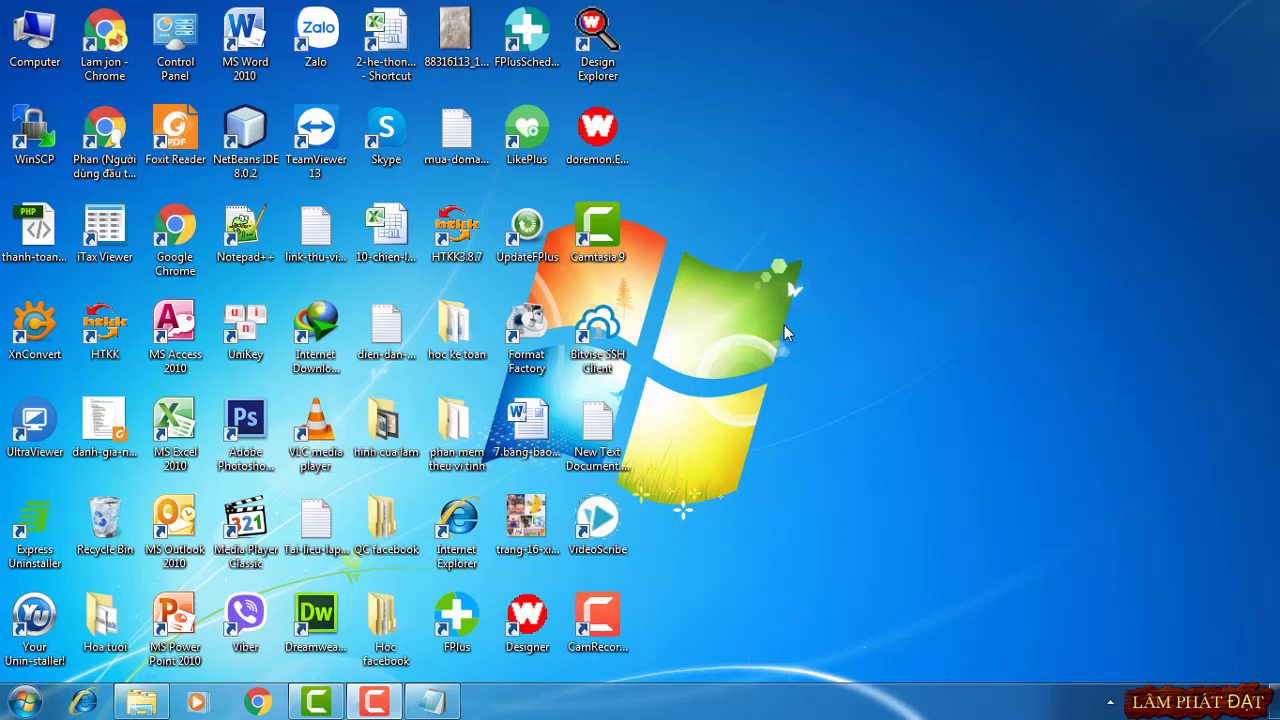
Browse into the '2. mau chinh sua theo kho a2' folder and check the paper size notes
{"action": "left_click", "coordinate": [141, 702]}
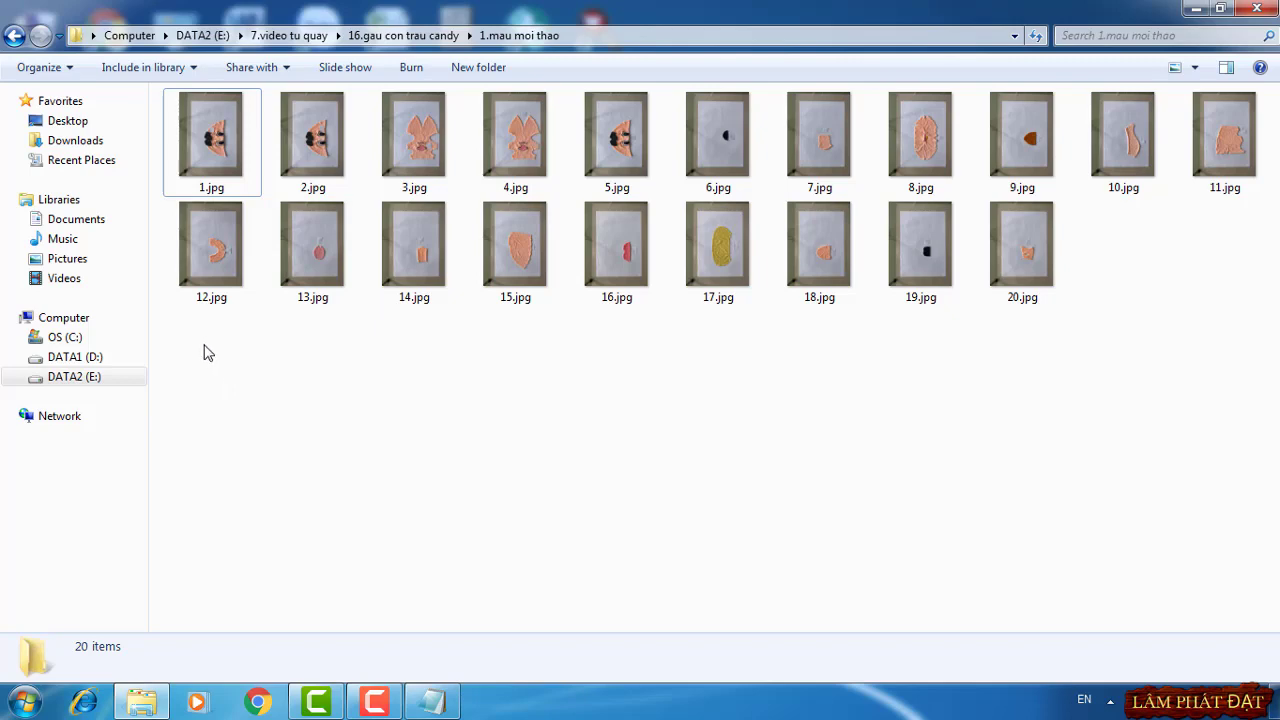
{"action": "left_click_drag", "start_coordinate": [203, 352], "coordinate": [1035, 329]}
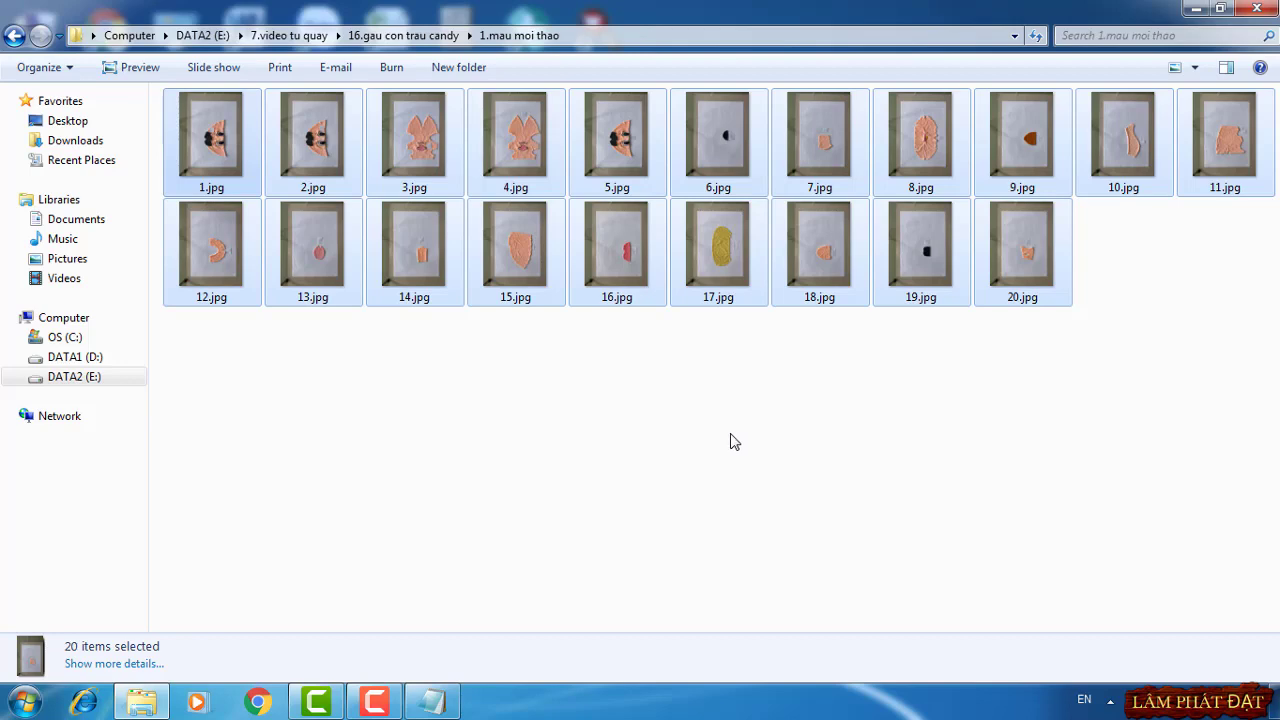
{"action": "left_click", "coordinate": [405, 35]}
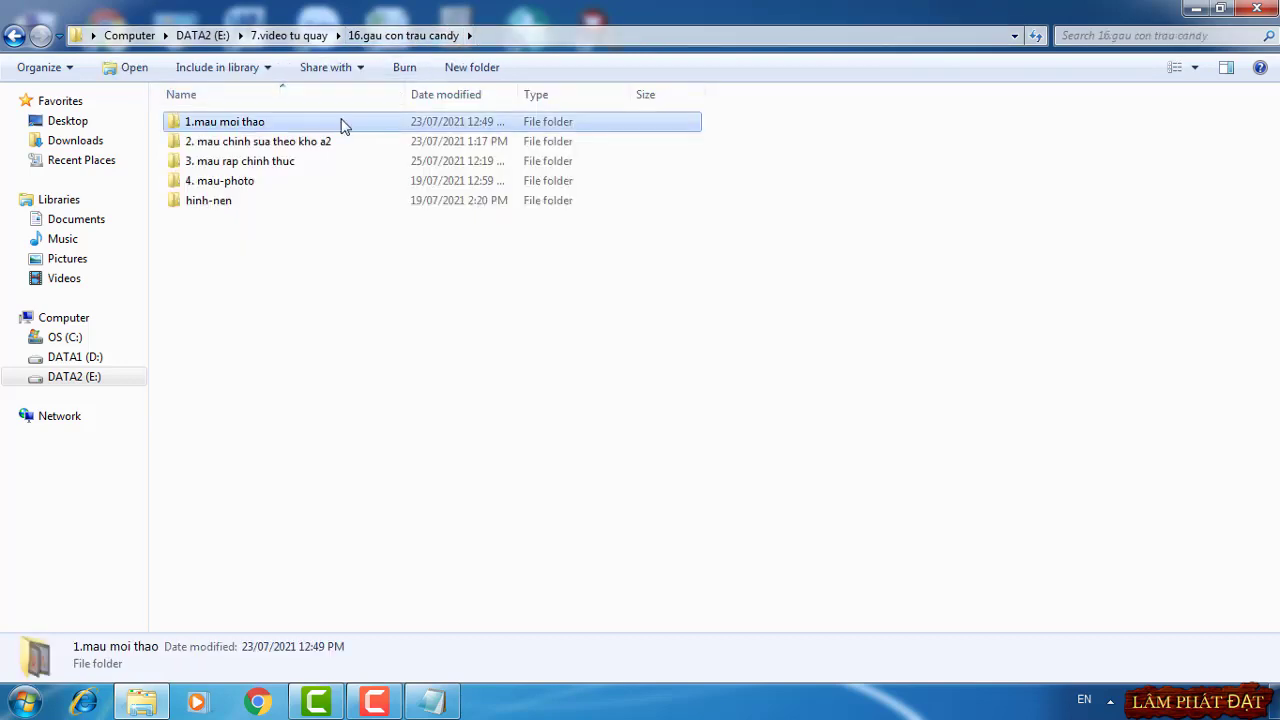
{"action": "double_click", "coordinate": [314, 142]}
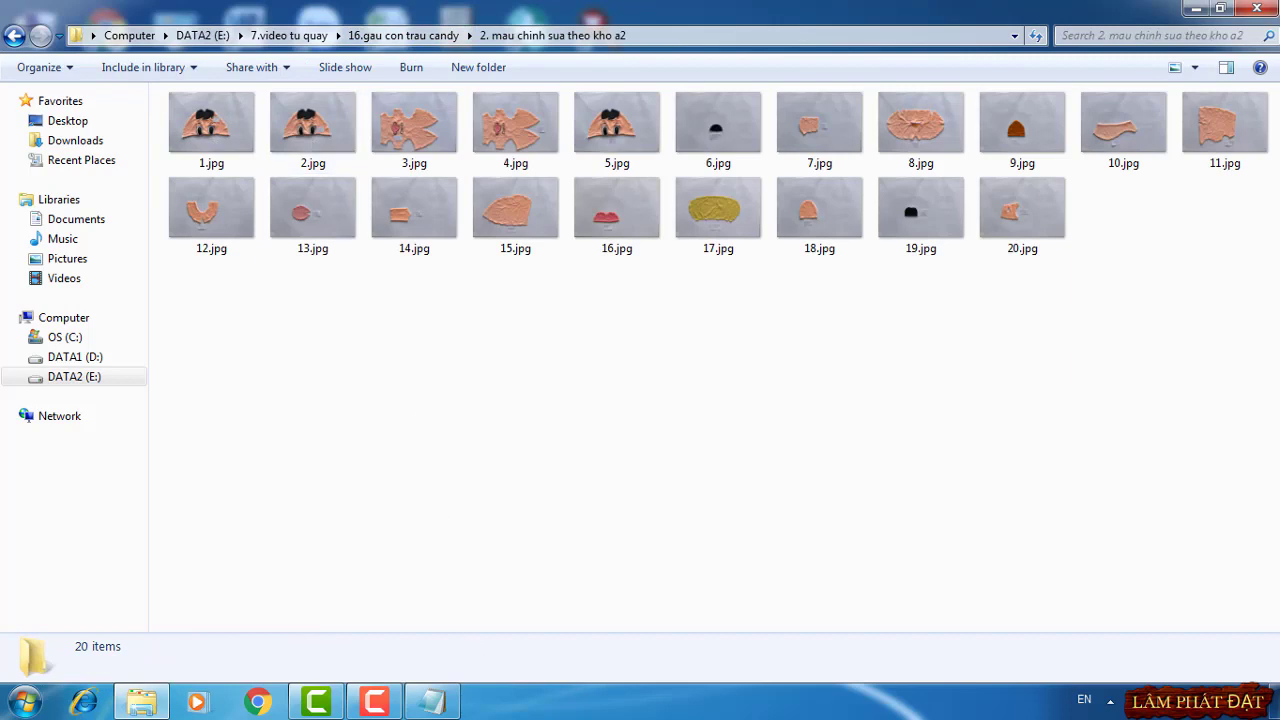
{"action": "left_click", "coordinate": [432, 701]}
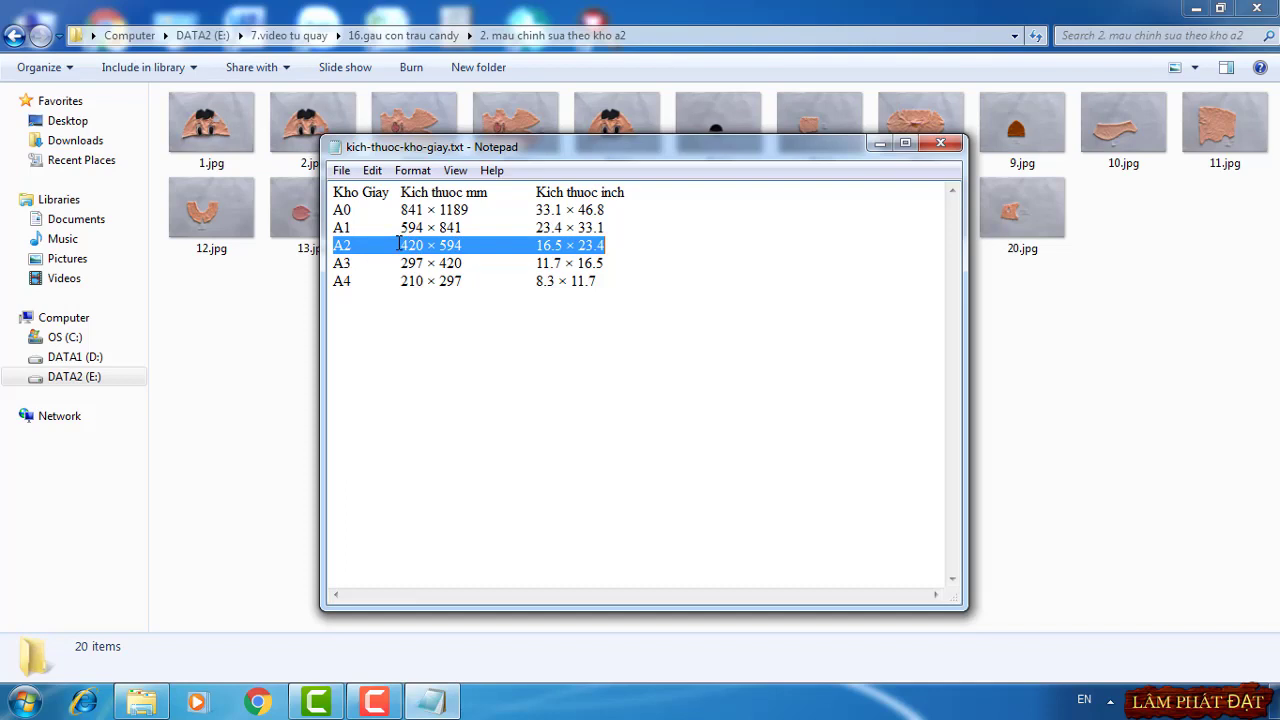
{"action": "left_click", "coordinate": [238, 337]}
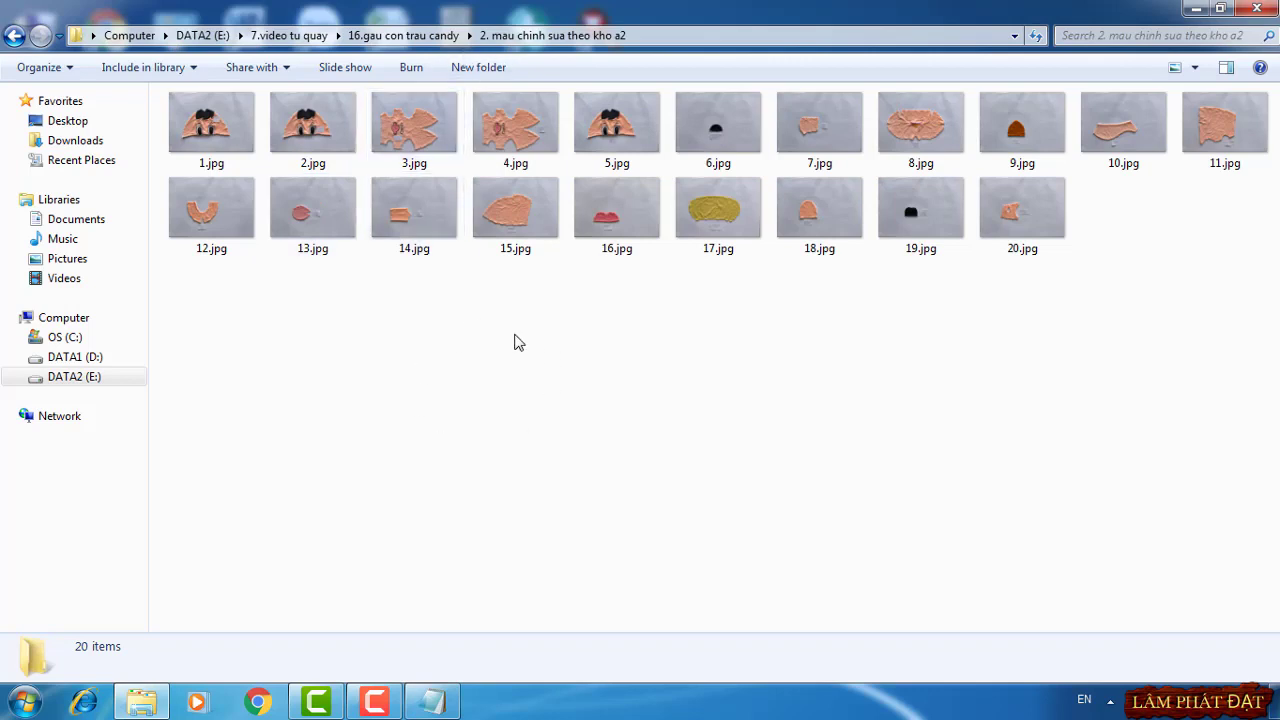
Reopen '2. mau chinh sua theo kho a2' and select all 20 edited piece photos
{"action": "left_click", "coordinate": [390, 35]}
{"action": "left_click", "coordinate": [308, 145]}
{"action": "double_click", "coordinate": [308, 145]}
{"action": "mouse_move", "coordinate": [195, 351]}
{"action": "left_mouse_down"}
{"action": "mouse_move", "coordinate": [975, 165]}
{"action": "mouse_move", "coordinate": [1210, 134]}
{"action": "left_mouse_up"}
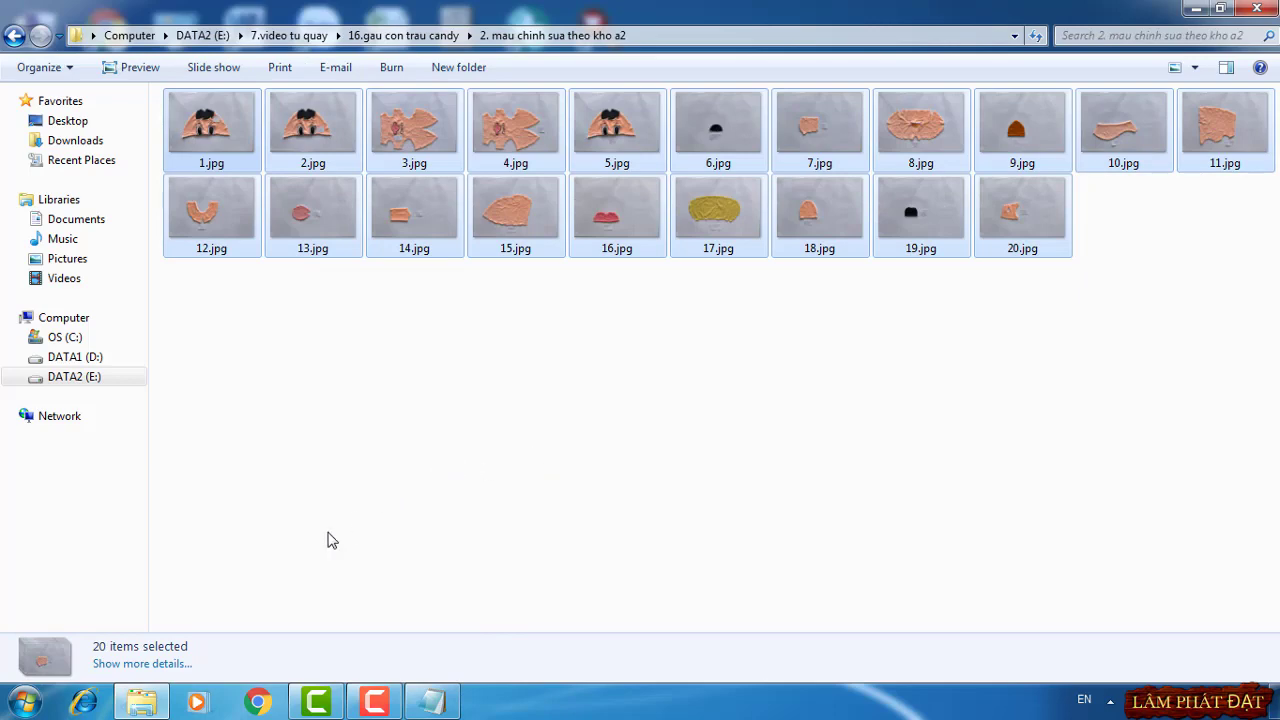
Launch Adobe Photoshop CS6 and start a new document
{"action": "left_click", "coordinate": [25, 702]}
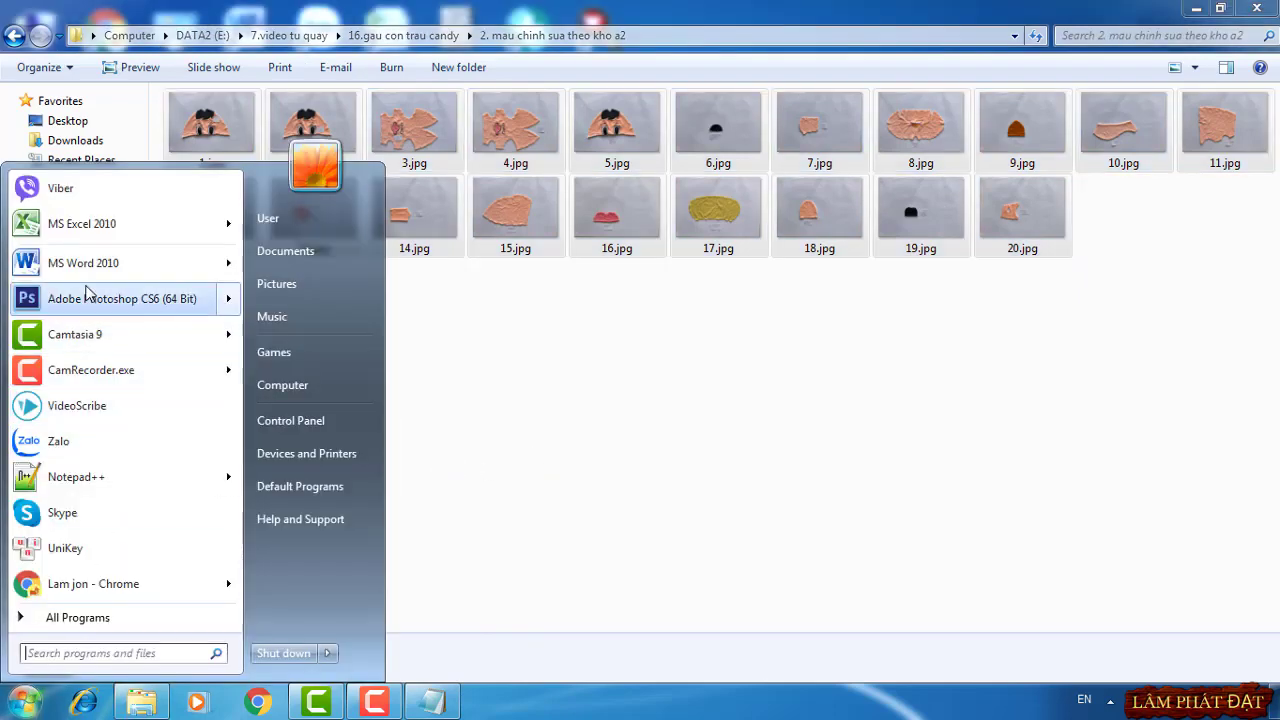
{"action": "left_click", "coordinate": [88, 296]}
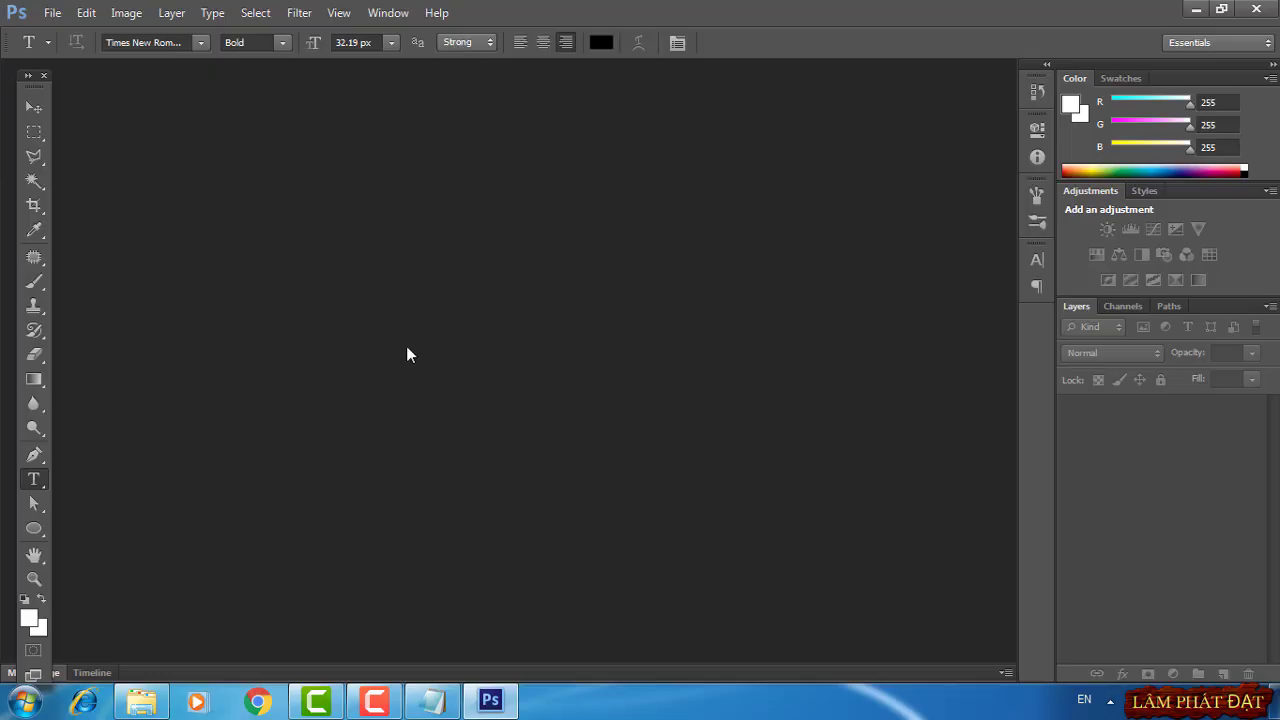
{"action": "left_click", "coordinate": [52, 12]}
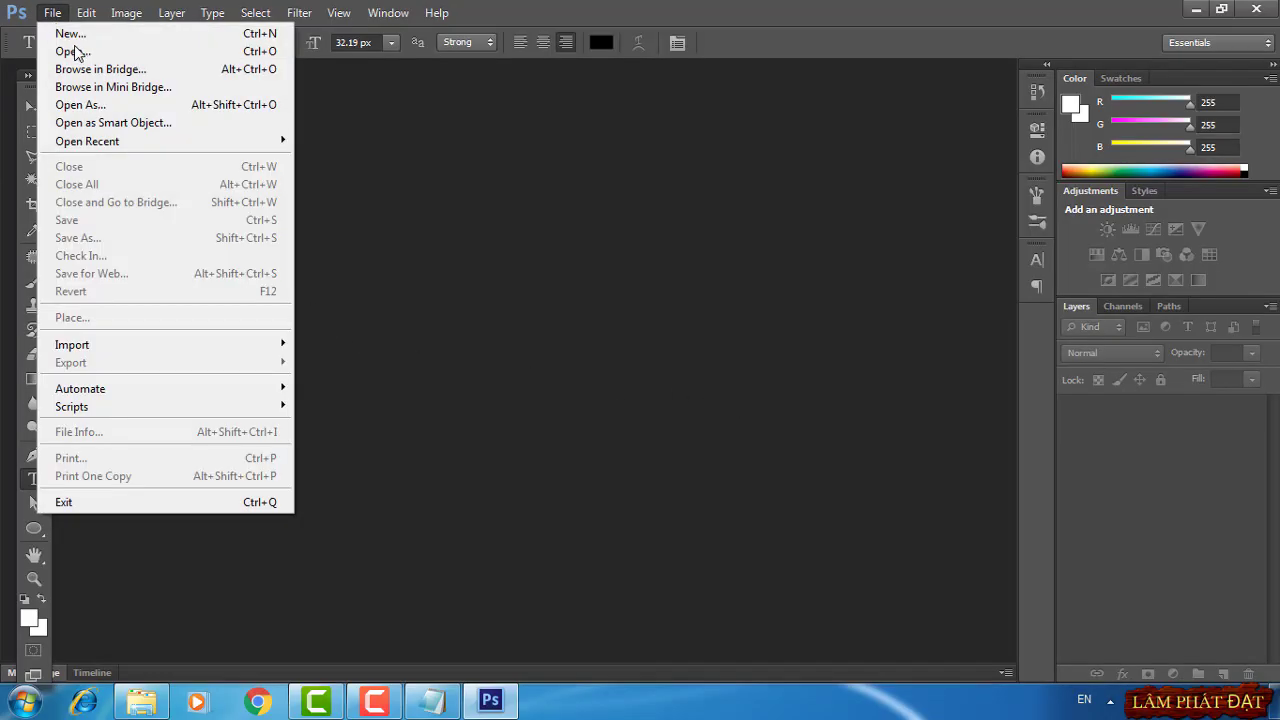
{"action": "left_click", "coordinate": [65, 33]}
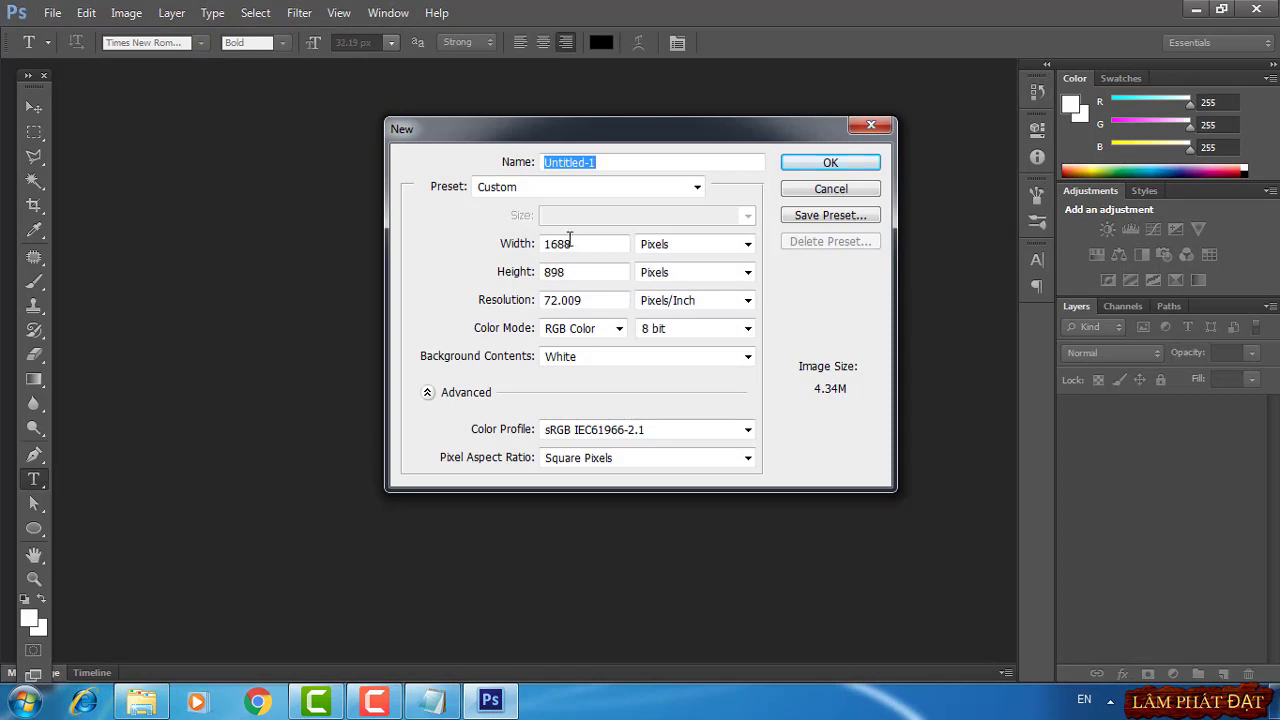
Set the new document to 60 cm wide by 60 cm high and create it
{"action": "left_click", "coordinate": [670, 244]}
{"action": "left_click", "coordinate": [680, 290]}
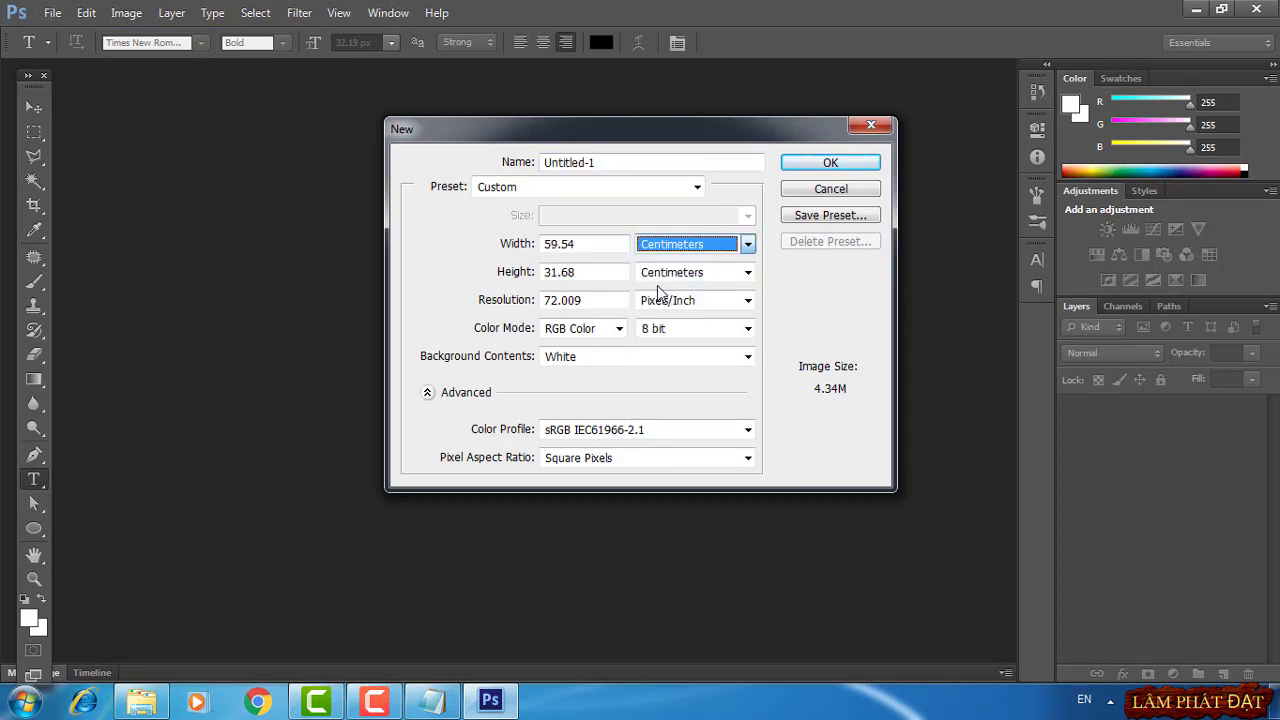
{"action": "left_click_drag", "start_coordinate": [593, 240], "coordinate": [481, 242]}
{"action": "type", "text": "60"}
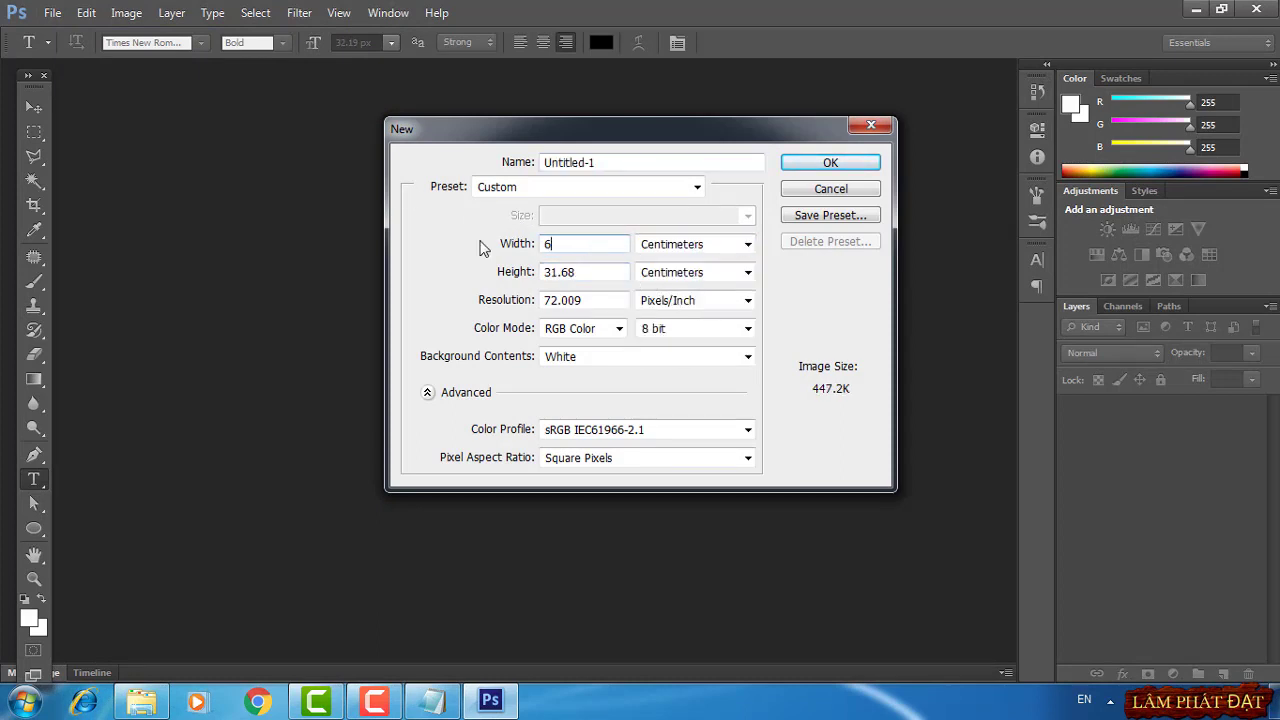
{"action": "left_click_drag", "start_coordinate": [575, 272], "coordinate": [472, 285]}
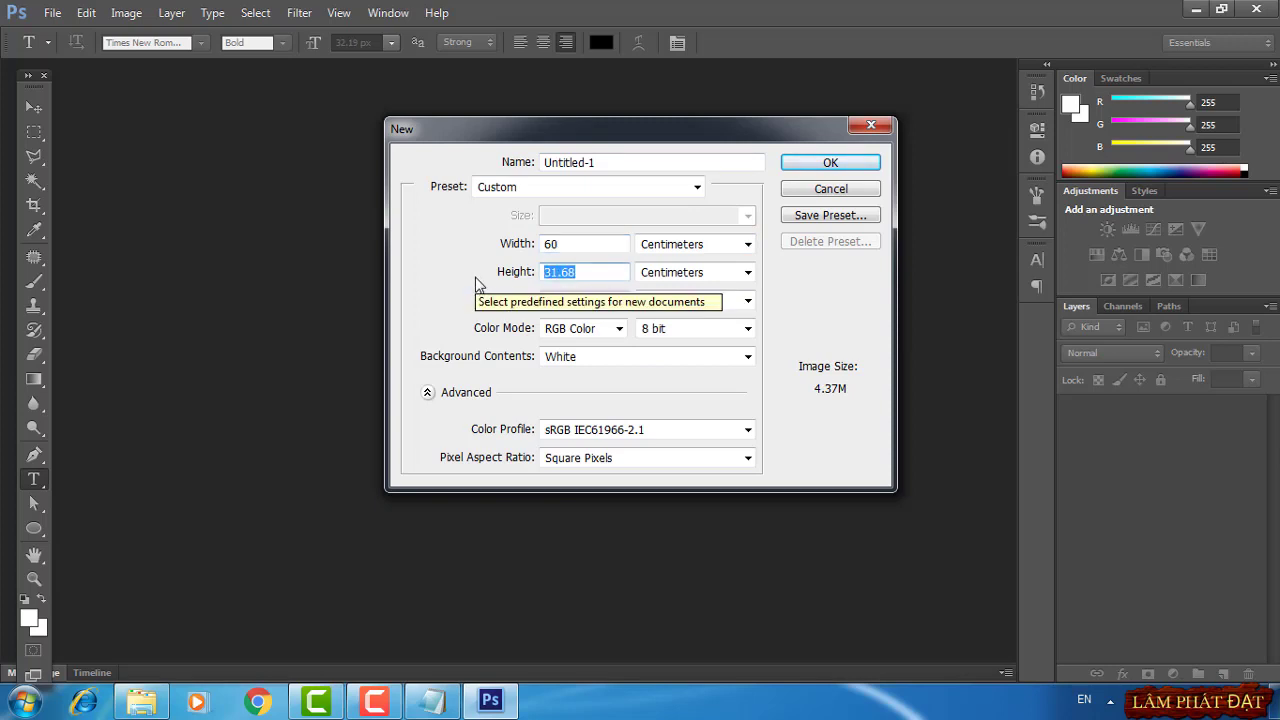
{"action": "type", "text": "60"}
{"action": "left_click", "coordinate": [848, 168]}
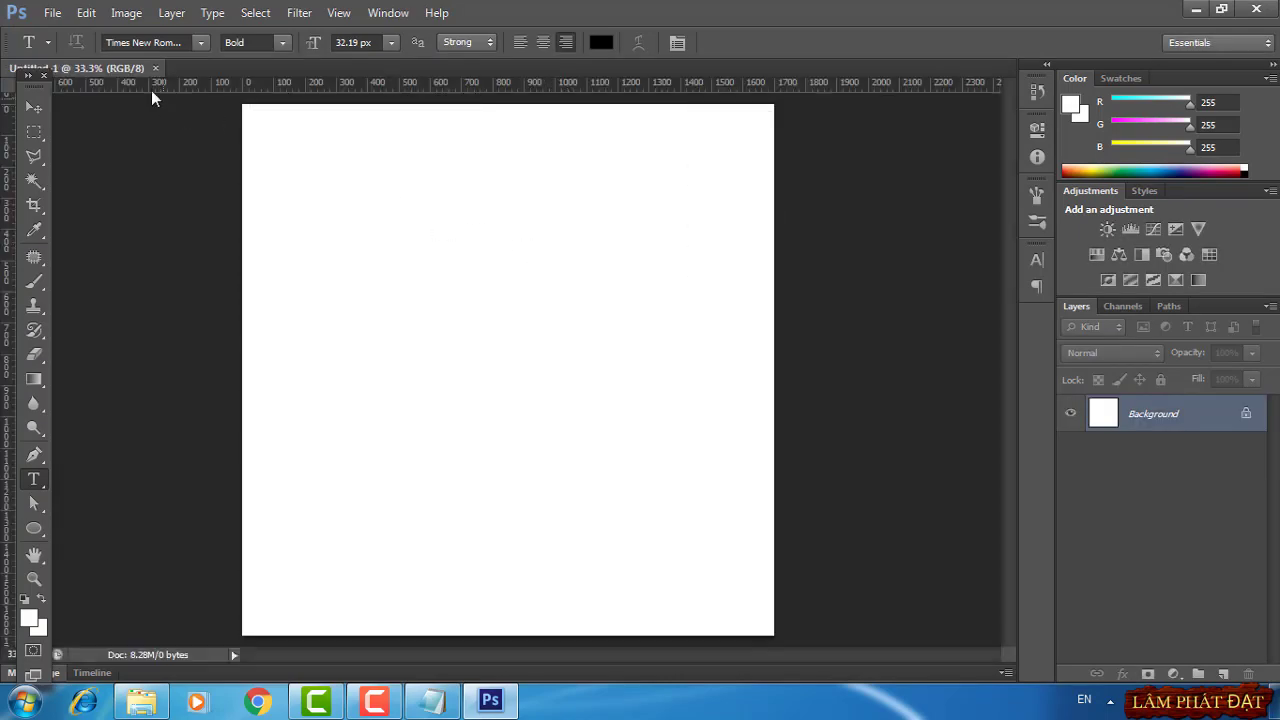
Open 1.jpg from '2. mau chinh sua theo kho a2' and zoom to 100% on the black hair
{"action": "left_click", "coordinate": [52, 13]}
{"action": "left_click", "coordinate": [66, 54]}
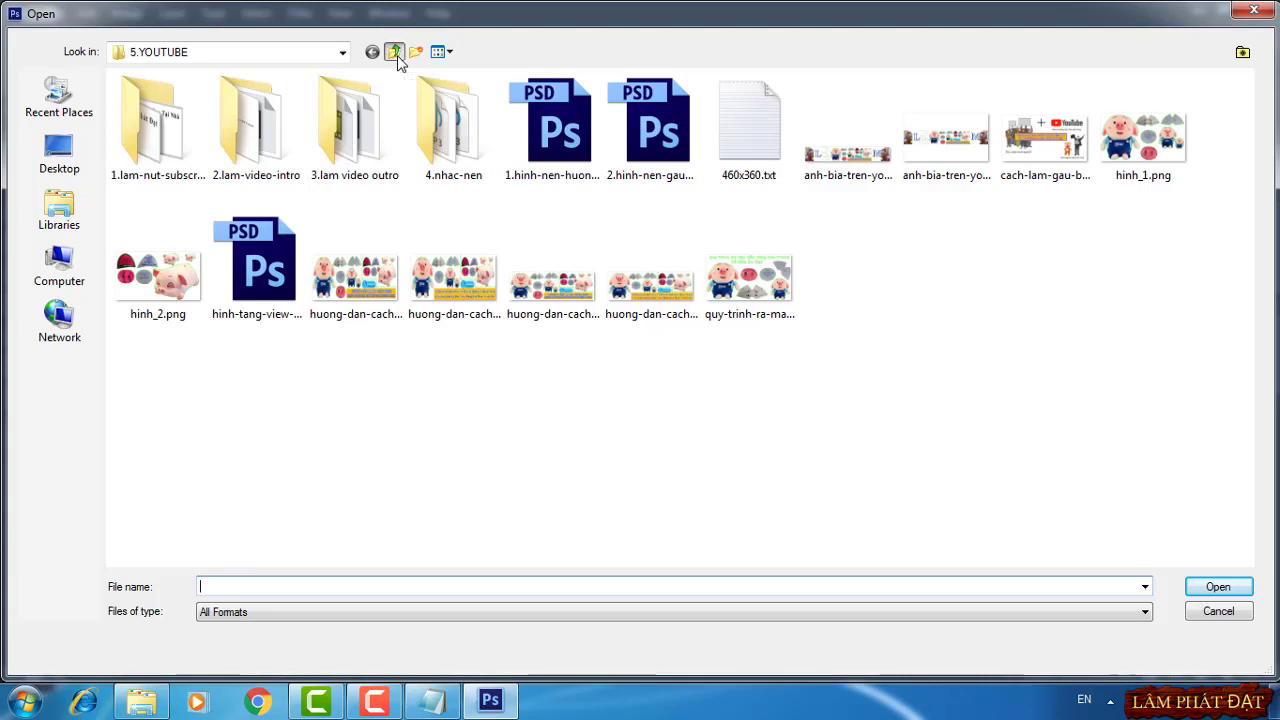
{"action": "left_click", "coordinate": [394, 52]}
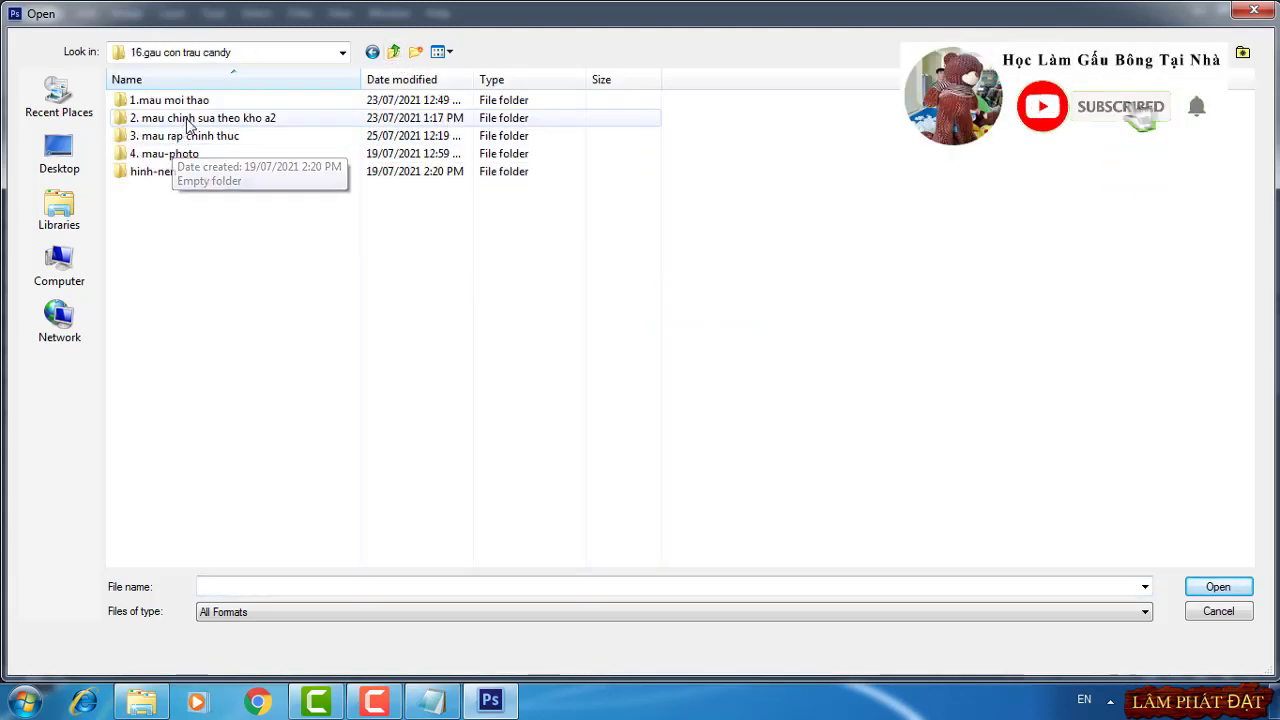
{"action": "double_click", "coordinate": [190, 119]}
{"action": "double_click", "coordinate": [165, 138]}
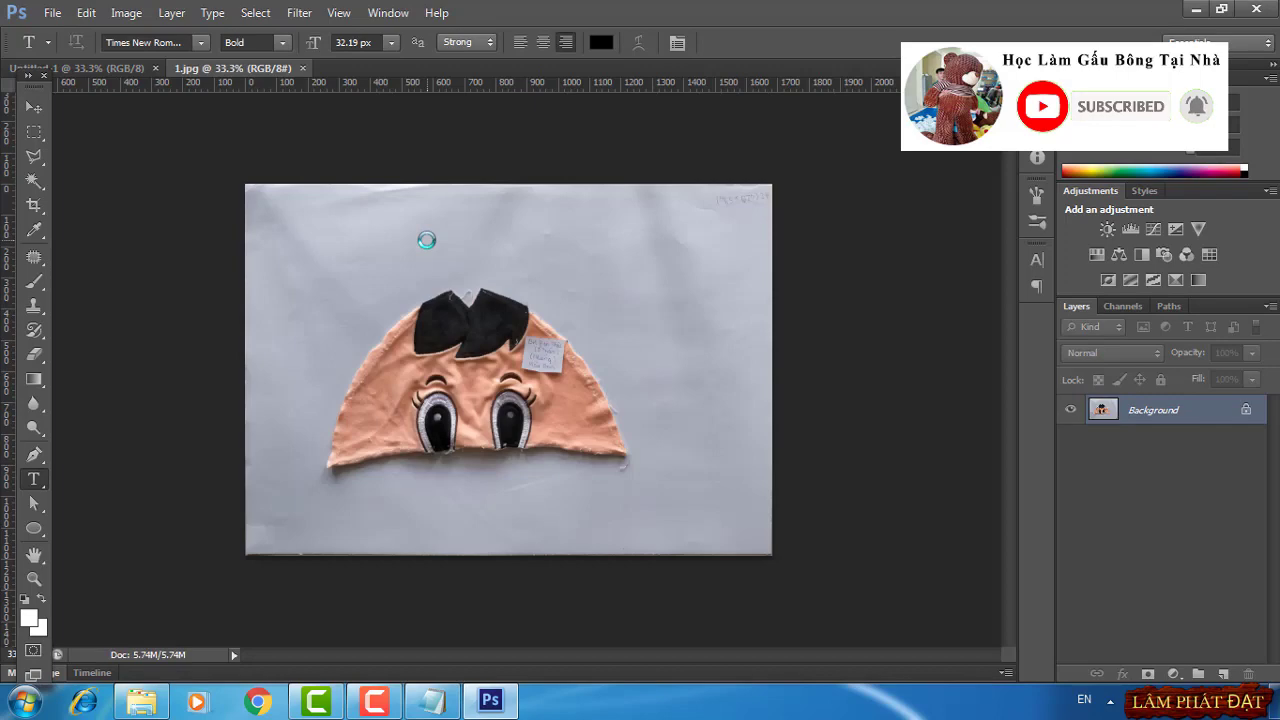
{"action": "key", "text": "ctrl+plus"}
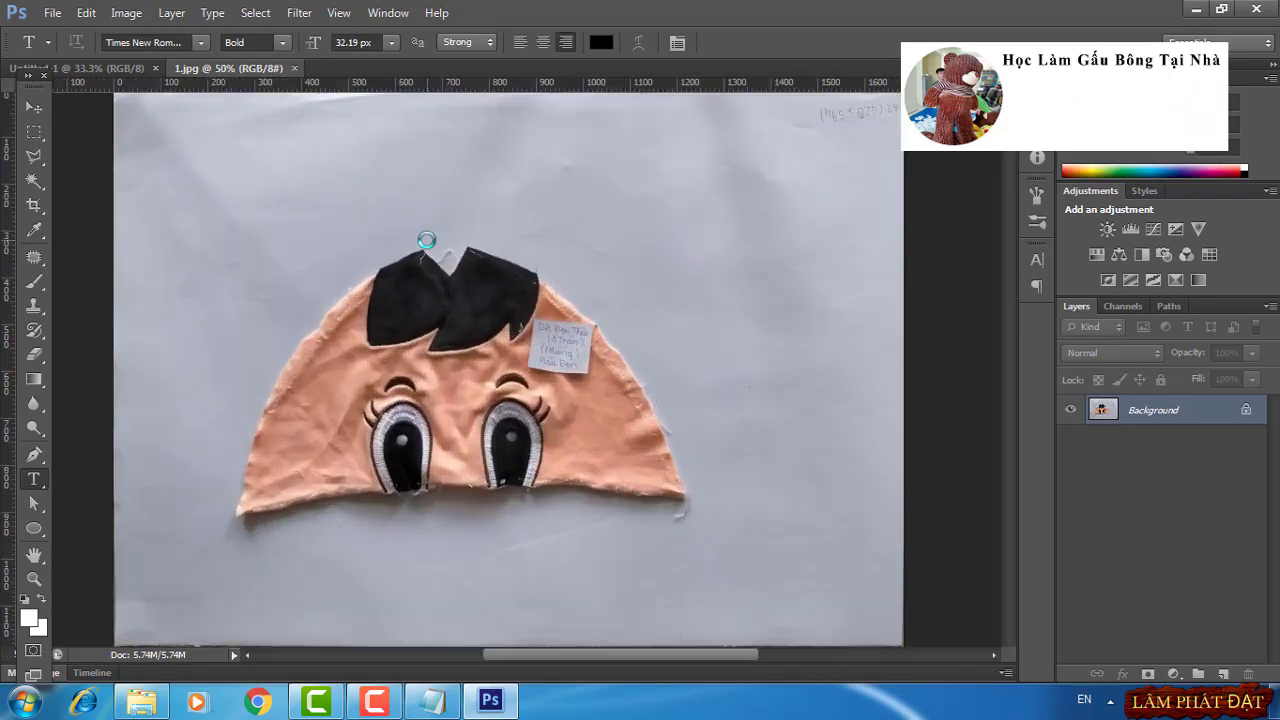
{"action": "key", "text": "ctrl+plus"}
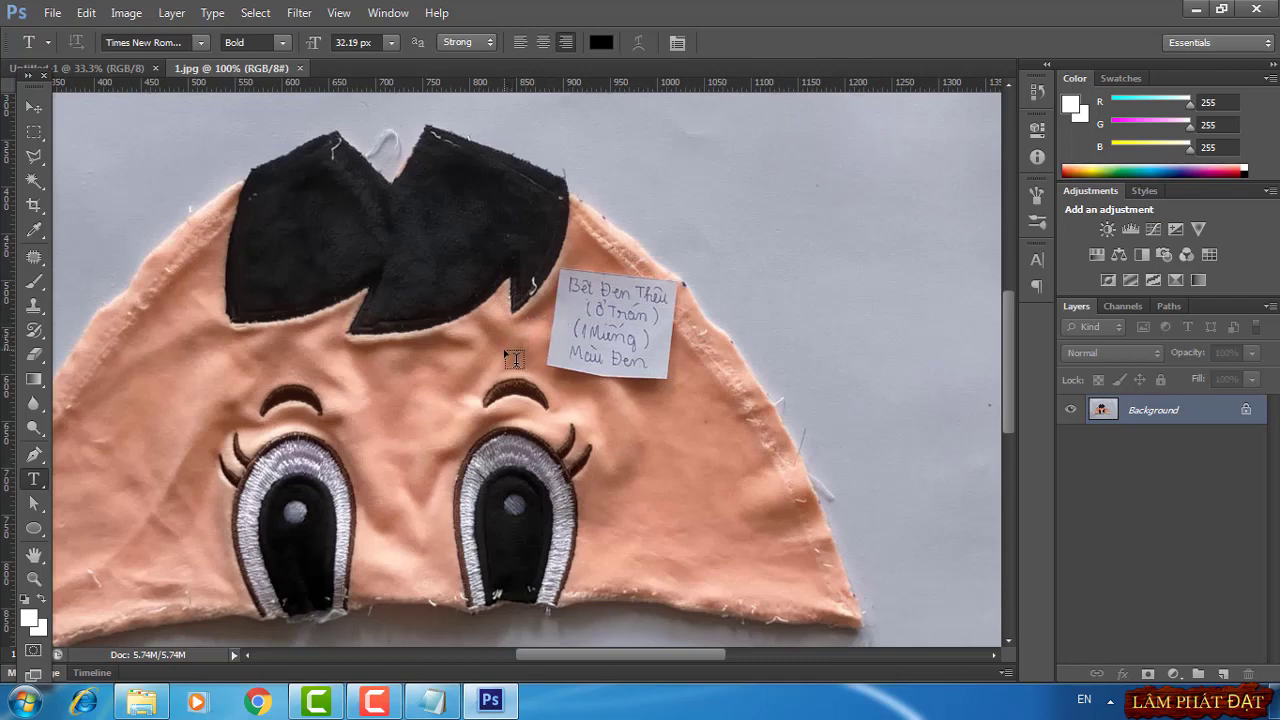
{"action": "left_click_drag", "start_coordinate": [540, 362], "coordinate": [624, 385]}
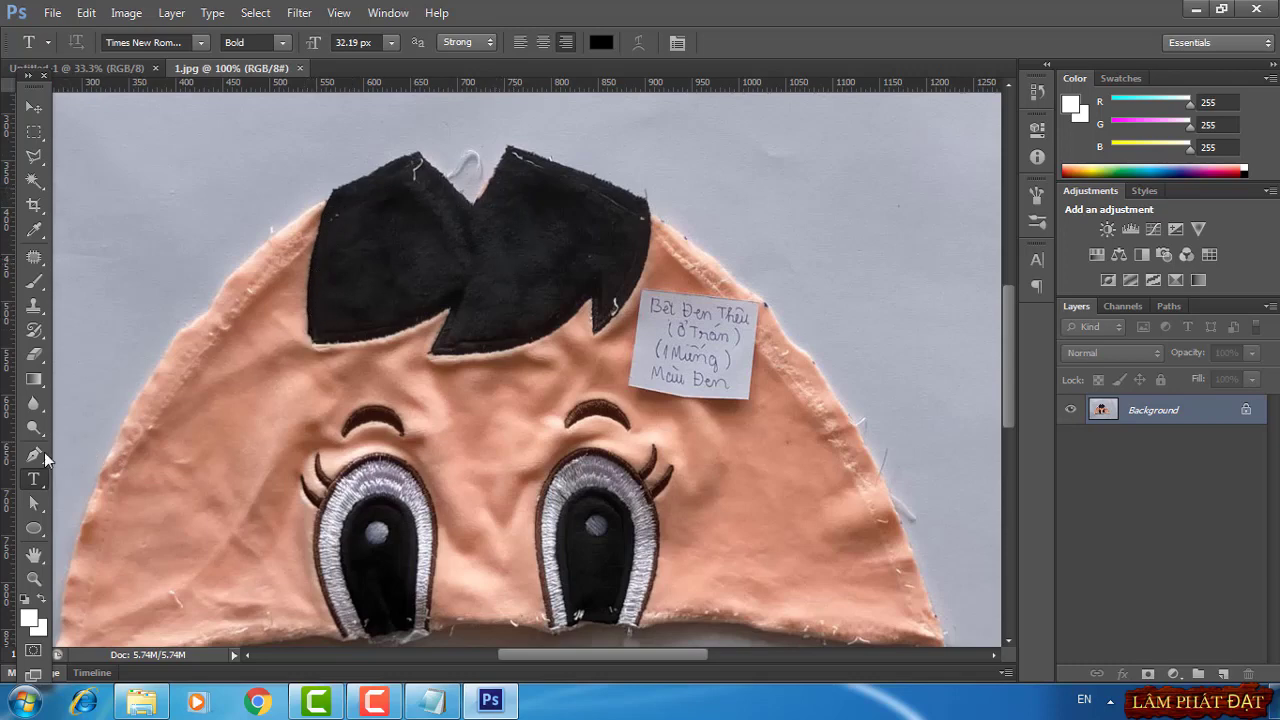
Start the Pen path across the fringe's top edge, peaks and notch to the right corner
{"action": "left_click", "coordinate": [34, 455]}
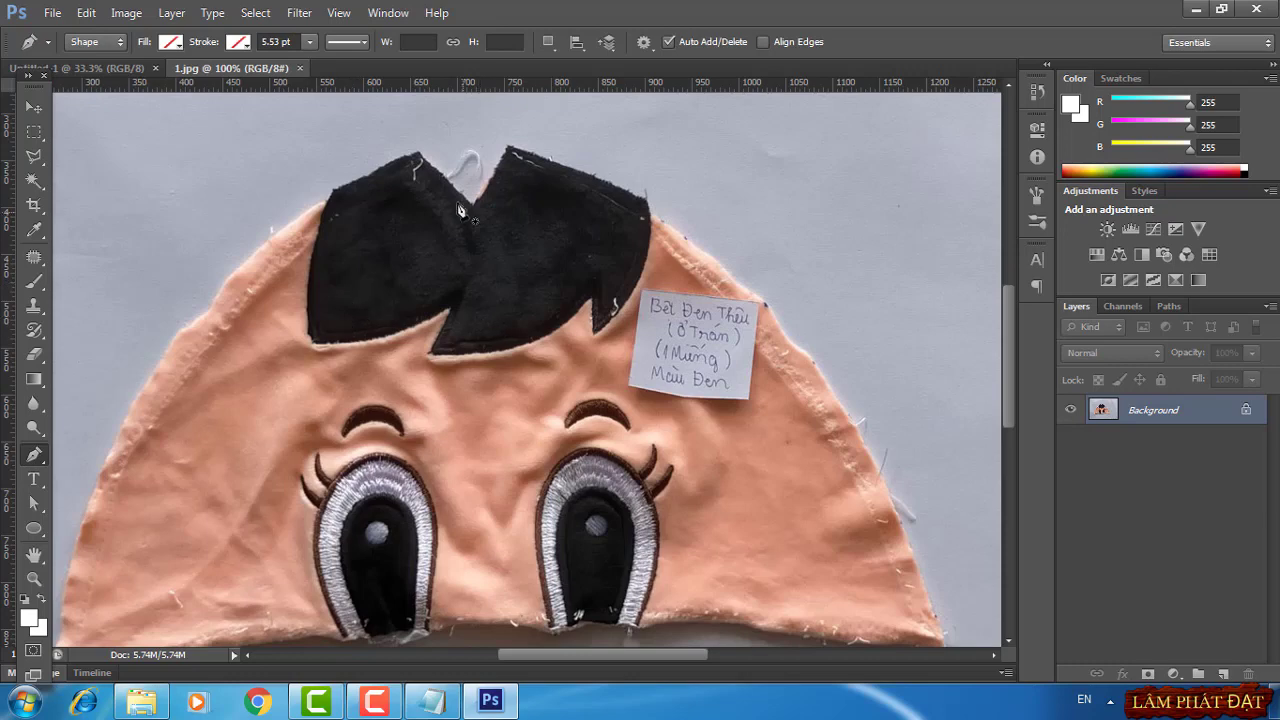
{"action": "left_click", "coordinate": [333, 189]}
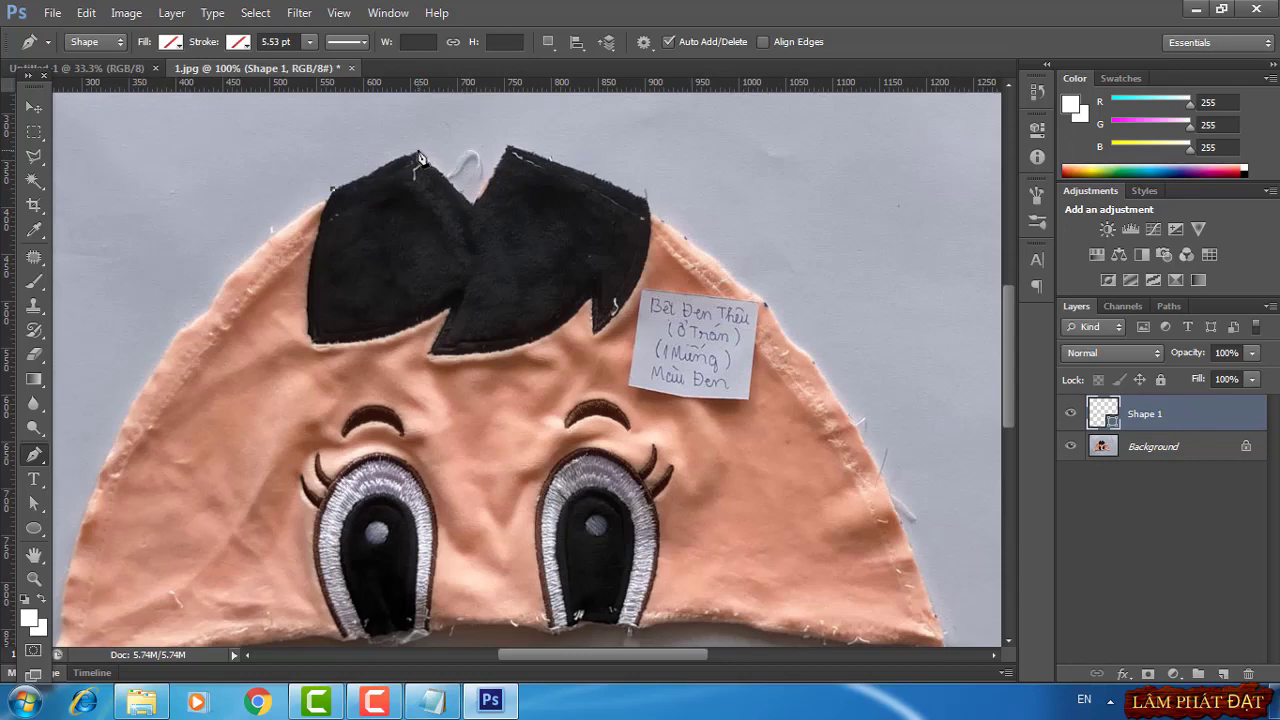
{"action": "left_click", "coordinate": [420, 155]}
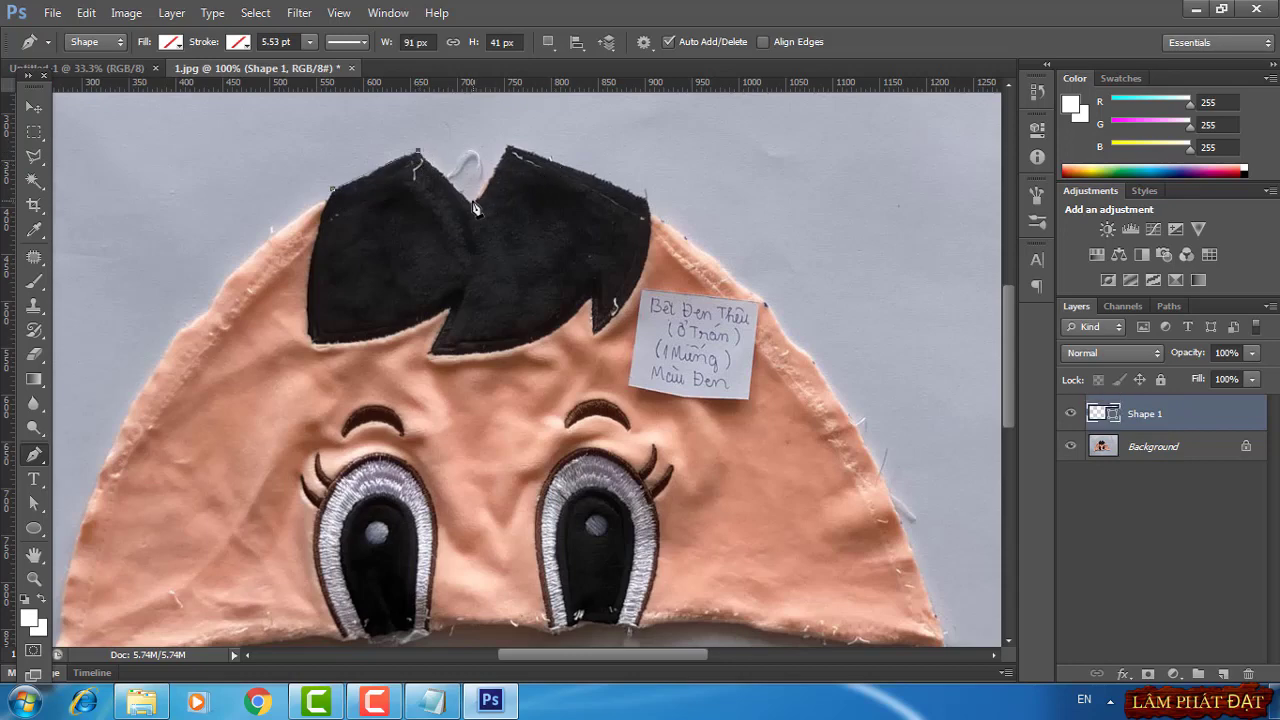
{"action": "left_click", "coordinate": [475, 208]}
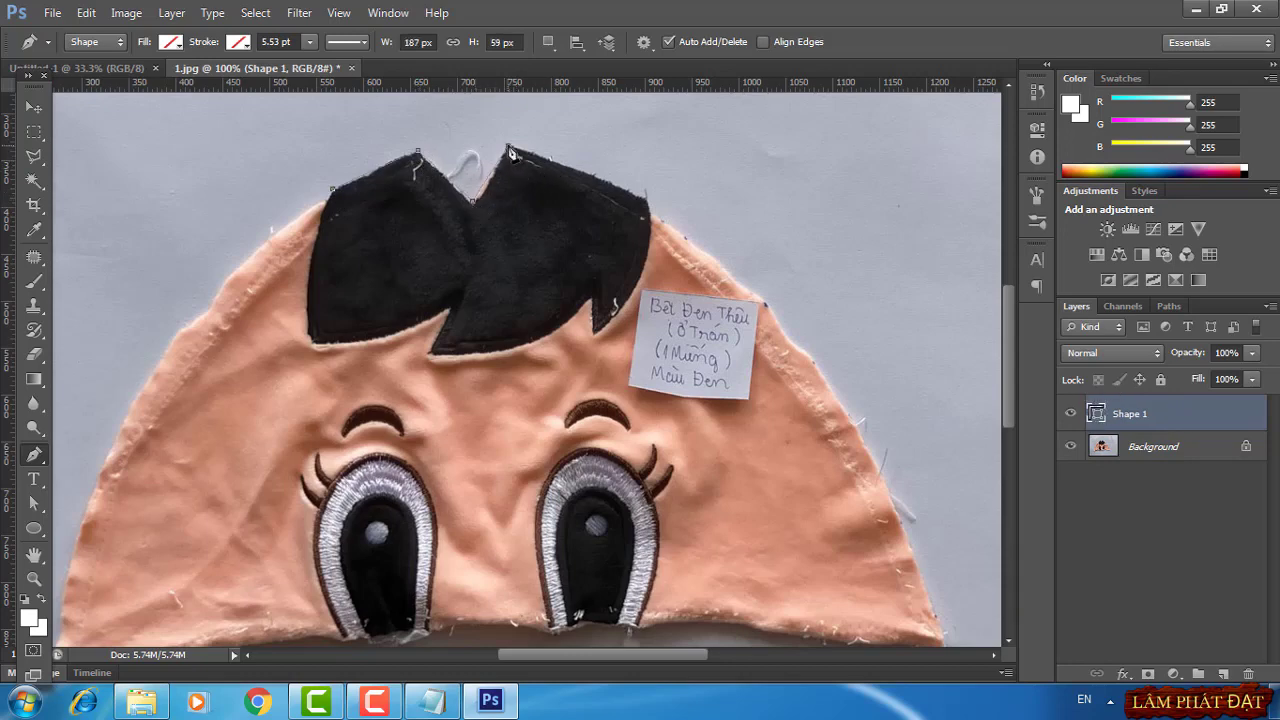
{"action": "left_click", "coordinate": [651, 207]}
{"action": "mouse_move", "coordinate": [594, 334]}
{"action": "left_mouse_down"}
{"action": "mouse_move", "coordinate": [525, 398]}
{"action": "mouse_move", "coordinate": [512, 391]}
{"action": "left_mouse_up"}
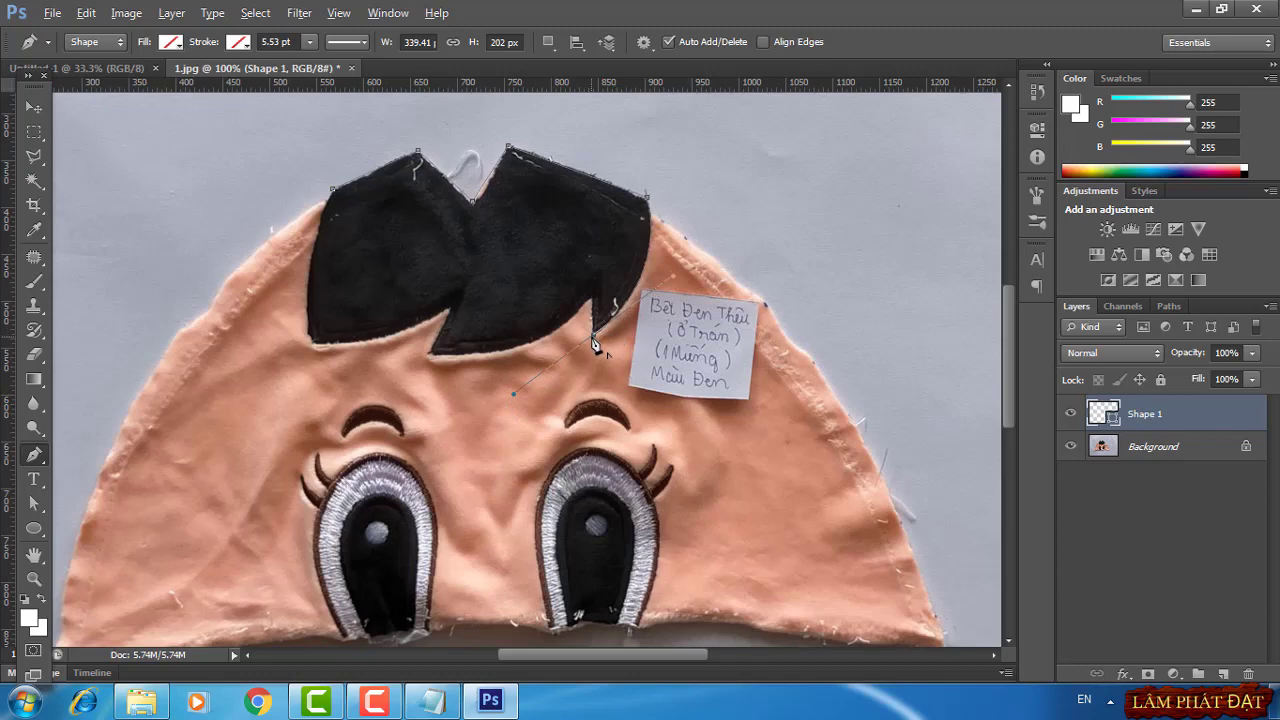
Continue the path along the fringe's lower edge and notch, closing it with a curve at the start
{"action": "left_click", "coordinate": [594, 330]}
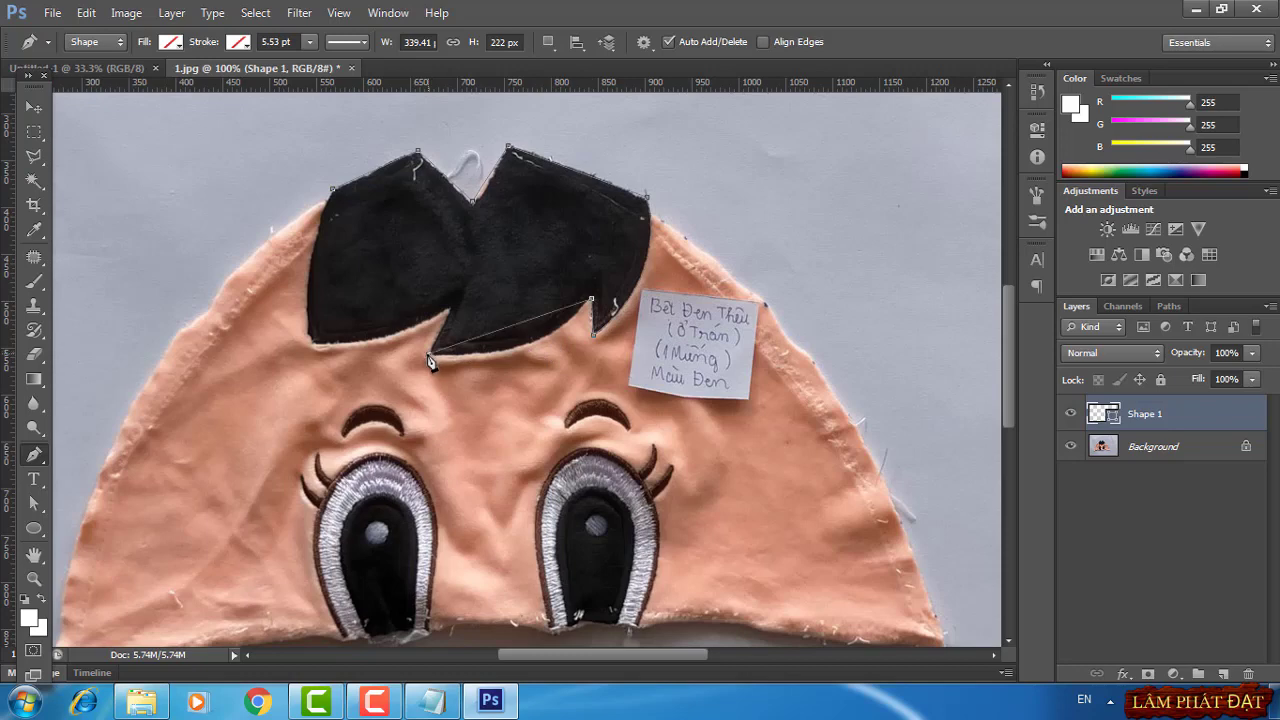
{"action": "left_click_drag", "start_coordinate": [430, 355], "coordinate": [314, 346]}
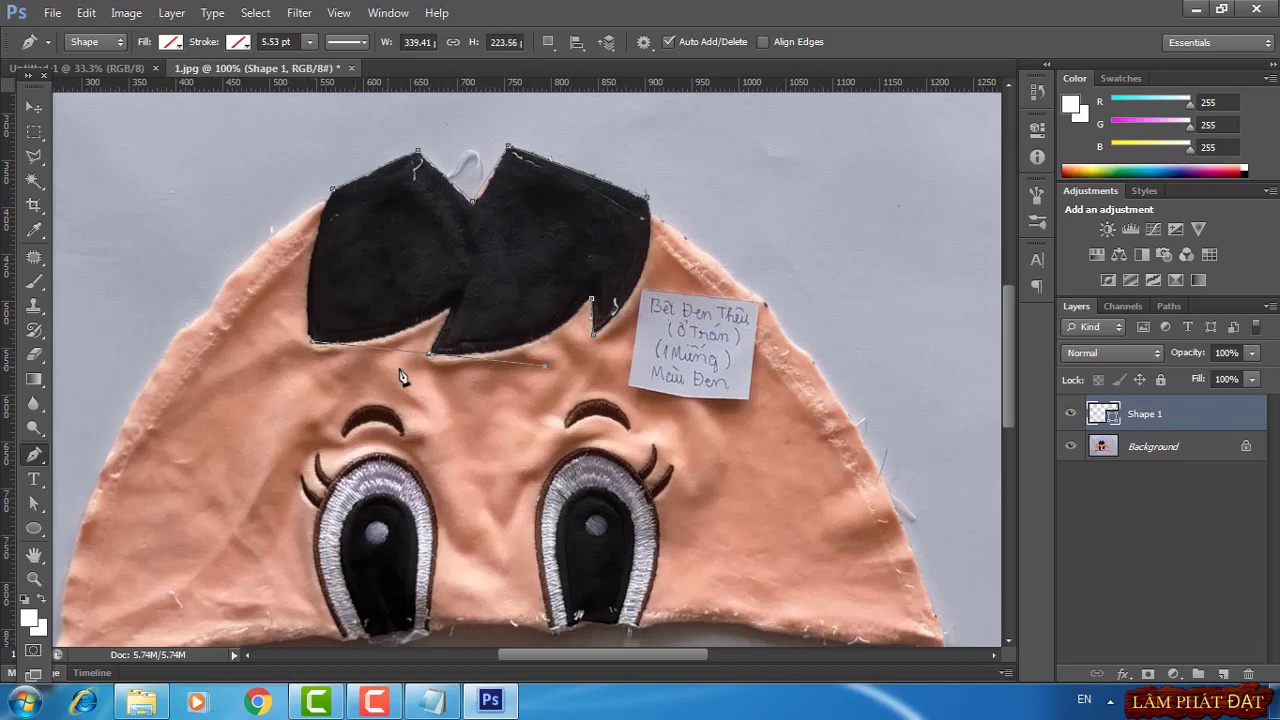
{"action": "left_click", "coordinate": [429, 355], "text": "alt"}
{"action": "left_click", "coordinate": [451, 312]}
{"action": "left_click_drag", "start_coordinate": [313, 346], "coordinate": [257, 337]}
{"action": "left_click_drag", "start_coordinate": [334, 190], "coordinate": [360, 132]}
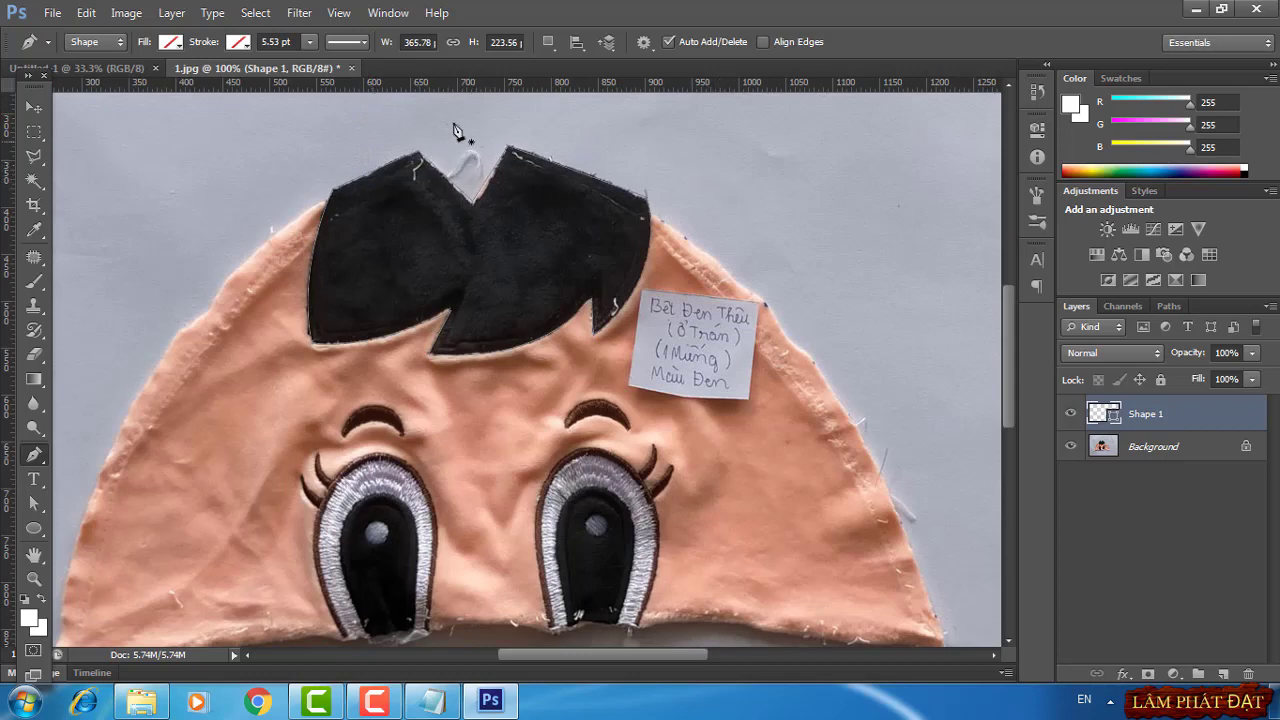
Paste the fringe outline into Untitled-1 and fill it with a white Solid Color layer
{"action": "left_click", "coordinate": [112, 64]}
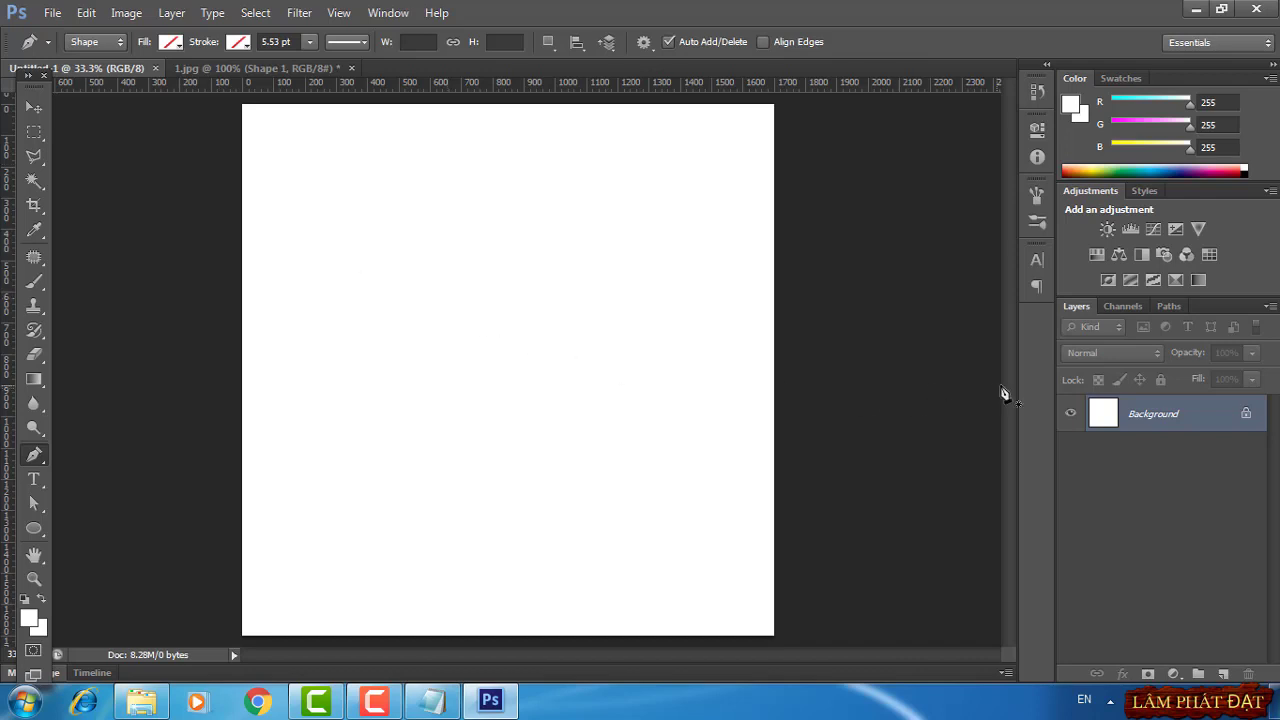
{"action": "key", "text": "ctrl+v"}
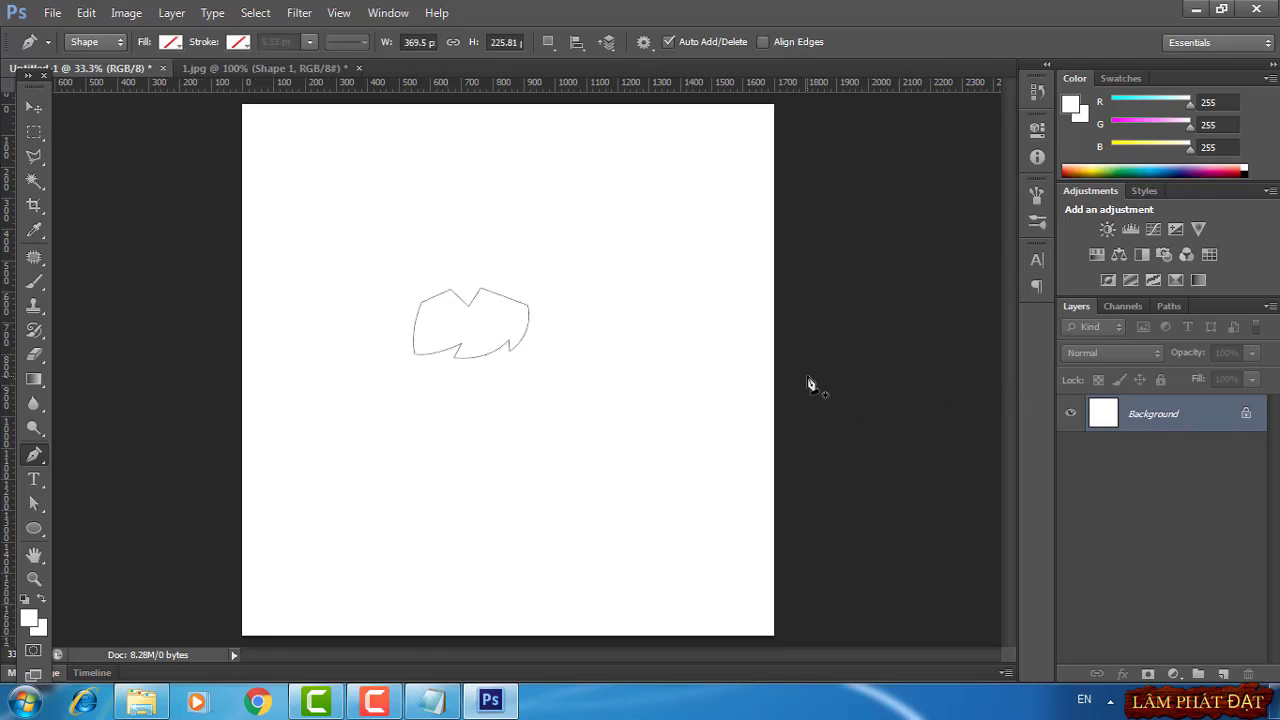
{"action": "key", "text": "ctrl+plus"}
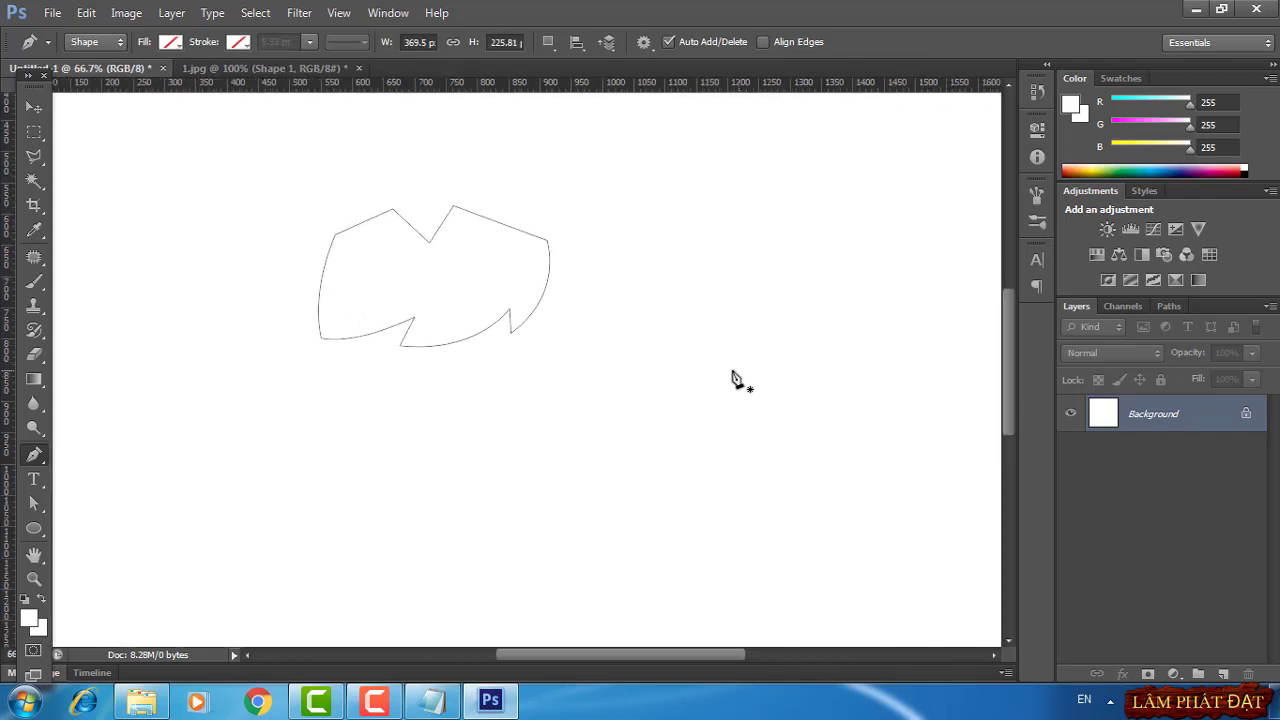
{"action": "left_click_drag", "start_coordinate": [666, 343], "coordinate": [725, 437]}
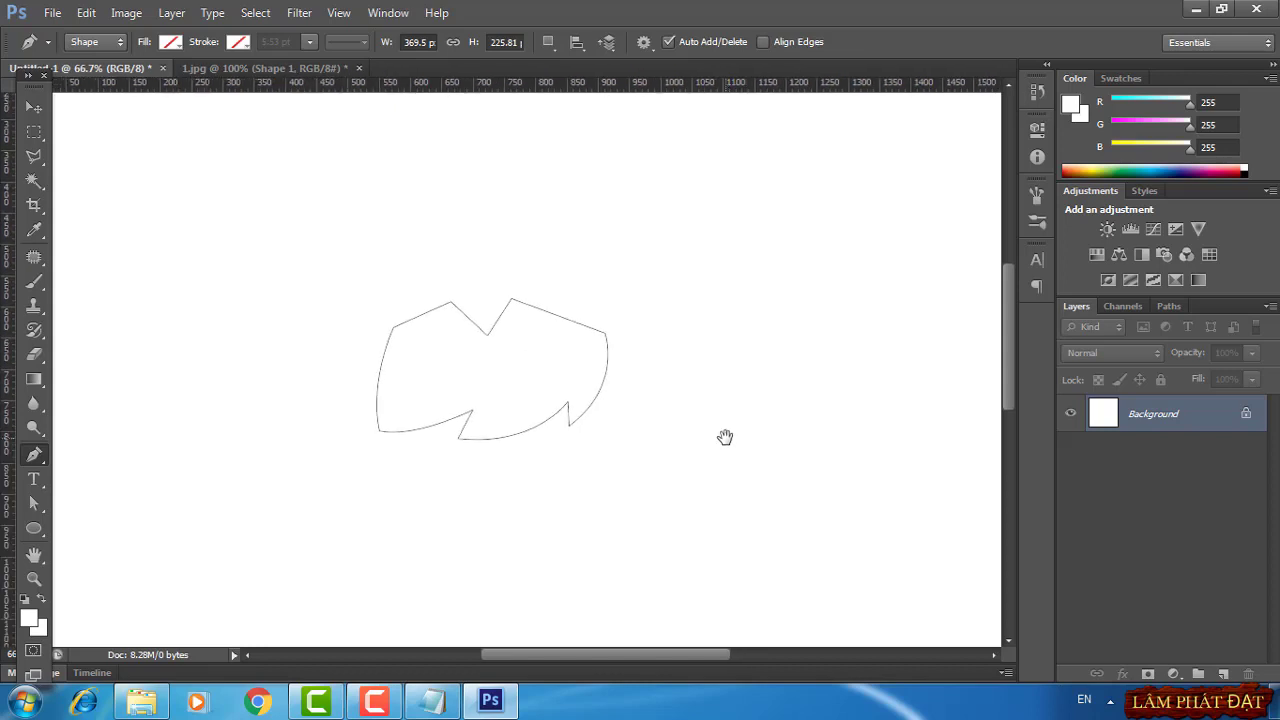
{"action": "key", "text": "ctrl+plus"}
{"action": "key", "text": "ctrl+plus"}
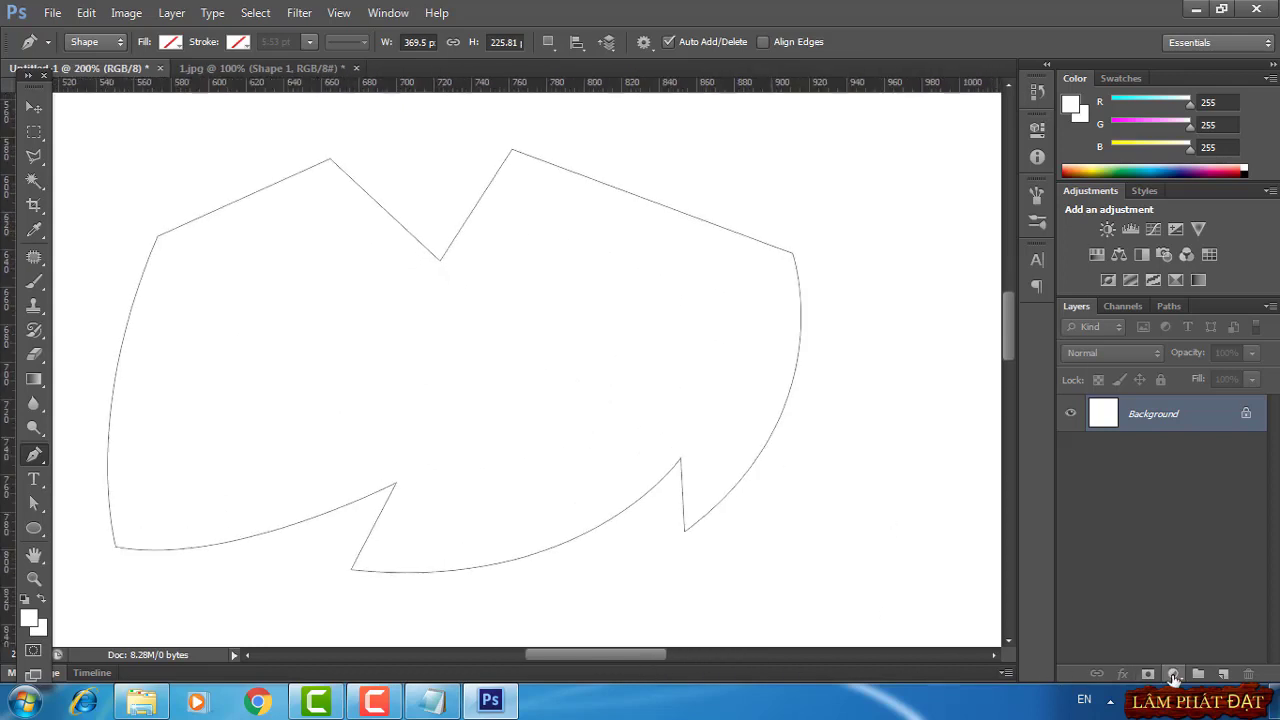
{"action": "left_click", "coordinate": [1174, 675]}
{"action": "left_click", "coordinate": [1158, 268]}
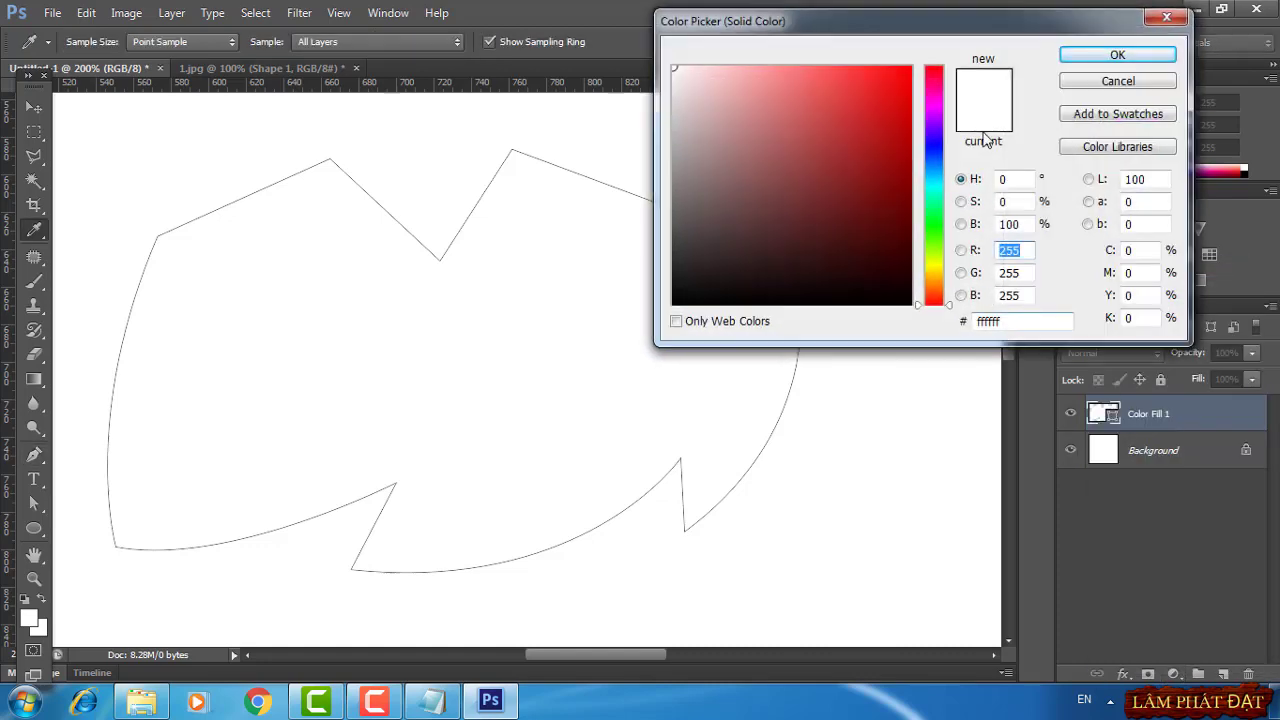
{"action": "left_click", "coordinate": [1055, 54]}
Add a 1 px black Stroke effect positioned inside the white shape
{"action": "left_click", "coordinate": [1122, 675]}
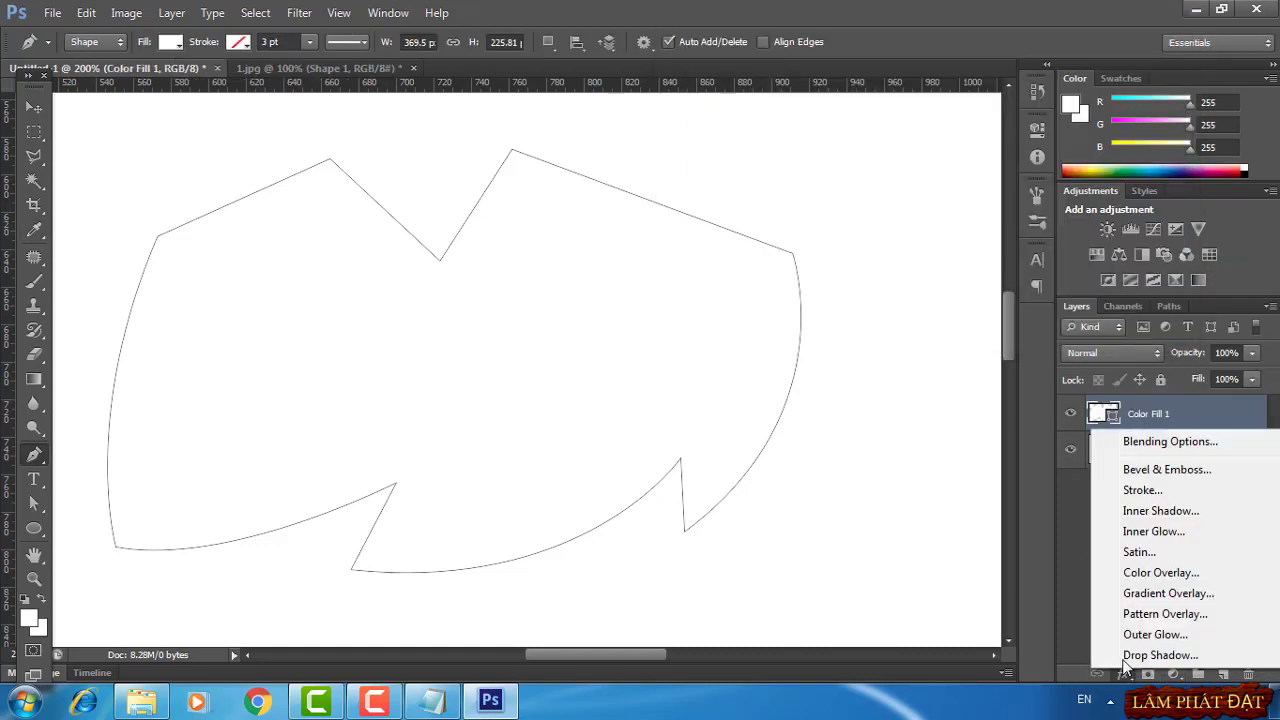
{"action": "left_click", "coordinate": [1105, 490]}
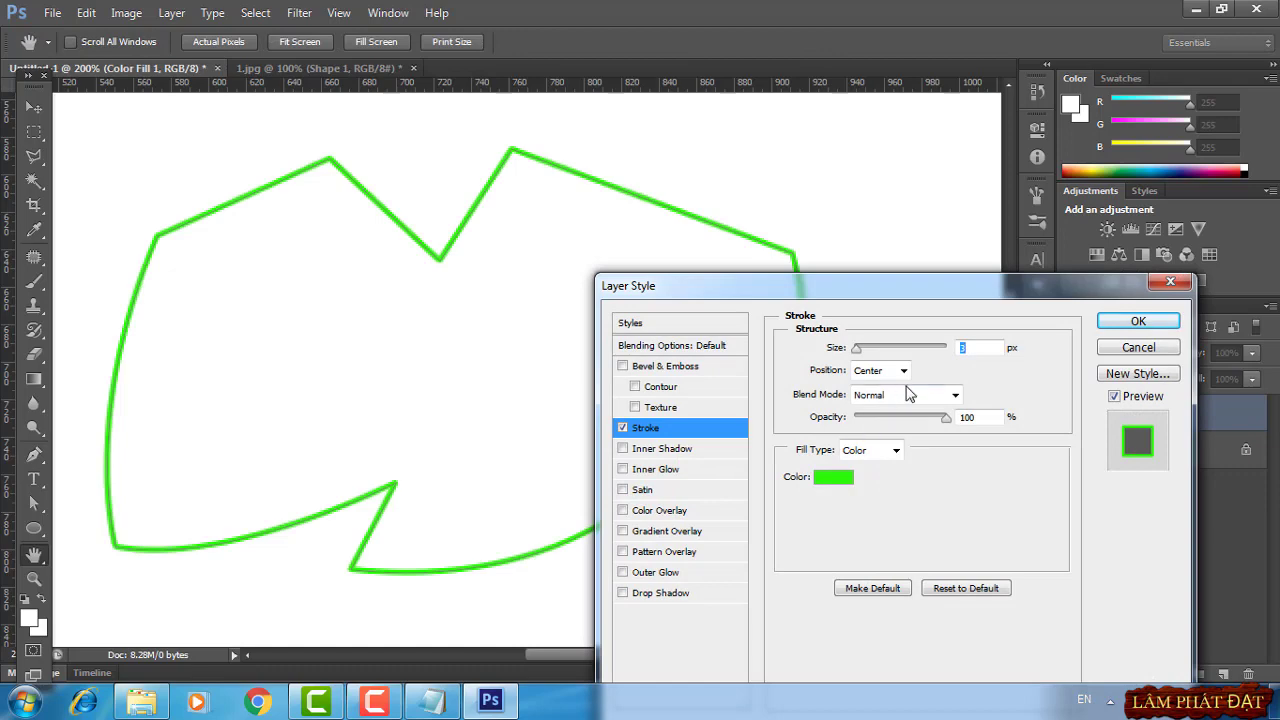
{"action": "double_click", "coordinate": [965, 347]}
{"action": "type", "text": "1"}
{"action": "left_click", "coordinate": [880, 370]}
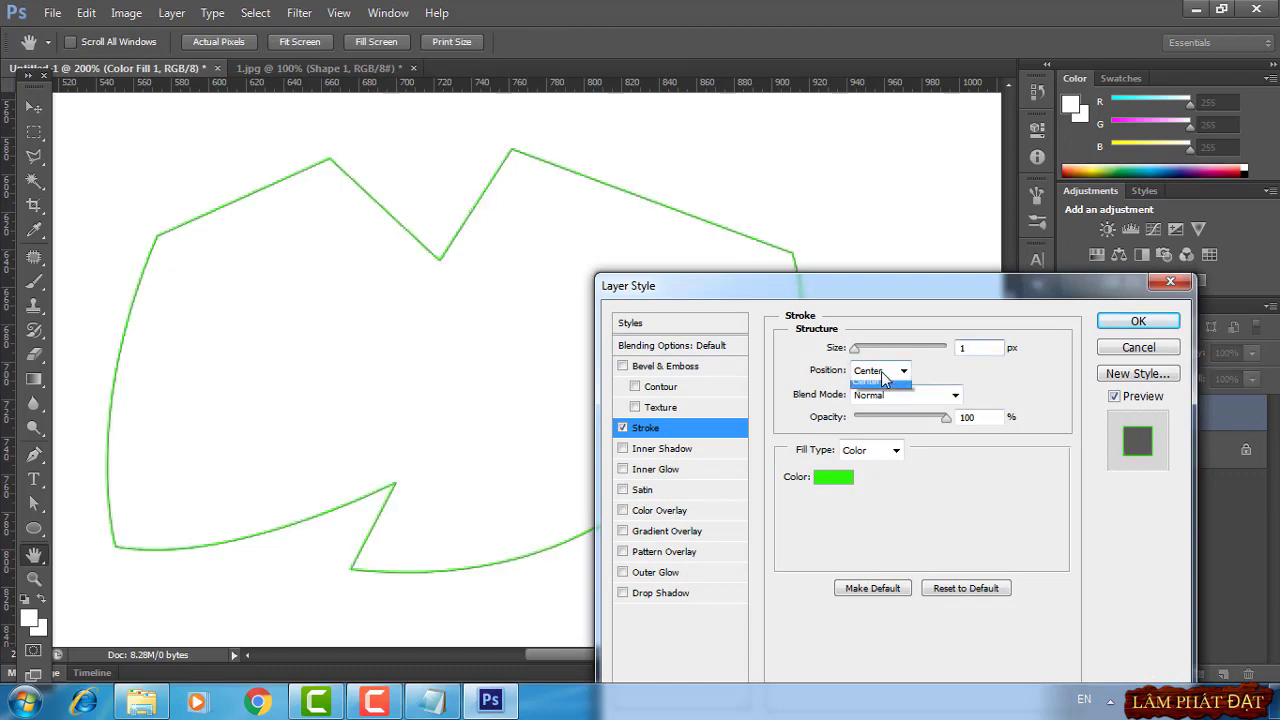
{"action": "left_click", "coordinate": [870, 403]}
{"action": "left_click", "coordinate": [845, 477]}
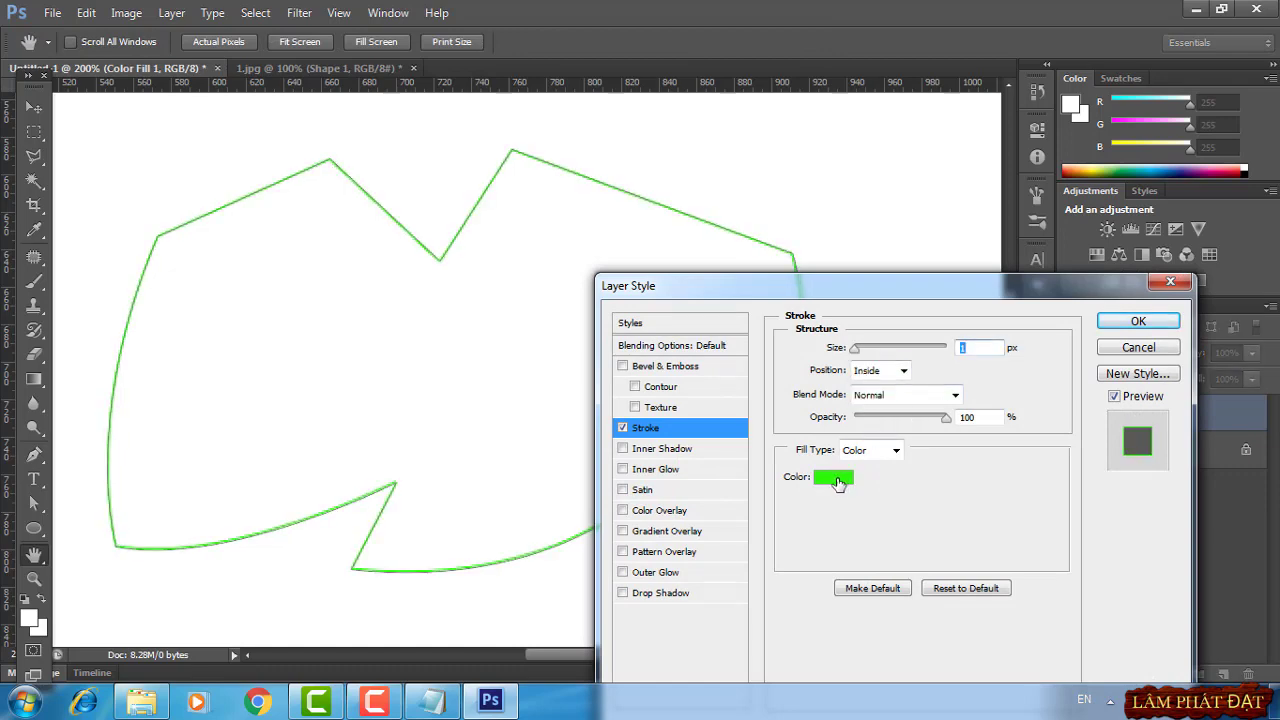
{"action": "left_click", "coordinate": [673, 299]}
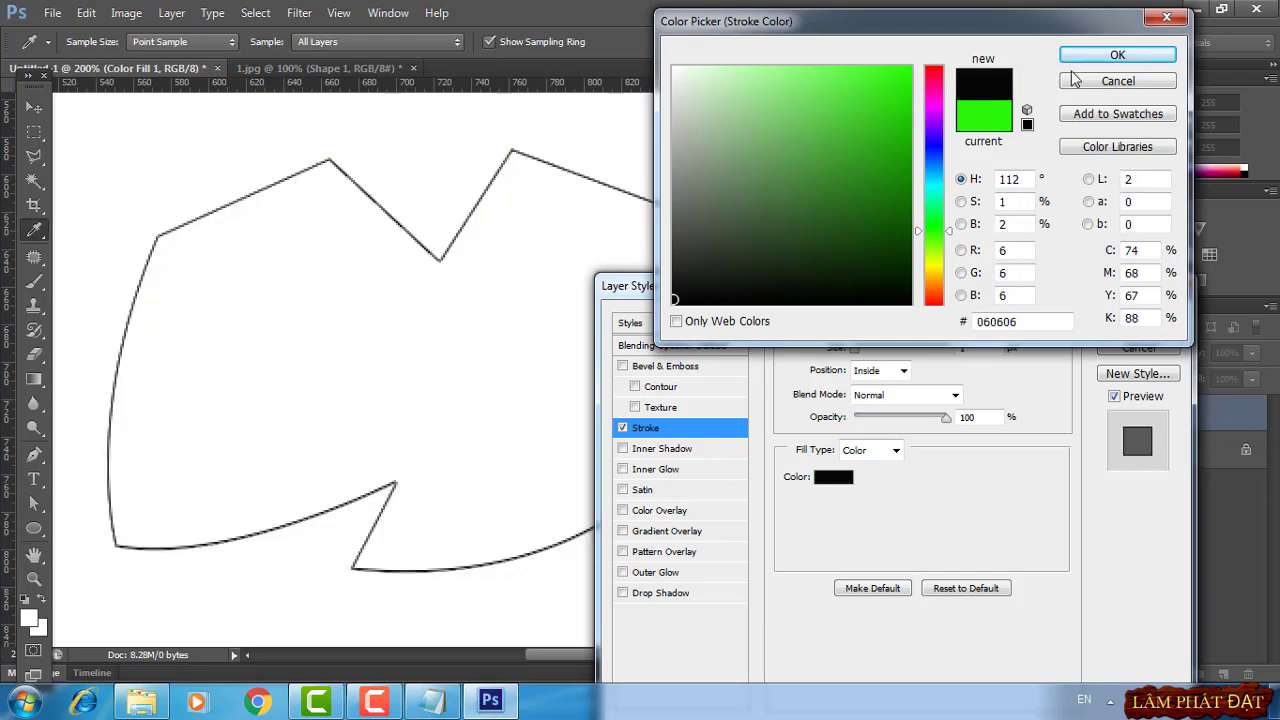
{"action": "left_click", "coordinate": [1117, 55]}
{"action": "left_click", "coordinate": [1137, 322]}
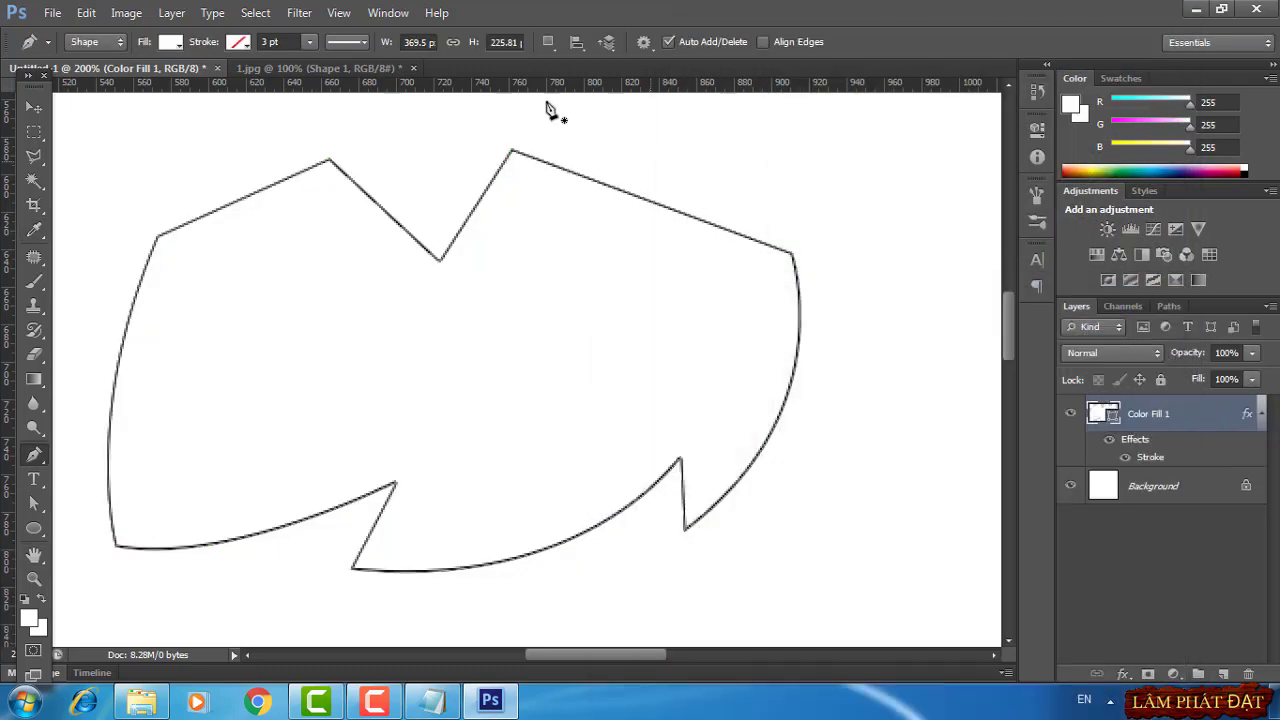
Group the text labels with the filled shape and hide the white Background layer
{"action": "left_click", "coordinate": [320, 64]}
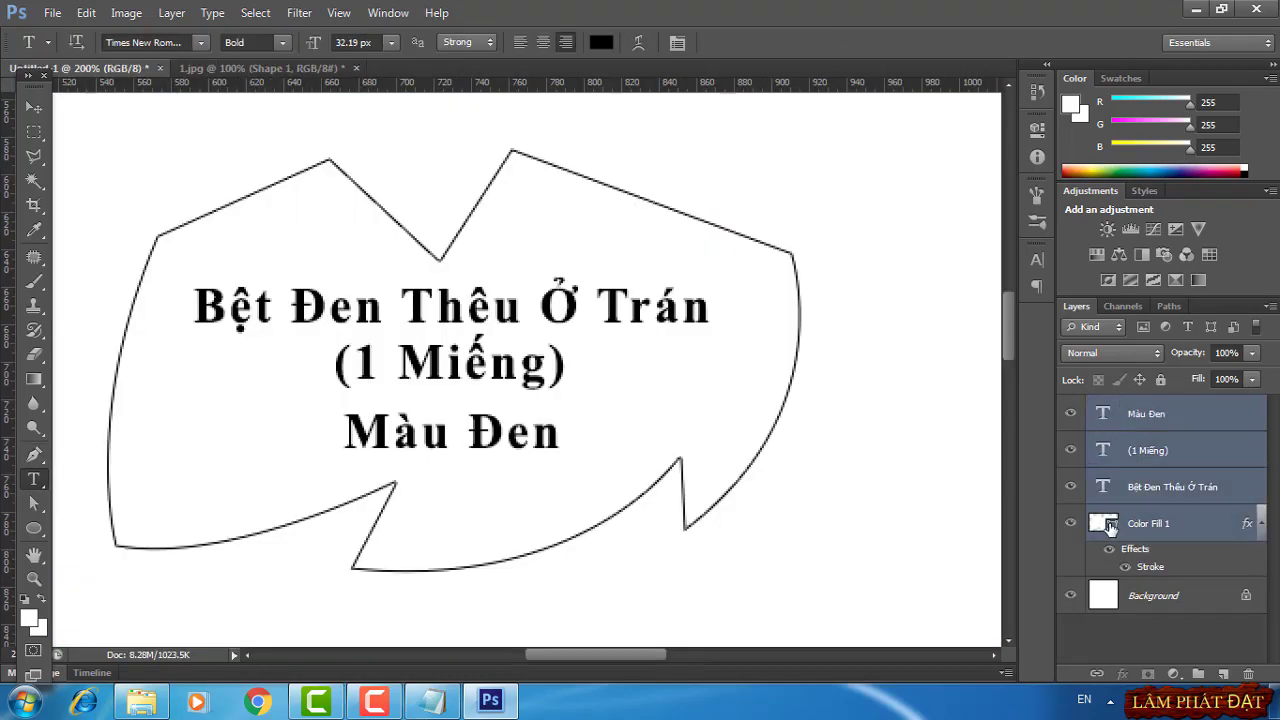
{"action": "key", "text": "ctrl+g"}
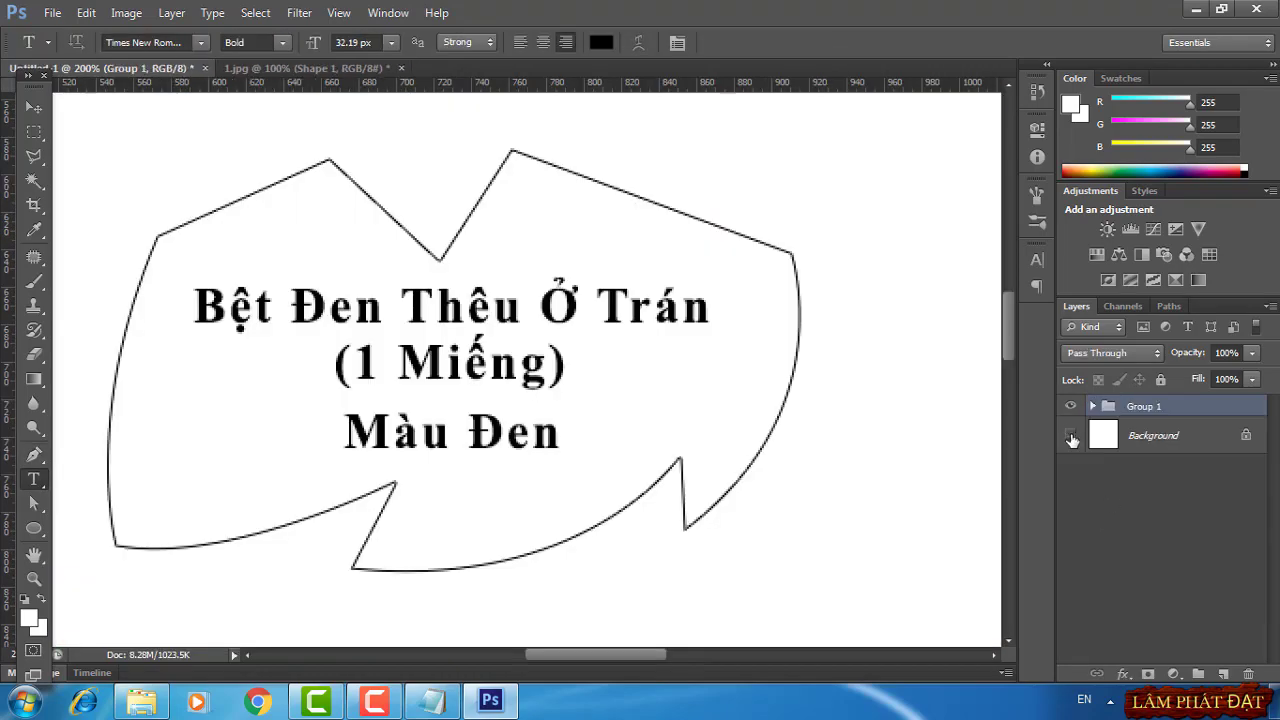
{"action": "left_click", "coordinate": [1070, 436]}
Set up a Save for Web export in PNG-8 format
{"action": "left_click", "coordinate": [52, 12]}
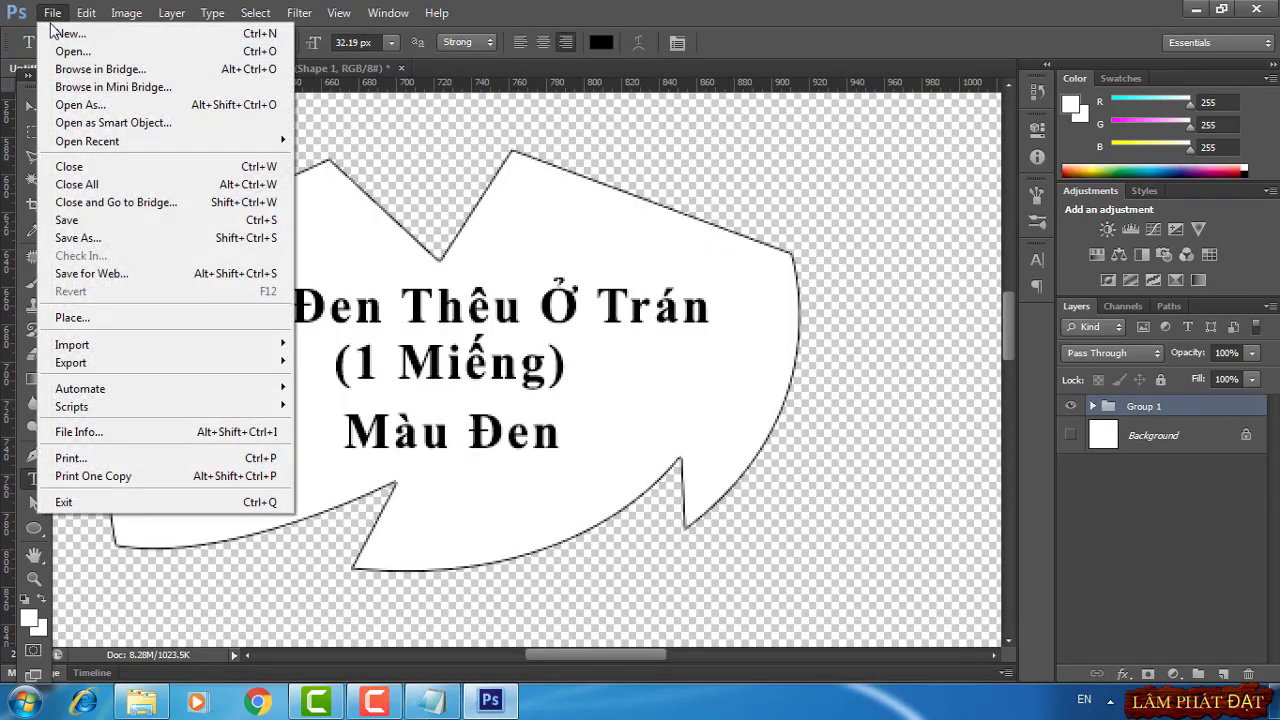
{"action": "left_click", "coordinate": [148, 274]}
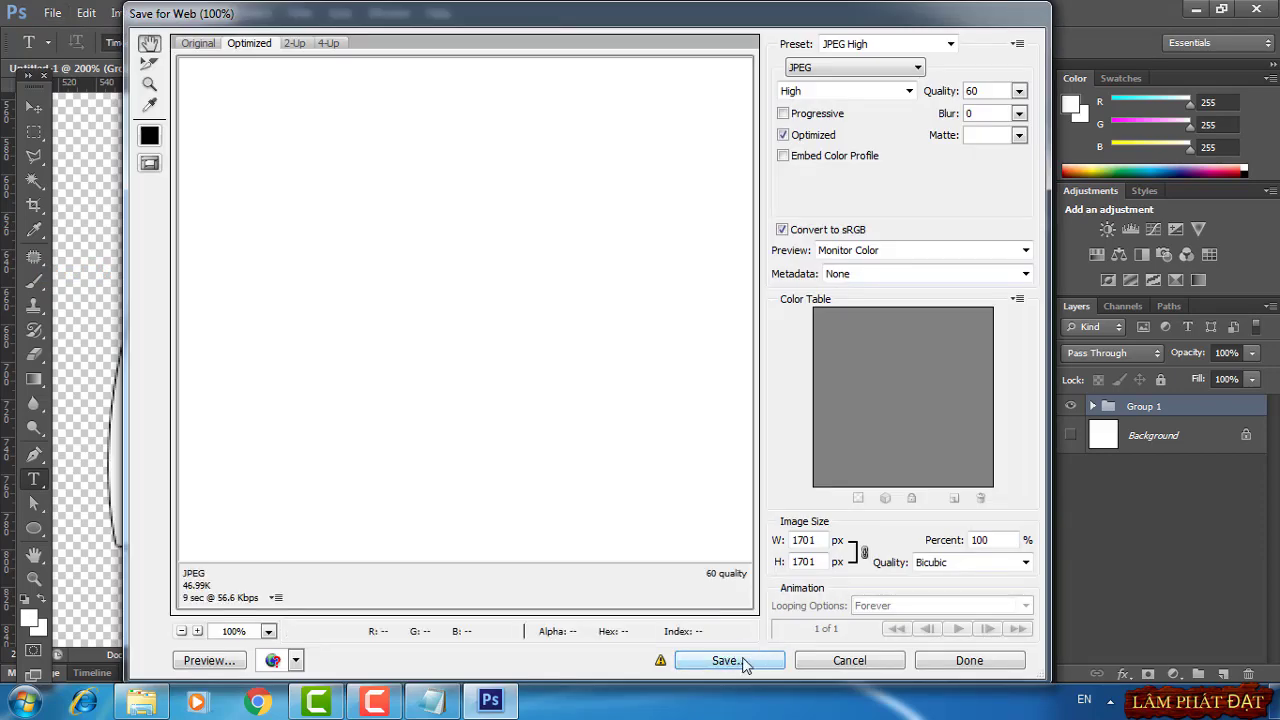
{"action": "left_click", "coordinate": [850, 67]}
{"action": "left_click", "coordinate": [806, 105]}
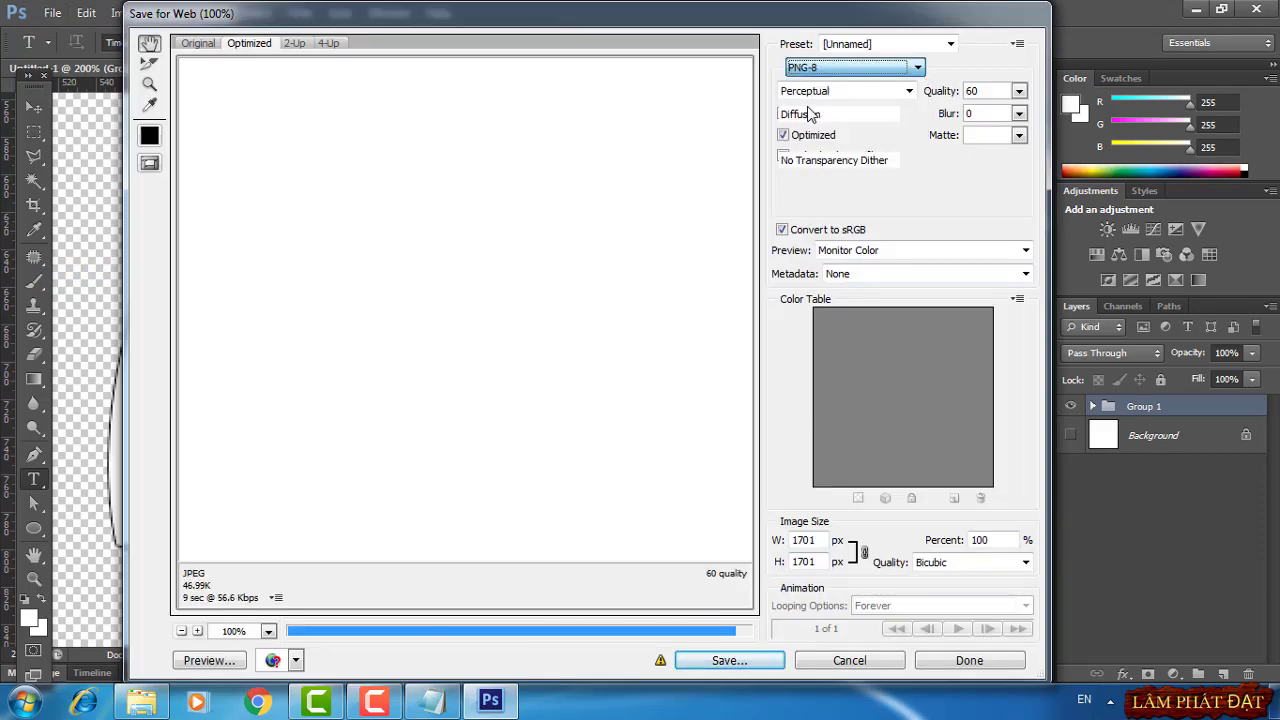
{"action": "left_click", "coordinate": [748, 664]}
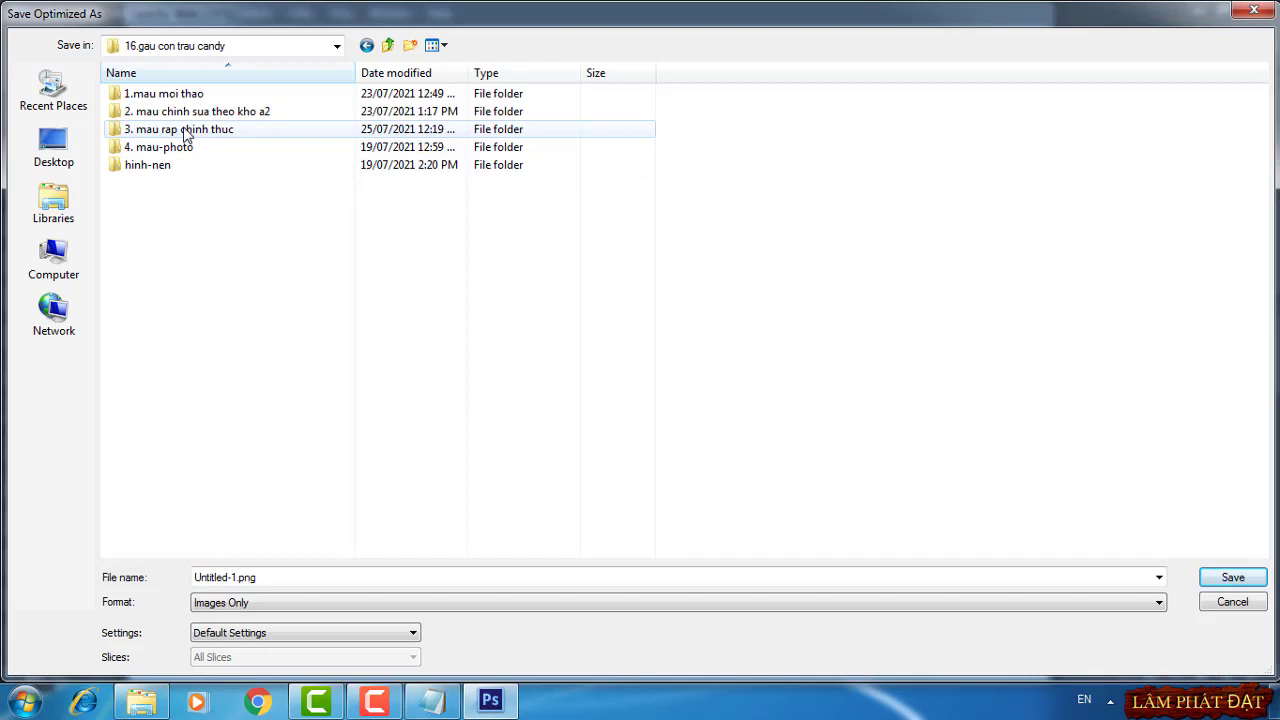
Save the export as 1.png in the '3. mau rap chinh thuc' folder
{"action": "double_click", "coordinate": [184, 133]}
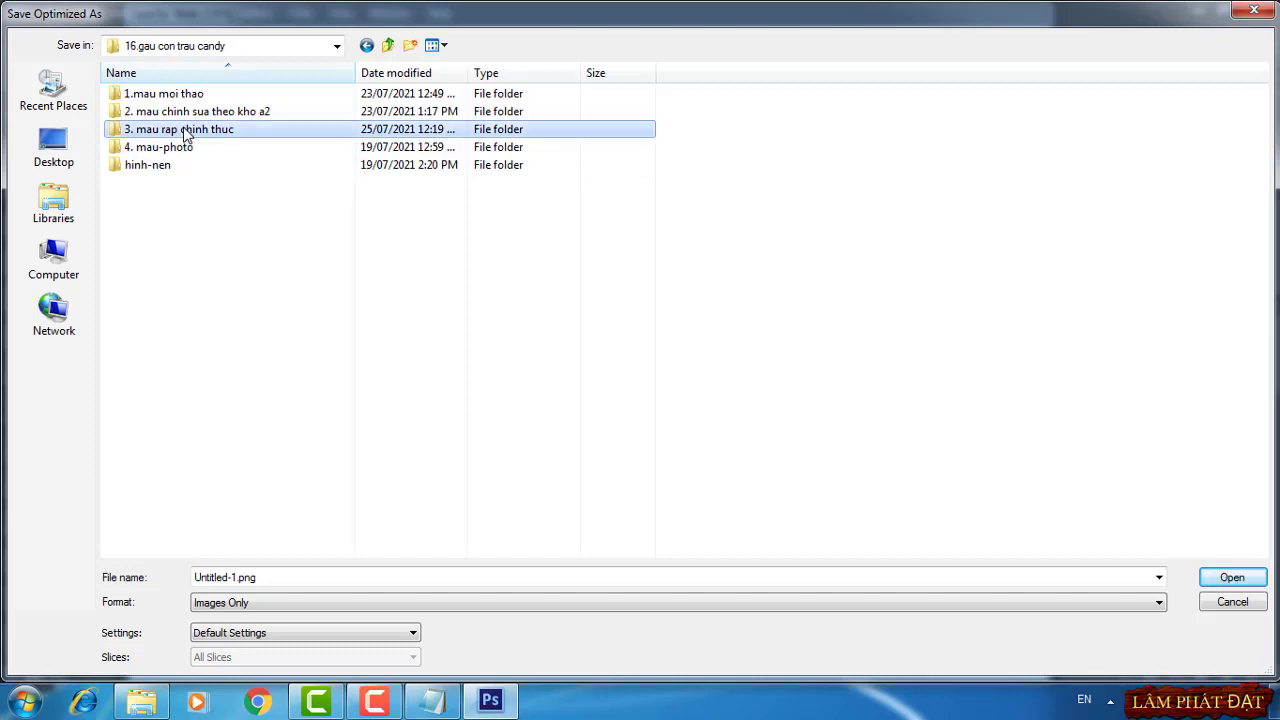
{"action": "double_click", "coordinate": [239, 578]}
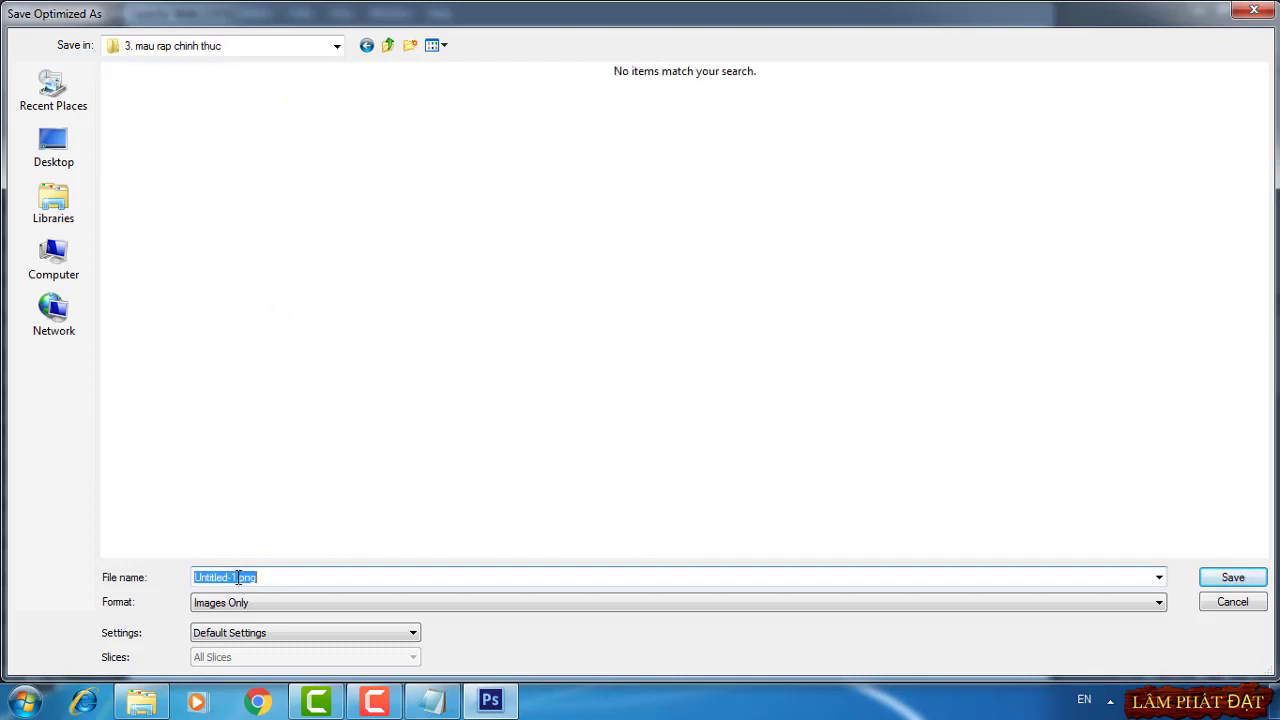
{"action": "left_click_drag", "start_coordinate": [237, 578], "coordinate": [140, 585]}
{"action": "type", "text": "1"}
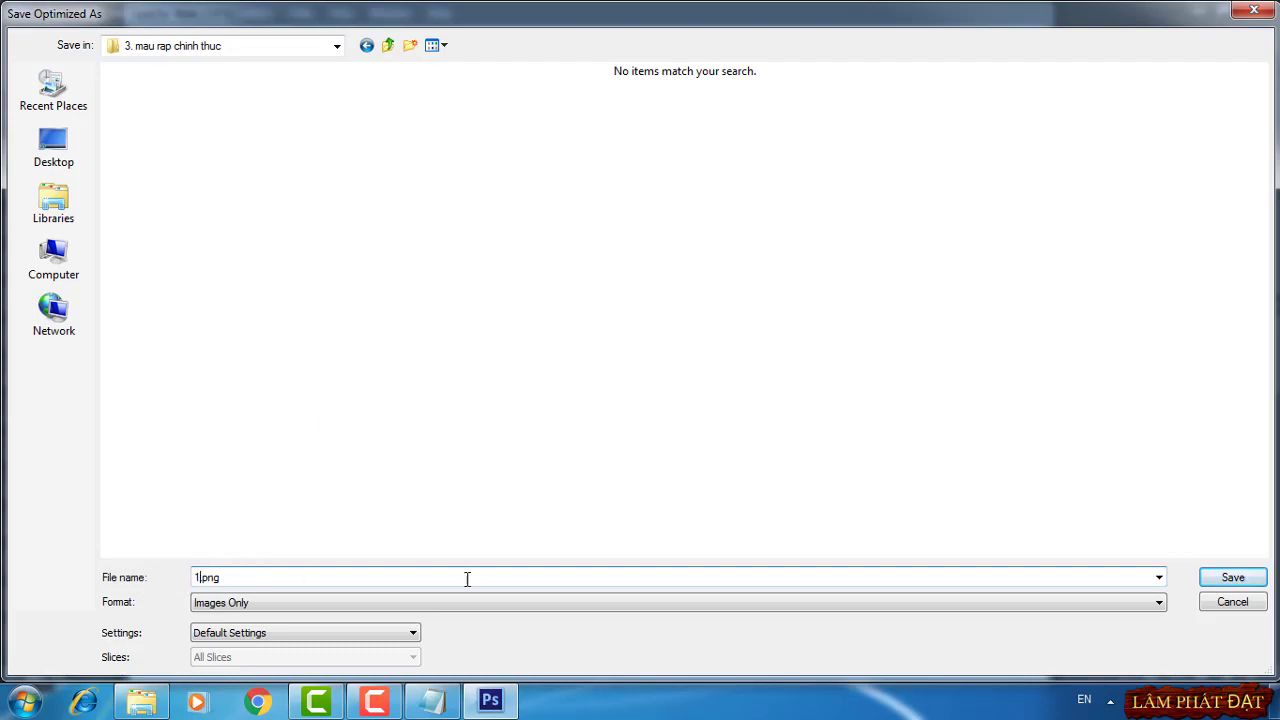
{"action": "left_click", "coordinate": [1232, 577]}
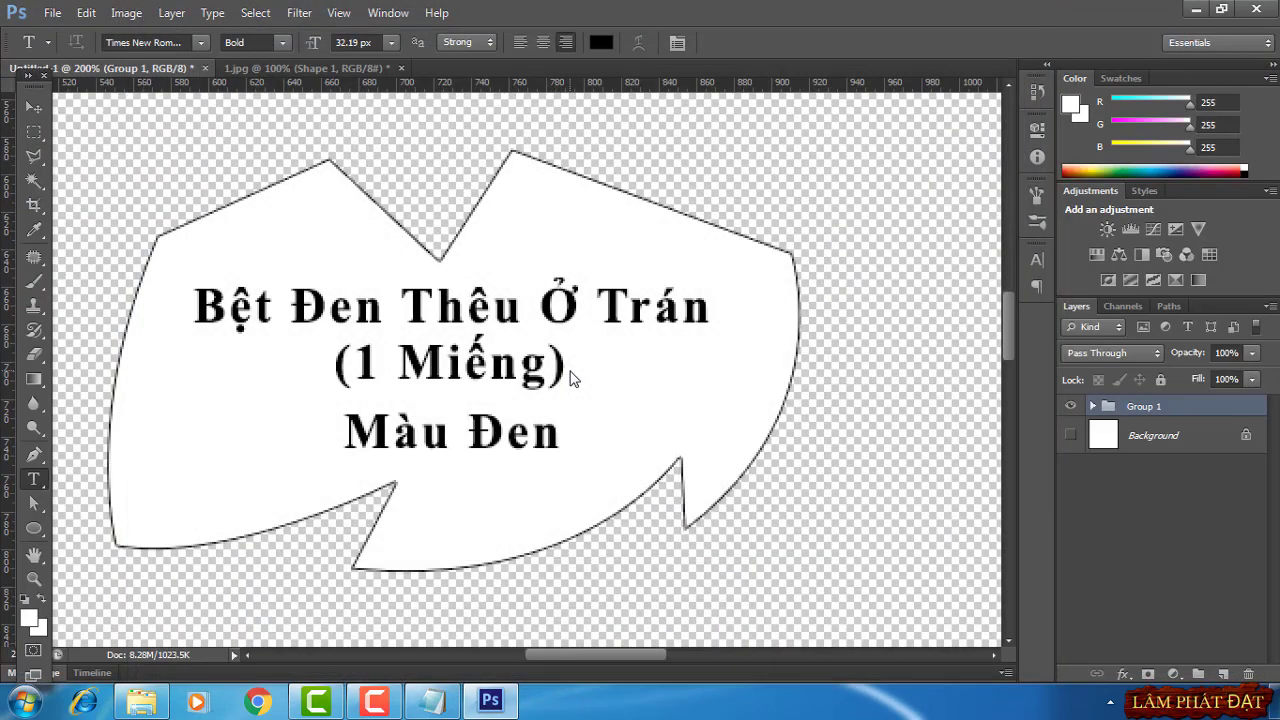
Close 1.jpg without saving and open the 2.jpg photo
{"action": "left_click", "coordinate": [401, 68]}
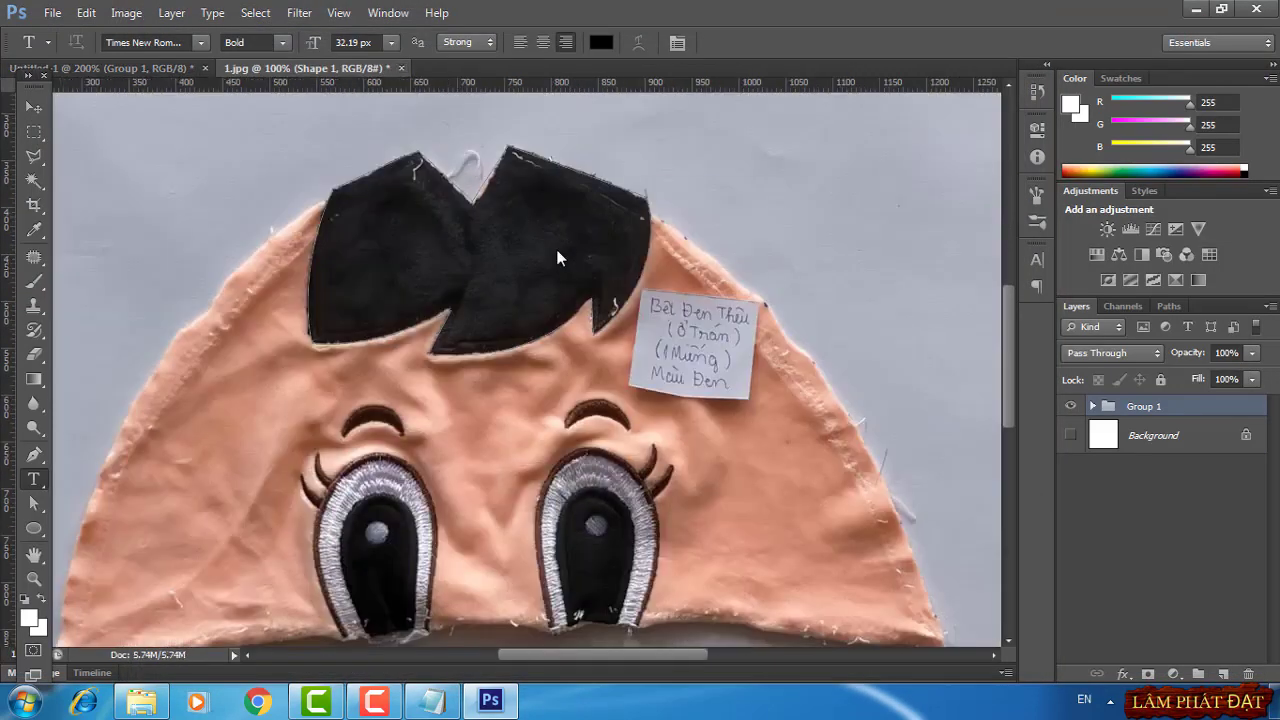
{"action": "left_click", "coordinate": [645, 277]}
{"action": "left_click", "coordinate": [52, 13]}
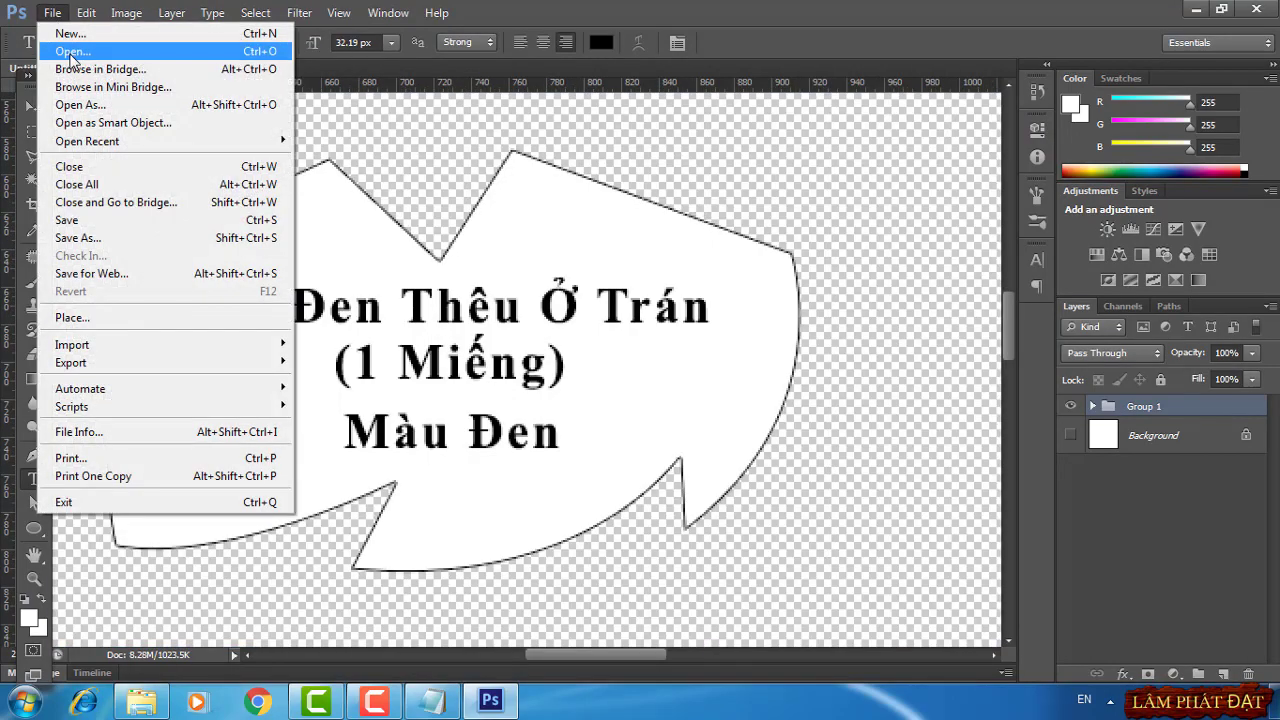
{"action": "left_click", "coordinate": [60, 48]}
{"action": "double_click", "coordinate": [258, 148]}
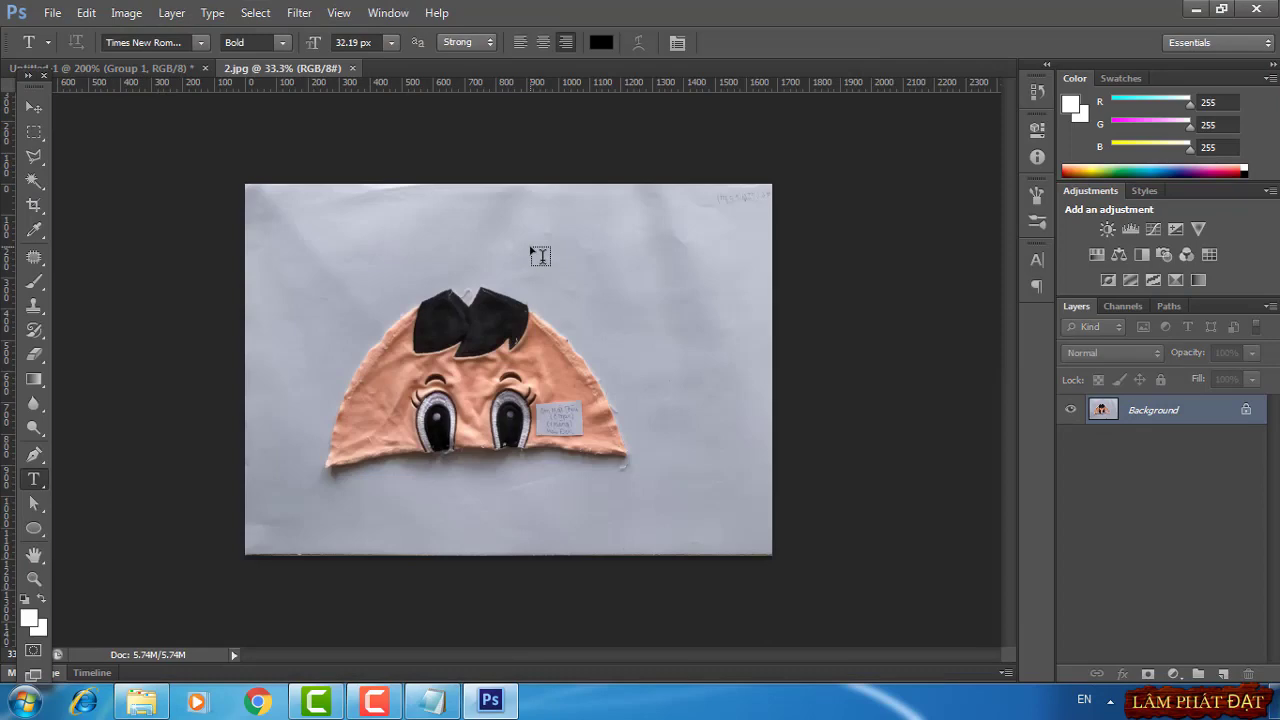
Zoom 2.jpg to 200% and centre the right embroidered eye
{"action": "key", "text": "ctrl+plus"}
{"action": "key", "text": "ctrl+plus"}
{"action": "key", "text": "ctrl+plus"}
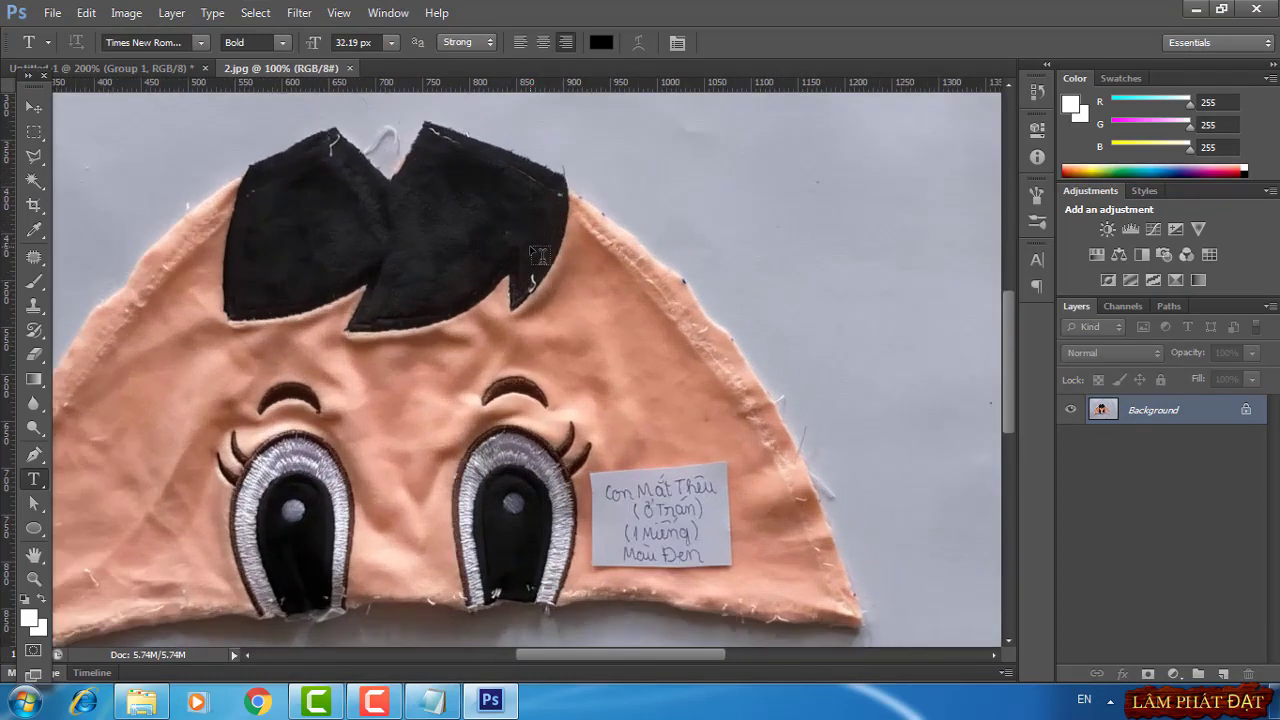
{"action": "scroll", "coordinate": [590, 295], "scroll_direction": "down", "scroll_amount": 1}
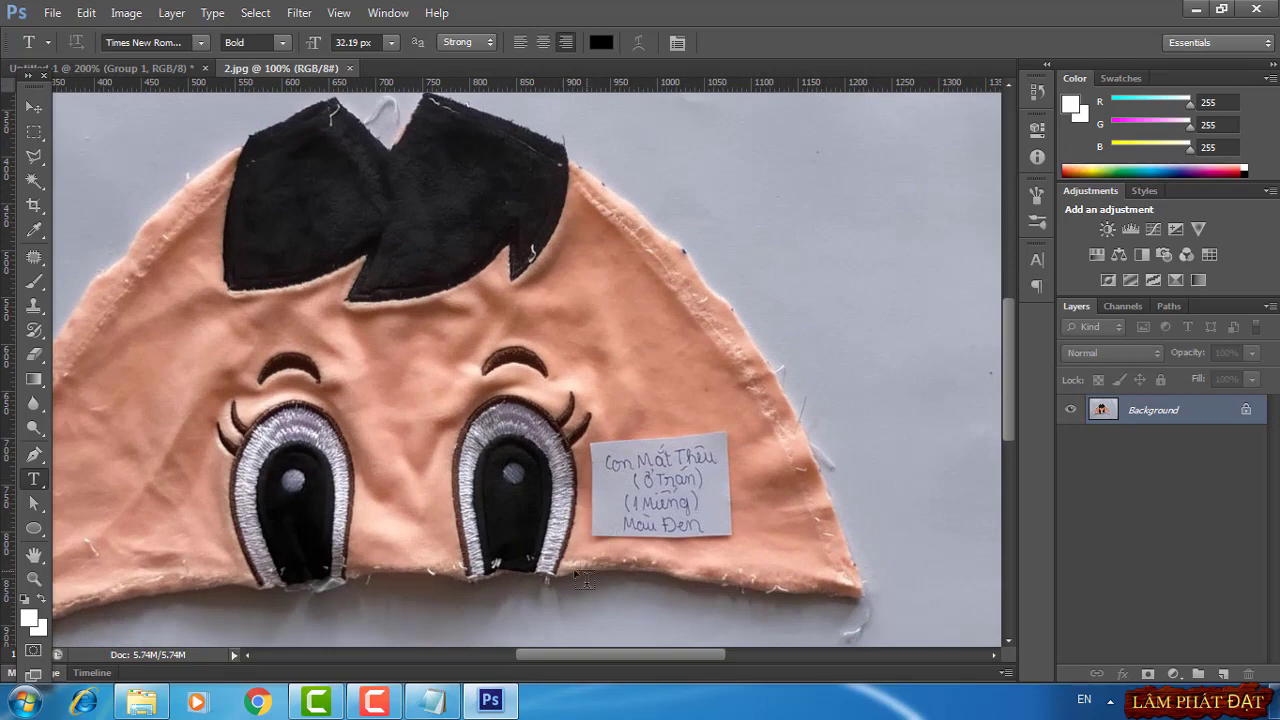
{"action": "left_click_drag", "start_coordinate": [493, 498], "coordinate": [520, 465]}
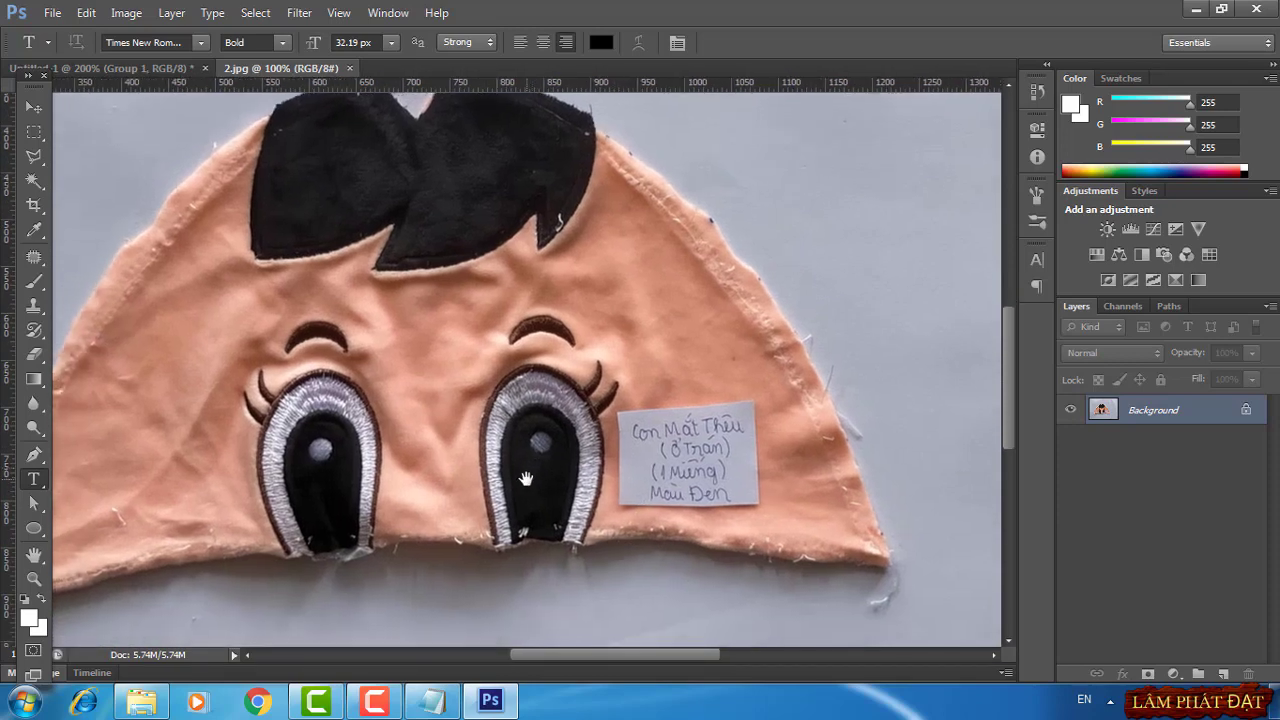
{"action": "key", "text": "ctrl+plus"}
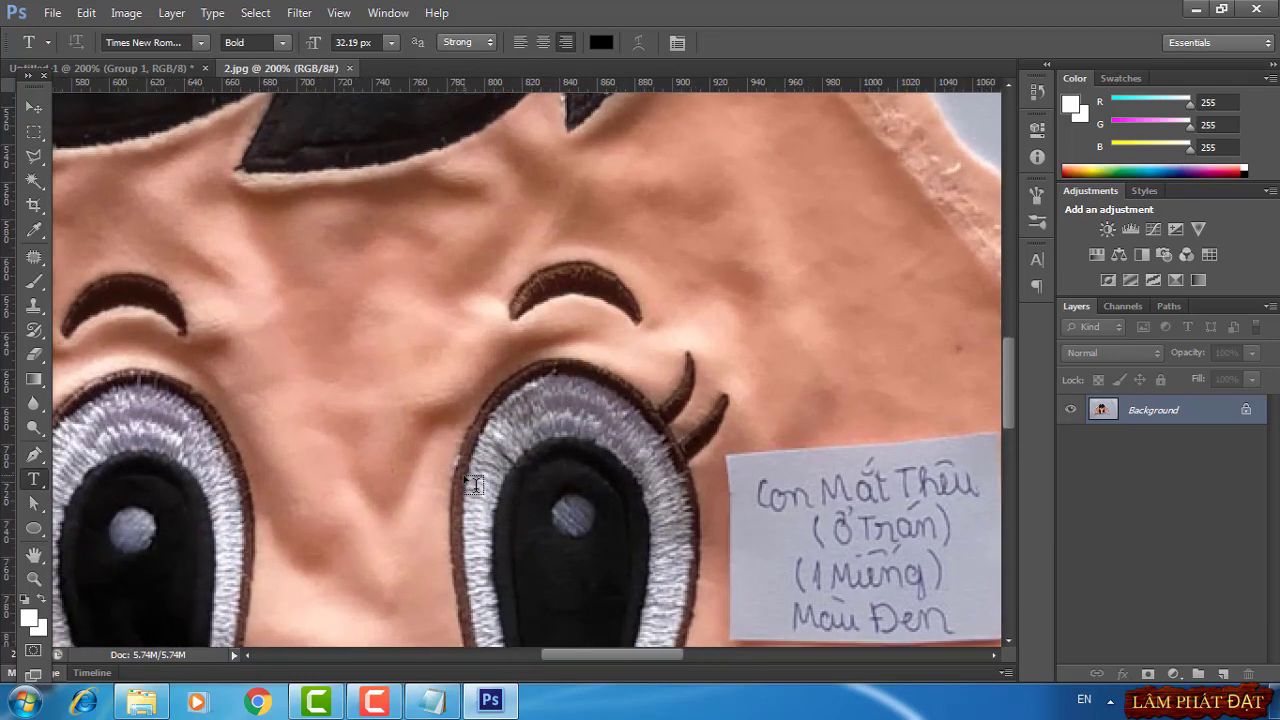
{"action": "left_click_drag", "start_coordinate": [457, 463], "coordinate": [401, 310]}
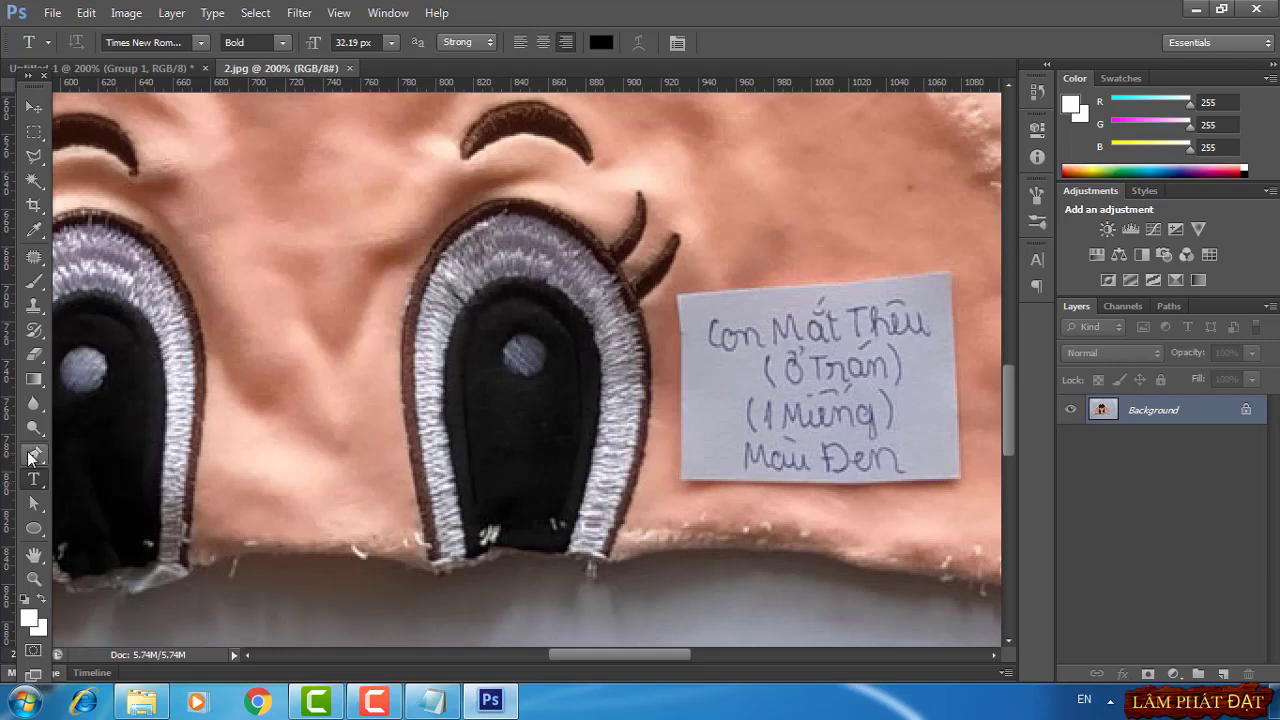
Start the Pen path at the eye's lower edge, curving round its top-left and eyelid
{"action": "left_click", "coordinate": [33, 456]}
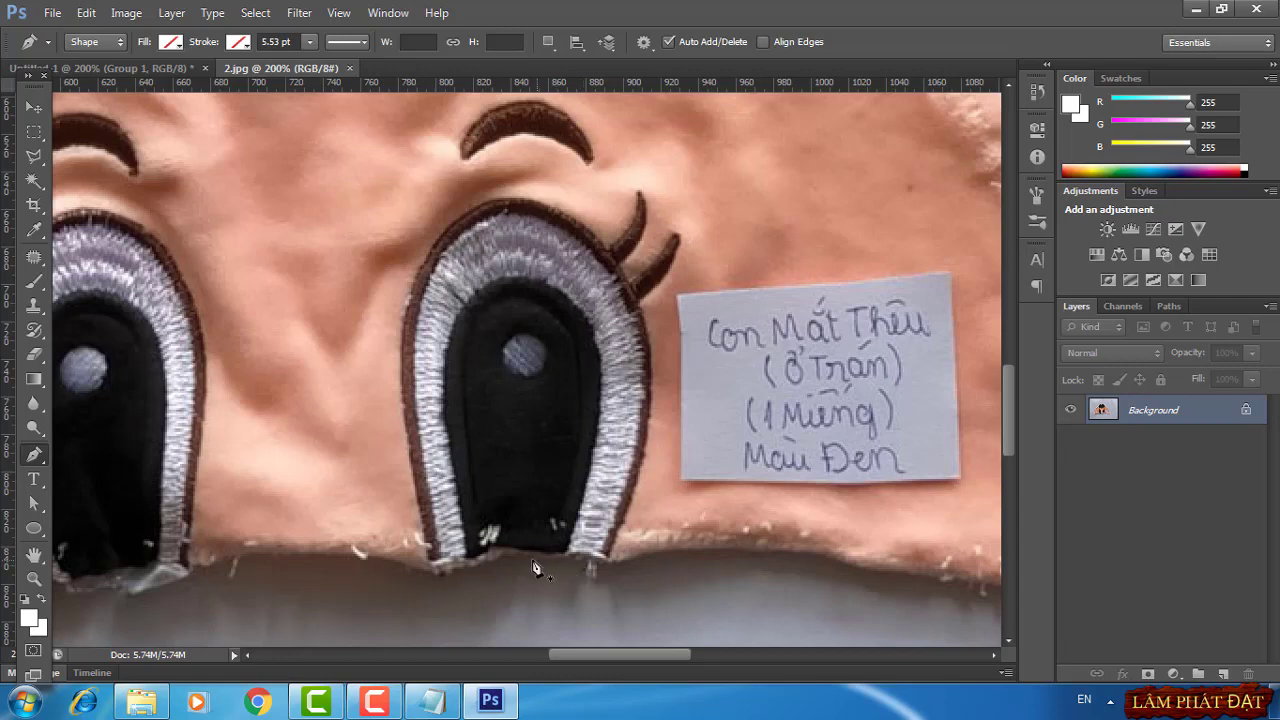
{"action": "left_click", "coordinate": [433, 570]}
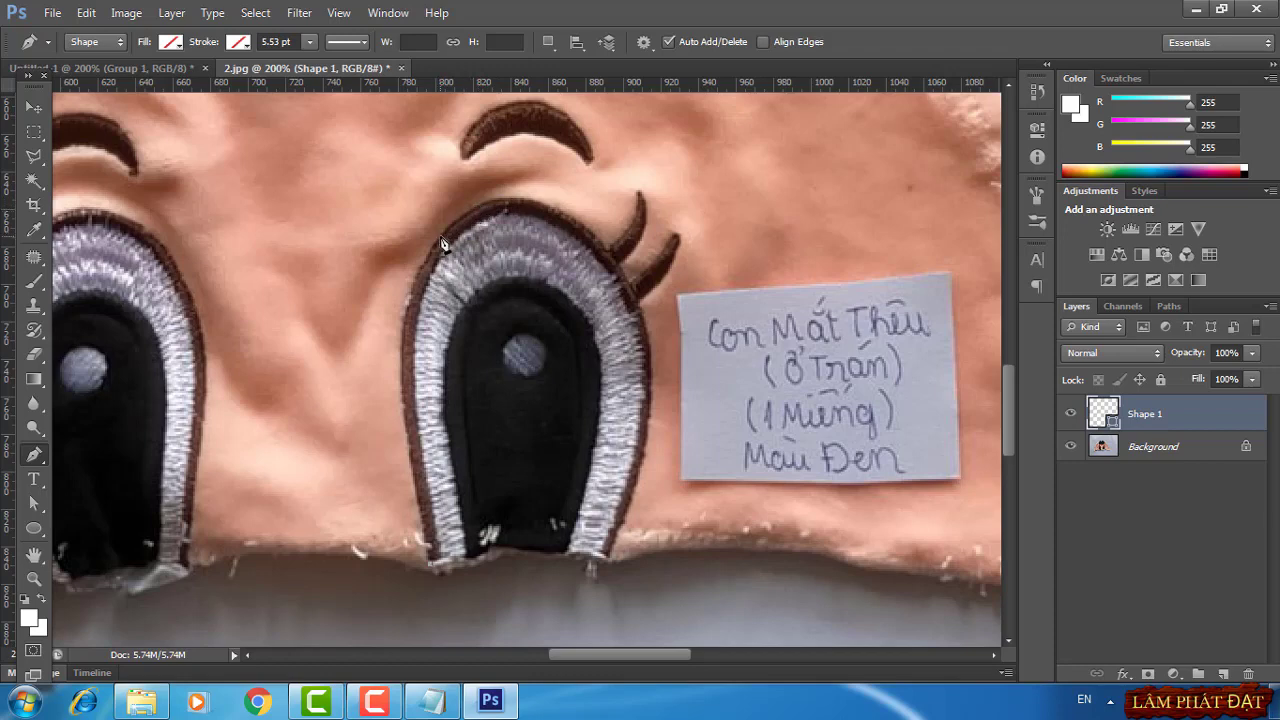
{"action": "left_click_drag", "start_coordinate": [441, 238], "coordinate": [481, 174]}
{"action": "left_click_drag", "start_coordinate": [481, 173], "coordinate": [522, 155]}
{"action": "left_click_drag", "start_coordinate": [524, 156], "coordinate": [477, 201]}
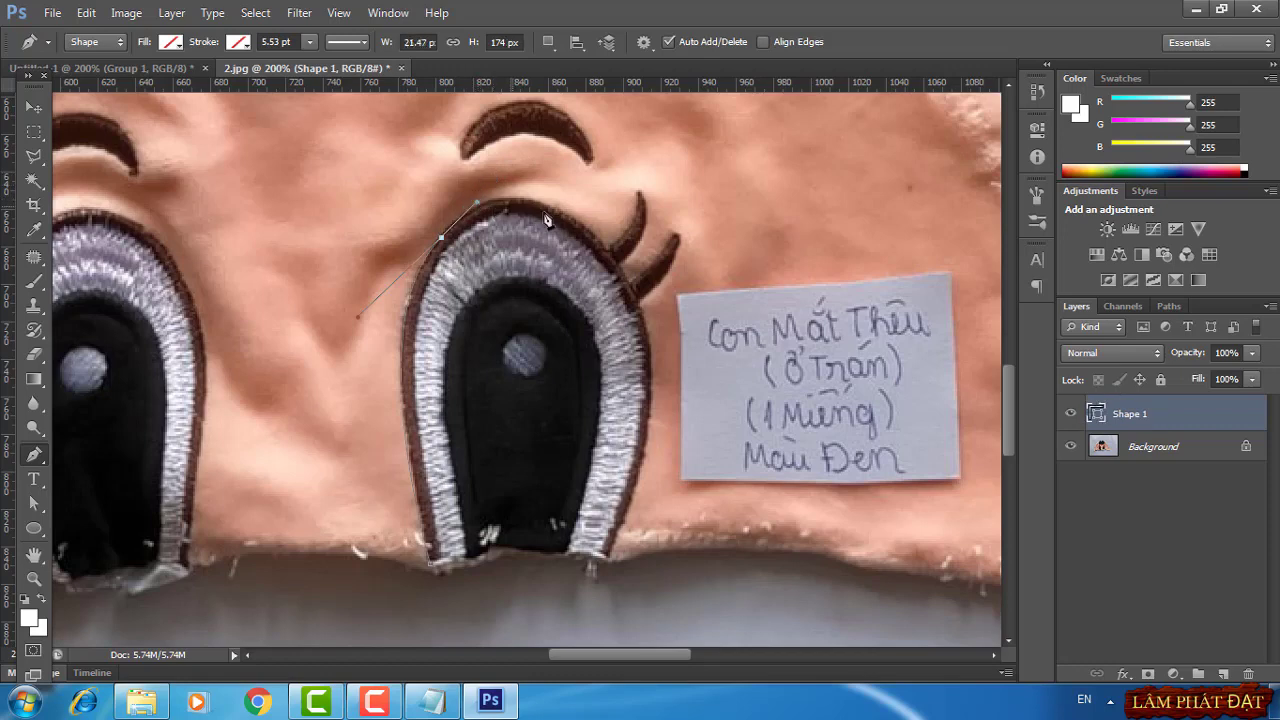
{"action": "left_click", "coordinate": [618, 268]}
{"action": "mouse_move", "coordinate": [620, 268]}
{"action": "left_mouse_down"}
{"action": "mouse_move", "coordinate": [653, 343]}
{"action": "mouse_move", "coordinate": [702, 372]}
{"action": "mouse_move", "coordinate": [682, 351]}
{"action": "left_mouse_up"}
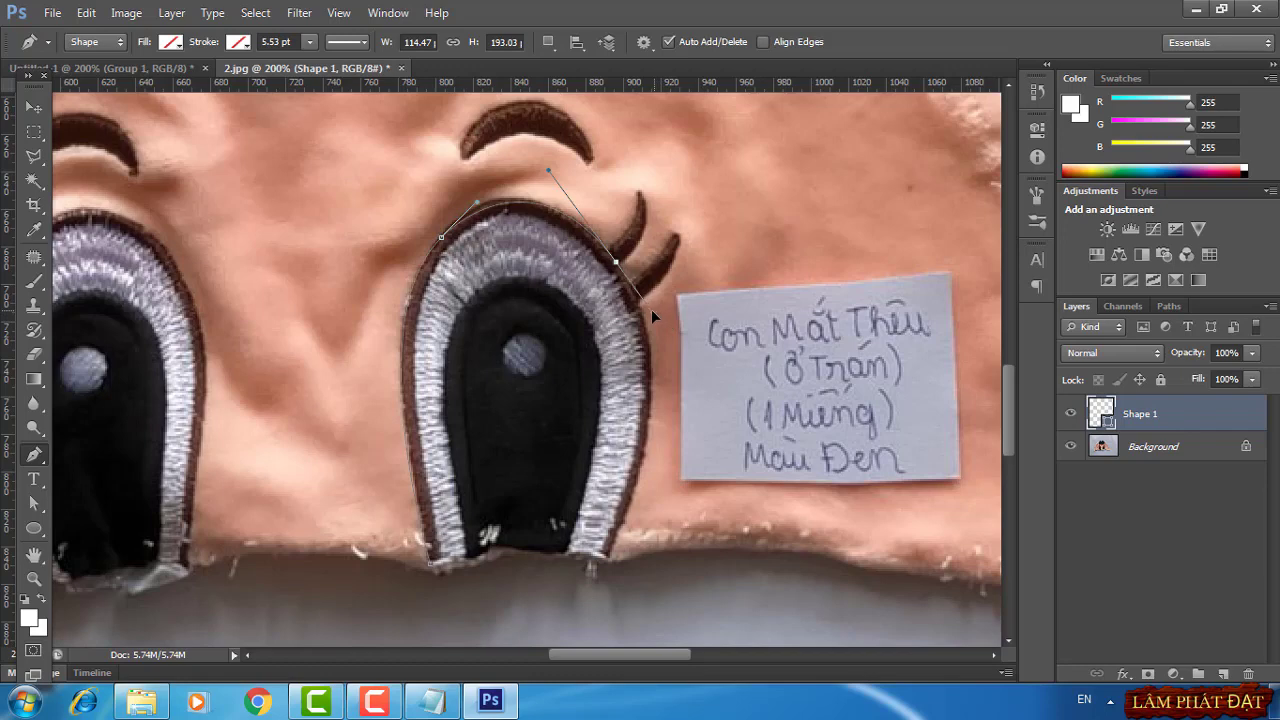
Curve the path down the eye's right side and close it at the starting anchor
{"action": "left_click", "coordinate": [606, 563]}
{"action": "mouse_move", "coordinate": [598, 570]}
{"action": "left_mouse_down"}
{"action": "mouse_move", "coordinate": [544, 655]}
{"action": "mouse_move", "coordinate": [541, 633]}
{"action": "left_mouse_up"}
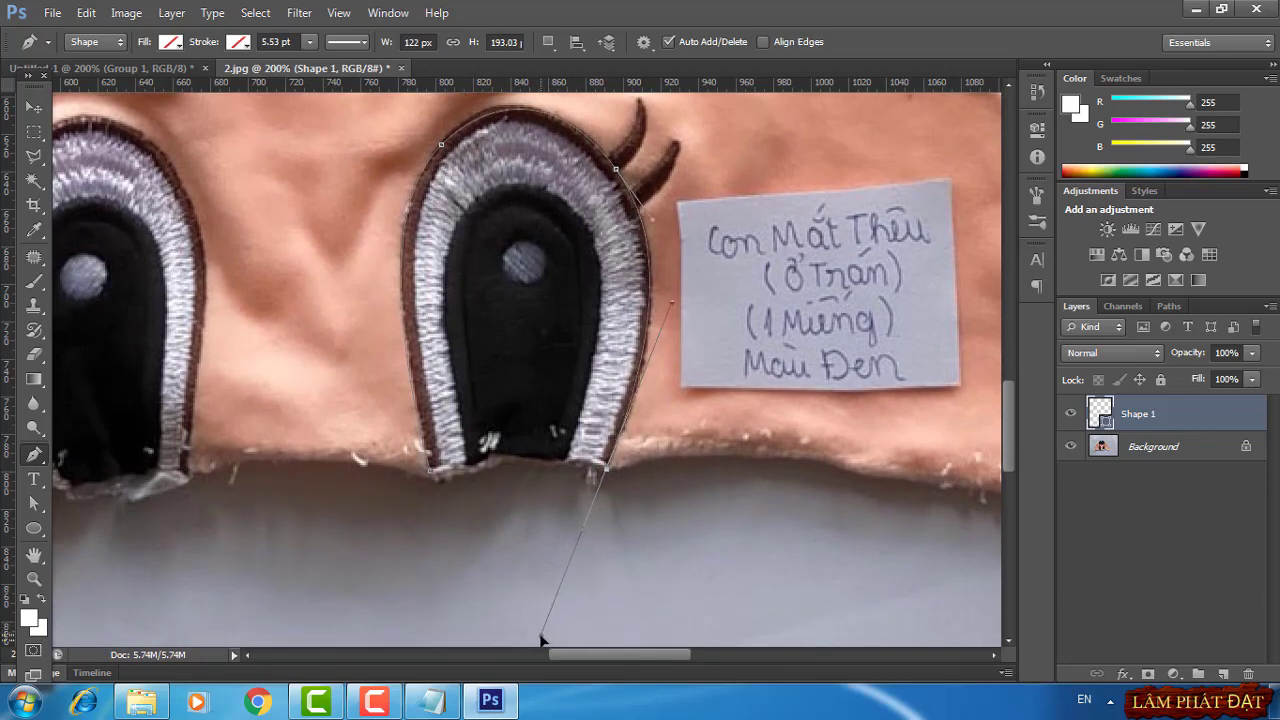
{"action": "left_click_drag", "start_coordinate": [541, 638], "coordinate": [539, 636]}
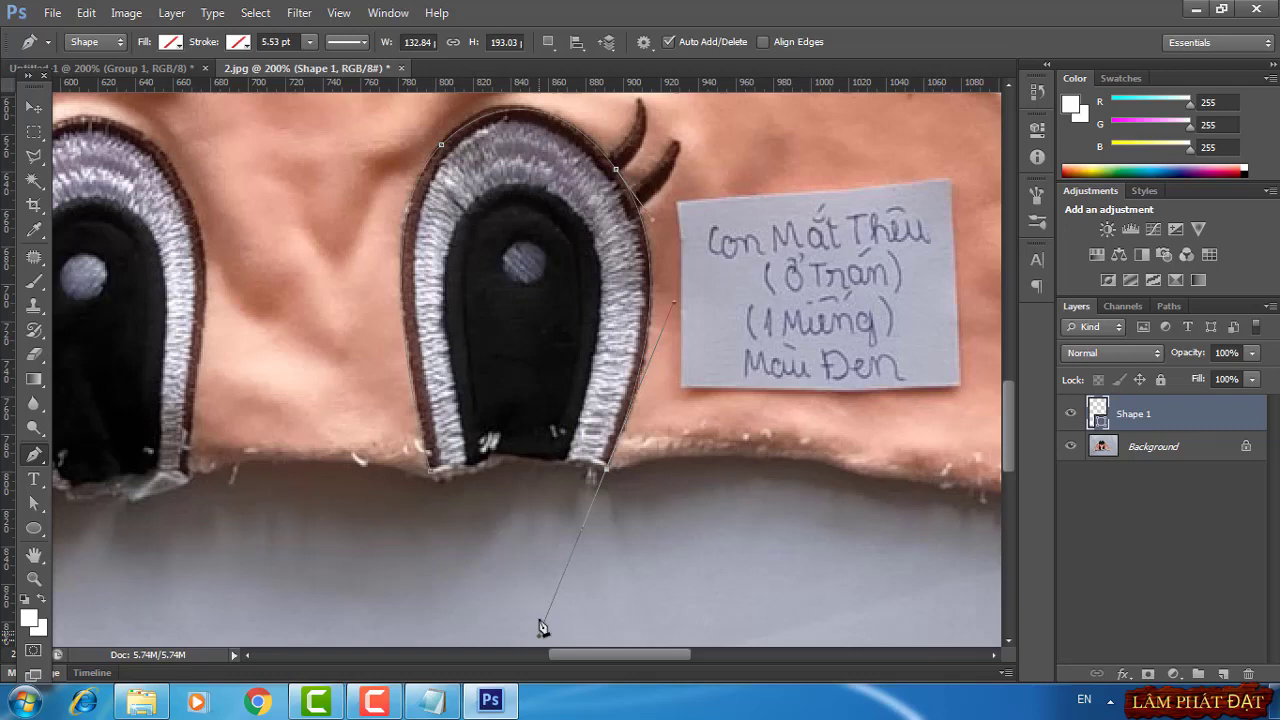
{"action": "left_click", "coordinate": [607, 470], "text": "alt"}
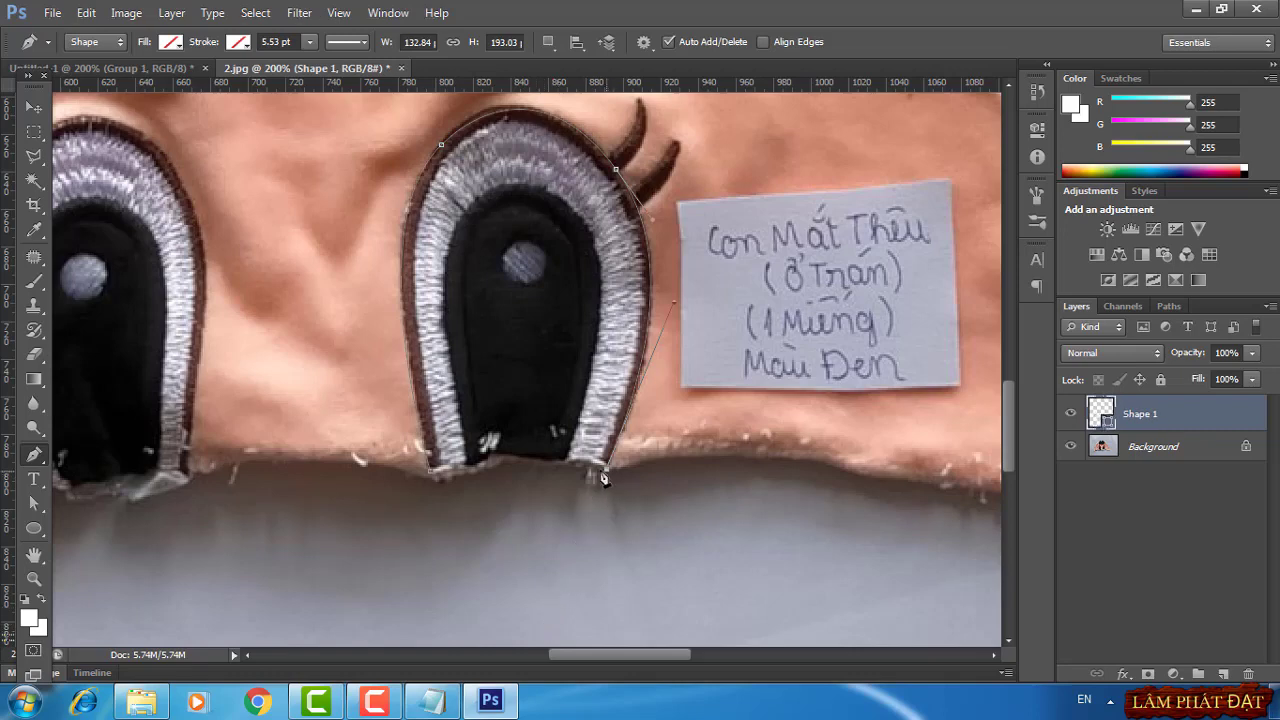
{"action": "left_click", "coordinate": [433, 473]}
{"action": "left_click", "coordinate": [161, 66]}
Delete Group 1 and its contents from the Untitled-1 layers
{"action": "right_click", "coordinate": [1150, 407]}
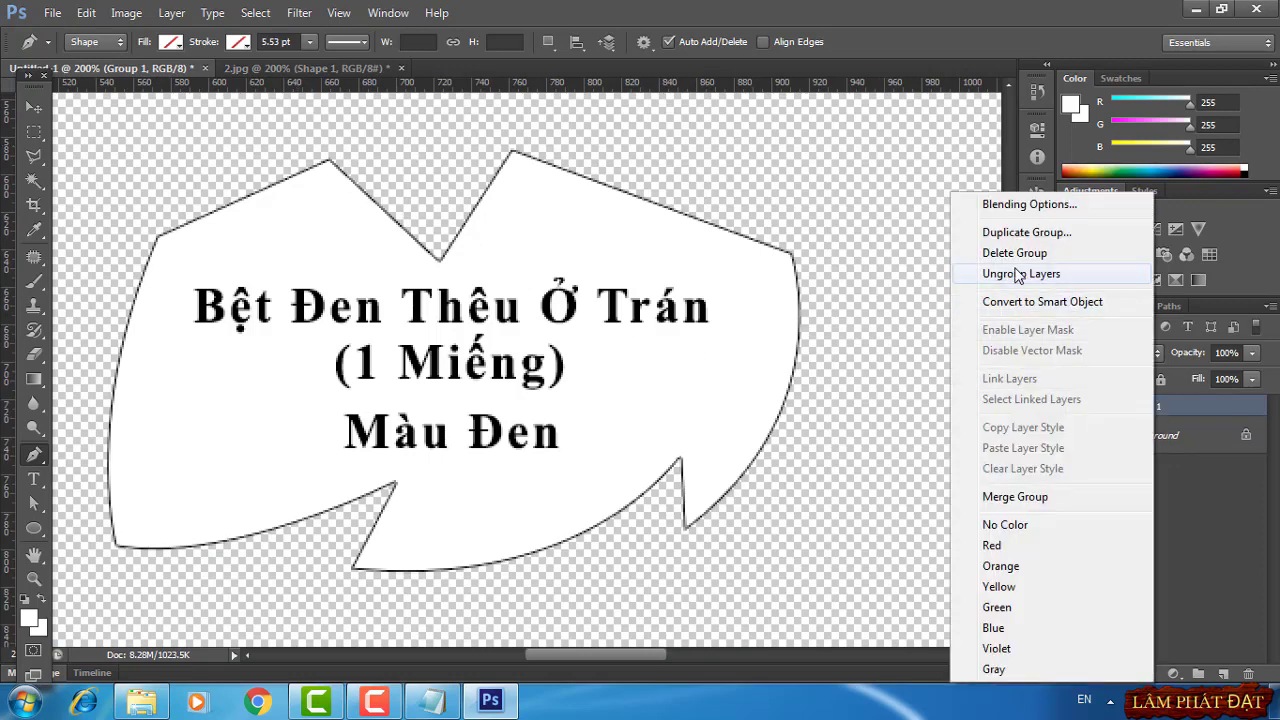
{"action": "left_click", "coordinate": [987, 255]}
{"action": "left_click", "coordinate": [522, 274]}
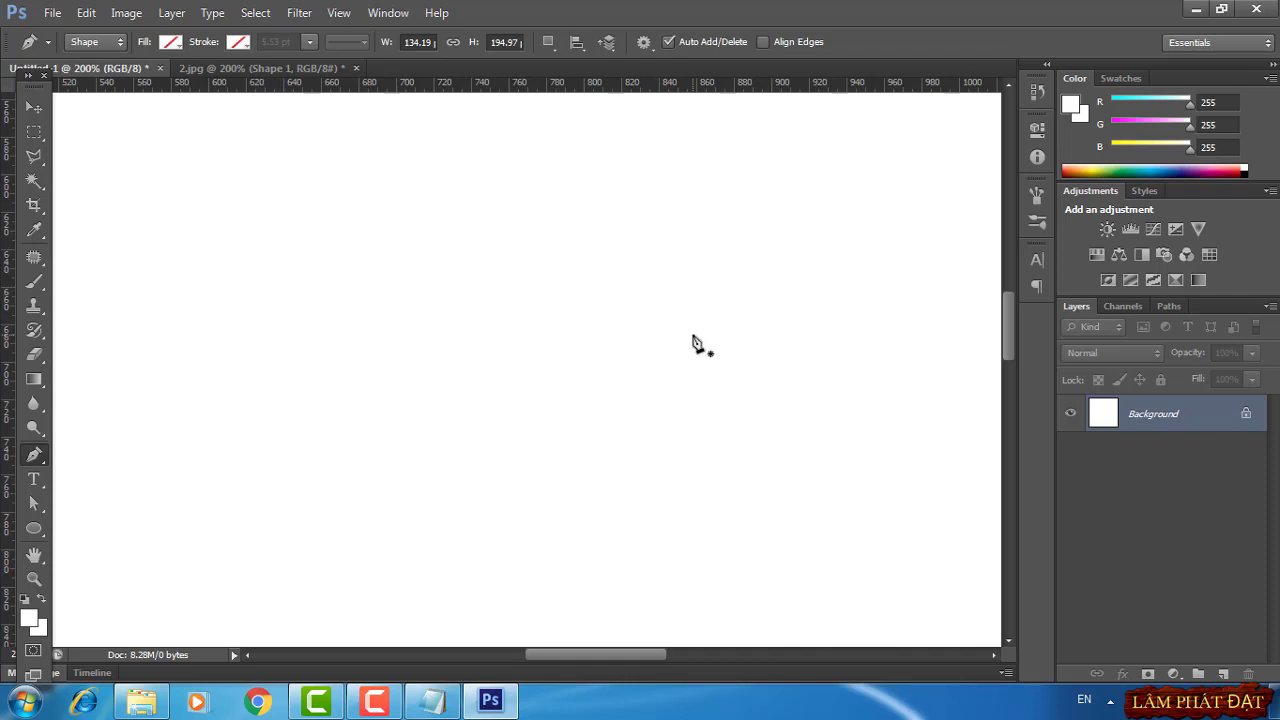
Zoom and pan to centre the eye outline on the canvas
{"action": "left_click_drag", "start_coordinate": [625, 657], "coordinate": [597, 653]}
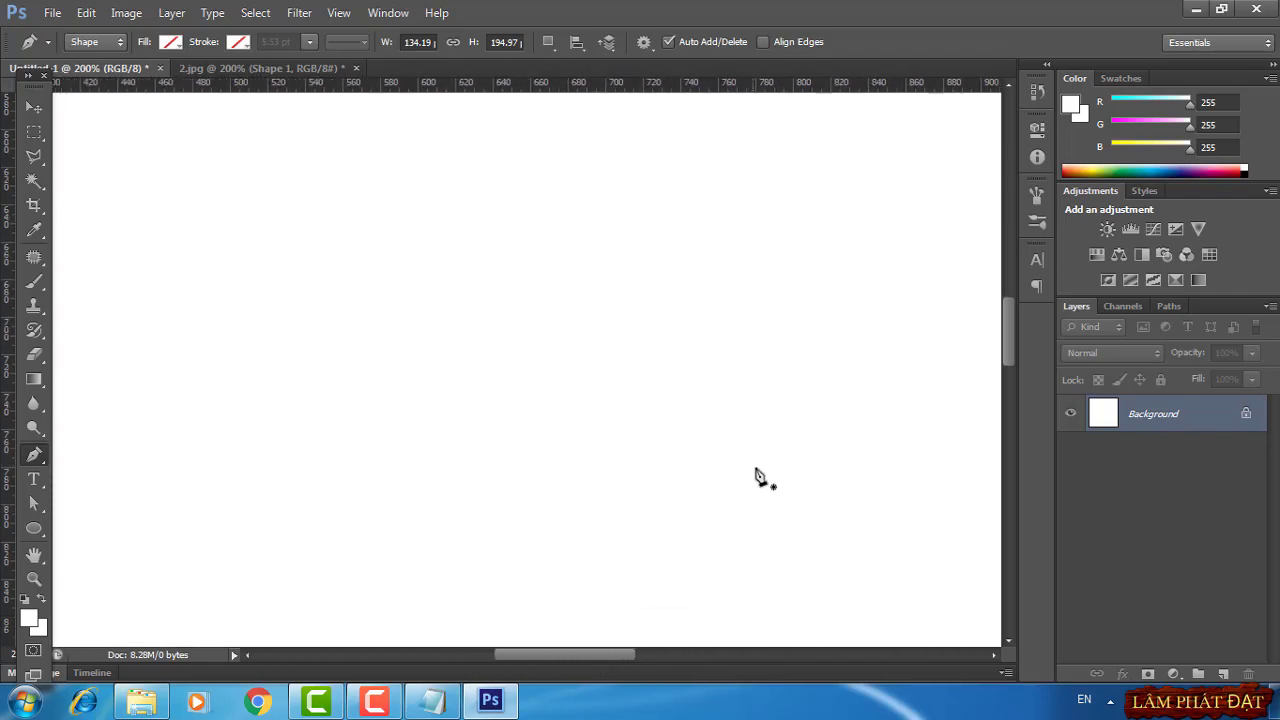
{"action": "left_click_drag", "start_coordinate": [1007, 361], "coordinate": [1008, 364]}
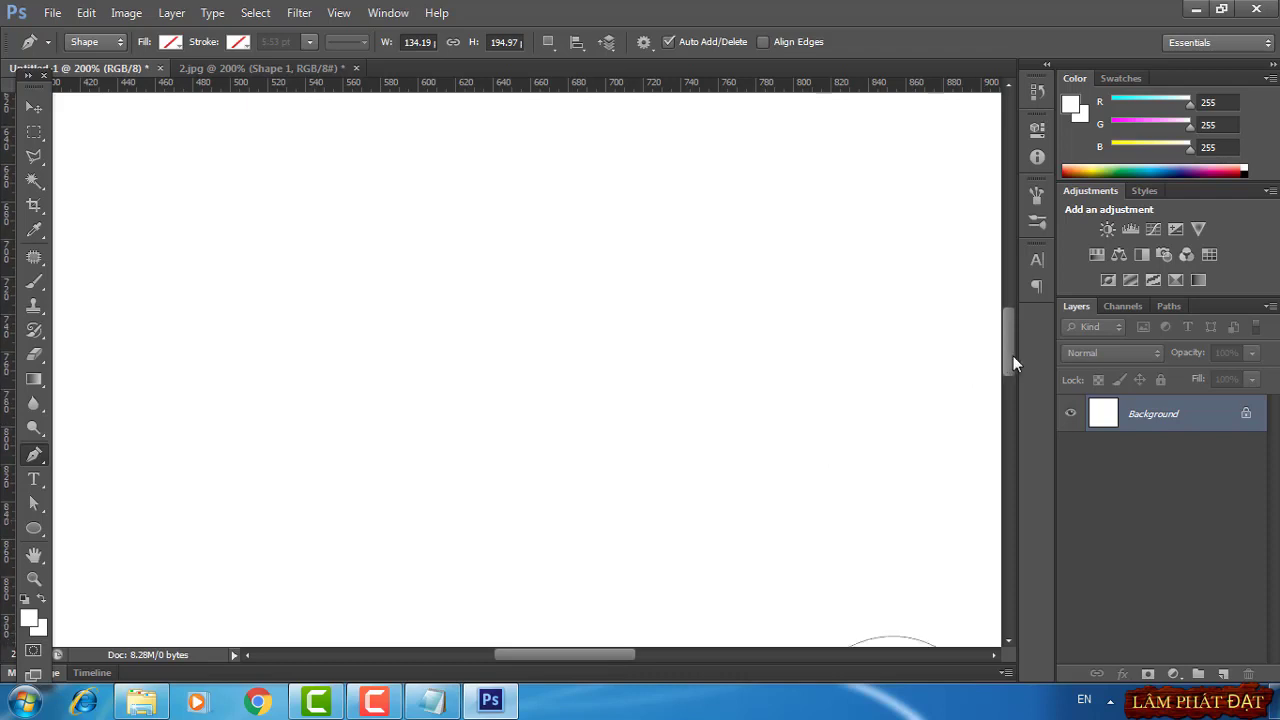
{"action": "scroll", "coordinate": [1013, 363], "scroll_direction": "down", "scroll_amount": 2}
{"action": "key", "text": "ctrl+minus"}
{"action": "key", "text": "ctrl+minus"}
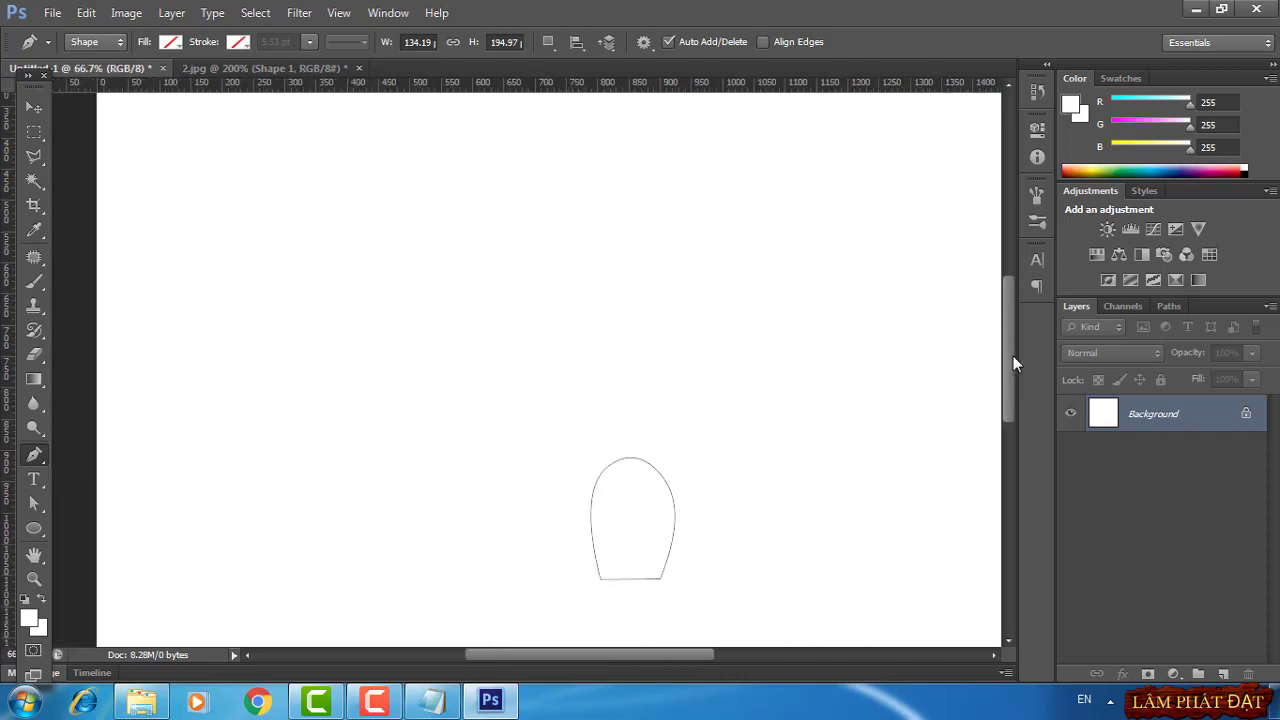
{"action": "scroll", "coordinate": [766, 356], "scroll_direction": "down", "scroll_amount": 3}
{"action": "scroll", "coordinate": [766, 356], "scroll_direction": "down", "scroll_amount": 2}
{"action": "scroll", "coordinate": [765, 358], "scroll_direction": "down", "scroll_amount": 1}
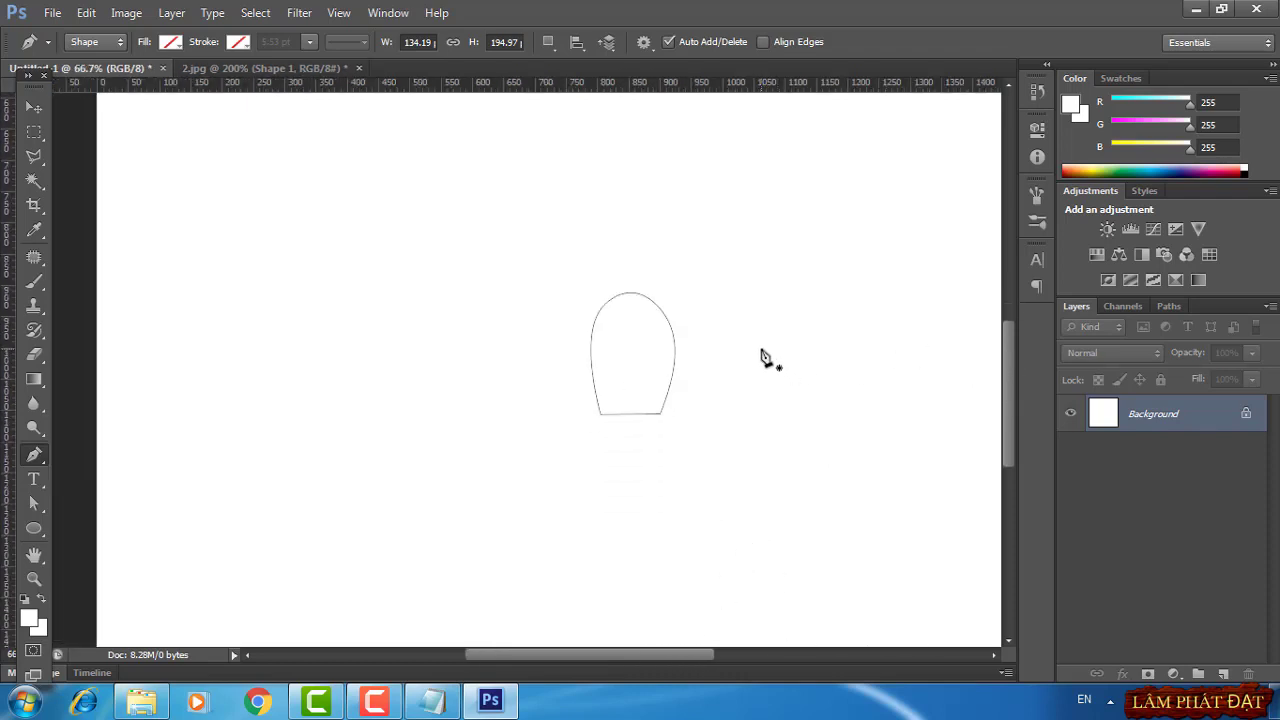
{"action": "key", "text": "ctrl+plus"}
{"action": "key", "text": "ctrl+plus"}
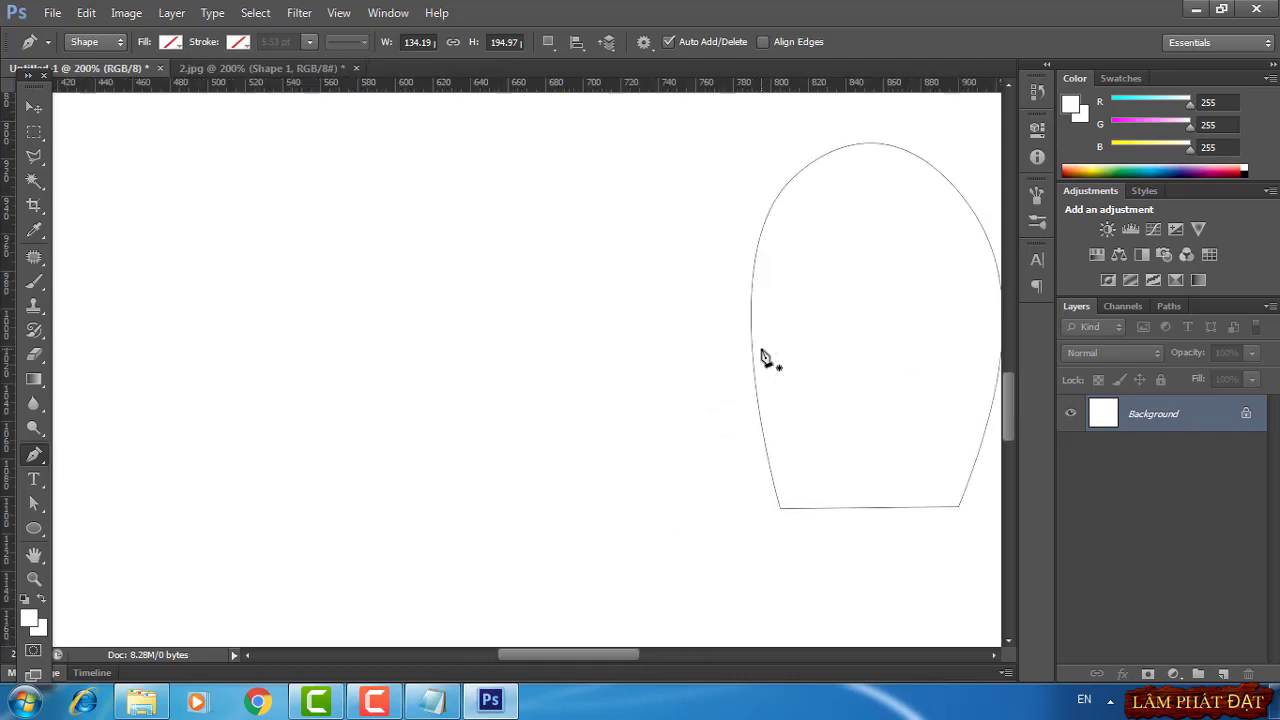
{"action": "left_click_drag", "start_coordinate": [580, 445], "coordinate": [330, 466]}
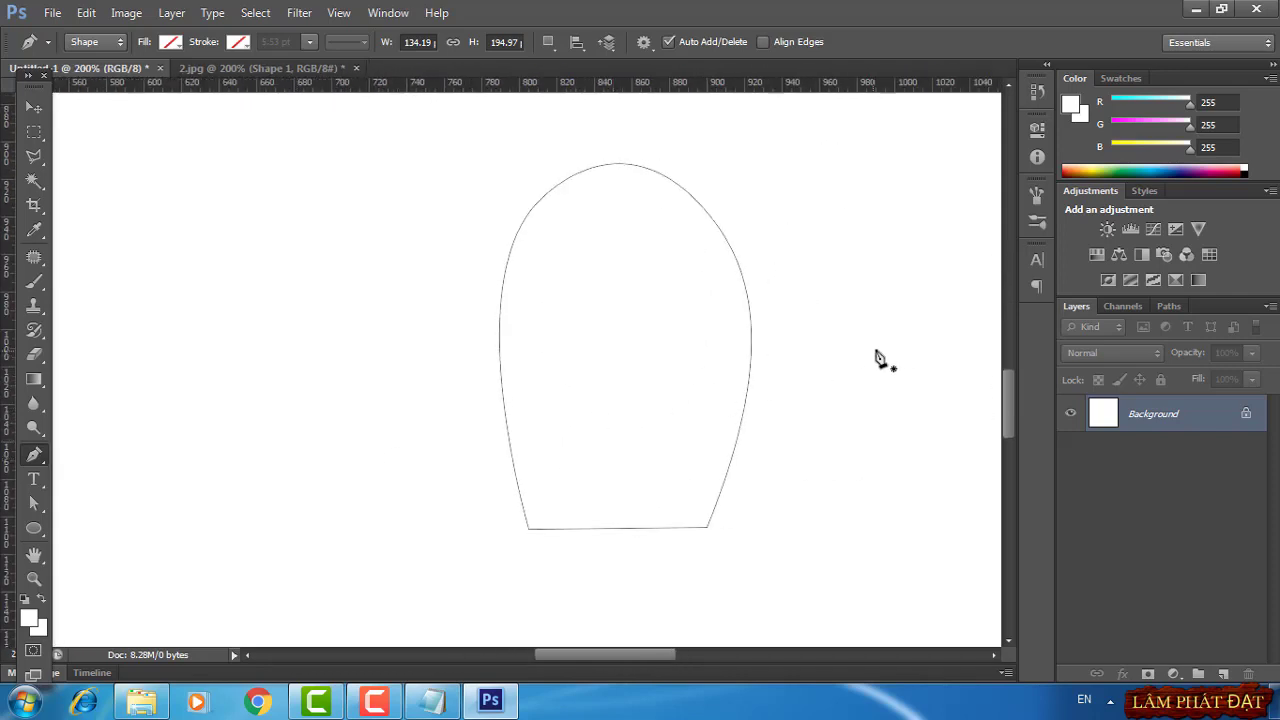
{"action": "left_click_drag", "start_coordinate": [808, 366], "coordinate": [784, 371]}
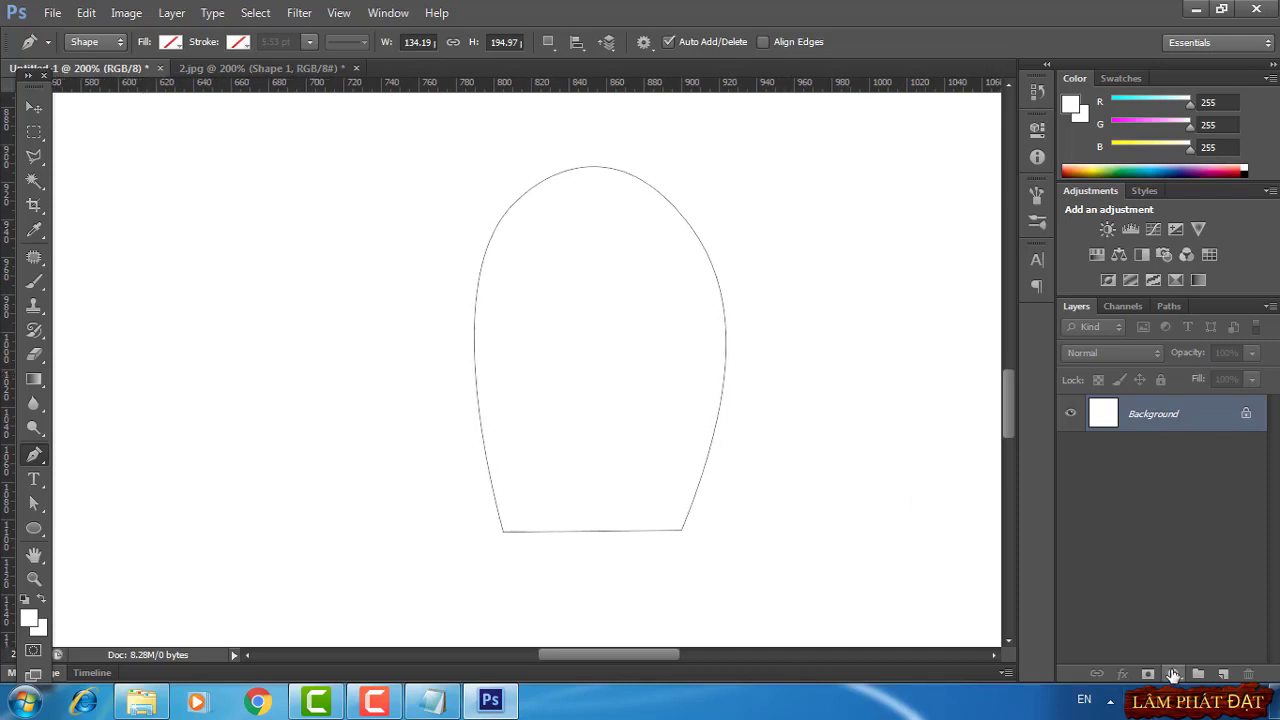
Fill the eye outline with a white Solid Color fill layer
{"action": "left_click", "coordinate": [1173, 674]}
{"action": "left_click", "coordinate": [1155, 262]}
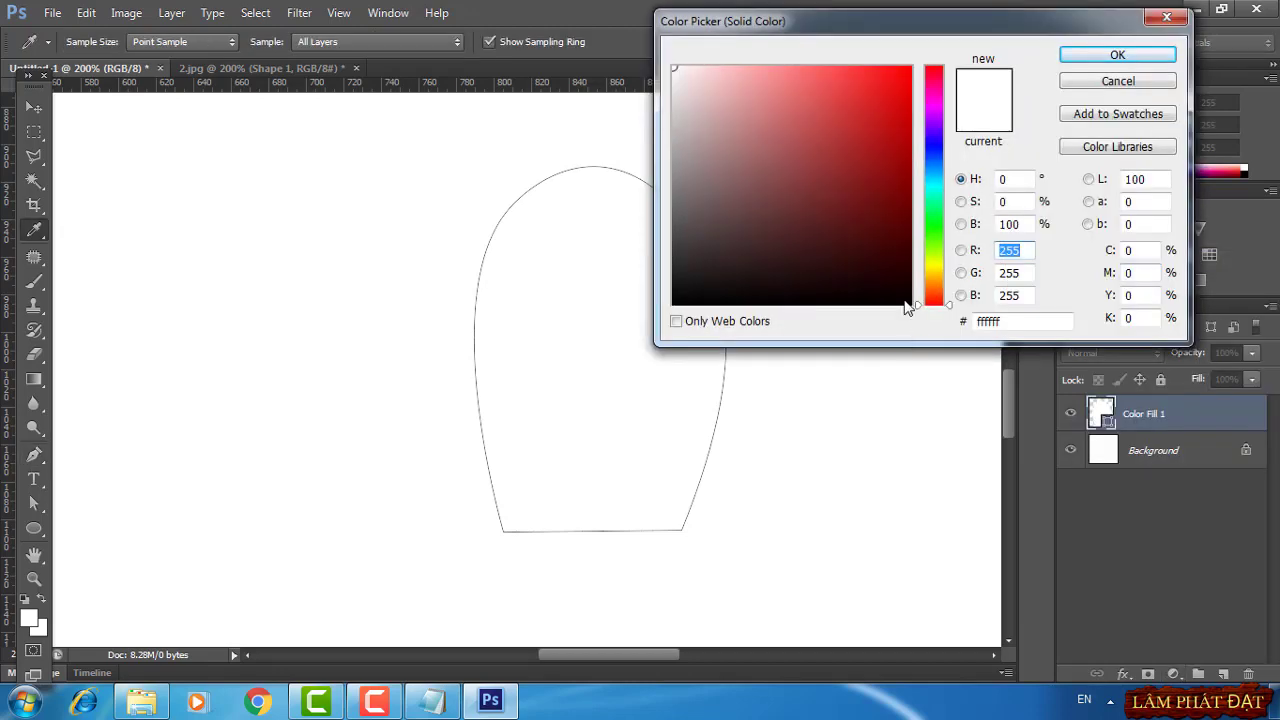
{"action": "left_click", "coordinate": [1112, 56]}
Add a 1 px black Stroke effect positioned inside the eye shape
{"action": "left_click", "coordinate": [1123, 674]}
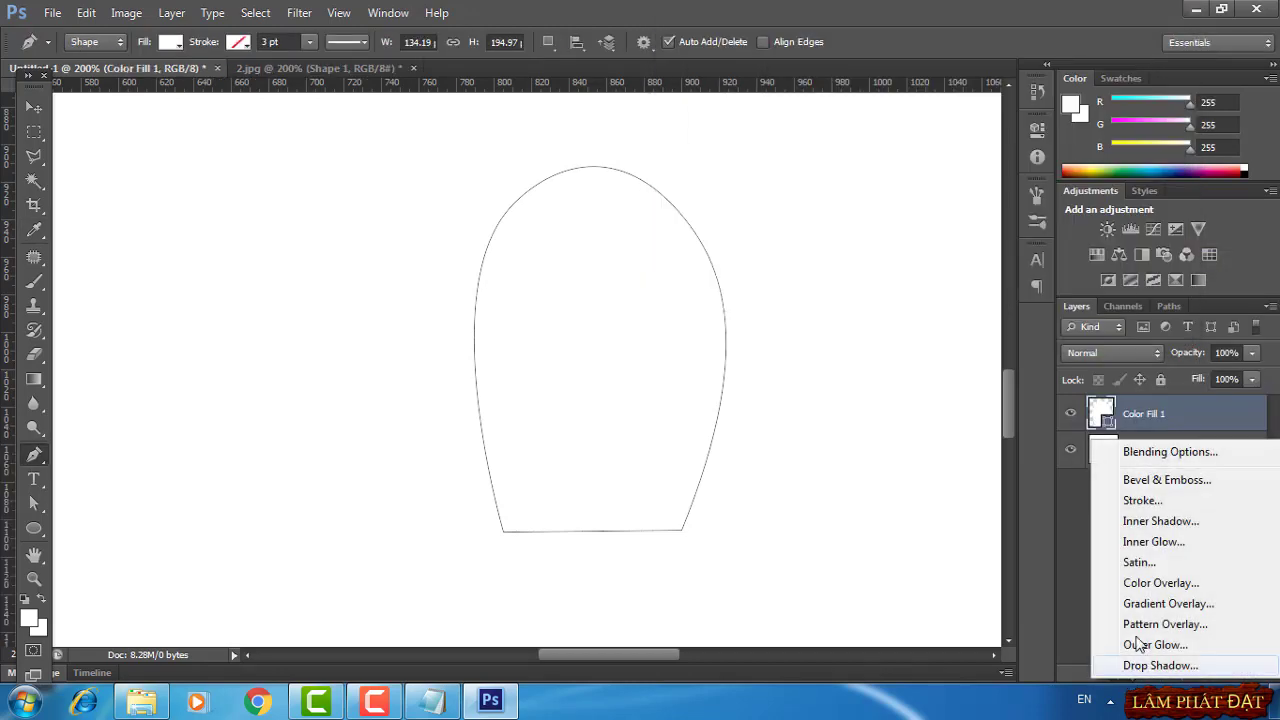
{"action": "left_click", "coordinate": [1143, 500]}
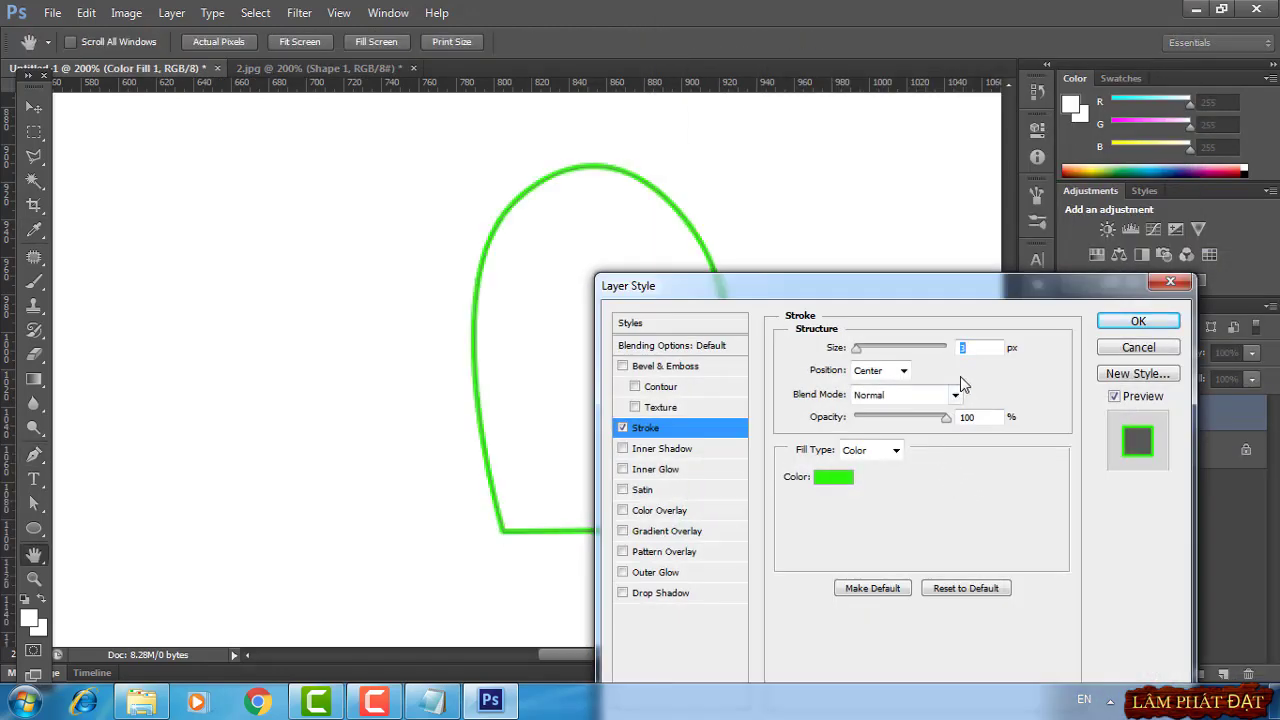
{"action": "left_click", "coordinate": [954, 349]}
{"action": "type", "text": "1"}
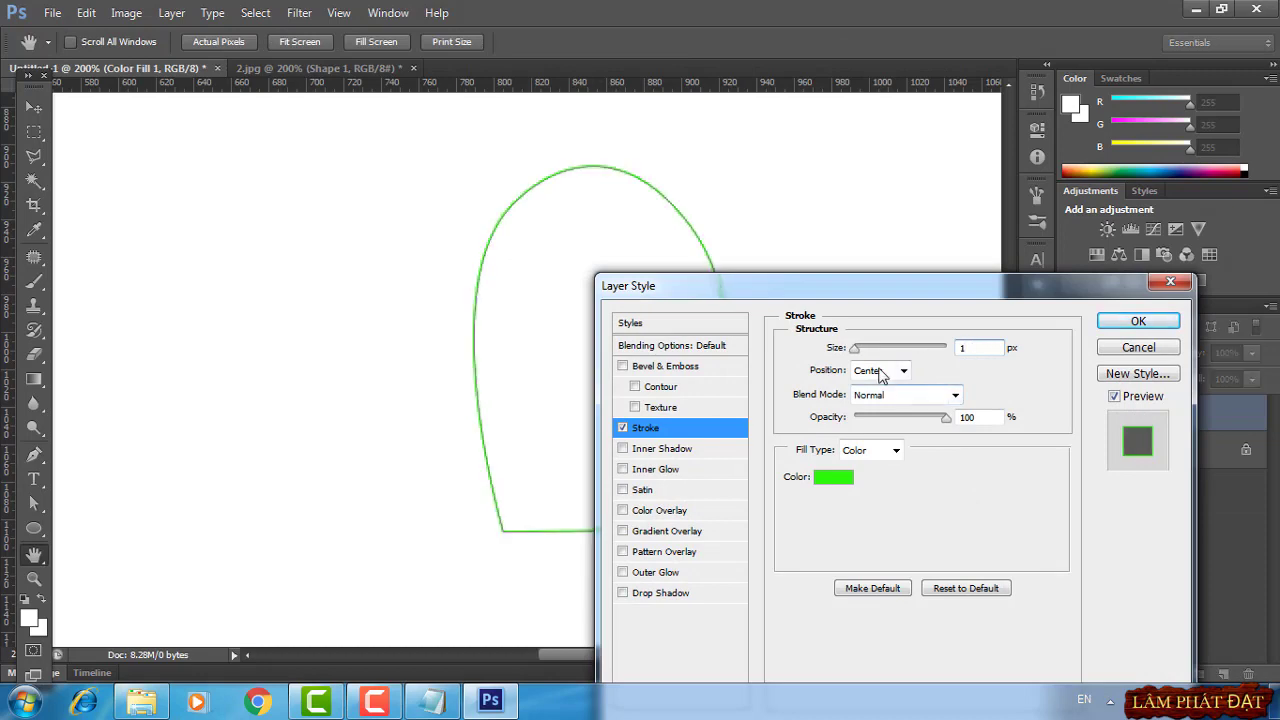
{"action": "left_click", "coordinate": [903, 370]}
{"action": "left_click", "coordinate": [868, 395]}
{"action": "left_click", "coordinate": [833, 477]}
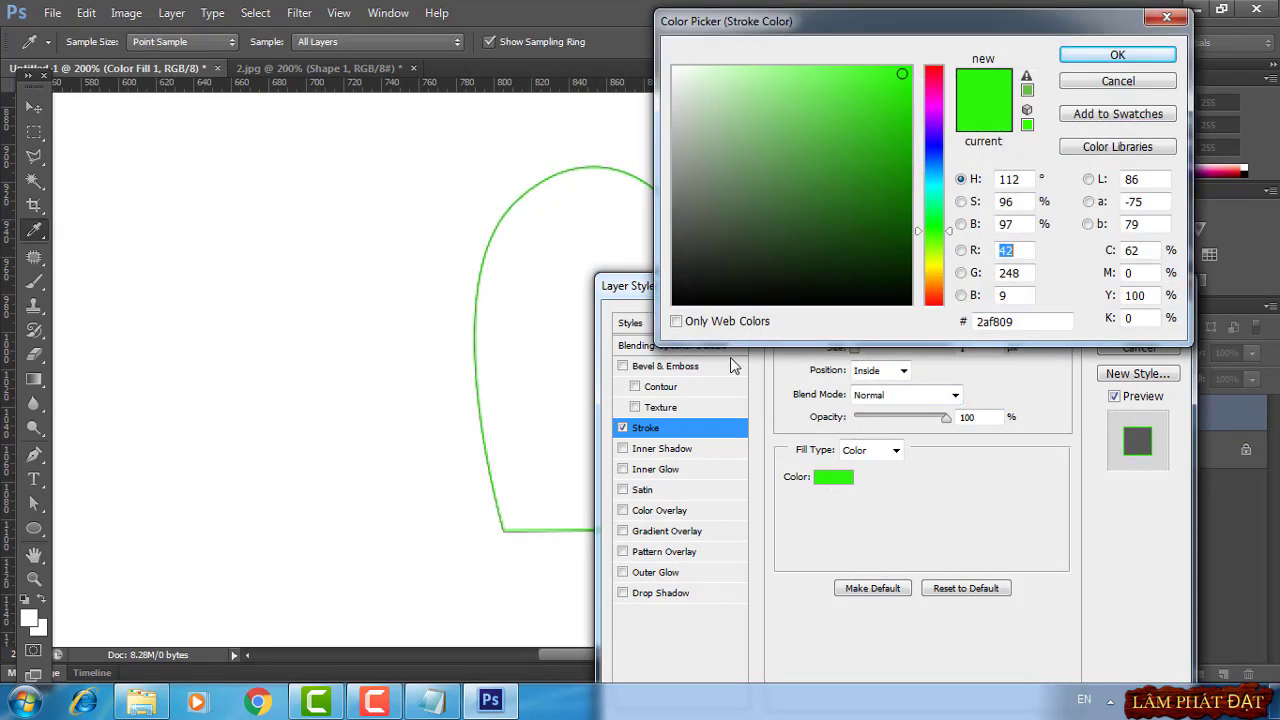
{"action": "left_click", "coordinate": [676, 299]}
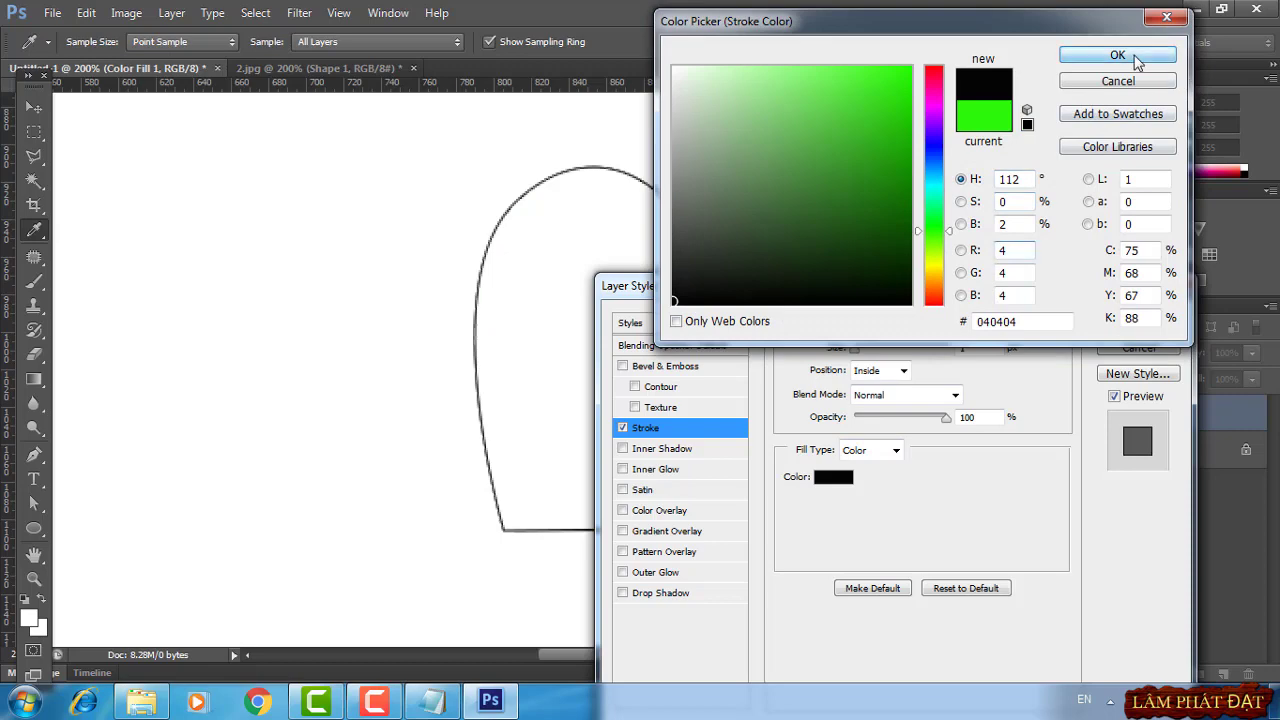
{"action": "left_click", "coordinate": [1070, 57]}
{"action": "left_click", "coordinate": [1138, 321]}
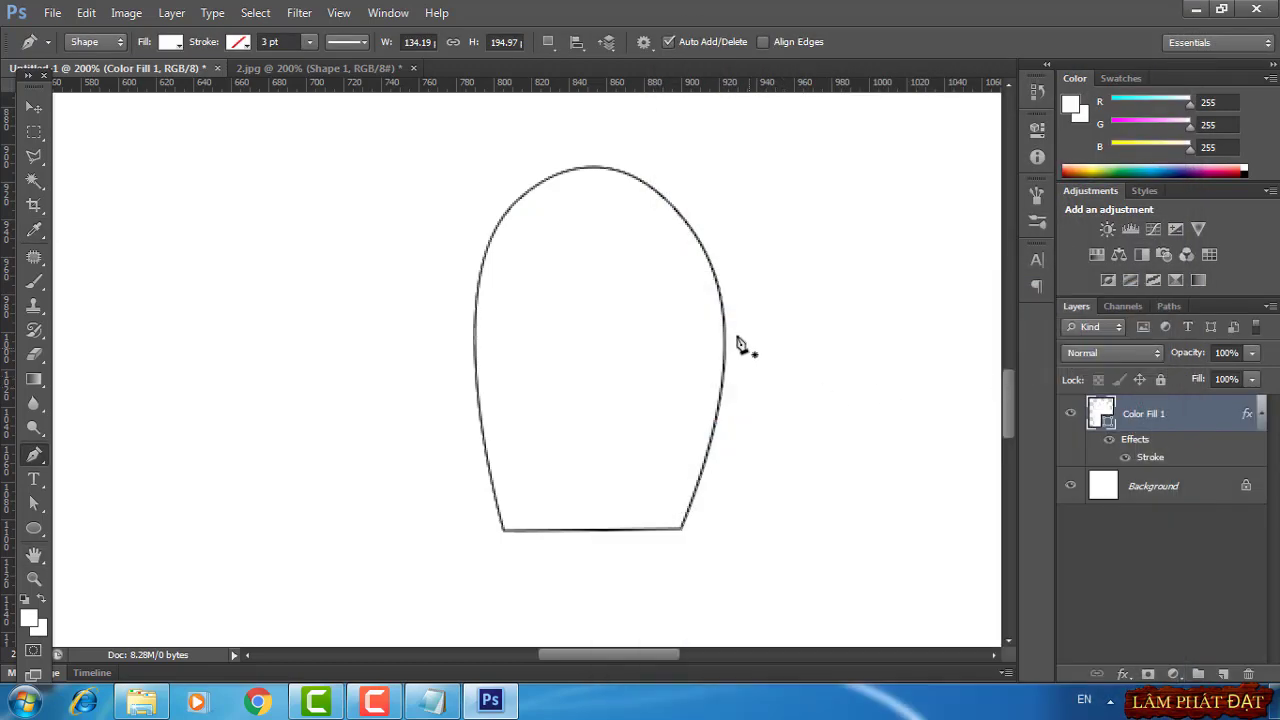
Rotate the eye shape 90 degrees clockwise and apply the transform
{"action": "key", "text": "ctrl+t"}
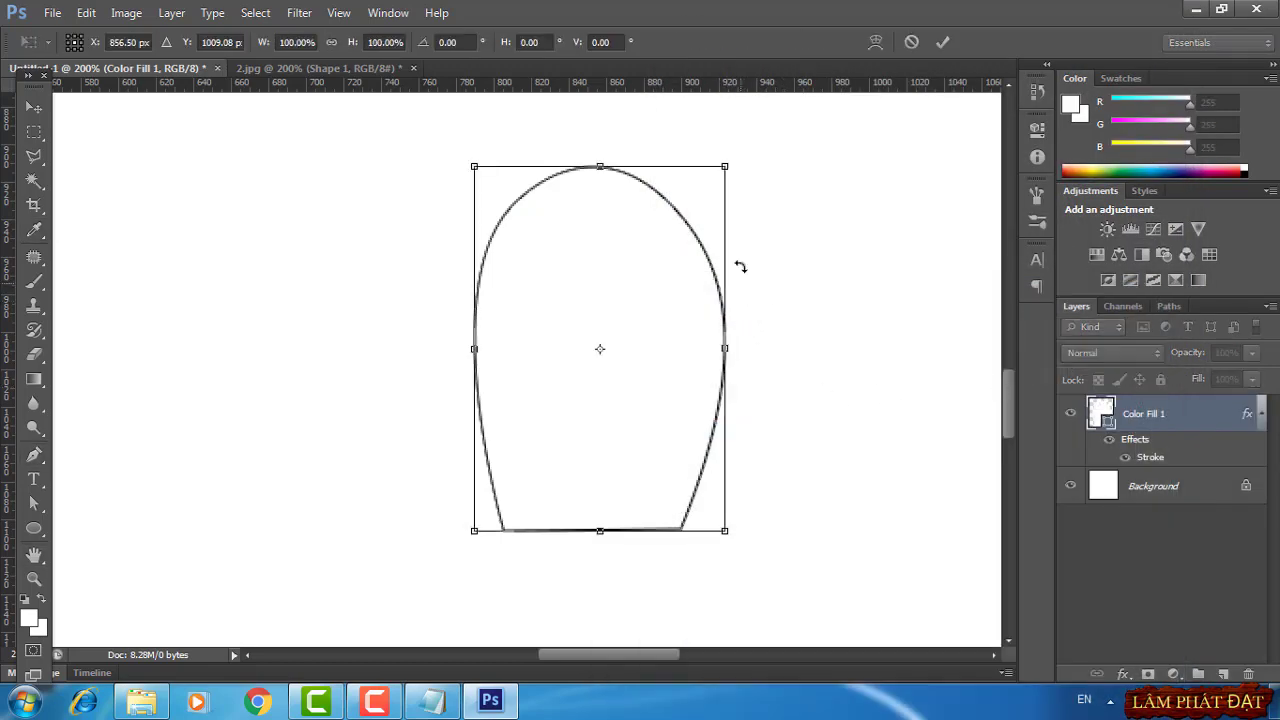
{"action": "left_click_drag", "start_coordinate": [753, 142], "coordinate": [813, 505]}
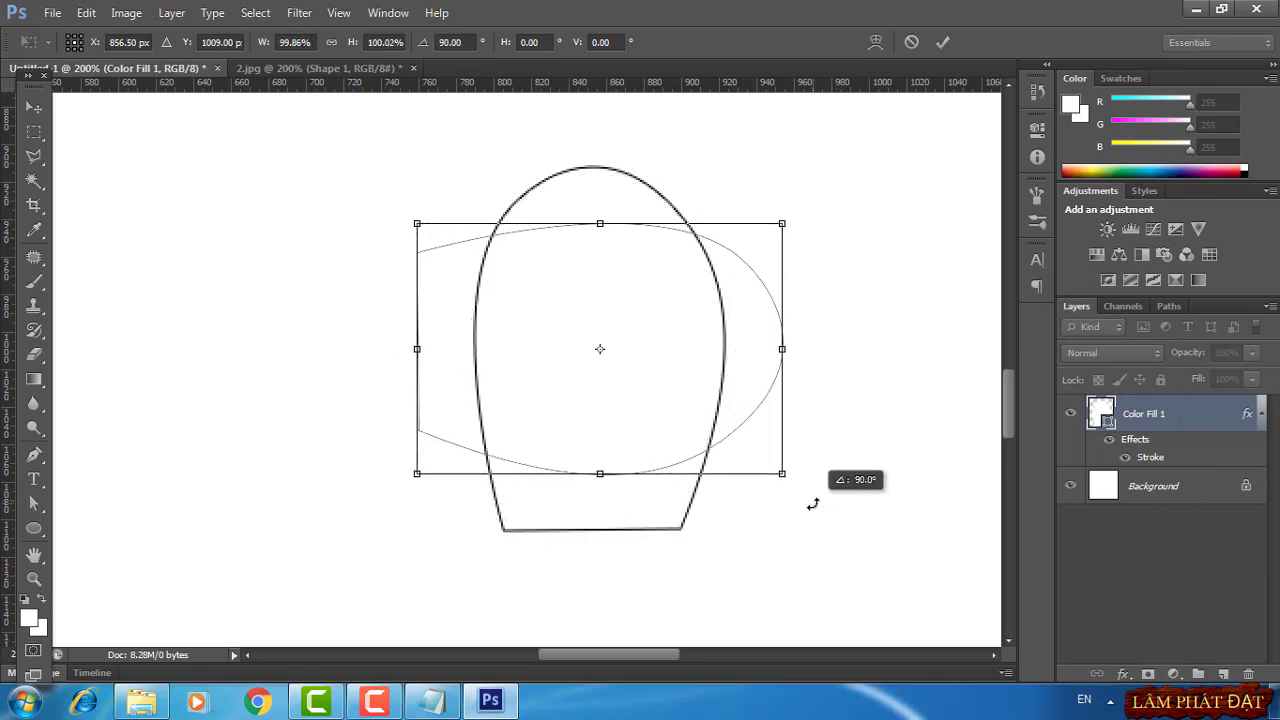
{"action": "key", "text": "Return"}
{"action": "key", "text": "ctrl+t"}
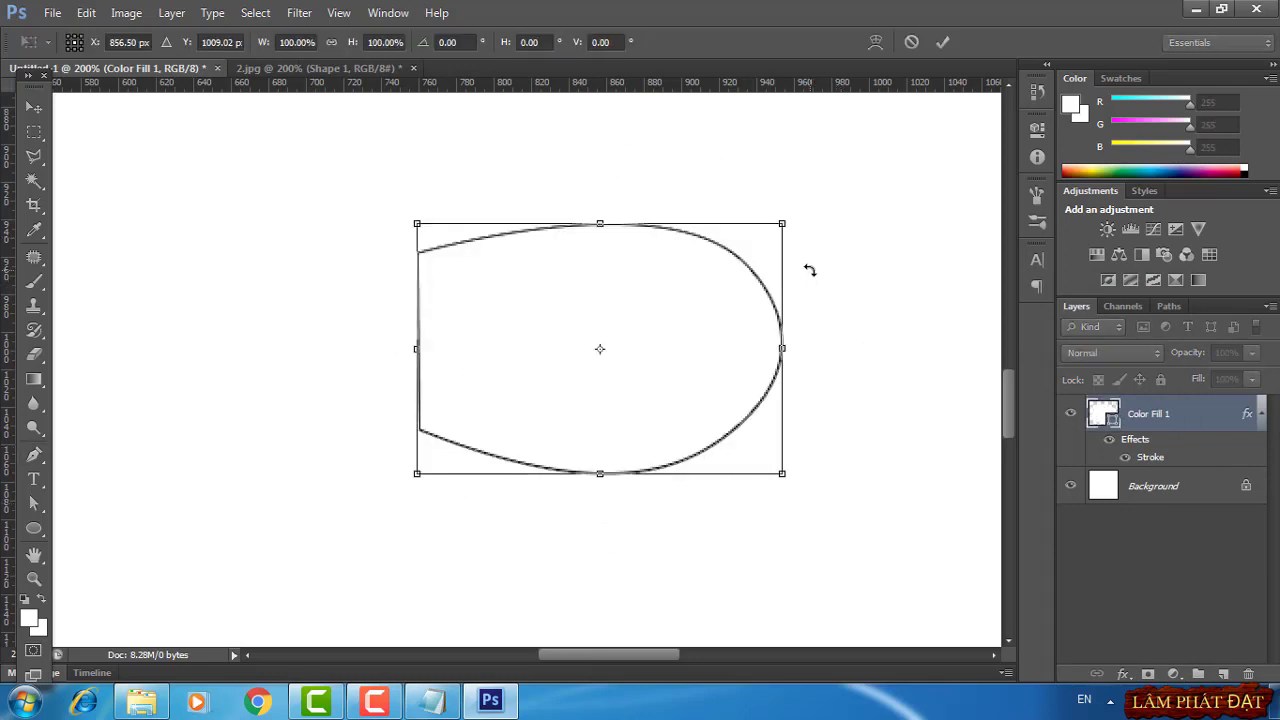
{"action": "left_click", "coordinate": [941, 42]}
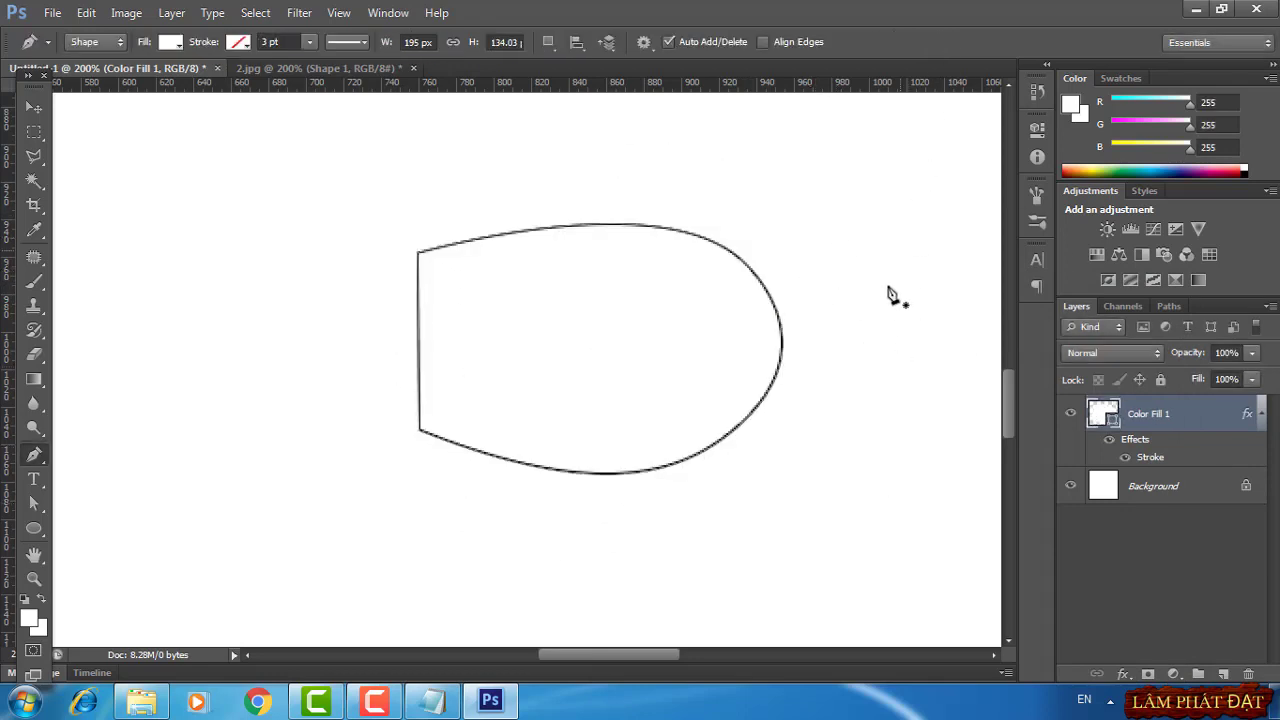
Reposition the outlined piece, deselect, and zoom in and pan to centre it
{"action": "left_click", "coordinate": [33, 107]}
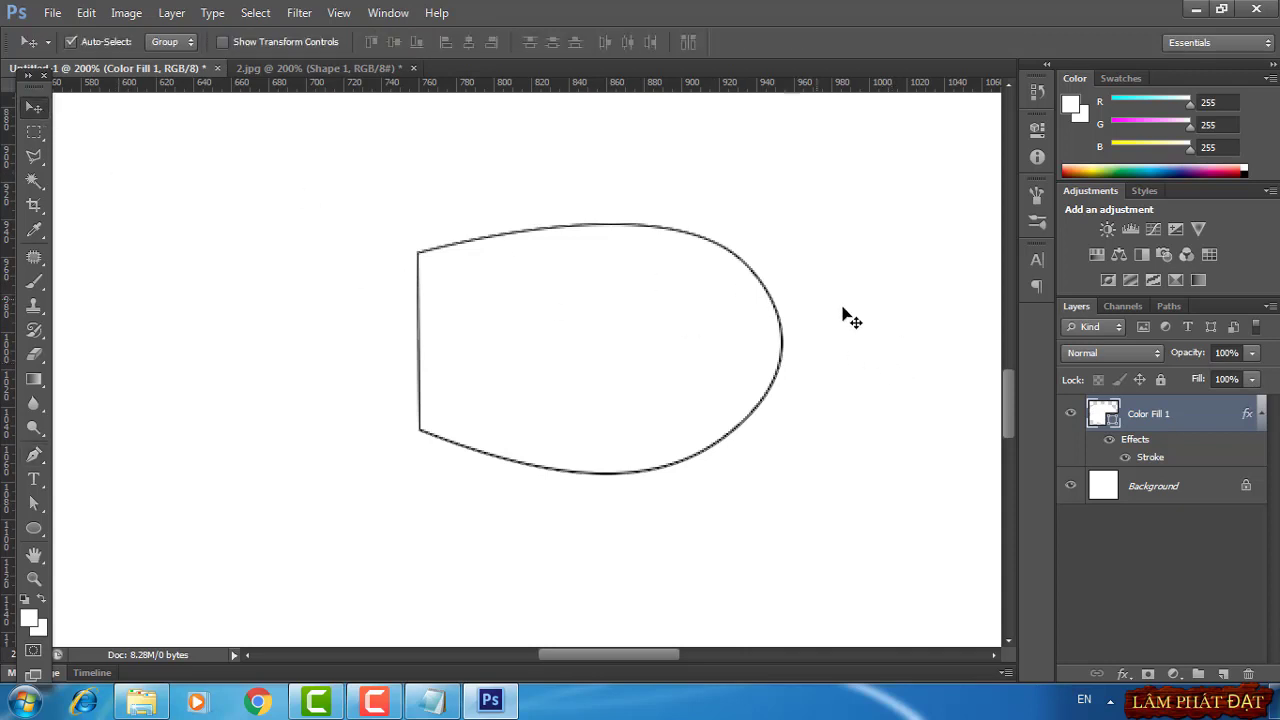
{"action": "left_click_drag", "start_coordinate": [878, 324], "coordinate": [826, 360]}
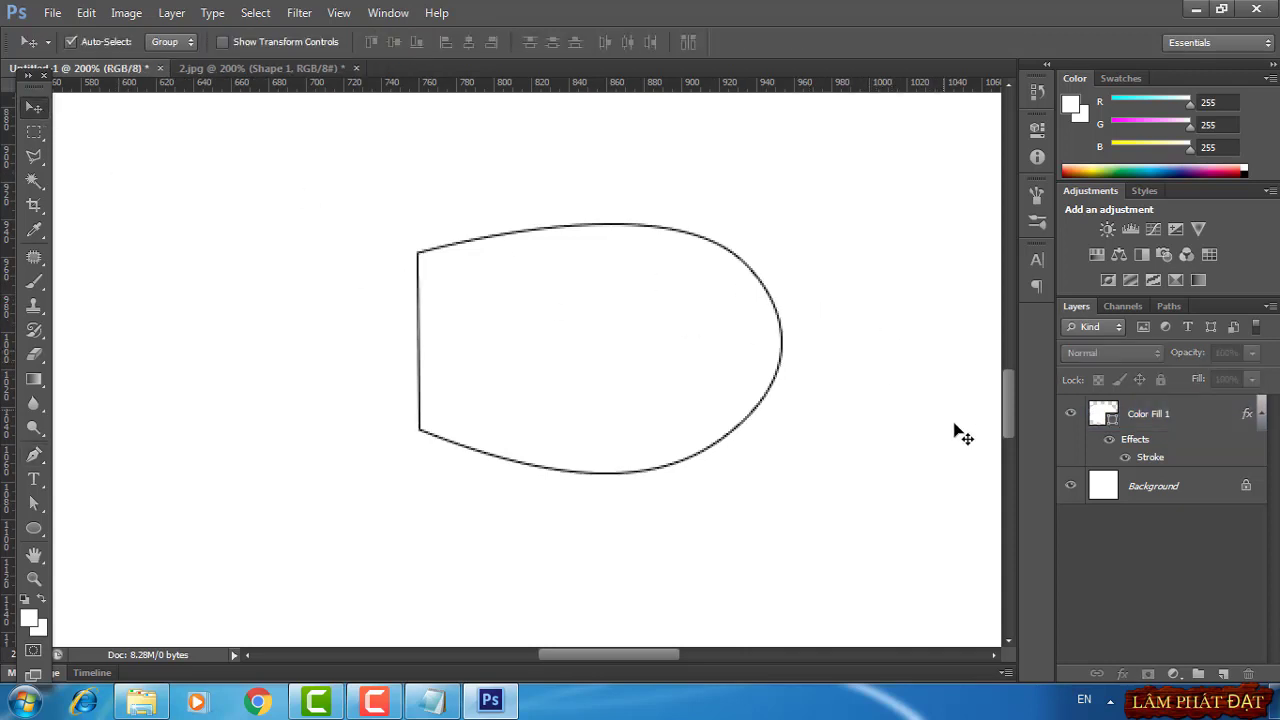
{"action": "left_click", "coordinate": [1080, 418]}
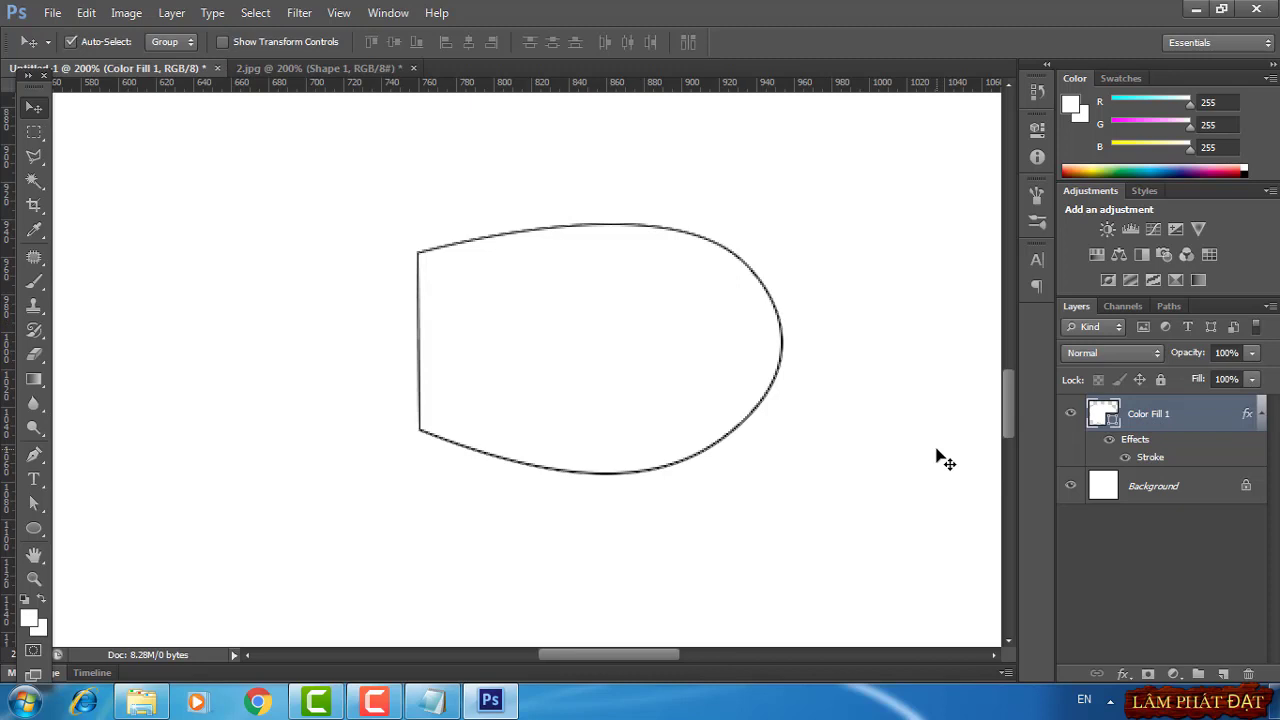
{"action": "key", "text": "ctrl+plus"}
{"action": "left_click_drag", "start_coordinate": [946, 489], "coordinate": [846, 494]}
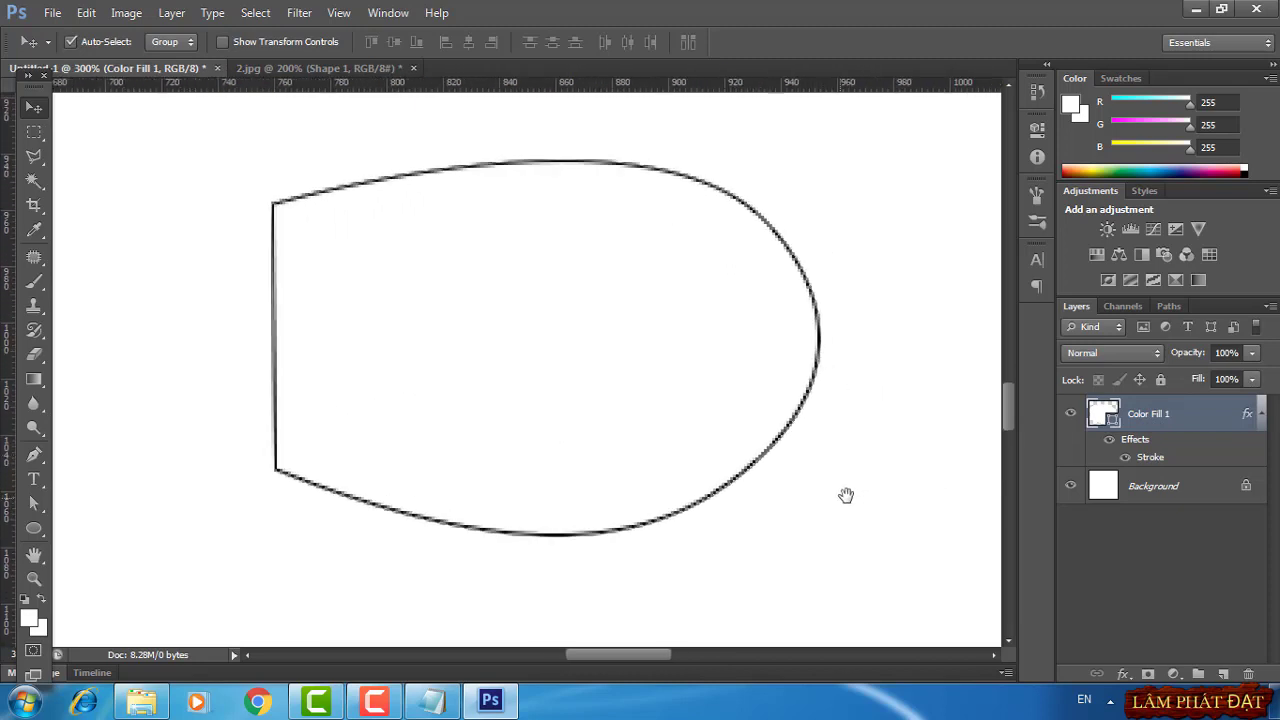
{"action": "left_click", "coordinate": [340, 68]}
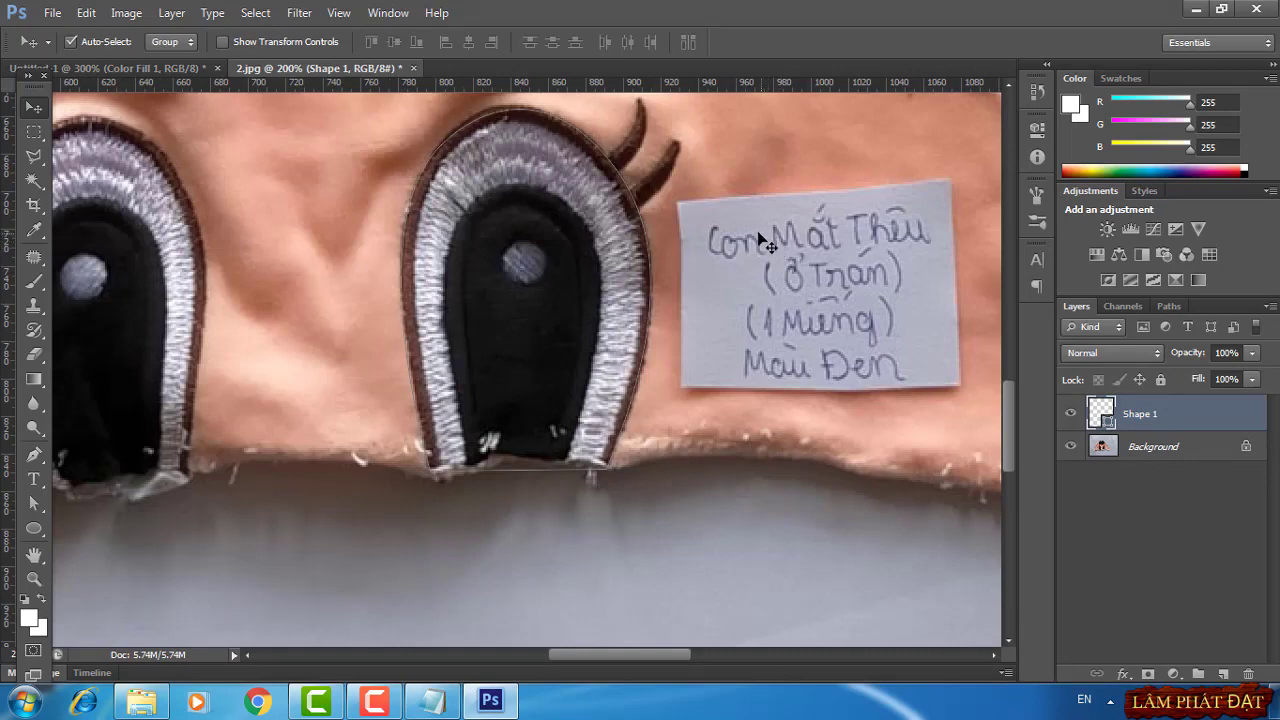
Hide the white Background layer in Untitled-1 and open Save for Web
{"action": "left_click", "coordinate": [110, 68]}
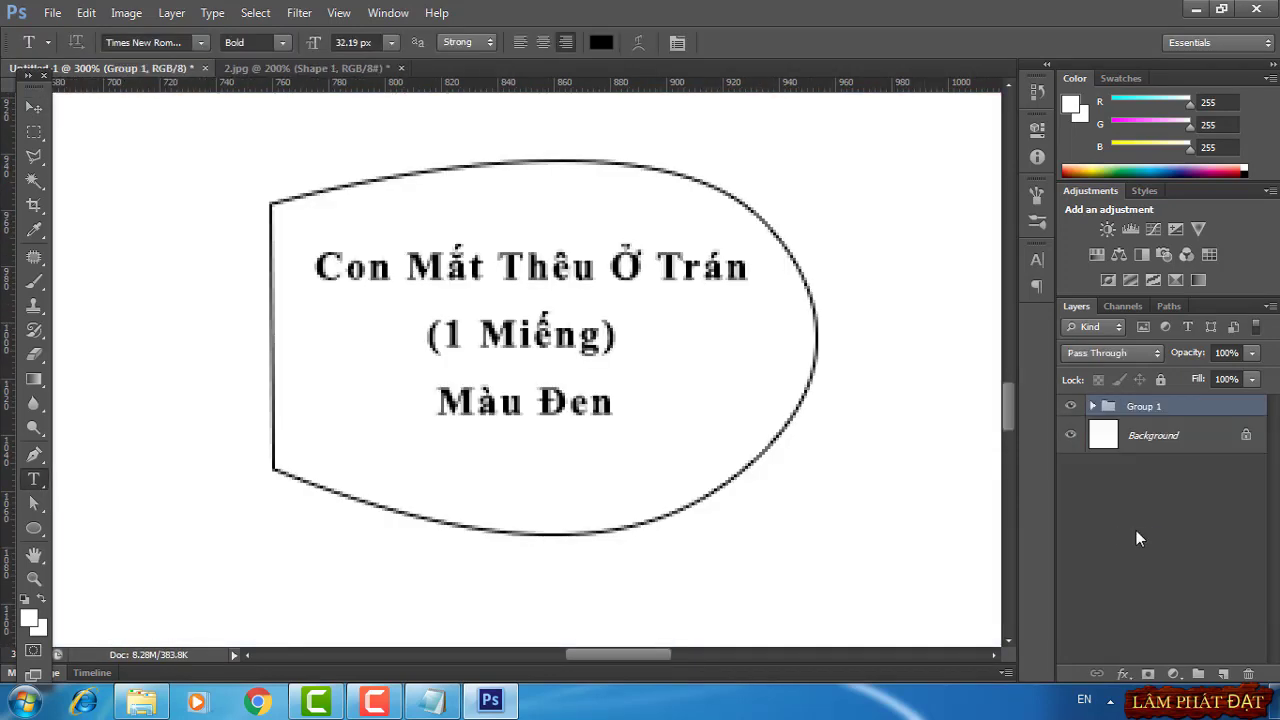
{"action": "left_click", "coordinate": [1069, 438]}
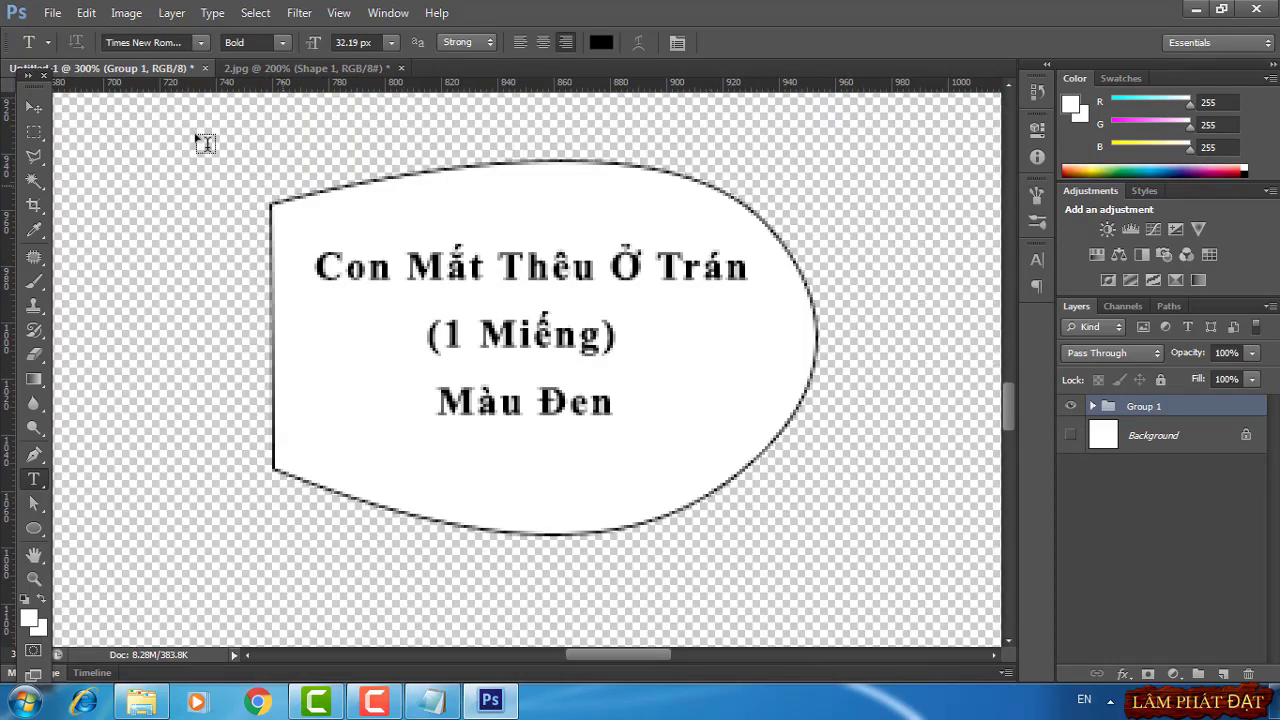
{"action": "left_click", "coordinate": [52, 12]}
{"action": "left_click", "coordinate": [105, 273]}
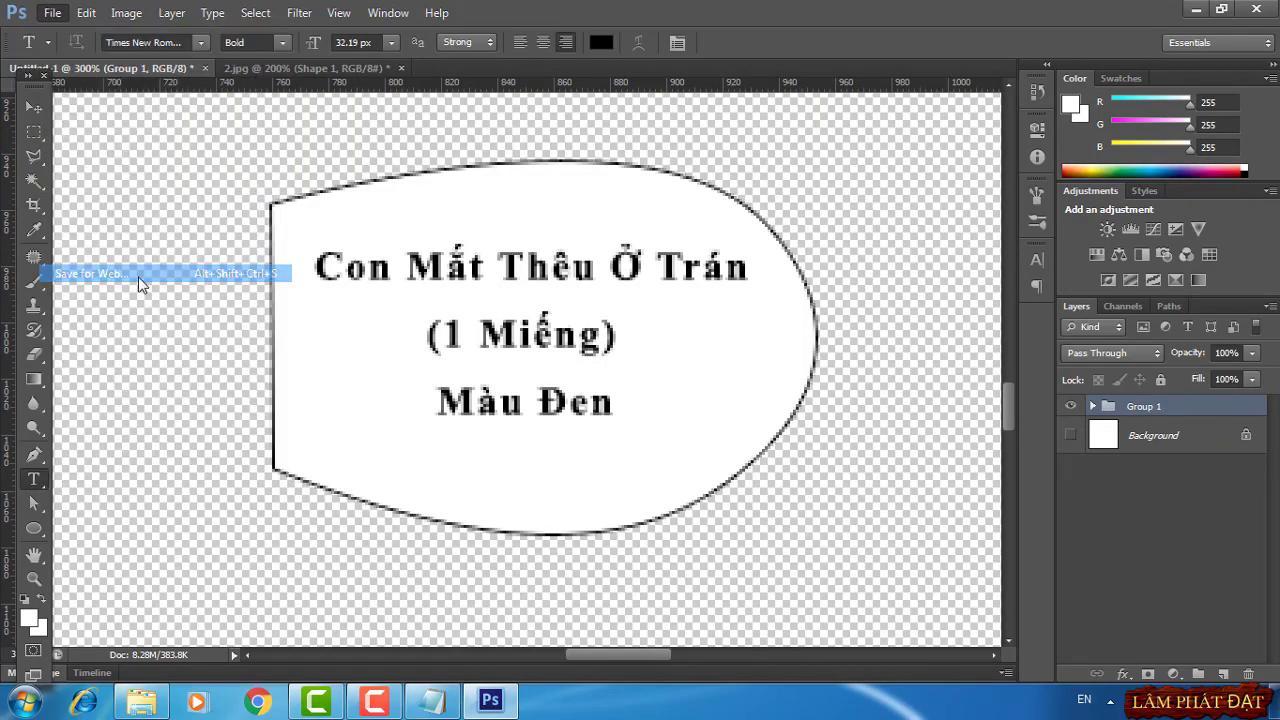
Save the transparent export as 2.png, then close 2.jpg without saving
{"action": "left_click", "coordinate": [729, 660]}
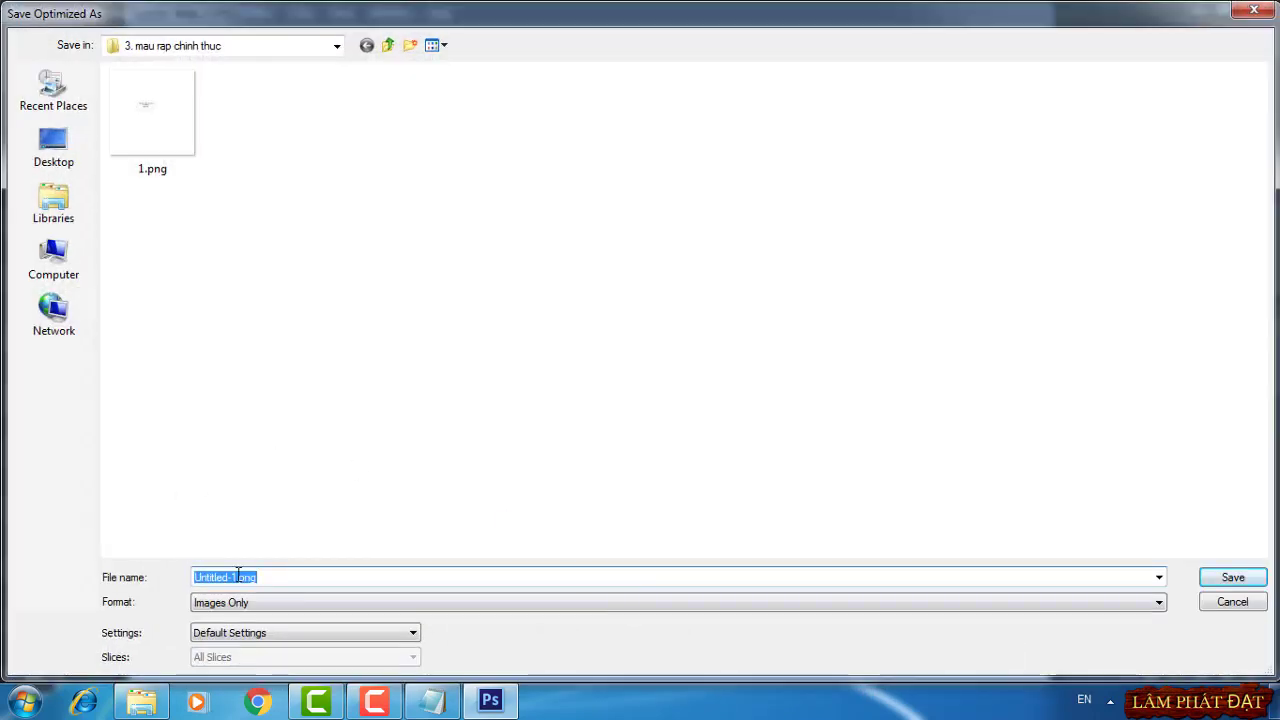
{"action": "left_click", "coordinate": [238, 577]}
{"action": "left_click_drag", "start_coordinate": [238, 577], "coordinate": [168, 580]}
{"action": "type", "text": "2"}
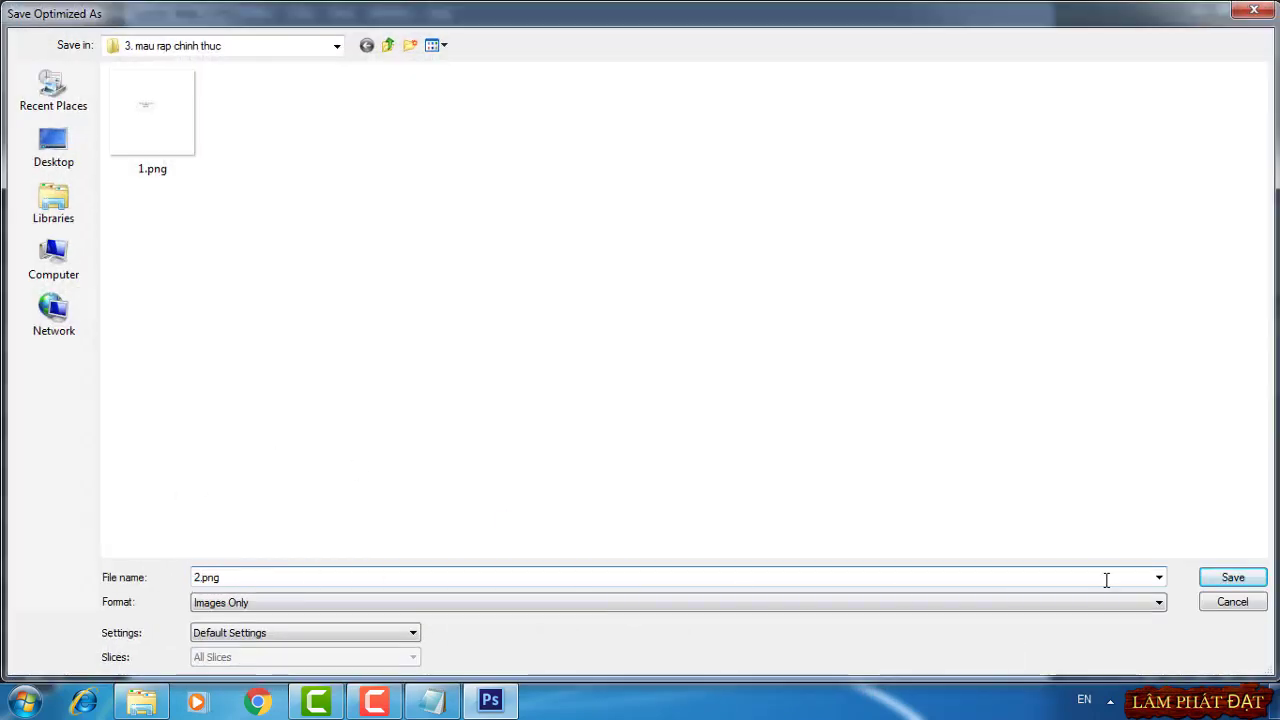
{"action": "left_click", "coordinate": [1232, 578]}
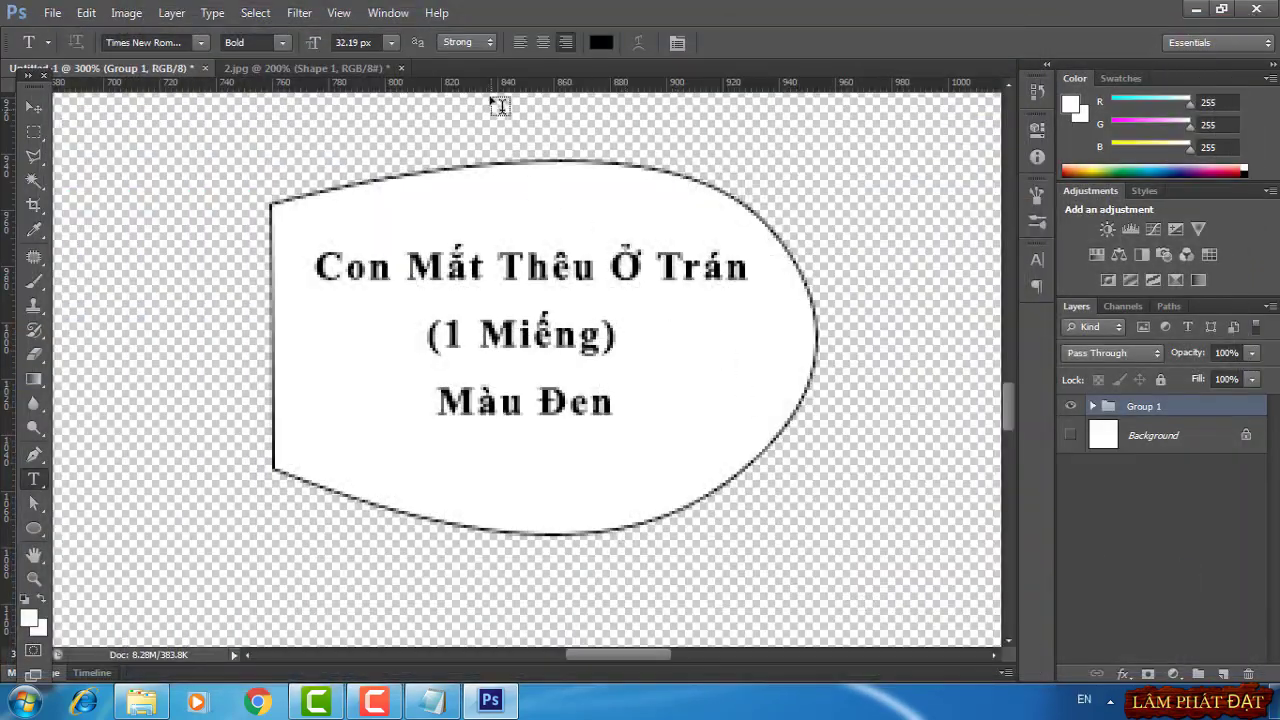
{"action": "left_click", "coordinate": [401, 70]}
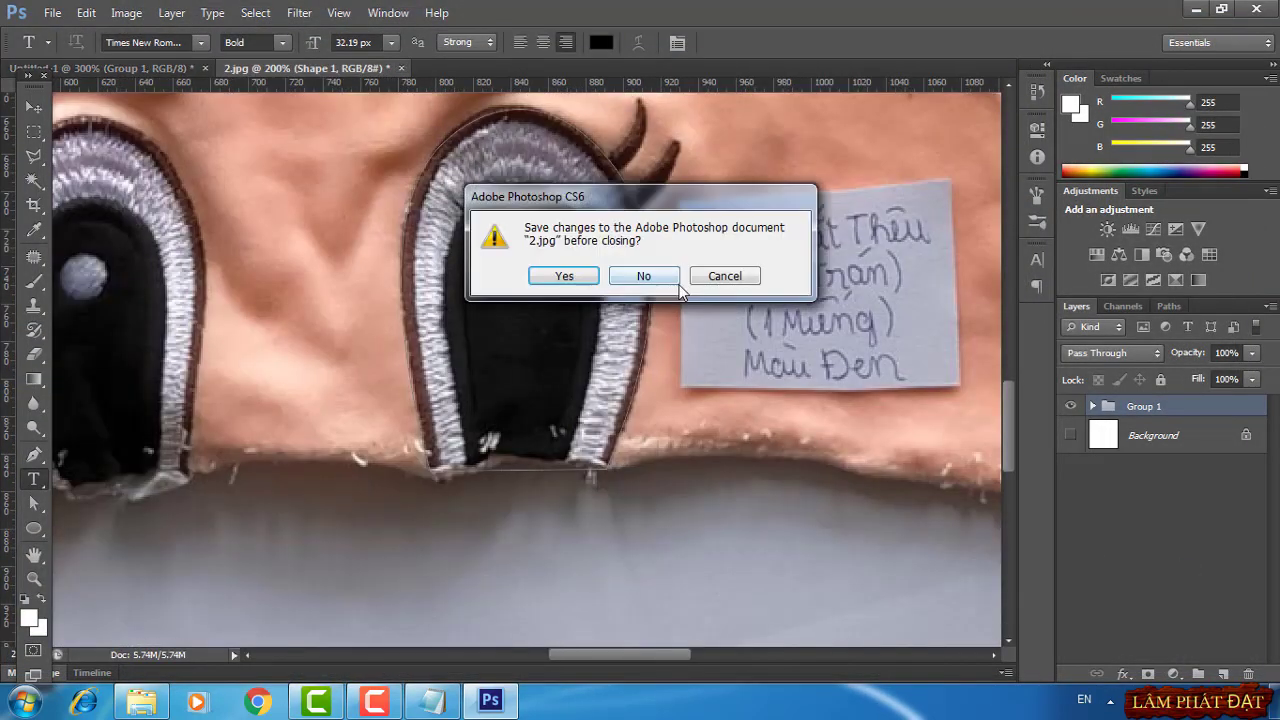
{"action": "left_click", "coordinate": [643, 274]}
Open the candy fabric photo 3.jpg
{"action": "left_click", "coordinate": [52, 12]}
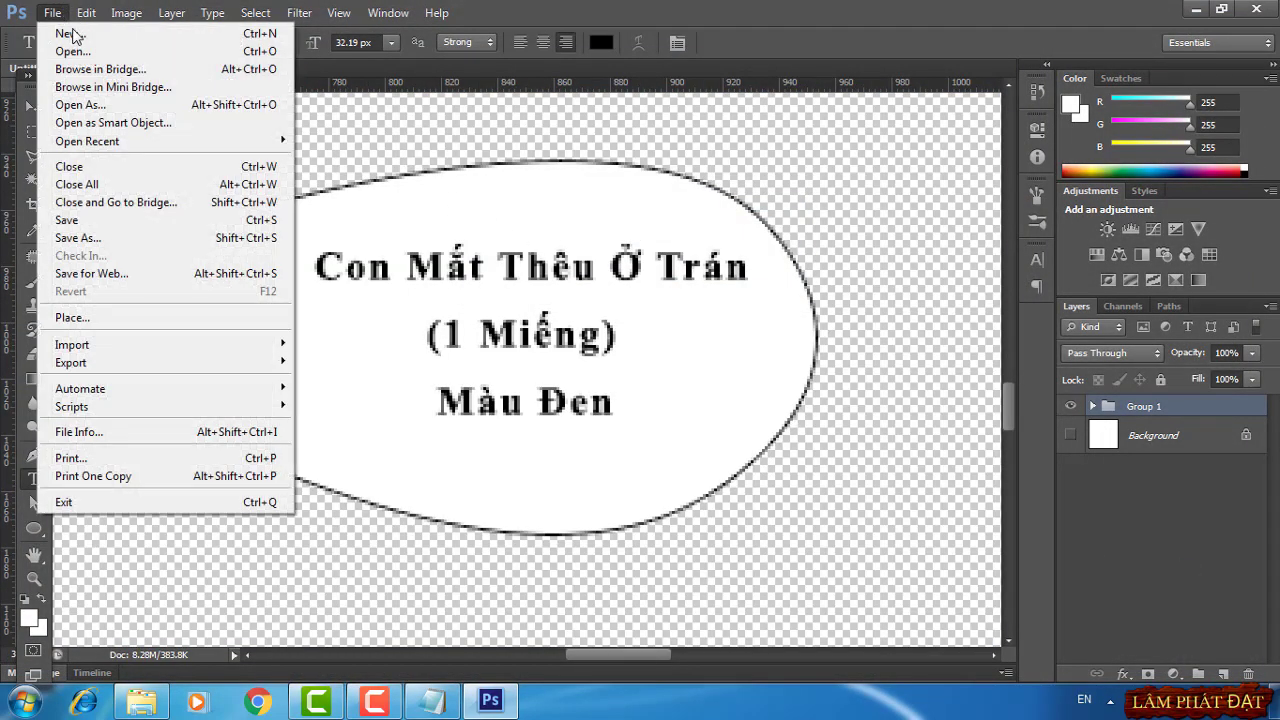
{"action": "left_click", "coordinate": [50, 48]}
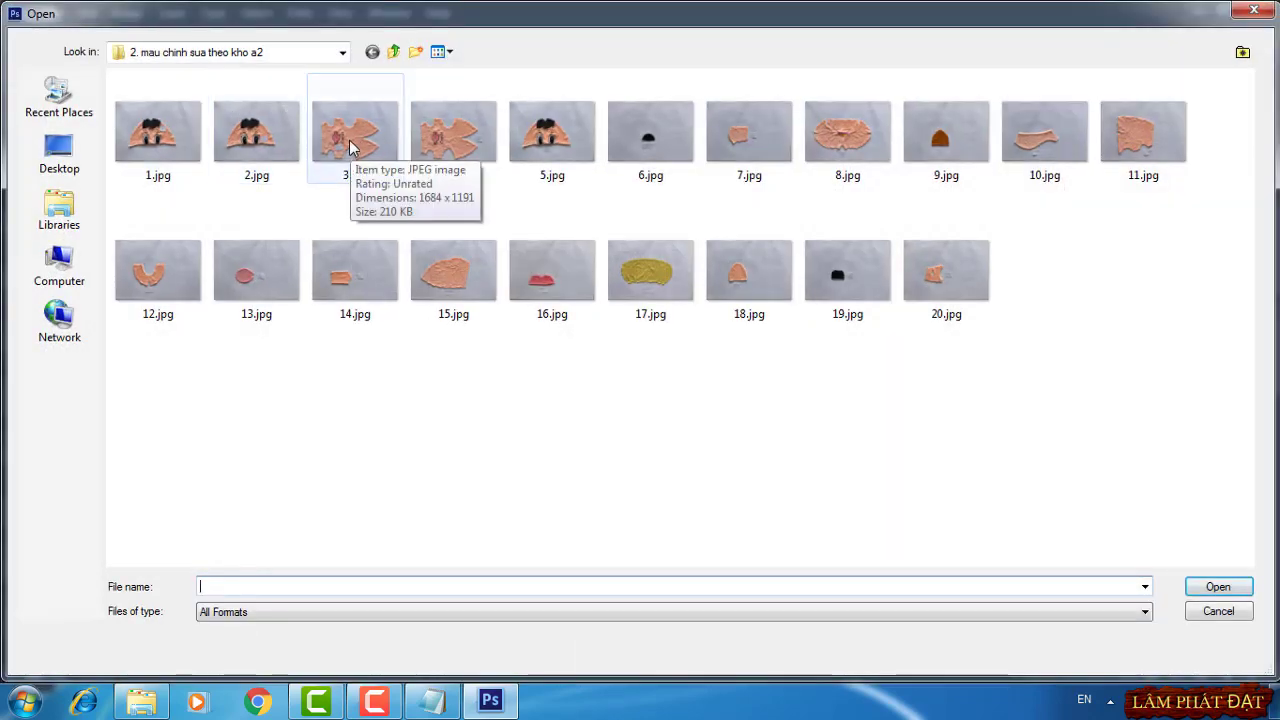
{"action": "left_click", "coordinate": [349, 140]}
{"action": "double_click", "coordinate": [349, 137]}
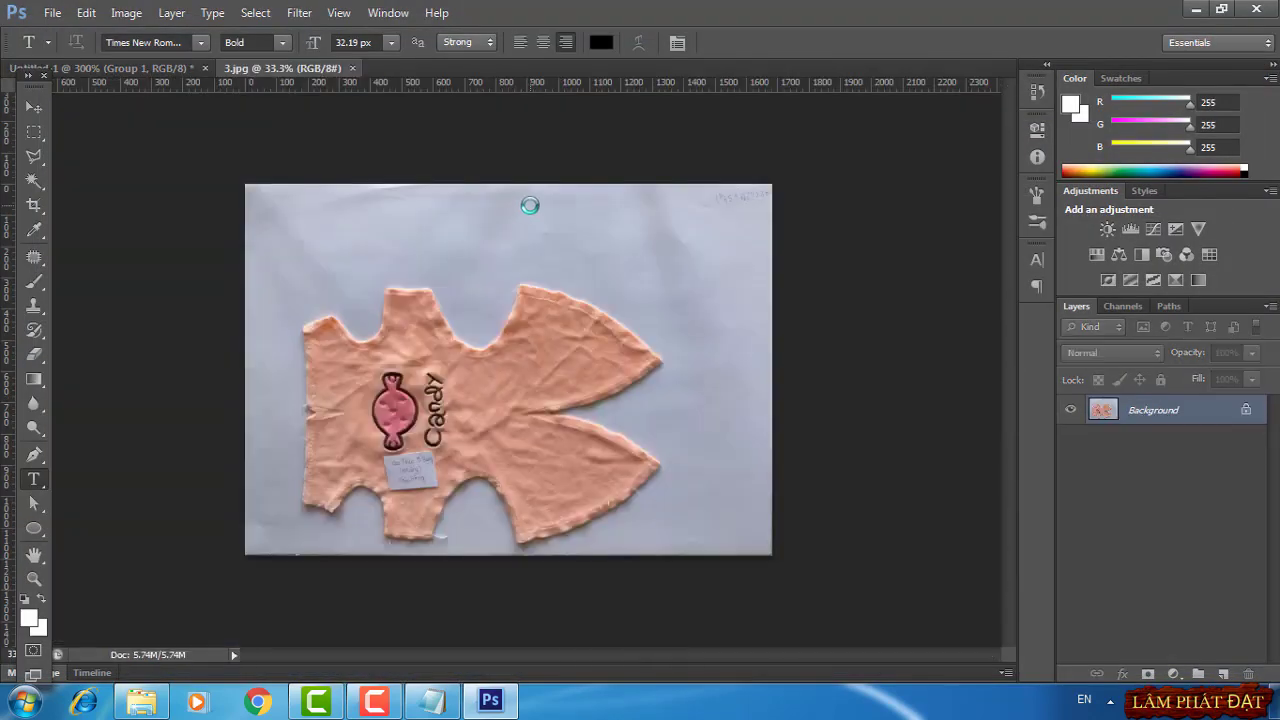
Zoom and pan to frame the pink embroidered candy and its 'Kẹo Thêu Ở Bụng' label
{"action": "key", "text": "ctrl+plus"}
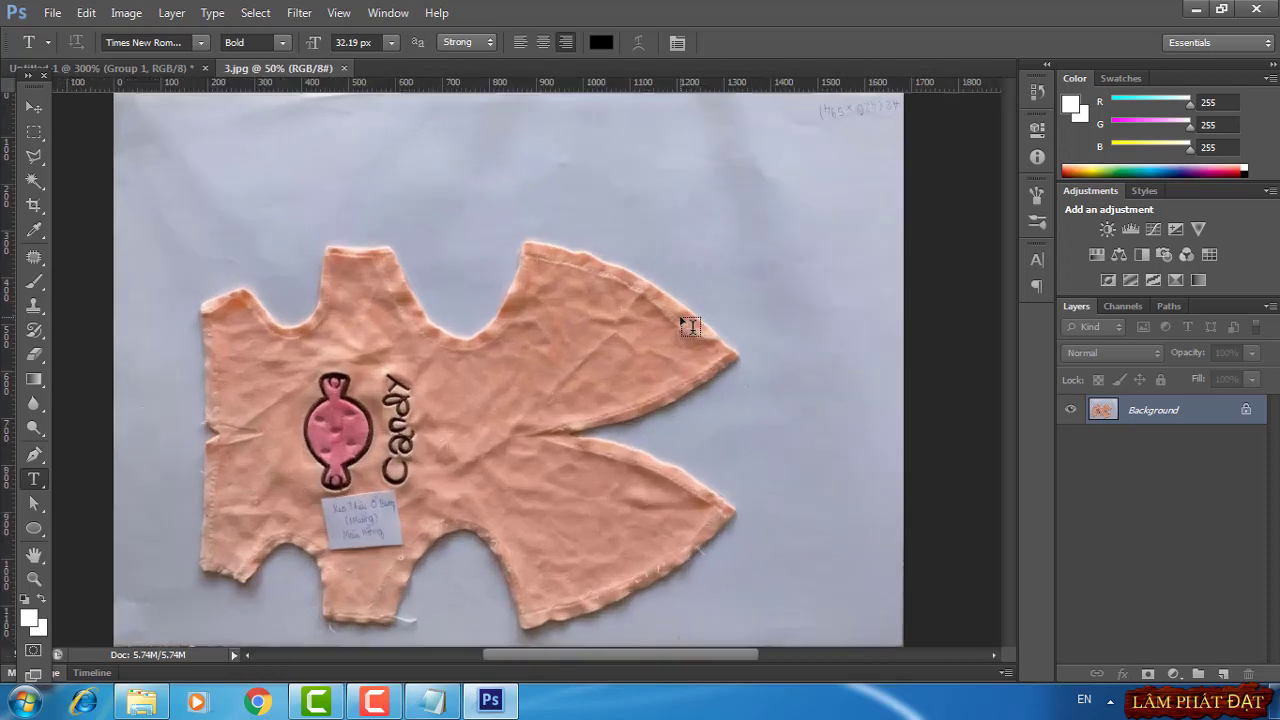
{"action": "left_click_drag", "start_coordinate": [532, 470], "coordinate": [675, 373]}
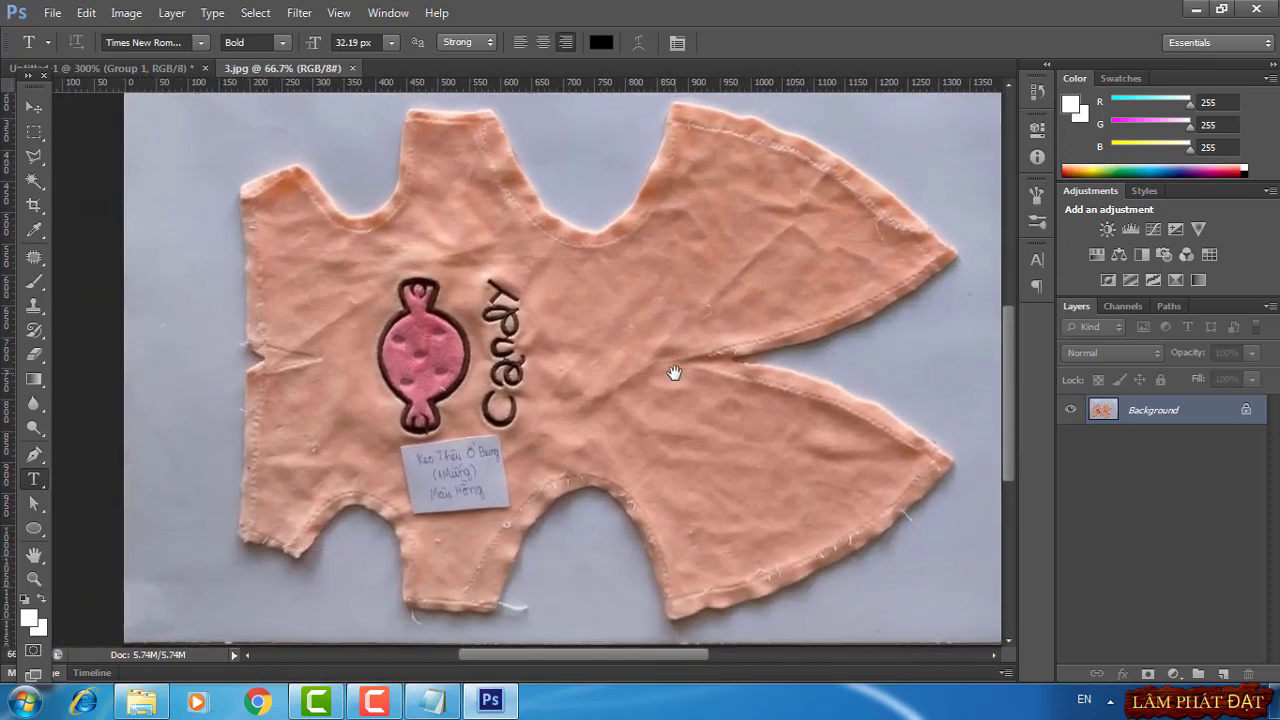
{"action": "key", "text": "ctrl+plus"}
{"action": "key", "text": "ctrl+plus"}
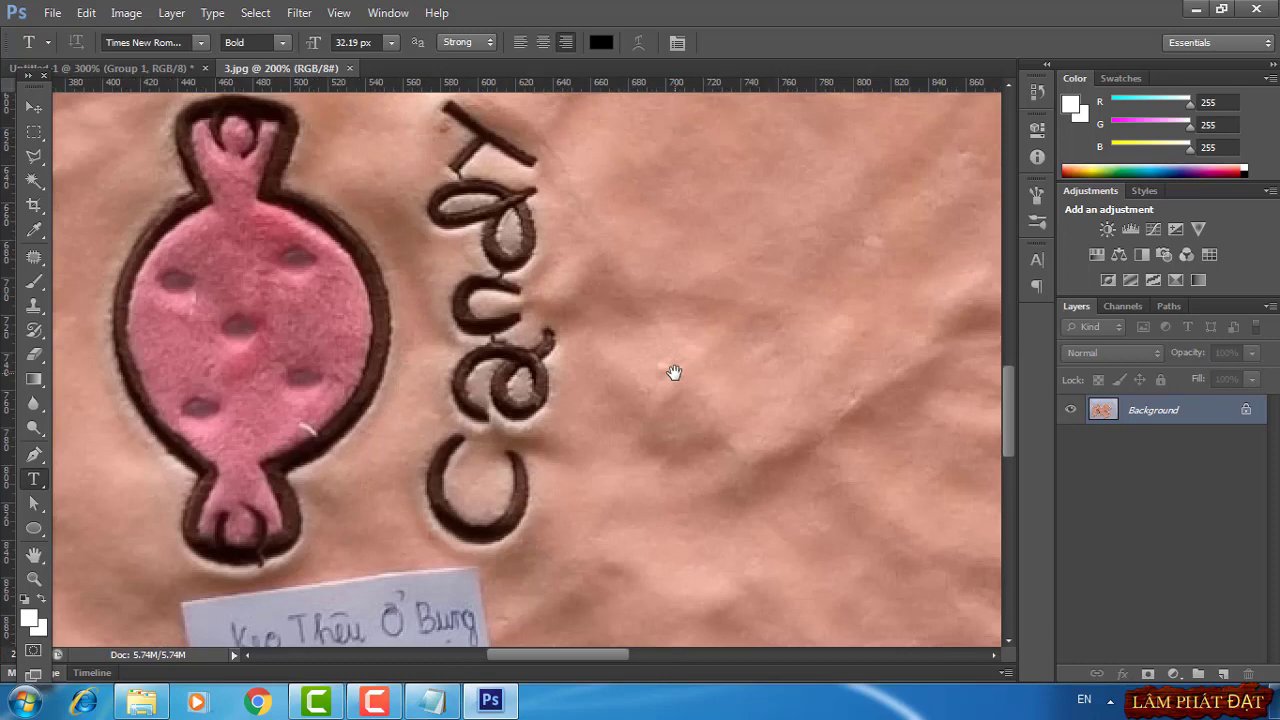
{"action": "key", "text": "ctrl+minus"}
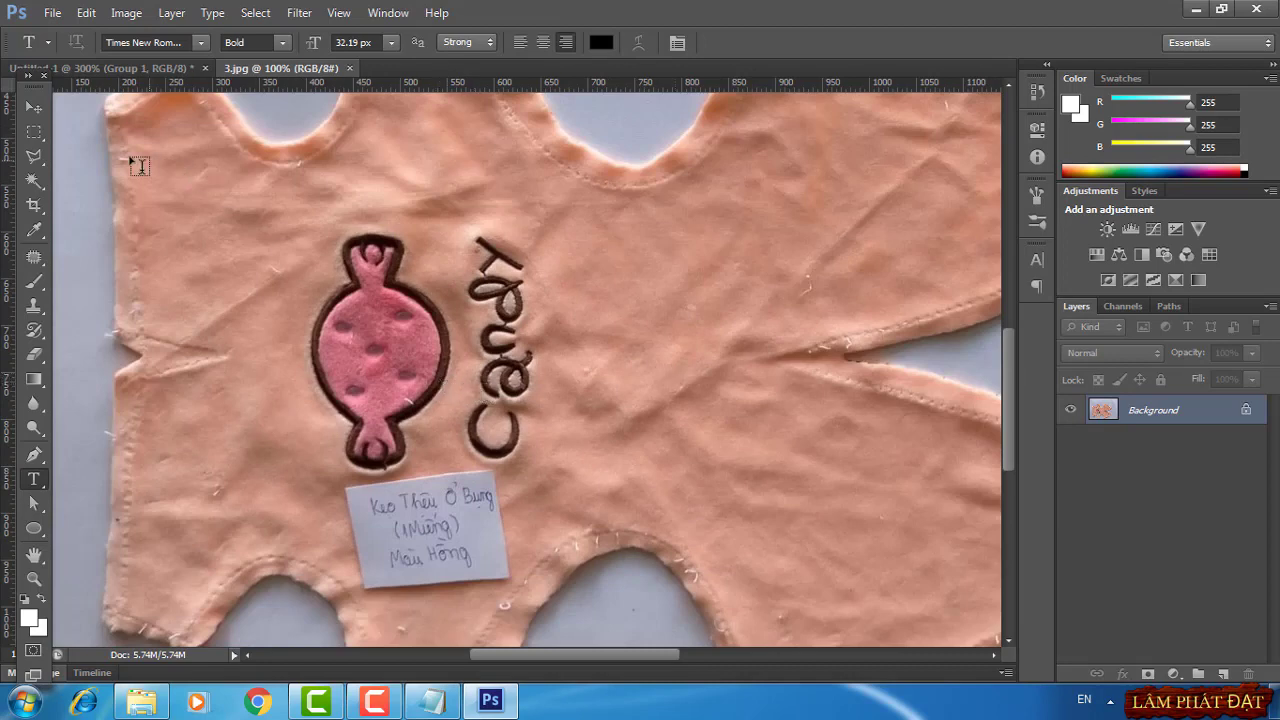
{"action": "left_click", "coordinate": [34, 107]}
{"action": "left_click_drag", "start_coordinate": [576, 380], "coordinate": [621, 405]}
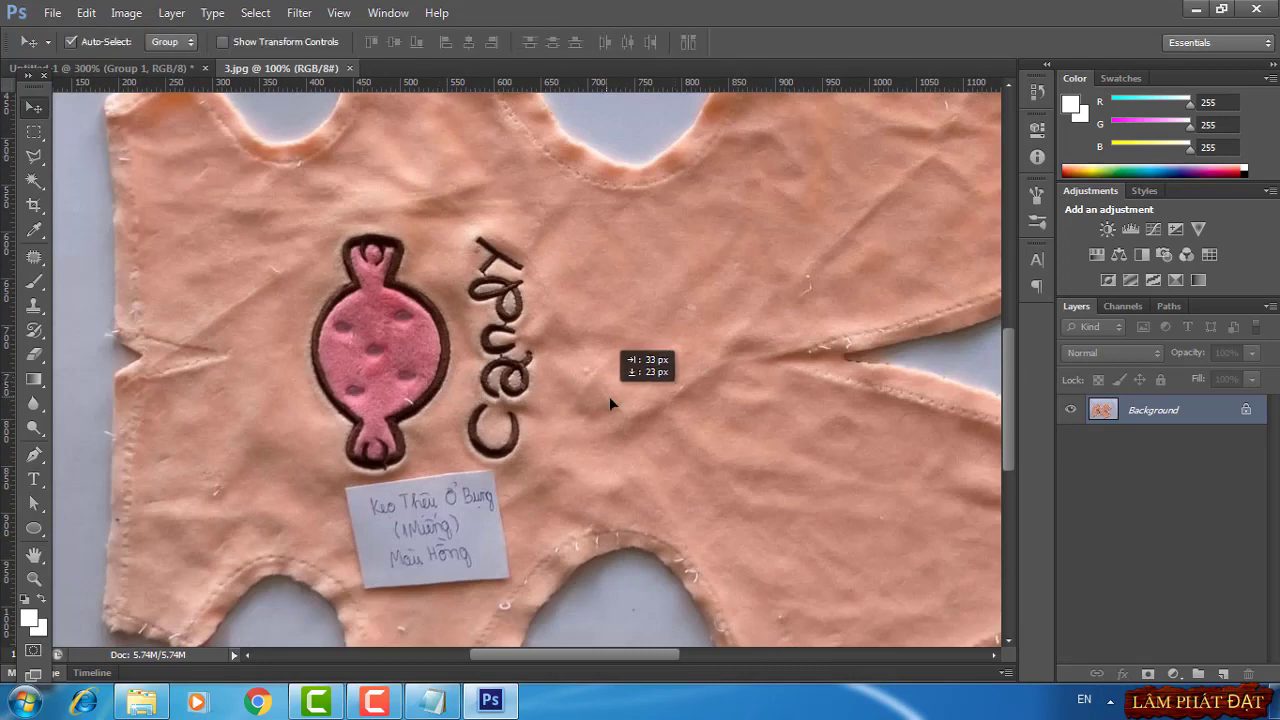
{"action": "left_click", "coordinate": [636, 276]}
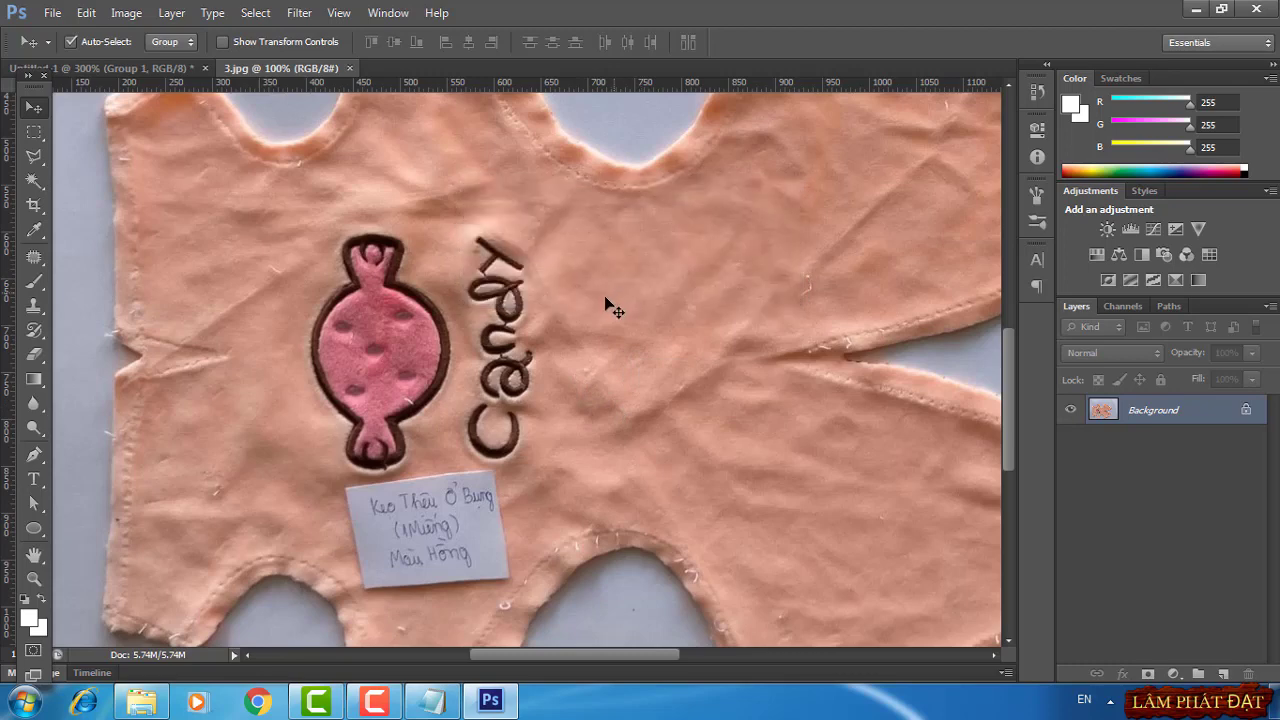
{"action": "mouse_move", "coordinate": [551, 334]}
{"action": "left_mouse_down"}
{"action": "mouse_move", "coordinate": [614, 352]}
{"action": "mouse_move", "coordinate": [595, 344]}
{"action": "left_mouse_up"}
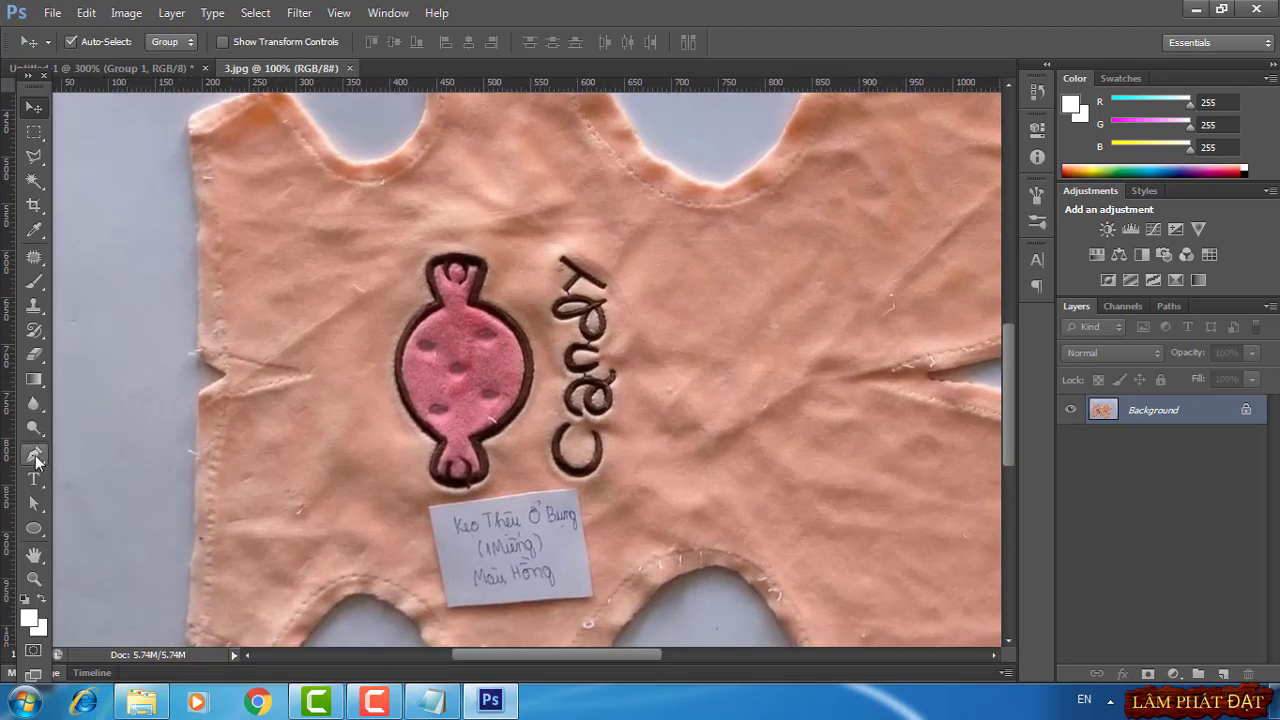
Place a horizontal guide across the middle of the candy
{"action": "left_click", "coordinate": [34, 455]}
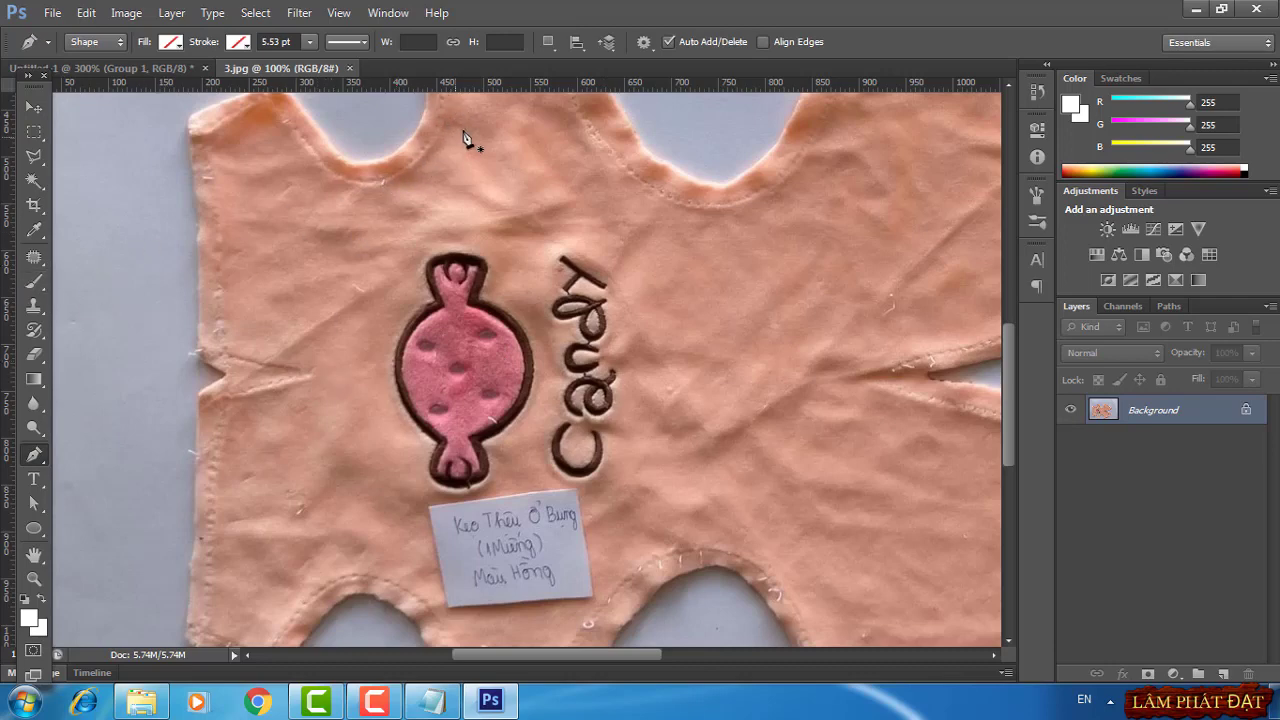
{"action": "left_click_drag", "start_coordinate": [472, 83], "coordinate": [498, 371]}
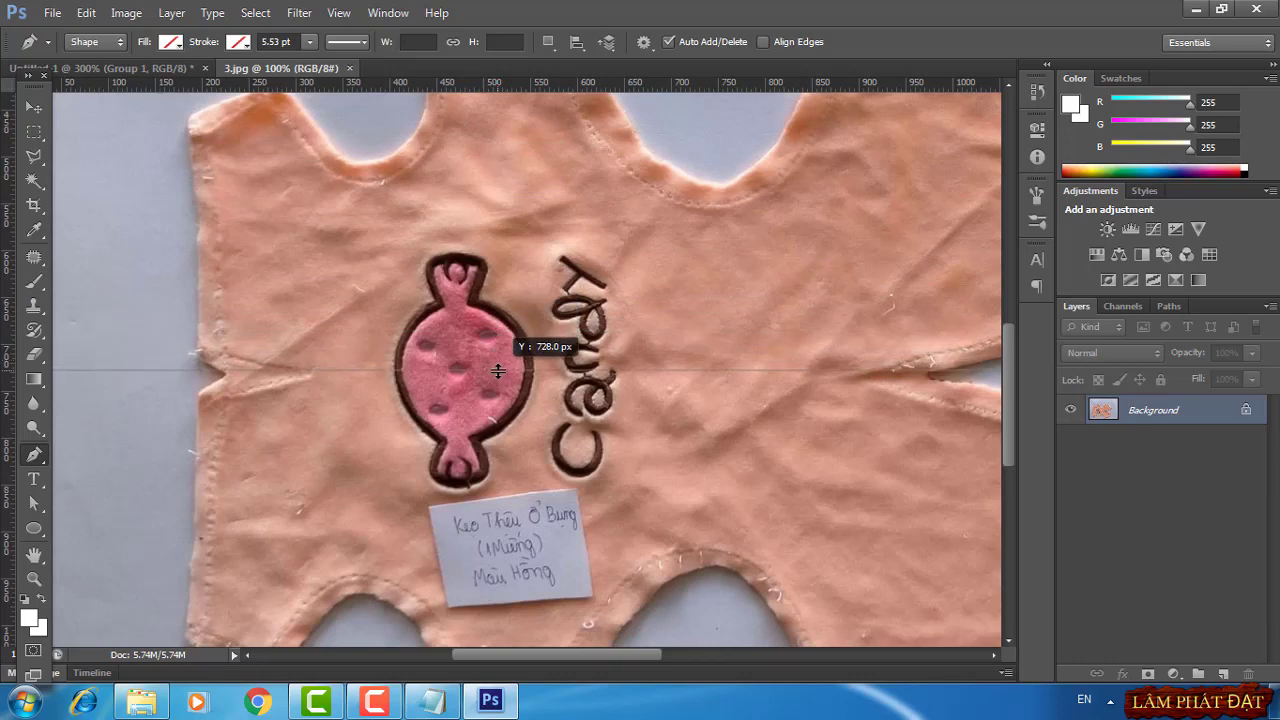
{"action": "left_click_drag", "start_coordinate": [498, 372], "coordinate": [498, 369]}
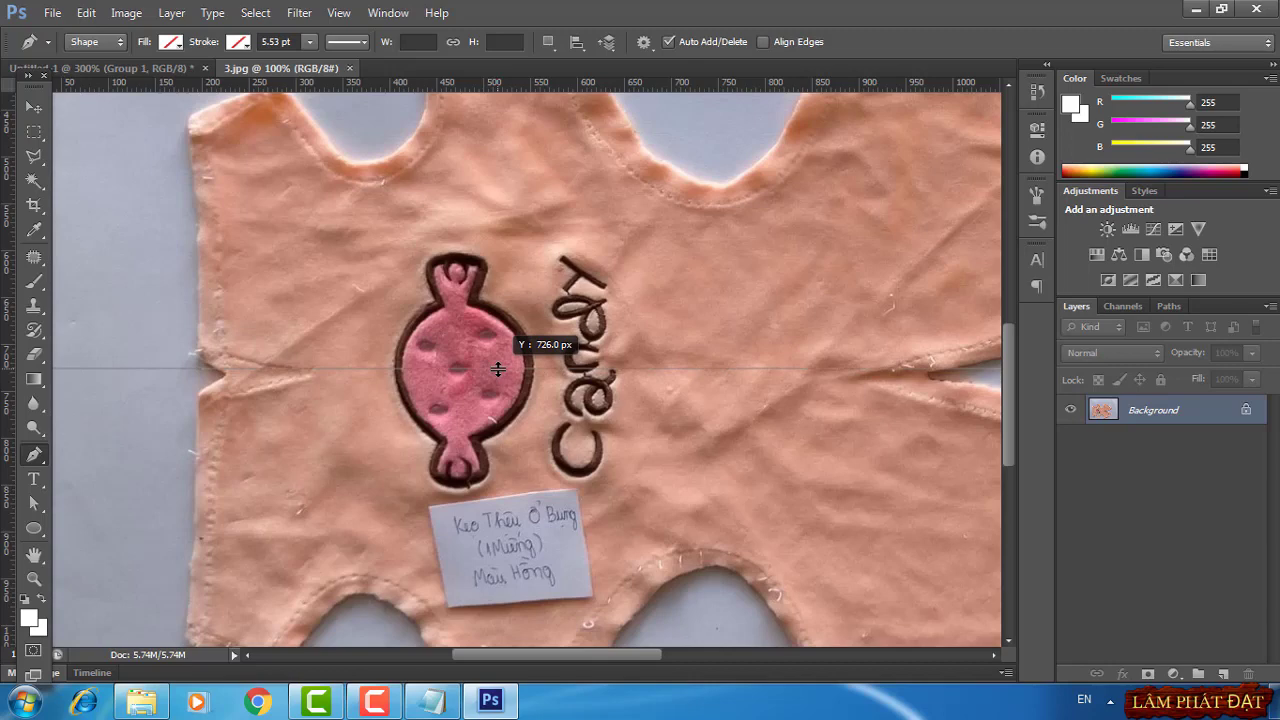
{"action": "left_click_drag", "start_coordinate": [498, 369], "coordinate": [498, 369]}
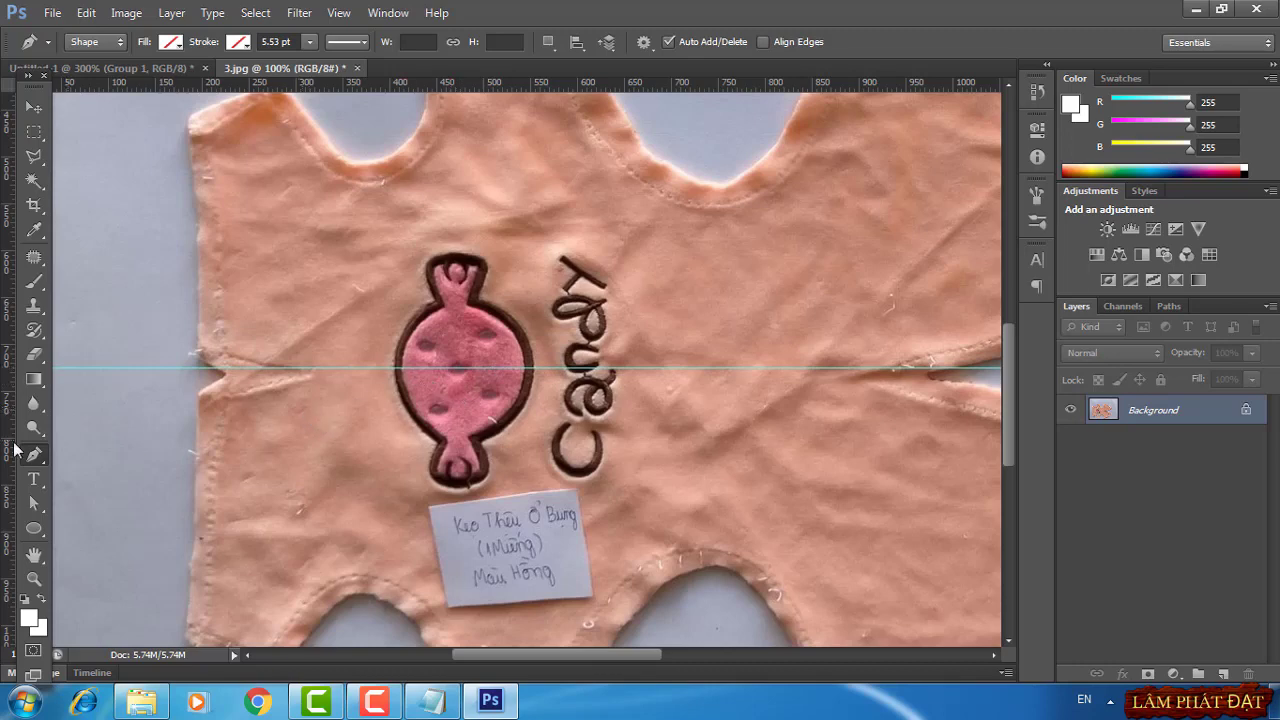
Trace the candy's left edge and top with curved Pen anchors
{"action": "left_click", "coordinate": [395, 370]}
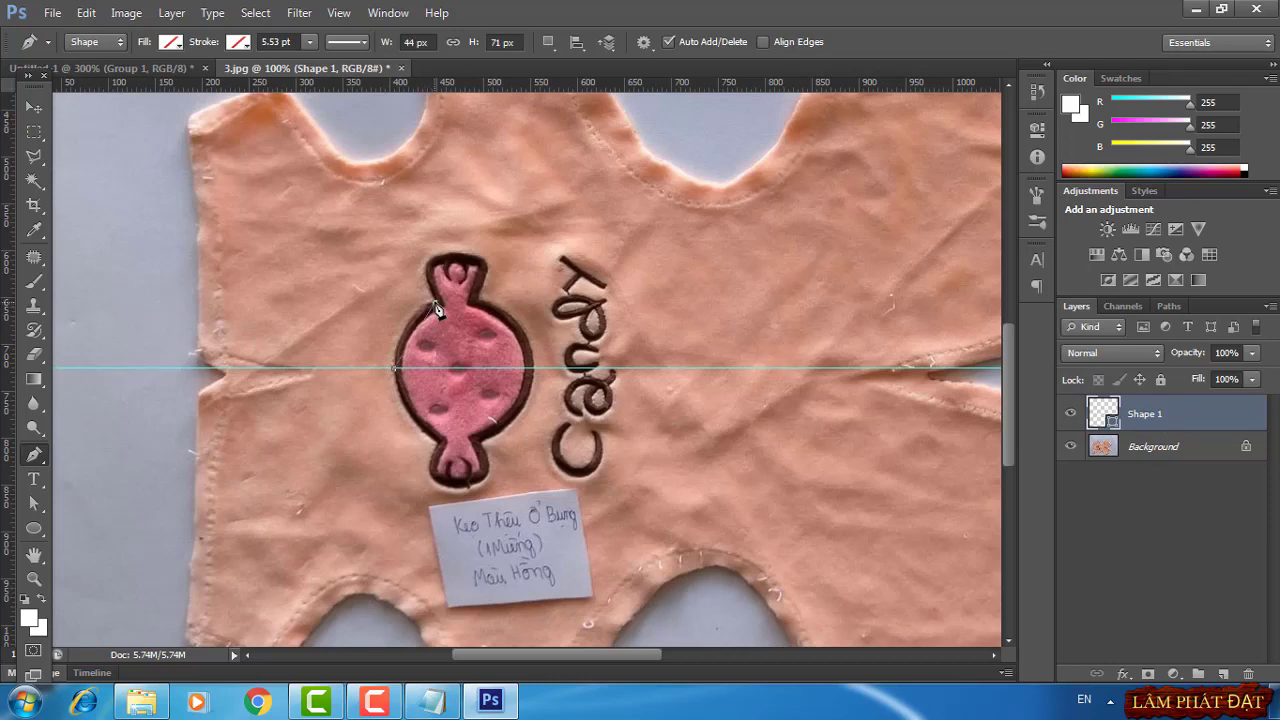
{"action": "left_click_drag", "start_coordinate": [438, 300], "coordinate": [478, 292]}
{"action": "left_click_drag", "start_coordinate": [457, 256], "coordinate": [506, 254]}
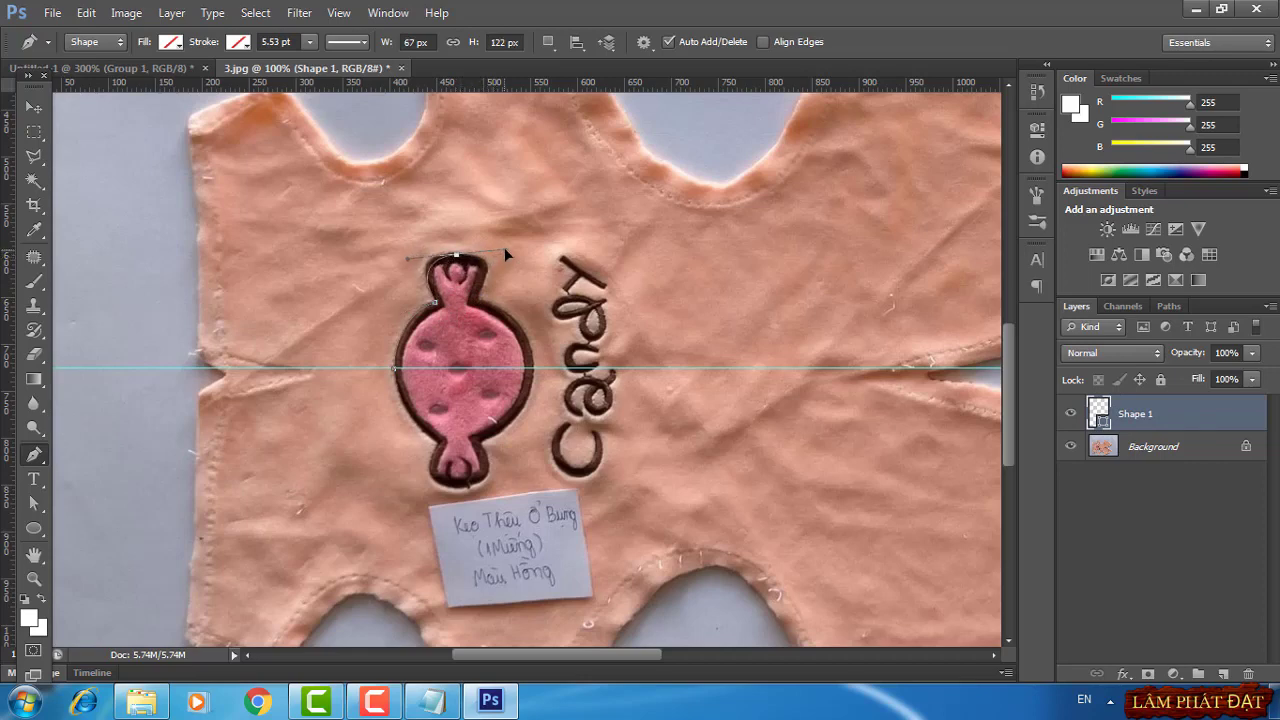
{"action": "key", "text": "ctrl+z"}
{"action": "left_click_drag", "start_coordinate": [457, 257], "coordinate": [500, 250]}
{"action": "left_click_drag", "start_coordinate": [500, 249], "coordinate": [504, 251]}
{"action": "left_click_drag", "start_coordinate": [504, 249], "coordinate": [503, 247]}
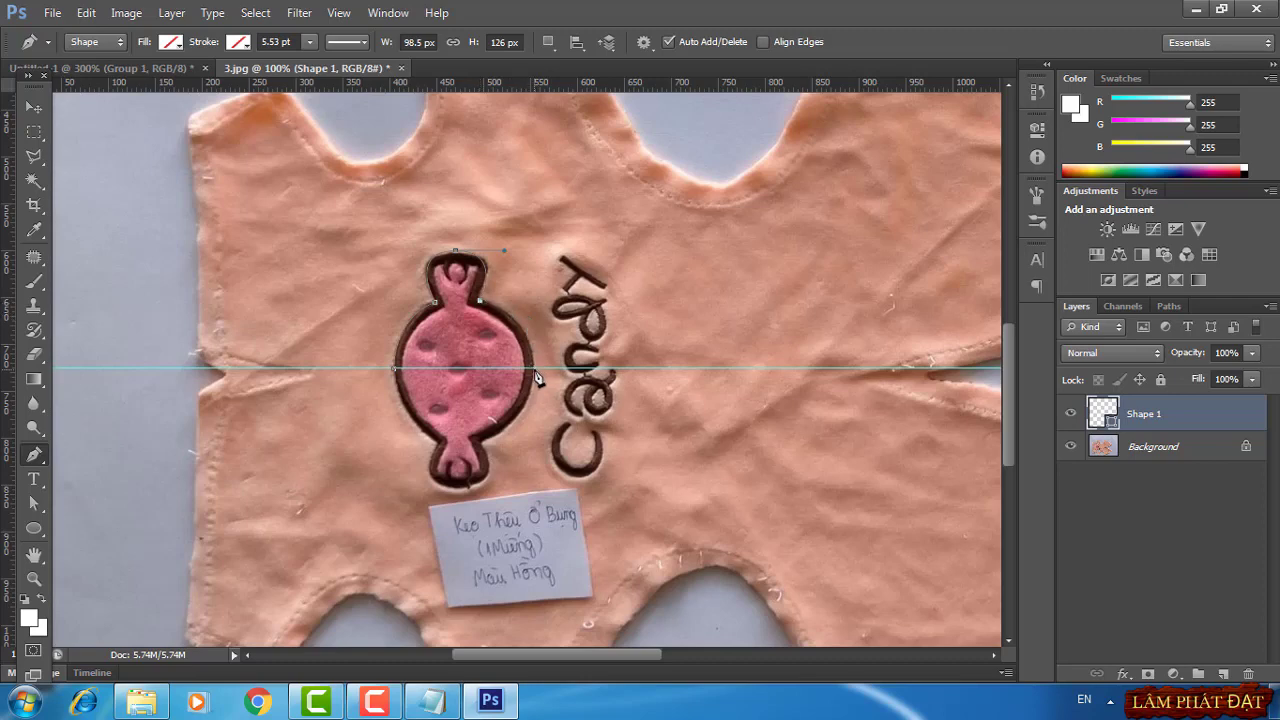
Add the curved right-edge anchor, close the candy outline, and return to Untitled-1
{"action": "left_click_drag", "start_coordinate": [533, 369], "coordinate": [536, 428]}
{"action": "left_click_drag", "start_coordinate": [538, 430], "coordinate": [540, 425]}
{"action": "left_click", "coordinate": [531, 371], "text": "alt"}
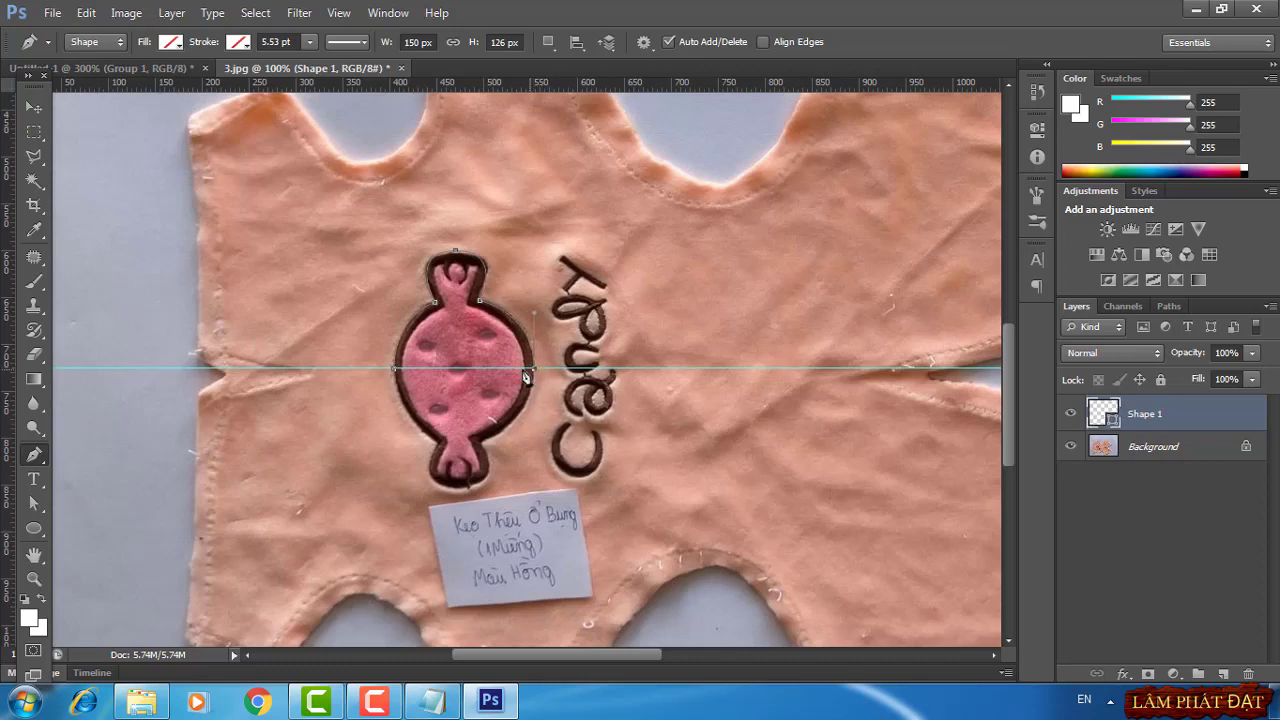
{"action": "left_click", "coordinate": [396, 376]}
{"action": "left_click", "coordinate": [143, 69]}
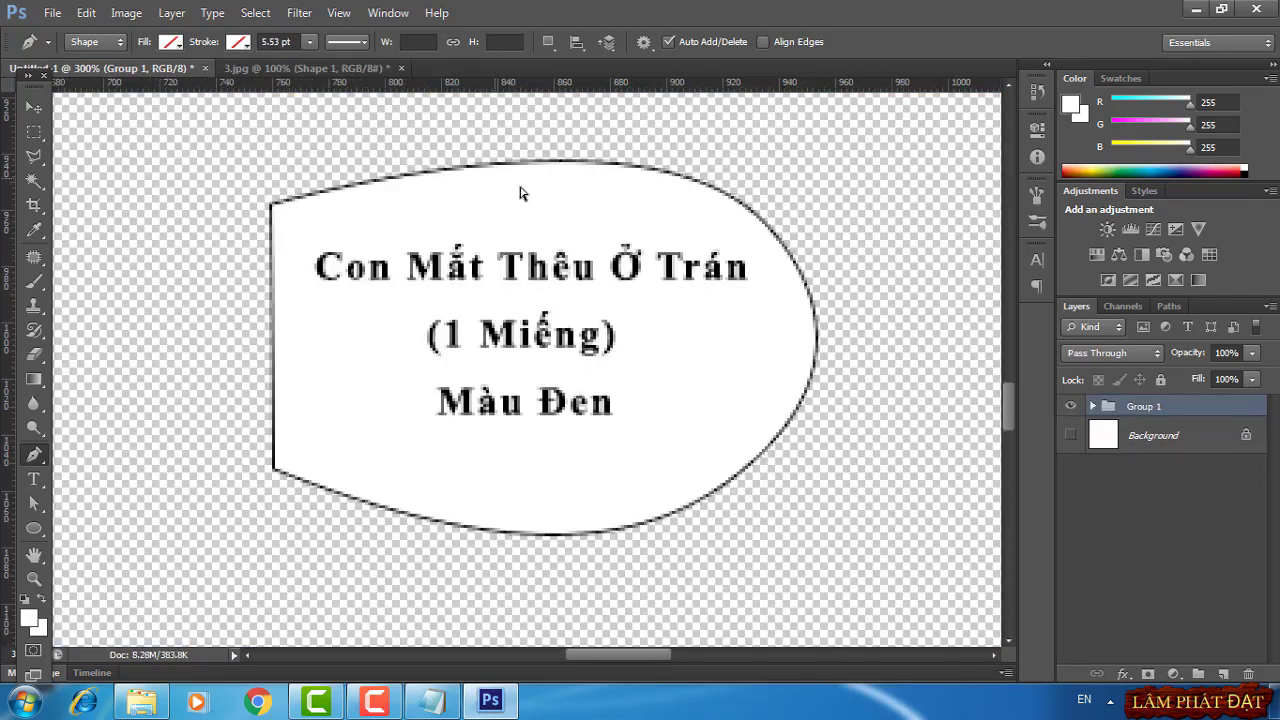
Delete Group 1 together with its contents from Untitled-1
{"action": "right_click", "coordinate": [1128, 410]}
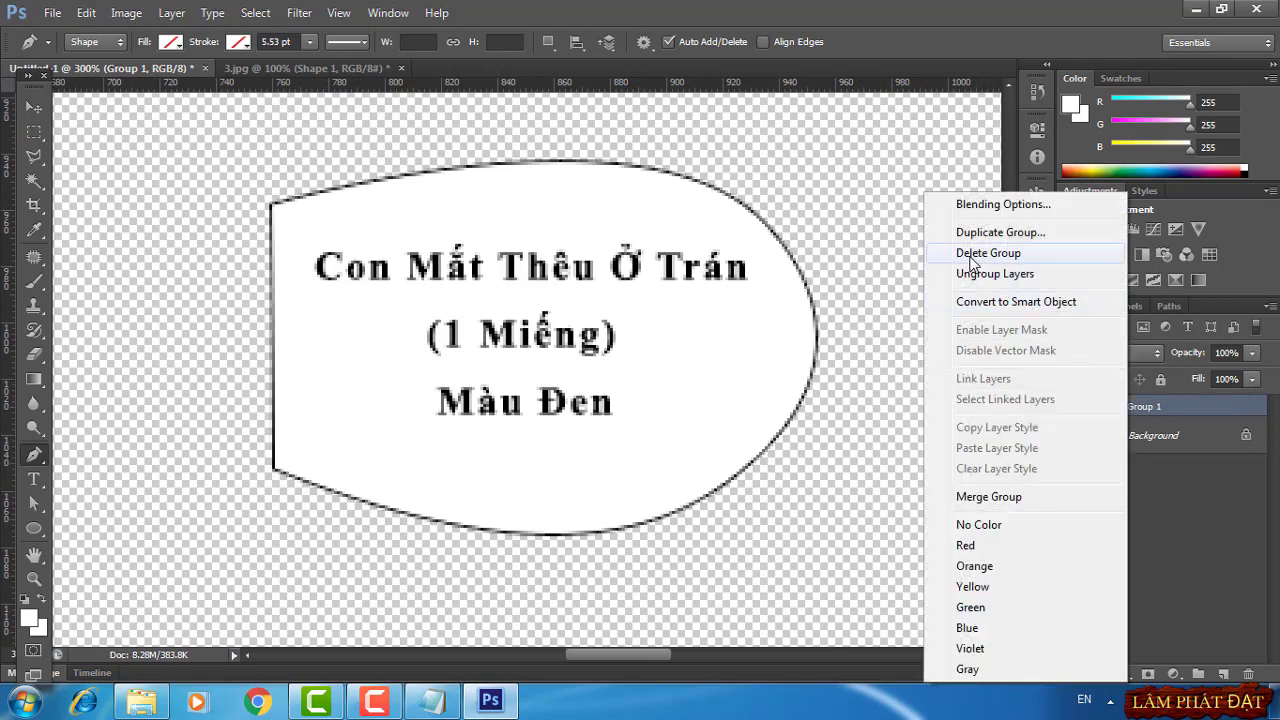
{"action": "left_click", "coordinate": [988, 253]}
{"action": "left_click", "coordinate": [545, 277]}
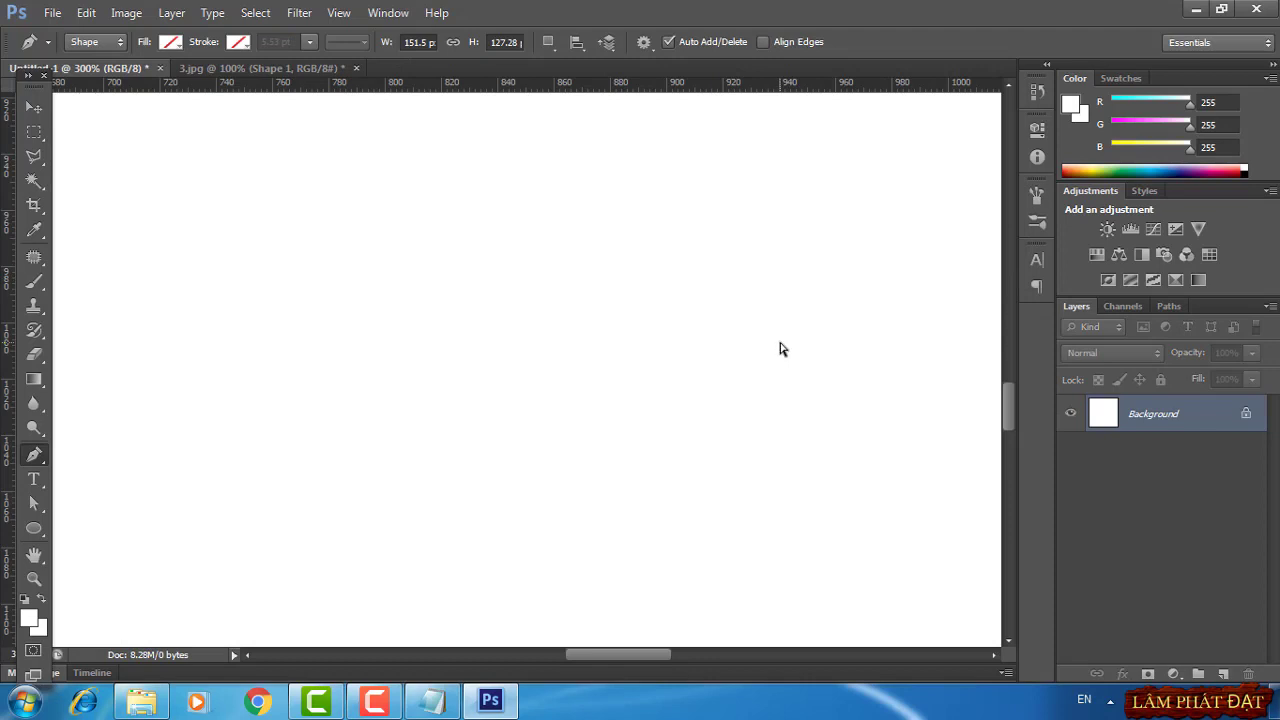
Zoom and pan so the outline path is centred at 200%
{"action": "key", "text": "ctrl+1"}
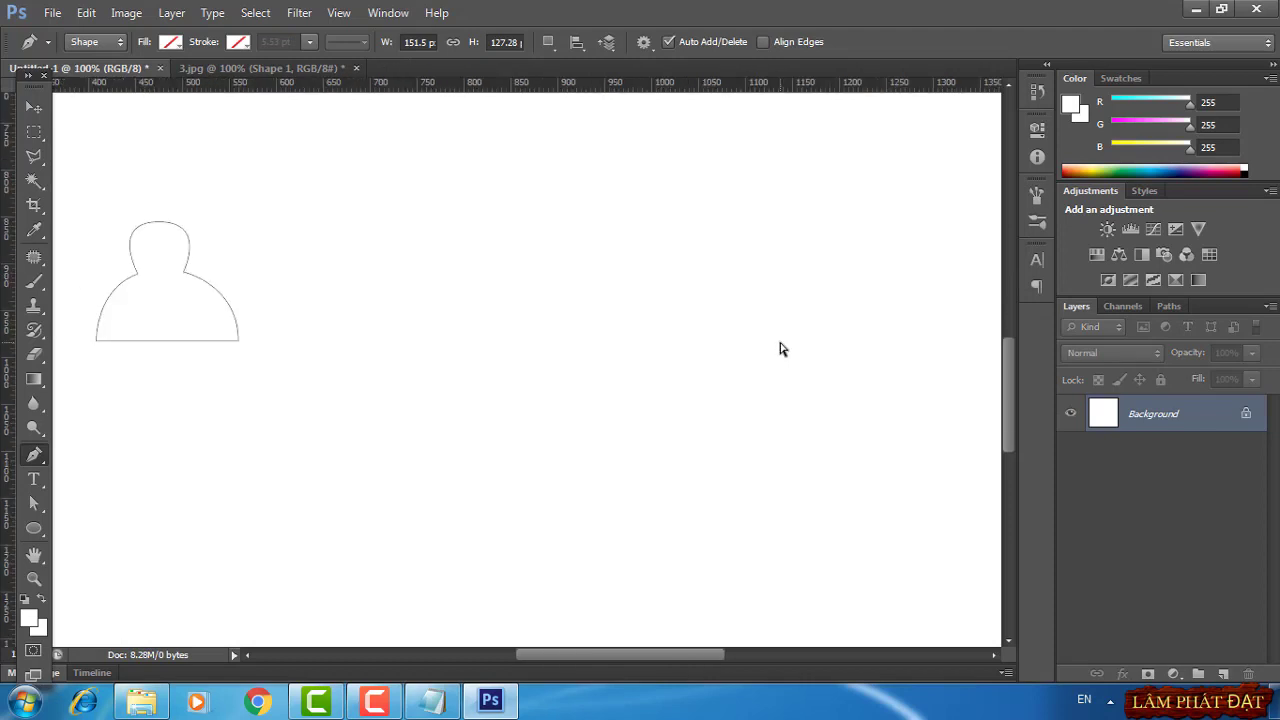
{"action": "mouse_move", "coordinate": [328, 392]}
{"action": "left_mouse_down"}
{"action": "mouse_move", "coordinate": [635, 414]}
{"action": "mouse_move", "coordinate": [660, 452]}
{"action": "left_mouse_up"}
{"action": "key", "text": "ctrl+plus"}
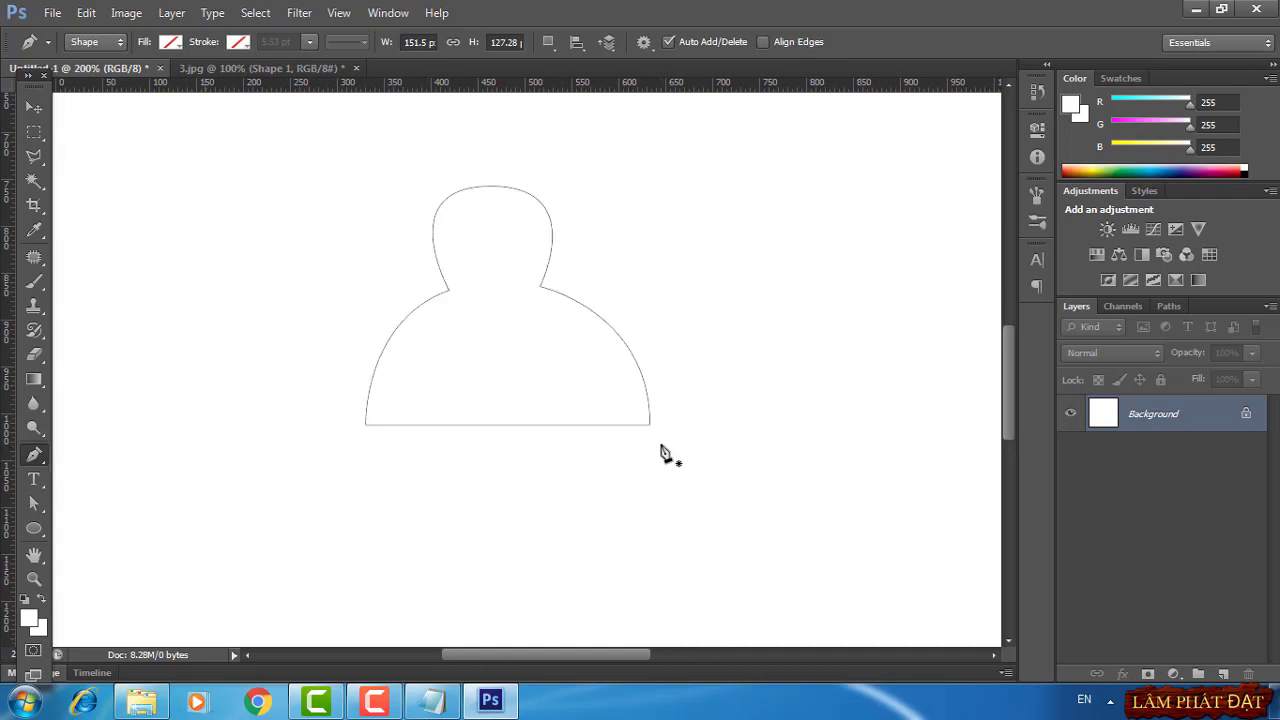
{"action": "key", "text": "ctrl+plus"}
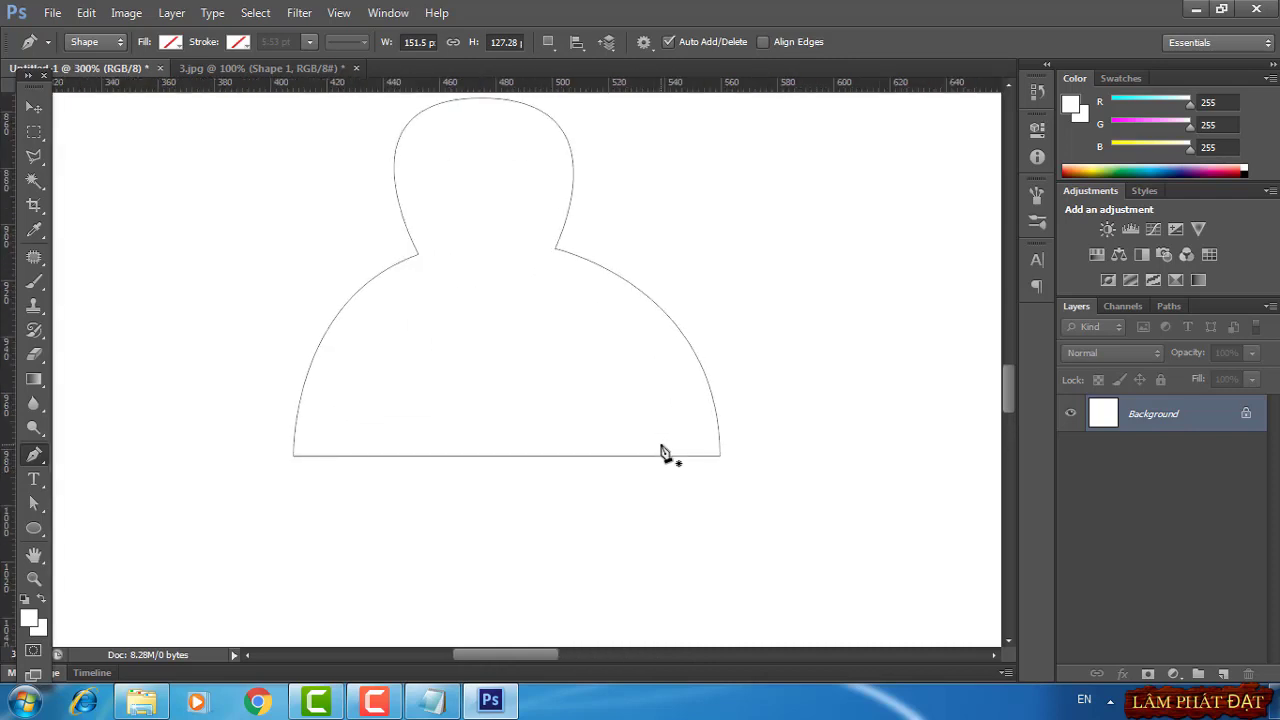
{"action": "key", "text": "ctrl+minus"}
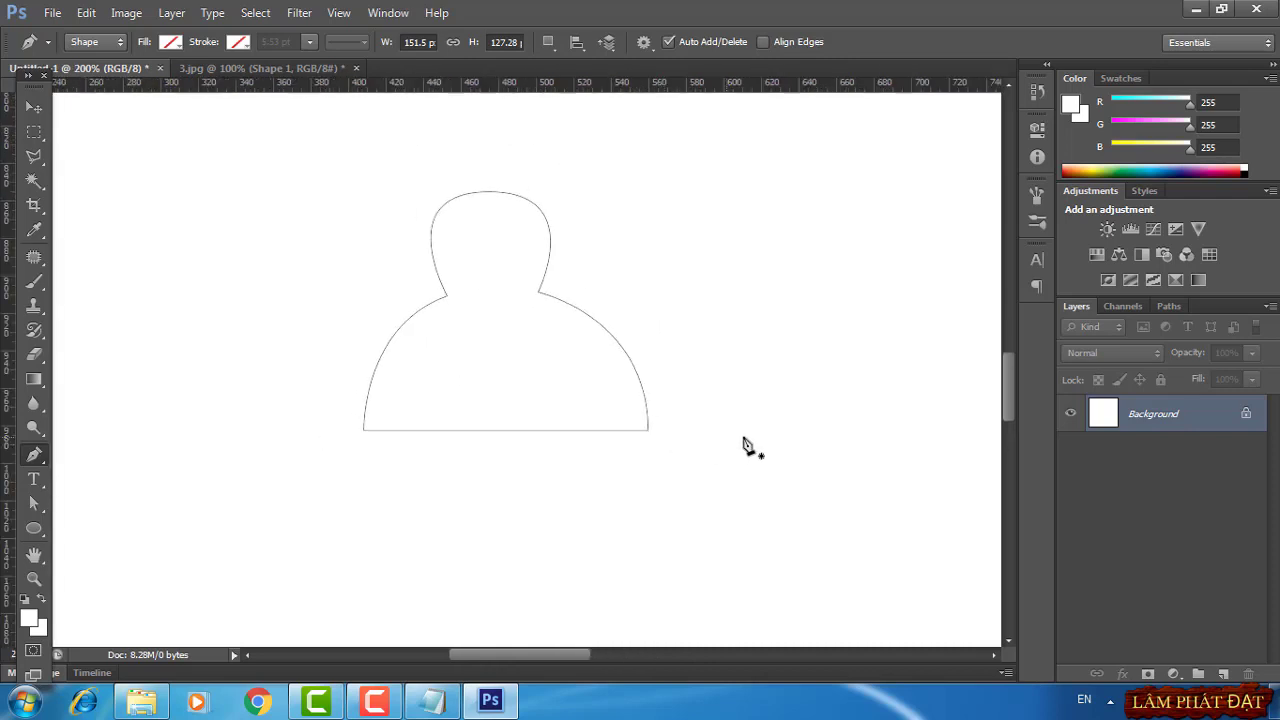
{"action": "left_click", "coordinate": [1175, 674]}
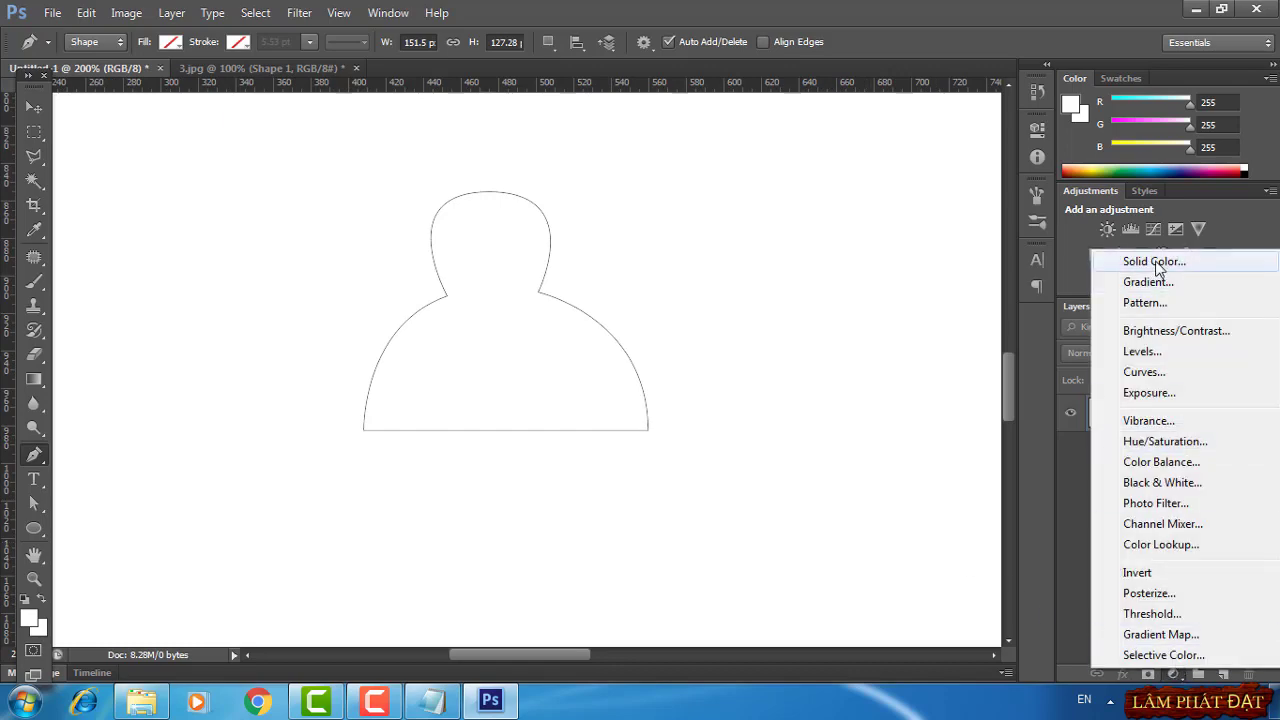
Fill the outline with white and give it a 1 px black inside stroke
{"action": "left_click", "coordinate": [1152, 261]}
{"action": "left_click", "coordinate": [1115, 54]}
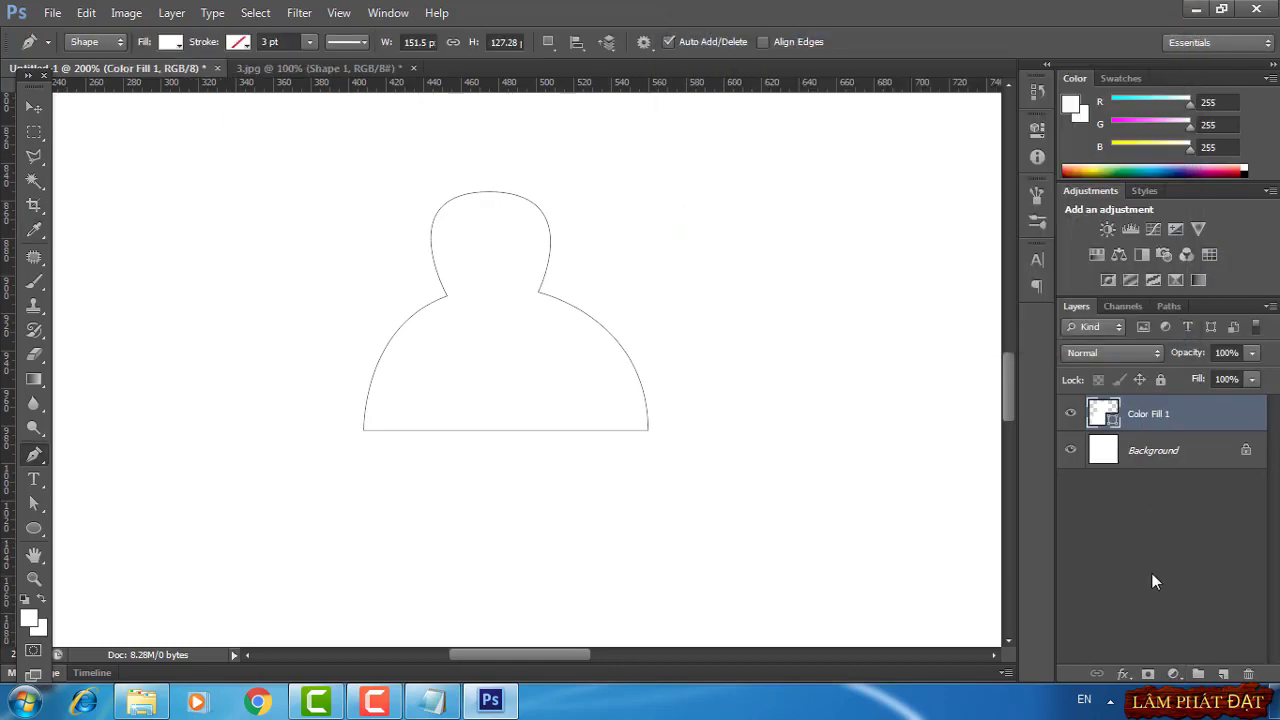
{"action": "left_click", "coordinate": [1124, 676]}
{"action": "left_click", "coordinate": [1105, 500]}
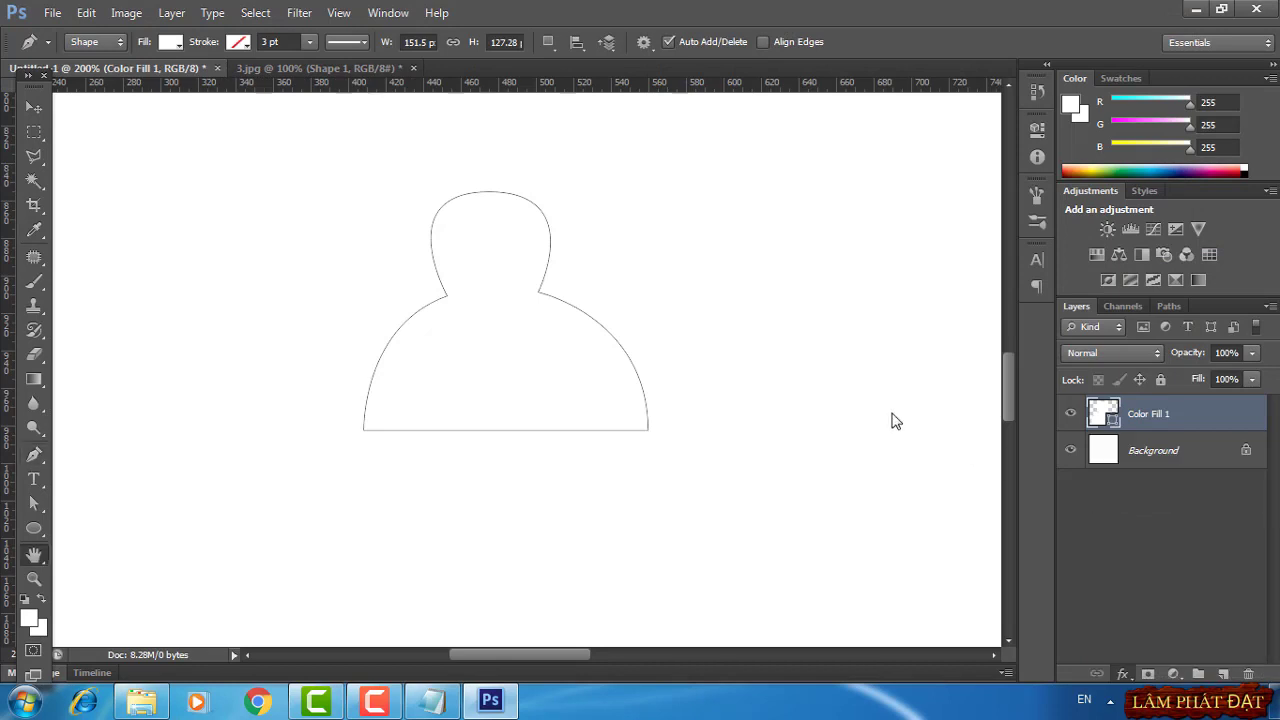
{"action": "left_click", "coordinate": [895, 370]}
{"action": "left_click", "coordinate": [885, 403]}
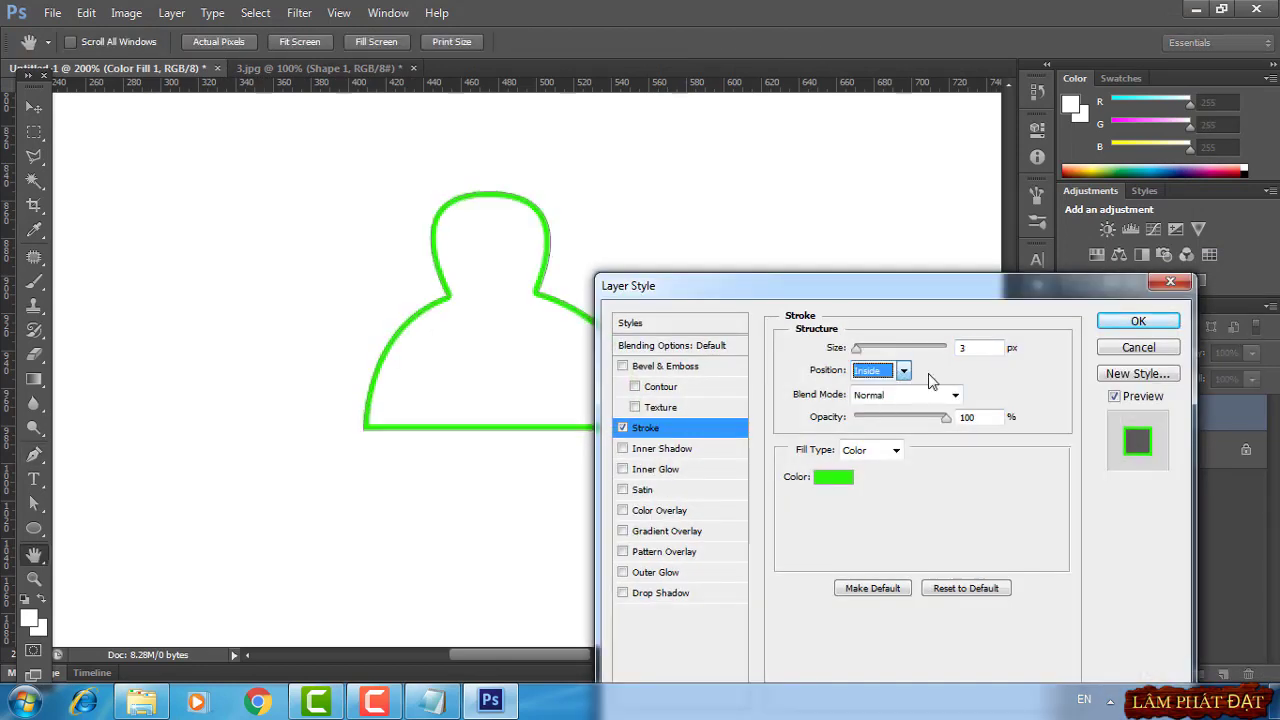
{"action": "type", "text": "1"}
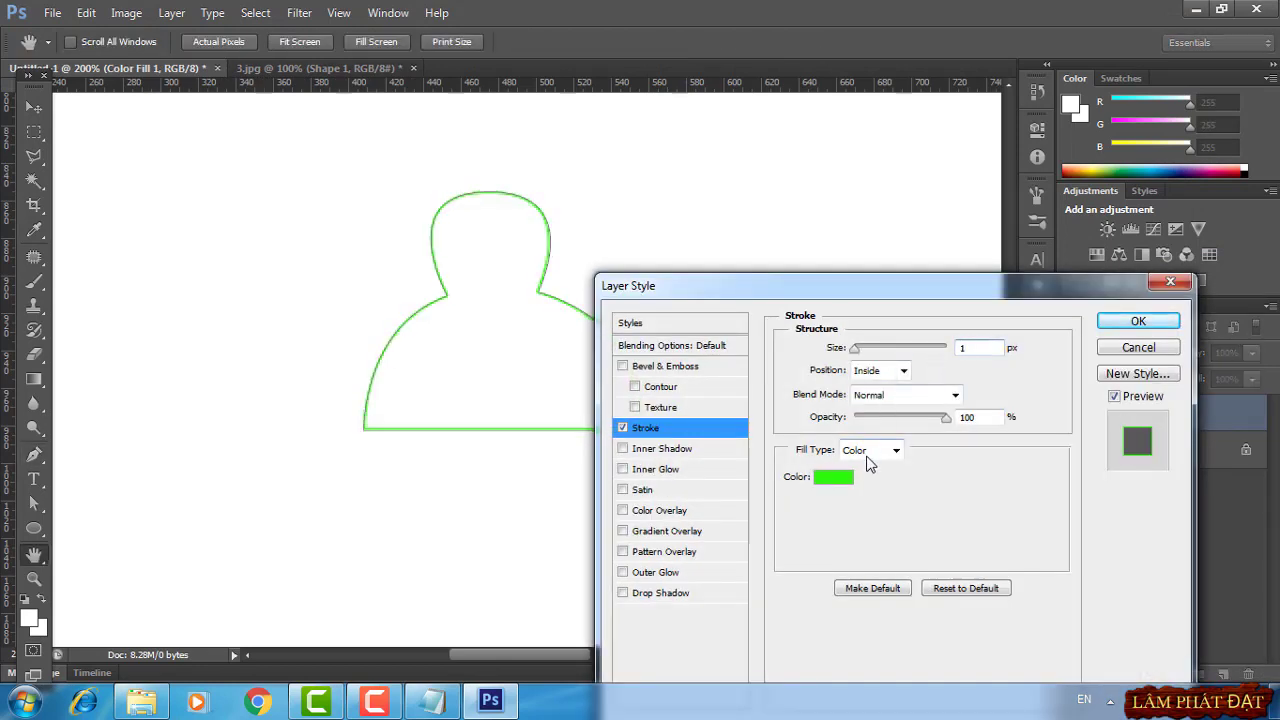
{"action": "left_click", "coordinate": [833, 477]}
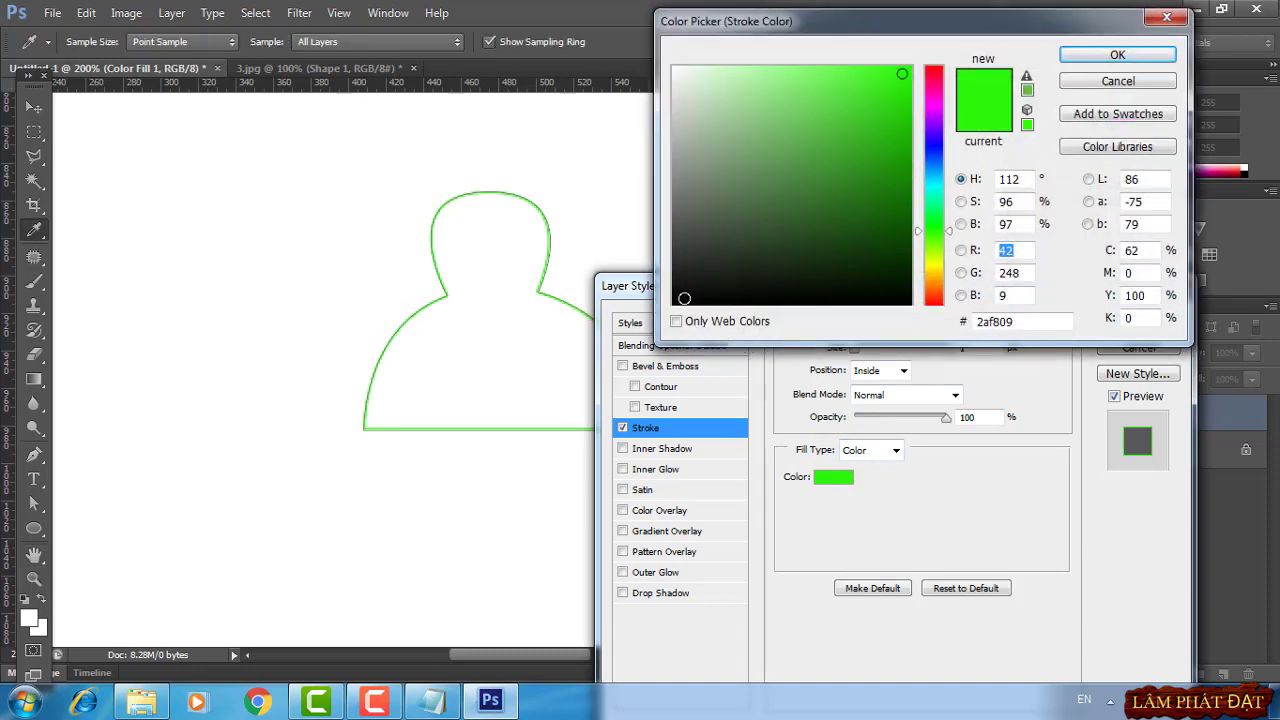
{"action": "left_click", "coordinate": [683, 297]}
{"action": "left_click", "coordinate": [1095, 58]}
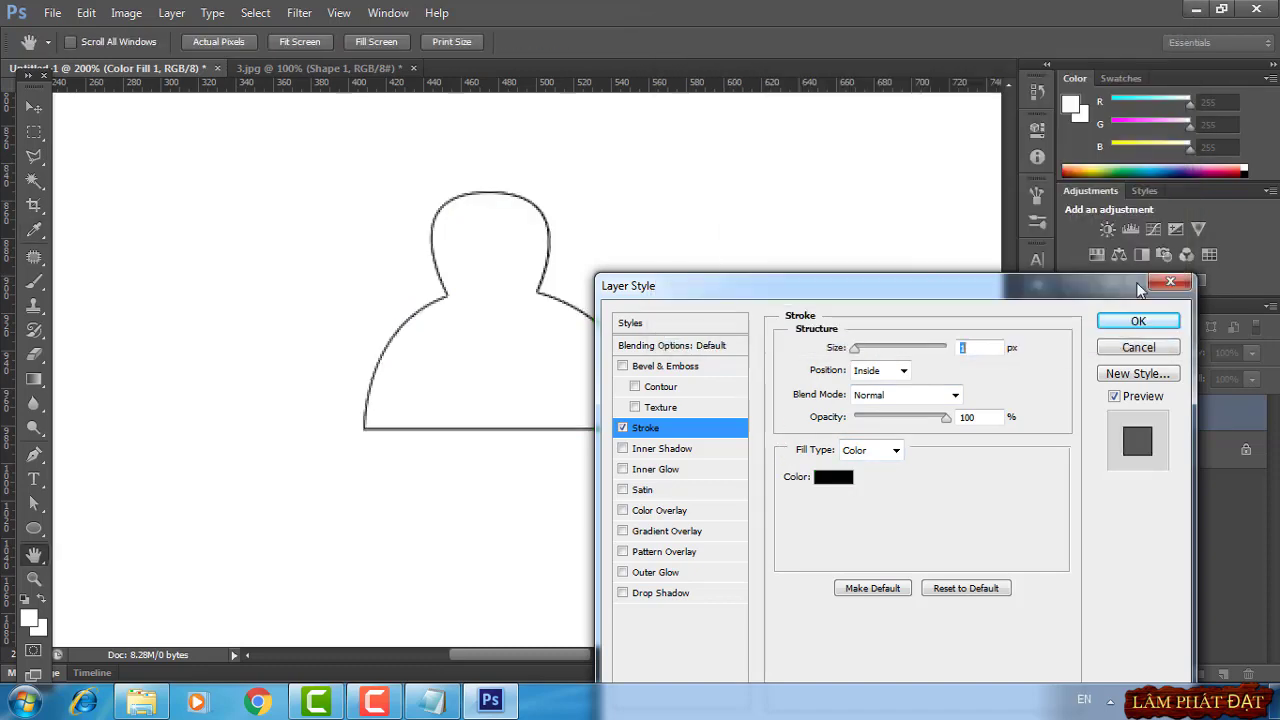
{"action": "left_click", "coordinate": [1138, 322]}
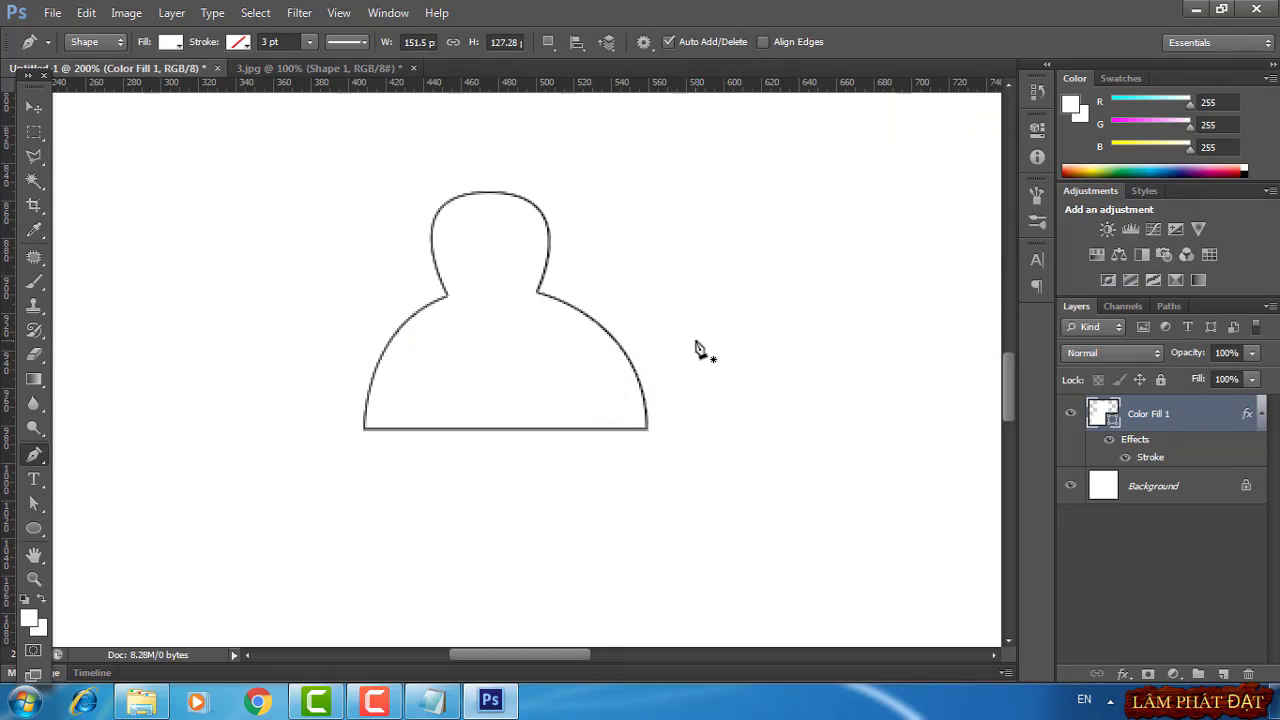
Duplicate Color Fill 1 and drag the copy down below the original
{"action": "left_click", "coordinate": [36, 107]}
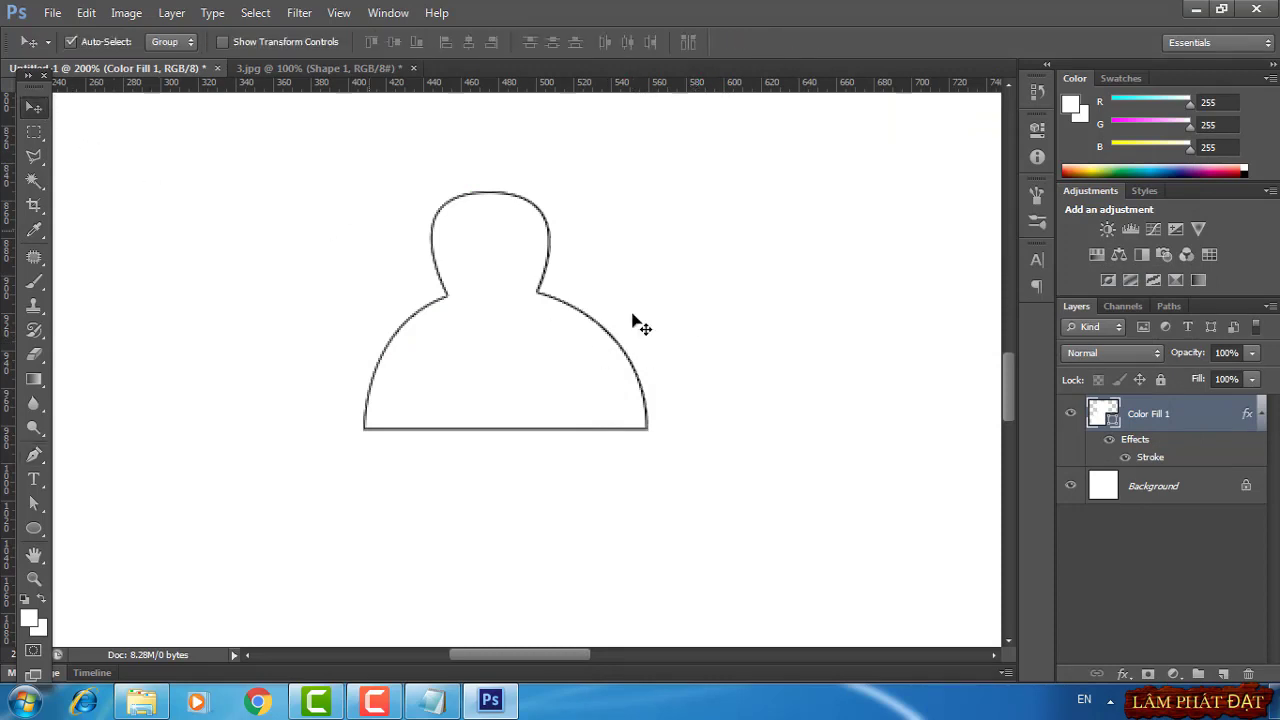
{"action": "right_click", "coordinate": [1188, 418]}
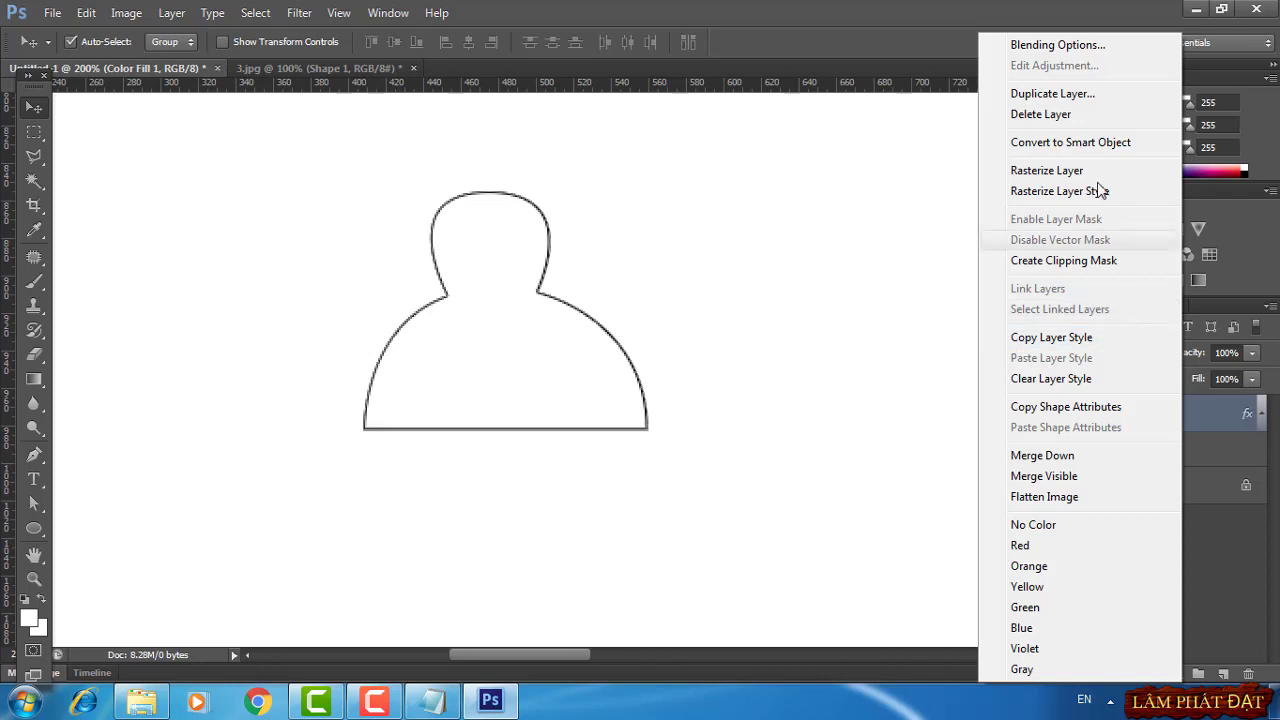
{"action": "left_click", "coordinate": [1060, 93]}
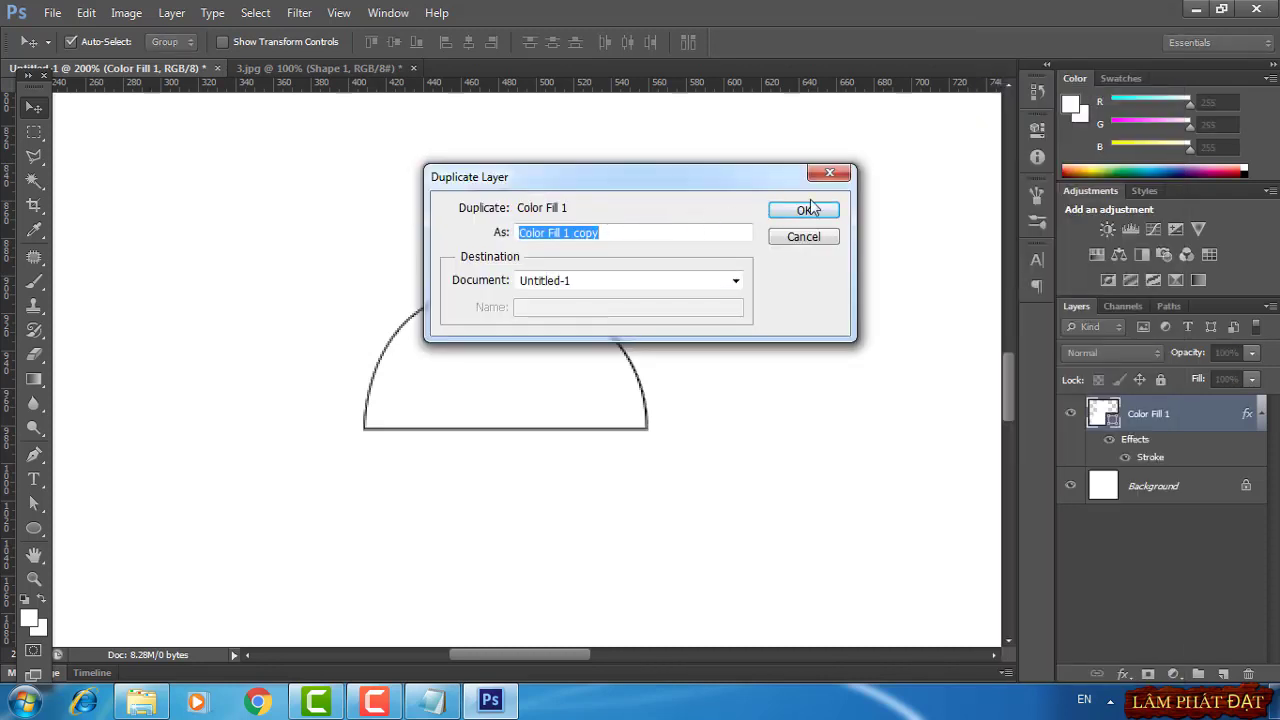
{"action": "left_click", "coordinate": [805, 210]}
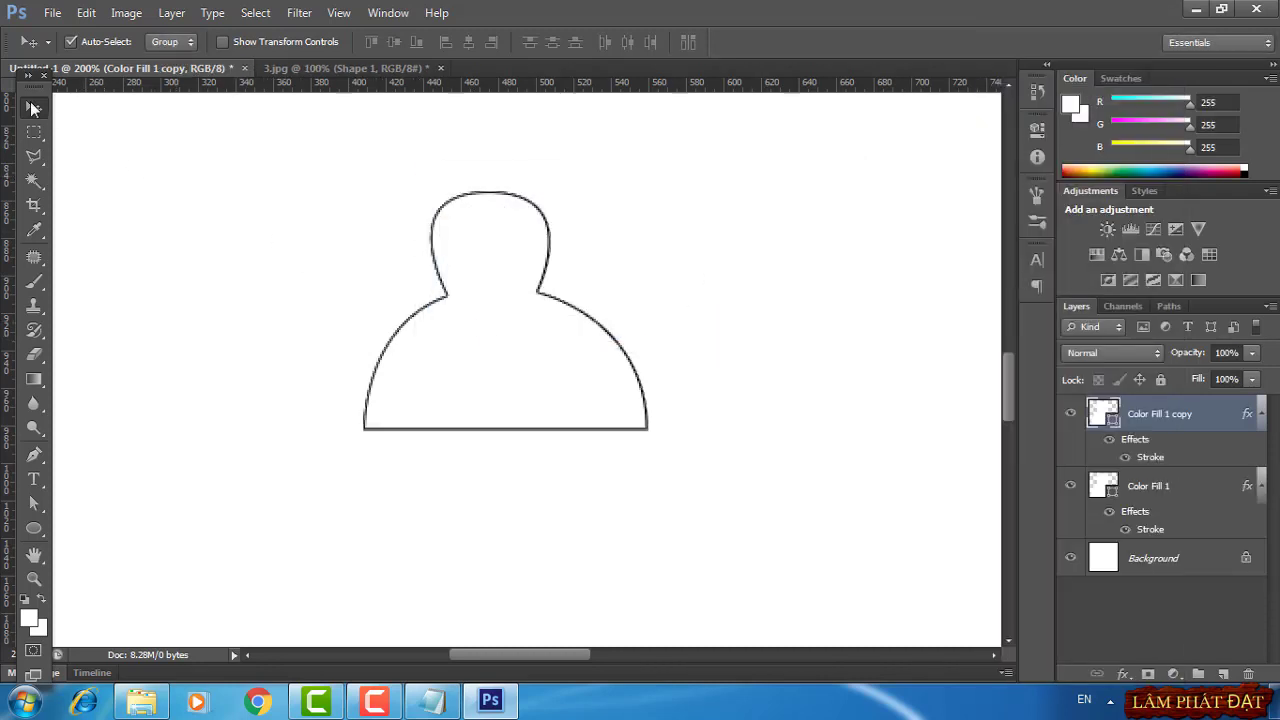
{"action": "left_click_drag", "start_coordinate": [497, 336], "coordinate": [482, 534]}
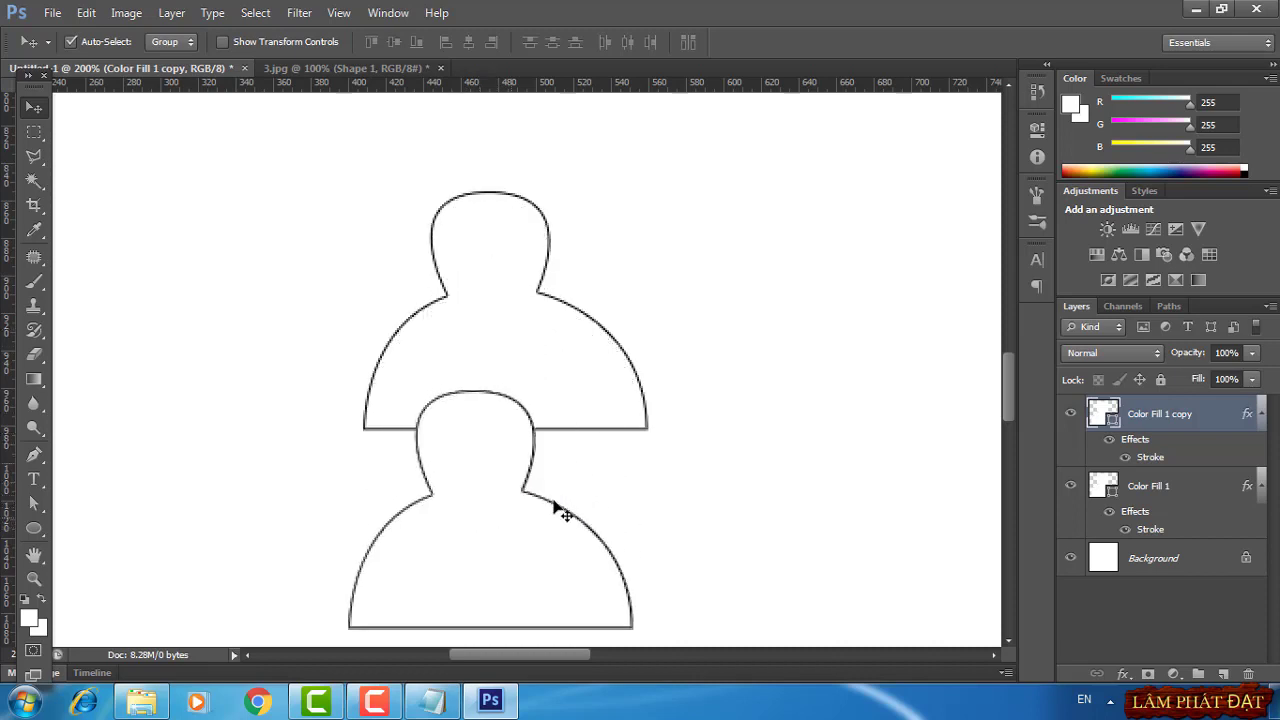
{"action": "left_click_drag", "start_coordinate": [686, 486], "coordinate": [690, 424]}
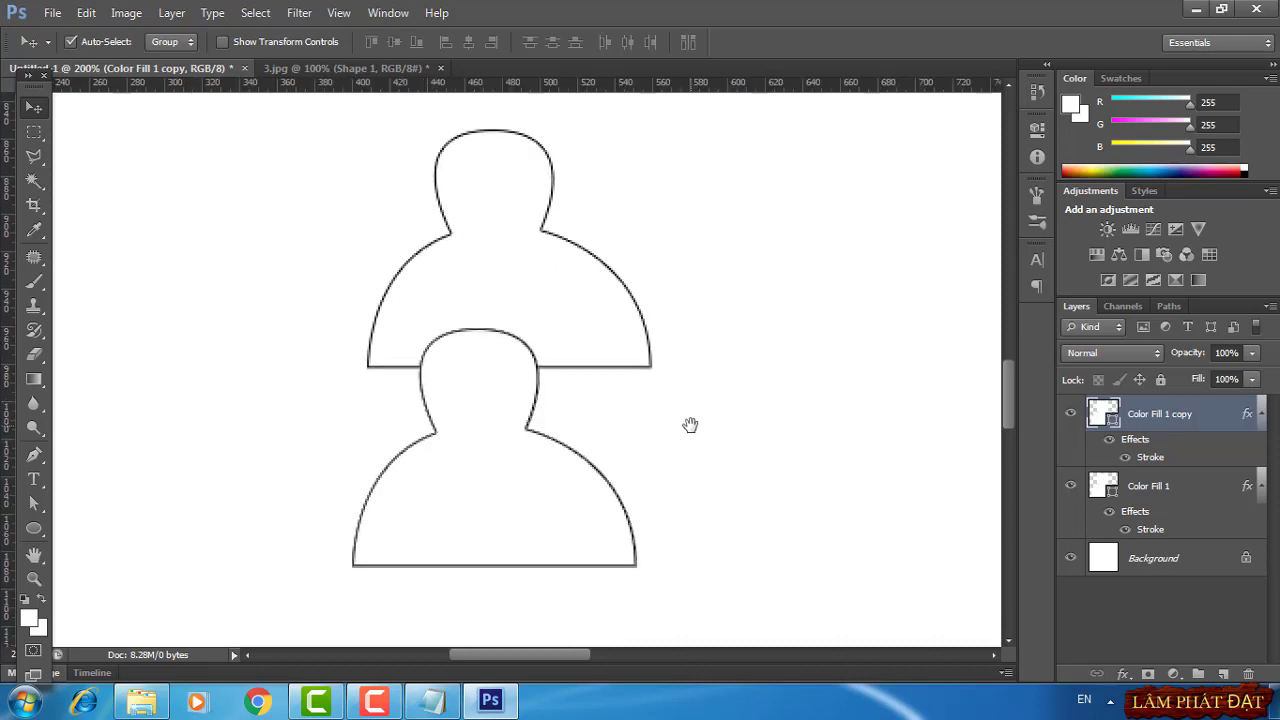
Flip Color Fill 1 copy vertically and position it under the original
{"action": "left_click_drag", "start_coordinate": [492, 471], "coordinate": [493, 481]}
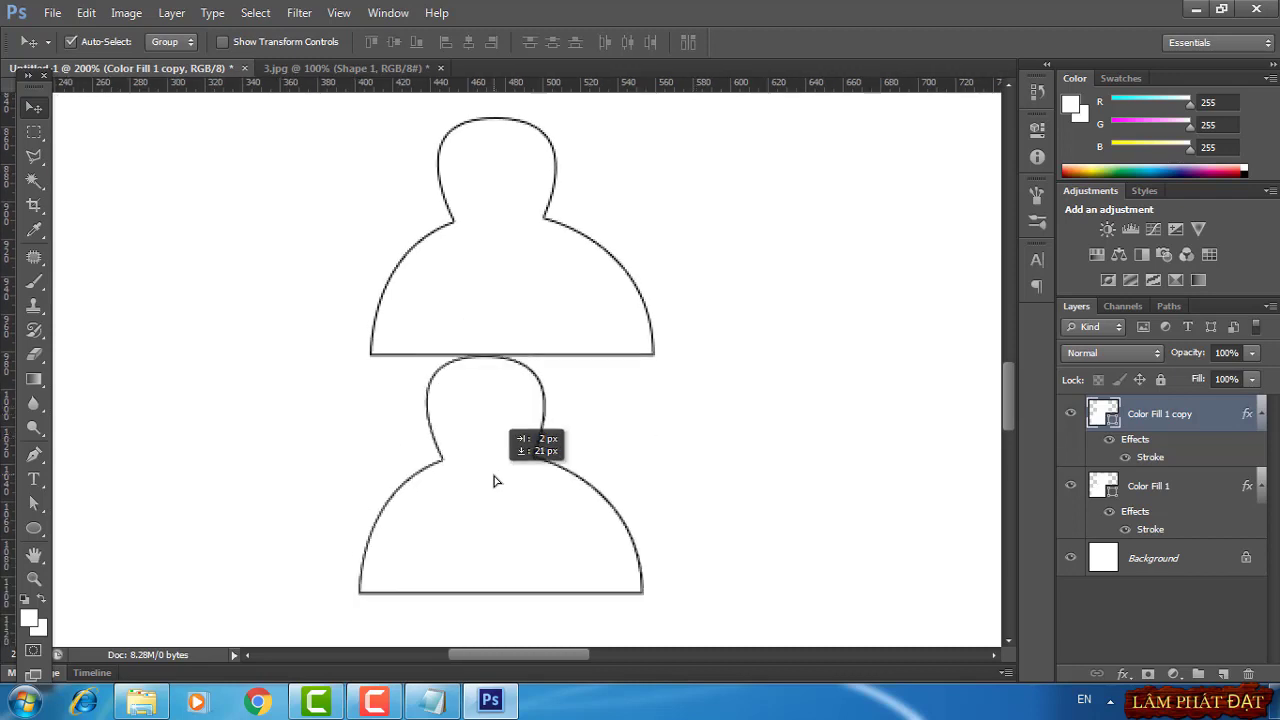
{"action": "key", "text": "ctrl+t"}
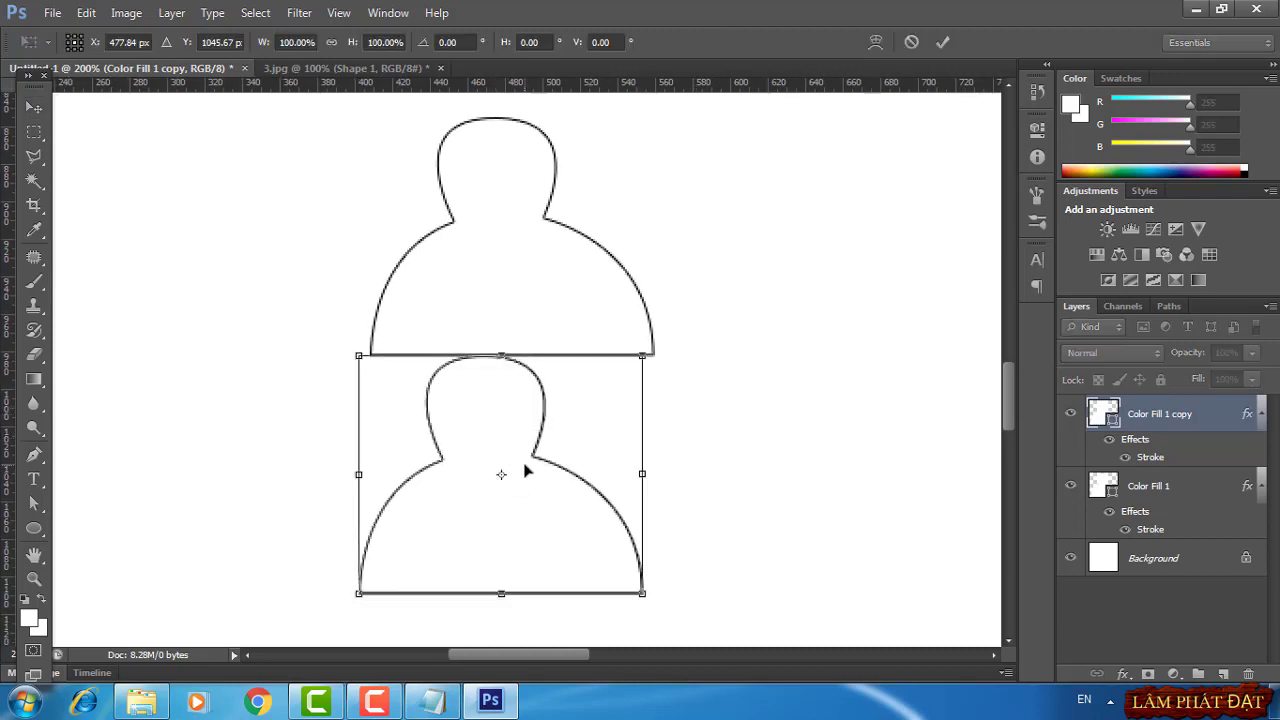
{"action": "right_click", "coordinate": [527, 467]}
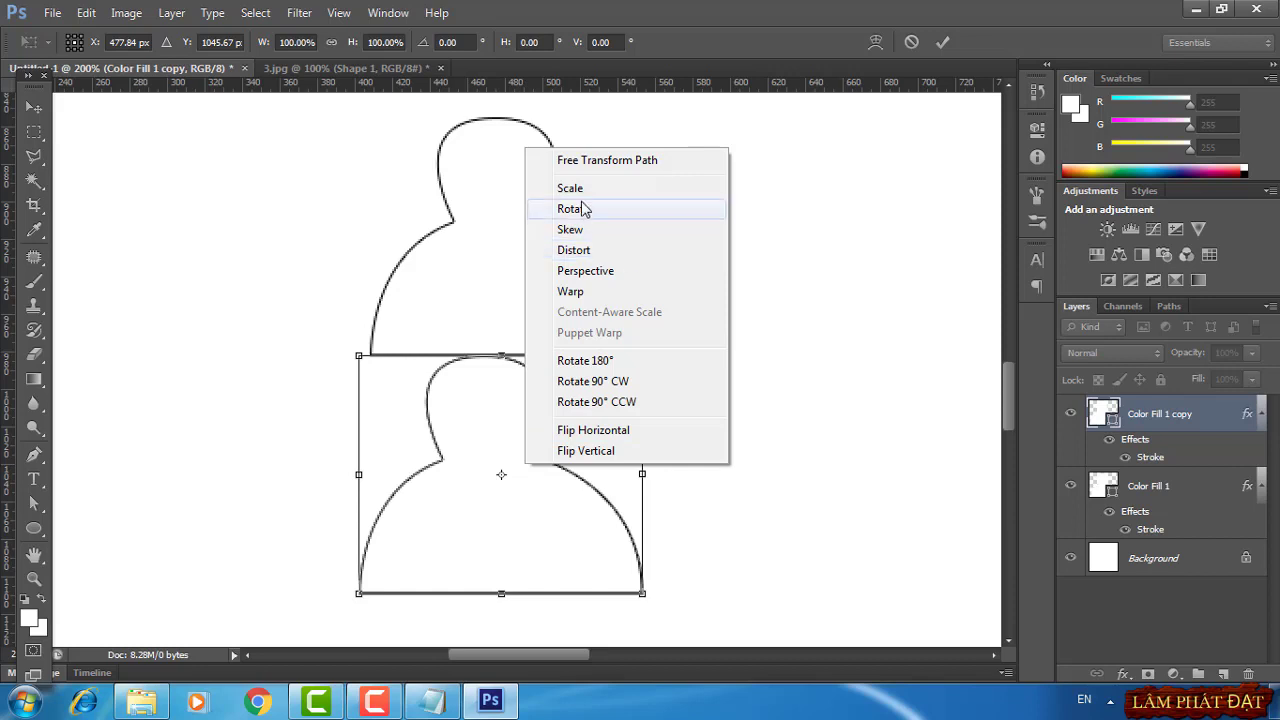
{"action": "left_click", "coordinate": [607, 452]}
{"action": "left_click_drag", "start_coordinate": [557, 420], "coordinate": [566, 424]}
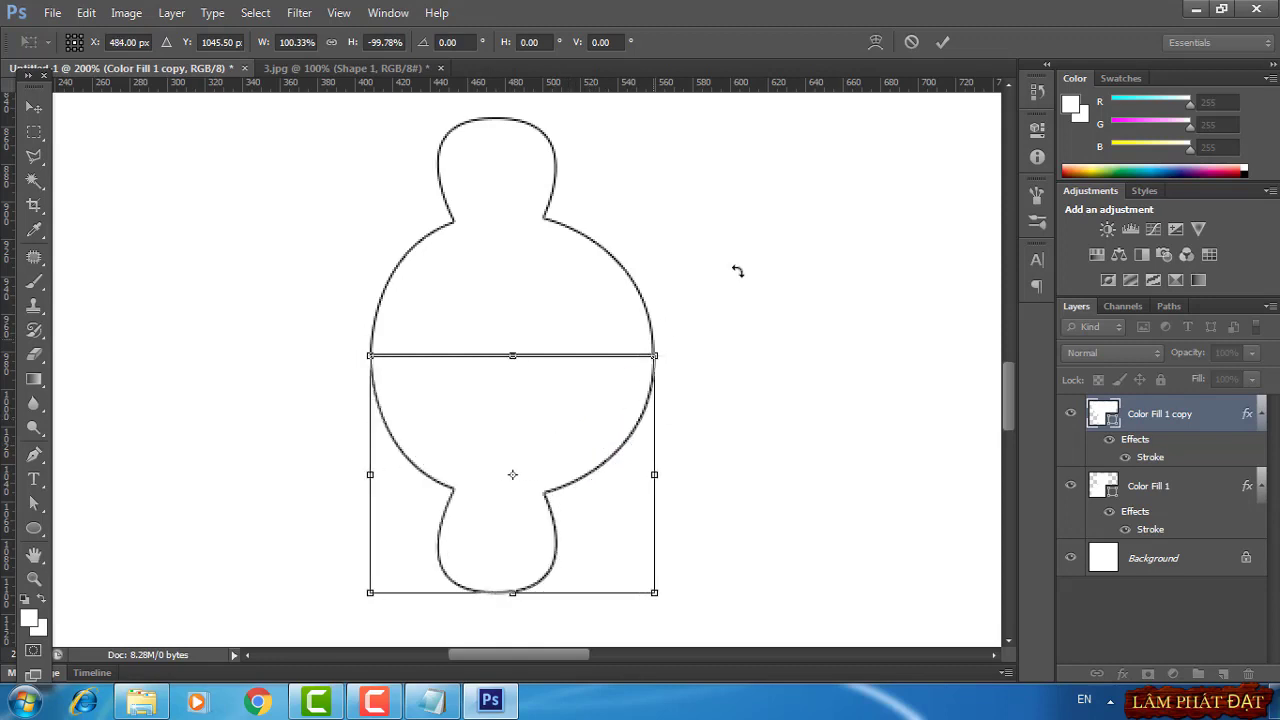
{"action": "left_click", "coordinate": [943, 43]}
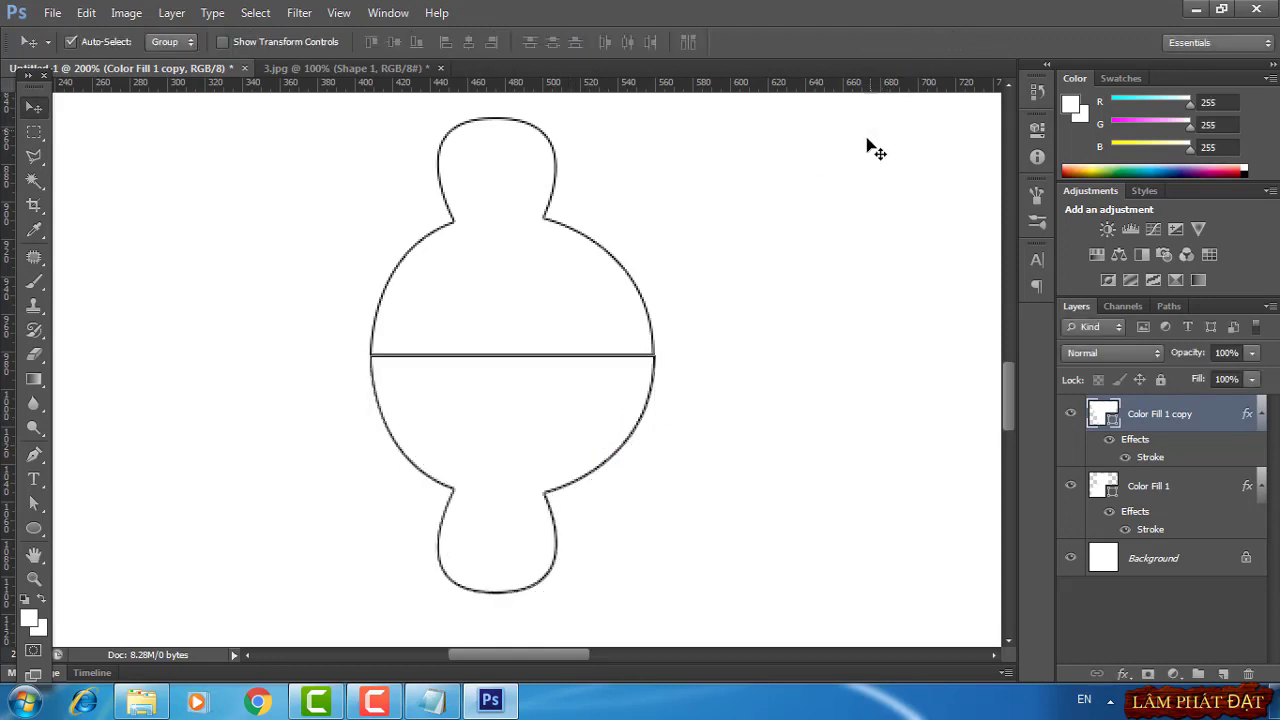
Nudge the flipped half with the arrow keys until the seam is one line
{"action": "key", "text": "Up"}
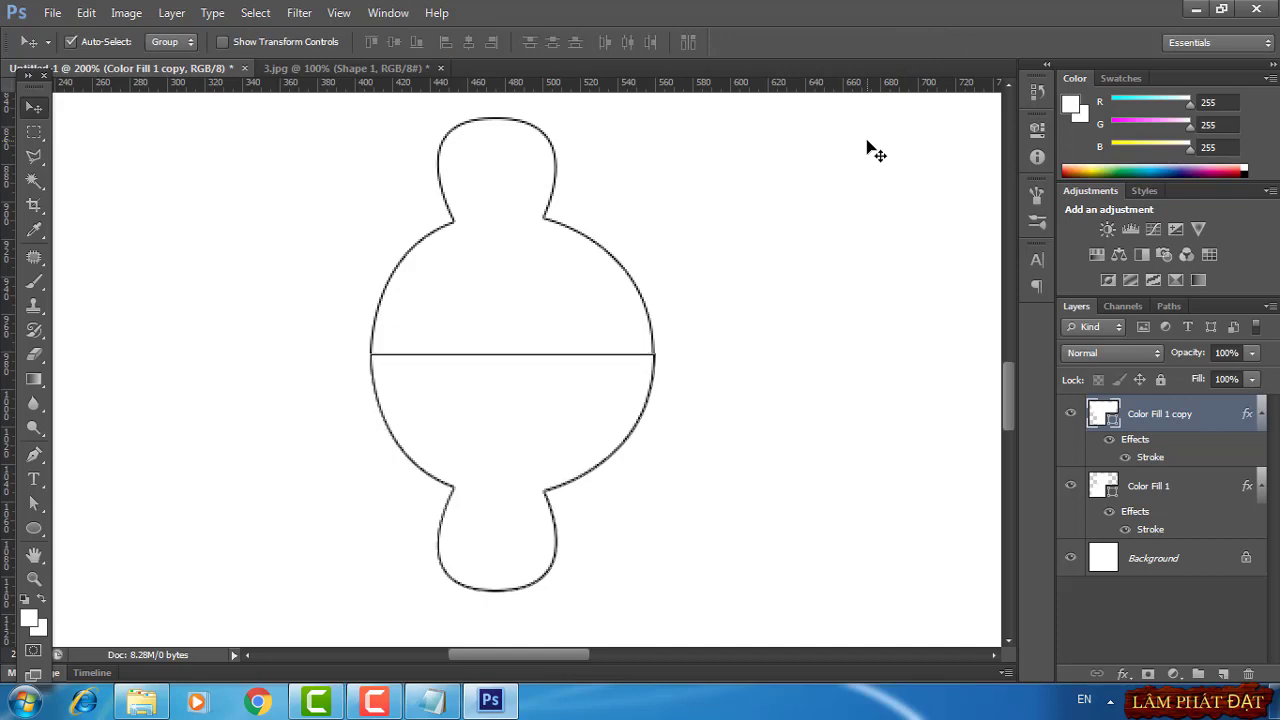
{"action": "key", "text": "Up"}
{"action": "key", "text": "Down"}
{"action": "key", "text": "Down"}
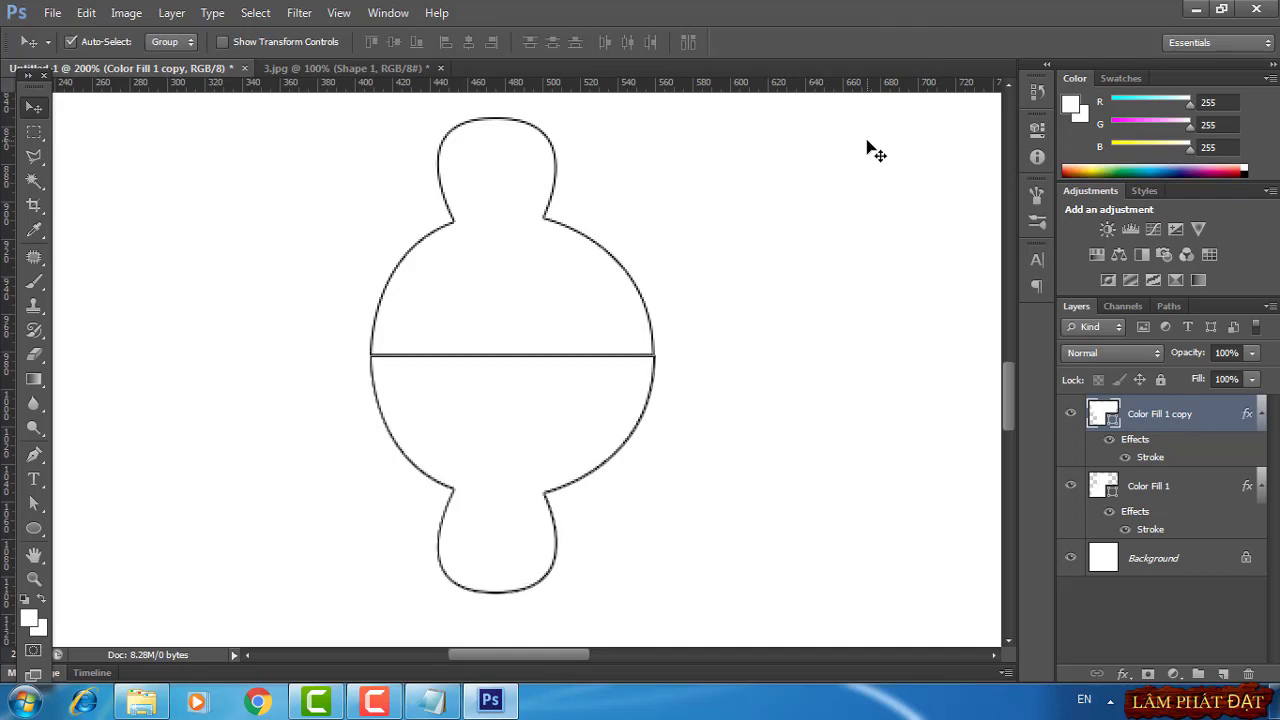
{"action": "key", "text": "Down"}
{"action": "key", "text": "Down"}
{"action": "key", "text": "Up"}
{"action": "key", "text": "Up"}
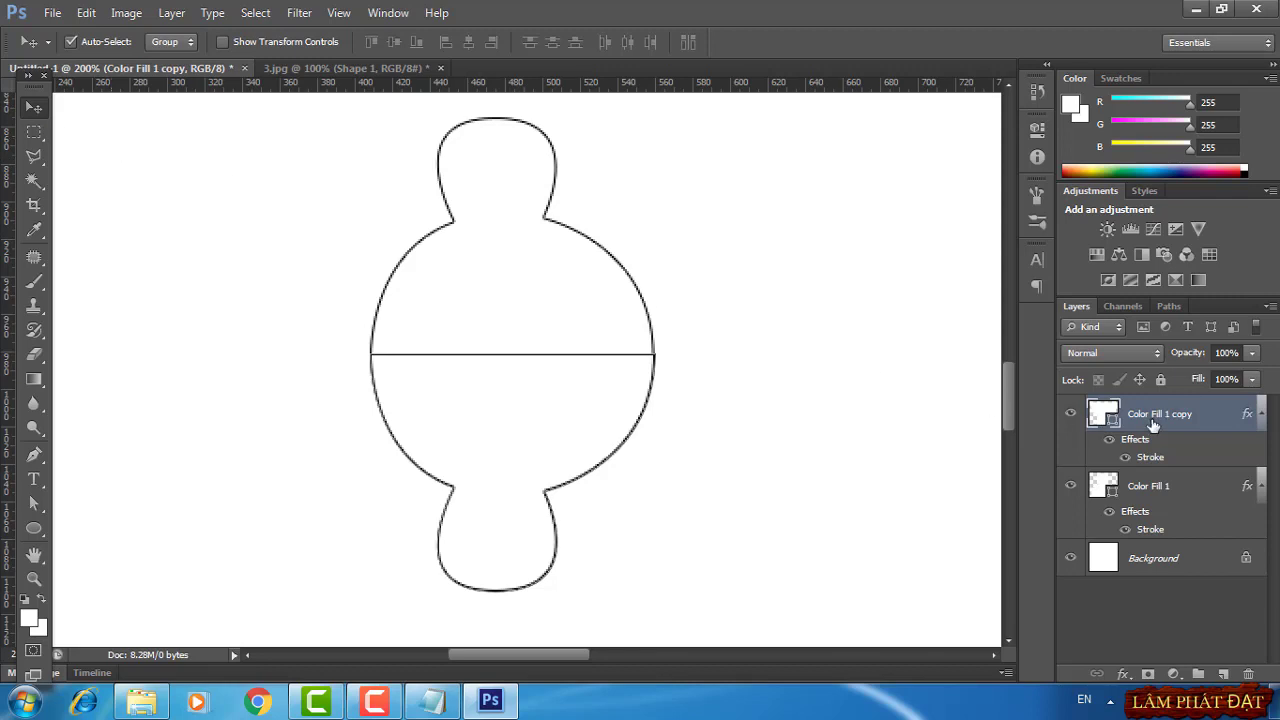
Group the candy shape with its label layers and hide the Background layer
{"action": "left_click", "coordinate": [346, 68]}
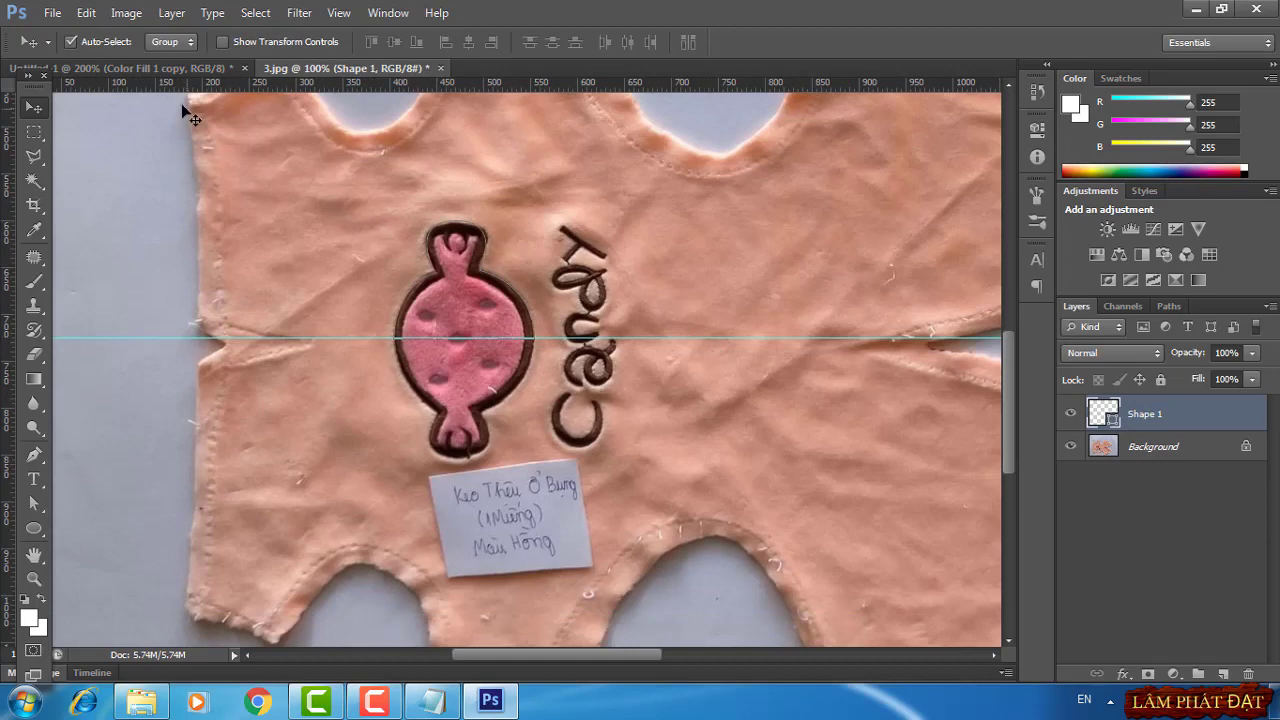
{"action": "left_click", "coordinate": [150, 68]}
{"action": "left_click", "coordinate": [1138, 573], "text": "shift"}
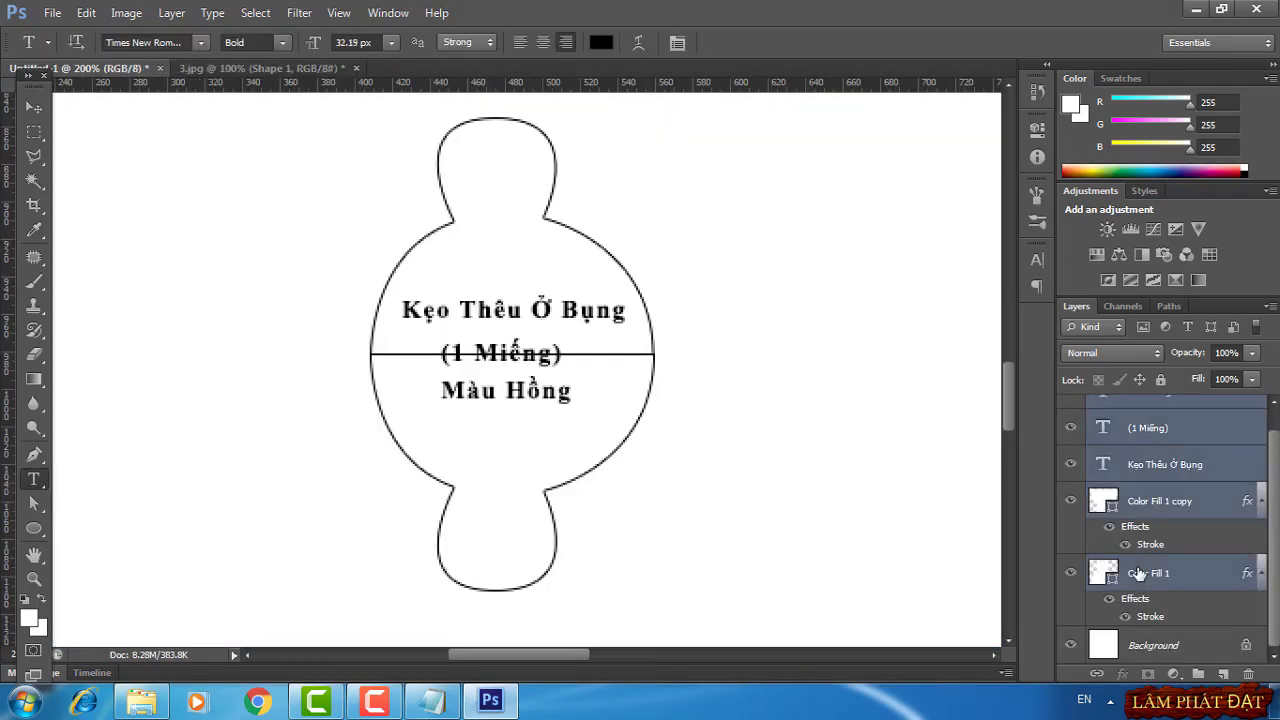
{"action": "key", "text": "ctrl+g"}
{"action": "left_click", "coordinate": [1070, 435]}
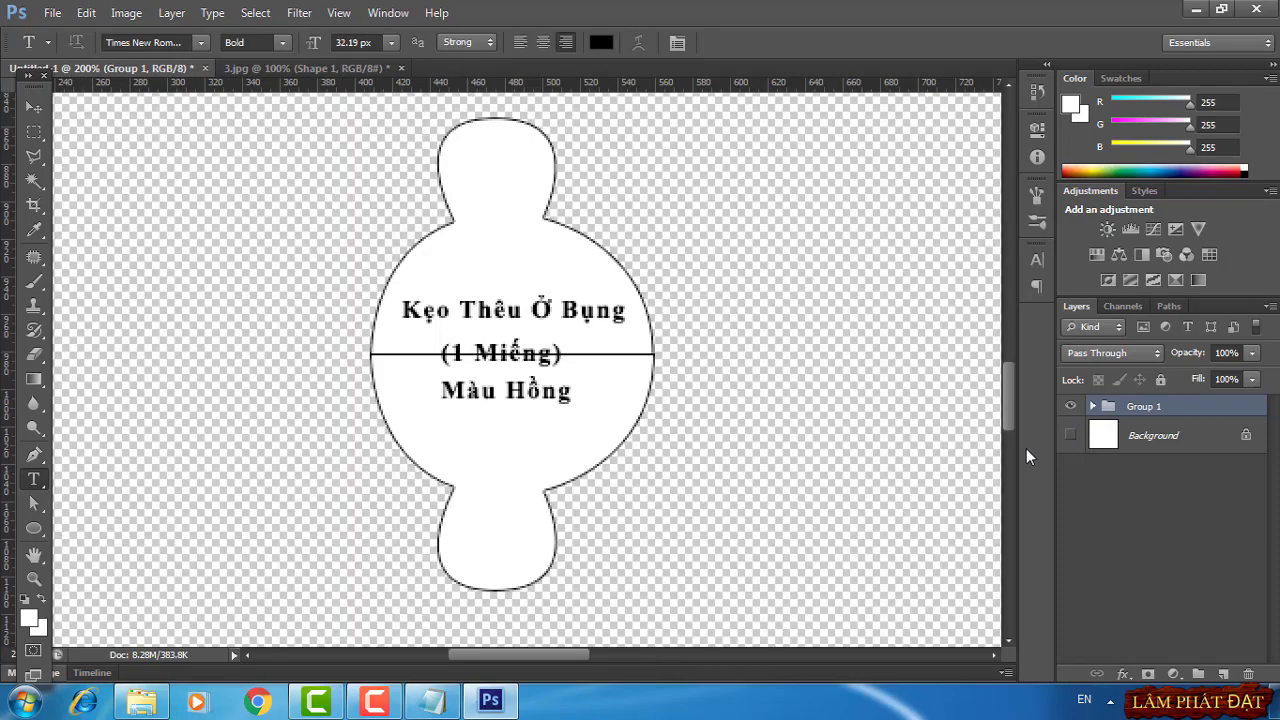
Export the candy piece through Save for Web as 3.png
{"action": "left_click", "coordinate": [52, 12]}
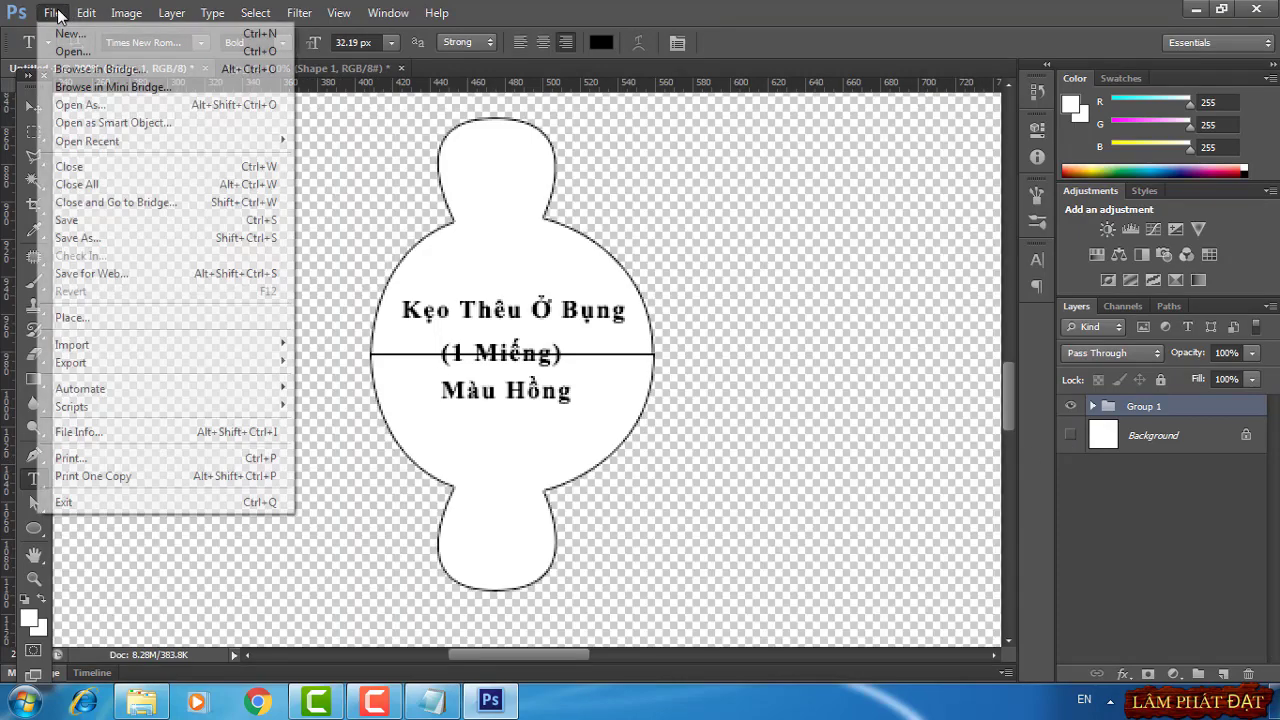
{"action": "left_click", "coordinate": [138, 266]}
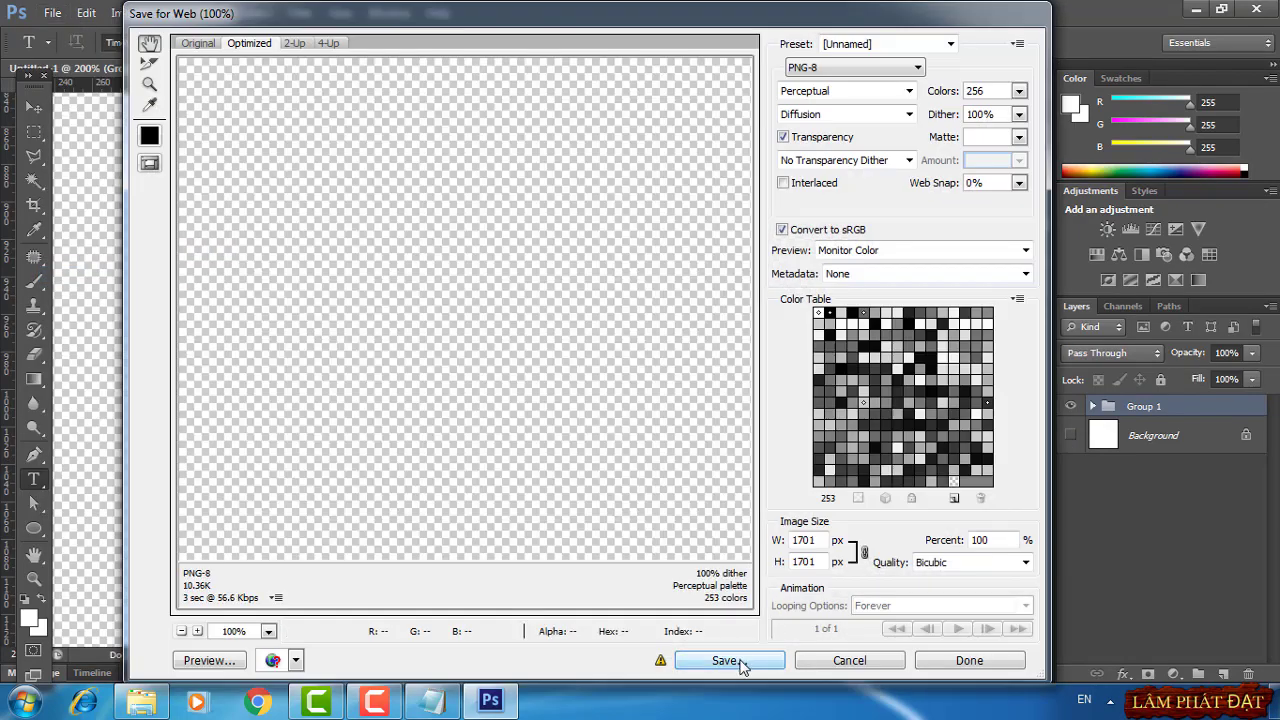
{"action": "left_click", "coordinate": [726, 660]}
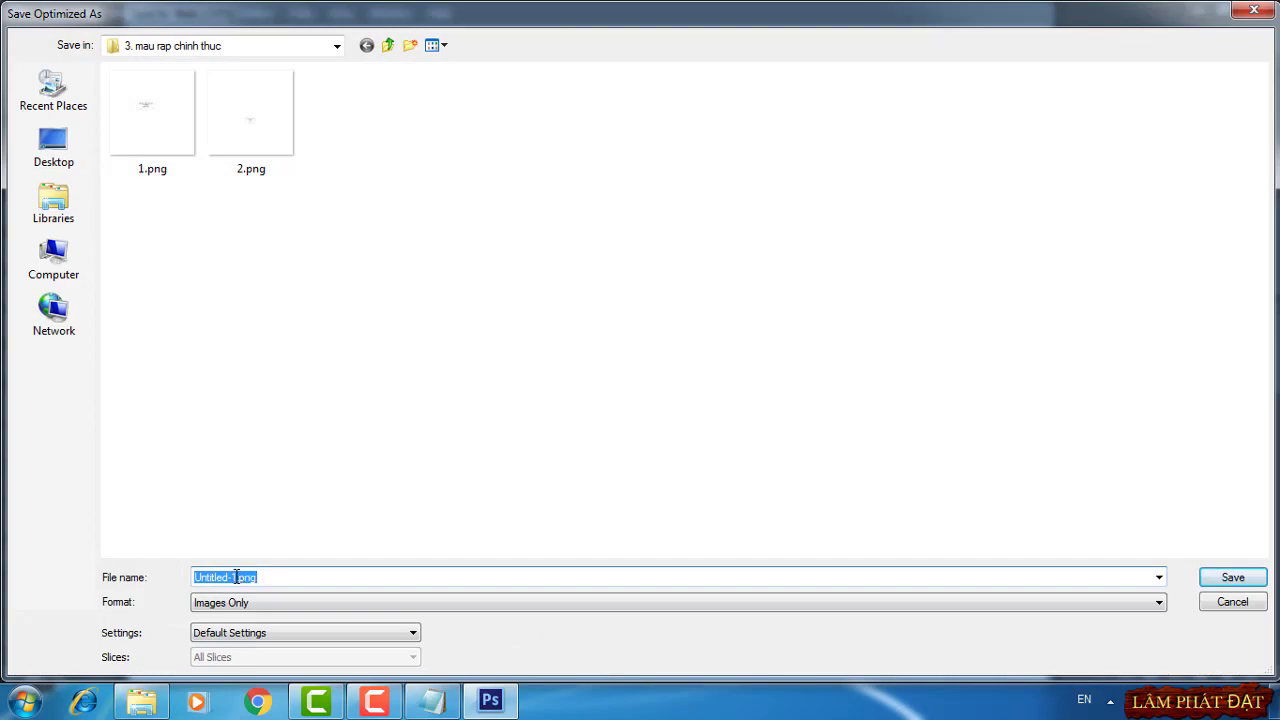
{"action": "left_click_drag", "start_coordinate": [236, 577], "coordinate": [131, 580]}
{"action": "type", "text": "3"}
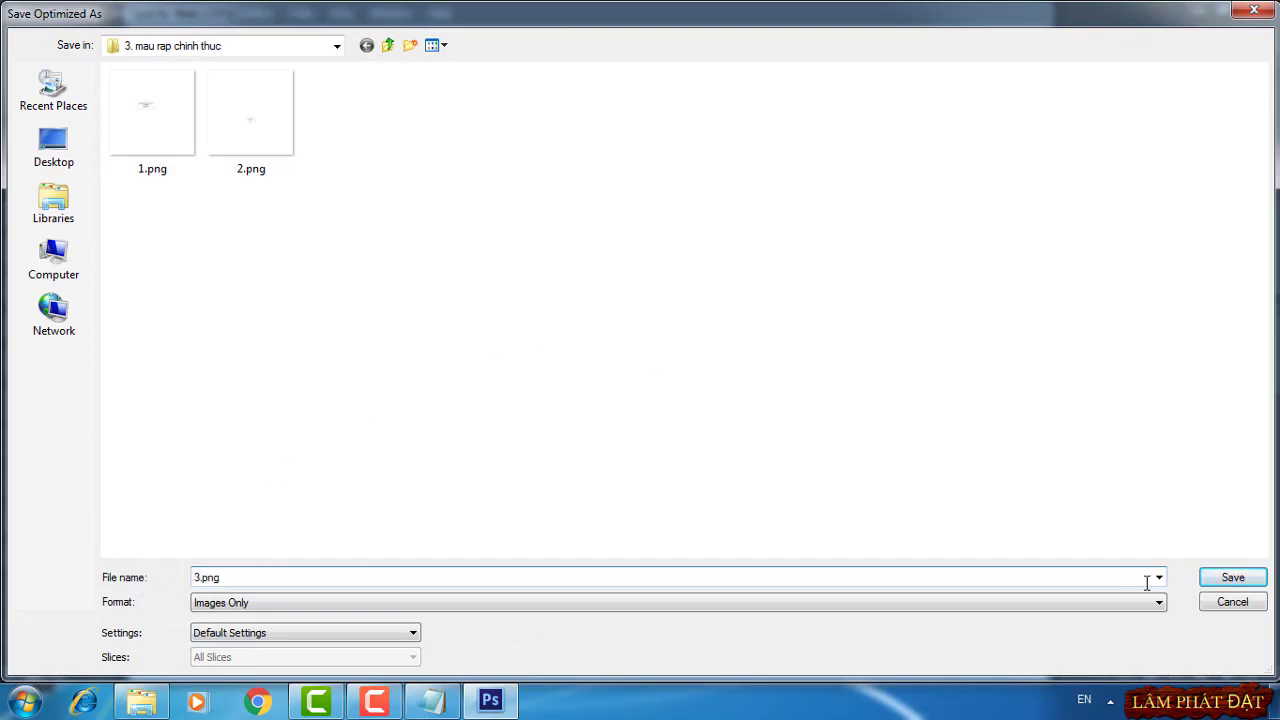
{"action": "left_click", "coordinate": [1233, 578]}
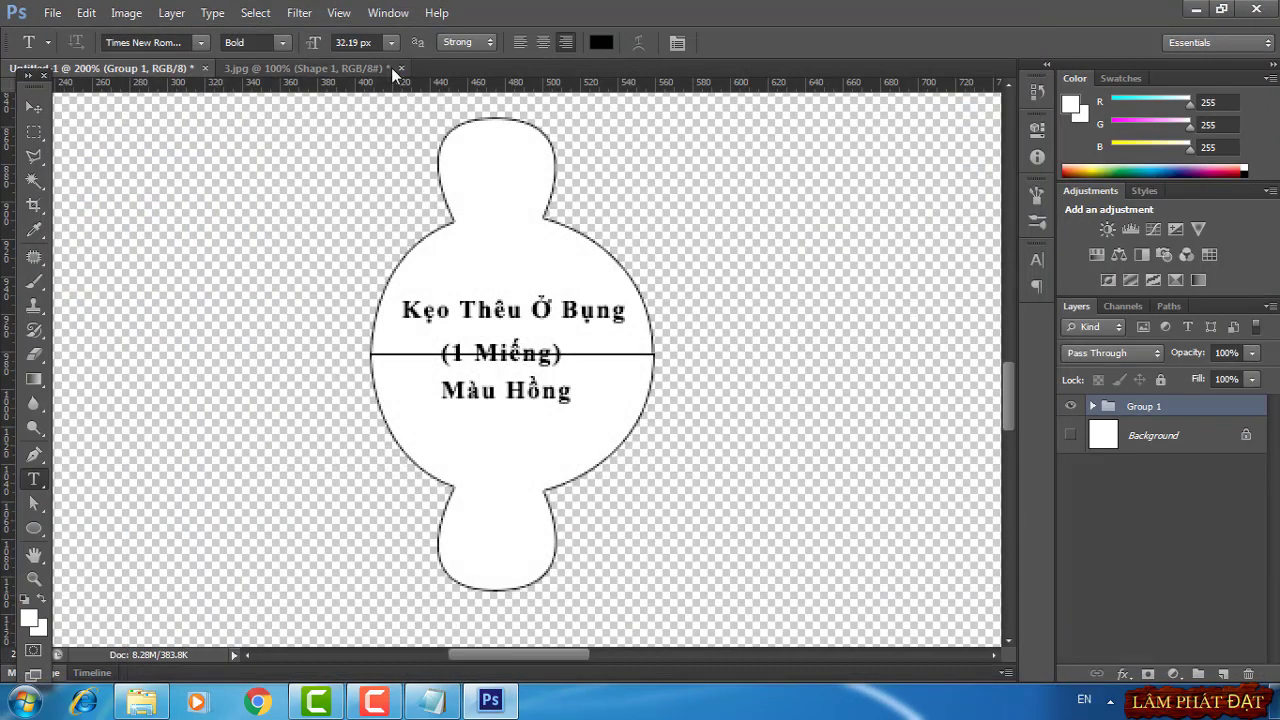
Close 3.jpg without saving and open the 4.jpg fabric photo
{"action": "left_click", "coordinate": [394, 69]}
{"action": "left_click", "coordinate": [401, 68]}
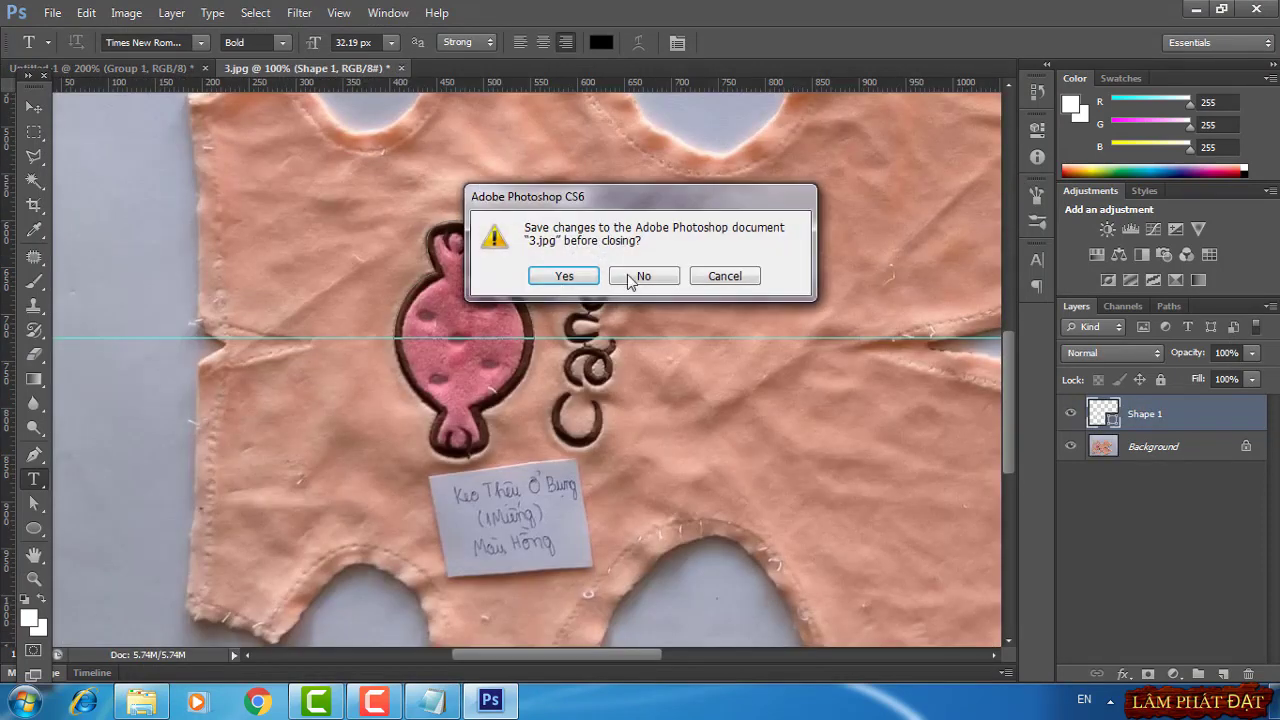
{"action": "left_click", "coordinate": [645, 278]}
{"action": "left_click", "coordinate": [52, 12]}
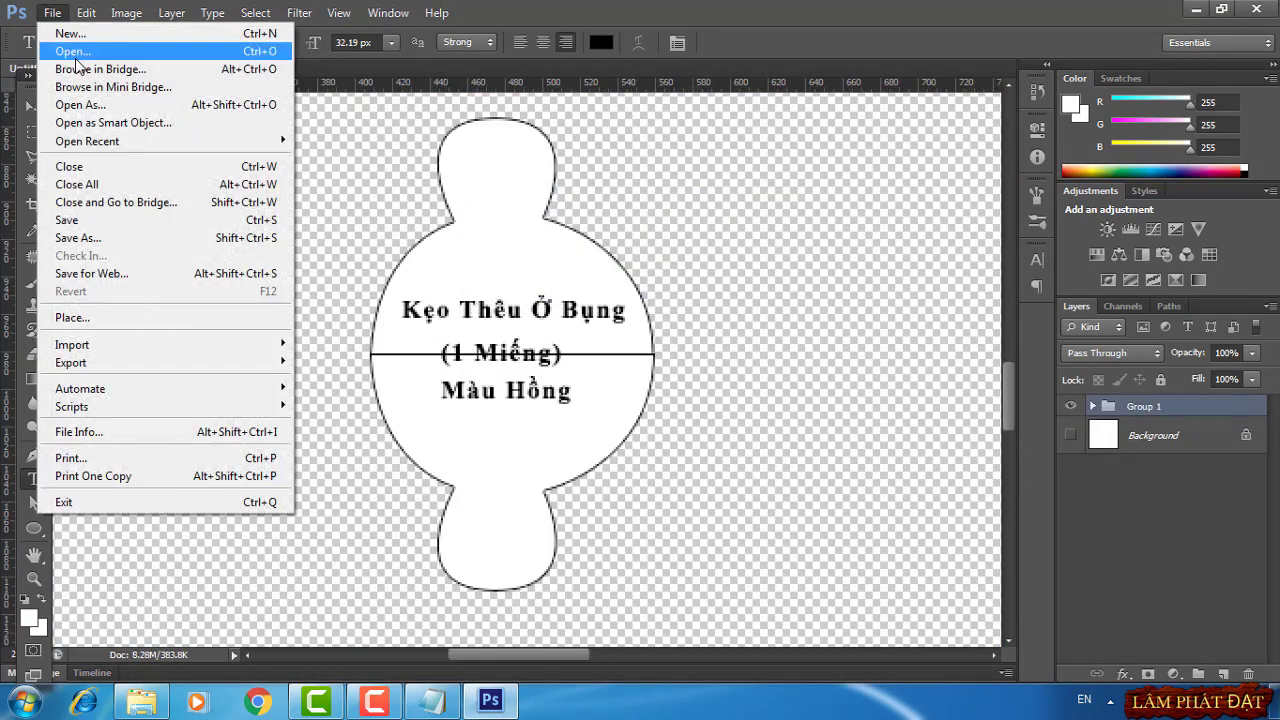
{"action": "left_click", "coordinate": [75, 56]}
{"action": "double_click", "coordinate": [452, 160]}
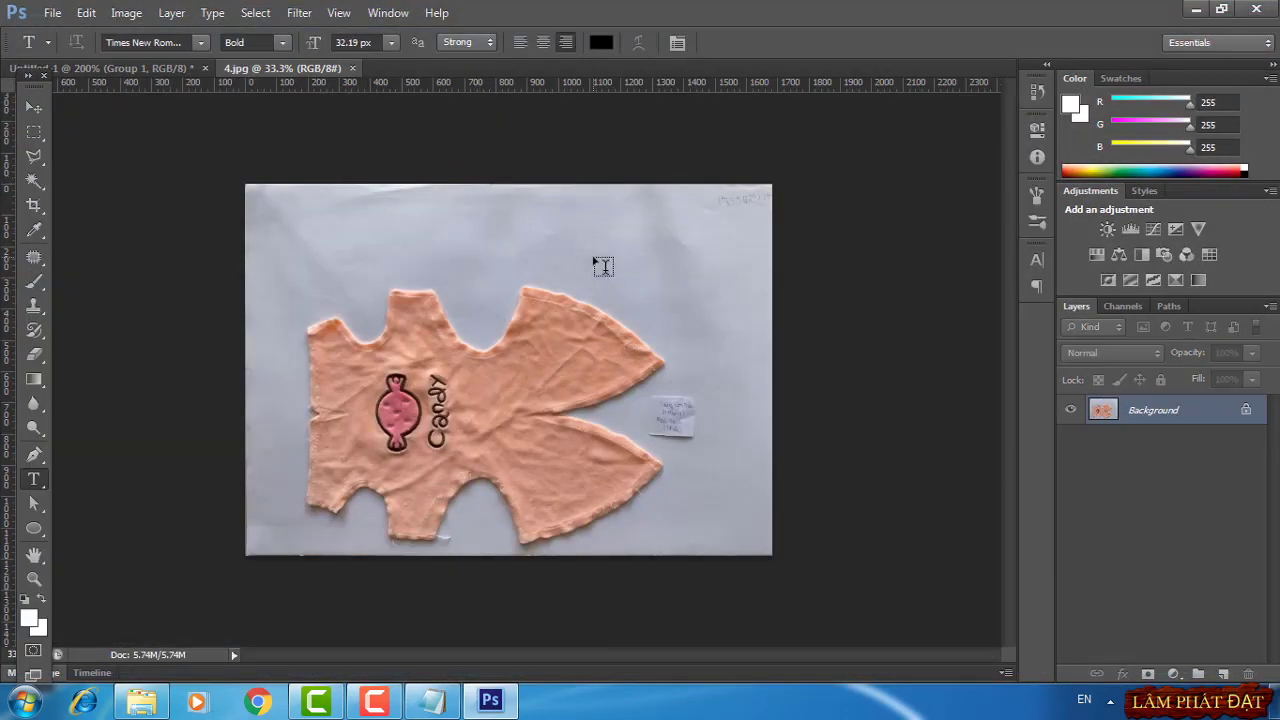
View 4.jpg at 50% and place a horizontal guide along the centre fold
{"action": "key", "text": "ctrl+plus"}
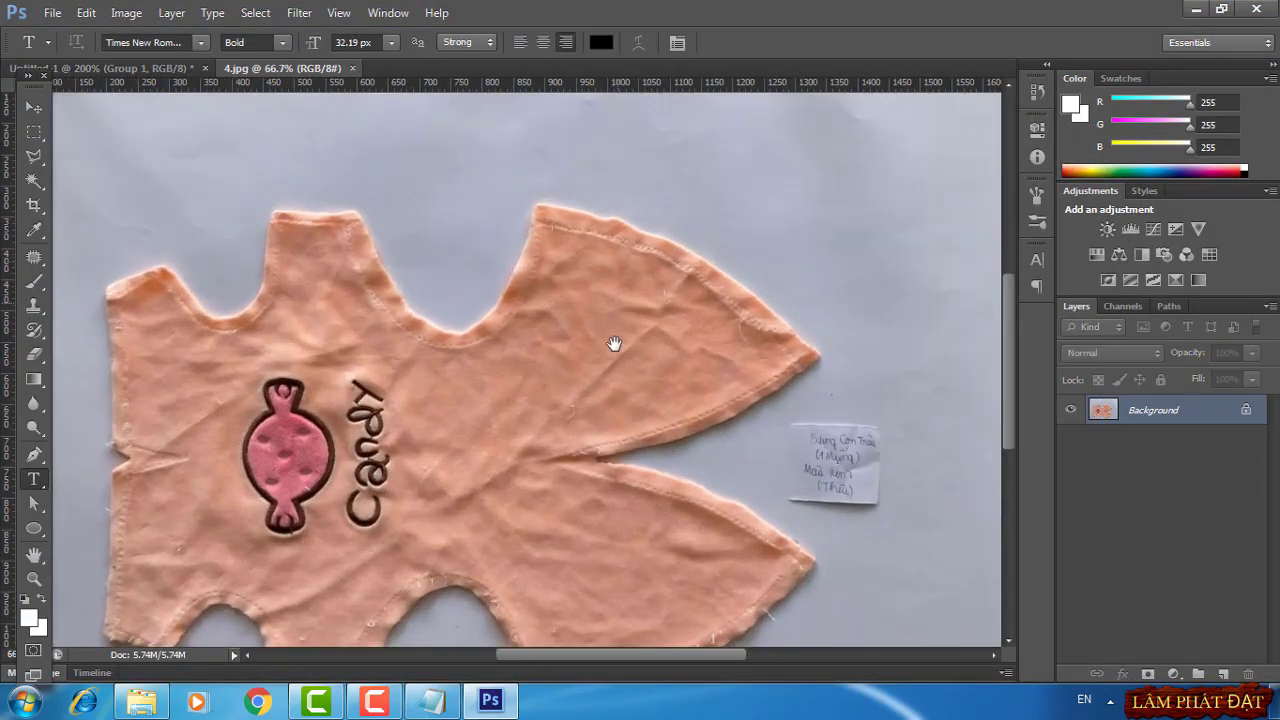
{"action": "scroll", "coordinate": [614, 344], "scroll_direction": "down", "scroll_amount": 2}
{"action": "scroll", "coordinate": [611, 363], "scroll_direction": "left", "scroll_amount": 1}
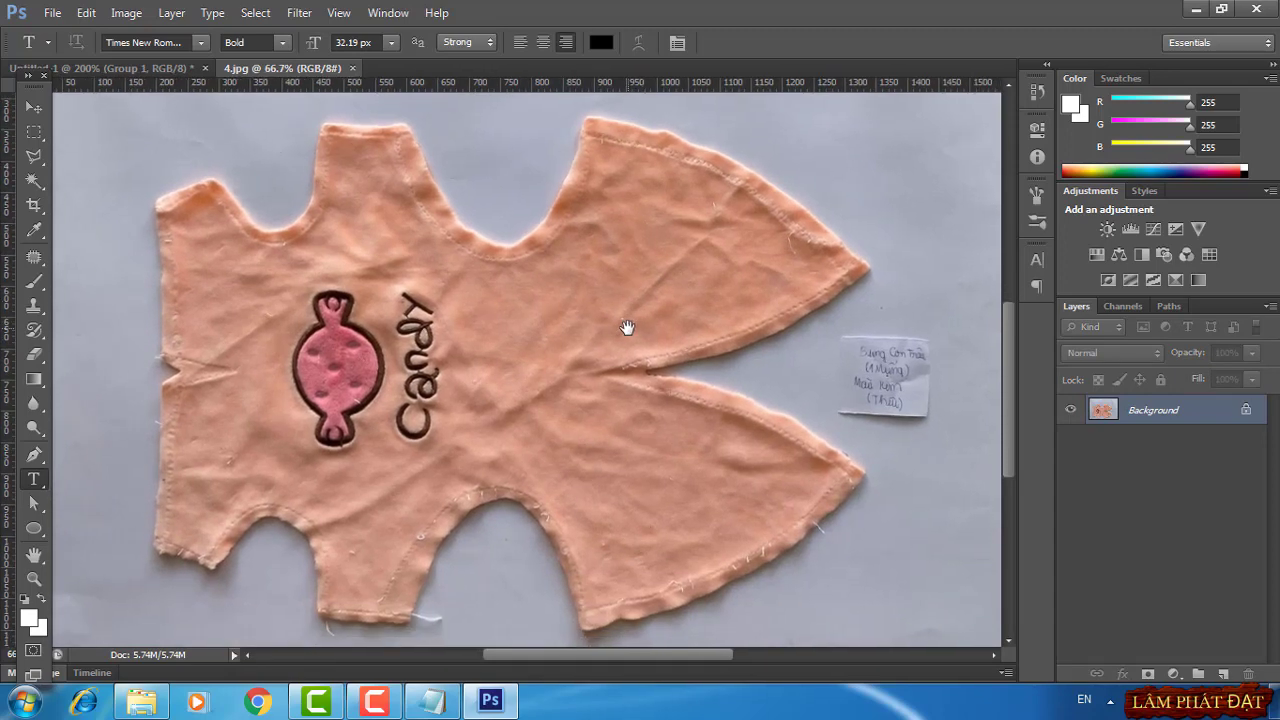
{"action": "key", "text": "ctrl+minus"}
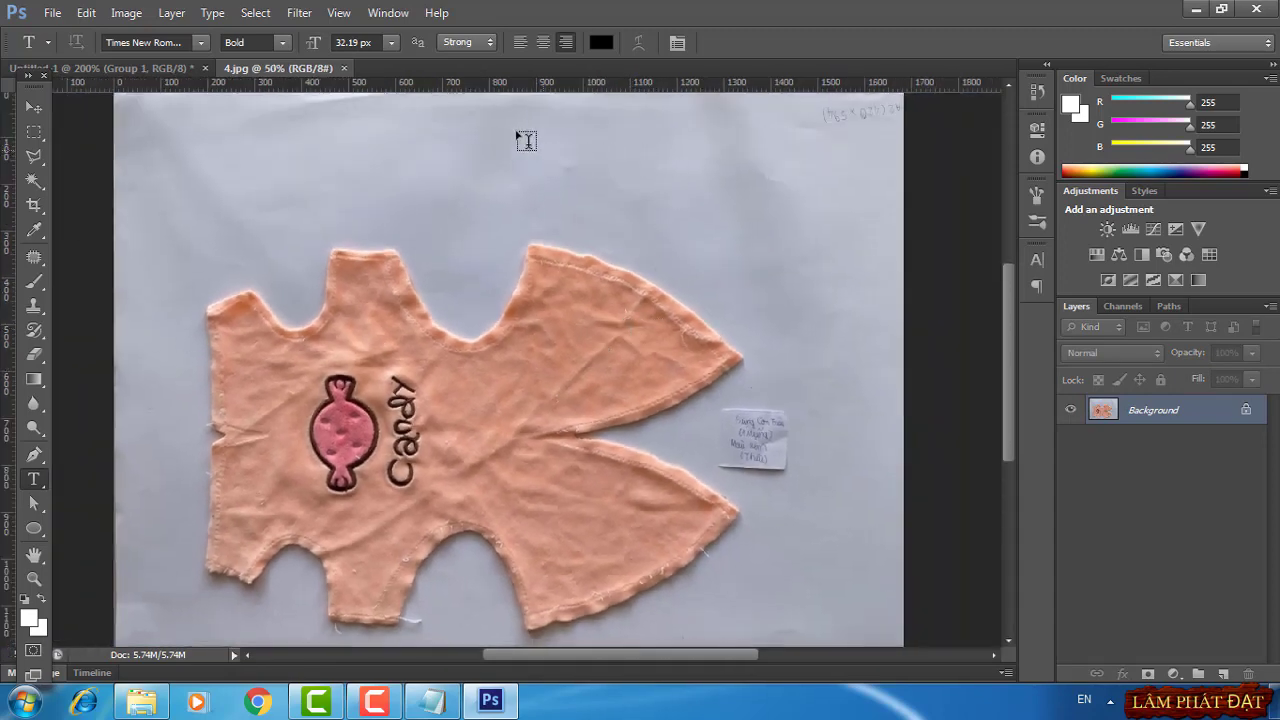
{"action": "left_click_drag", "start_coordinate": [516, 88], "coordinate": [497, 438]}
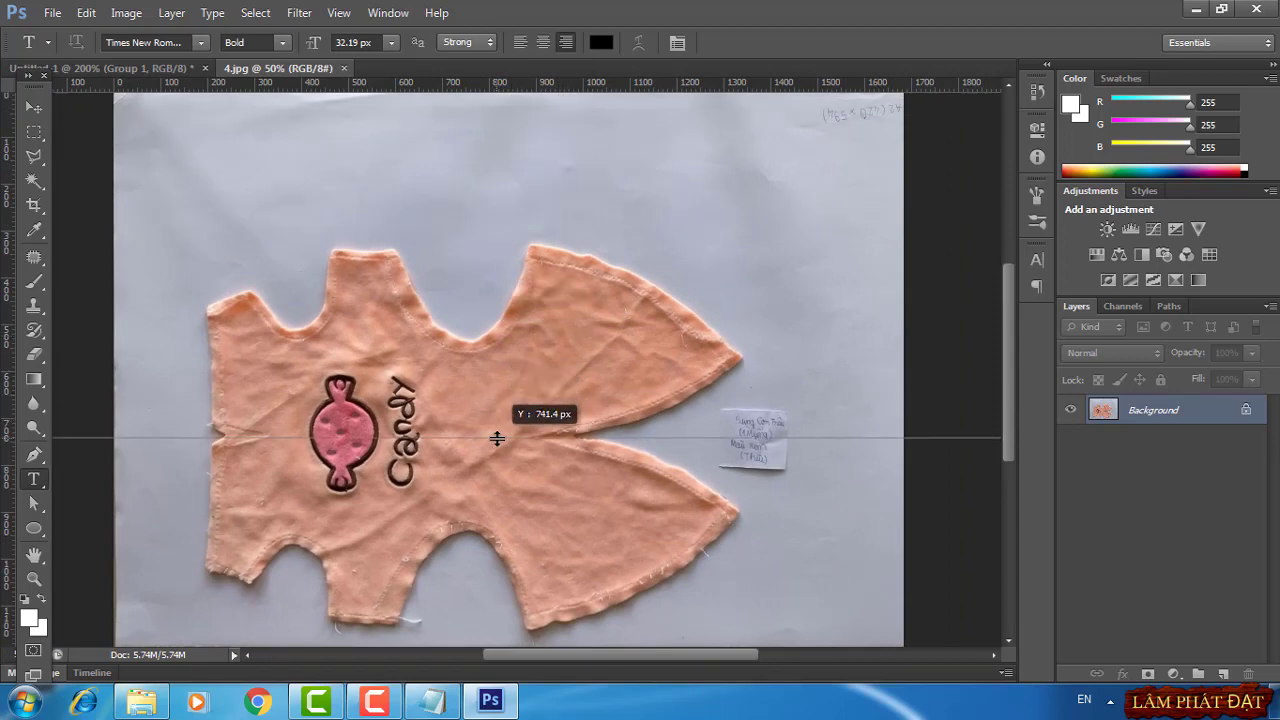
{"action": "left_click_drag", "start_coordinate": [497, 438], "coordinate": [497, 435]}
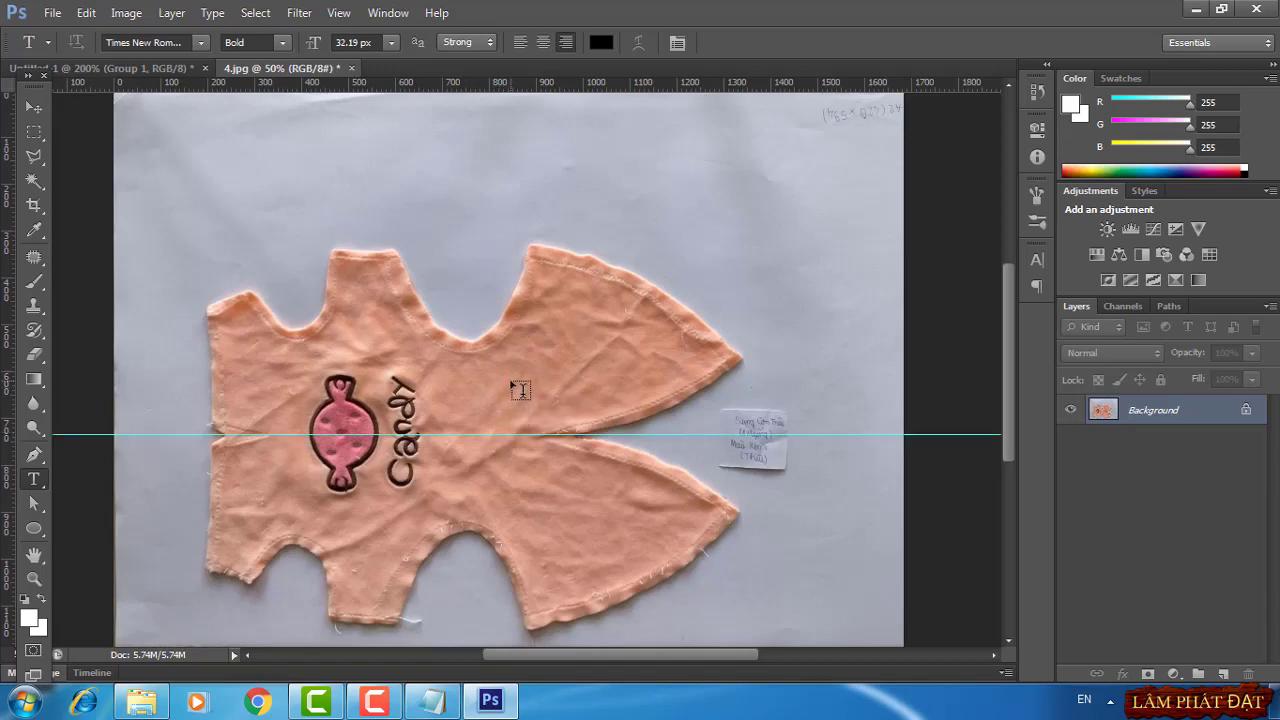
{"action": "left_click", "coordinate": [33, 455]}
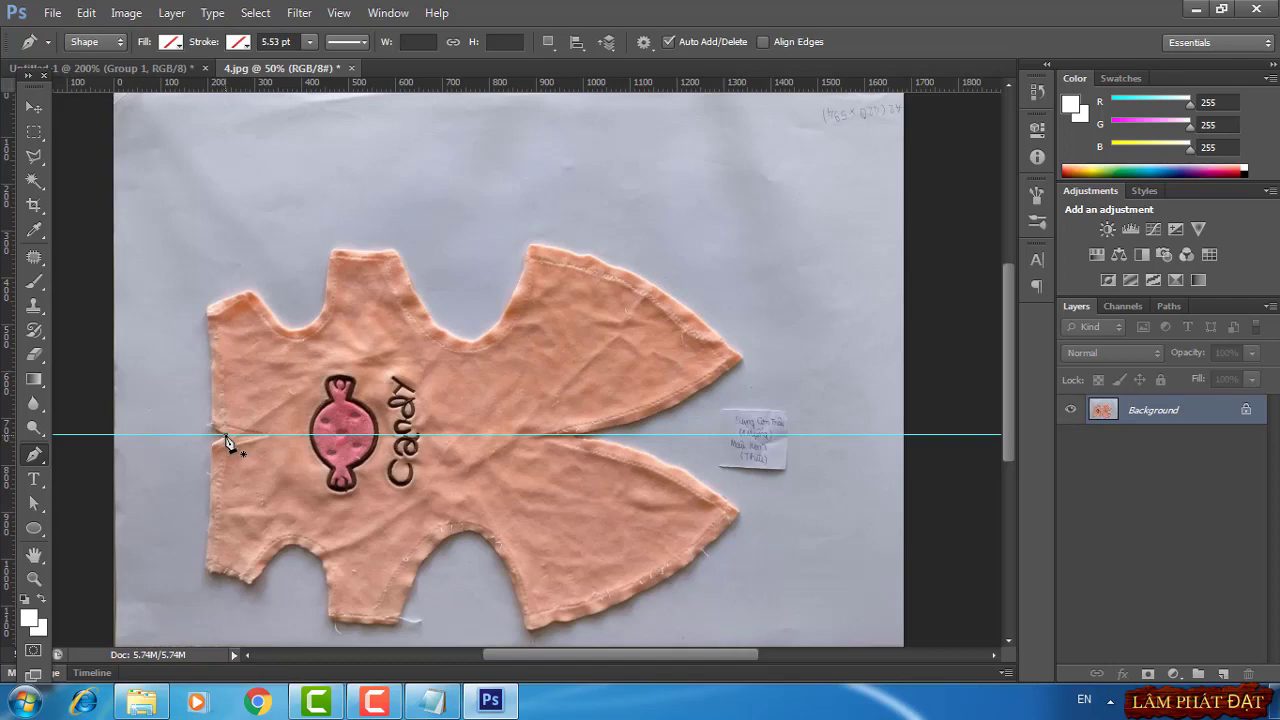
Start the outline on the centre guide and trace the left edge and first dip
{"action": "left_click", "coordinate": [226, 437]}
{"action": "left_click", "coordinate": [215, 436]}
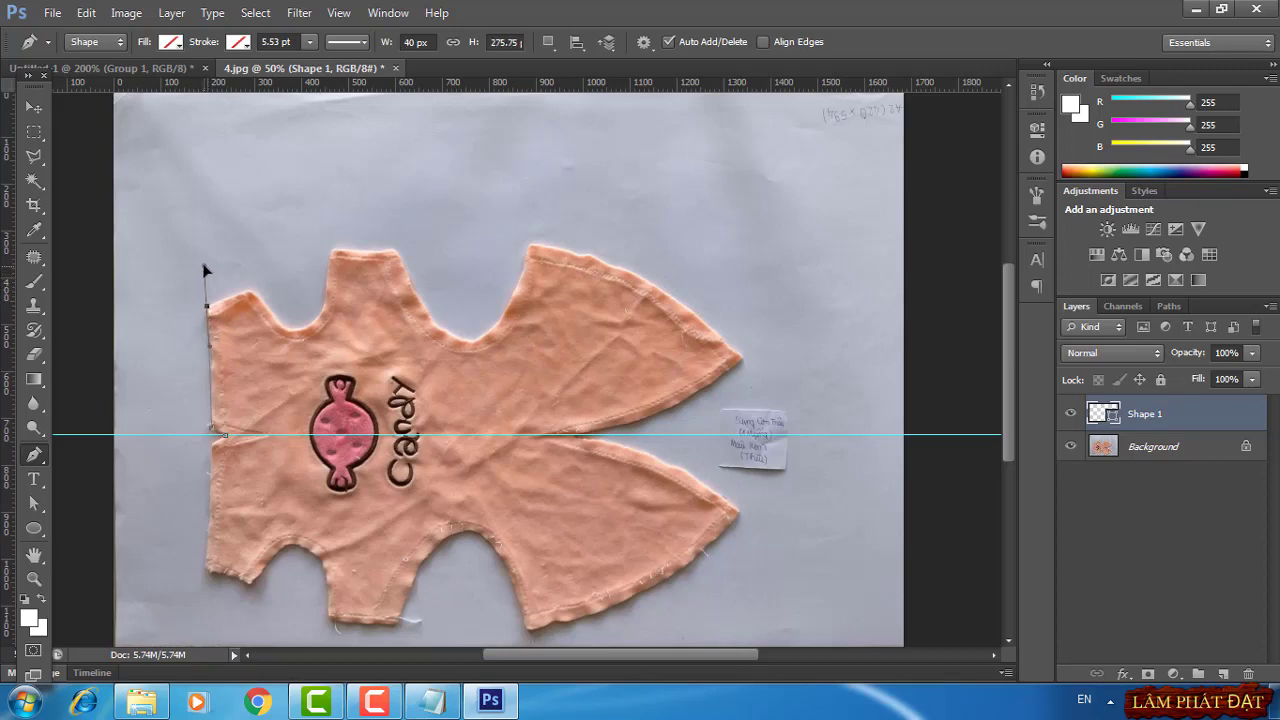
{"action": "left_click_drag", "start_coordinate": [205, 271], "coordinate": [196, 245]}
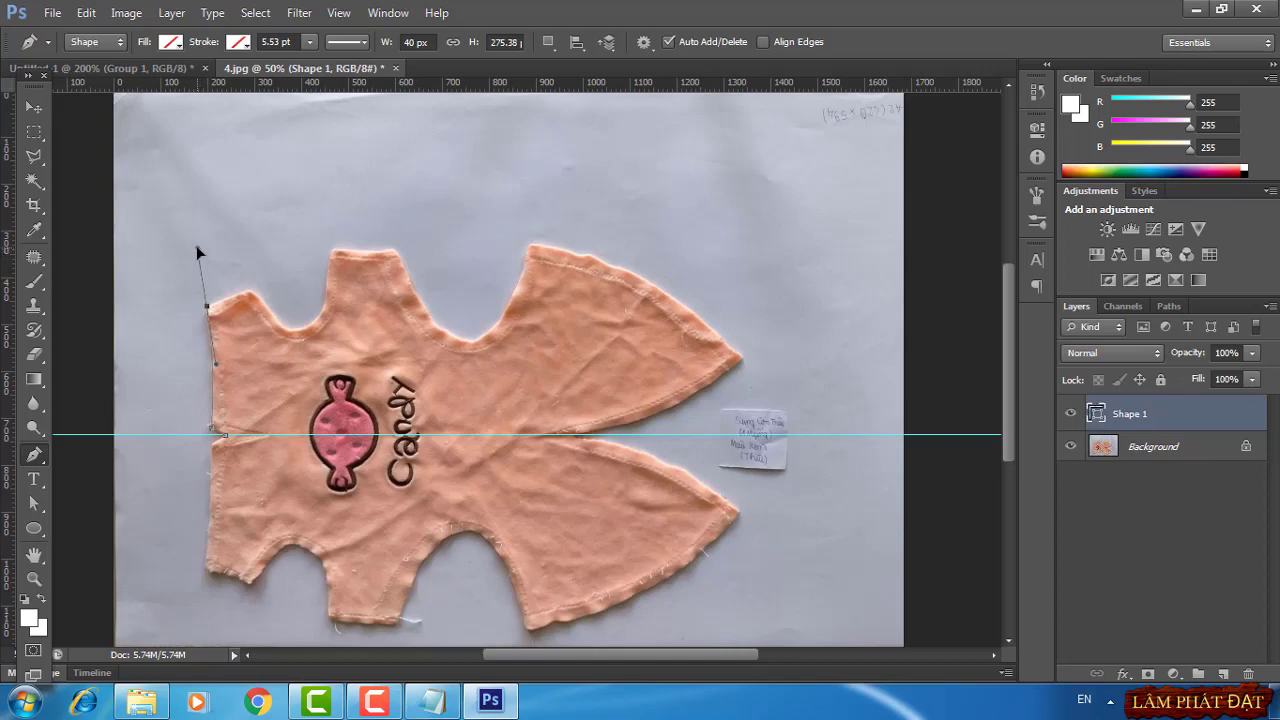
{"action": "left_click", "coordinate": [208, 306]}
{"action": "left_click", "coordinate": [252, 290]}
{"action": "left_click_drag", "start_coordinate": [327, 322], "coordinate": [333, 320]}
{"action": "key", "text": "ctrl+z"}
{"action": "left_click_drag", "start_coordinate": [303, 327], "coordinate": [329, 324]}
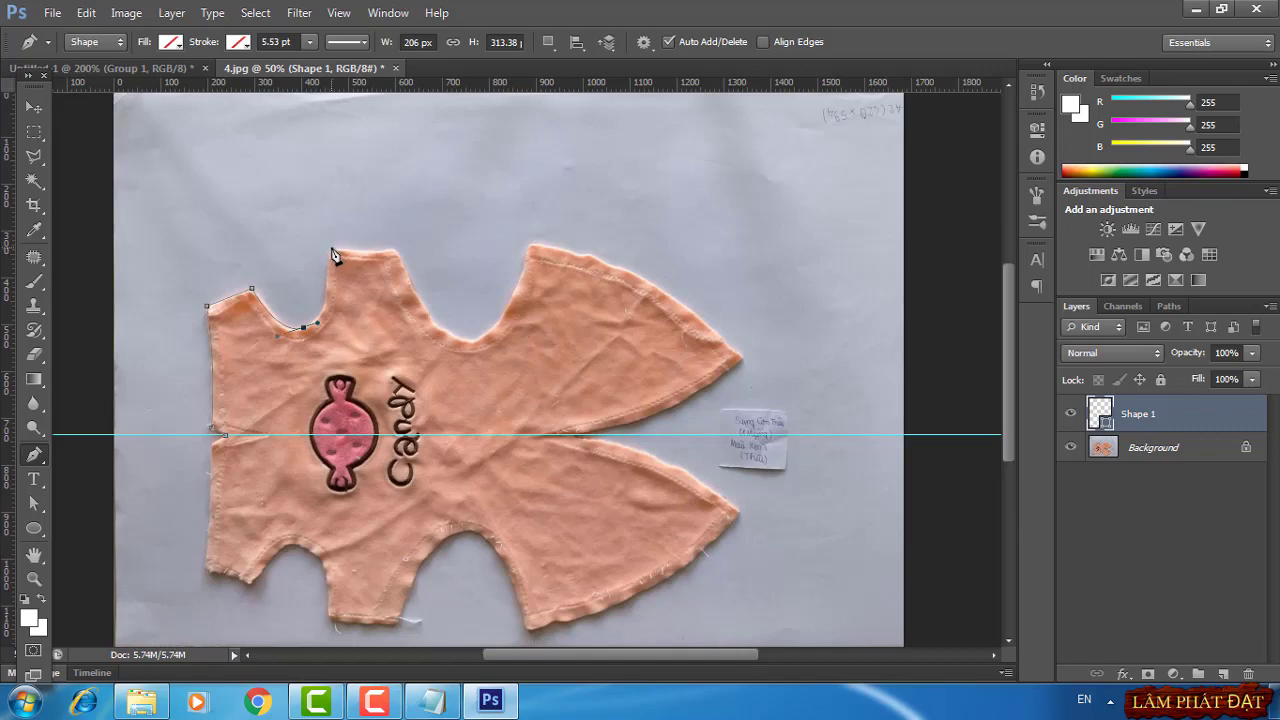
Trace up to the neckline top, along the top edge, and around the second dip
{"action": "left_click_drag", "start_coordinate": [331, 250], "coordinate": [332, 210]}
{"action": "left_click_drag", "start_coordinate": [331, 191], "coordinate": [334, 194]}
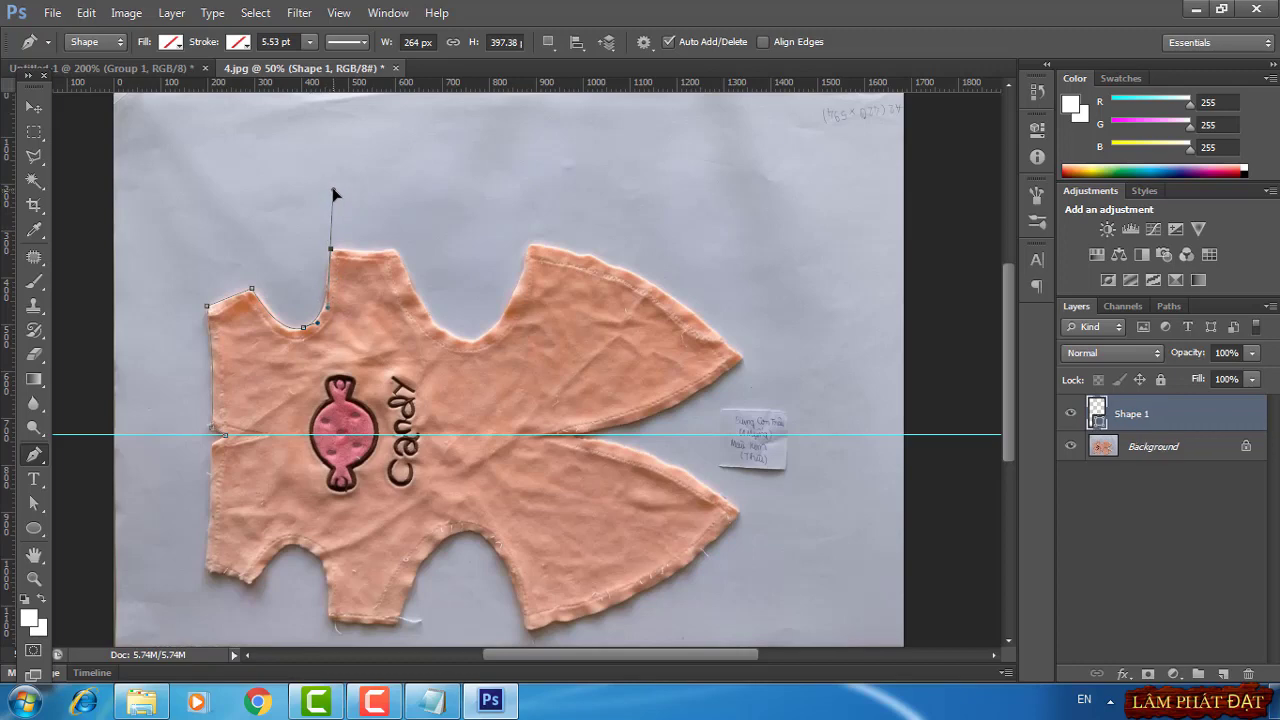
{"action": "left_click", "coordinate": [331, 249], "text": "alt"}
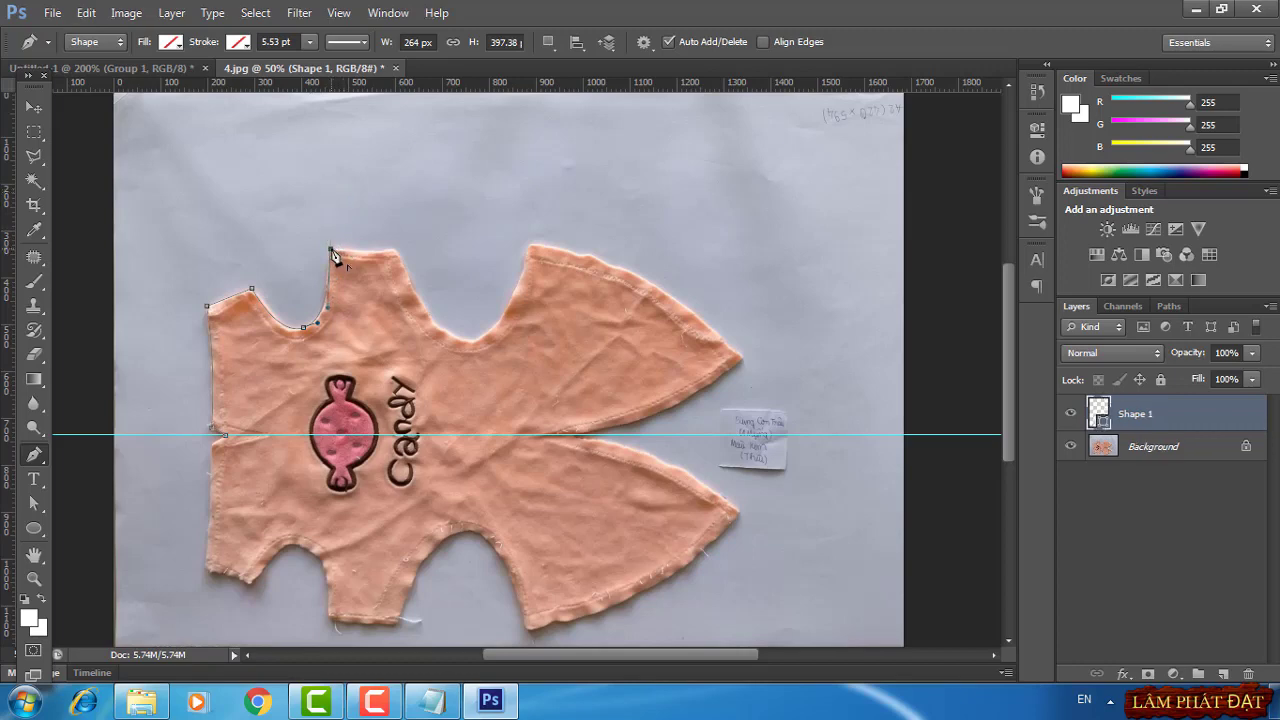
{"action": "left_click", "coordinate": [397, 250]}
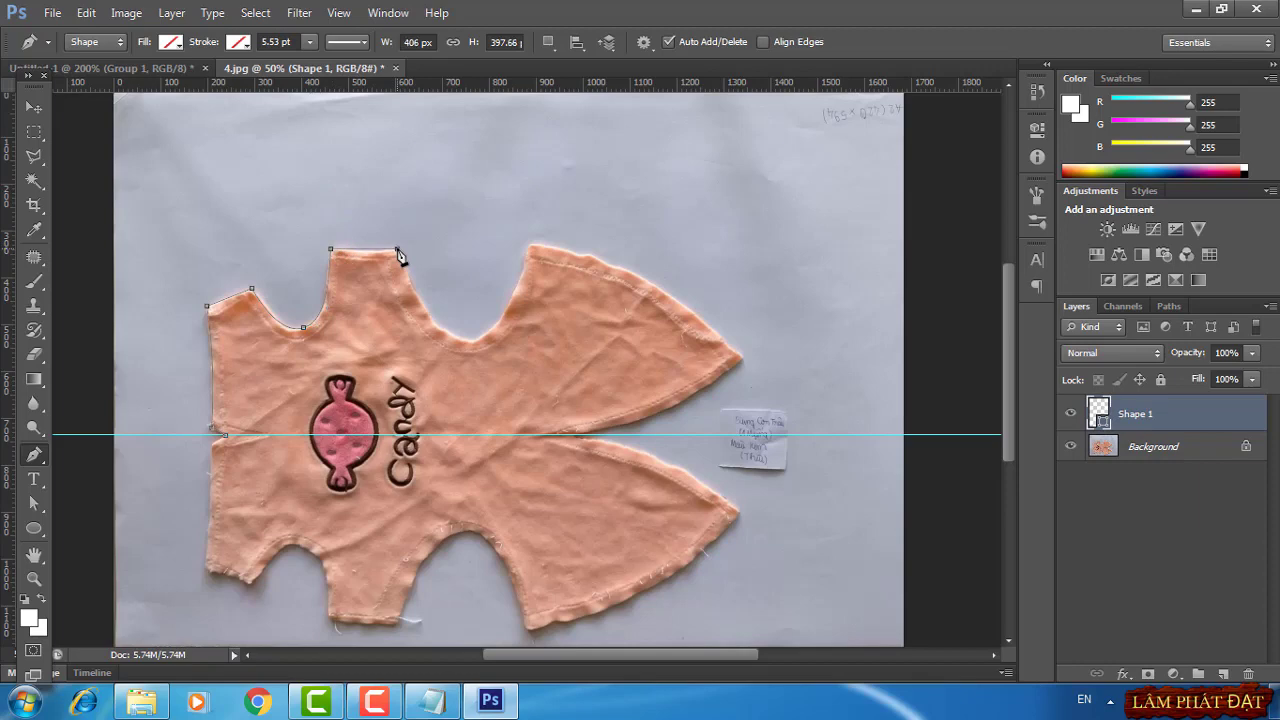
{"action": "left_click", "coordinate": [471, 340]}
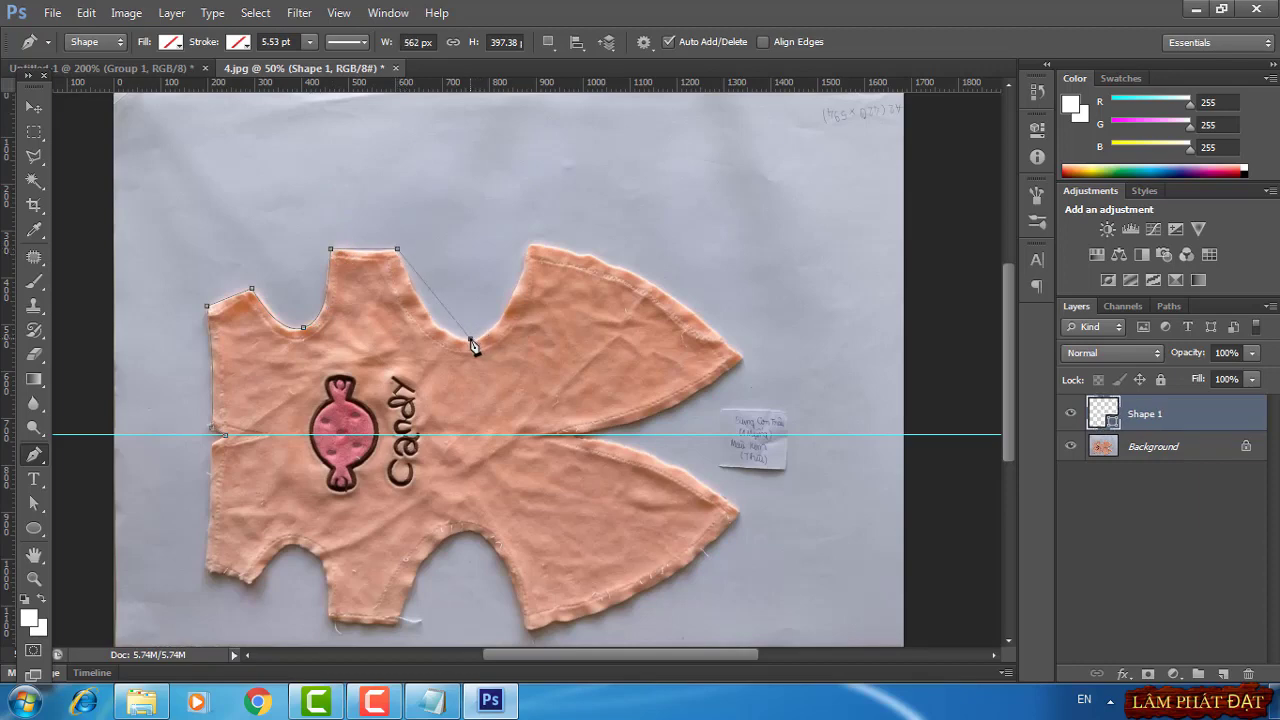
{"action": "left_click_drag", "start_coordinate": [472, 341], "coordinate": [510, 343]}
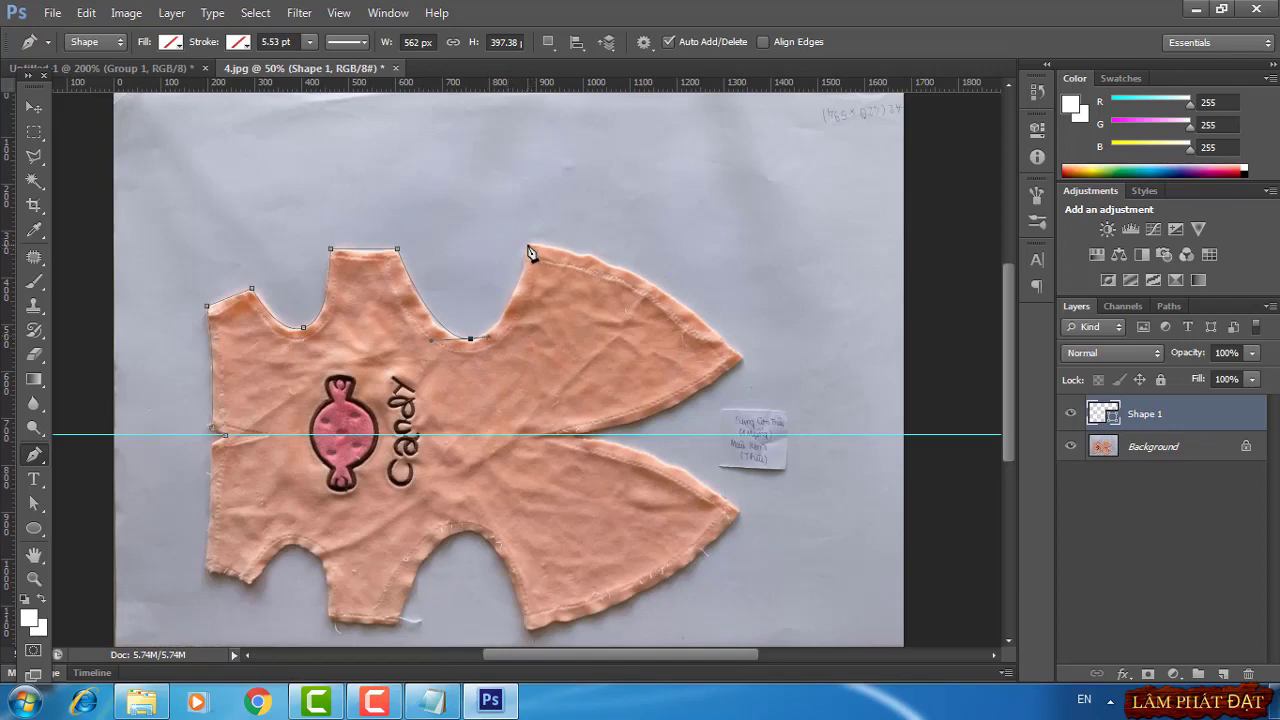
Trace the sleeve's top corner and upper edge out to a sharp sleeve tip
{"action": "left_click_drag", "start_coordinate": [528, 244], "coordinate": [531, 206]}
{"action": "left_click_drag", "start_coordinate": [531, 206], "coordinate": [548, 170]}
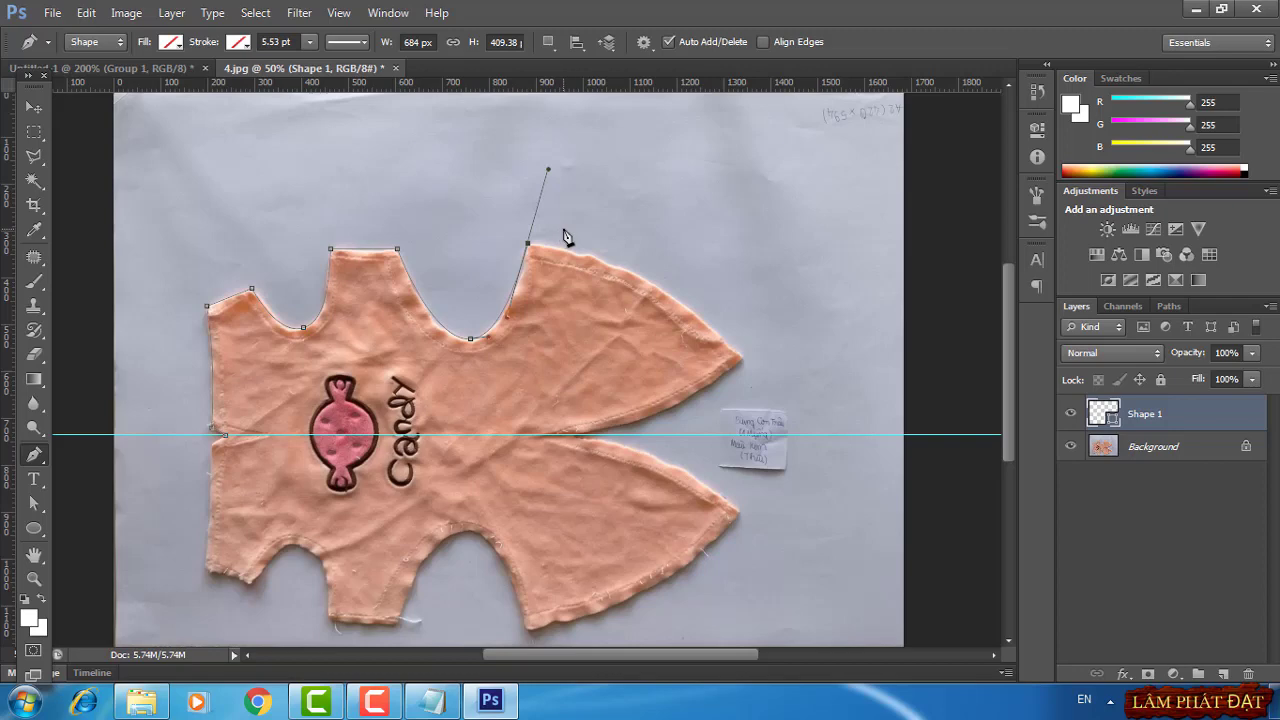
{"action": "left_click", "coordinate": [527, 243], "text": "alt"}
{"action": "left_click", "coordinate": [741, 357]}
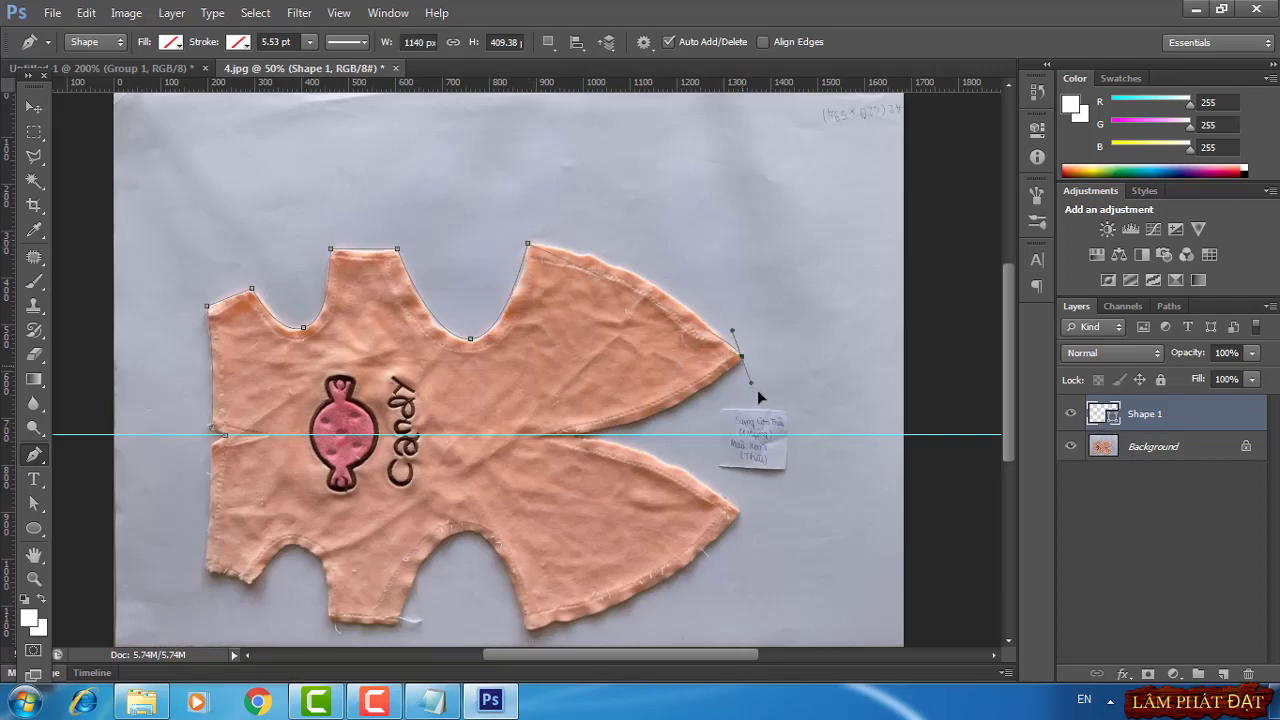
{"action": "mouse_move", "coordinate": [759, 397]}
{"action": "left_mouse_down"}
{"action": "mouse_move", "coordinate": [849, 459]}
{"action": "mouse_move", "coordinate": [853, 477]}
{"action": "left_mouse_up"}
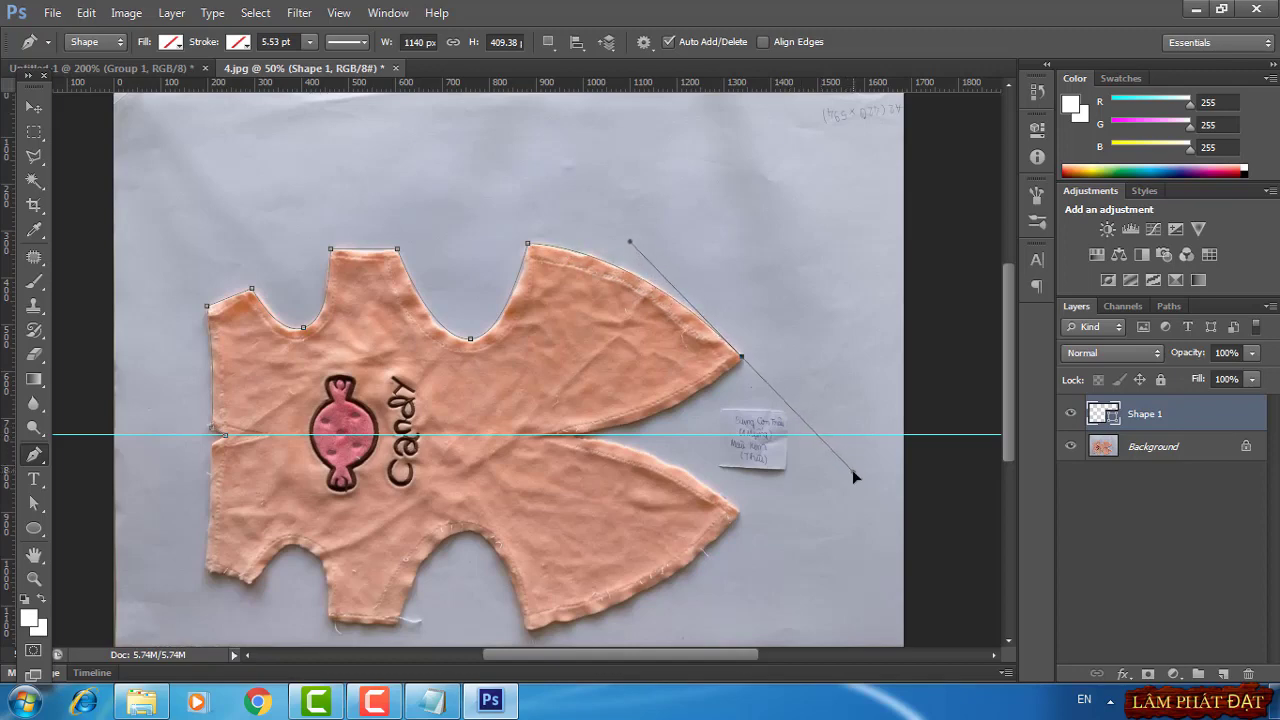
{"action": "left_click", "coordinate": [742, 357], "text": "alt"}
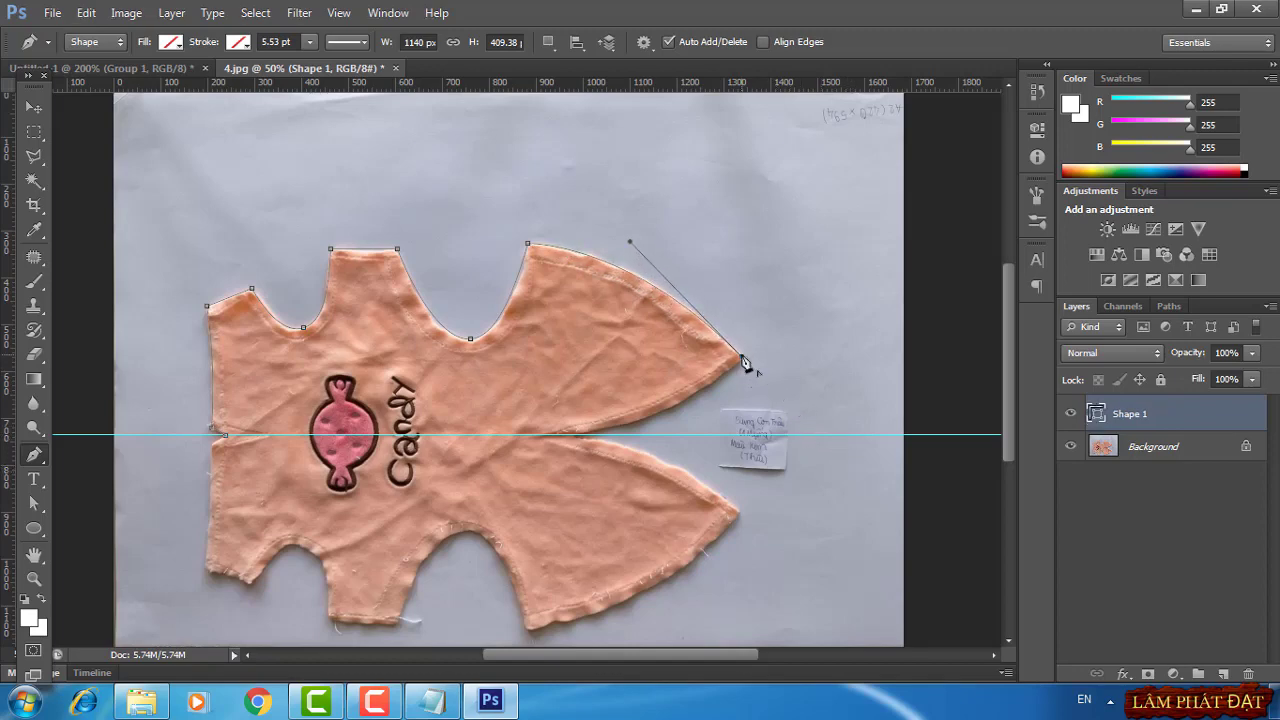
Curve the lower sleeve edge into the centre guide and close the outline
{"action": "left_click", "coordinate": [577, 437]}
{"action": "left_click_drag", "start_coordinate": [577, 443], "coordinate": [480, 447]}
{"action": "left_click", "coordinate": [578, 437], "text": "alt"}
{"action": "left_click", "coordinate": [227, 440]}
In Untitled-1, delete Group 1 with its contents and frame the traced upper-body outline
{"action": "left_click", "coordinate": [105, 68]}
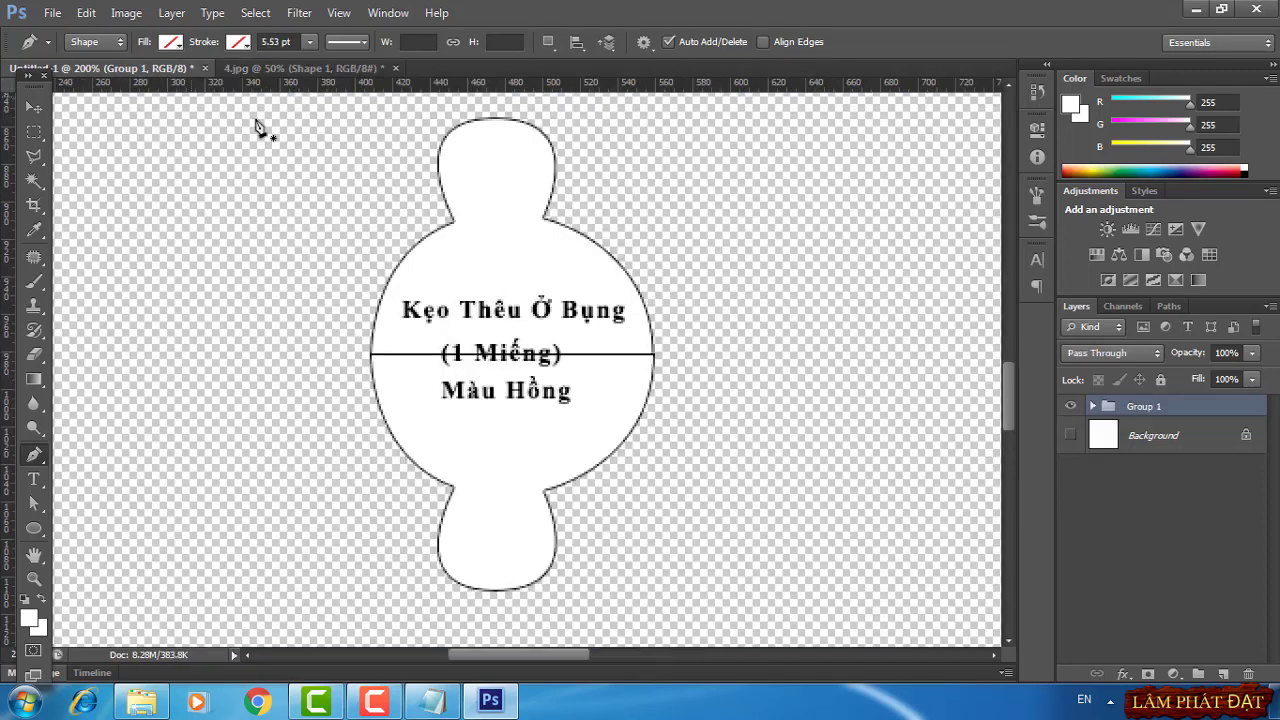
{"action": "right_click", "coordinate": [1145, 410]}
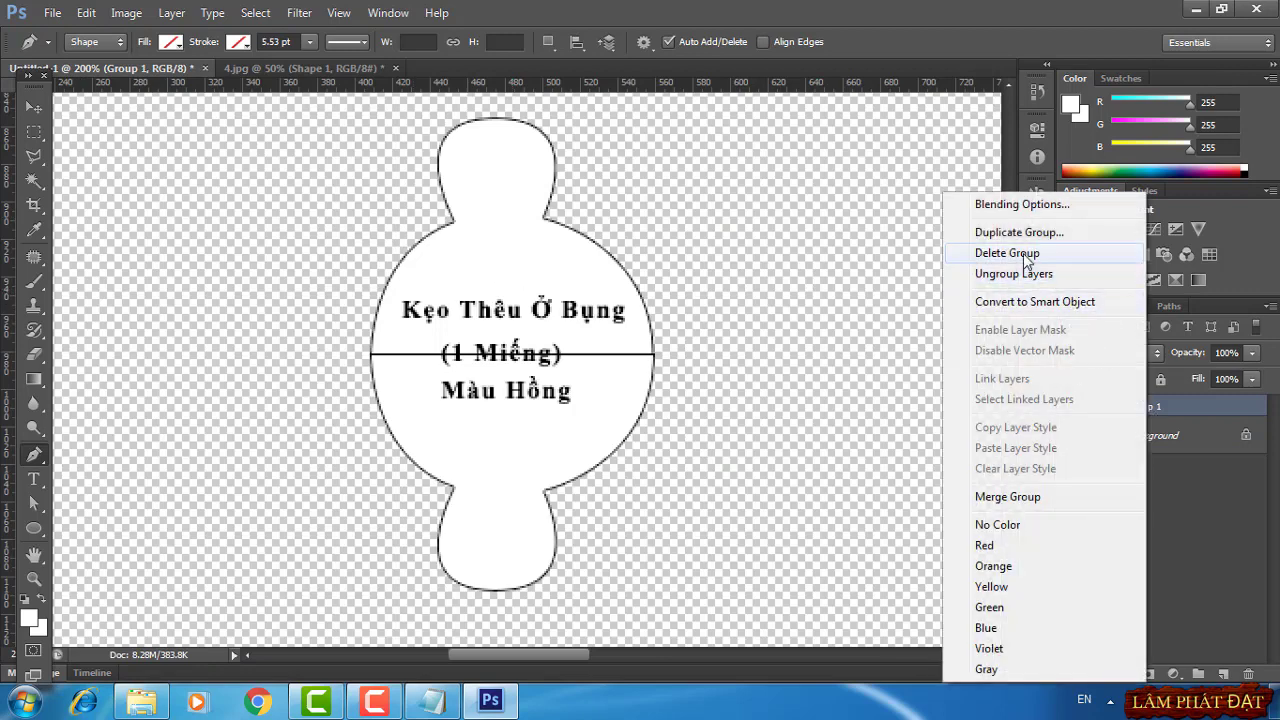
{"action": "left_click", "coordinate": [1007, 253]}
{"action": "left_click", "coordinate": [588, 272]}
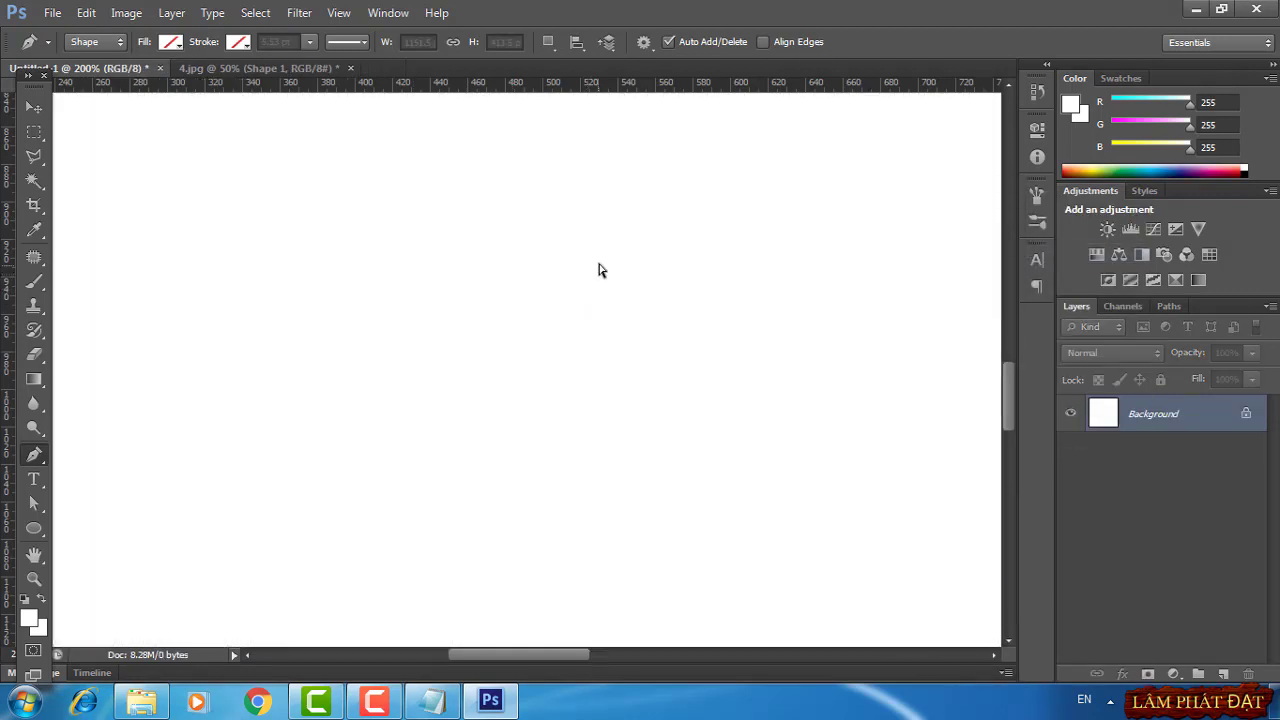
{"action": "key", "text": "ctrl+minus"}
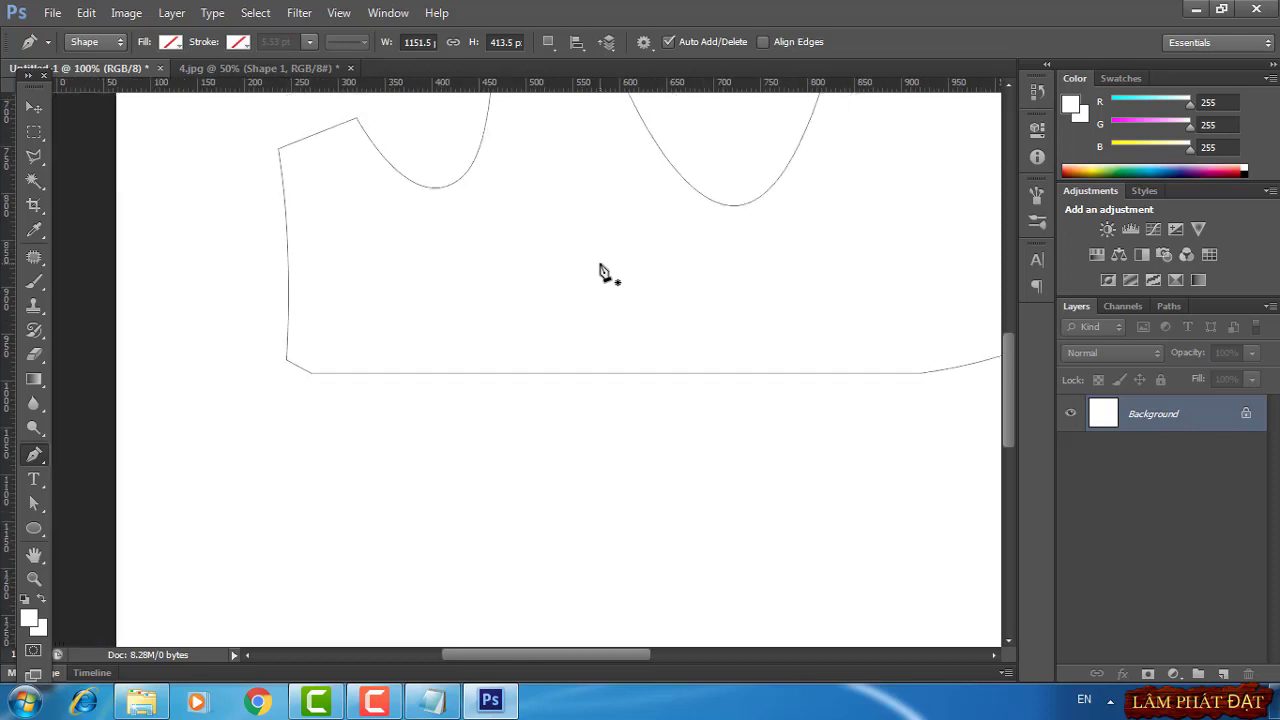
{"action": "key", "text": "ctrl+minus"}
{"action": "left_click_drag", "start_coordinate": [766, 471], "coordinate": [598, 497]}
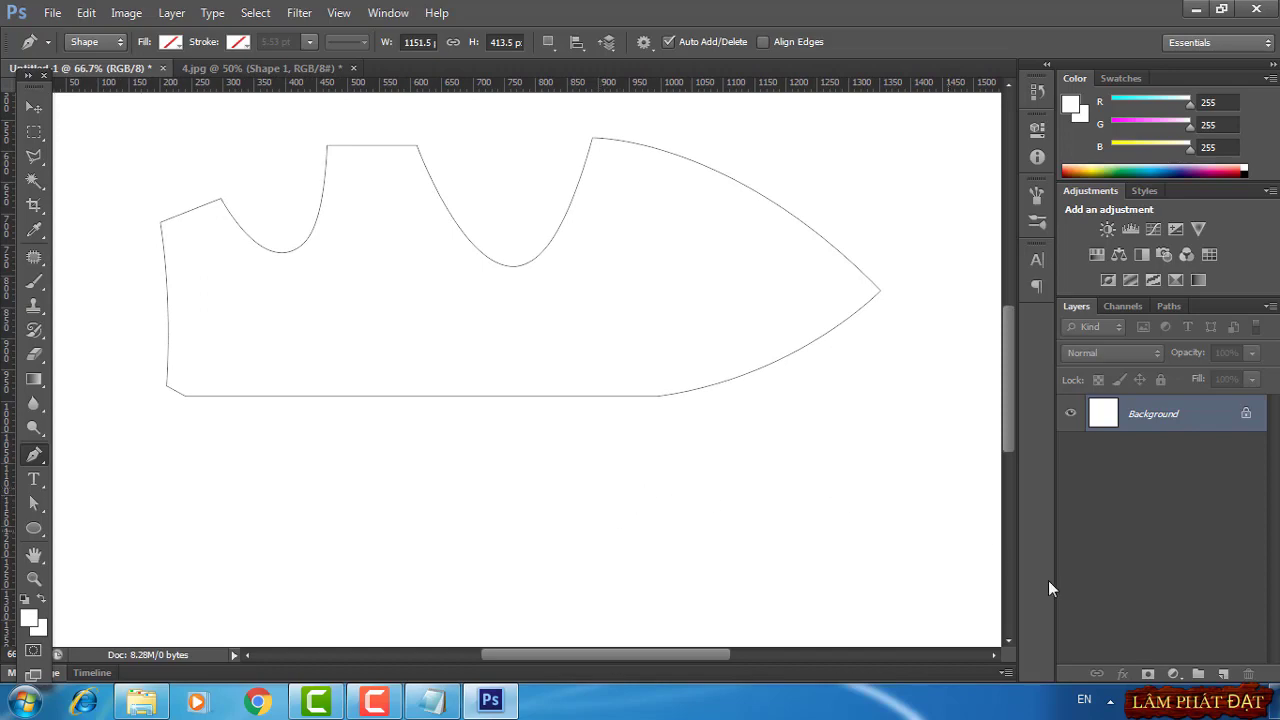
{"action": "left_click", "coordinate": [1173, 674]}
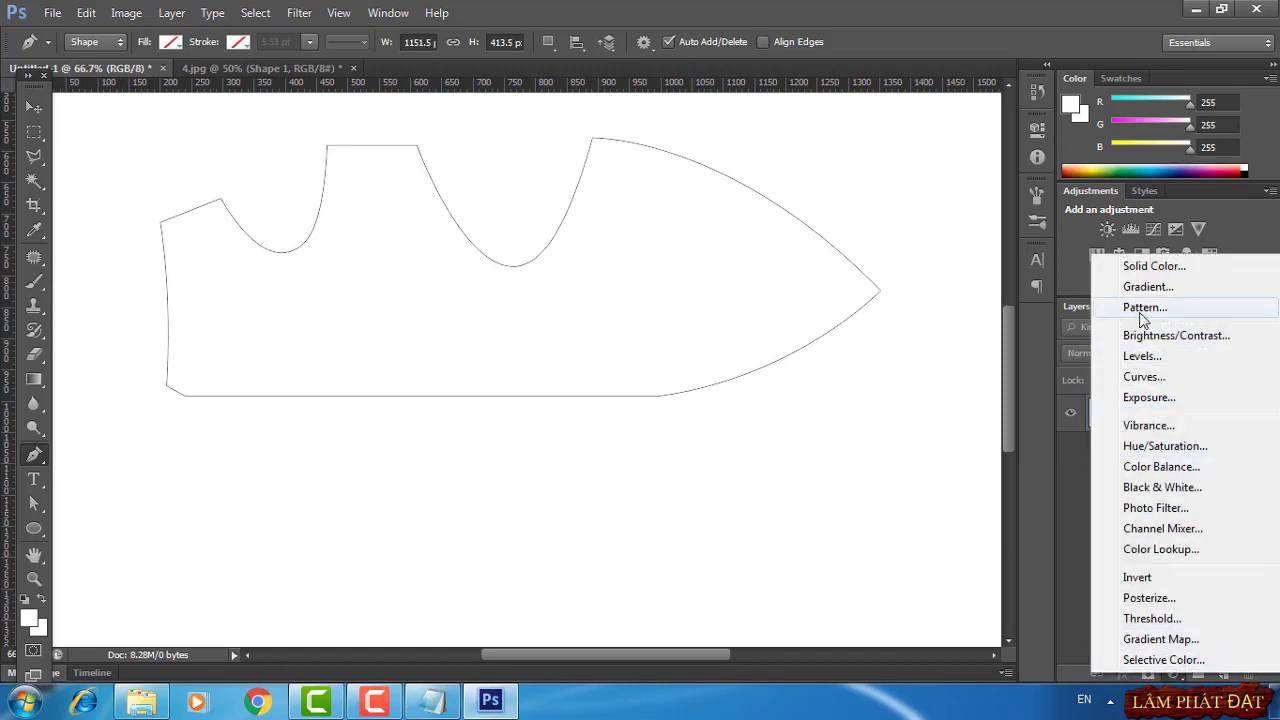
Fill the outline with a white Solid Color layer and add an inside Stroke effect
{"action": "left_click", "coordinate": [1150, 267]}
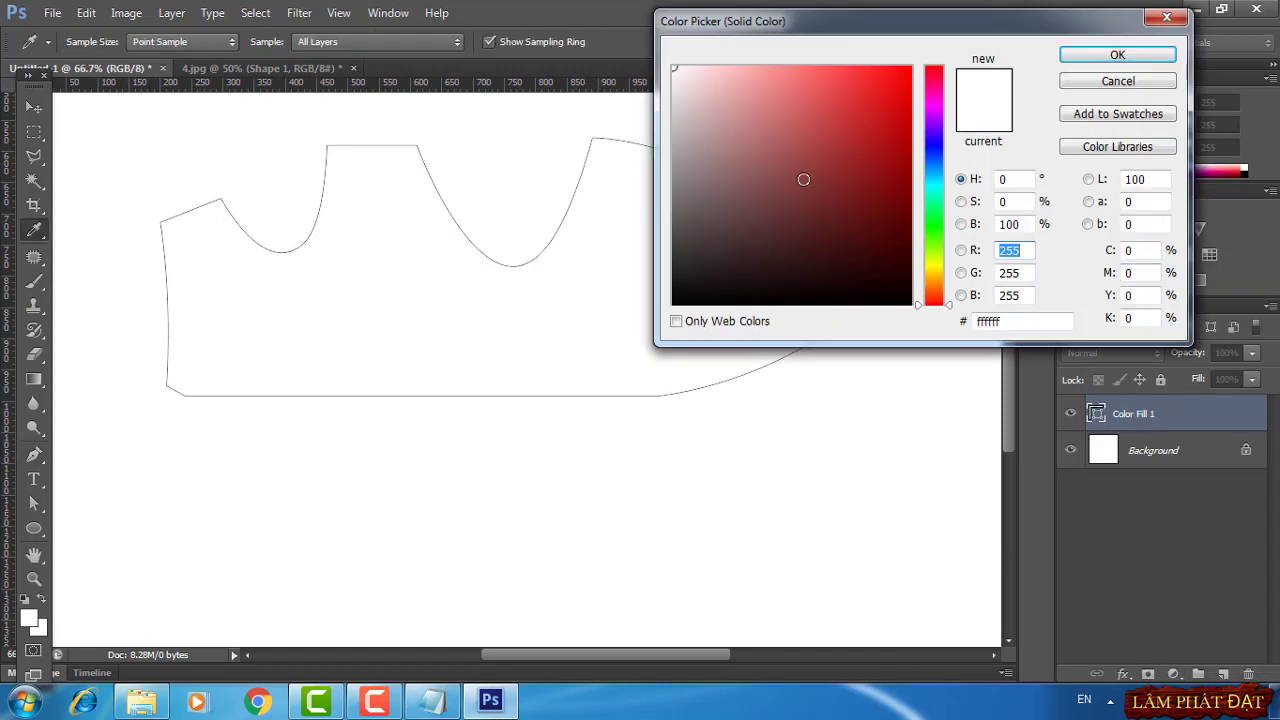
{"action": "left_click", "coordinate": [1117, 55]}
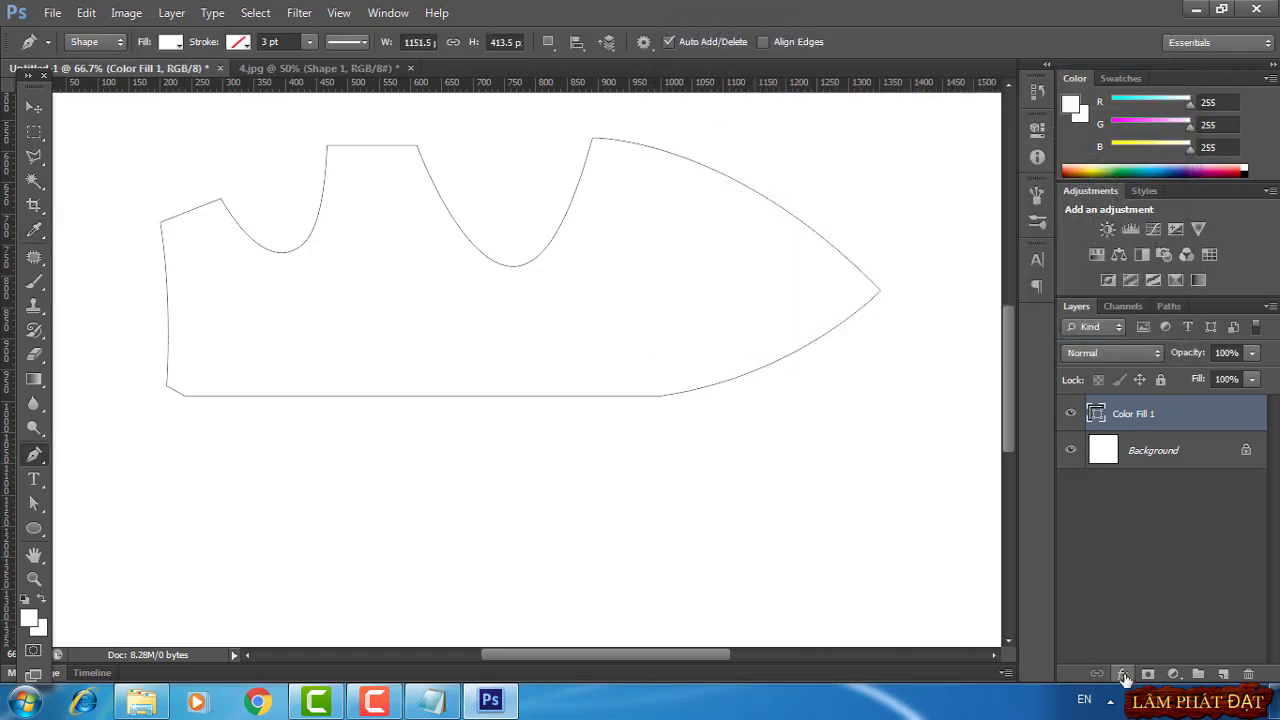
{"action": "left_click", "coordinate": [1123, 675]}
{"action": "left_click", "coordinate": [1140, 495]}
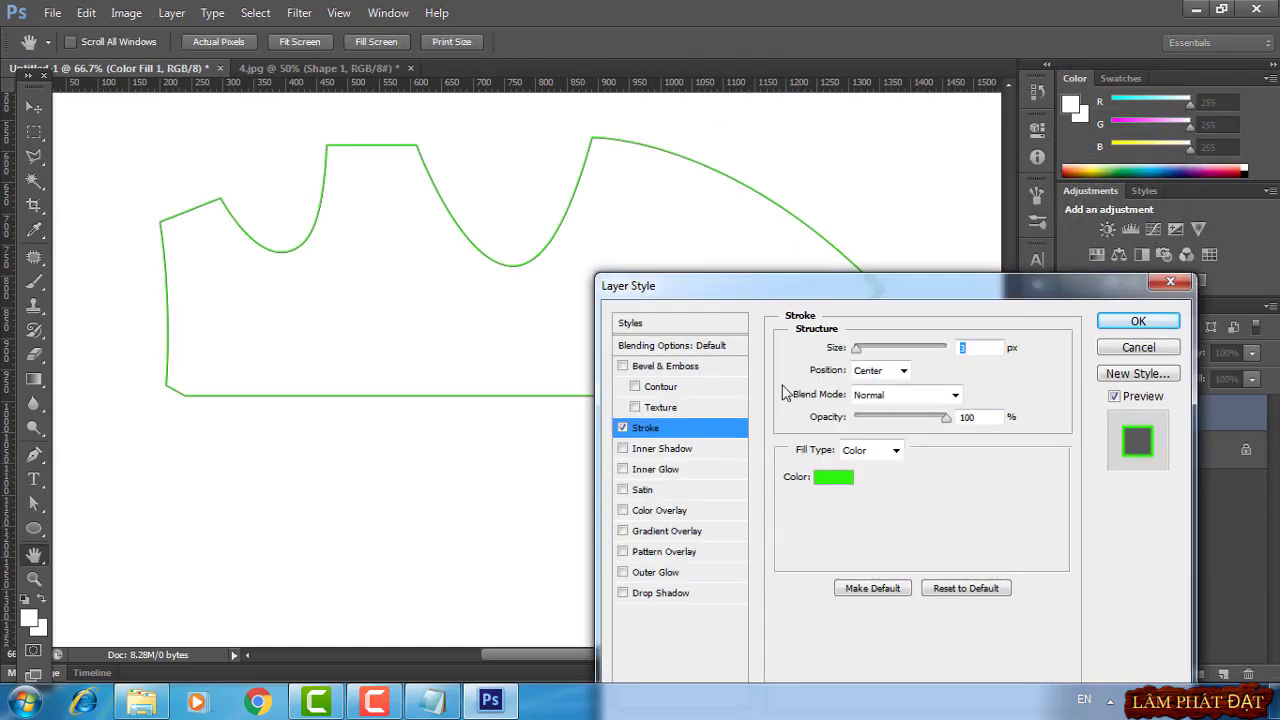
{"action": "left_click", "coordinate": [892, 371]}
{"action": "left_click", "coordinate": [870, 404]}
Make the inside stroke black and reduce its size to 1 px
{"action": "left_click", "coordinate": [833, 477]}
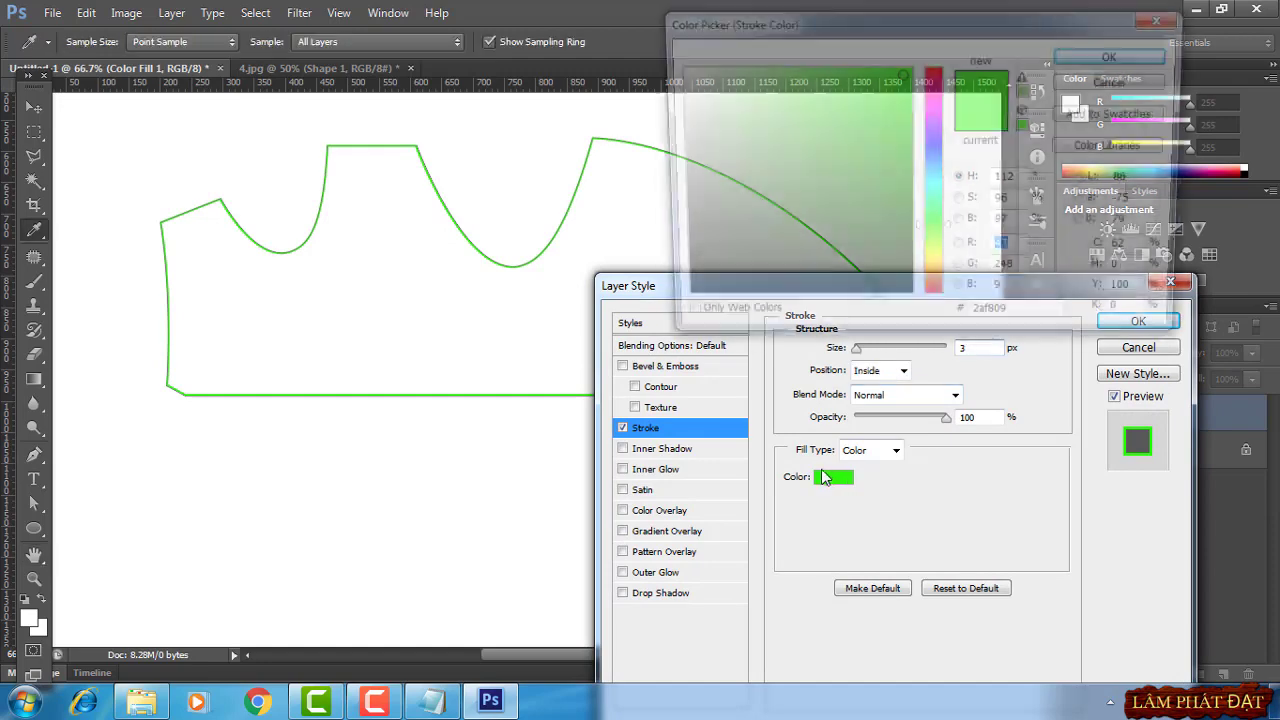
{"action": "left_click", "coordinate": [676, 300]}
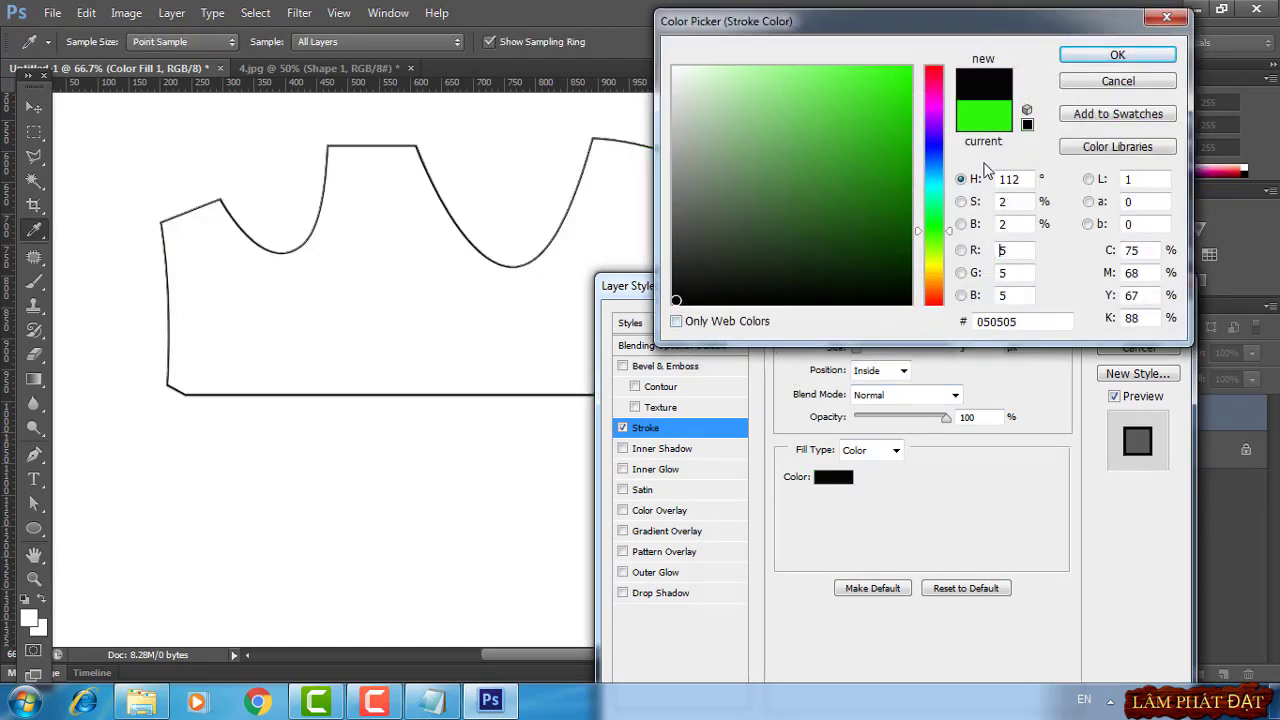
{"action": "left_click", "coordinate": [1105, 56]}
{"action": "left_click", "coordinate": [1137, 320]}
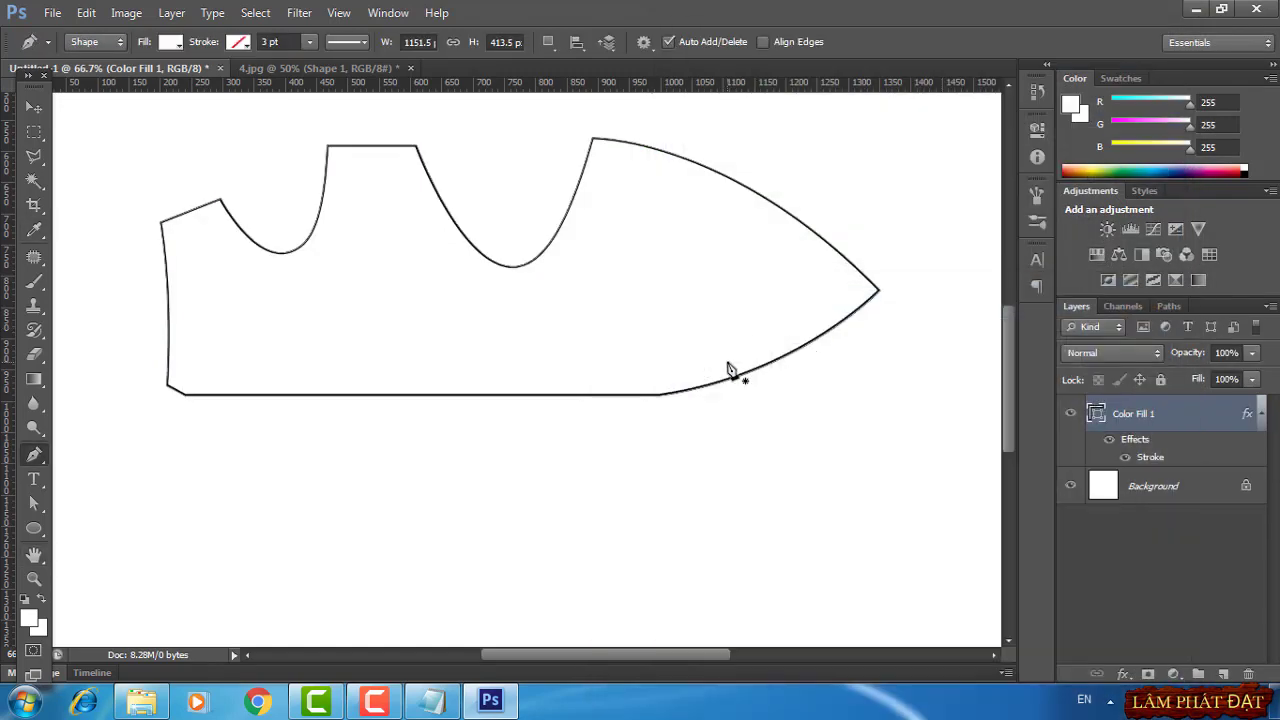
{"action": "double_click", "coordinate": [1150, 457]}
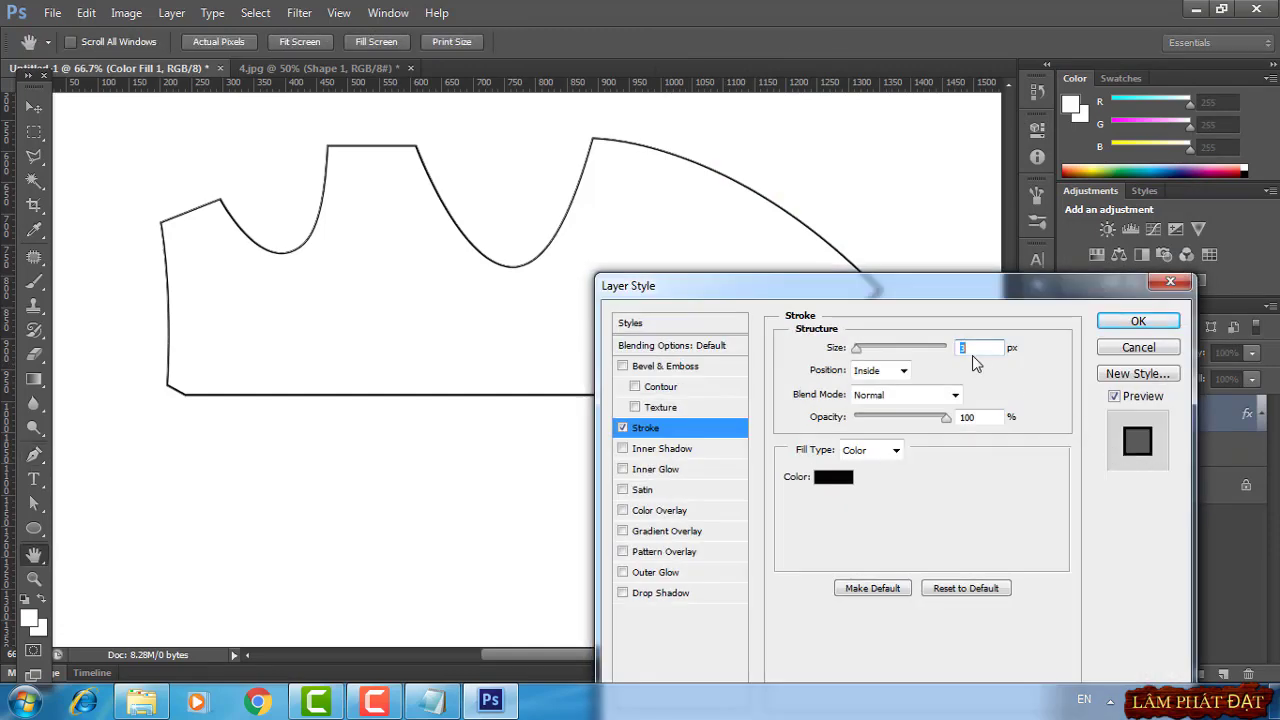
{"action": "type", "text": "1"}
{"action": "left_click", "coordinate": [1130, 322]}
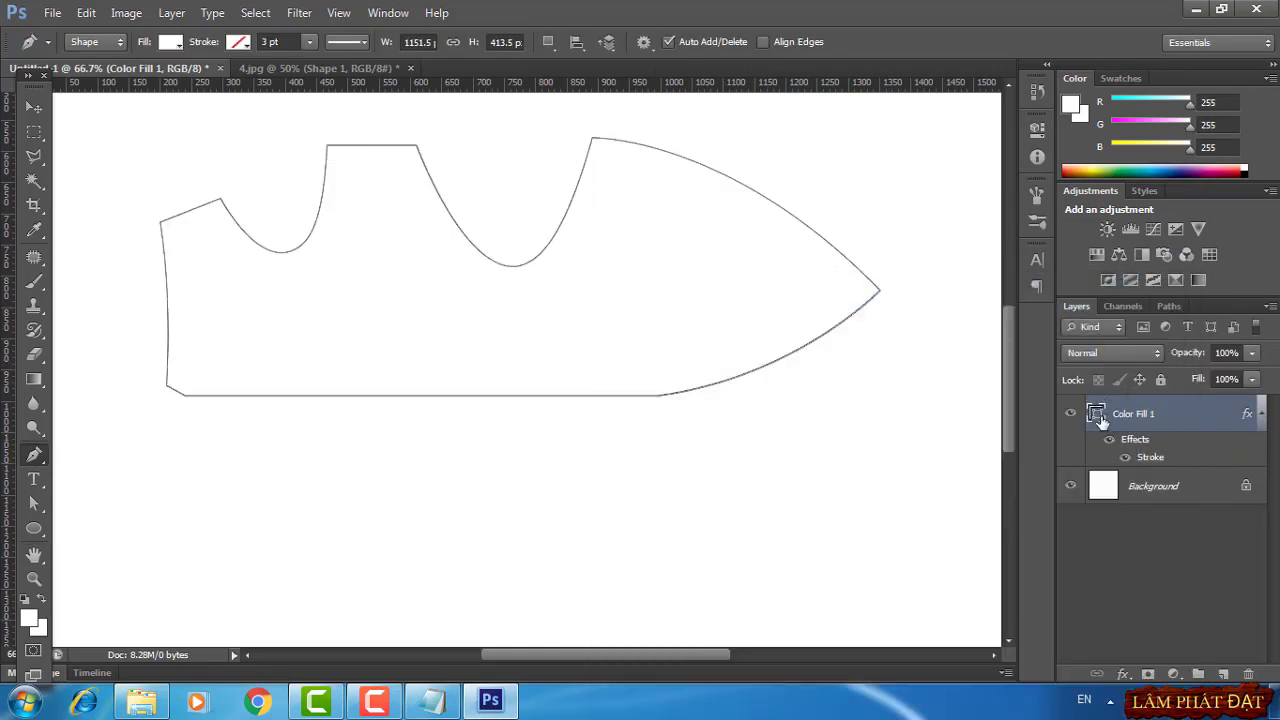
Duplicate the Color Fill 1 layer and move the copy below the original piece
{"action": "right_click", "coordinate": [1208, 412]}
{"action": "left_click", "coordinate": [1078, 92]}
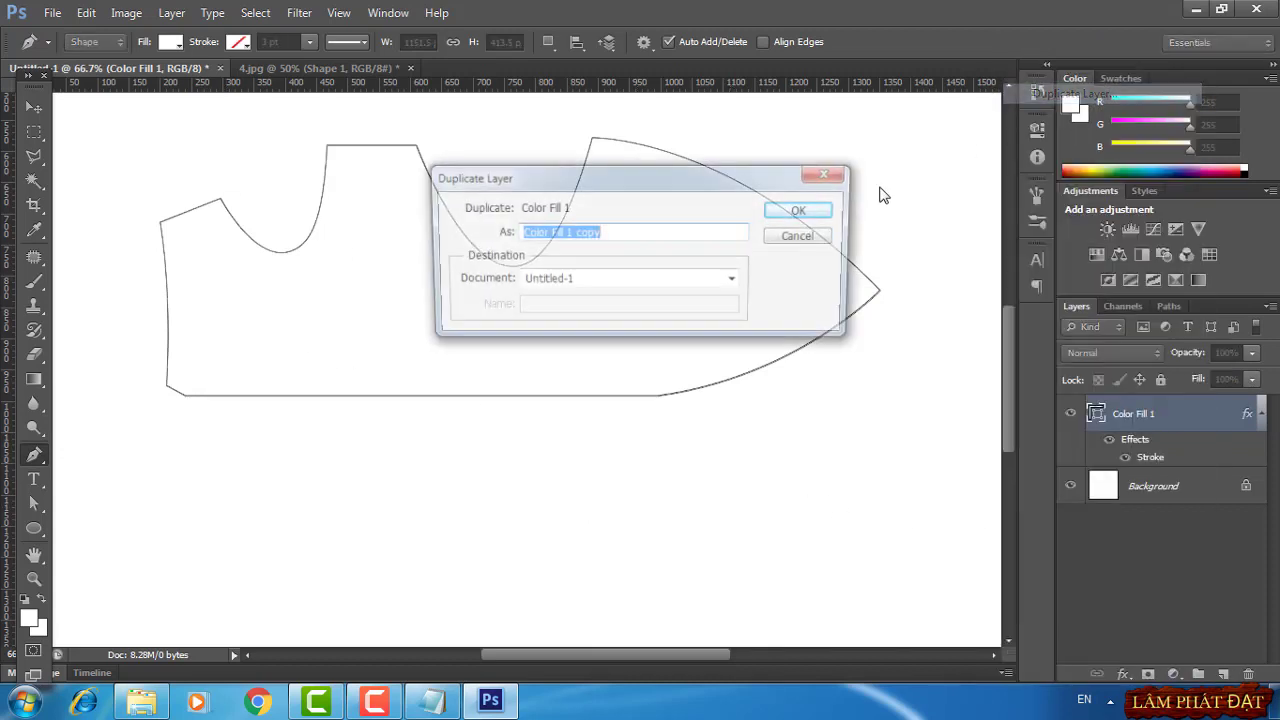
{"action": "left_click", "coordinate": [815, 211]}
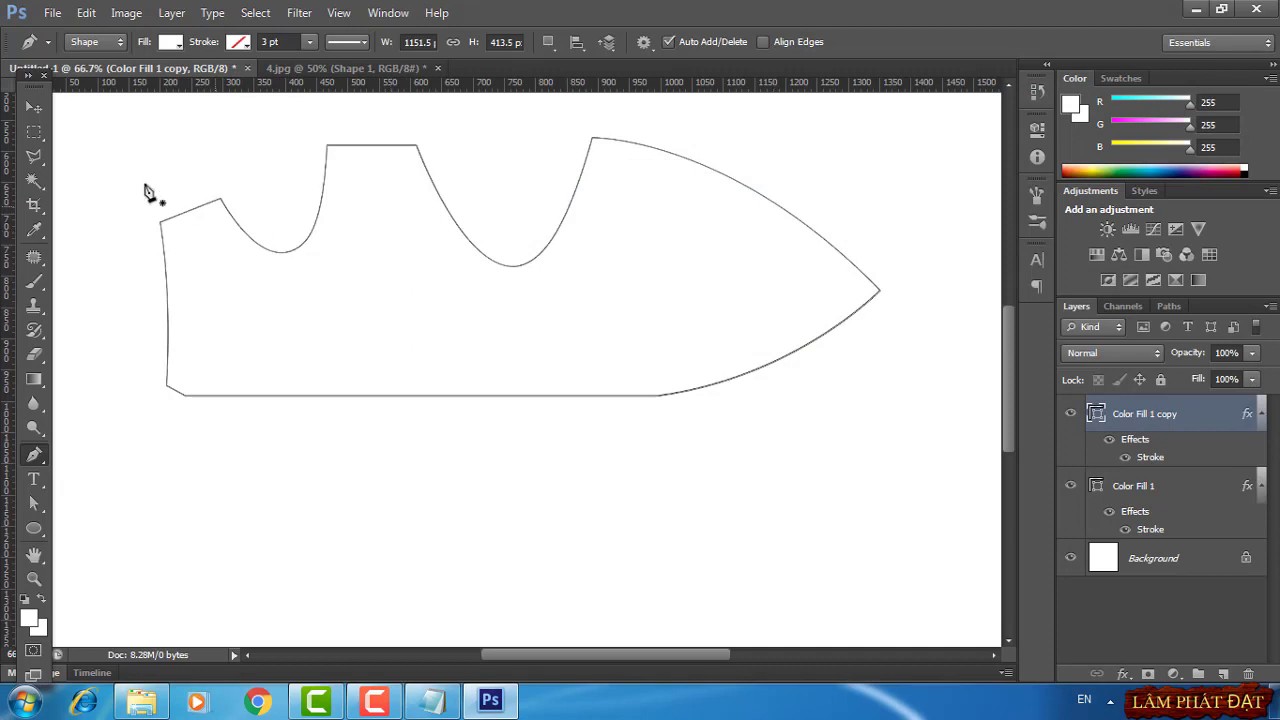
{"action": "left_click", "coordinate": [33, 107]}
{"action": "left_click_drag", "start_coordinate": [625, 305], "coordinate": [617, 556]}
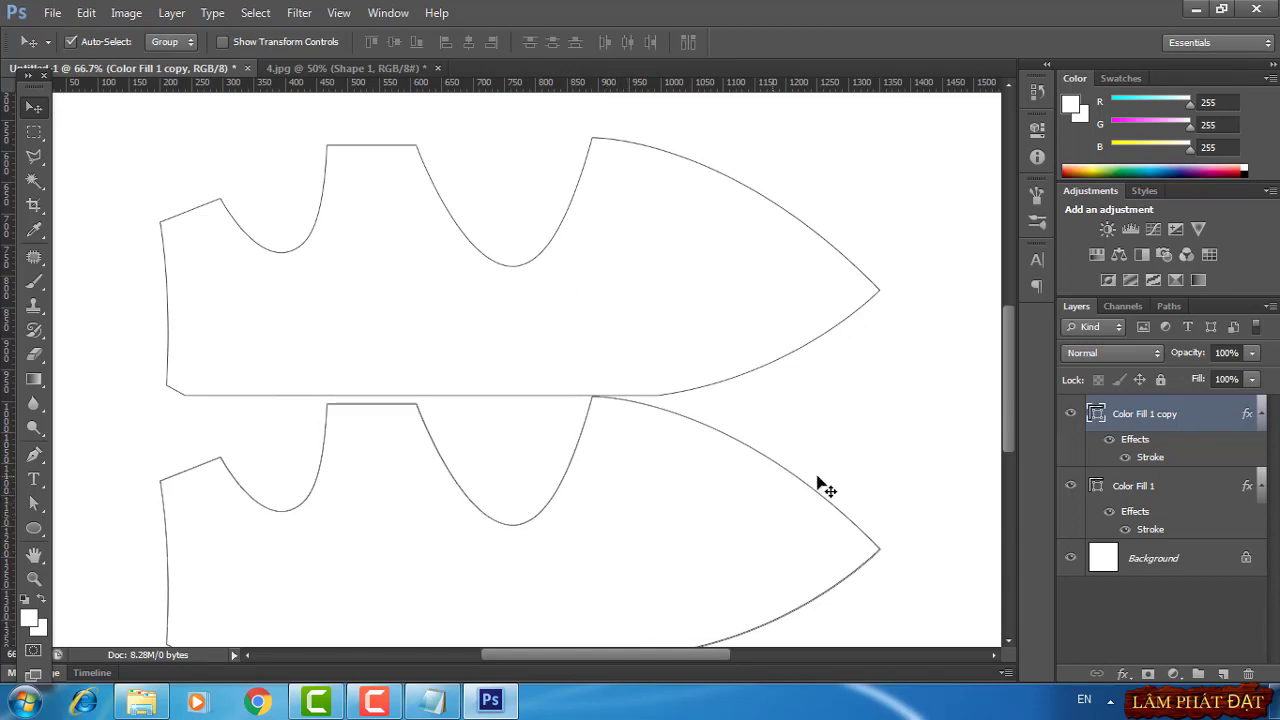
{"action": "scroll", "coordinate": [910, 462], "scroll_direction": "down", "scroll_amount": 2}
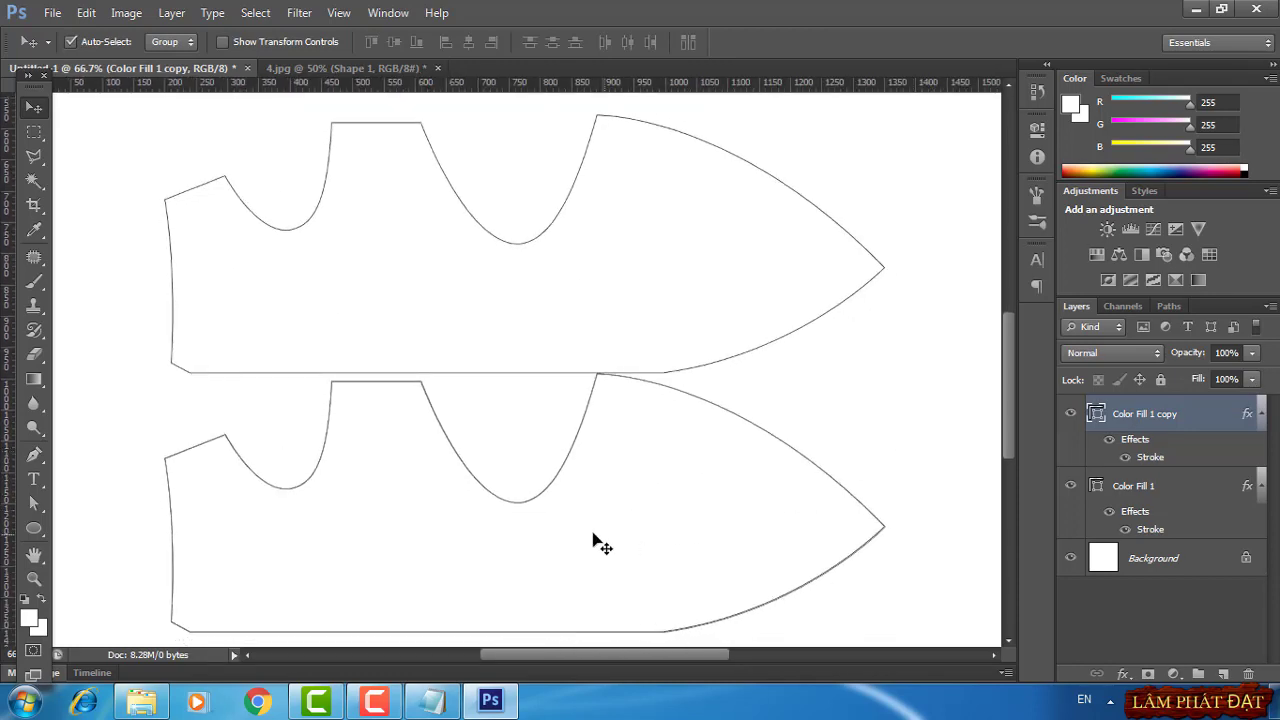
Flip the copy vertically and nudge it onto the shared straight edge
{"action": "key", "text": "ctrl+t"}
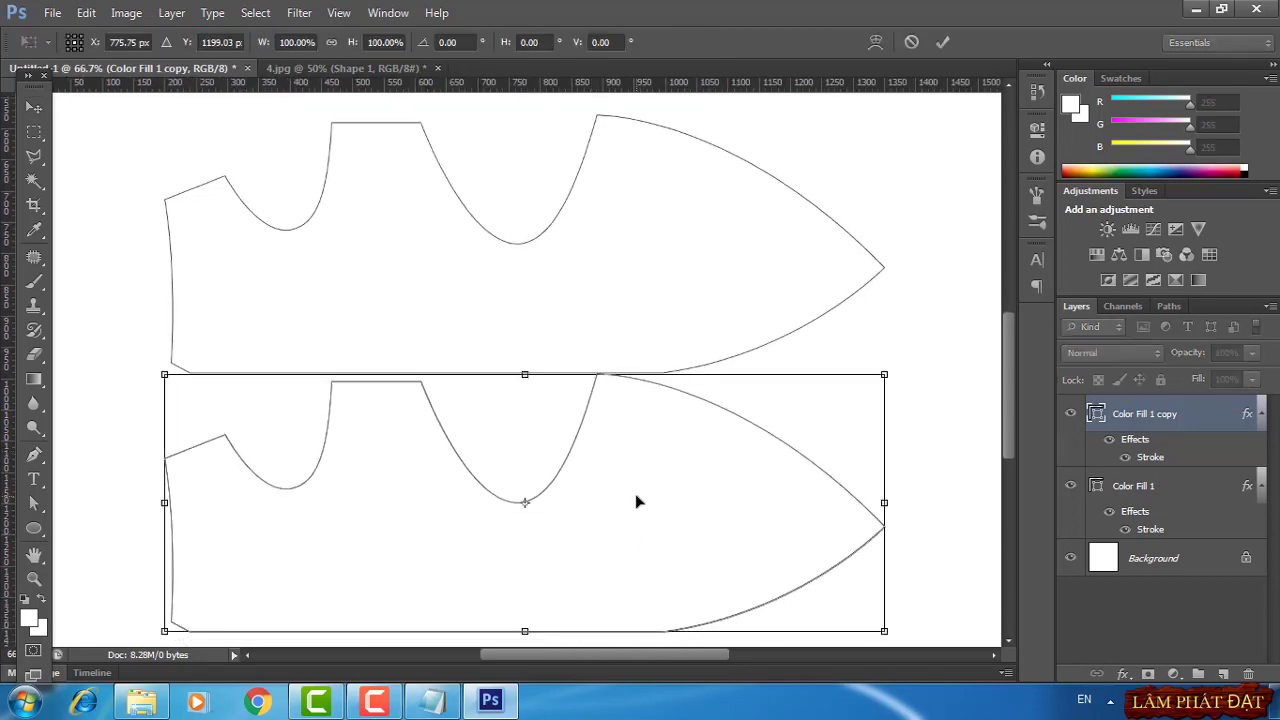
{"action": "right_click", "coordinate": [634, 499]}
{"action": "left_click", "coordinate": [698, 484]}
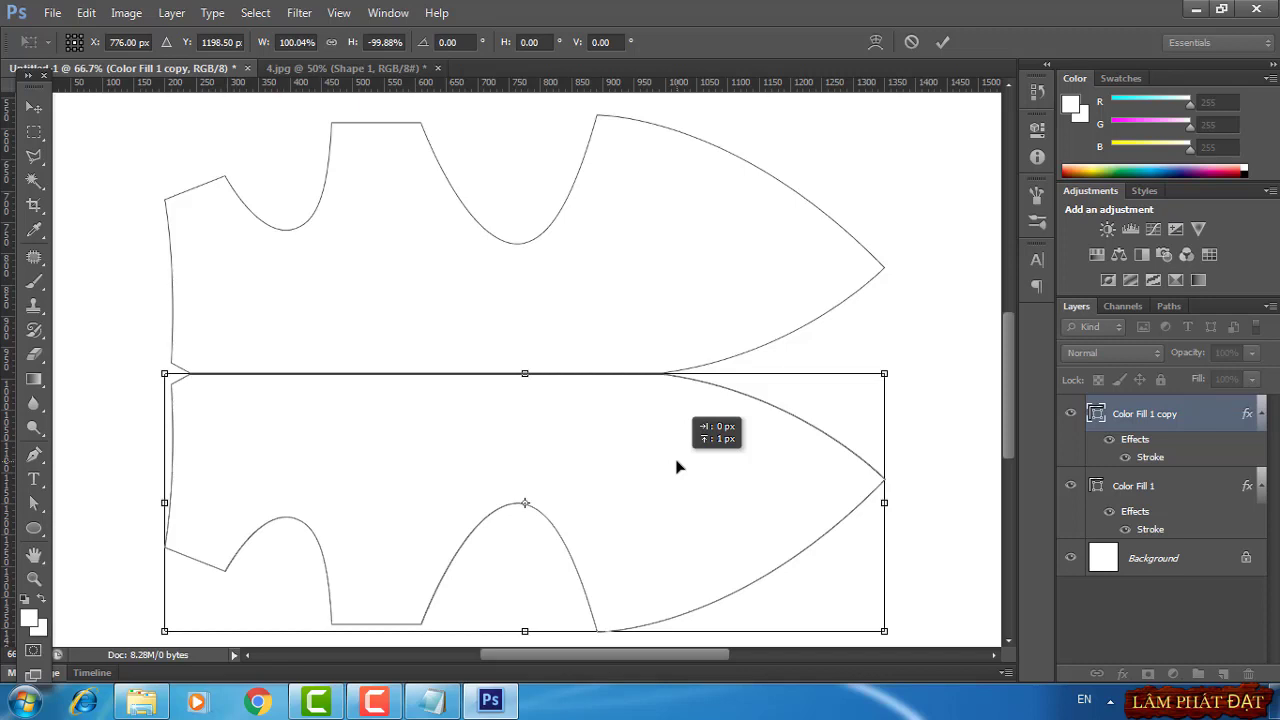
{"action": "left_click_drag", "start_coordinate": [676, 466], "coordinate": [677, 464]}
{"action": "left_click", "coordinate": [946, 42]}
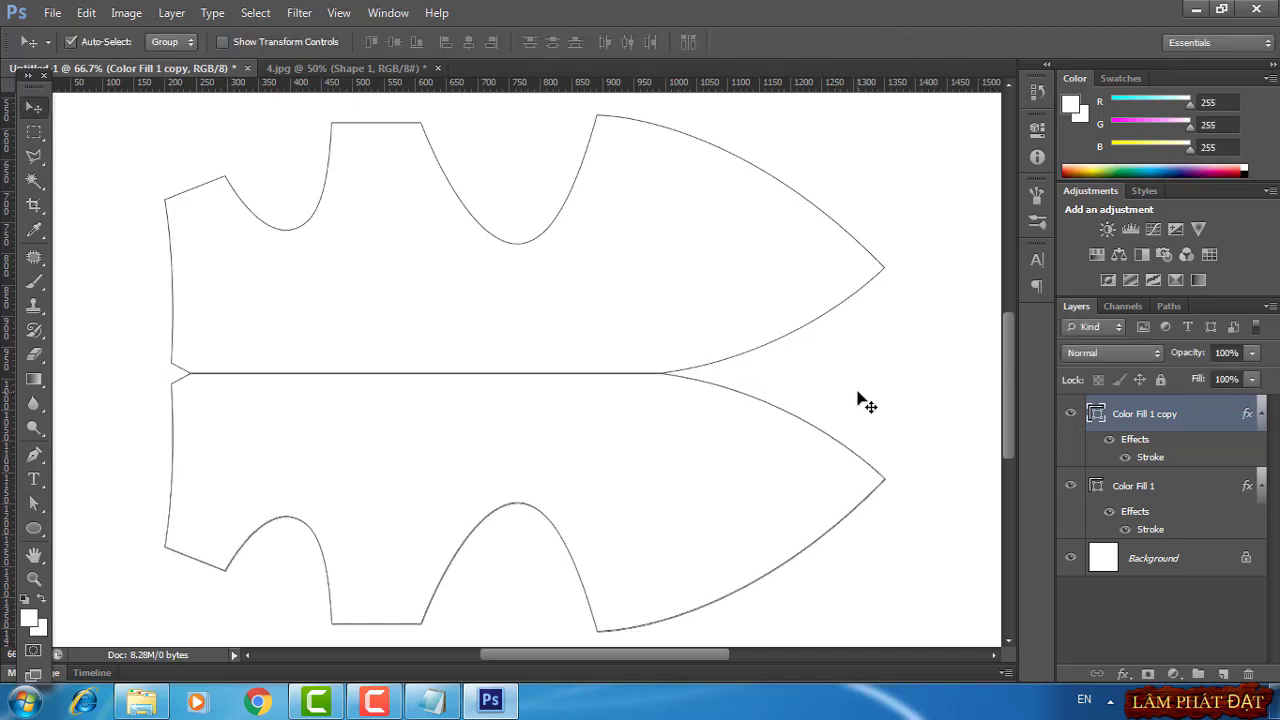
{"action": "key", "text": "Up"}
{"action": "key", "text": "Down"}
{"action": "key", "text": "Down"}
{"action": "key", "text": "Down"}
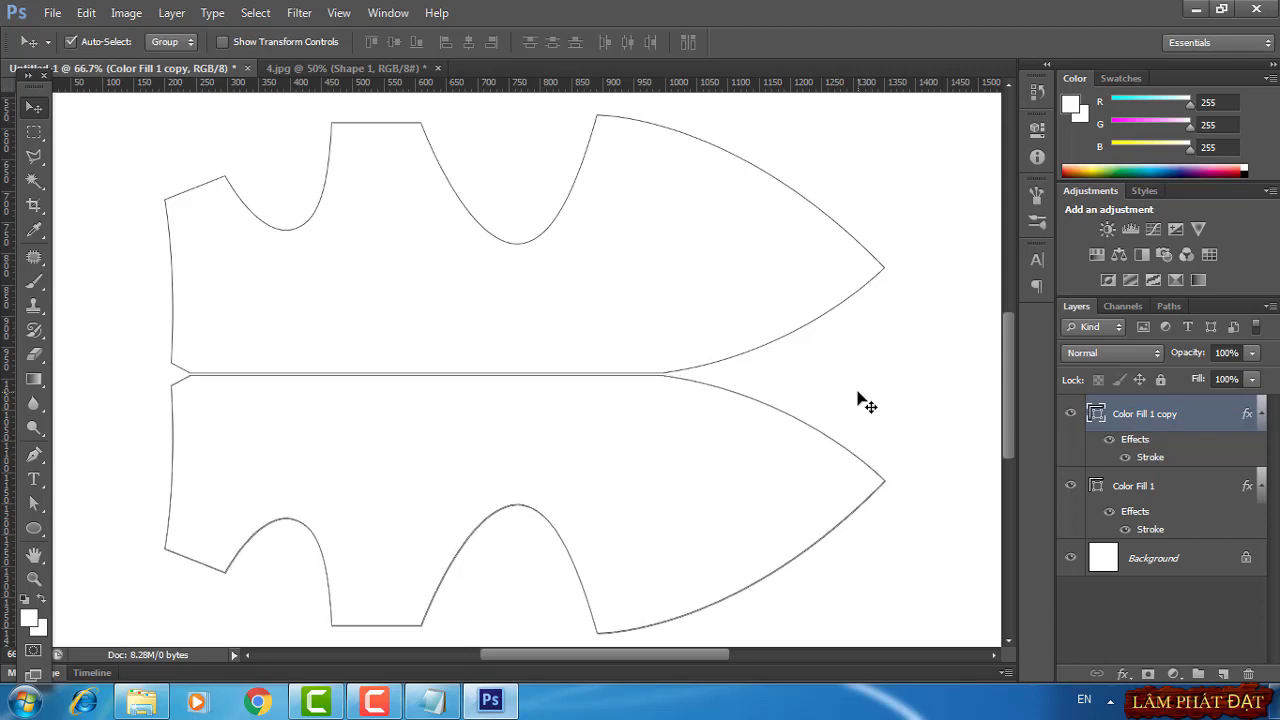
{"action": "key", "text": "Down"}
{"action": "key", "text": "Down"}
{"action": "key", "text": "Down"}
{"action": "key", "text": "Up"}
{"action": "key", "text": "Up"}
{"action": "key", "text": "Up"}
{"action": "key", "text": "Up"}
{"action": "key", "text": "Up"}
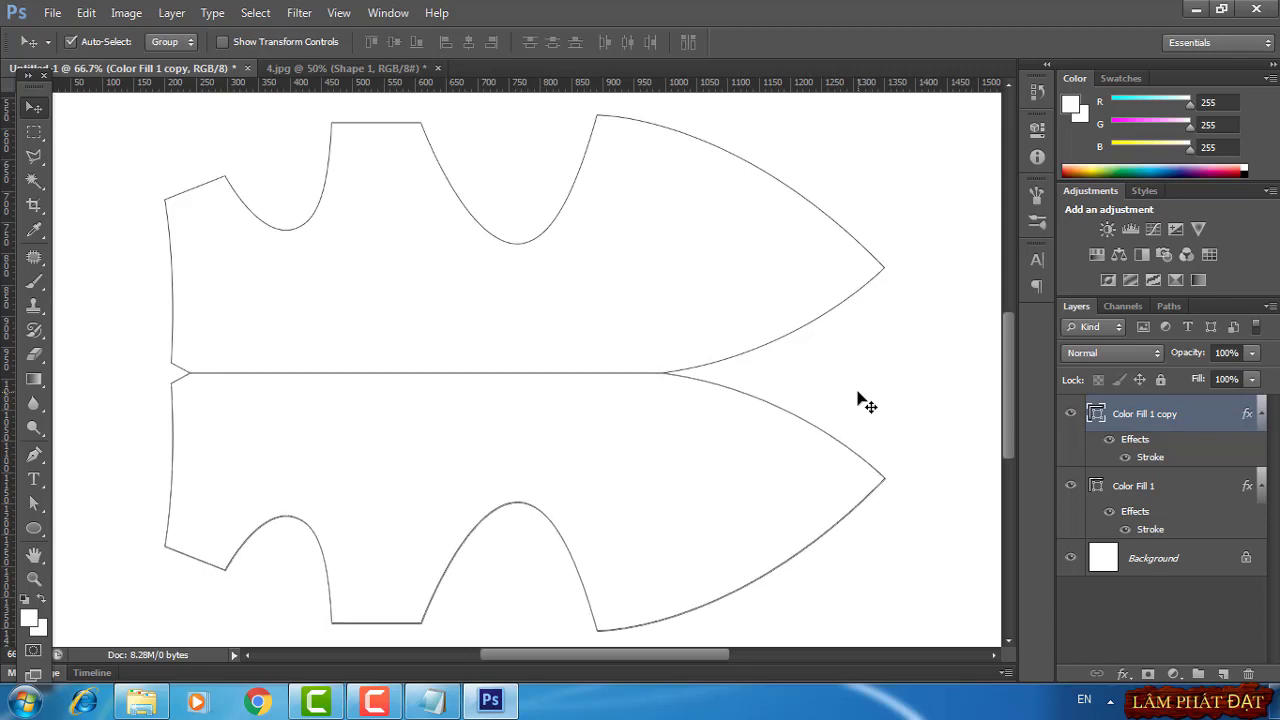
{"action": "key", "text": "ctrl+plus"}
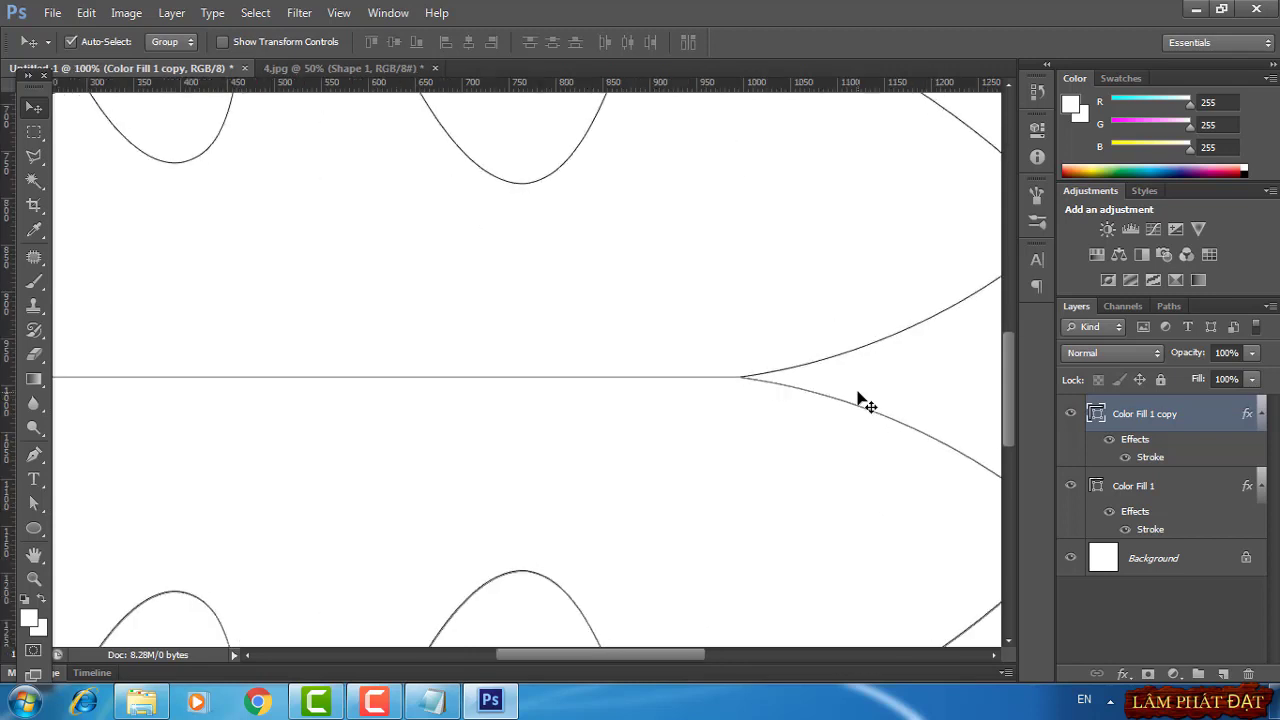
{"action": "left_click_drag", "start_coordinate": [423, 460], "coordinate": [637, 464]}
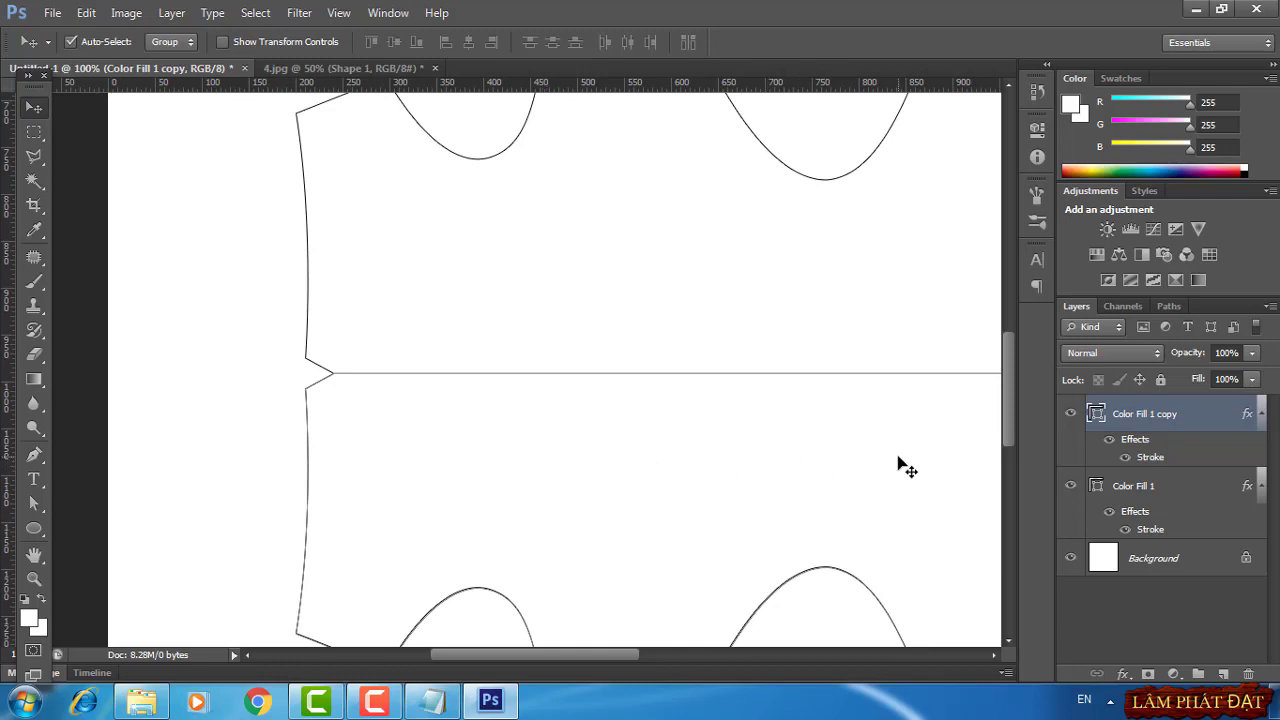
{"action": "key", "text": "ctrl+minus"}
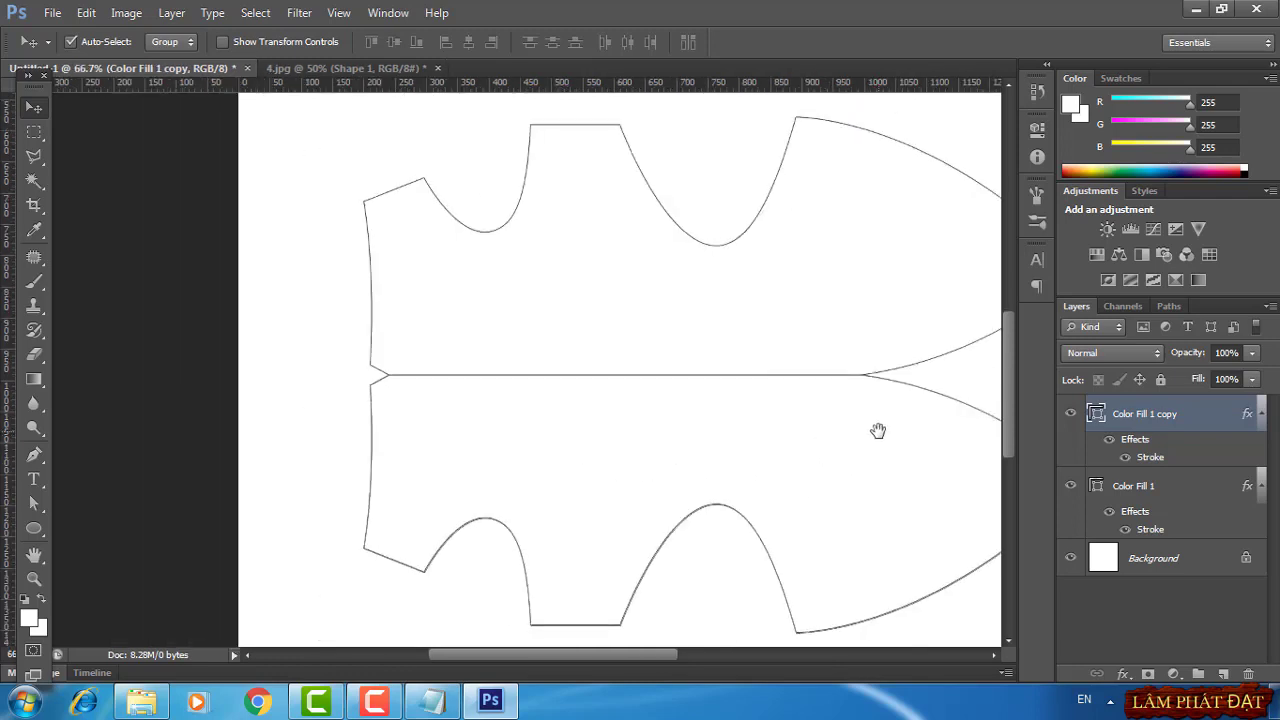
{"action": "left_click_drag", "start_coordinate": [877, 431], "coordinate": [736, 425]}
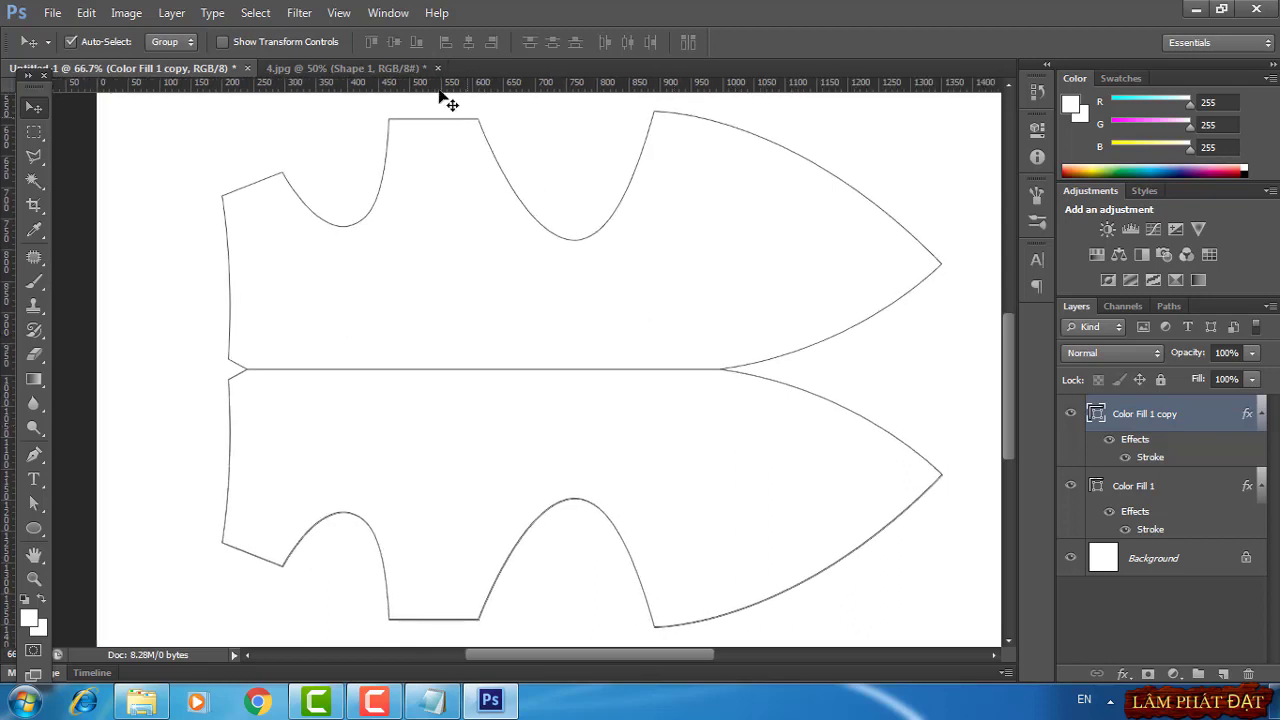
{"action": "left_click", "coordinate": [320, 68]}
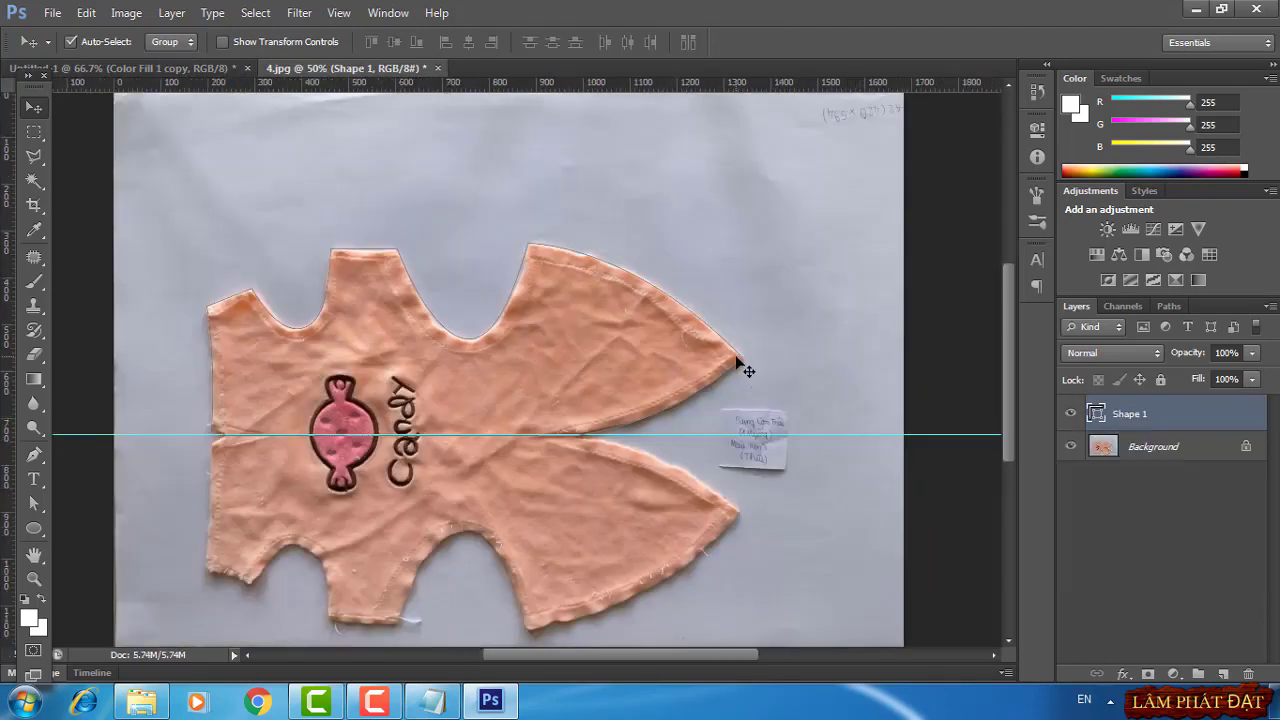
{"action": "key", "text": "ctrl+plus"}
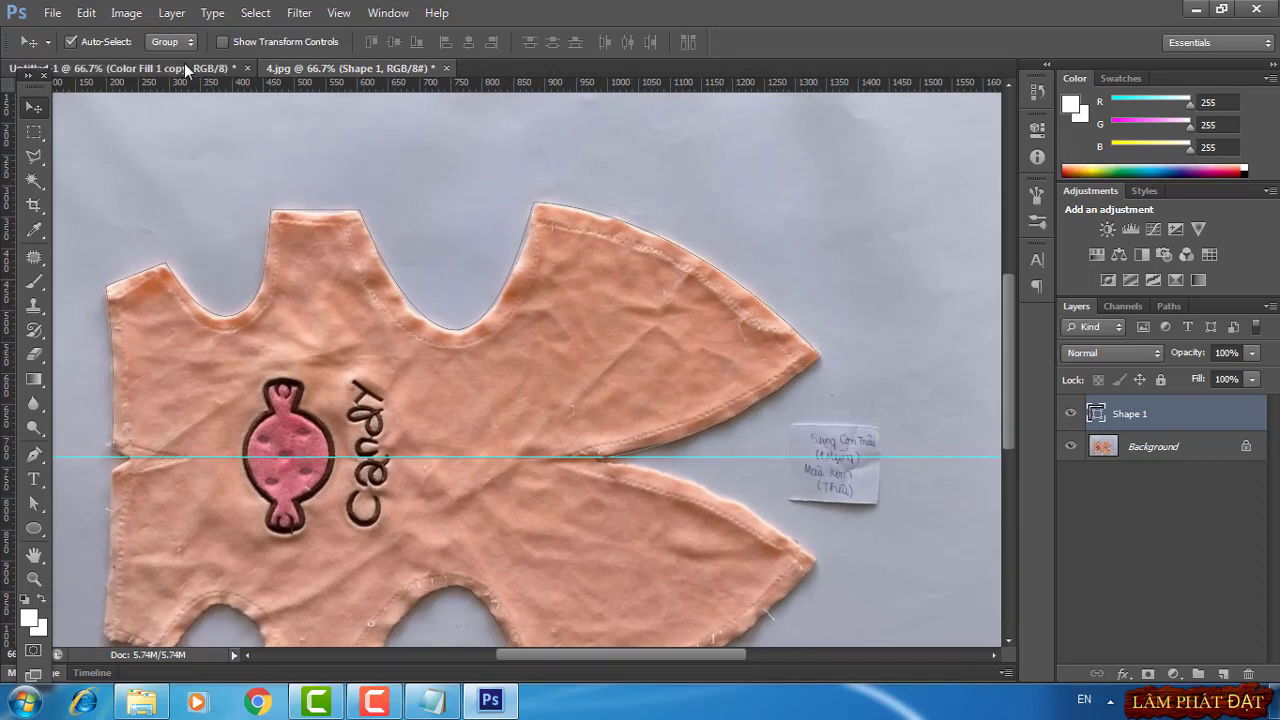
{"action": "left_click", "coordinate": [100, 68]}
{"action": "key", "text": "ctrl+g"}
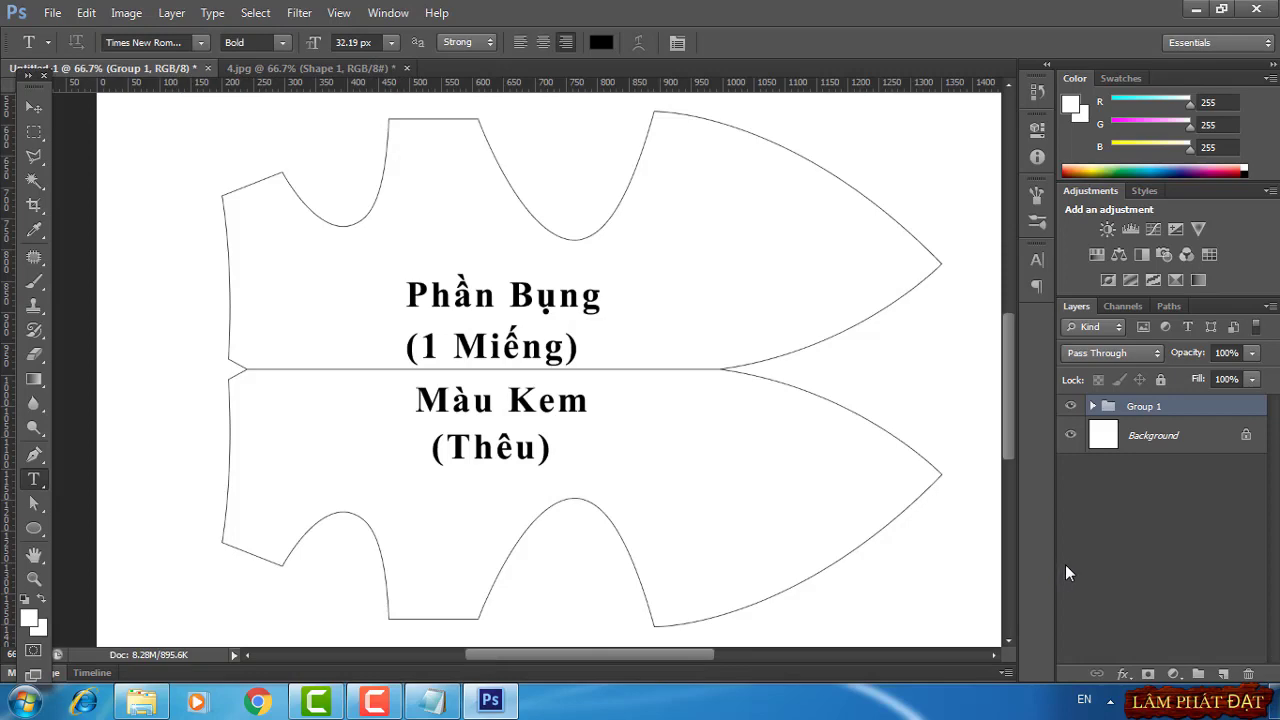
Hide the Background layer, save the piece for web as 4.png, and close 4.jpg
{"action": "left_click", "coordinate": [1070, 436]}
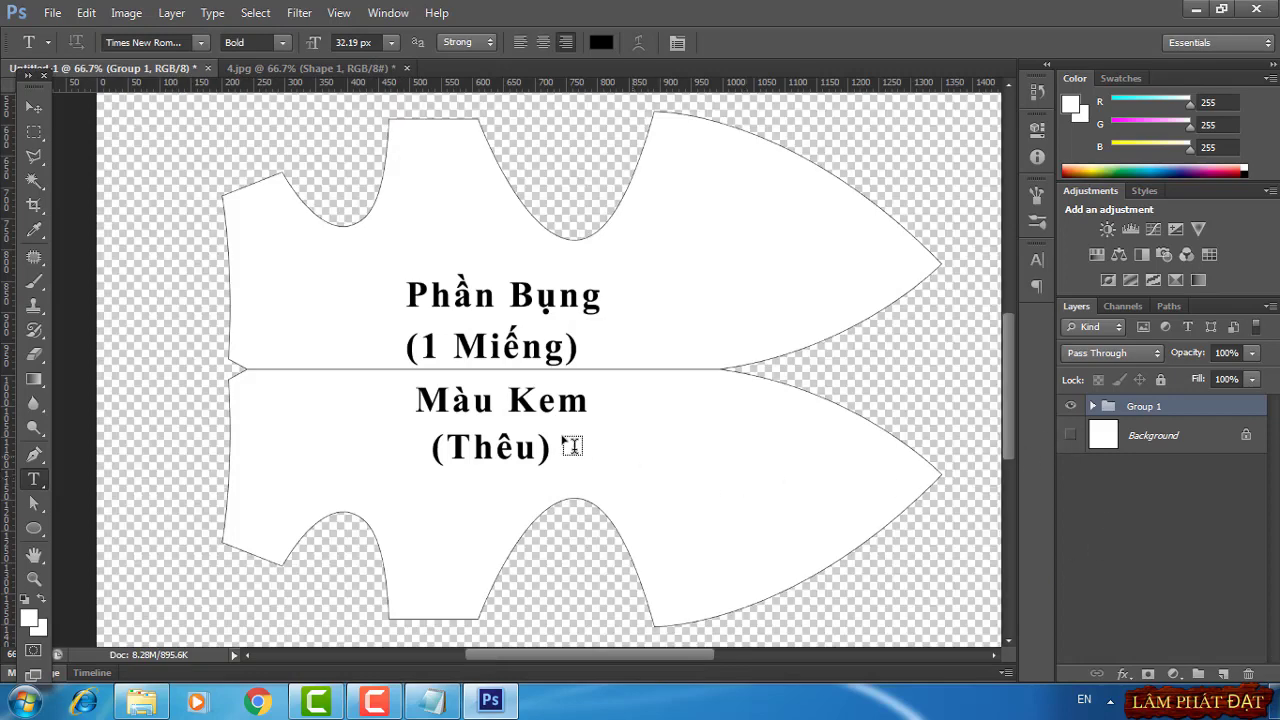
{"action": "left_click", "coordinate": [50, 14]}
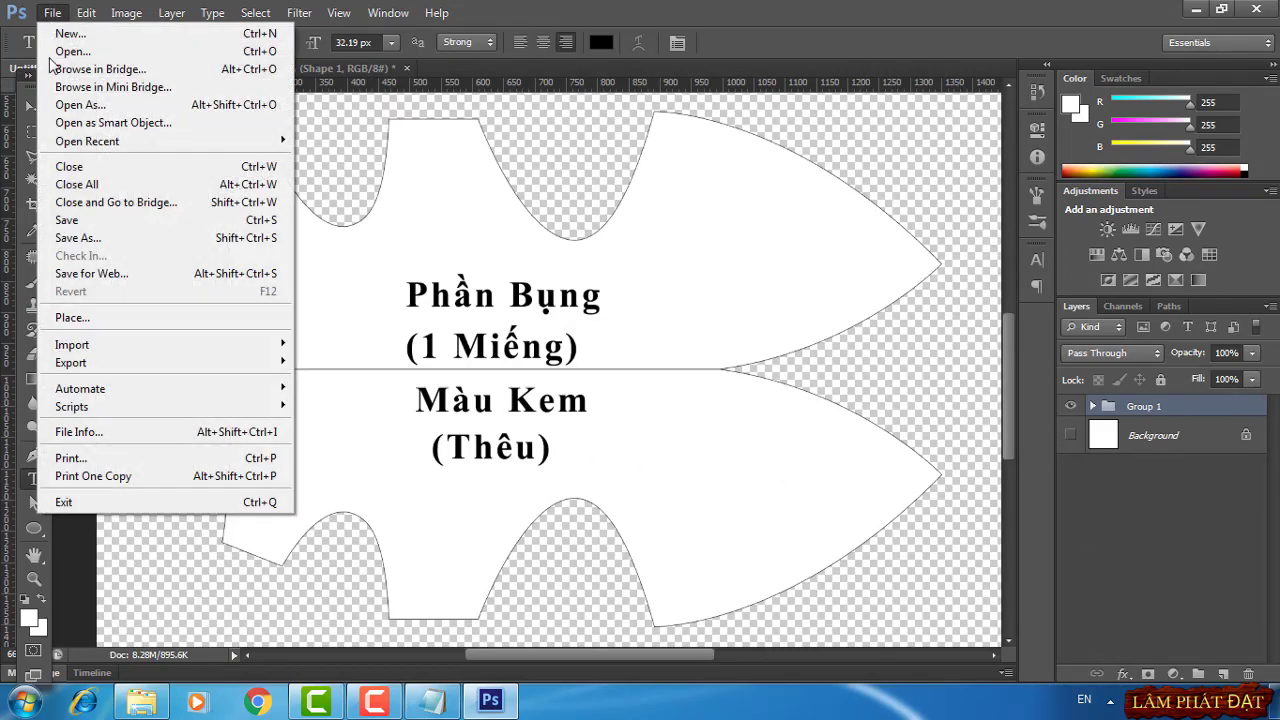
{"action": "left_click", "coordinate": [112, 273]}
{"action": "left_click", "coordinate": [714, 664]}
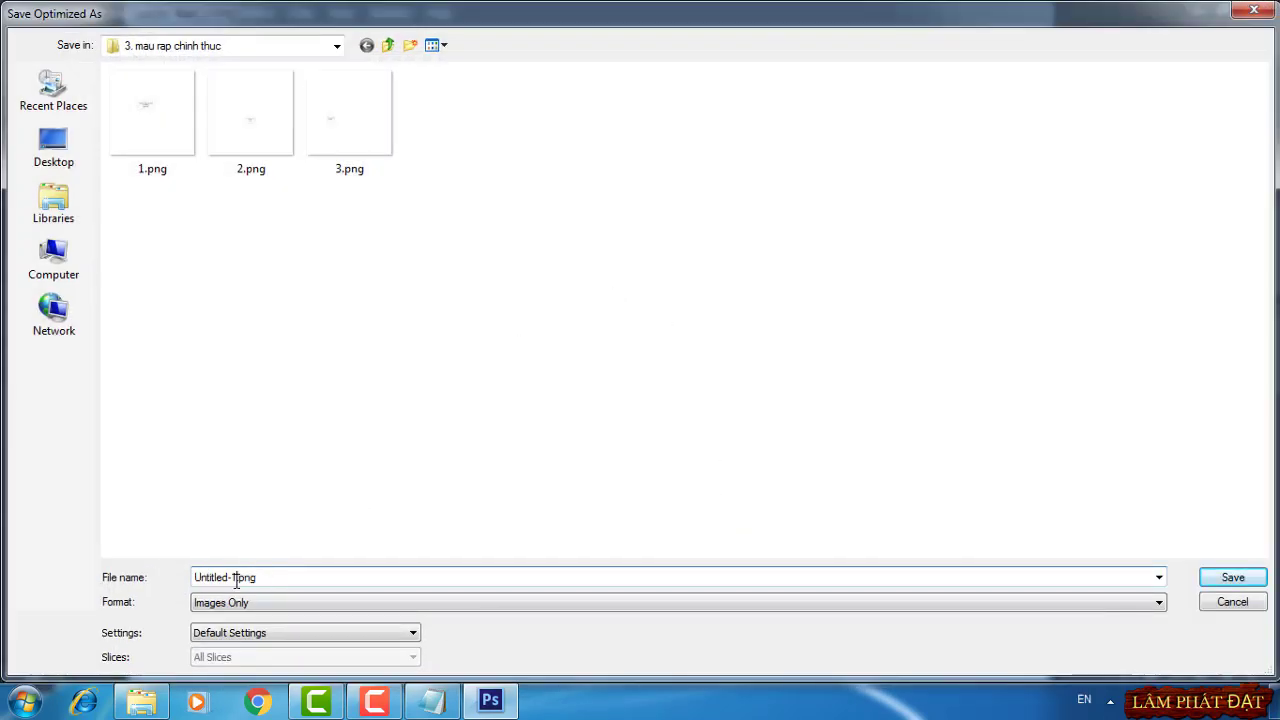
{"action": "left_click_drag", "start_coordinate": [239, 580], "coordinate": [114, 588]}
{"action": "type", "text": "4"}
{"action": "left_click", "coordinate": [1224, 577]}
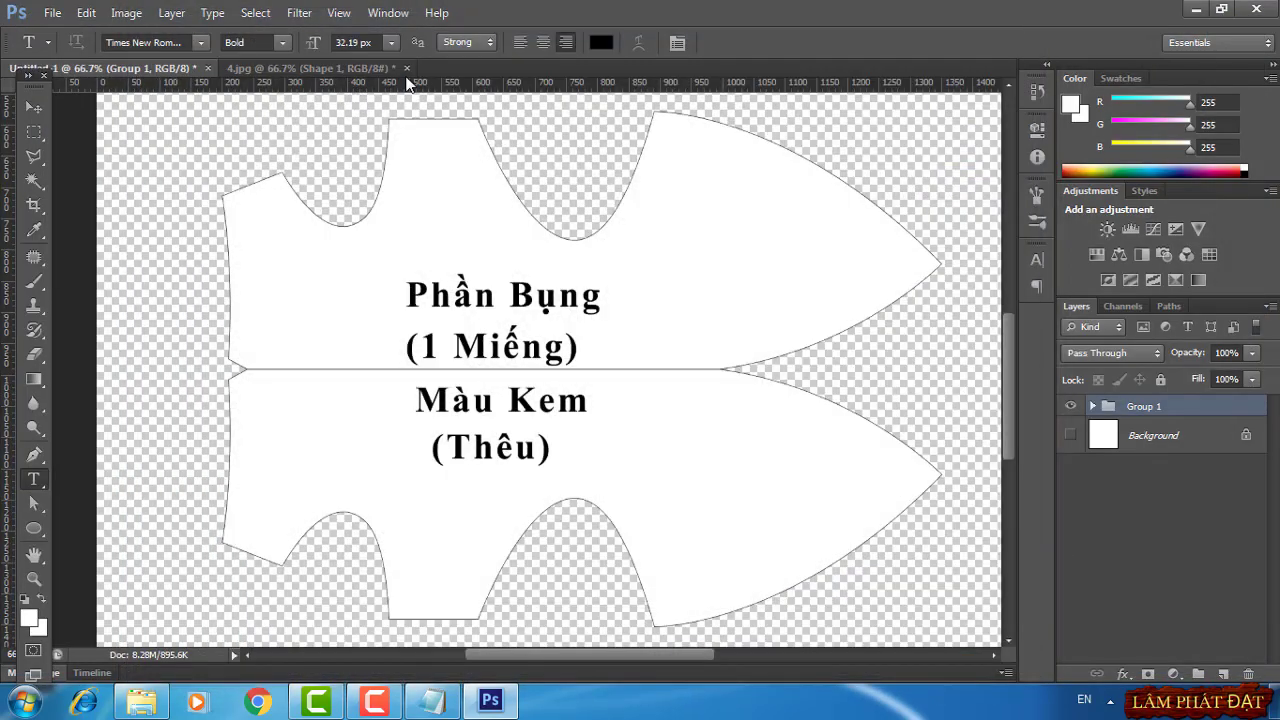
{"action": "left_click", "coordinate": [406, 68]}
Discard changes to 4.jpg, then open the 5.jpg head photo zoomed in and centred
{"action": "left_click", "coordinate": [645, 277]}
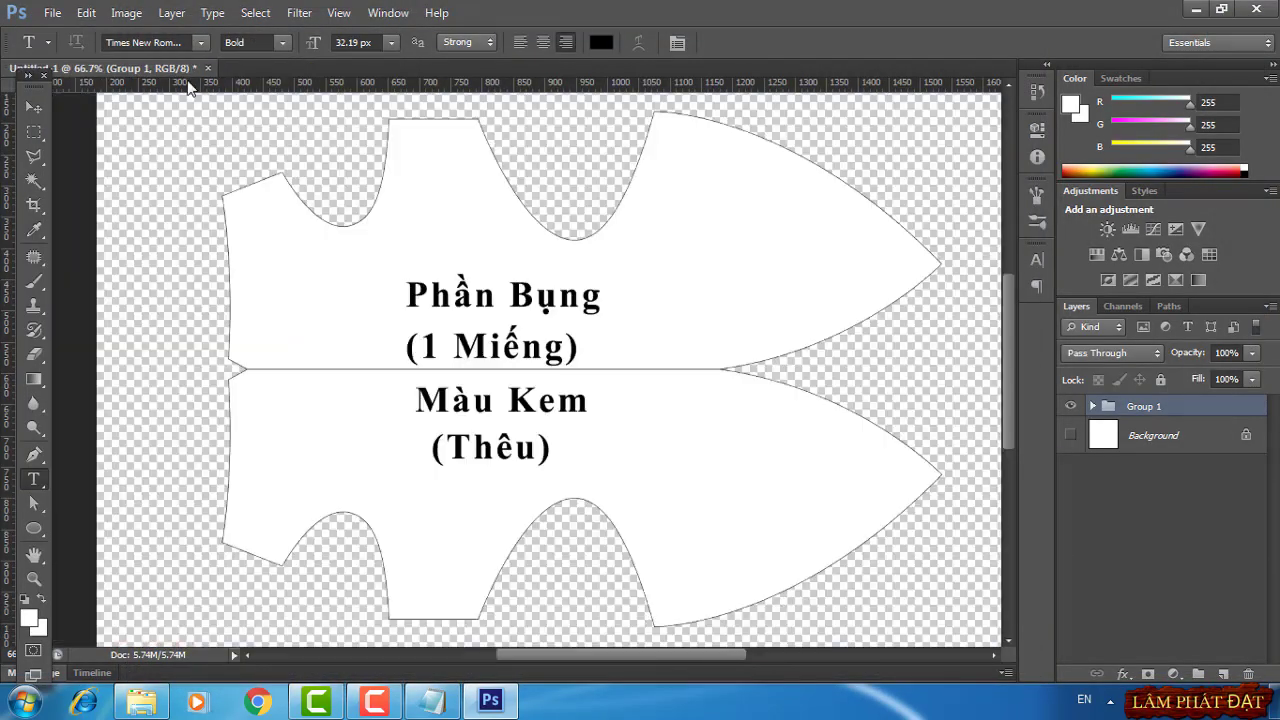
{"action": "left_click", "coordinate": [52, 12]}
{"action": "left_click", "coordinate": [75, 54]}
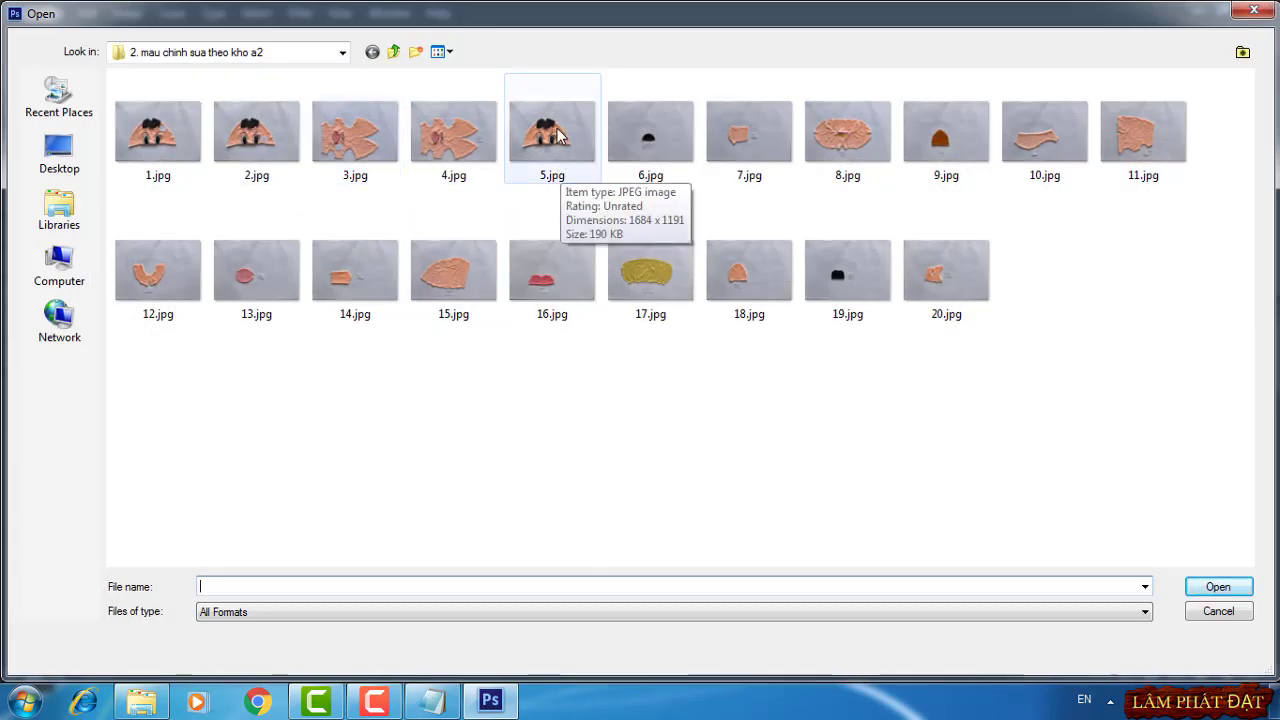
{"action": "double_click", "coordinate": [552, 135]}
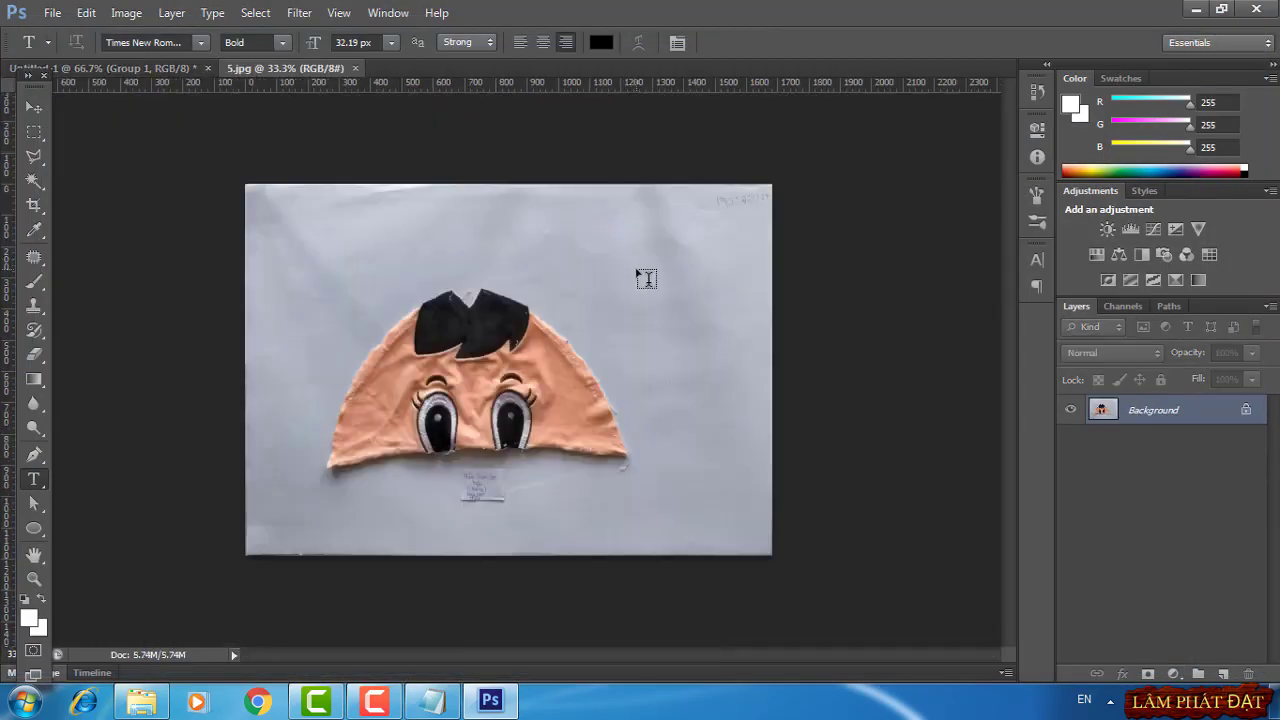
{"action": "key", "text": "ctrl+plus"}
{"action": "key", "text": "ctrl+plus"}
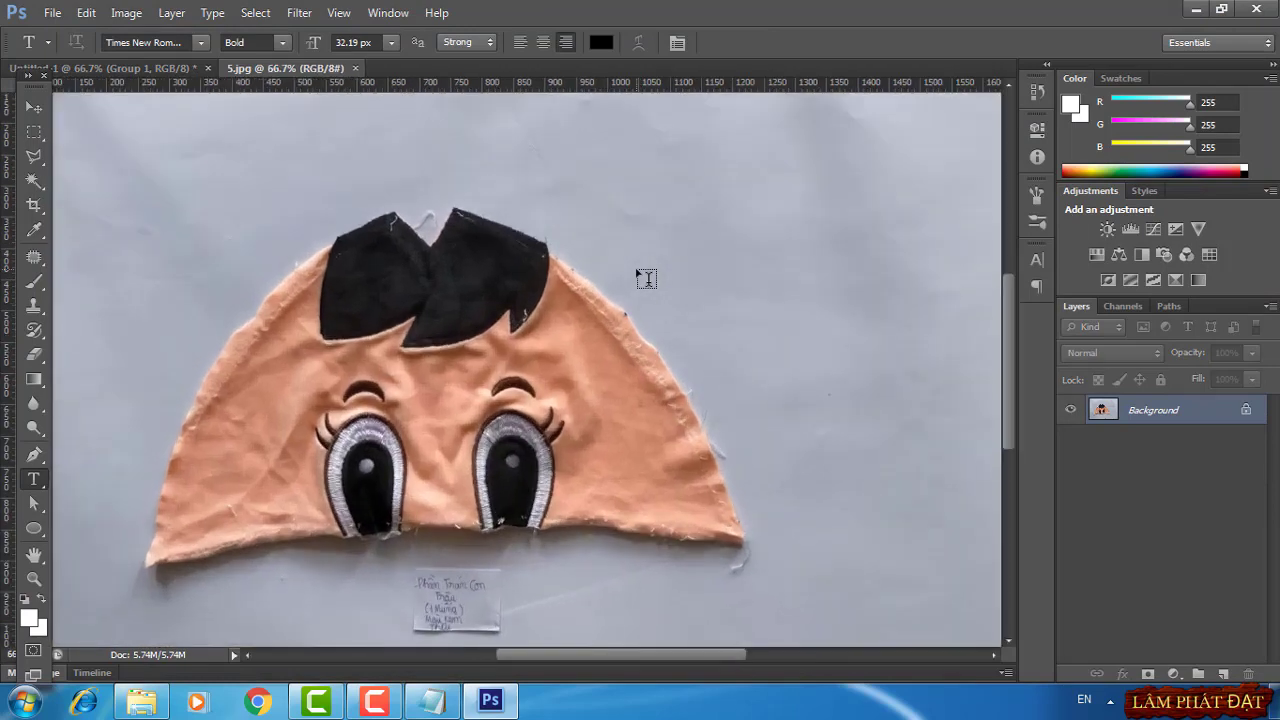
{"action": "scroll", "coordinate": [665, 353], "scroll_direction": "down", "scroll_amount": 1}
{"action": "scroll", "coordinate": [757, 400], "scroll_direction": "up", "scroll_amount": 2}
{"action": "scroll", "coordinate": [820, 408], "scroll_direction": "down", "scroll_amount": 1}
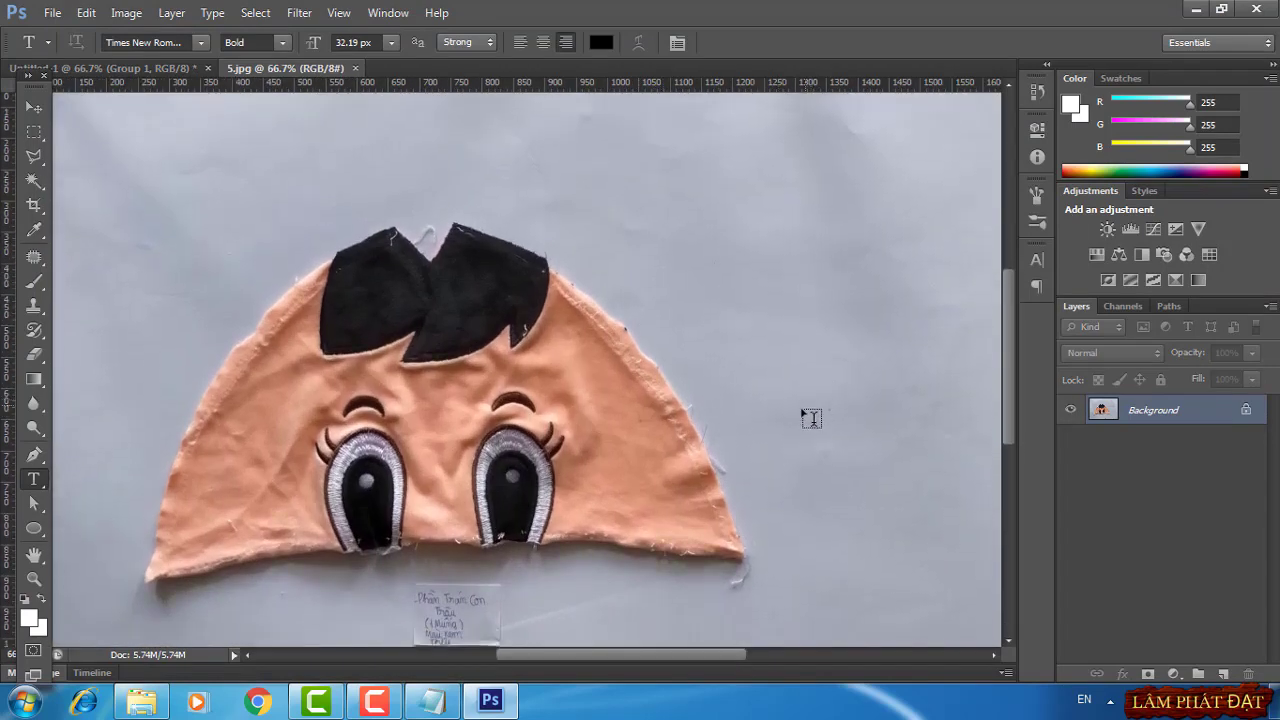
{"action": "left_click_drag", "start_coordinate": [694, 508], "coordinate": [791, 483]}
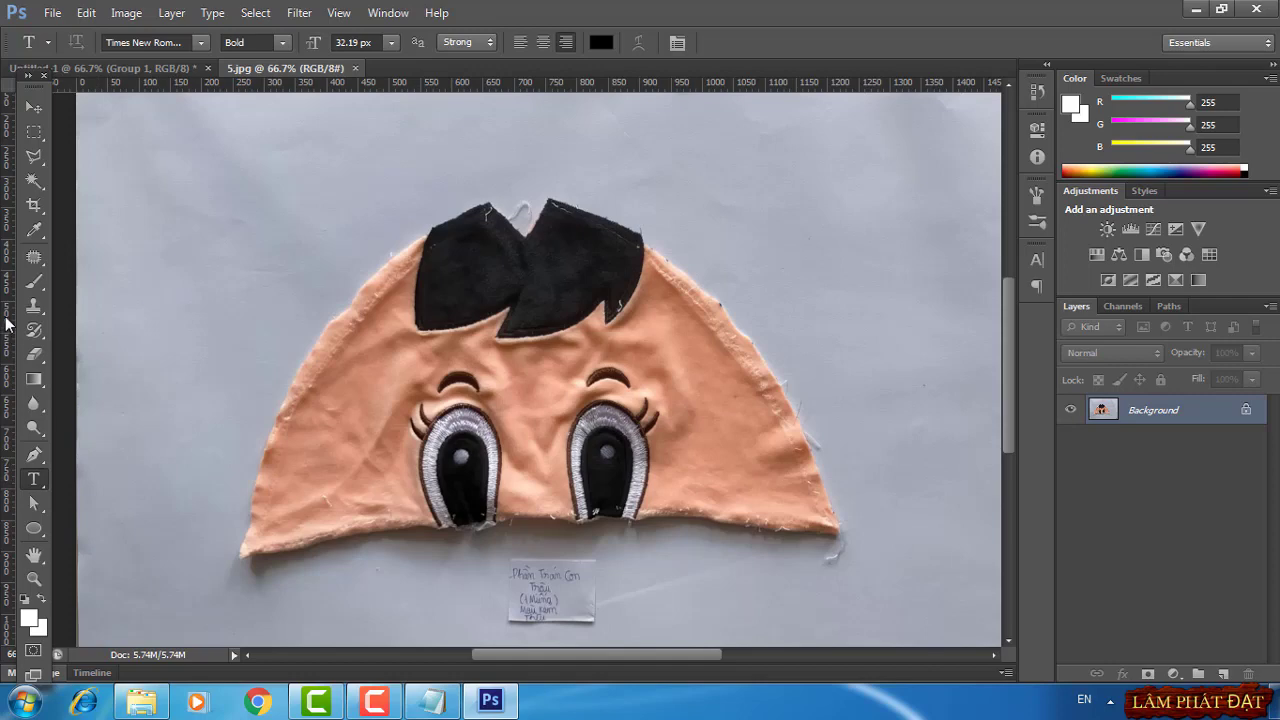
Add a vertical guide through the head's centre and a horizontal guide along its bottom
{"action": "left_click_drag", "start_coordinate": [8, 322], "coordinate": [525, 341]}
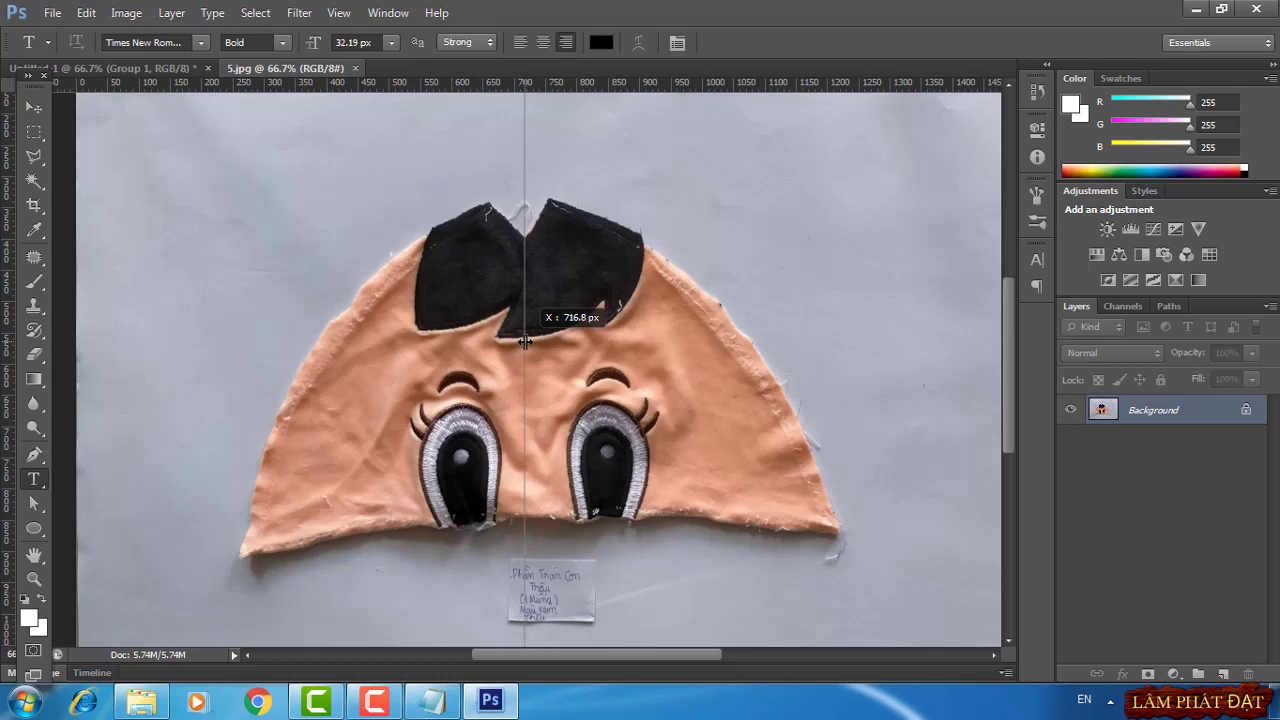
{"action": "left_click_drag", "start_coordinate": [525, 341], "coordinate": [525, 341]}
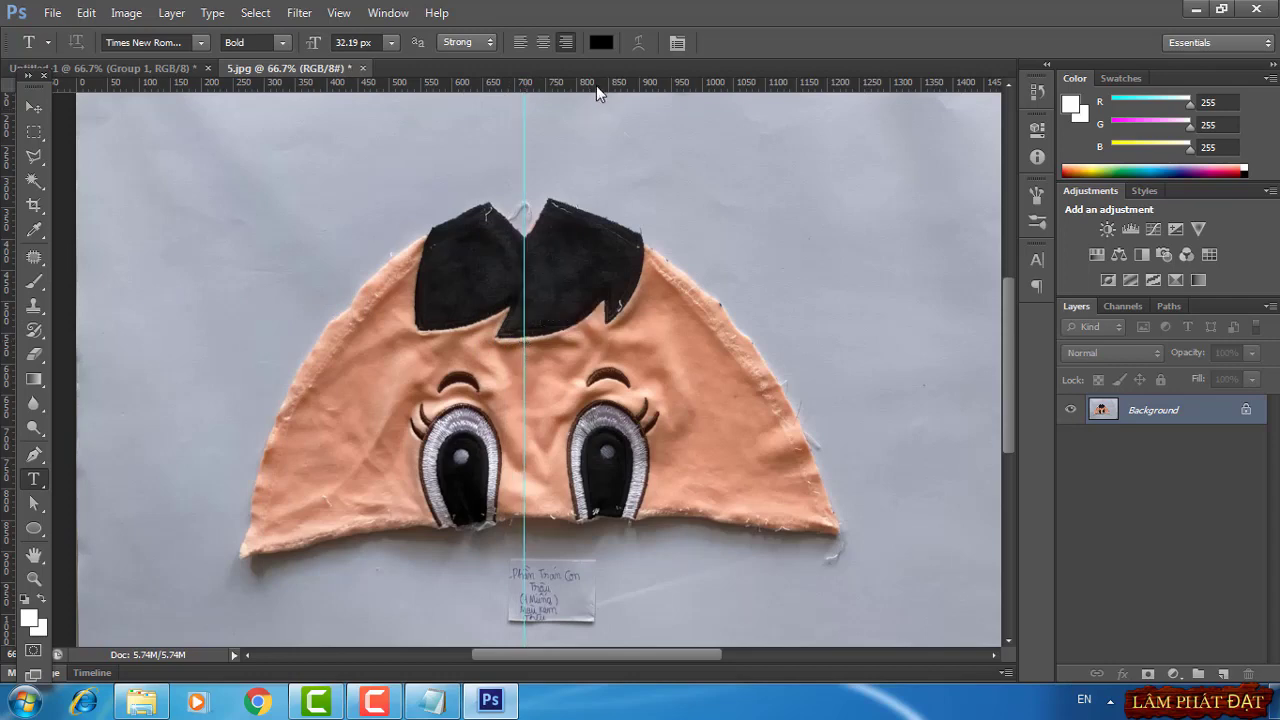
{"action": "left_click_drag", "start_coordinate": [596, 89], "coordinate": [652, 543]}
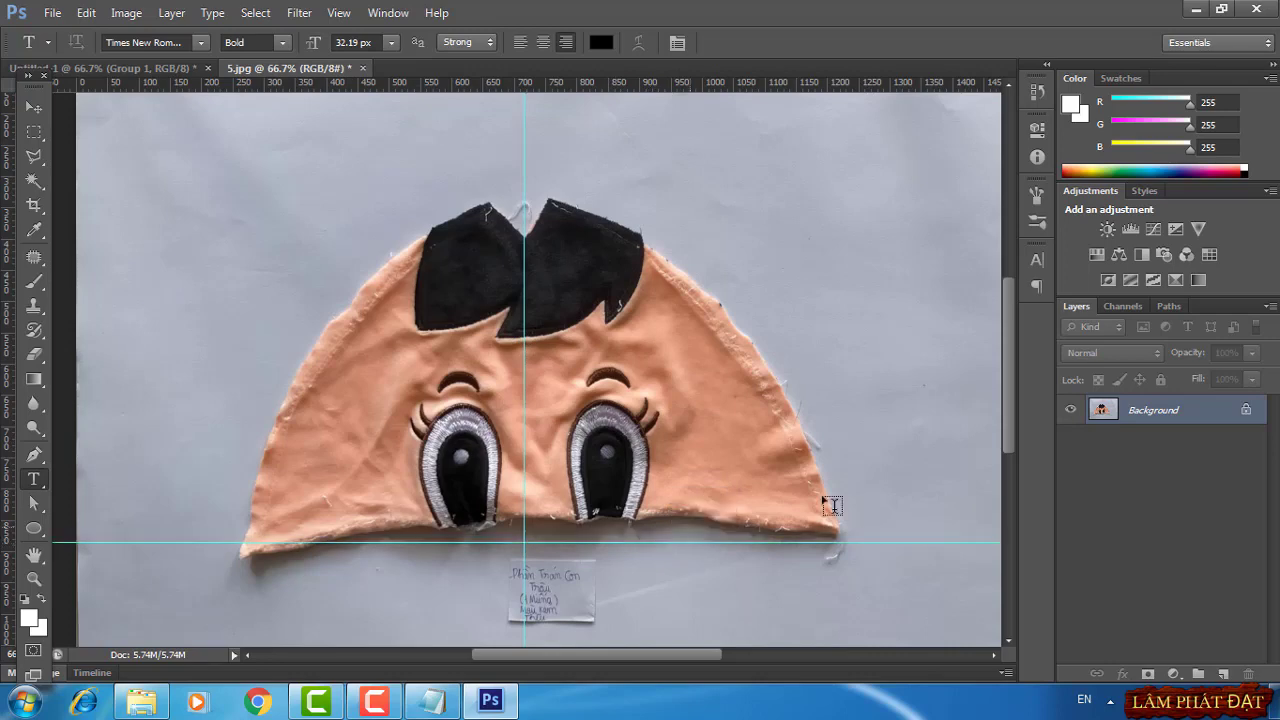
Duplicate the Background layer and rotate the copy about 2.23° to straighten it
{"action": "right_click", "coordinate": [1158, 412]}
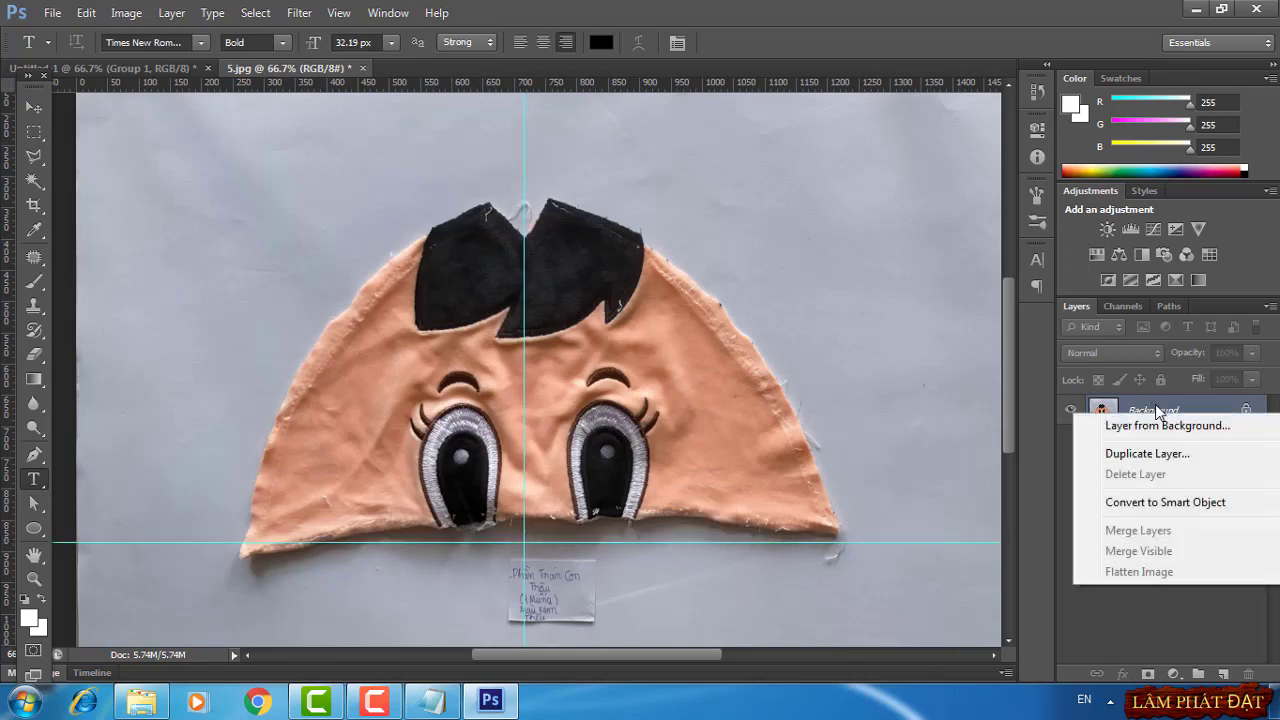
{"action": "left_click", "coordinate": [1134, 455]}
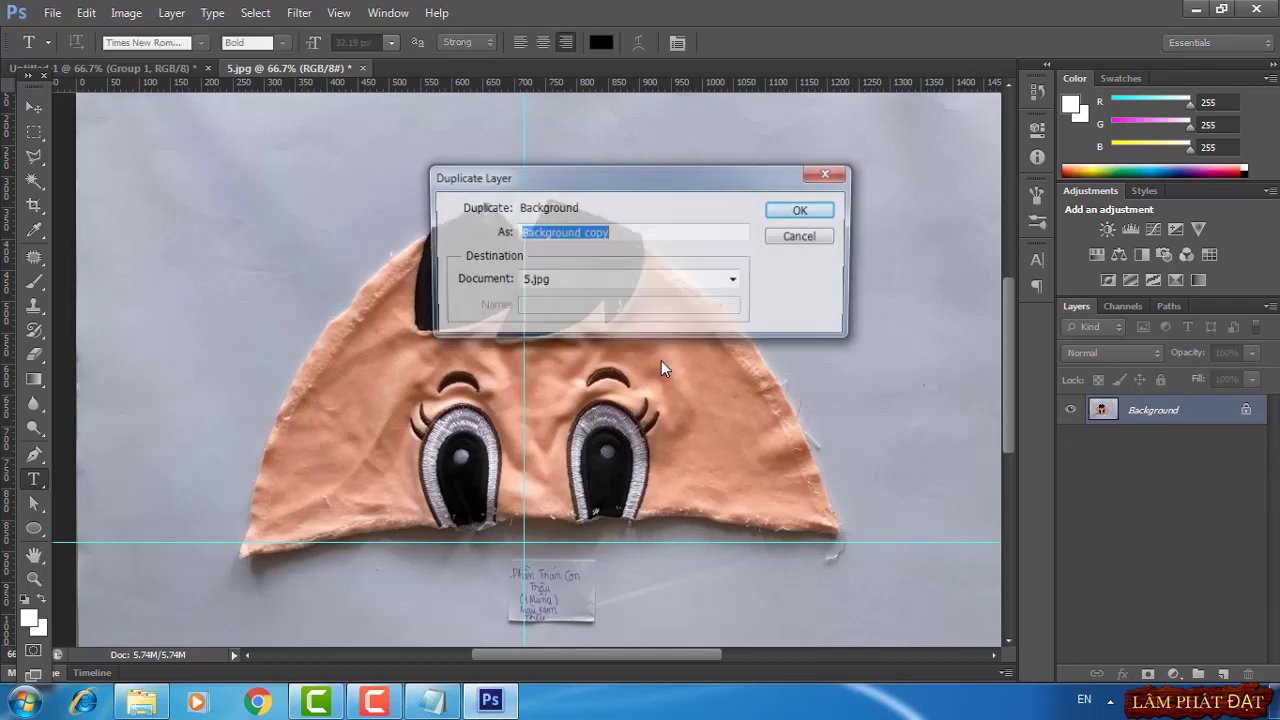
{"action": "left_click", "coordinate": [805, 212]}
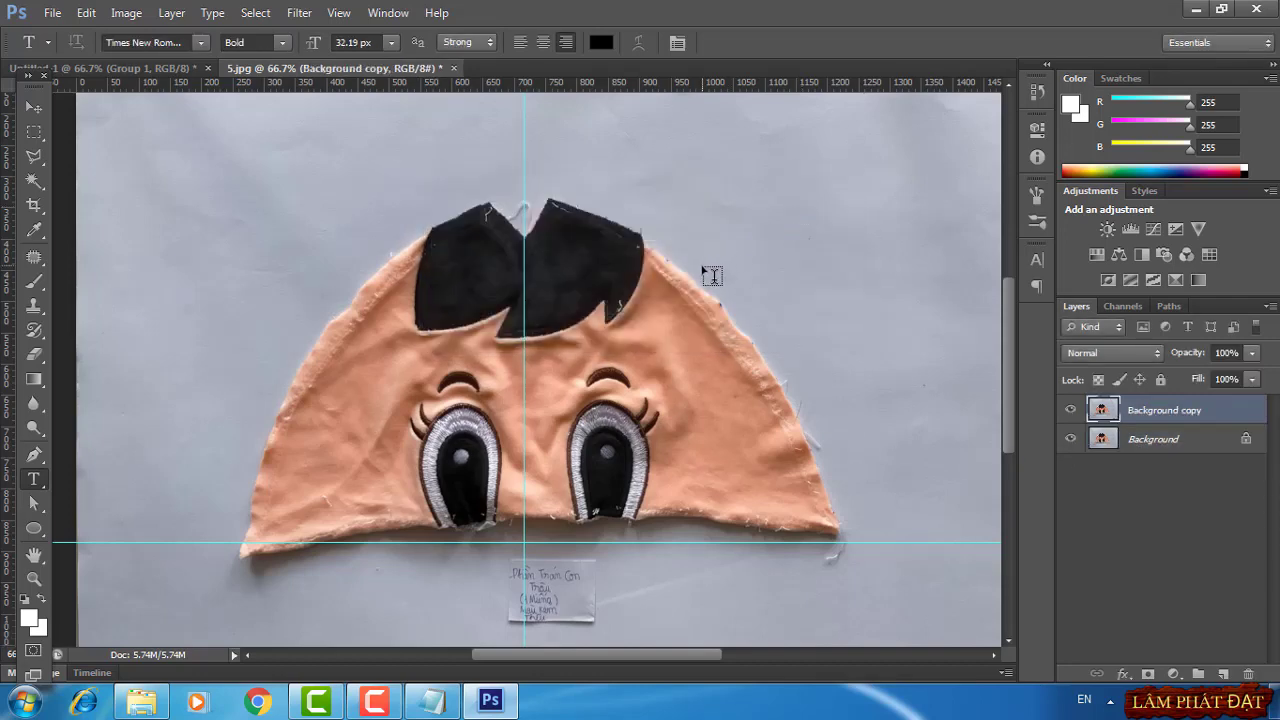
{"action": "key", "text": "ctrl+minus"}
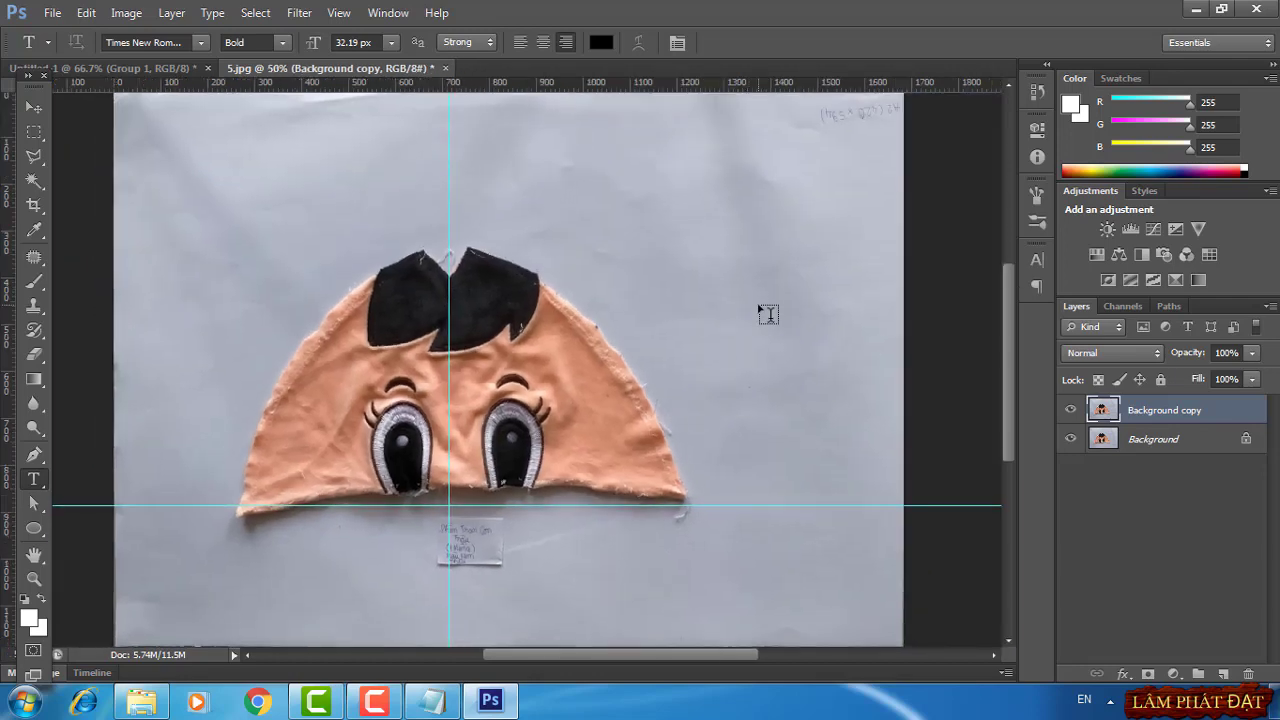
{"action": "key", "text": "ctrl+t"}
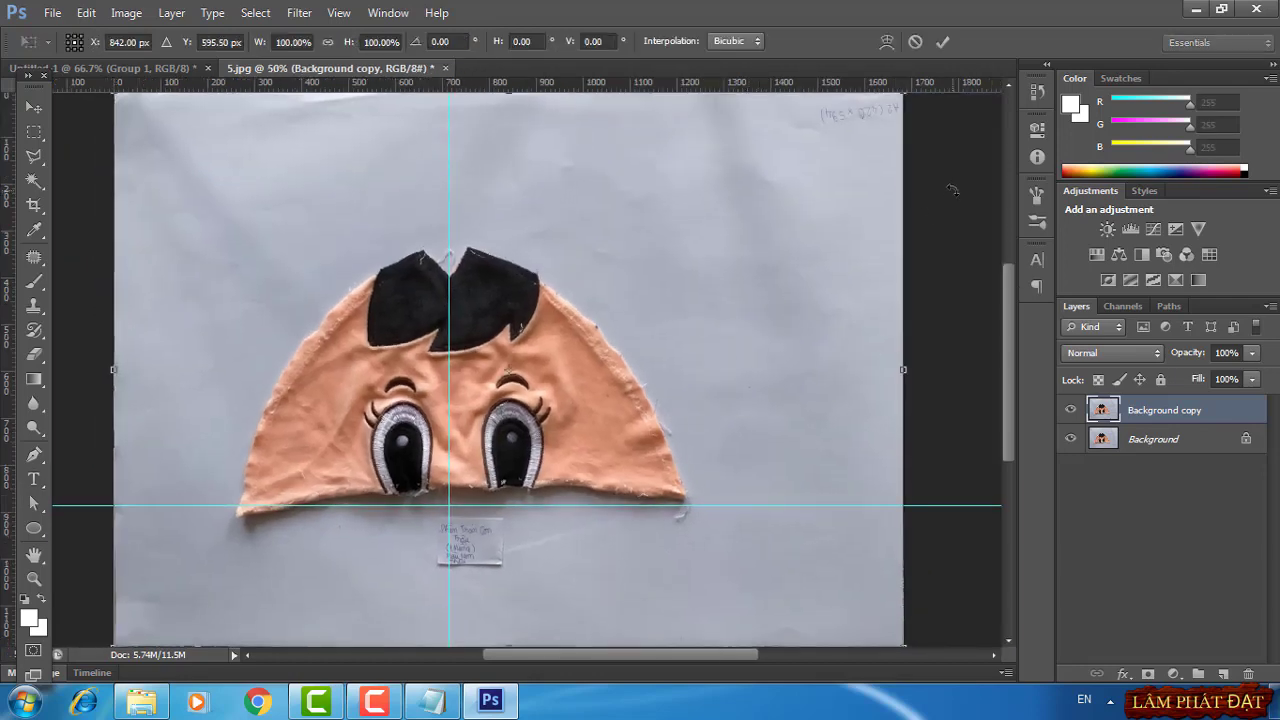
{"action": "left_click_drag", "start_coordinate": [952, 190], "coordinate": [955, 209]}
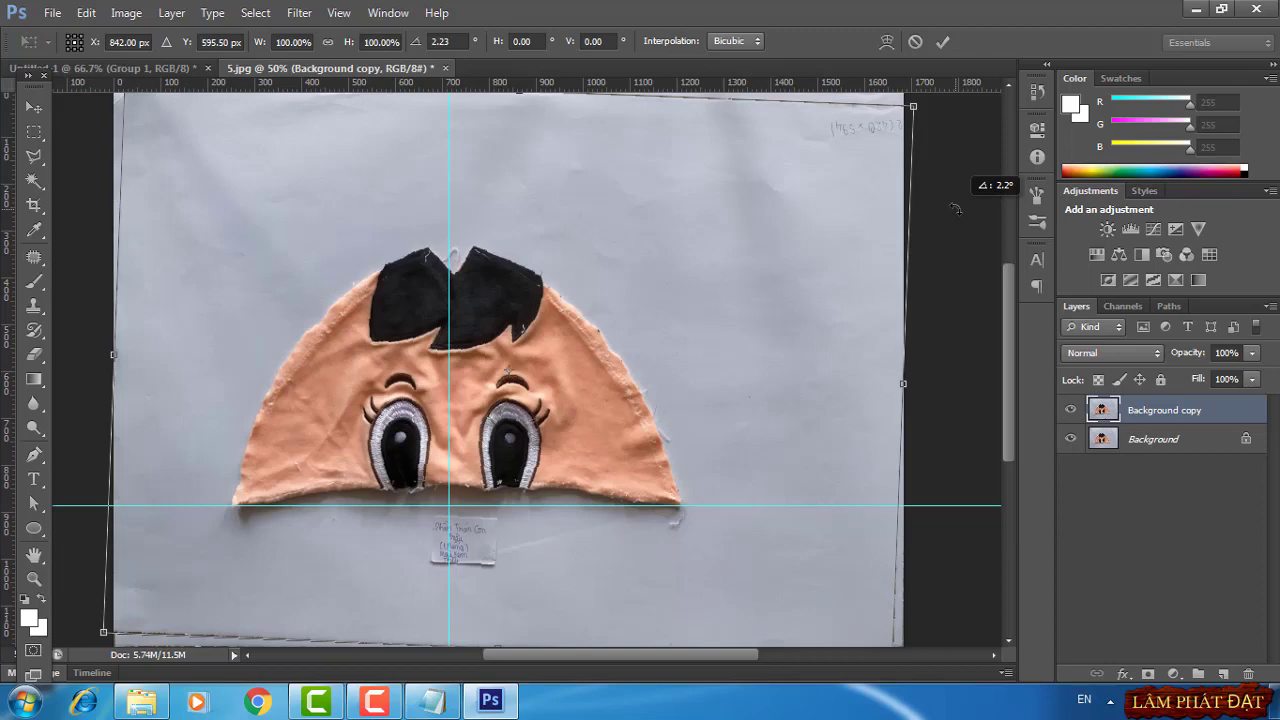
{"action": "left_click", "coordinate": [943, 42]}
{"action": "key", "text": "t"}
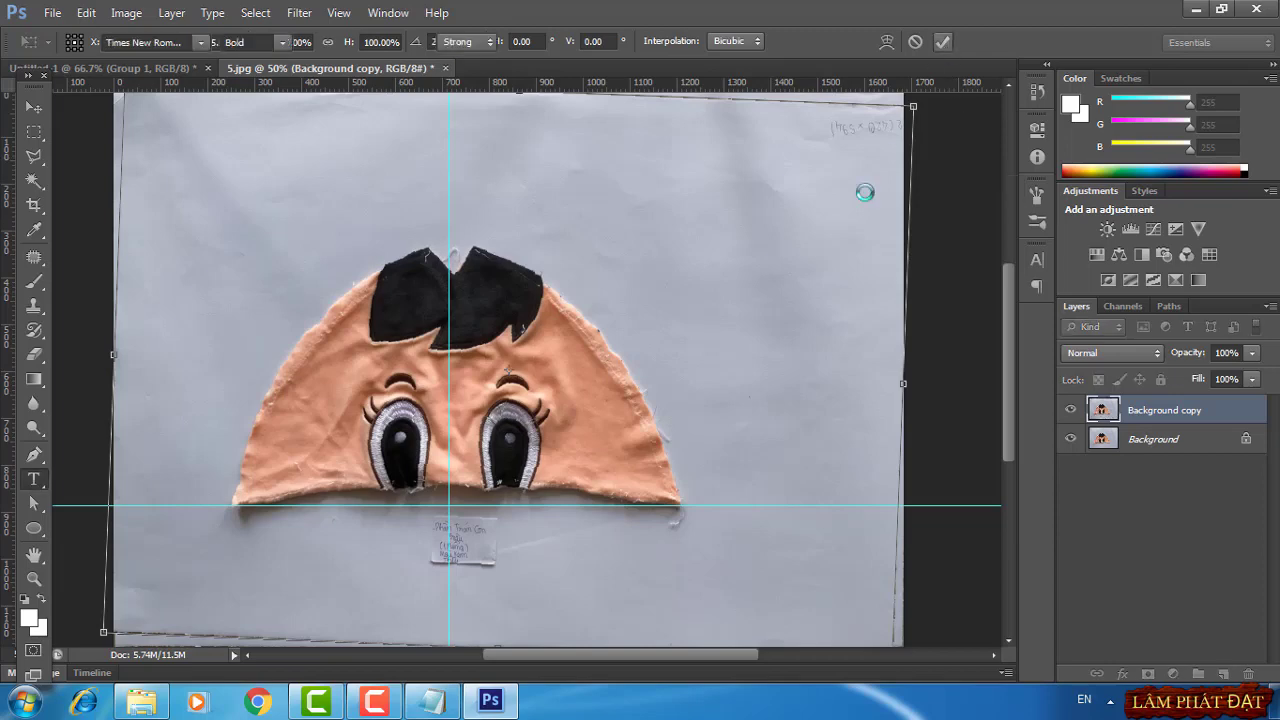
Move the vertical guide to the head's centre at 726 px and zoom back in
{"action": "left_click", "coordinate": [34, 106]}
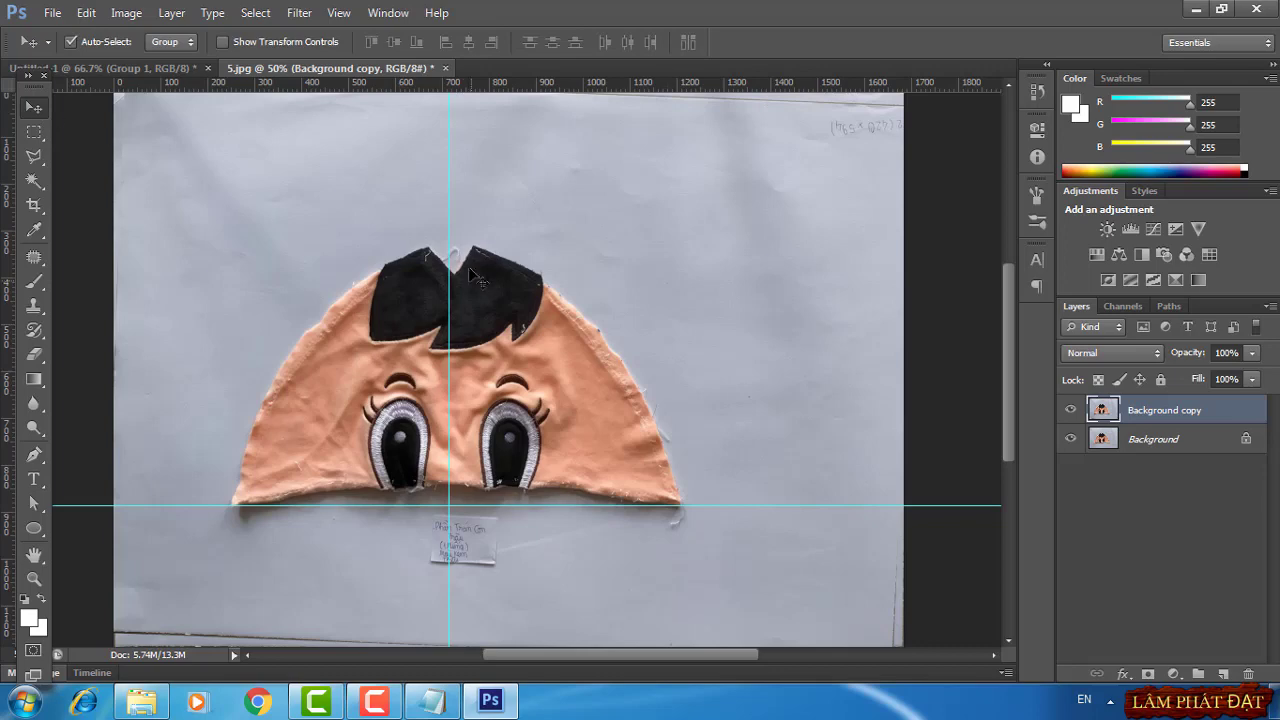
{"action": "left_click_drag", "start_coordinate": [450, 245], "coordinate": [456, 244]}
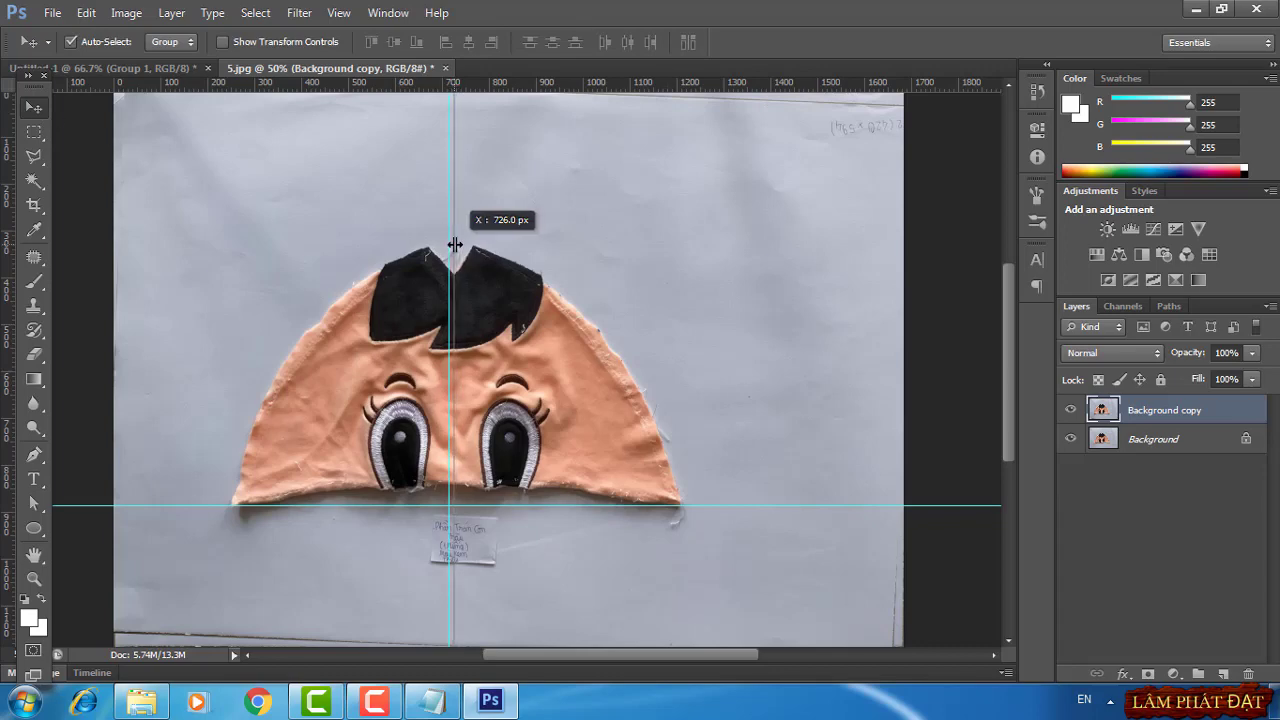
{"action": "left_click_drag", "start_coordinate": [455, 244], "coordinate": [454, 244]}
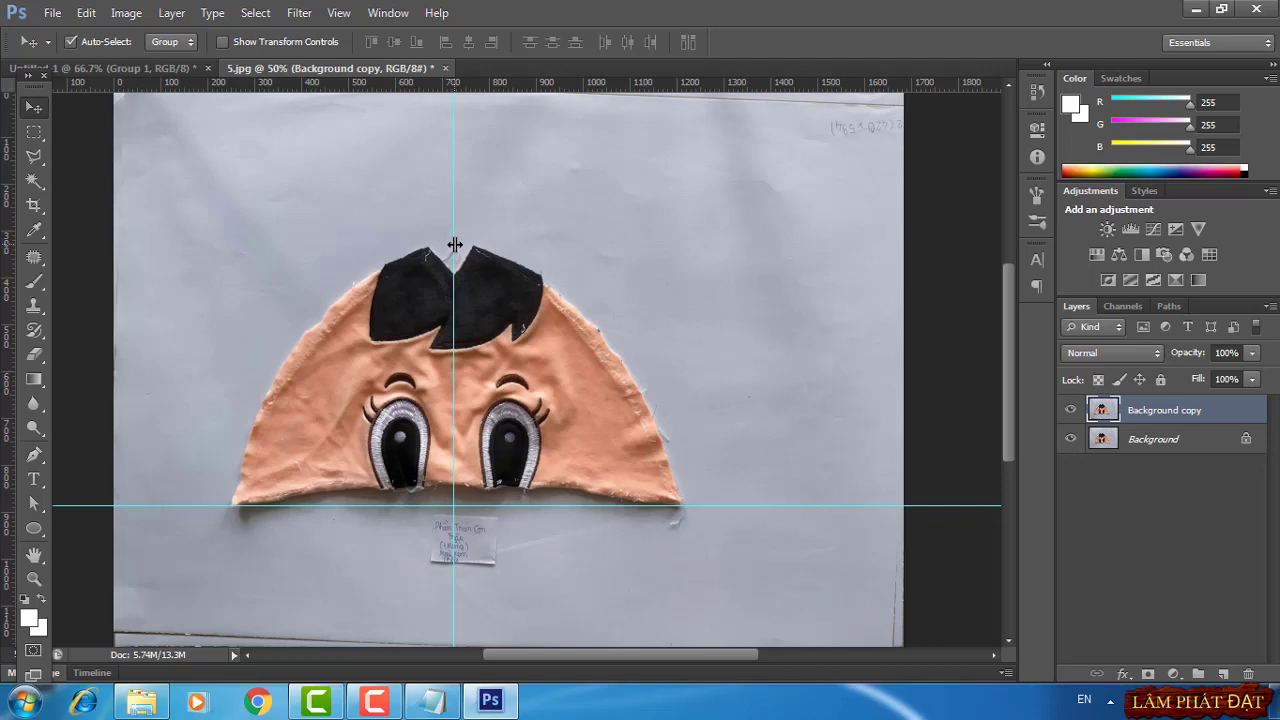
{"action": "key", "text": "ctrl+plus"}
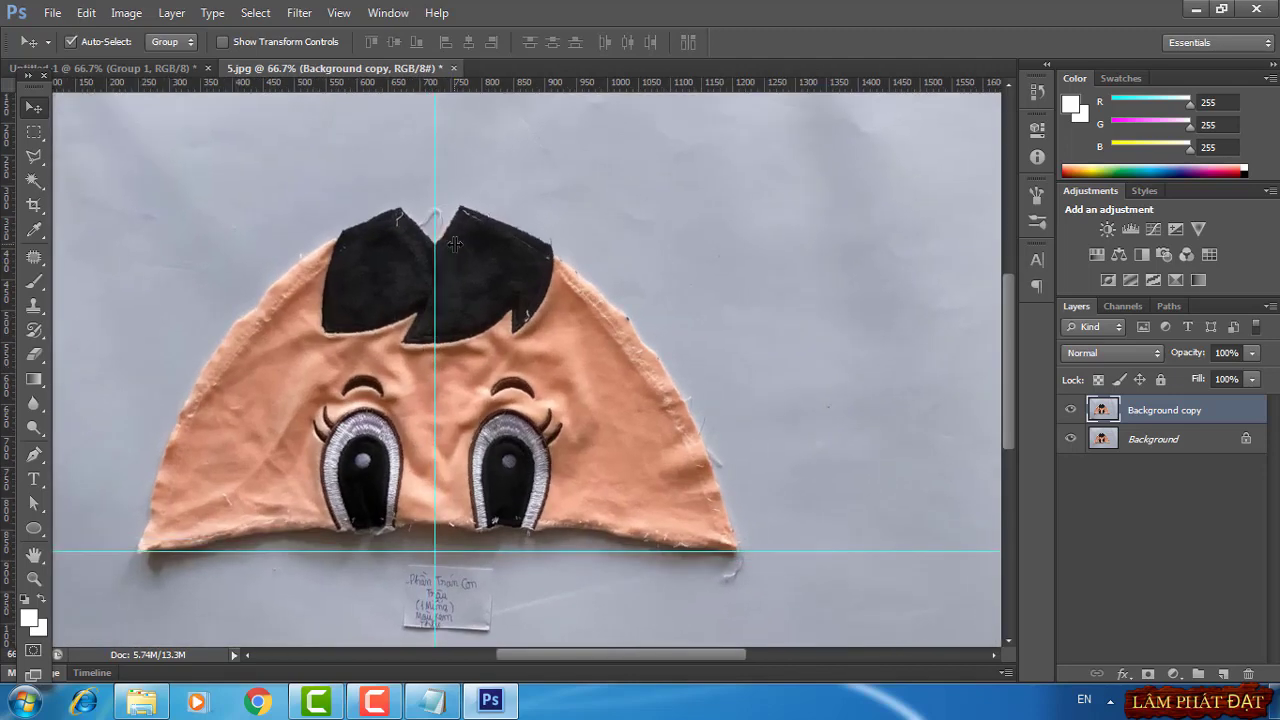
{"action": "left_click", "coordinate": [33, 454]}
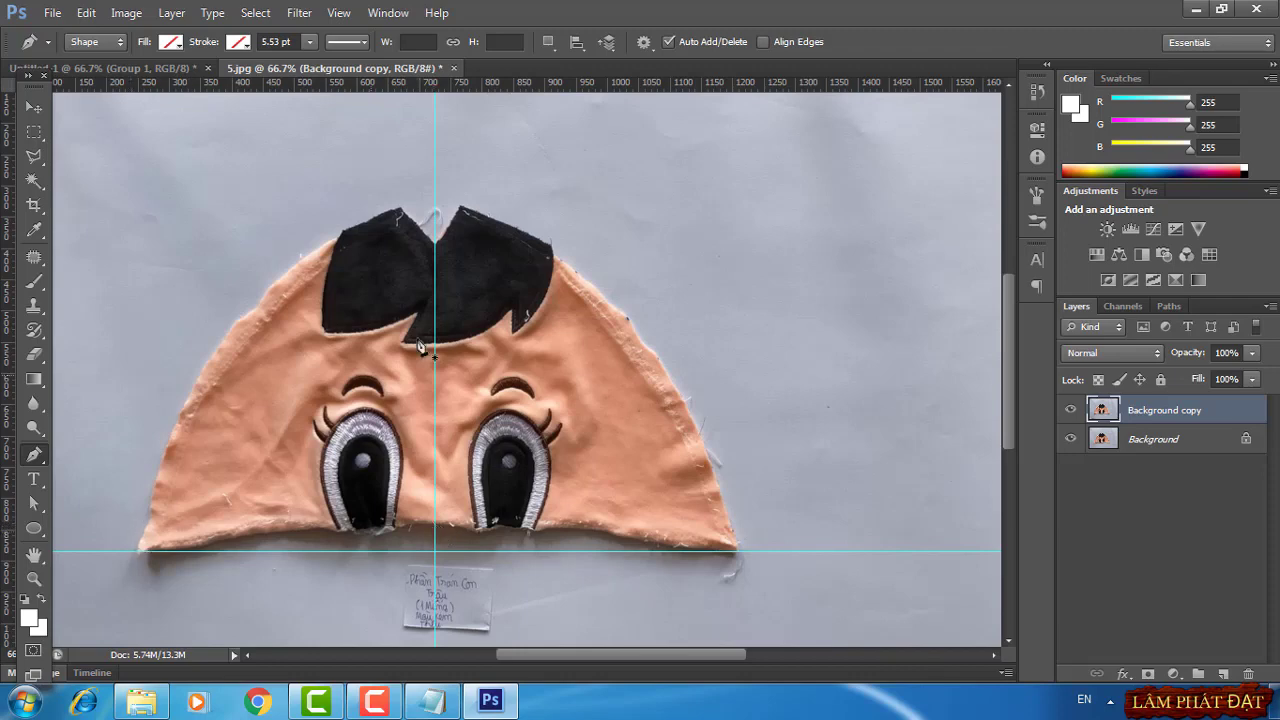
Trace a Pen path from the hair tip down the head piece's left edge
{"action": "left_click", "coordinate": [437, 250]}
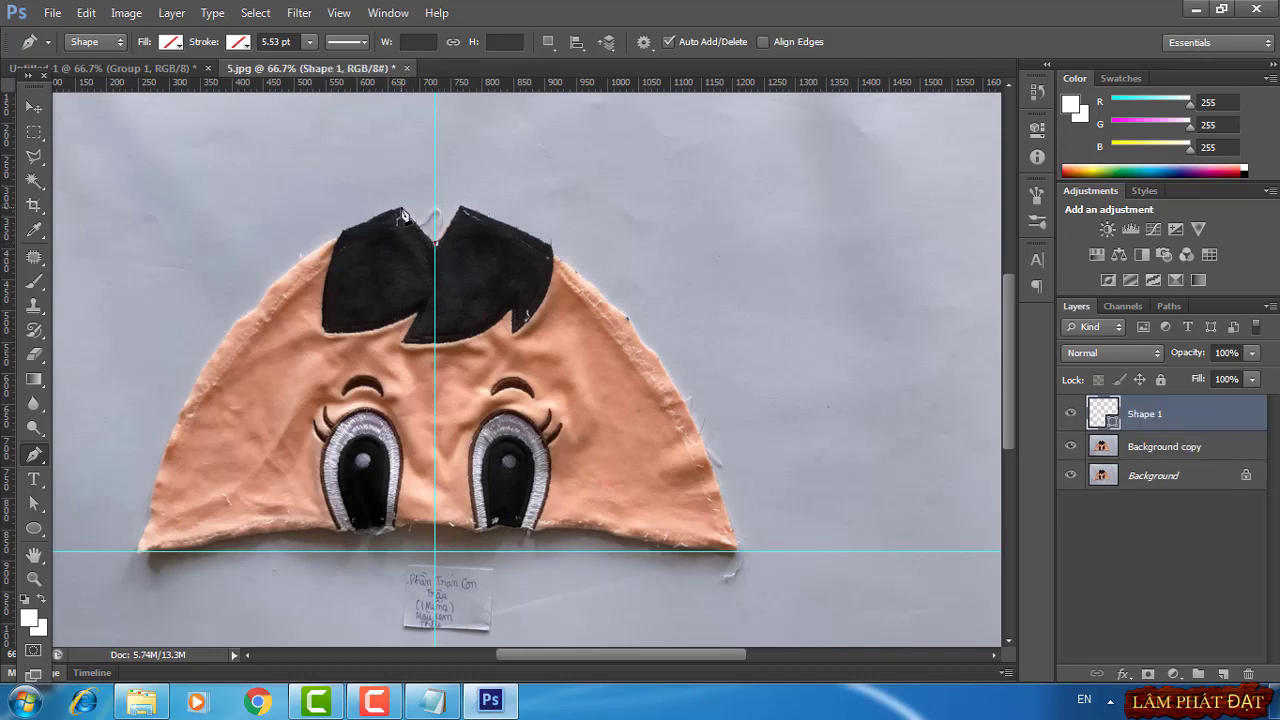
{"action": "left_click", "coordinate": [400, 213]}
{"action": "mouse_move", "coordinate": [139, 551]}
{"action": "left_mouse_down"}
{"action": "mouse_move", "coordinate": [128, 648]}
{"action": "mouse_move", "coordinate": [100, 634]}
{"action": "mouse_move", "coordinate": [107, 645]}
{"action": "left_mouse_up"}
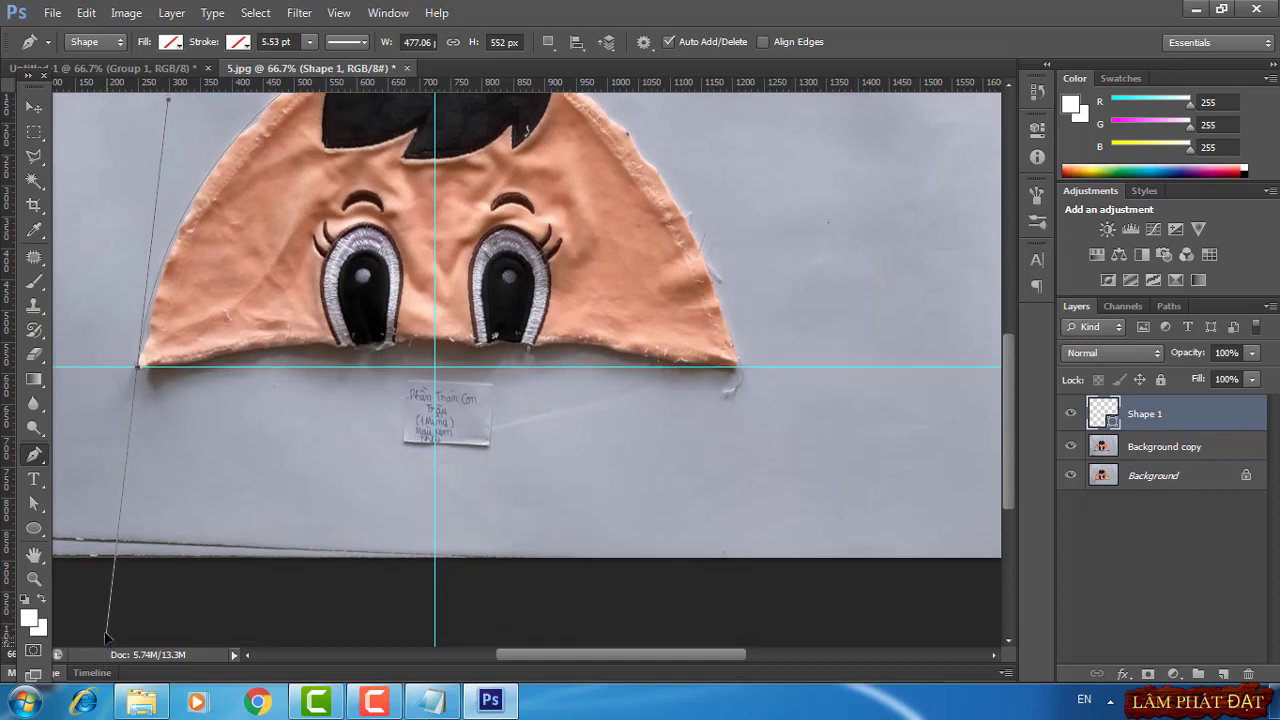
{"action": "left_click_drag", "start_coordinate": [107, 645], "coordinate": [108, 646]}
{"action": "scroll", "coordinate": [290, 500], "scroll_direction": "up", "scroll_amount": 2}
{"action": "scroll", "coordinate": [309, 493], "scroll_direction": "up", "scroll_amount": 1}
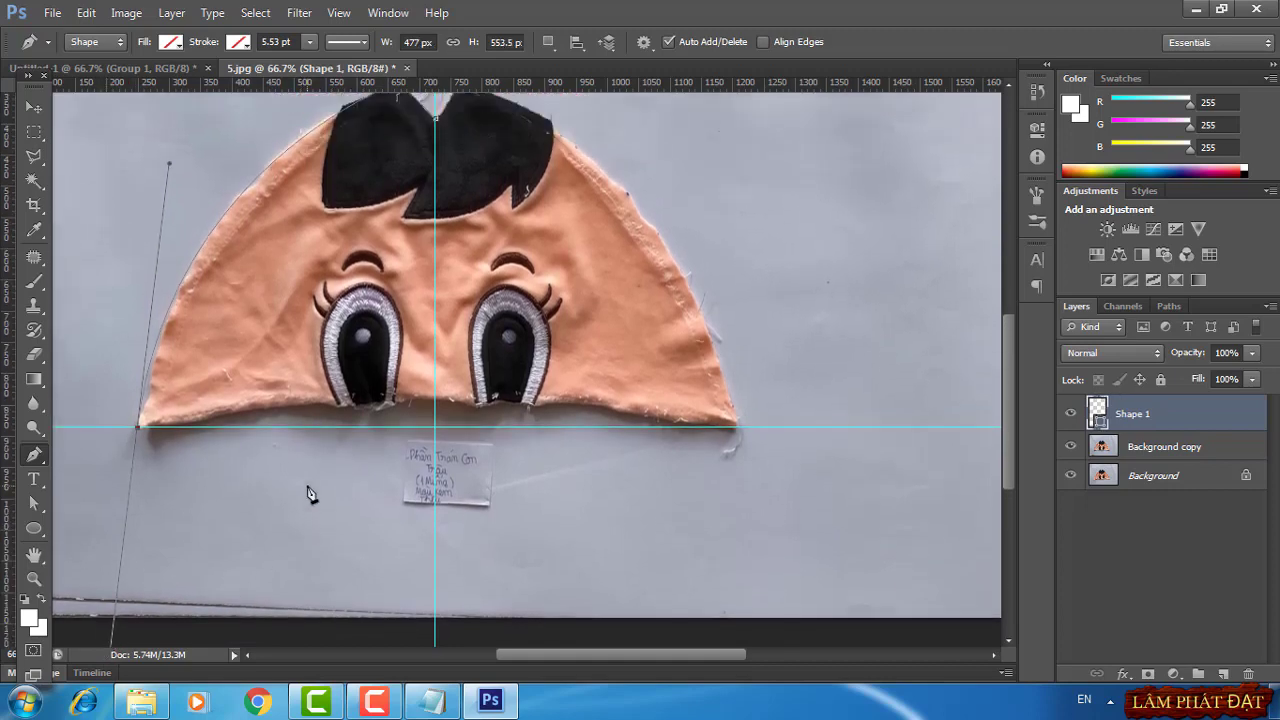
{"action": "scroll", "coordinate": [309, 493], "scroll_direction": "up", "scroll_amount": 1}
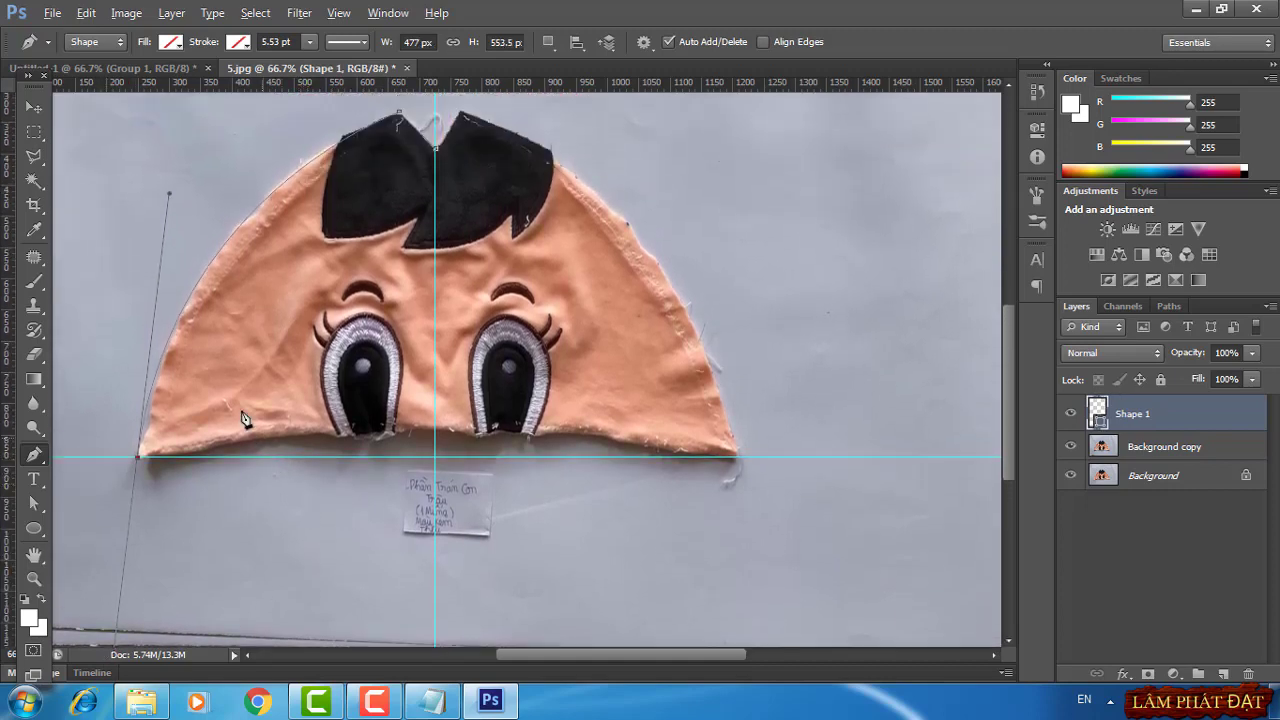
{"action": "mouse_move", "coordinate": [170, 197]}
{"action": "left_mouse_down"}
{"action": "mouse_move", "coordinate": [151, 214]}
{"action": "mouse_move", "coordinate": [154, 234]}
{"action": "mouse_move", "coordinate": [151, 206]}
{"action": "mouse_move", "coordinate": [183, 179]}
{"action": "left_mouse_up"}
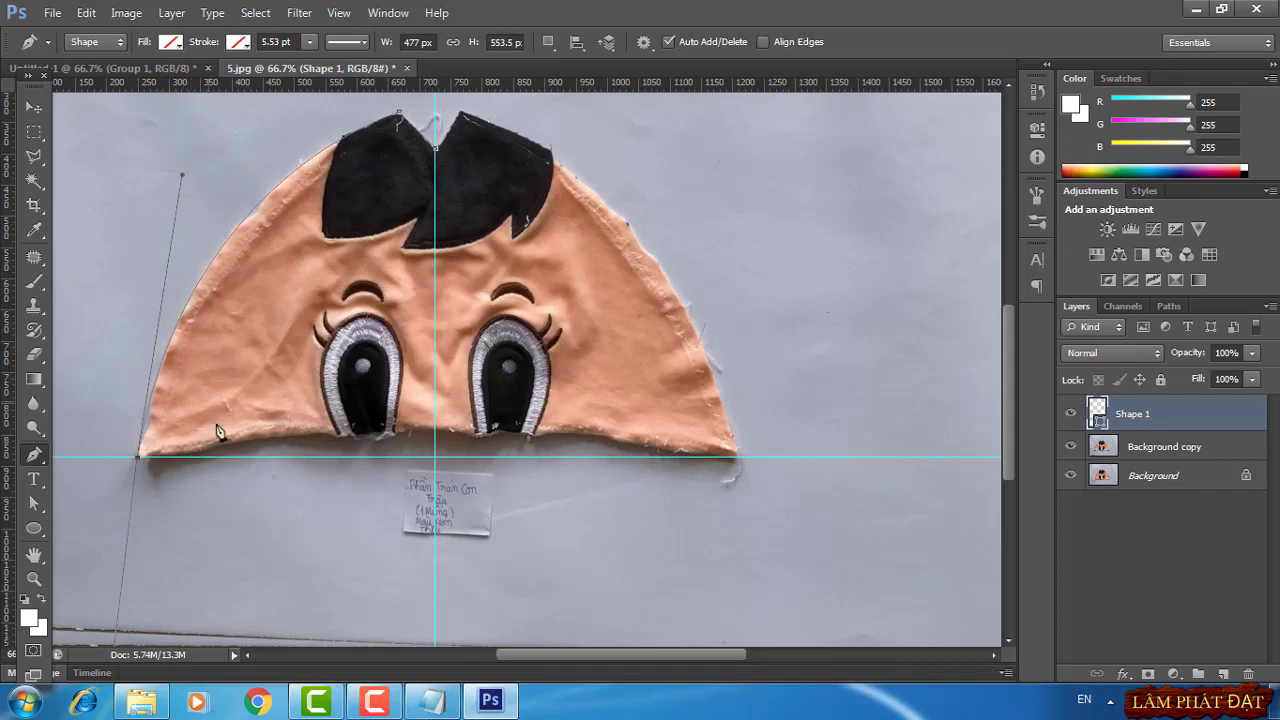
Make the bottom-left point a sharp corner and carry the outline along the bottom edge to the centre
{"action": "left_click", "coordinate": [139, 460]}
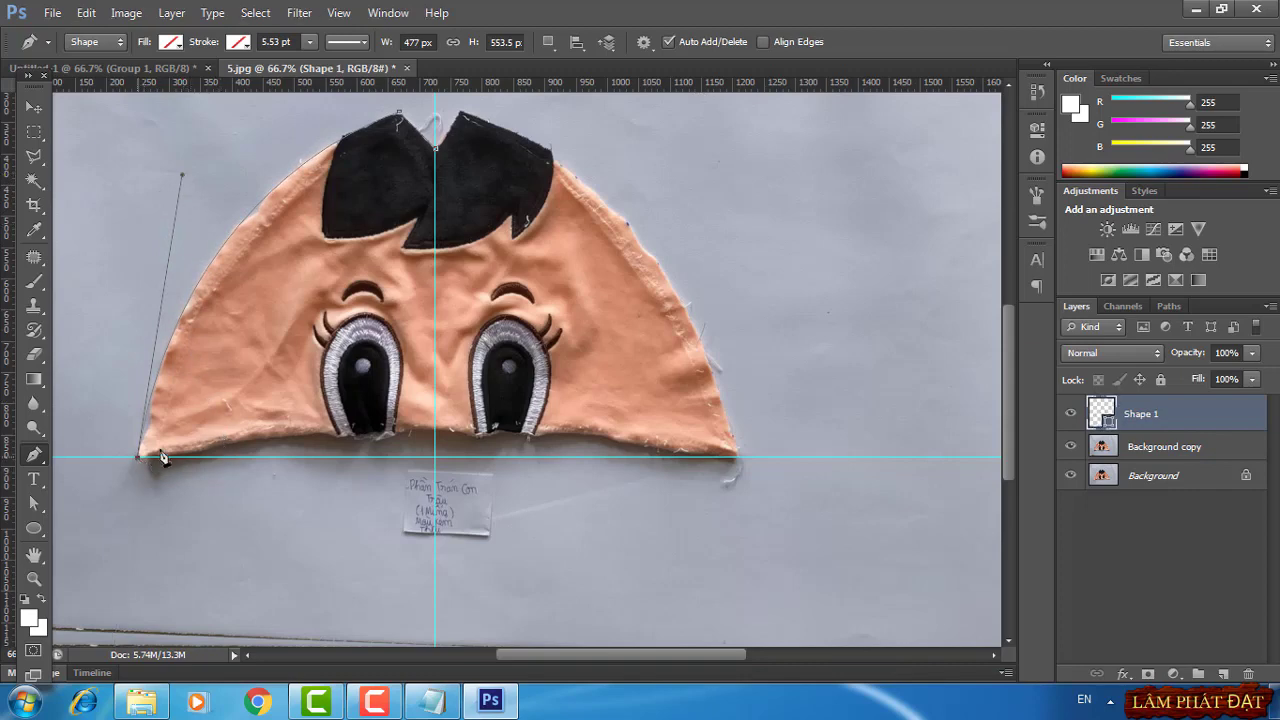
{"action": "left_click", "coordinate": [437, 436]}
{"action": "left_click_drag", "start_coordinate": [449, 430], "coordinate": [522, 432]}
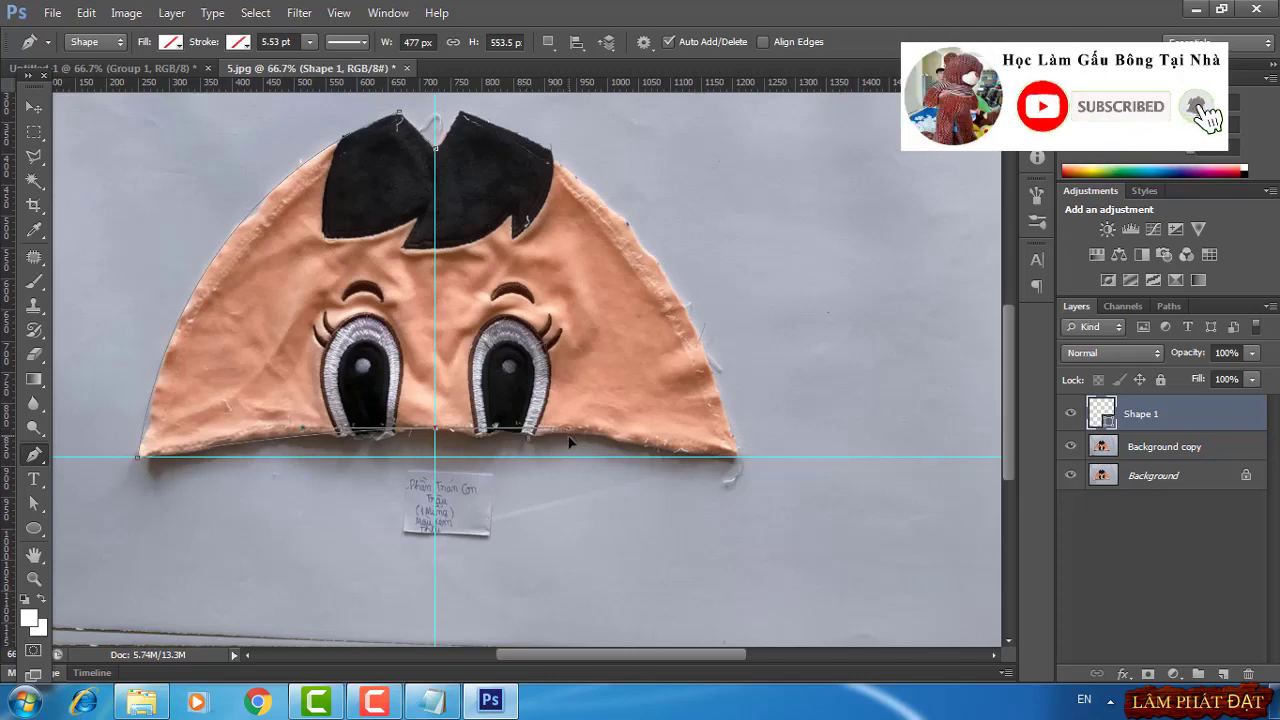
{"action": "left_click", "coordinate": [563, 446]}
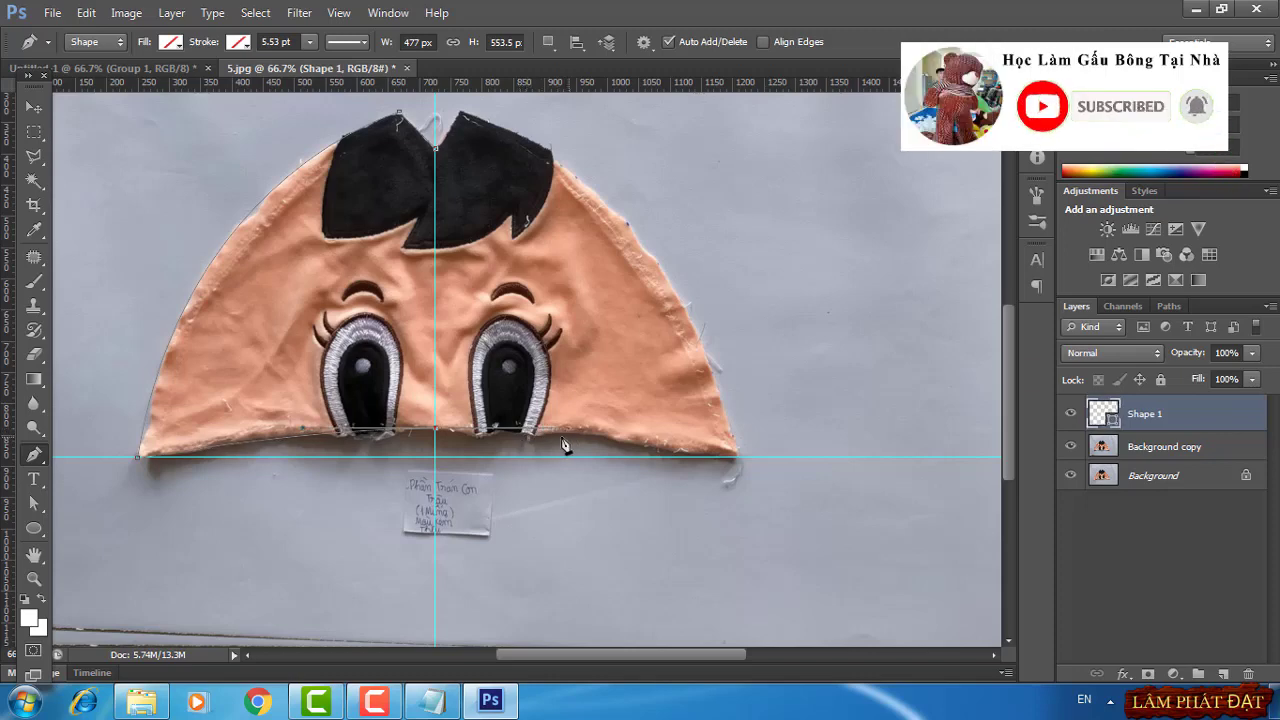
{"action": "left_click", "coordinate": [440, 436]}
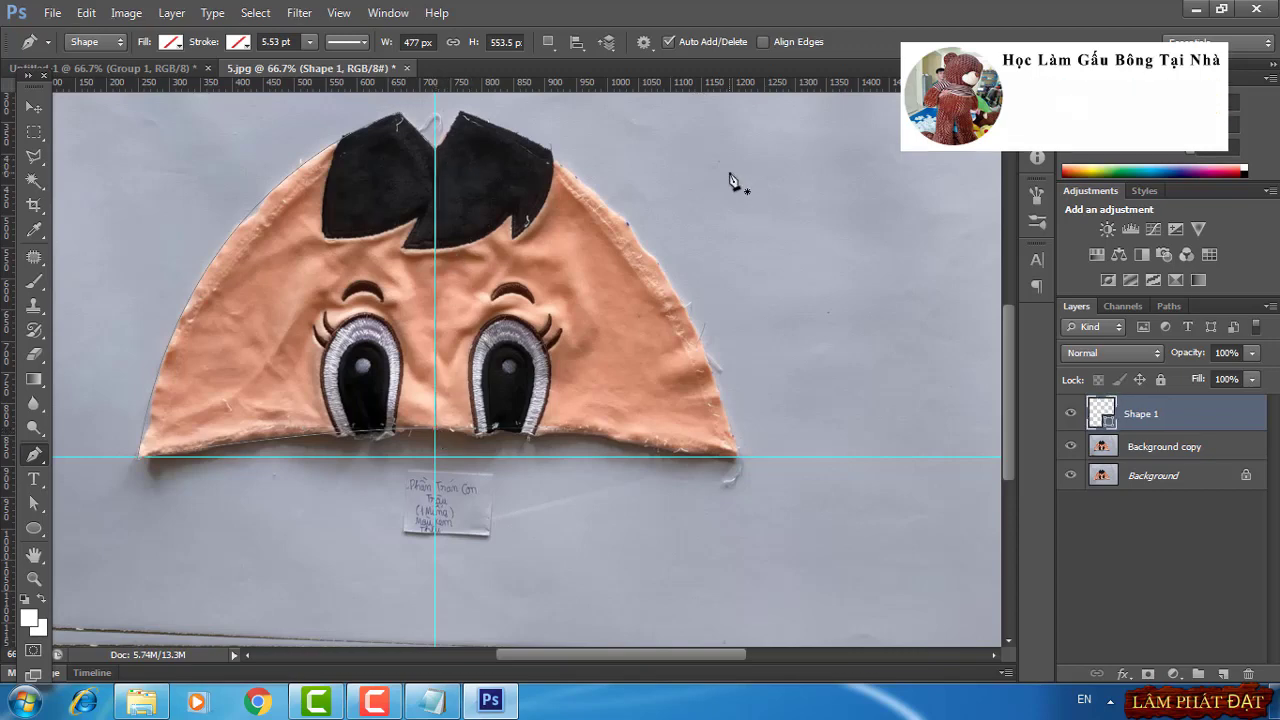
Delete the old belly piece's Group 1 from Untitled-1
{"action": "left_click", "coordinate": [163, 67]}
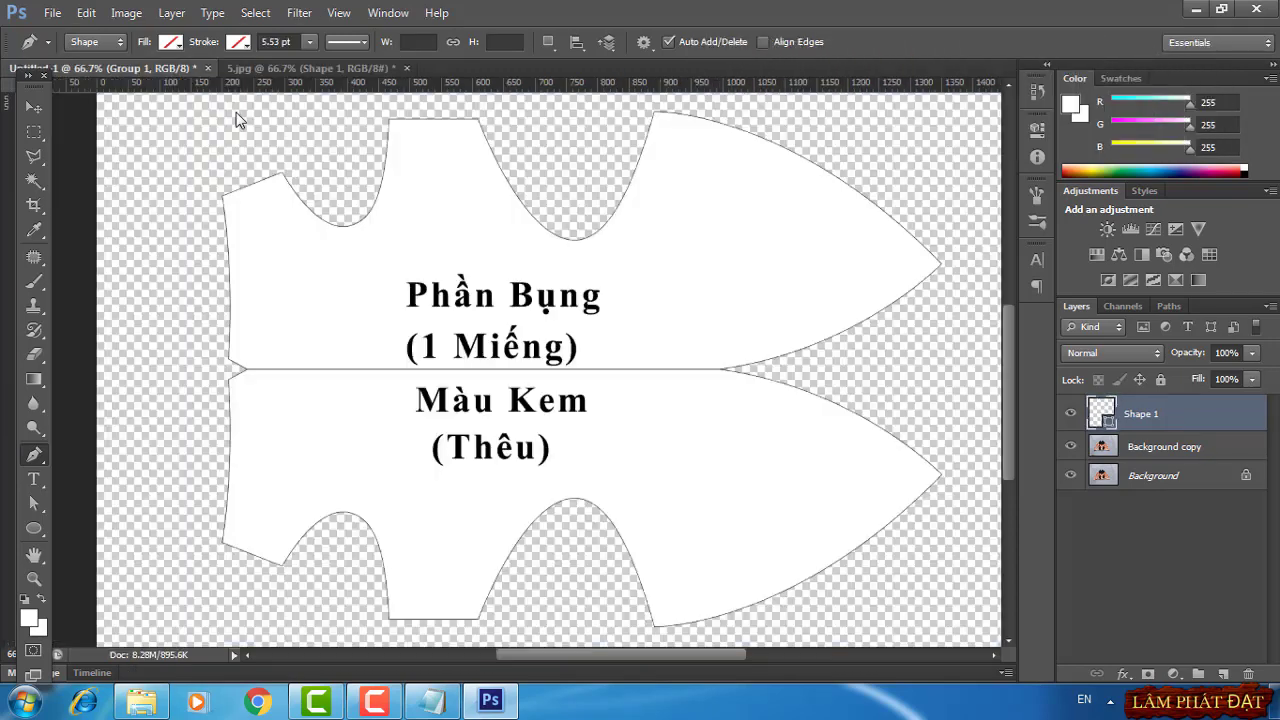
{"action": "right_click", "coordinate": [1137, 411]}
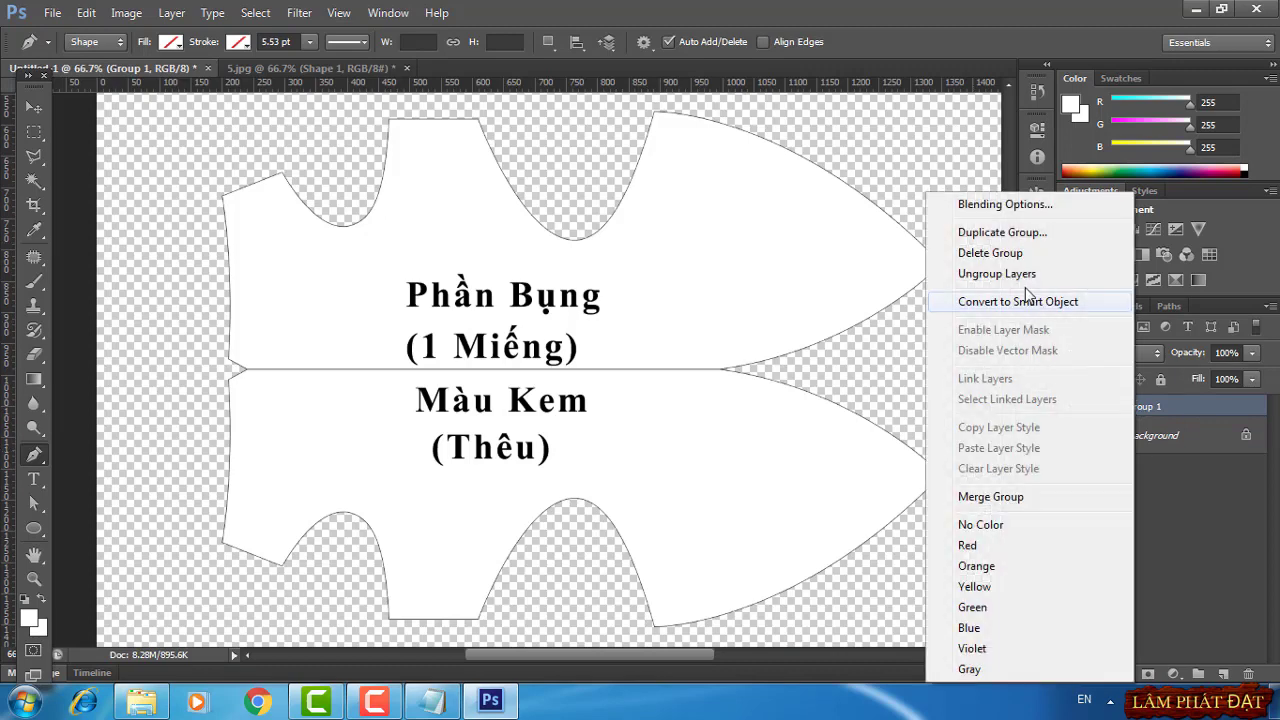
{"action": "left_click", "coordinate": [988, 253]}
{"action": "left_click", "coordinate": [593, 277]}
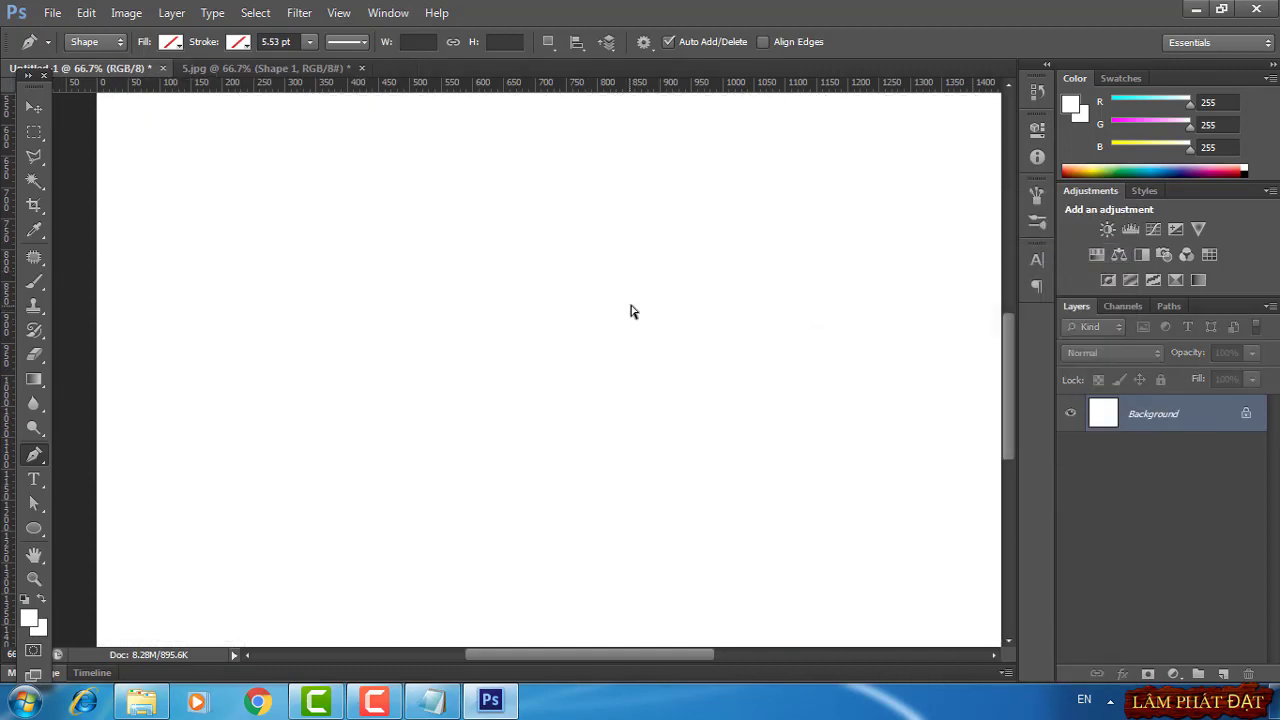
Paste the traced head outline onto the blank Untitled-1 canvas and shift the view
{"action": "key", "text": "ctrl+v"}
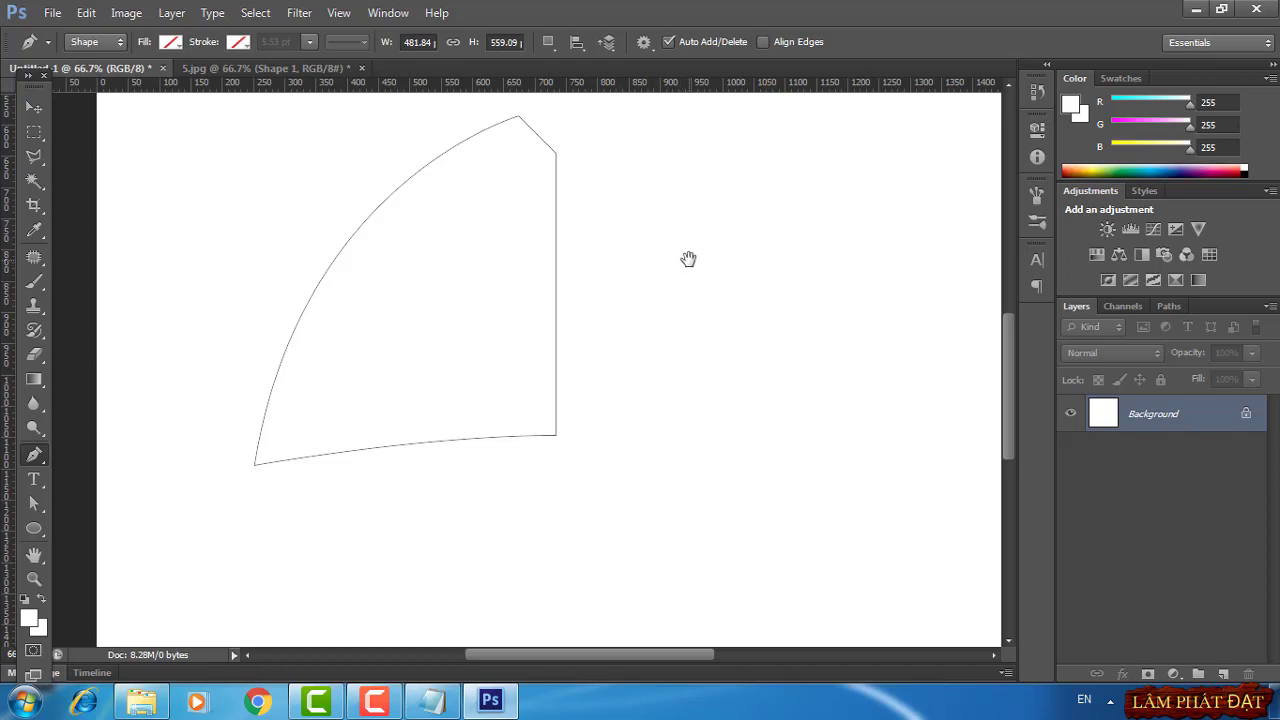
{"action": "left_click_drag", "start_coordinate": [688, 259], "coordinate": [698, 346]}
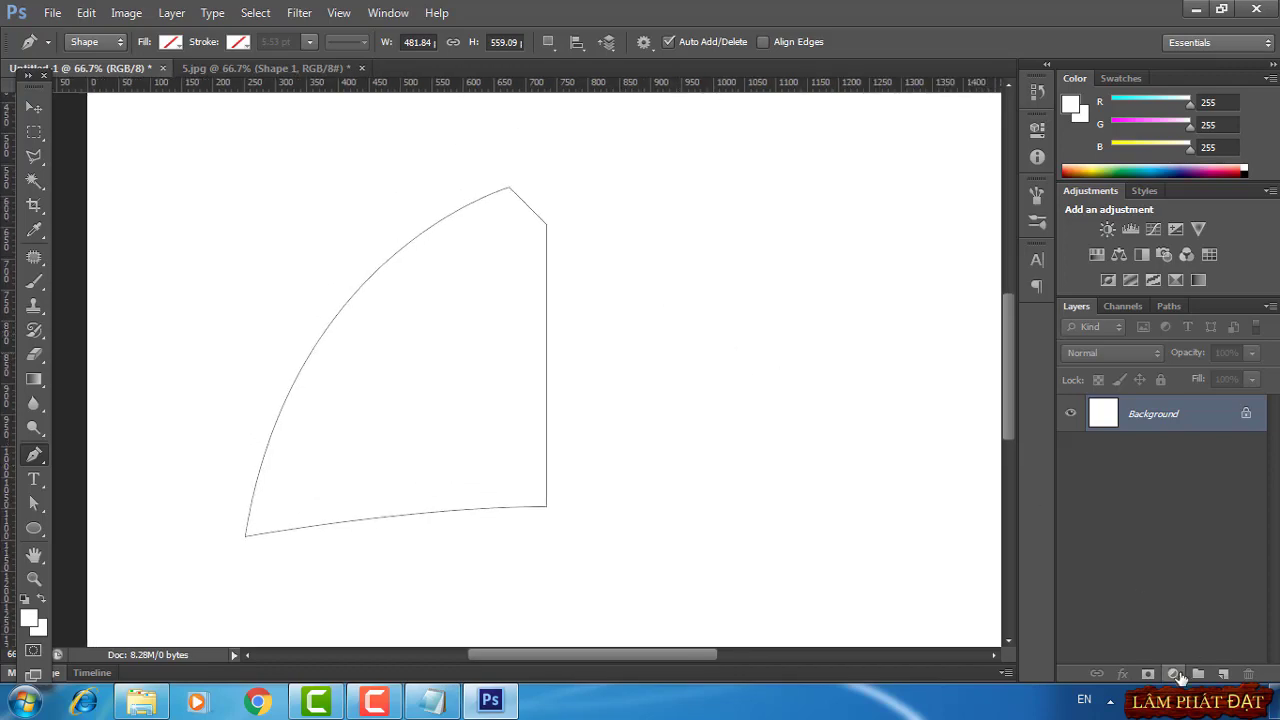
{"action": "left_click", "coordinate": [1173, 673]}
Fill the pasted outline with a white Solid Color fill layer
{"action": "left_click", "coordinate": [1134, 263]}
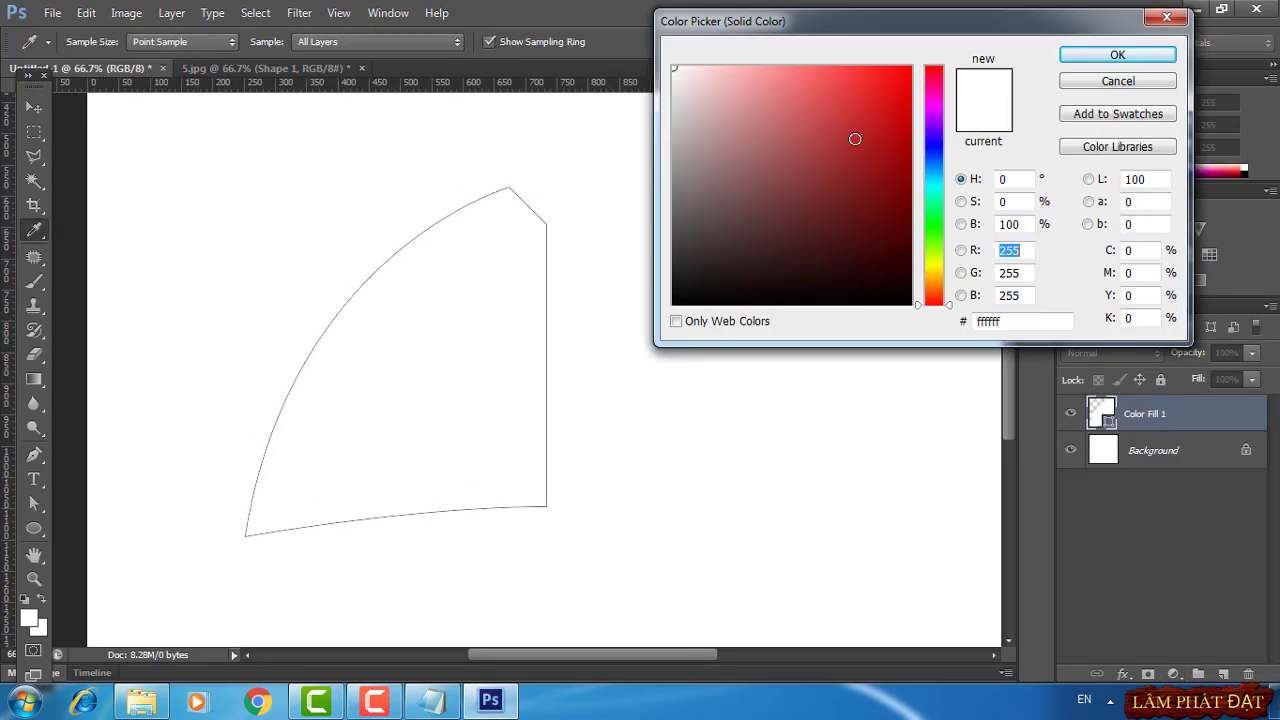
{"action": "left_click", "coordinate": [1073, 52]}
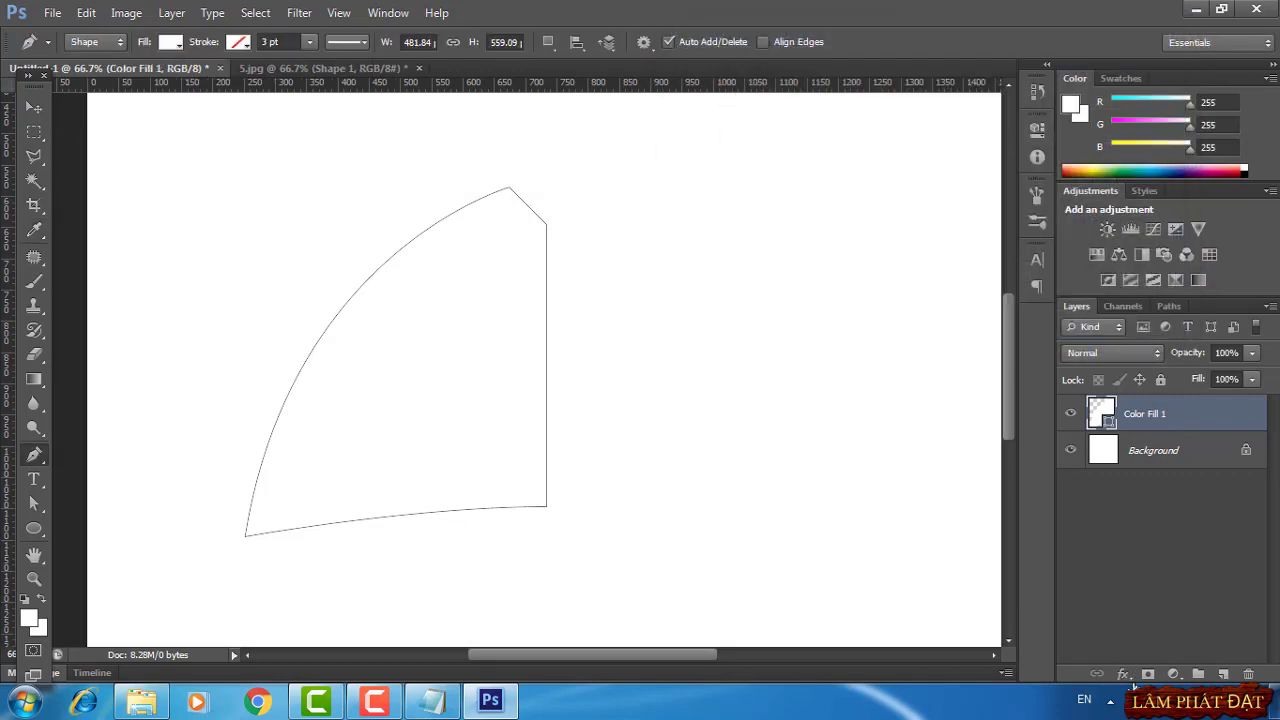
{"action": "left_click", "coordinate": [1124, 674]}
Add a 1 px inside Stroke in near-black 080808 to the Color Fill 1 layer
{"action": "left_click", "coordinate": [1108, 494]}
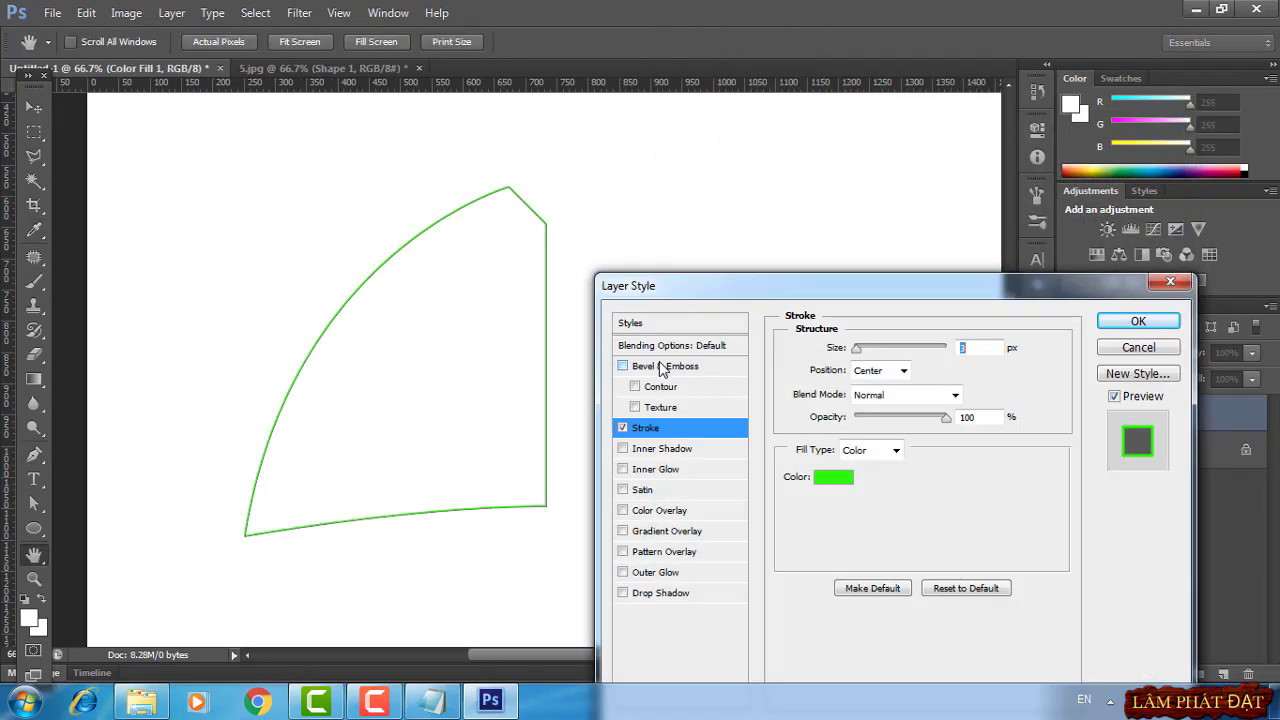
{"action": "left_click", "coordinate": [896, 374]}
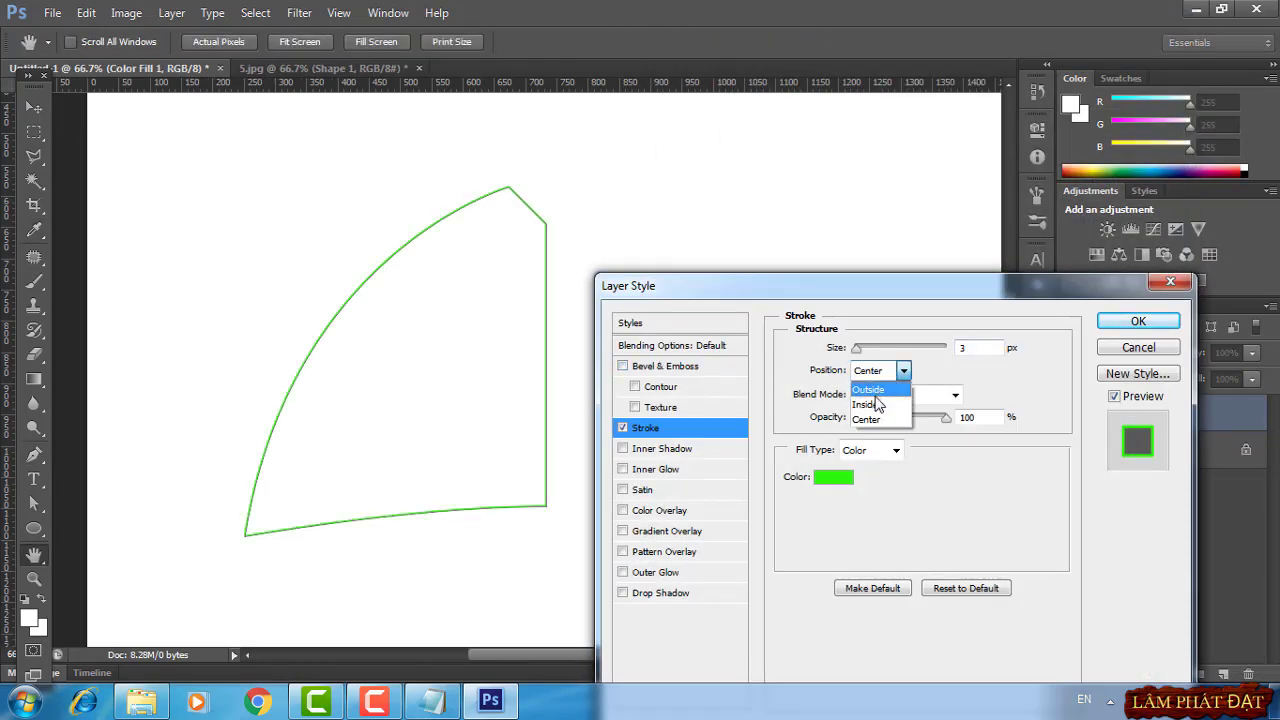
{"action": "left_click", "coordinate": [878, 404]}
{"action": "type", "text": "1"}
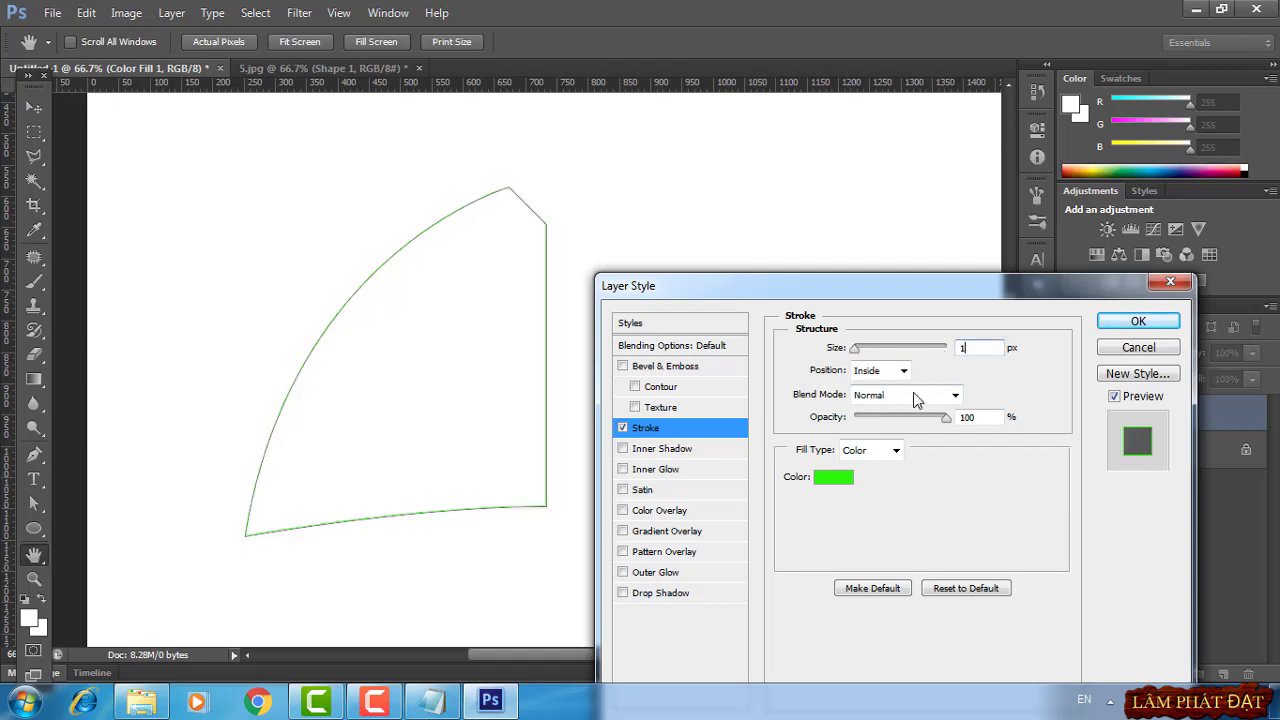
{"action": "left_click", "coordinate": [833, 478]}
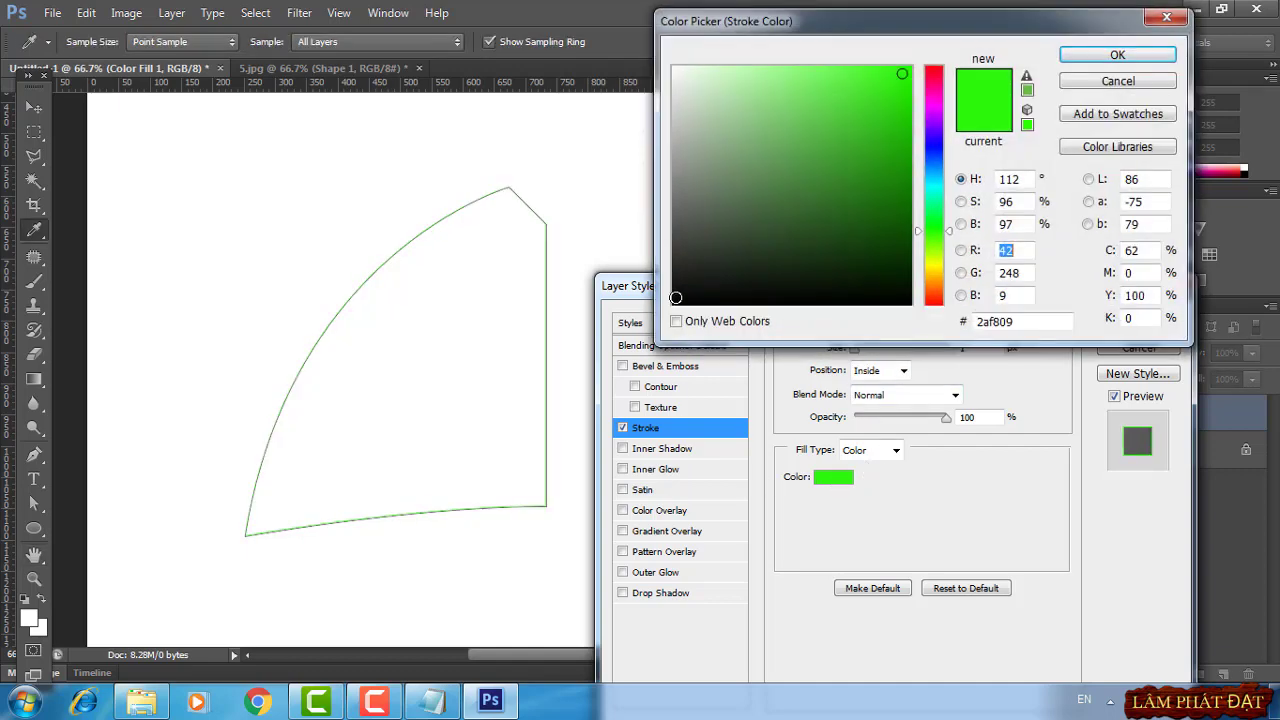
{"action": "left_click", "coordinate": [676, 297]}
{"action": "left_click", "coordinate": [1117, 55]}
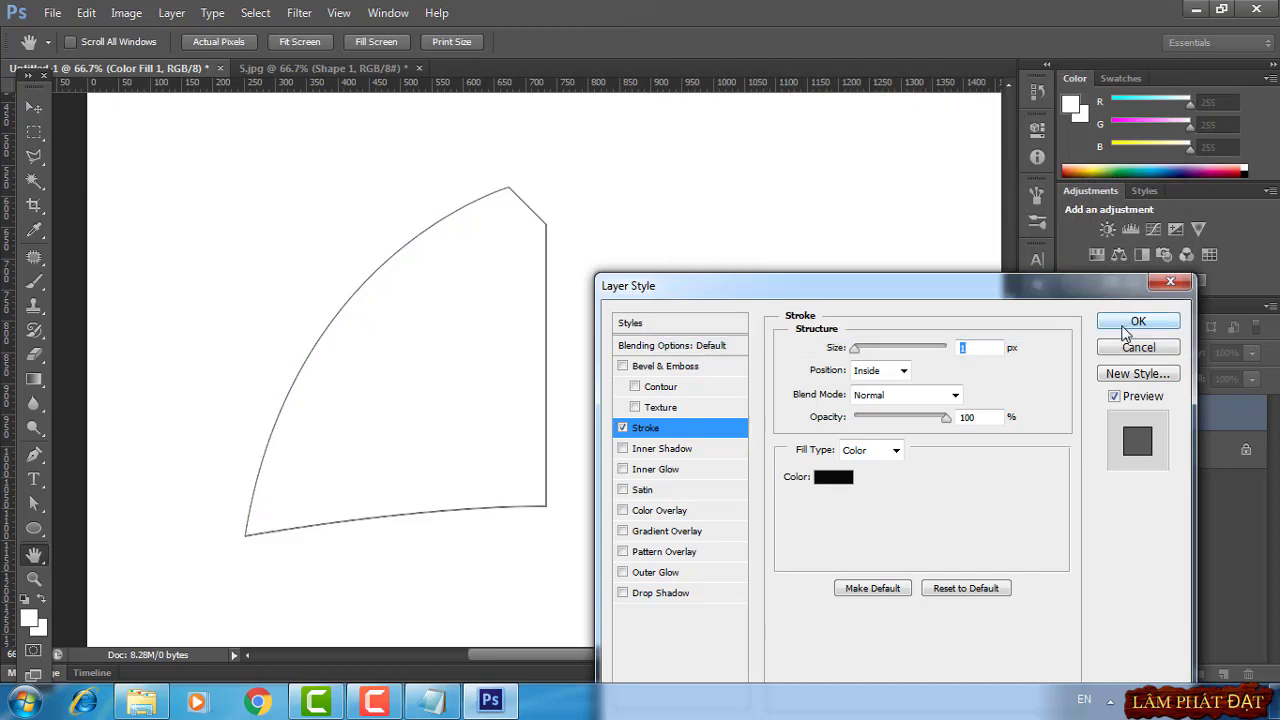
{"action": "left_click", "coordinate": [1137, 322]}
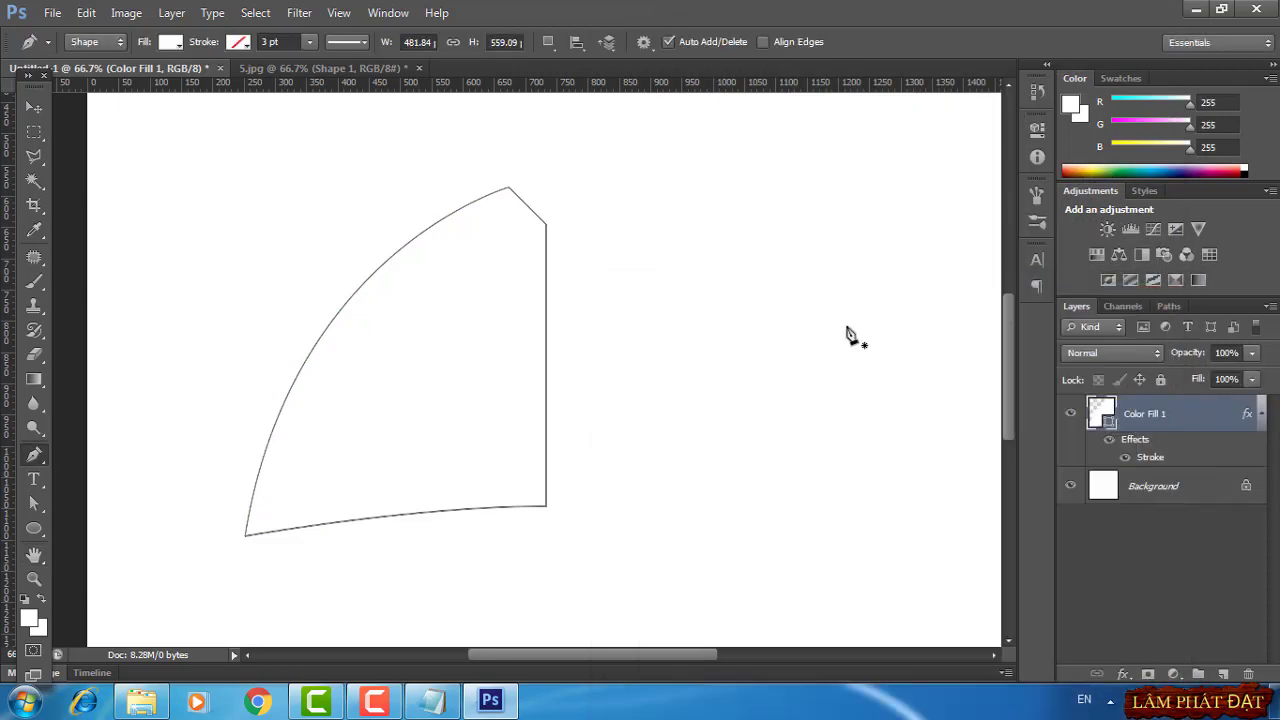
{"action": "right_click", "coordinate": [1180, 413]}
Duplicate the Color Fill 1 layer and move the copy to the right
{"action": "left_click", "coordinate": [1050, 95]}
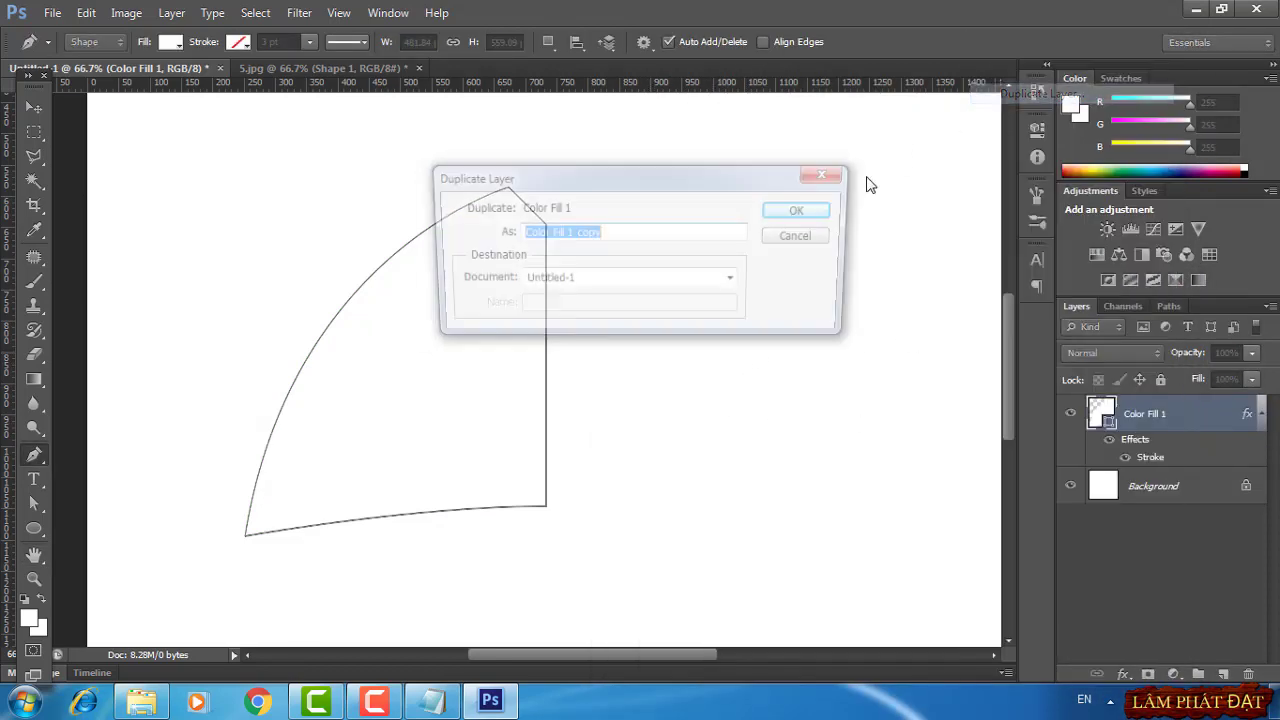
{"action": "left_click", "coordinate": [808, 214]}
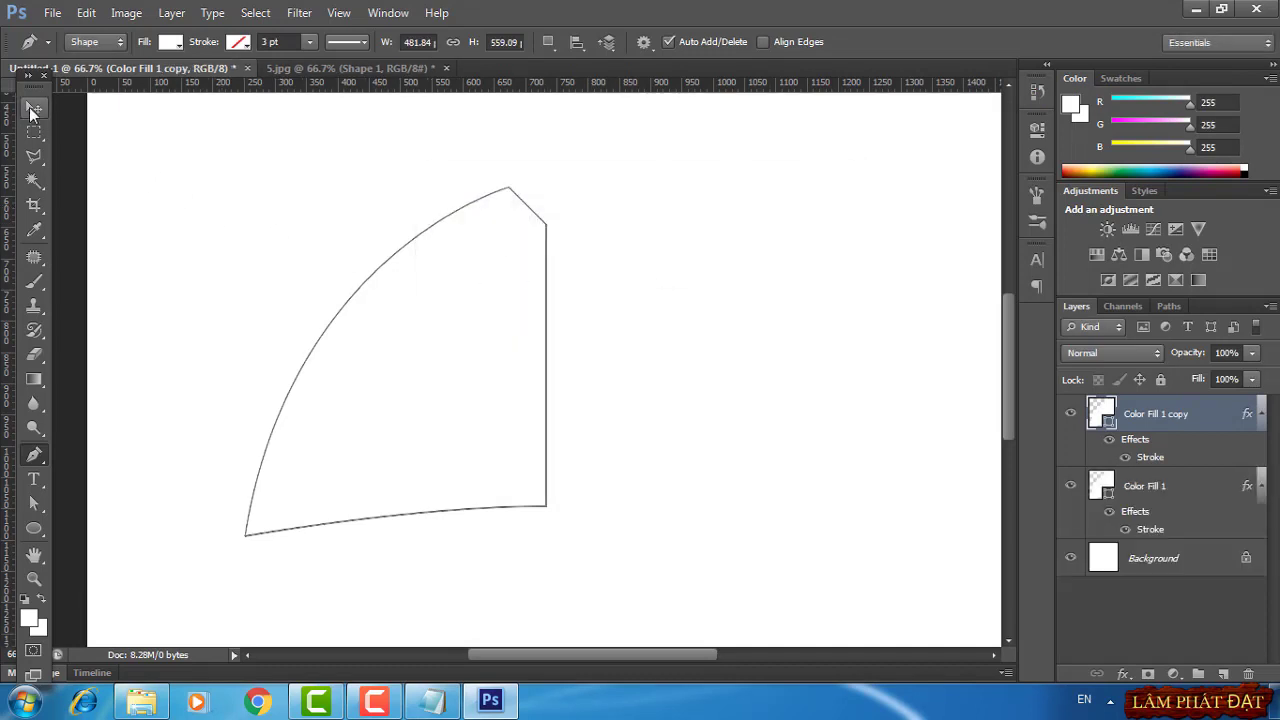
{"action": "left_click", "coordinate": [29, 107]}
{"action": "left_click_drag", "start_coordinate": [683, 367], "coordinate": [808, 357]}
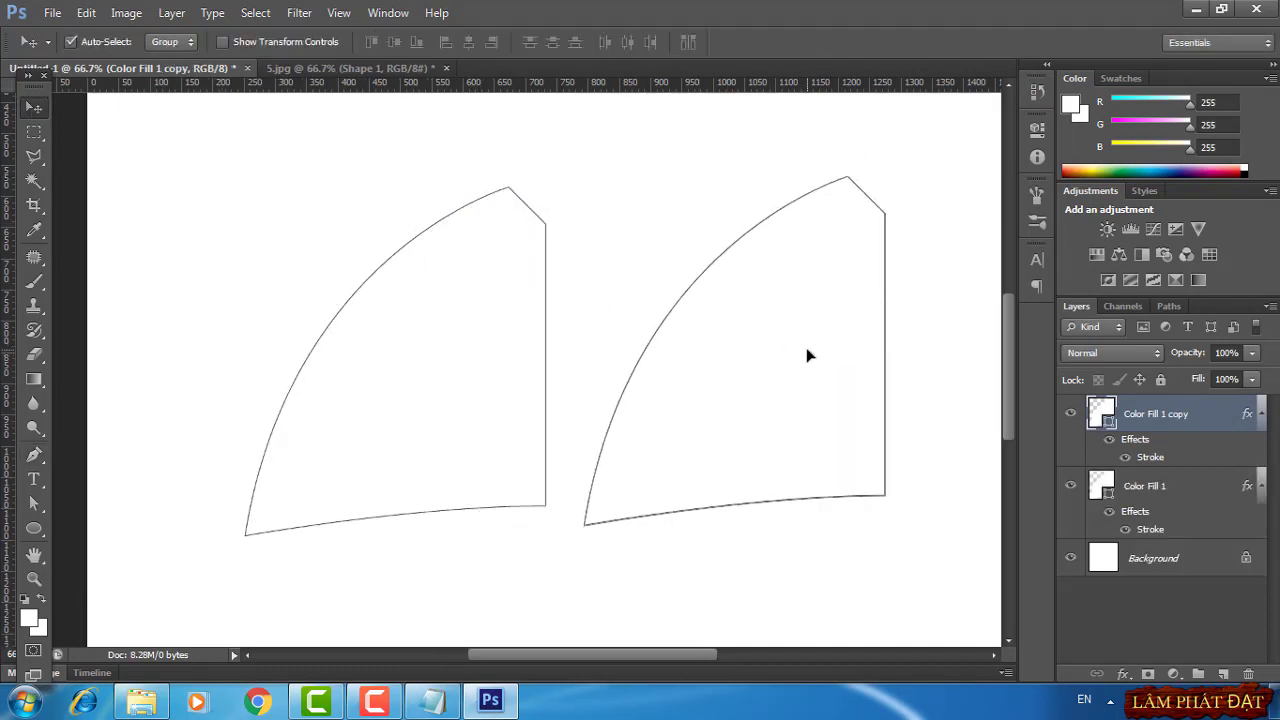
Flip the copy horizontally and butt it against the original's straight edge
{"action": "key", "text": "ctrl+t"}
{"action": "right_click", "coordinate": [800, 302]}
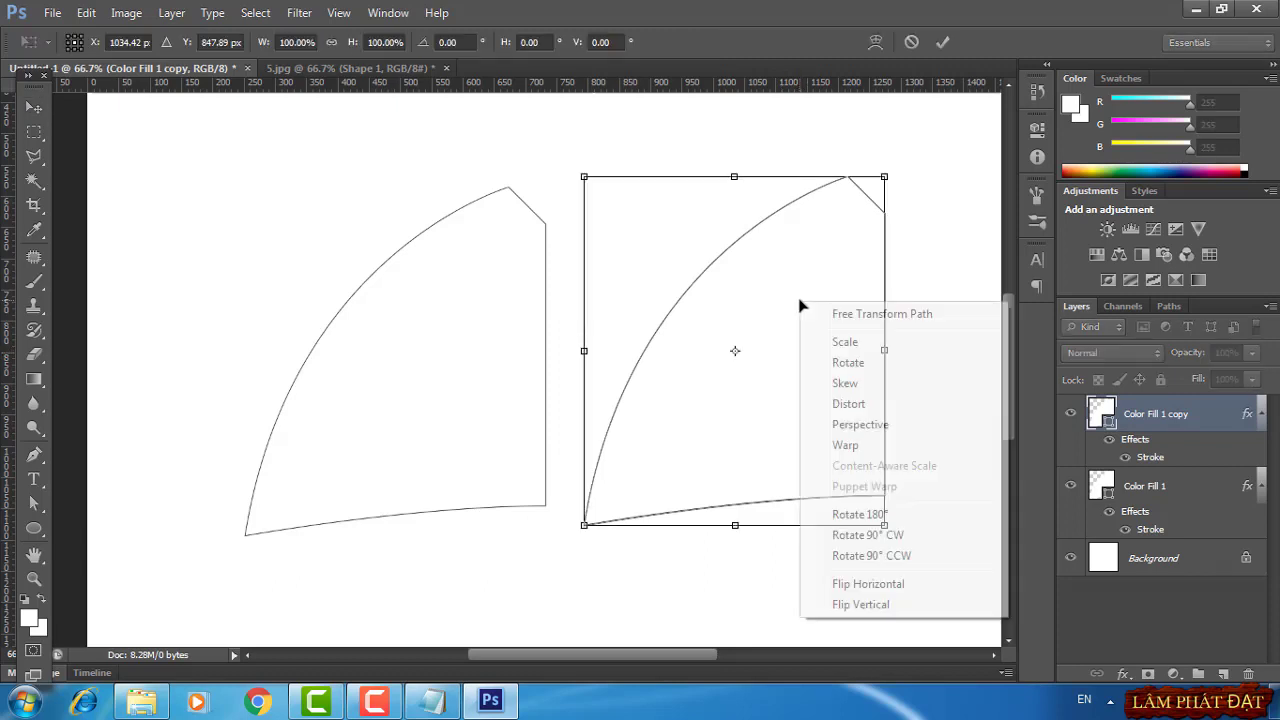
{"action": "left_click", "coordinate": [884, 588]}
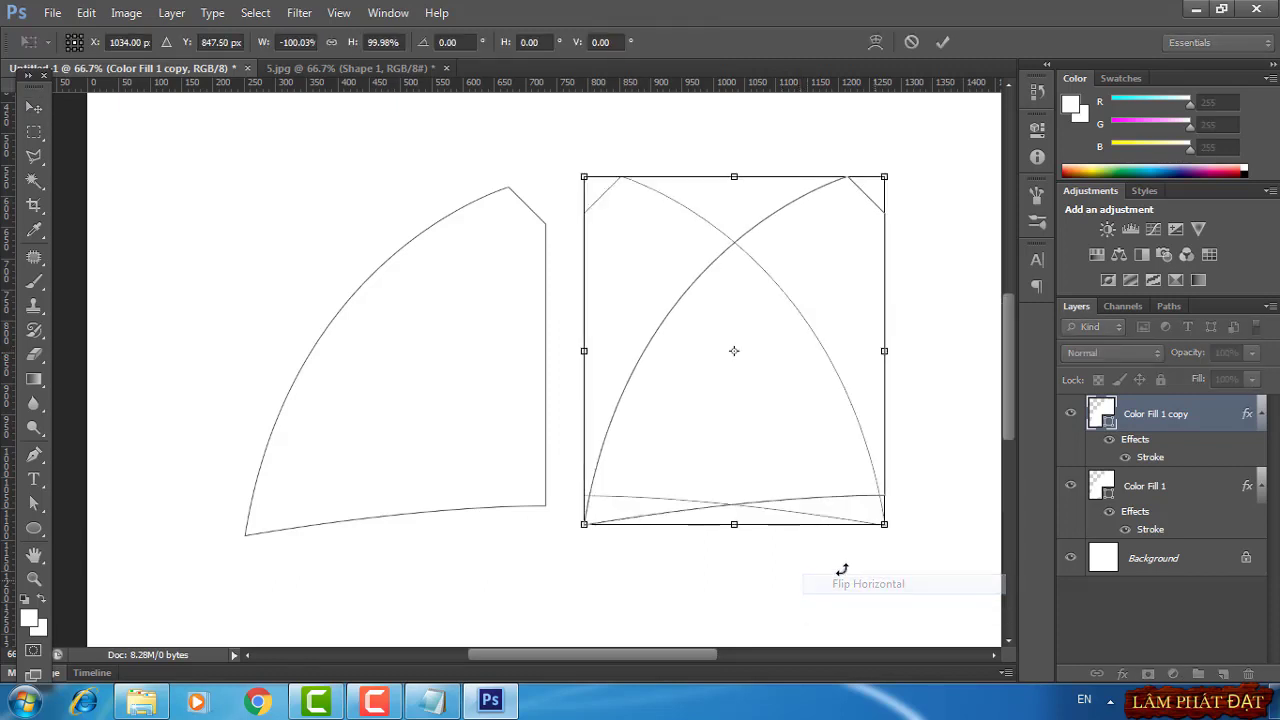
{"action": "left_click_drag", "start_coordinate": [707, 396], "coordinate": [674, 405]}
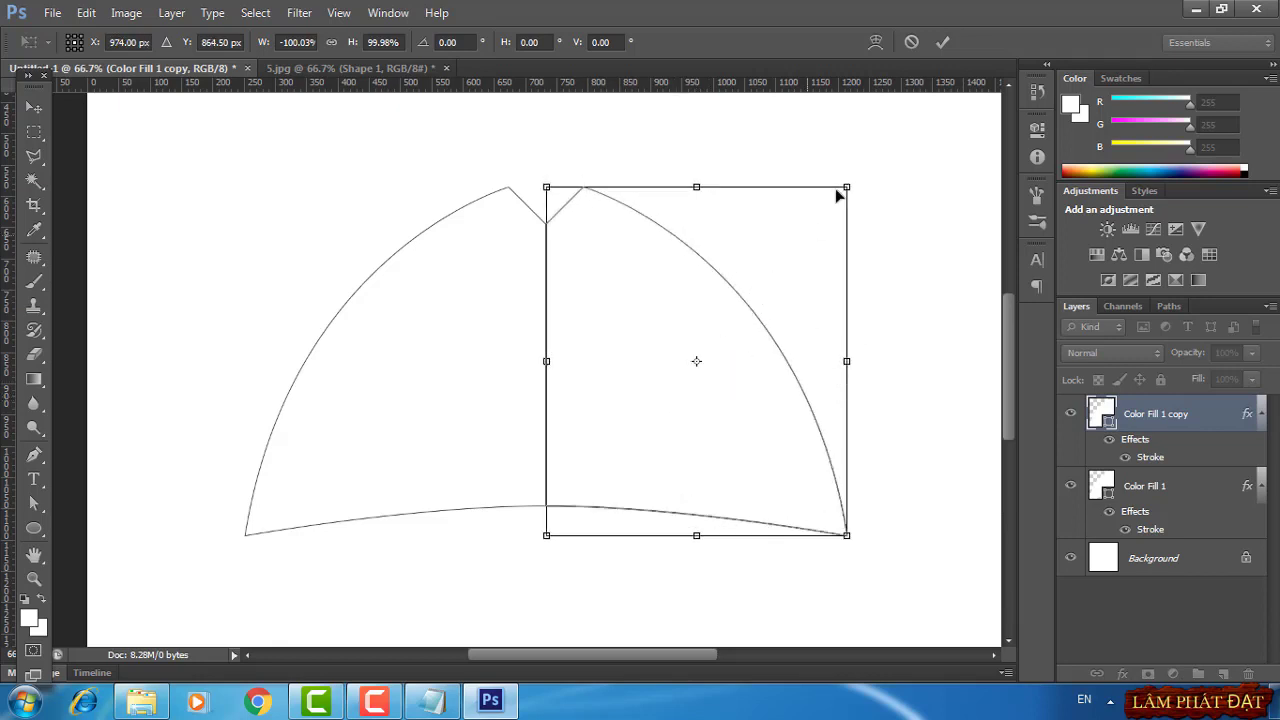
{"action": "left_click", "coordinate": [944, 42]}
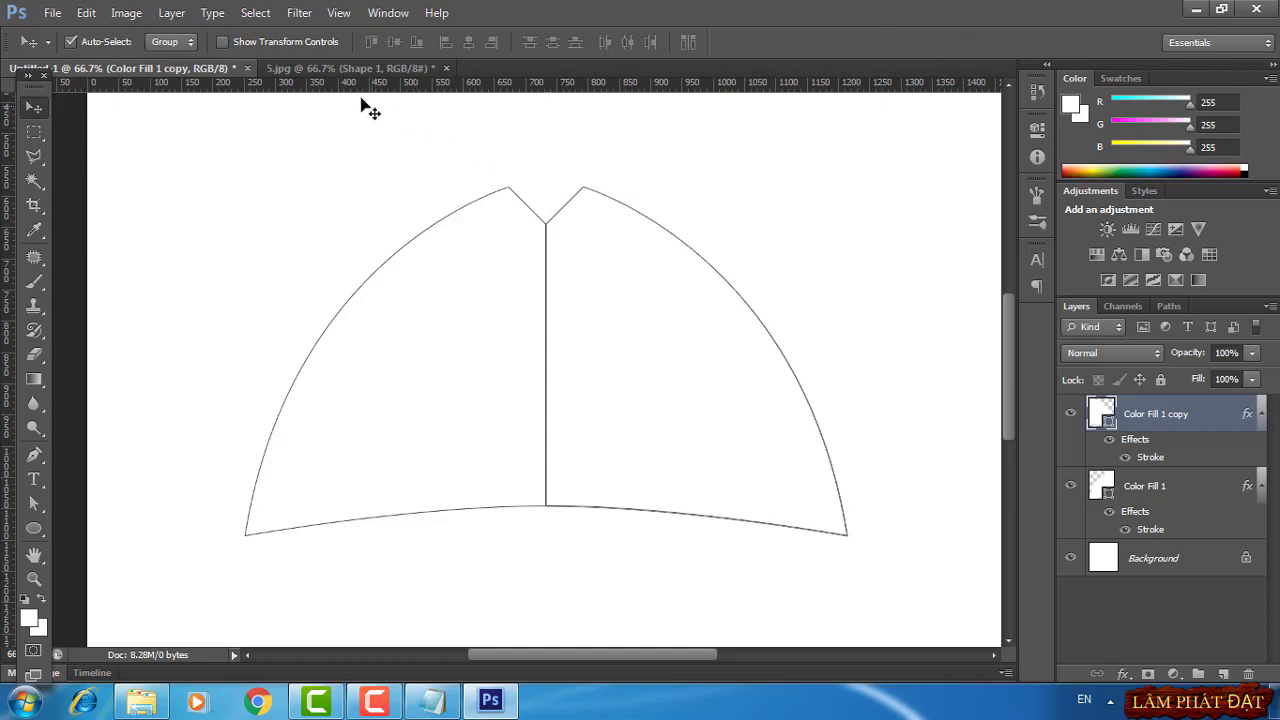
{"action": "left_click", "coordinate": [321, 68]}
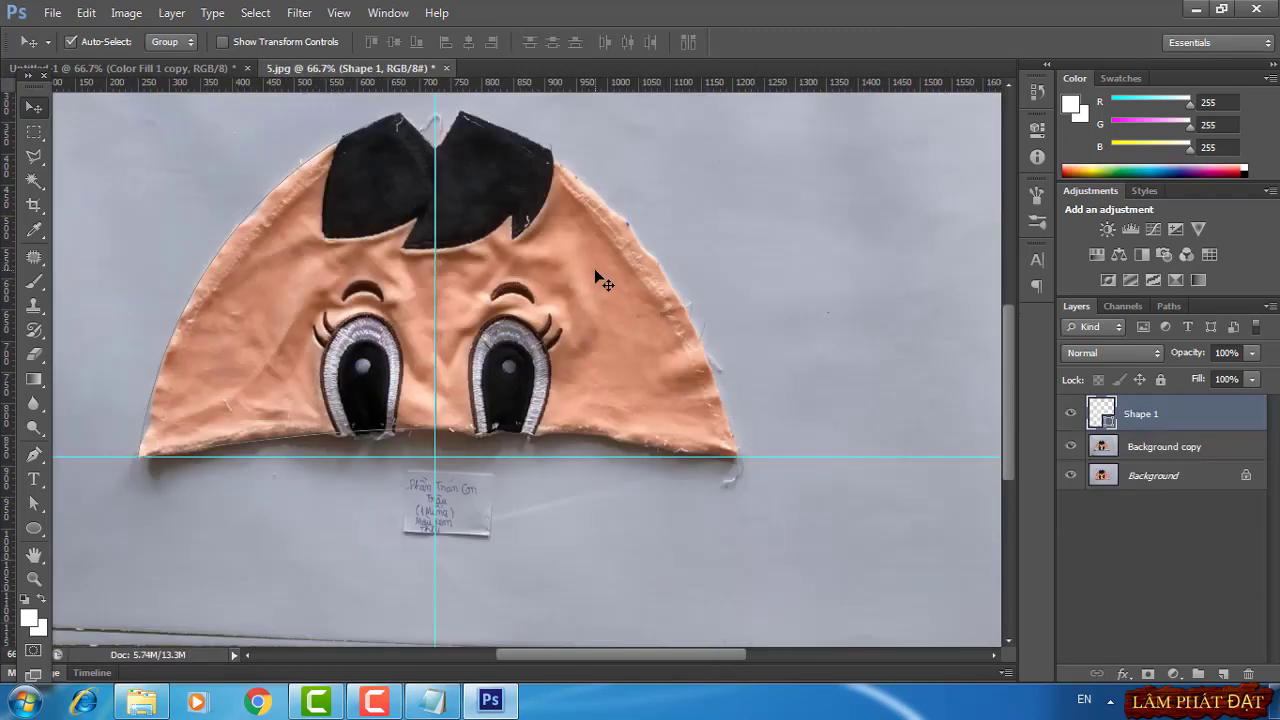
Group the forehead piece's layers into Group 1 in Untitled-1 and hide the Background layer
{"action": "scroll", "coordinate": [600, 280], "scroll_direction": "down", "scroll_amount": 1}
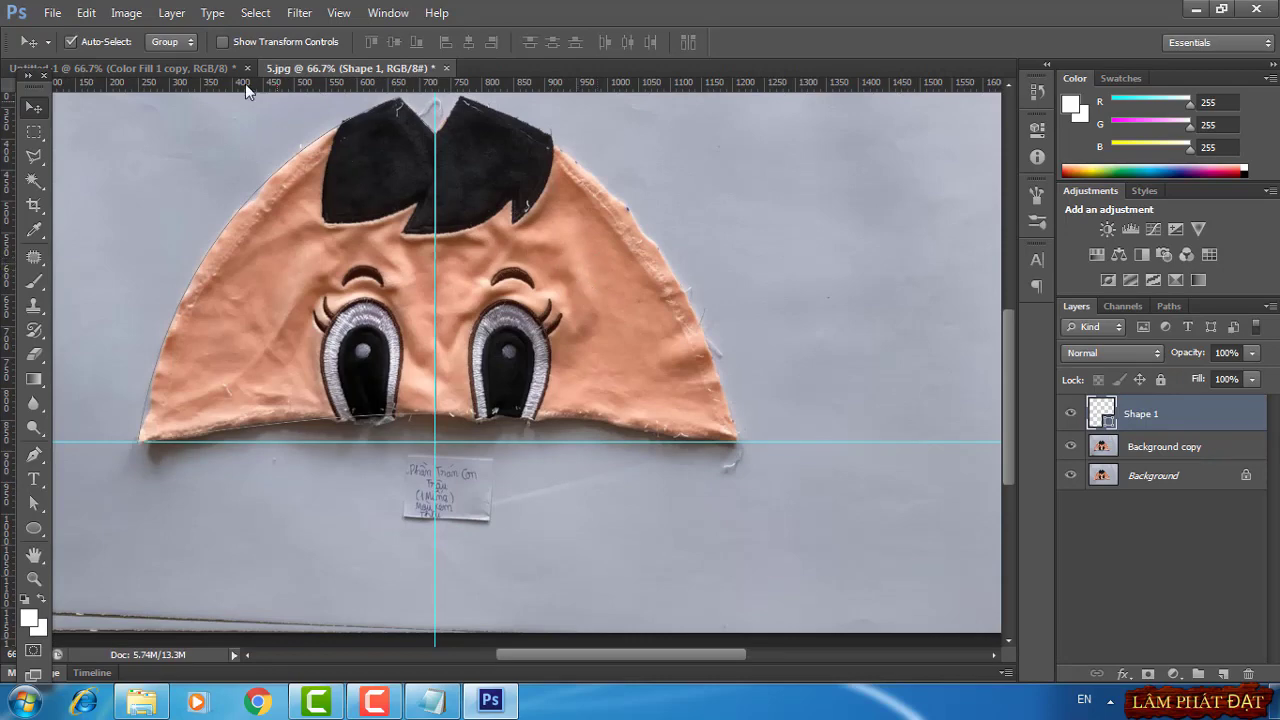
{"action": "left_click", "coordinate": [190, 68]}
{"action": "left_click", "coordinate": [1146, 578], "text": "shift"}
{"action": "key", "text": "ctrl+g"}
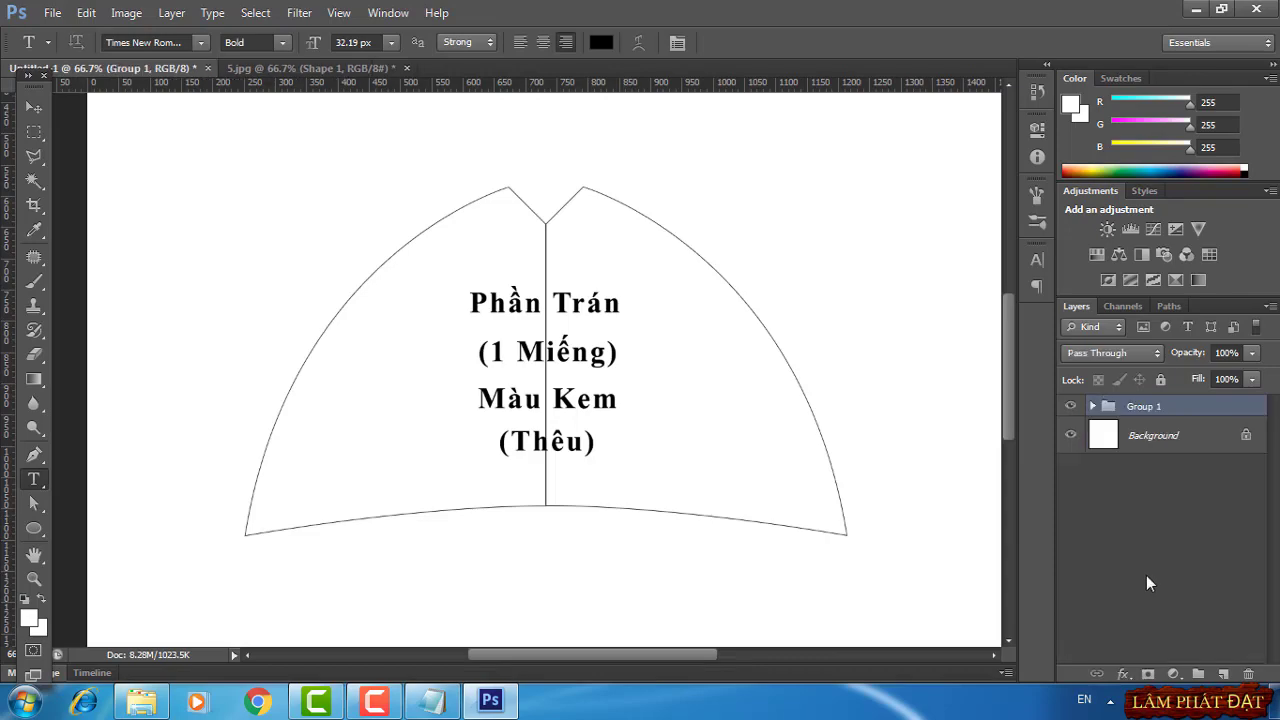
{"action": "left_click", "coordinate": [1070, 435]}
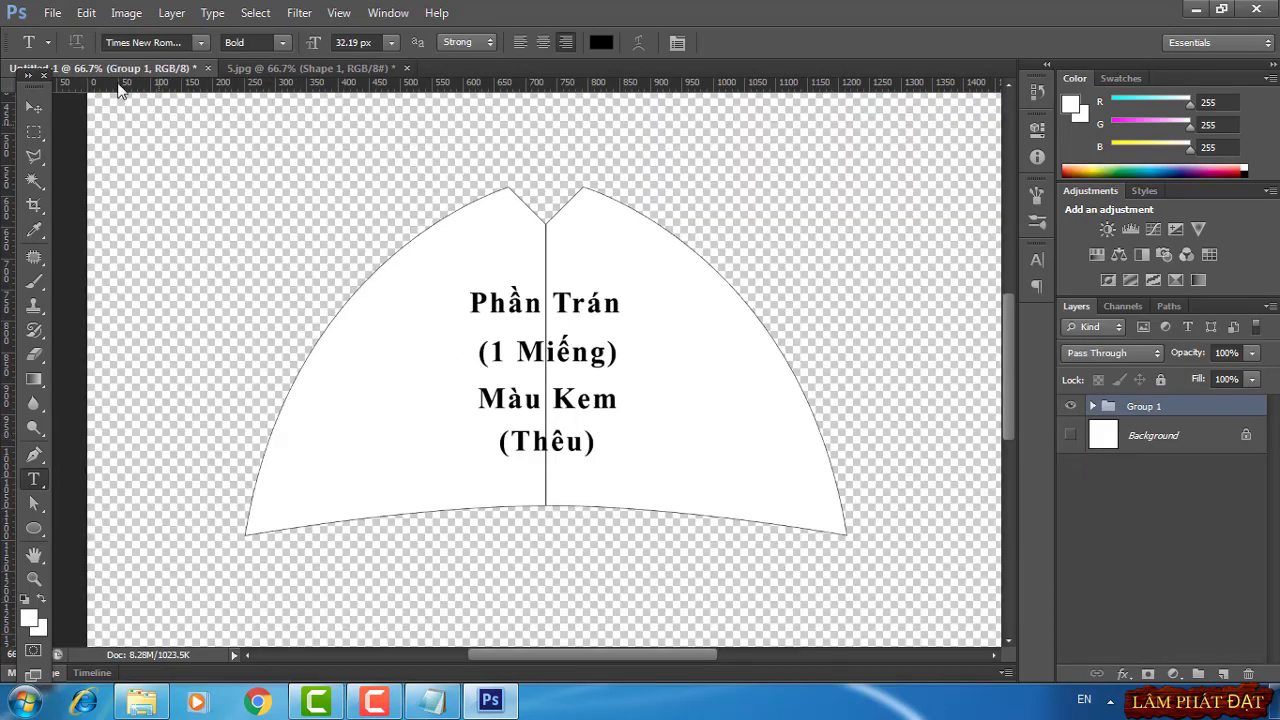
{"action": "left_click", "coordinate": [52, 12]}
{"action": "left_click", "coordinate": [209, 274]}
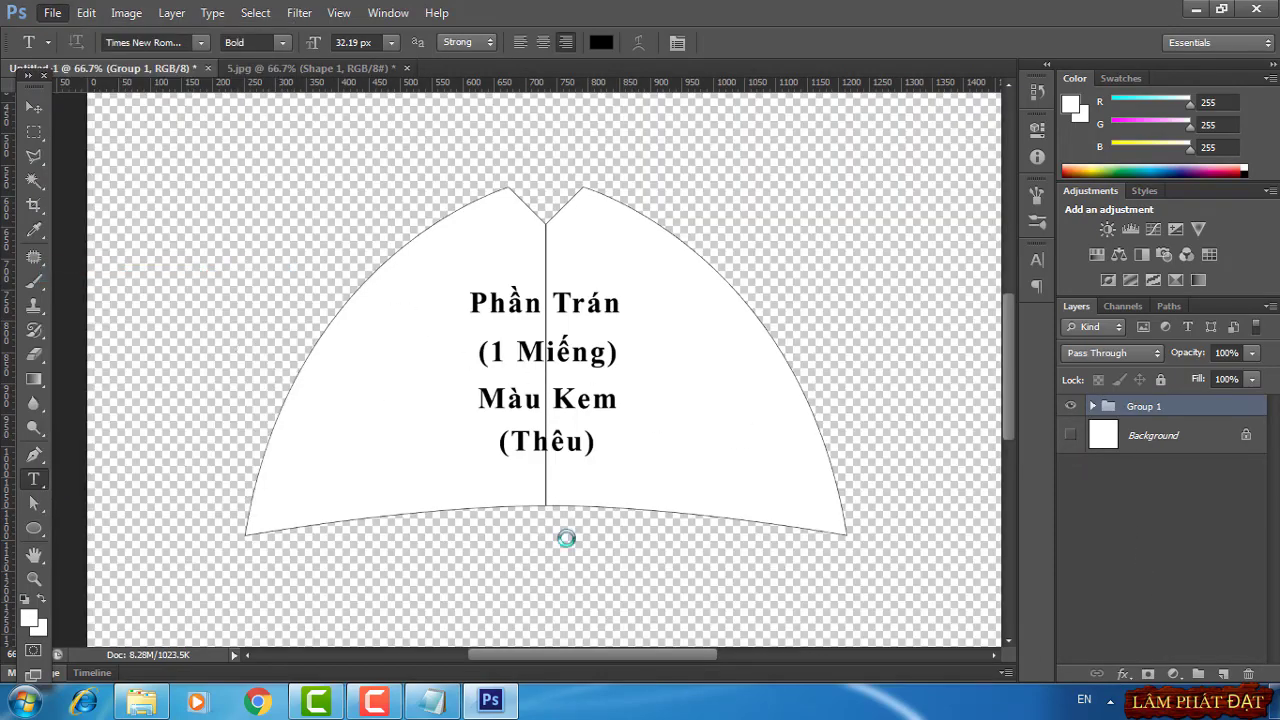
Save the piece from Save for Web as 5.png in the '3. mau rap chinh thuc' folder
{"action": "left_click", "coordinate": [735, 658]}
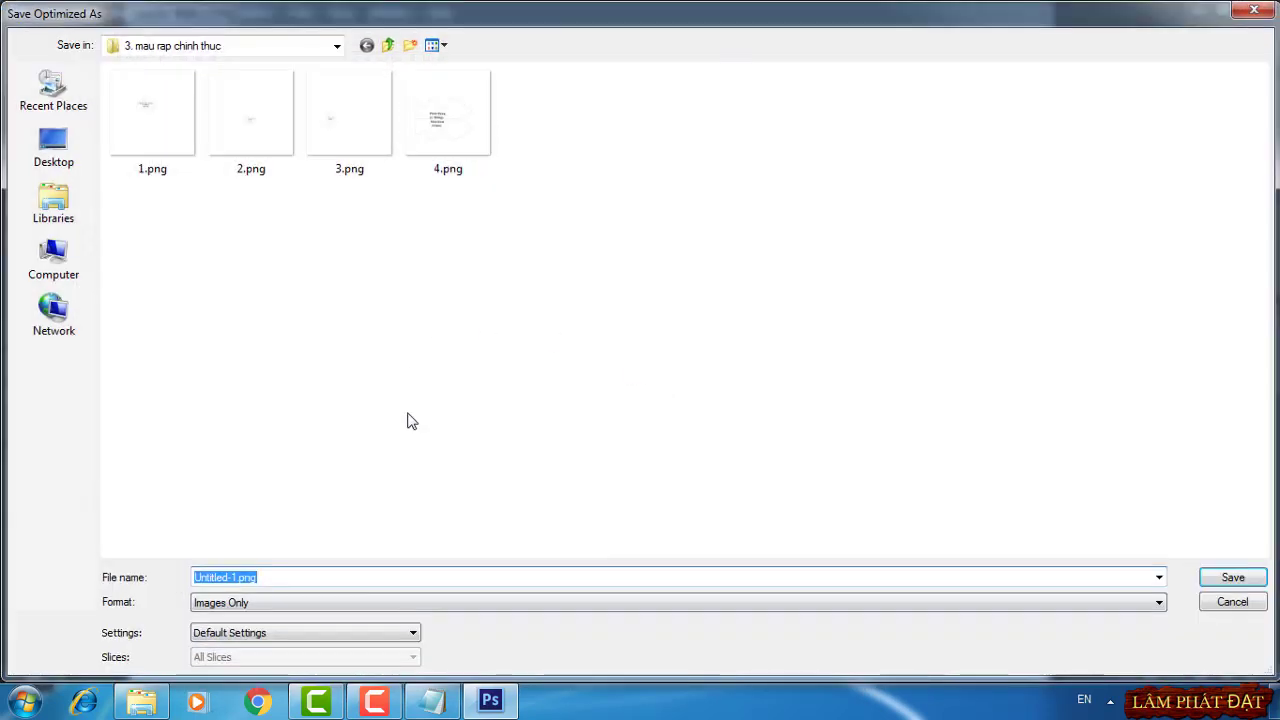
{"action": "left_click_drag", "start_coordinate": [239, 580], "coordinate": [113, 590]}
{"action": "type", "text": "5"}
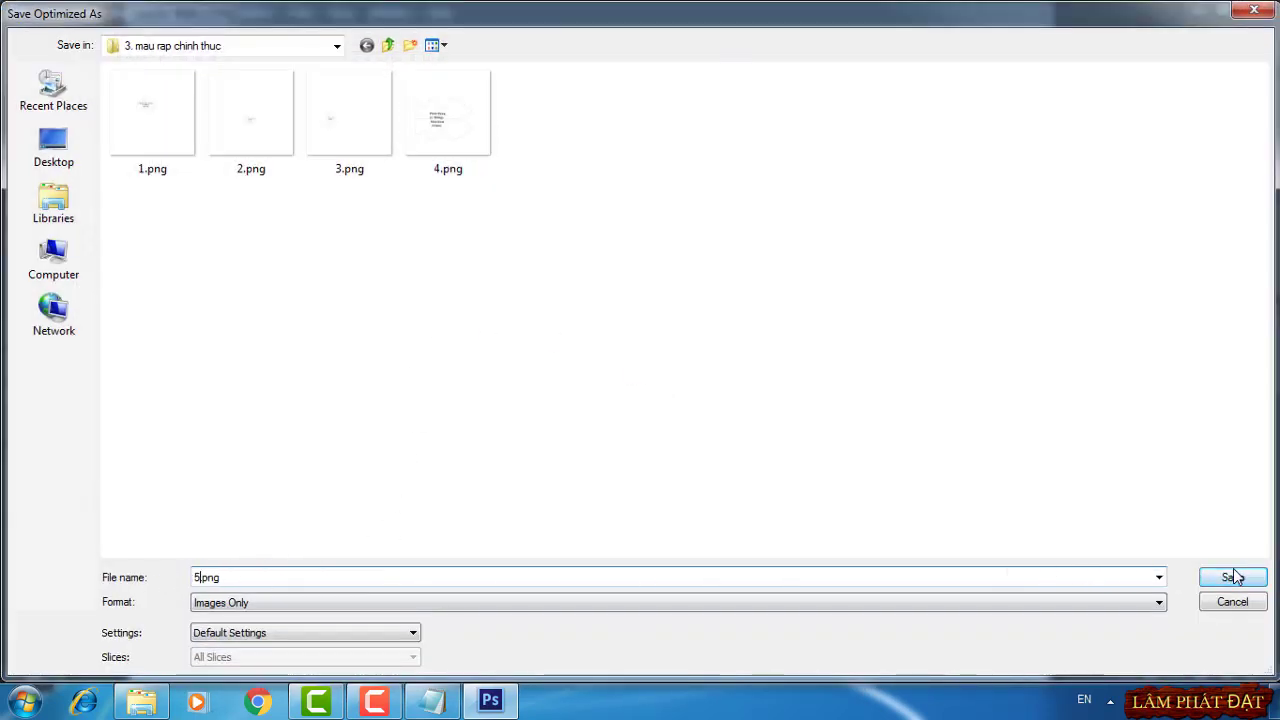
{"action": "left_click", "coordinate": [1233, 577]}
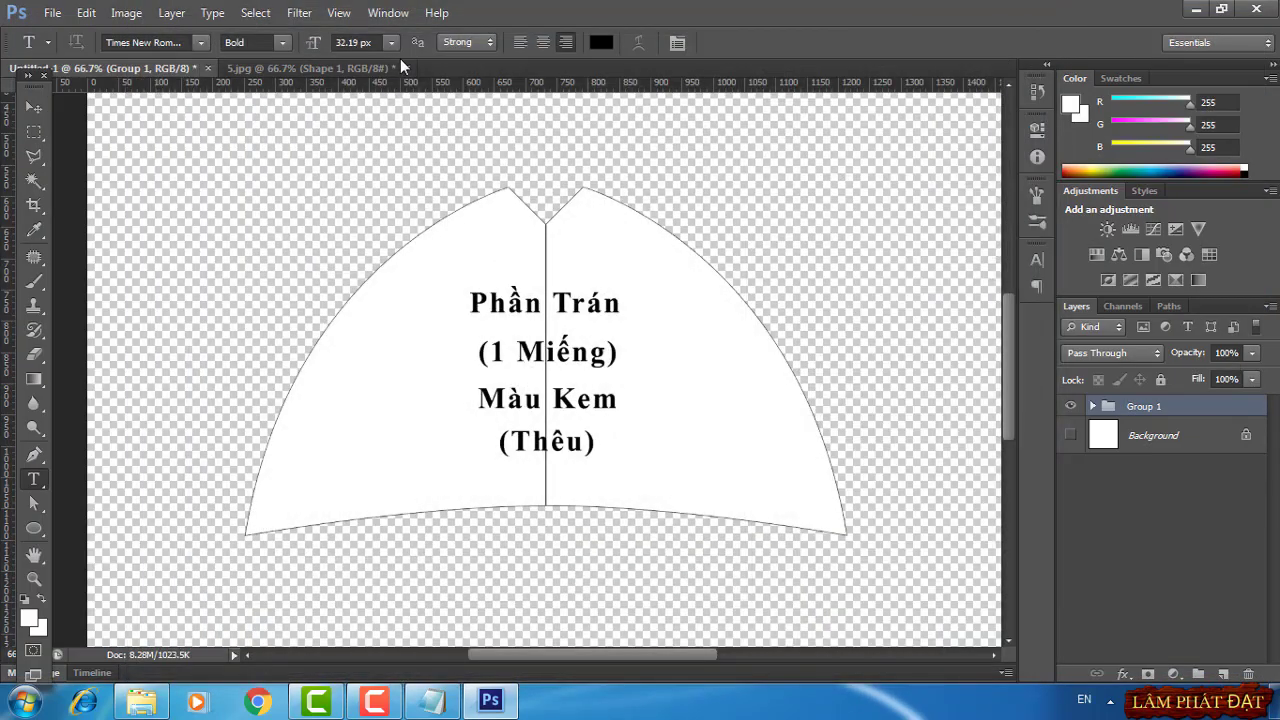
Close 5.jpg without saving and open 6.jpg
{"action": "left_click", "coordinate": [407, 67]}
{"action": "left_click", "coordinate": [637, 278]}
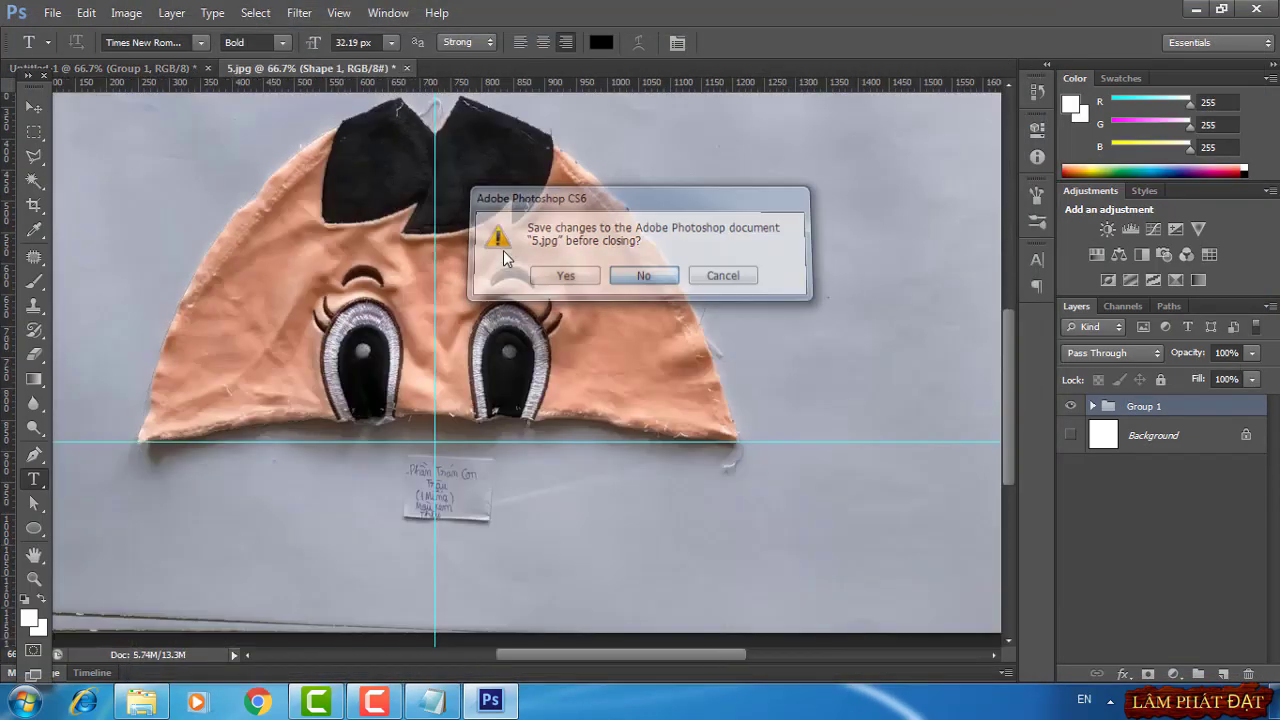
{"action": "left_click", "coordinate": [52, 13]}
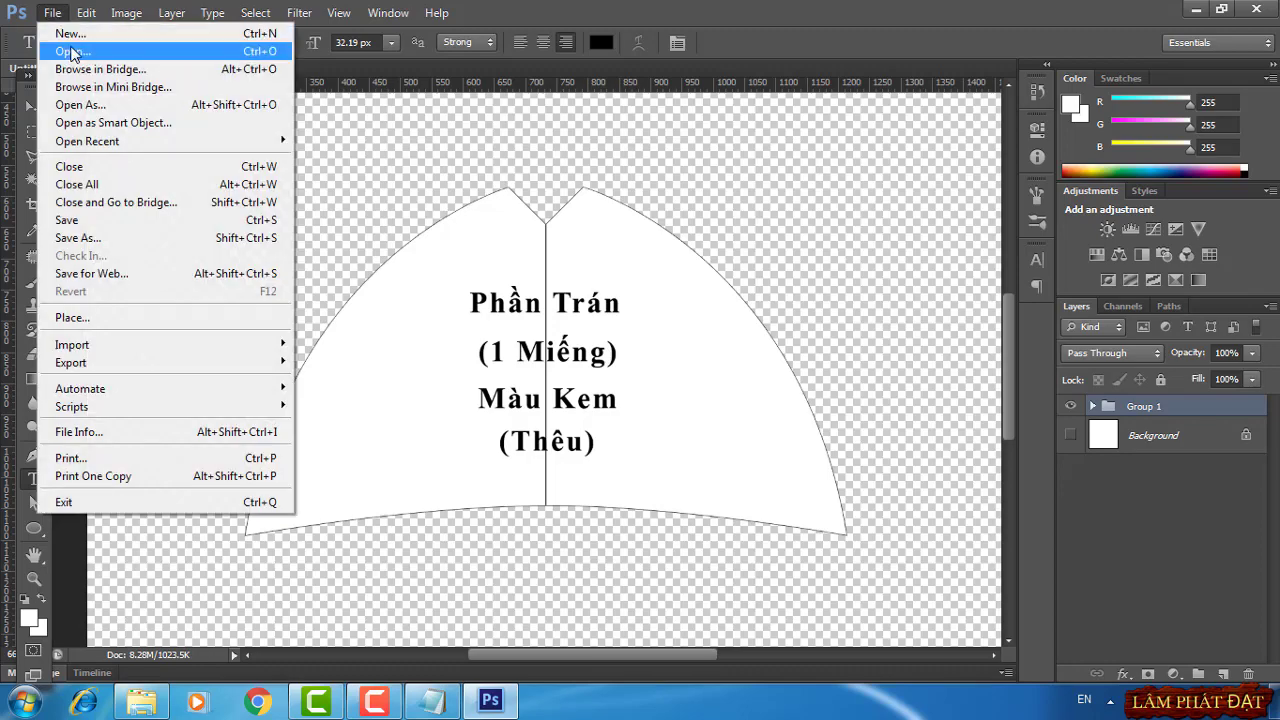
{"action": "left_click", "coordinate": [60, 48]}
{"action": "double_click", "coordinate": [651, 136]}
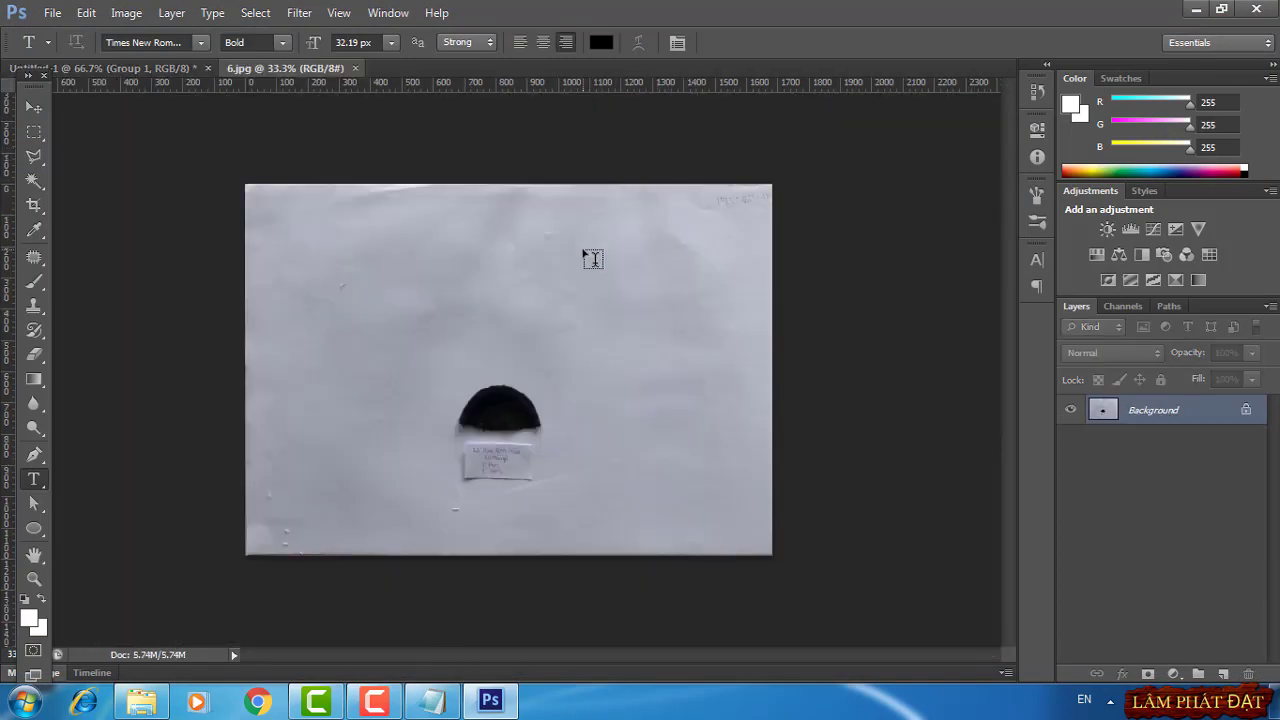
Zoom in to 200% on the black dome piece and its label
{"action": "key", "text": "ctrl+plus"}
{"action": "key", "text": "ctrl+plus"}
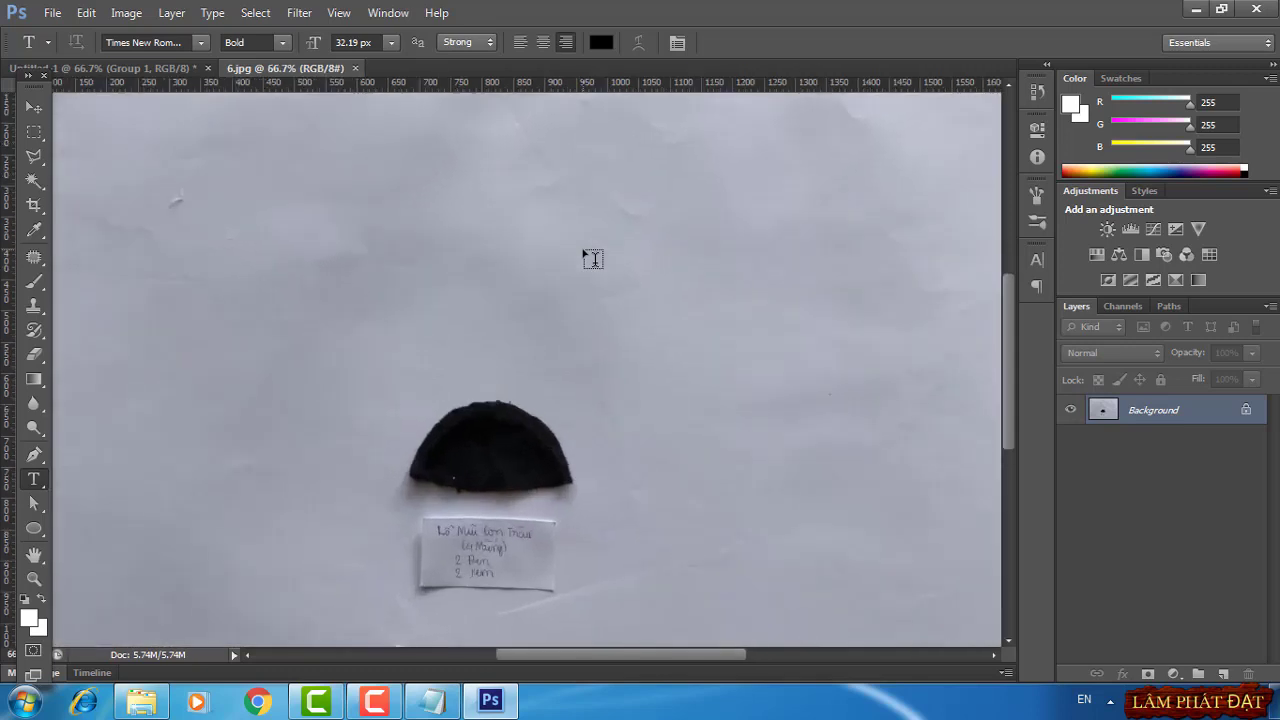
{"action": "scroll", "coordinate": [600, 265], "scroll_direction": "down", "scroll_amount": 2}
{"action": "key", "text": "ctrl+plus"}
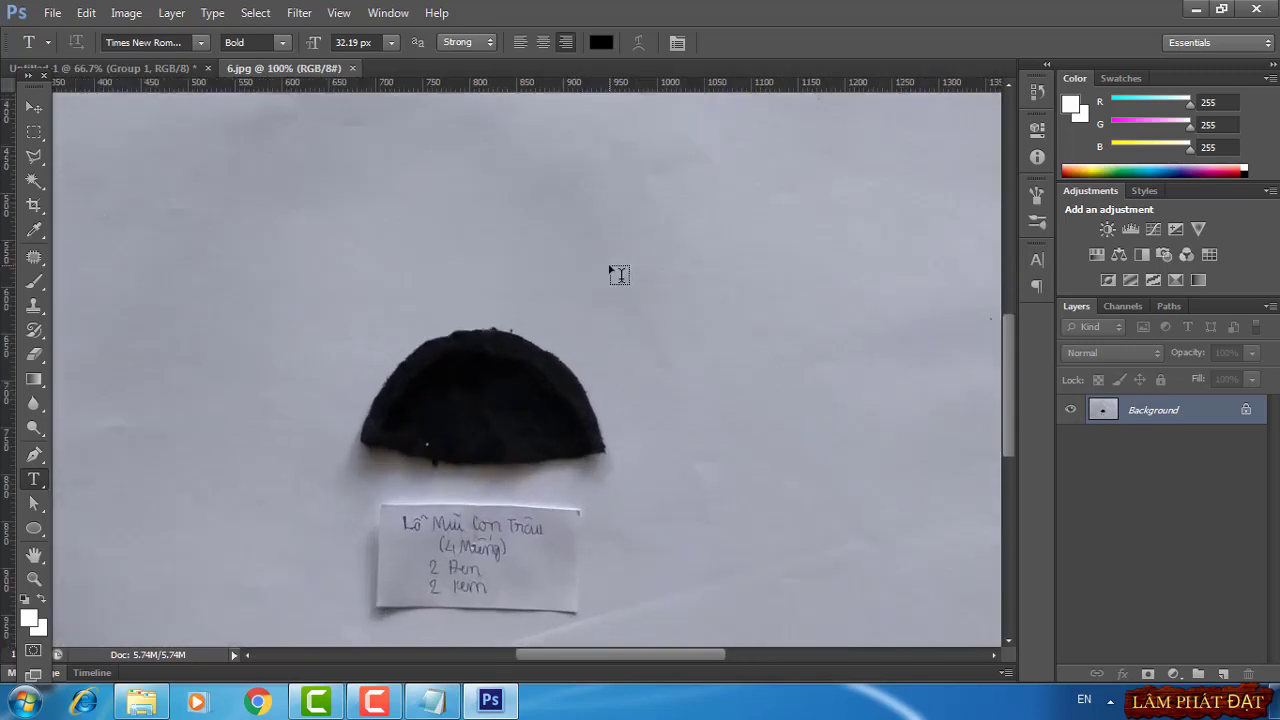
{"action": "key", "text": "ctrl+plus"}
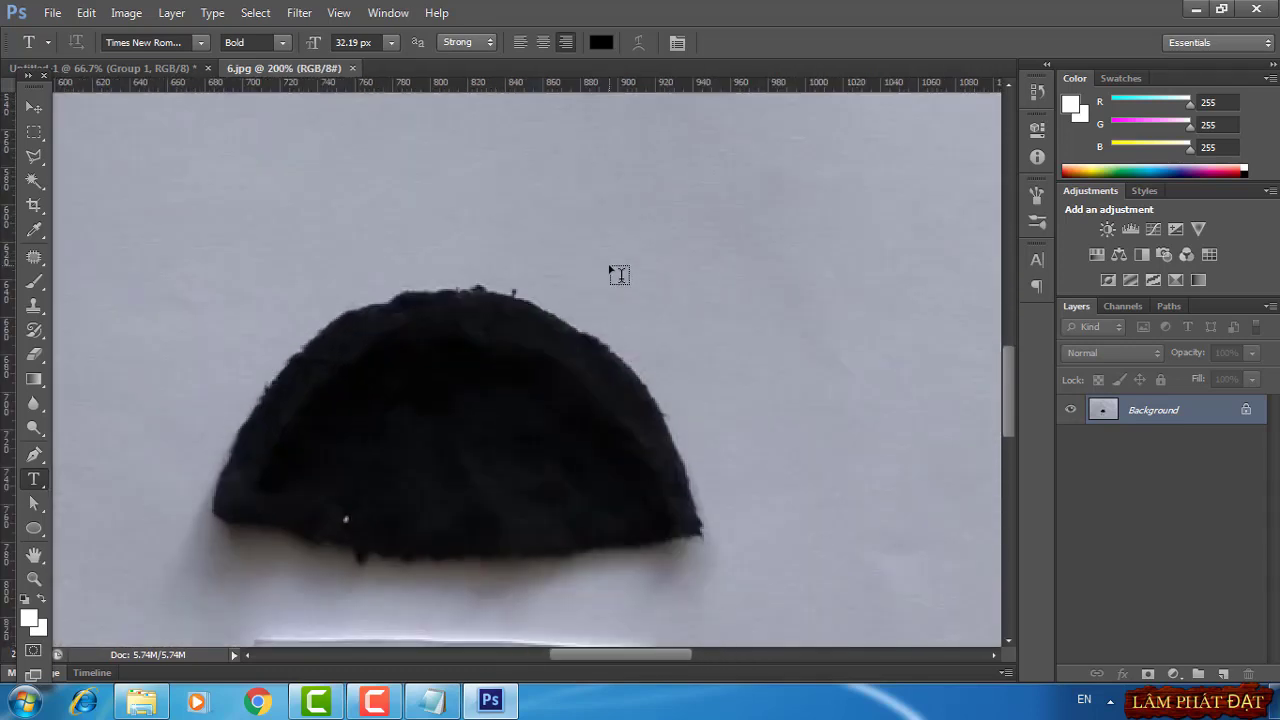
{"action": "scroll", "coordinate": [619, 275], "scroll_direction": "down", "scroll_amount": 1}
{"action": "scroll", "coordinate": [619, 275], "scroll_direction": "down", "scroll_amount": 1}
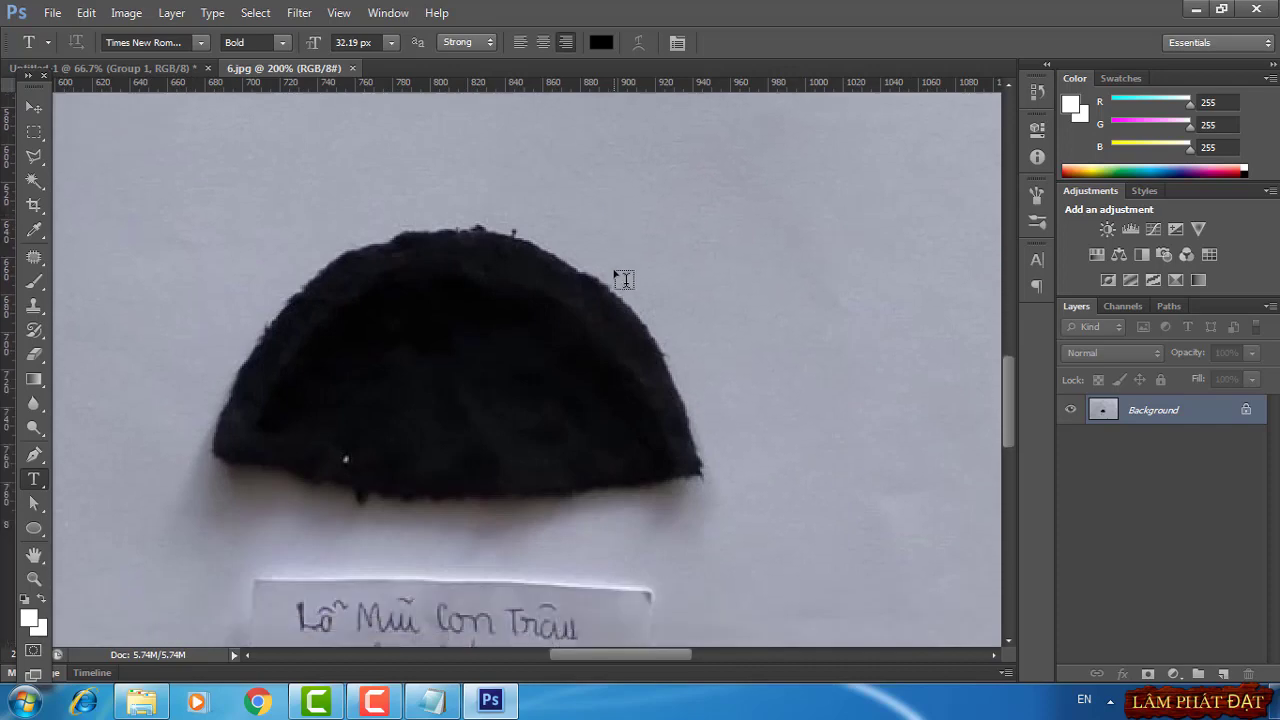
{"action": "scroll", "coordinate": [619, 275], "scroll_direction": "down", "scroll_amount": 1}
{"action": "scroll", "coordinate": [619, 275], "scroll_direction": "down", "scroll_amount": 1}
{"action": "scroll", "coordinate": [619, 275], "scroll_direction": "down", "scroll_amount": 1}
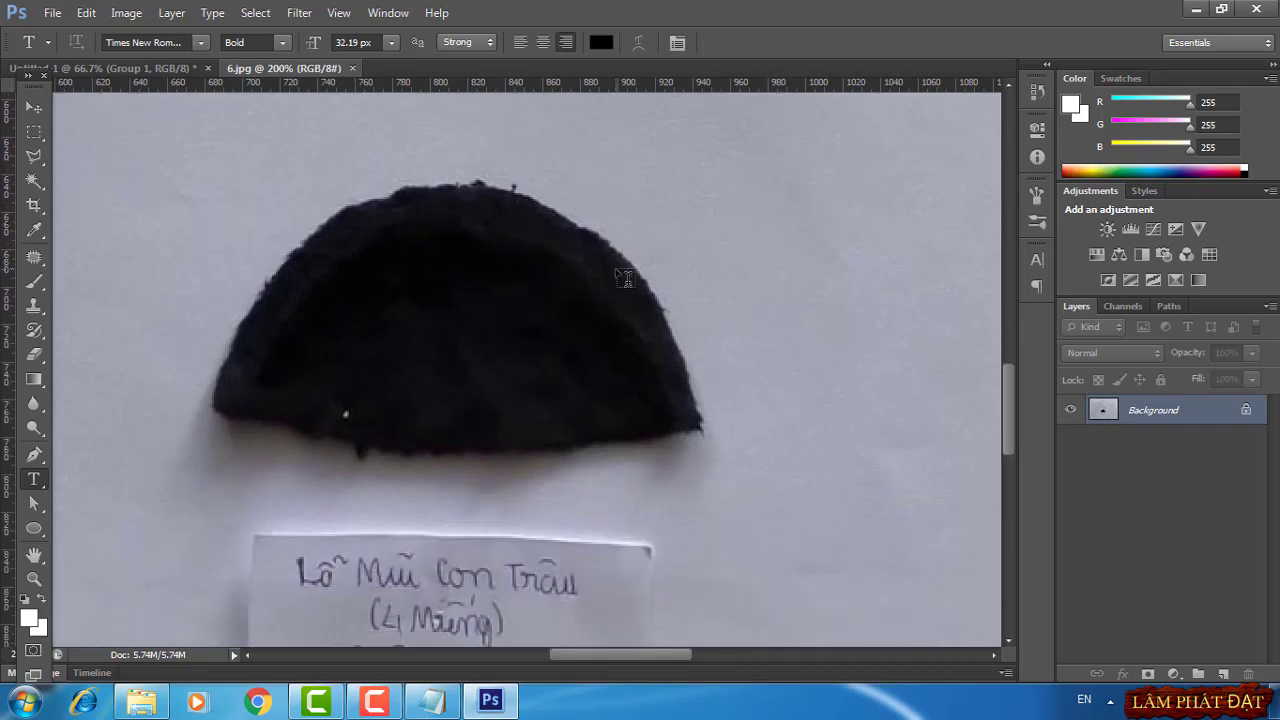
{"action": "scroll", "coordinate": [624, 277], "scroll_direction": "down", "scroll_amount": 1}
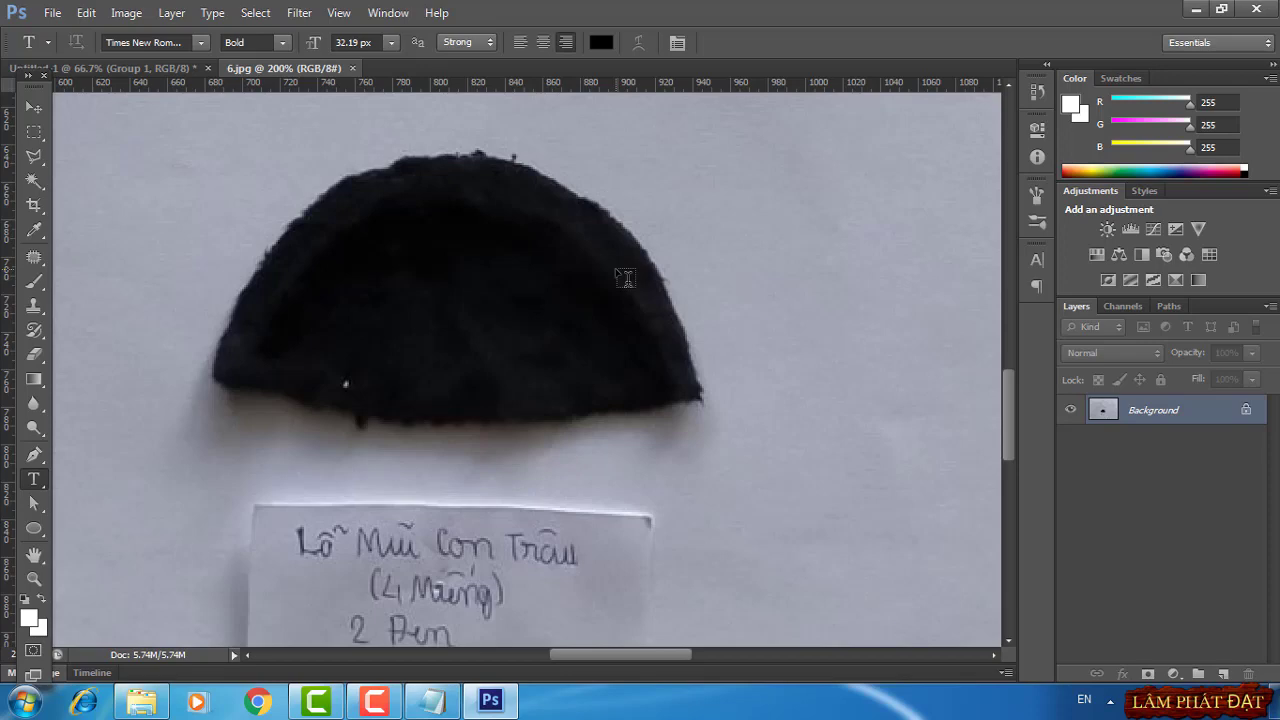
{"action": "scroll", "coordinate": [624, 277], "scroll_direction": "up", "scroll_amount": 1}
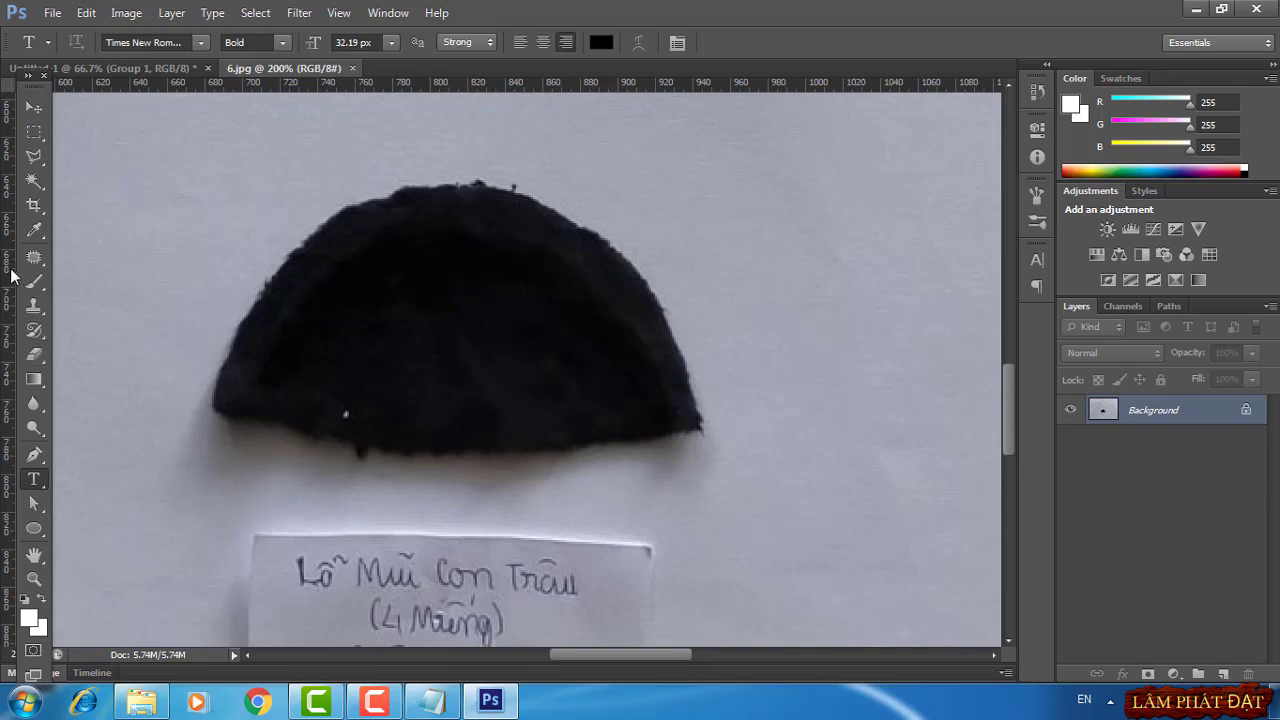
Drag a vertical guide to the dome's centre and a horizontal guide to its base
{"action": "left_click_drag", "start_coordinate": [12, 272], "coordinate": [458, 264]}
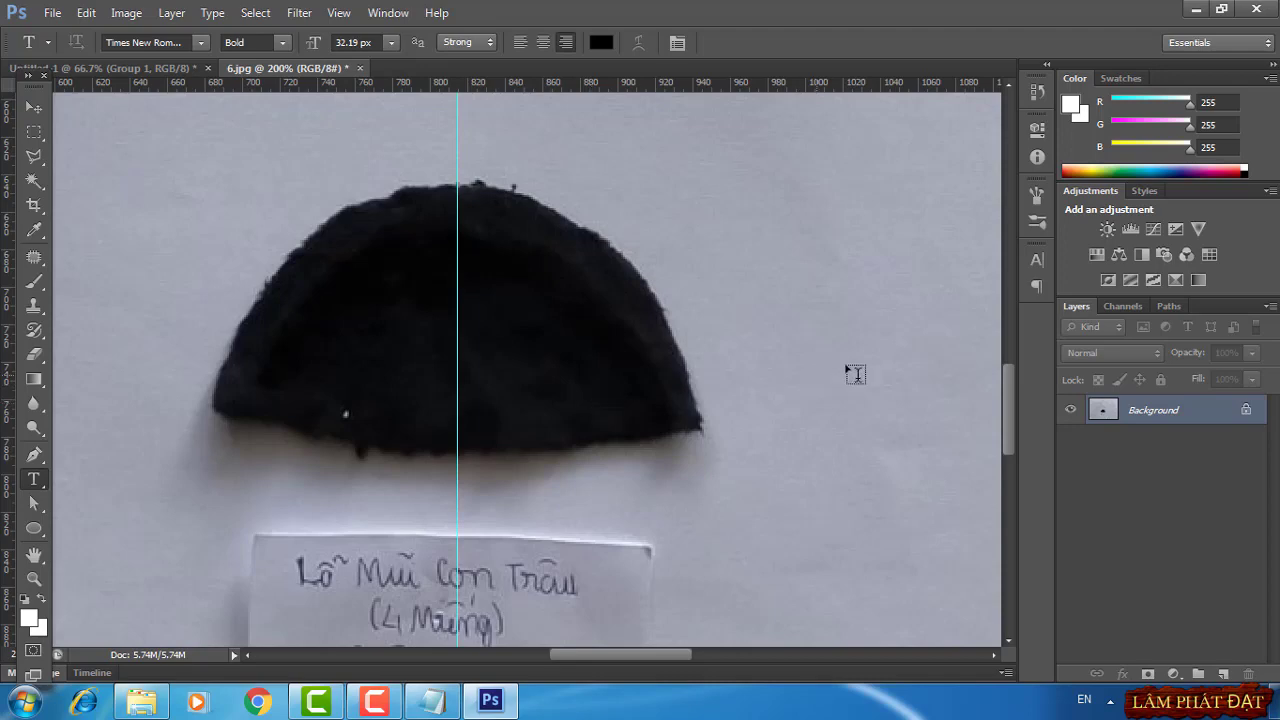
{"action": "left_click_drag", "start_coordinate": [671, 93], "coordinate": [688, 452]}
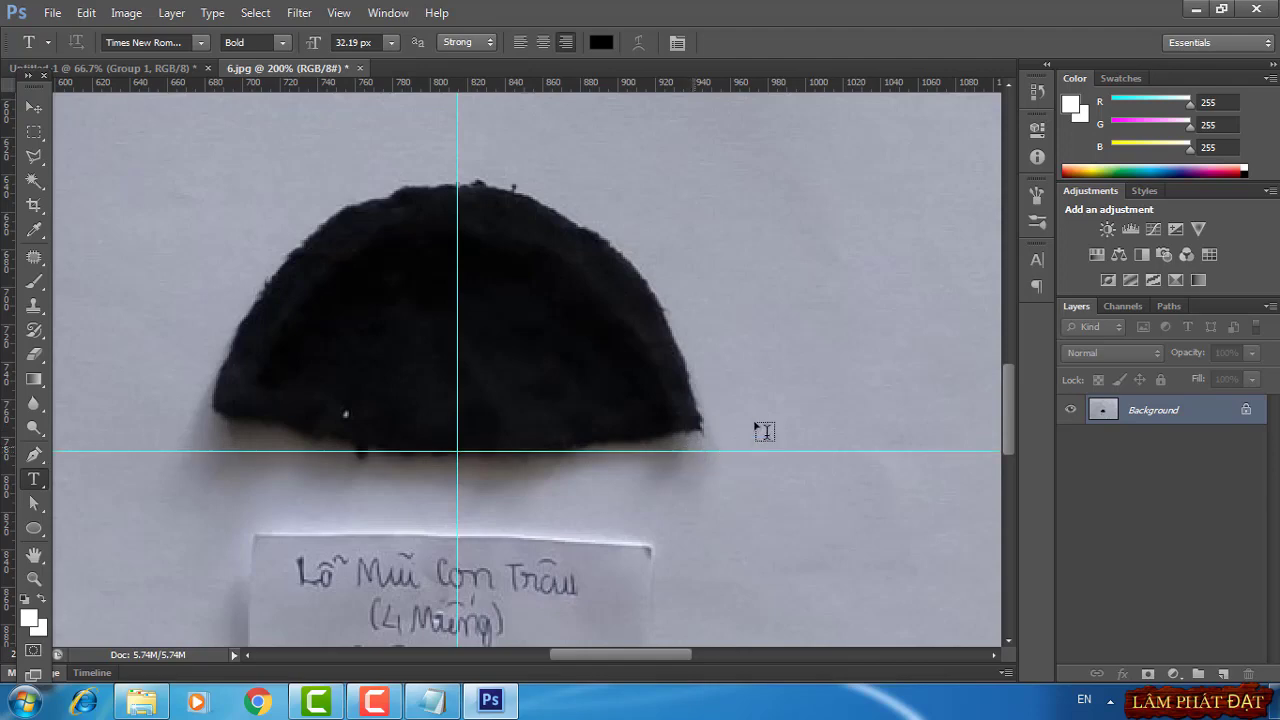
Duplicate the 6.jpg Background layer
{"action": "right_click", "coordinate": [1228, 410]}
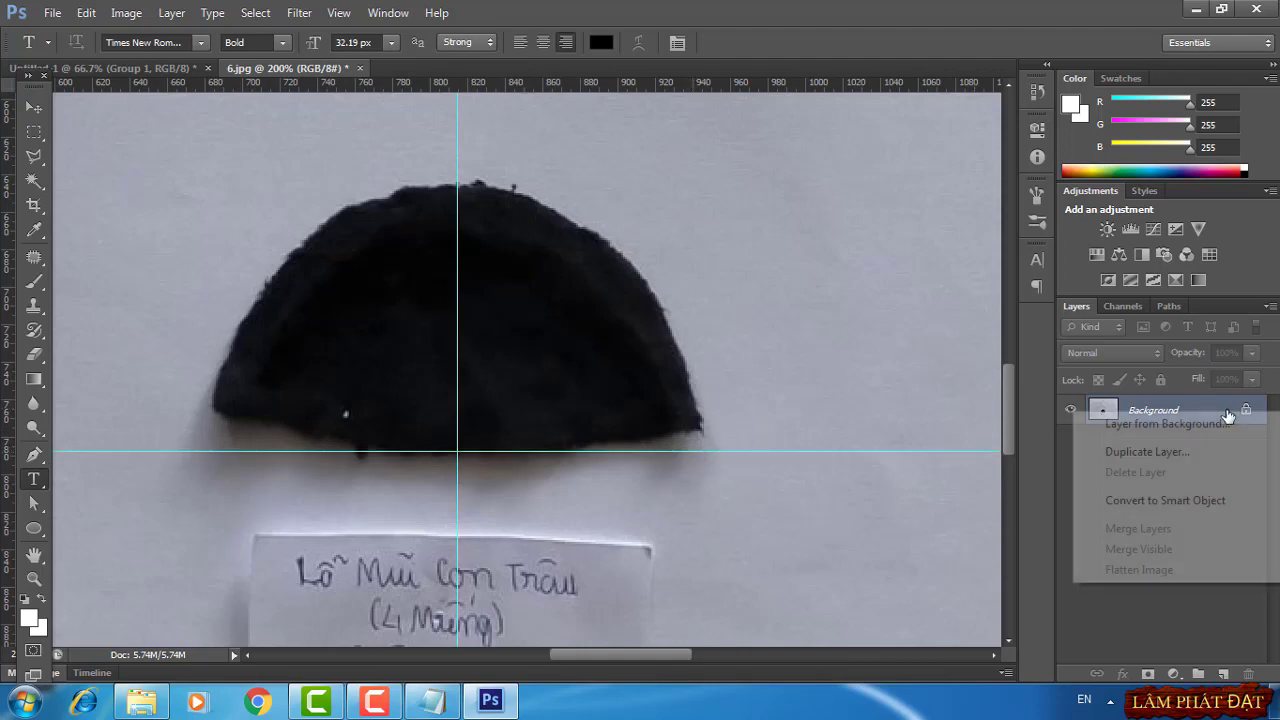
{"action": "left_click", "coordinate": [1147, 452]}
{"action": "left_click", "coordinate": [795, 214]}
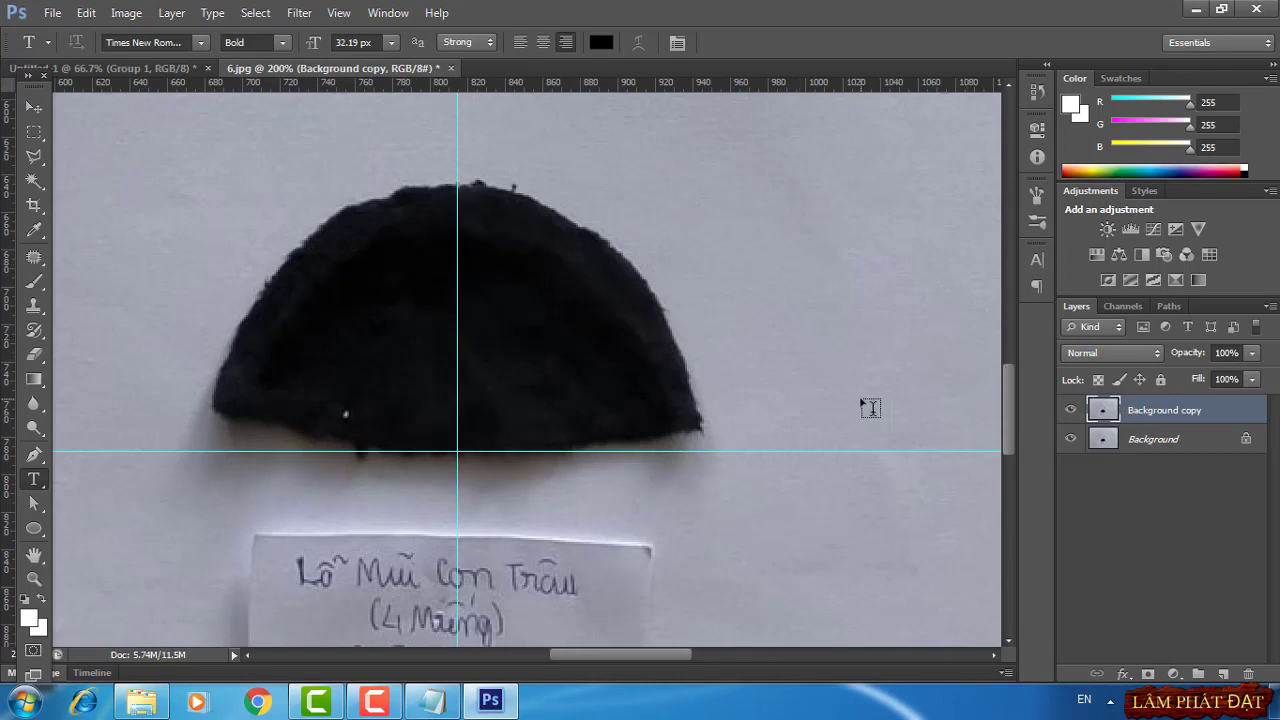
Rotate the Background copy by about -1.96° to straighten the sheet
{"action": "scroll", "coordinate": [870, 407], "scroll_direction": "down", "scroll_amount": 1}
{"action": "scroll", "coordinate": [870, 407], "scroll_direction": "down", "scroll_amount": 1}
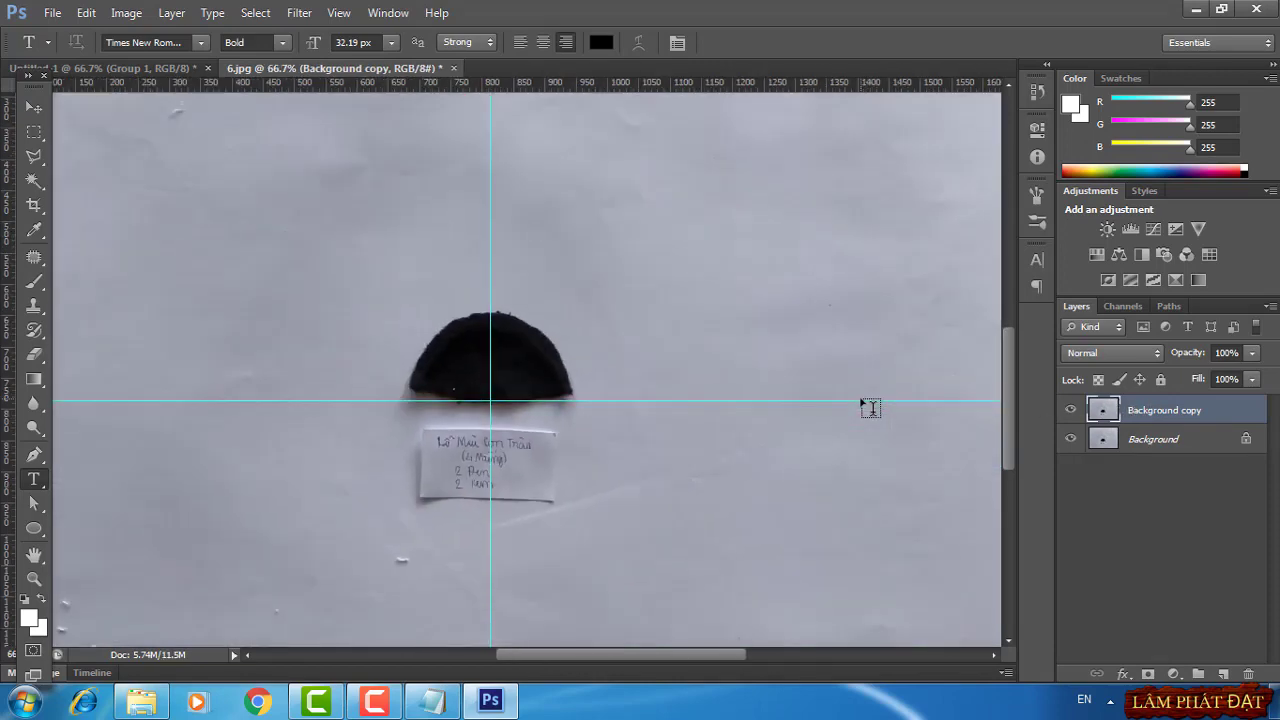
{"action": "scroll", "coordinate": [870, 407], "scroll_direction": "down", "scroll_amount": 1}
{"action": "key", "text": "ctrl+t"}
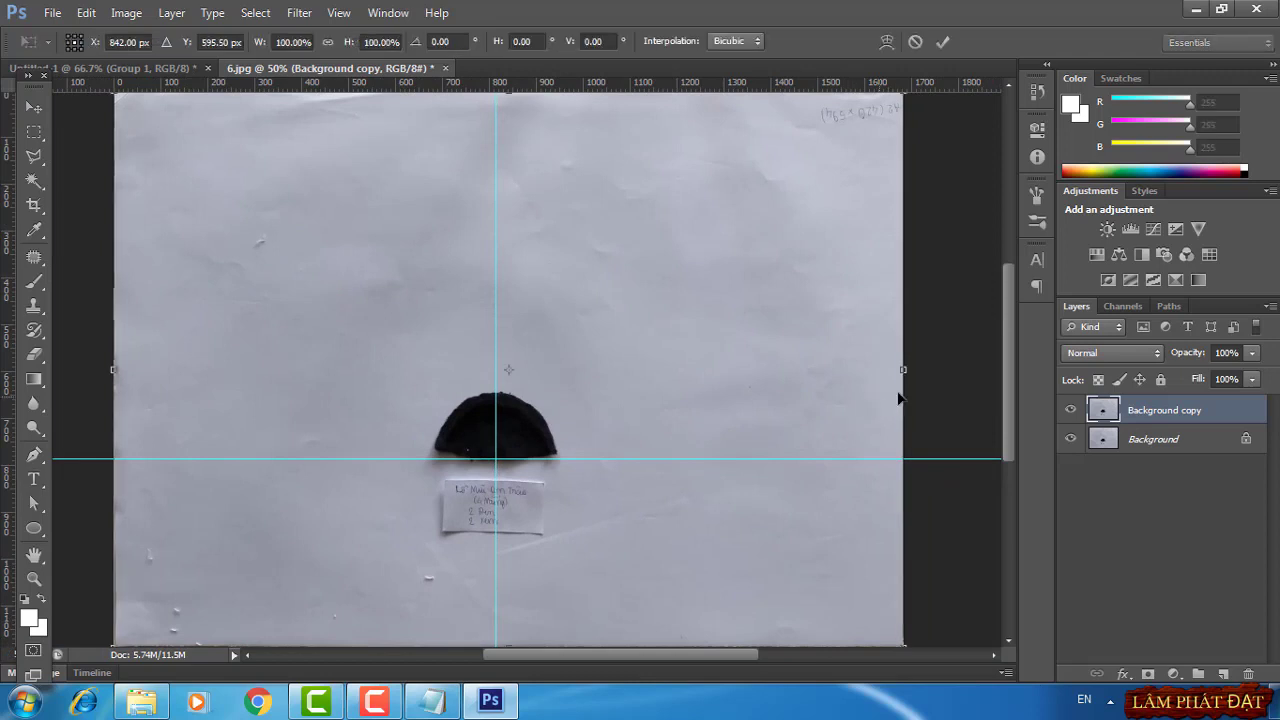
{"action": "left_click_drag", "start_coordinate": [965, 330], "coordinate": [961, 314]}
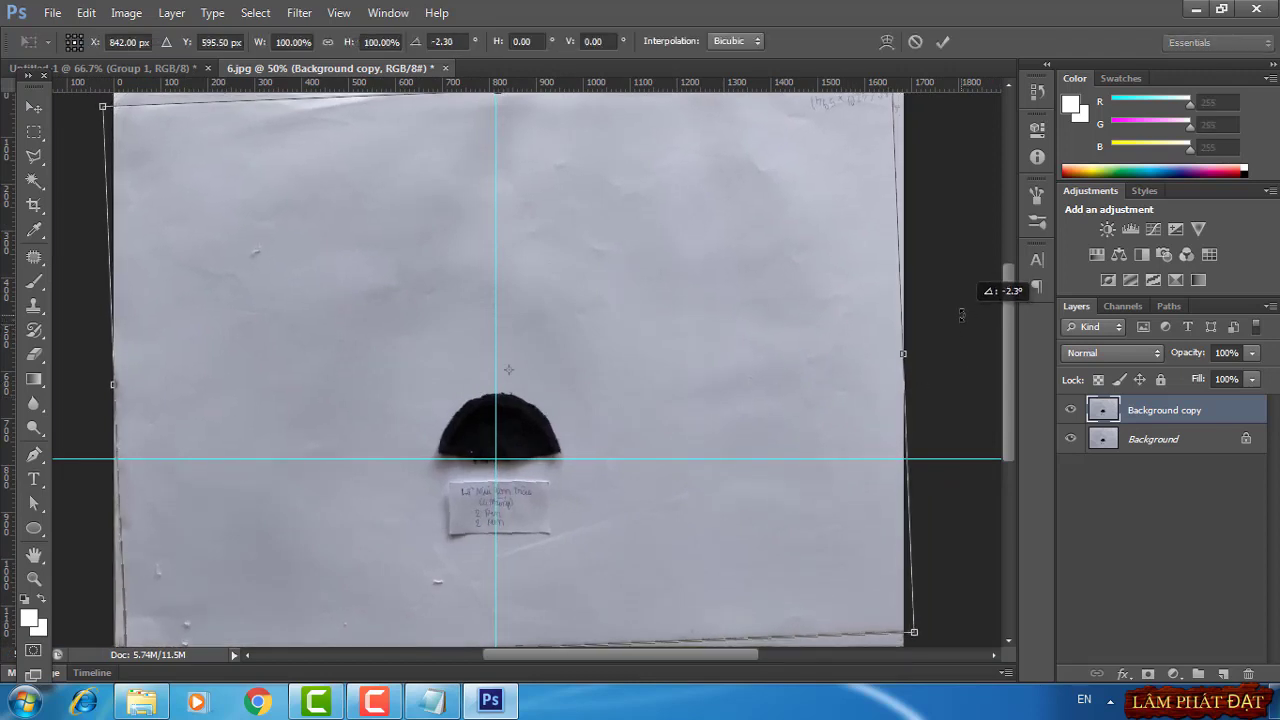
{"action": "left_click_drag", "start_coordinate": [961, 314], "coordinate": [960, 317]}
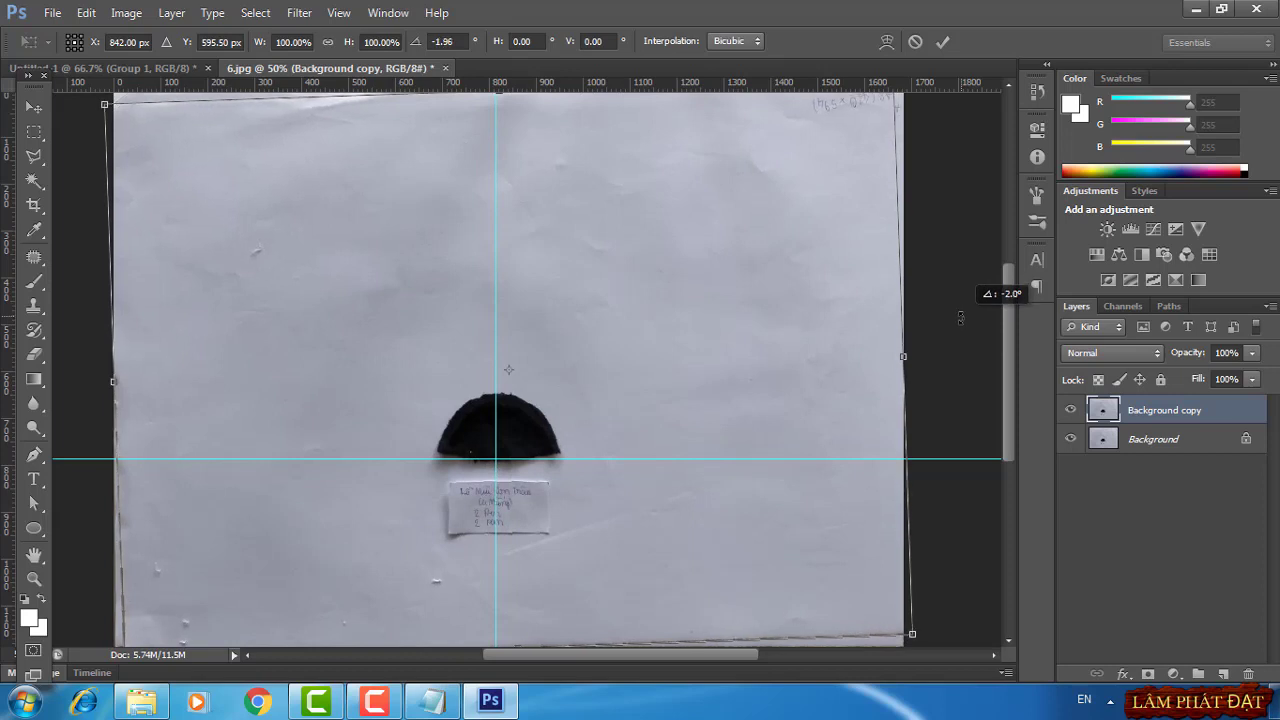
{"action": "left_click", "coordinate": [940, 45]}
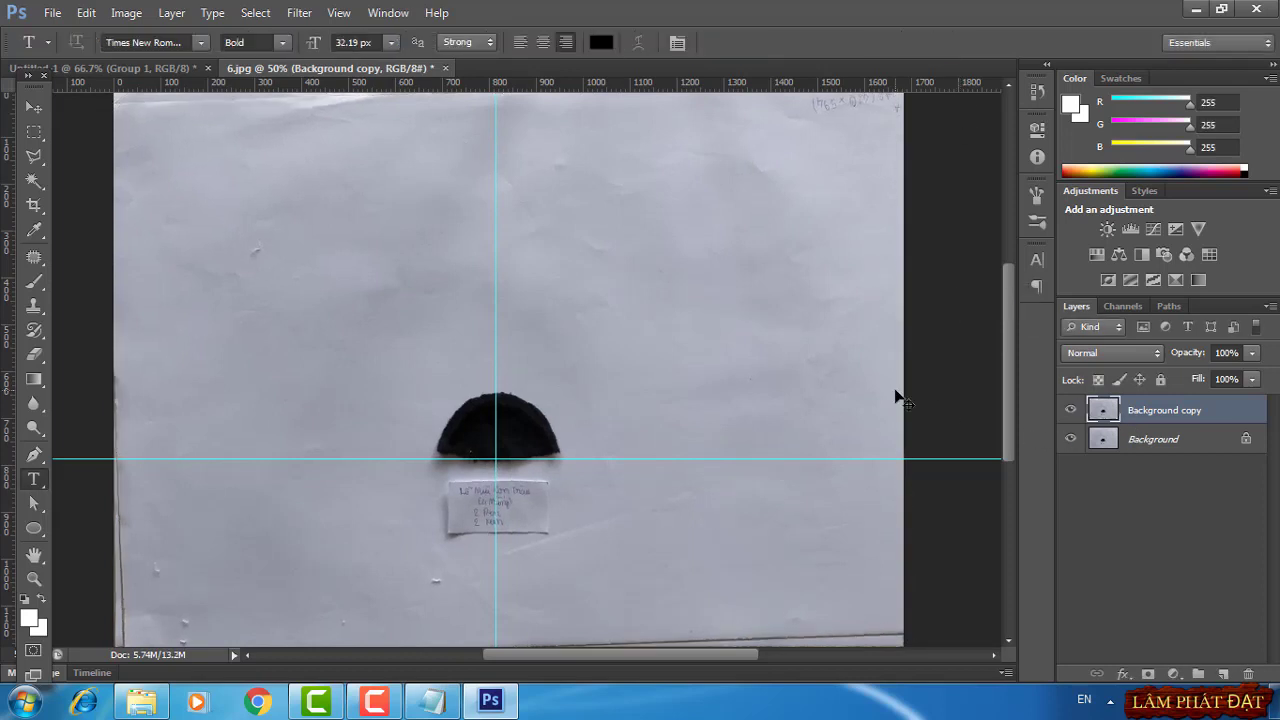
{"action": "key", "text": "ctrl+plus"}
{"action": "key", "text": "ctrl+plus"}
{"action": "key", "text": "ctrl+plus"}
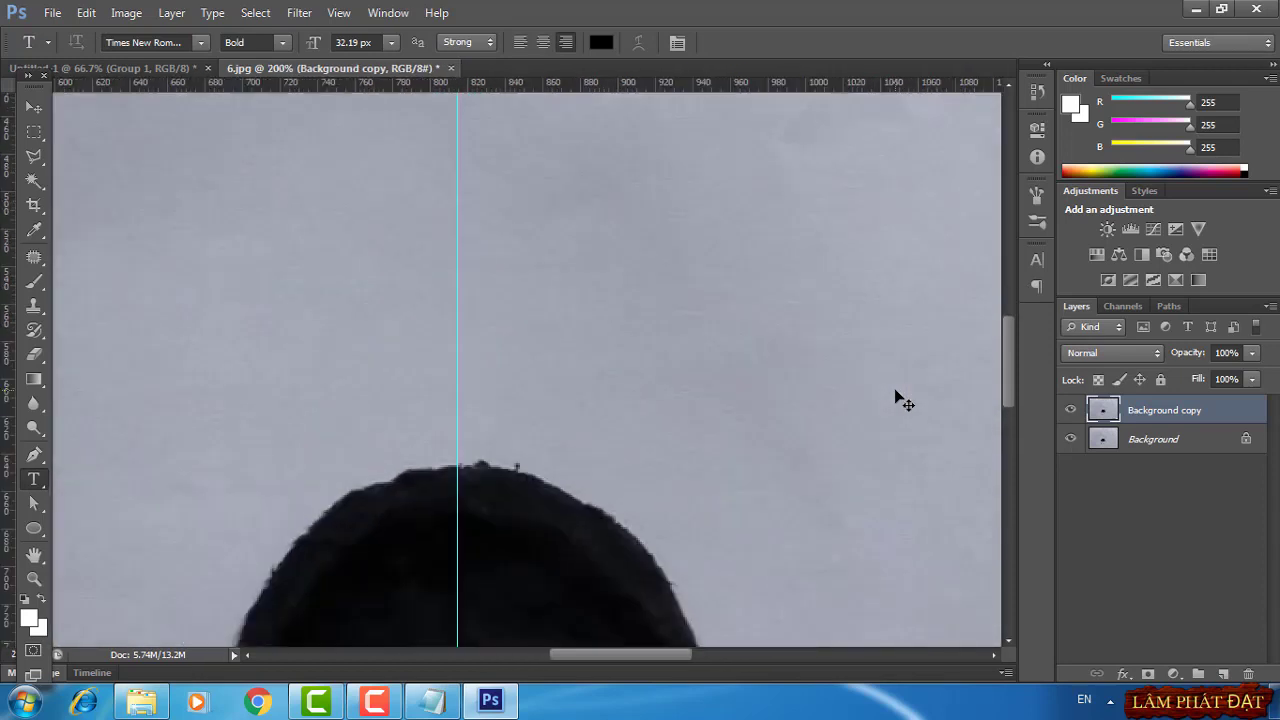
Nudge the vertical guide onto the dome piece's centre
{"action": "left_click_drag", "start_coordinate": [736, 462], "coordinate": [737, 299]}
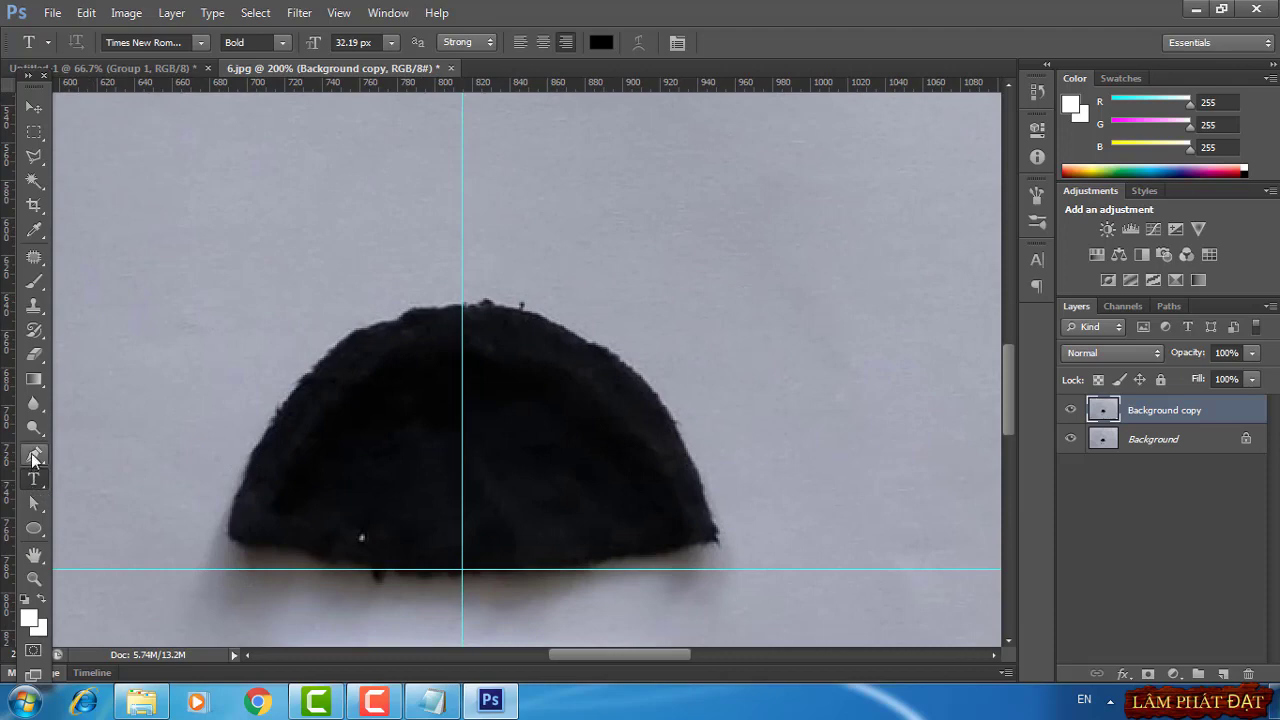
{"action": "left_click", "coordinate": [34, 456]}
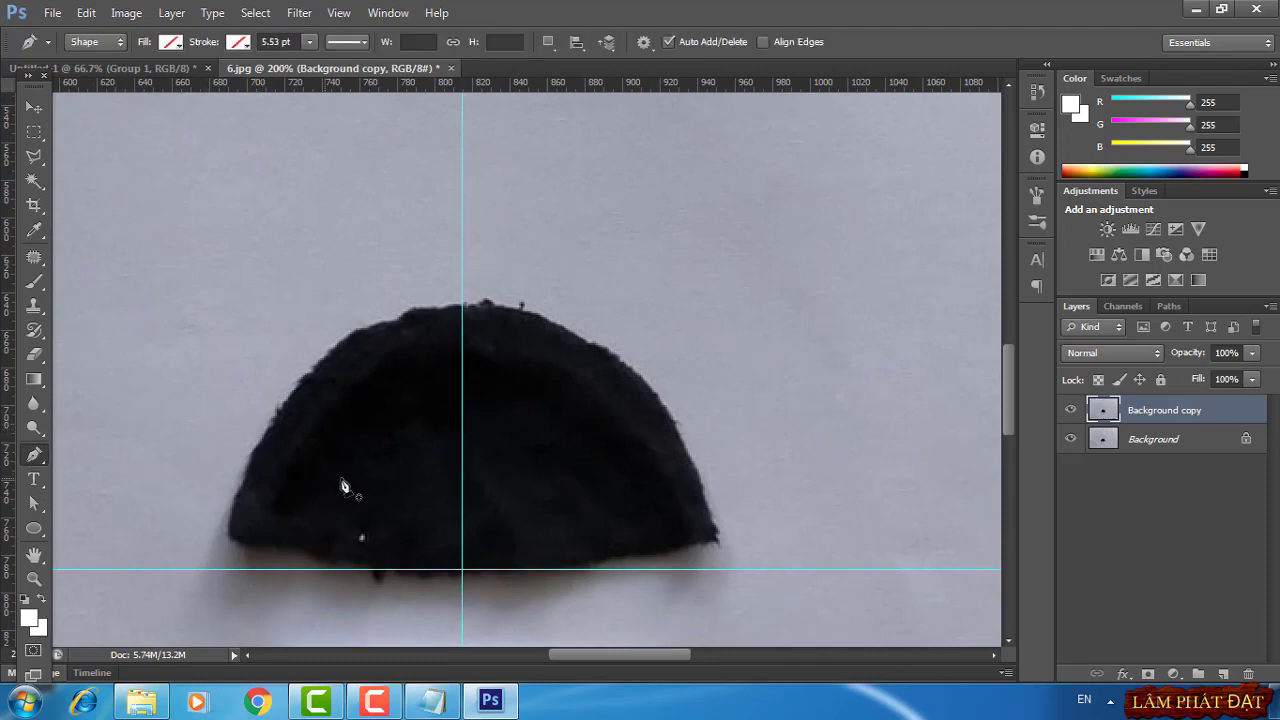
{"action": "left_click", "coordinate": [34, 107]}
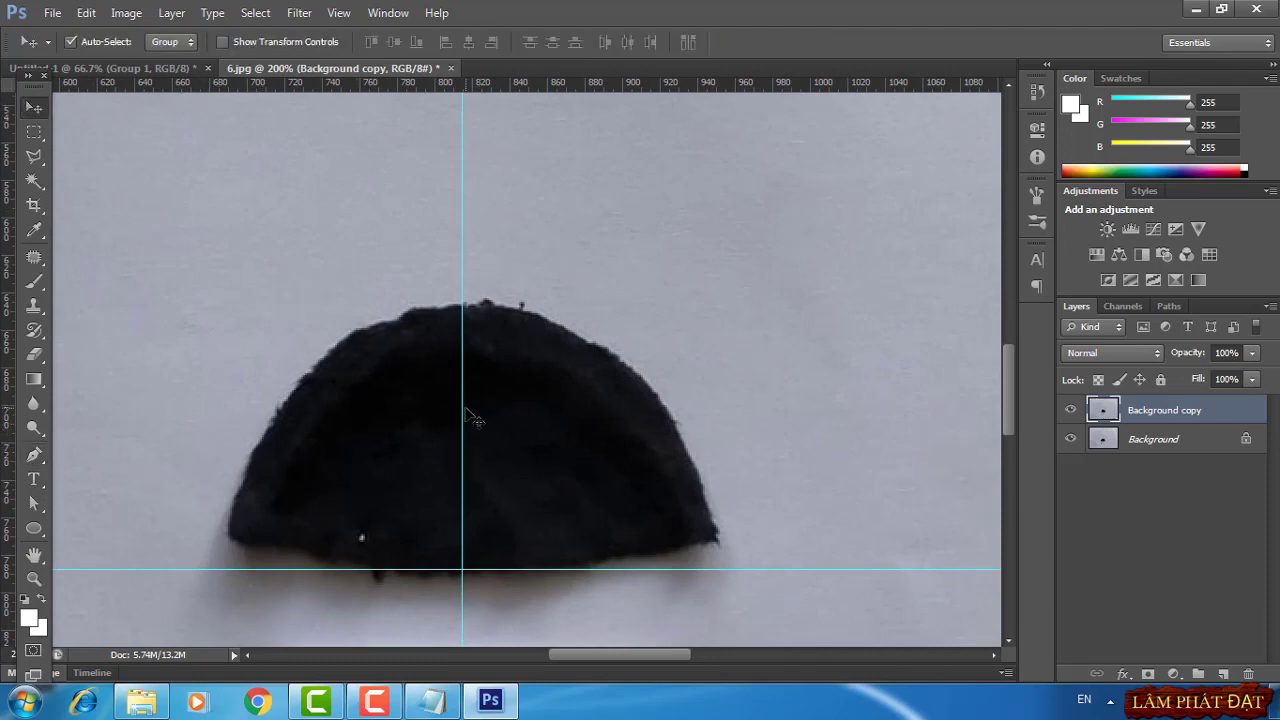
{"action": "left_click_drag", "start_coordinate": [466, 407], "coordinate": [470, 407]}
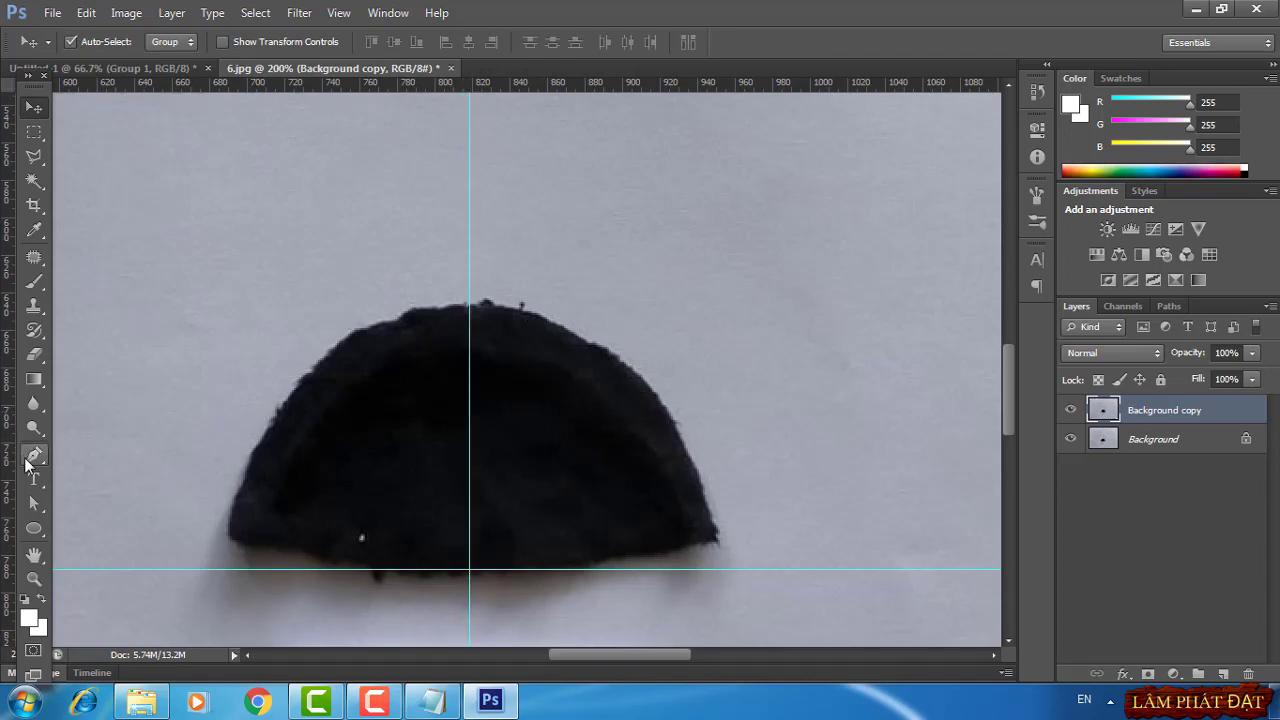
{"action": "left_click", "coordinate": [33, 455]}
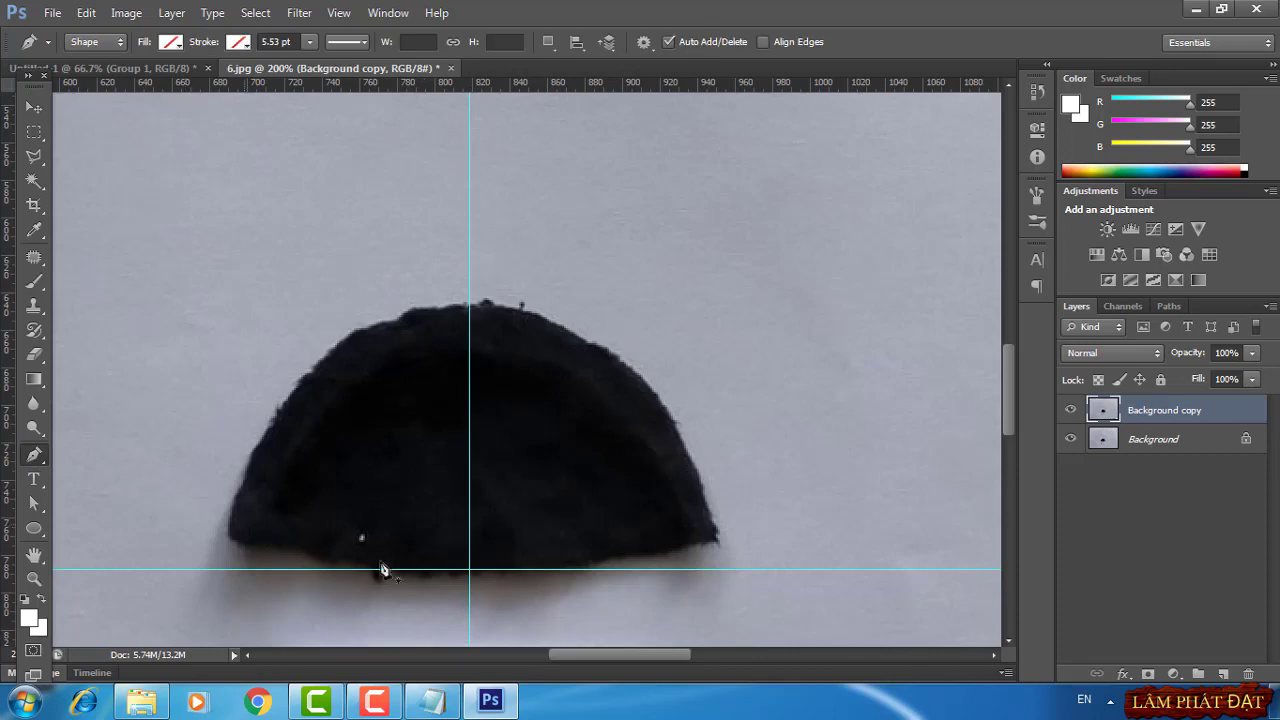
Trace the dome's right half as a Pen shape path from base centre, around the top, back to base
{"action": "left_click", "coordinate": [471, 574]}
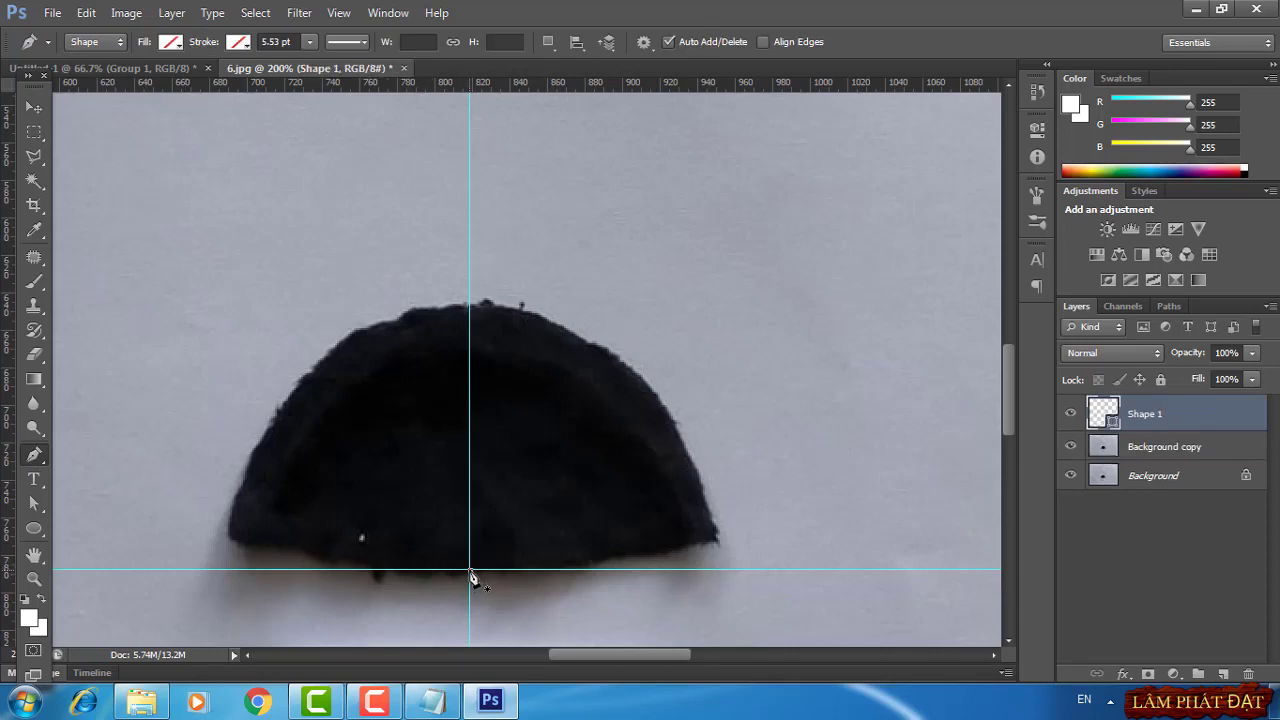
{"action": "left_click", "coordinate": [716, 540]}
{"action": "left_click_drag", "start_coordinate": [718, 538], "coordinate": [781, 520]}
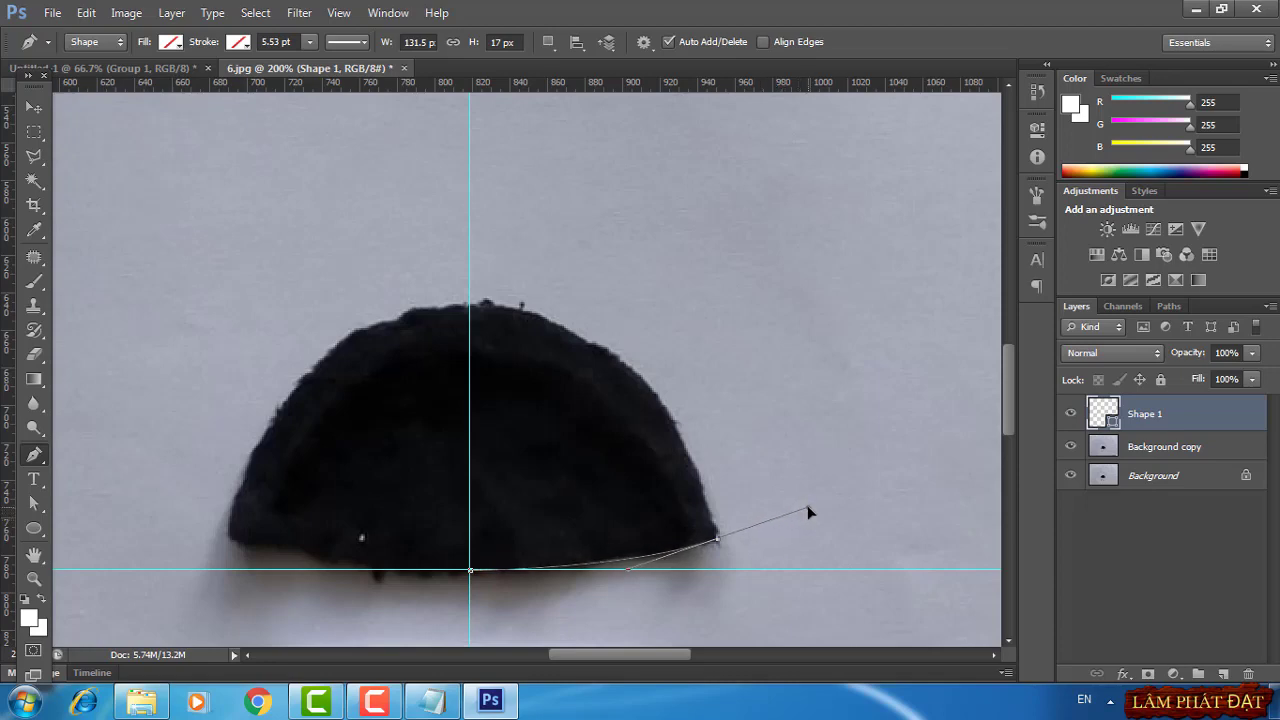
{"action": "left_click_drag", "start_coordinate": [783, 524], "coordinate": [823, 511]}
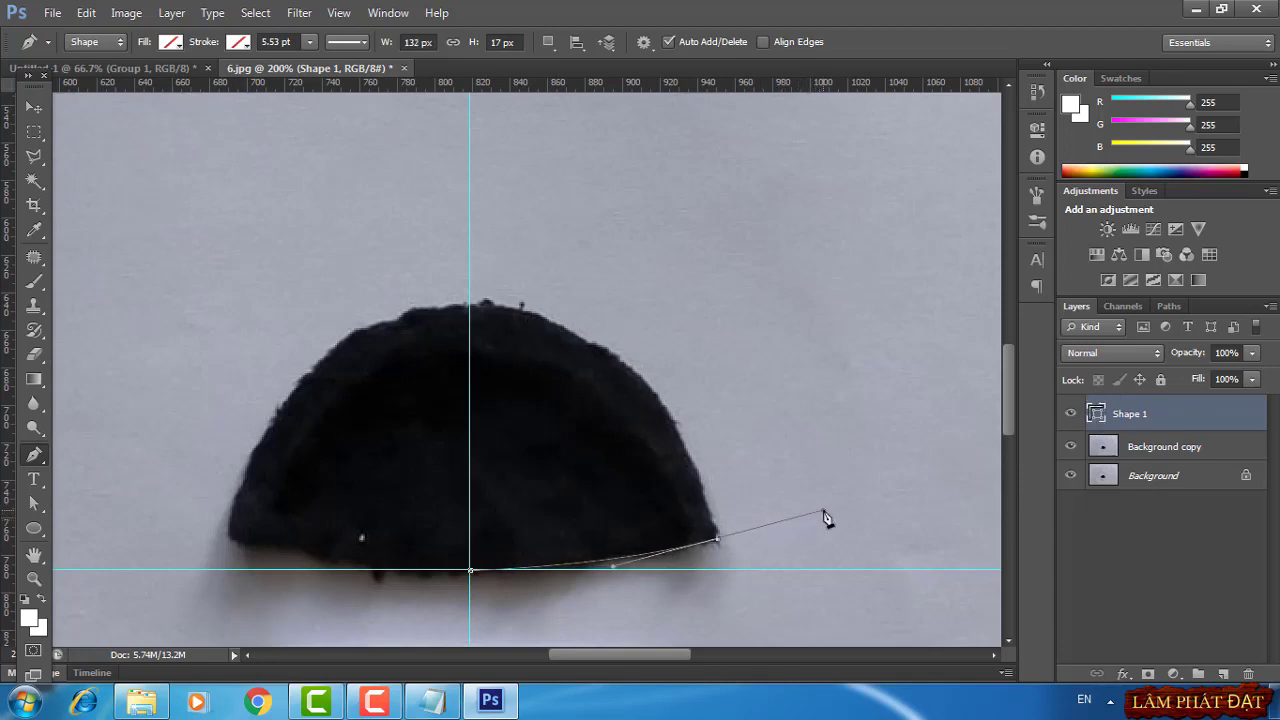
{"action": "left_click", "coordinate": [717, 541]}
{"action": "left_click", "coordinate": [472, 305]}
{"action": "left_click_drag", "start_coordinate": [467, 305], "coordinate": [265, 330]}
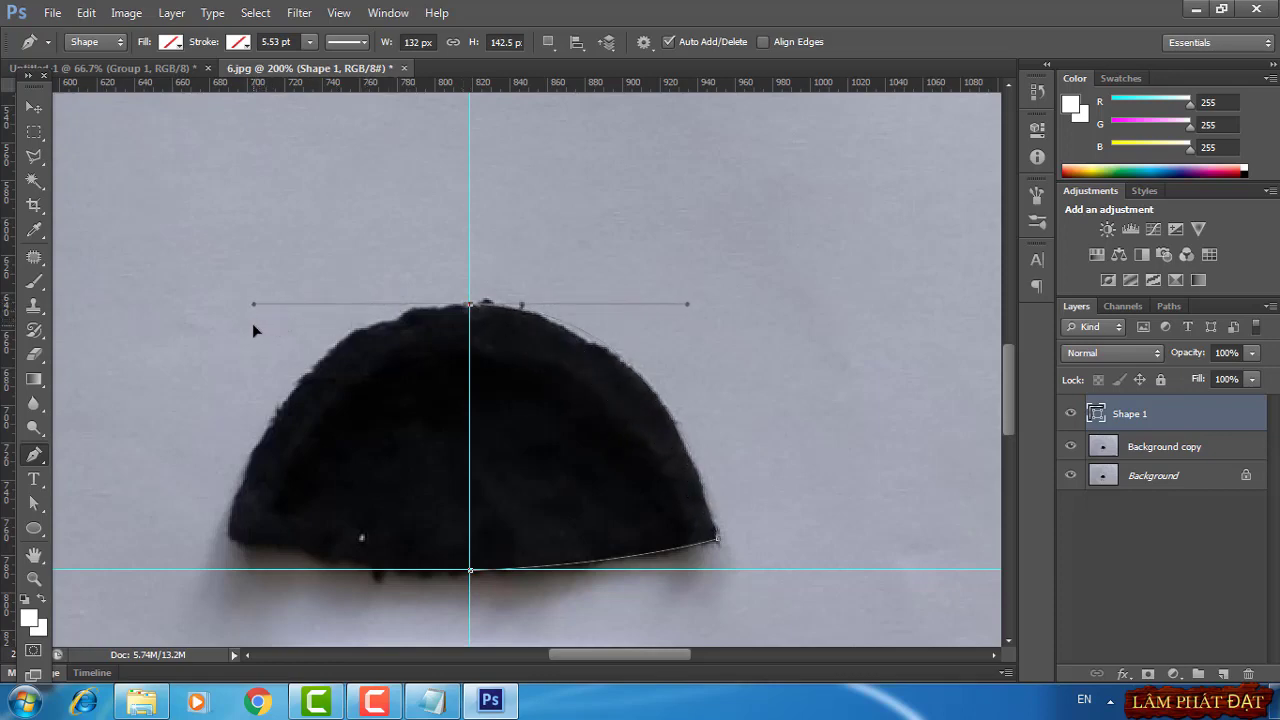
{"action": "left_click_drag", "start_coordinate": [257, 328], "coordinate": [257, 328]}
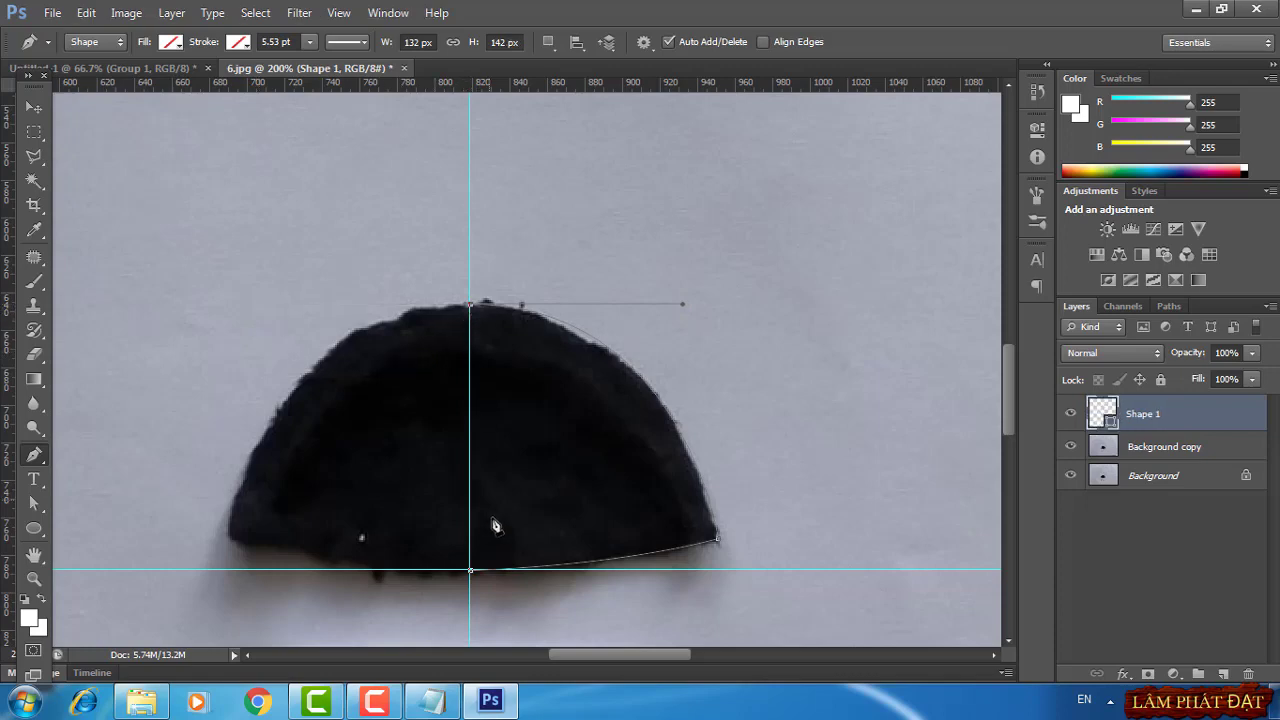
{"action": "left_click", "coordinate": [472, 572], "text": "ctrl"}
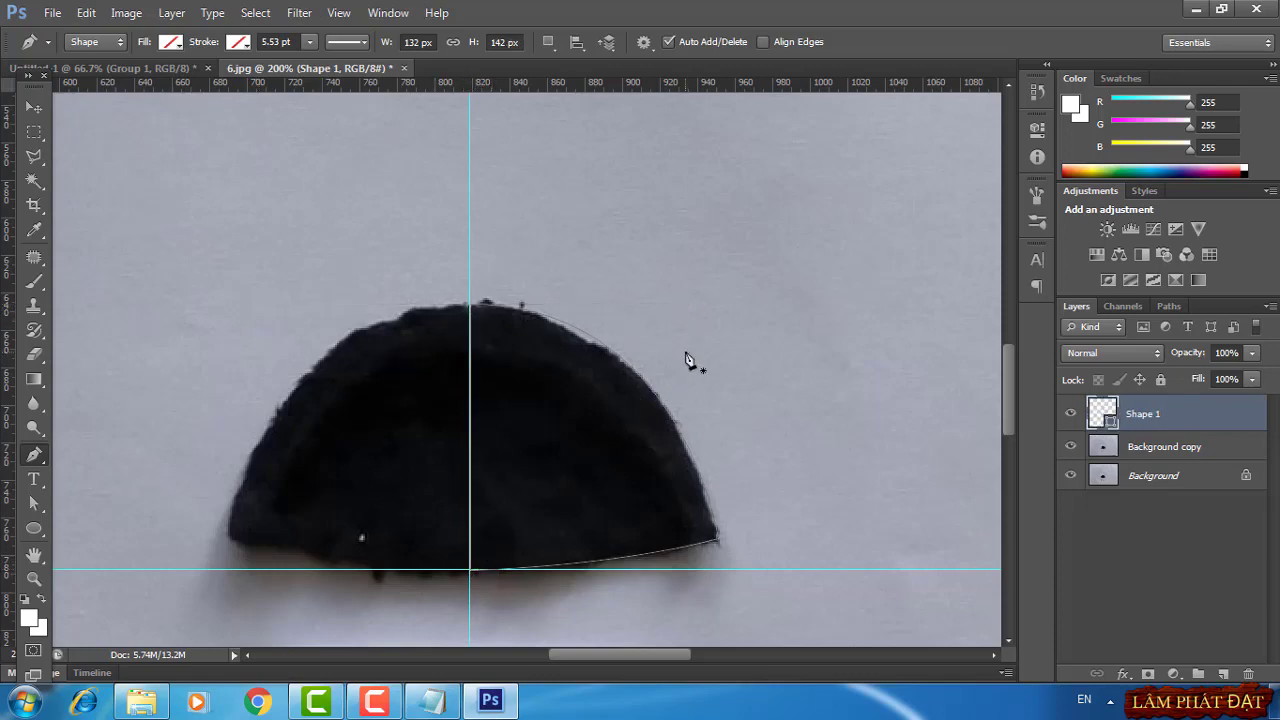
Delete the previous labelled pattern group in Untitled-1, then zoom in and centre the traced outline
{"action": "left_click", "coordinate": [166, 68]}
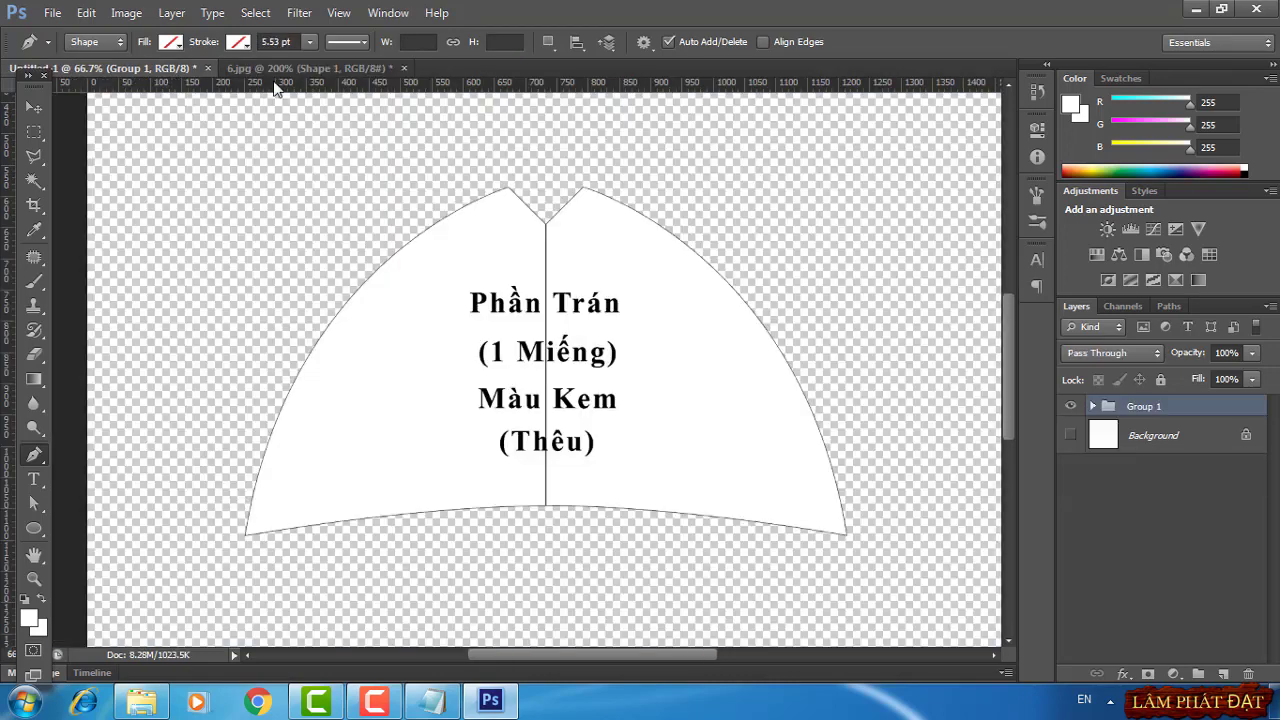
{"action": "right_click", "coordinate": [1141, 408]}
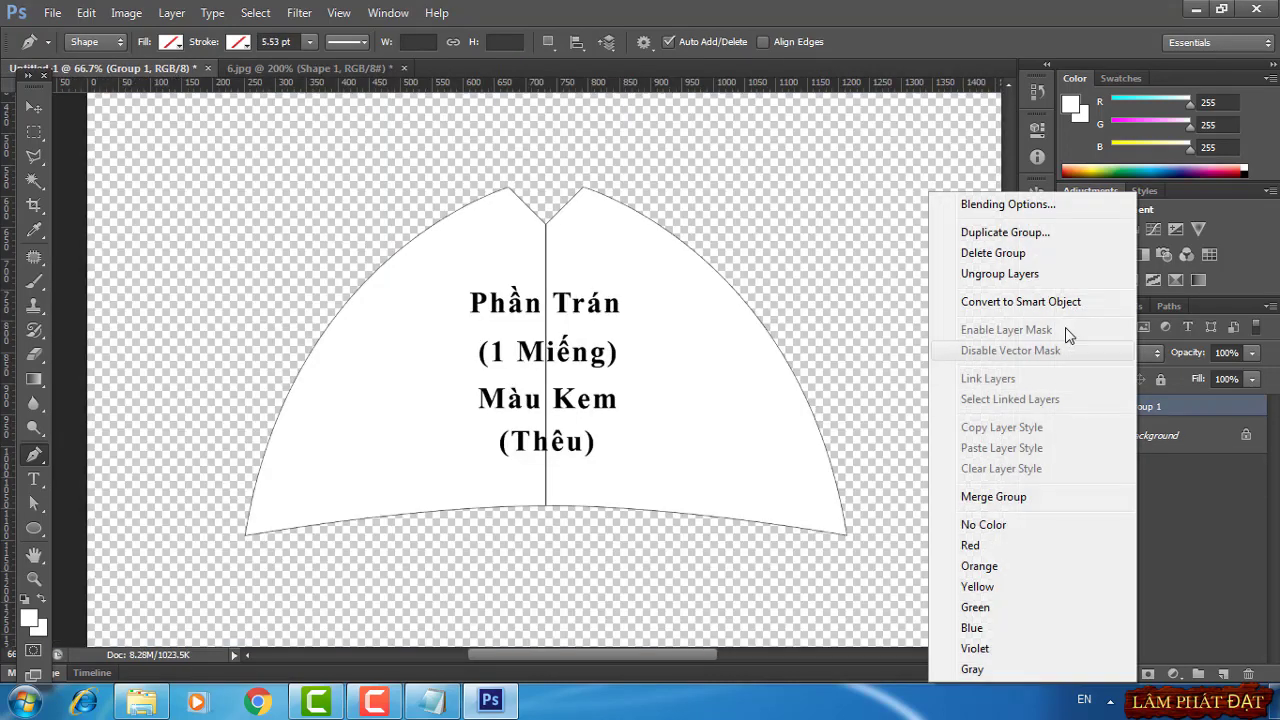
{"action": "left_click", "coordinate": [1000, 252]}
{"action": "left_click", "coordinate": [609, 272]}
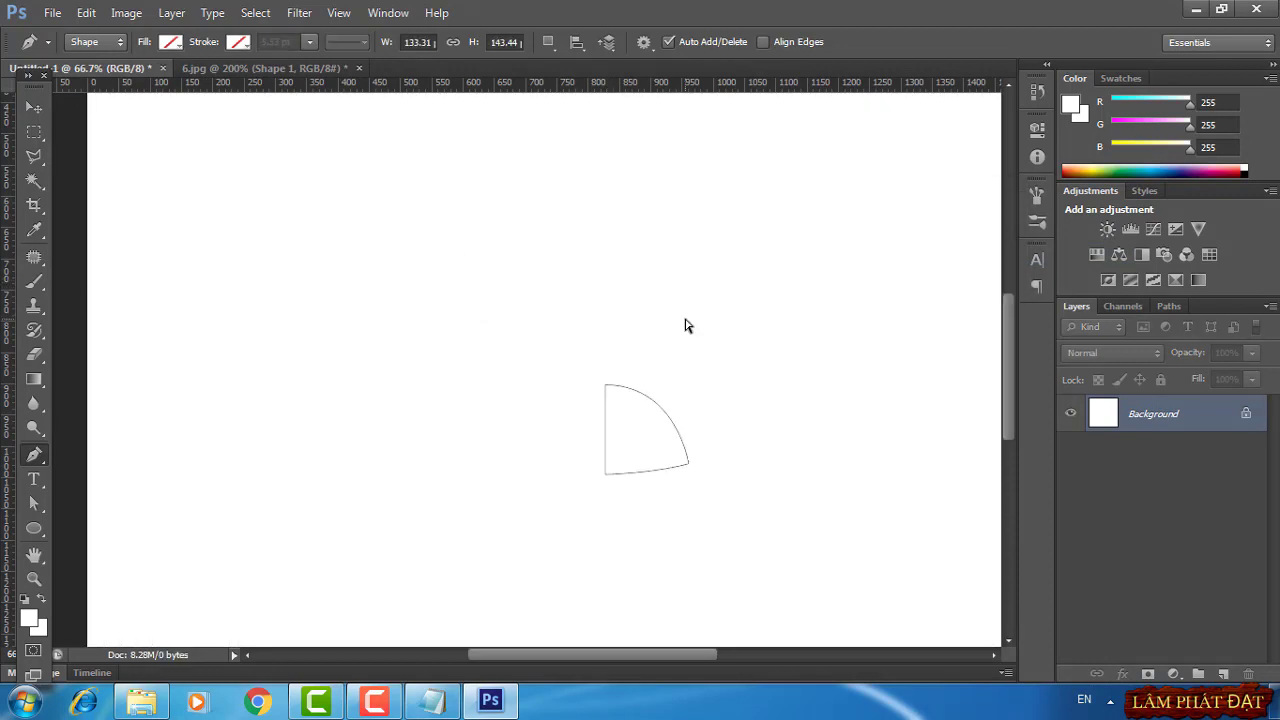
{"action": "key", "text": "ctrl+plus"}
{"action": "key", "text": "ctrl+plus"}
{"action": "left_click_drag", "start_coordinate": [708, 480], "coordinate": [457, 320]}
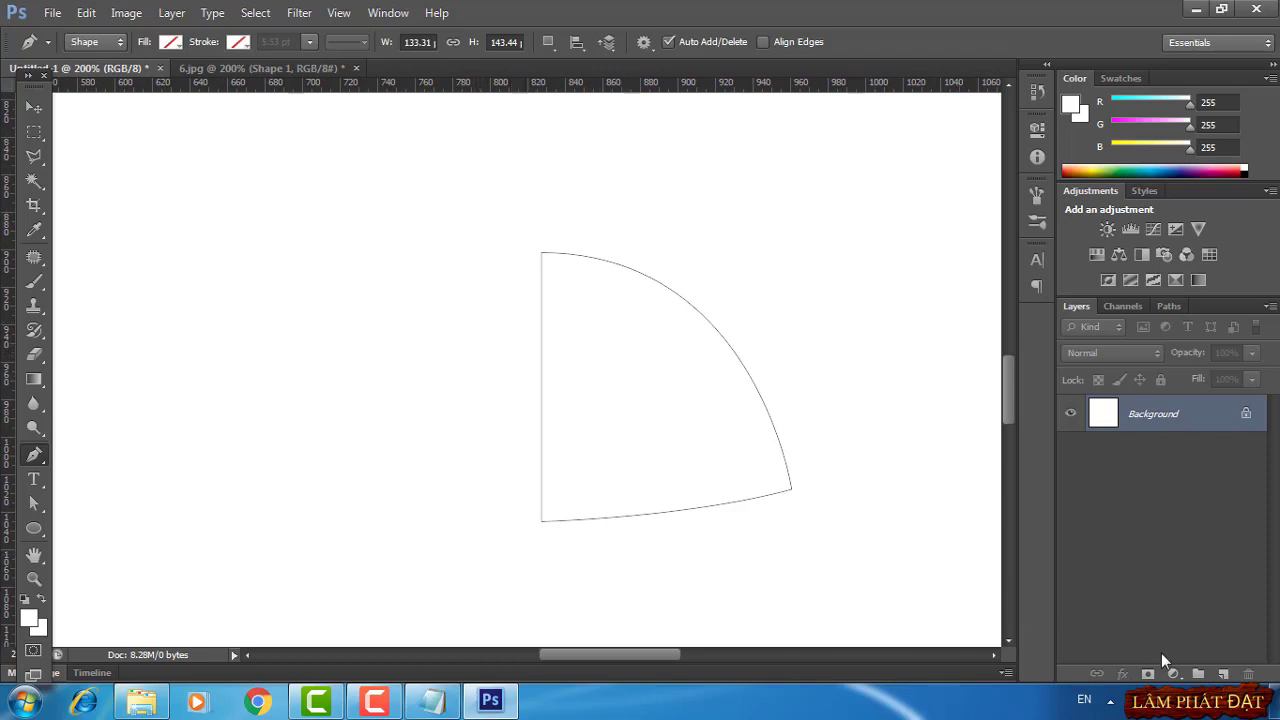
Fill the traced quarter shape with a white Solid Color fill layer
{"action": "left_click", "coordinate": [1174, 676]}
{"action": "left_click", "coordinate": [1130, 262]}
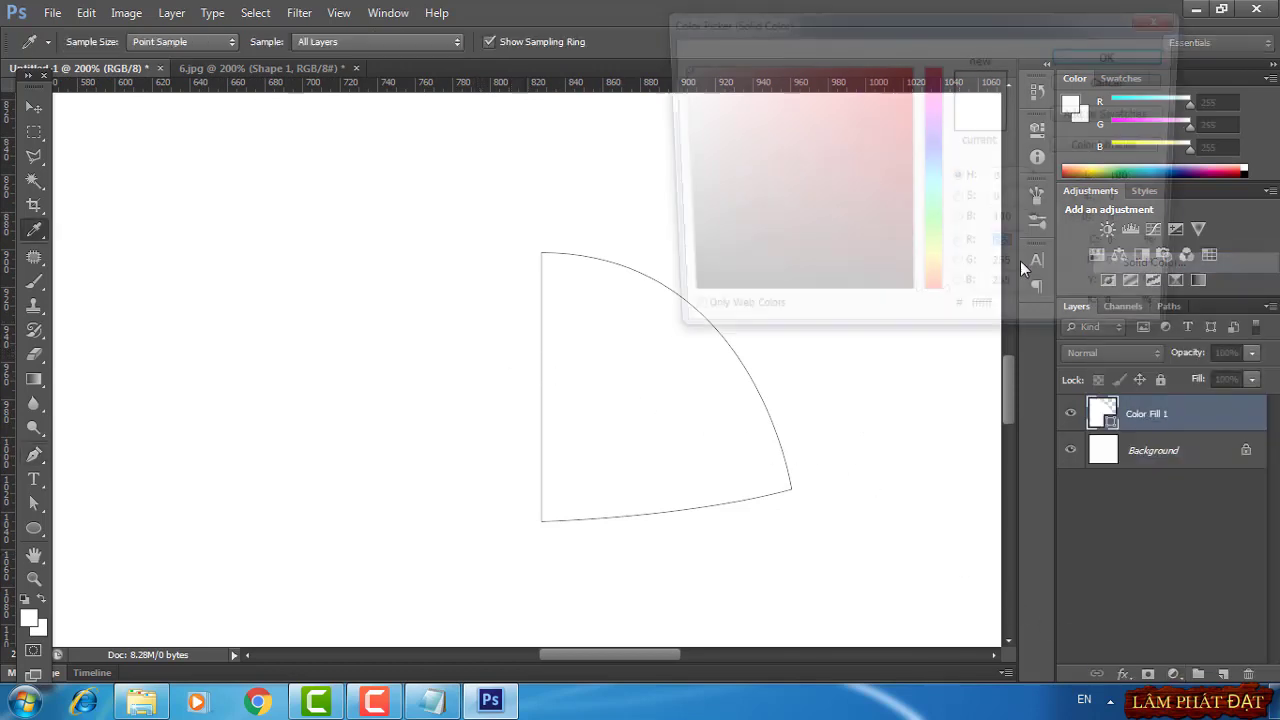
{"action": "left_click", "coordinate": [1118, 56]}
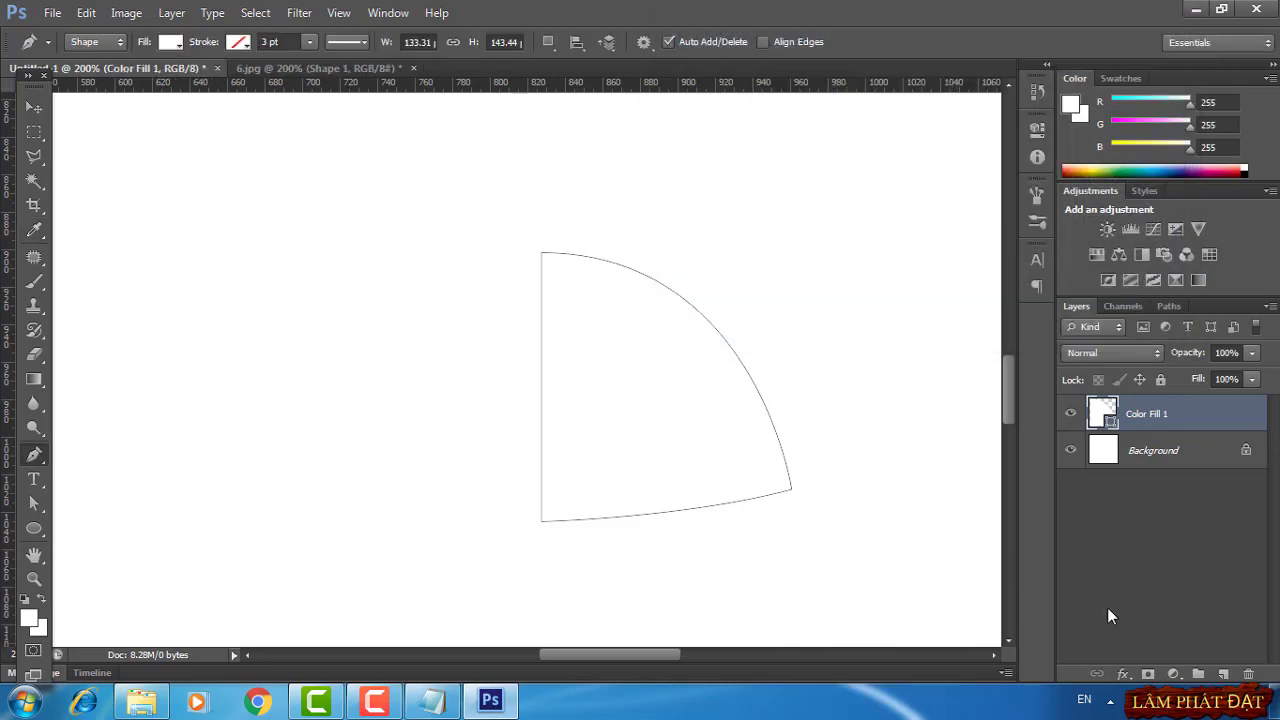
Give the white fill a 1 px near-black (040404) Stroke positioned Inside
{"action": "left_click", "coordinate": [1124, 673]}
{"action": "left_click", "coordinate": [1136, 492]}
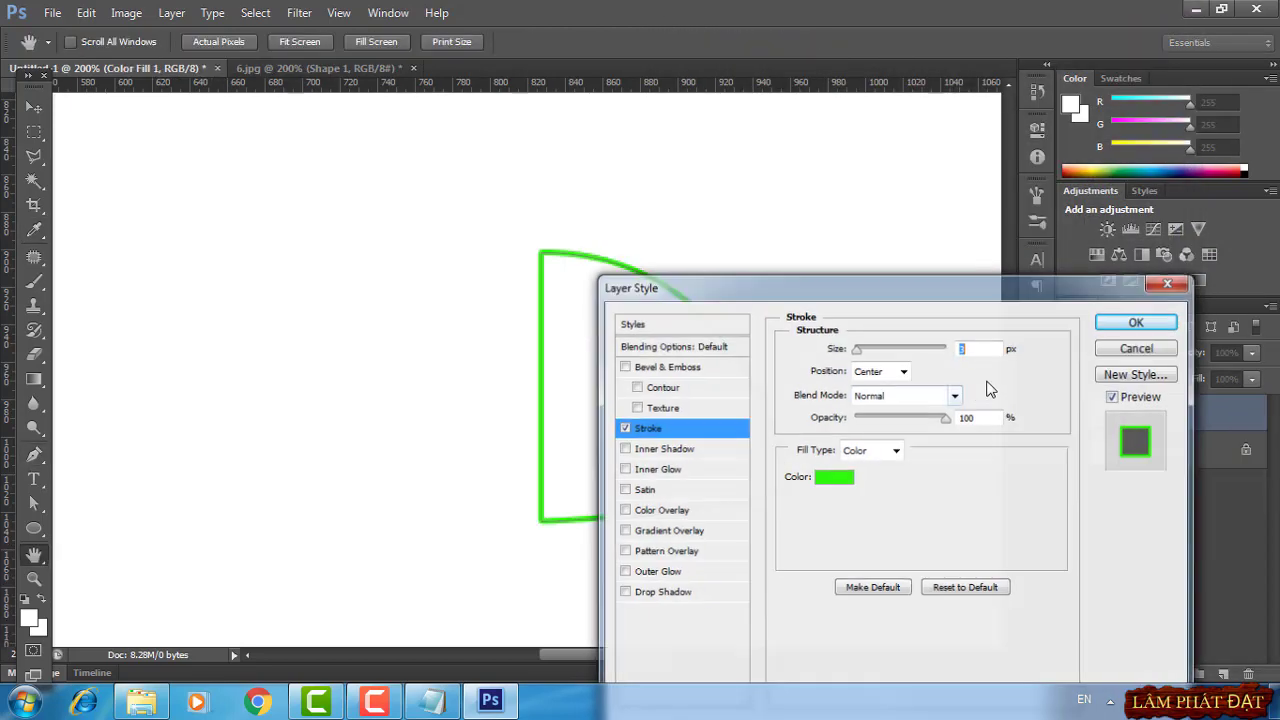
{"action": "type", "text": "1"}
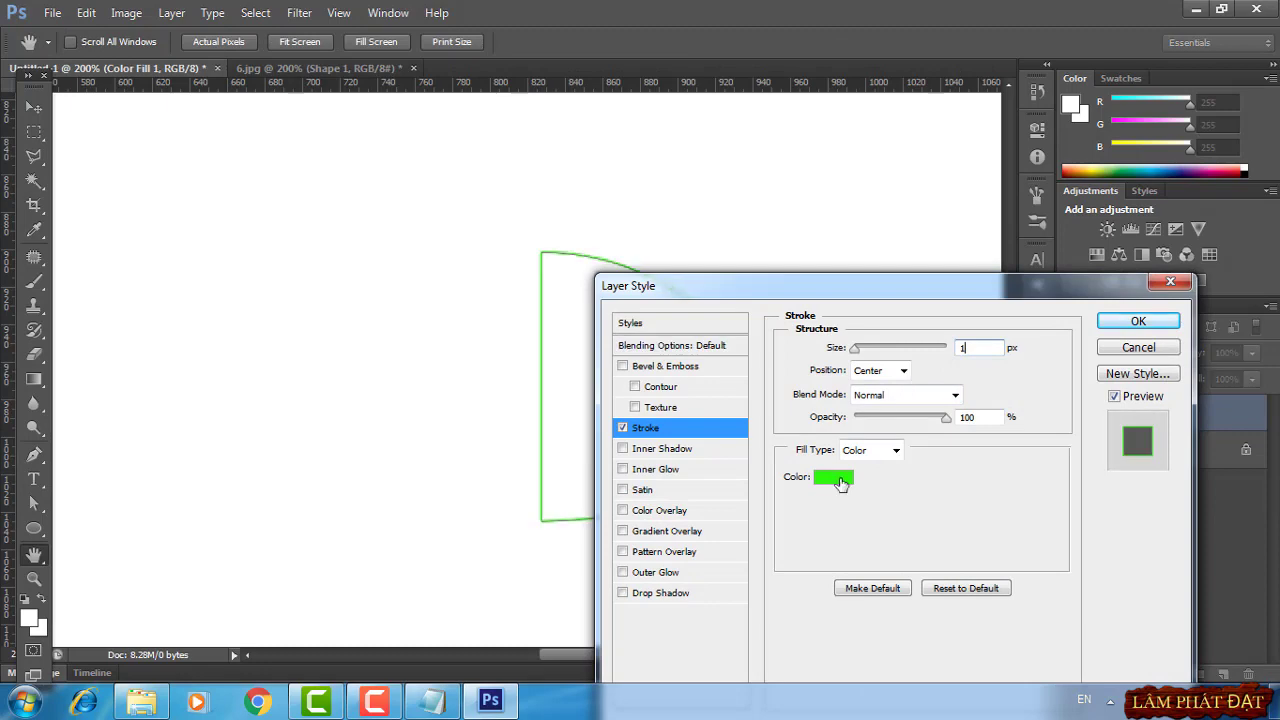
{"action": "left_click", "coordinate": [846, 478]}
{"action": "left_click", "coordinate": [691, 303]}
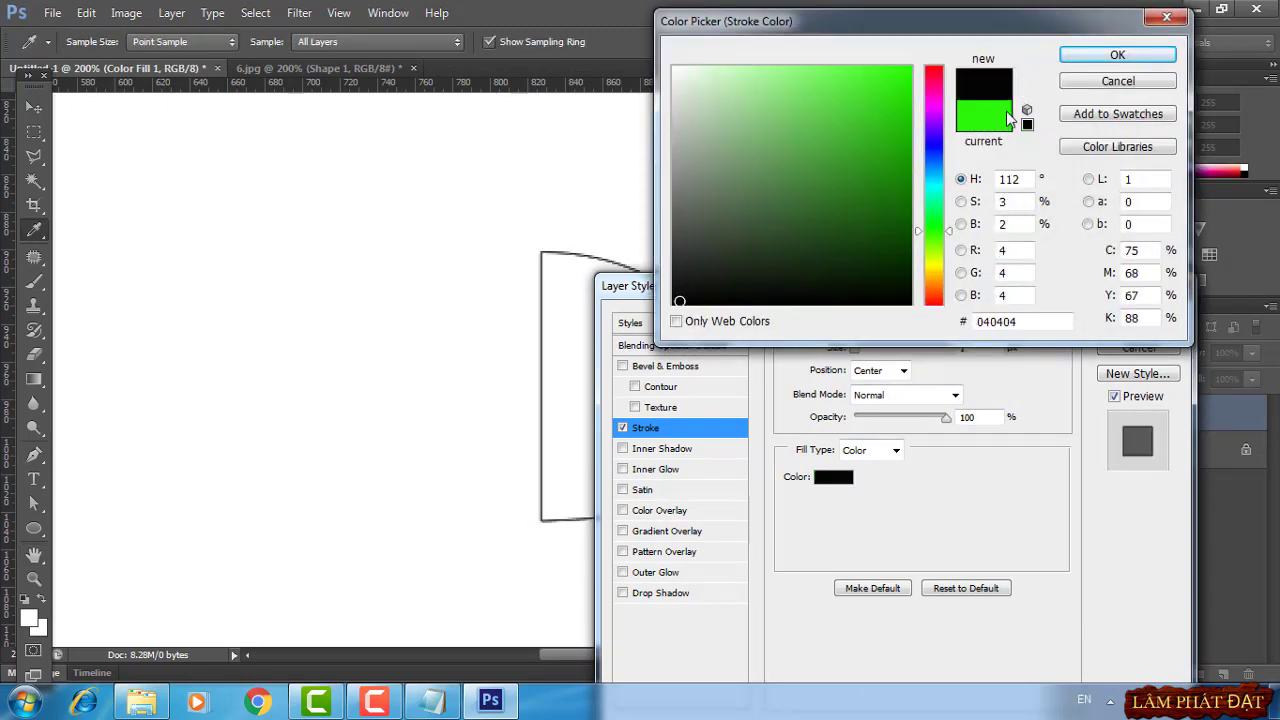
{"action": "left_click", "coordinate": [1117, 55]}
{"action": "left_click", "coordinate": [880, 370]}
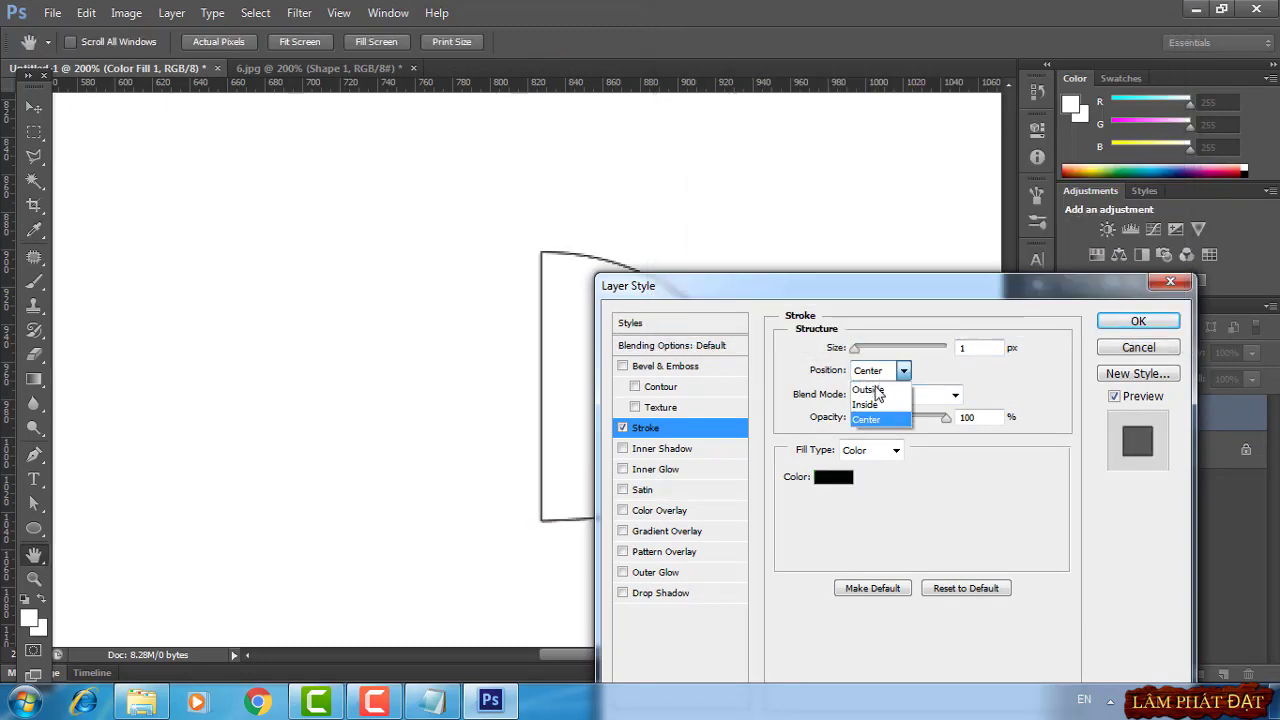
{"action": "left_click", "coordinate": [870, 404]}
{"action": "left_click", "coordinate": [1108, 326]}
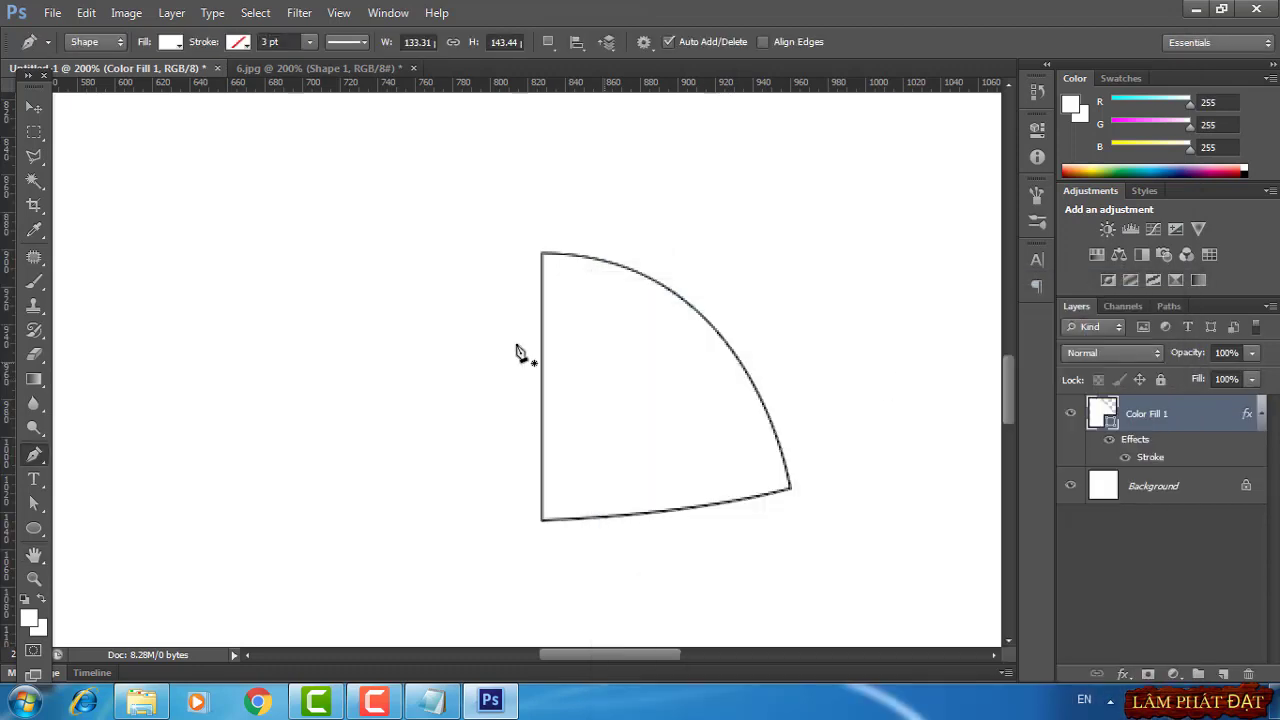
{"action": "left_click", "coordinate": [28, 108]}
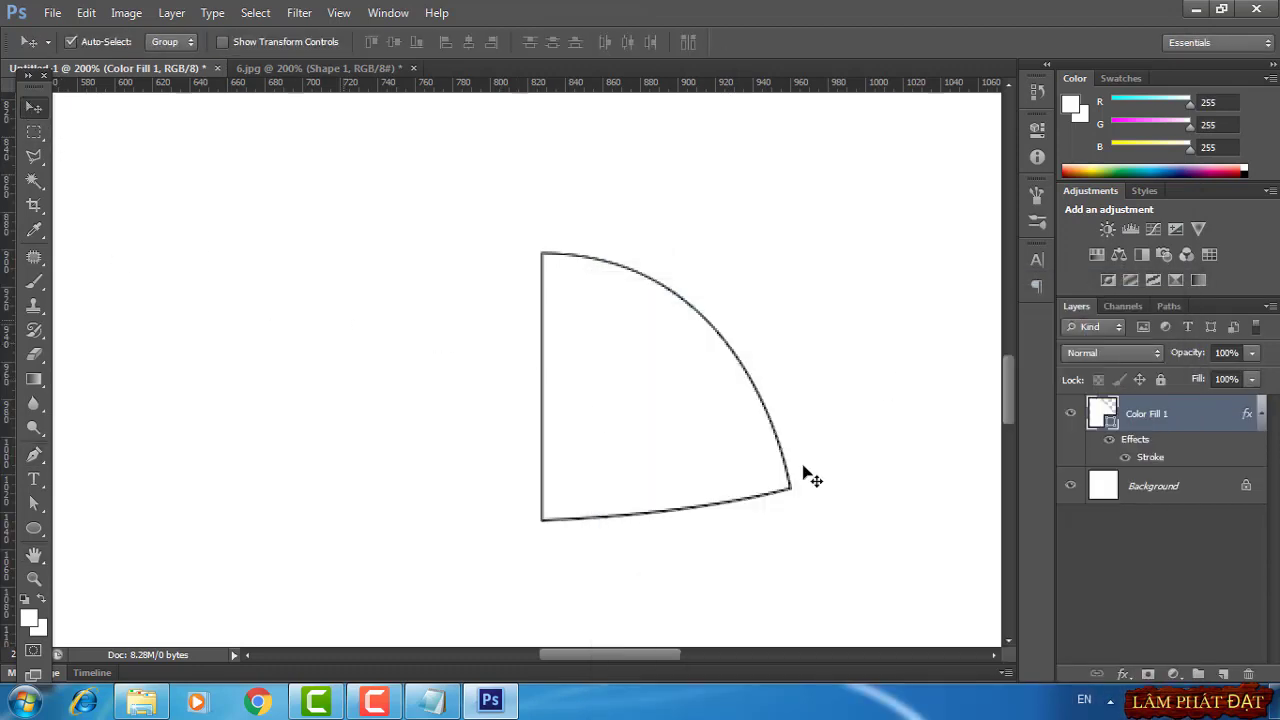
Duplicate Color Fill 1, flip the copy horizontally, and place it against the right half
{"action": "right_click", "coordinate": [1160, 422]}
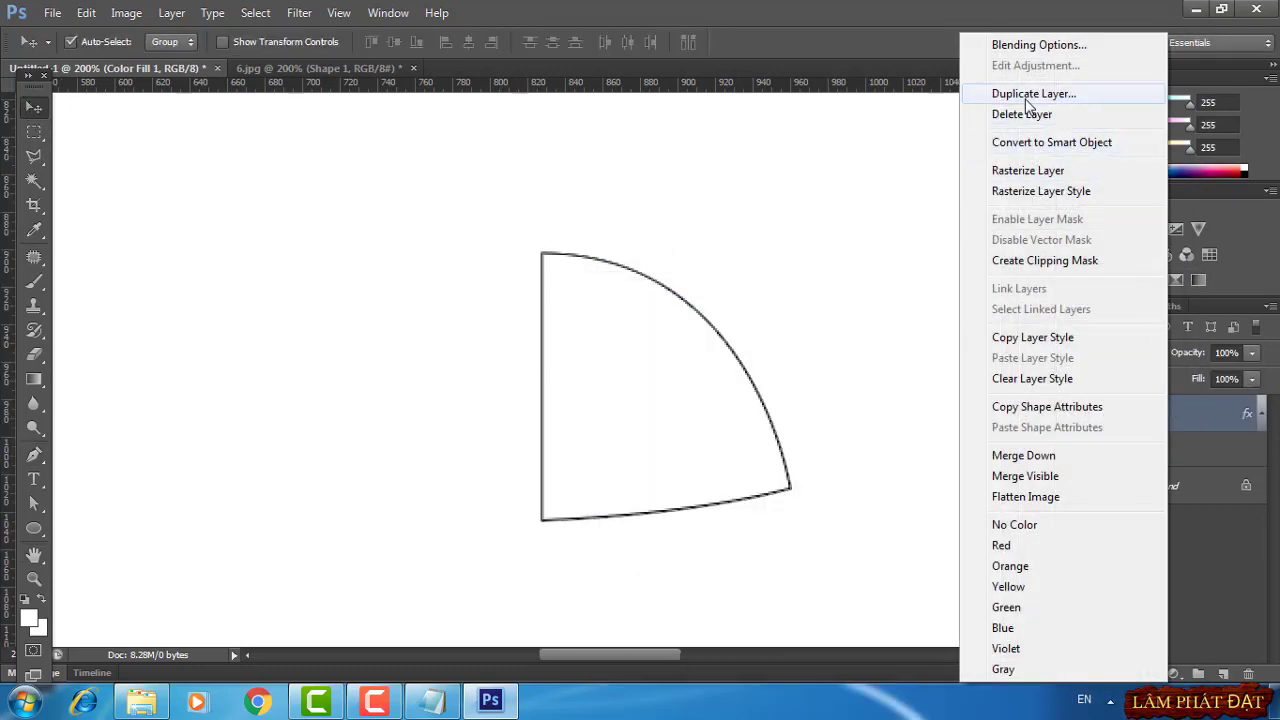
{"action": "left_click", "coordinate": [1020, 93]}
{"action": "left_click", "coordinate": [790, 214]}
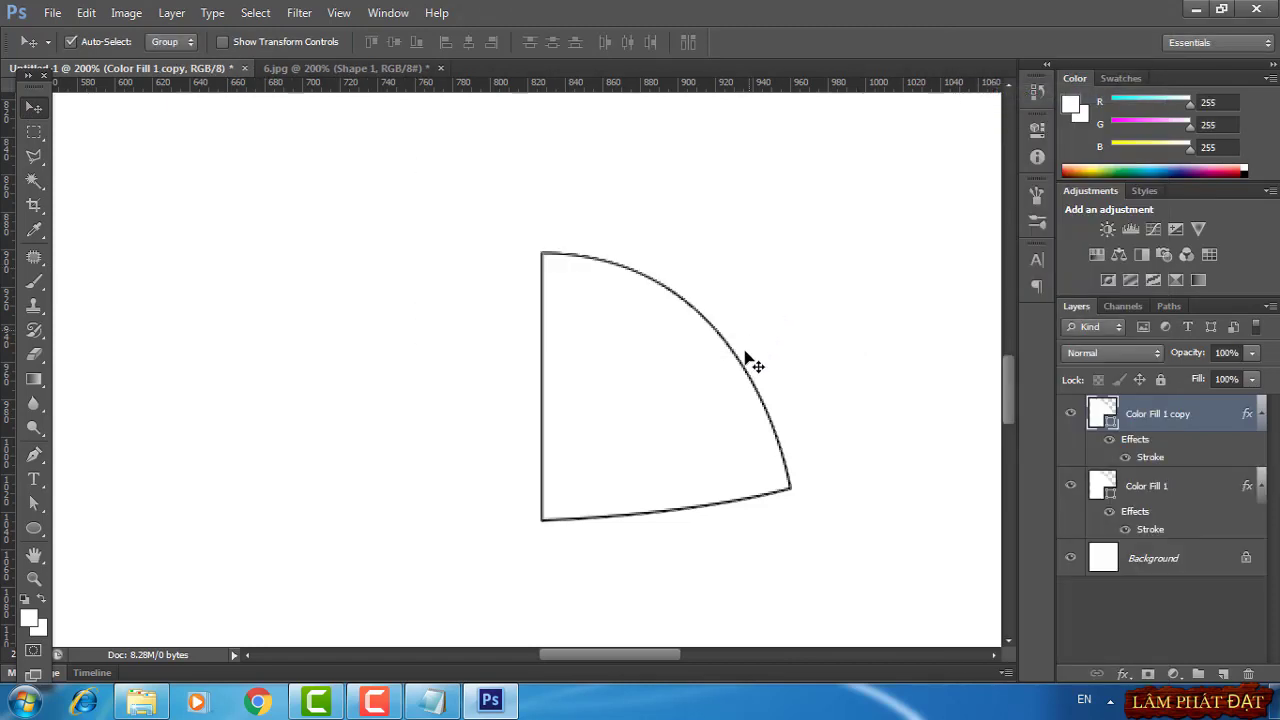
{"action": "left_click_drag", "start_coordinate": [684, 434], "coordinate": [404, 432]}
{"action": "key", "text": "ctrl+t"}
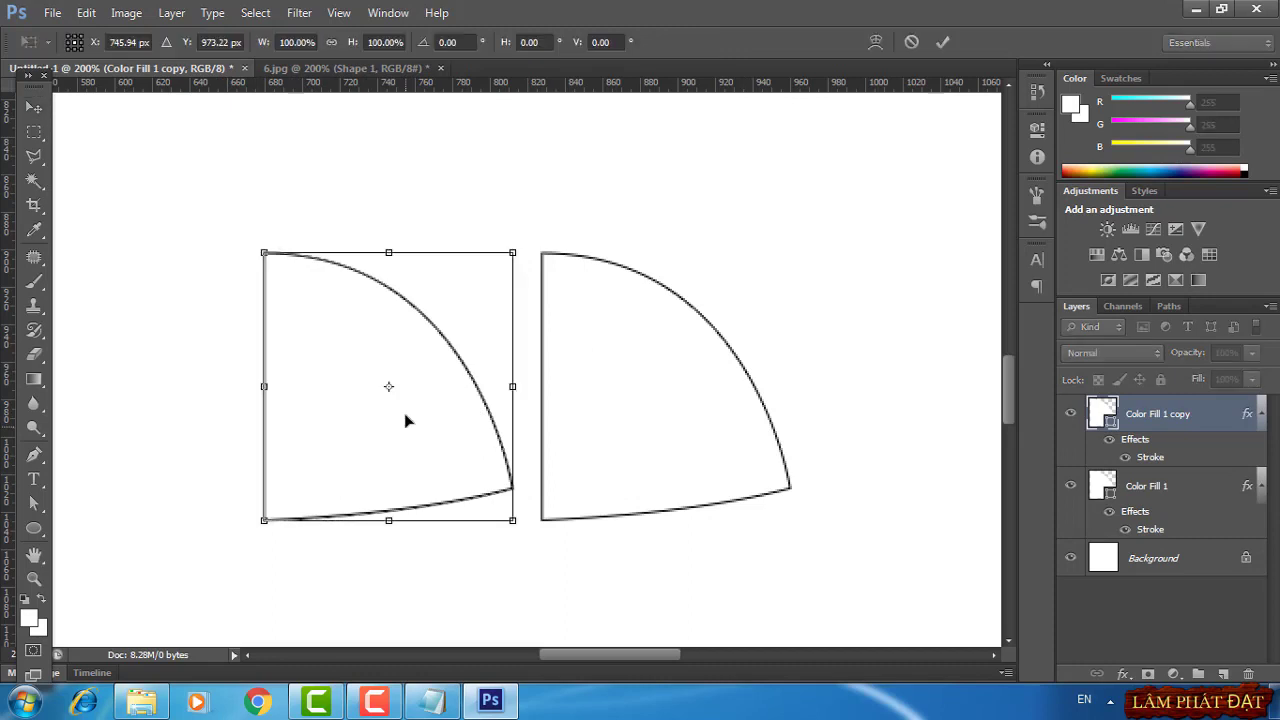
{"action": "right_click", "coordinate": [429, 392]}
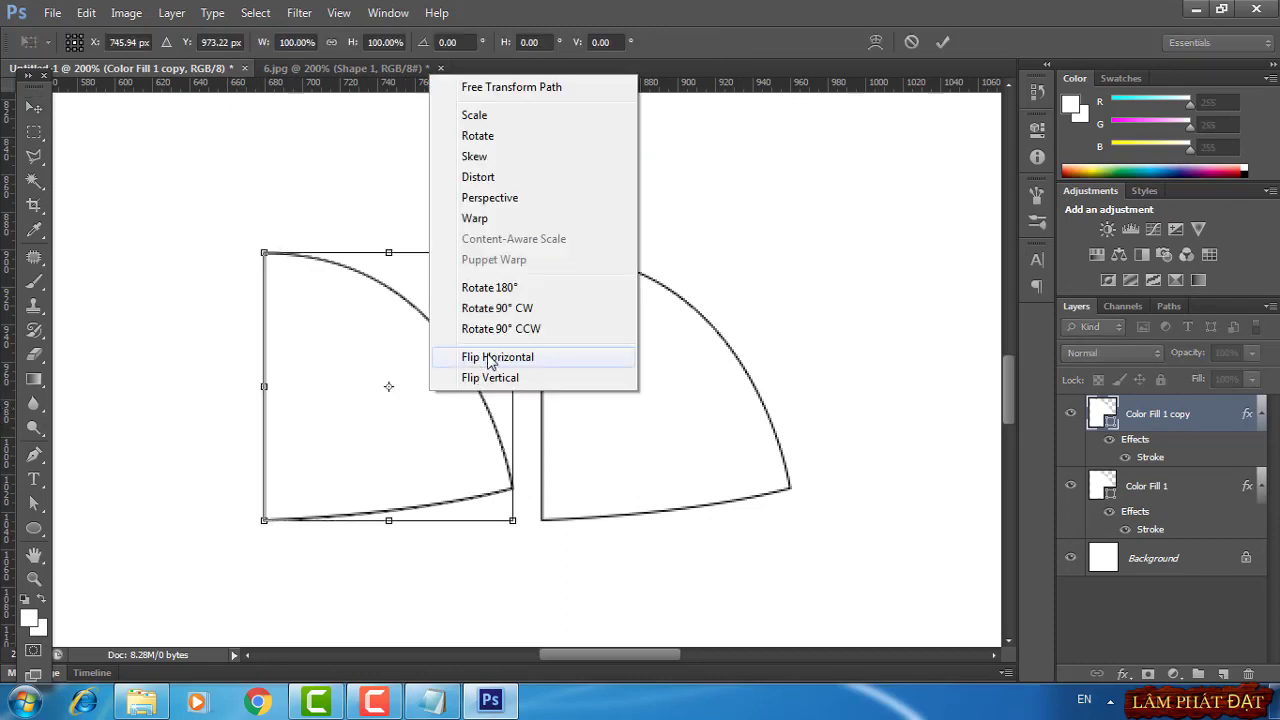
{"action": "left_click", "coordinate": [490, 362]}
{"action": "left_click_drag", "start_coordinate": [466, 425], "coordinate": [513, 410]}
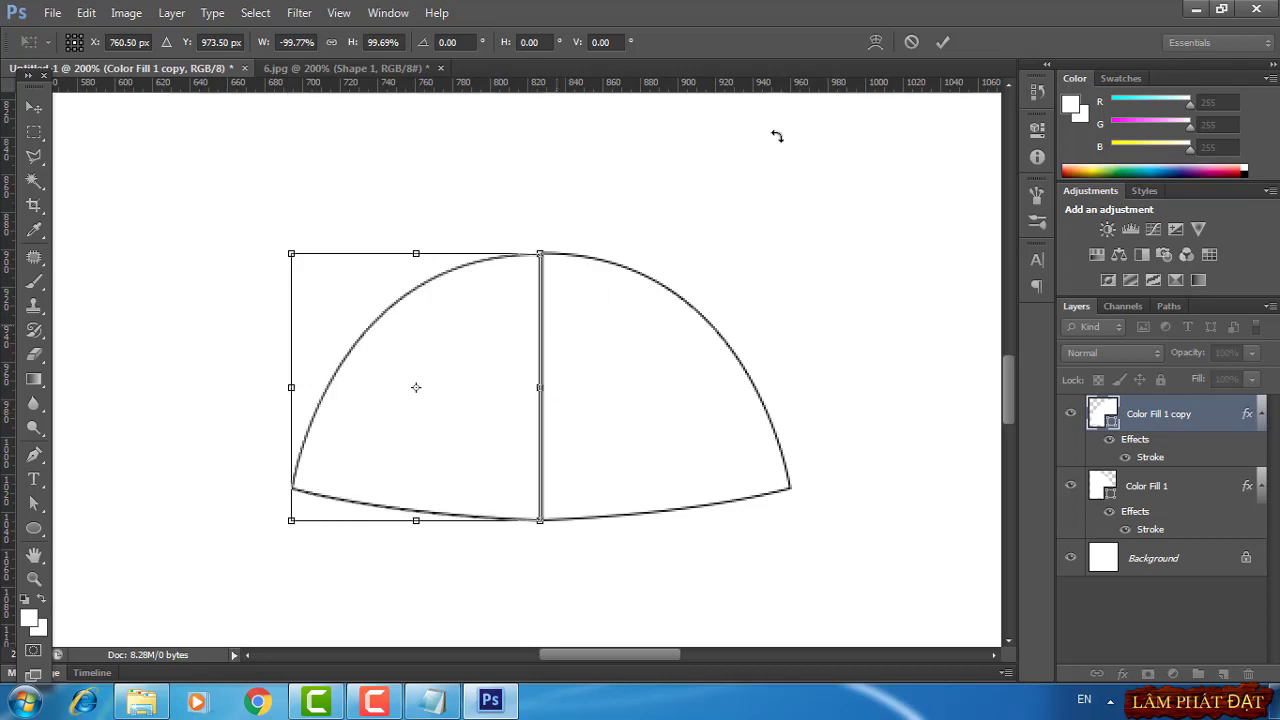
{"action": "left_click", "coordinate": [942, 42]}
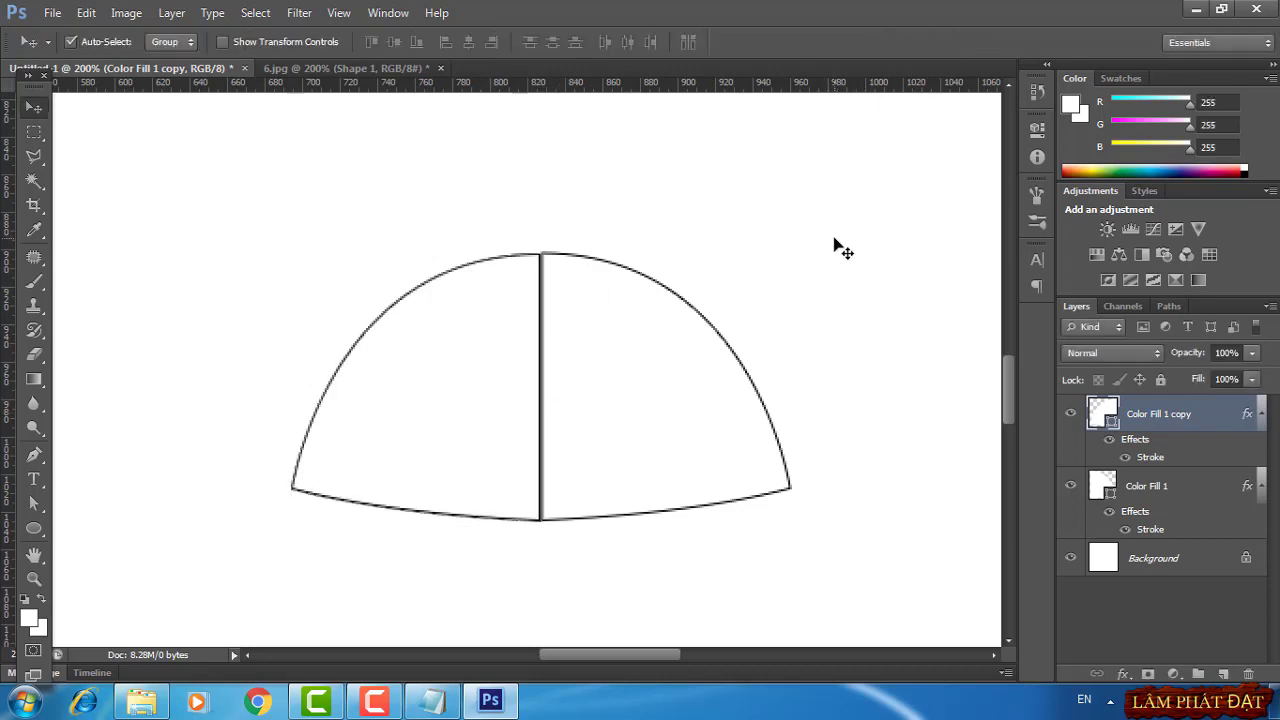
Nudge the mirrored left half with arrow keys until it meets the right half cleanly
{"action": "key", "text": "Up"}
{"action": "key", "text": "Right"}
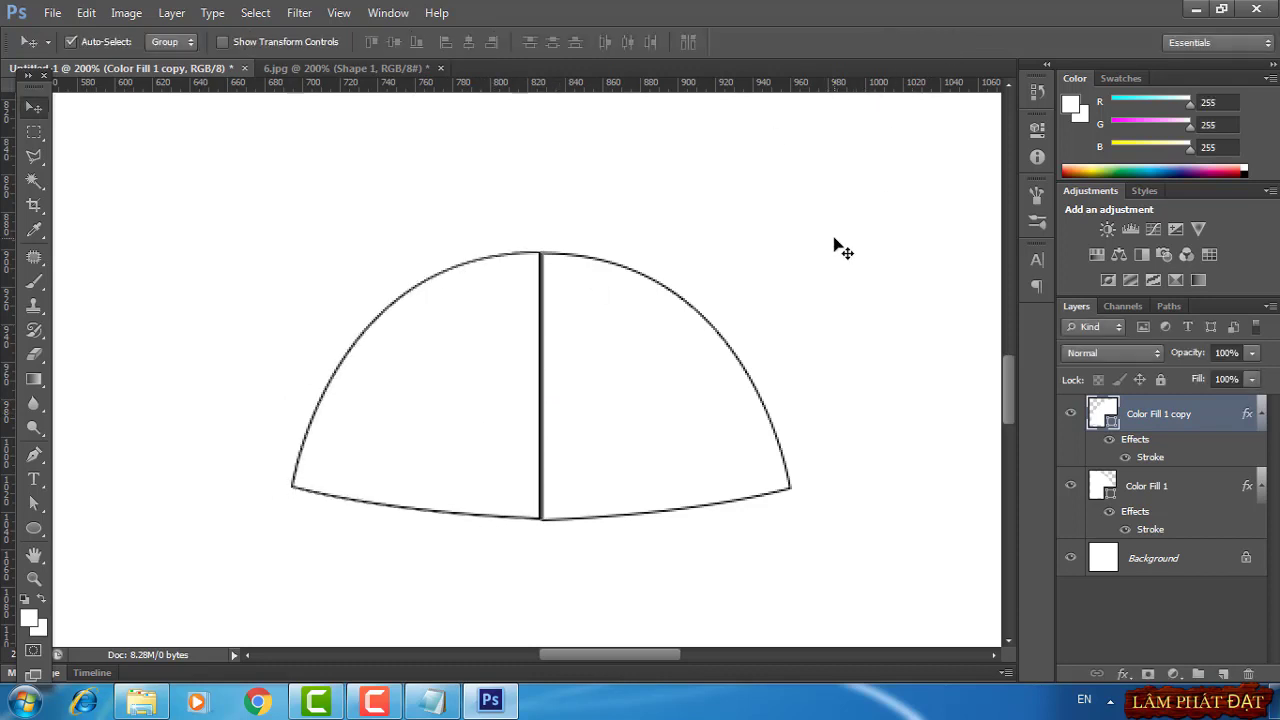
{"action": "key", "text": "Right"}
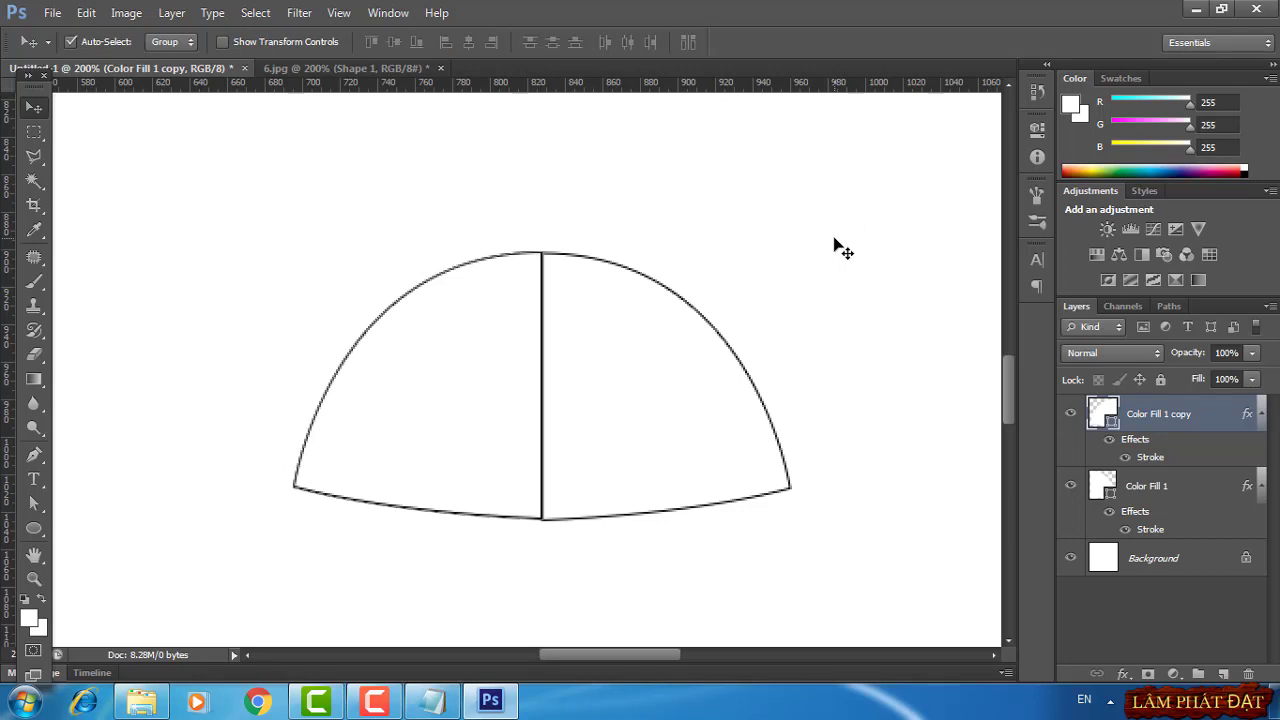
{"action": "key", "text": "ctrl+plus"}
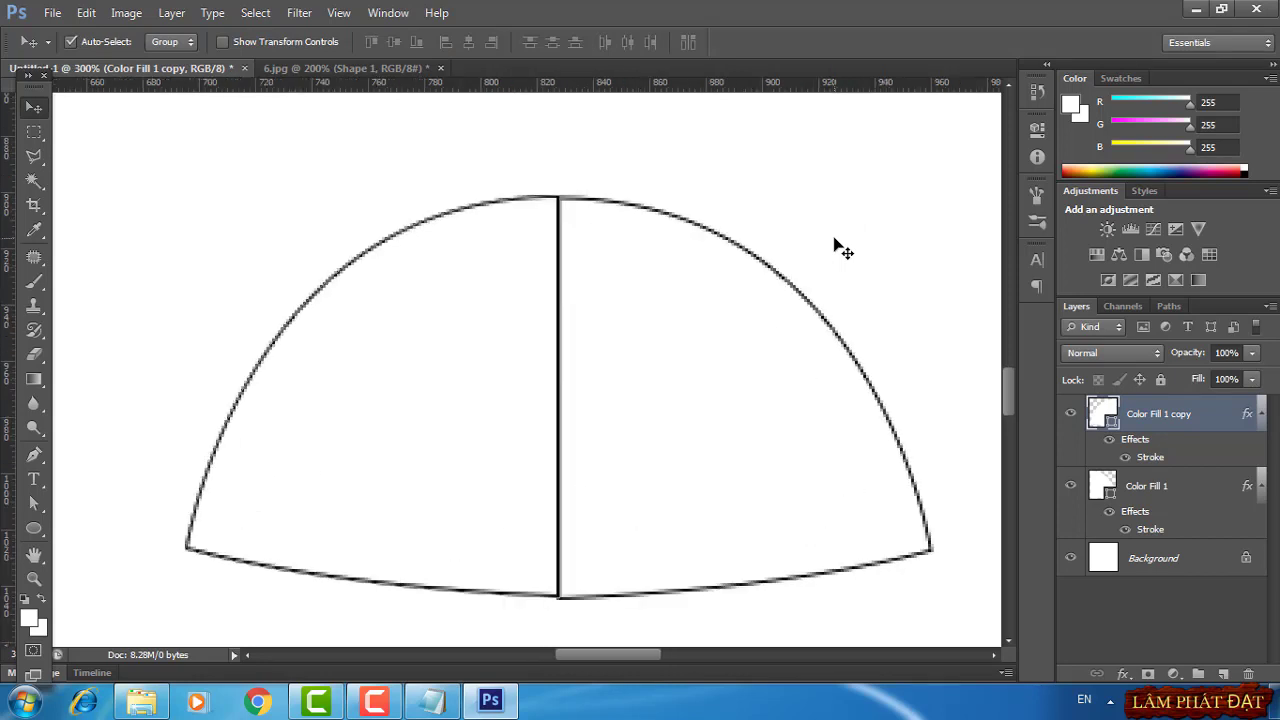
{"action": "key", "text": "Down"}
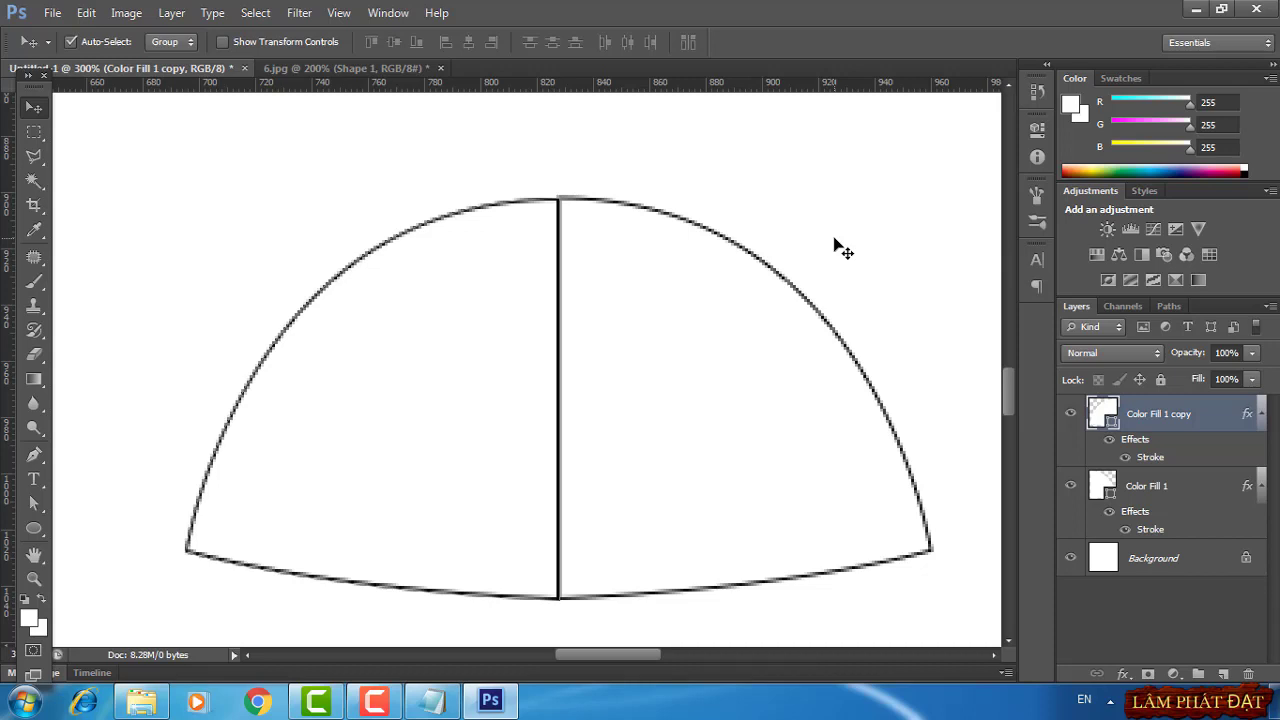
{"action": "key", "text": "Right"}
{"action": "key", "text": "Left"}
{"action": "key", "text": "ctrl+minus"}
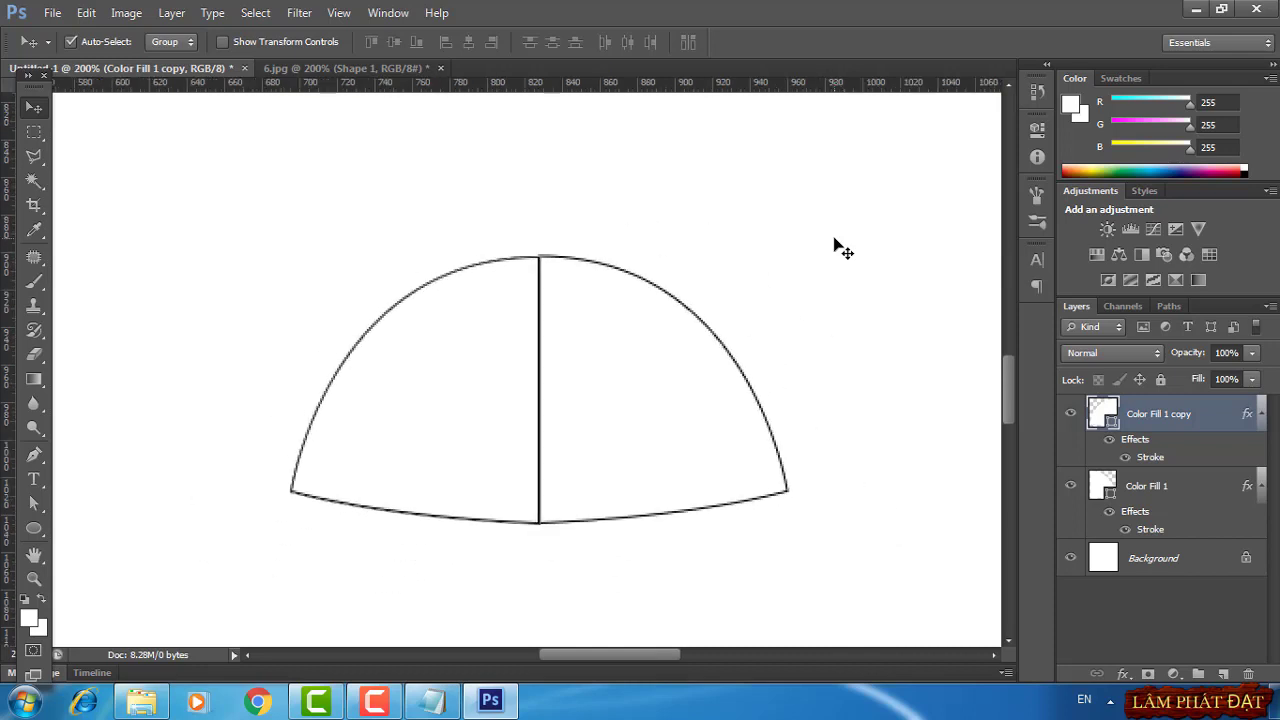
{"action": "key", "text": "ctrl+minus"}
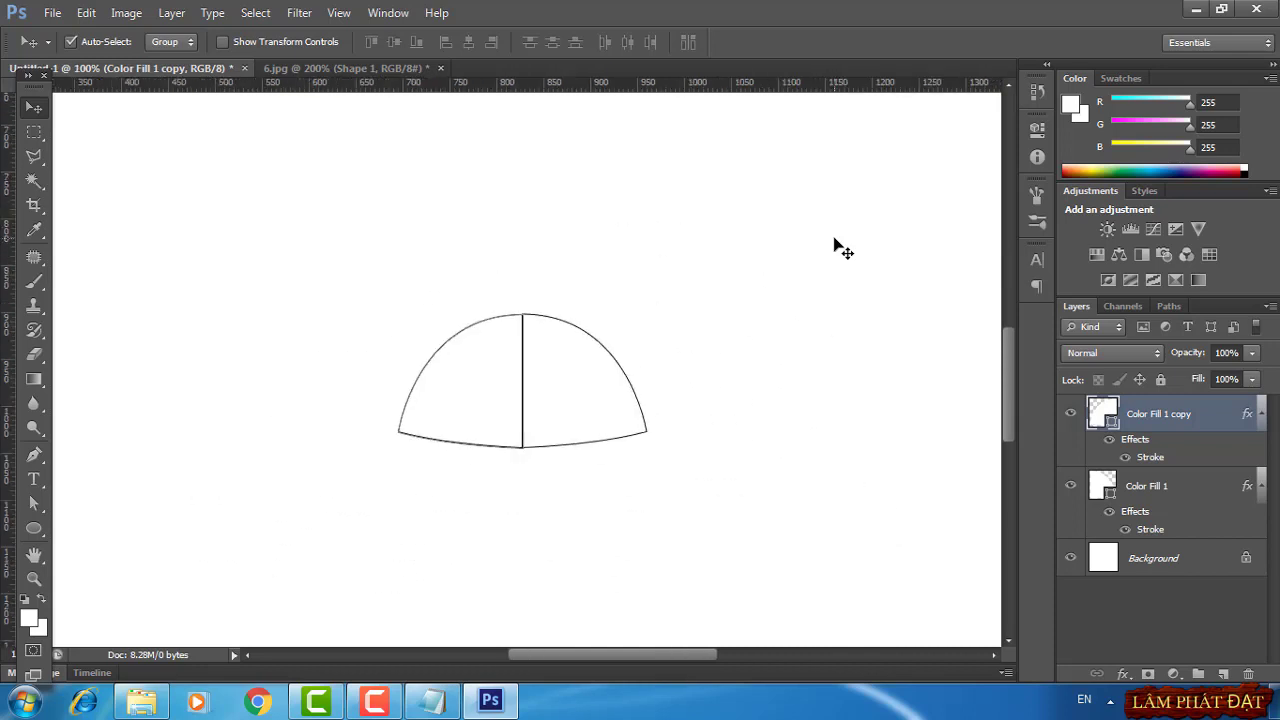
{"action": "key", "text": "ctrl+plus"}
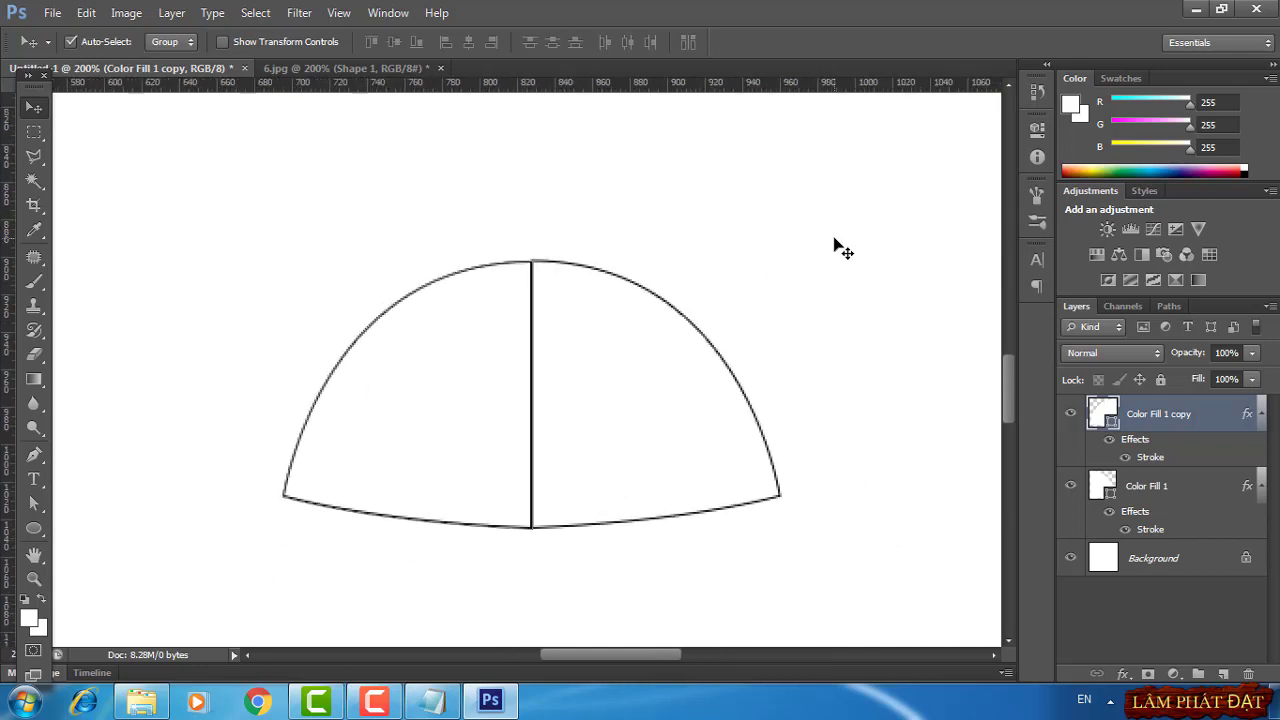
{"action": "key", "text": "Up"}
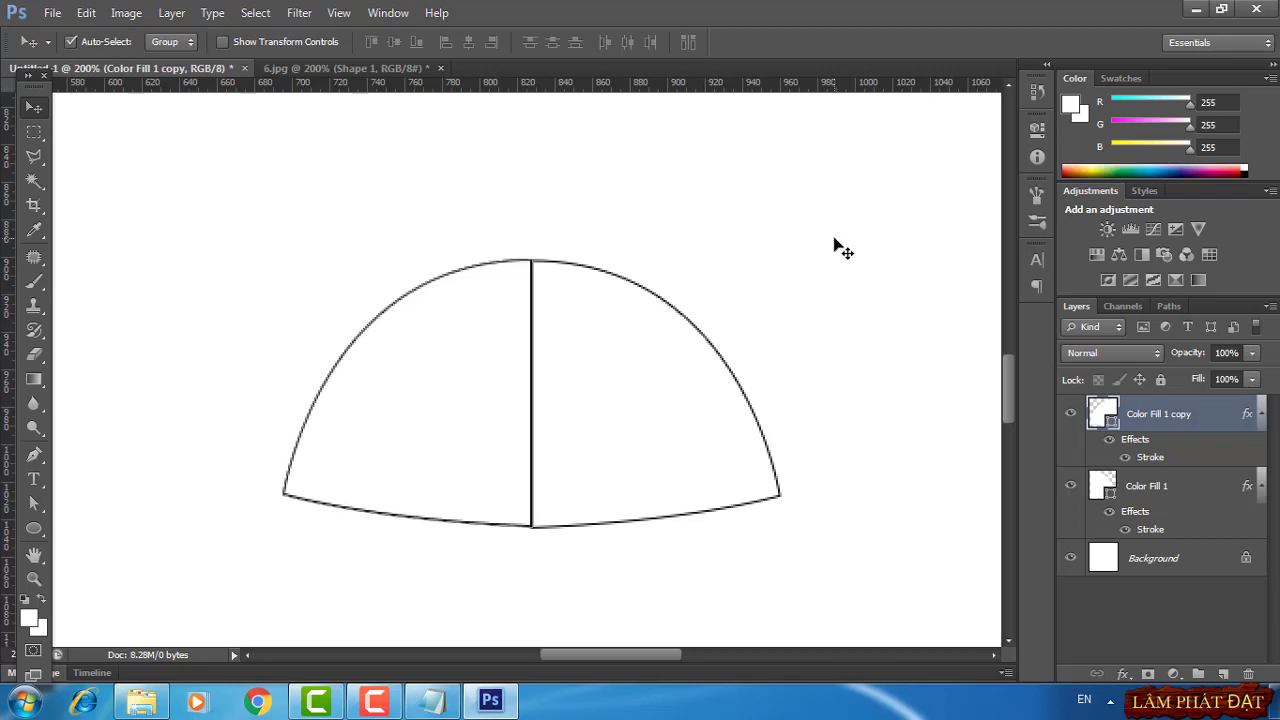
{"action": "key", "text": "Down"}
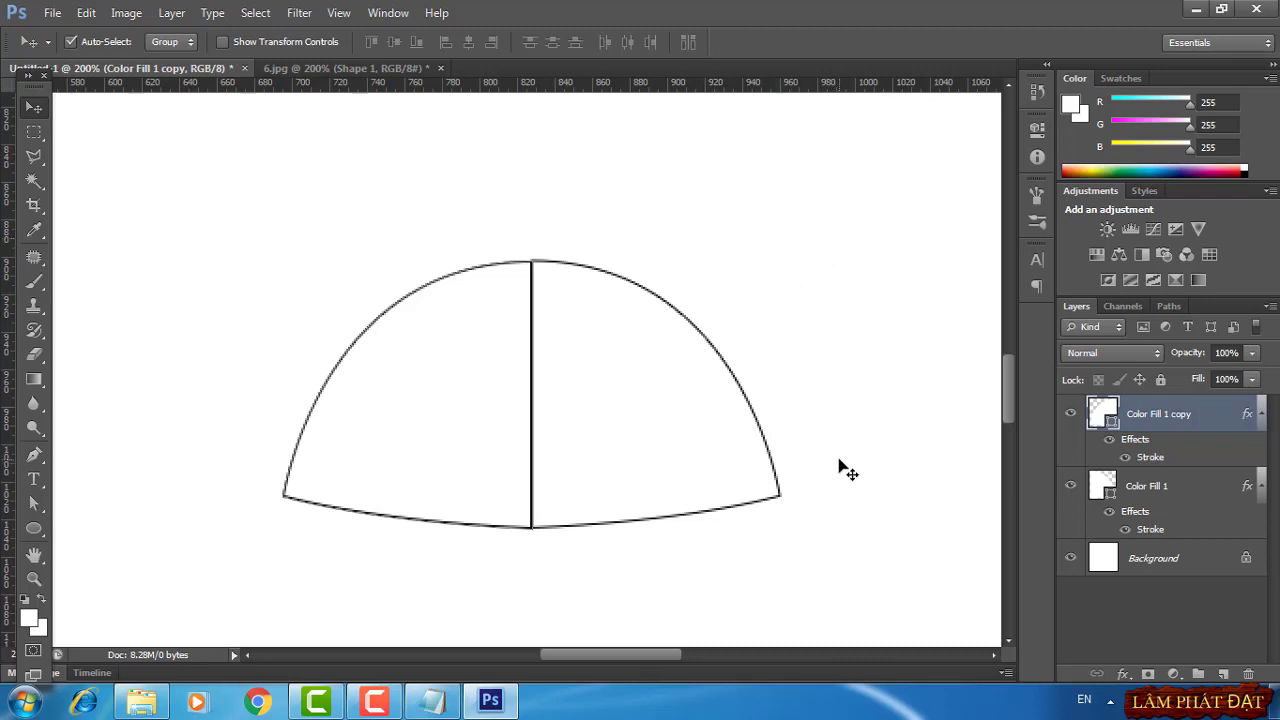
Scroll through the 6.jpg photo to read the piece's handwritten label
{"action": "left_click", "coordinate": [317, 67]}
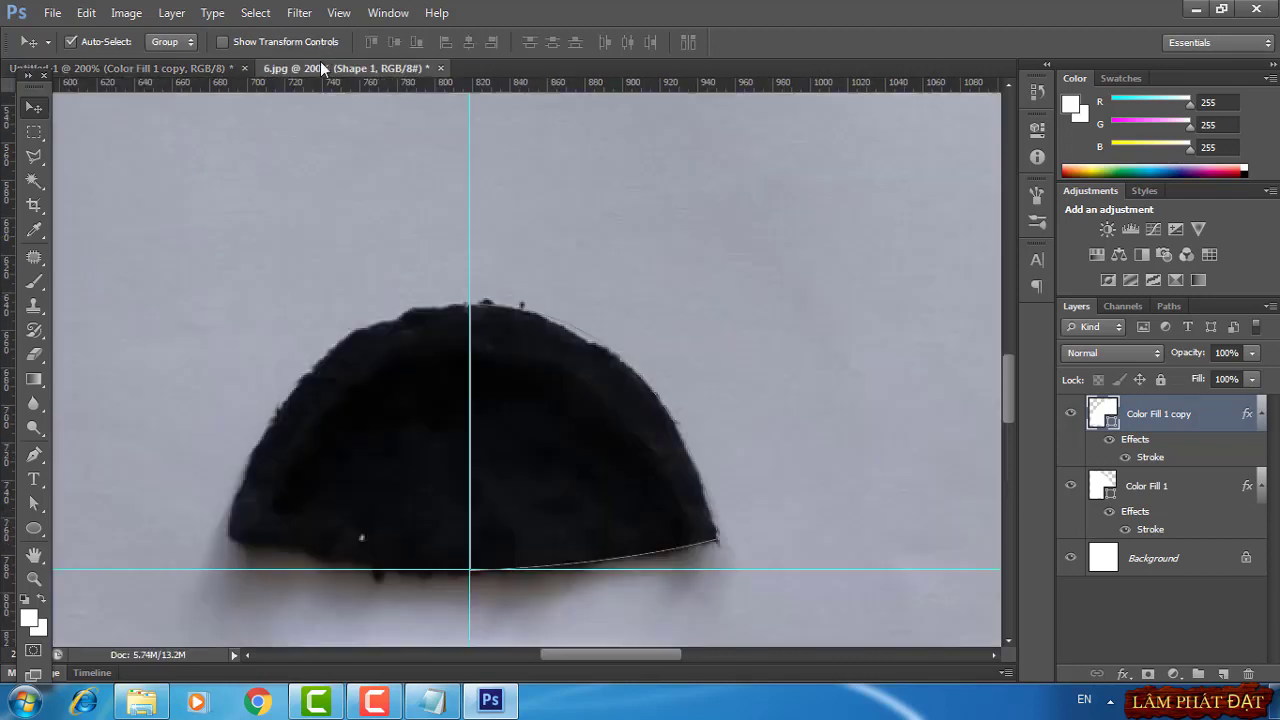
{"action": "scroll", "coordinate": [590, 340], "scroll_direction": "down", "scroll_amount": 5}
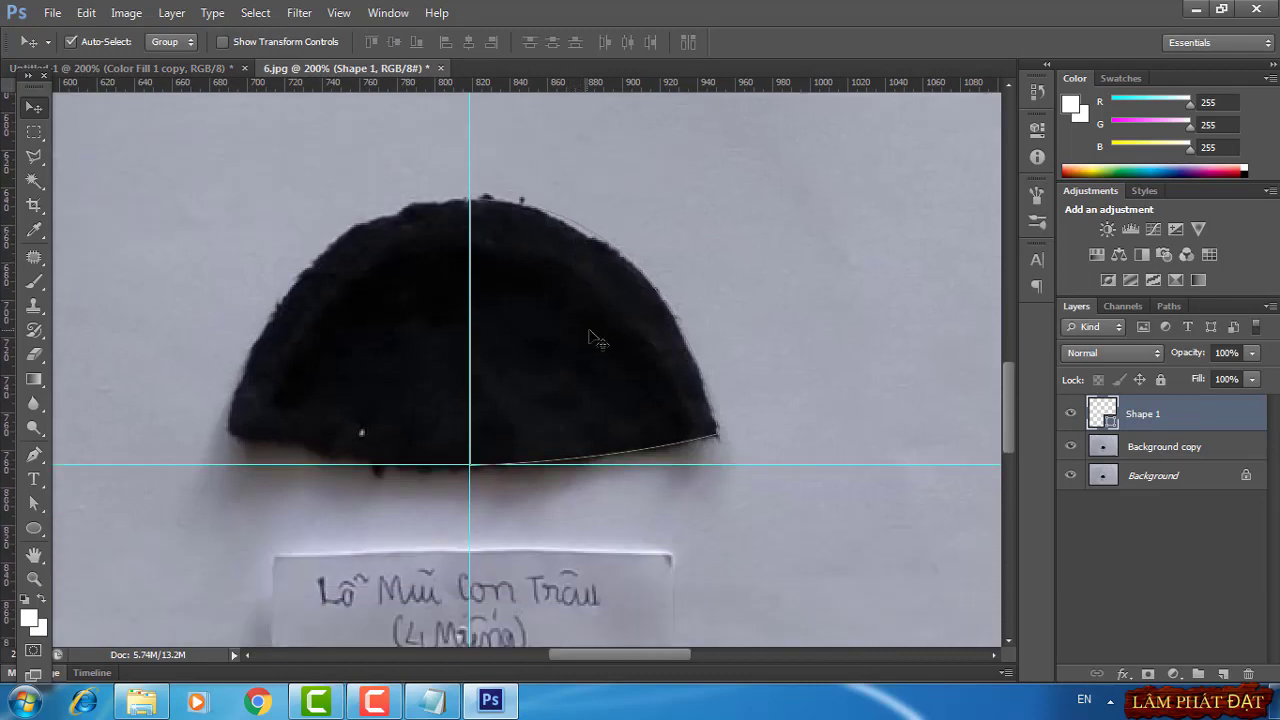
{"action": "scroll", "coordinate": [605, 340], "scroll_direction": "down", "scroll_amount": 2}
{"action": "scroll", "coordinate": [608, 343], "scroll_direction": "down", "scroll_amount": 1}
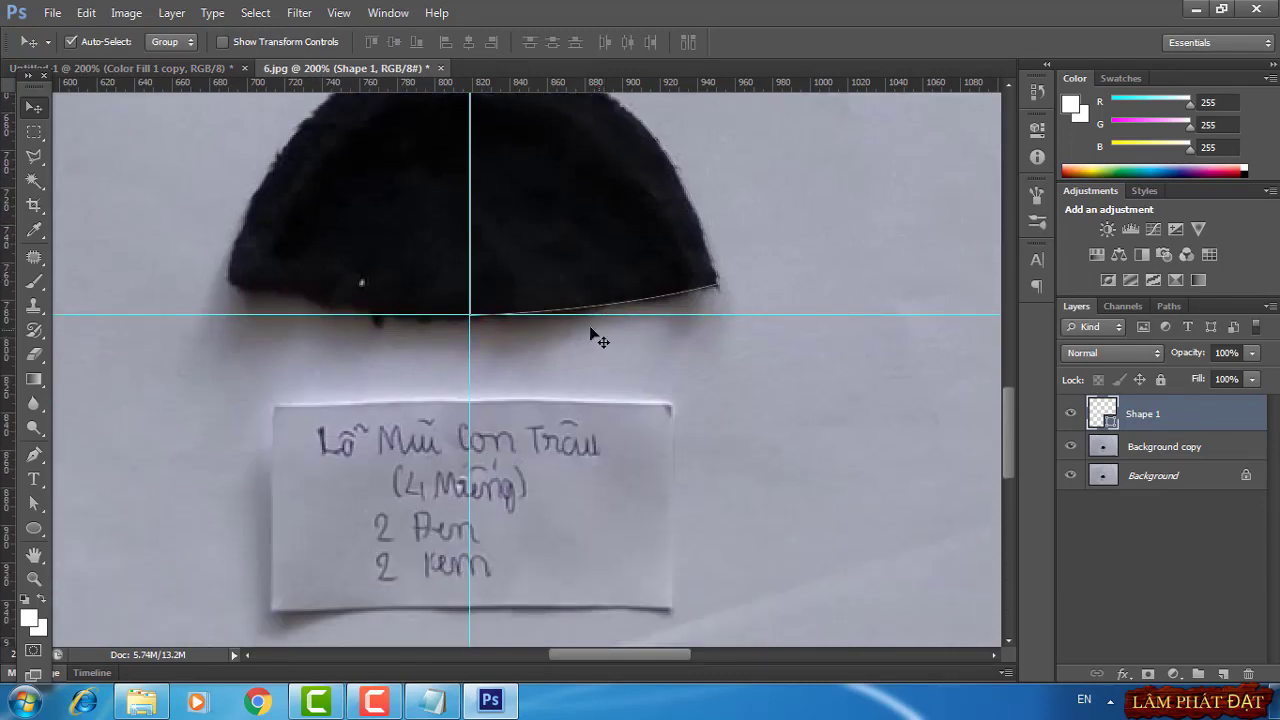
Group all the Lỗ Mũi outline and text layers and hide the white Background
{"action": "left_click", "coordinate": [185, 67]}
{"action": "left_click", "coordinate": [1146, 574], "text": "shift"}
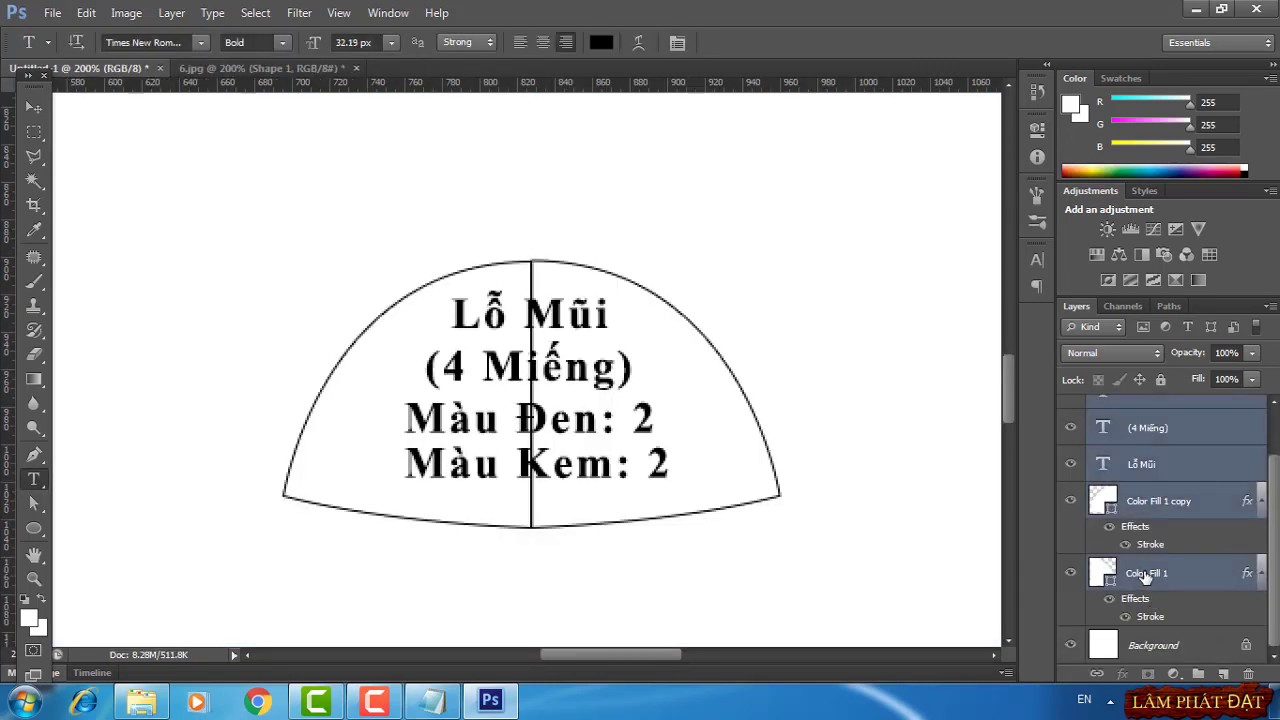
{"action": "key", "text": "ctrl+g"}
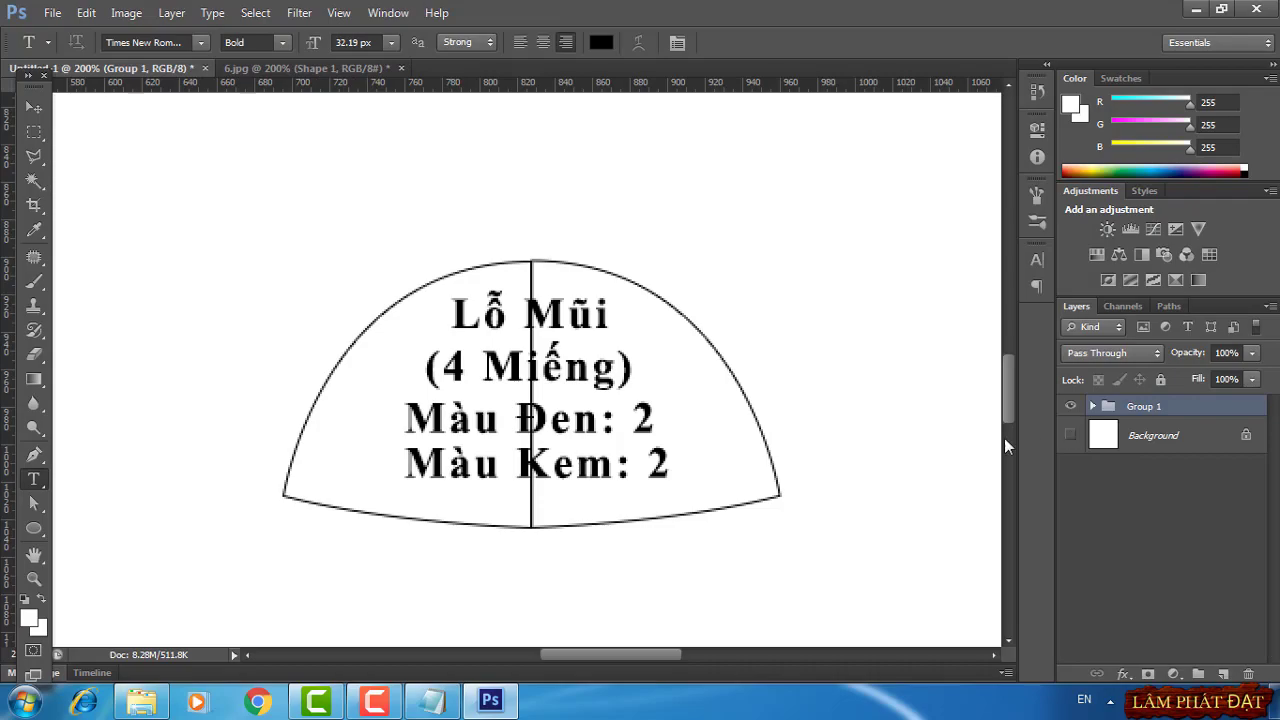
{"action": "left_click", "coordinate": [1070, 435]}
{"action": "left_click", "coordinate": [52, 13]}
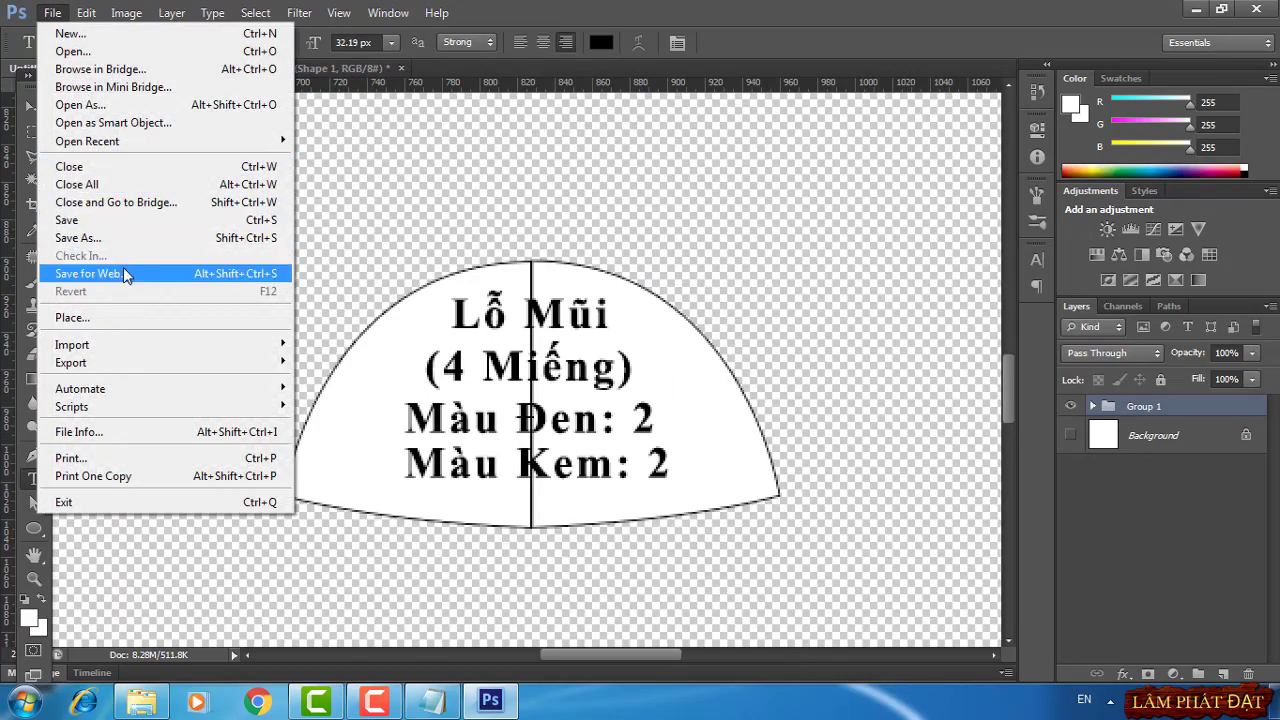
Export the cap piece via Save for Web as 6.png, then close 6.jpg without saving
{"action": "left_click", "coordinate": [124, 268]}
{"action": "left_click", "coordinate": [748, 662]}
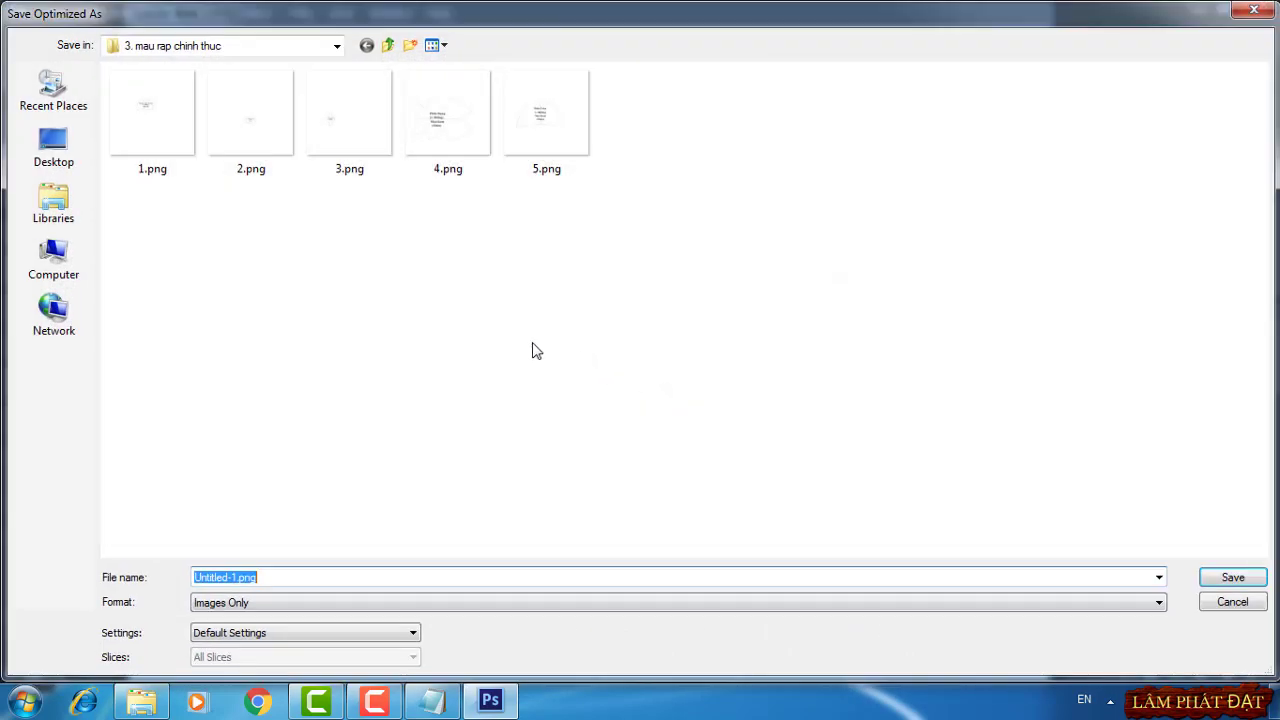
{"action": "left_click_drag", "start_coordinate": [237, 578], "coordinate": [142, 586]}
{"action": "type", "text": "6"}
{"action": "left_click", "coordinate": [1251, 584]}
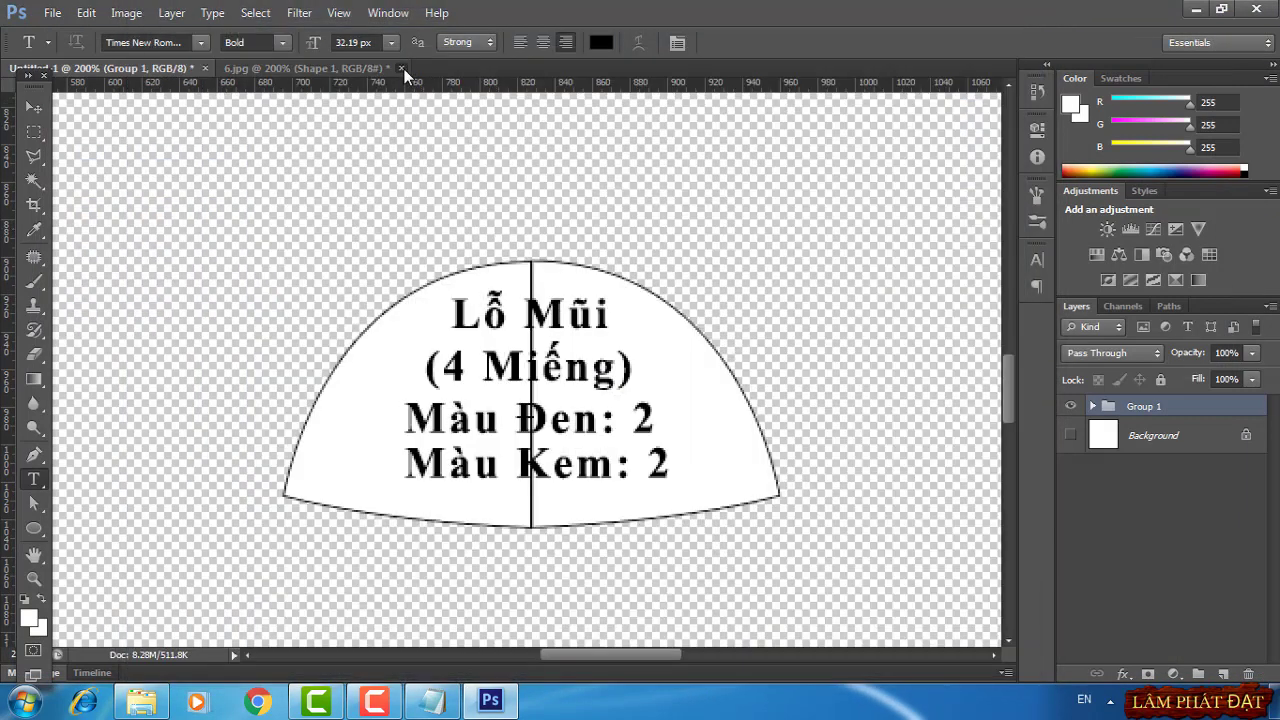
{"action": "left_click", "coordinate": [402, 68]}
{"action": "left_click", "coordinate": [643, 280]}
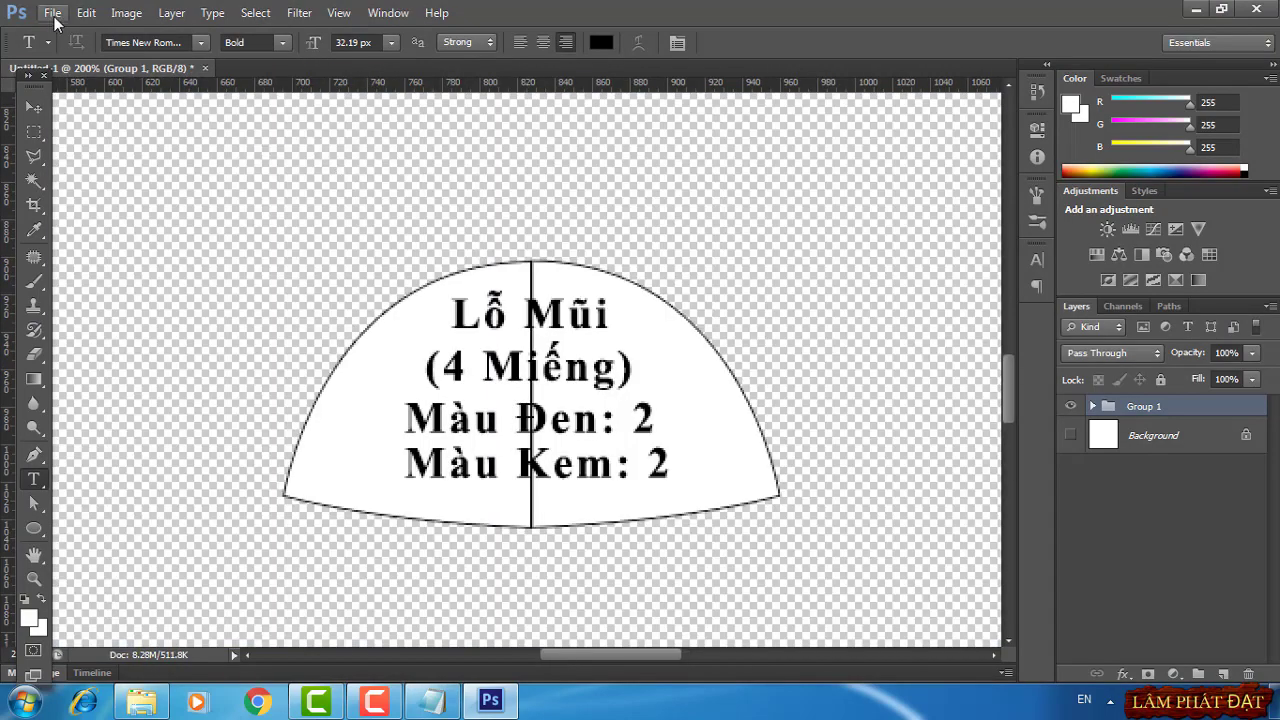
Open the 7.jpg photo and zoom in so the orange fabric piece is centred
{"action": "left_click", "coordinate": [52, 13]}
{"action": "left_click", "coordinate": [62, 41]}
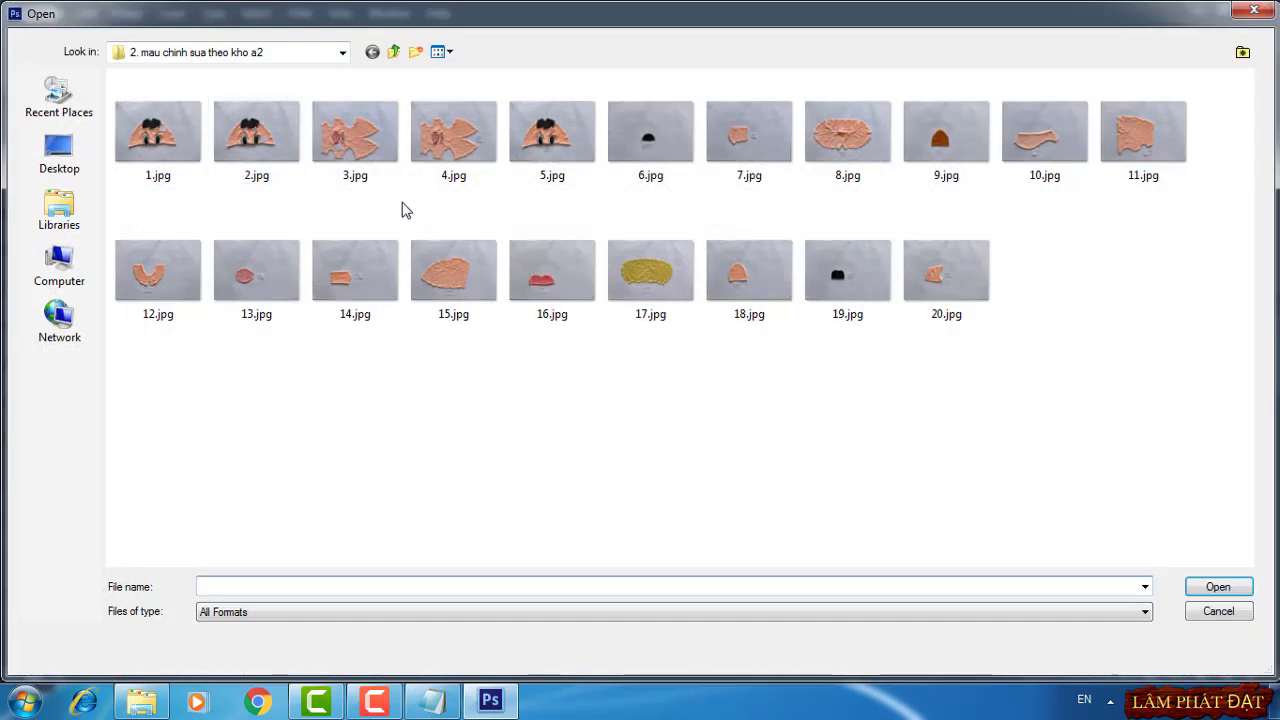
{"action": "double_click", "coordinate": [750, 142]}
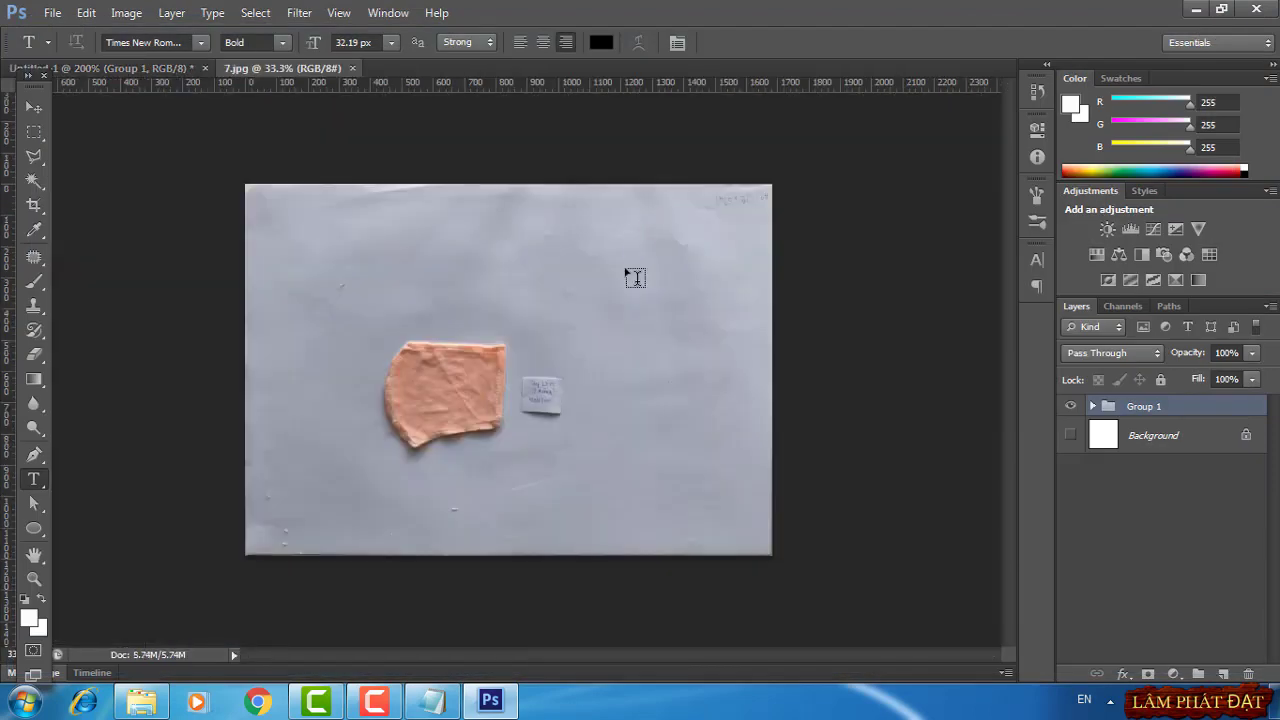
{"action": "key", "text": "ctrl+plus"}
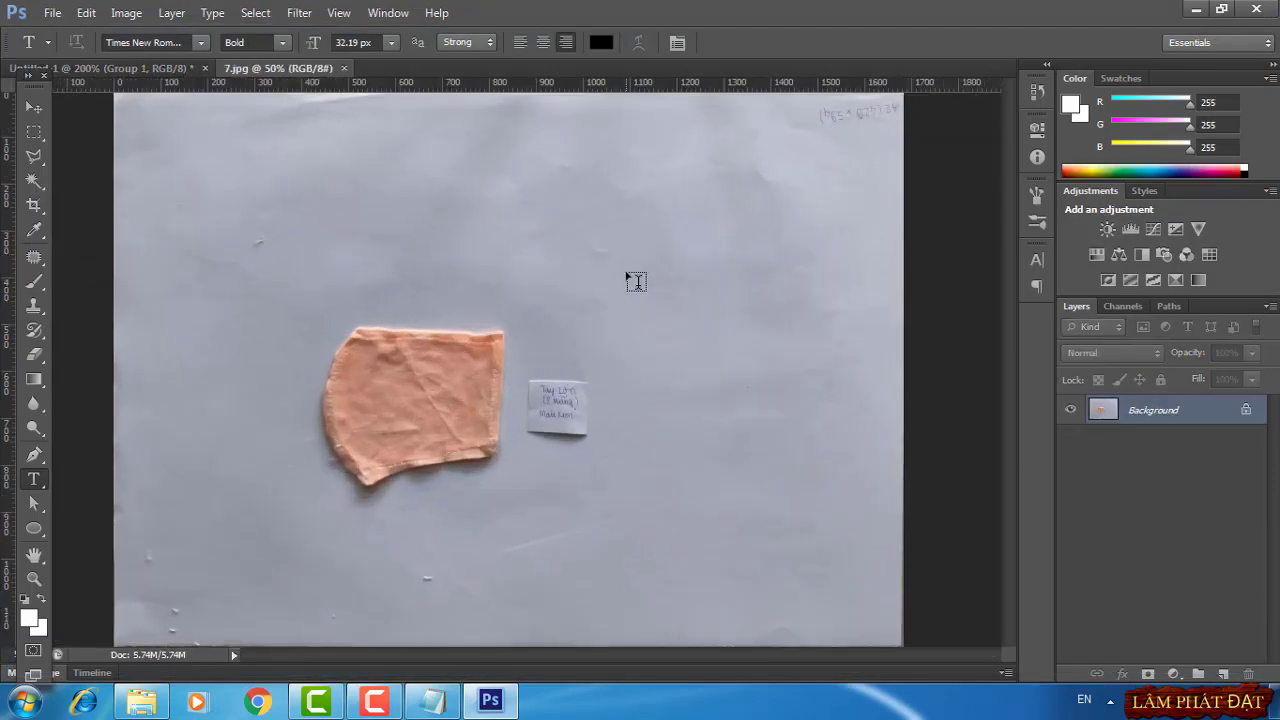
{"action": "key", "text": "ctrl+plus"}
{"action": "key", "text": "ctrl+plus"}
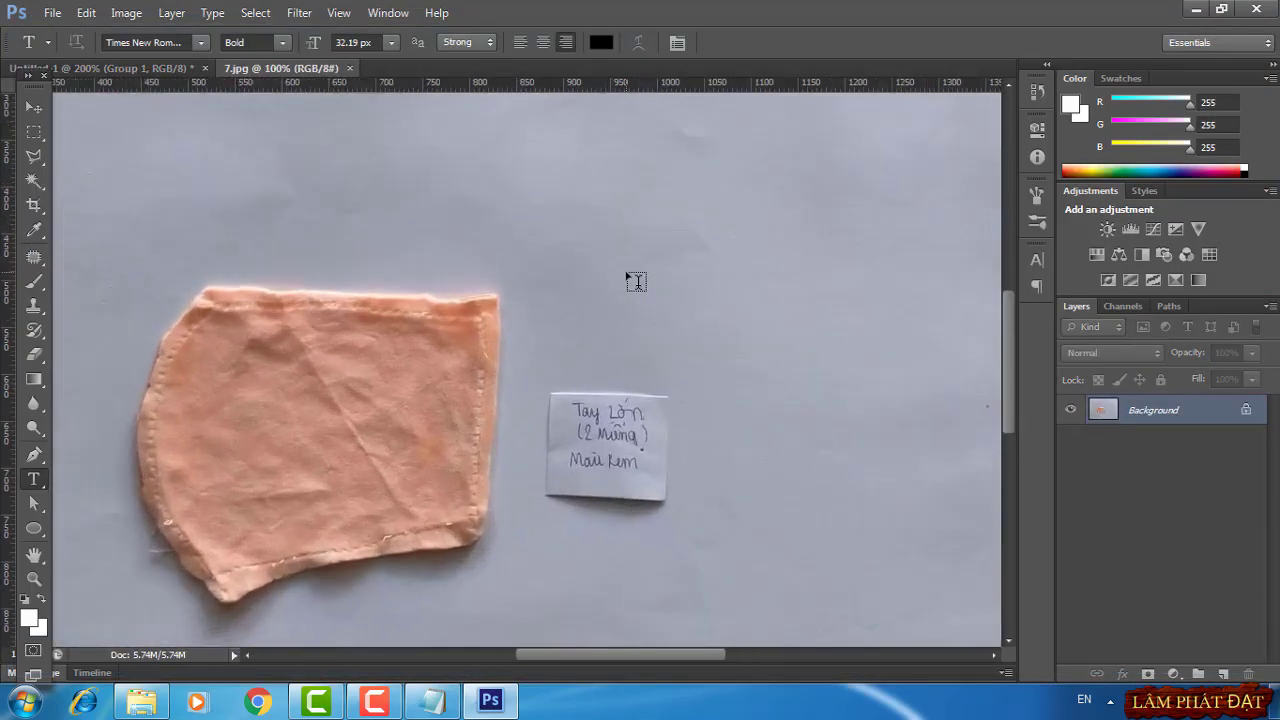
{"action": "left_click_drag", "start_coordinate": [608, 403], "coordinate": [734, 374]}
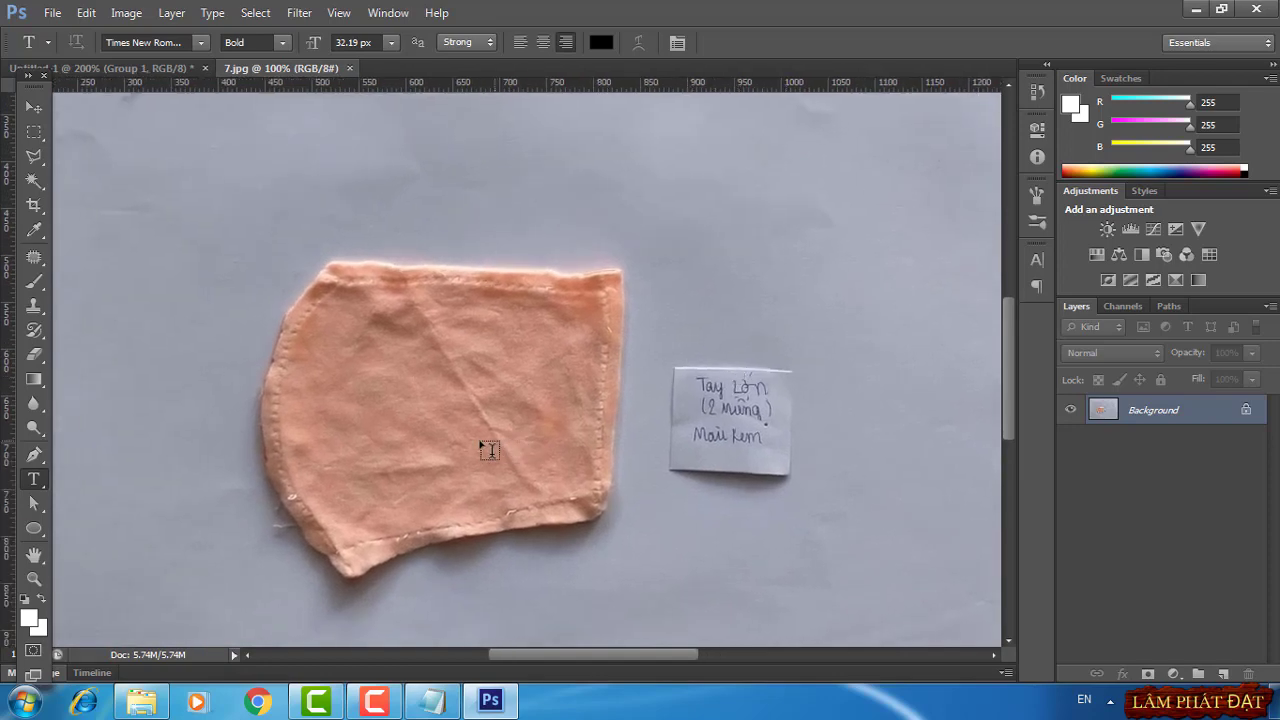
Trace the fabric piece's outline with the Pen tool in Shape mode, curving the left and bottom edges
{"action": "left_click", "coordinate": [35, 455]}
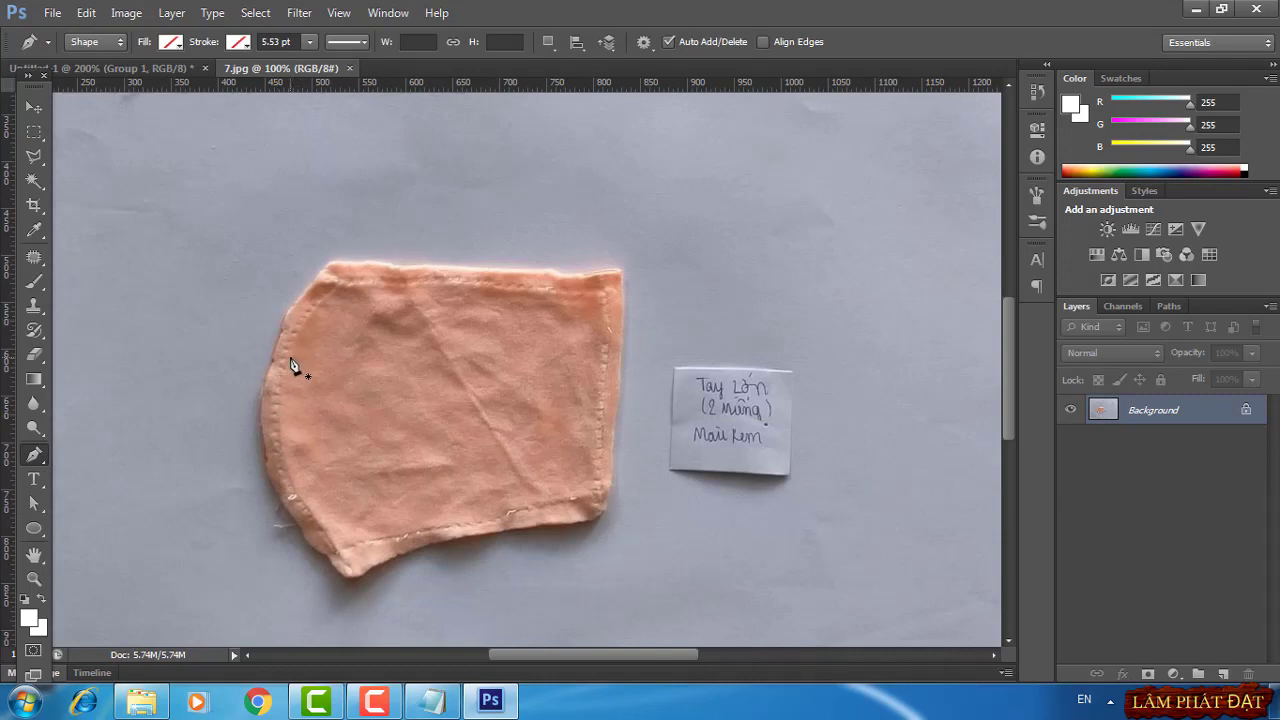
{"action": "left_click", "coordinate": [344, 578]}
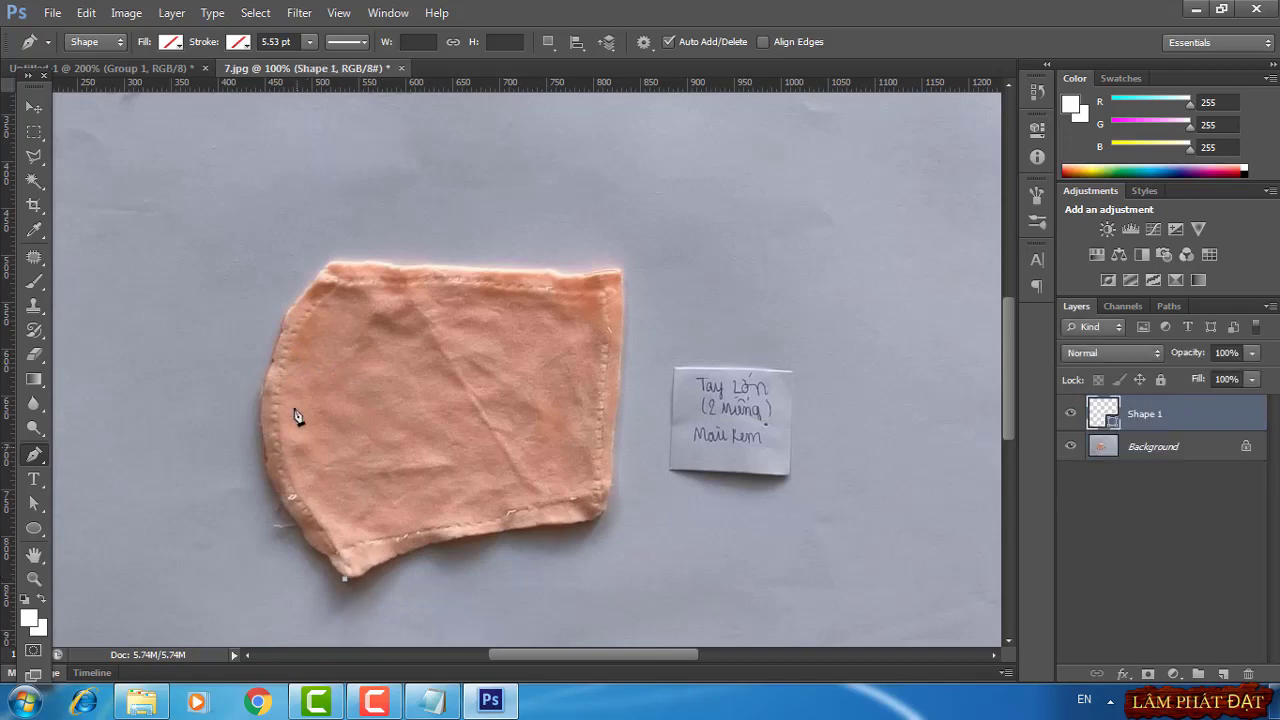
{"action": "left_click", "coordinate": [331, 263]}
{"action": "mouse_move", "coordinate": [343, 254]}
{"action": "left_mouse_down"}
{"action": "mouse_move", "coordinate": [471, 117]}
{"action": "mouse_move", "coordinate": [493, 143]}
{"action": "left_mouse_up"}
{"action": "scroll", "coordinate": [472, 120], "scroll_direction": "up", "scroll_amount": 3}
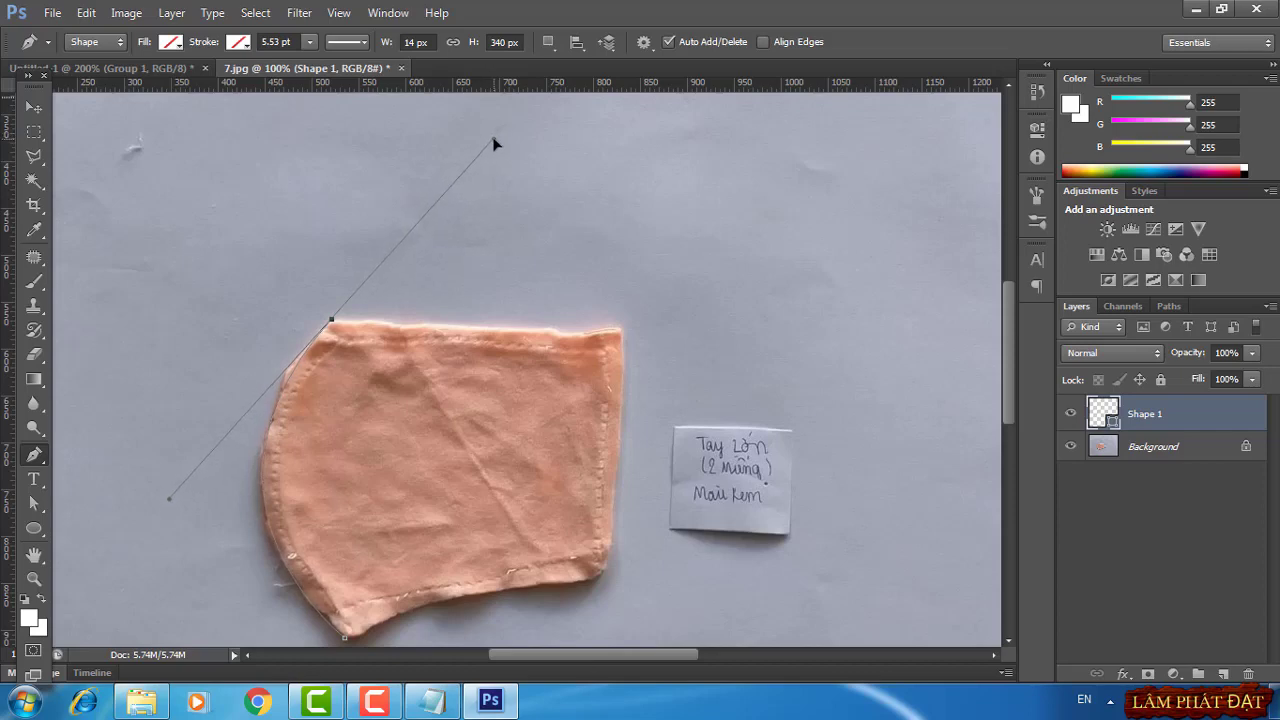
{"action": "left_click_drag", "start_coordinate": [493, 146], "coordinate": [493, 141]}
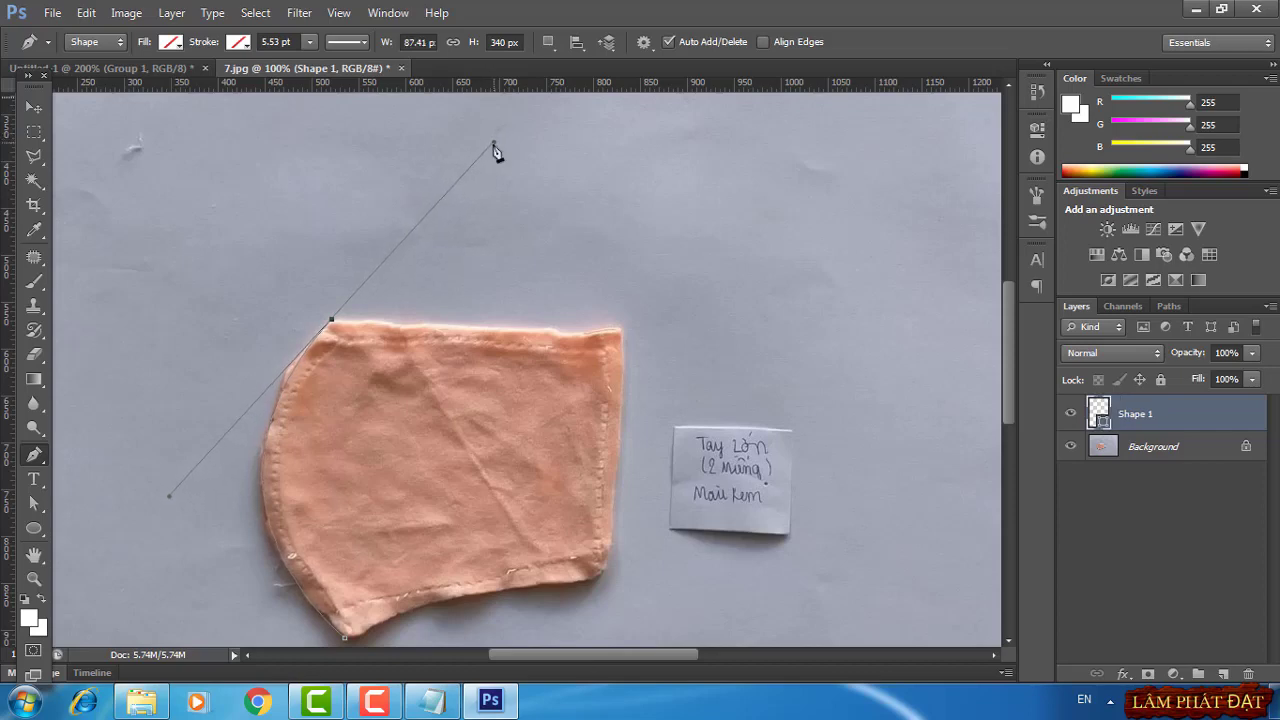
{"action": "left_click", "coordinate": [334, 323], "text": "alt"}
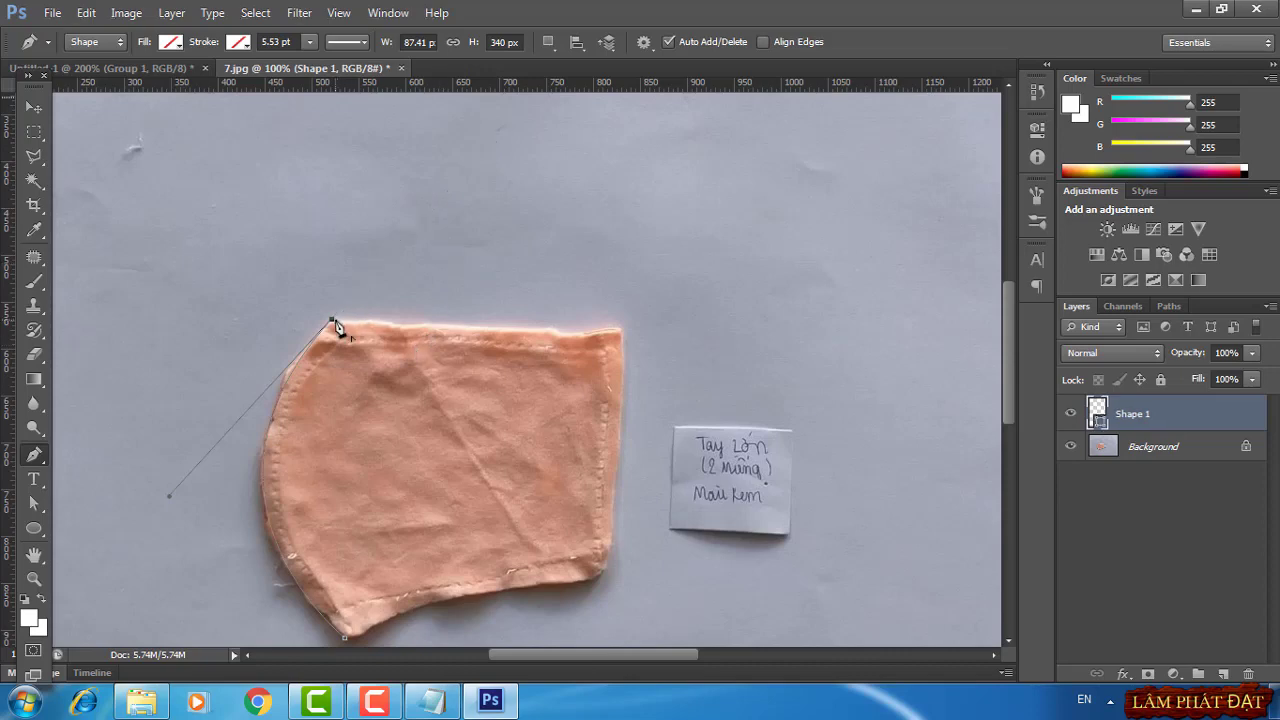
{"action": "left_click", "coordinate": [621, 330]}
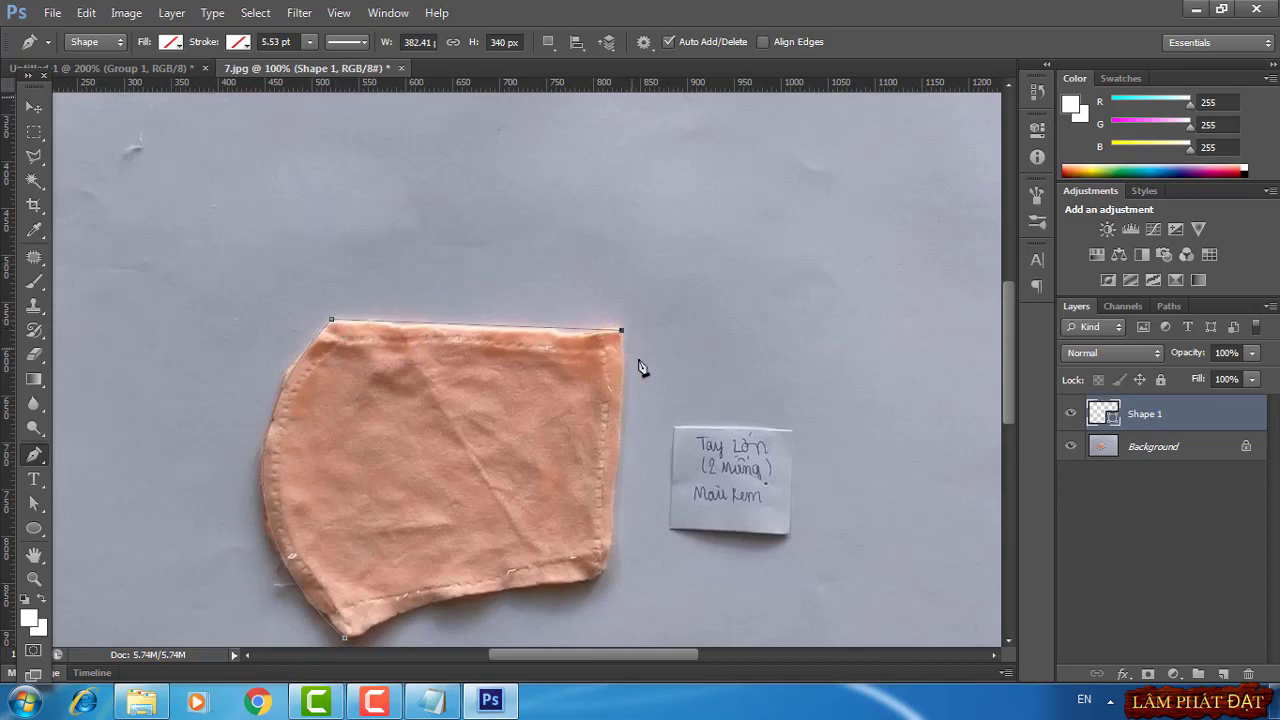
{"action": "scroll", "coordinate": [645, 450], "scroll_direction": "down", "scroll_amount": 1}
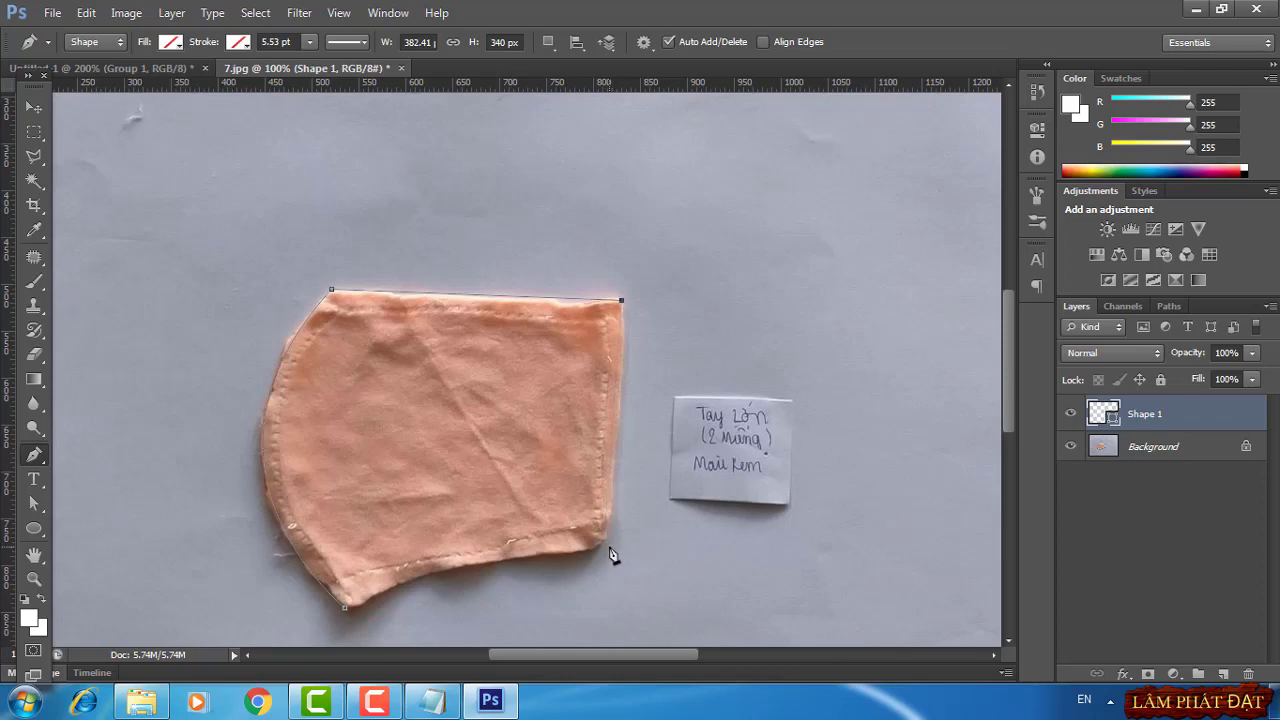
{"action": "left_click", "coordinate": [610, 547]}
{"action": "scroll", "coordinate": [635, 430], "scroll_direction": "down", "scroll_amount": 3}
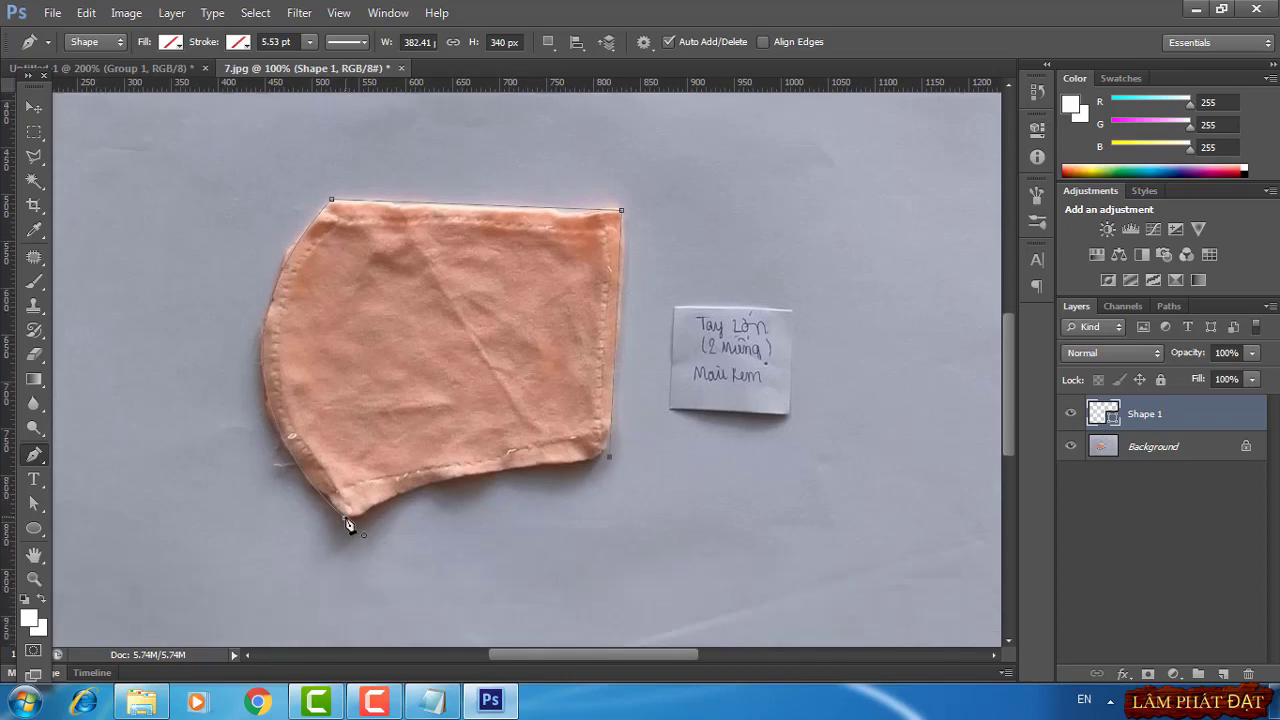
{"action": "mouse_move", "coordinate": [345, 518]}
{"action": "left_mouse_down"}
{"action": "mouse_move", "coordinate": [270, 545]}
{"action": "mouse_move", "coordinate": [232, 579]}
{"action": "left_mouse_up"}
{"action": "key", "text": "Return"}
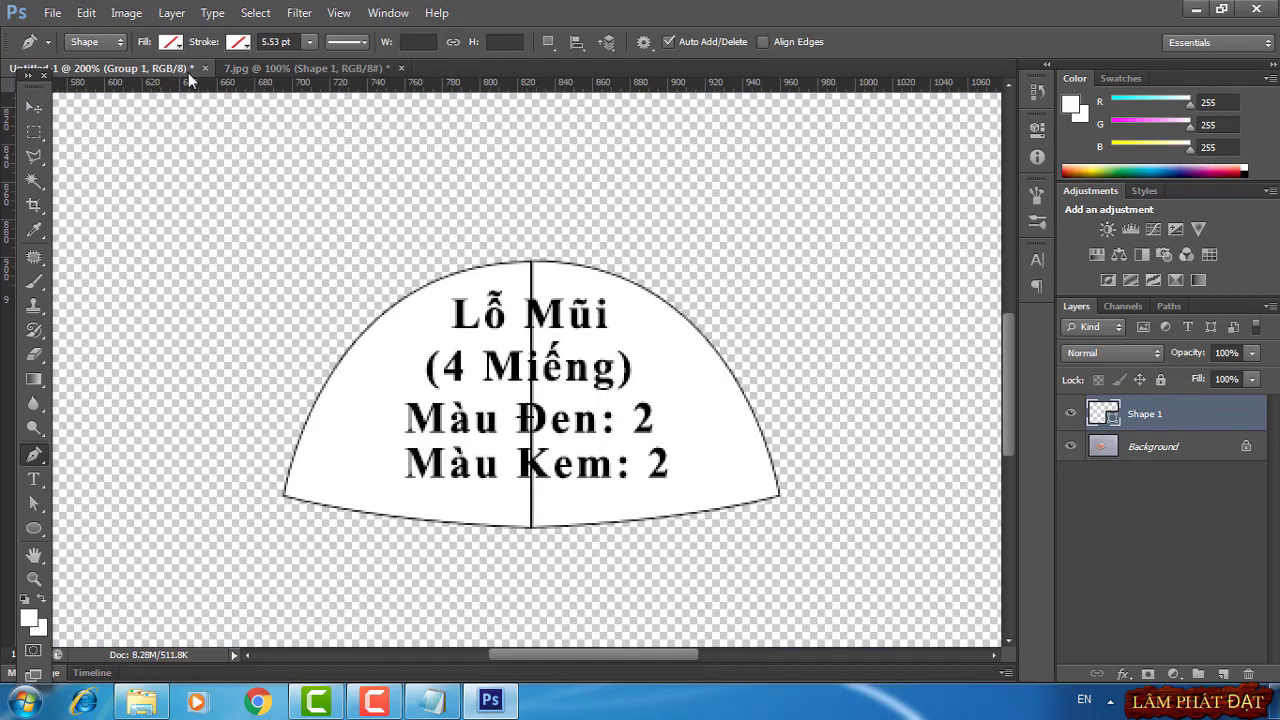
Delete the cap piece group in Untitled-1 and paste the traced sleeve outline onto the canvas
{"action": "left_click", "coordinate": [177, 70]}
{"action": "right_click", "coordinate": [1143, 413]}
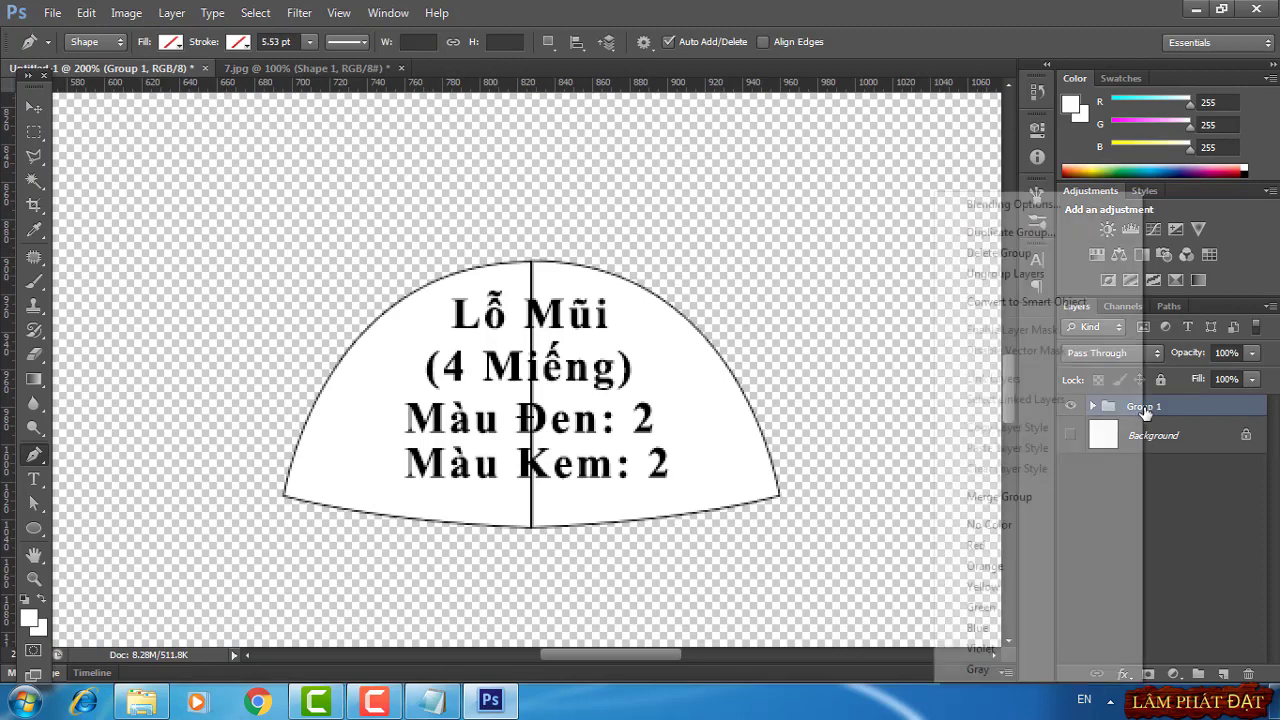
{"action": "left_click", "coordinate": [1000, 252]}
{"action": "left_click", "coordinate": [566, 276]}
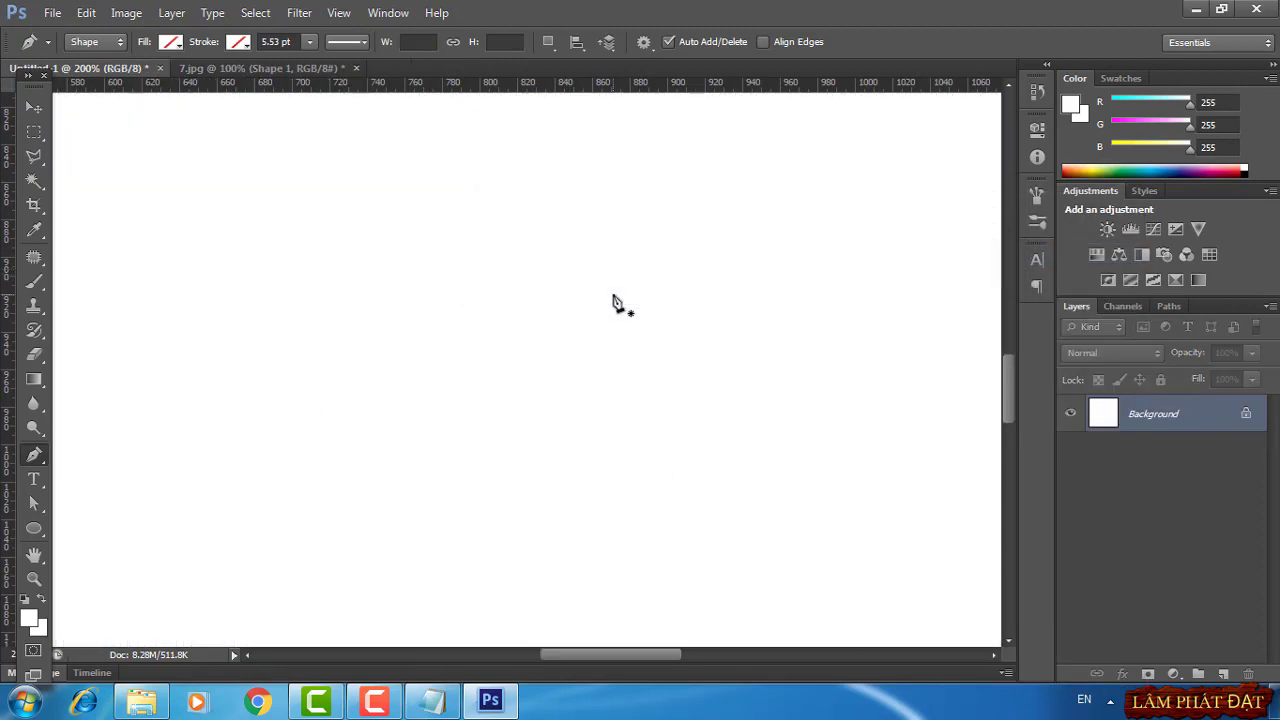
{"action": "key", "text": "ctrl+v"}
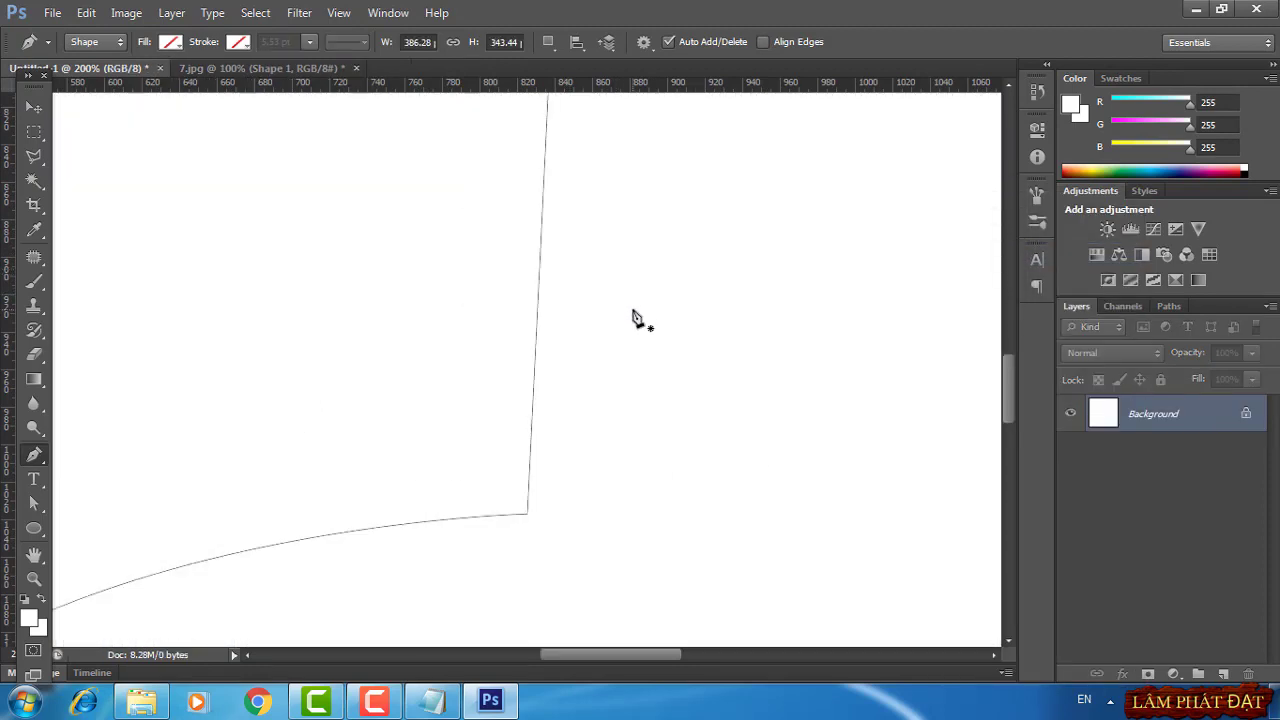
{"action": "key", "text": "ctrl+minus"}
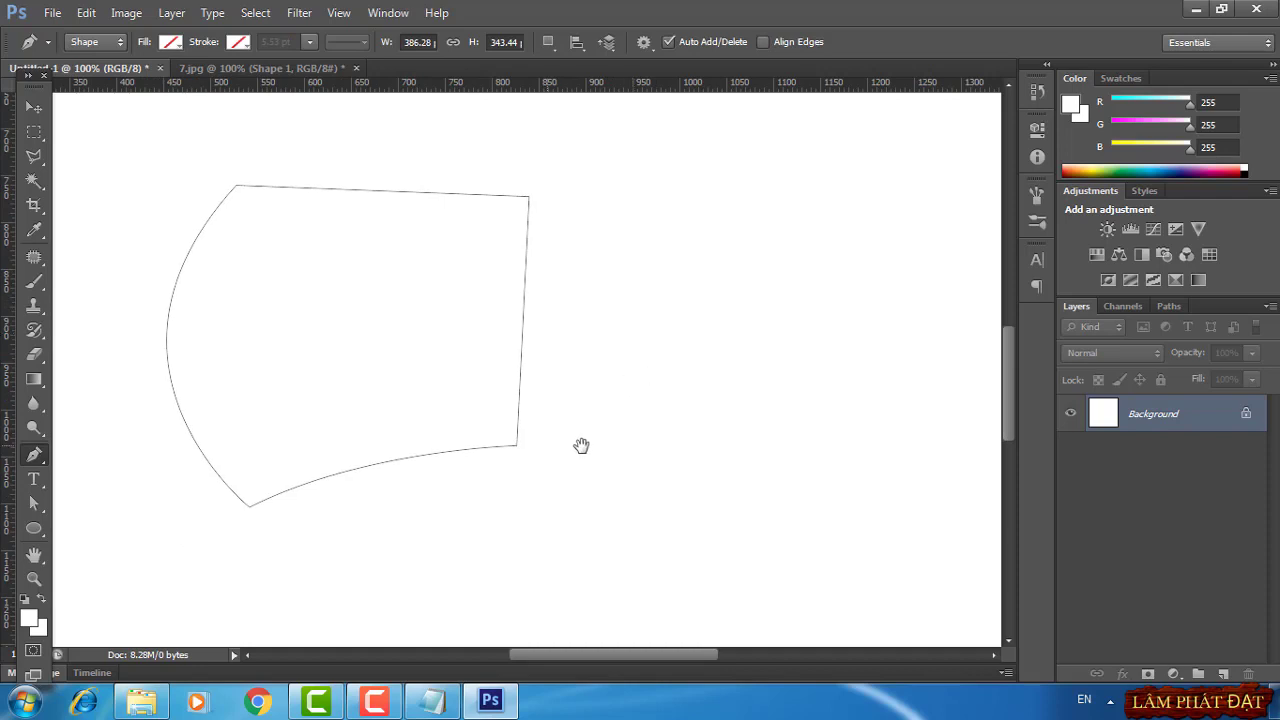
{"action": "mouse_move", "coordinate": [581, 445]}
{"action": "left_mouse_down"}
{"action": "mouse_move", "coordinate": [651, 437]}
{"action": "mouse_move", "coordinate": [657, 466]}
{"action": "left_mouse_up"}
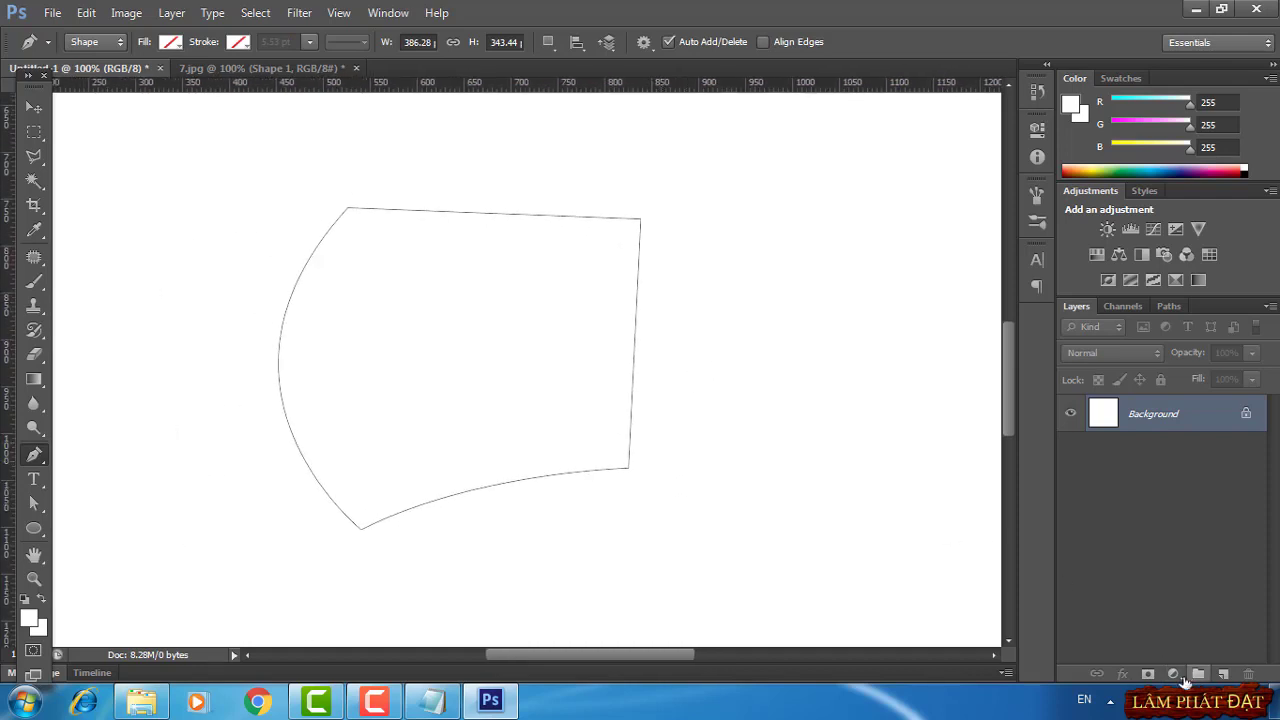
Add a white Solid Color fill layer from the pasted sleeve path
{"action": "left_click", "coordinate": [1174, 674]}
{"action": "left_click", "coordinate": [1141, 267]}
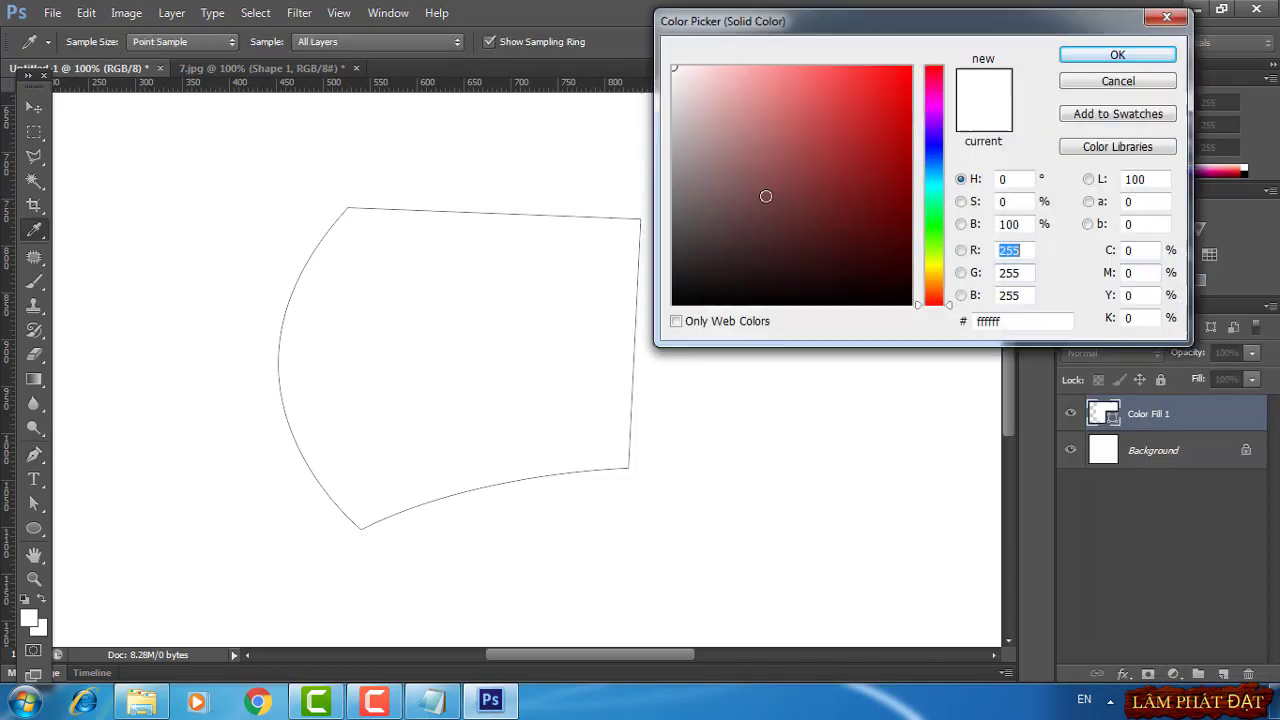
{"action": "left_click", "coordinate": [1110, 56]}
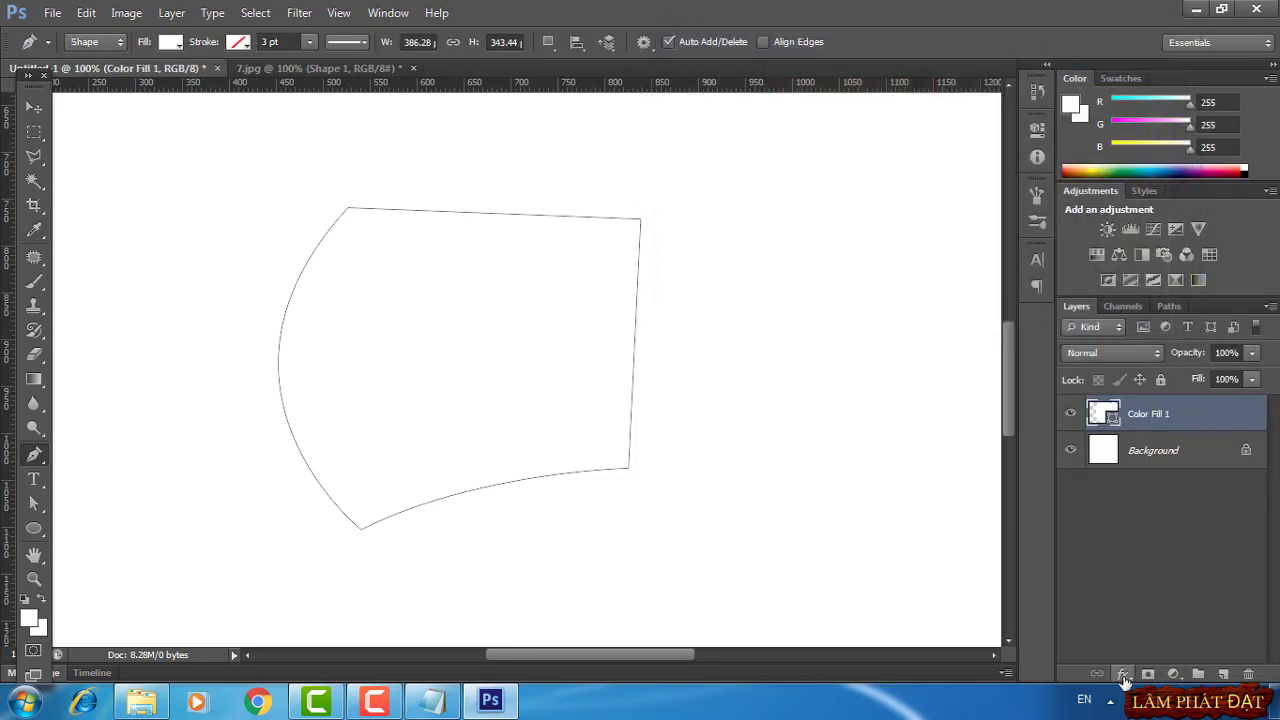
Give the sleeve fill a 1 px black Stroke positioned Inside
{"action": "left_click", "coordinate": [1124, 676]}
{"action": "left_click", "coordinate": [1155, 497]}
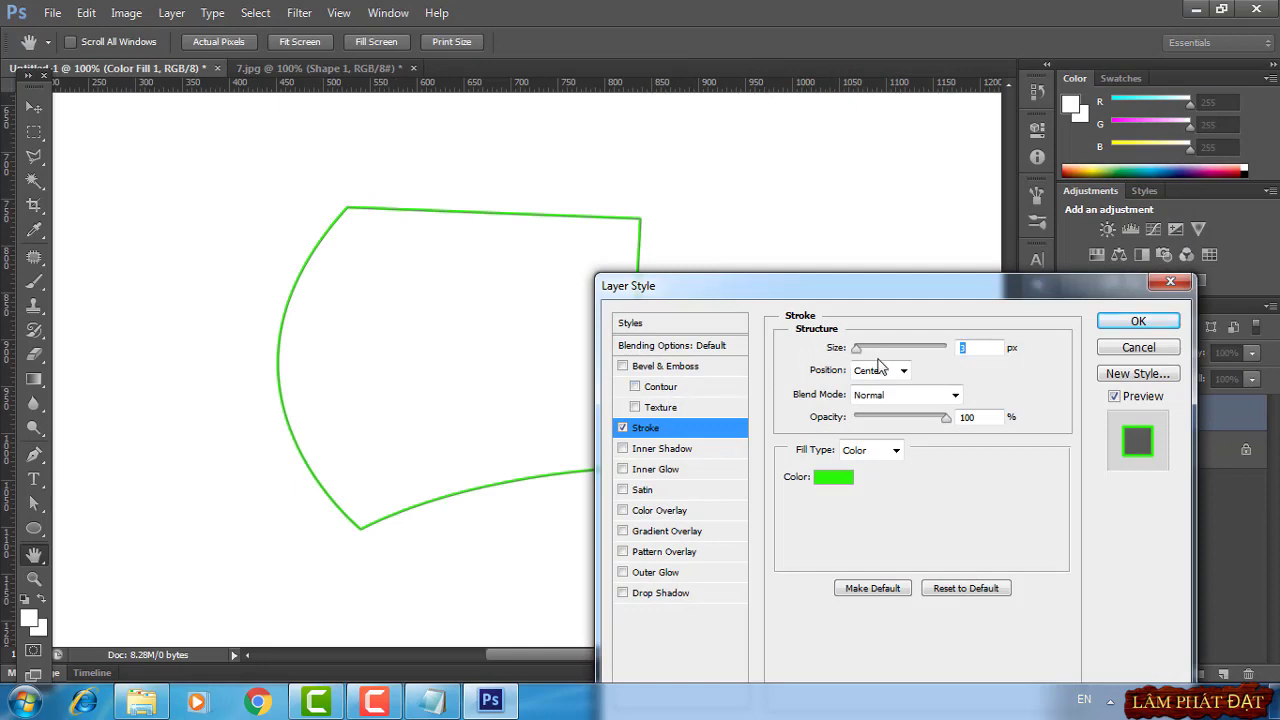
{"action": "type", "text": "1"}
{"action": "left_click", "coordinate": [880, 370]}
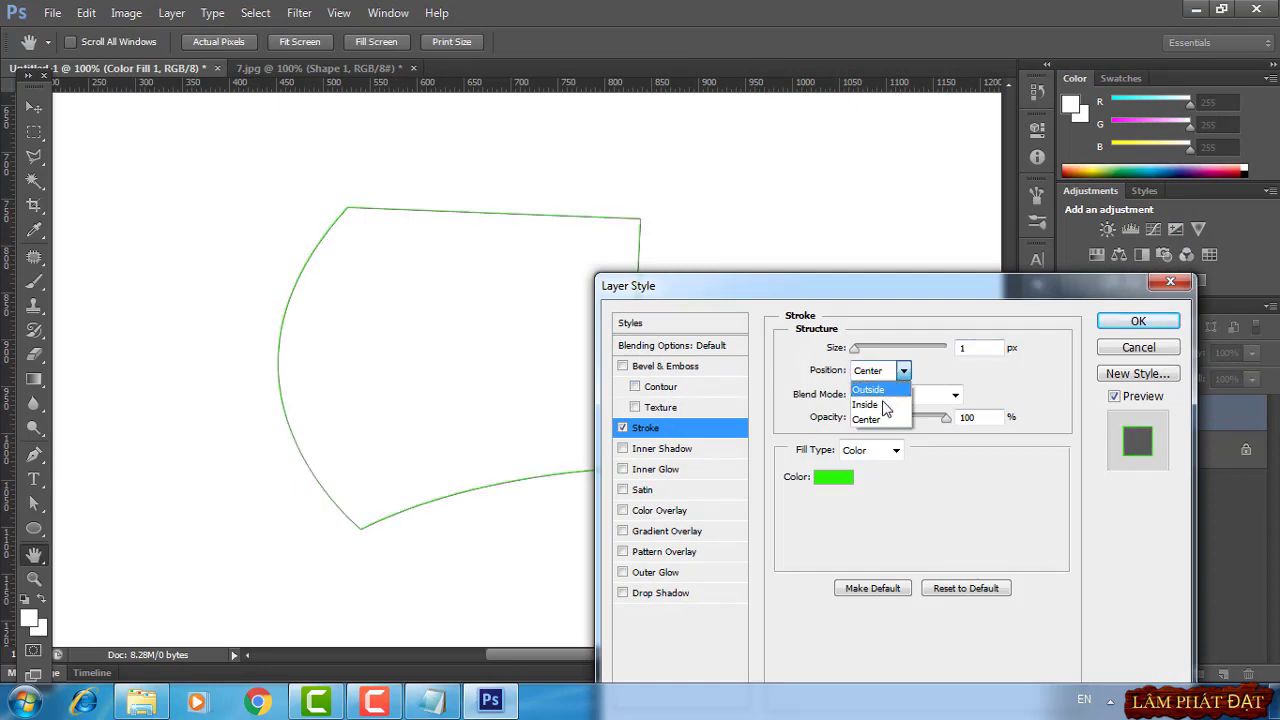
{"action": "left_click", "coordinate": [883, 404]}
{"action": "left_click", "coordinate": [834, 478]}
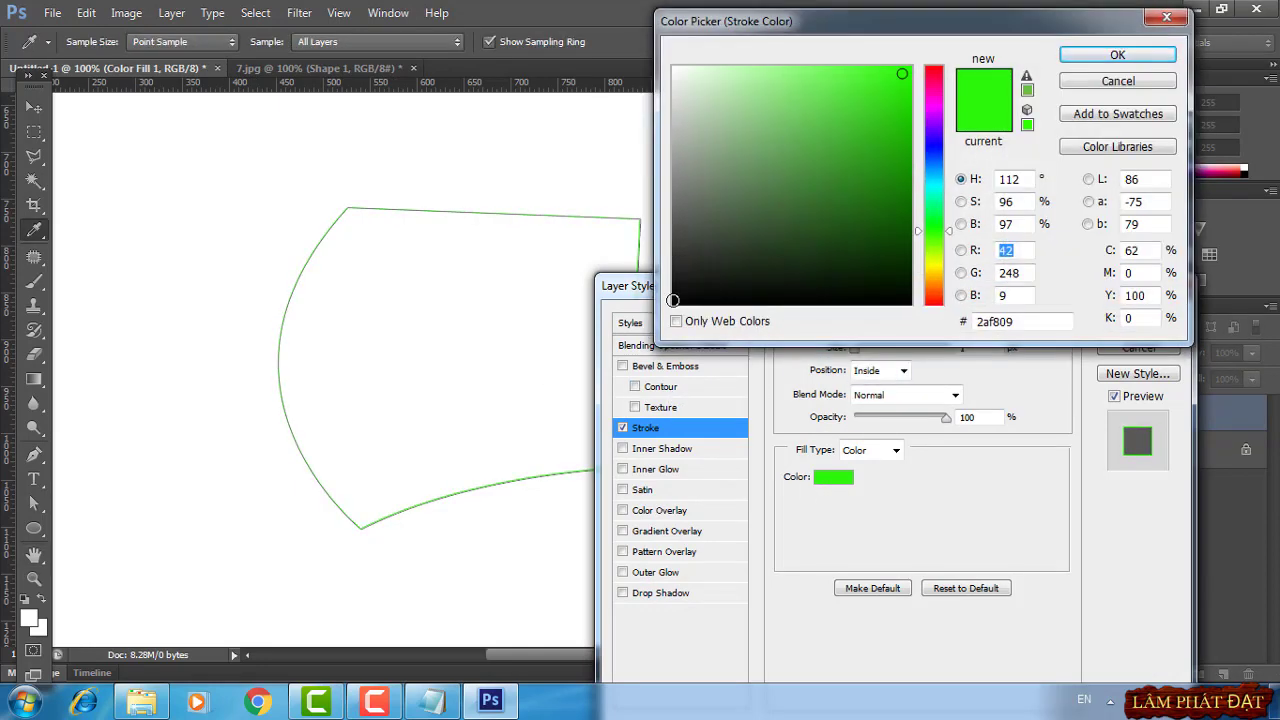
{"action": "left_click", "coordinate": [673, 300]}
{"action": "left_click", "coordinate": [1117, 54]}
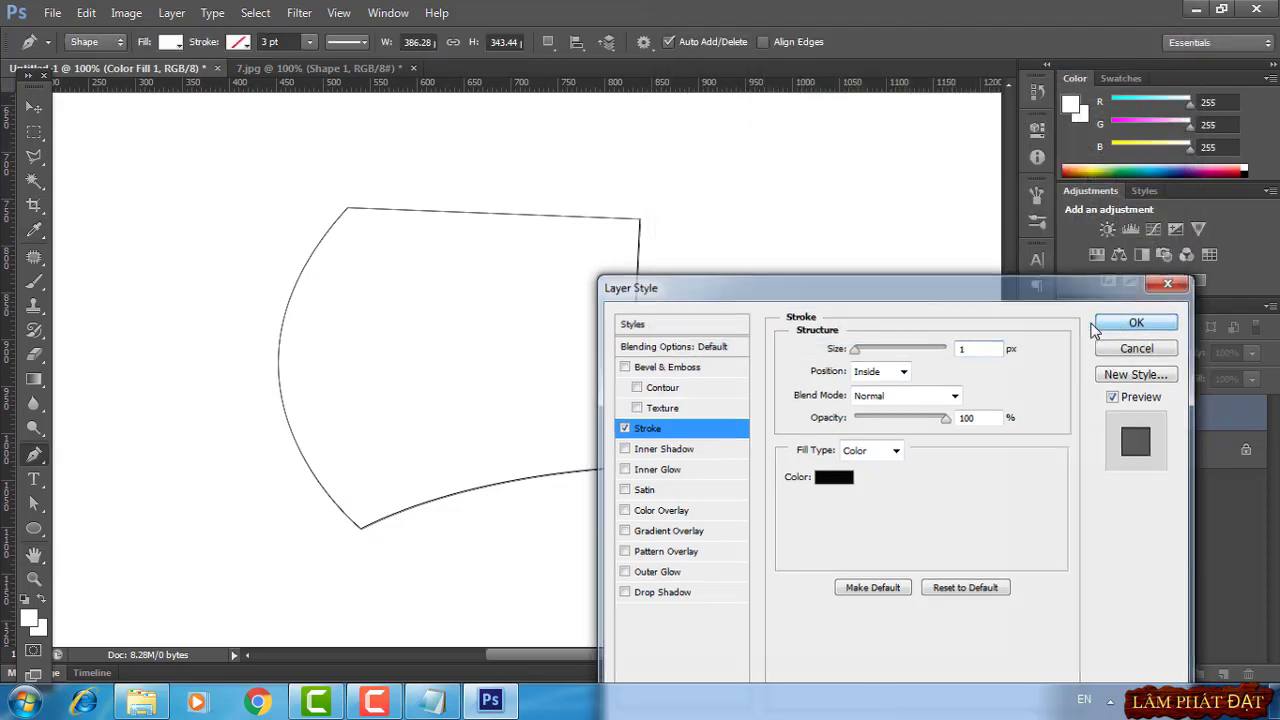
{"action": "left_click", "coordinate": [1100, 326]}
{"action": "left_click", "coordinate": [34, 107]}
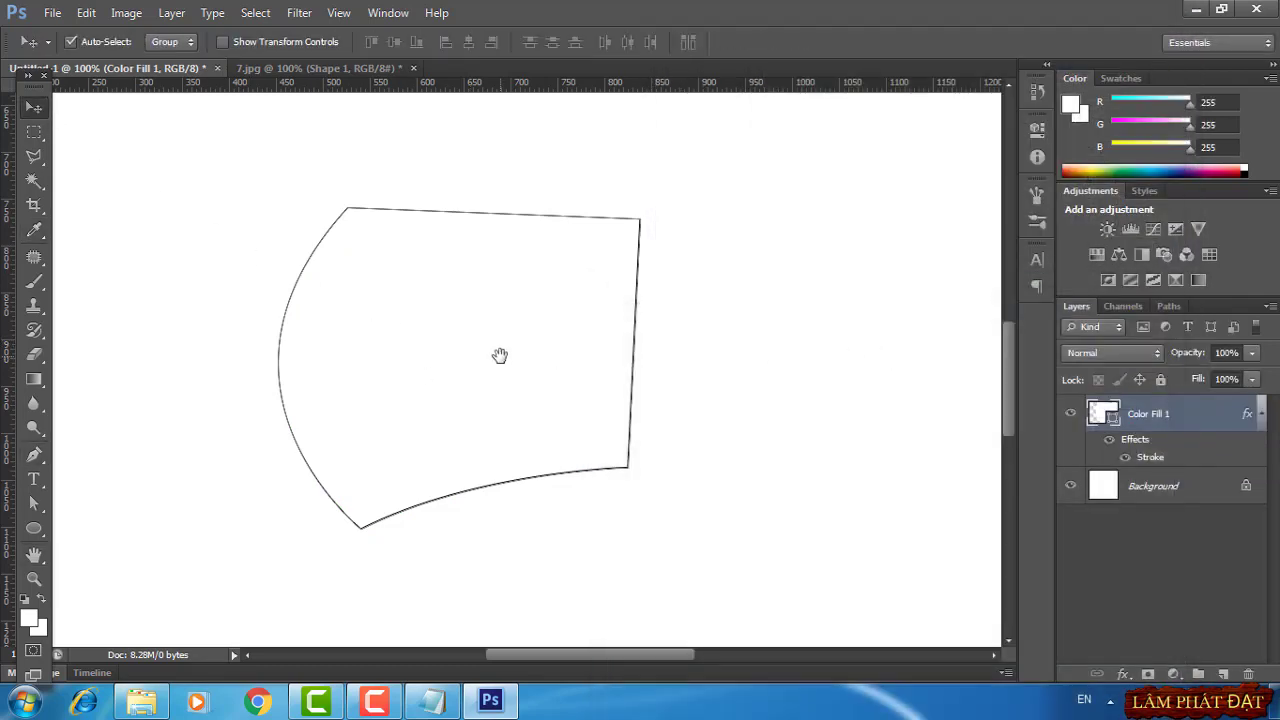
Position the sleeve outline, compare it with 7.jpg, and group it with its three label lines
{"action": "left_click_drag", "start_coordinate": [499, 356], "coordinate": [566, 354]}
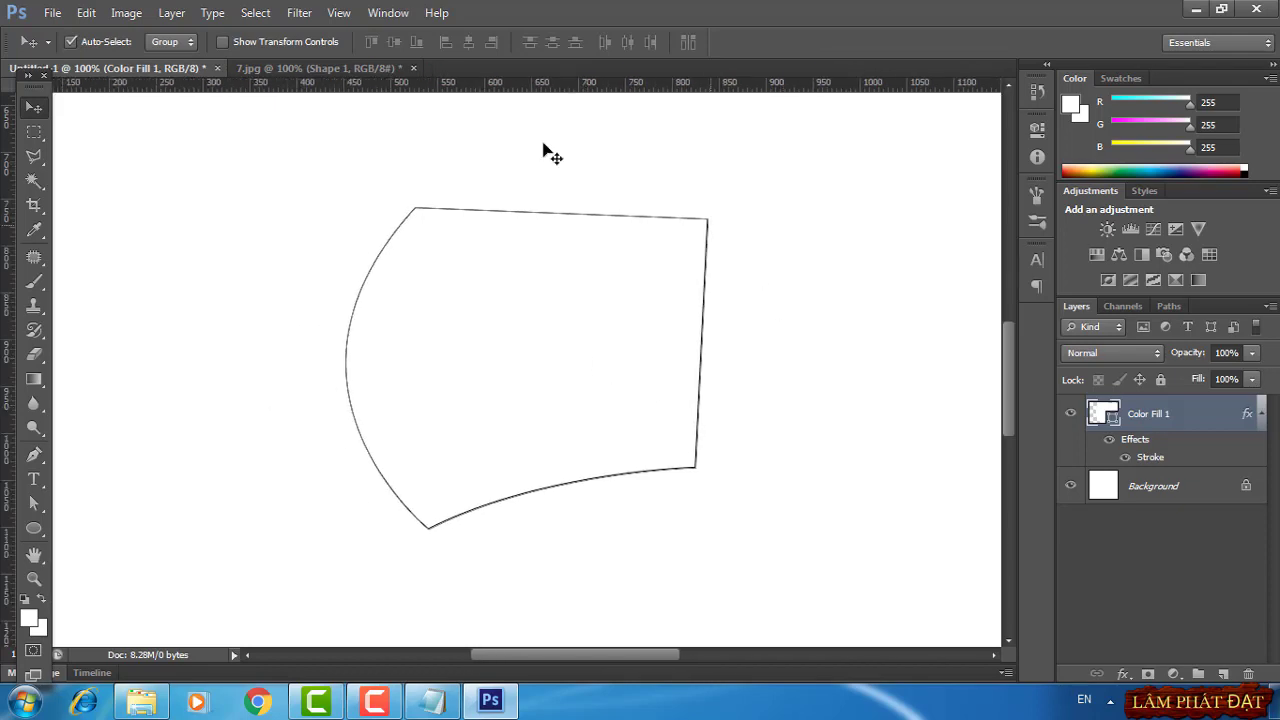
{"action": "left_click", "coordinate": [326, 69]}
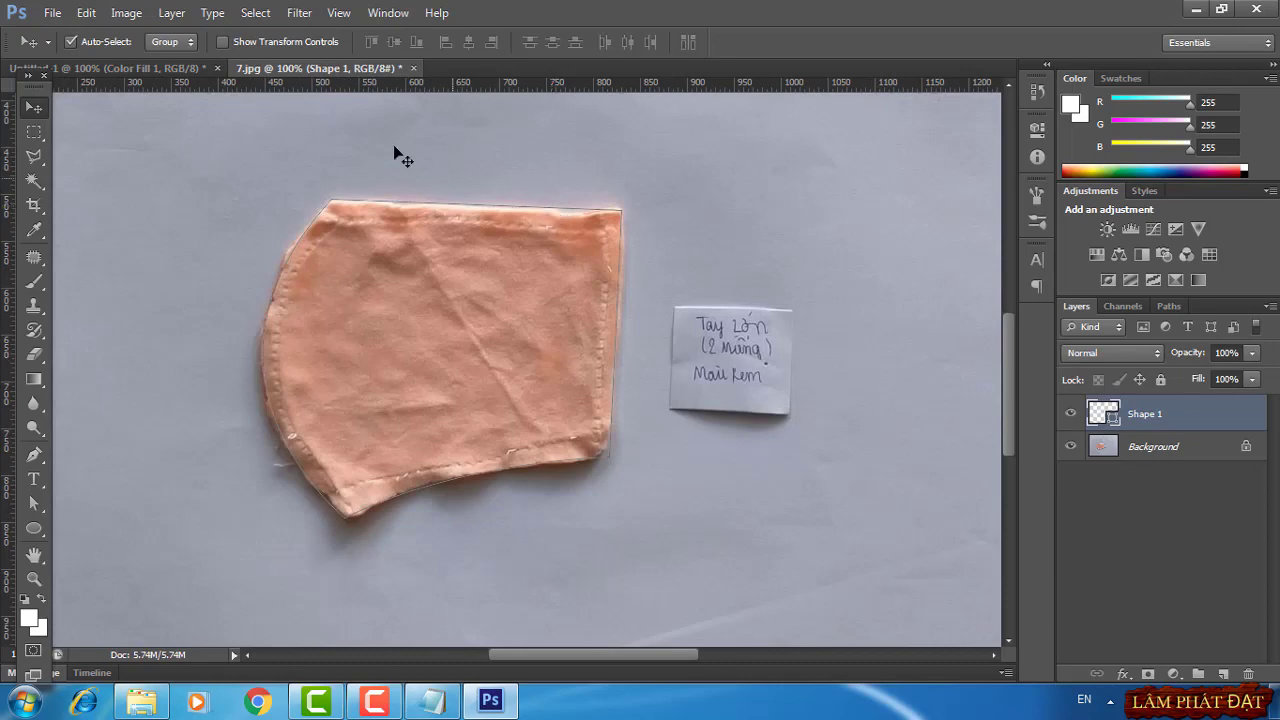
{"action": "left_click", "coordinate": [156, 66]}
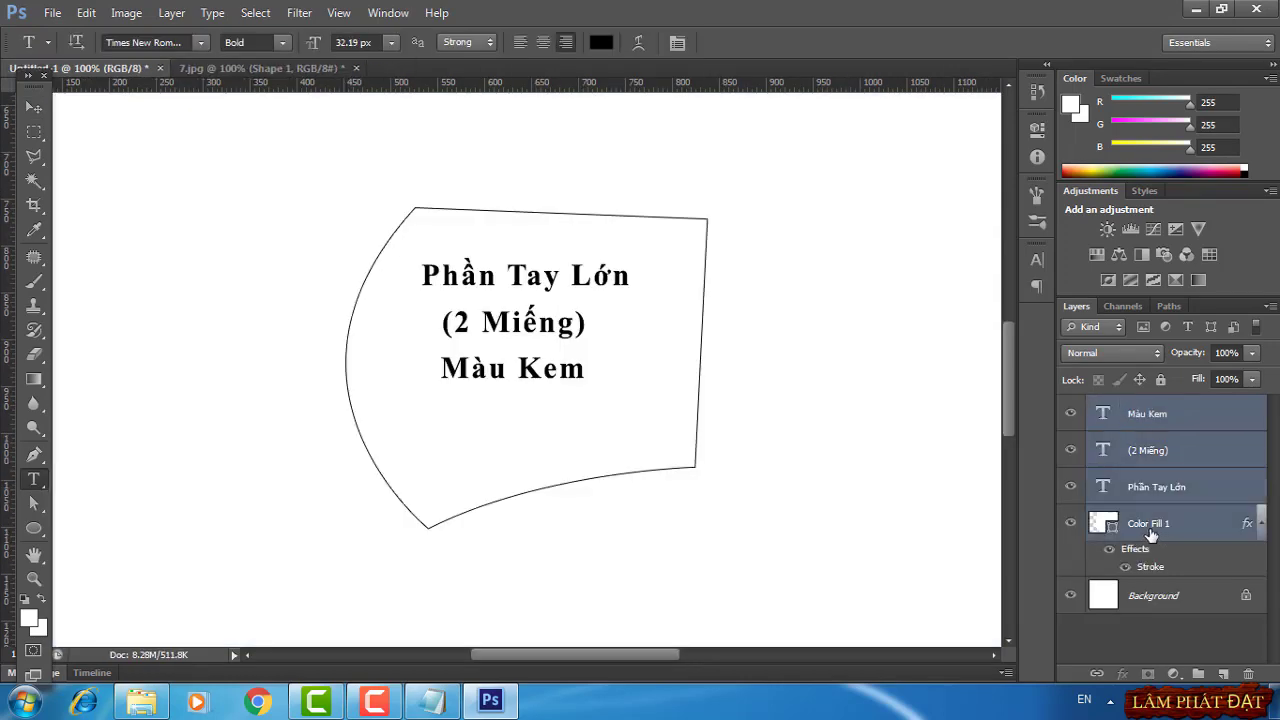
{"action": "key", "text": "ctrl+g"}
Hide the Background, export the sleeve via Save for Web as 7.png, and close 7.jpg unsaved
{"action": "left_click", "coordinate": [1071, 436]}
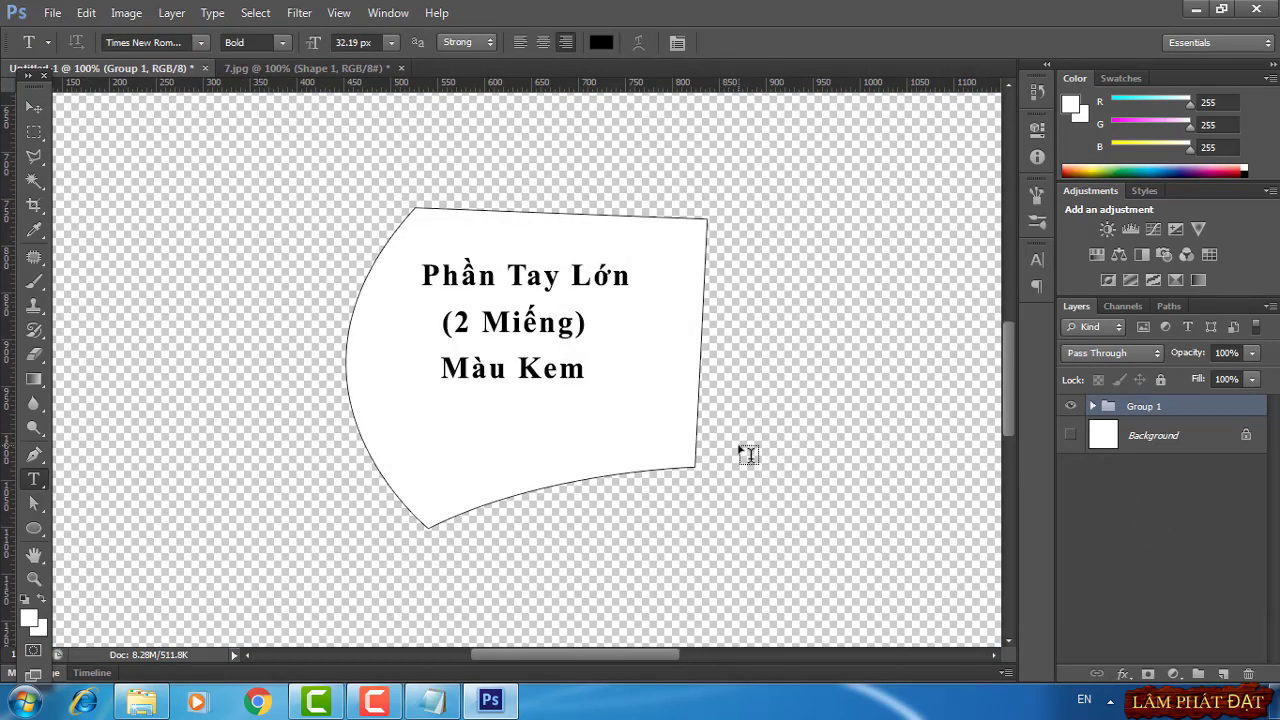
{"action": "left_click", "coordinate": [51, 12]}
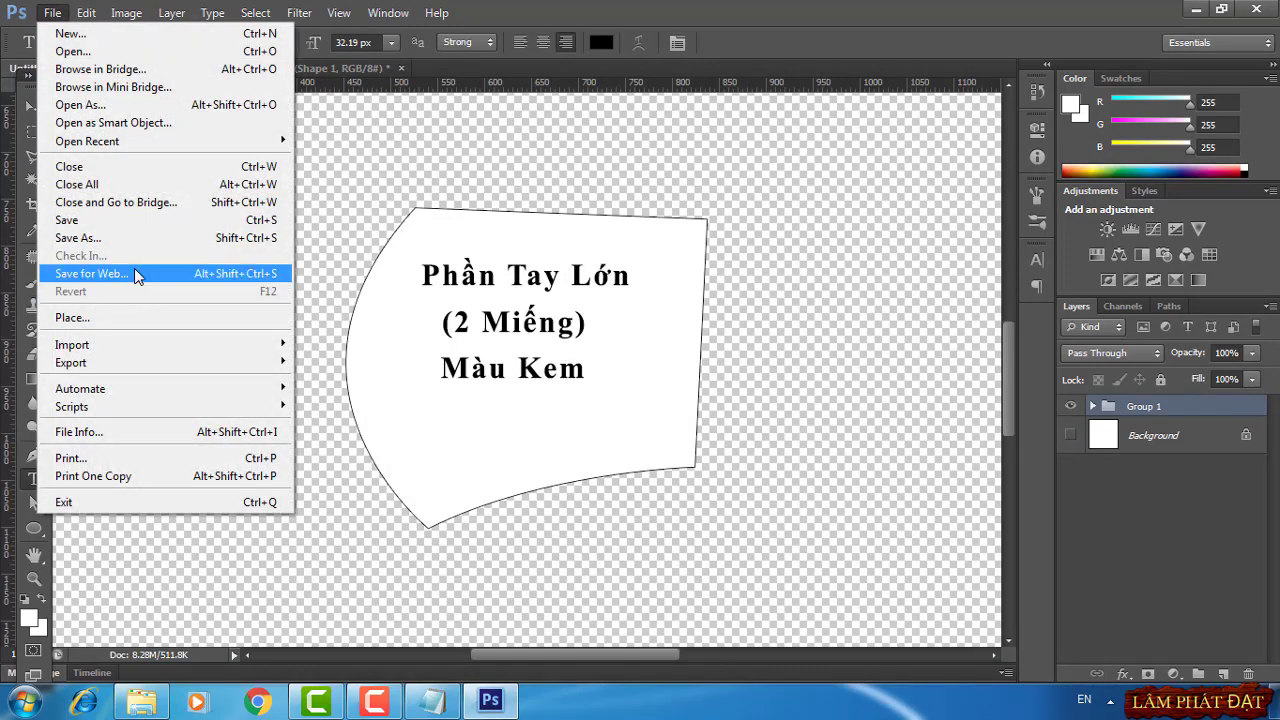
{"action": "left_click", "coordinate": [134, 270]}
{"action": "left_click", "coordinate": [726, 660]}
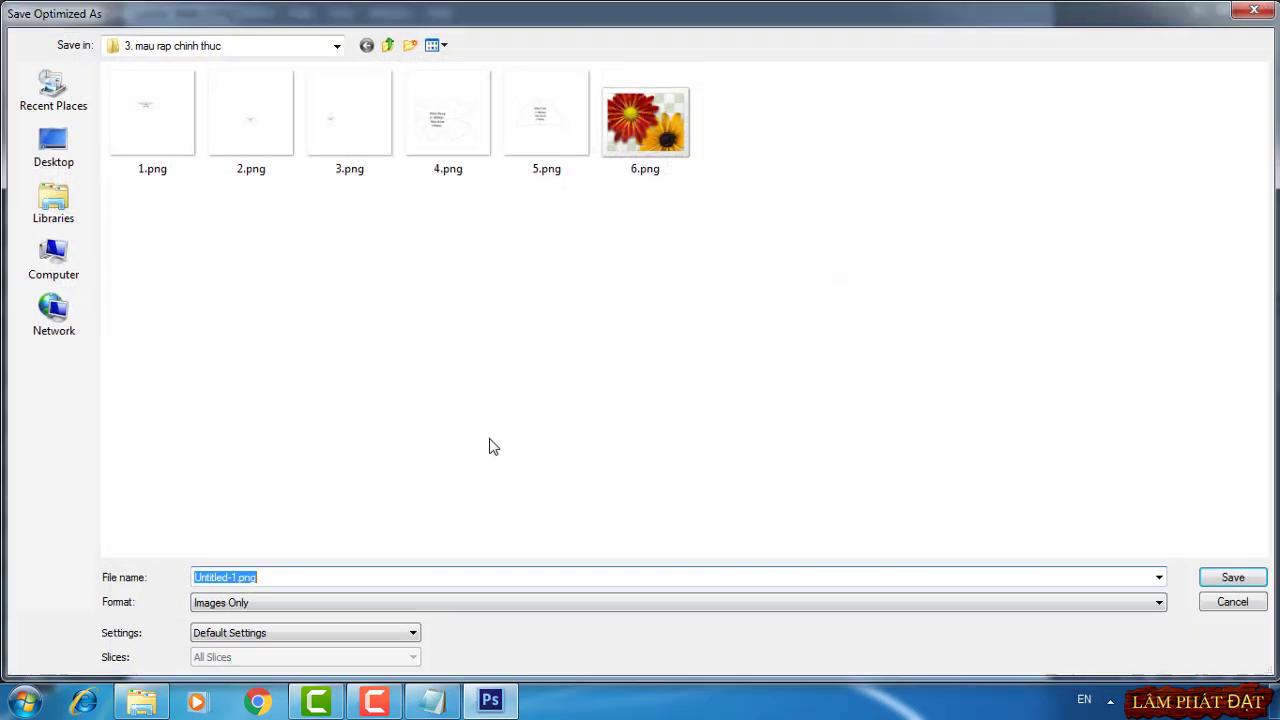
{"action": "left_click", "coordinate": [234, 574]}
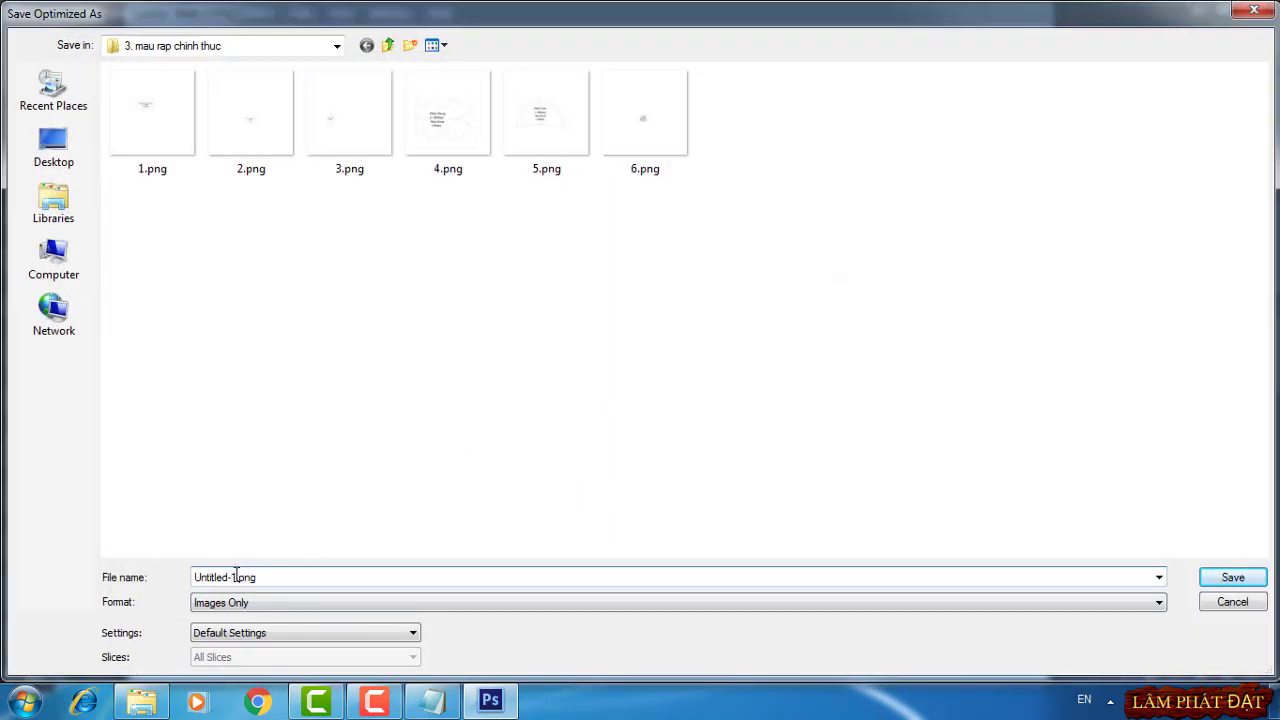
{"action": "left_click_drag", "start_coordinate": [193, 577], "coordinate": [134, 577]}
{"action": "key", "text": "BackSpace"}
{"action": "type", "text": "7"}
{"action": "left_click", "coordinate": [1232, 578]}
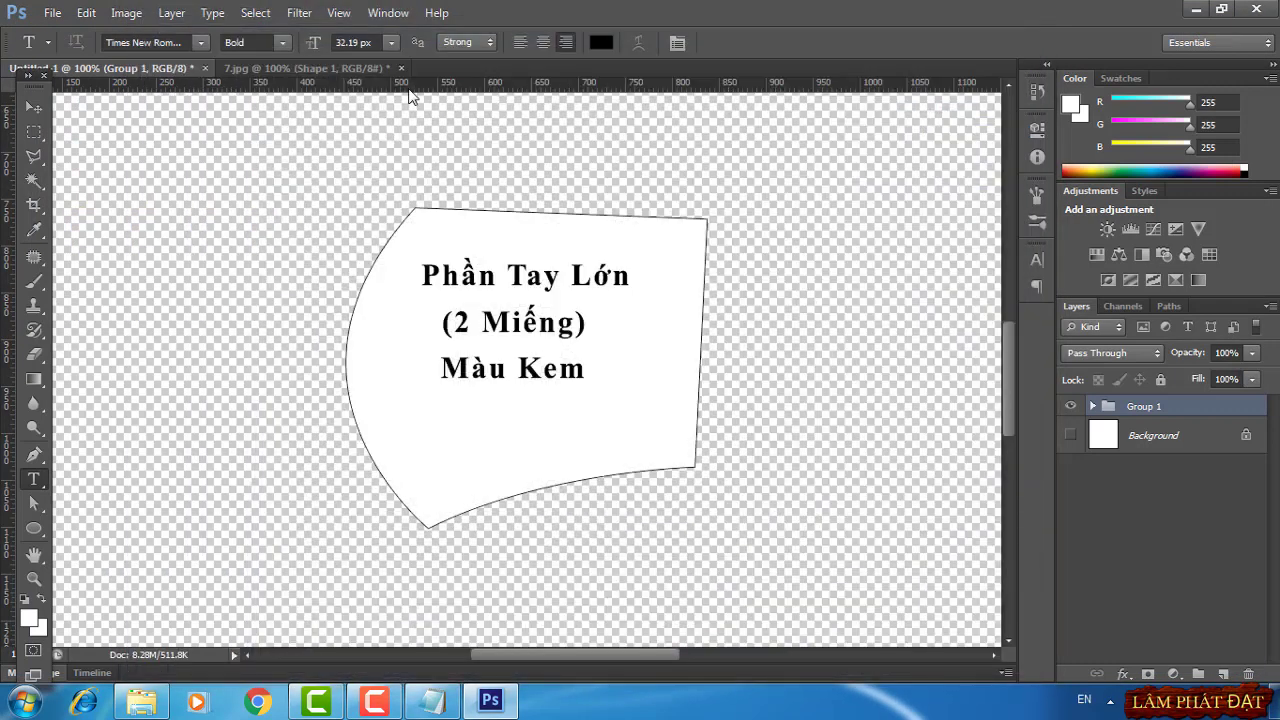
{"action": "left_click", "coordinate": [402, 67]}
{"action": "left_click", "coordinate": [646, 277]}
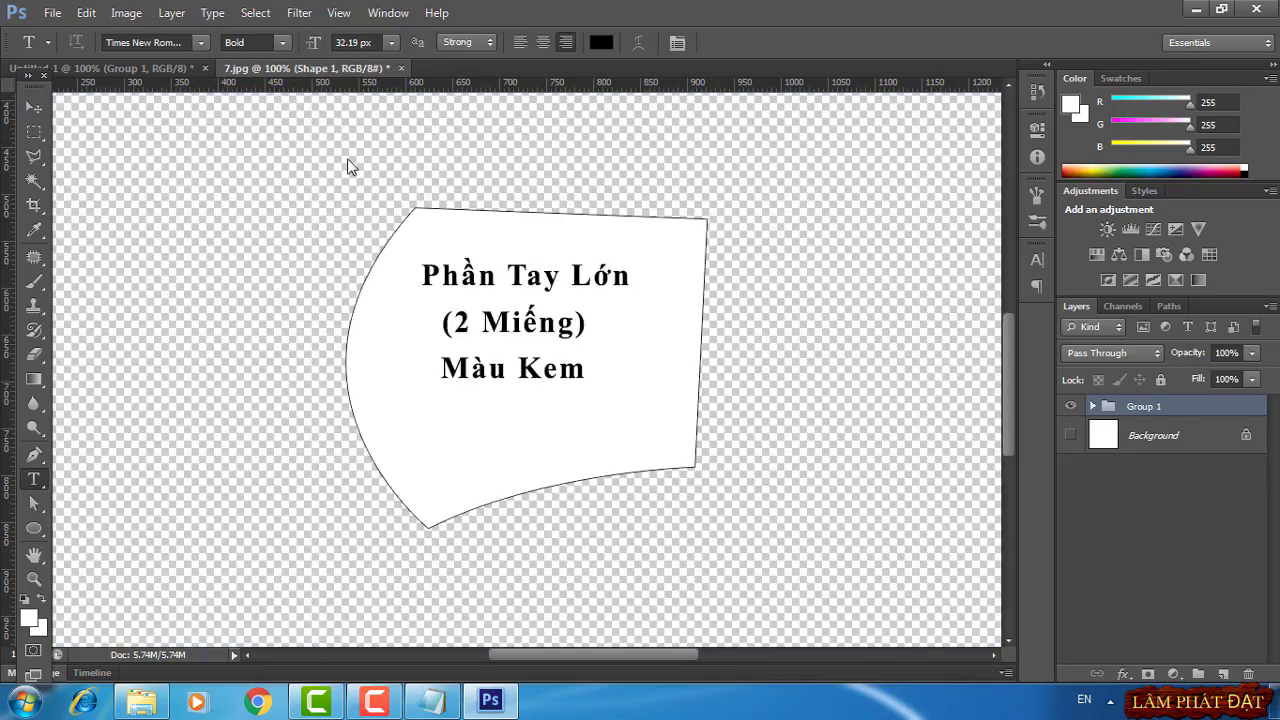
Open the 8.jpg fabric photo and view it in full
{"action": "left_click", "coordinate": [55, 12]}
{"action": "left_click", "coordinate": [78, 48]}
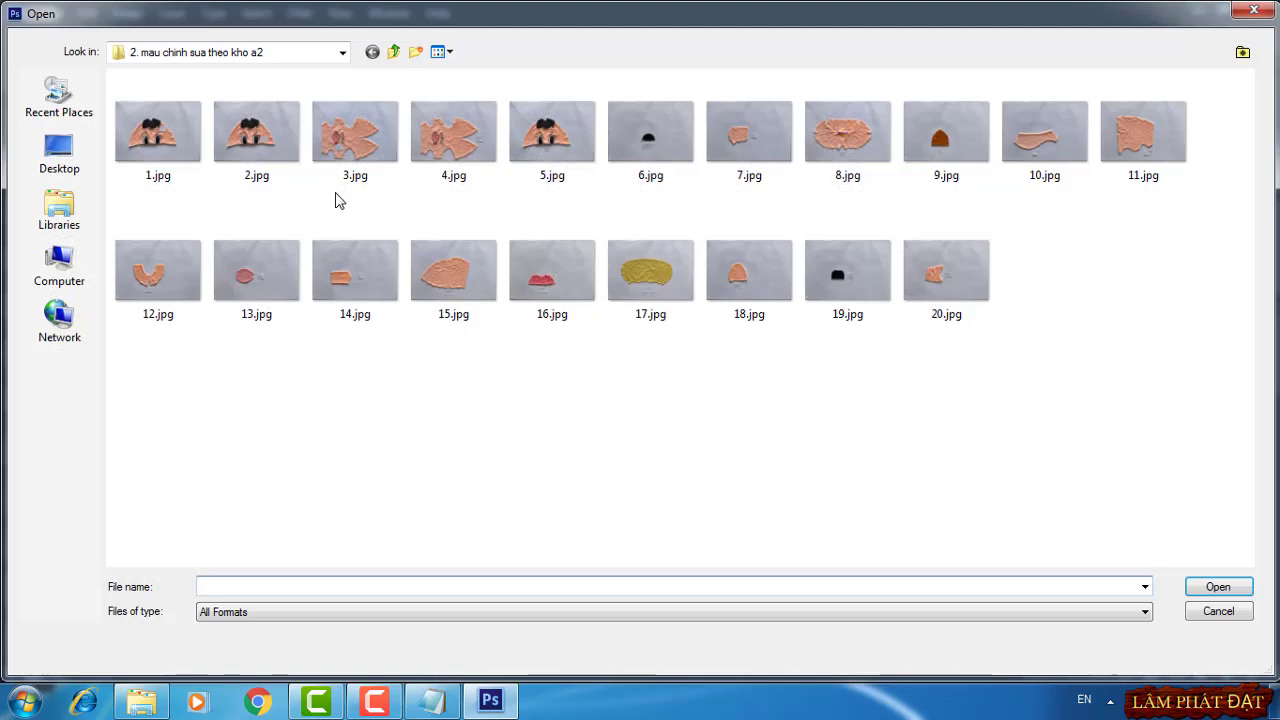
{"action": "double_click", "coordinate": [845, 133]}
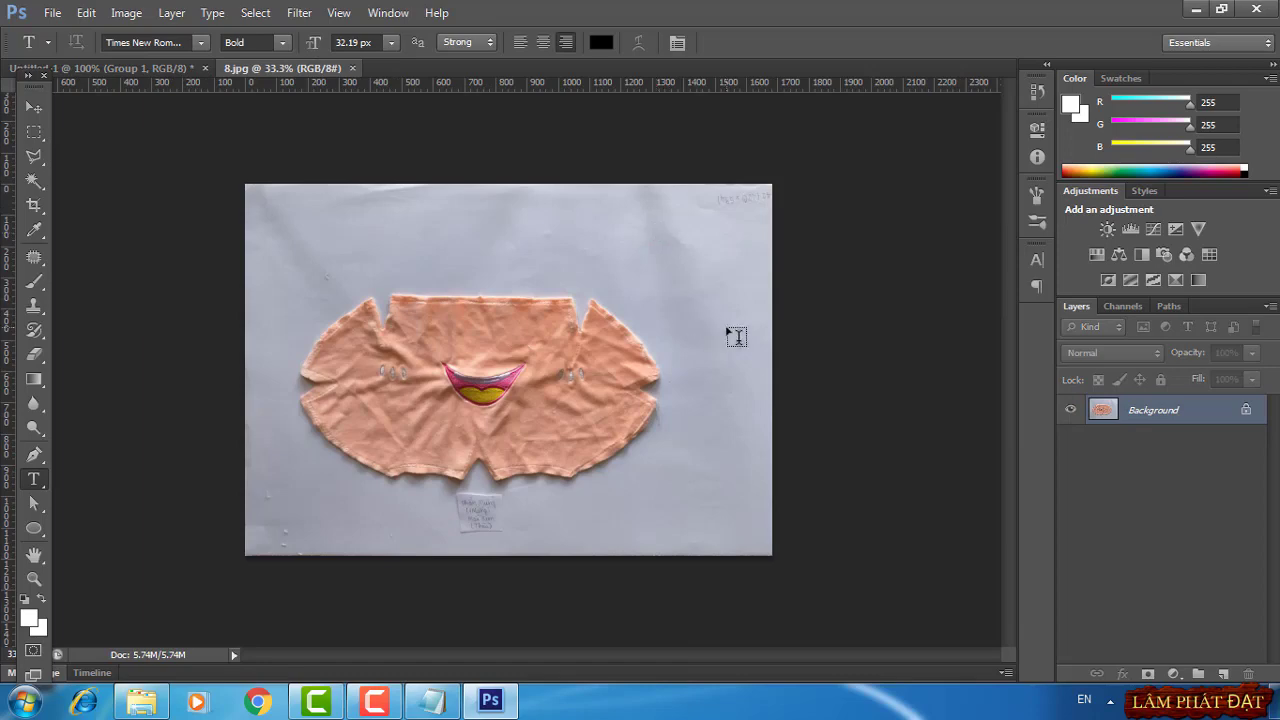
{"action": "key", "text": "ctrl+plus"}
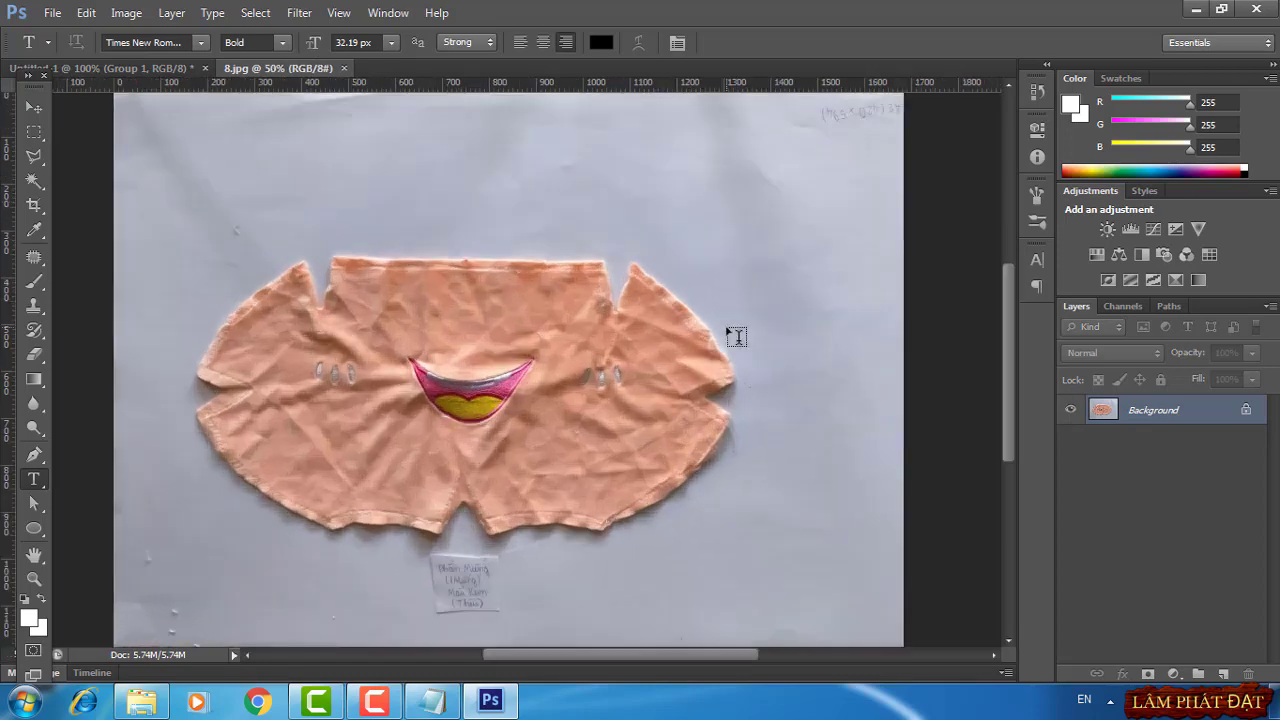
{"action": "key", "text": "ctrl+minus"}
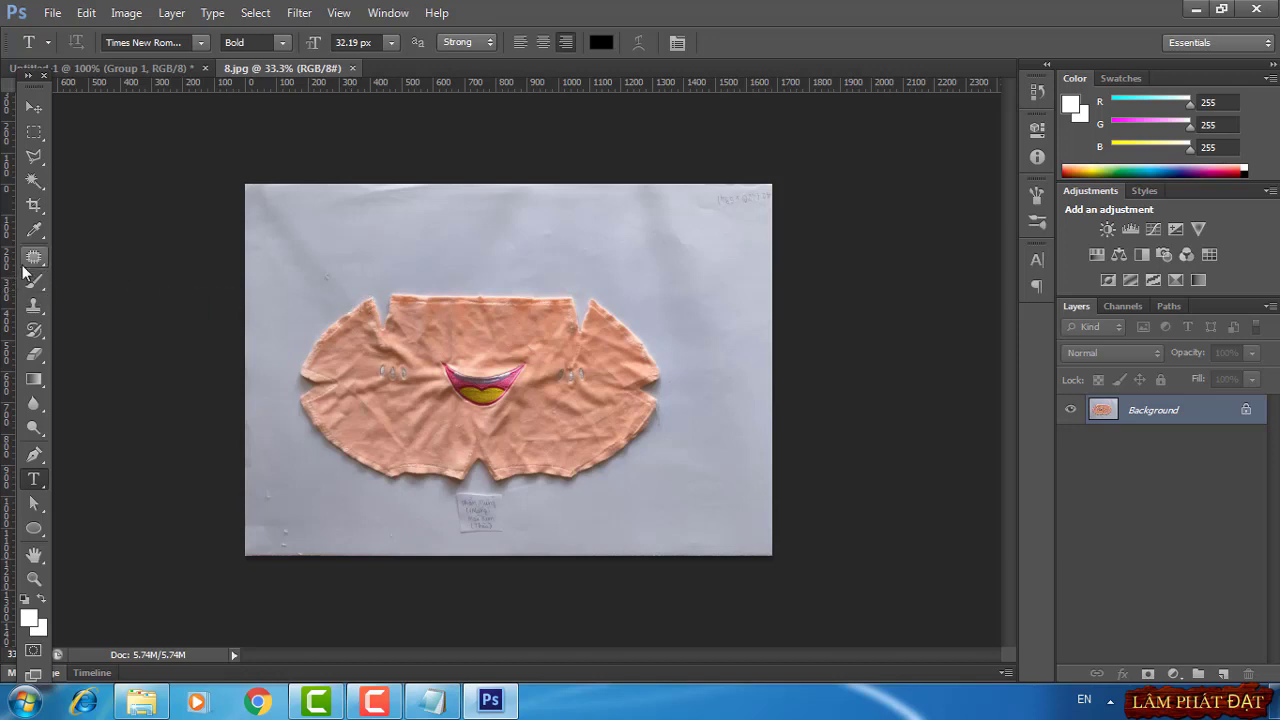
Add a vertical guide at the piece's centre (about X 746 px) and a horizontal guide at its bottom (Y 945 px)
{"action": "left_click_drag", "start_coordinate": [12, 275], "coordinate": [477, 308]}
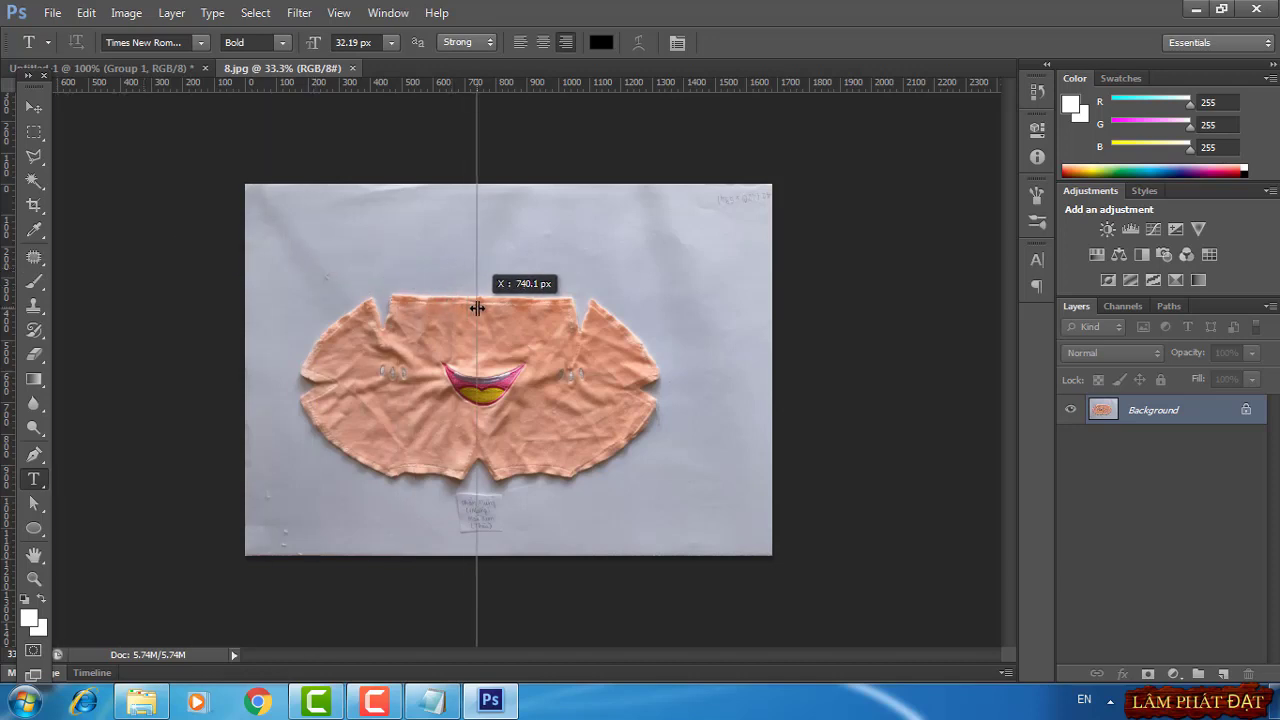
{"action": "left_click_drag", "start_coordinate": [477, 308], "coordinate": [479, 308]}
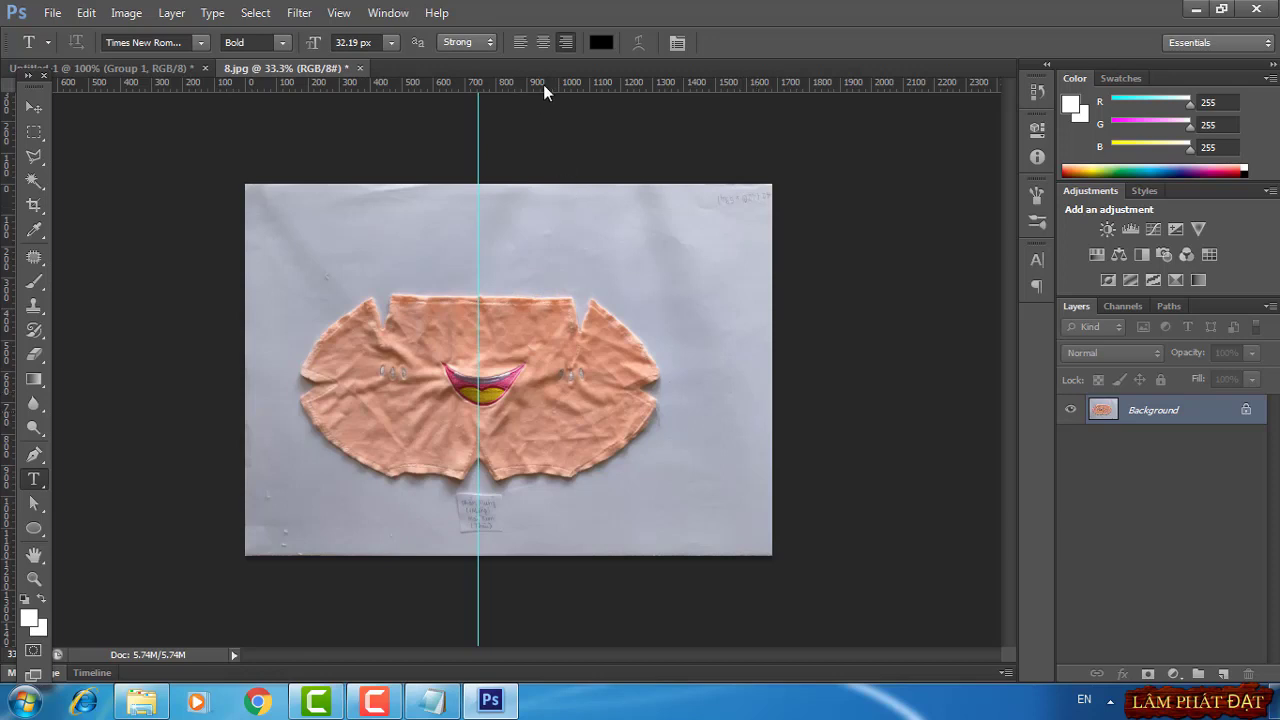
{"action": "left_click_drag", "start_coordinate": [543, 84], "coordinate": [564, 480]}
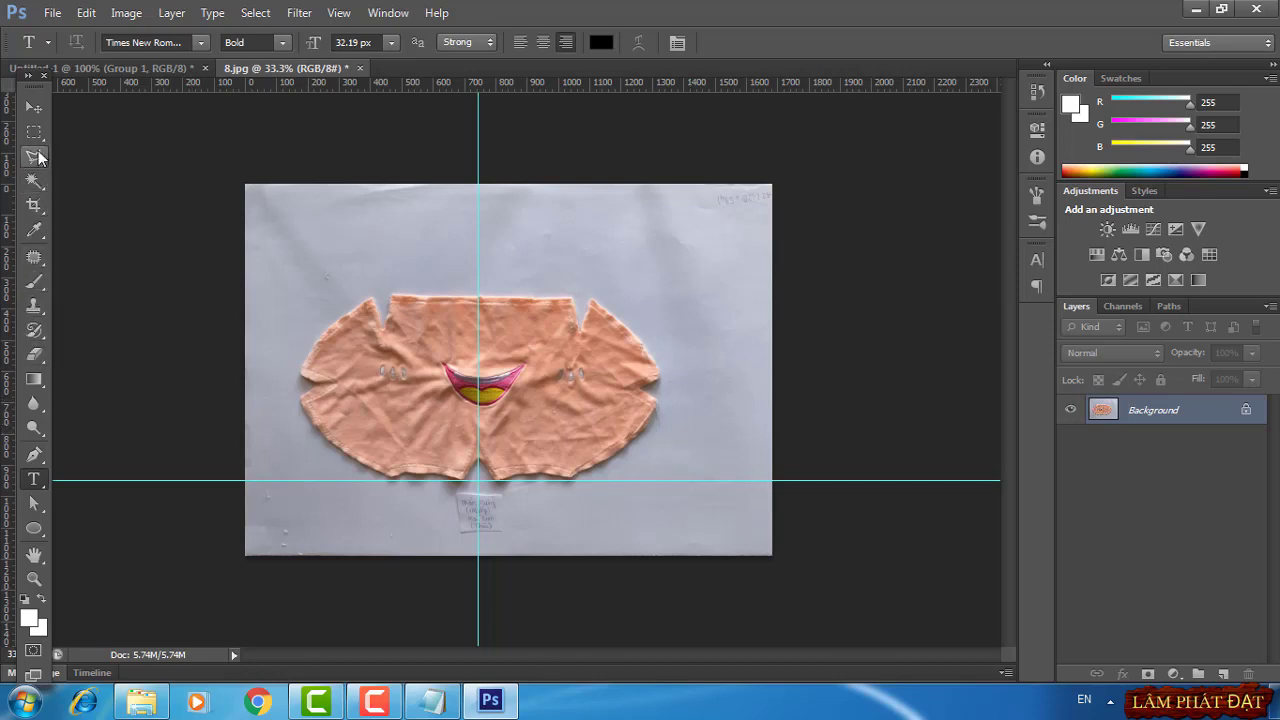
Trace the right half with the Pen tool from bottom centre along the top edge, notch and right side
{"action": "left_click", "coordinate": [34, 455]}
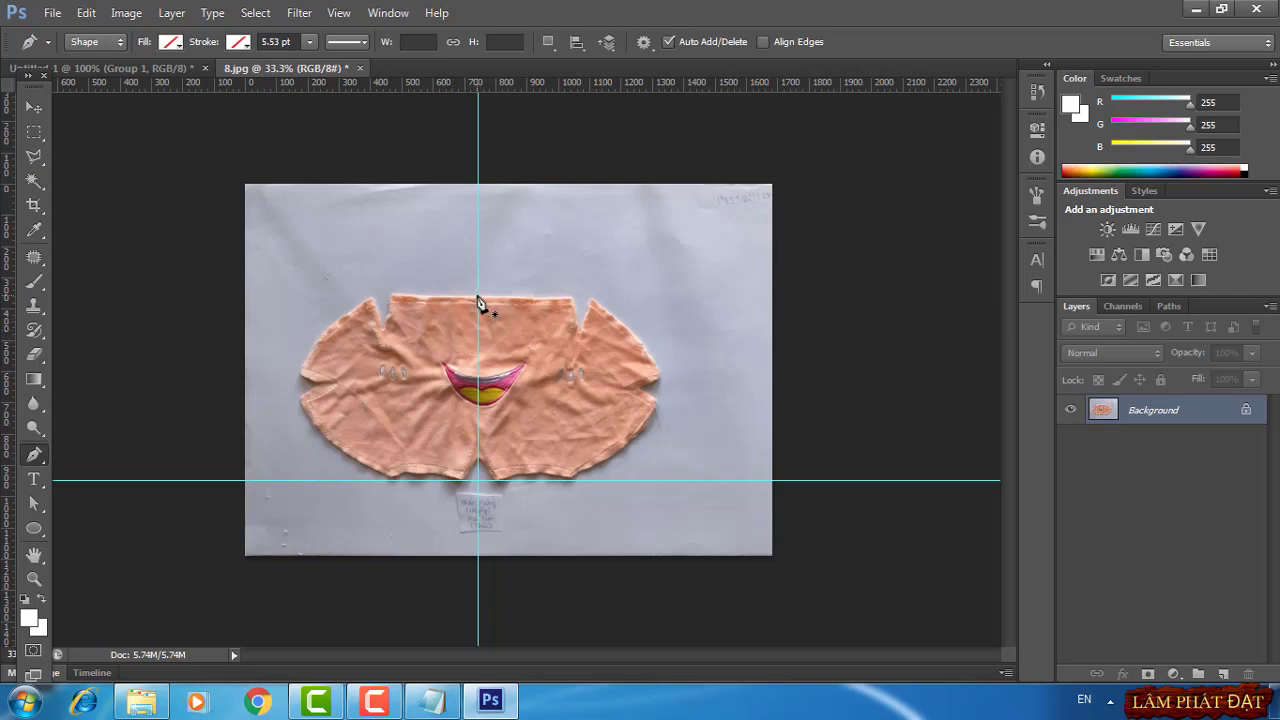
{"action": "left_click", "coordinate": [480, 465]}
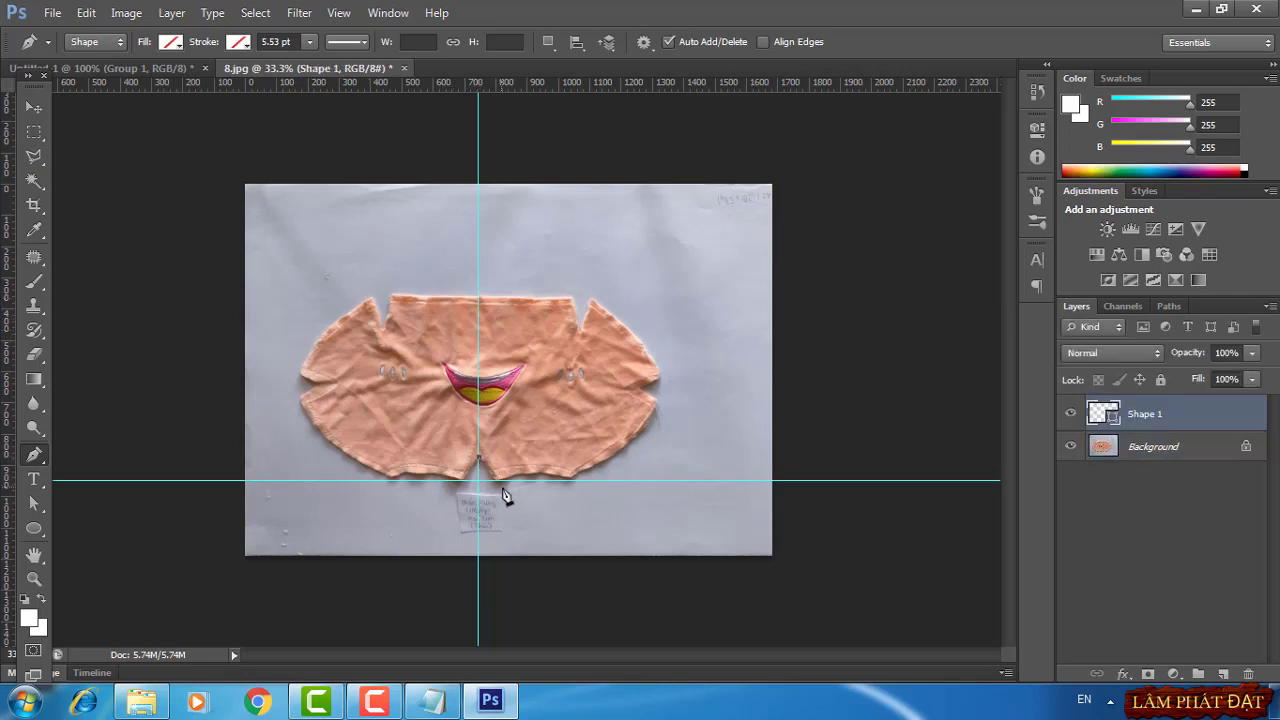
{"action": "left_click", "coordinate": [479, 297]}
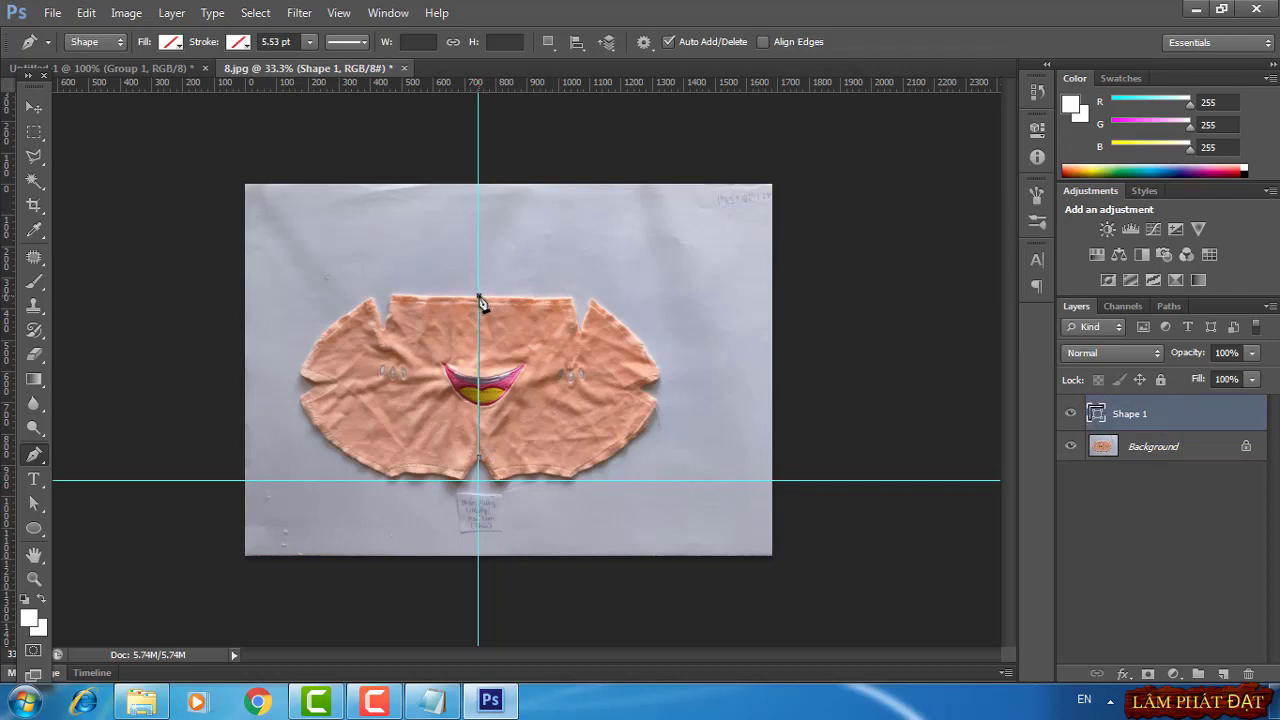
{"action": "left_click", "coordinate": [572, 297]}
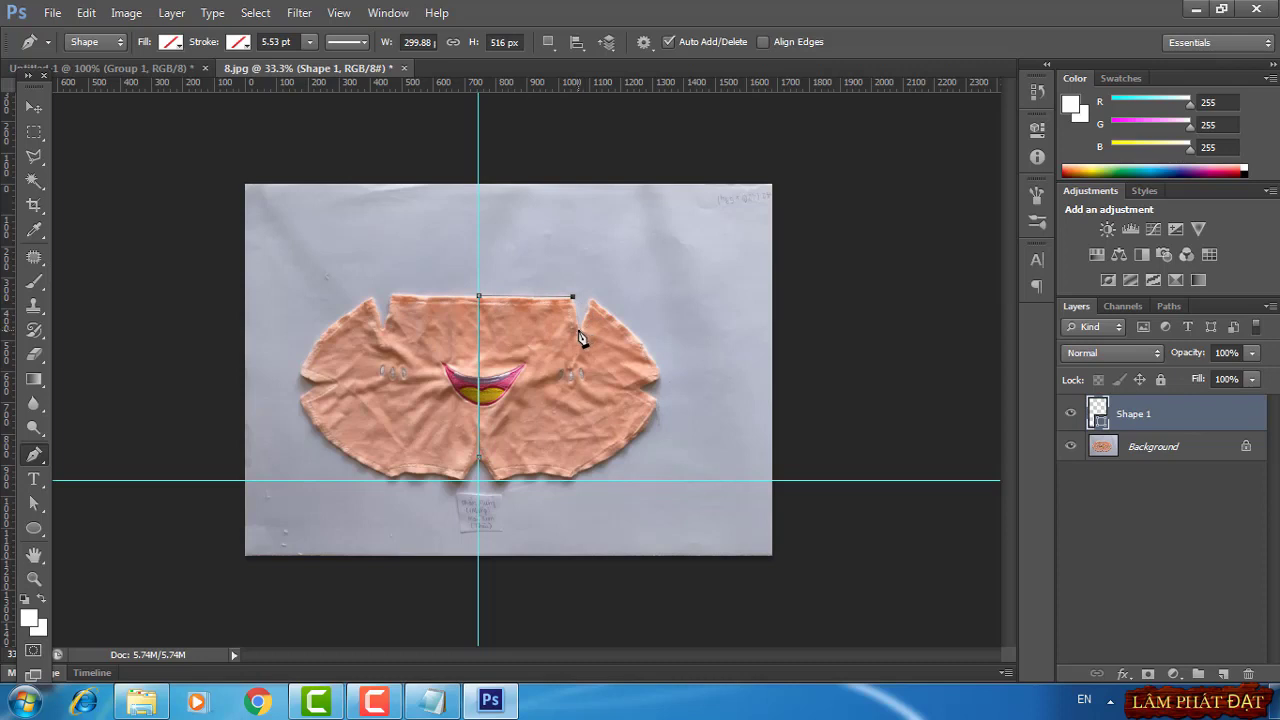
{"action": "left_click", "coordinate": [579, 328]}
{"action": "left_click", "coordinate": [590, 299]}
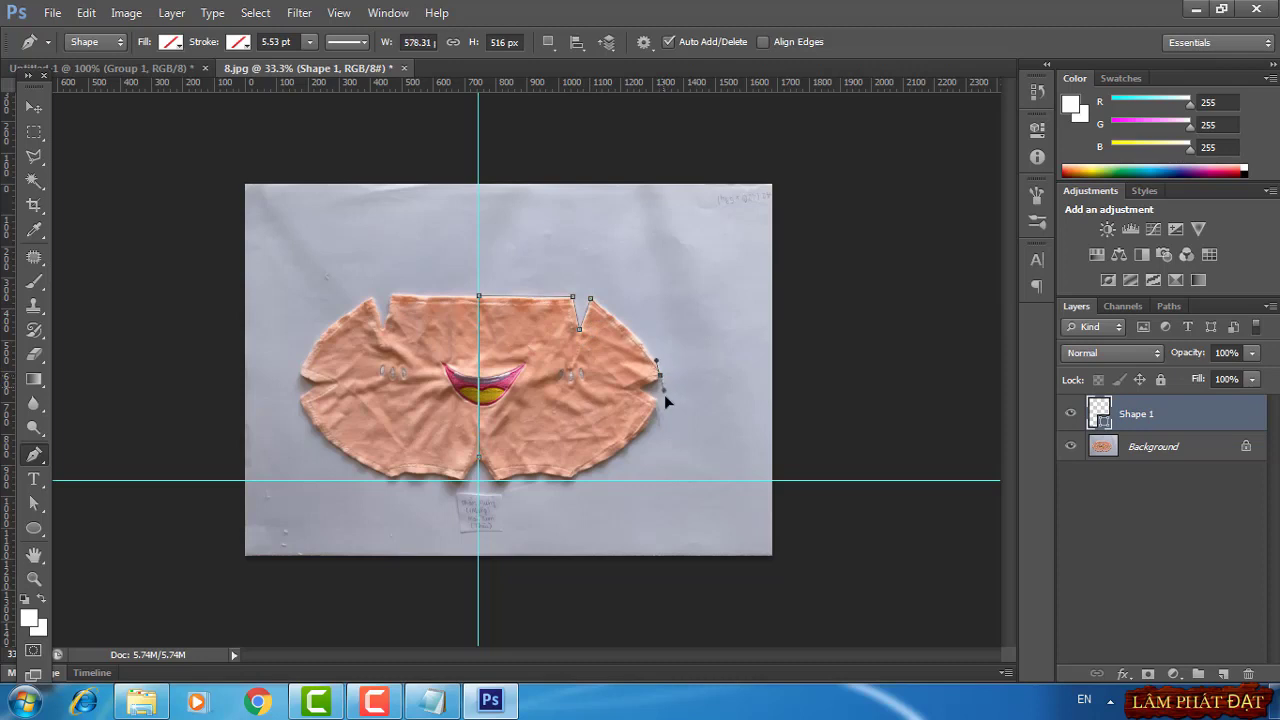
{"action": "left_click_drag", "start_coordinate": [664, 394], "coordinate": [670, 412]}
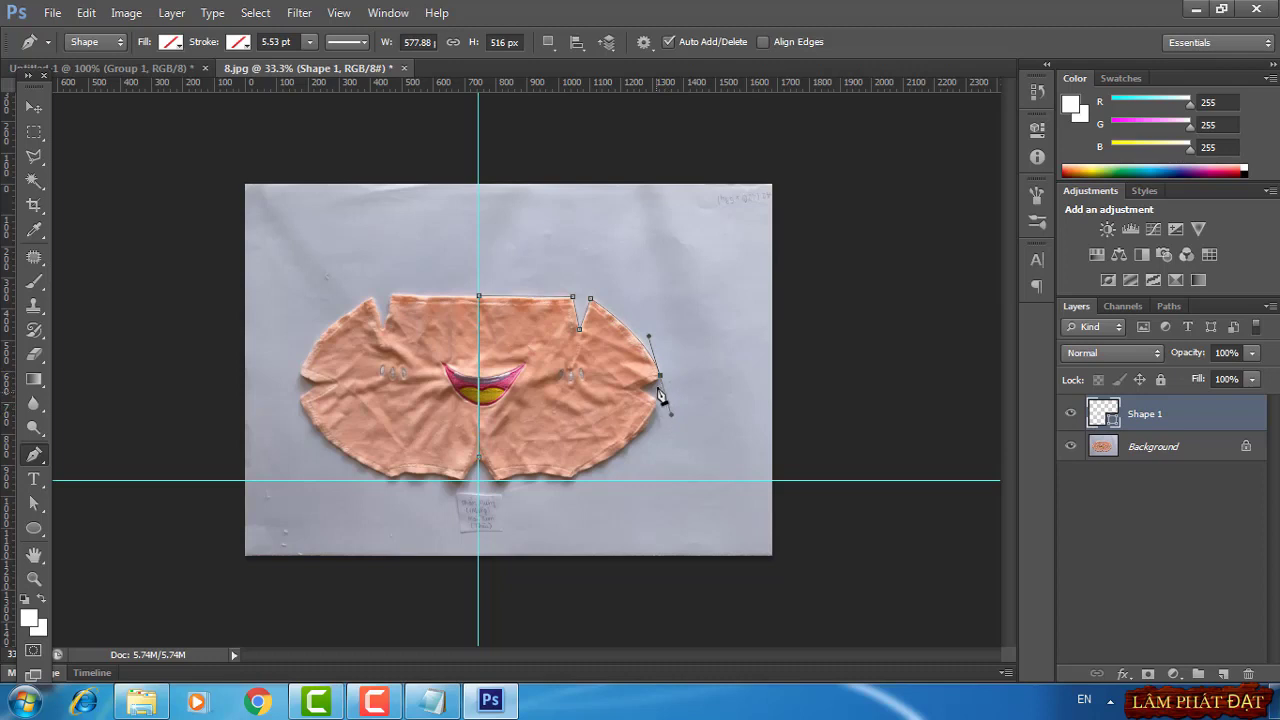
{"action": "left_click", "coordinate": [660, 378]}
{"action": "left_click", "coordinate": [657, 402]}
{"action": "left_click_drag", "start_coordinate": [569, 481], "coordinate": [541, 494]}
{"action": "left_click", "coordinate": [573, 484]}
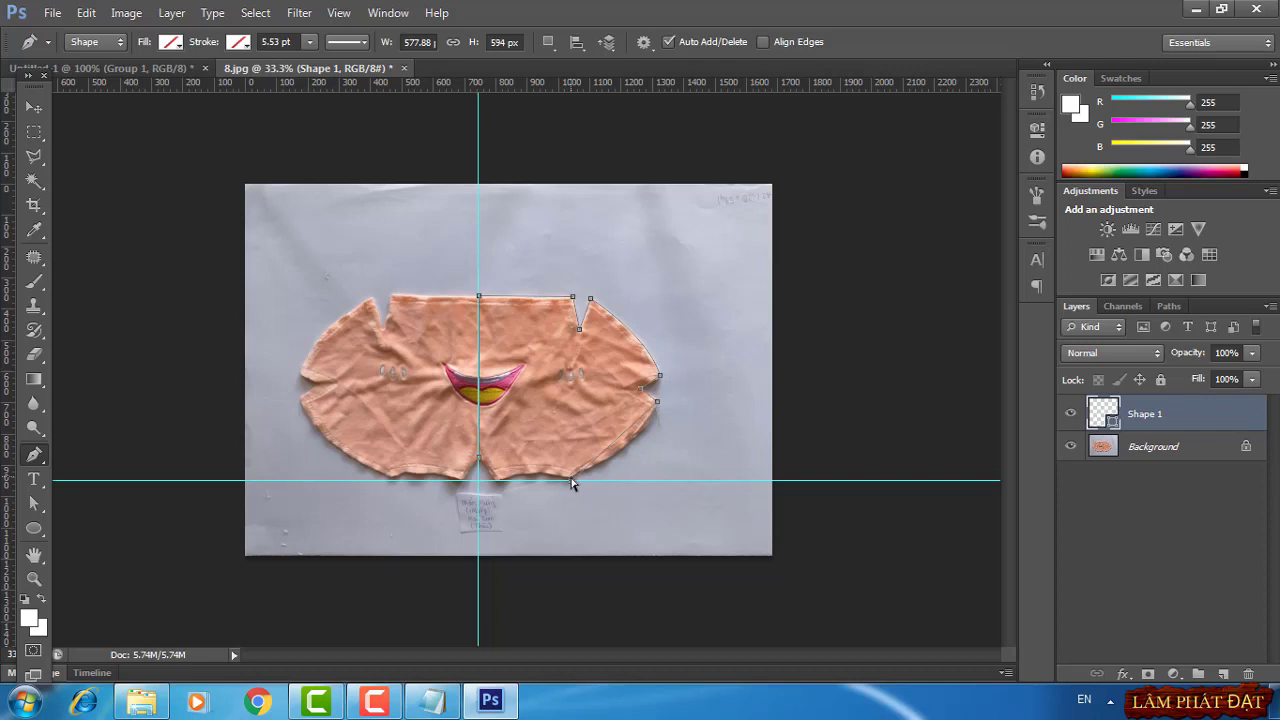
Lower the horizontal guide below the fabric, then curve the bottom edge and close the path
{"action": "left_click", "coordinate": [35, 112]}
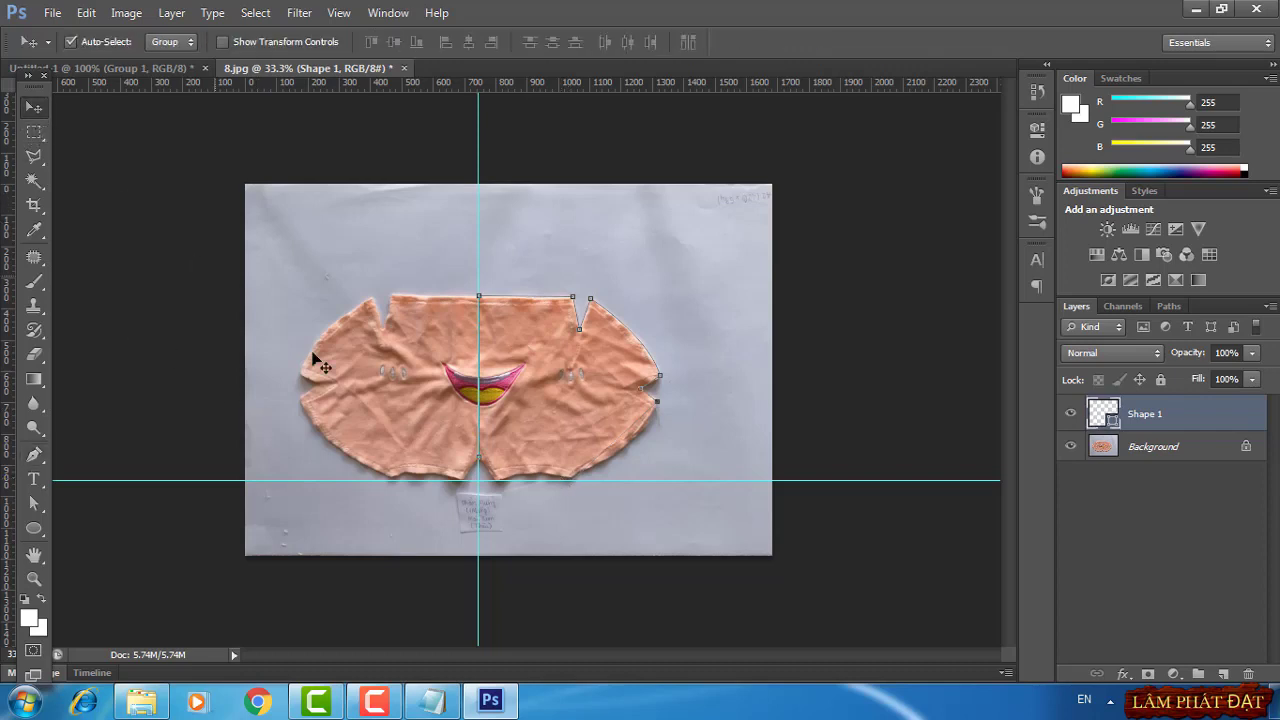
{"action": "left_click_drag", "start_coordinate": [527, 481], "coordinate": [510, 530]}
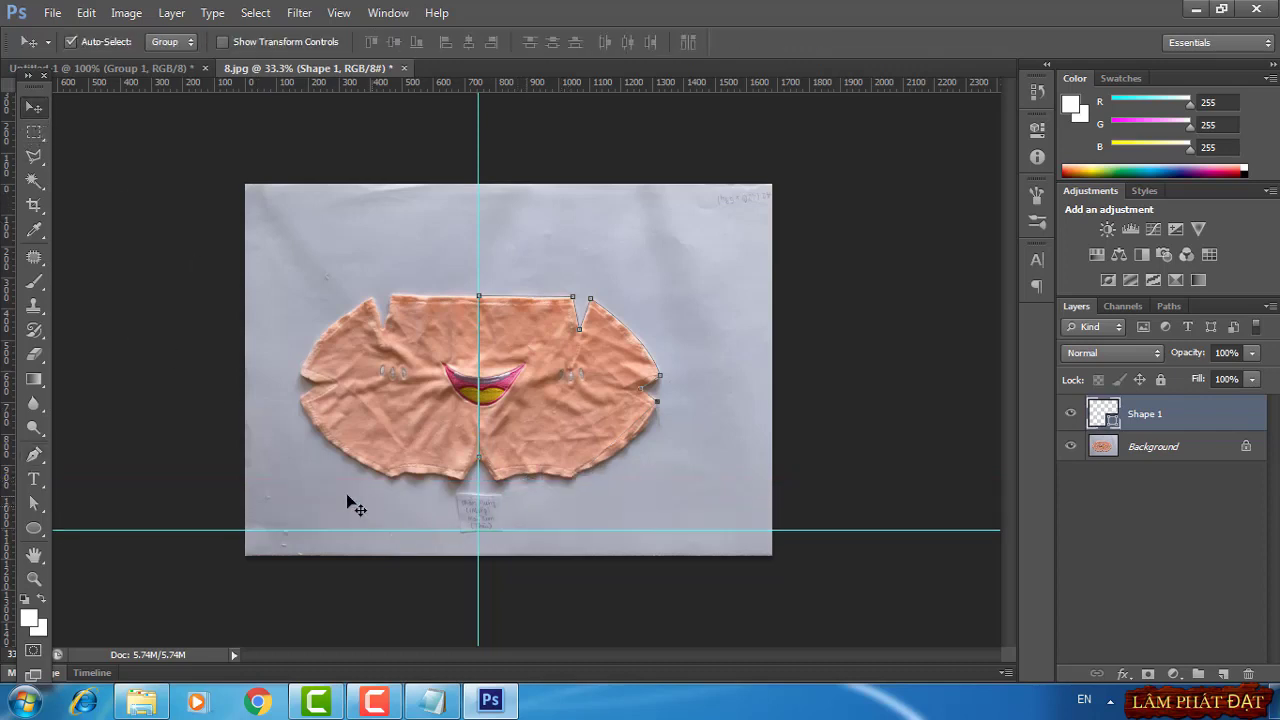
{"action": "left_click", "coordinate": [37, 458]}
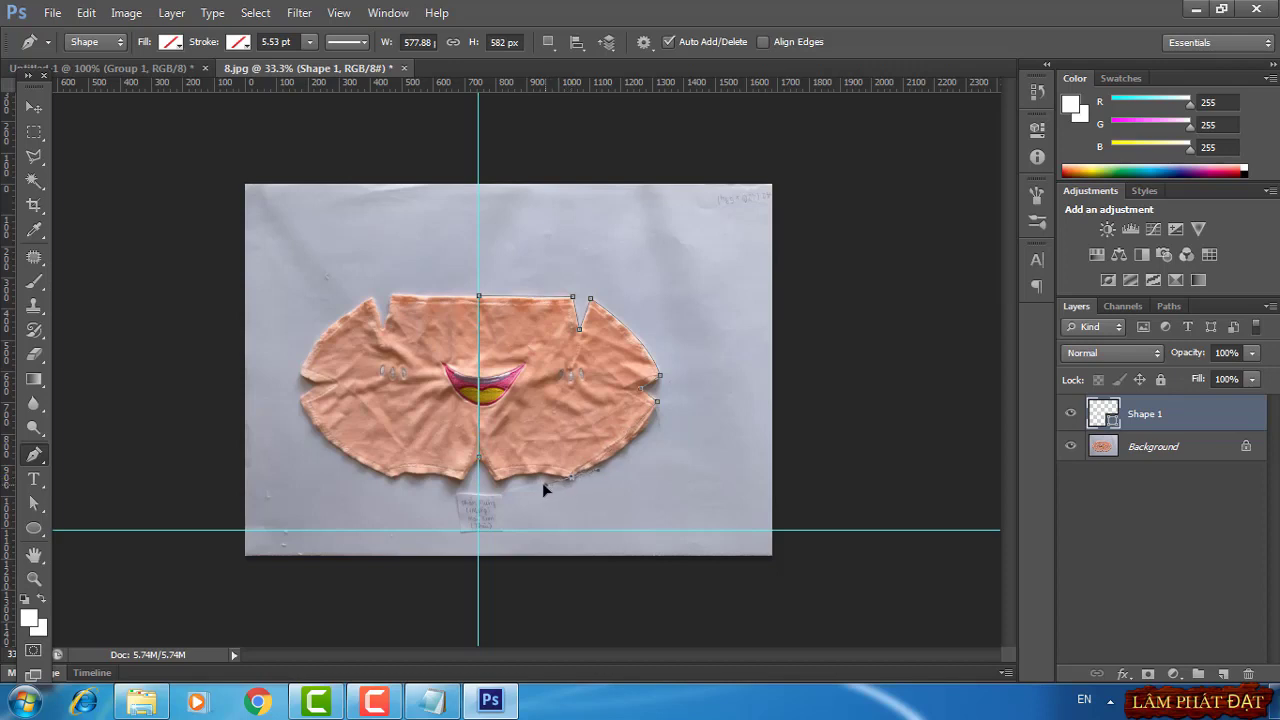
{"action": "left_click_drag", "start_coordinate": [518, 491], "coordinate": [517, 495]}
{"action": "left_click", "coordinate": [570, 478], "text": "alt"}
{"action": "left_click_drag", "start_coordinate": [479, 487], "coordinate": [459, 490]}
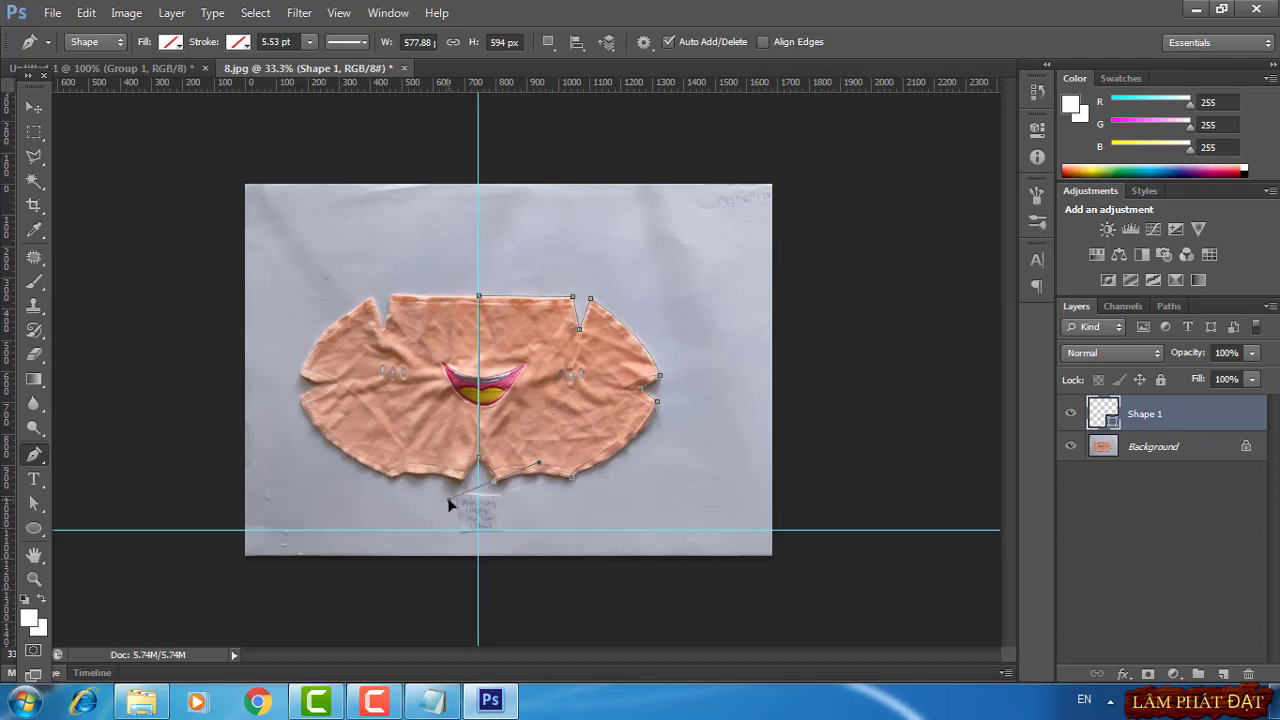
{"action": "left_click", "coordinate": [486, 459]}
In the pattern document, delete the previous piece's Group 1 with its contents and zoom out
{"action": "left_click", "coordinate": [139, 63]}
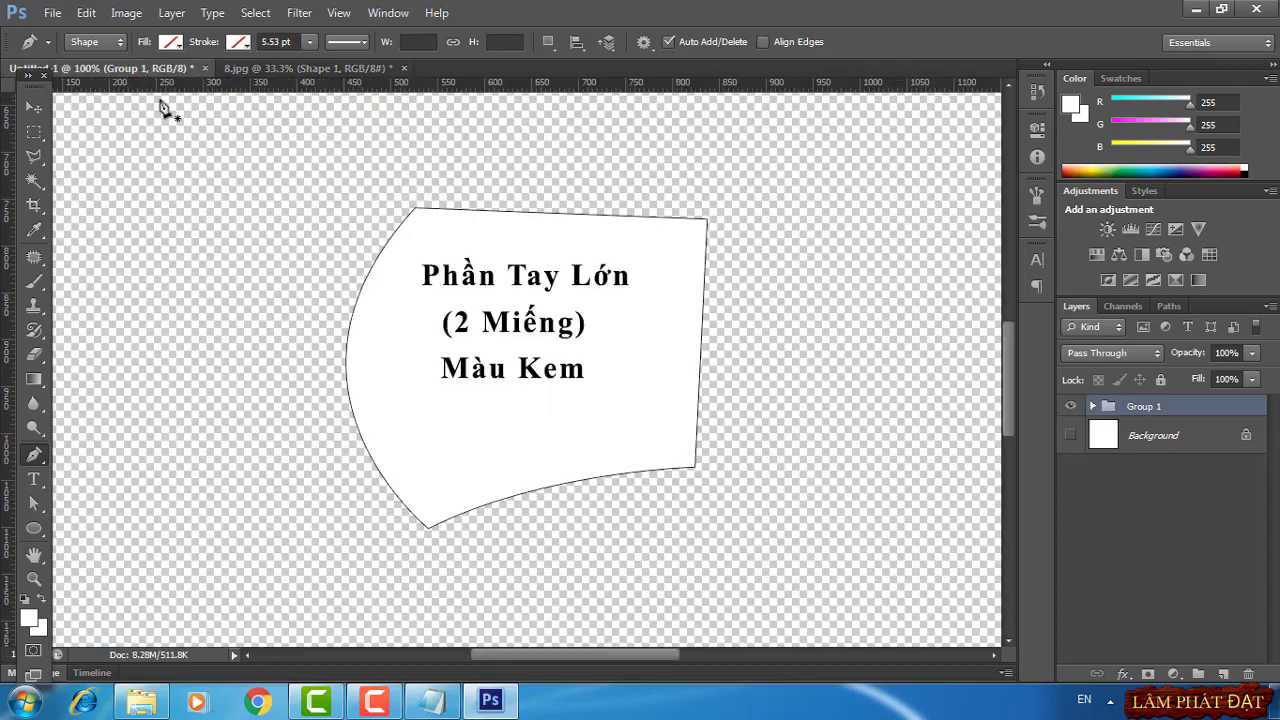
{"action": "right_click", "coordinate": [1119, 404]}
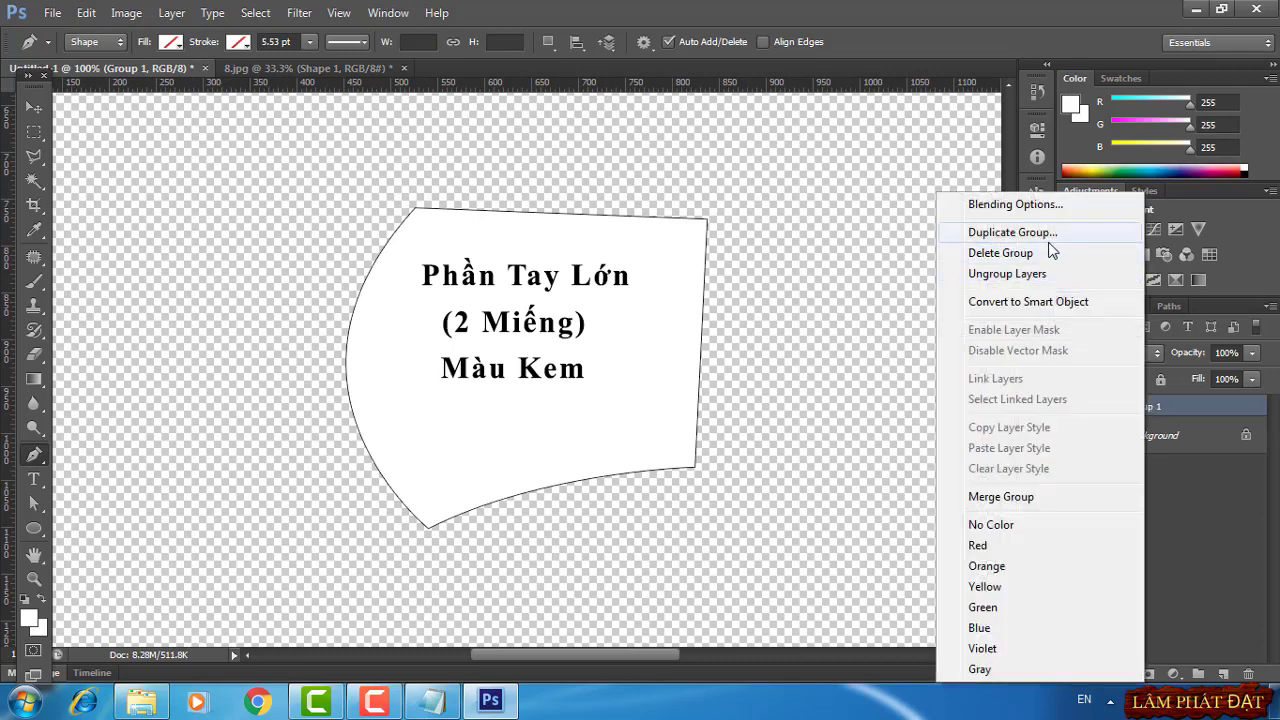
{"action": "left_click", "coordinate": [978, 262]}
{"action": "left_click", "coordinate": [622, 280]}
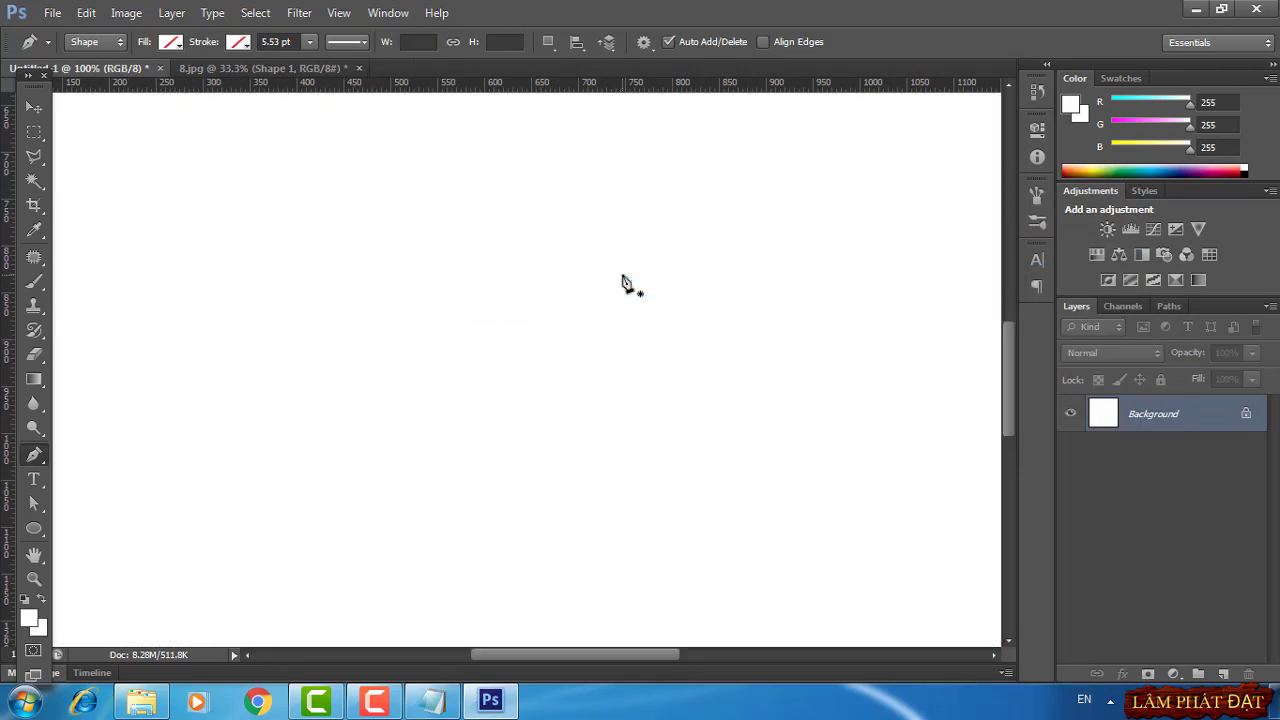
{"action": "key", "text": "ctrl+minus"}
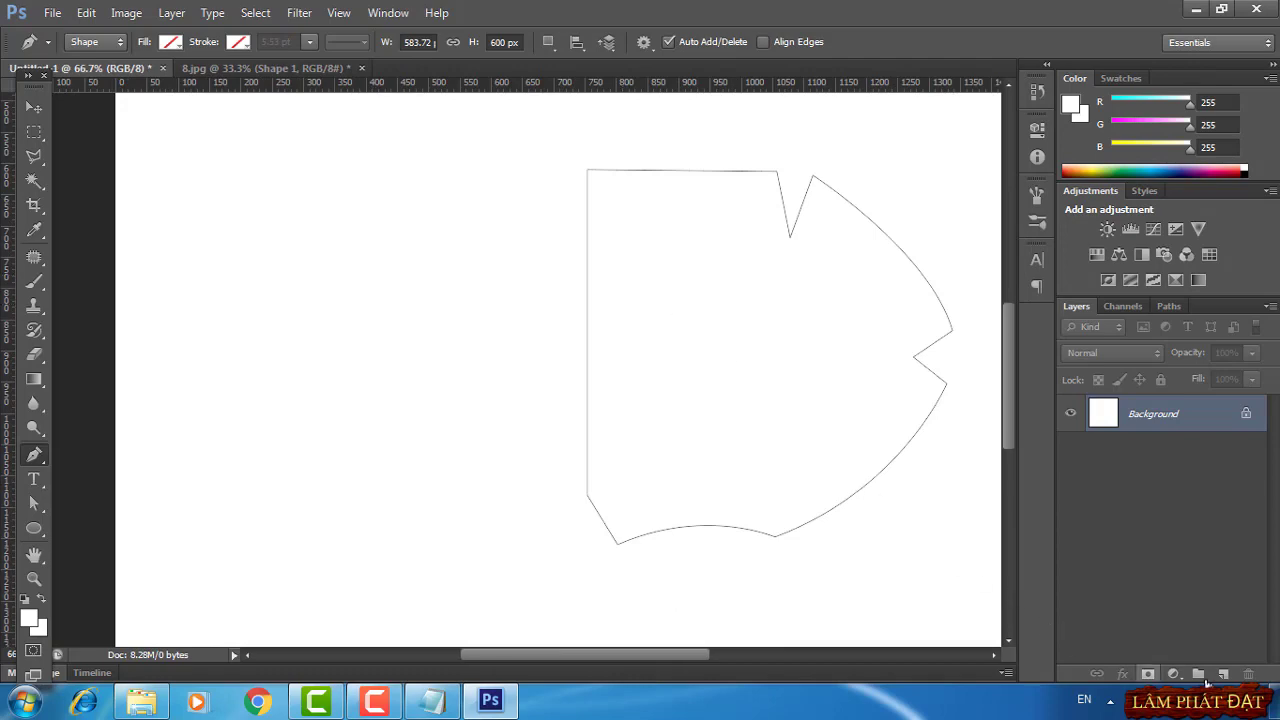
Add a white Solid Color fill layer on the traced shape
{"action": "left_click", "coordinate": [1174, 674]}
{"action": "left_click", "coordinate": [1155, 266]}
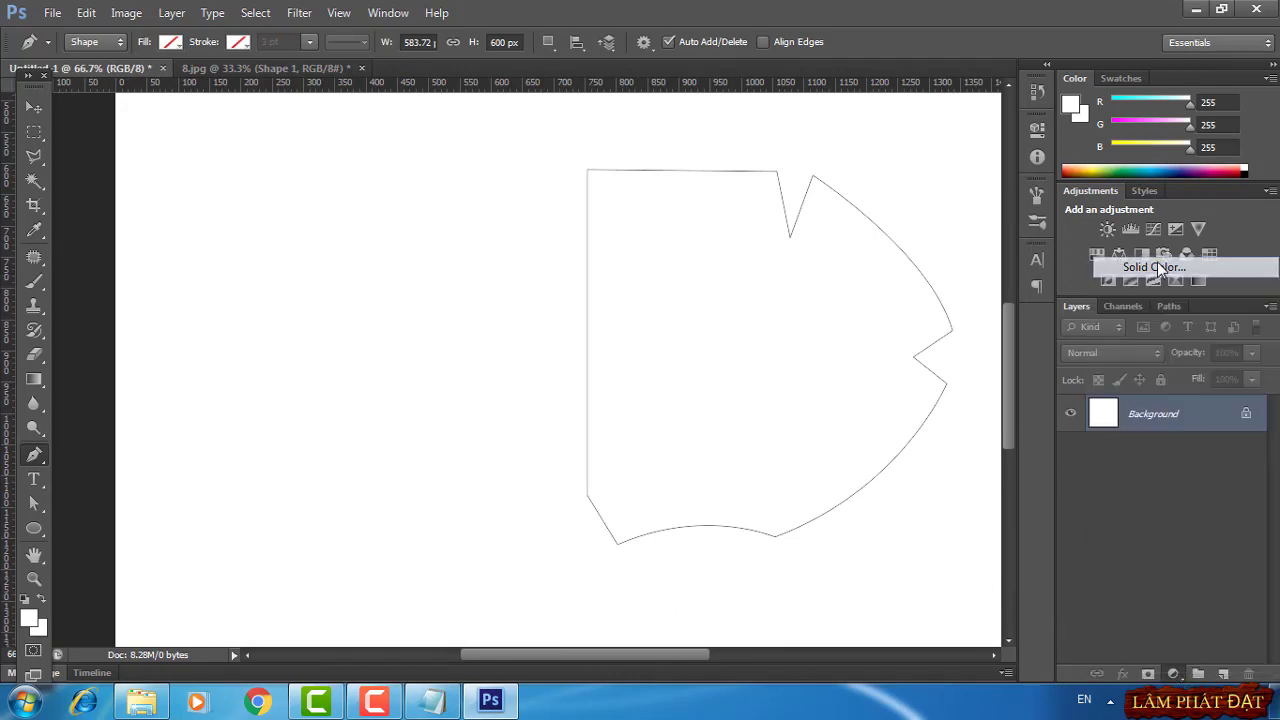
{"action": "left_click", "coordinate": [1125, 55]}
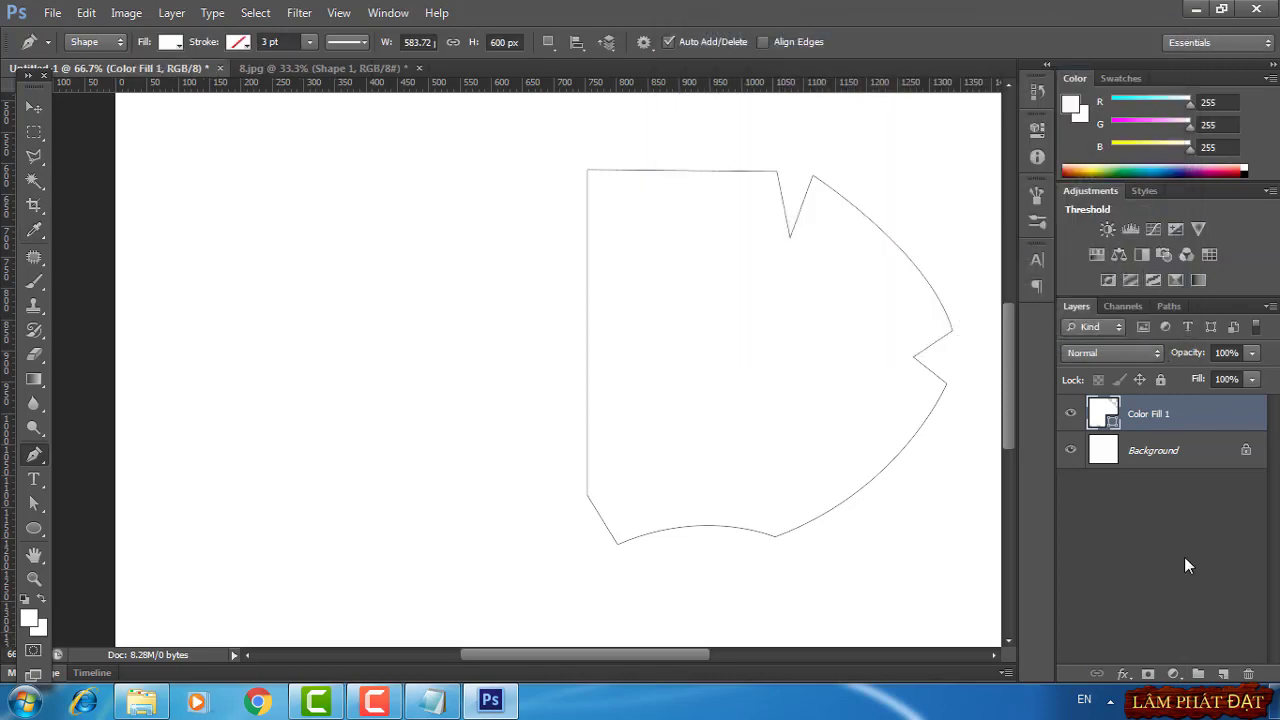
Give the fill layer a 1 px Inside Stroke in near-black
{"action": "left_click", "coordinate": [1124, 675]}
{"action": "left_click", "coordinate": [1142, 496]}
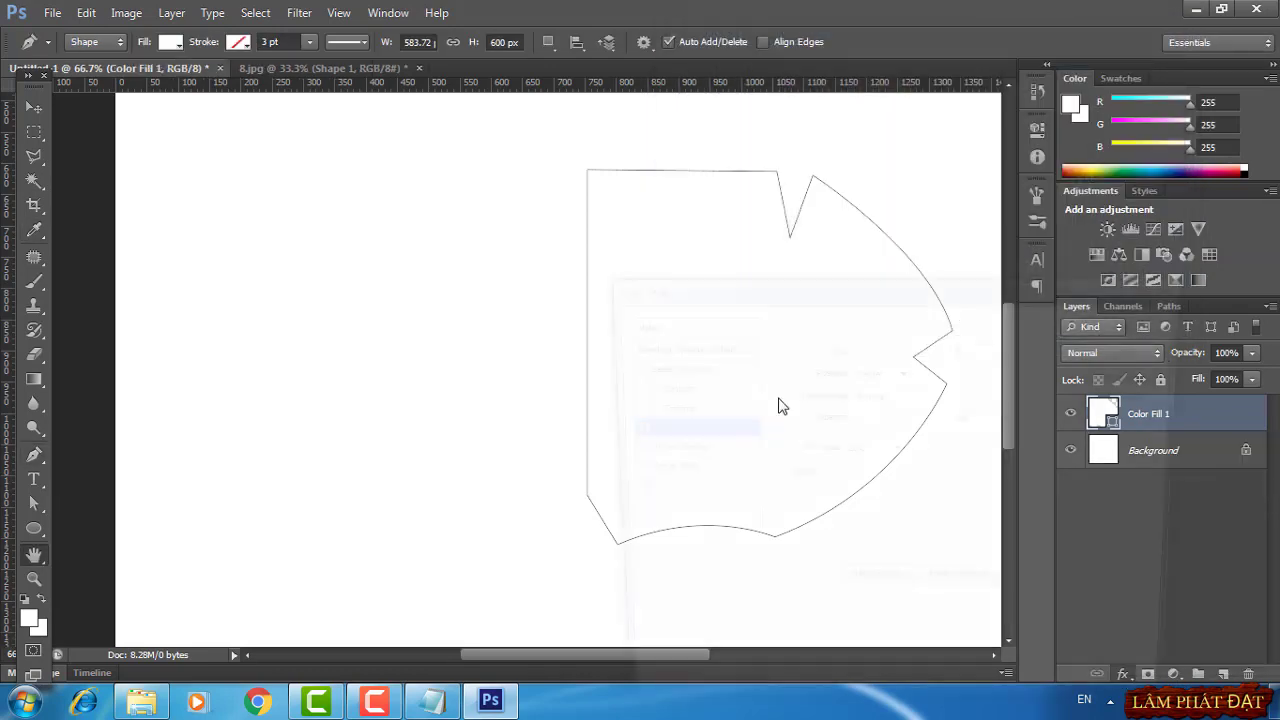
{"action": "left_click", "coordinate": [868, 371]}
{"action": "left_click", "coordinate": [866, 405]}
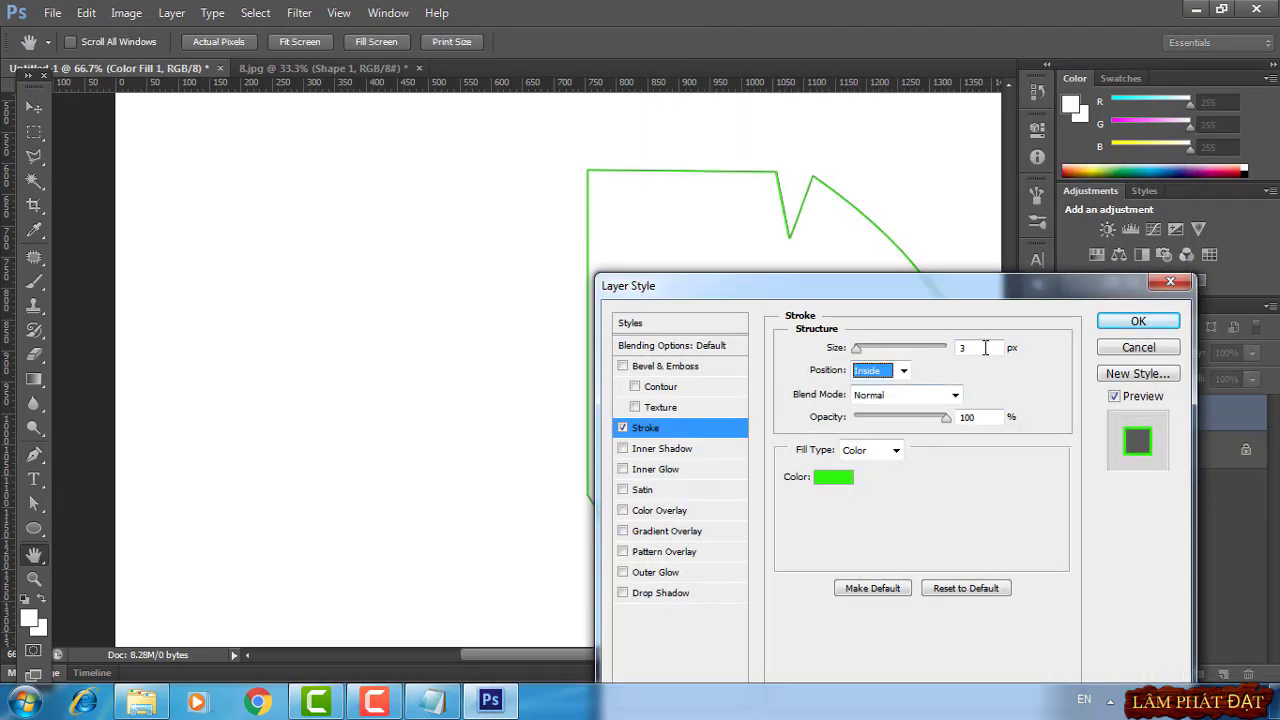
{"action": "double_click", "coordinate": [965, 347]}
{"action": "type", "text": "1"}
{"action": "left_click", "coordinate": [834, 477]}
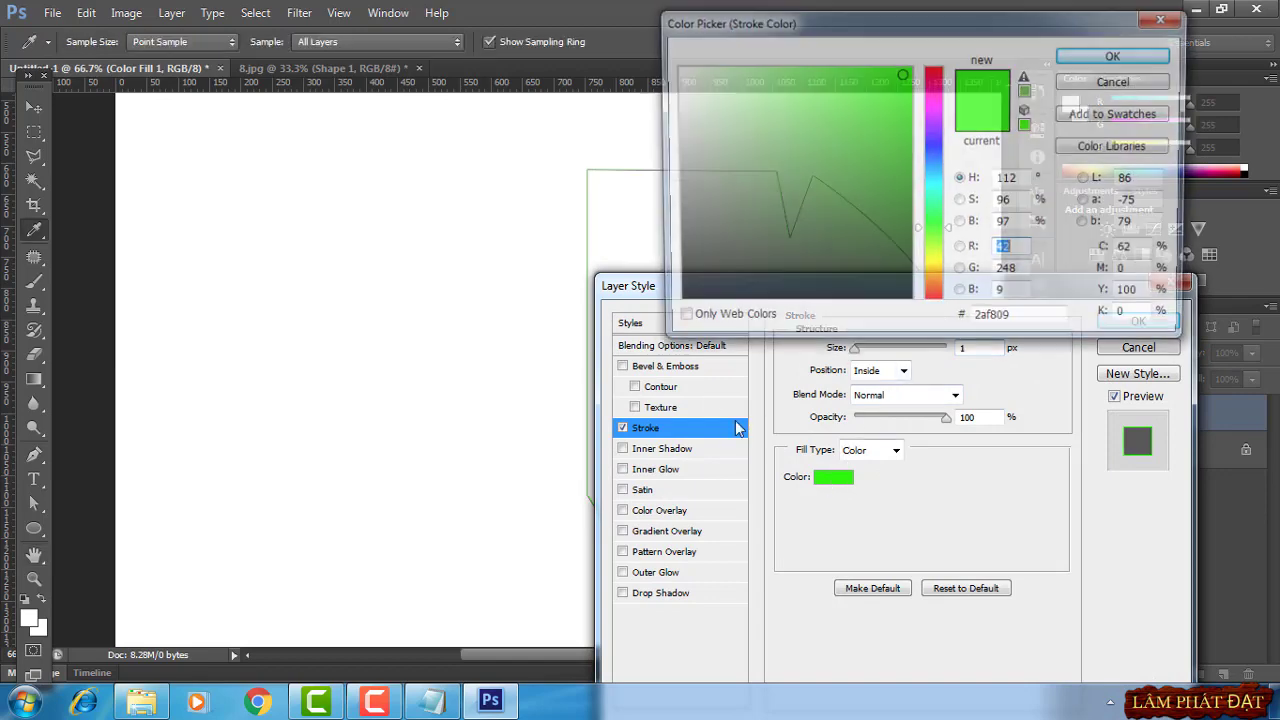
{"action": "left_click", "coordinate": [686, 293]}
{"action": "left_click", "coordinate": [1117, 55]}
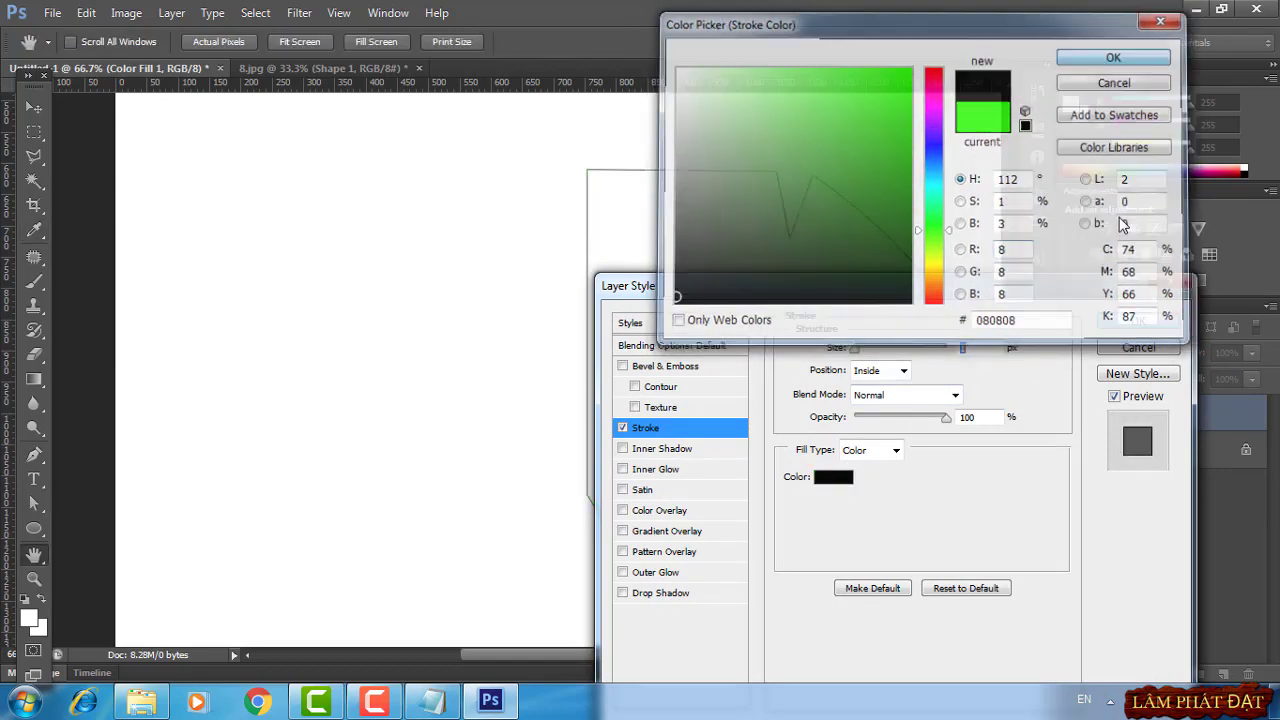
{"action": "left_click", "coordinate": [1138, 322]}
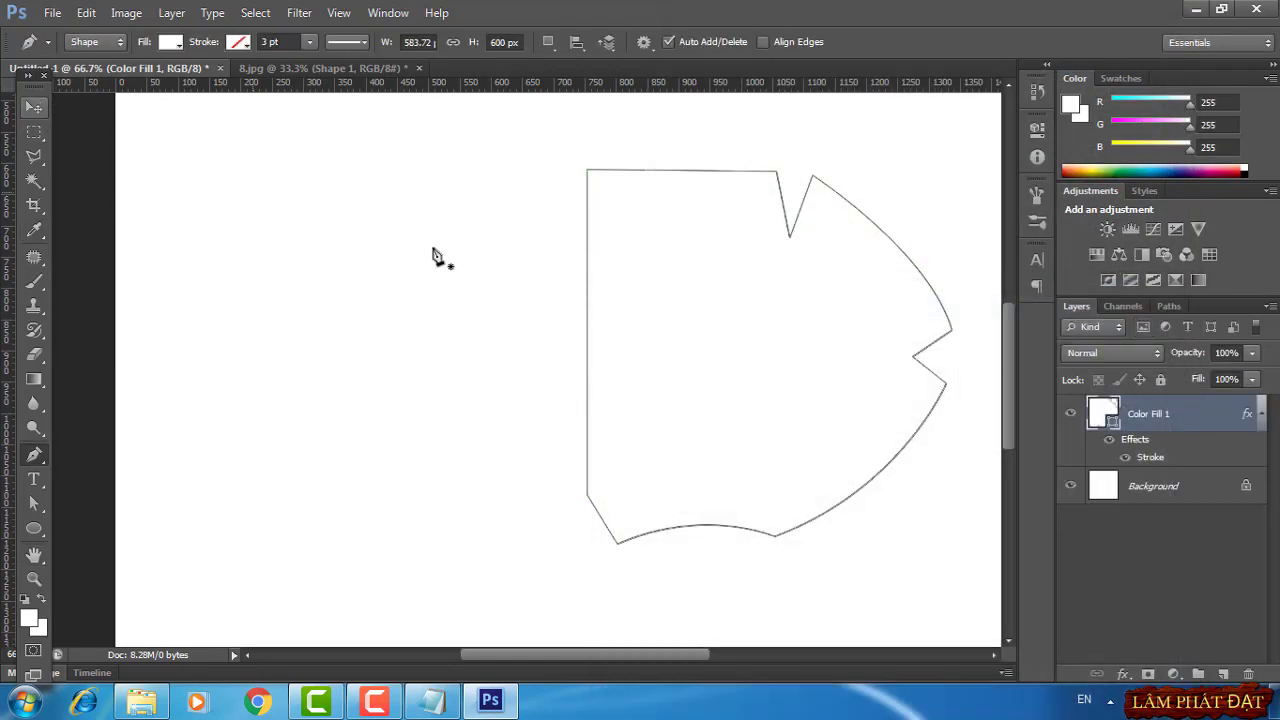
Duplicate the Color Fill 1 layer
{"action": "right_click", "coordinate": [1176, 416]}
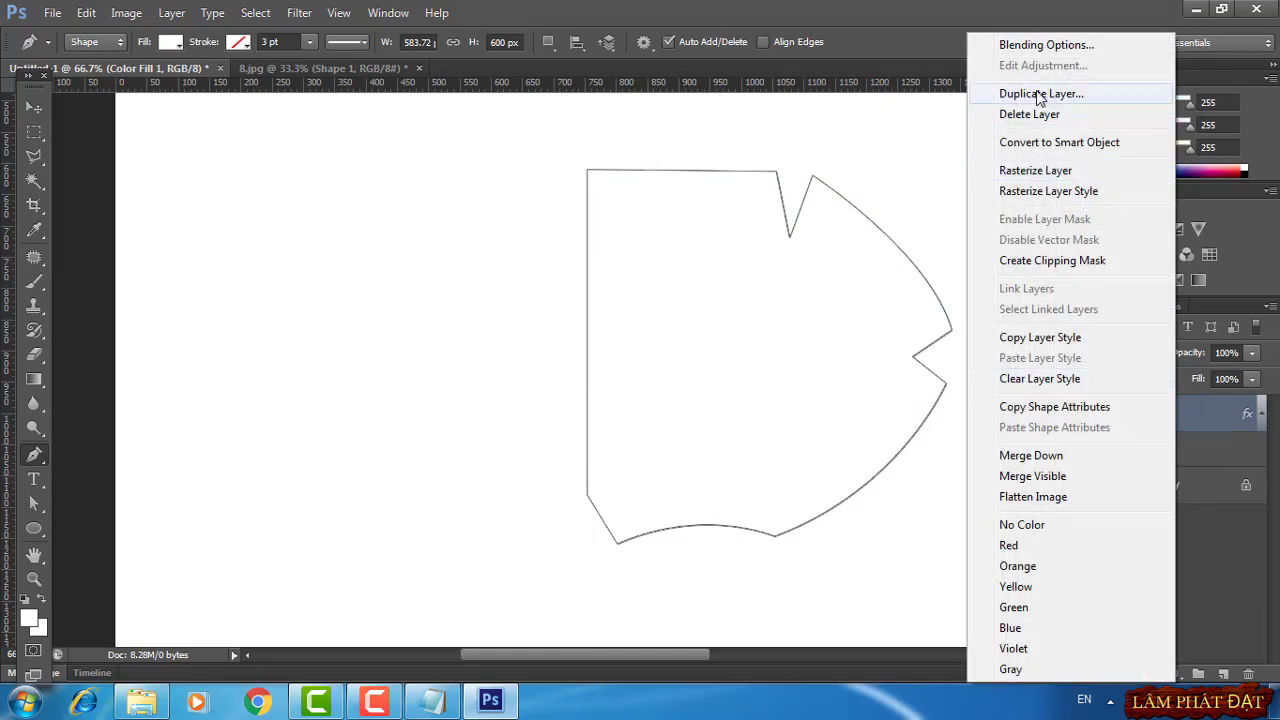
{"action": "left_click", "coordinate": [1040, 94]}
{"action": "left_click", "coordinate": [809, 210]}
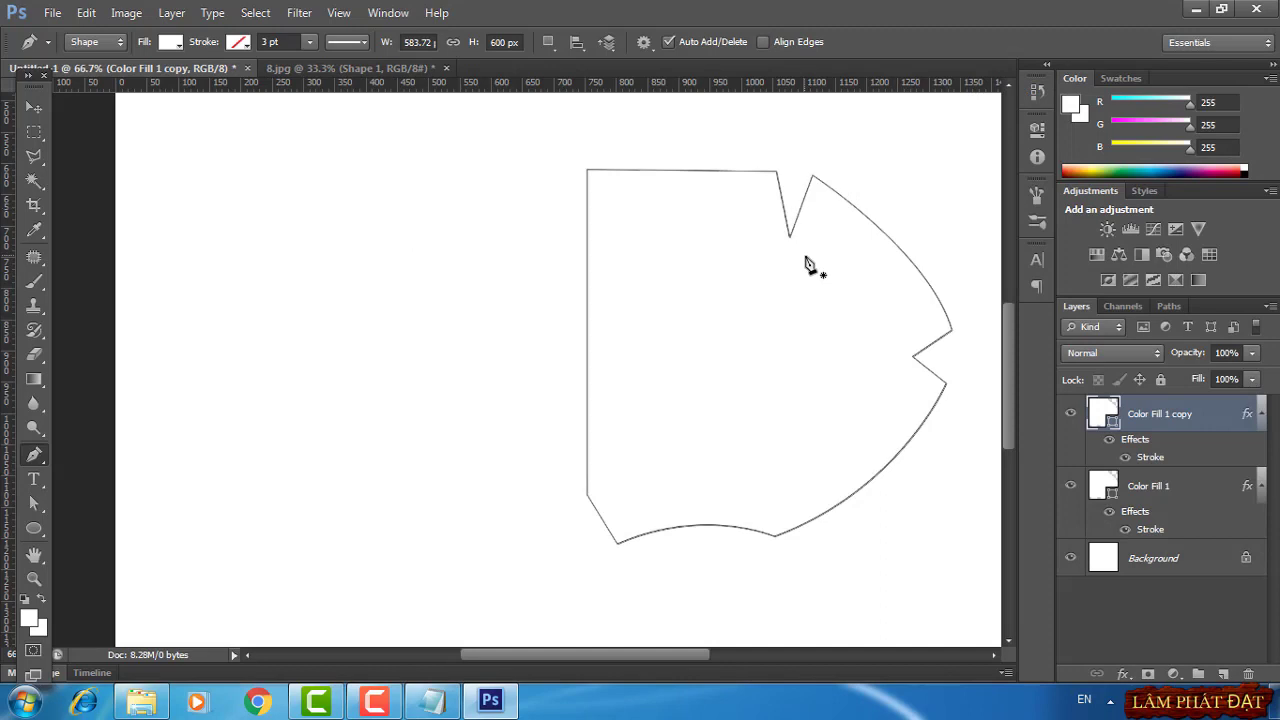
Move the copy left, flip it horizontally, and align it against the original half
{"action": "left_click", "coordinate": [33, 107]}
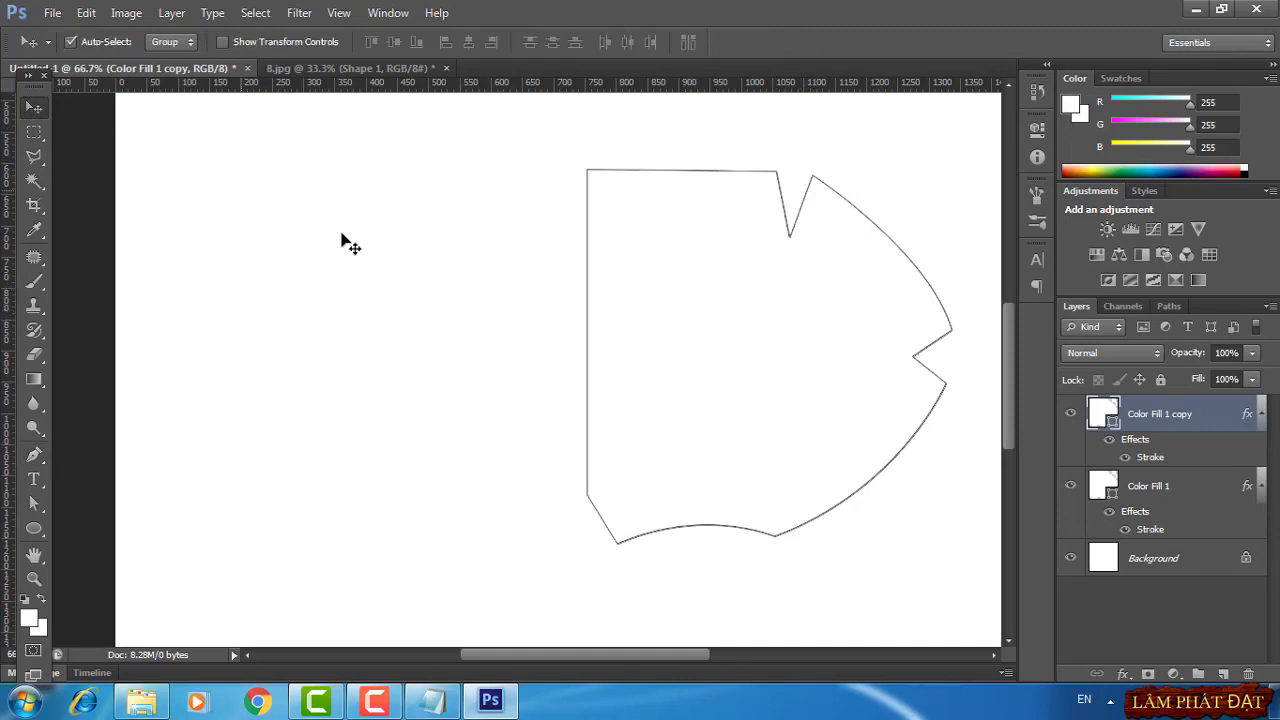
{"action": "left_click_drag", "start_coordinate": [774, 346], "coordinate": [391, 347]}
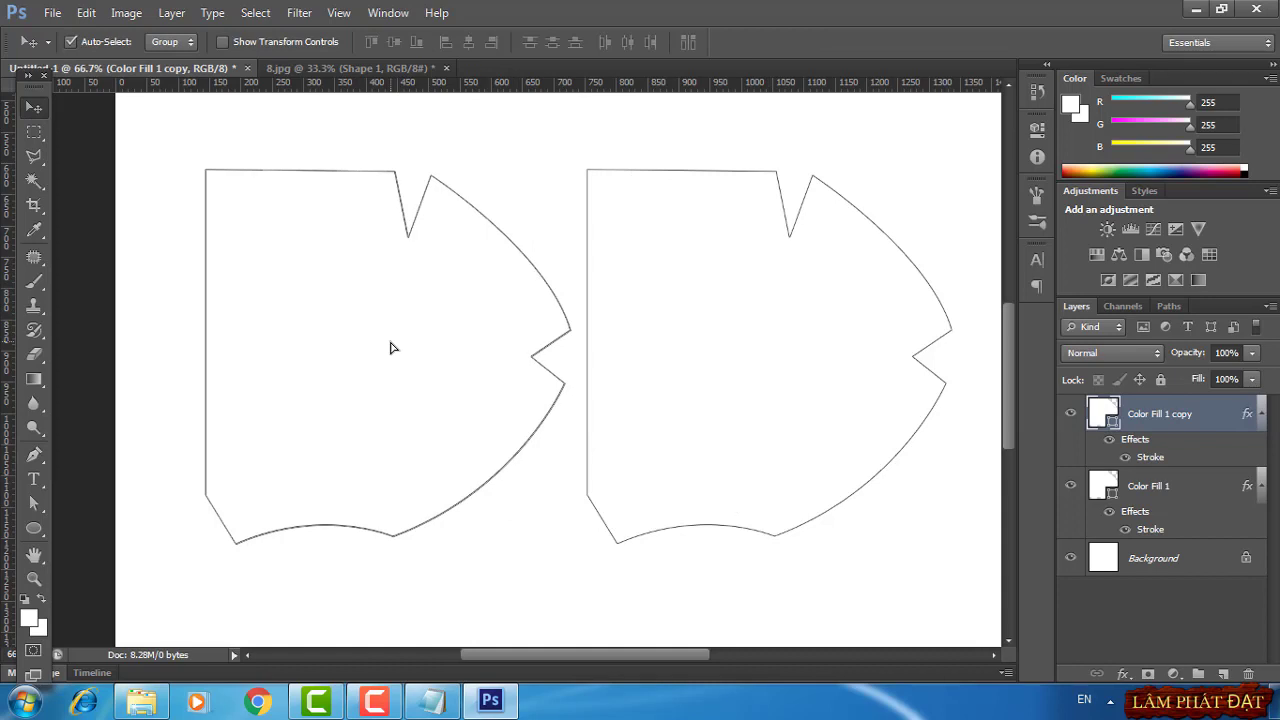
{"action": "key", "text": "ctrl+t"}
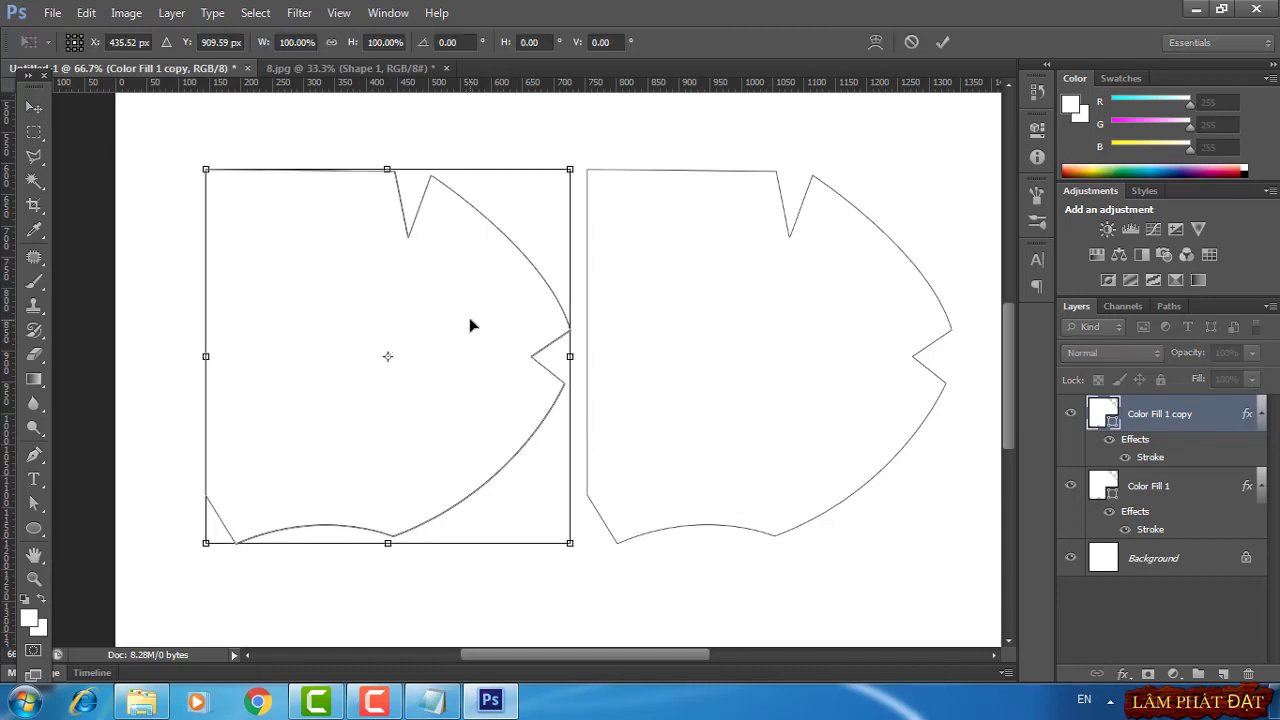
{"action": "right_click", "coordinate": [470, 320]}
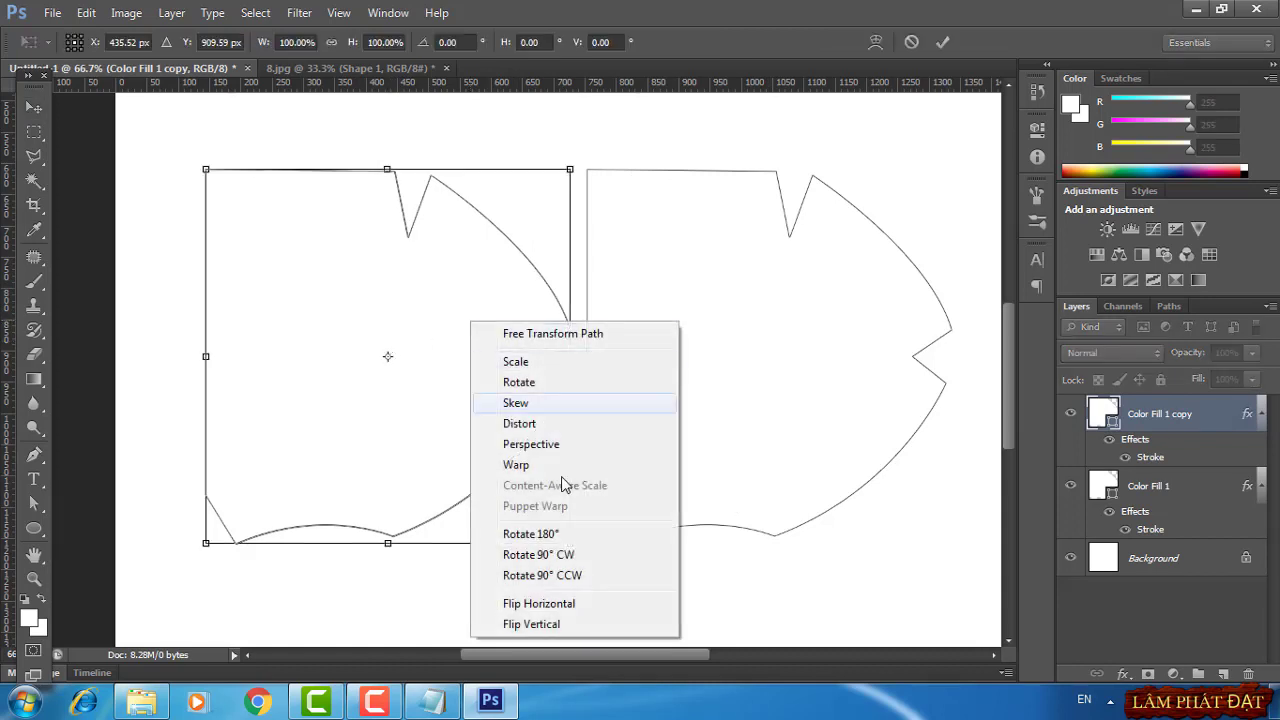
{"action": "left_click", "coordinate": [546, 605]}
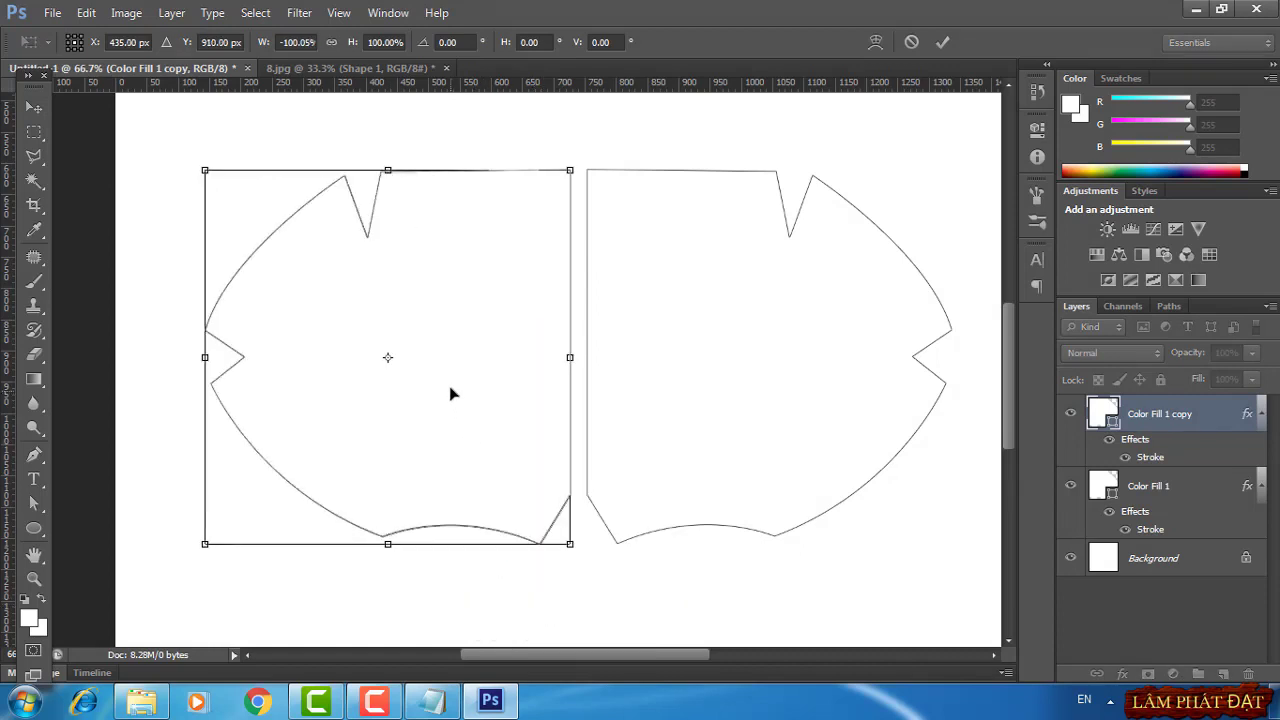
{"action": "left_click_drag", "start_coordinate": [450, 393], "coordinate": [467, 393]}
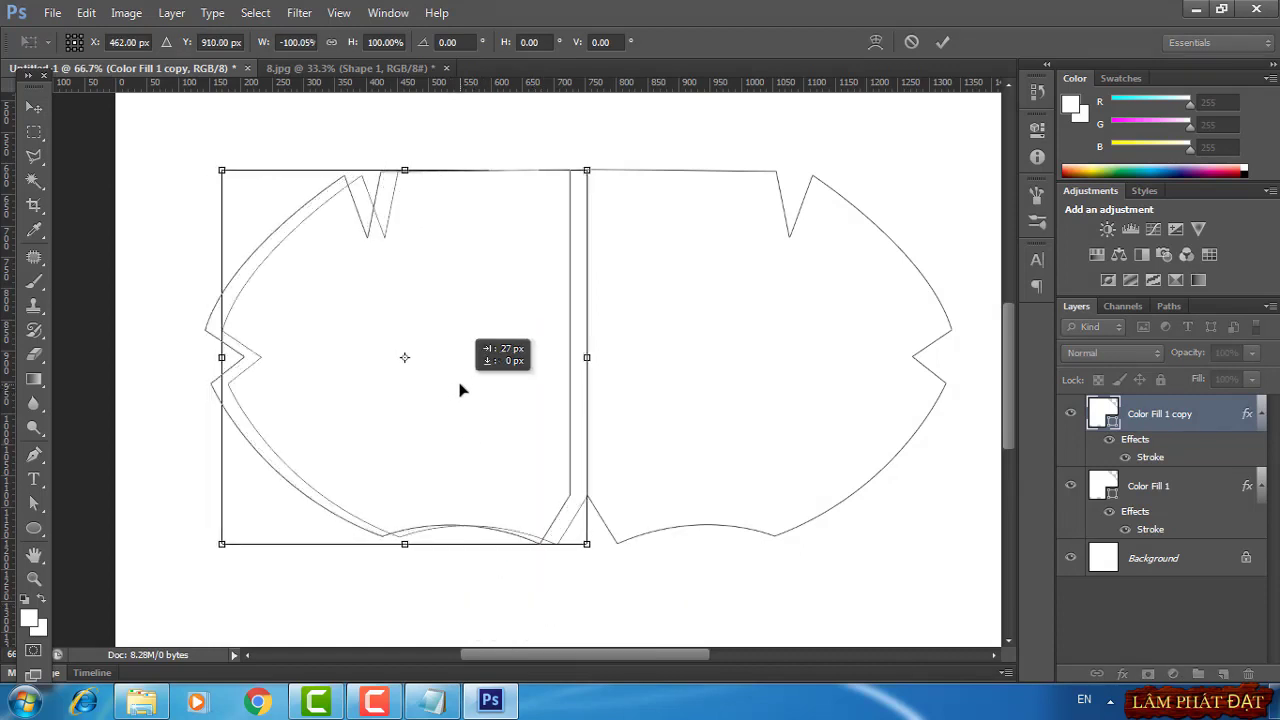
{"action": "left_click", "coordinate": [940, 43]}
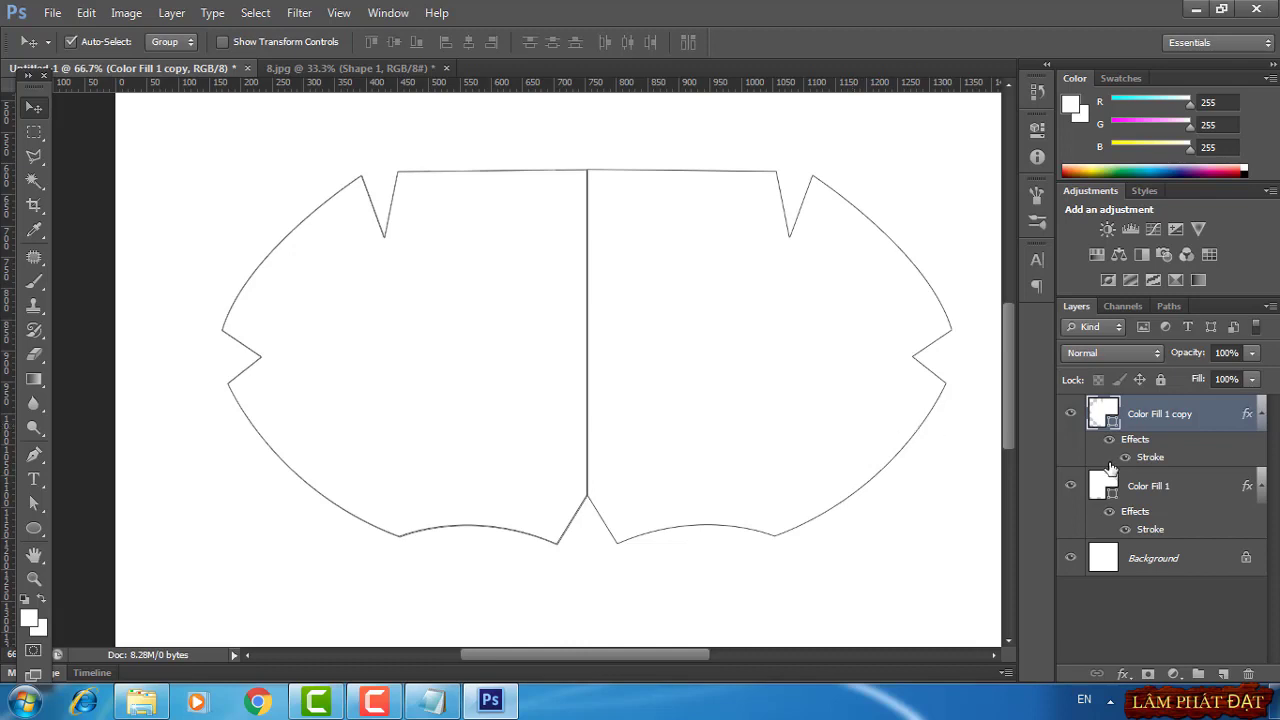
Check the photo, then group the label and outline layers and hide the Background
{"action": "left_click", "coordinate": [377, 68]}
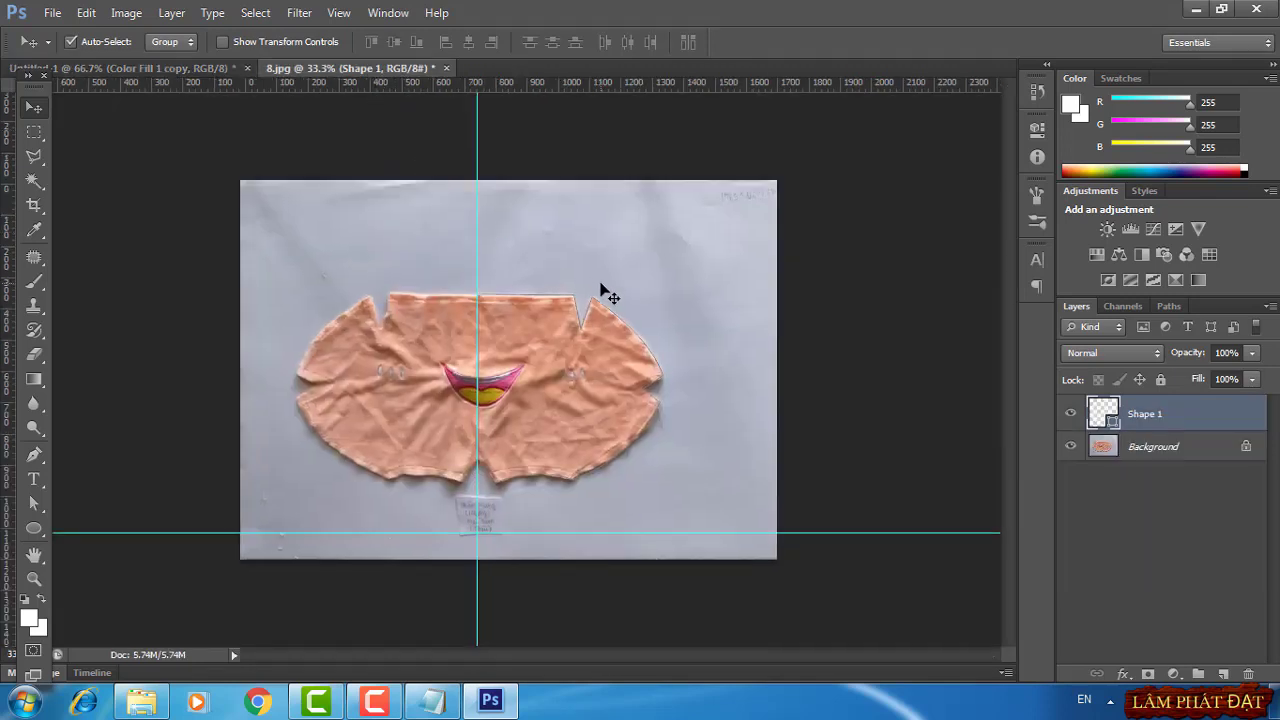
{"action": "key", "text": "ctrl+plus"}
{"action": "key", "text": "ctrl+plus"}
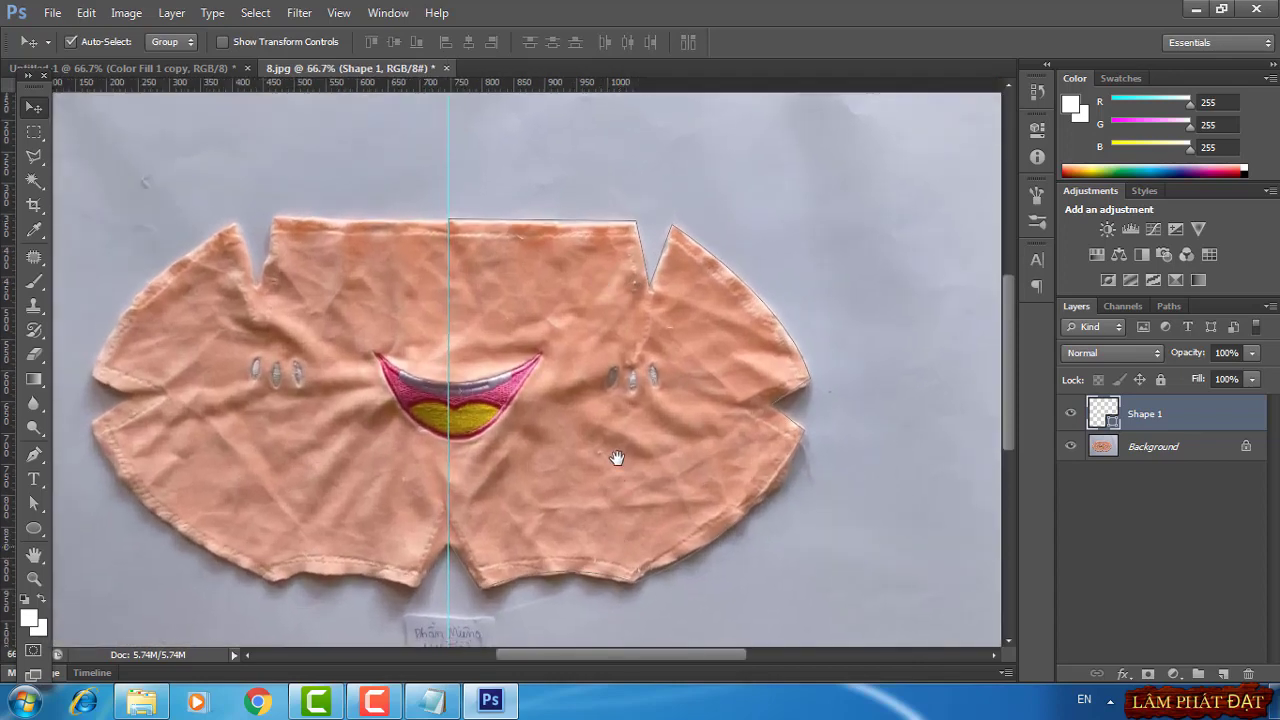
{"action": "scroll", "coordinate": [614, 440], "scroll_direction": "down", "scroll_amount": 3}
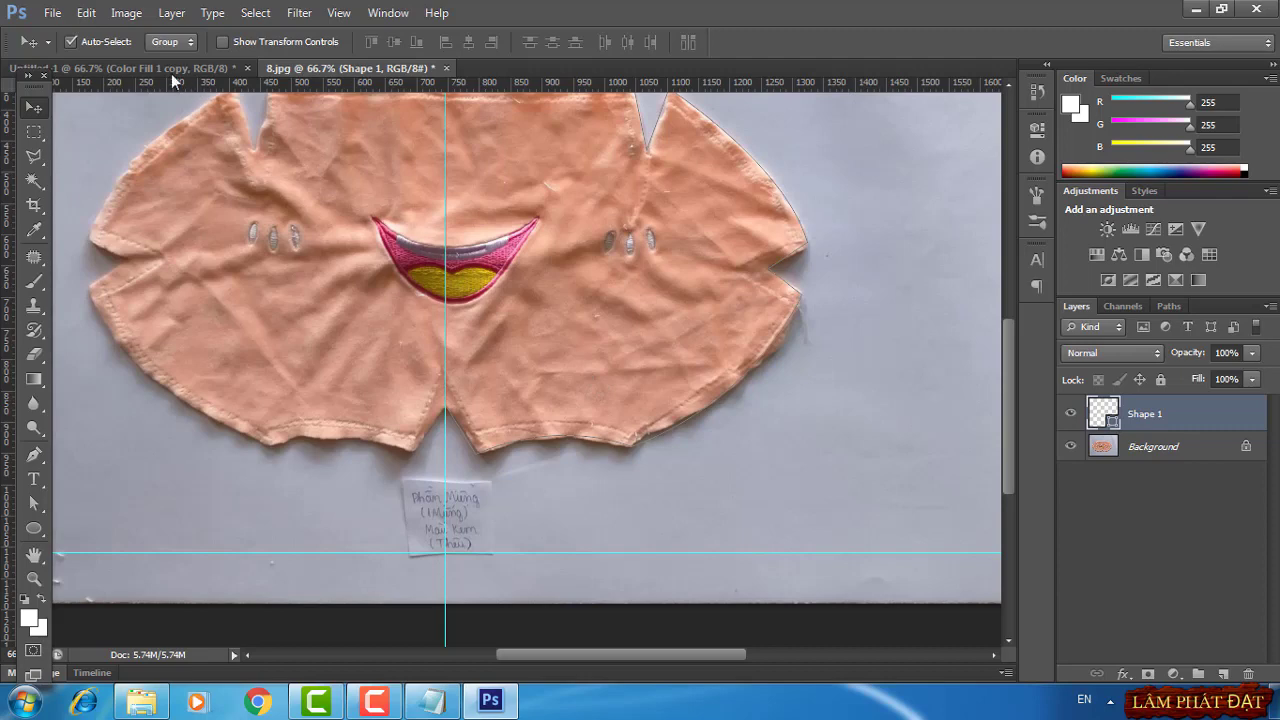
{"action": "left_click", "coordinate": [131, 67]}
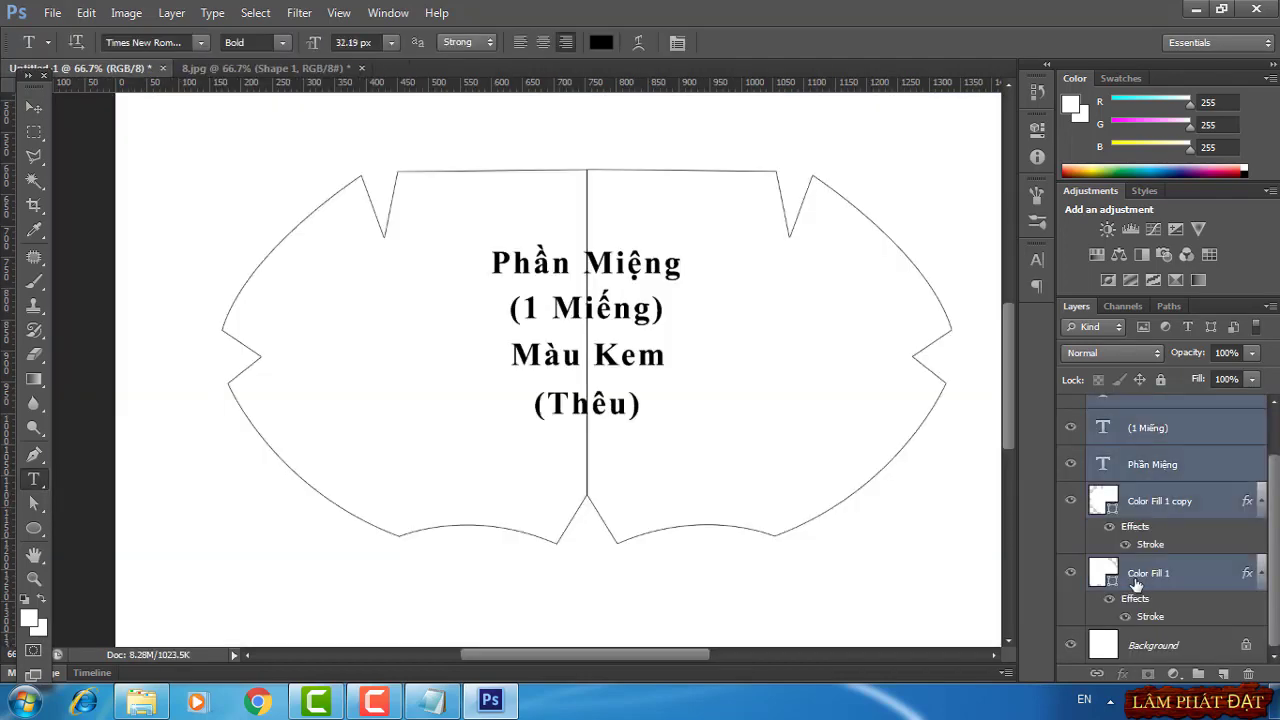
{"action": "key", "text": "ctrl+g"}
{"action": "left_click", "coordinate": [1071, 436]}
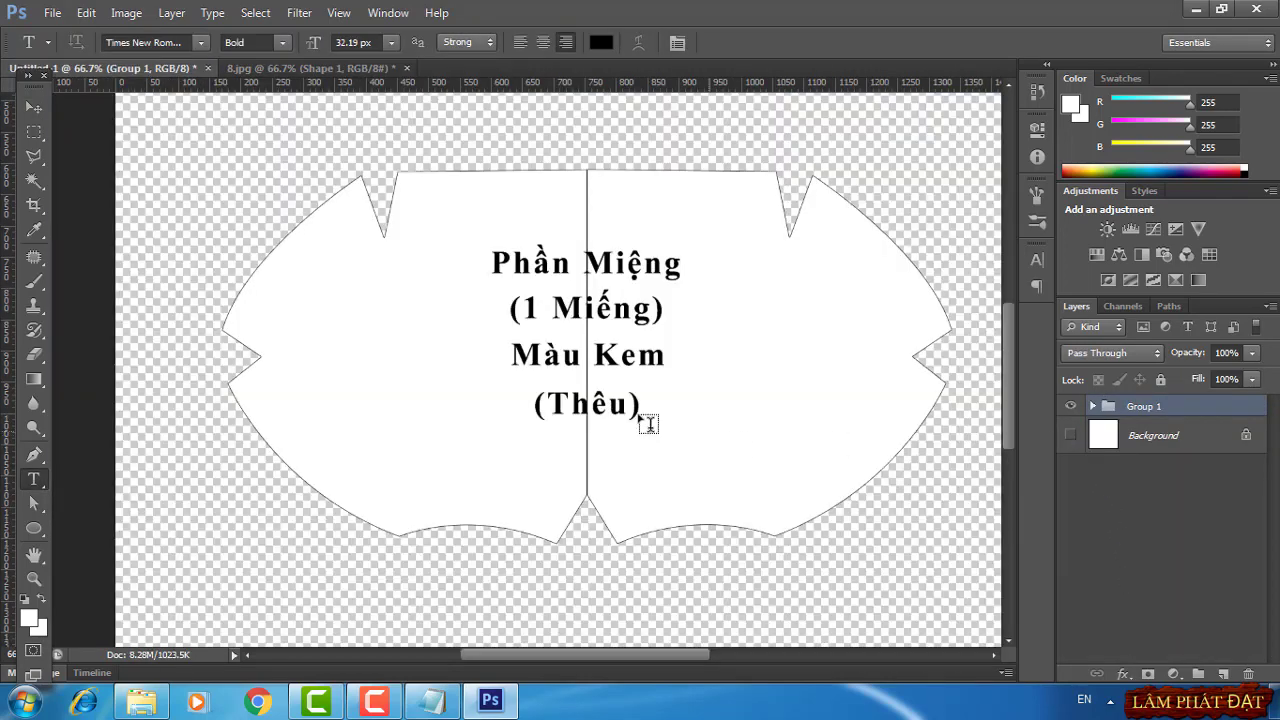
Export the mouth piece via Save for Web as 8.png, then close the 8.jpg photo
{"action": "left_click", "coordinate": [52, 12]}
{"action": "left_click", "coordinate": [118, 274]}
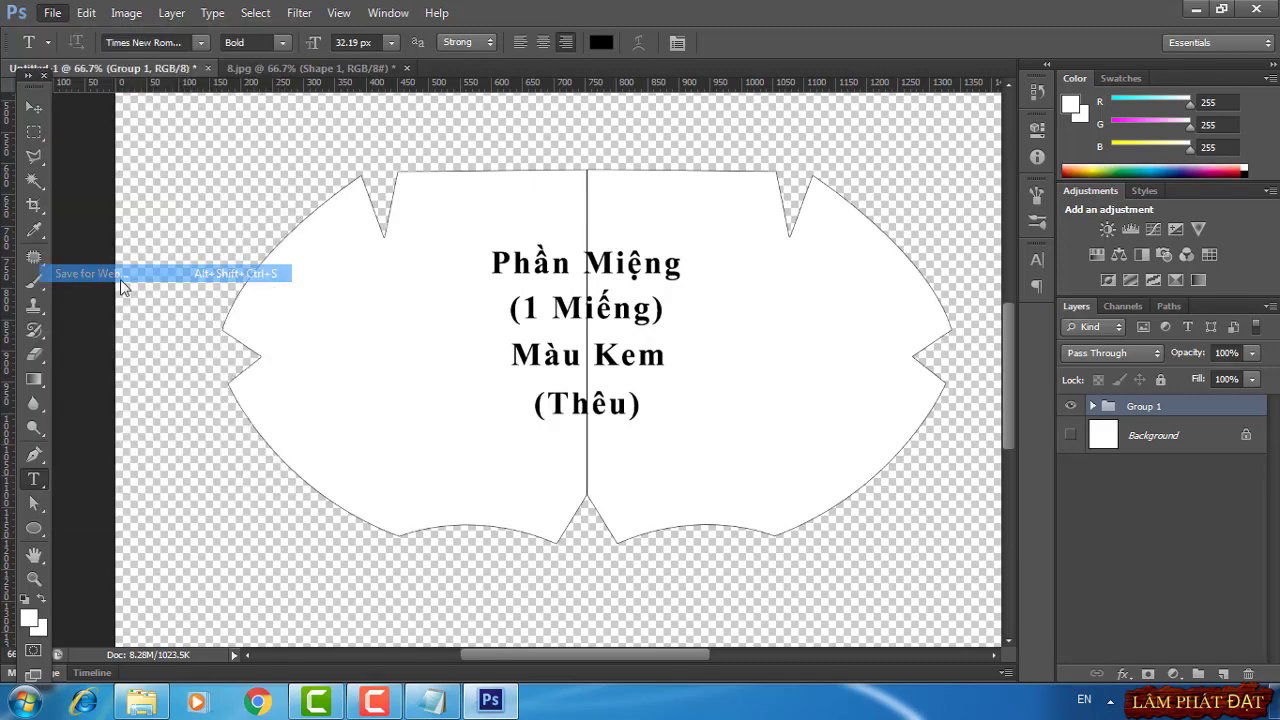
{"action": "left_click", "coordinate": [729, 661]}
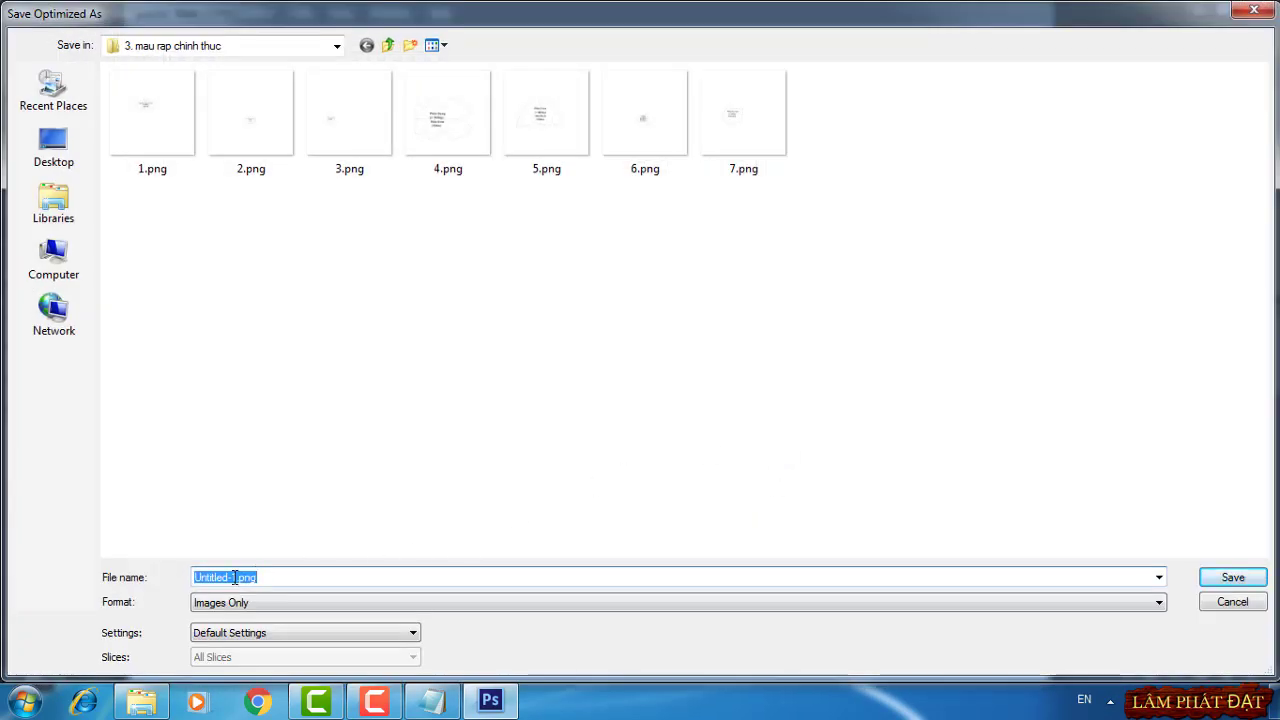
{"action": "left_click_drag", "start_coordinate": [239, 577], "coordinate": [160, 583]}
{"action": "type", "text": "8"}
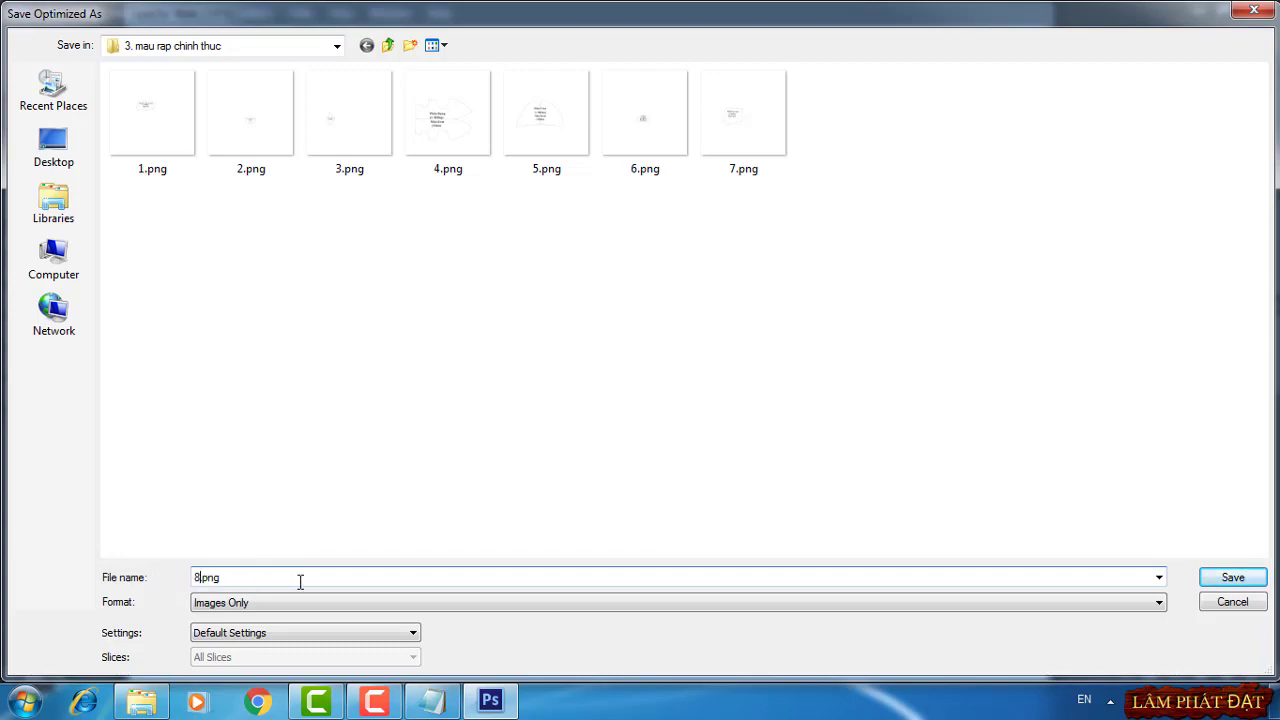
{"action": "left_click", "coordinate": [1230, 577]}
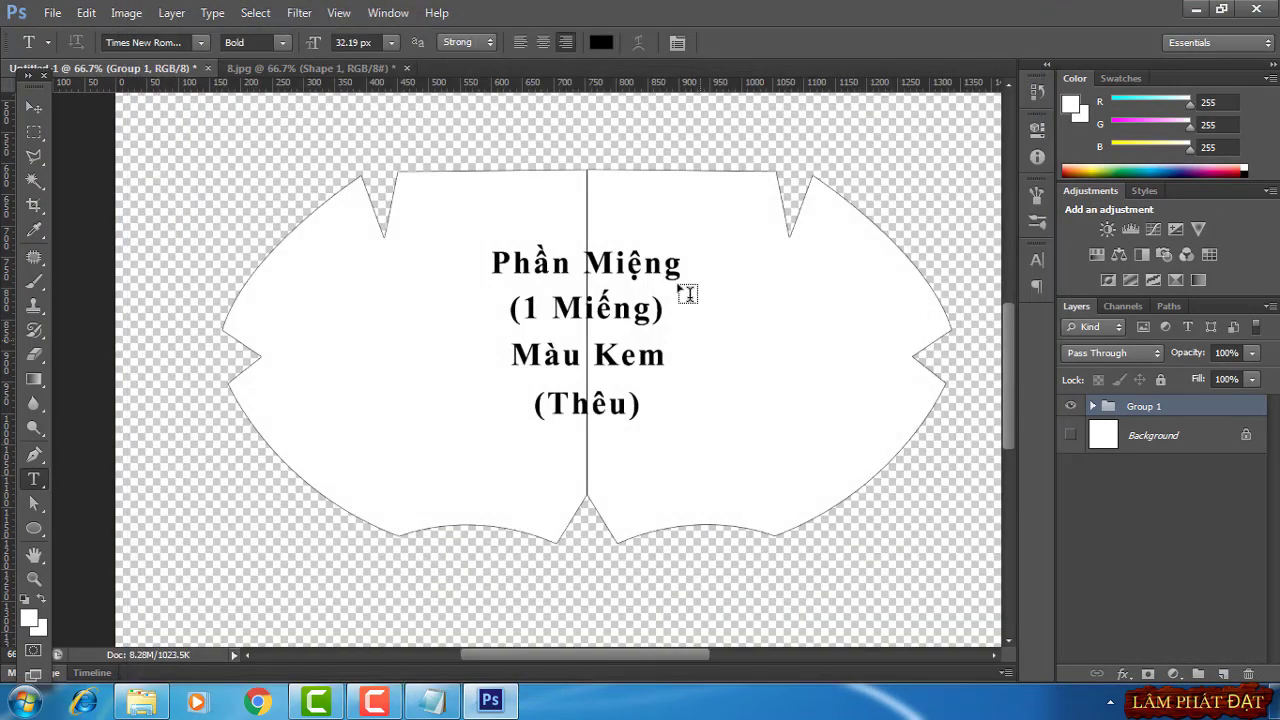
{"action": "left_click", "coordinate": [407, 70]}
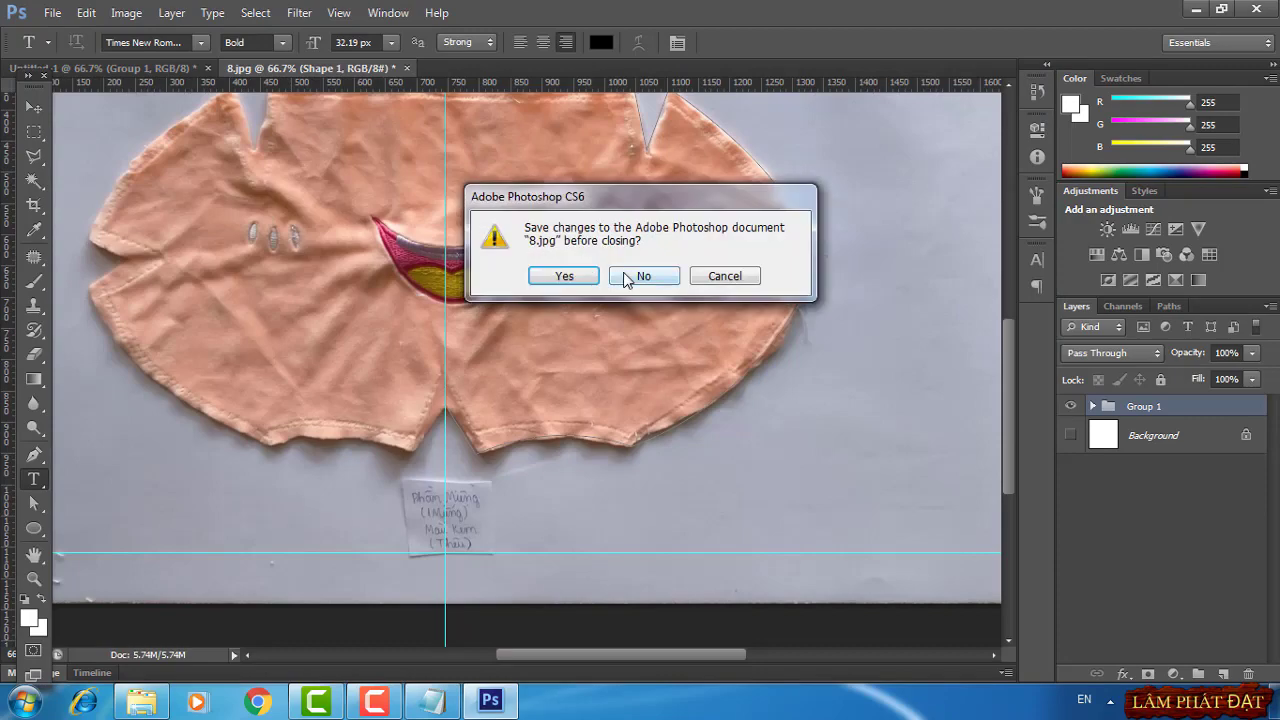
Discard the changes to 8.jpg and open the 9.jpg photo
{"action": "left_click", "coordinate": [629, 277]}
{"action": "left_click", "coordinate": [50, 13]}
{"action": "left_click", "coordinate": [60, 45]}
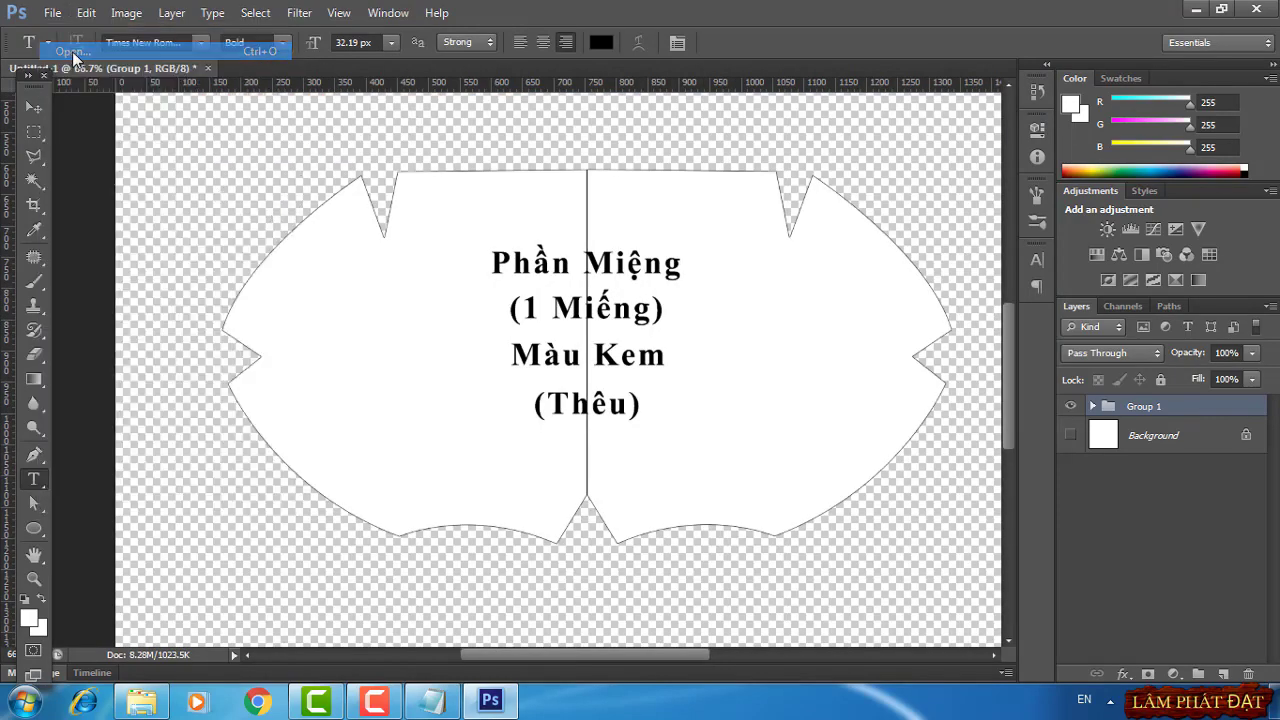
{"action": "double_click", "coordinate": [944, 131]}
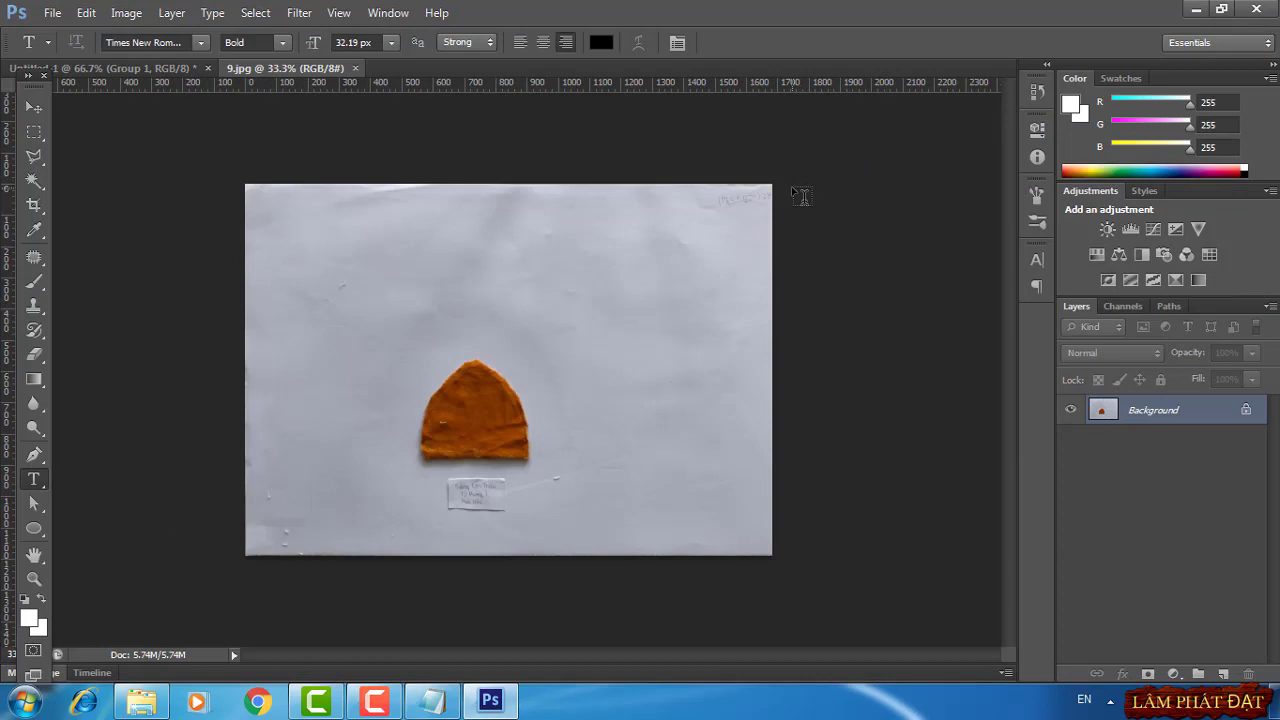
Zoom in on the orange piece and place a vertical guide through its top point
{"action": "key", "text": "ctrl+plus"}
{"action": "key", "text": "ctrl+plus"}
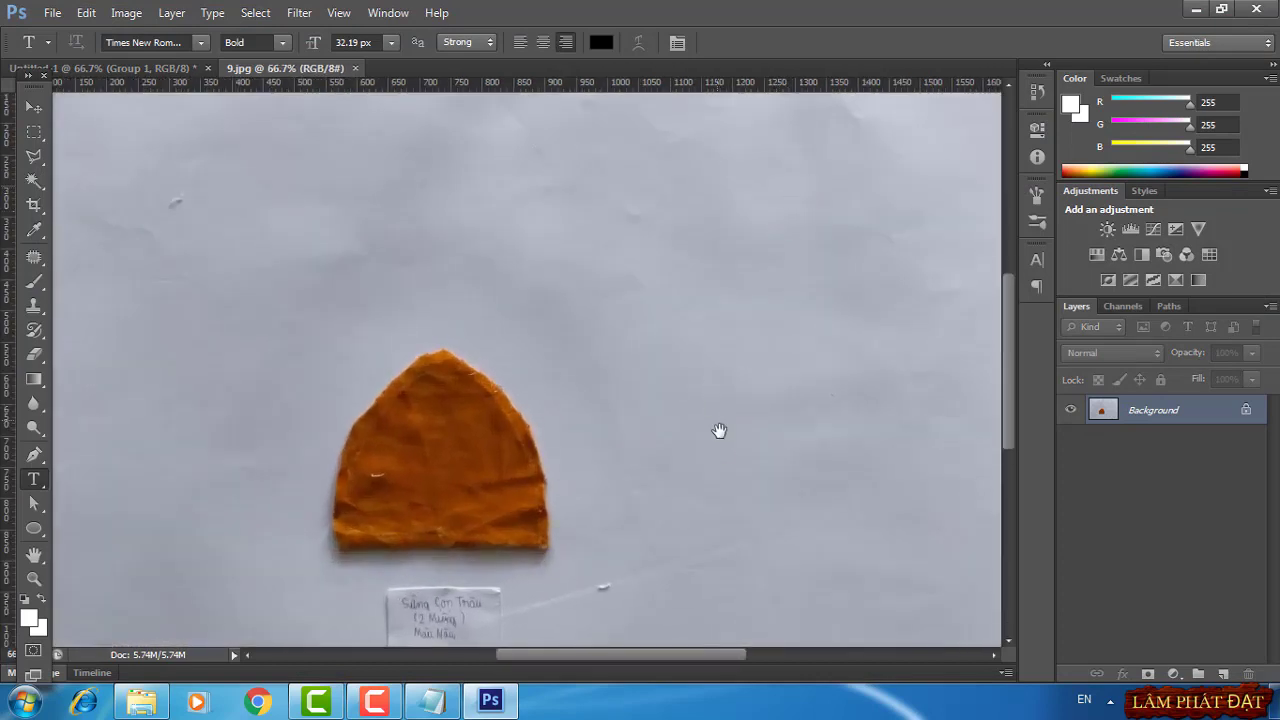
{"action": "left_click_drag", "start_coordinate": [719, 430], "coordinate": [737, 387]}
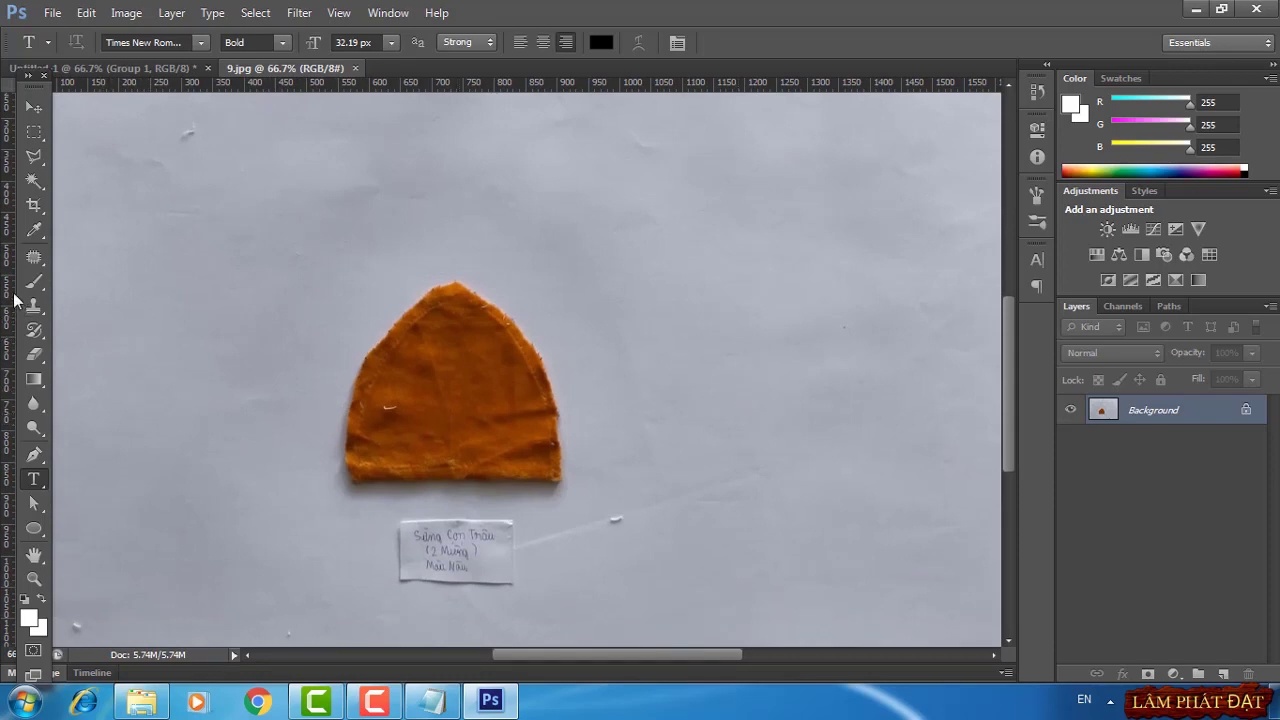
{"action": "left_click_drag", "start_coordinate": [12, 296], "coordinate": [456, 324]}
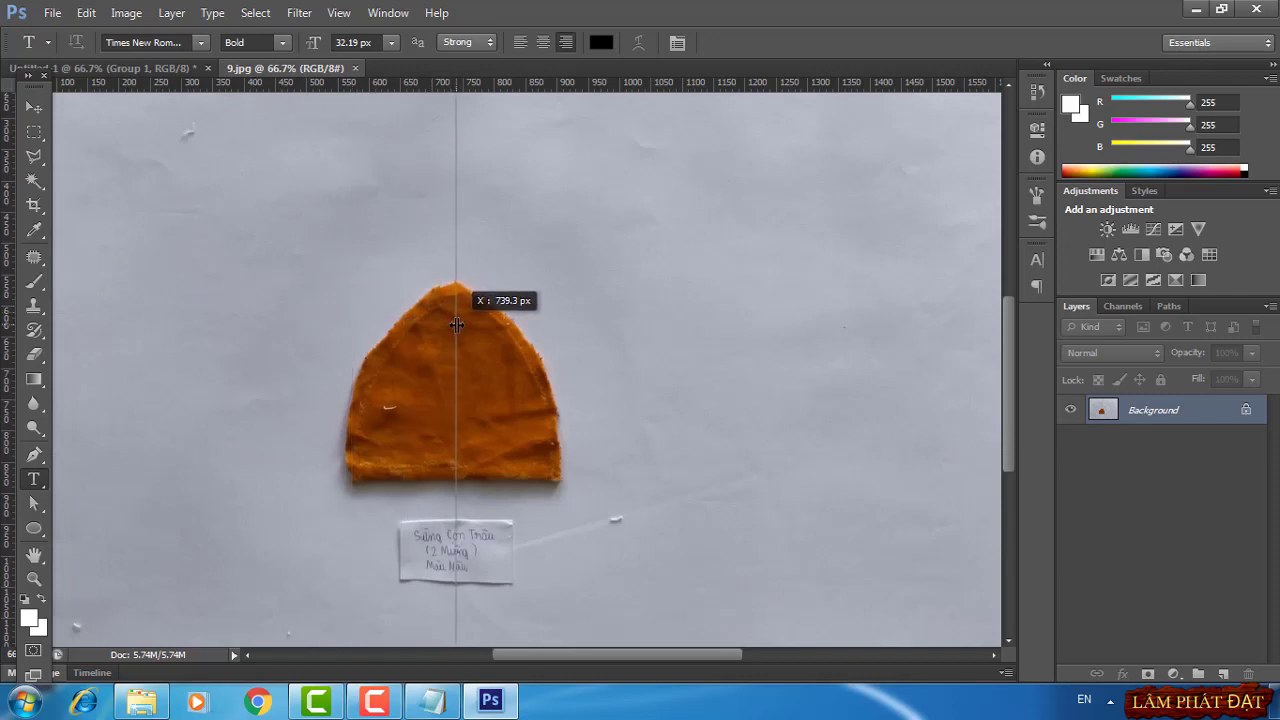
{"action": "left_click_drag", "start_coordinate": [456, 324], "coordinate": [455, 324]}
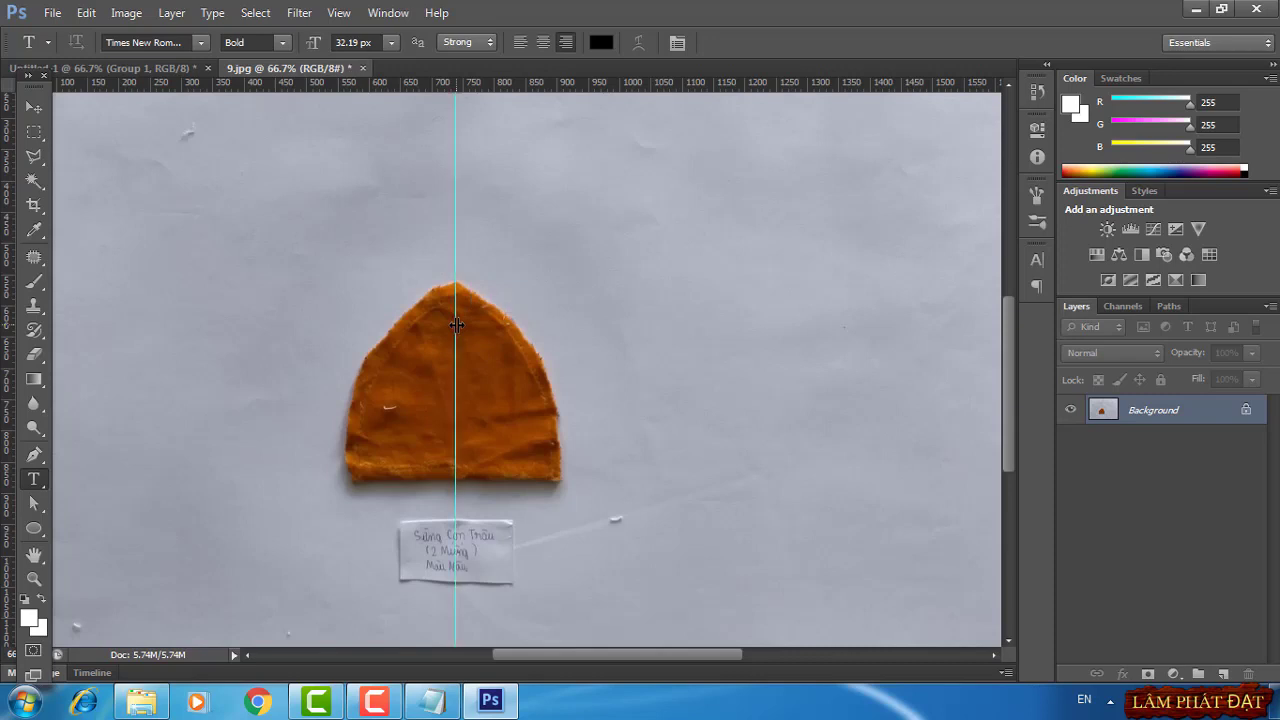
Trace the horn's left half as a closed Pen shape from the guide, then return to Untitled-1
{"action": "left_click", "coordinate": [33, 455]}
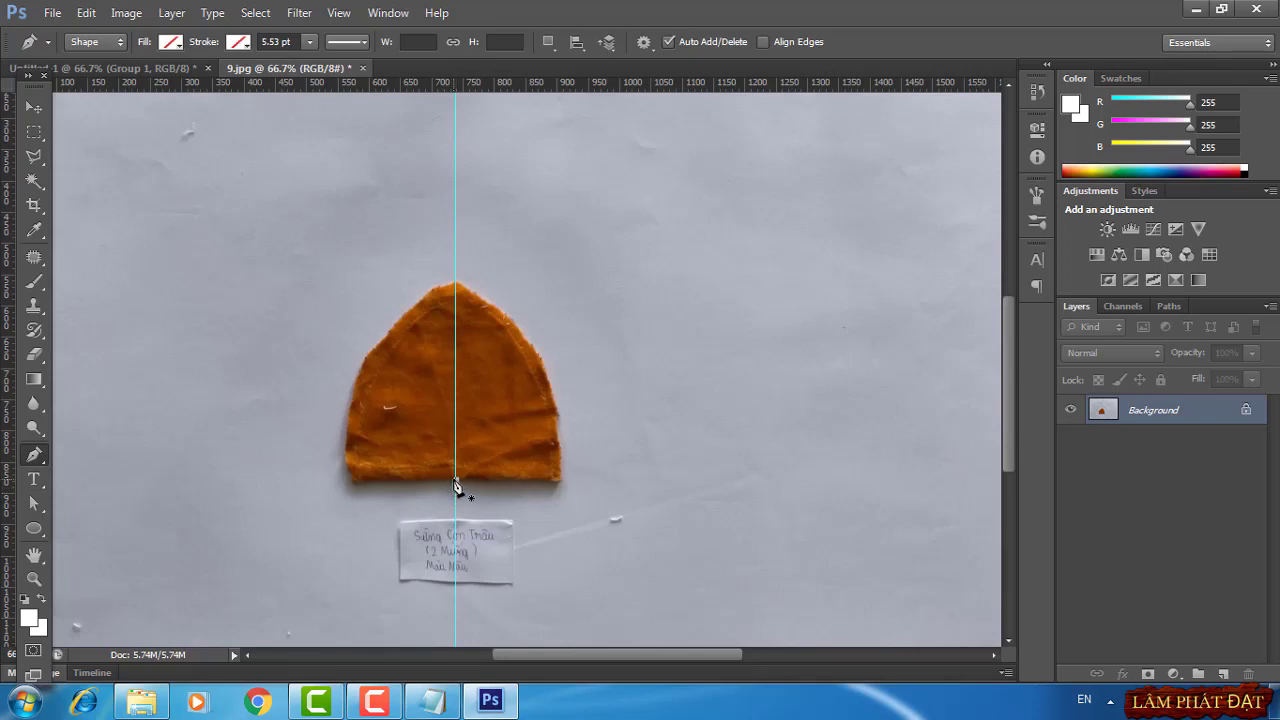
{"action": "left_click", "coordinate": [455, 480]}
{"action": "left_click", "coordinate": [351, 480]}
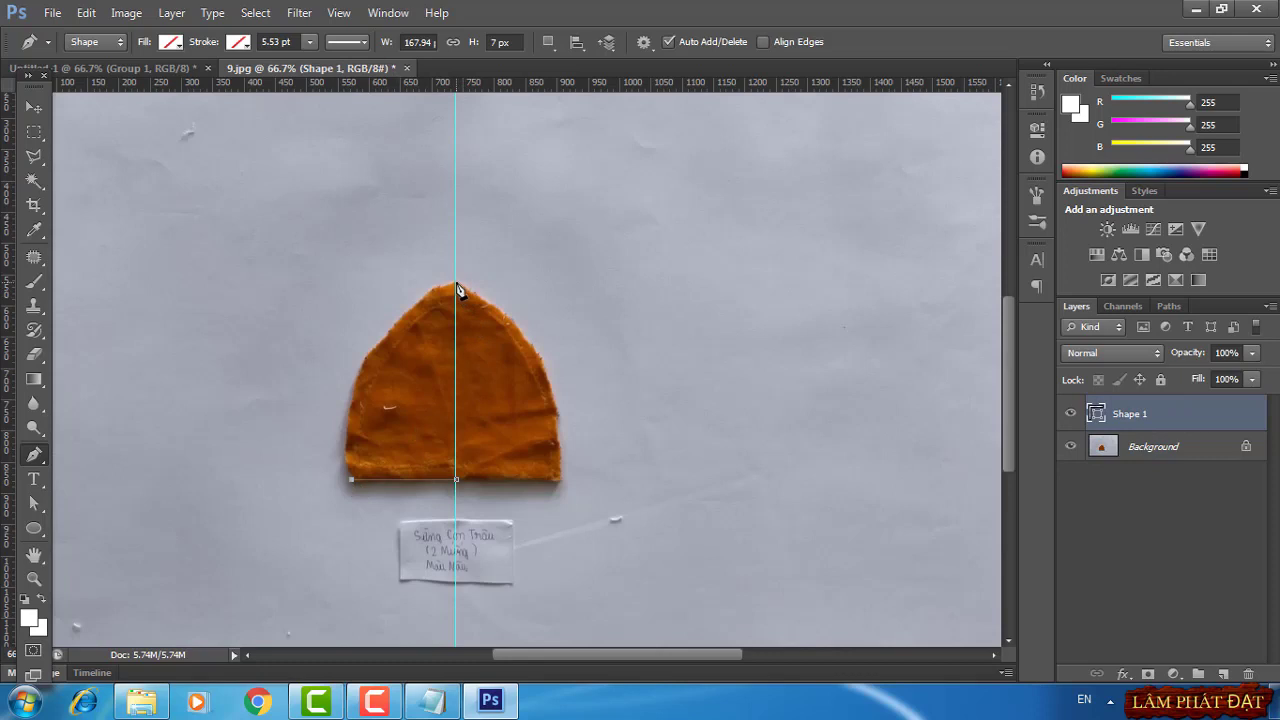
{"action": "mouse_move", "coordinate": [456, 284]}
{"action": "left_mouse_down"}
{"action": "mouse_move", "coordinate": [560, 269]}
{"action": "mouse_move", "coordinate": [592, 228]}
{"action": "left_mouse_up"}
{"action": "left_click_drag", "start_coordinate": [594, 226], "coordinate": [594, 221]}
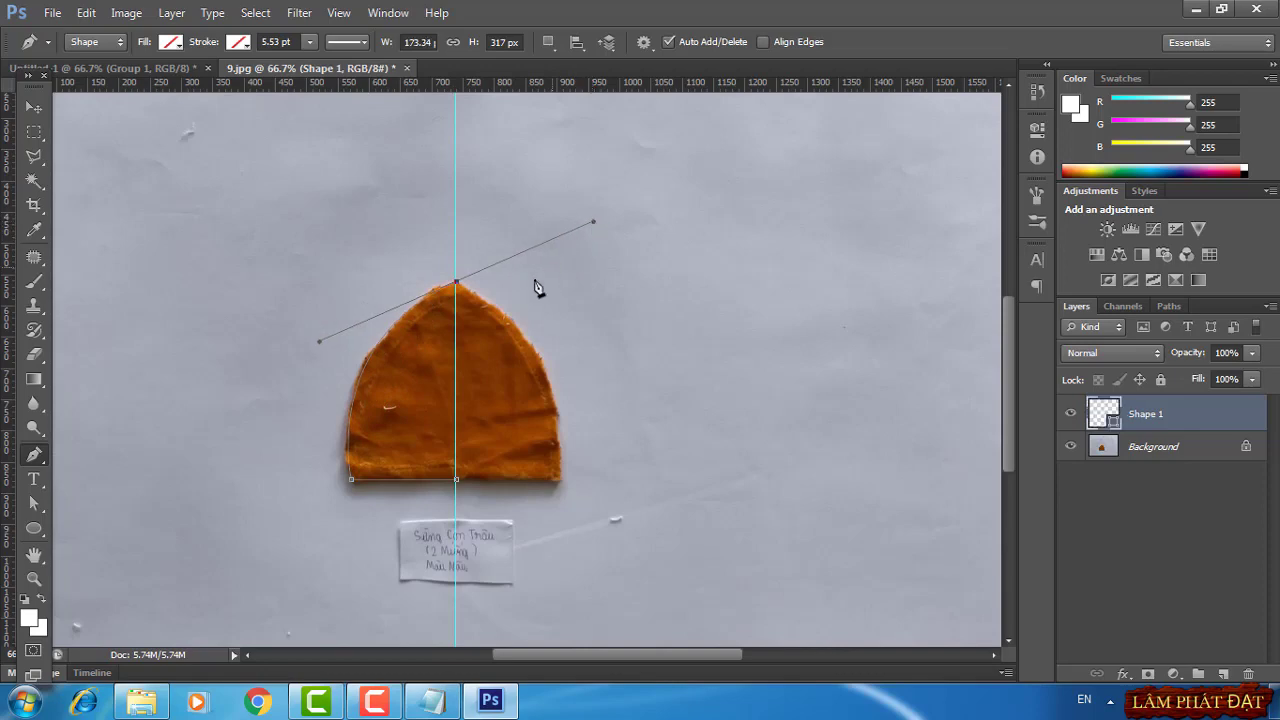
{"action": "left_click", "coordinate": [456, 282], "text": "alt"}
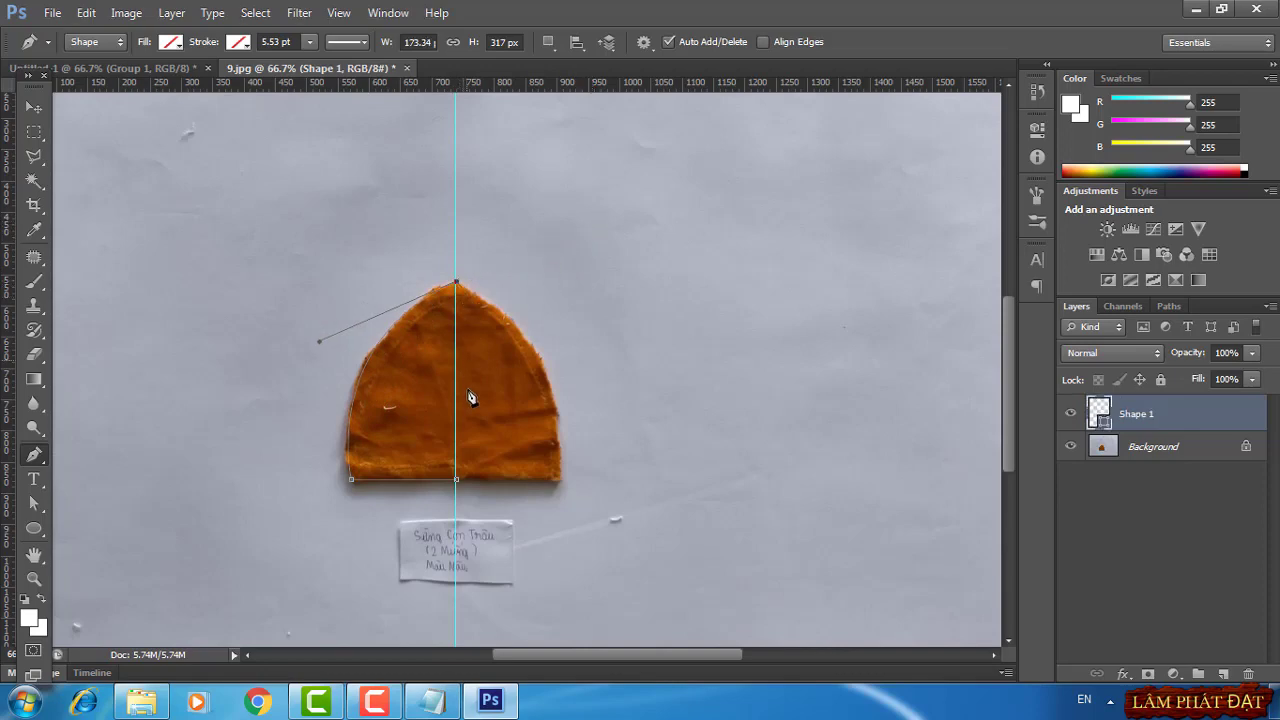
{"action": "left_click", "coordinate": [460, 486]}
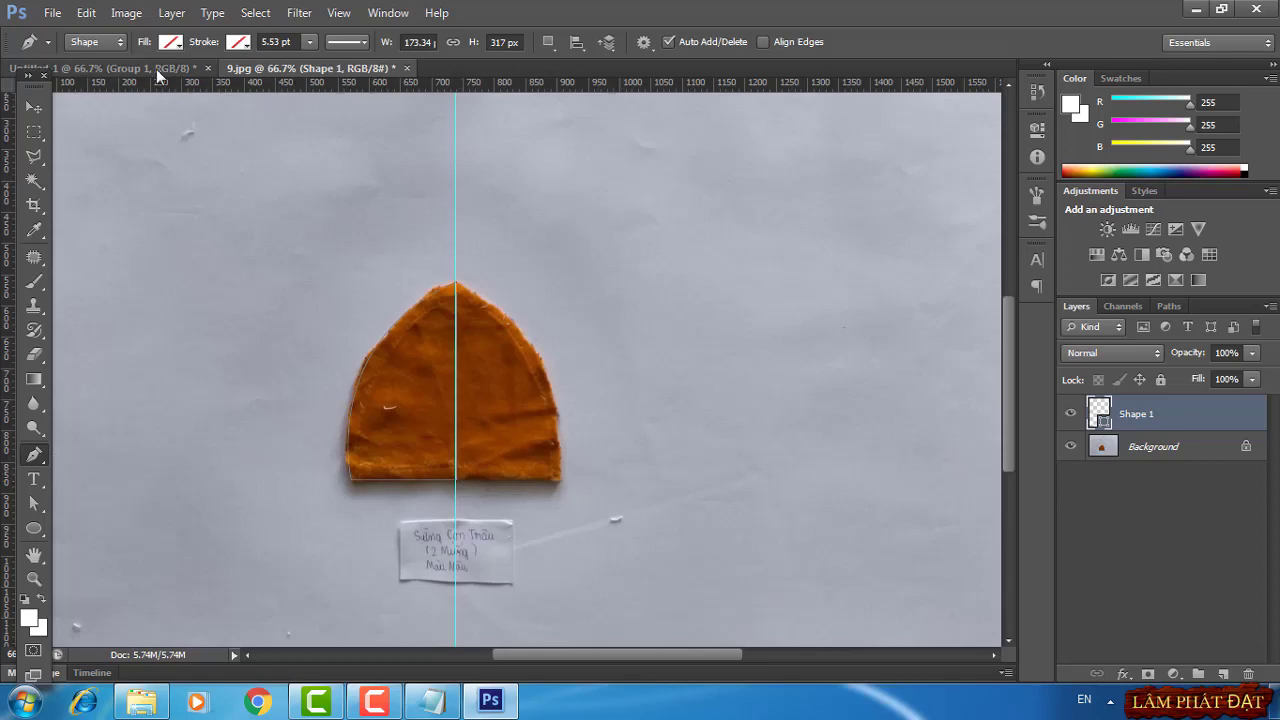
{"action": "left_click", "coordinate": [110, 67]}
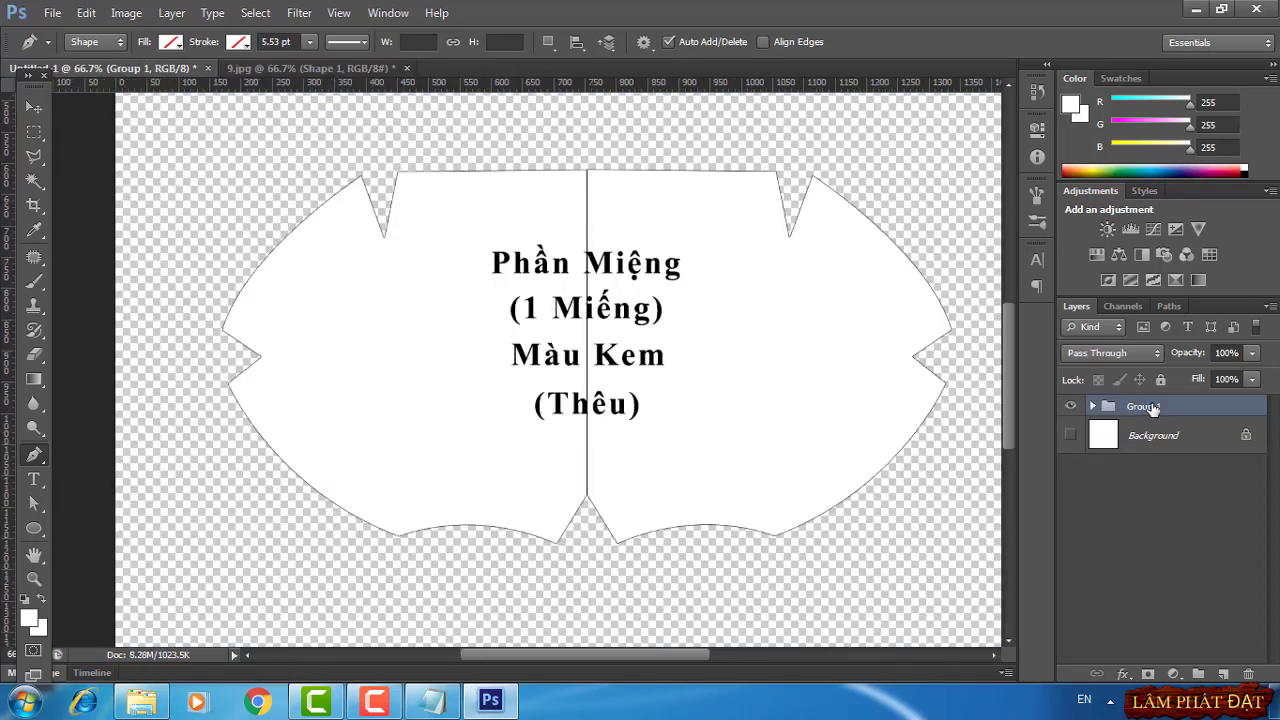
Delete Group 1 with its contents and zoom to 100% on the traced outline
{"action": "right_click", "coordinate": [1153, 408]}
{"action": "left_click", "coordinate": [990, 256]}
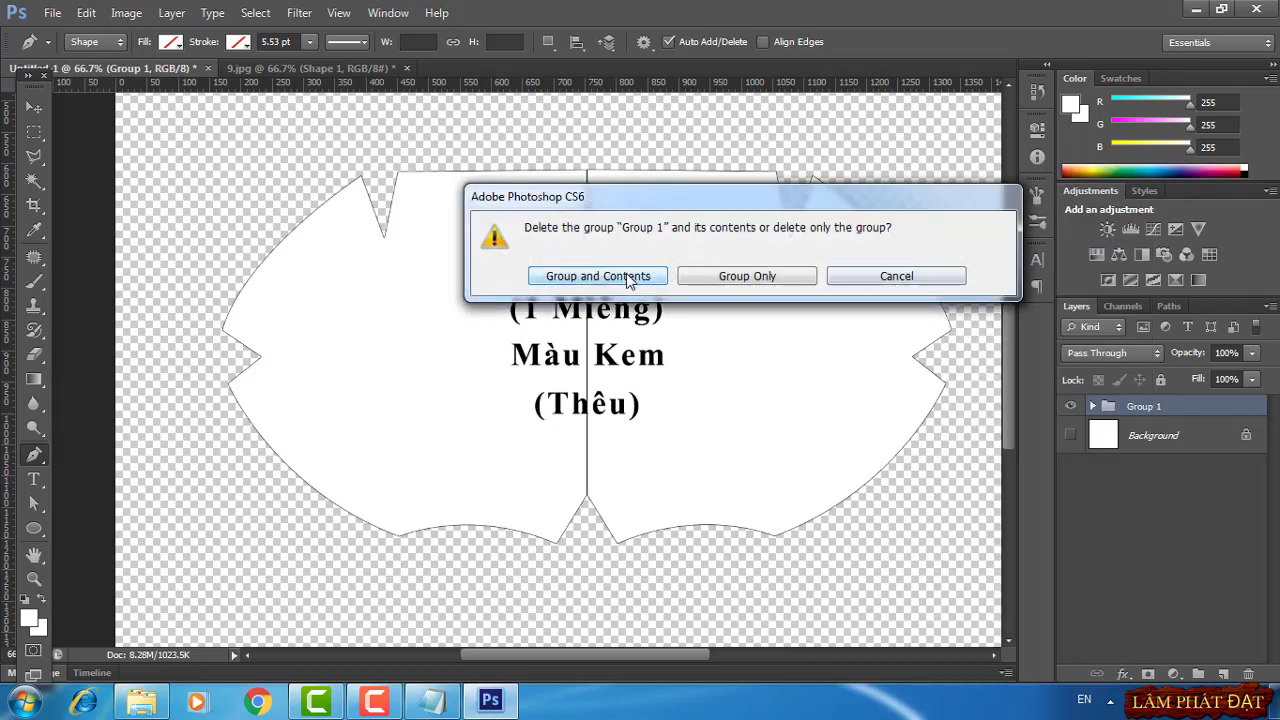
{"action": "left_click", "coordinate": [598, 276]}
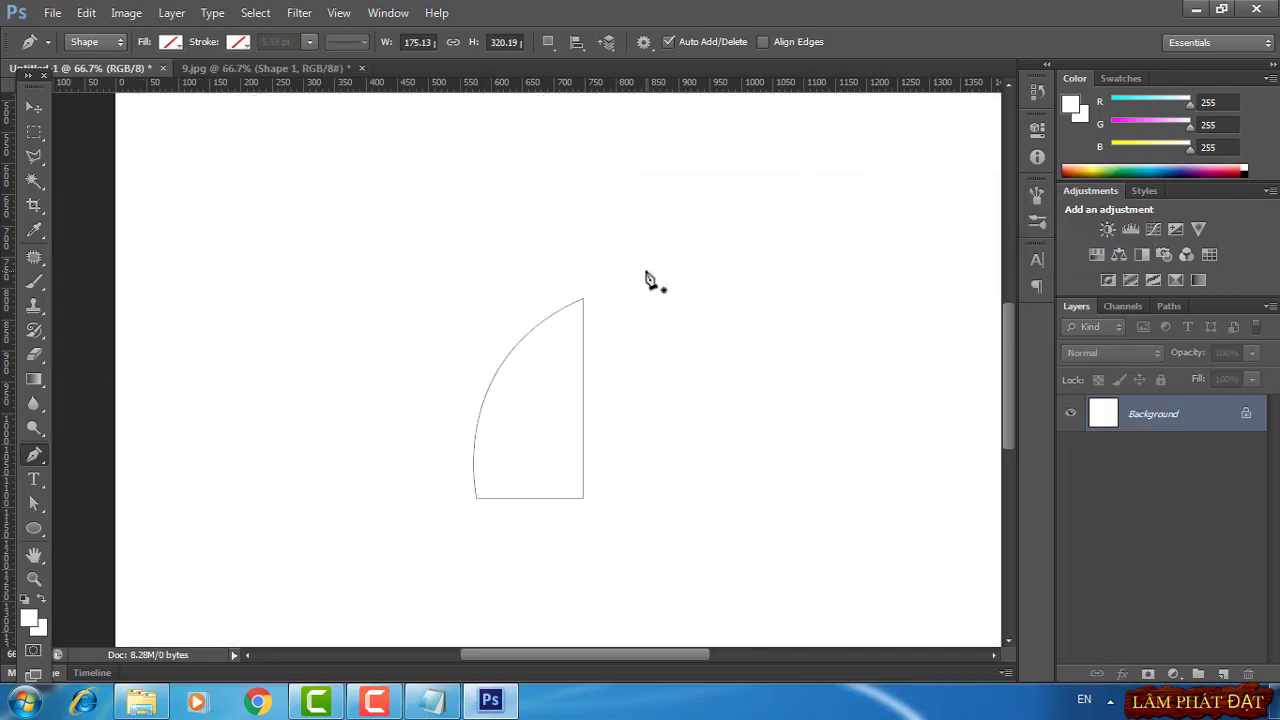
{"action": "key", "text": "ctrl+plus"}
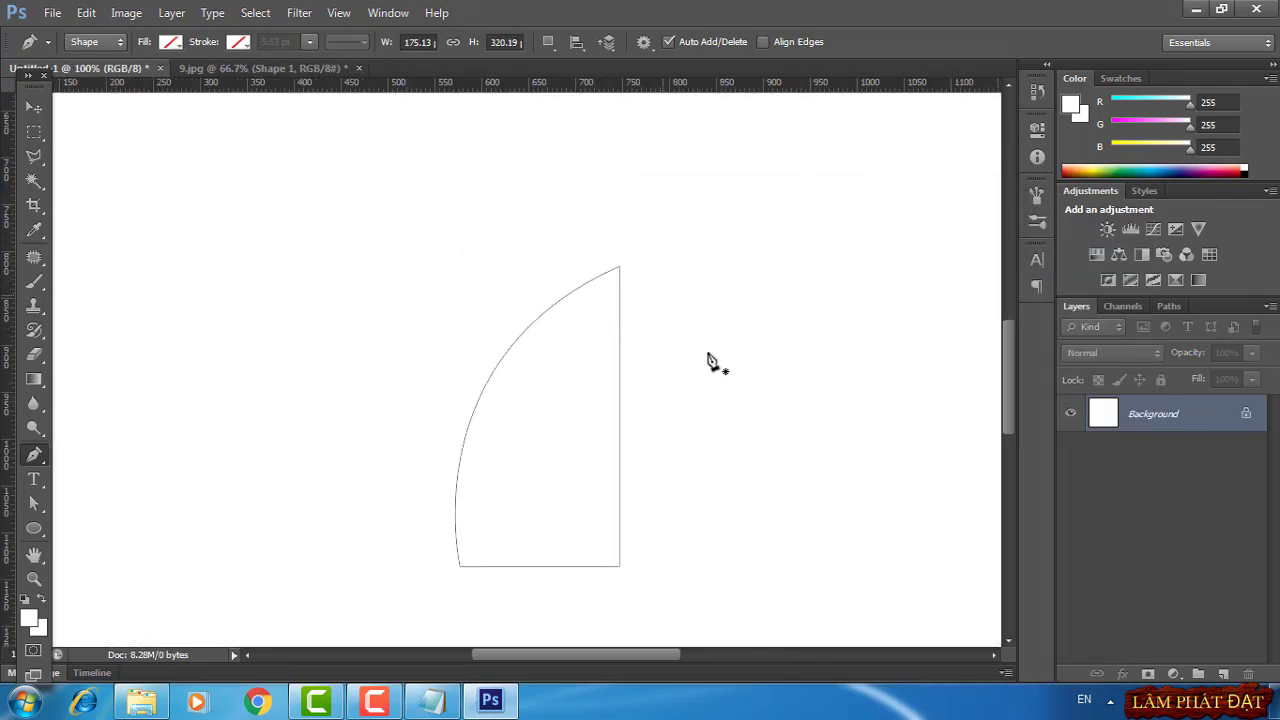
{"action": "left_click_drag", "start_coordinate": [750, 428], "coordinate": [614, 397]}
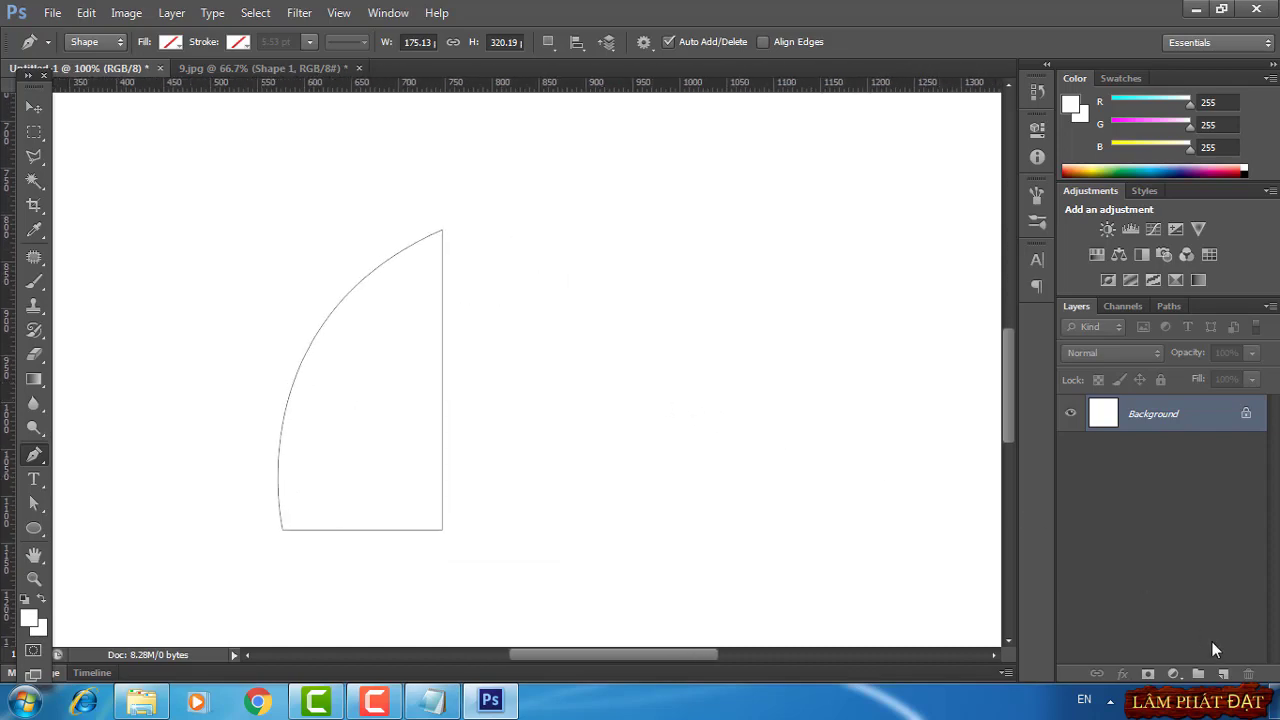
Add a white Solid Color fill layer to the horn half
{"action": "left_click", "coordinate": [1174, 675]}
{"action": "left_click", "coordinate": [1155, 257]}
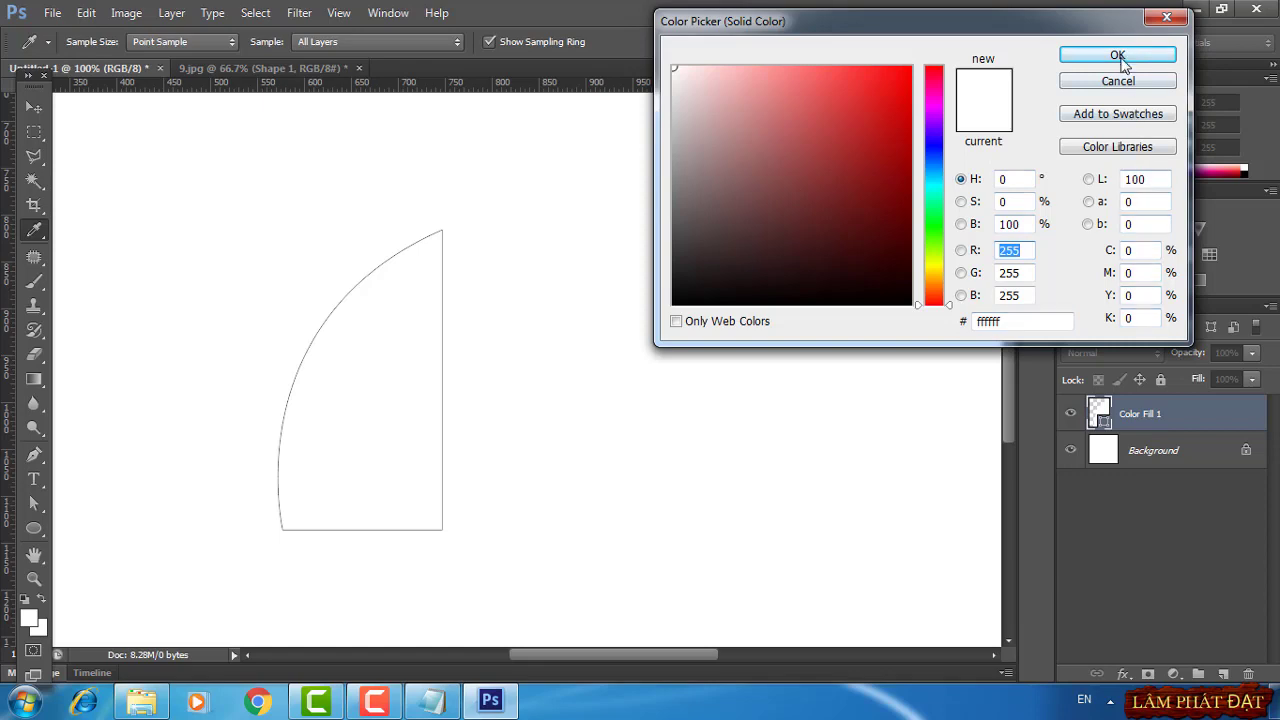
{"action": "left_click", "coordinate": [1118, 57]}
Give Color Fill 1 a 1 px Inside black Stroke effect
{"action": "left_click", "coordinate": [1122, 675]}
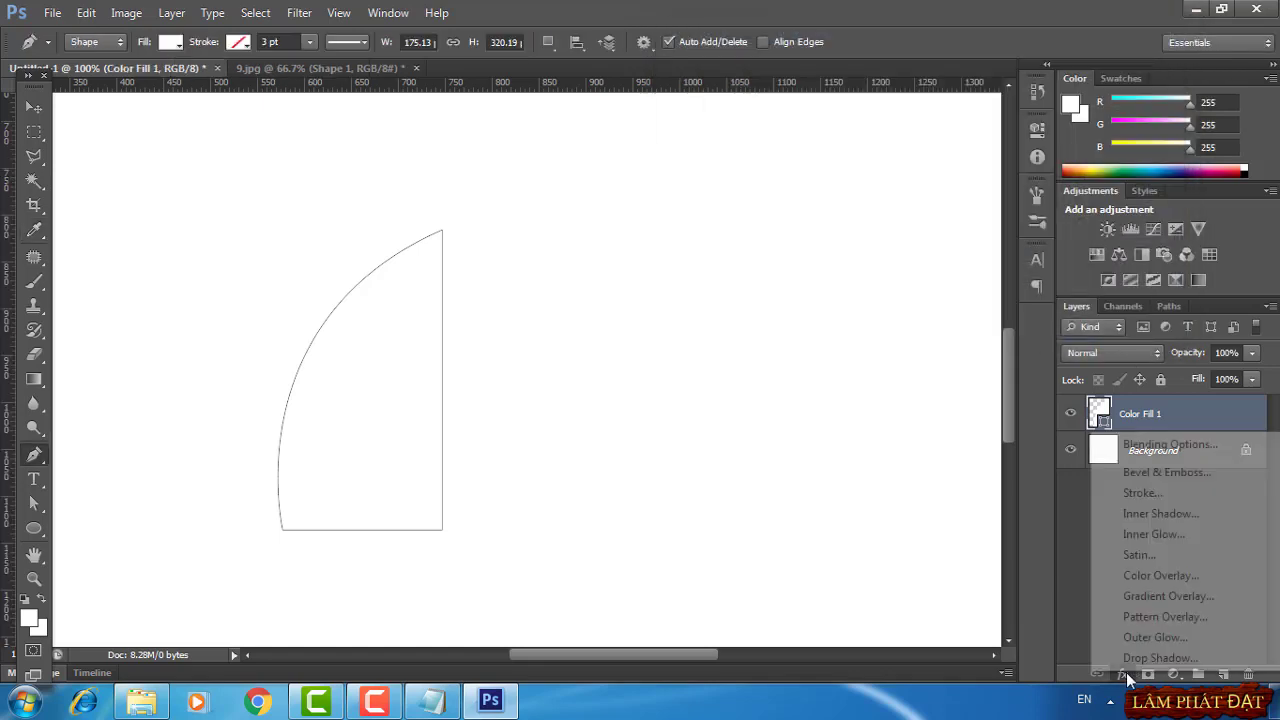
{"action": "left_click", "coordinate": [1125, 493]}
{"action": "left_click", "coordinate": [860, 372]}
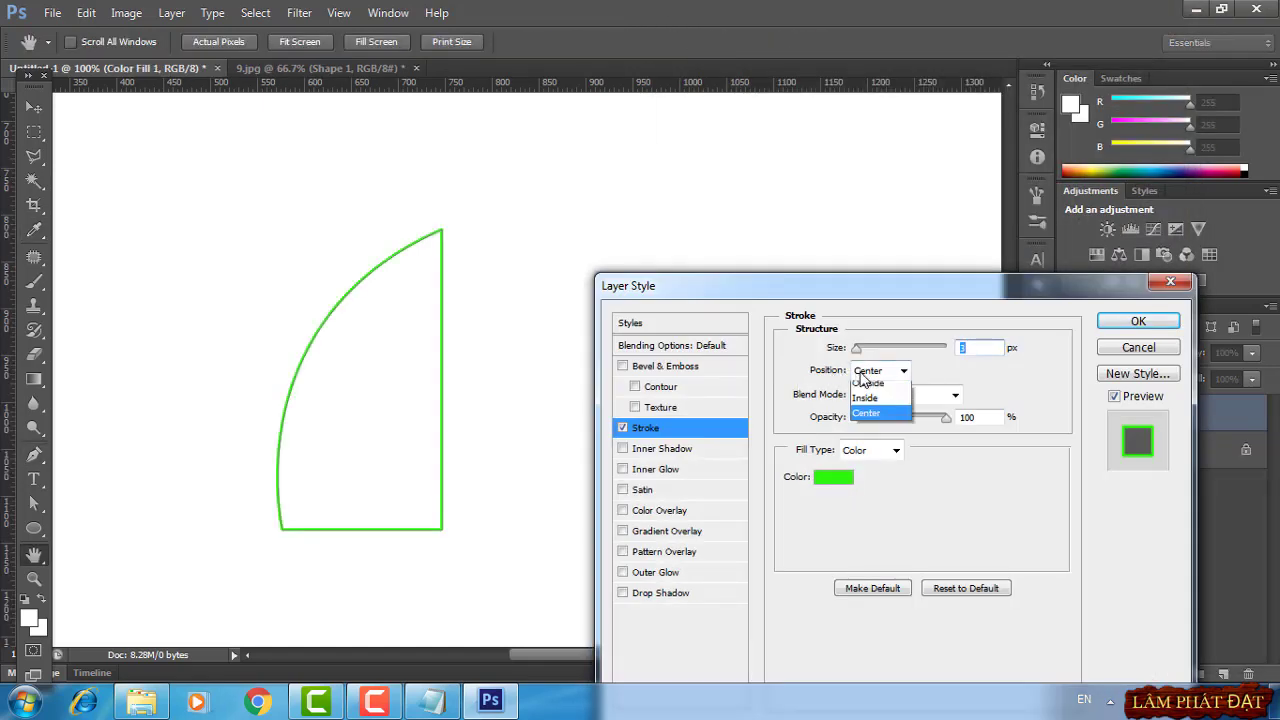
{"action": "left_click", "coordinate": [866, 405]}
{"action": "double_click", "coordinate": [962, 347]}
{"action": "type", "text": "1"}
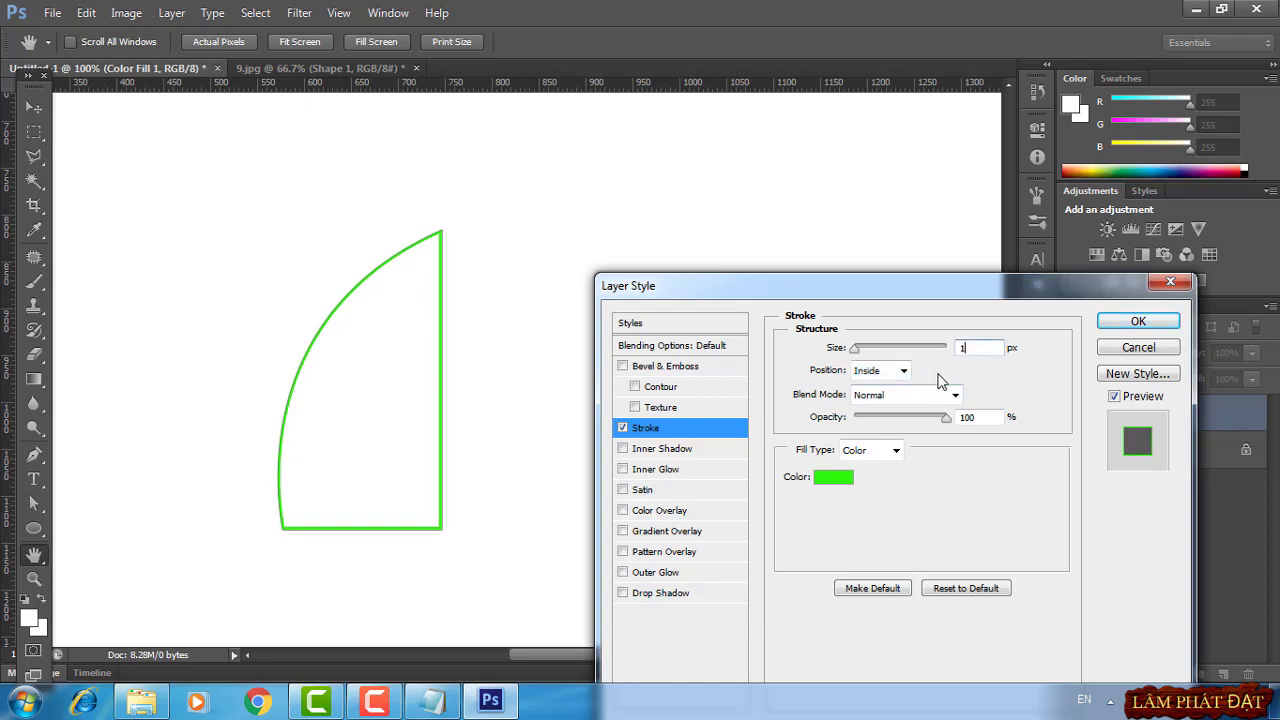
{"action": "left_click", "coordinate": [850, 478]}
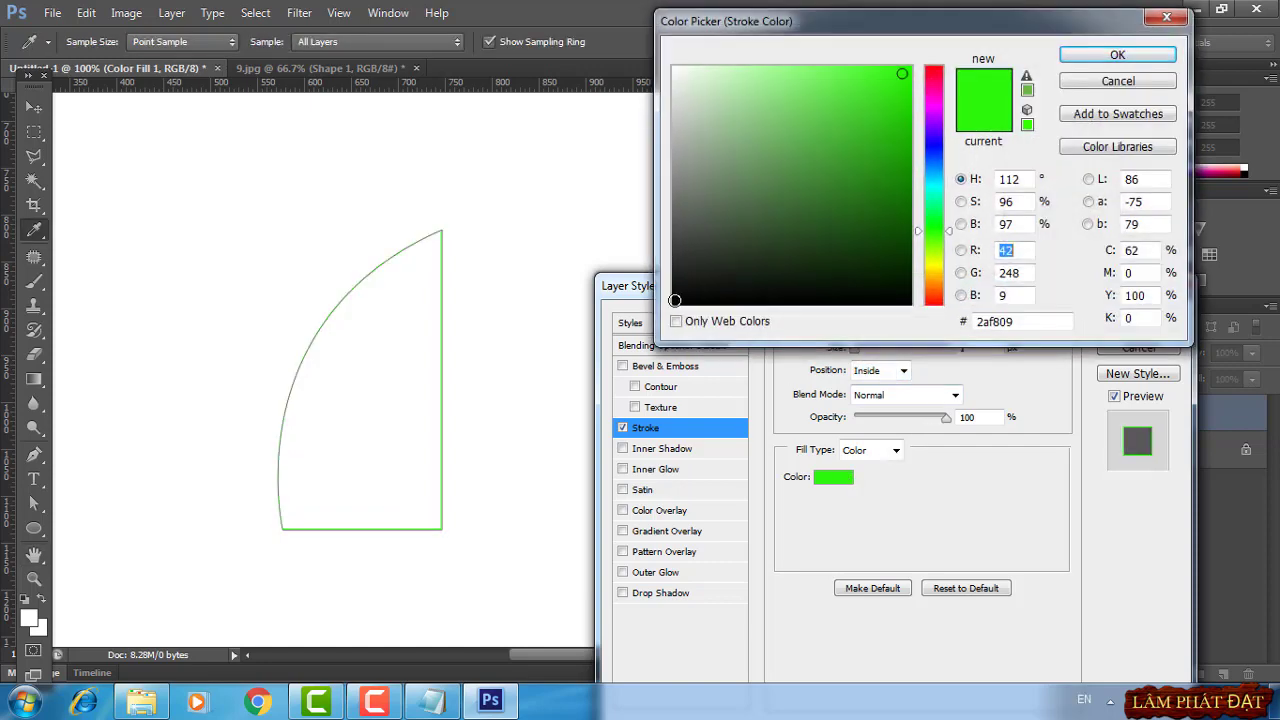
{"action": "left_click", "coordinate": [675, 300]}
{"action": "left_click", "coordinate": [1117, 55]}
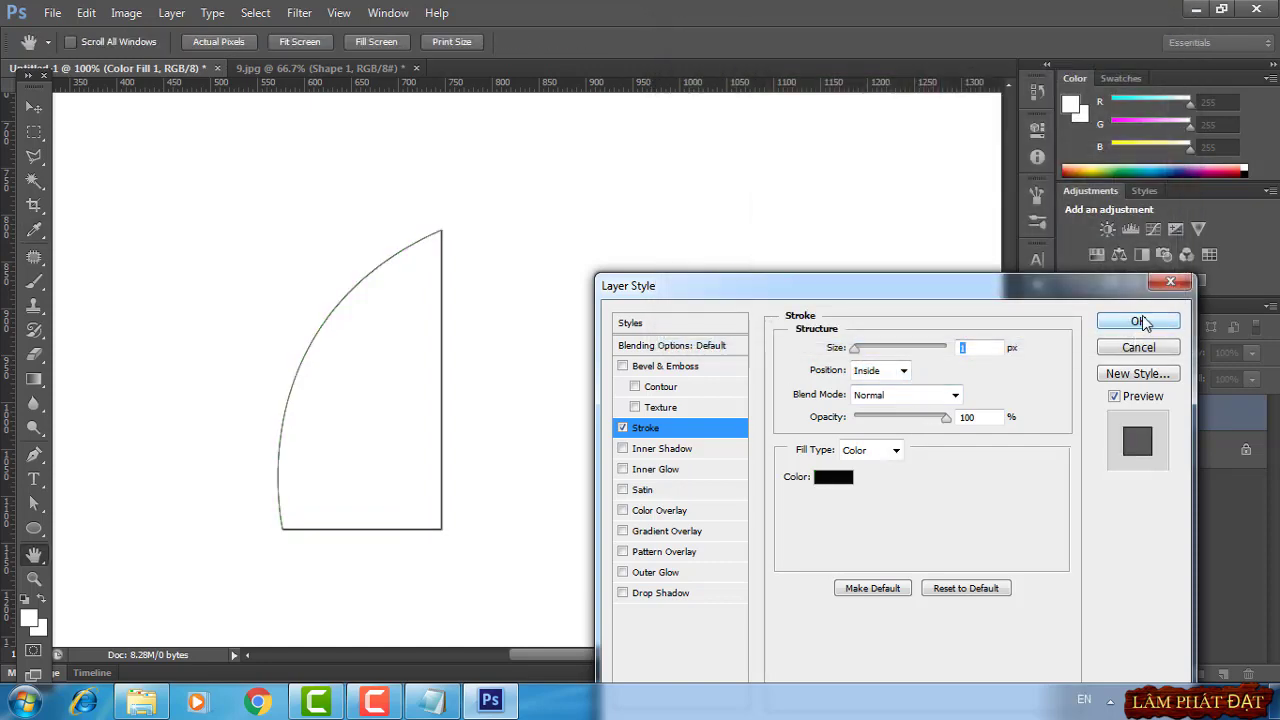
{"action": "left_click", "coordinate": [1140, 321]}
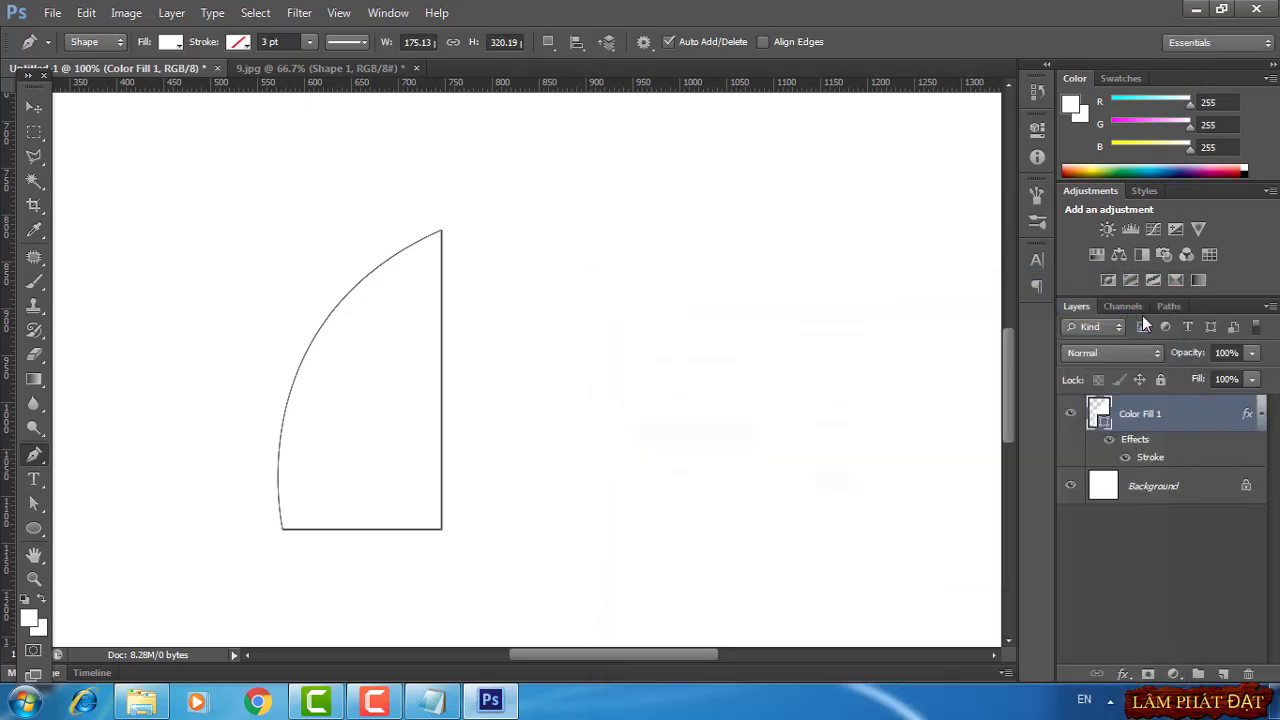
{"action": "right_click", "coordinate": [1162, 417]}
{"action": "left_click", "coordinate": [1036, 102]}
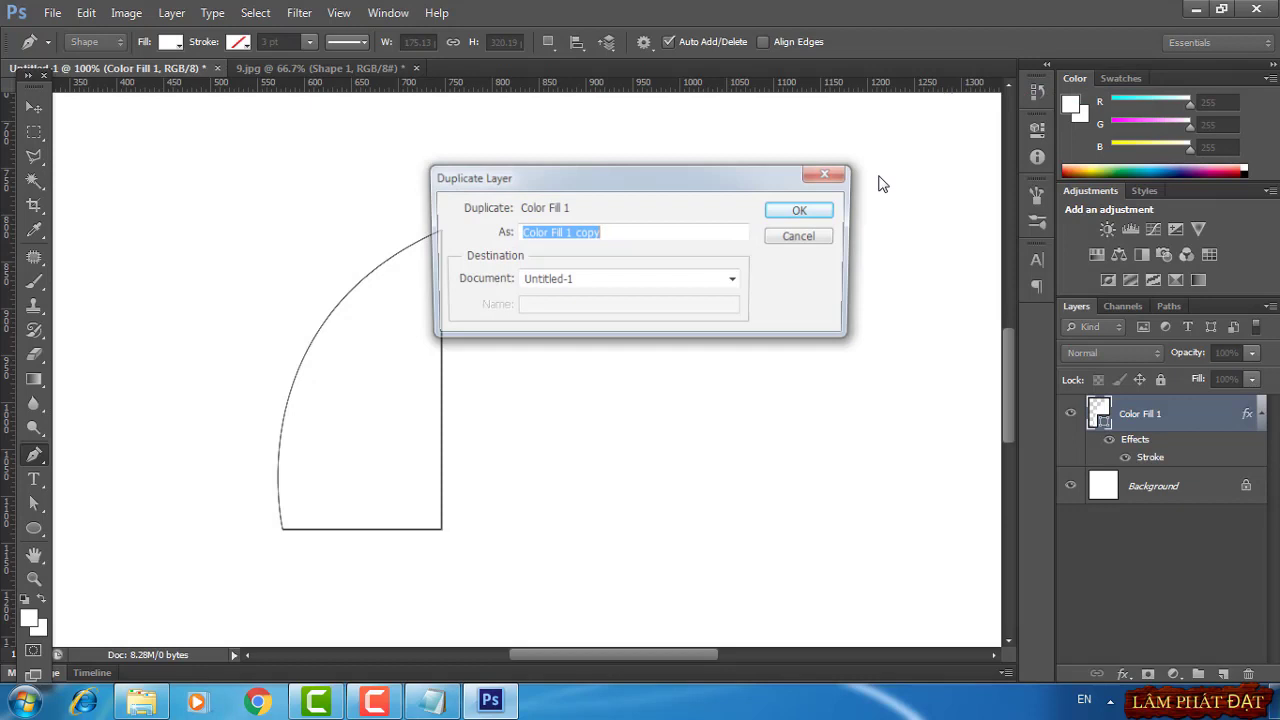
Move the Color Fill 1 copy aside, flip it horizontally, and join it to the original half
{"action": "left_click", "coordinate": [783, 218]}
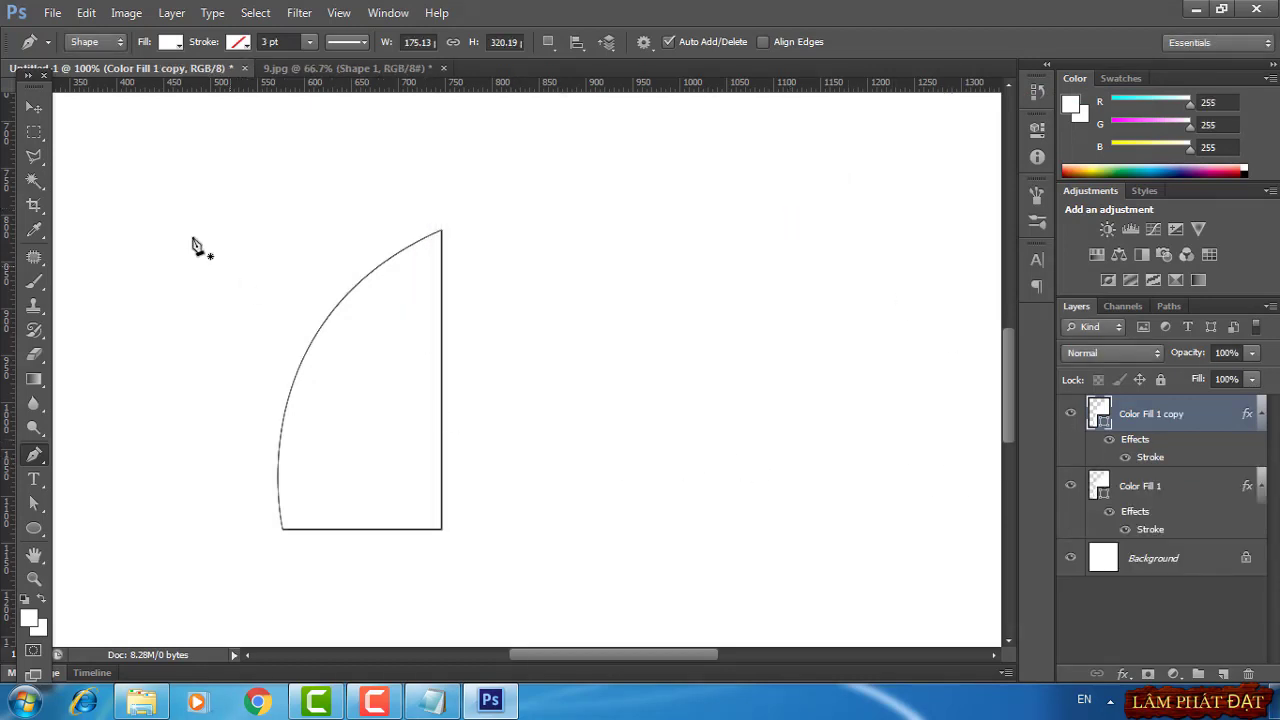
{"action": "left_click", "coordinate": [33, 106]}
{"action": "left_click_drag", "start_coordinate": [405, 381], "coordinate": [634, 372]}
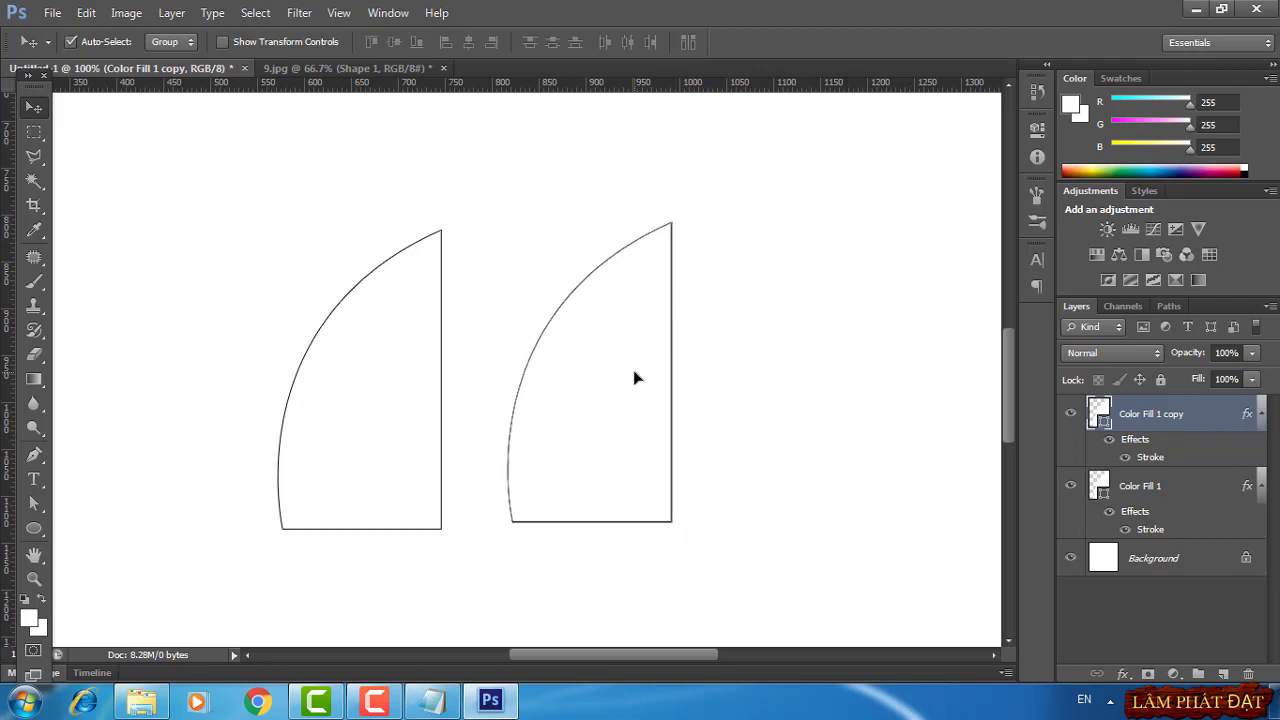
{"action": "key", "text": "ctrl+t"}
{"action": "right_click", "coordinate": [630, 326]}
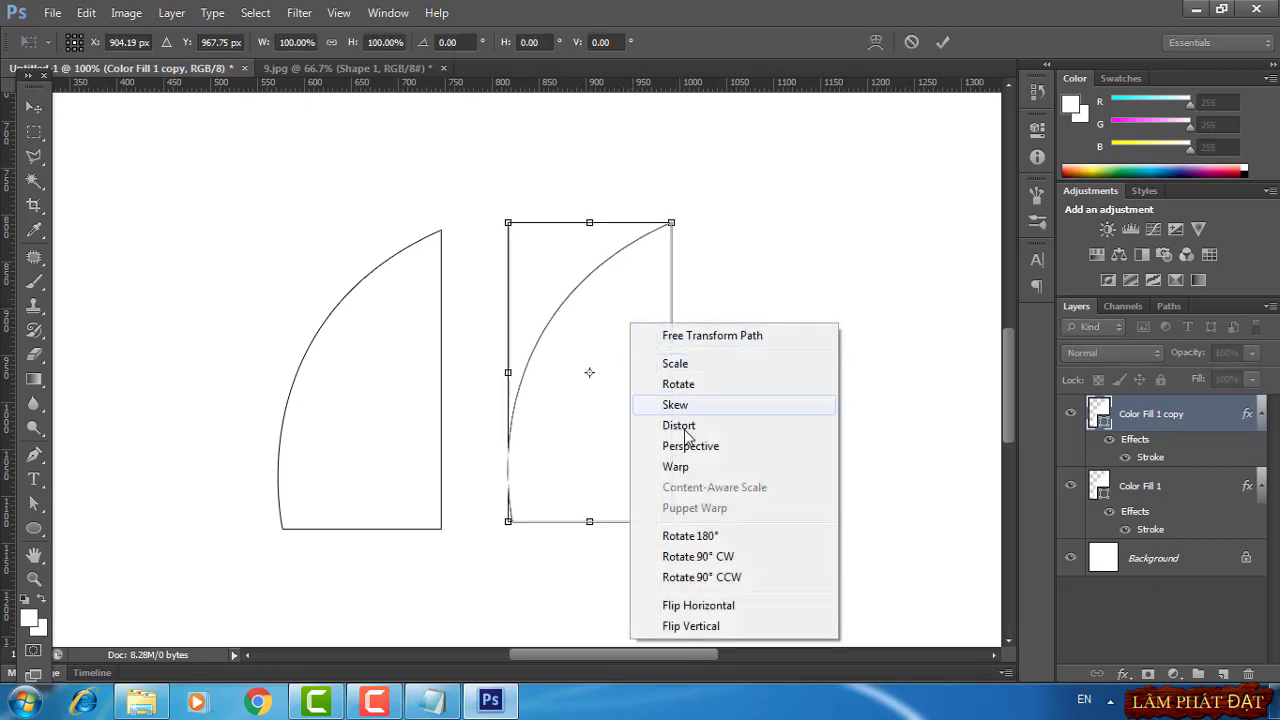
{"action": "left_click", "coordinate": [698, 605]}
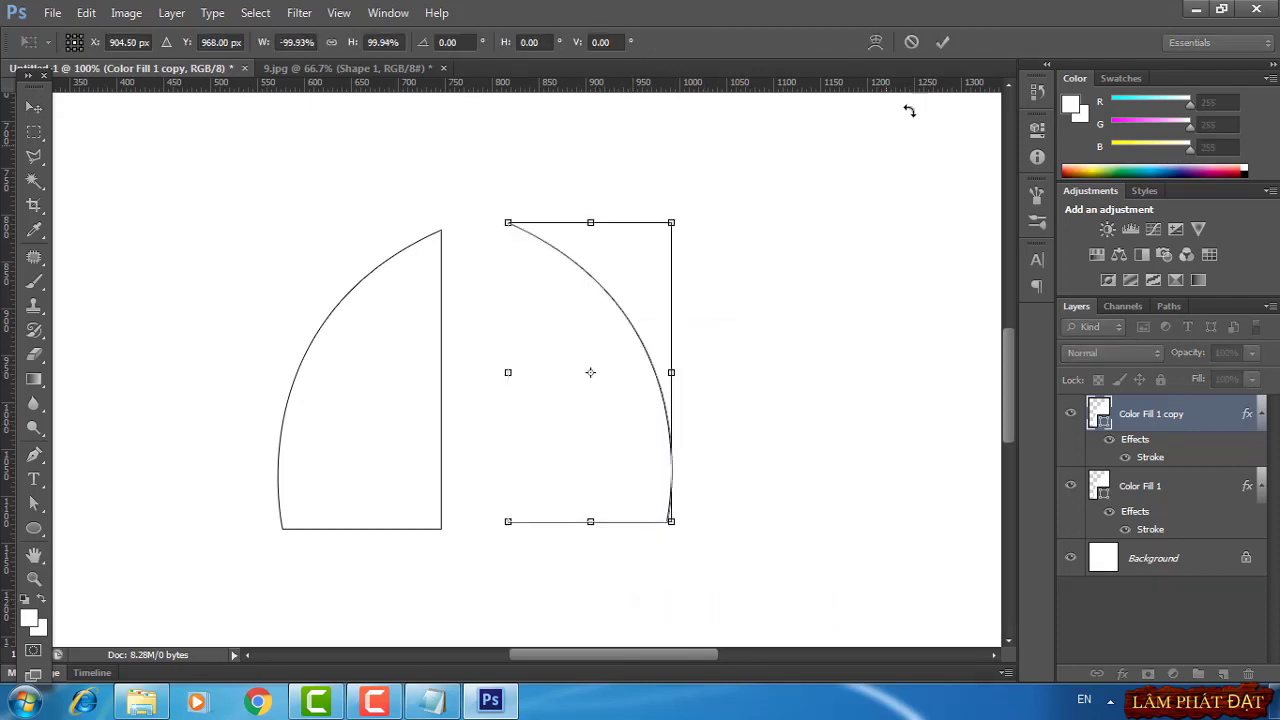
{"action": "left_click", "coordinate": [943, 42]}
{"action": "left_click_drag", "start_coordinate": [612, 432], "coordinate": [552, 437]}
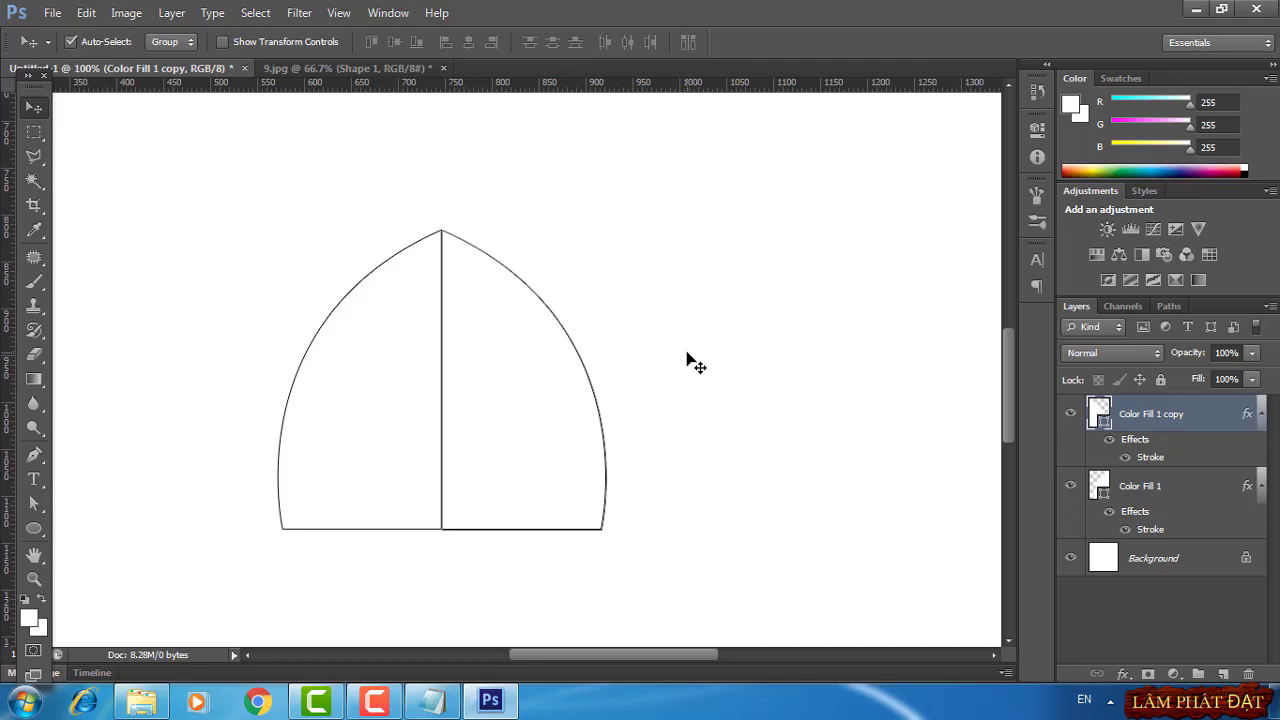
Nudge the right half left so the centre seam merges, then compare against 9.jpg
{"action": "key", "text": "ctrl+plus"}
{"action": "scroll", "coordinate": [690, 360], "scroll_direction": "up", "scroll_amount": 2}
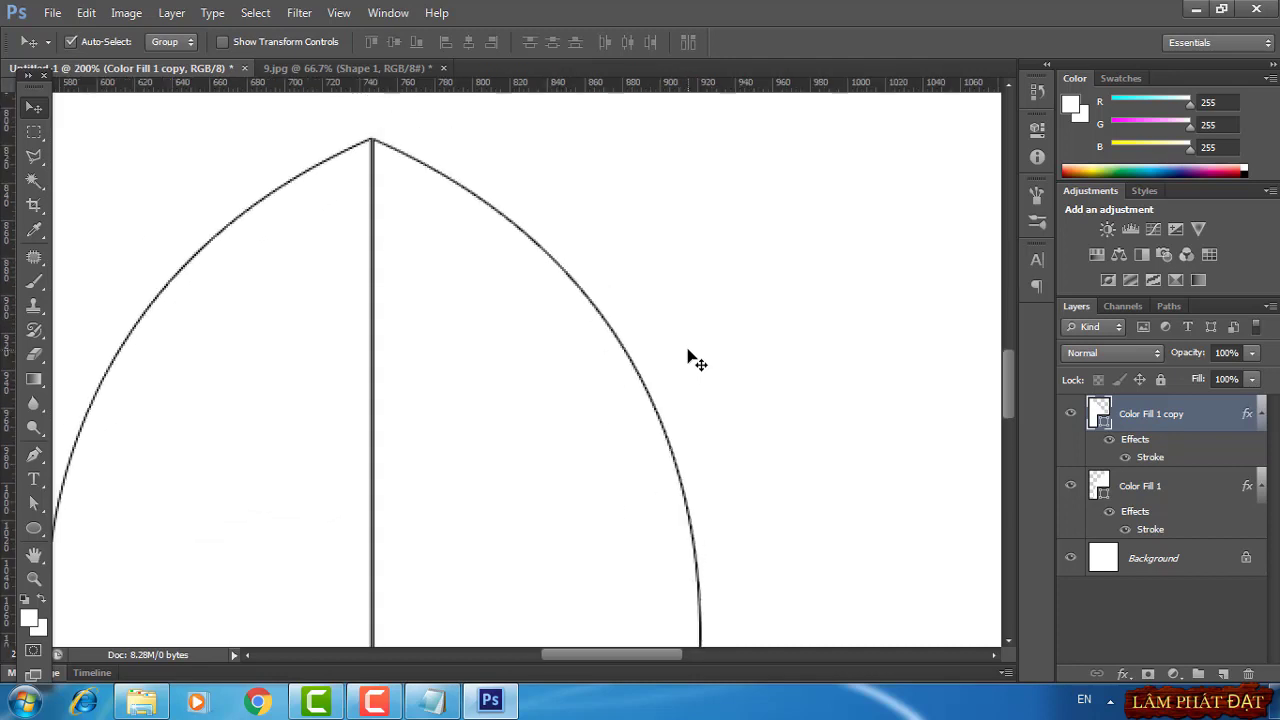
{"action": "key", "text": "Left"}
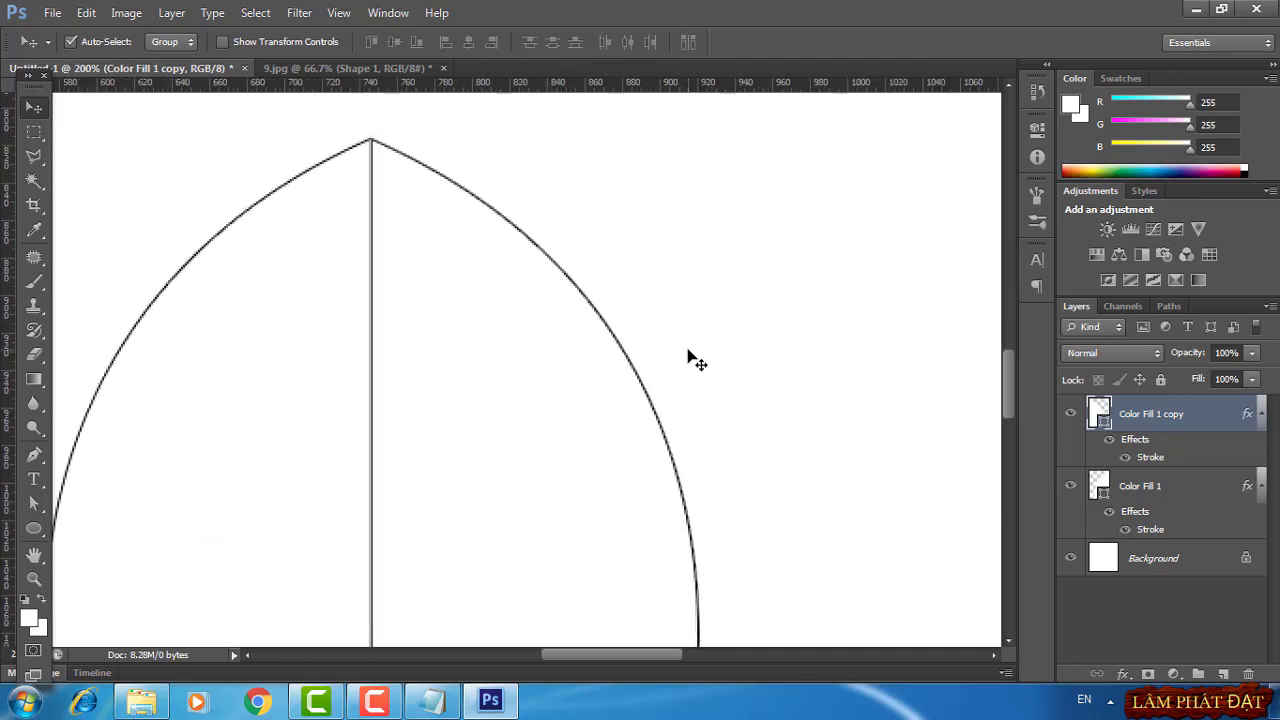
{"action": "key", "text": "ctrl+minus"}
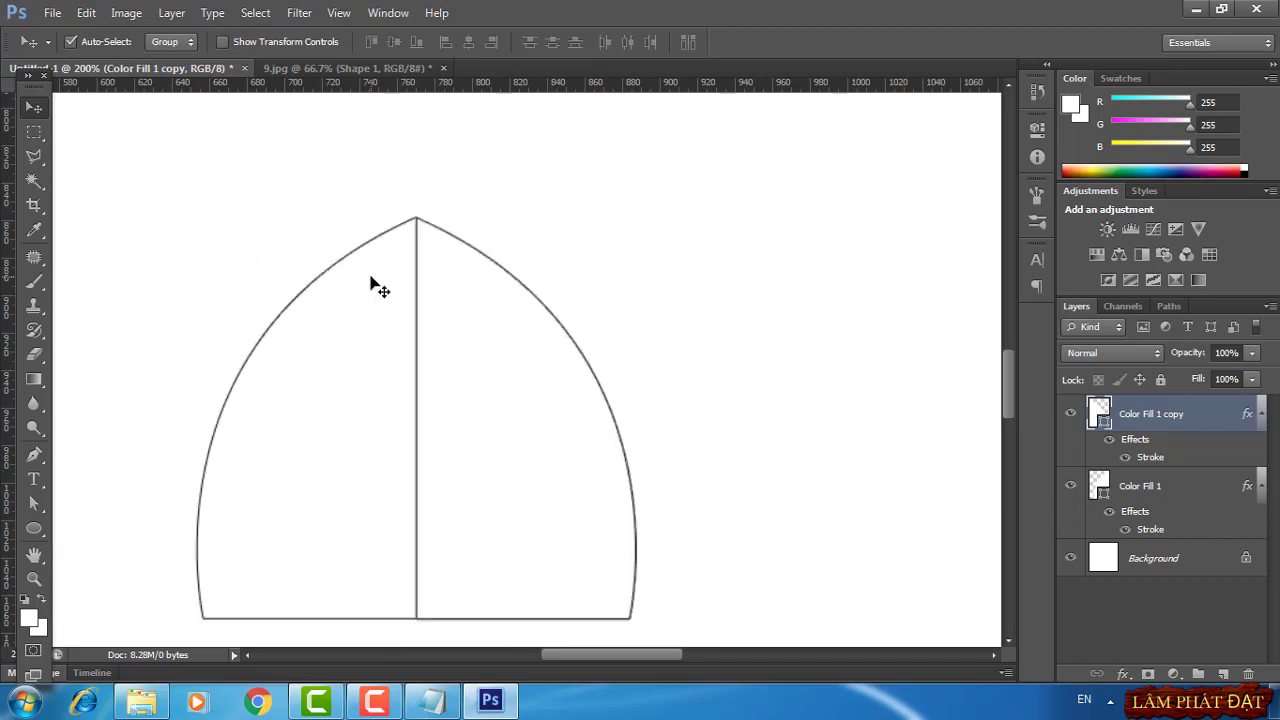
{"action": "left_click", "coordinate": [316, 67]}
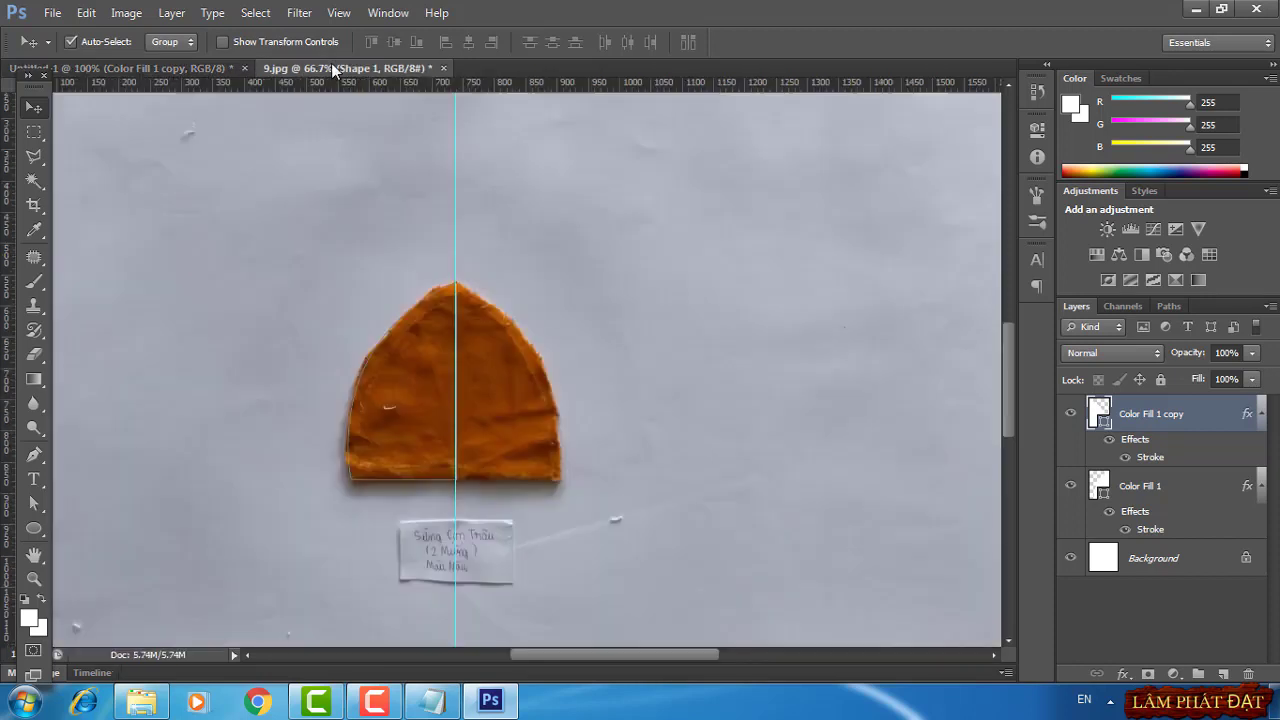
{"action": "scroll", "coordinate": [652, 382], "scroll_direction": "down", "scroll_amount": 1}
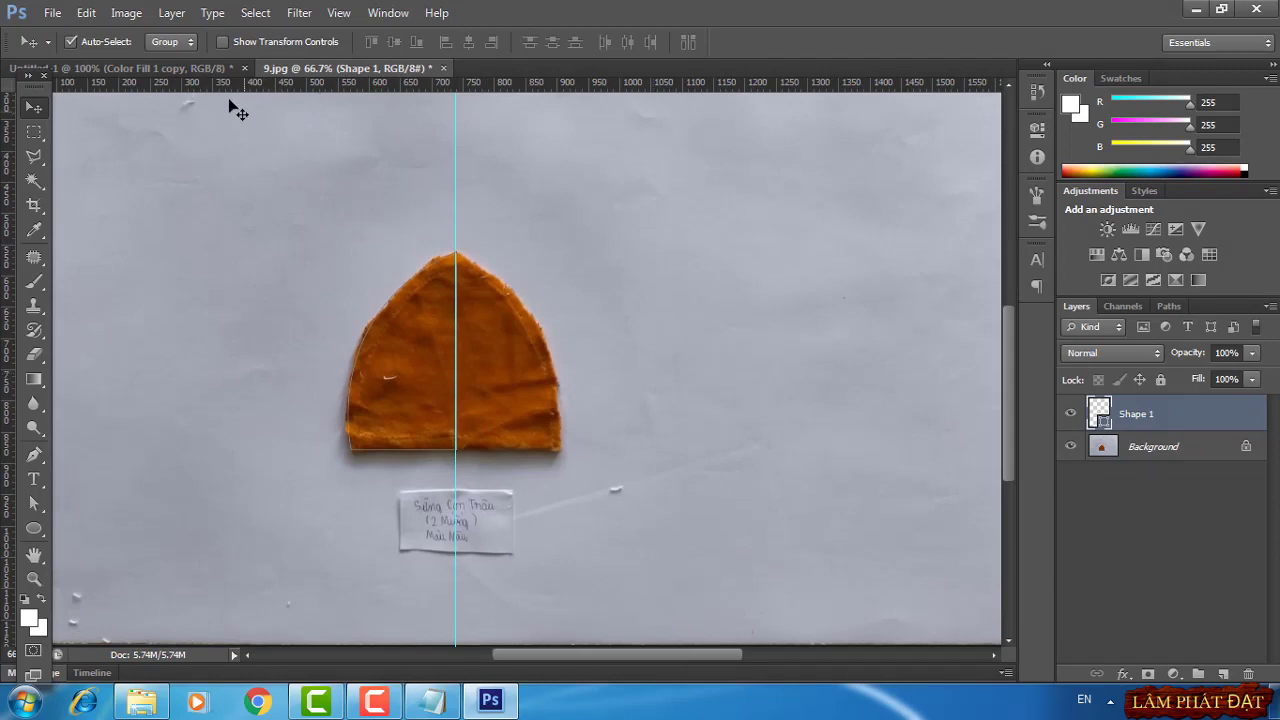
{"action": "left_click", "coordinate": [194, 68]}
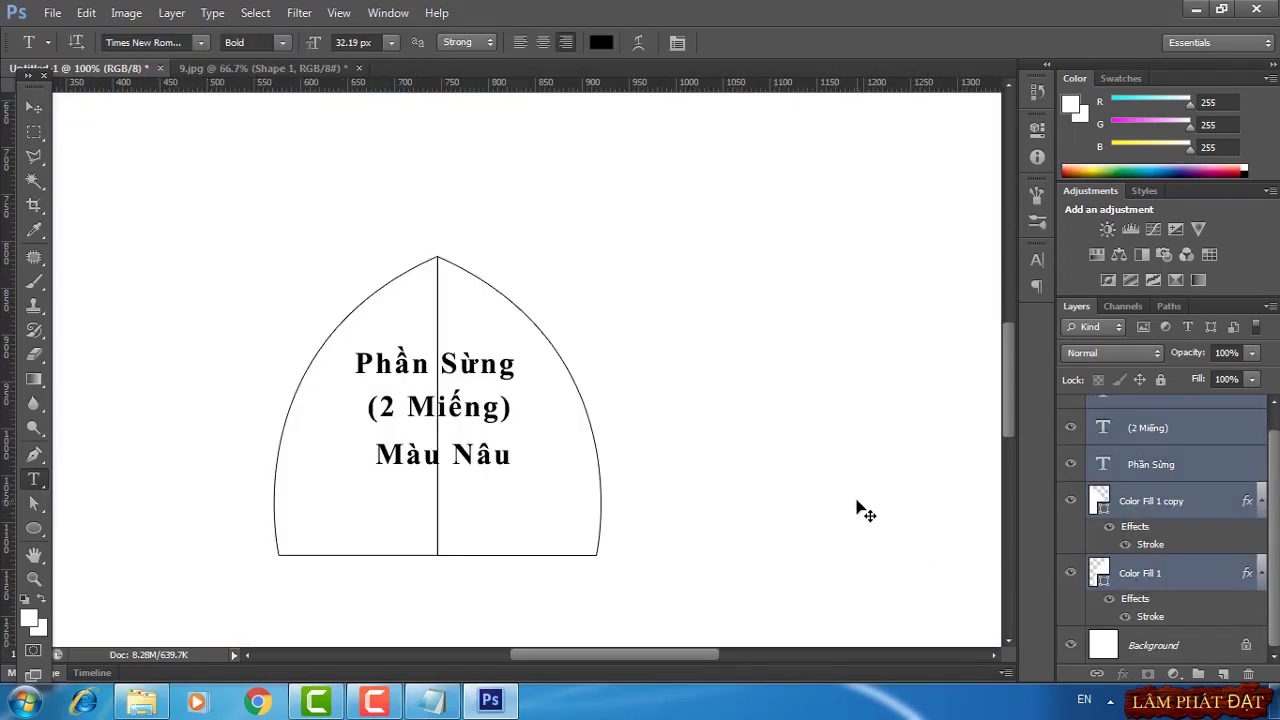
Group the horn piece's layers, hide the Background, and set up a Save for Web PNG export
{"action": "key", "text": "ctrl+g"}
{"action": "left_click", "coordinate": [1068, 437]}
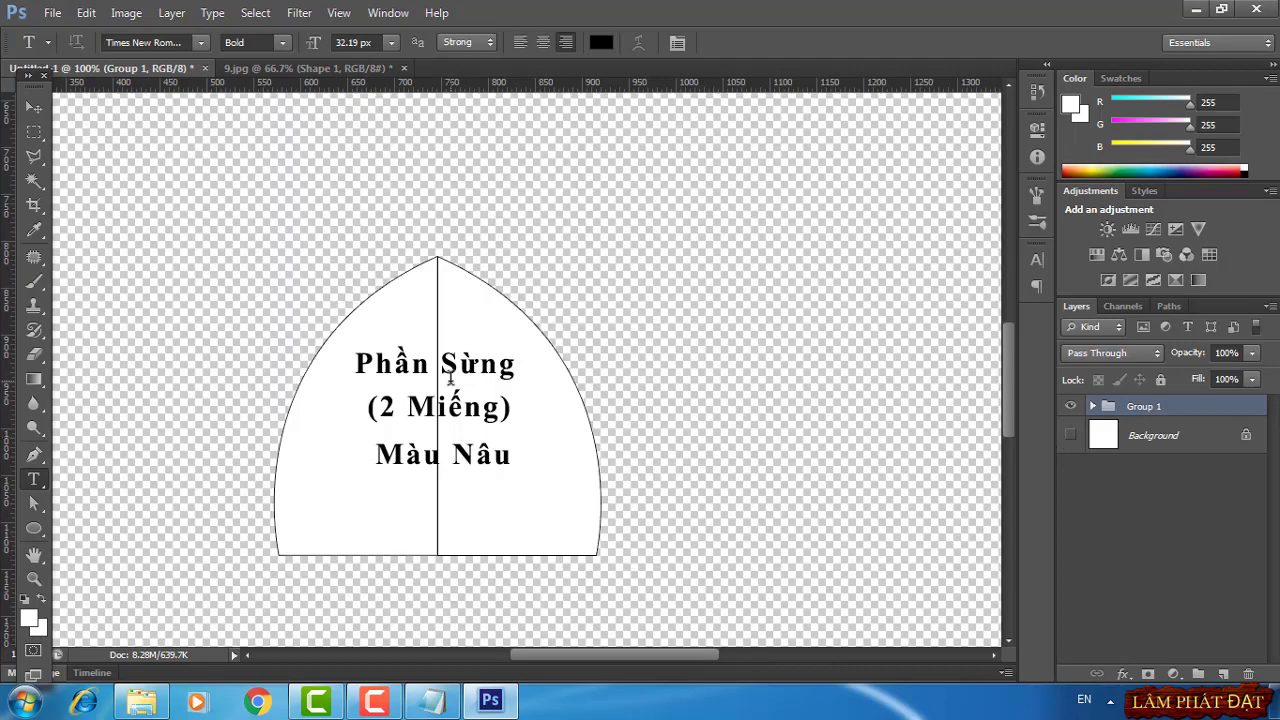
{"action": "left_click", "coordinate": [52, 12]}
{"action": "left_click", "coordinate": [124, 272]}
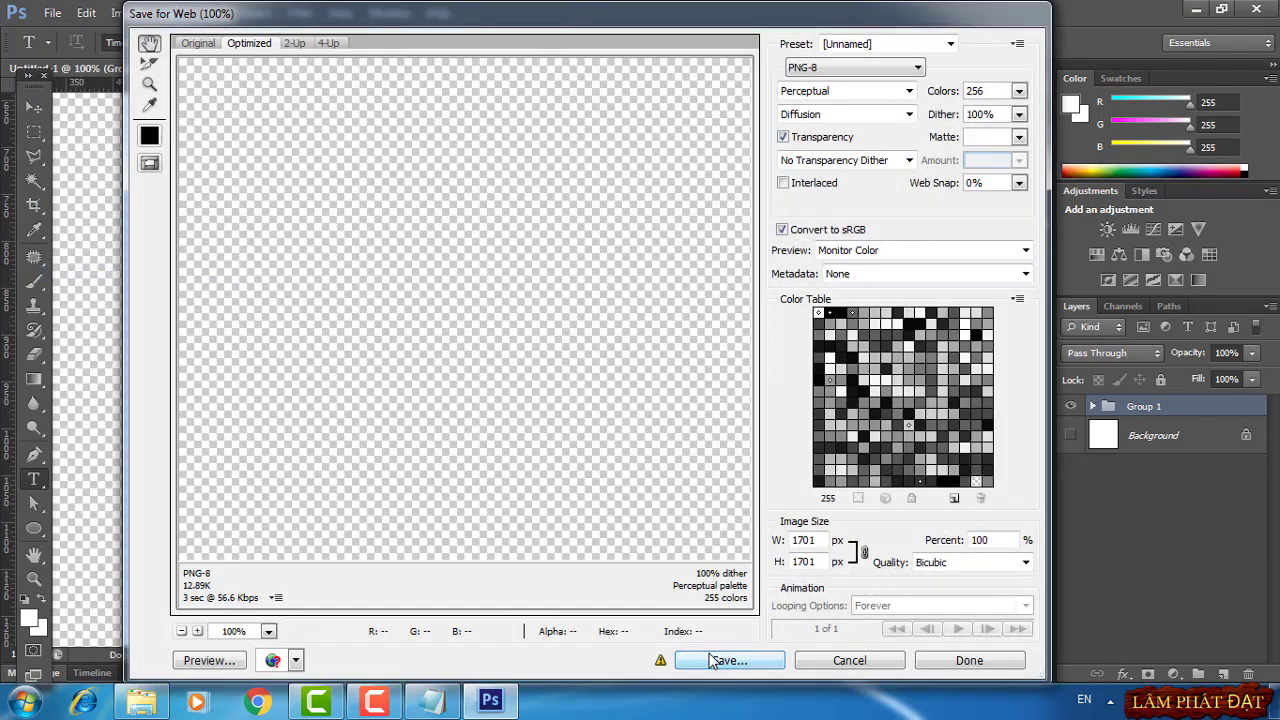
{"action": "left_click", "coordinate": [730, 661]}
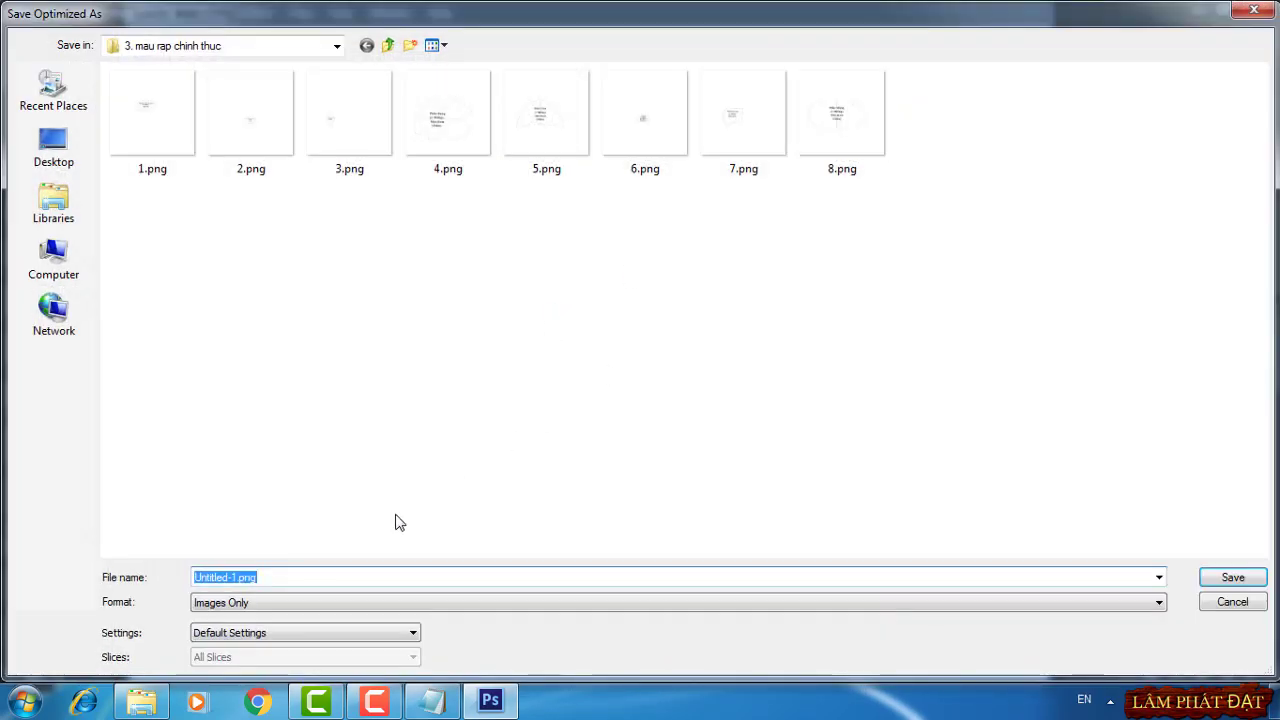
Save the export as 9.png and close 9.jpg without saving
{"action": "left_click", "coordinate": [252, 577]}
{"action": "left_click_drag", "start_coordinate": [237, 577], "coordinate": [168, 577]}
{"action": "type", "text": "9"}
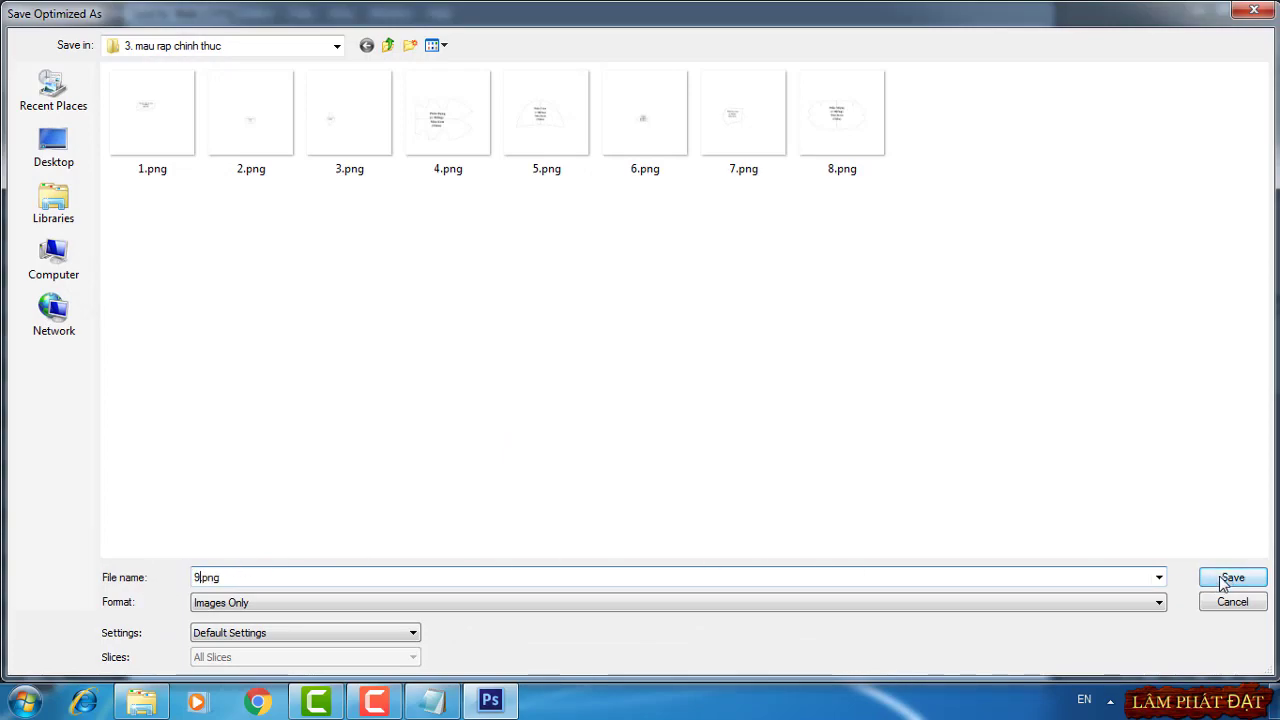
{"action": "left_click", "coordinate": [1232, 577]}
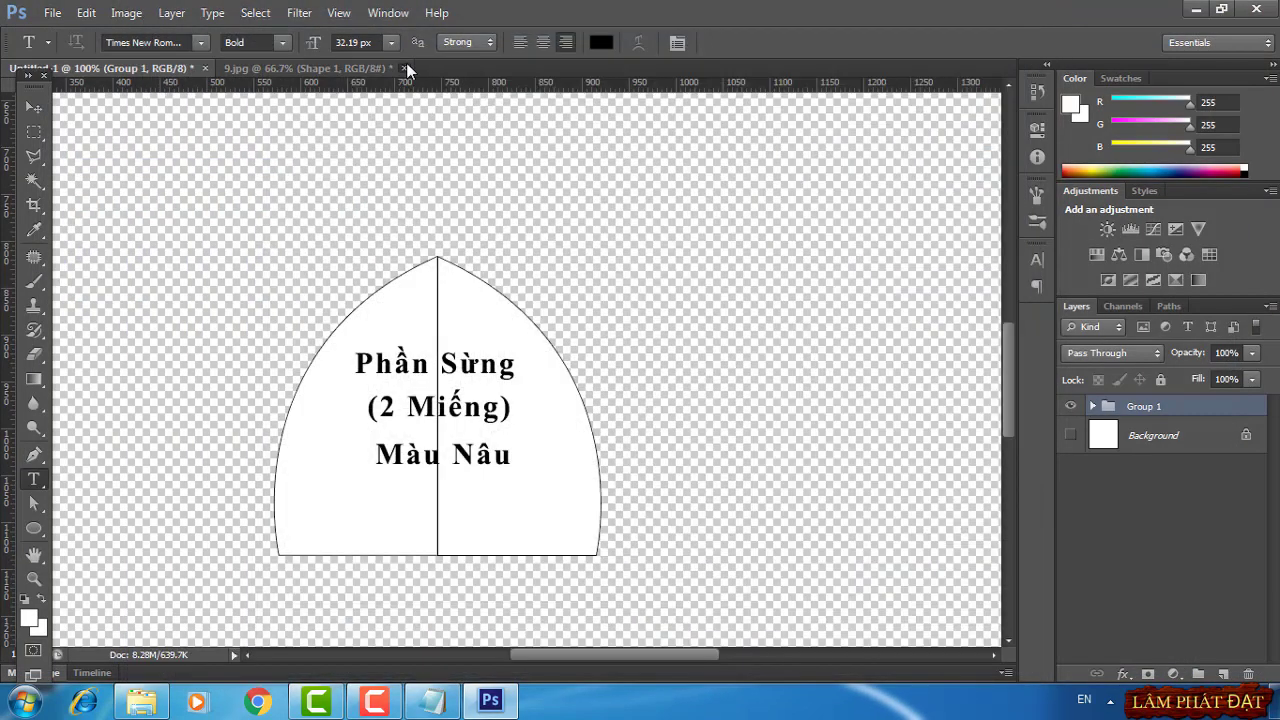
{"action": "left_click", "coordinate": [404, 67]}
{"action": "left_click", "coordinate": [645, 275]}
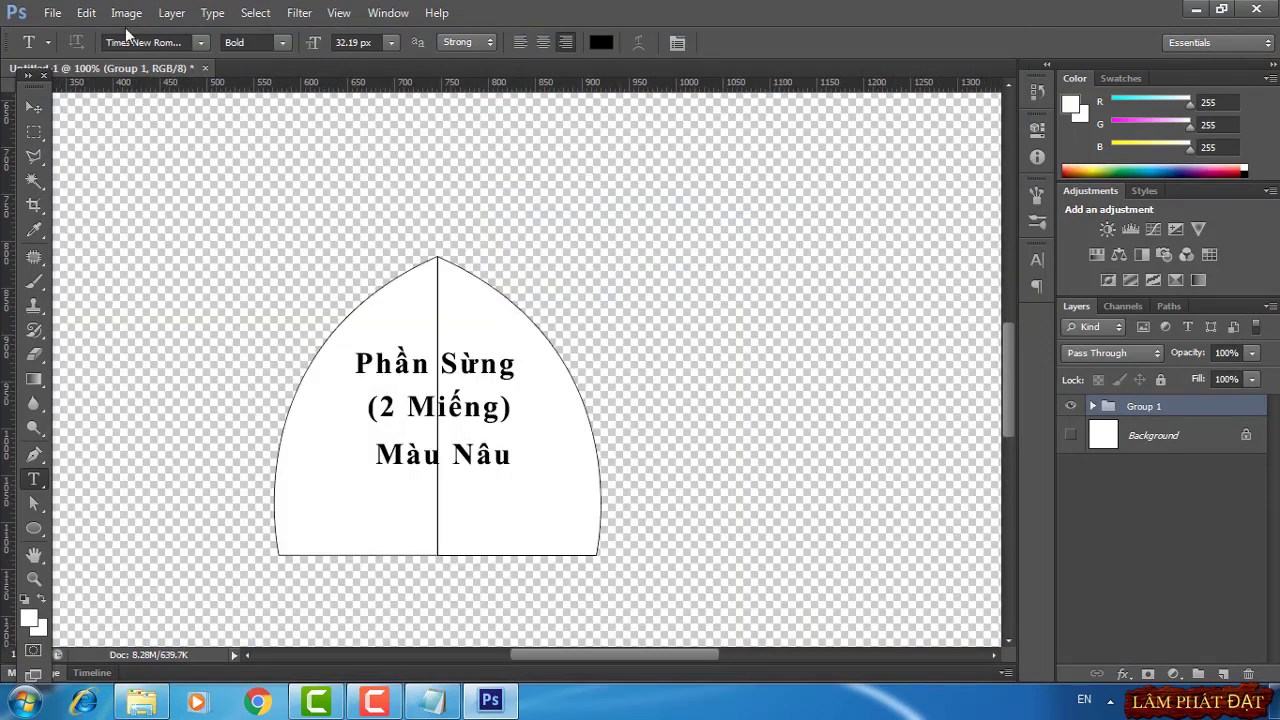
Open 10.jpg, zoom in on the peach fabric piece, and switch to the Pen tool
{"action": "left_click", "coordinate": [52, 12]}
{"action": "left_click", "coordinate": [140, 52]}
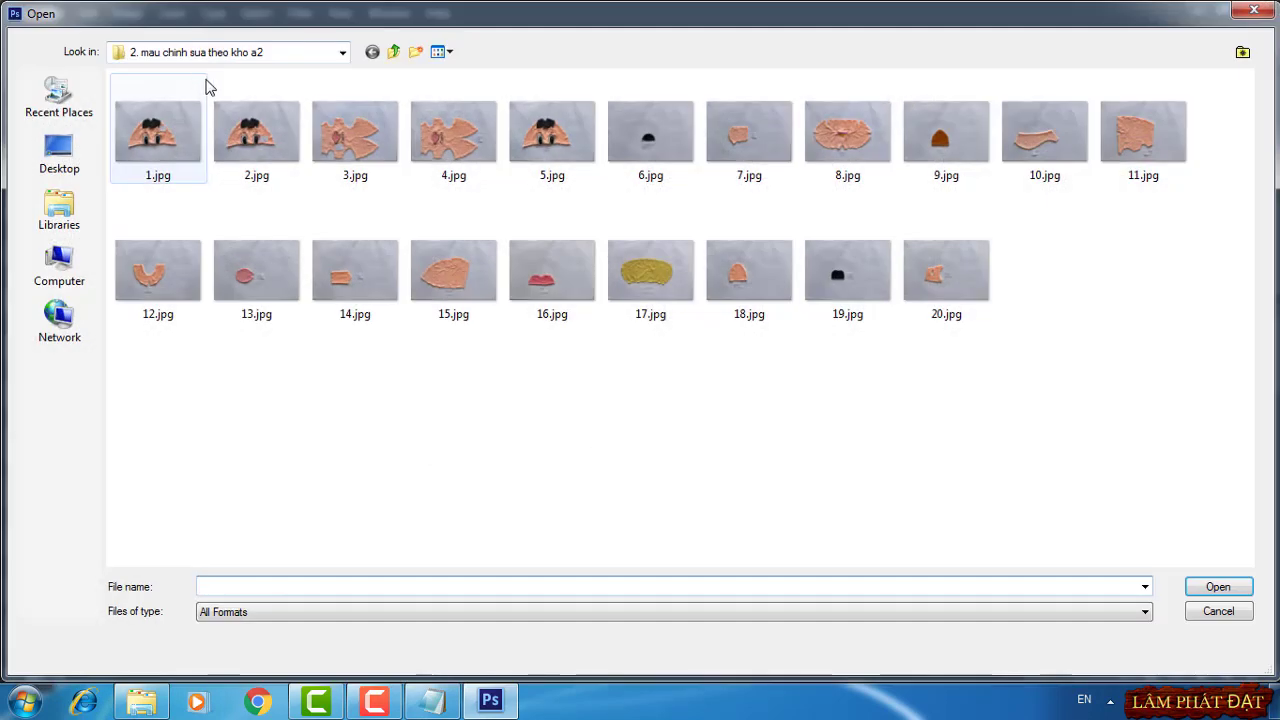
{"action": "double_click", "coordinate": [1040, 150]}
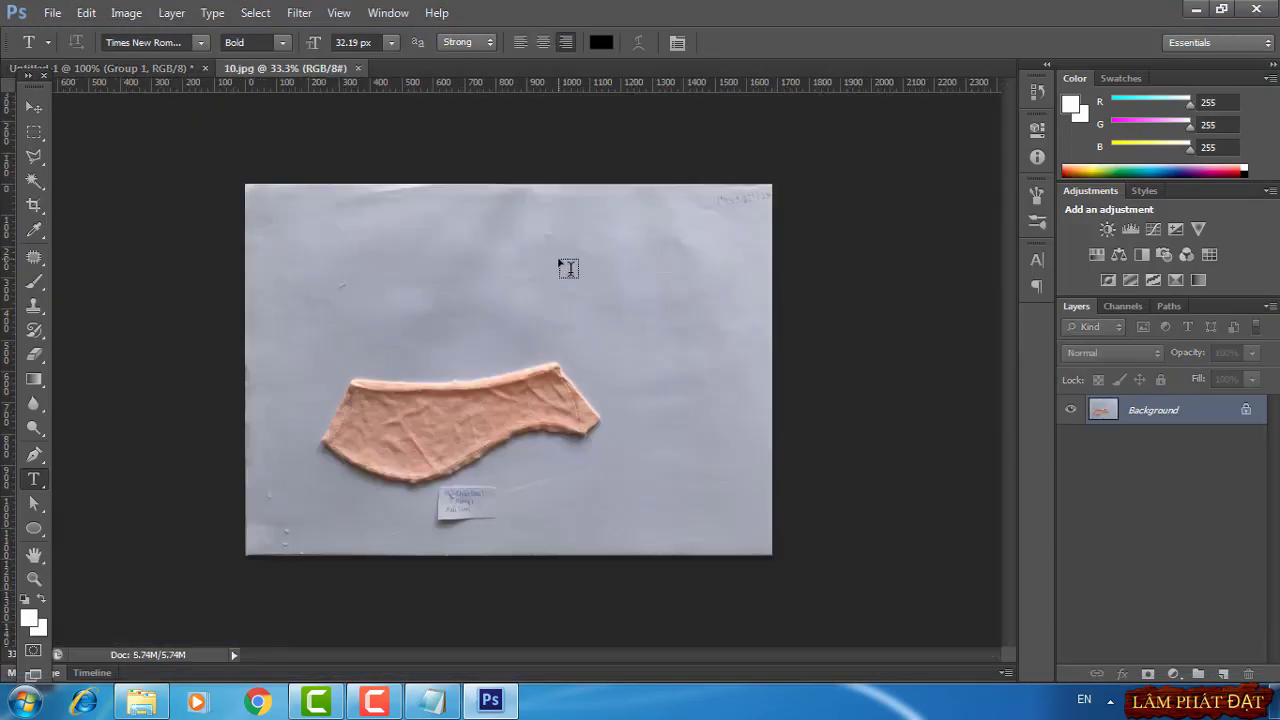
{"action": "key", "text": "ctrl+plus"}
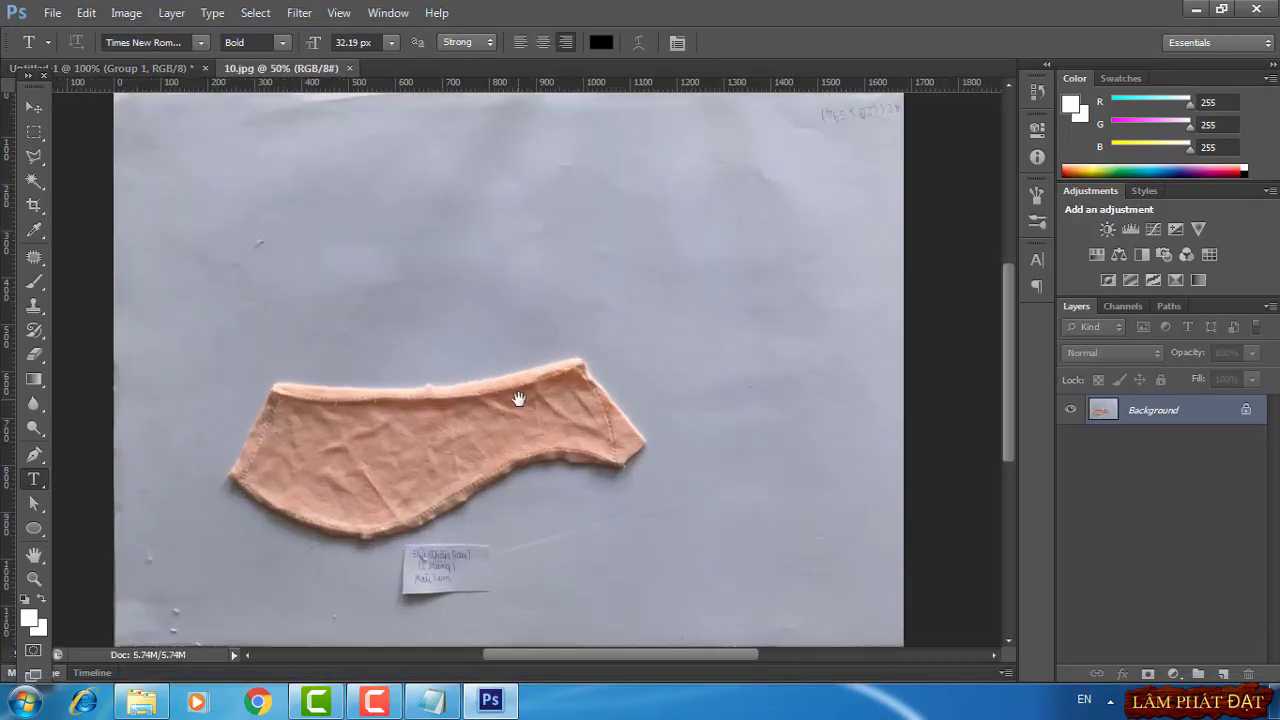
{"action": "left_click_drag", "start_coordinate": [518, 397], "coordinate": [538, 370]}
{"action": "key", "text": "ctrl+plus"}
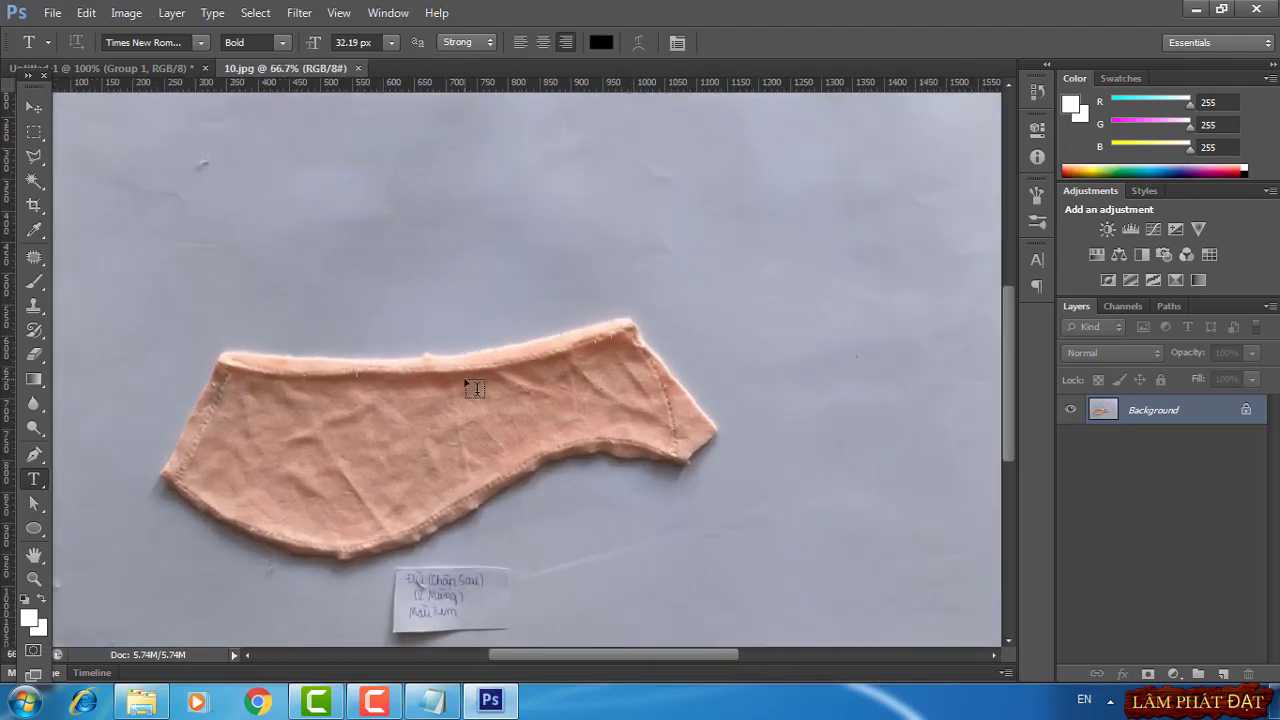
{"action": "left_click", "coordinate": [35, 457]}
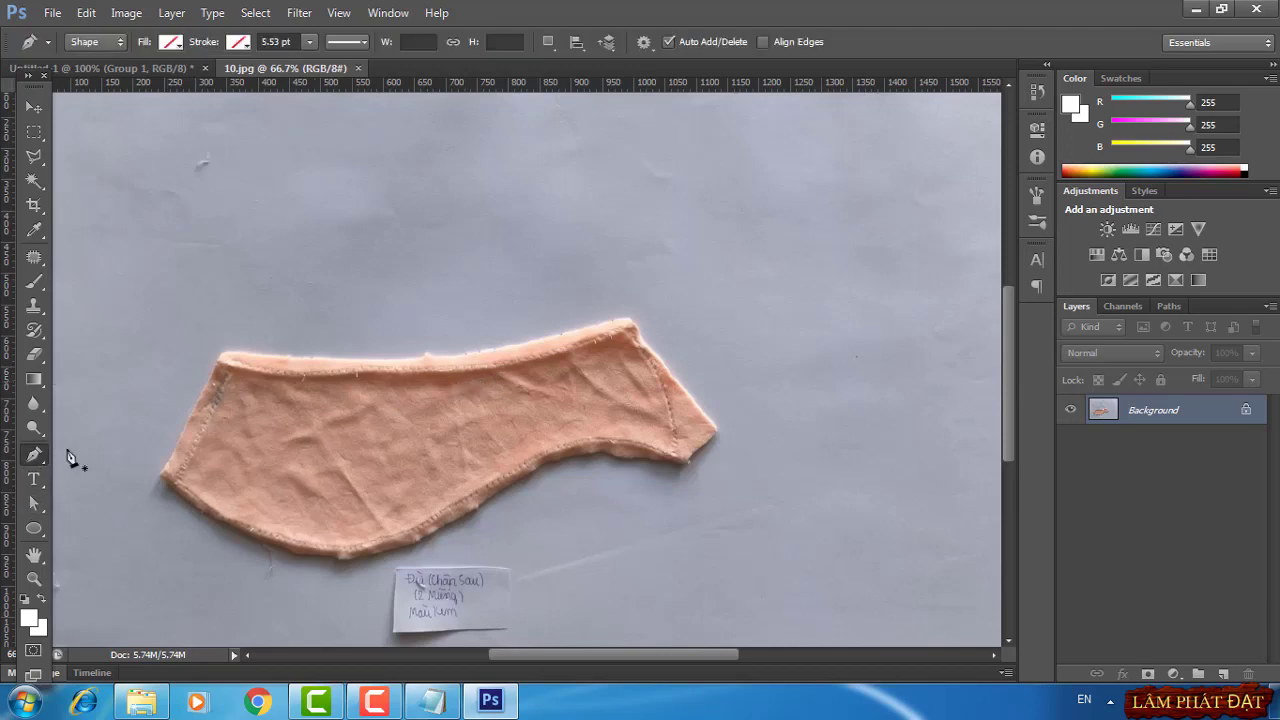
Start the peach piece's outline with points at the left, top corners, right tip and inner corner
{"action": "left_click", "coordinate": [161, 476]}
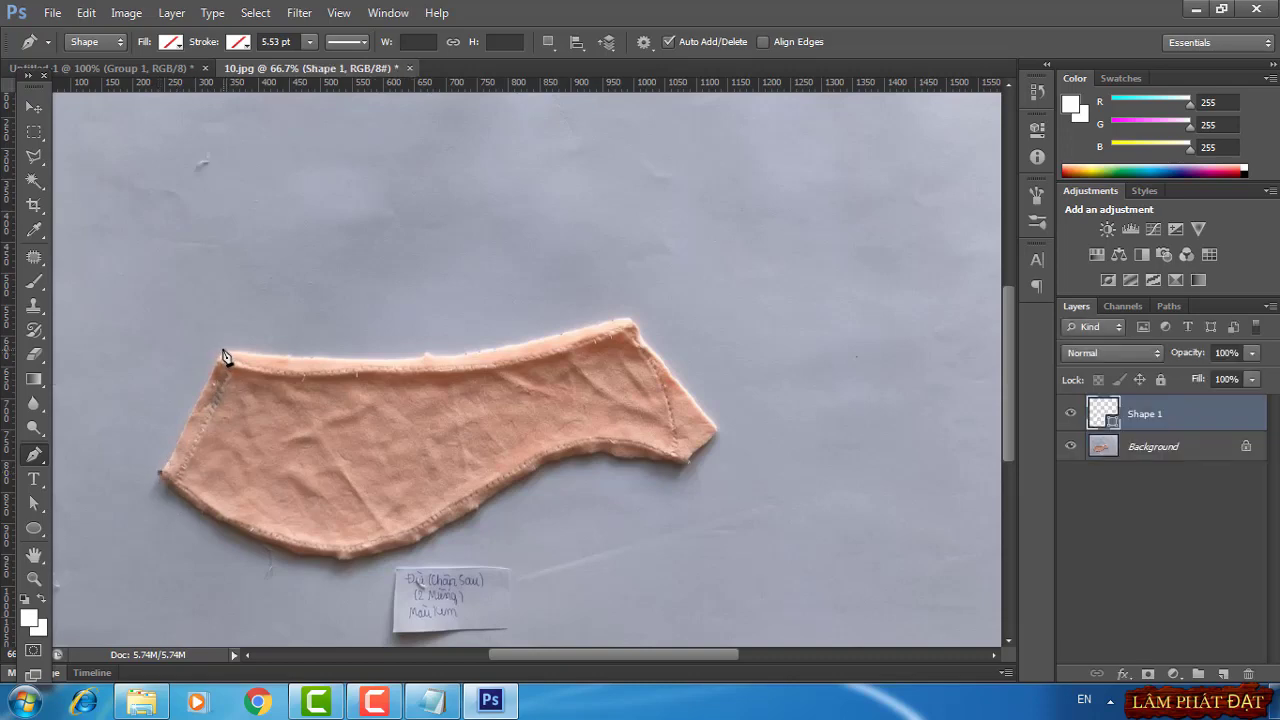
{"action": "left_click", "coordinate": [223, 352]}
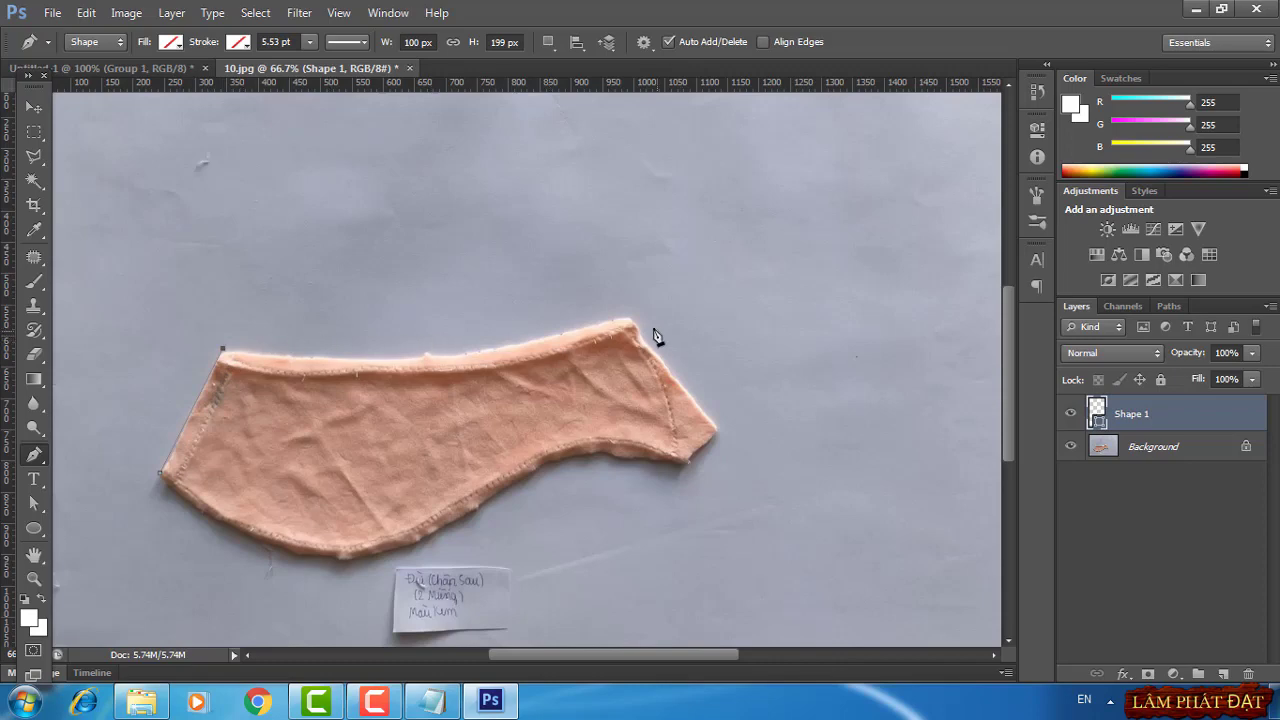
{"action": "left_click_drag", "start_coordinate": [630, 323], "coordinate": [845, 257]}
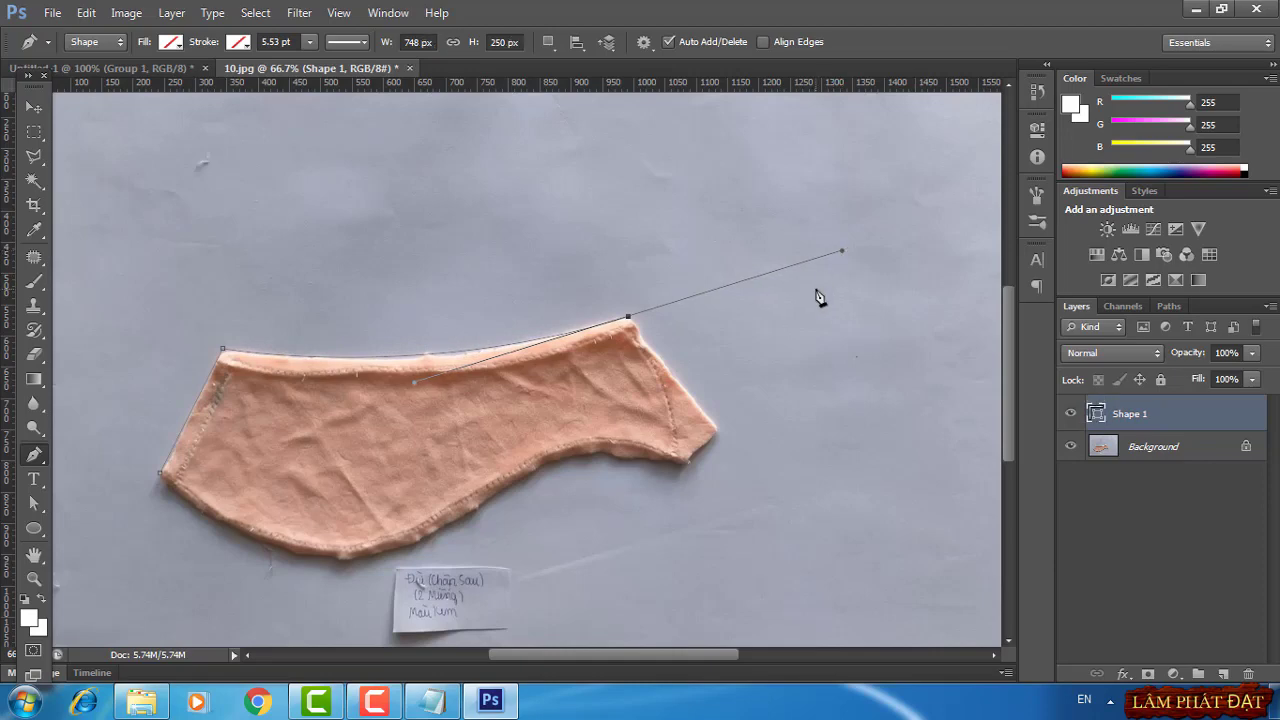
{"action": "left_click", "coordinate": [629, 318], "text": "alt"}
{"action": "left_click", "coordinate": [716, 427]}
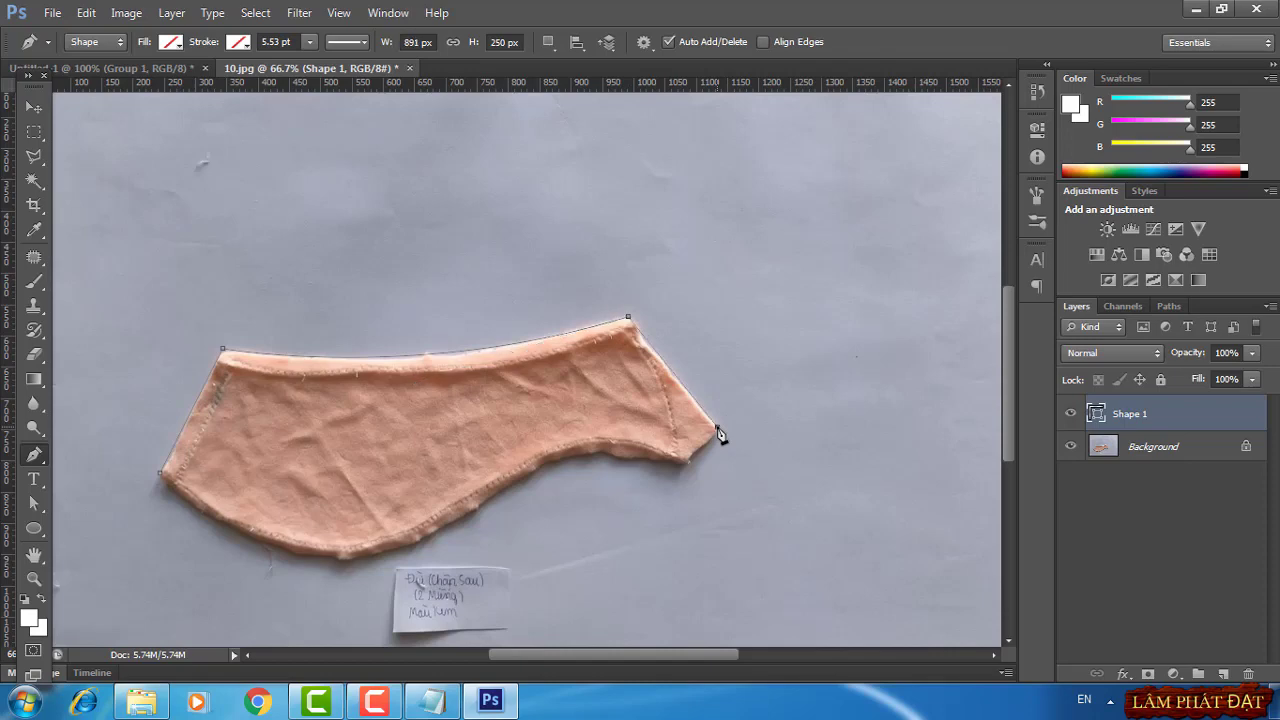
{"action": "left_click", "coordinate": [685, 465]}
Curve the outline along the lower and bottom edges, close it at the start, and commit
{"action": "left_click_drag", "start_coordinate": [477, 509], "coordinate": [477, 515]}
{"action": "left_click_drag", "start_coordinate": [477, 510], "coordinate": [483, 499]}
{"action": "key", "text": "ctrl+z"}
{"action": "mouse_move", "coordinate": [529, 475]}
{"action": "left_mouse_down"}
{"action": "mouse_move", "coordinate": [456, 507]}
{"action": "mouse_move", "coordinate": [468, 513]}
{"action": "left_mouse_up"}
{"action": "left_click_drag", "start_coordinate": [468, 513], "coordinate": [509, 485]}
{"action": "left_click_drag", "start_coordinate": [513, 485], "coordinate": [513, 485]}
{"action": "left_click_drag", "start_coordinate": [331, 557], "coordinate": [298, 560]}
{"action": "left_click_drag", "start_coordinate": [285, 563], "coordinate": [286, 563]}
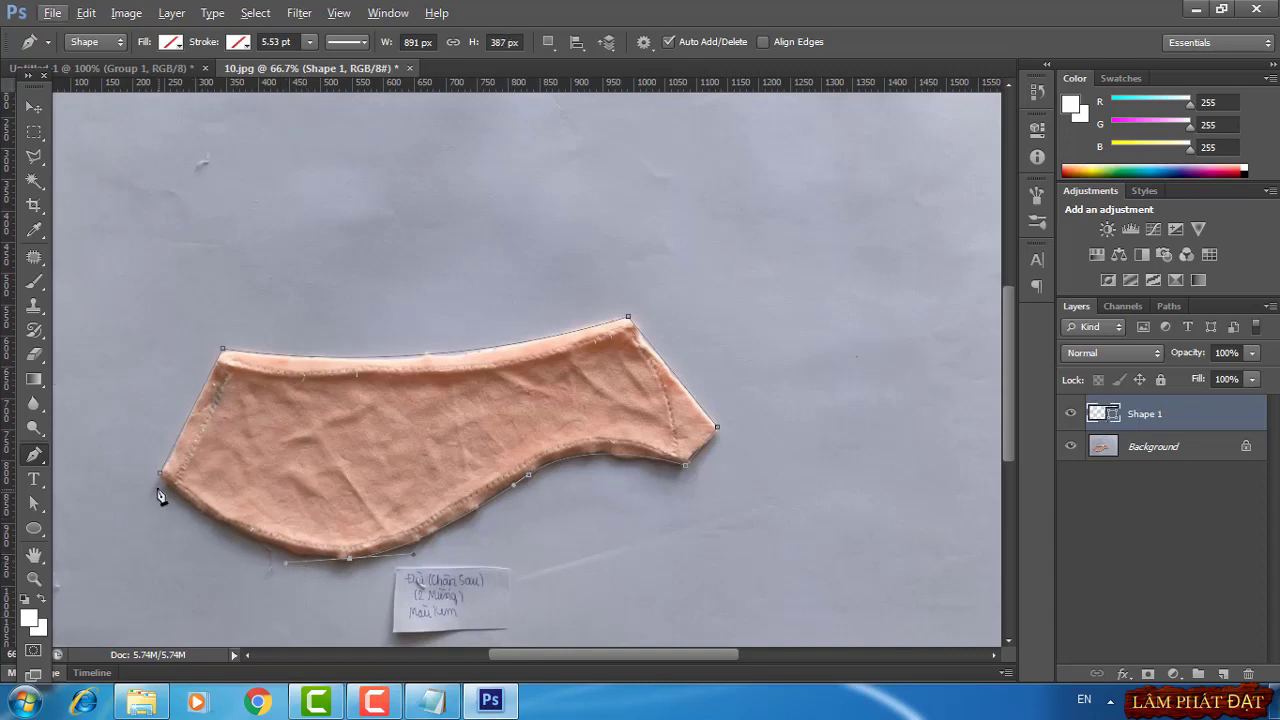
{"action": "left_click", "coordinate": [163, 476]}
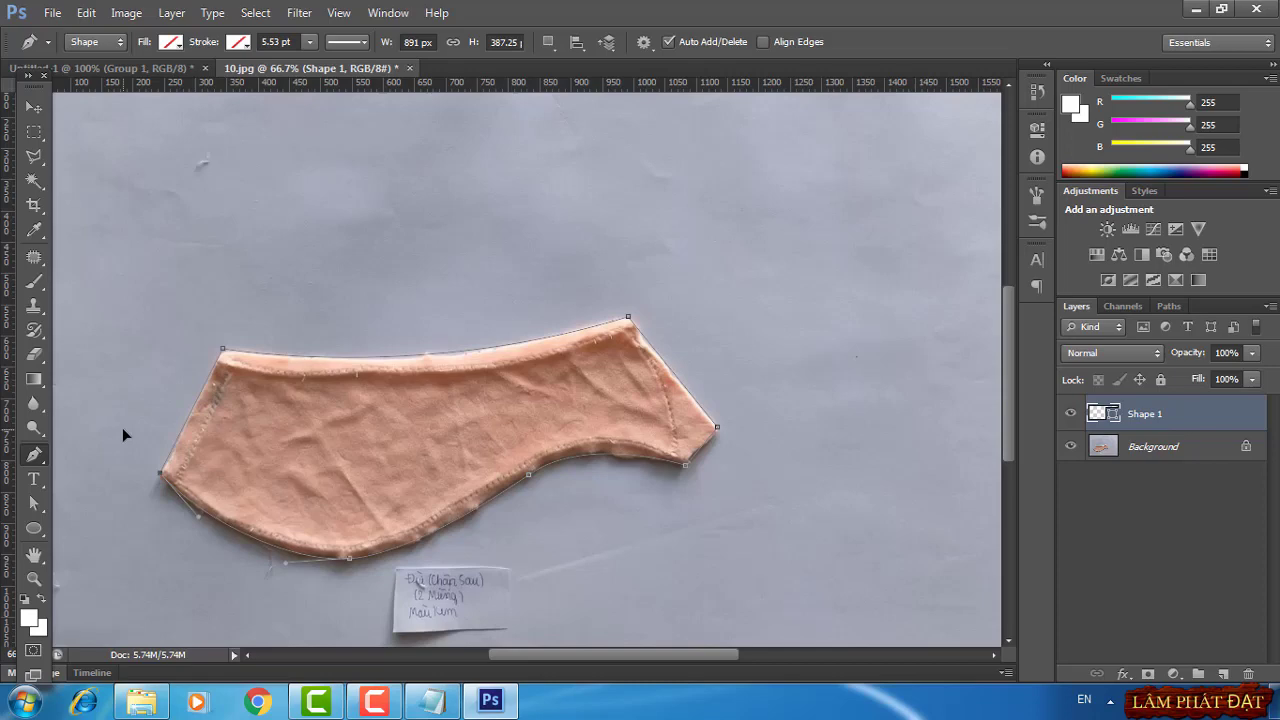
{"action": "key", "text": "Return"}
In Untitled-1, delete Group 1 and its contents, then zoom out to the traced outline
{"action": "left_click", "coordinate": [113, 64]}
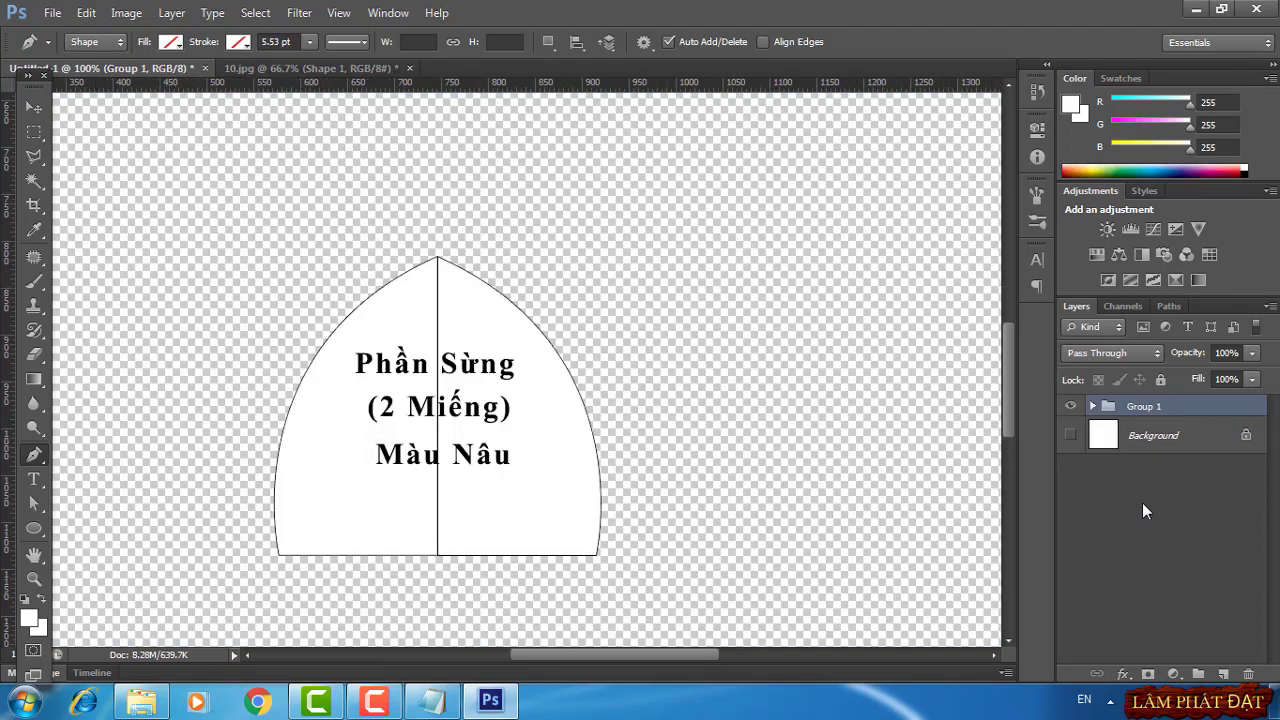
{"action": "right_click", "coordinate": [1168, 418]}
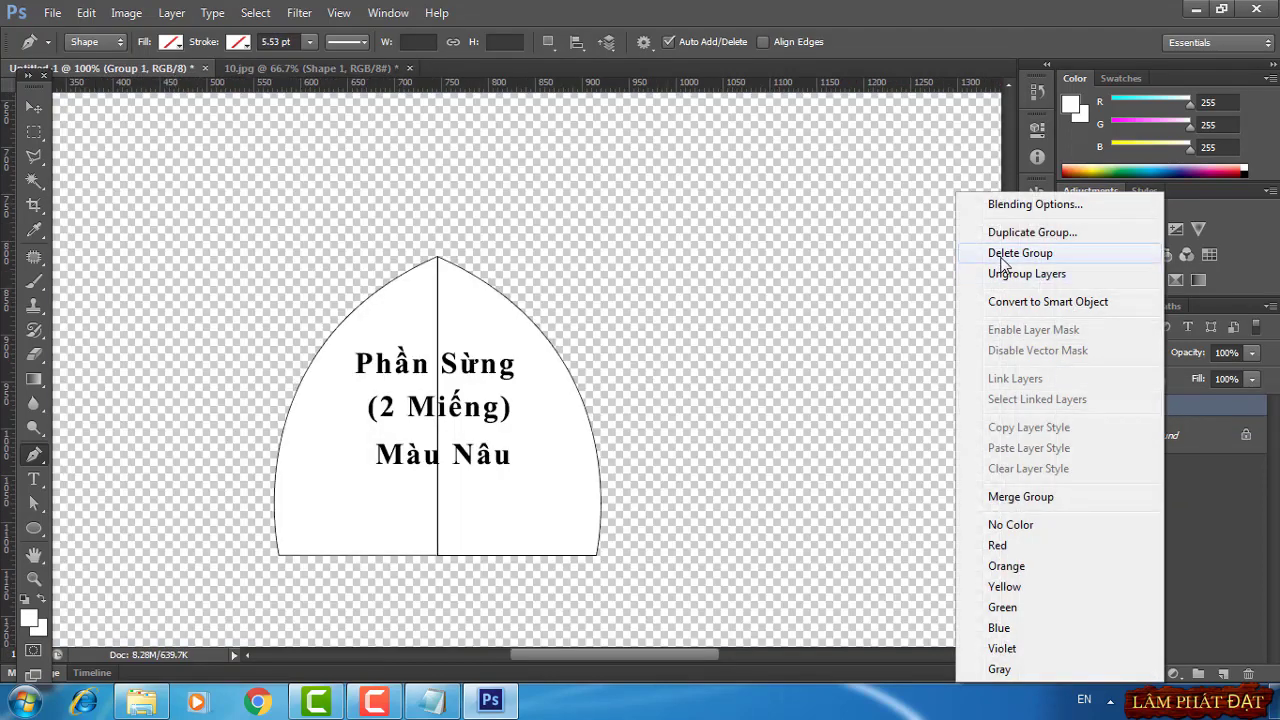
{"action": "left_click", "coordinate": [1003, 252]}
{"action": "left_click", "coordinate": [655, 286]}
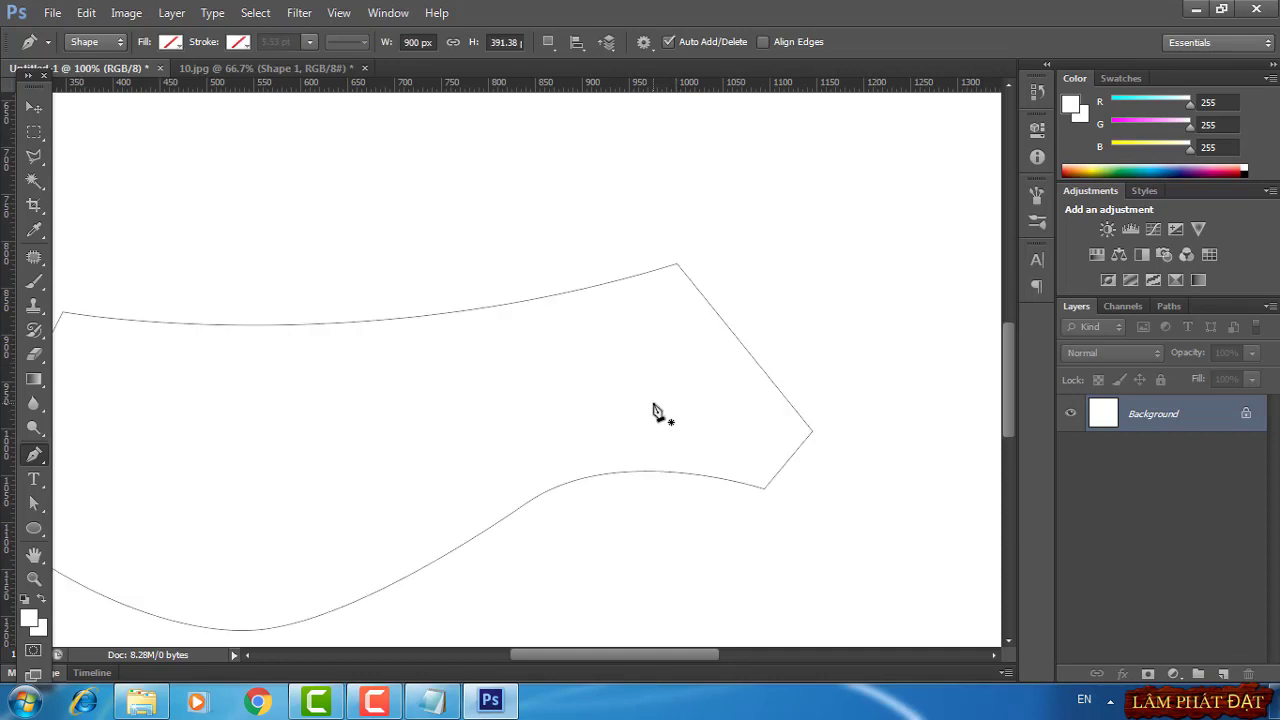
{"action": "key", "text": "ctrl+minus"}
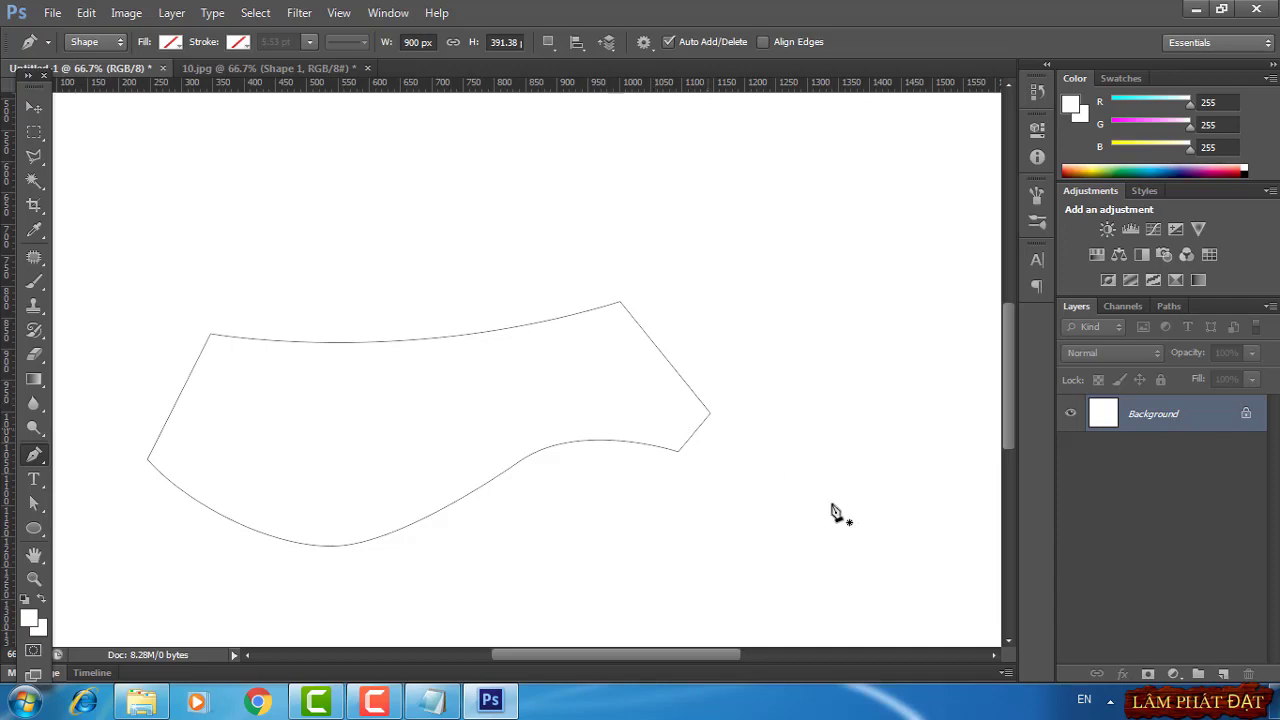
Add a white Solid Color fill layer inside the traced path
{"action": "left_click", "coordinate": [1173, 674]}
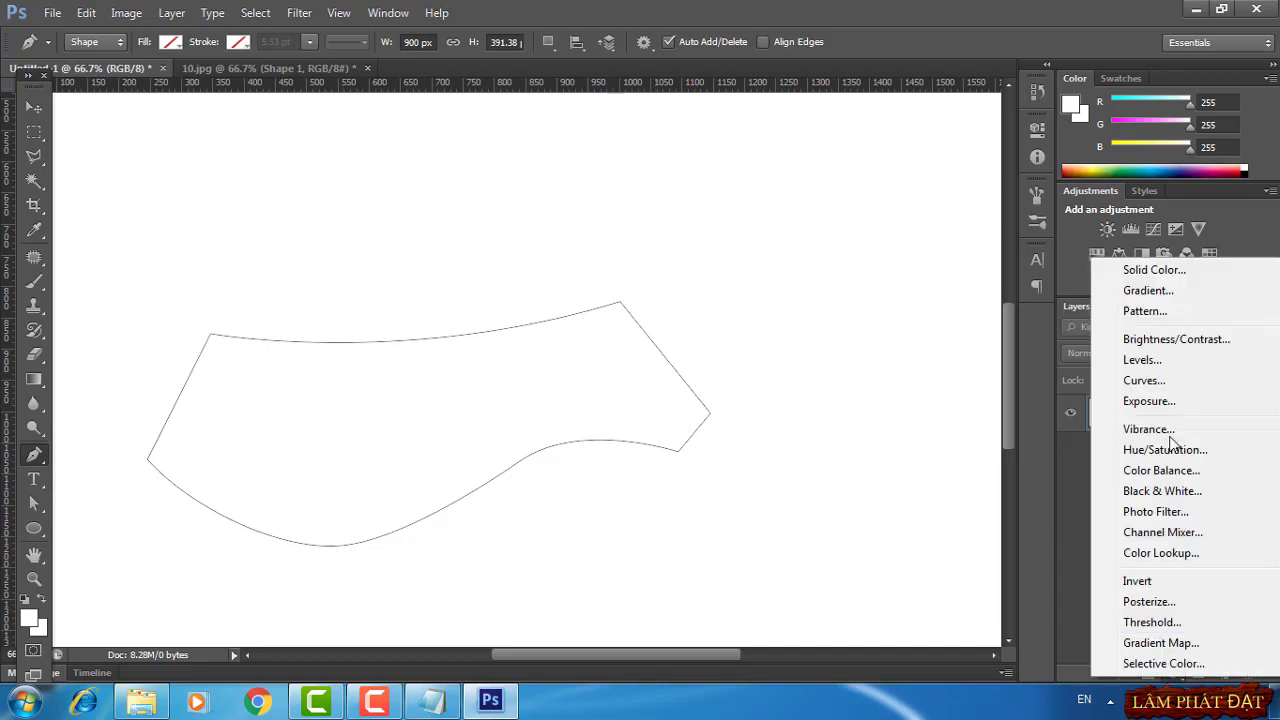
{"action": "left_click", "coordinate": [1144, 270]}
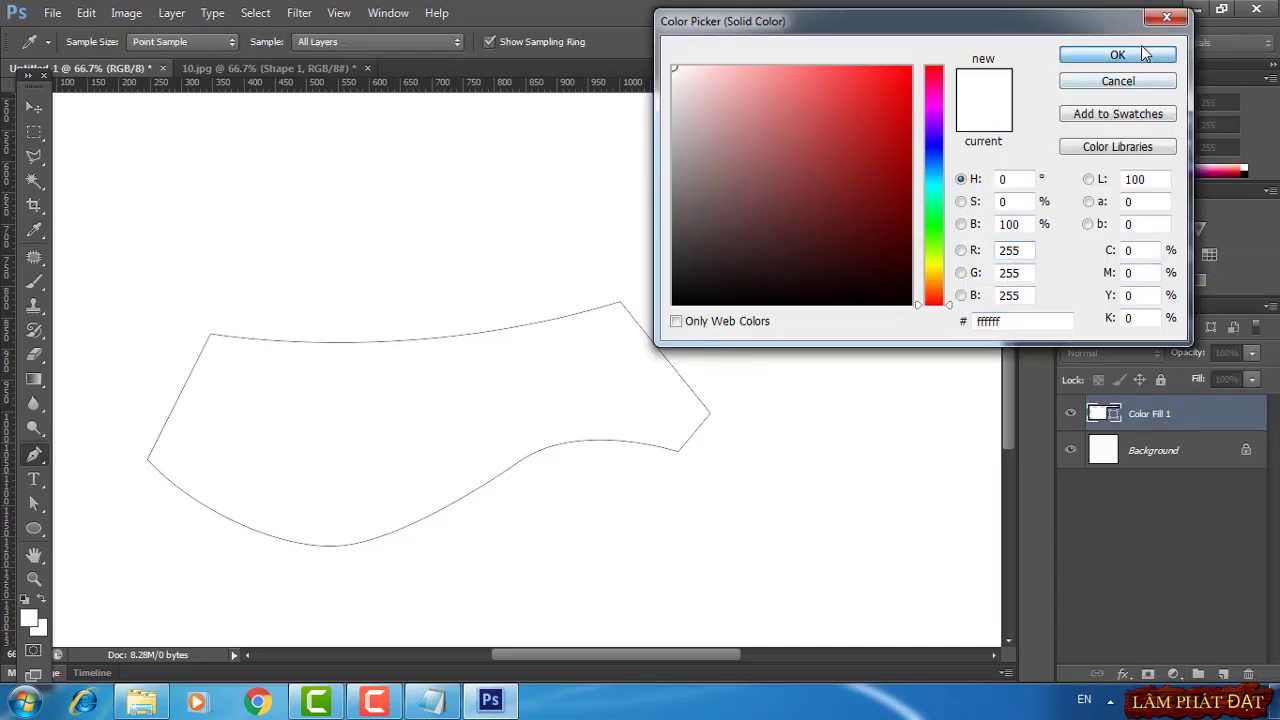
{"action": "left_click", "coordinate": [1117, 54]}
Give the fill layer a black Stroke effect positioned Inside
{"action": "left_click", "coordinate": [1123, 674]}
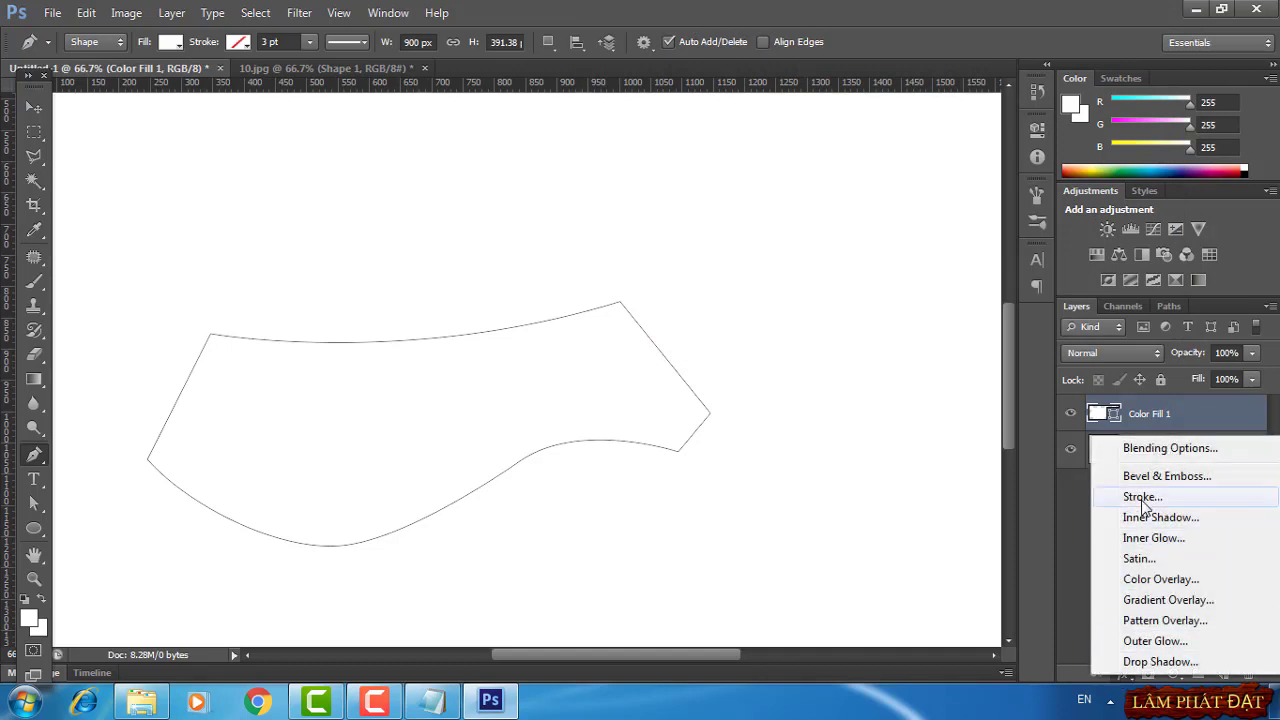
{"action": "left_click", "coordinate": [1112, 505]}
{"action": "left_click", "coordinate": [903, 371]}
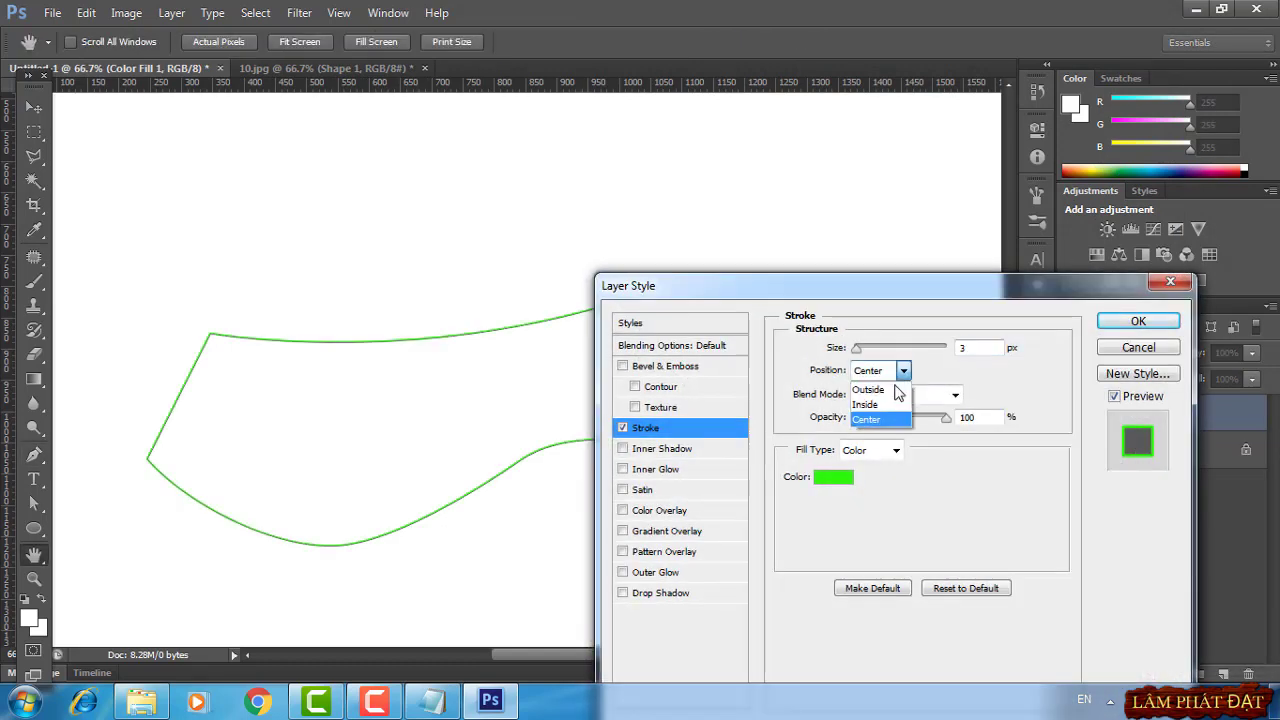
{"action": "left_click", "coordinate": [880, 391]}
{"action": "left_click", "coordinate": [961, 351]}
{"action": "type", "text": "1"}
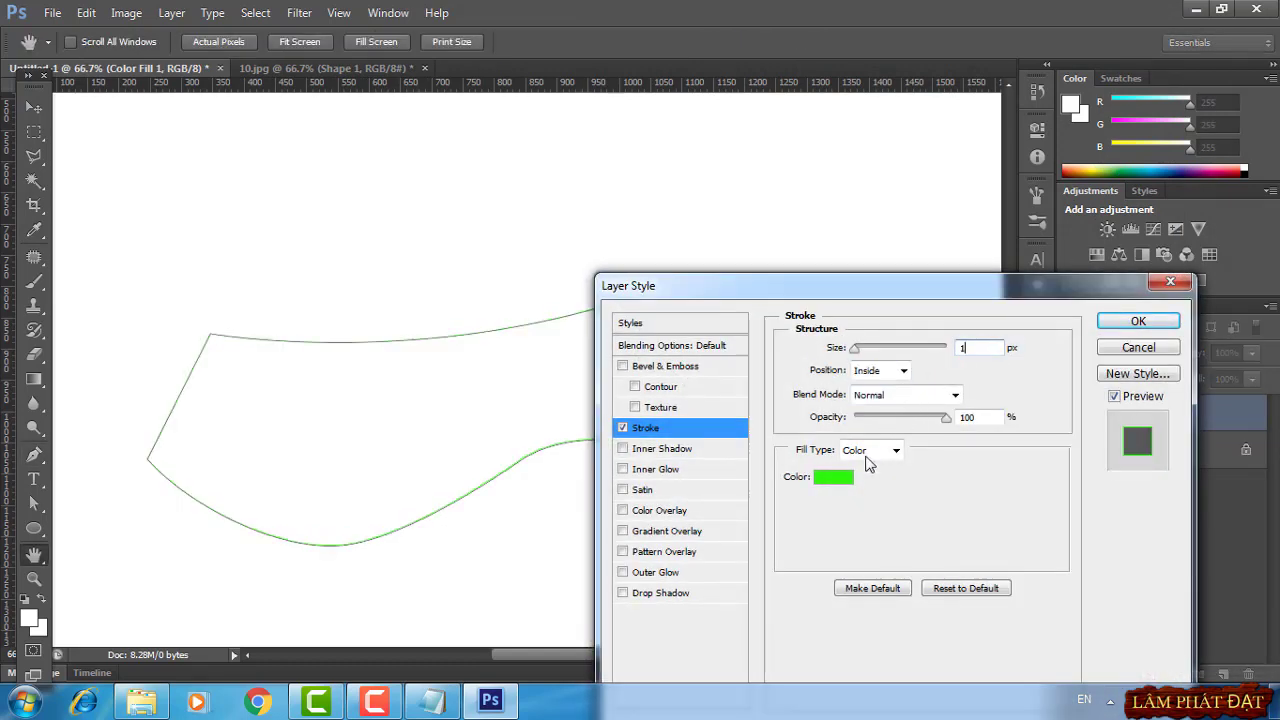
{"action": "left_click", "coordinate": [833, 477]}
{"action": "left_click", "coordinate": [678, 302]}
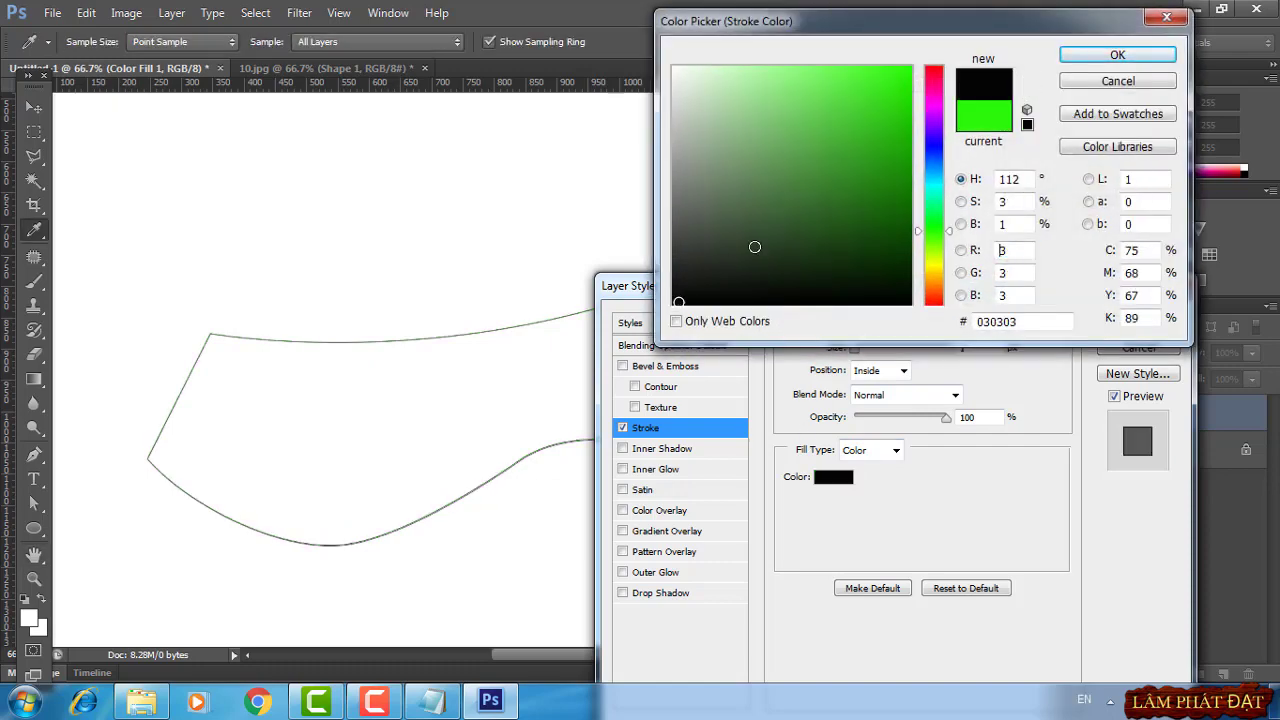
{"action": "left_click", "coordinate": [1125, 55]}
Apply the stroke, compare with the 10.jpg photo, and hide the white Background layer
{"action": "left_click", "coordinate": [1136, 322]}
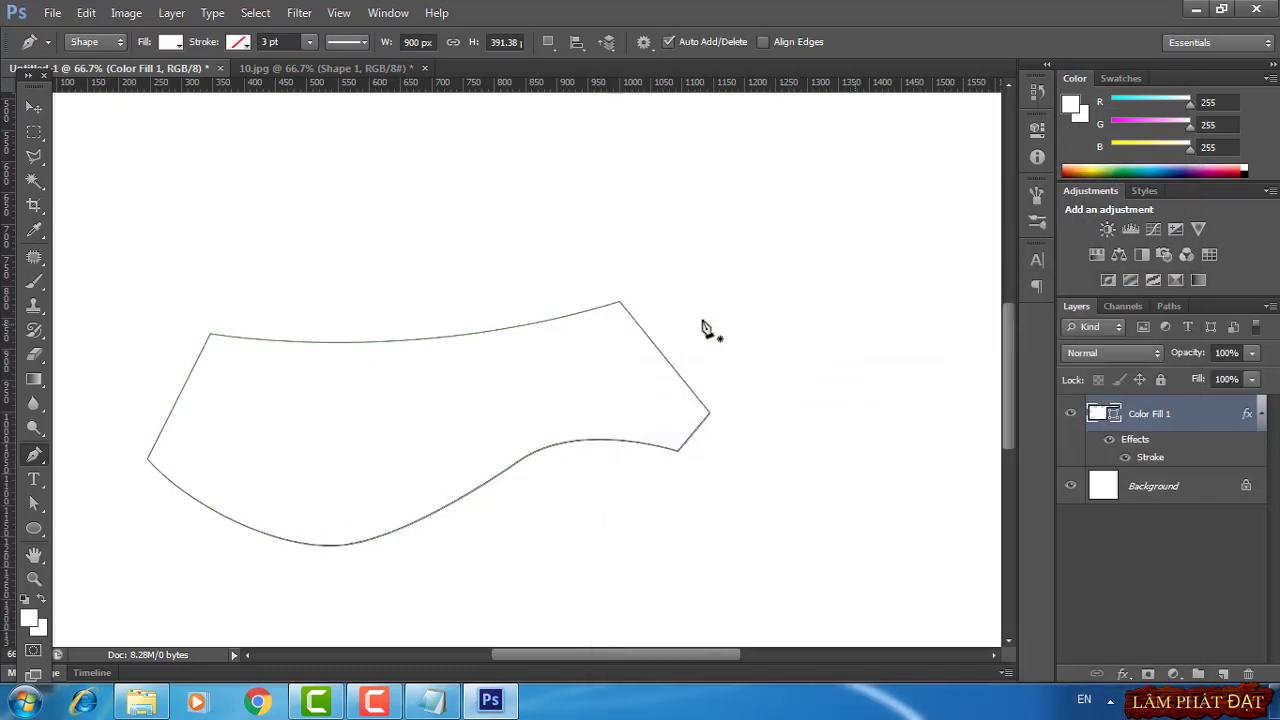
{"action": "left_click", "coordinate": [289, 66]}
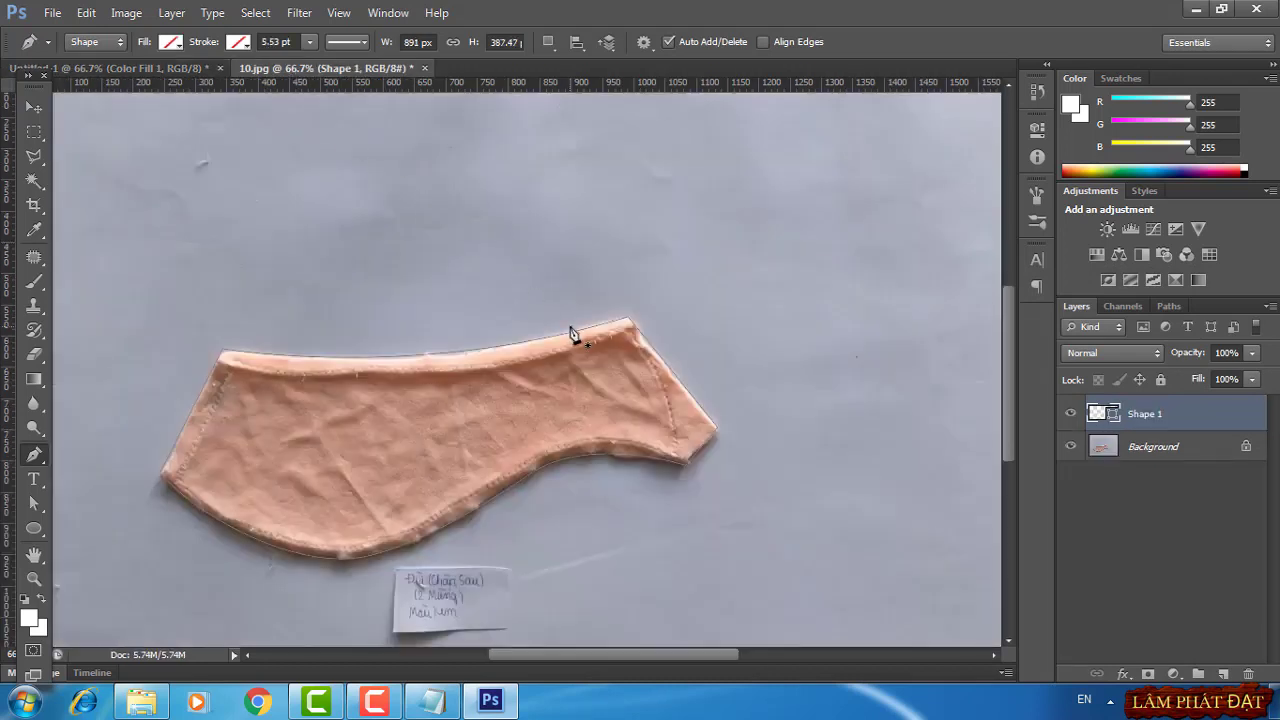
{"action": "scroll", "coordinate": [574, 332], "scroll_direction": "down", "scroll_amount": 2}
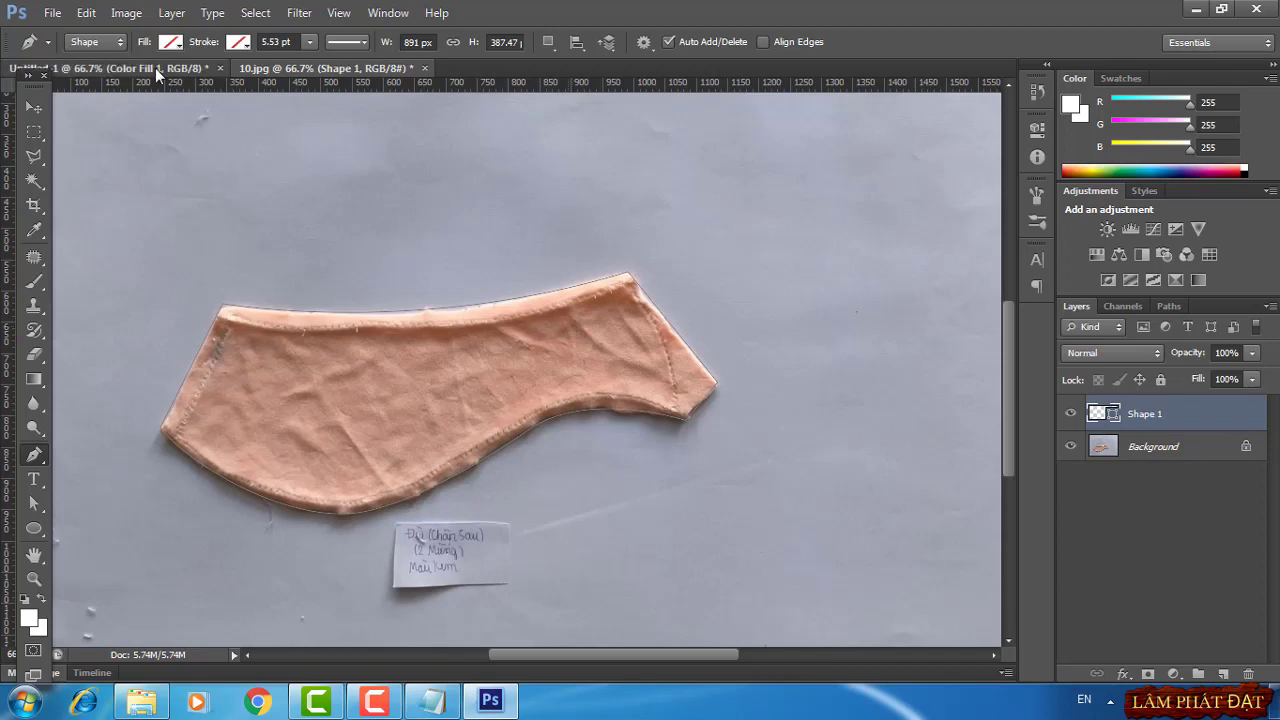
{"action": "left_click", "coordinate": [80, 67]}
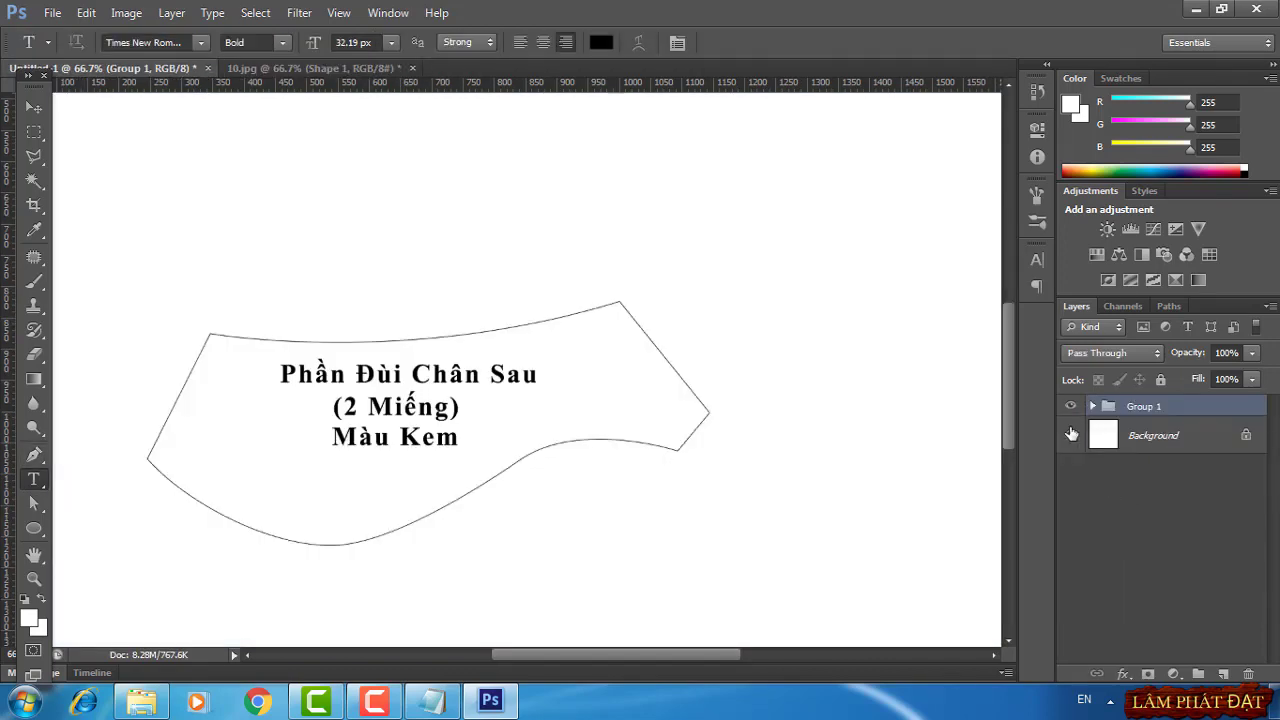
{"action": "left_click", "coordinate": [1071, 433]}
Export the piece via Save for Web as 10.png, then close 10.jpg without saving
{"action": "left_click", "coordinate": [52, 12]}
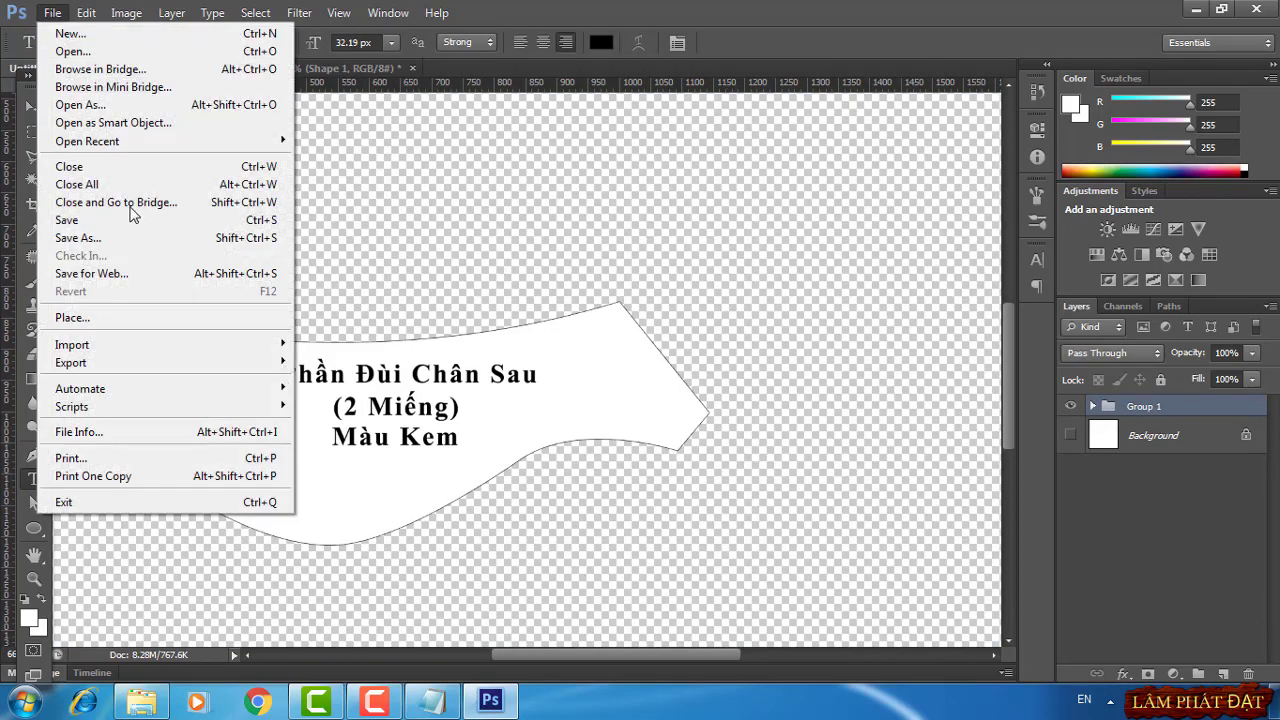
{"action": "left_click", "coordinate": [122, 270]}
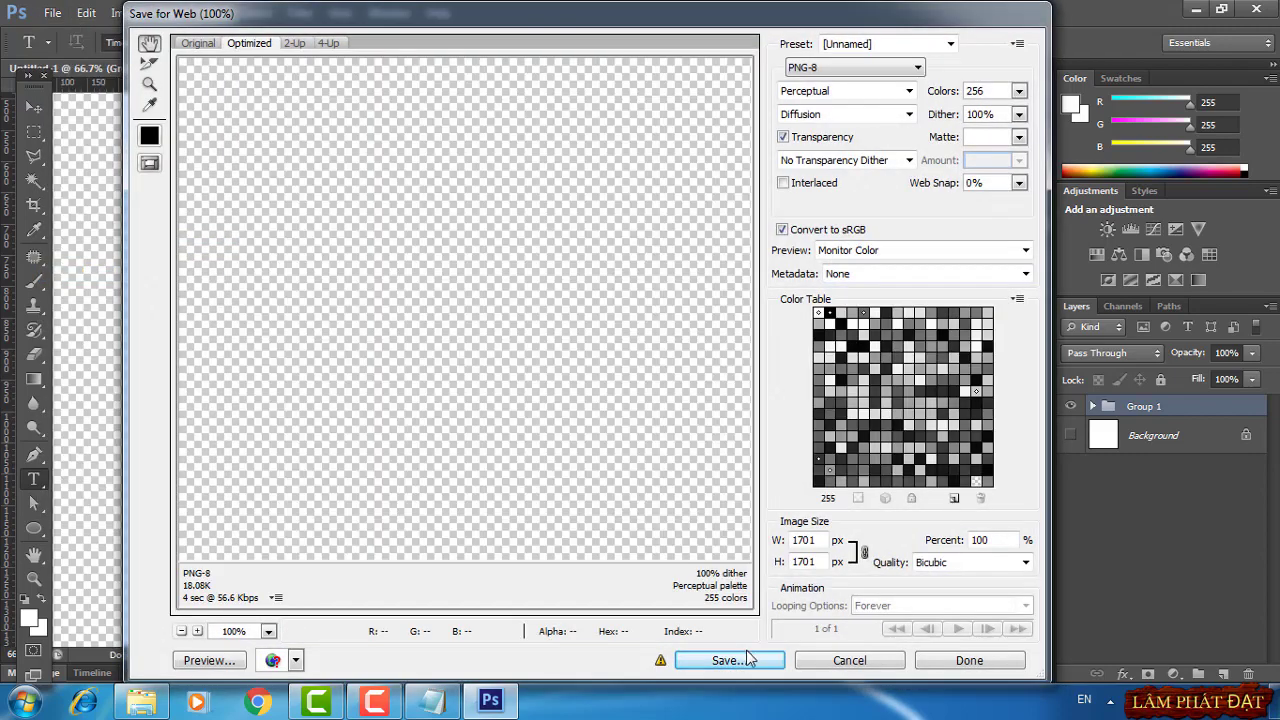
{"action": "left_click", "coordinate": [749, 659]}
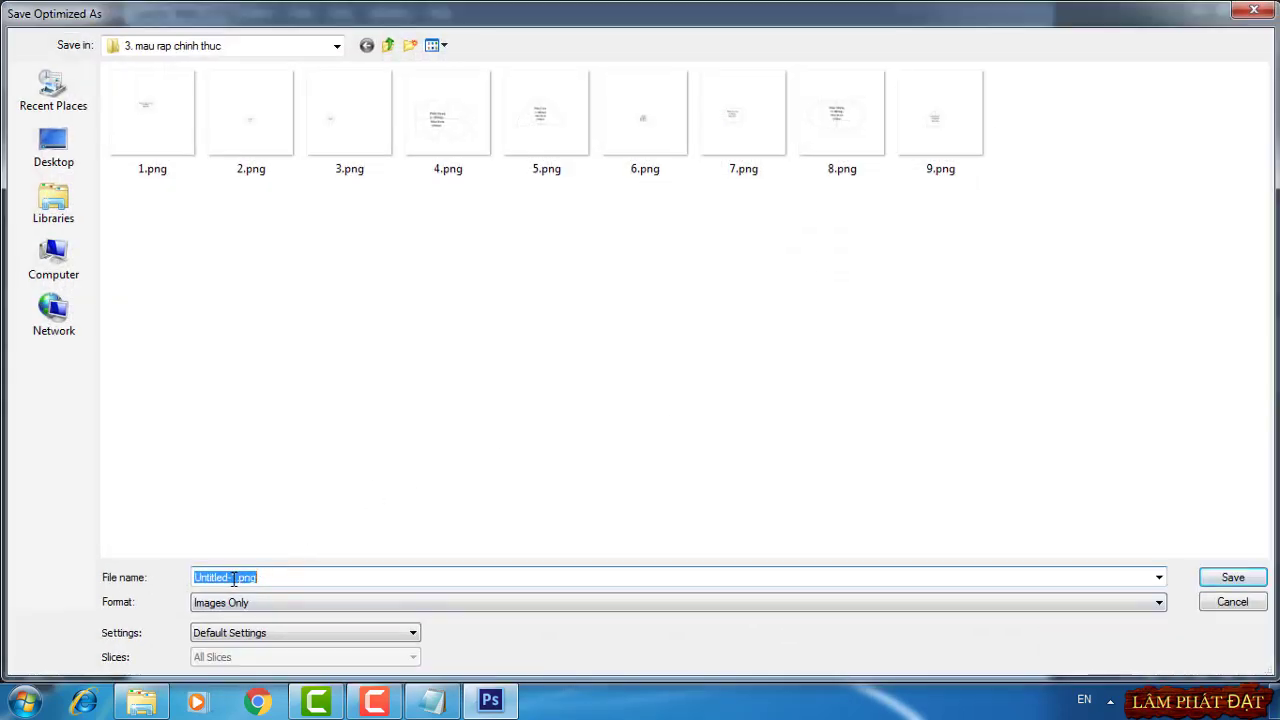
{"action": "double_click", "coordinate": [236, 580]}
{"action": "type", "text": "1"}
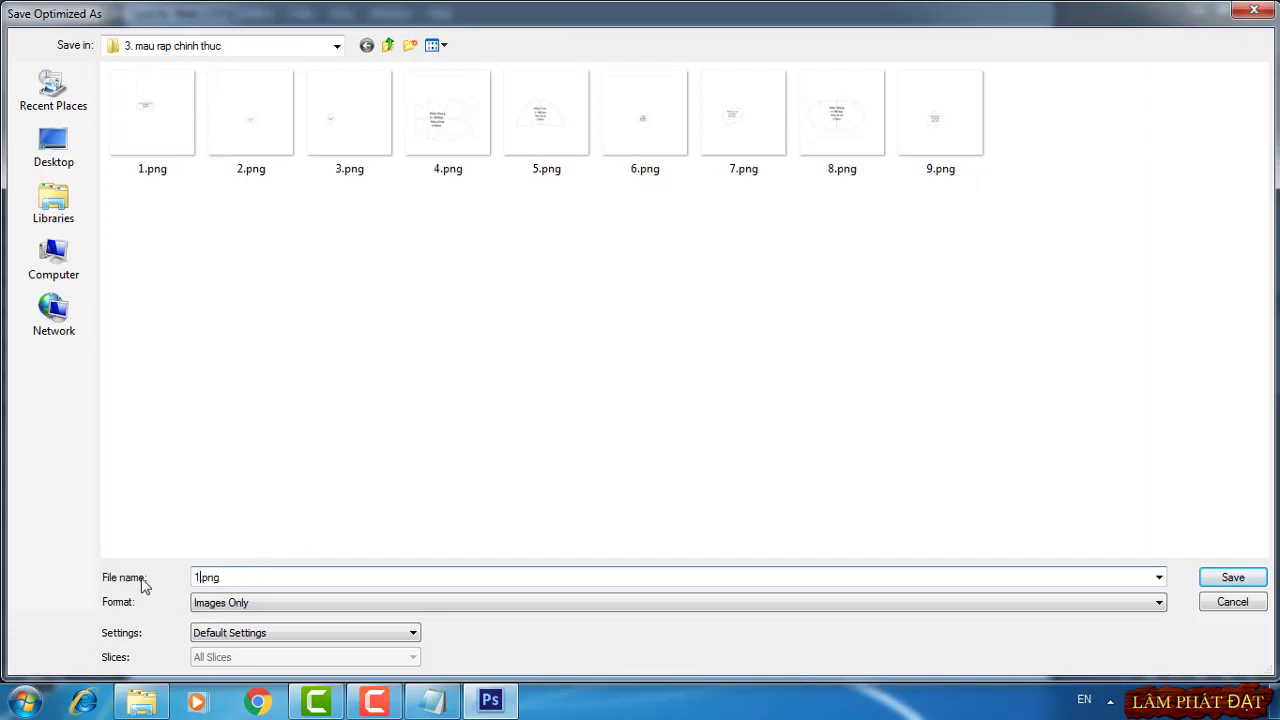
{"action": "type", "text": "0"}
{"action": "left_click", "coordinate": [1232, 579]}
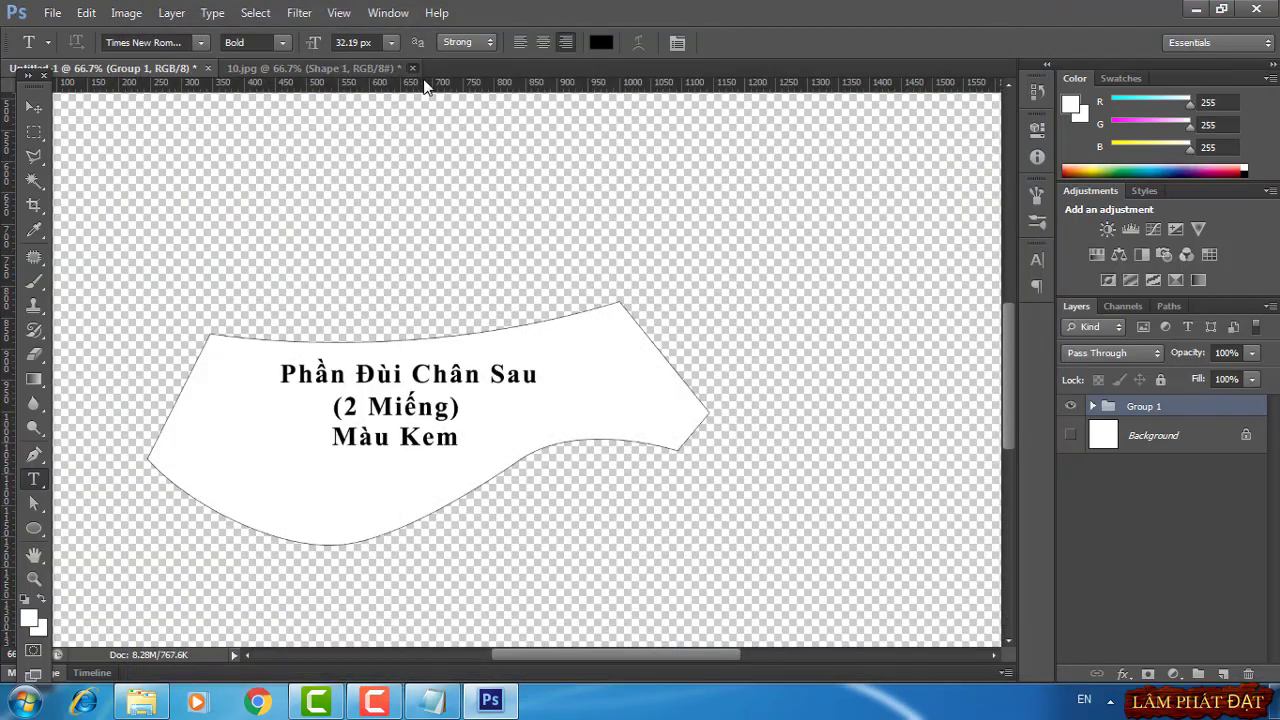
{"action": "left_click", "coordinate": [412, 67]}
{"action": "left_click", "coordinate": [644, 275]}
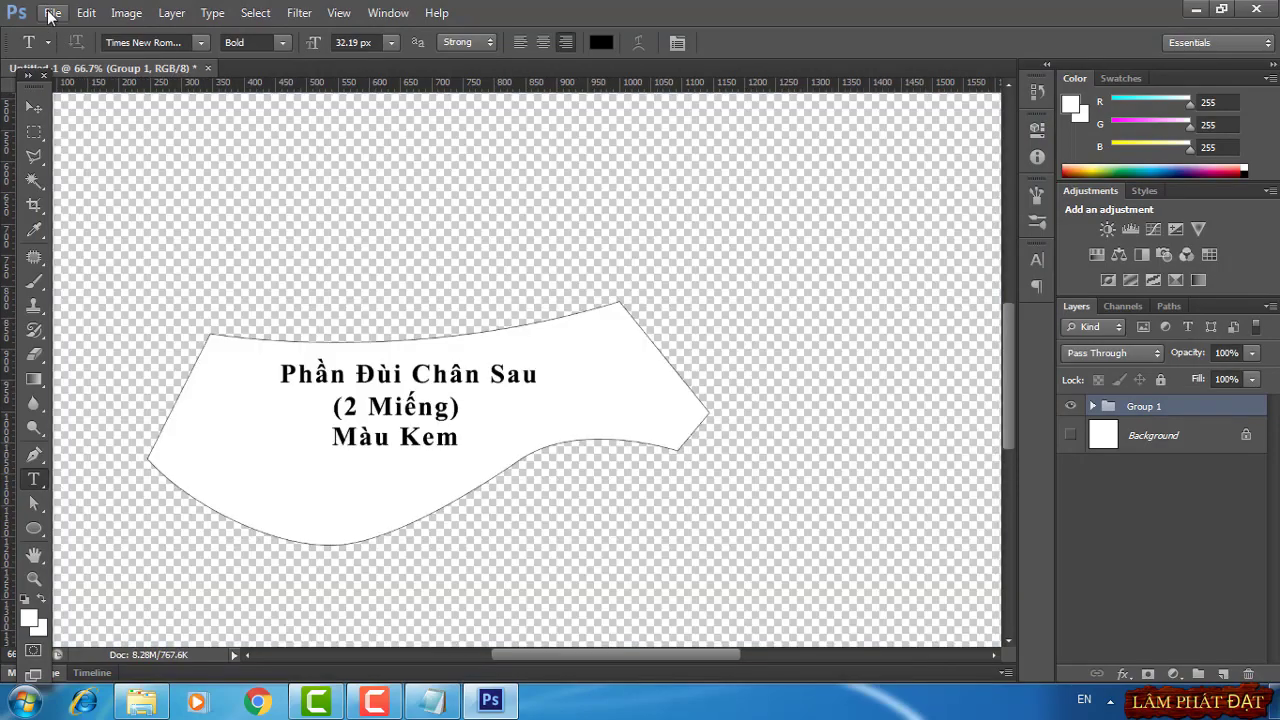
Open 11.jpg, zoom in on the fabric piece, and select the Pen tool
{"action": "left_click", "coordinate": [50, 12]}
{"action": "left_click", "coordinate": [68, 53]}
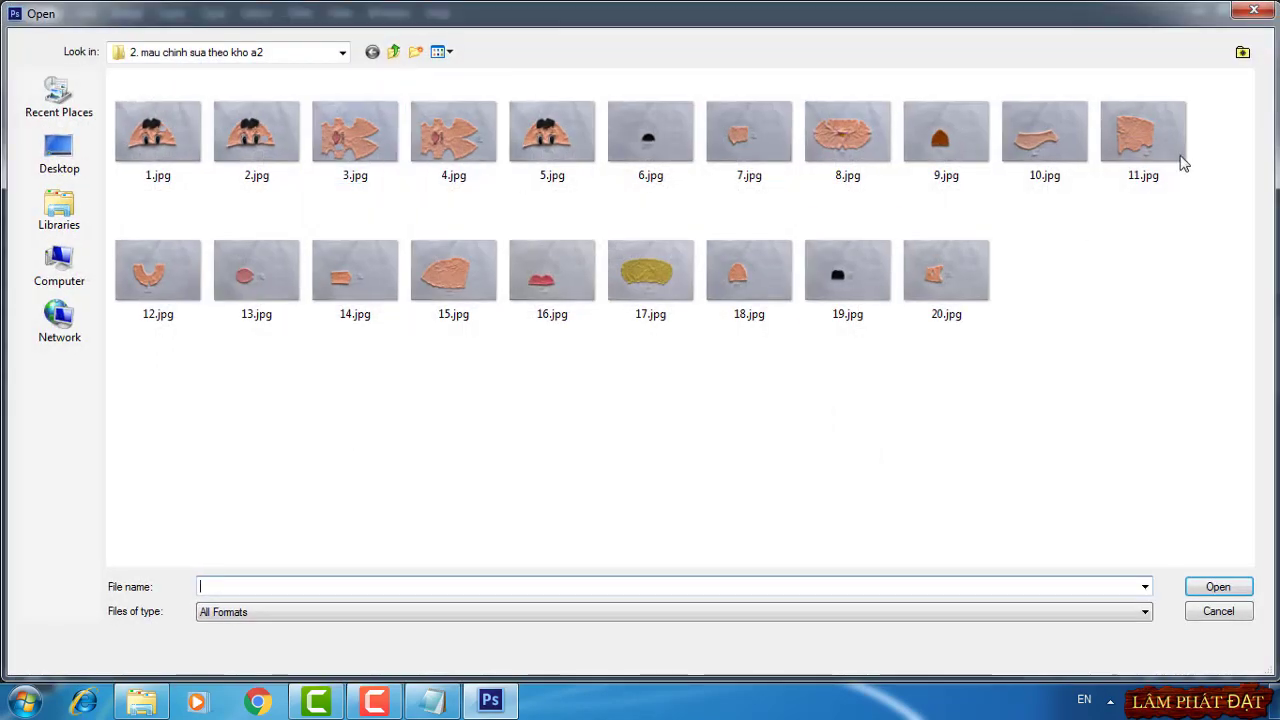
{"action": "left_click", "coordinate": [1147, 145]}
{"action": "double_click", "coordinate": [1147, 145]}
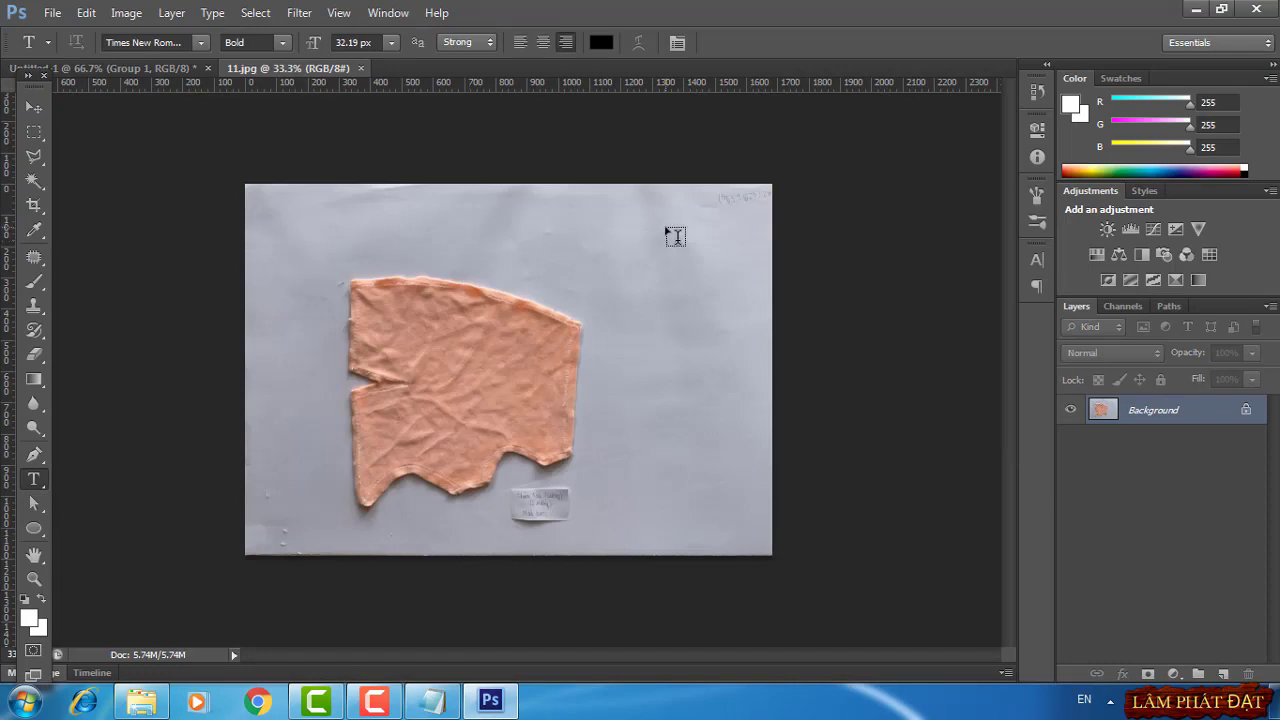
{"action": "key", "text": "ctrl+plus"}
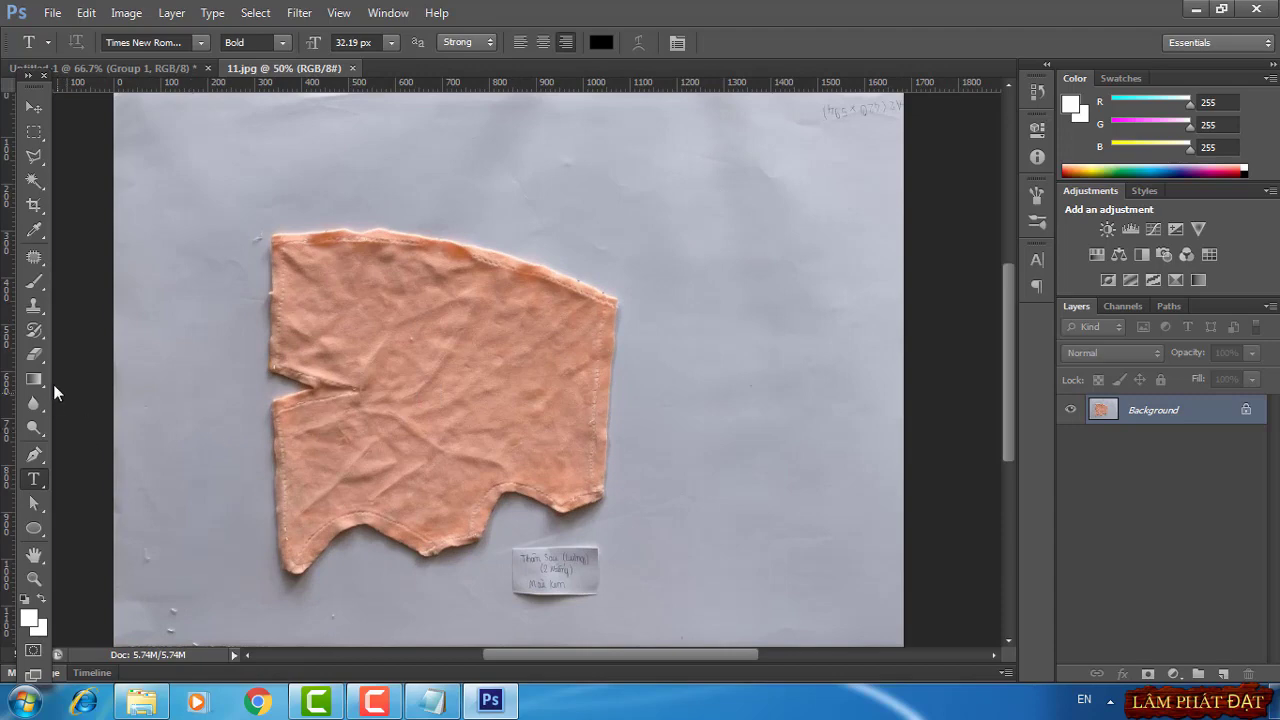
{"action": "left_click", "coordinate": [33, 455]}
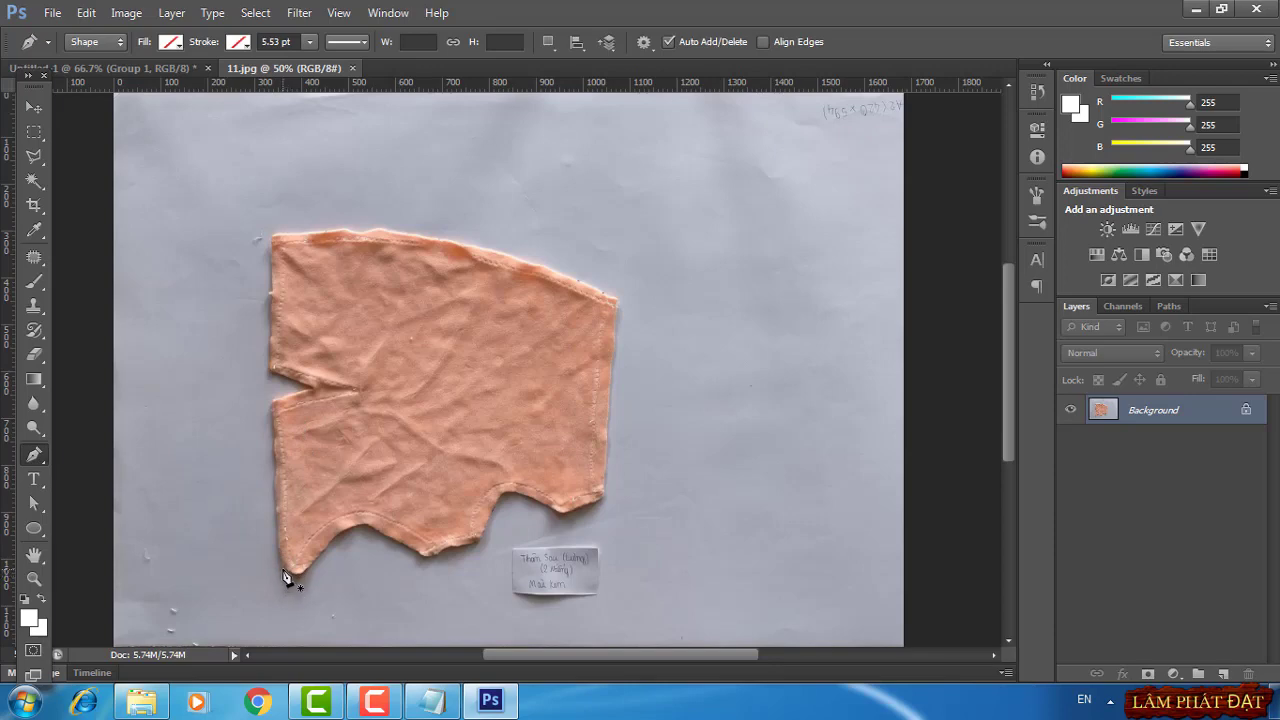
Trace the piece's left edge and notch, then curve the top edge to the top-right corner
{"action": "left_click", "coordinate": [285, 577]}
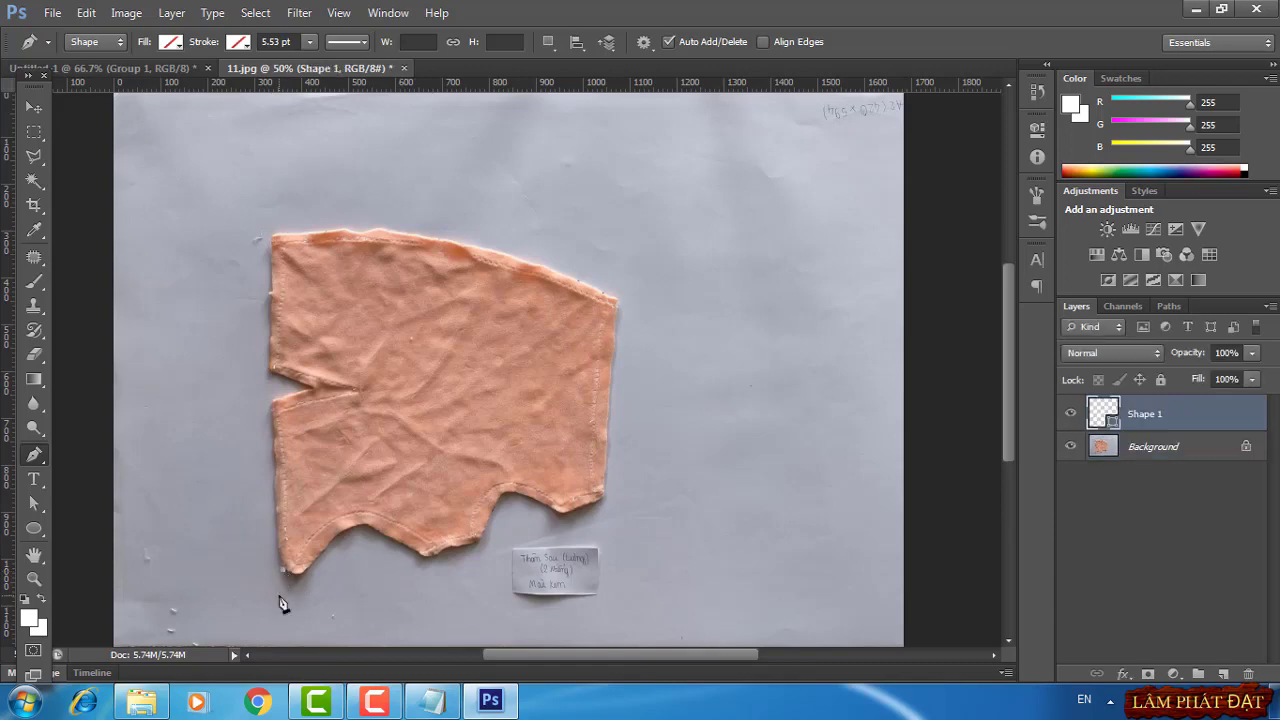
{"action": "left_click", "coordinate": [271, 405]}
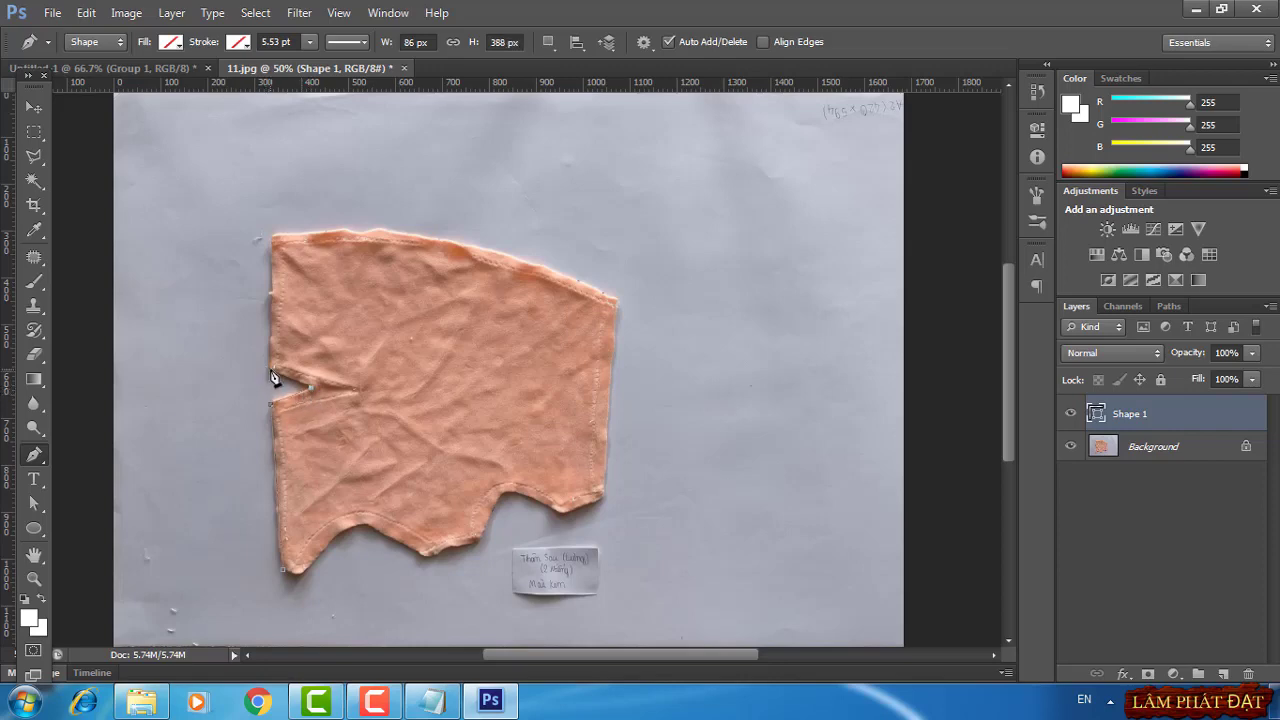
{"action": "left_click", "coordinate": [271, 370]}
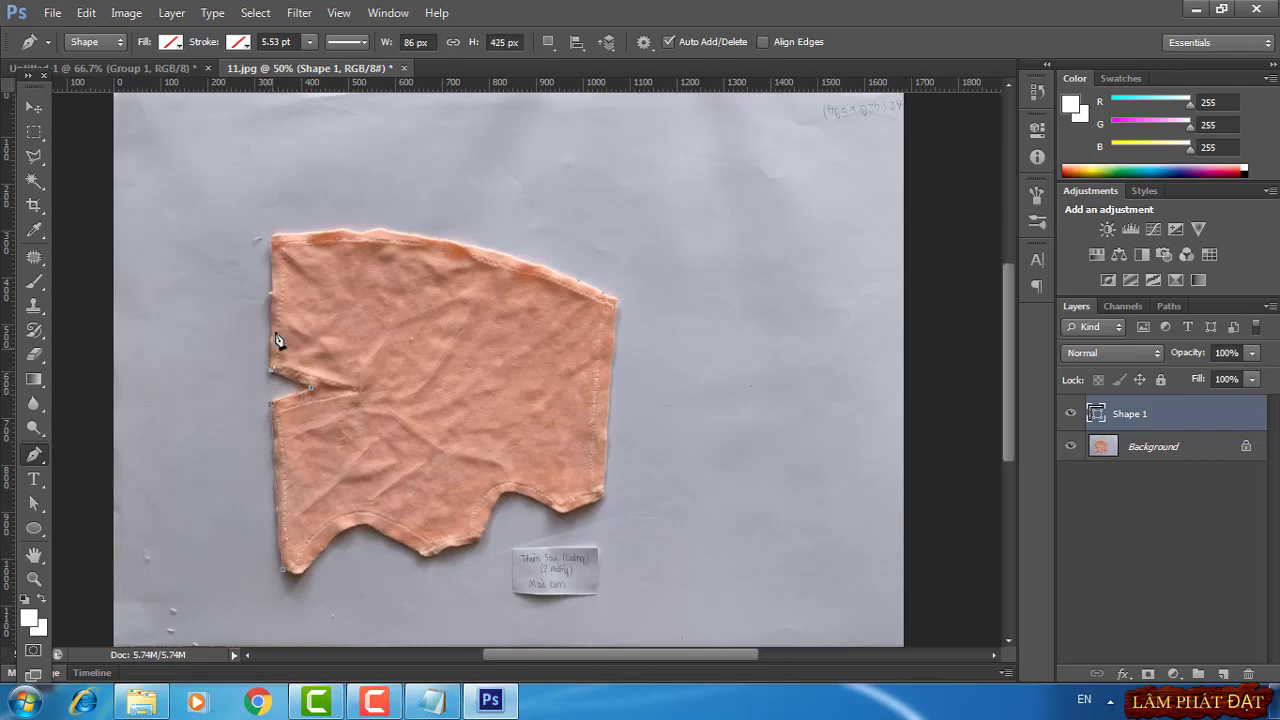
{"action": "left_click", "coordinate": [271, 241]}
{"action": "left_click_drag", "start_coordinate": [616, 297], "coordinate": [795, 397]}
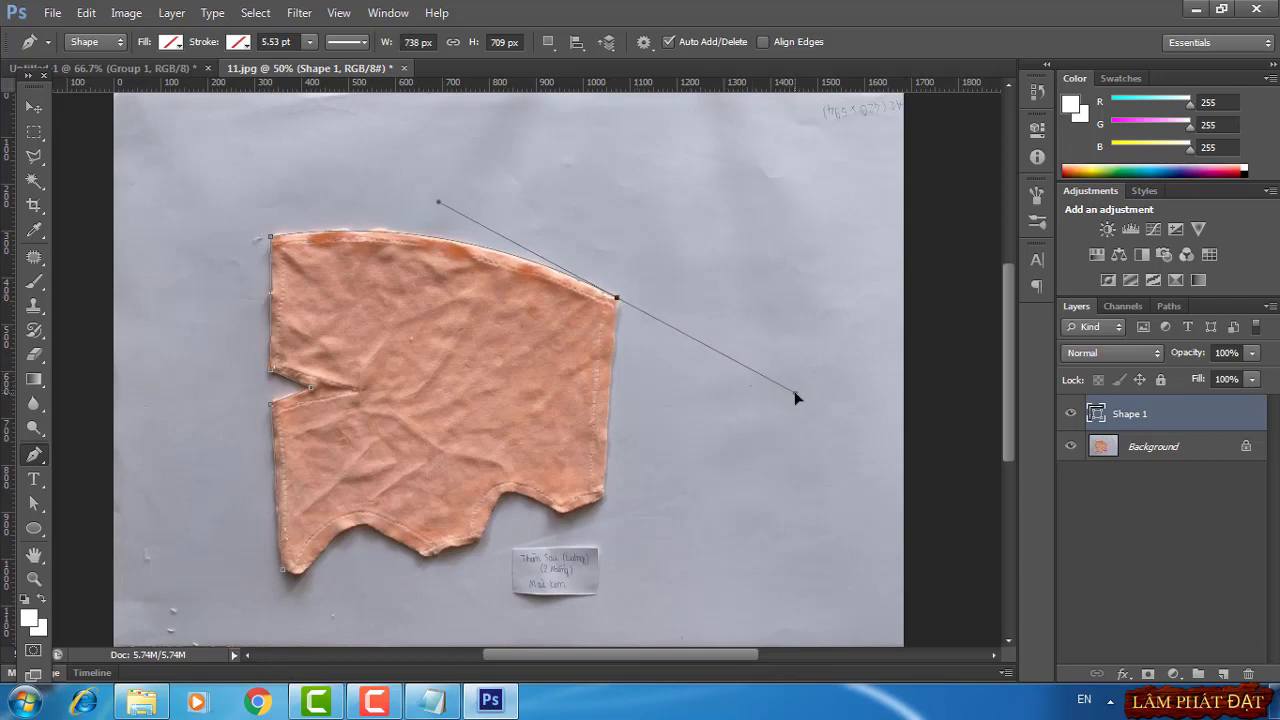
{"action": "left_click", "coordinate": [616, 297]}
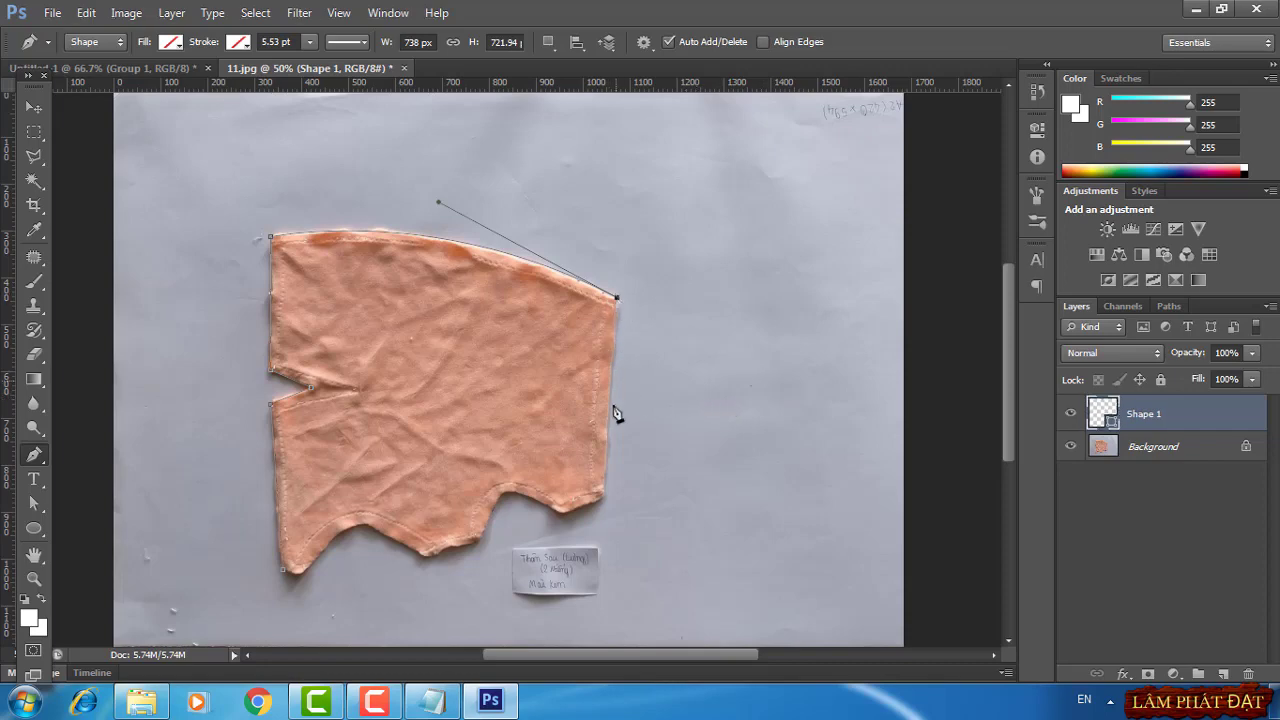
Trace the scalloped bottom edge from the lower-right corner back toward the start
{"action": "left_click", "coordinate": [605, 495]}
{"action": "left_click", "coordinate": [563, 510]}
{"action": "left_click_drag", "start_coordinate": [476, 559], "coordinate": [471, 610]}
{"action": "left_click_drag", "start_coordinate": [472, 612], "coordinate": [477, 609]}
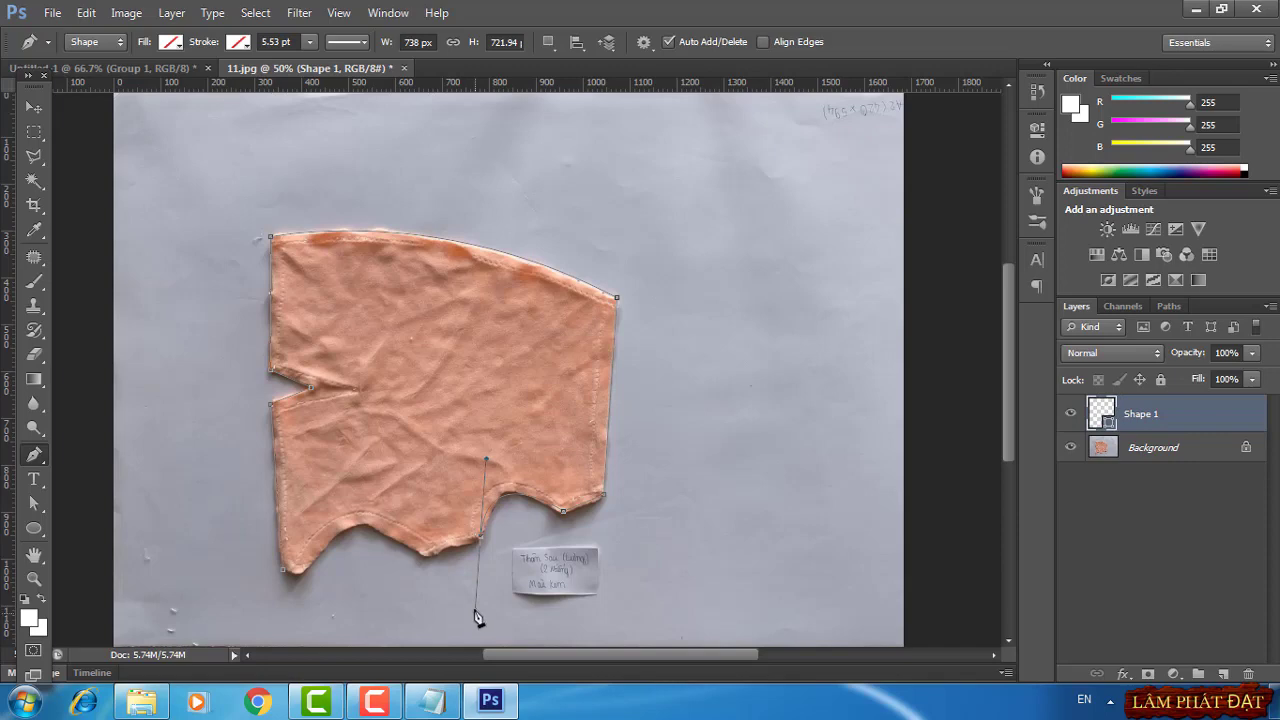
{"action": "left_click", "coordinate": [481, 537], "text": "alt"}
{"action": "left_click", "coordinate": [427, 556]}
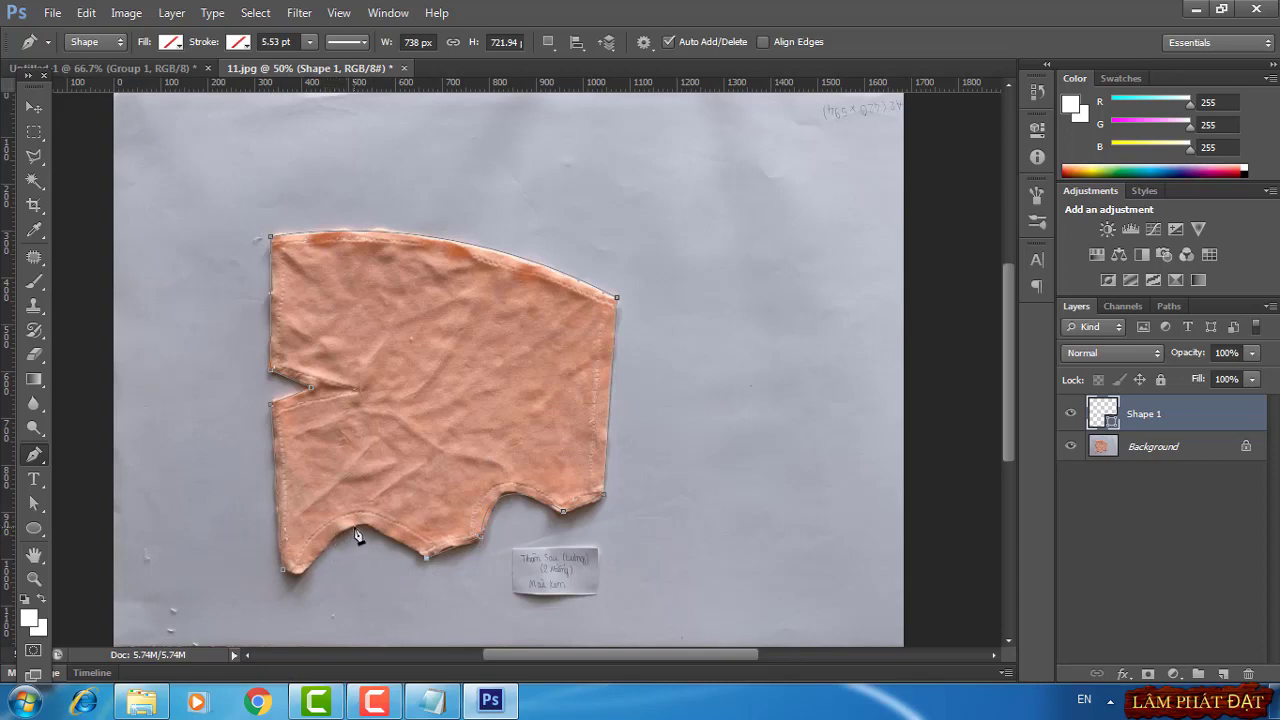
{"action": "left_click_drag", "start_coordinate": [354, 527], "coordinate": [310, 531]}
{"action": "left_click_drag", "start_coordinate": [310, 536], "coordinate": [311, 534]}
In Untitled-1, delete the old labelled group and paste in the traced outline
{"action": "left_click", "coordinate": [121, 68]}
{"action": "right_click", "coordinate": [1144, 410]}
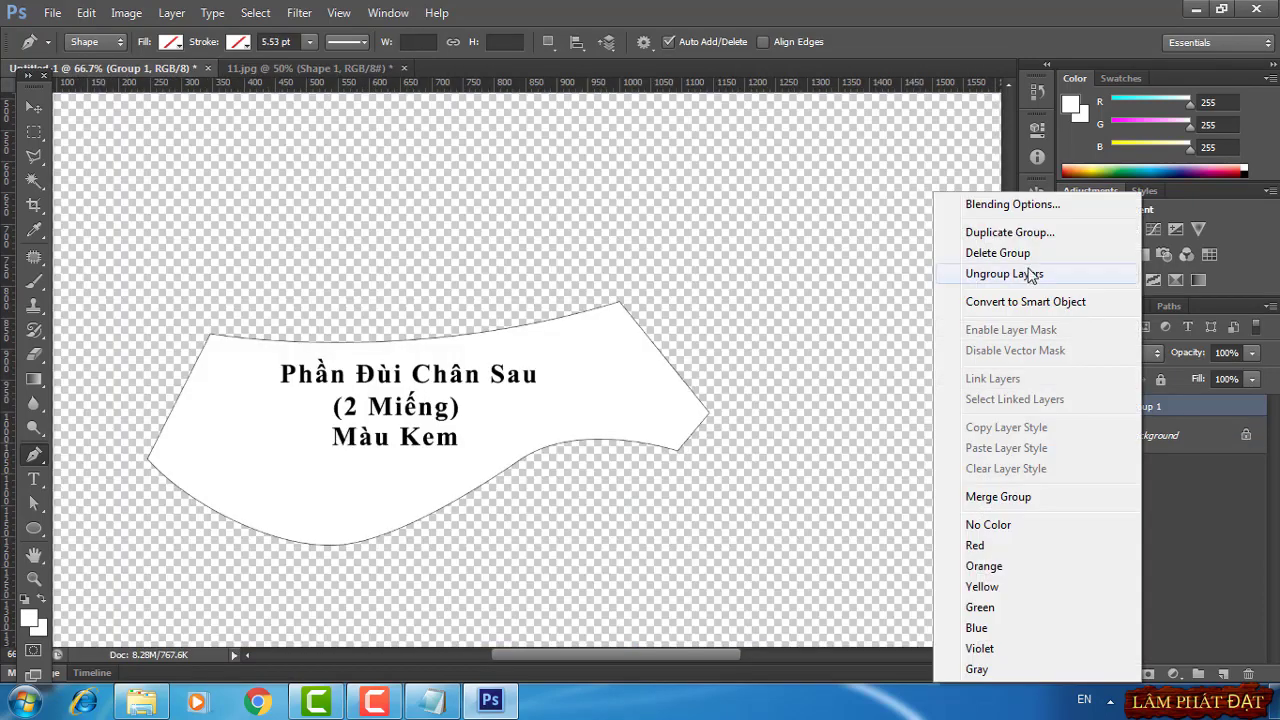
{"action": "left_click", "coordinate": [940, 252]}
{"action": "left_click", "coordinate": [620, 283]}
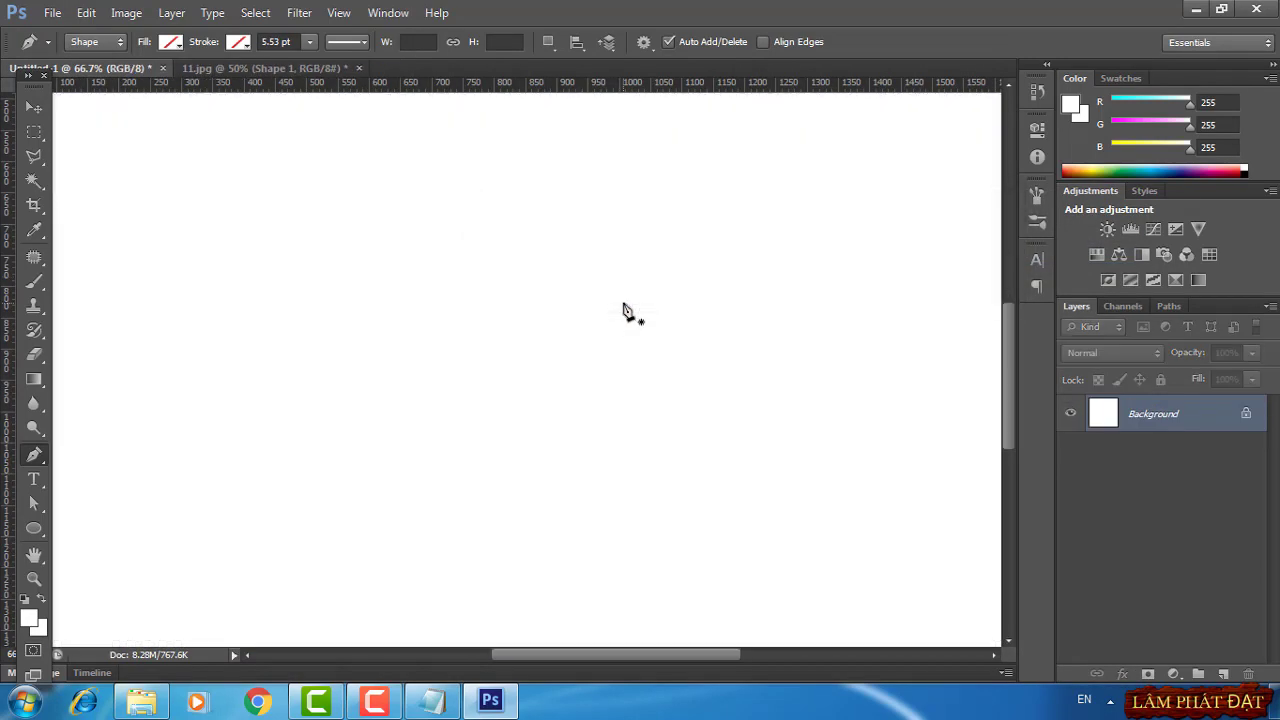
{"action": "key", "text": "ctrl+v"}
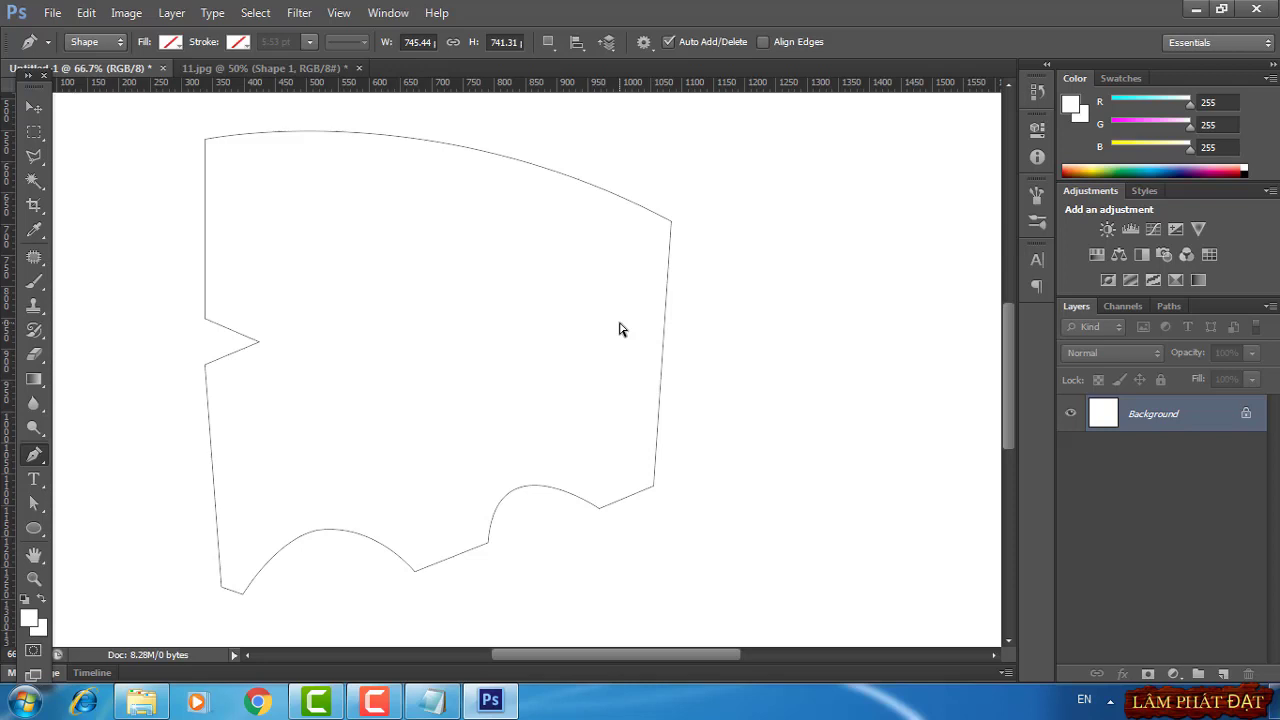
{"action": "left_click_drag", "start_coordinate": [460, 314], "coordinate": [490, 331]}
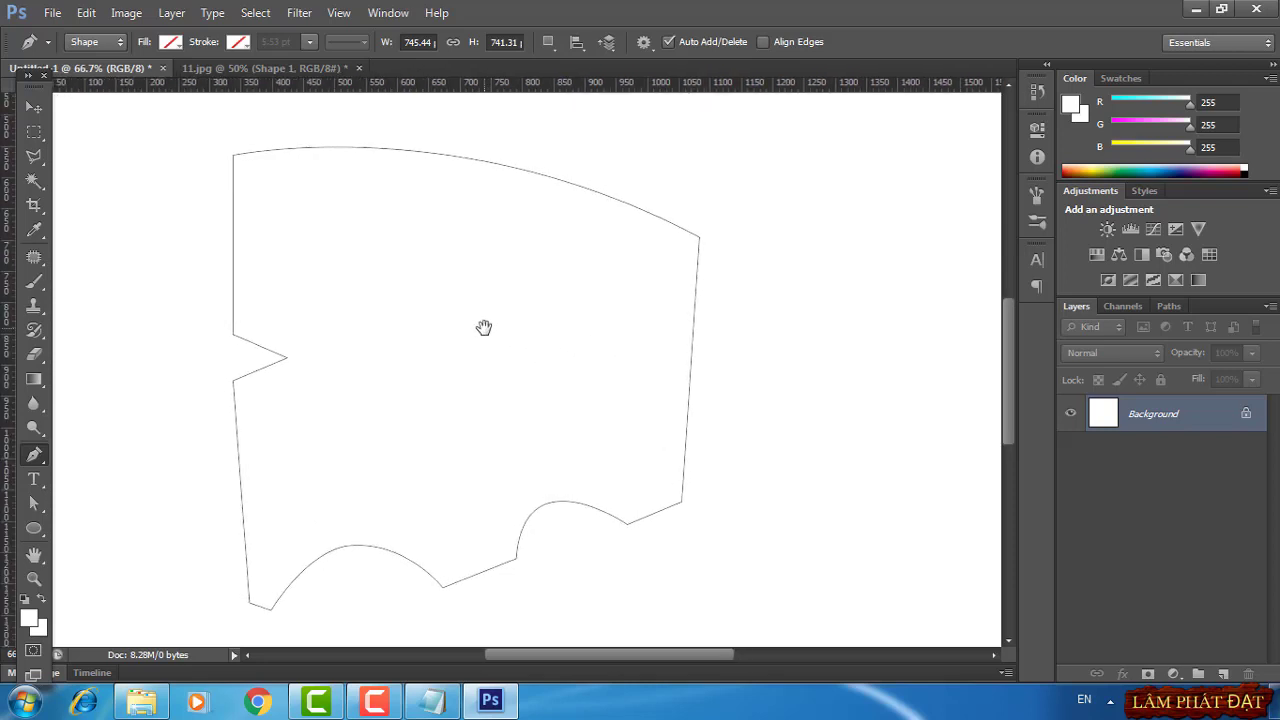
Add a white Solid Color fill layer shaped by the pasted outline
{"action": "left_click", "coordinate": [1175, 676]}
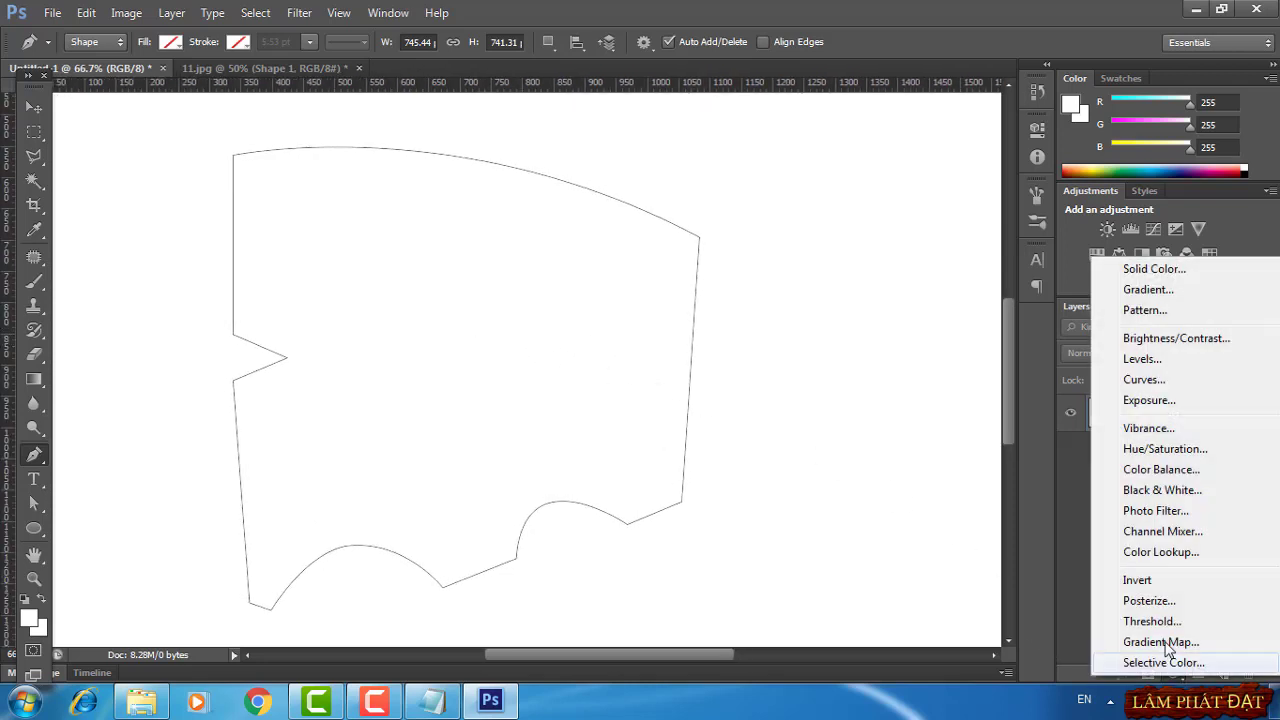
{"action": "left_click", "coordinate": [1142, 266]}
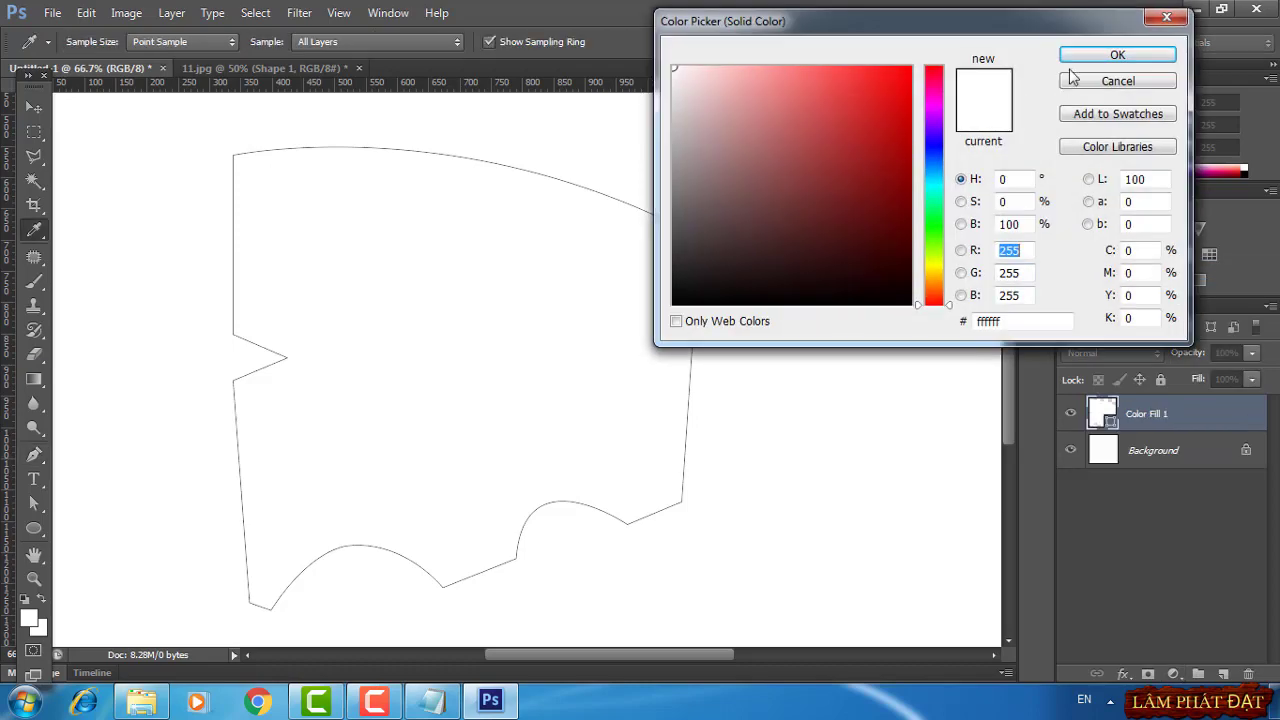
{"action": "left_click", "coordinate": [1117, 55]}
Give the white shape a 1 px black inside stroke, then return to 11.jpg
{"action": "left_click", "coordinate": [1124, 675]}
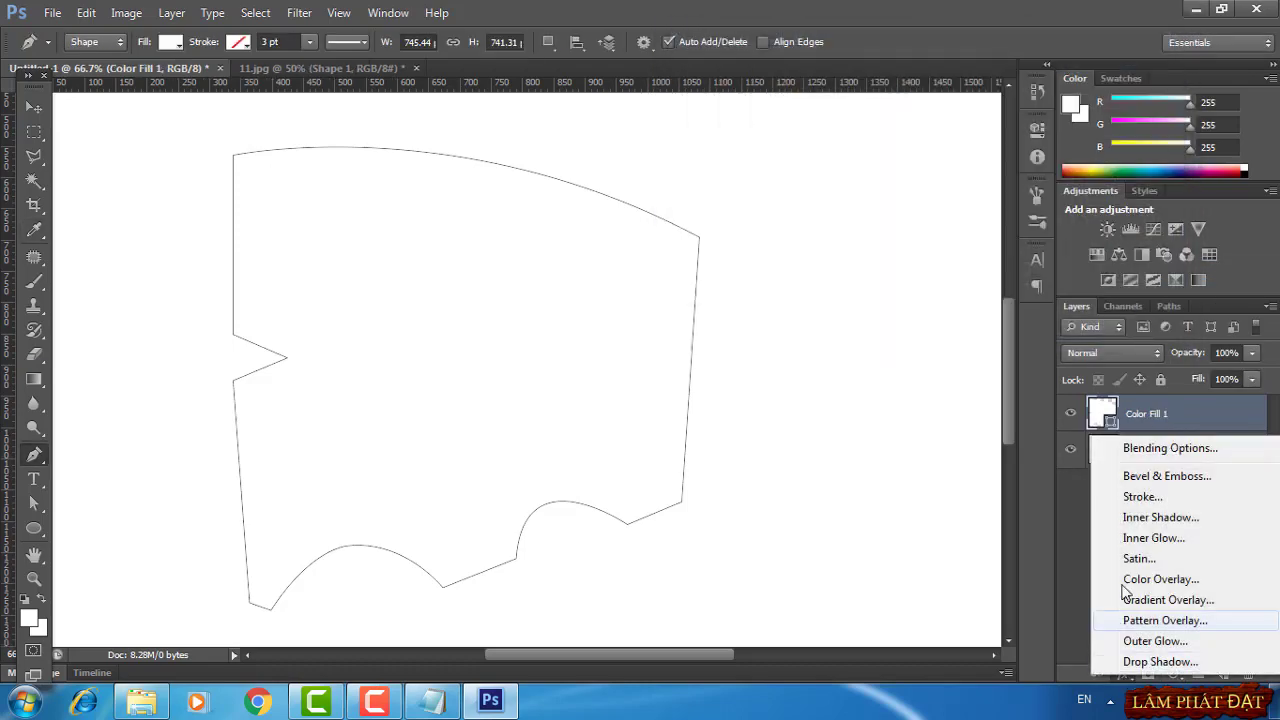
{"action": "left_click", "coordinate": [1117, 495]}
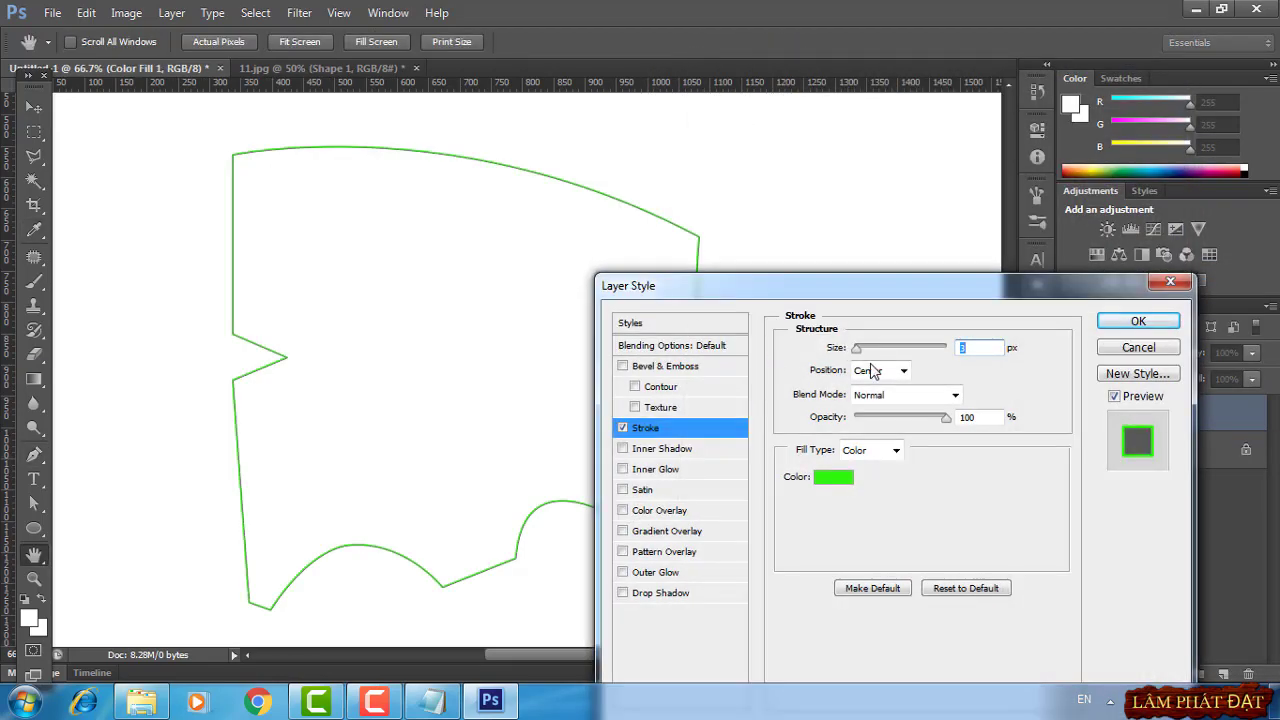
{"action": "left_click", "coordinate": [880, 370]}
{"action": "left_click", "coordinate": [868, 403]}
{"action": "type", "text": "1"}
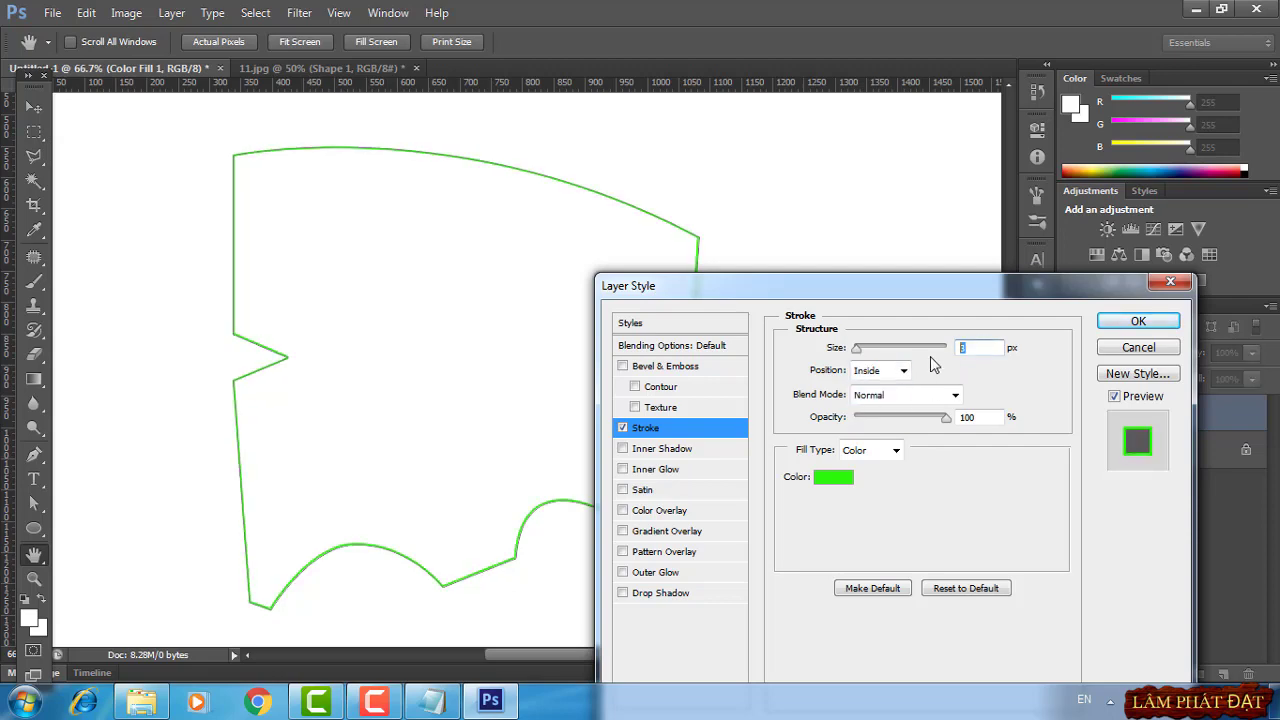
{"action": "left_click", "coordinate": [835, 477]}
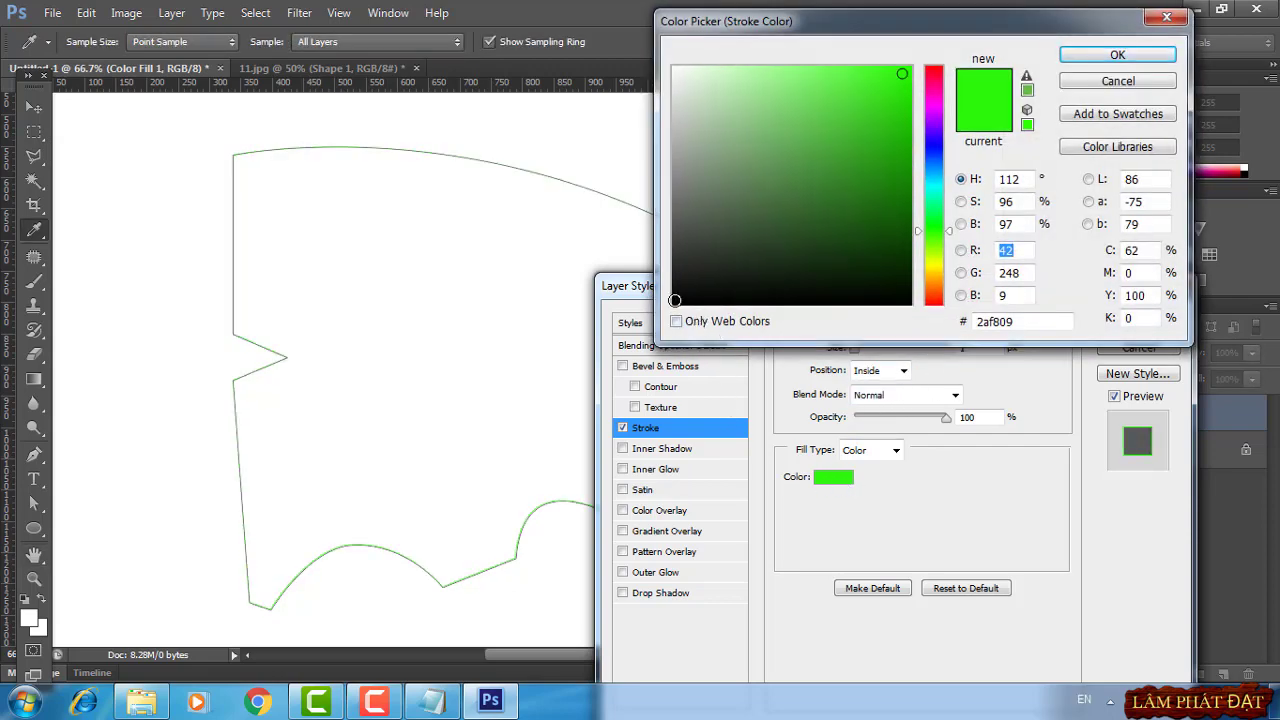
{"action": "left_click", "coordinate": [675, 300]}
{"action": "left_click", "coordinate": [1117, 55]}
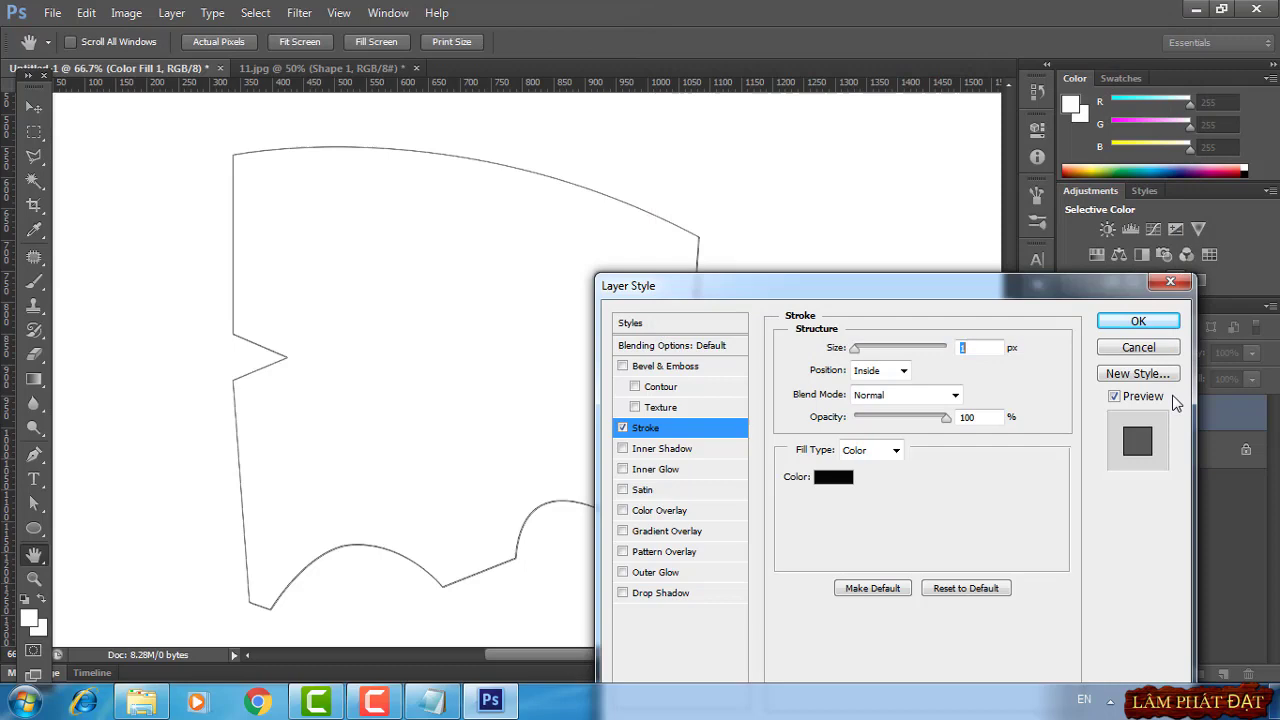
{"action": "left_click", "coordinate": [1139, 321]}
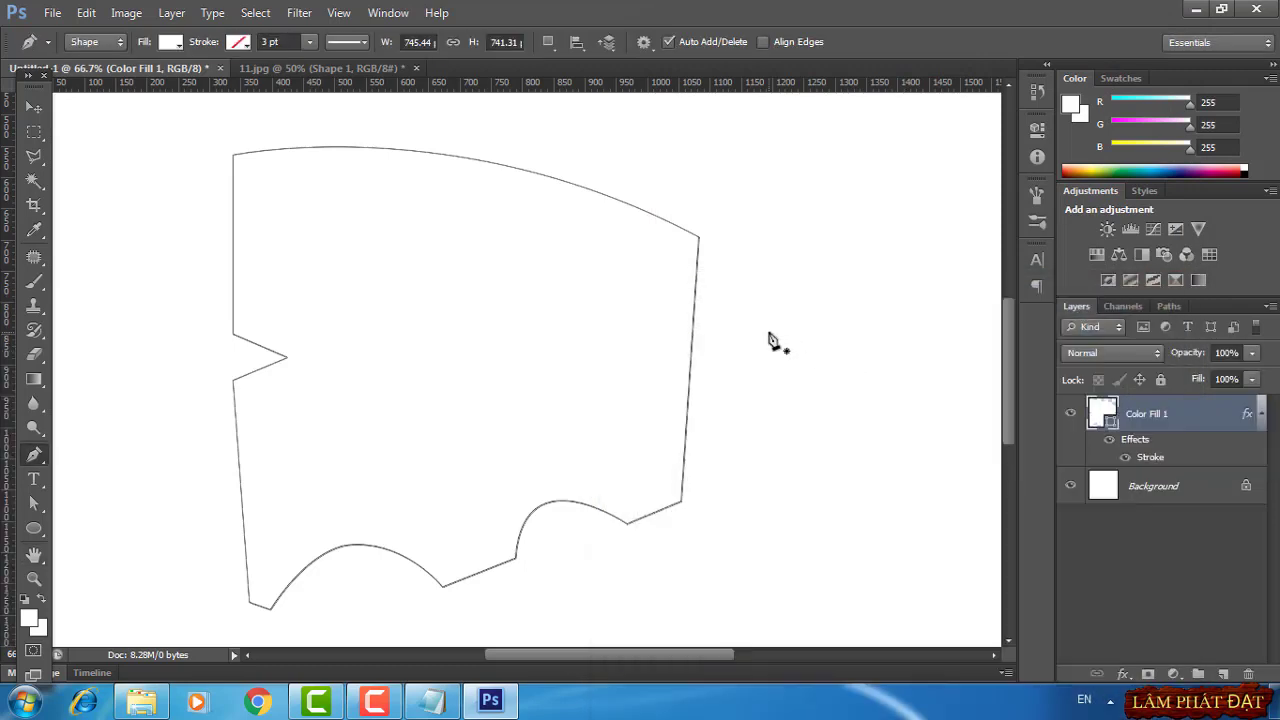
{"action": "left_click", "coordinate": [301, 66]}
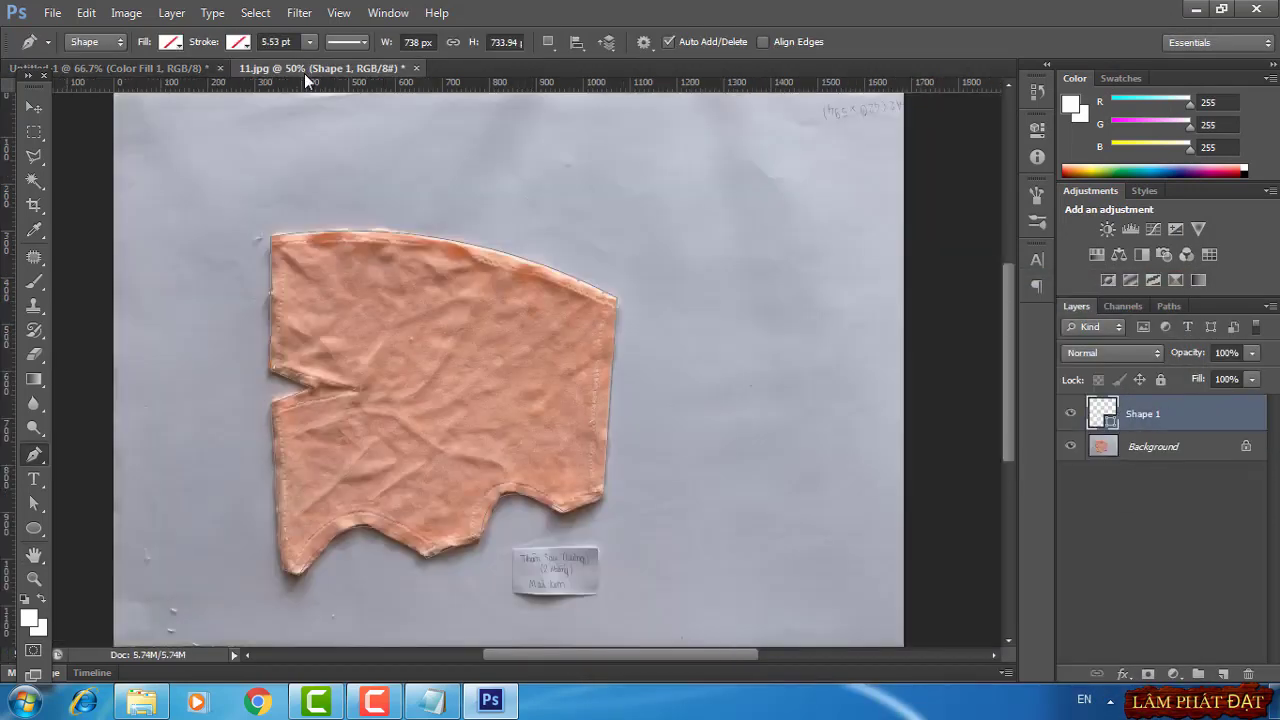
Group the label text with the white shape and hide the Background layer
{"action": "key", "text": "ctrl+plus"}
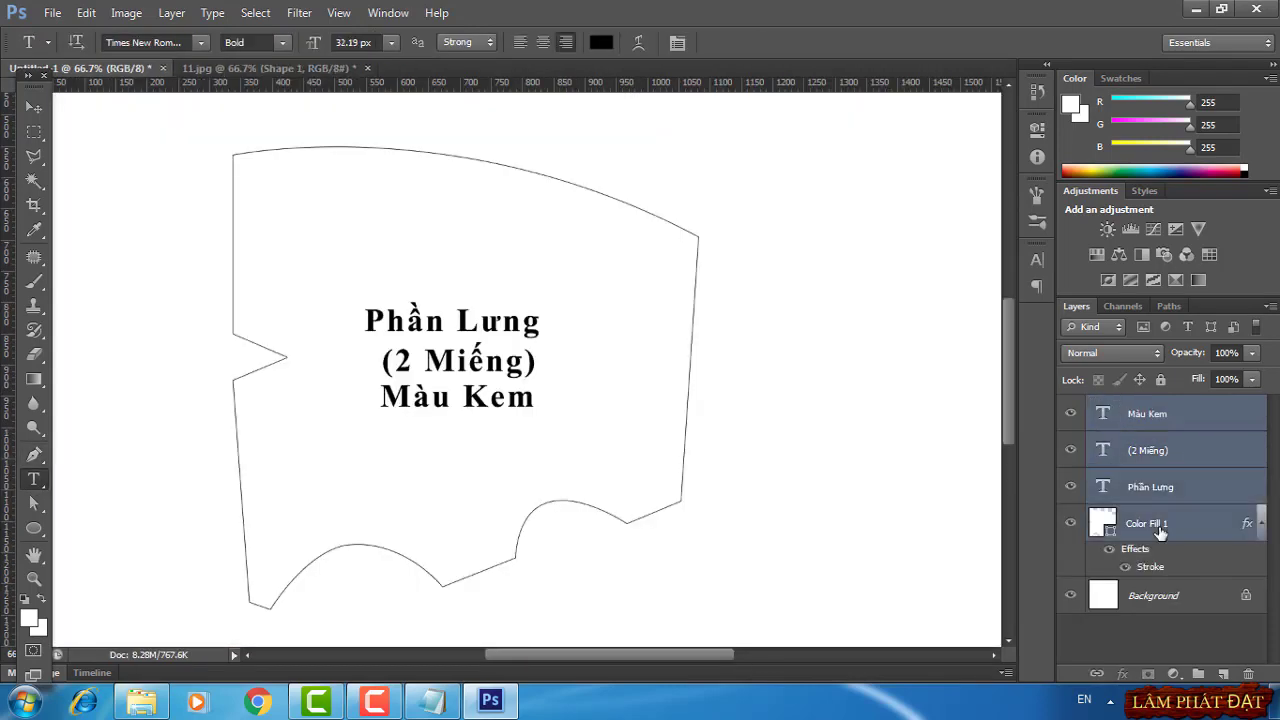
{"action": "key", "text": "ctrl+g"}
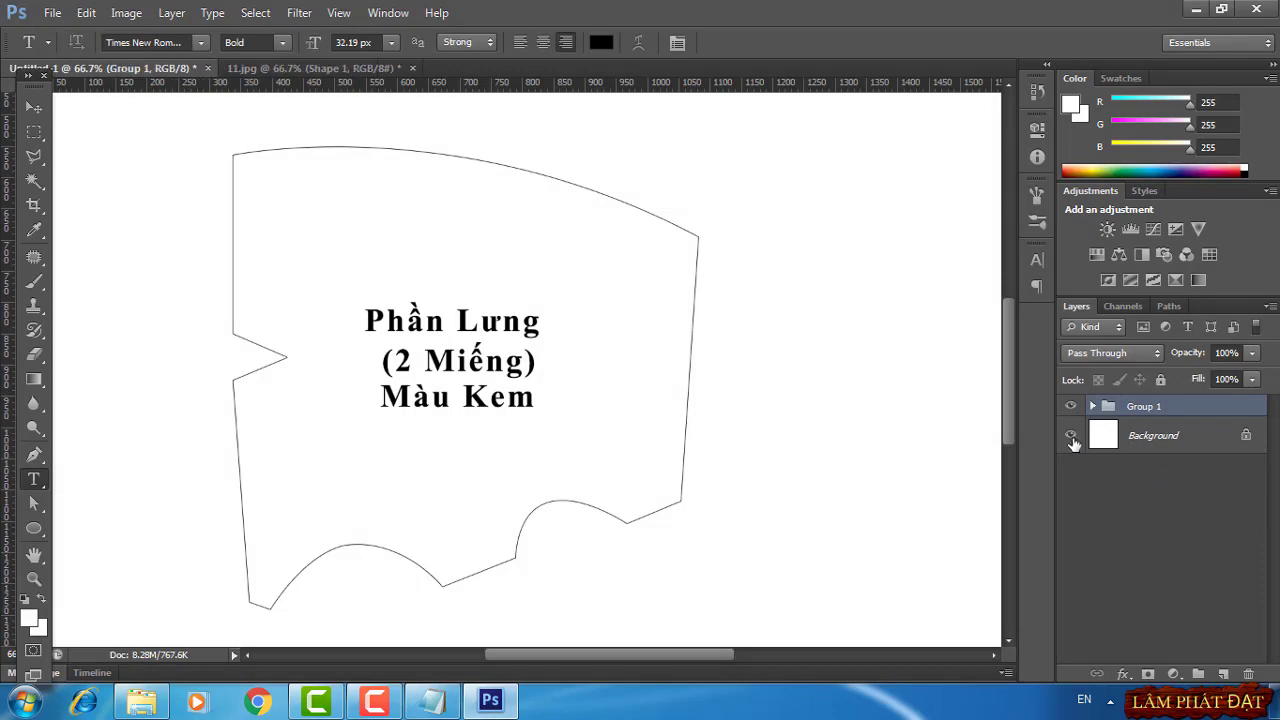
{"action": "left_click", "coordinate": [1070, 435]}
Export the transparent piece through Save for Web as 11.png
{"action": "left_click", "coordinate": [47, 12]}
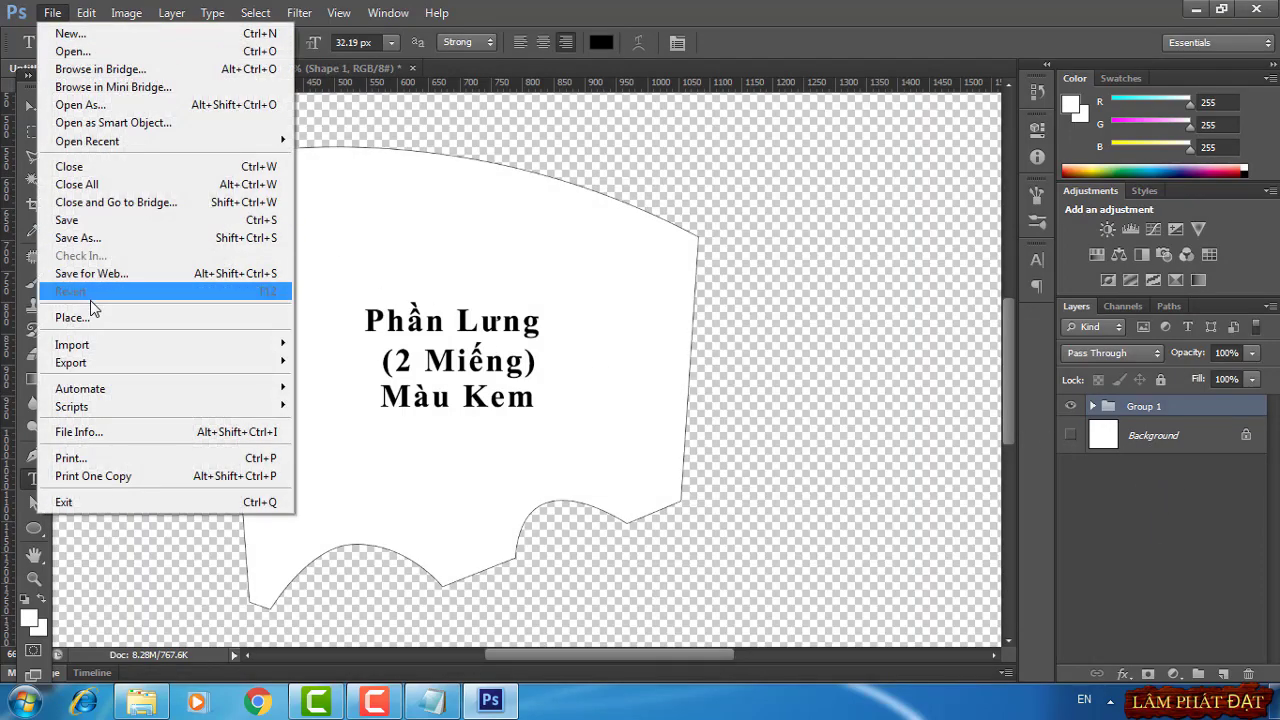
{"action": "left_click", "coordinate": [90, 271]}
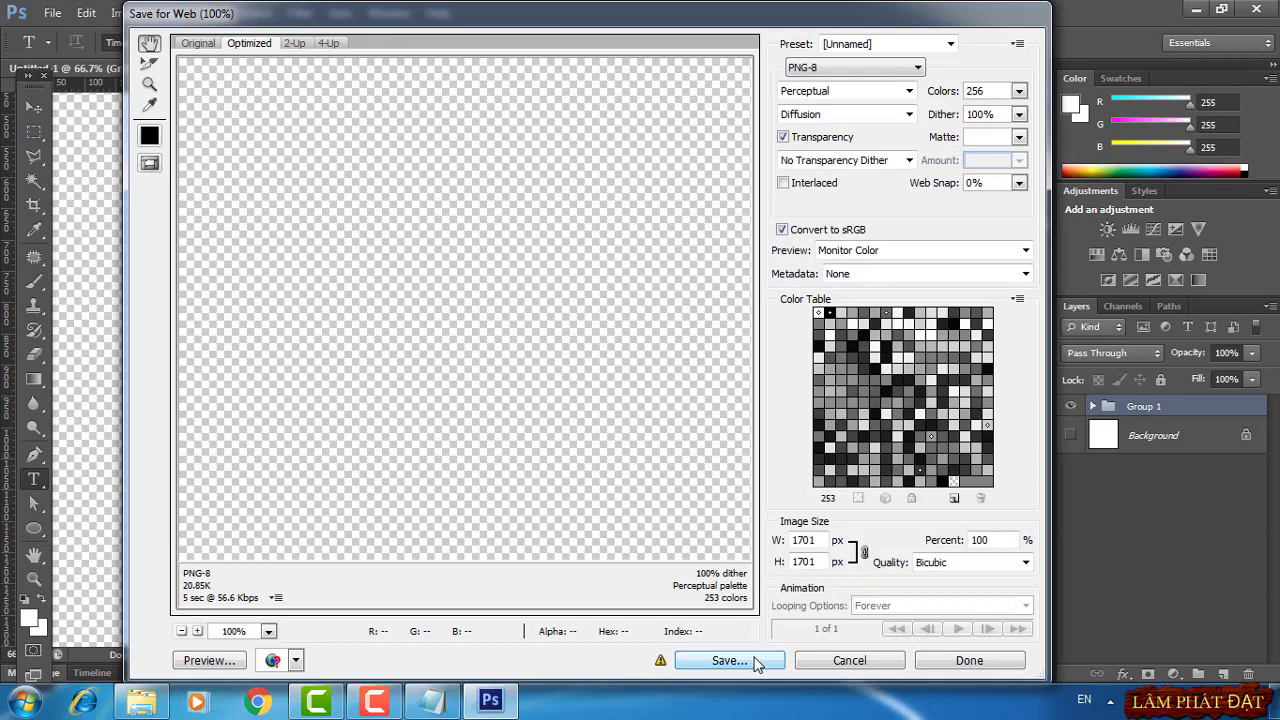
{"action": "left_click", "coordinate": [729, 660]}
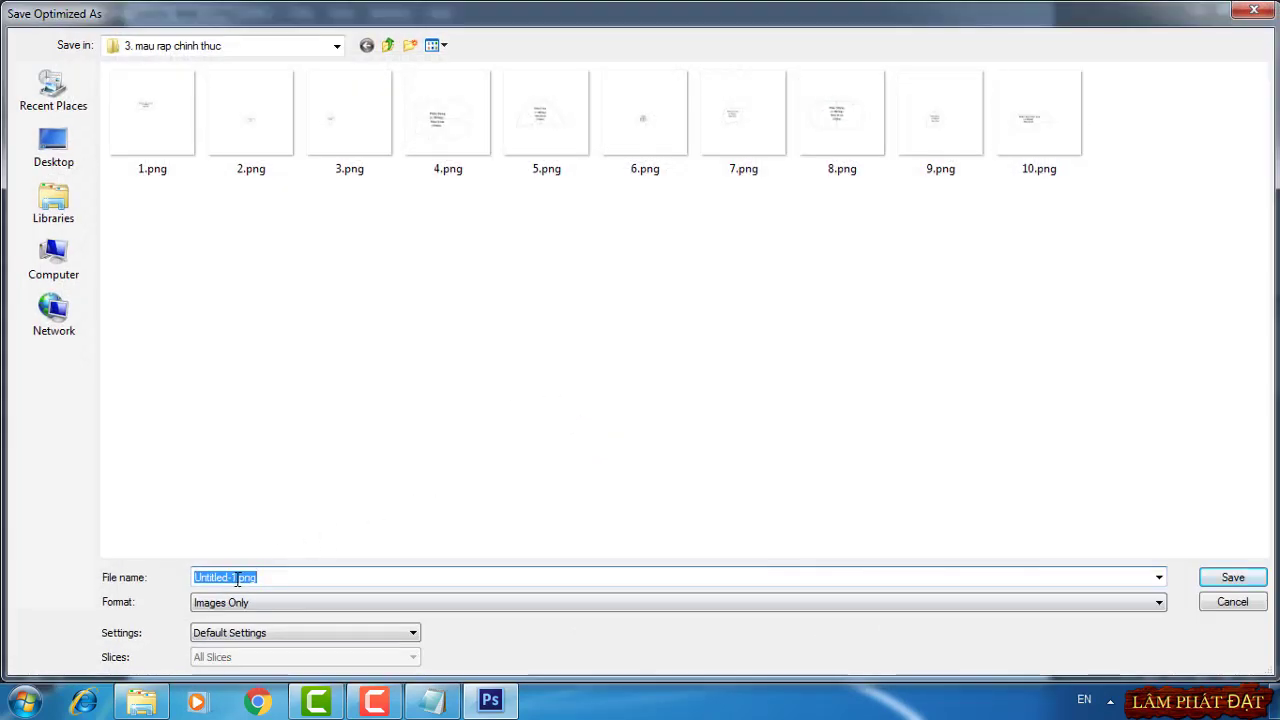
{"action": "left_click_drag", "start_coordinate": [234, 578], "coordinate": [157, 590]}
{"action": "type", "text": "11"}
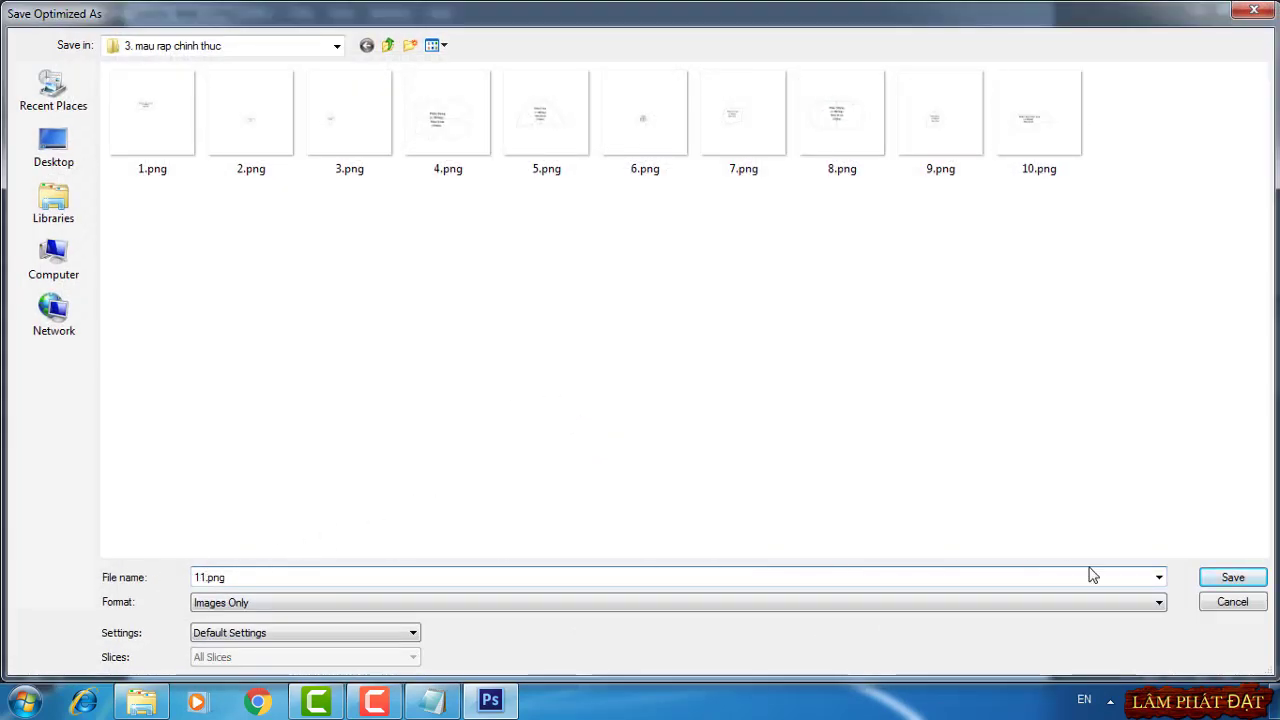
{"action": "left_click", "coordinate": [1232, 577]}
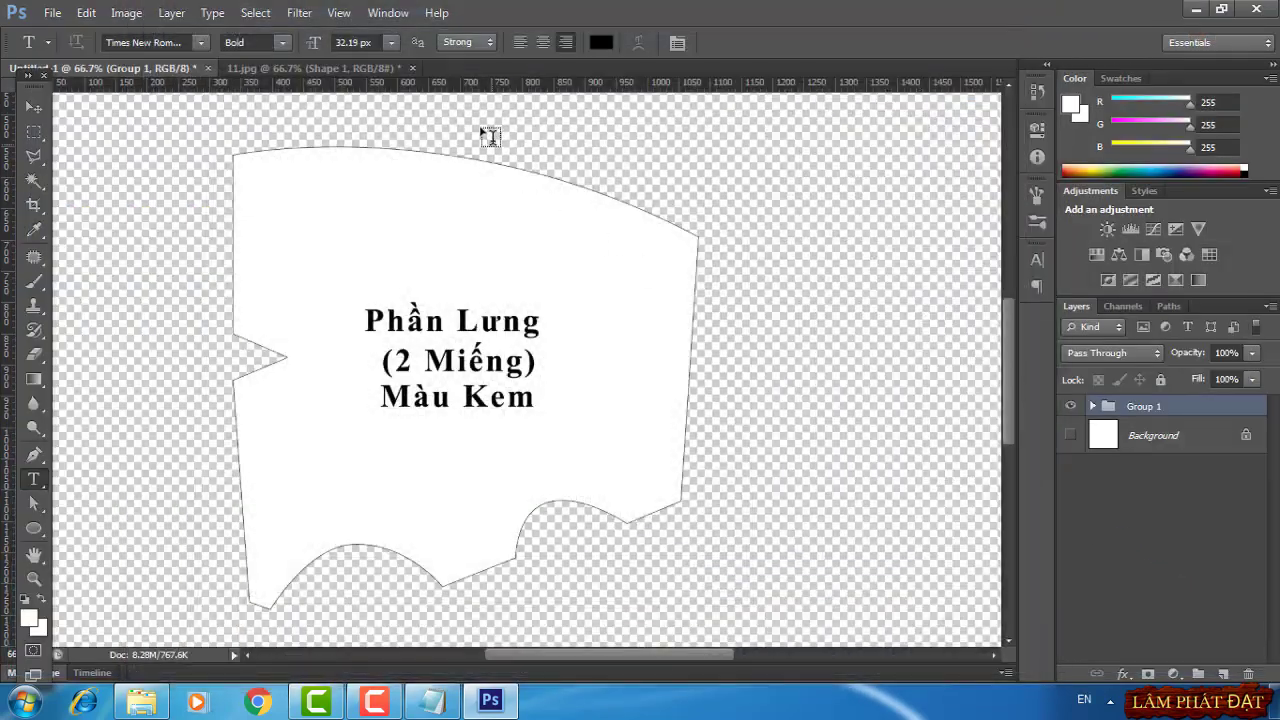
Close 11.jpg without saving its changes
{"action": "left_click", "coordinate": [412, 67]}
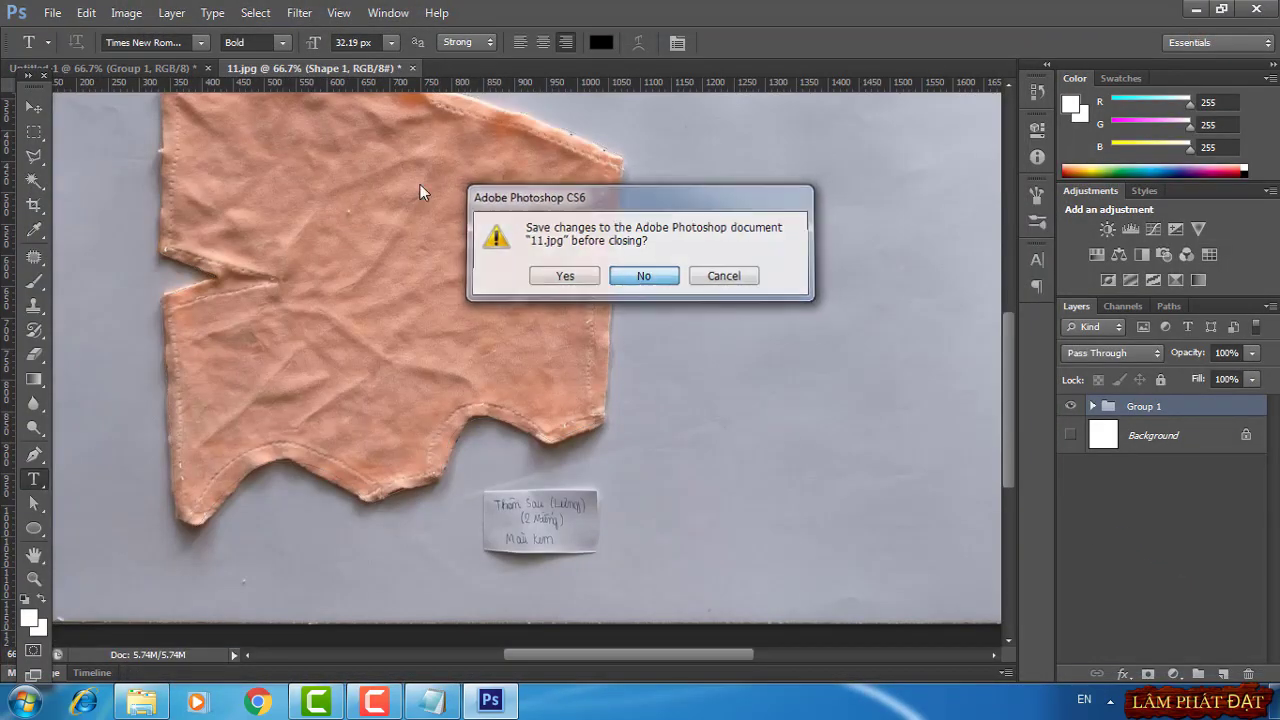
{"action": "key", "text": "Return"}
{"action": "left_click", "coordinate": [52, 12]}
Open 12.jpg and zoom in on the collar and its label
{"action": "left_click", "coordinate": [45, 40]}
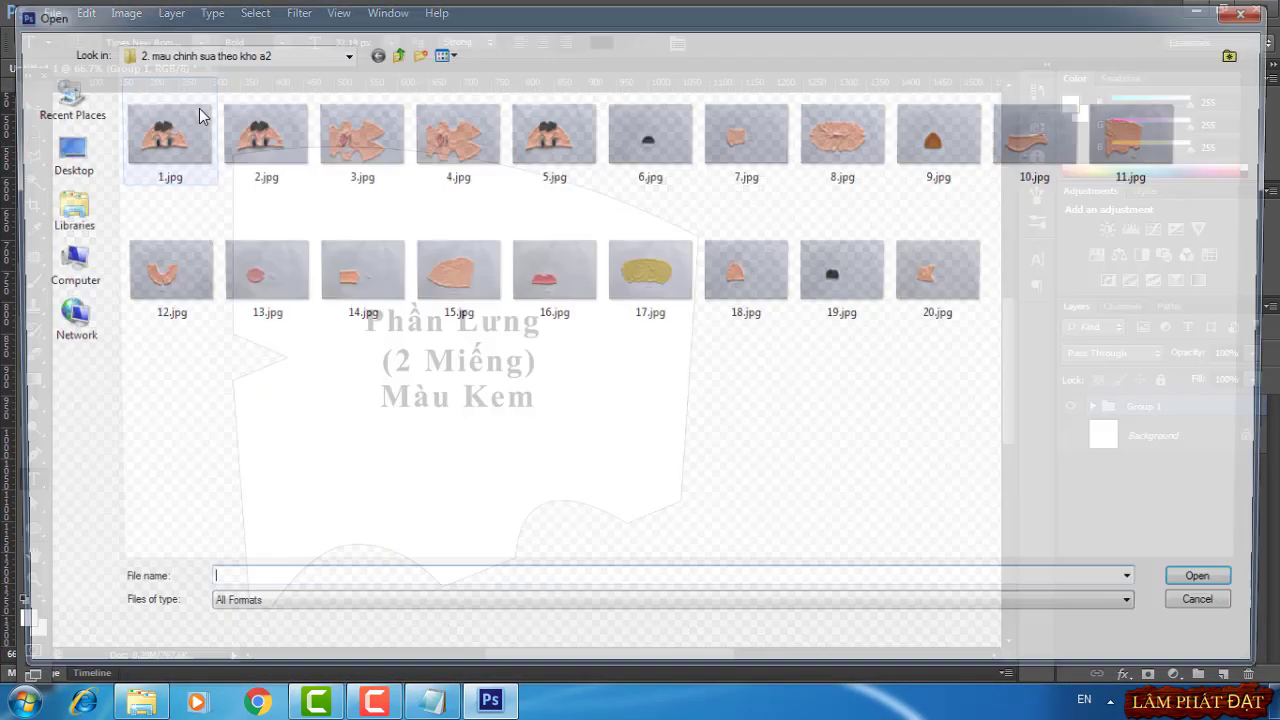
{"action": "double_click", "coordinate": [158, 272]}
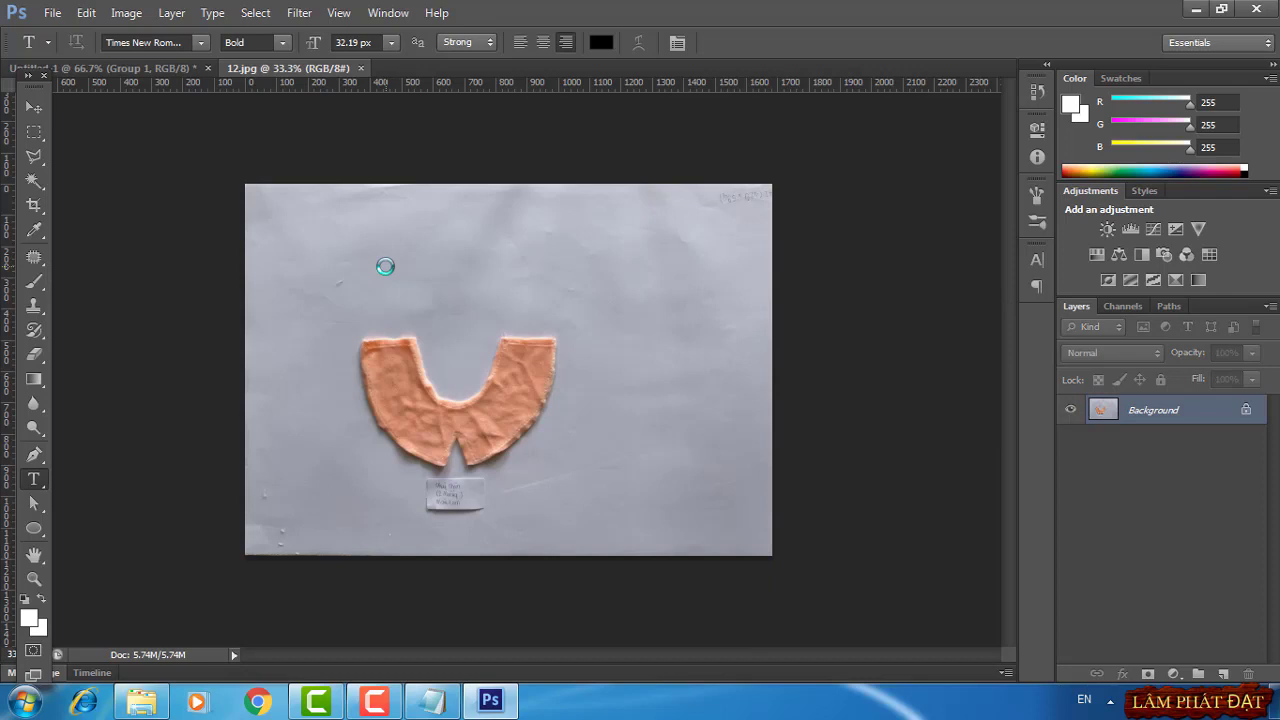
{"action": "key", "text": "ctrl+plus"}
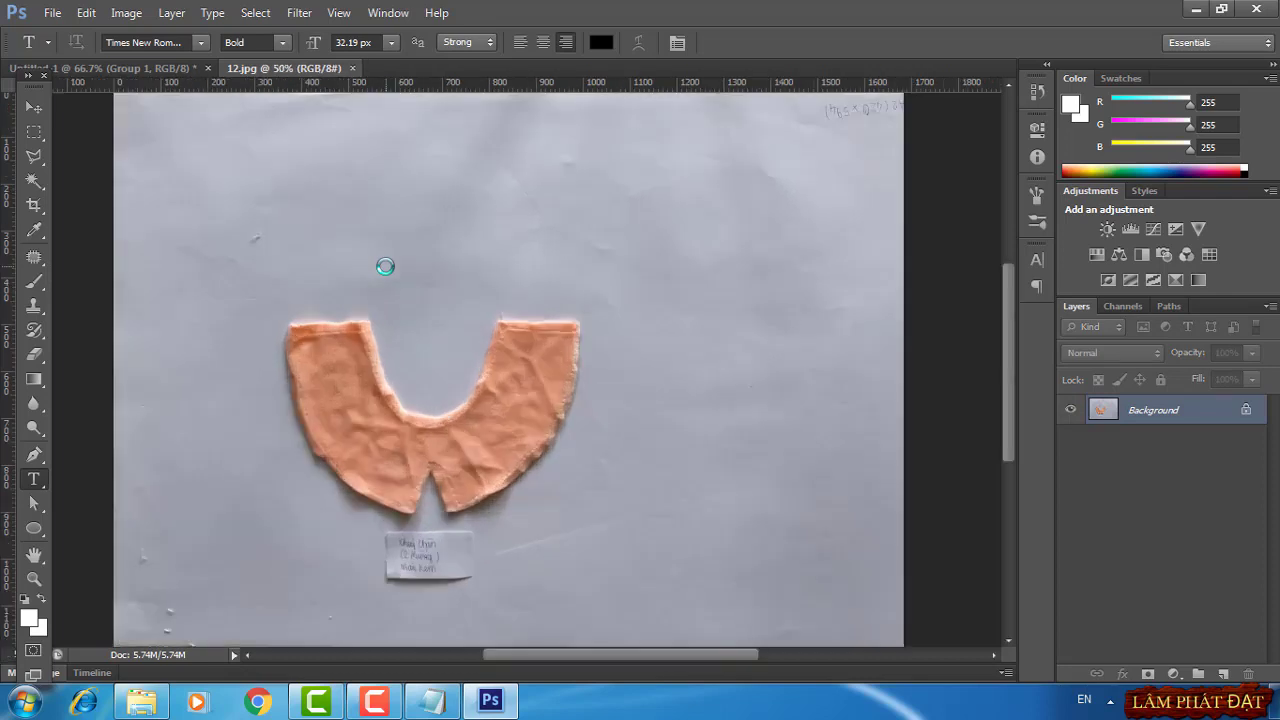
{"action": "key", "text": "ctrl+plus"}
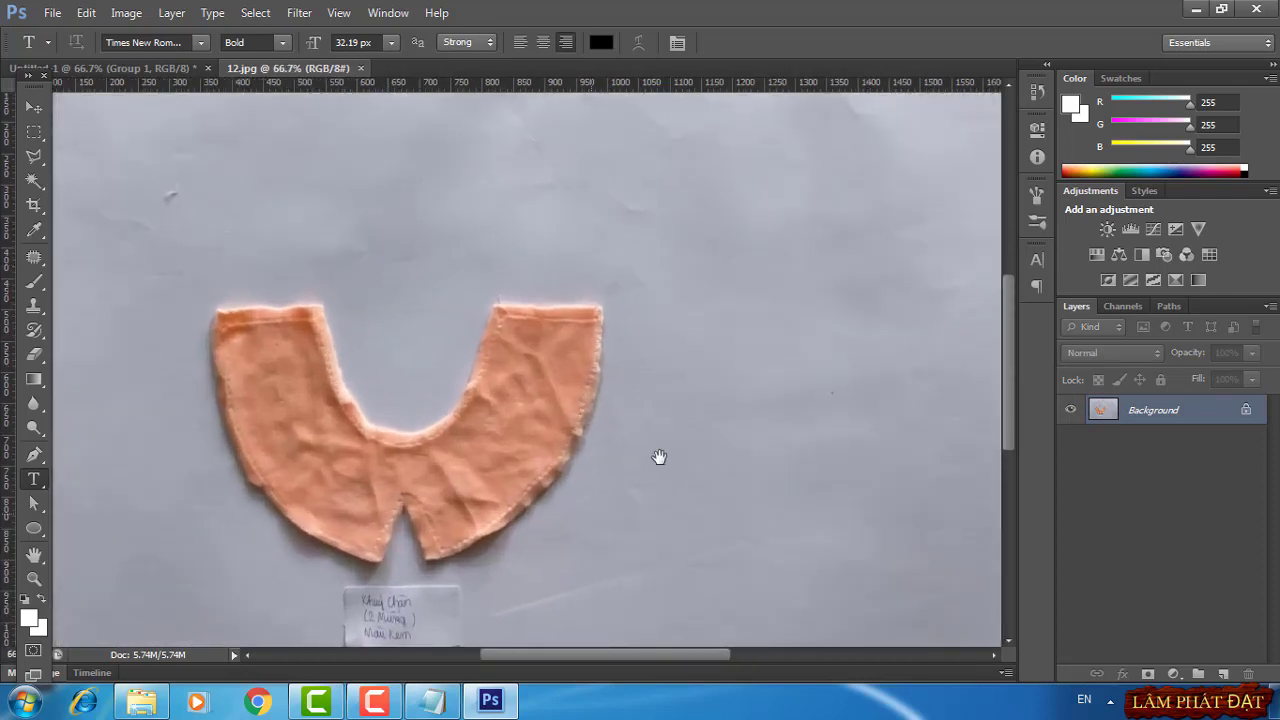
{"action": "left_click_drag", "start_coordinate": [659, 457], "coordinate": [680, 443]}
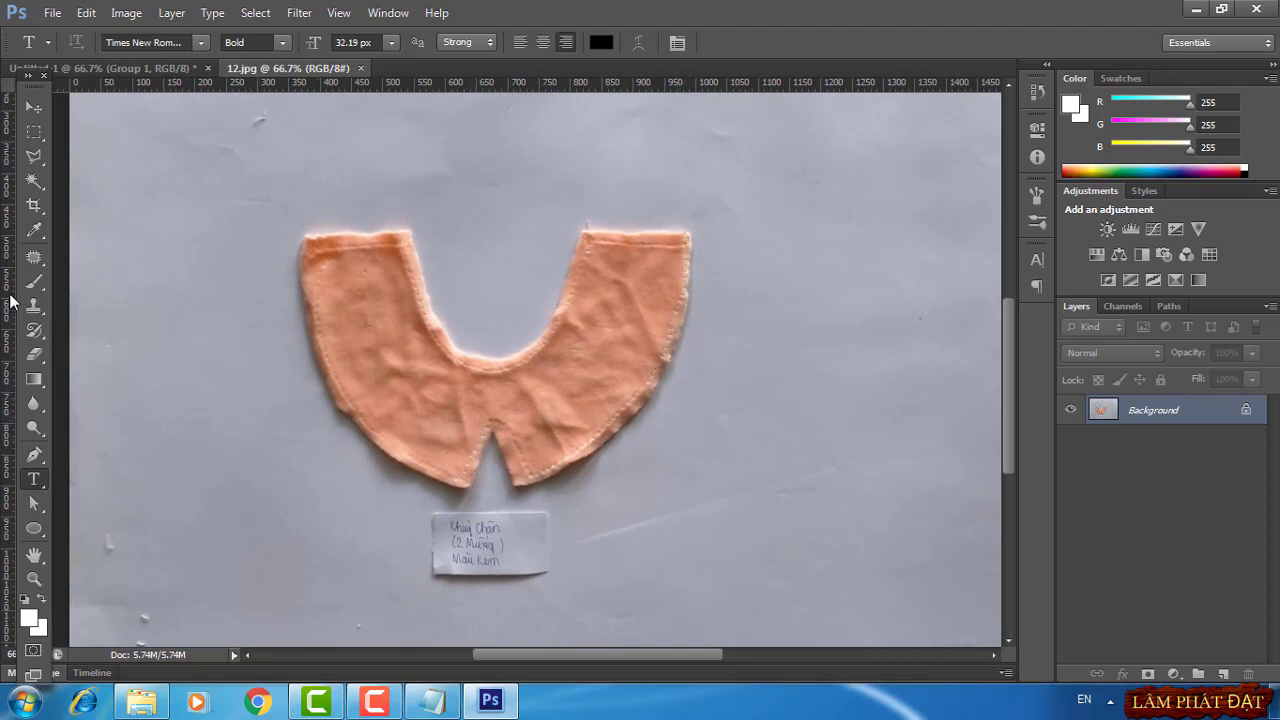
Place a vertical guide through the collar's centre and a horizontal guide at its bottom tips
{"action": "left_click_drag", "start_coordinate": [10, 300], "coordinate": [492, 327]}
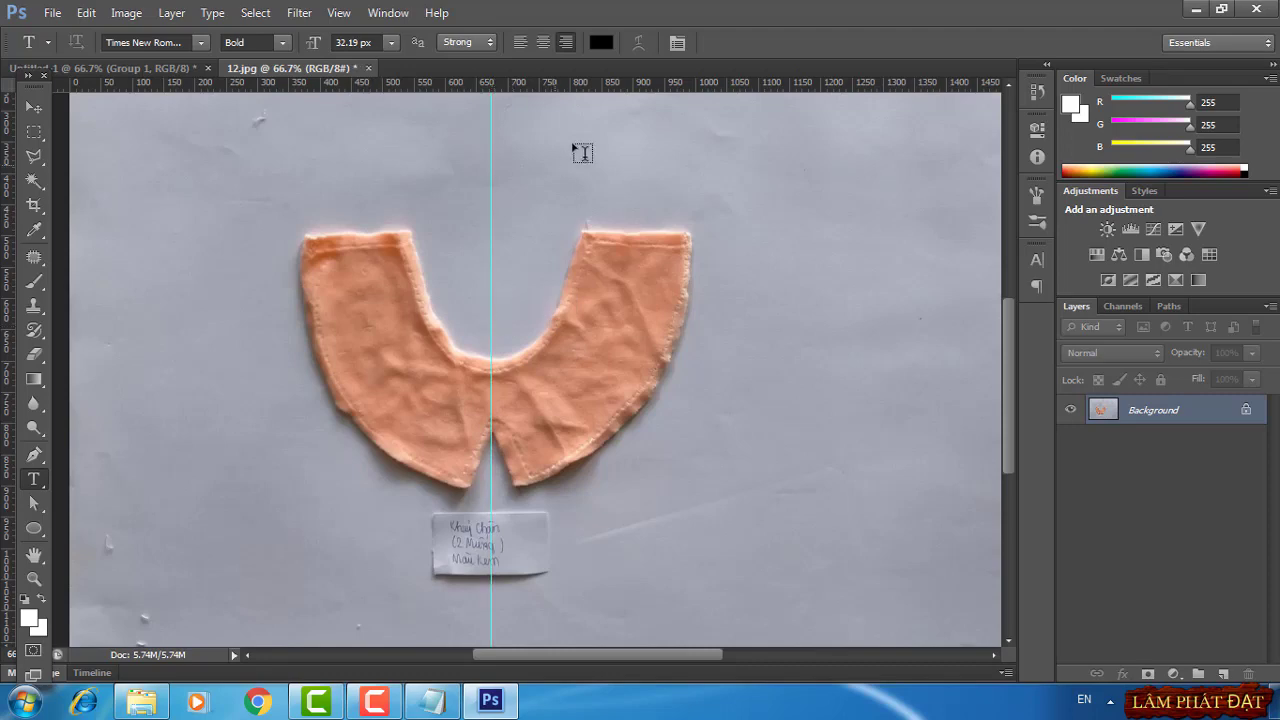
{"action": "left_click_drag", "start_coordinate": [590, 85], "coordinate": [593, 487]}
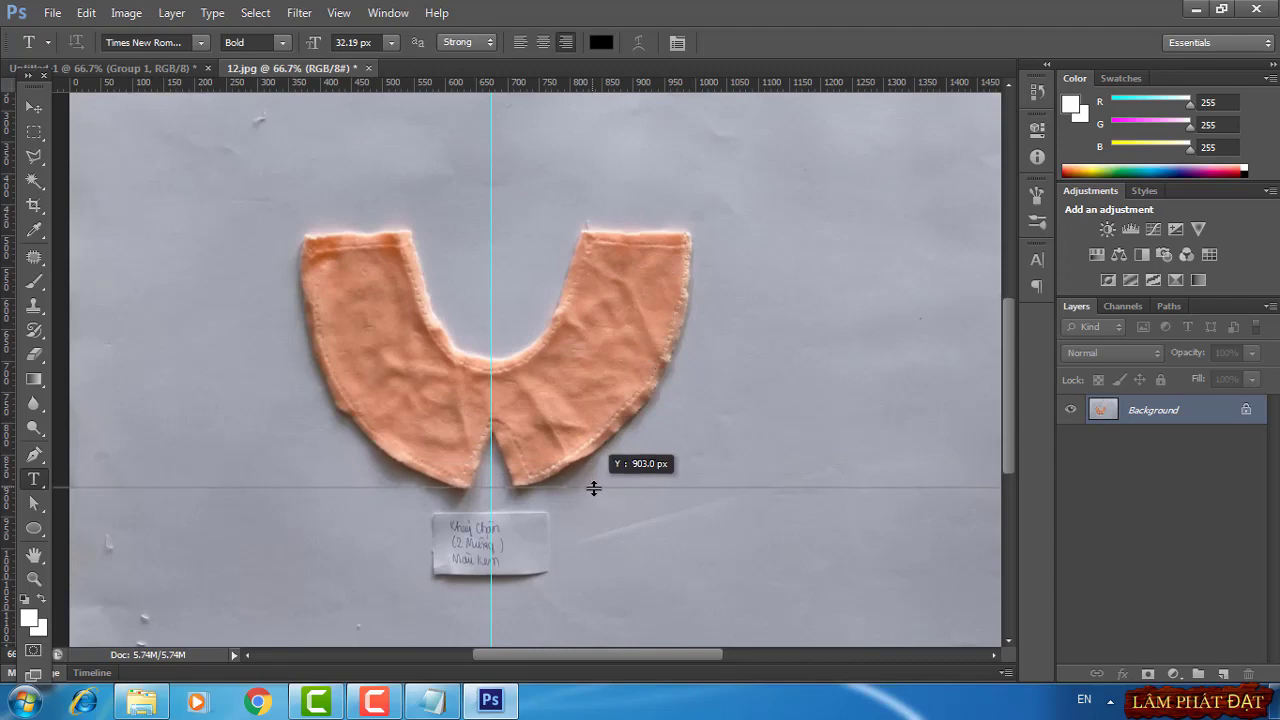
{"action": "left_click_drag", "start_coordinate": [593, 487], "coordinate": [598, 501]}
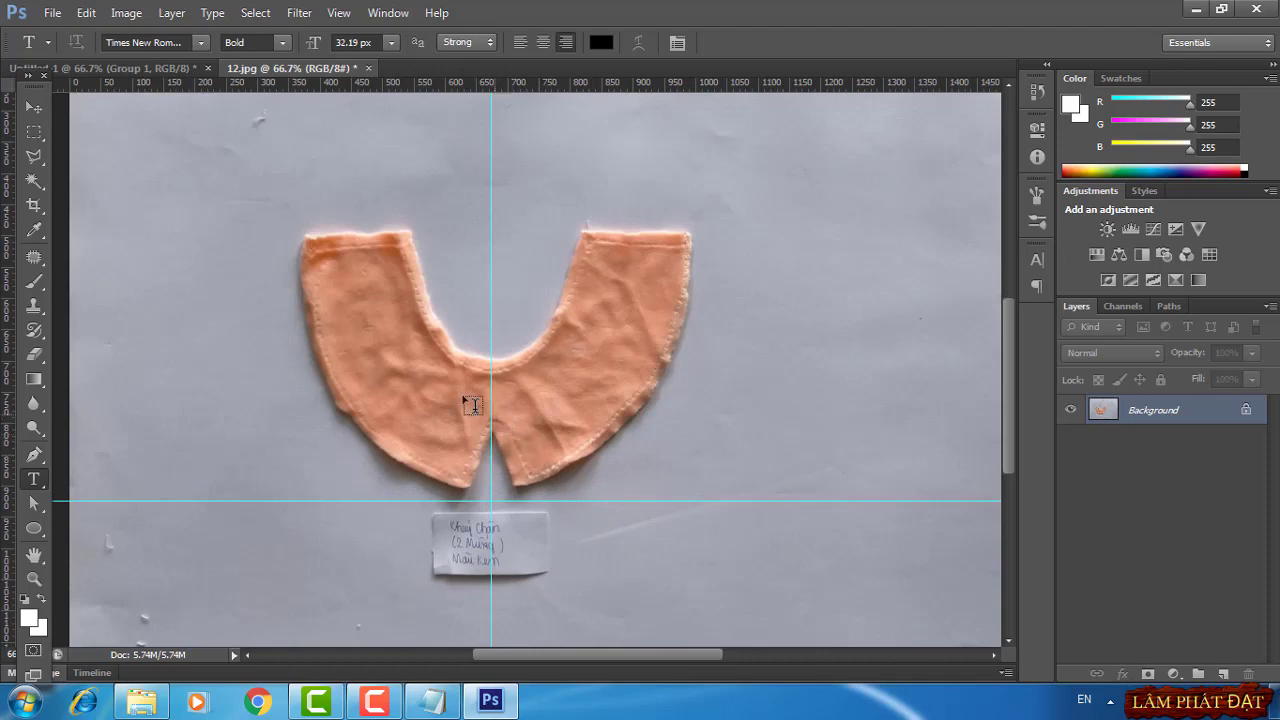
{"action": "left_click", "coordinate": [34, 455]}
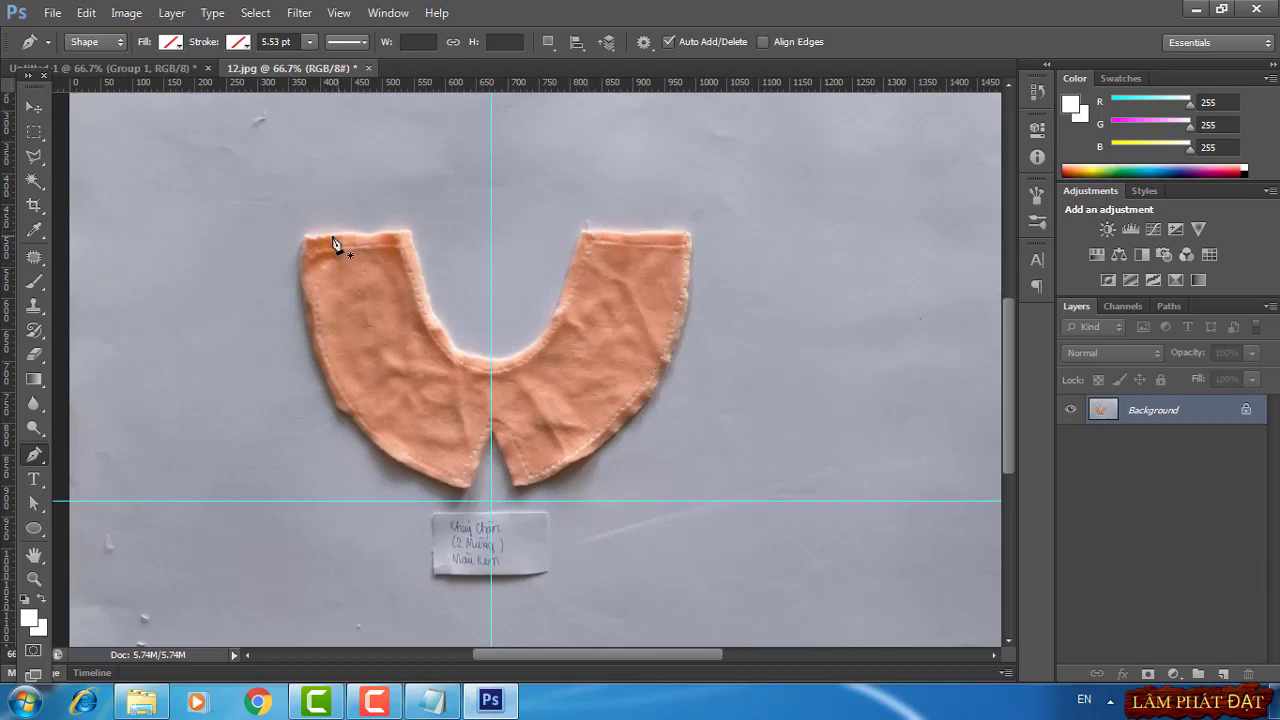
Outline the collar's left half: top edge, curved neckline, down the centre guide, closing at the start
{"action": "left_click", "coordinate": [304, 234]}
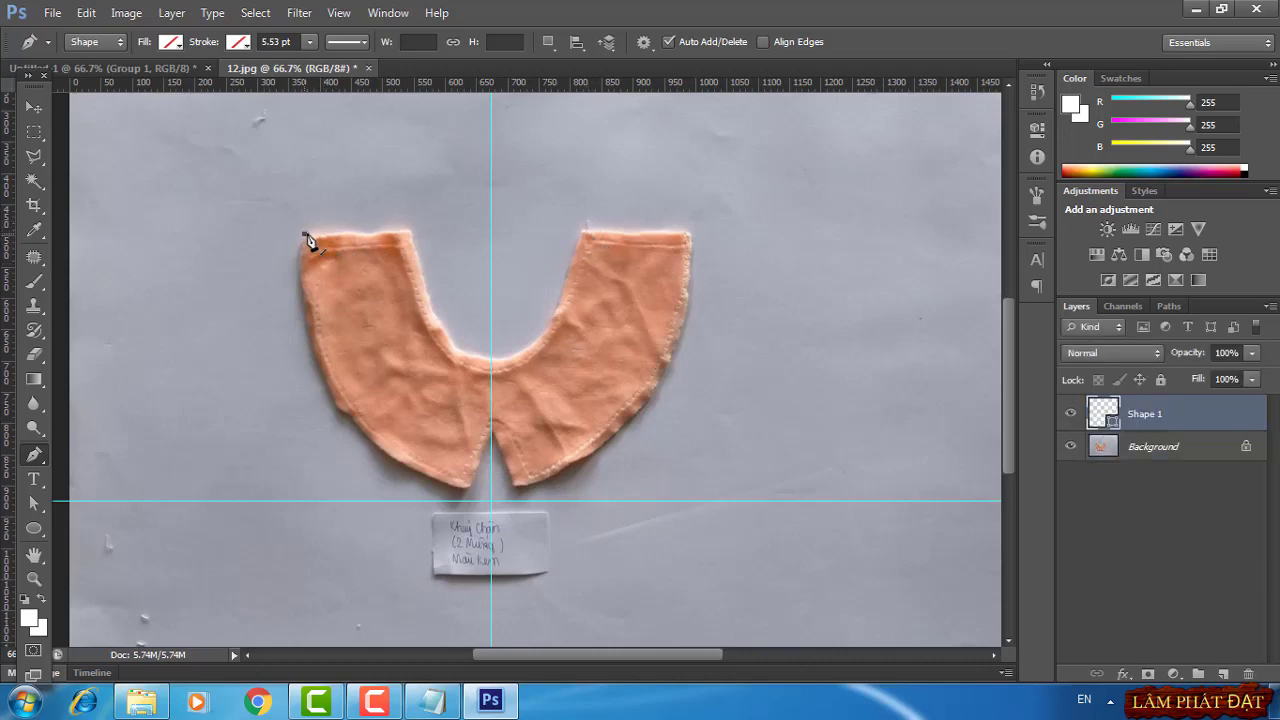
{"action": "left_click", "coordinate": [410, 233]}
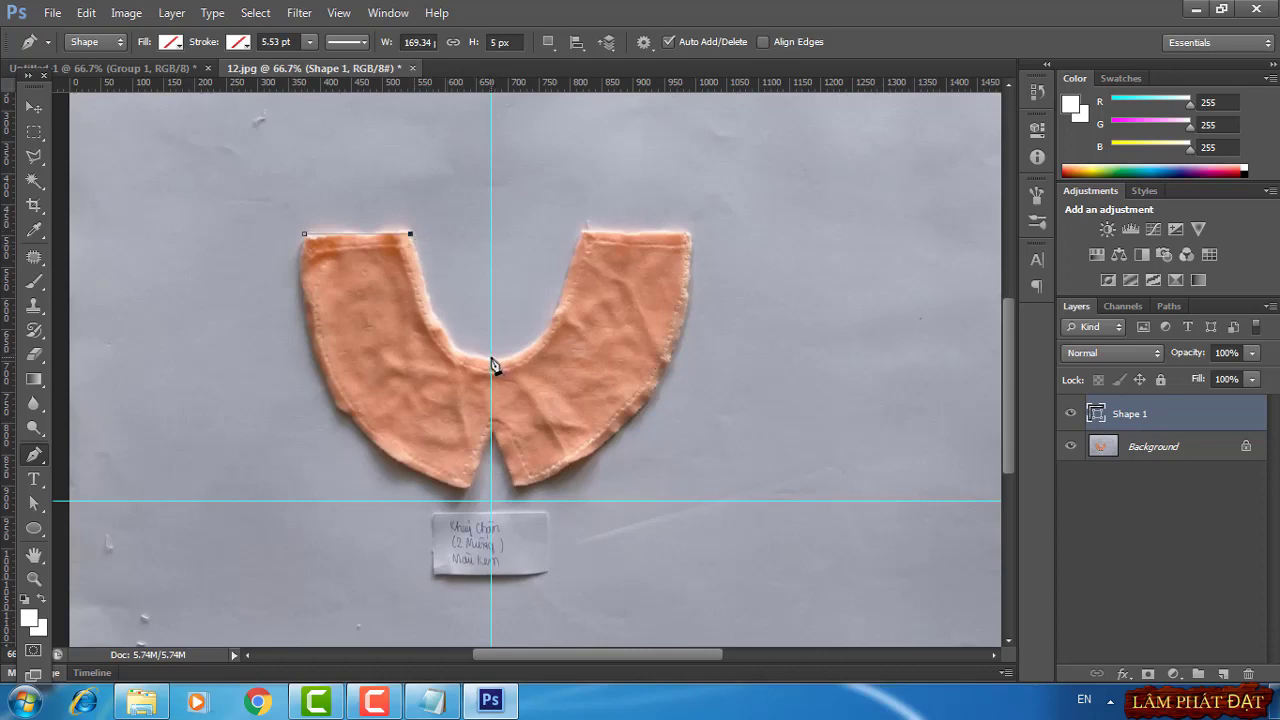
{"action": "left_click_drag", "start_coordinate": [491, 357], "coordinate": [555, 356]}
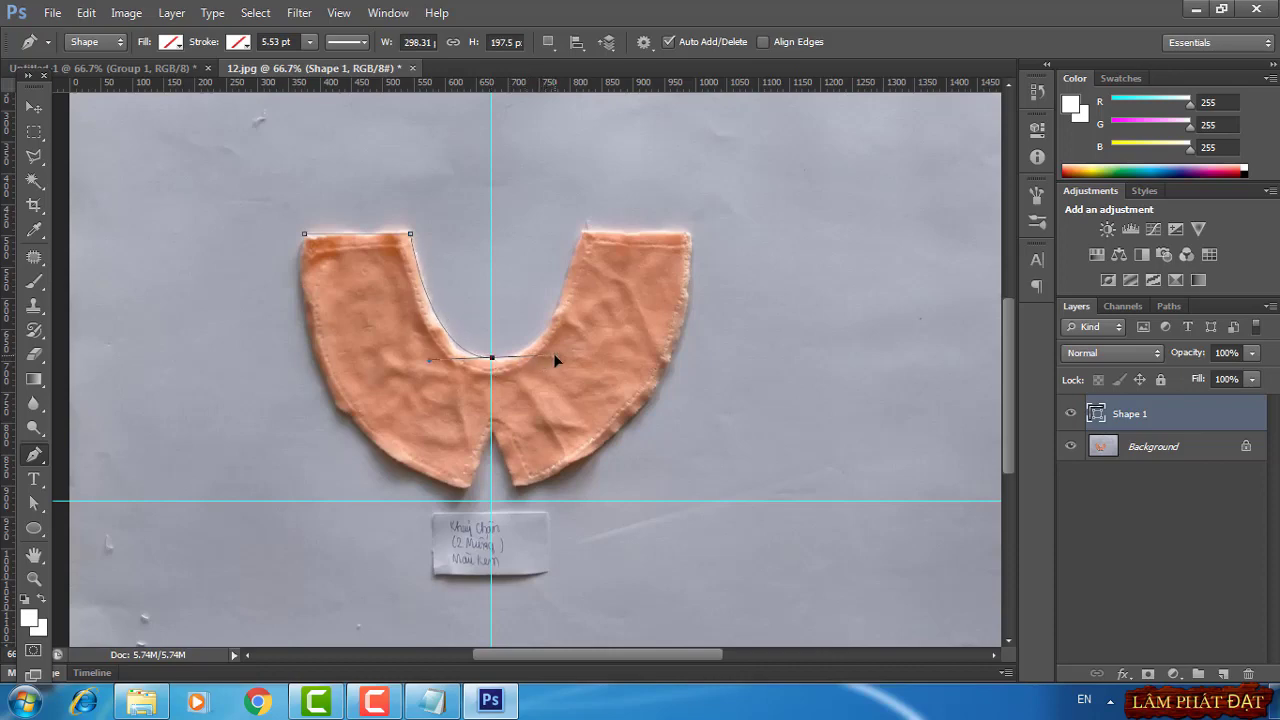
{"action": "left_click_drag", "start_coordinate": [555, 360], "coordinate": [553, 357]}
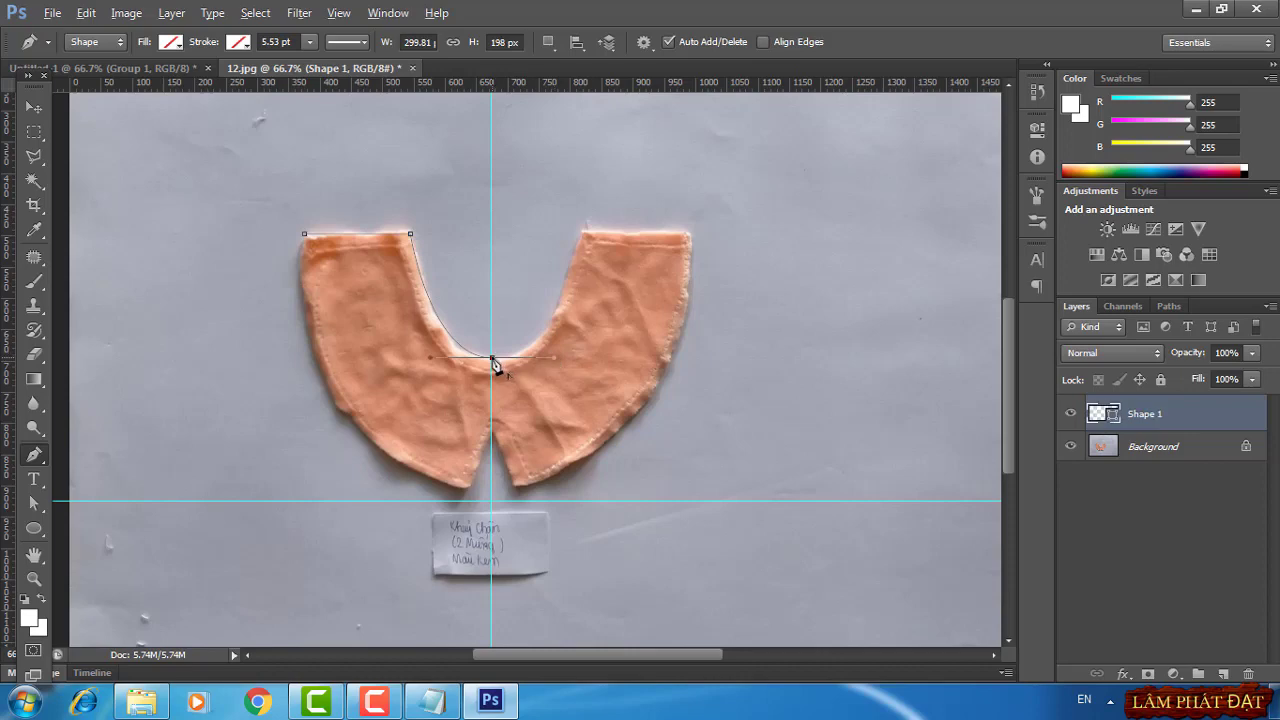
{"action": "left_click", "coordinate": [493, 360], "text": "alt"}
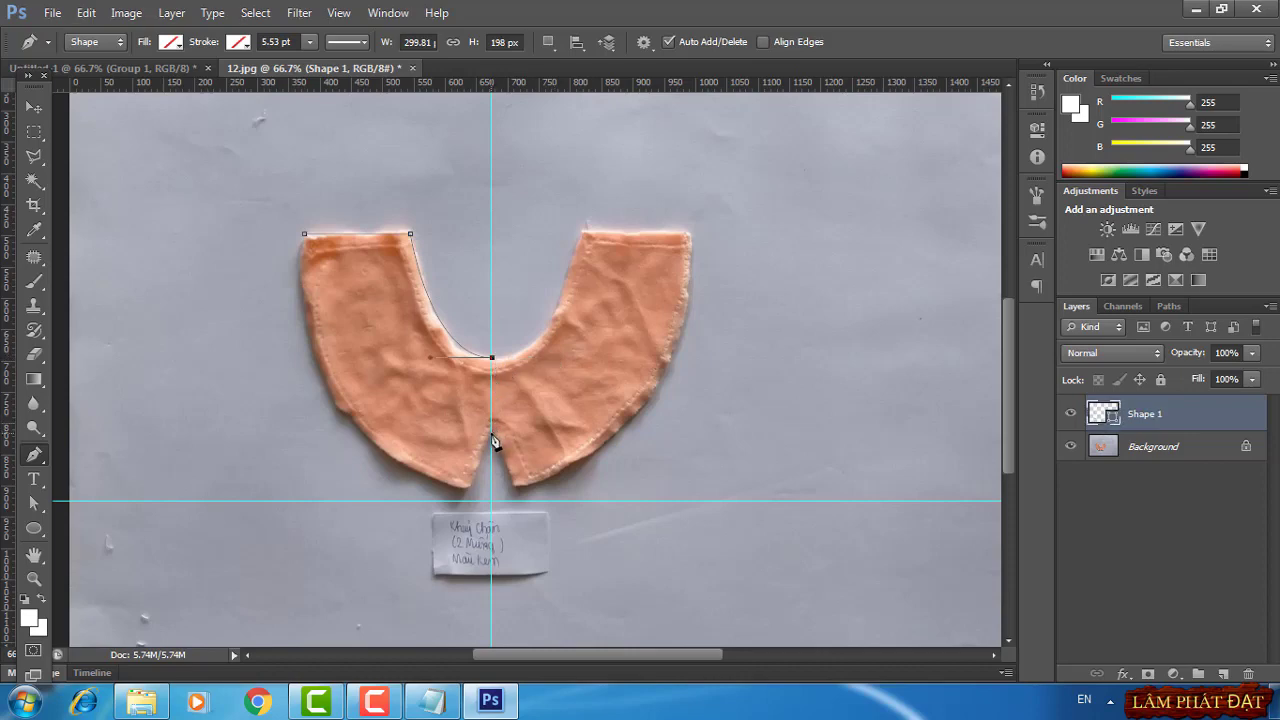
{"action": "left_click", "coordinate": [491, 435]}
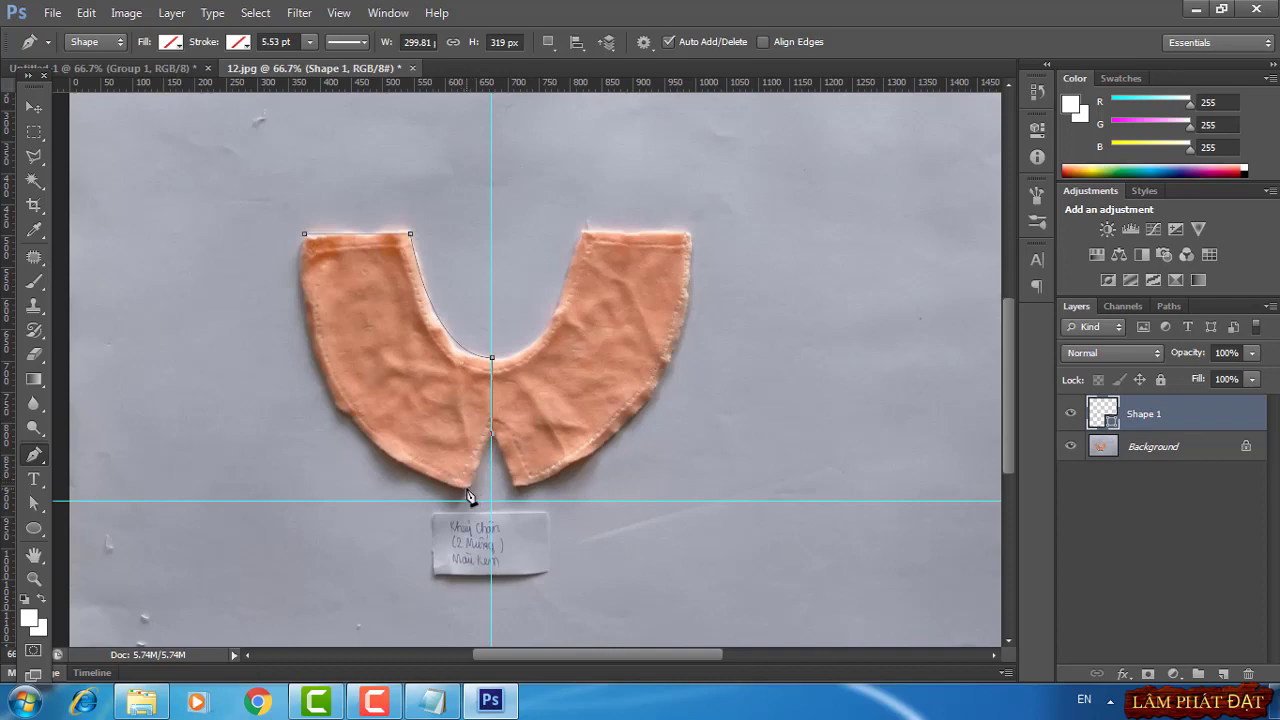
{"action": "left_click", "coordinate": [467, 488]}
{"action": "left_click_drag", "start_coordinate": [306, 145], "coordinate": [315, 105]}
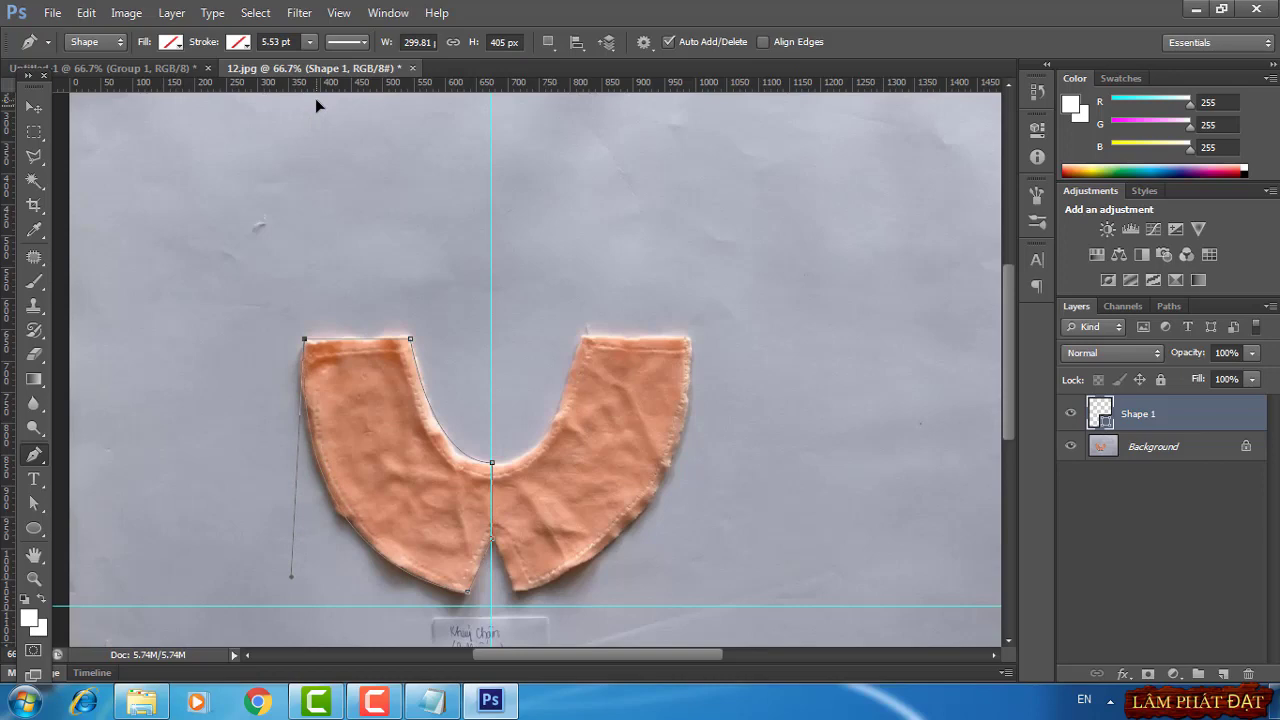
{"action": "left_click_drag", "start_coordinate": [315, 97], "coordinate": [318, 102]}
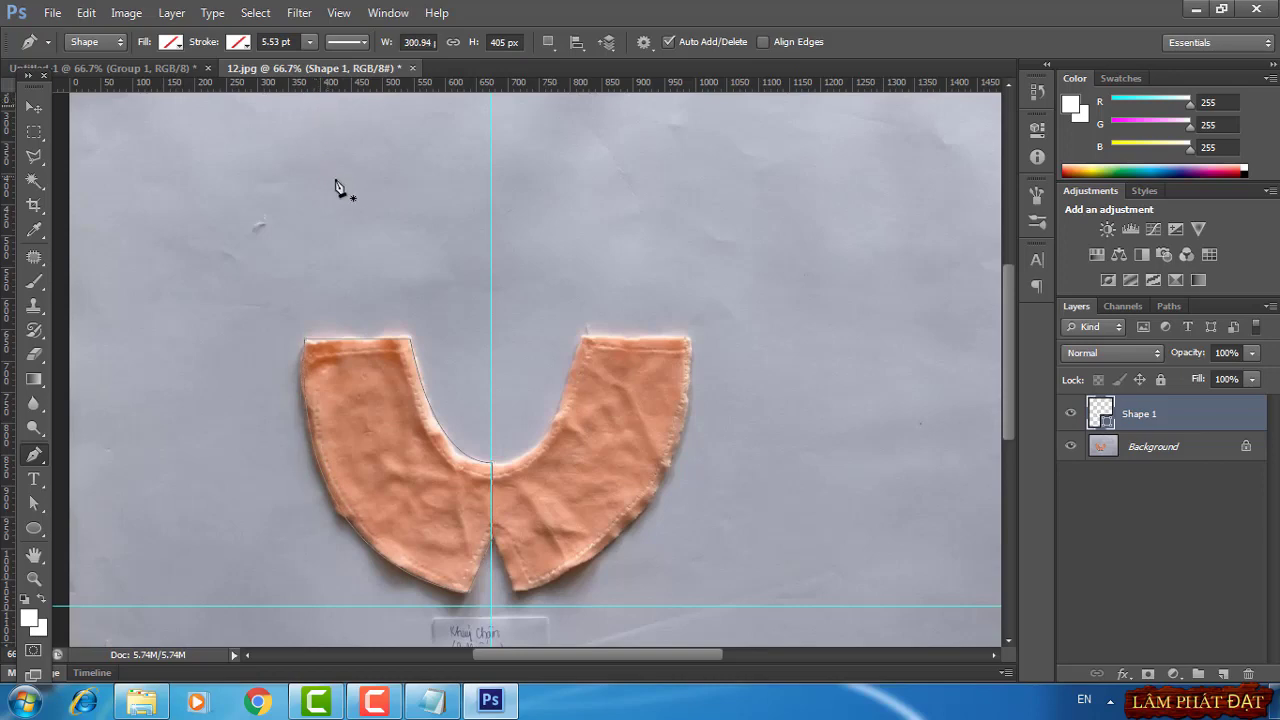
In Untitled-1, delete the old back piece group together with its contents
{"action": "left_click", "coordinate": [171, 67]}
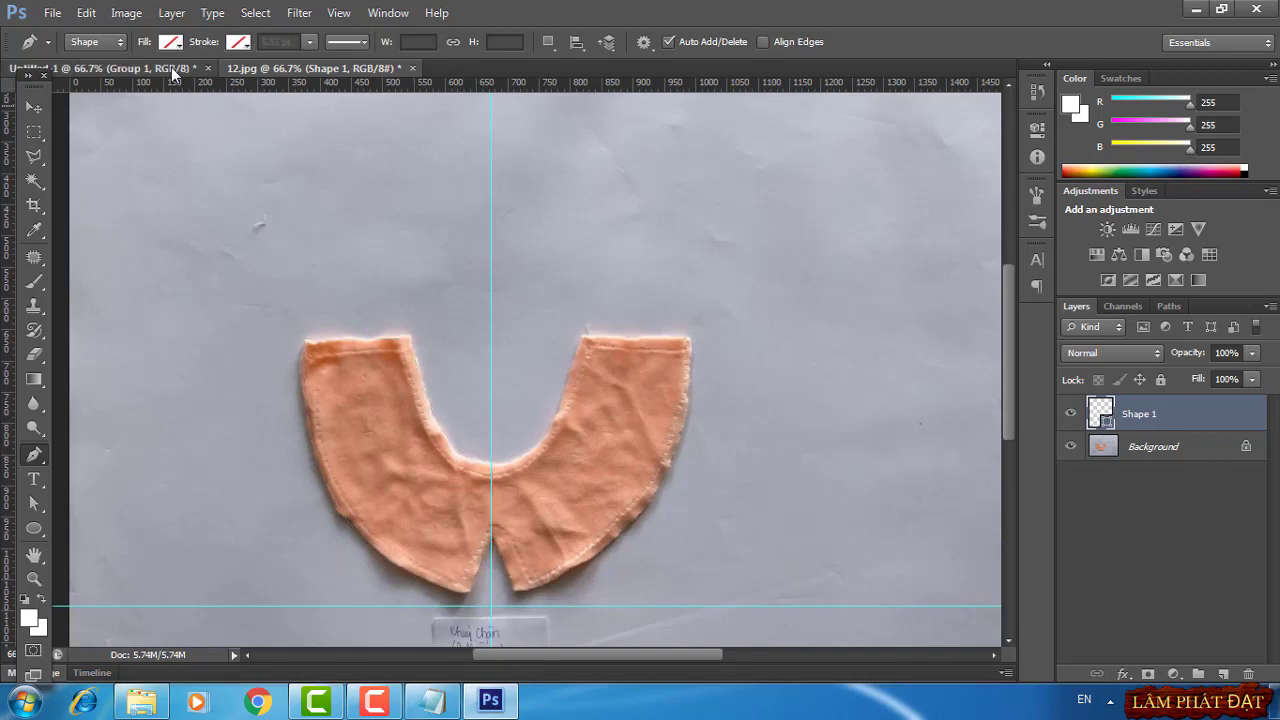
{"action": "right_click", "coordinate": [1178, 408]}
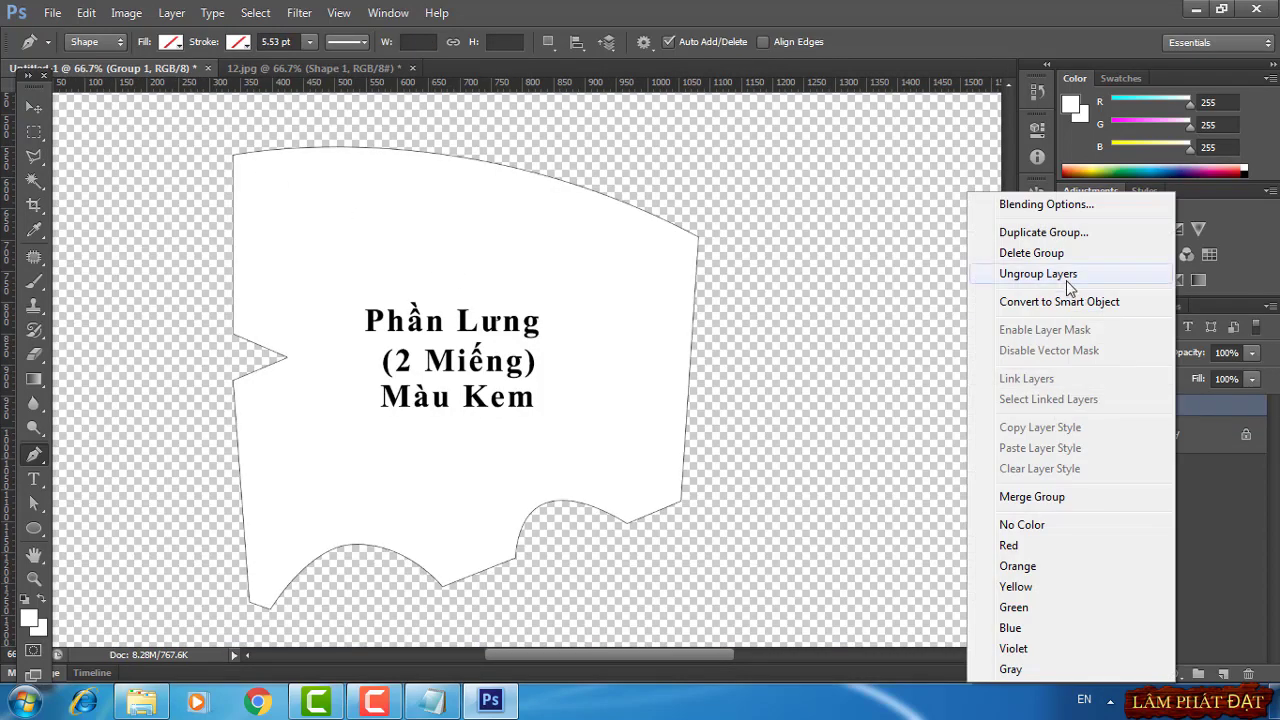
{"action": "left_click", "coordinate": [1063, 252]}
{"action": "left_click", "coordinate": [599, 276]}
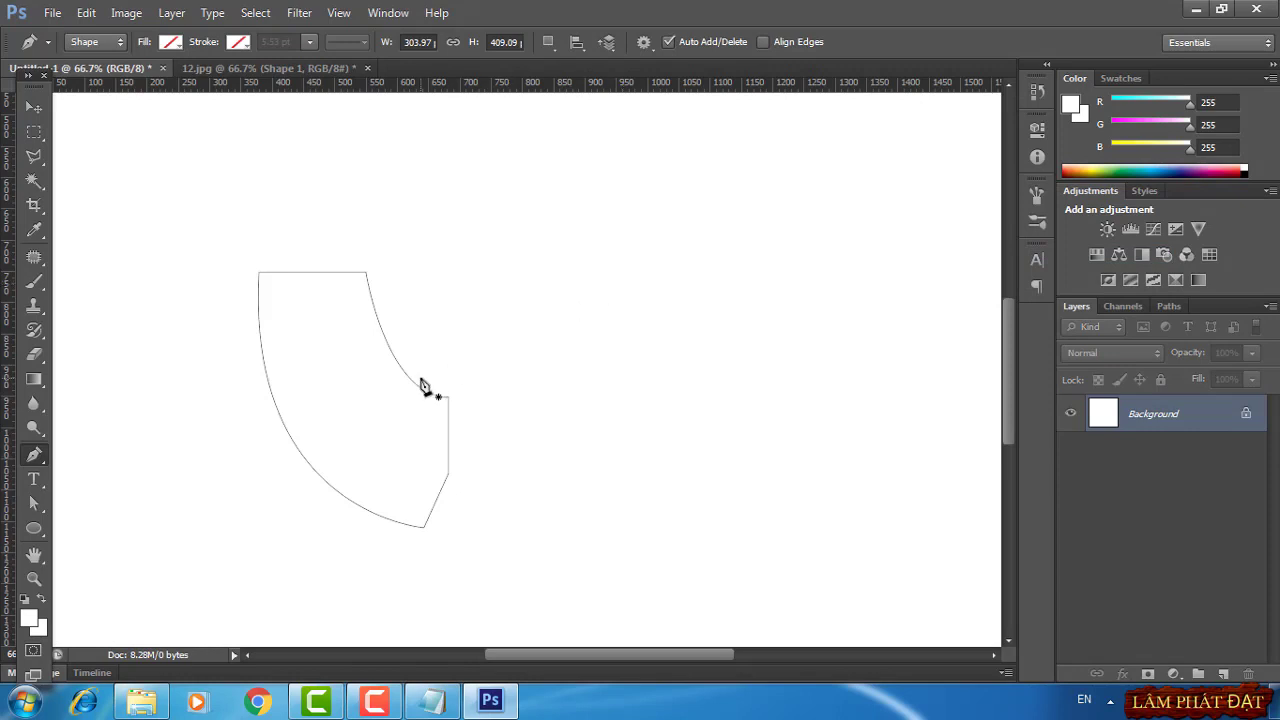
Nudge the collar outline's top-left and bottom-left anchor points into place
{"action": "right_click", "coordinate": [31, 466]}
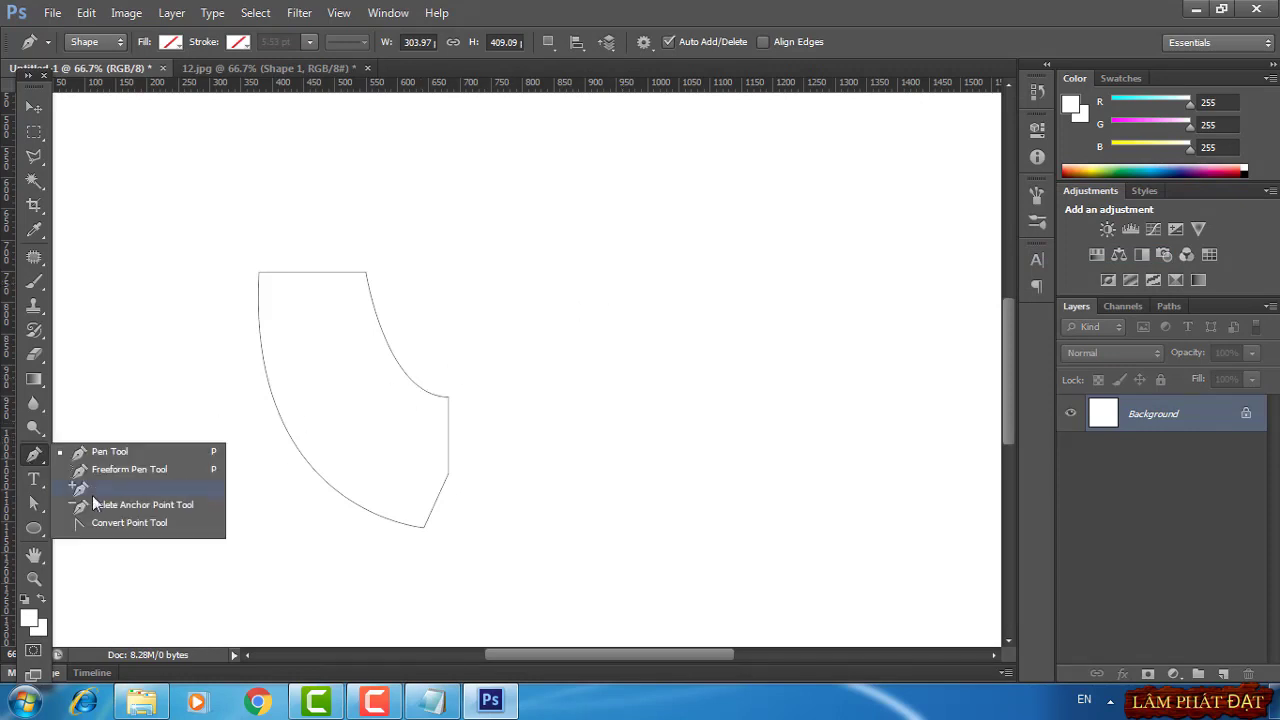
{"action": "left_click", "coordinate": [130, 528]}
{"action": "left_click", "coordinate": [259, 318]}
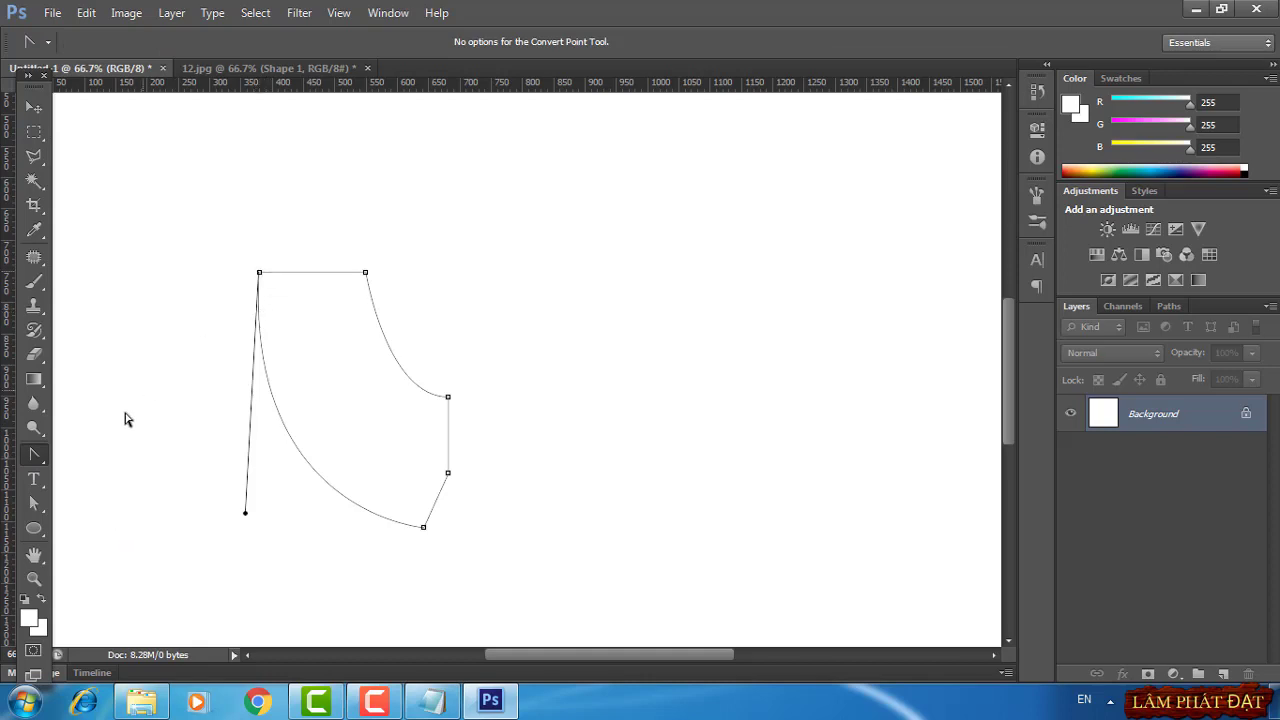
{"action": "right_click", "coordinate": [35, 458]}
{"action": "left_click", "coordinate": [90, 487]}
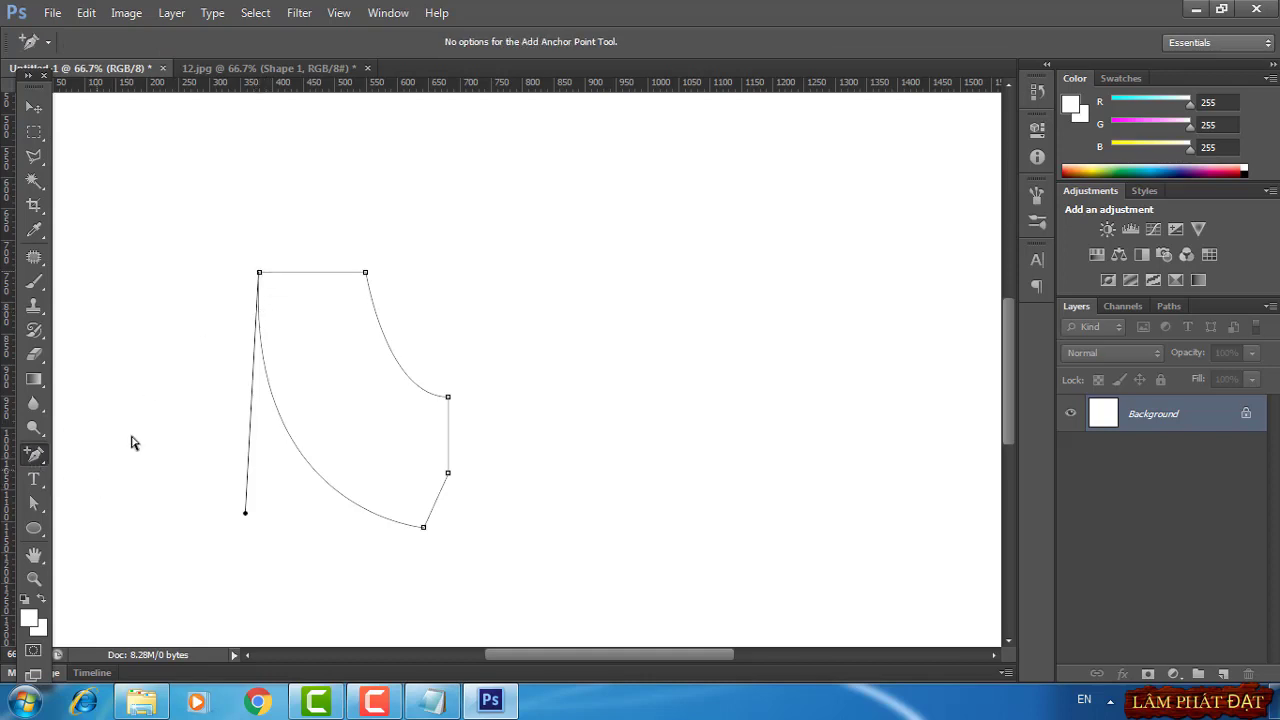
{"action": "left_click", "coordinate": [260, 277]}
{"action": "left_click_drag", "start_coordinate": [258, 278], "coordinate": [254, 277]}
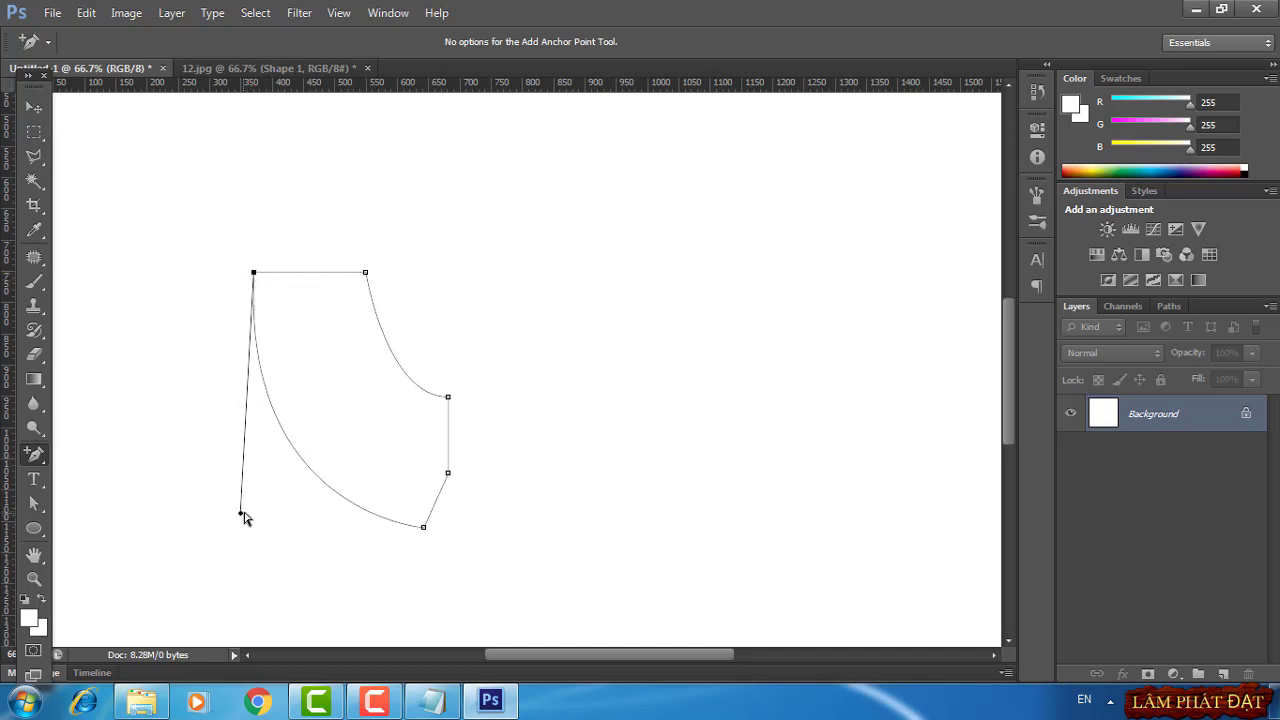
{"action": "left_click_drag", "start_coordinate": [241, 513], "coordinate": [246, 512]}
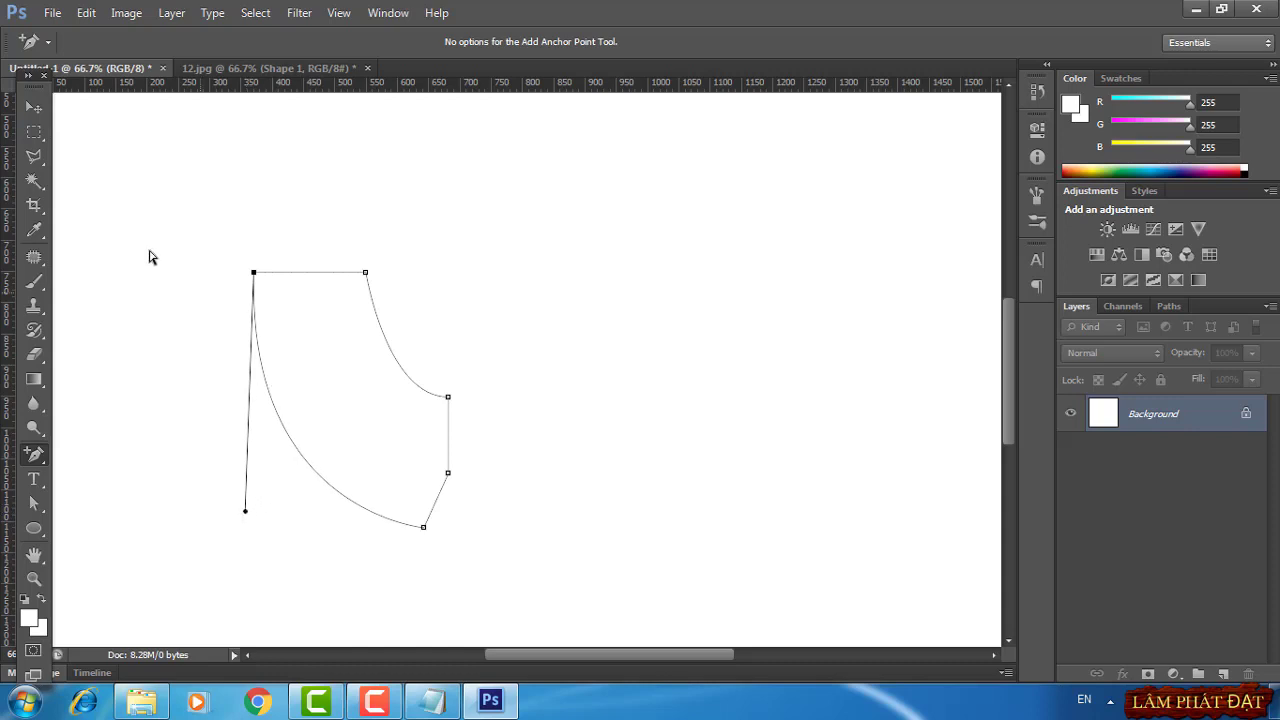
{"action": "left_click", "coordinate": [34, 107]}
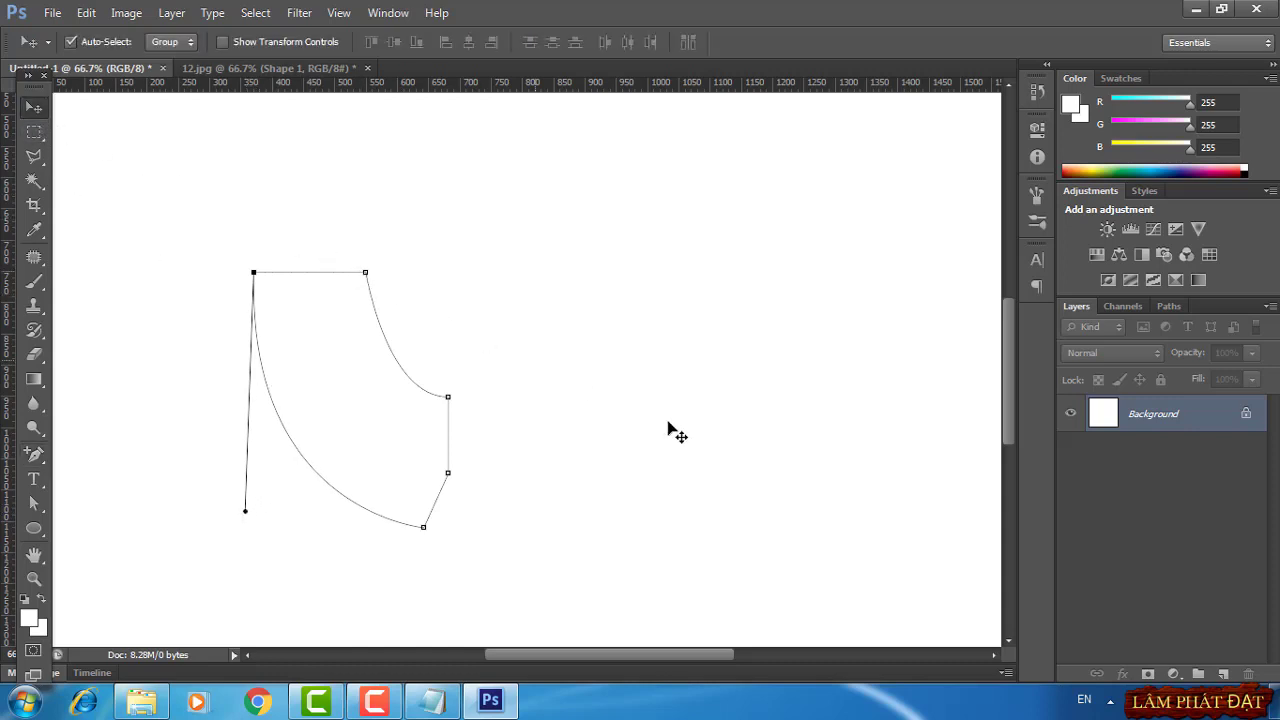
Add a white Solid Color fill layer with a 1 px black inside Stroke effect
{"action": "left_click", "coordinate": [1174, 673]}
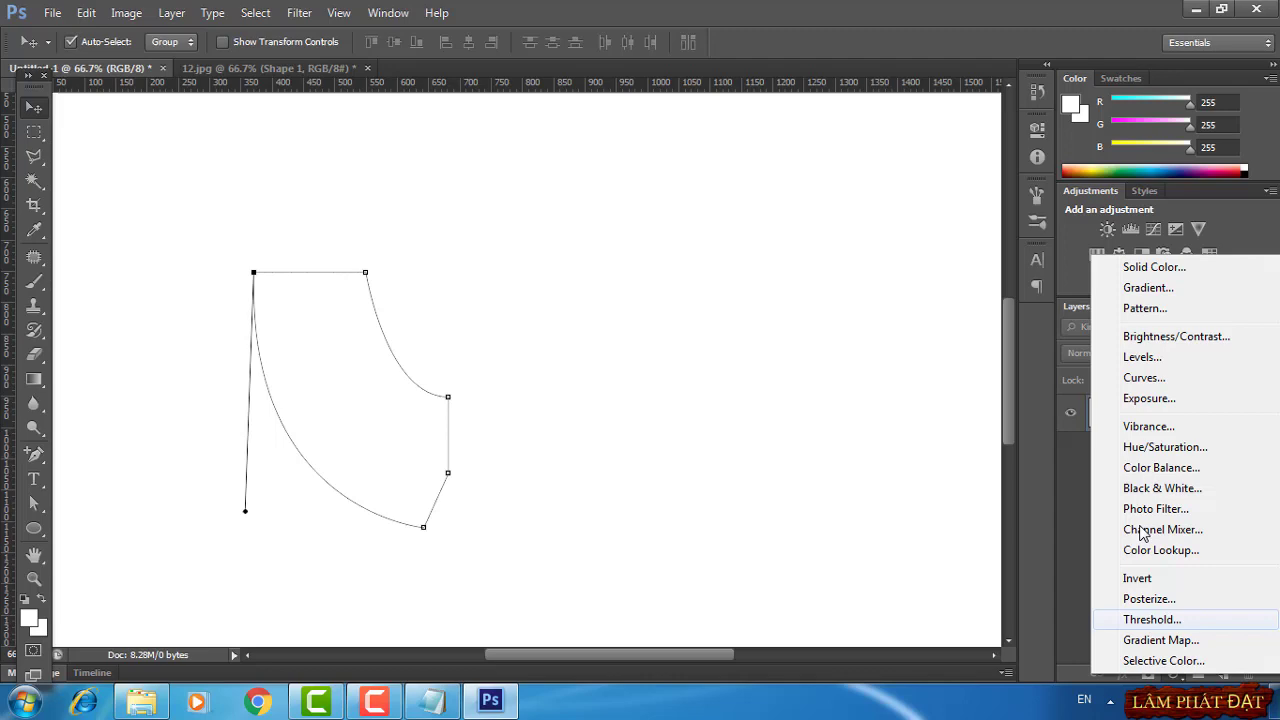
{"action": "left_click", "coordinate": [1150, 270]}
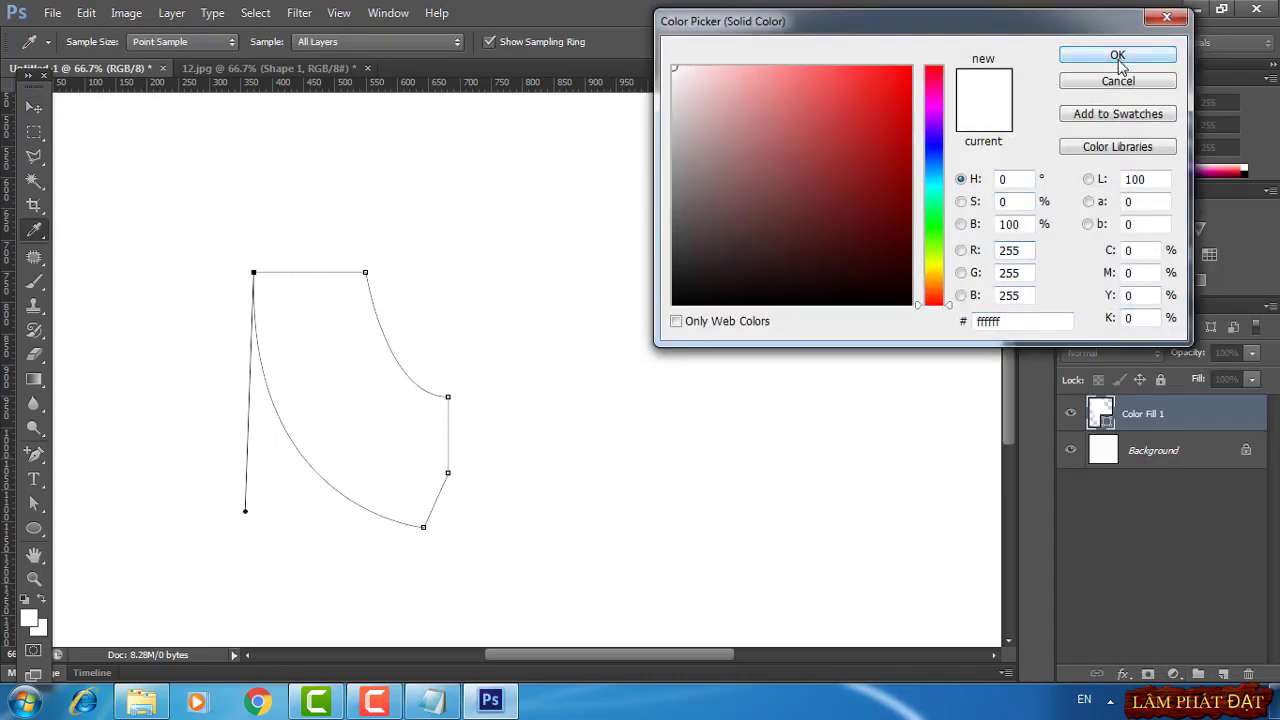
{"action": "left_click", "coordinate": [1078, 55]}
{"action": "left_click", "coordinate": [1124, 674]}
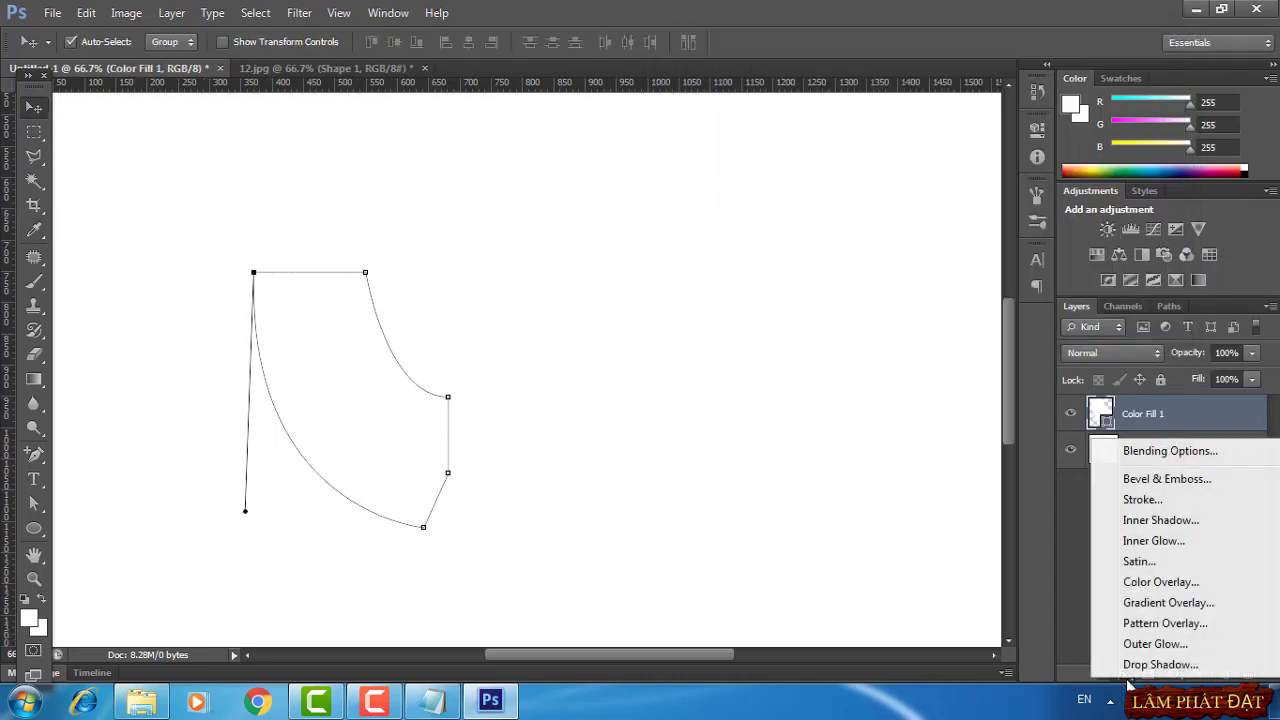
{"action": "left_click", "coordinate": [1141, 501]}
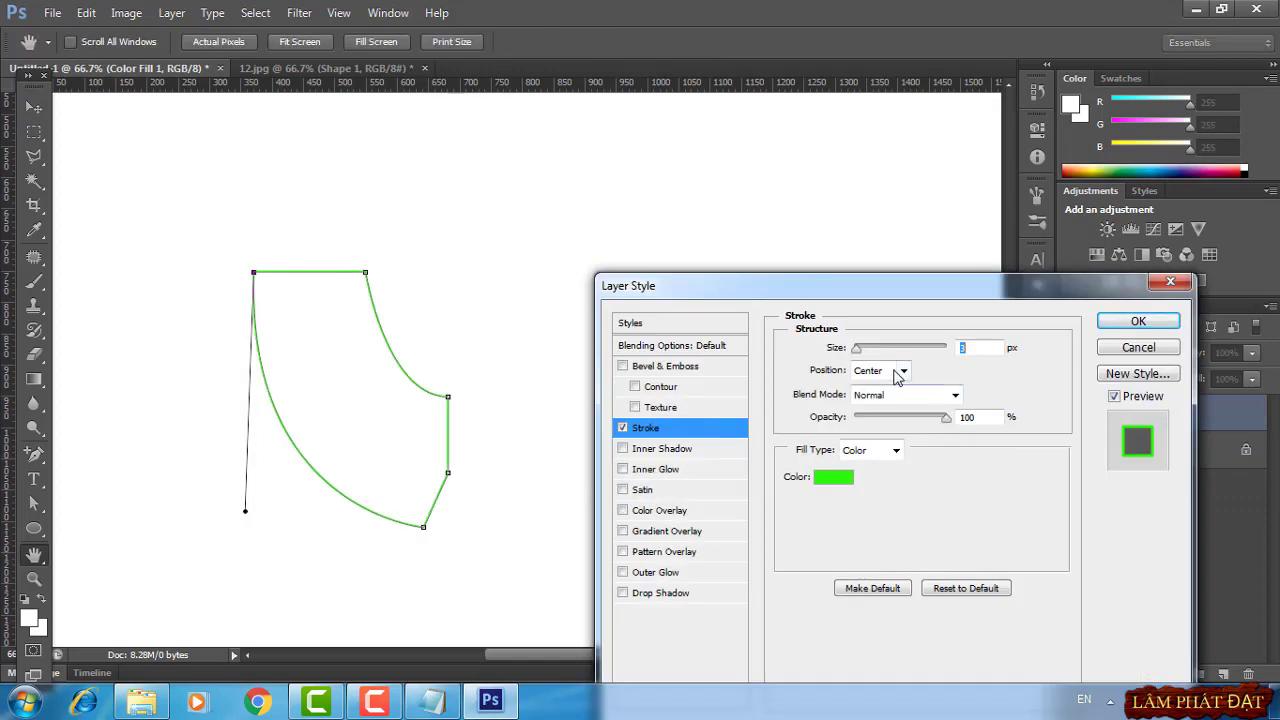
{"action": "left_click", "coordinate": [893, 370]}
{"action": "left_click", "coordinate": [888, 403]}
{"action": "left_click", "coordinate": [840, 480]}
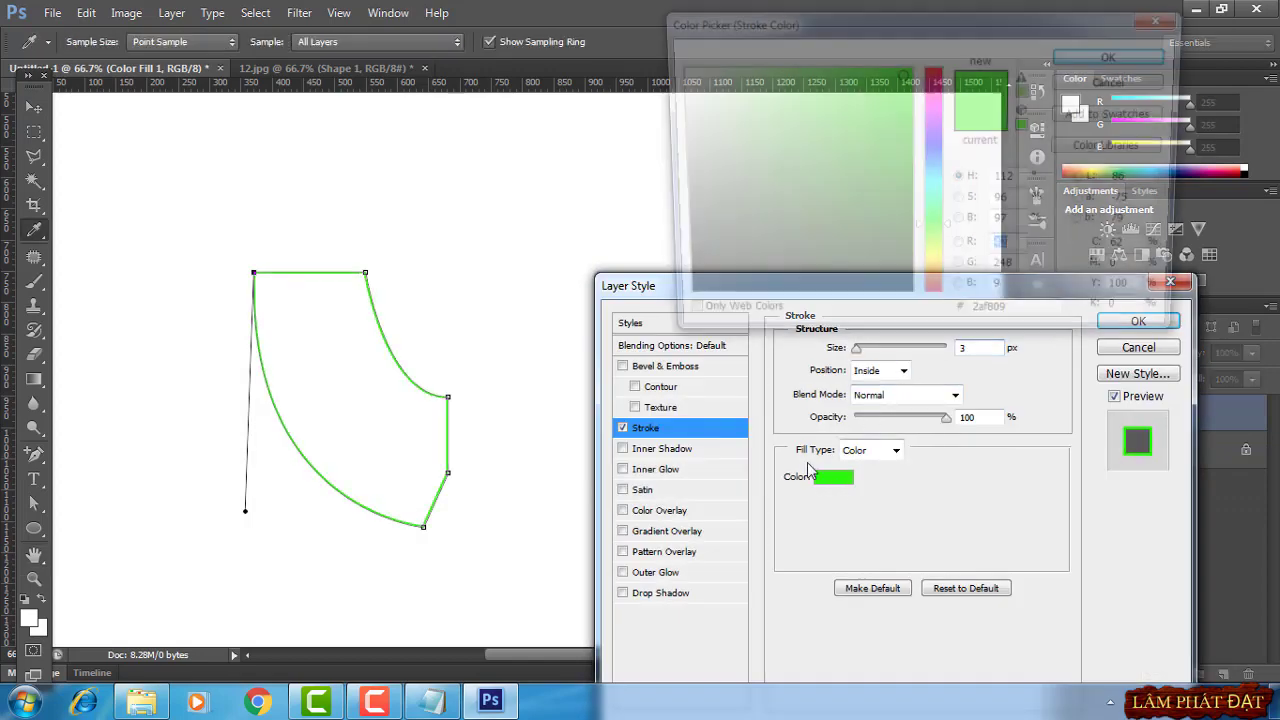
{"action": "left_click", "coordinate": [675, 305]}
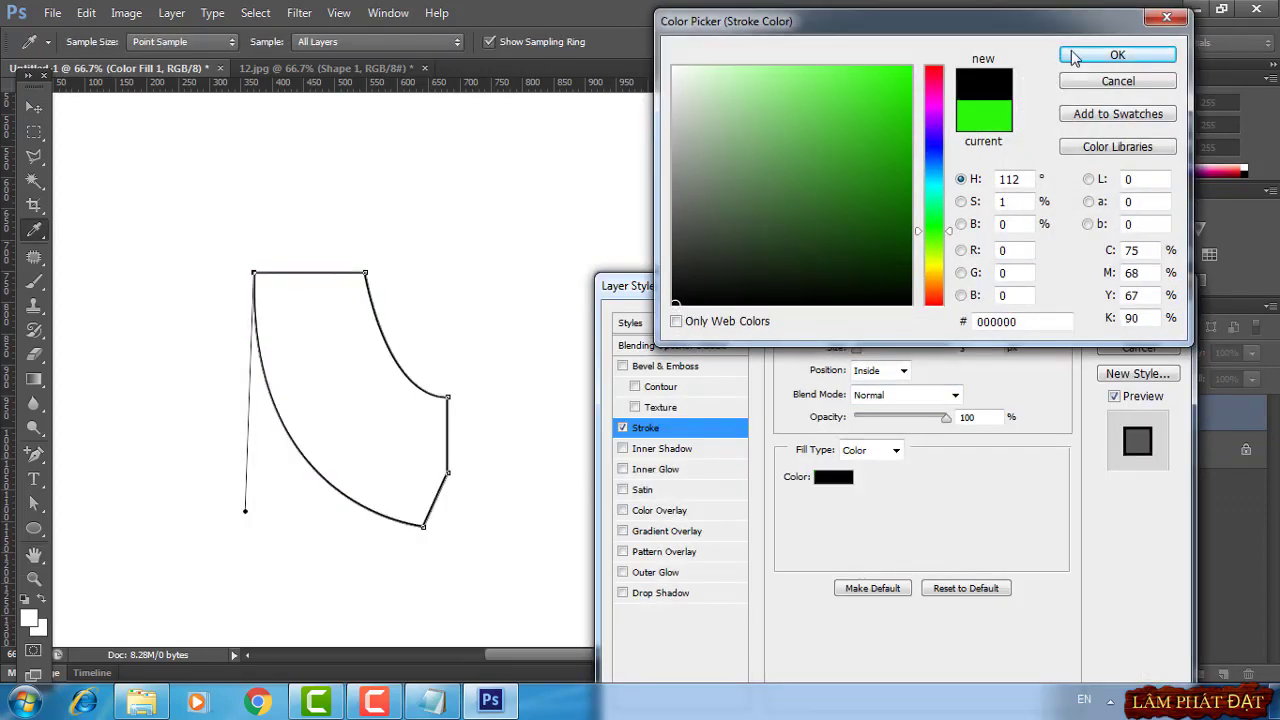
{"action": "left_click", "coordinate": [1110, 56]}
{"action": "type", "text": "1"}
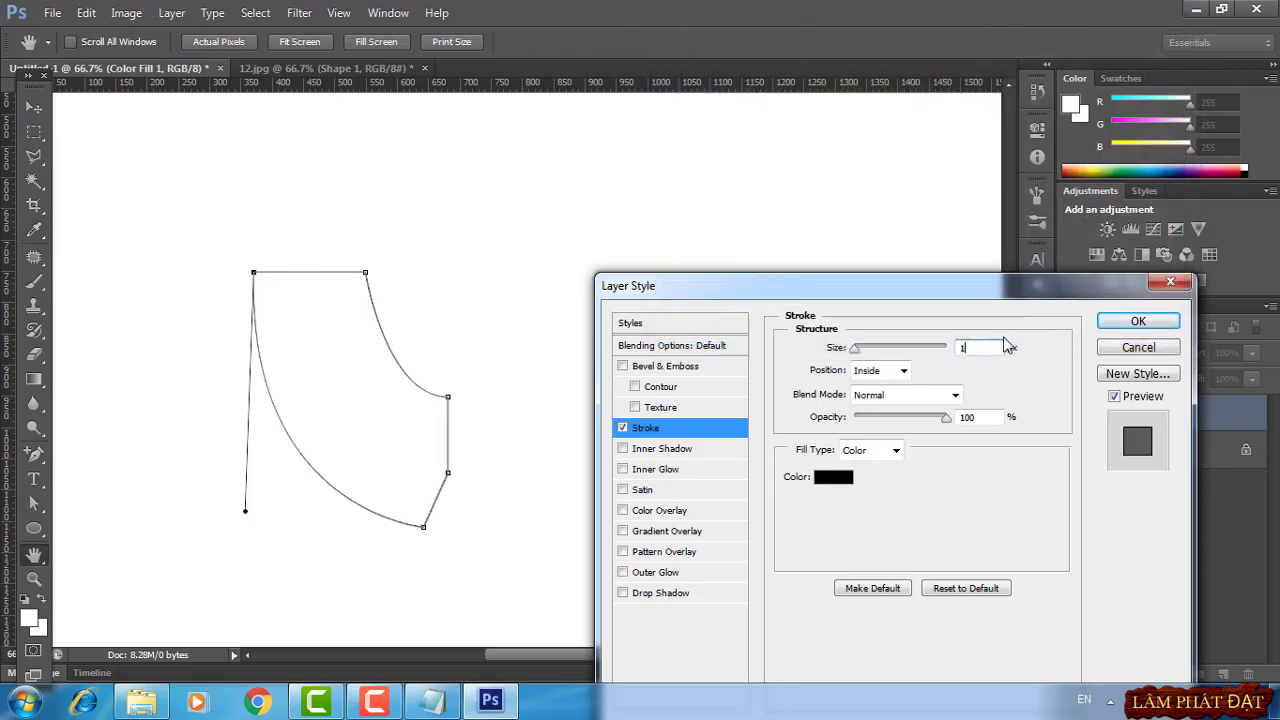
{"action": "left_click", "coordinate": [1138, 320]}
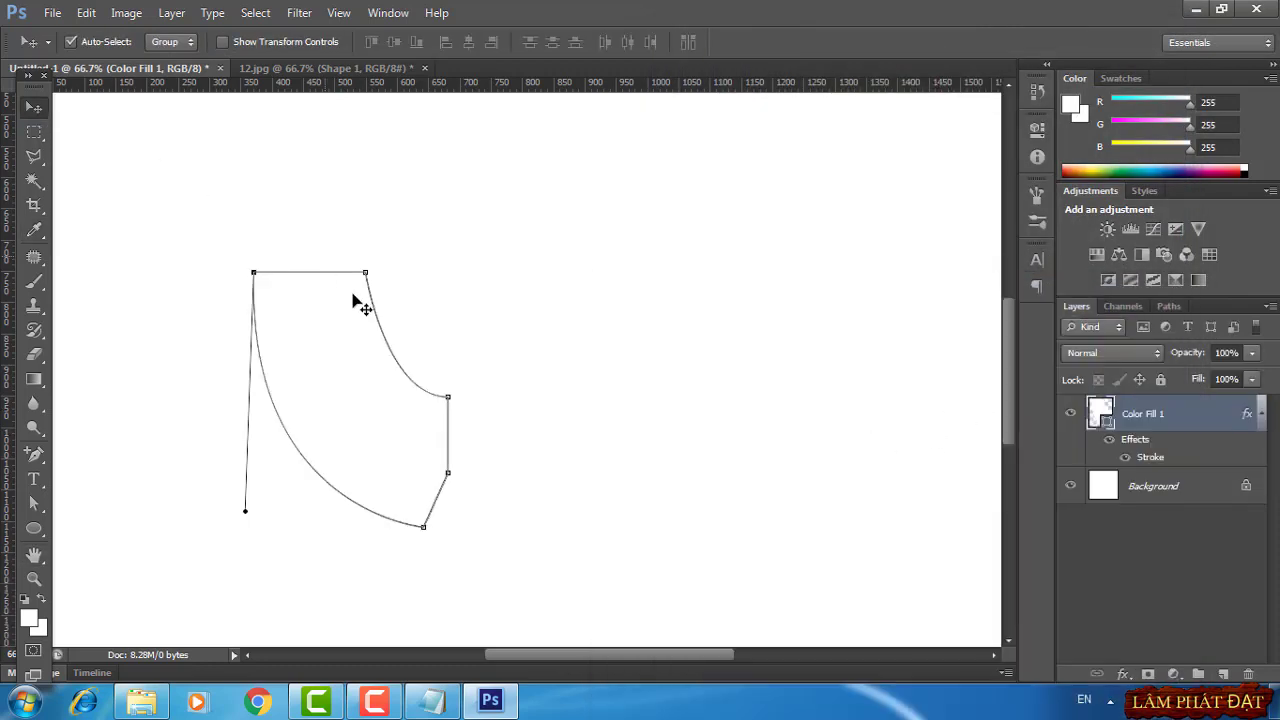
Duplicate the collar-half fill layer and move the copy to the right
{"action": "right_click", "coordinate": [1145, 418]}
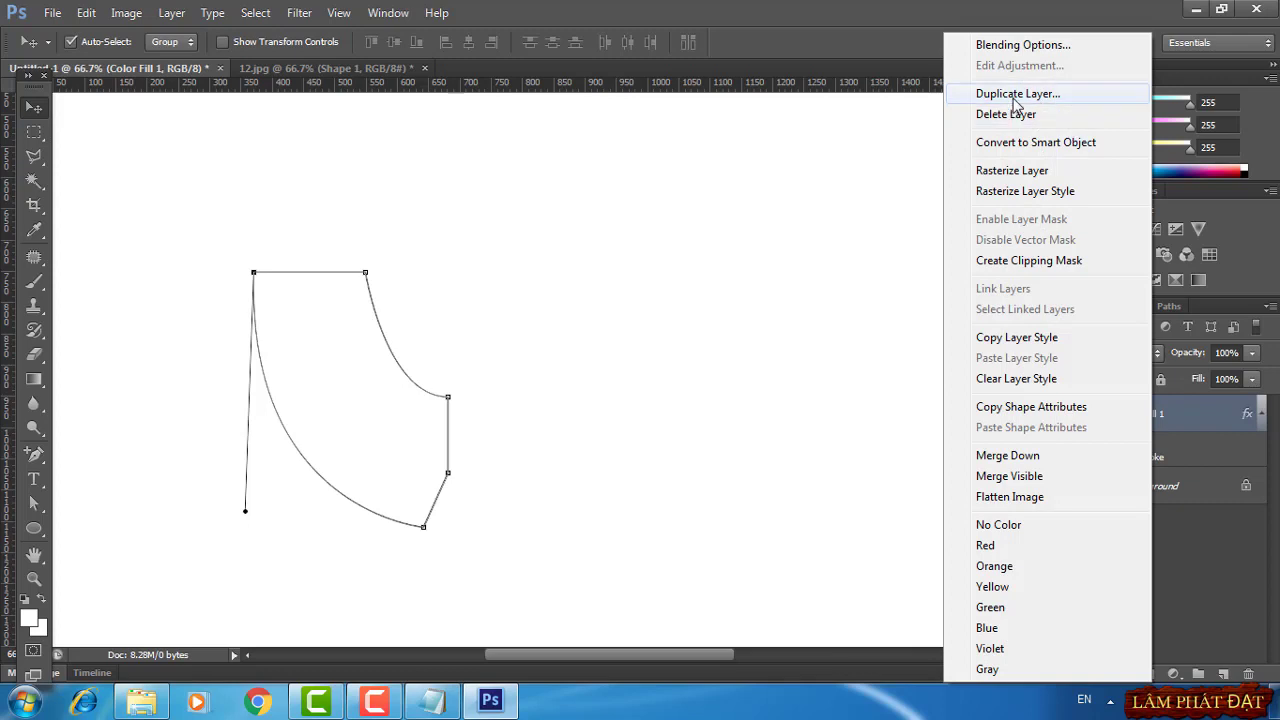
{"action": "left_click", "coordinate": [1016, 95]}
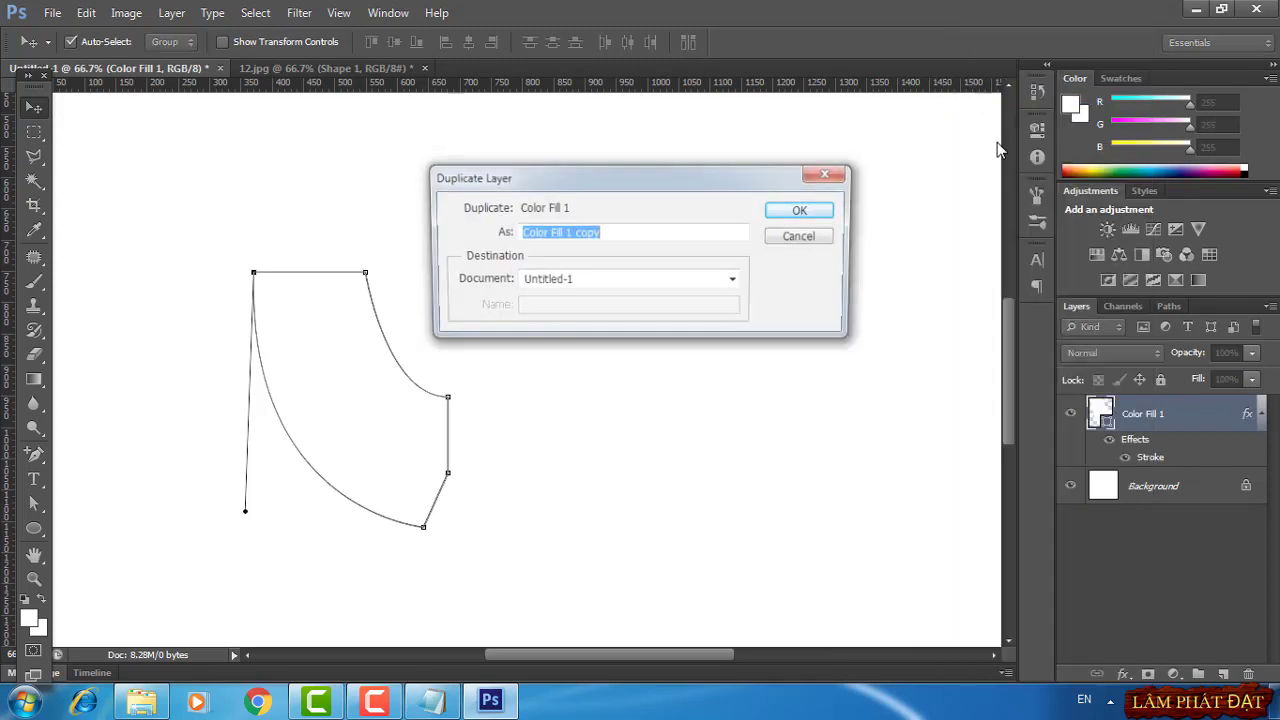
{"action": "key", "text": "Return"}
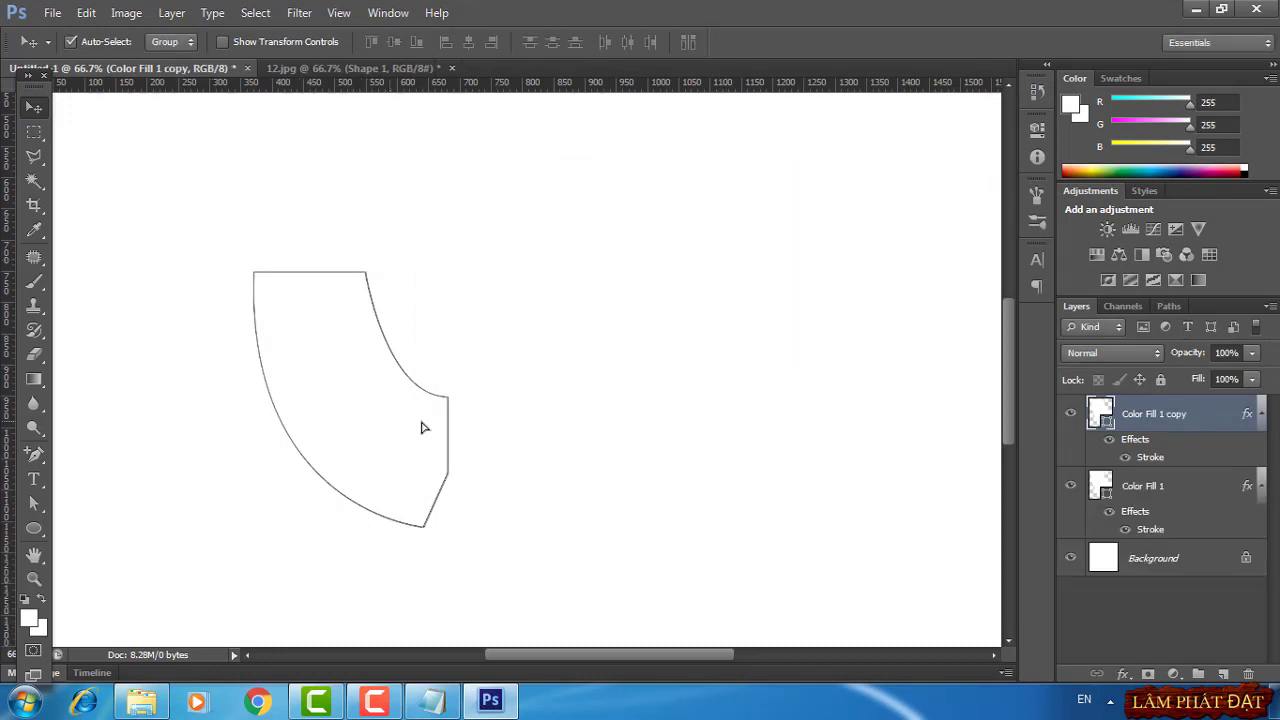
{"action": "left_click_drag", "start_coordinate": [420, 426], "coordinate": [628, 427]}
Flip the copy horizontally and butt it against the original at the centre line
{"action": "key", "text": "ctrl+t"}
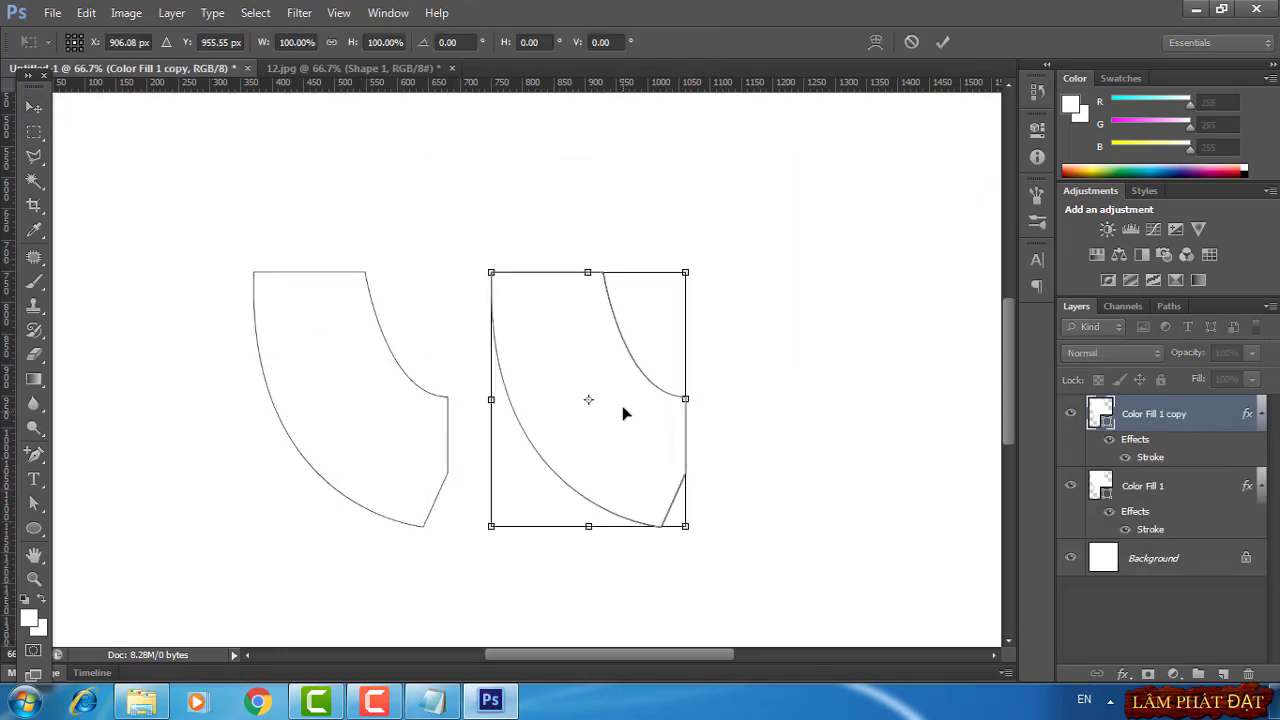
{"action": "right_click", "coordinate": [622, 394]}
{"action": "left_click", "coordinate": [684, 365]}
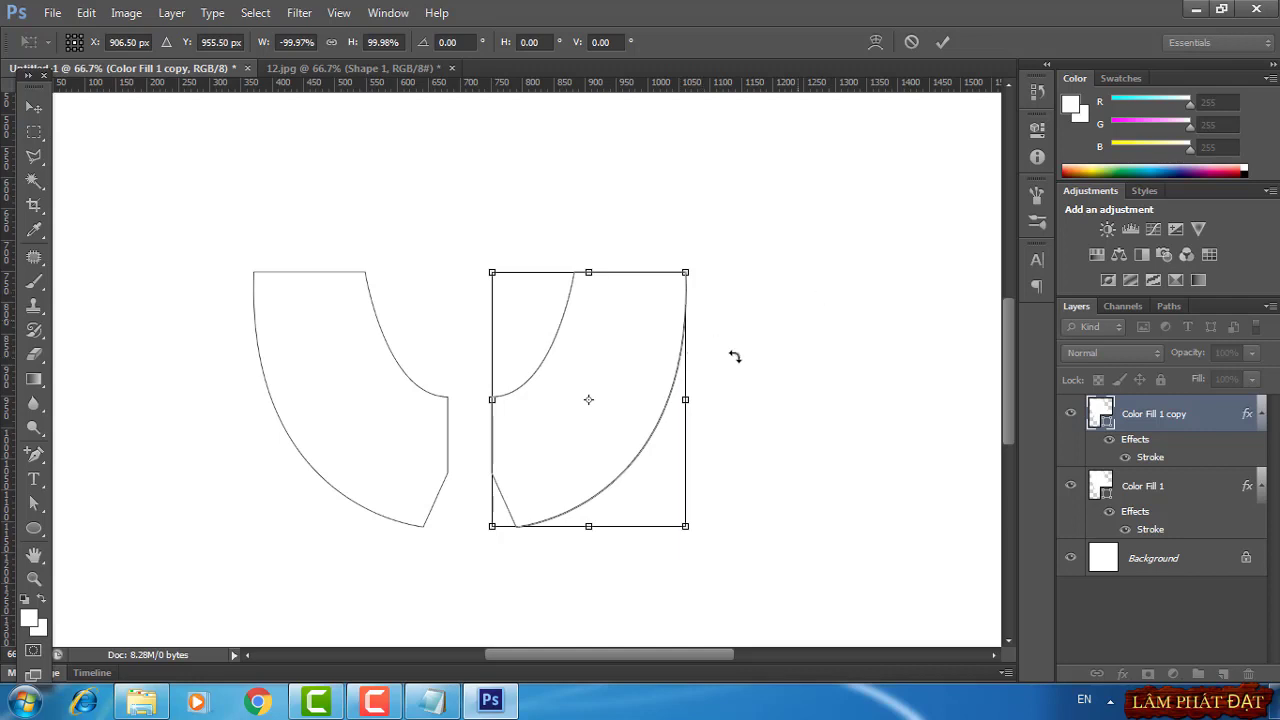
{"action": "left_click_drag", "start_coordinate": [633, 400], "coordinate": [595, 399]}
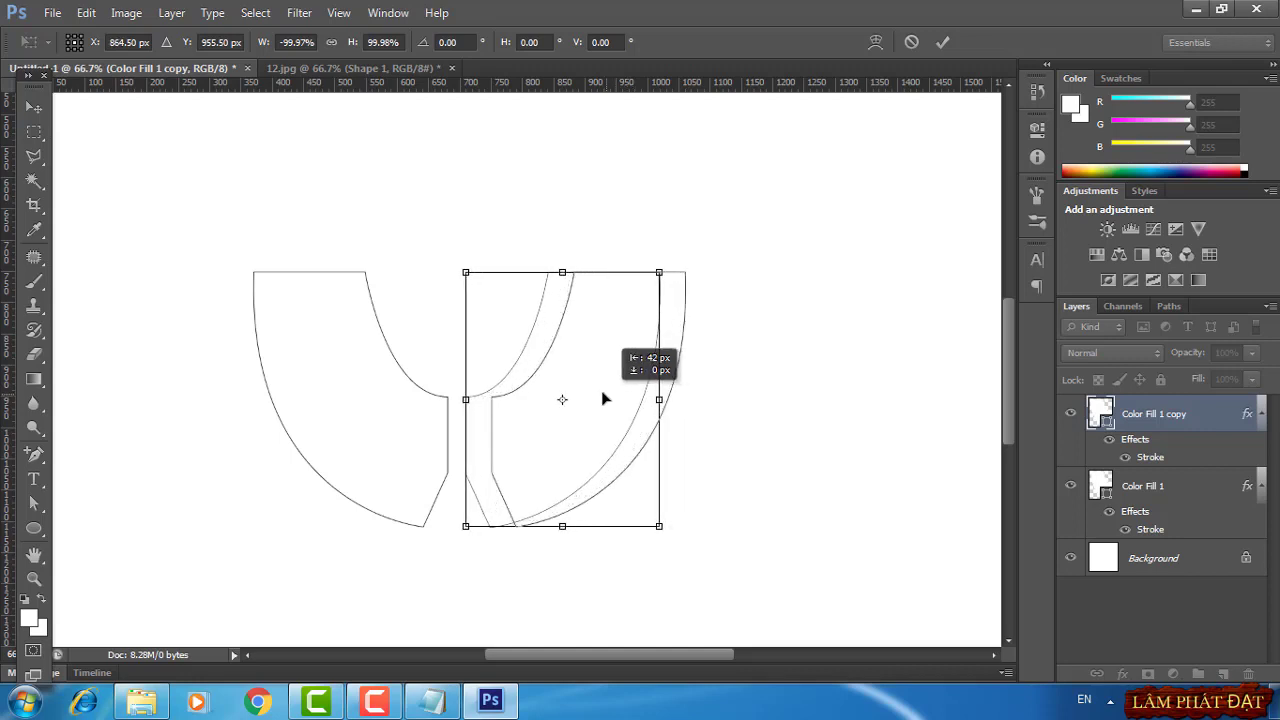
{"action": "left_click", "coordinate": [942, 42]}
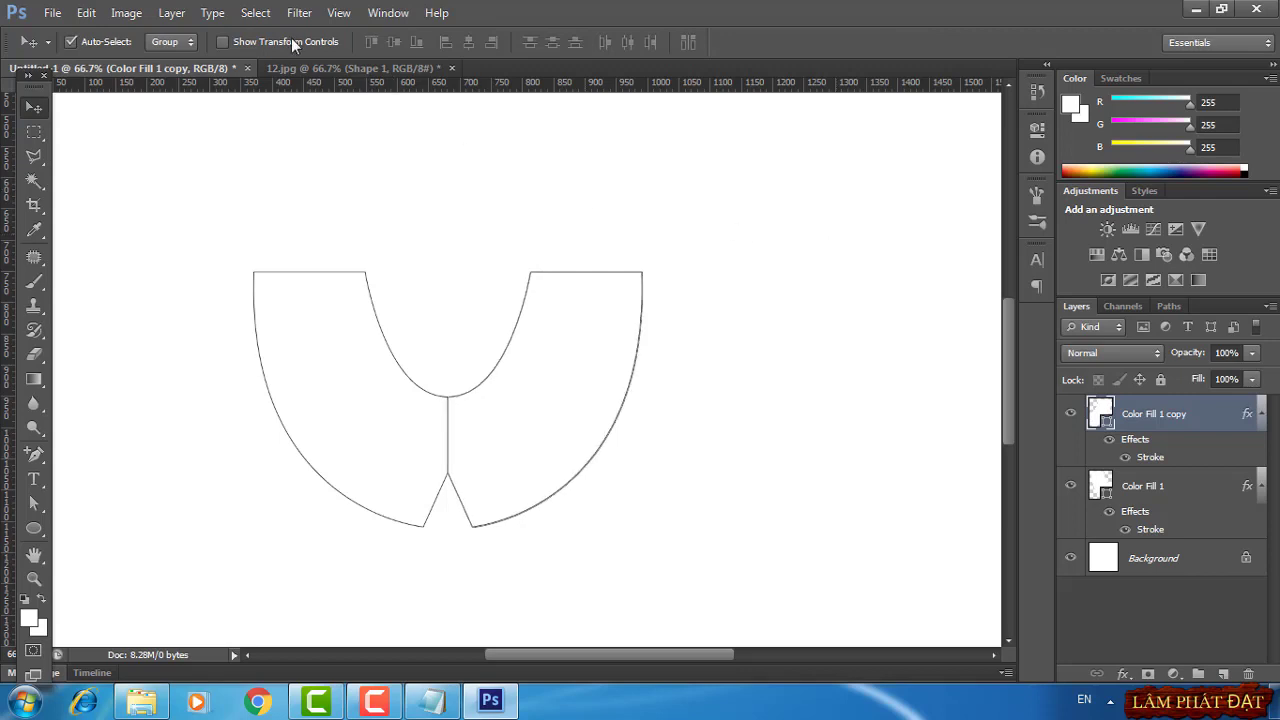
{"action": "key", "text": "ctrl+plus"}
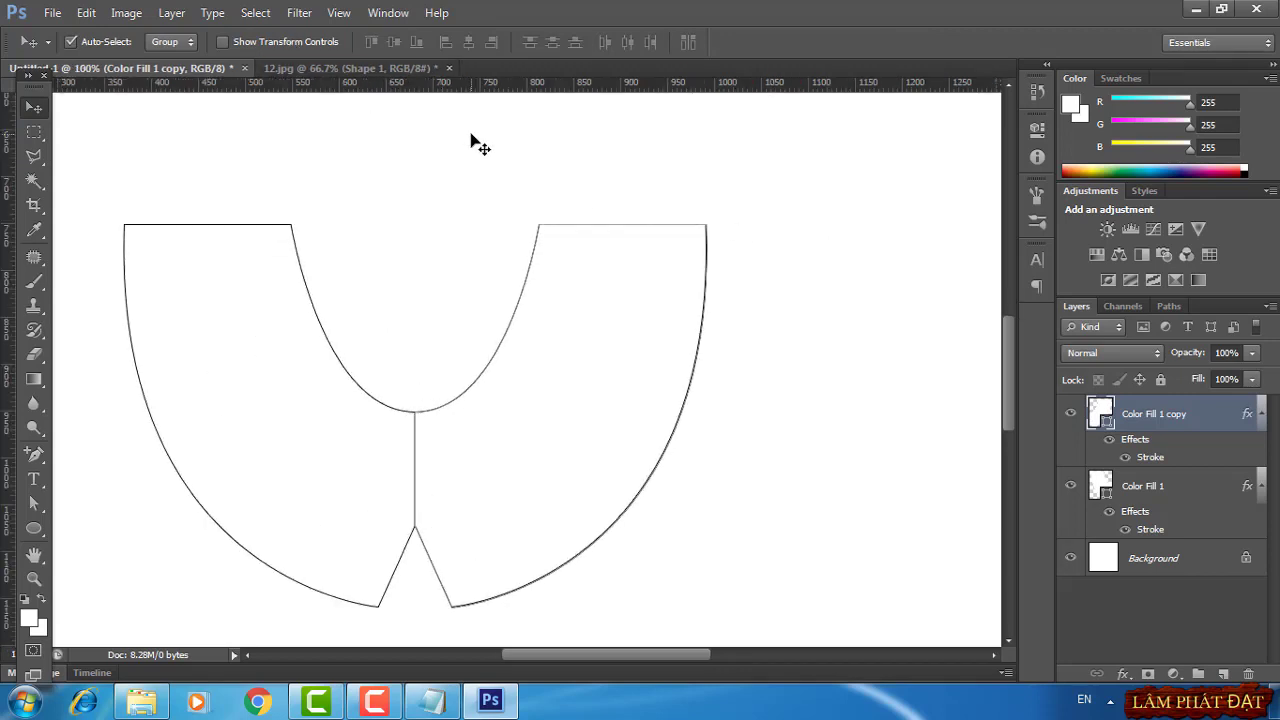
Check the collar's label card in the 12.jpg photo
{"action": "left_click_drag", "start_coordinate": [600, 382], "coordinate": [677, 360]}
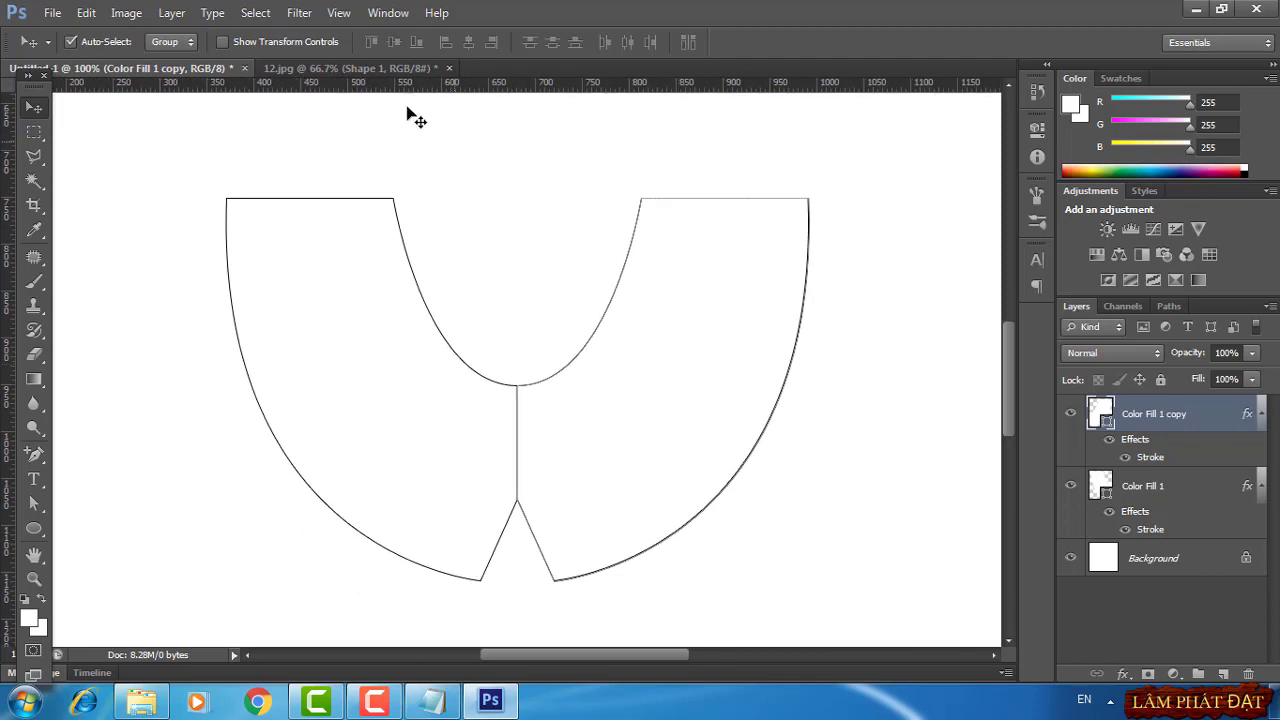
{"action": "left_click", "coordinate": [342, 68]}
{"action": "scroll", "coordinate": [660, 366], "scroll_direction": "down", "scroll_amount": 1}
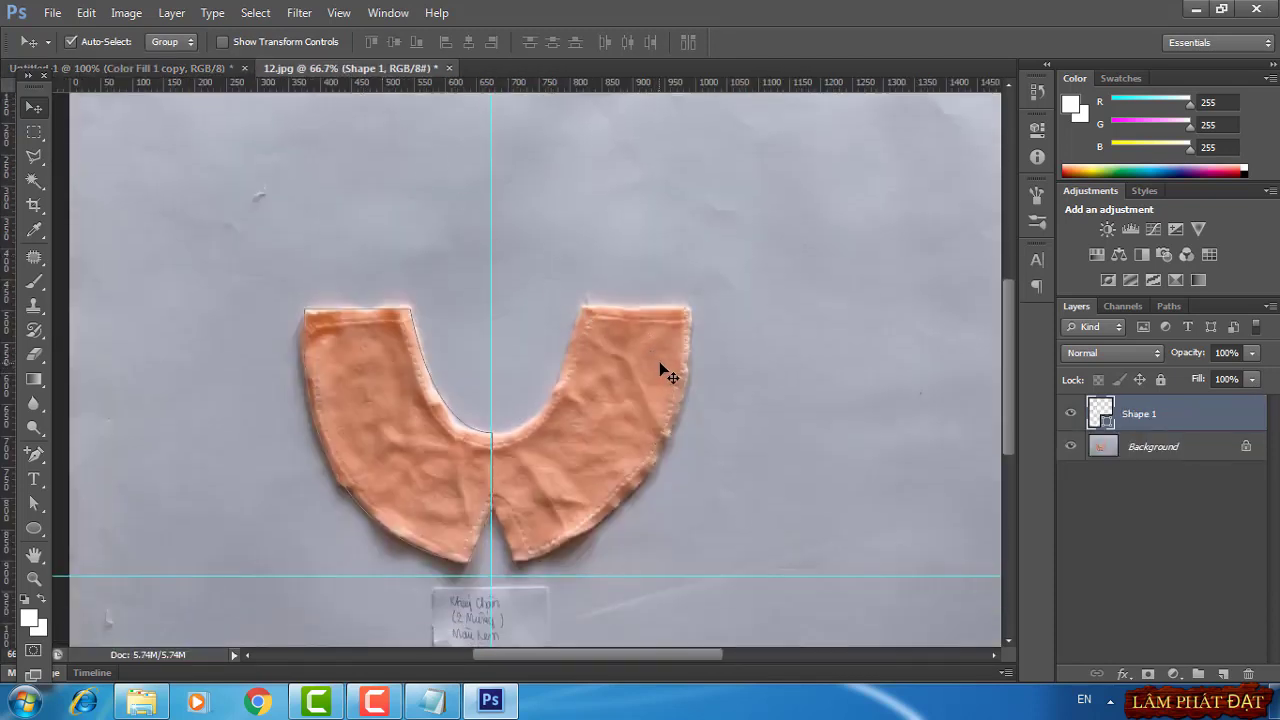
{"action": "scroll", "coordinate": [665, 368], "scroll_direction": "down", "scroll_amount": 2}
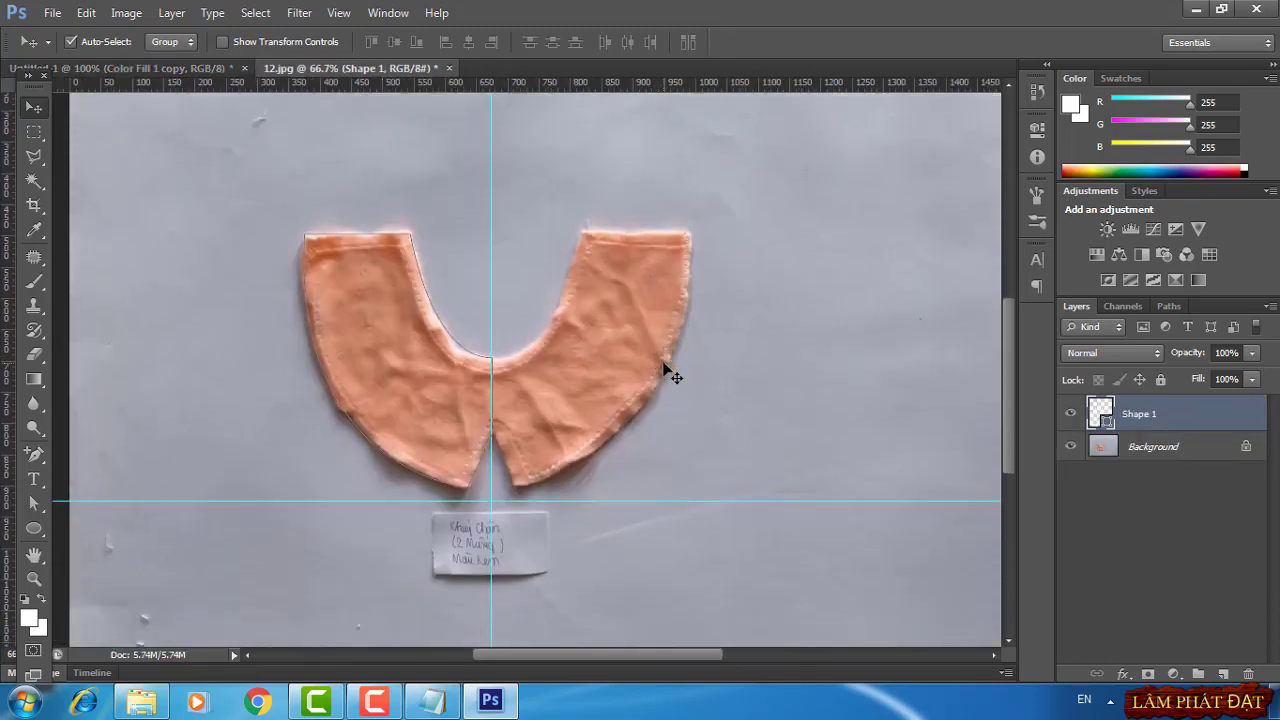
{"action": "key", "text": "ctrl+plus"}
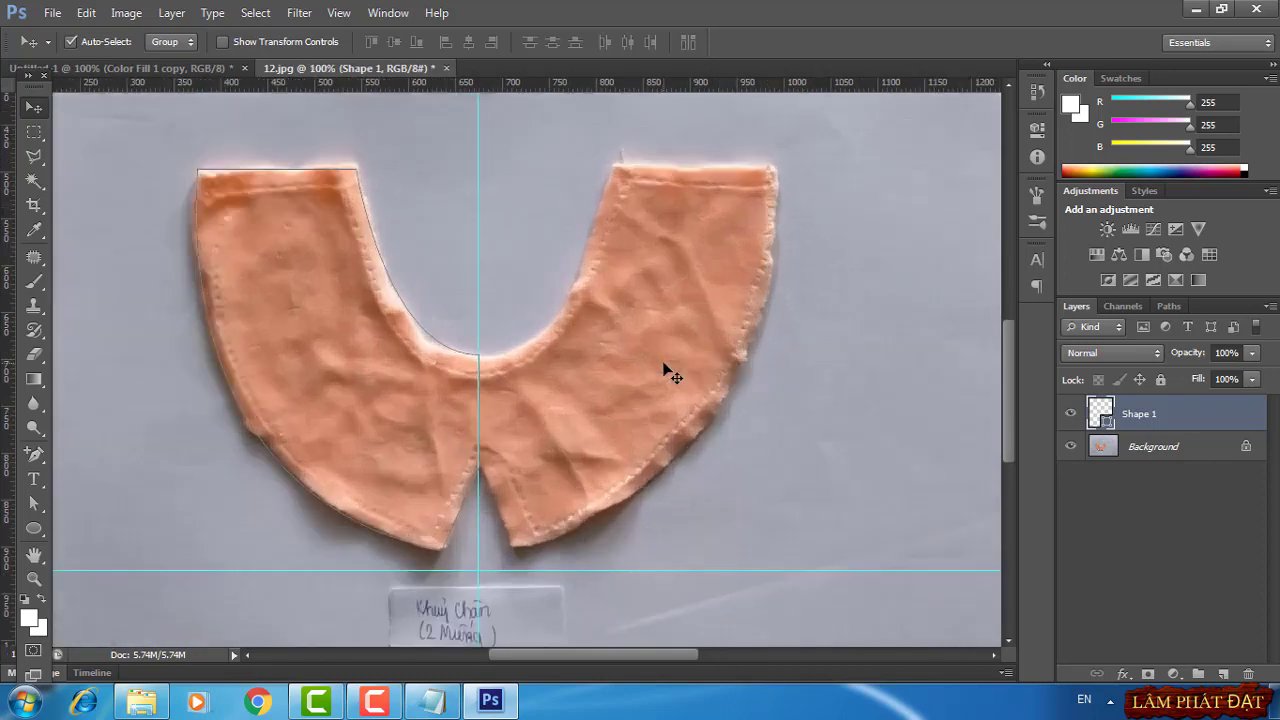
{"action": "left_click_drag", "start_coordinate": [651, 480], "coordinate": [661, 368]}
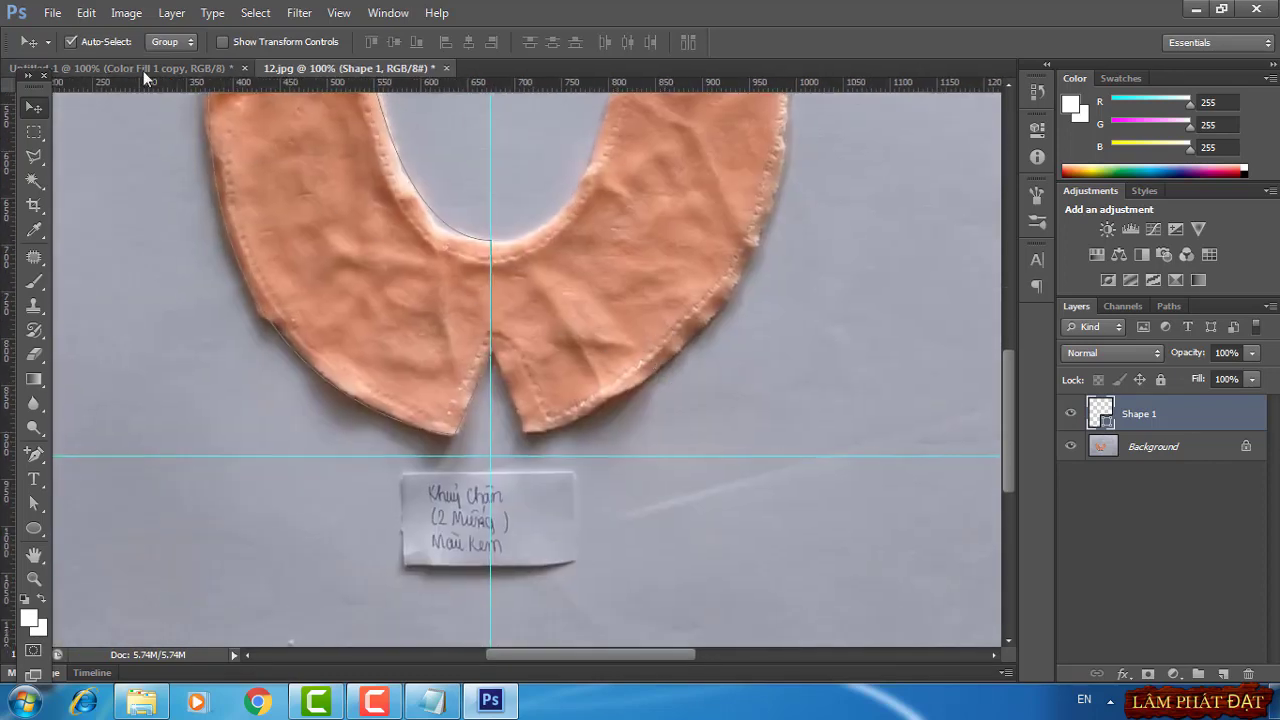
Group the collar and label layers into Group 1 and hide the Background
{"action": "left_click", "coordinate": [141, 66]}
{"action": "left_click", "coordinate": [1146, 579], "text": "shift"}
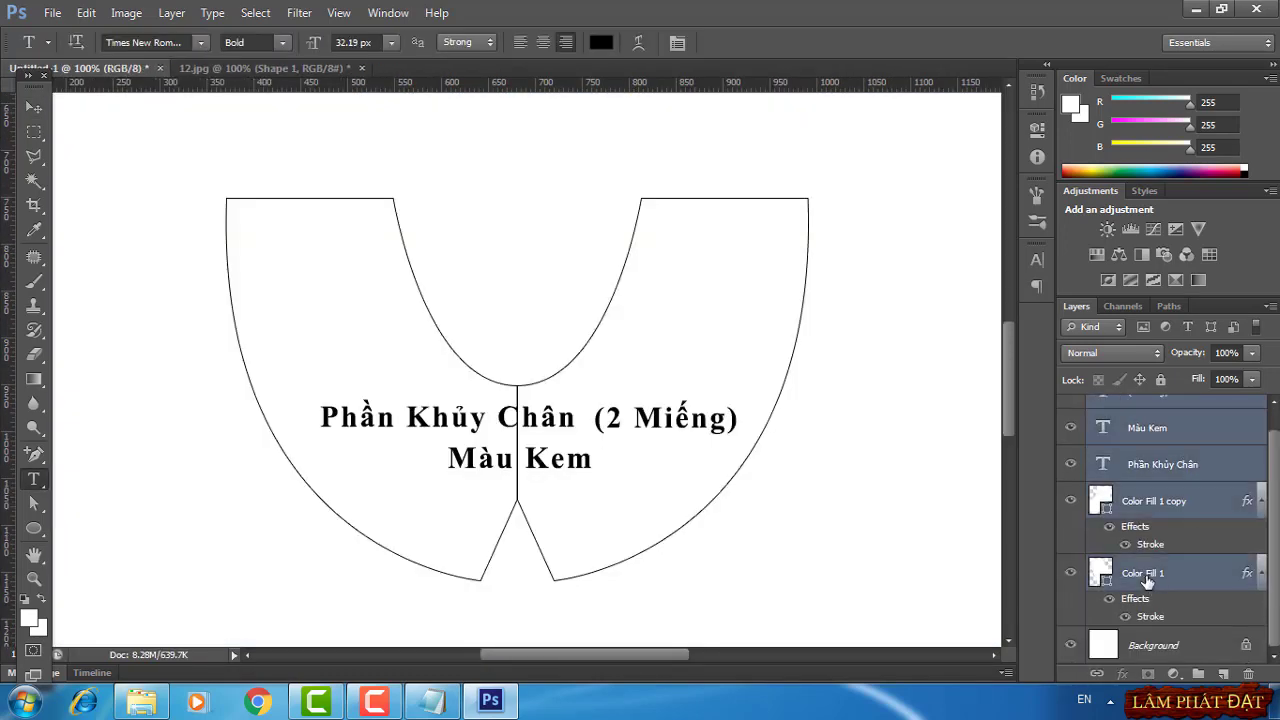
{"action": "key", "text": "ctrl+g"}
{"action": "left_click", "coordinate": [1070, 435]}
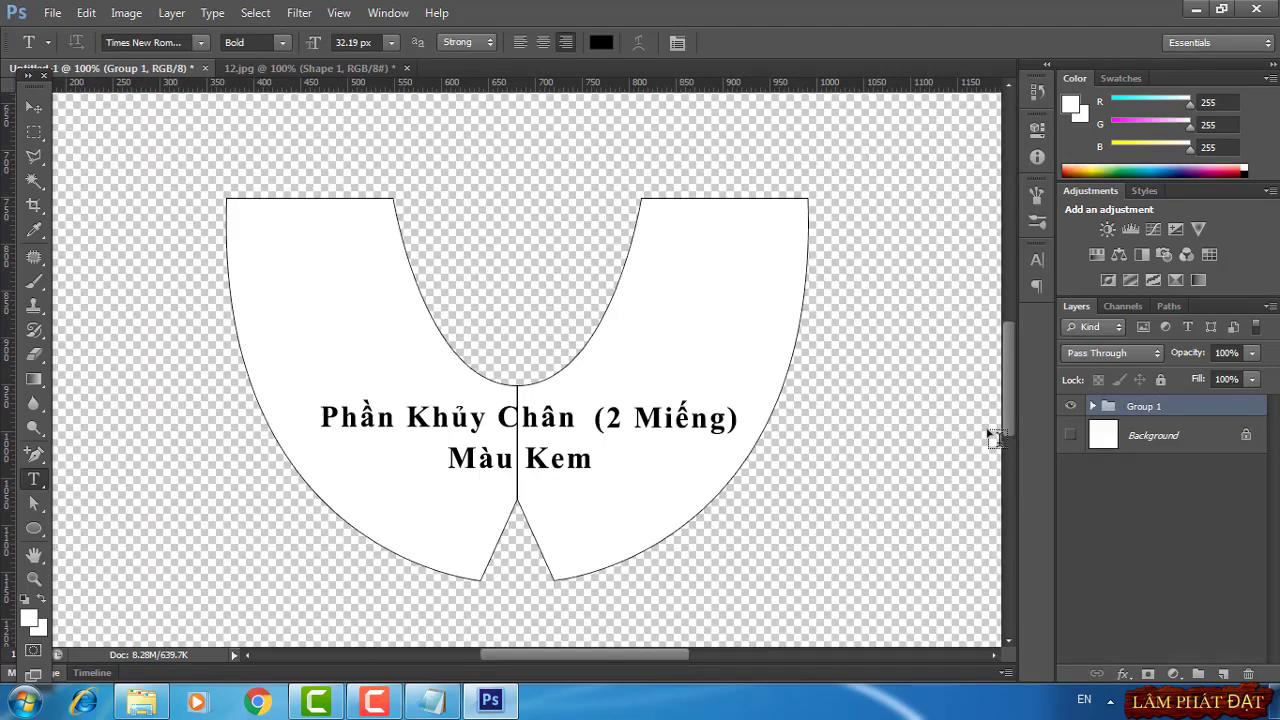
{"action": "left_click", "coordinate": [52, 12]}
Save the collar as 12.png via Save for Web, then close 12.jpg without saving
{"action": "left_click", "coordinate": [133, 265]}
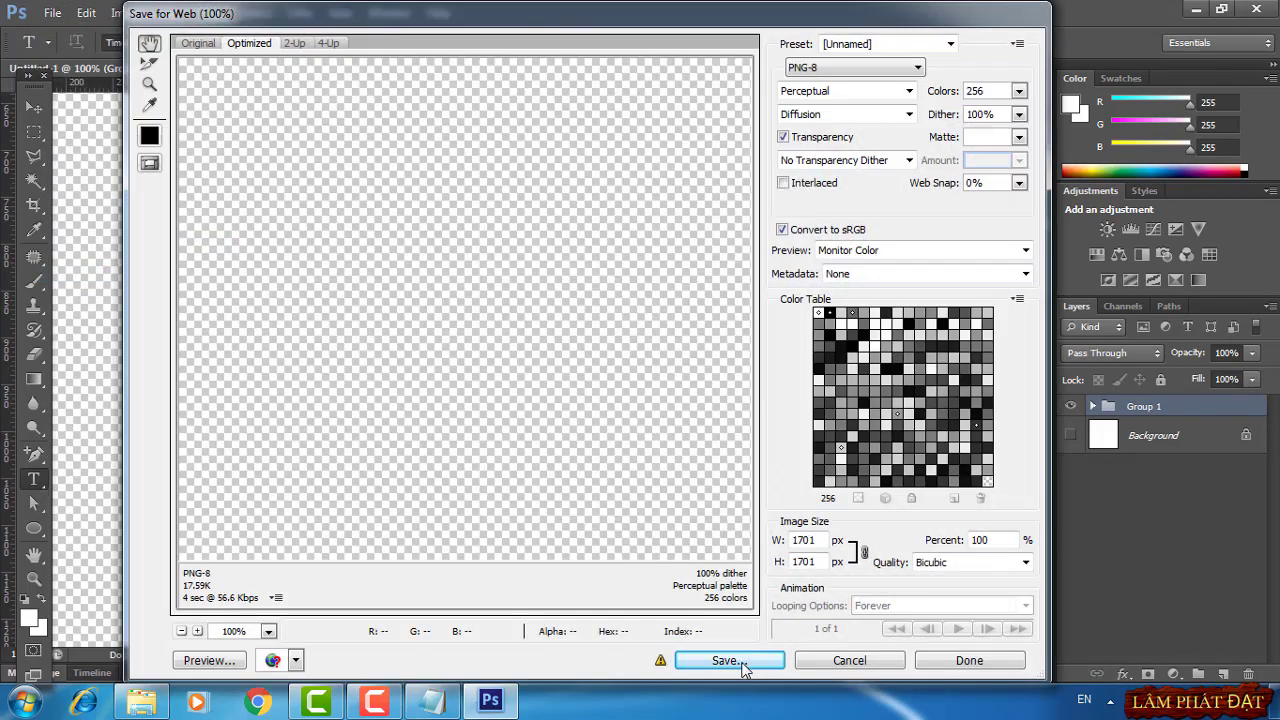
{"action": "left_click", "coordinate": [735, 652]}
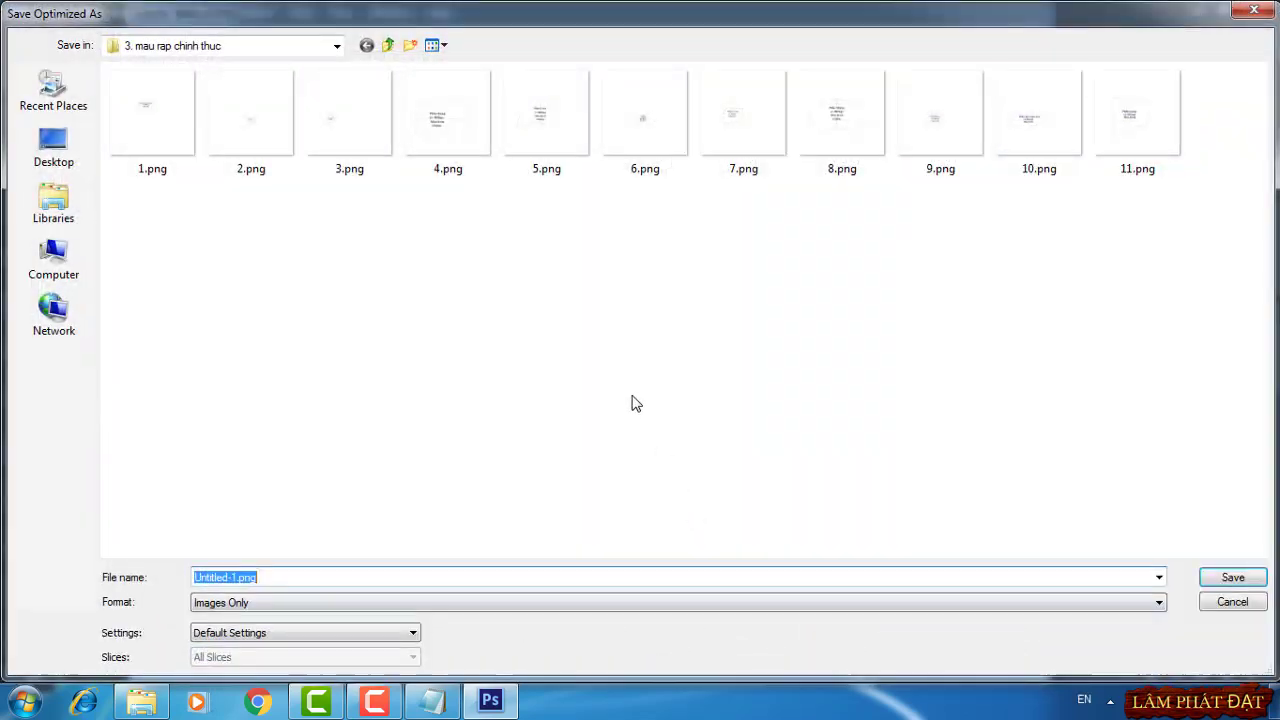
{"action": "left_click_drag", "start_coordinate": [253, 577], "coordinate": [191, 578]}
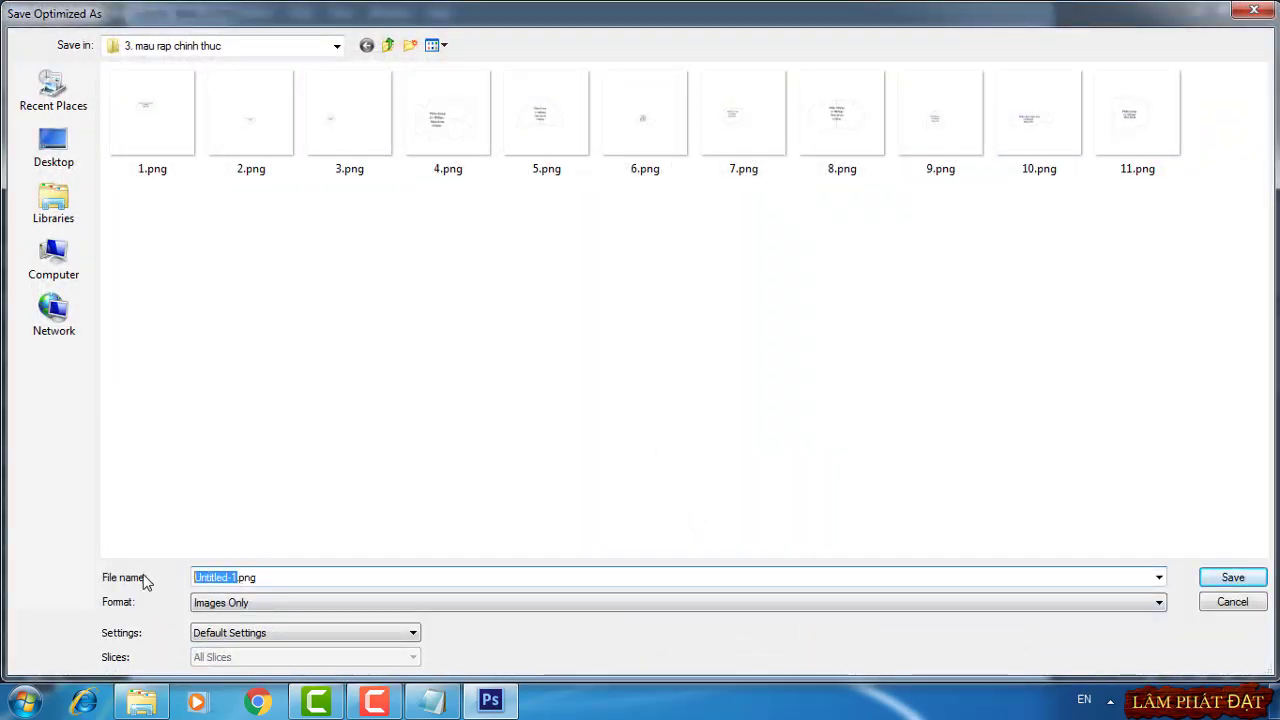
{"action": "type", "text": "12"}
{"action": "left_click", "coordinate": [1230, 577]}
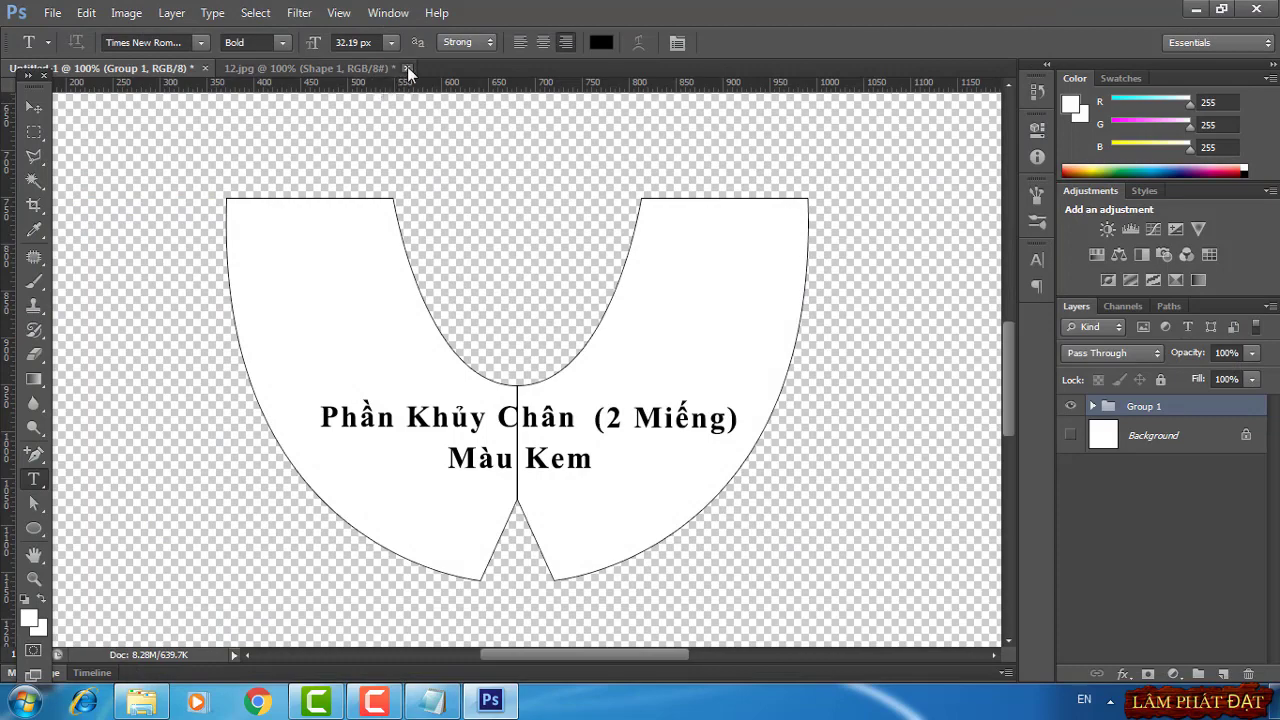
{"action": "left_click", "coordinate": [406, 67]}
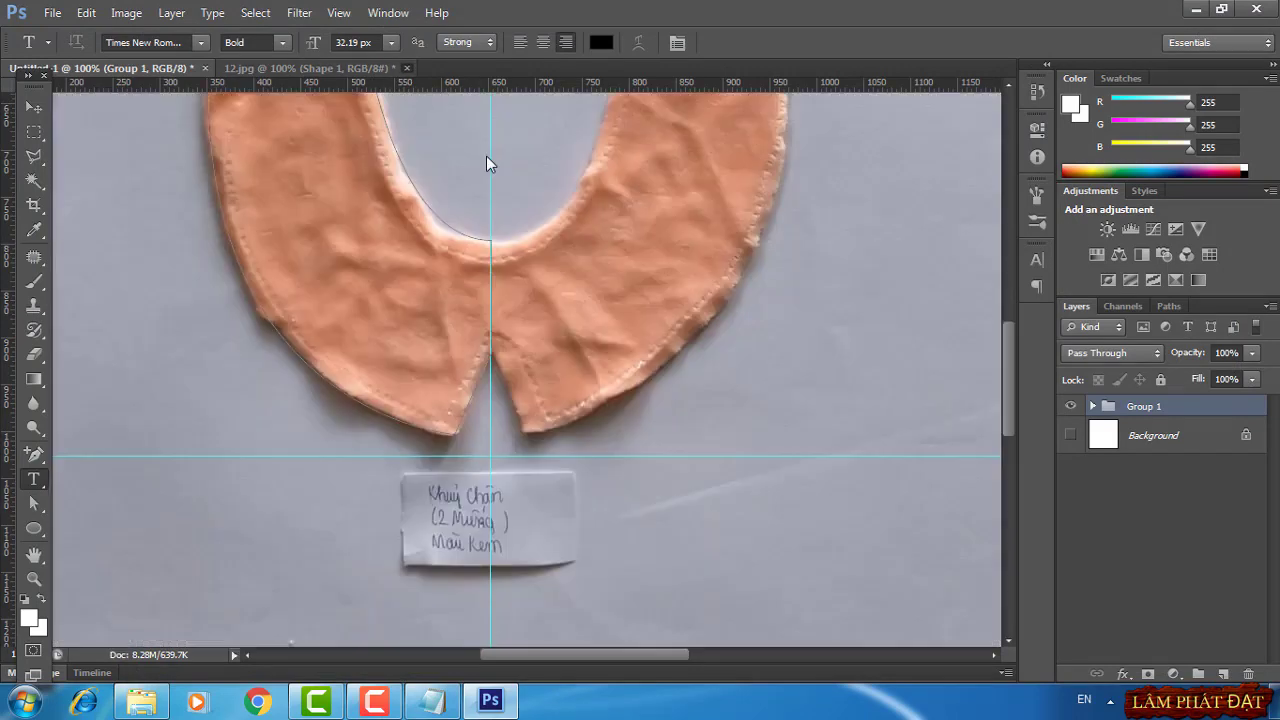
{"action": "left_click", "coordinate": [644, 275]}
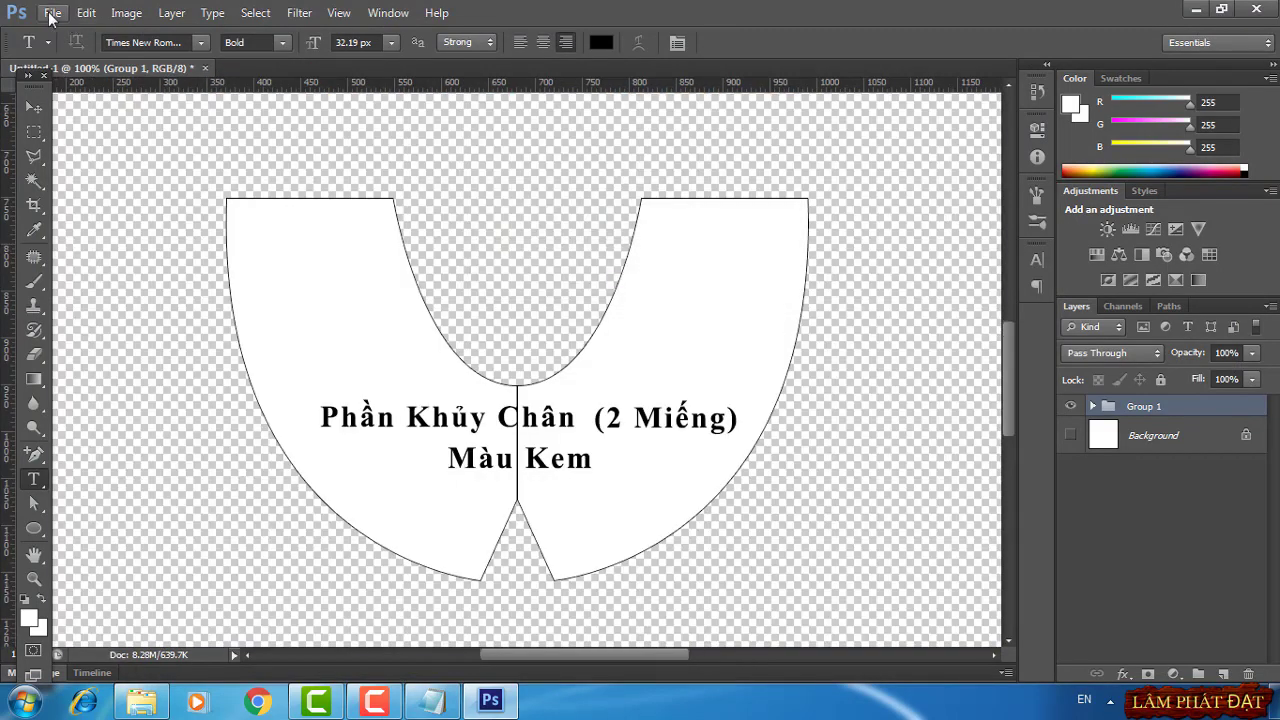
Open the 13.jpg pink pattern piece photo
{"action": "left_click", "coordinate": [52, 12]}
{"action": "left_click", "coordinate": [72, 55]}
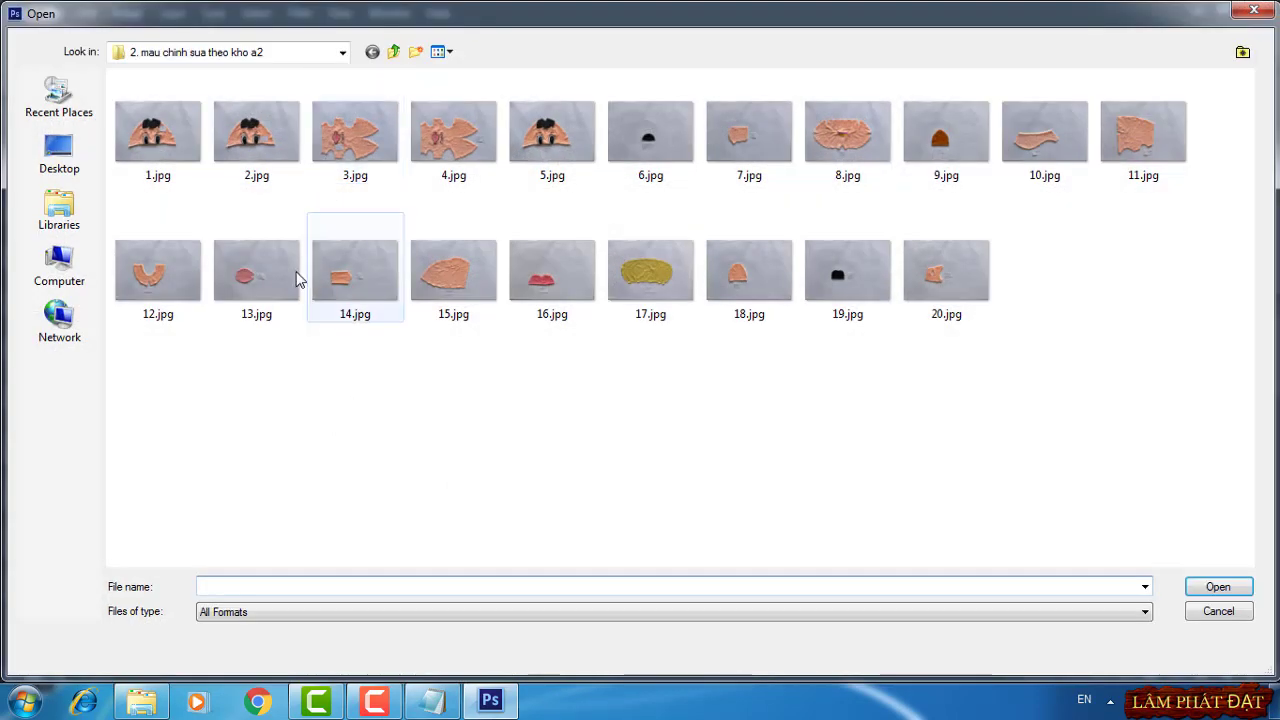
{"action": "left_click", "coordinate": [250, 288]}
{"action": "double_click", "coordinate": [250, 288]}
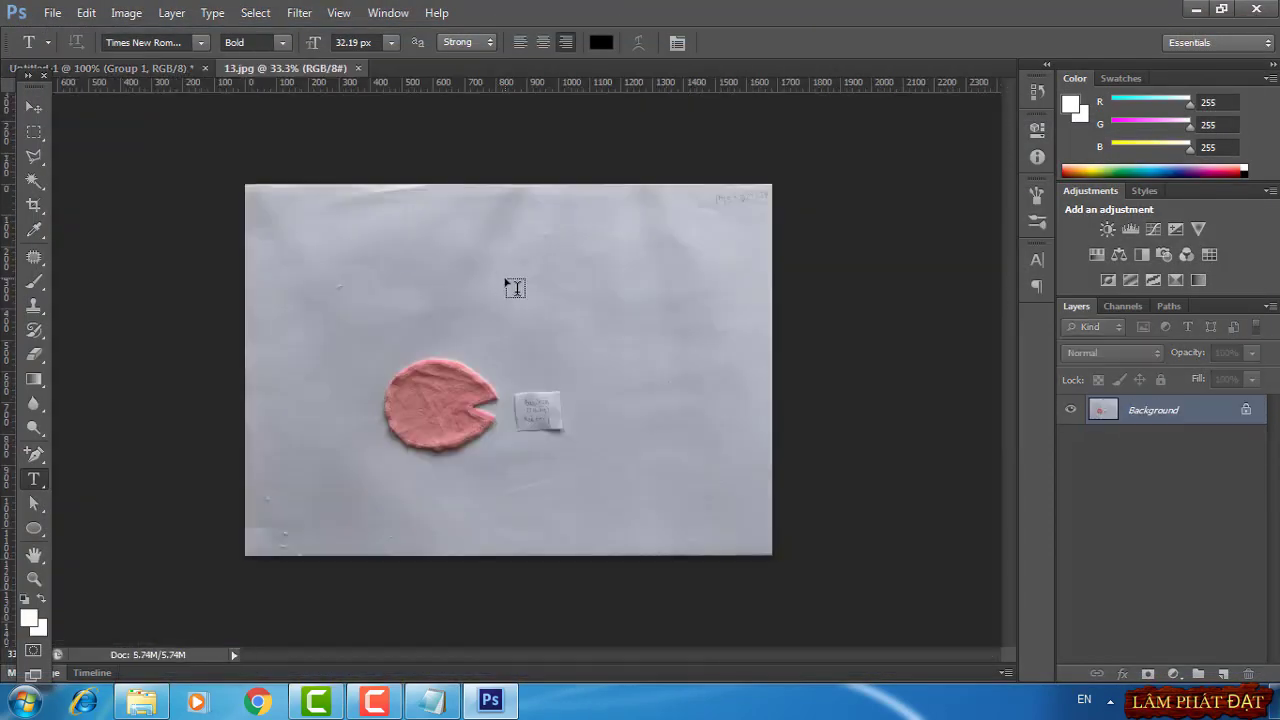
Zoom in and pan to inspect the pink foot-sole piece and its handwritten note
{"action": "key", "text": "ctrl+plus"}
{"action": "key", "text": "ctrl+plus"}
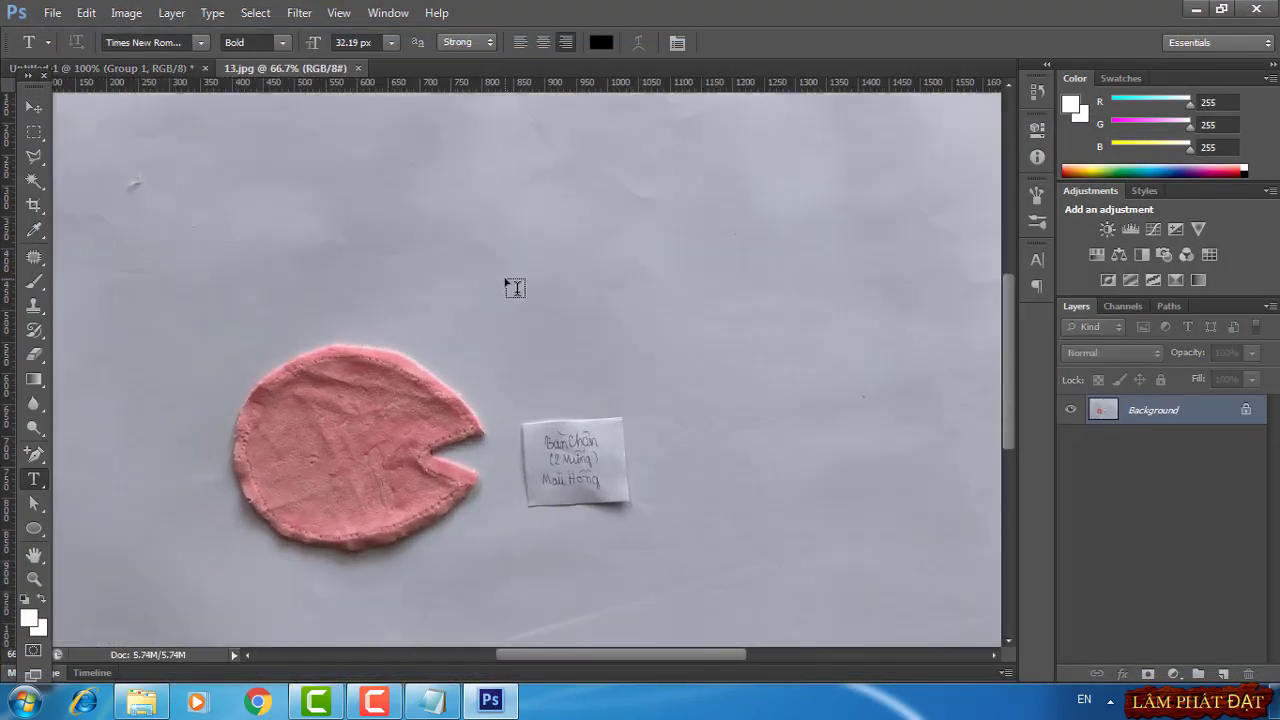
{"action": "key", "text": "ctrl+plus"}
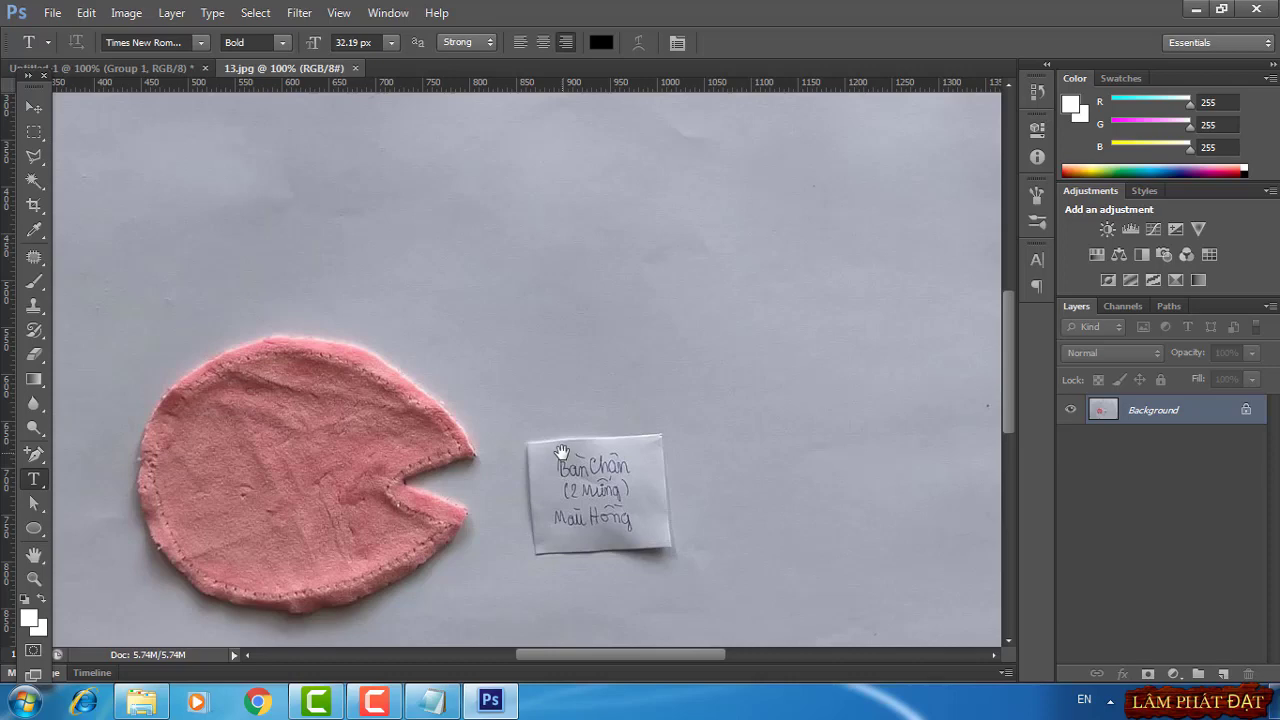
{"action": "left_click_drag", "start_coordinate": [562, 452], "coordinate": [616, 418]}
{"action": "key", "text": "ctrl+plus"}
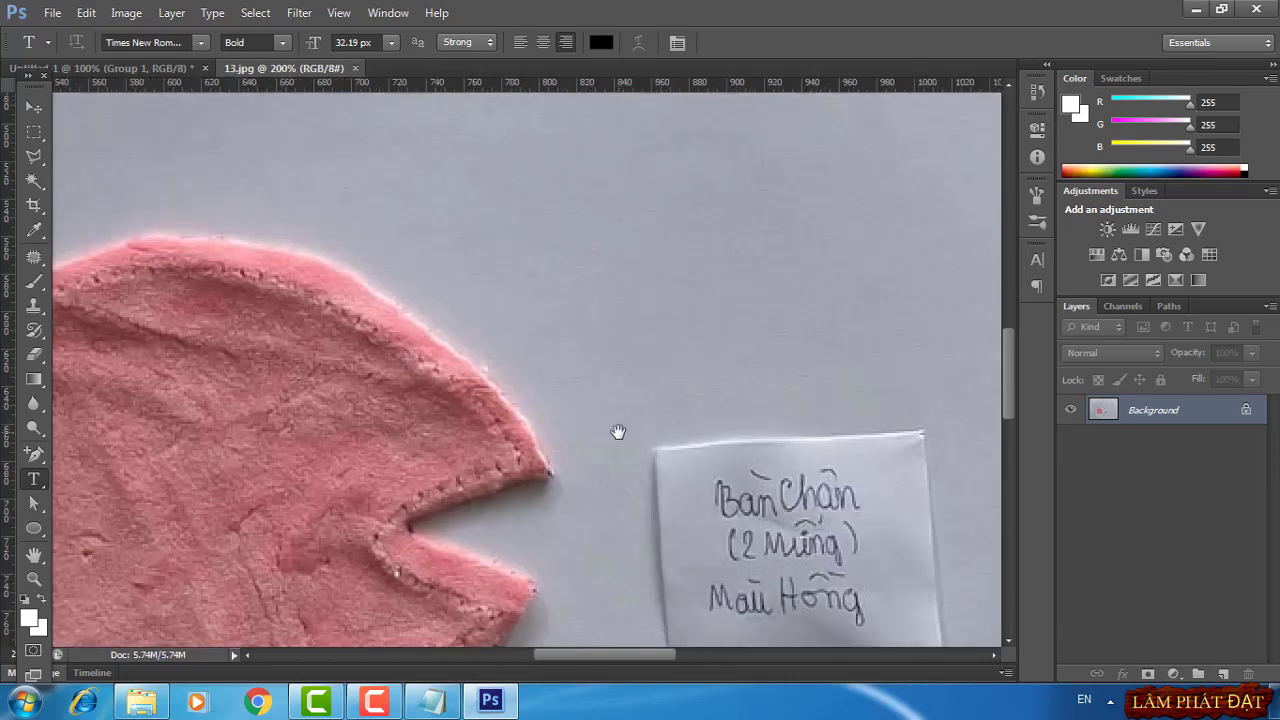
{"action": "key", "text": "ctrl+minus"}
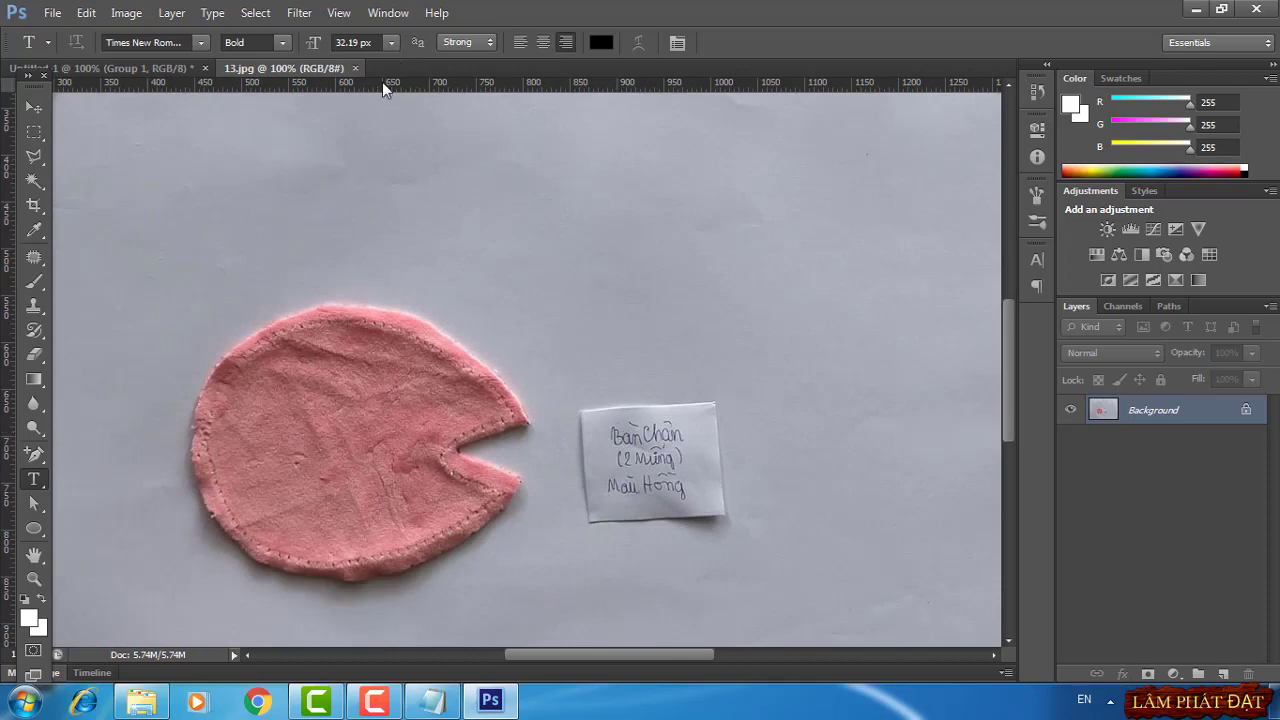
Place a horizontal guide at 715 px across the notch and set the Pen tool to Shape mode
{"action": "left_click_drag", "start_coordinate": [398, 85], "coordinate": [431, 452]}
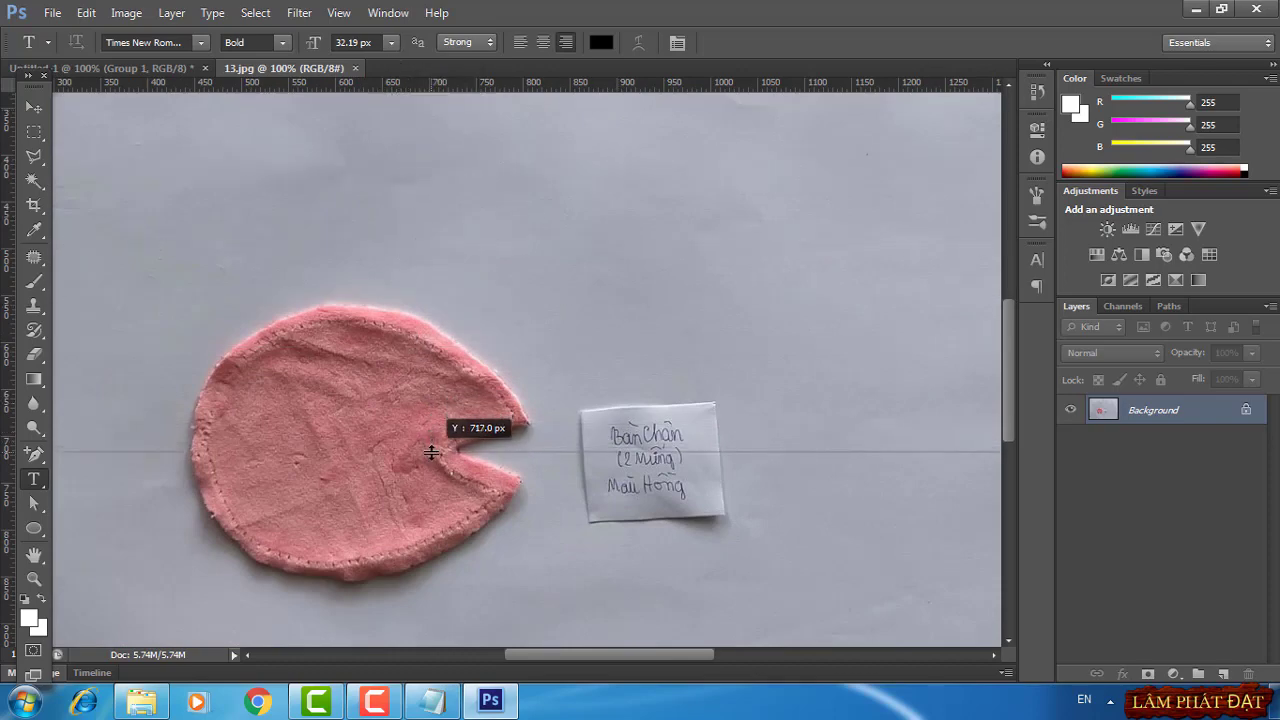
{"action": "left_click_drag", "start_coordinate": [431, 452], "coordinate": [431, 450]}
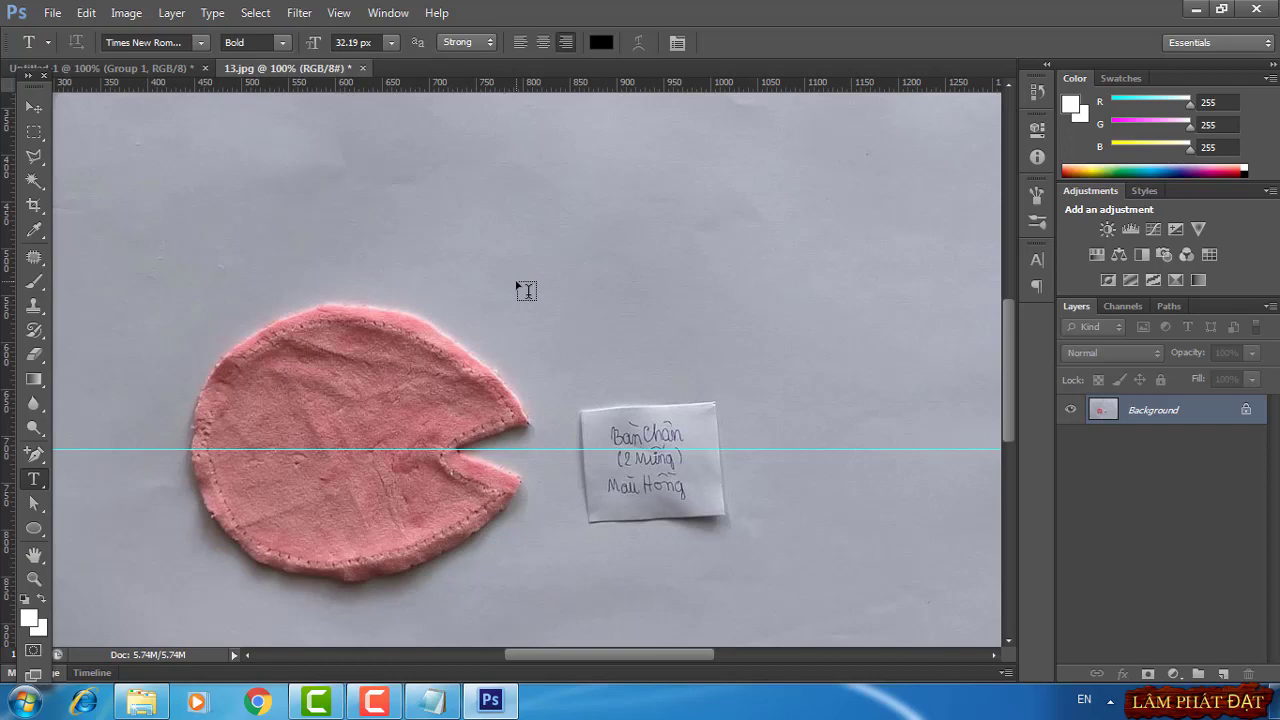
{"action": "left_click", "coordinate": [36, 454]}
{"action": "left_click", "coordinate": [103, 452]}
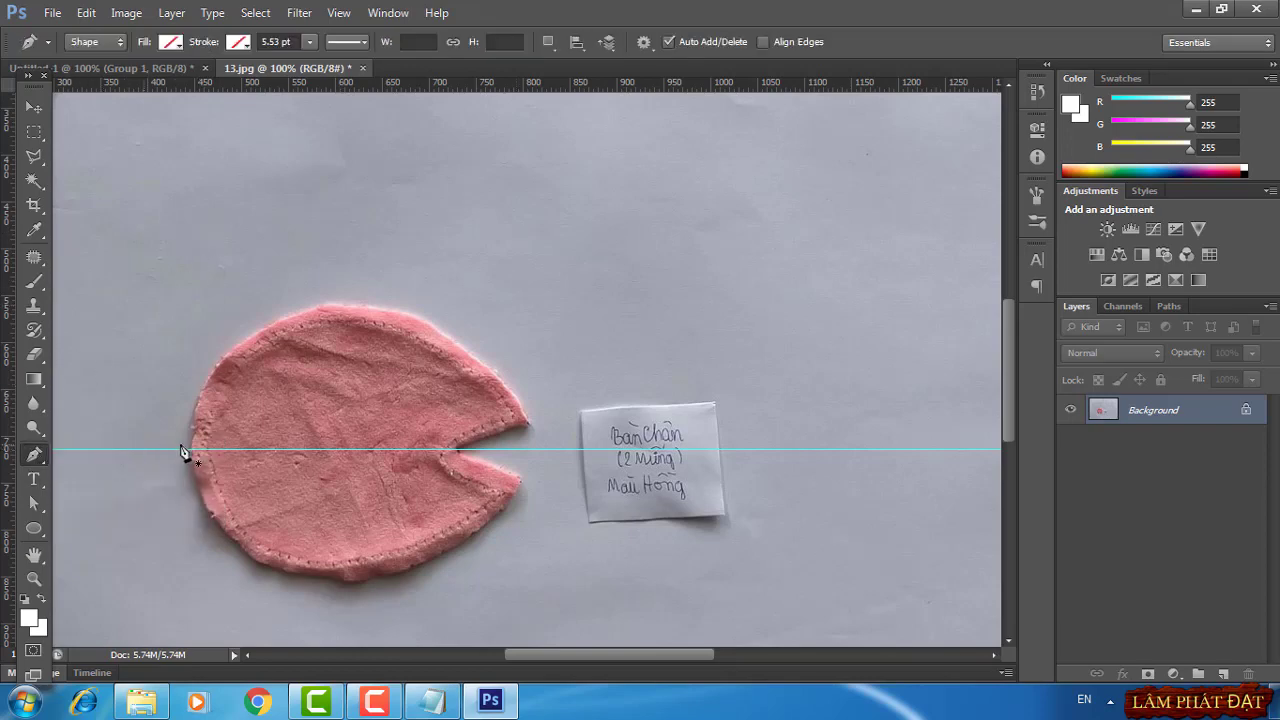
Trace the foot-sole's upper half with curved and corner anchors around the notch, closing the path
{"action": "left_click", "coordinate": [192, 454]}
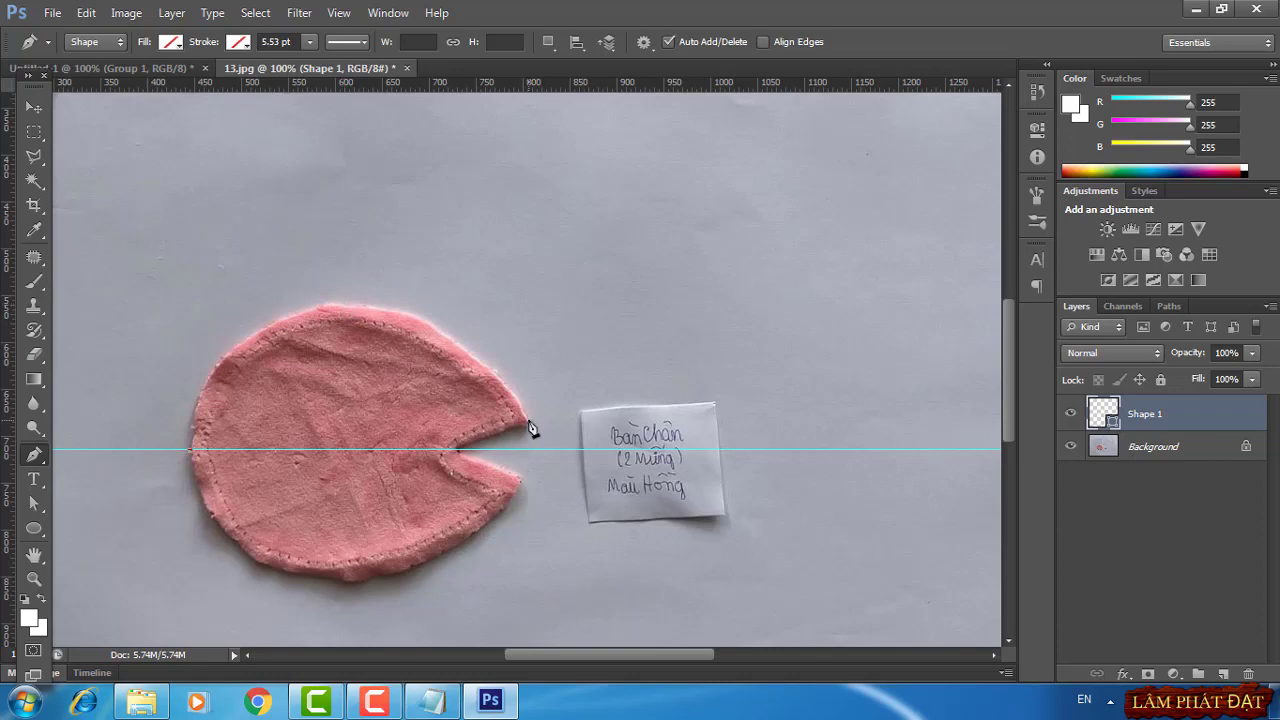
{"action": "mouse_move", "coordinate": [529, 421]}
{"action": "left_mouse_down"}
{"action": "mouse_move", "coordinate": [755, 619]}
{"action": "mouse_move", "coordinate": [783, 604]}
{"action": "mouse_move", "coordinate": [709, 567]}
{"action": "left_mouse_up"}
{"action": "scroll", "coordinate": [463, 471], "scroll_direction": "up", "scroll_amount": 3}
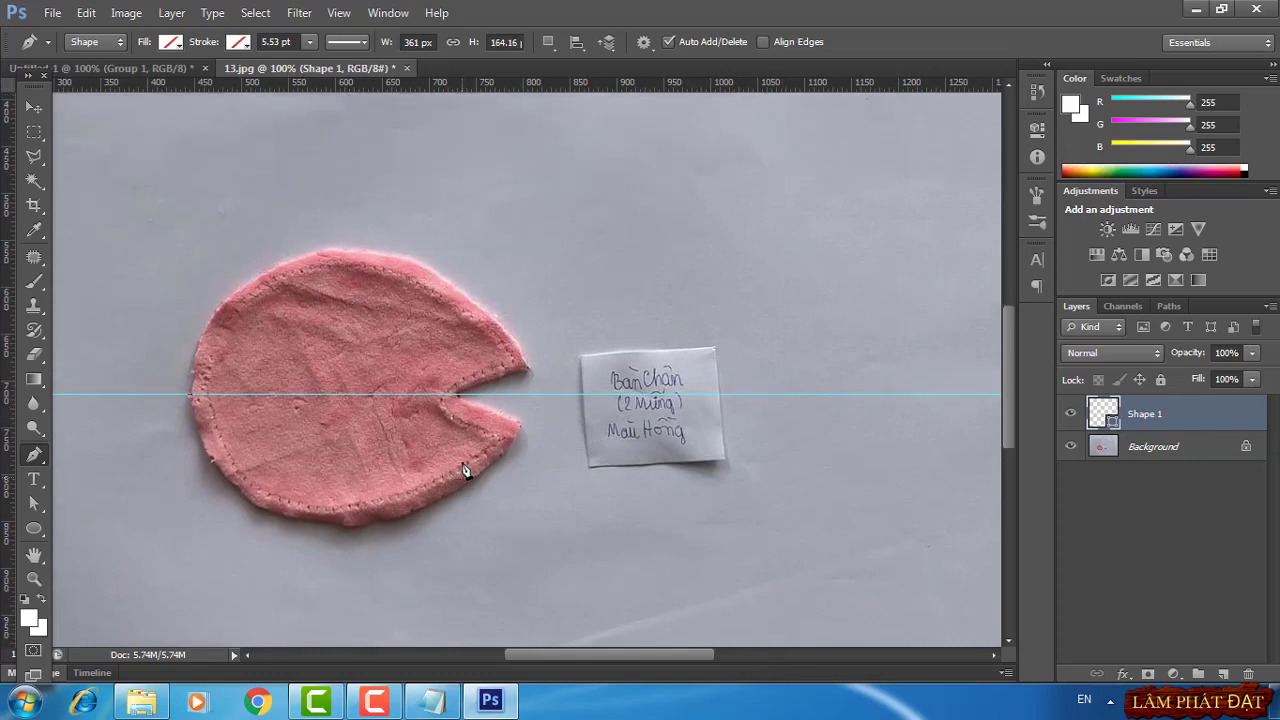
{"action": "scroll", "coordinate": [463, 471], "scroll_direction": "up", "scroll_amount": 1}
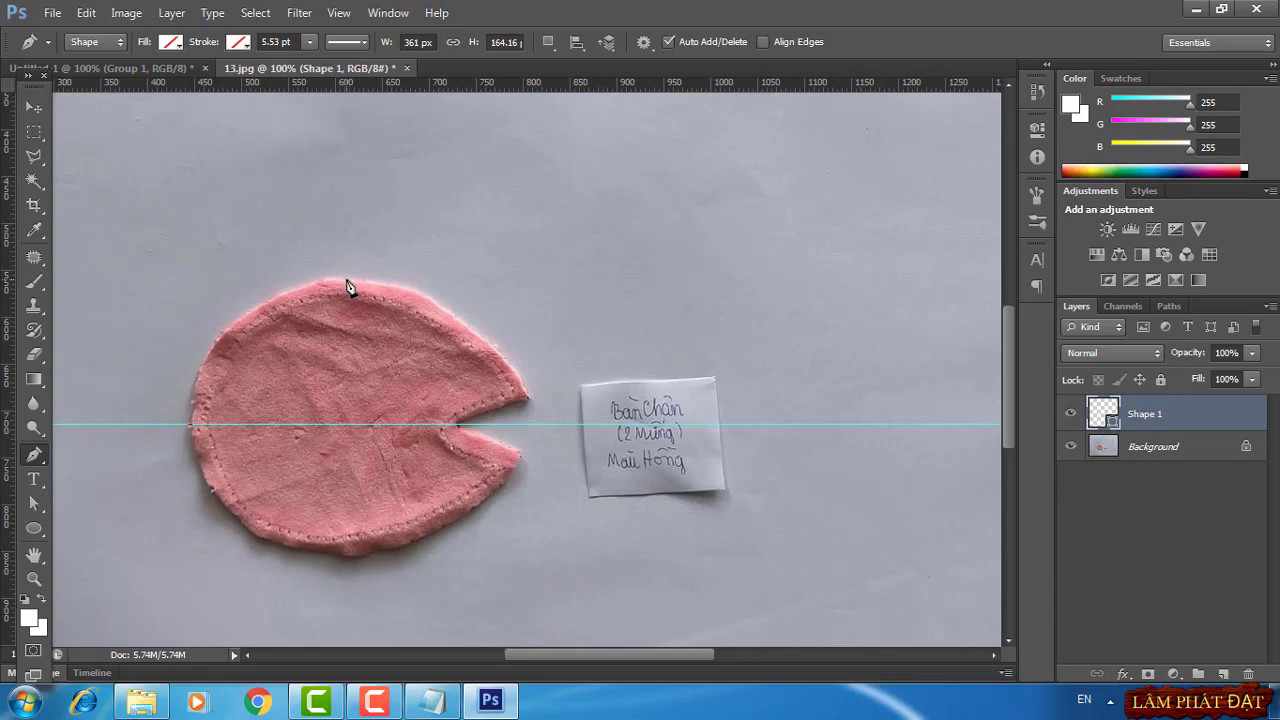
{"action": "mouse_move", "coordinate": [445, 291]}
{"action": "left_mouse_down"}
{"action": "mouse_move", "coordinate": [502, 282]}
{"action": "mouse_move", "coordinate": [446, 281]}
{"action": "left_mouse_up"}
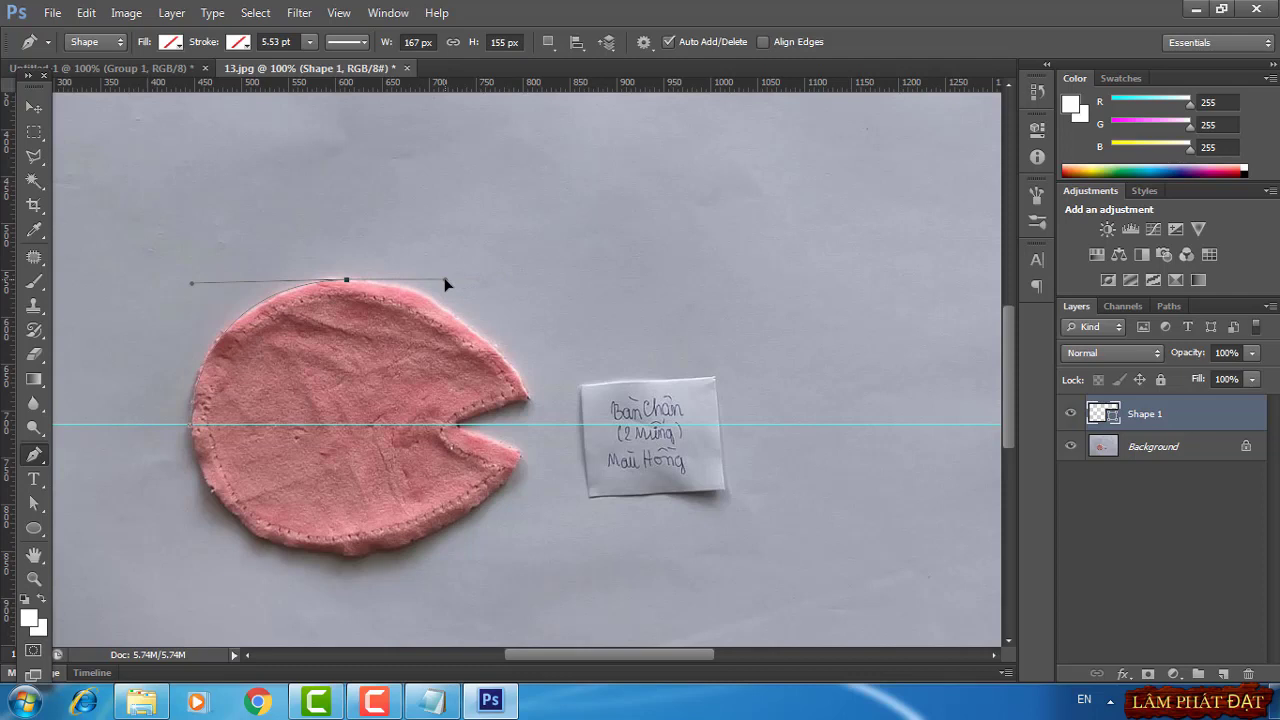
{"action": "left_click", "coordinate": [533, 403]}
{"action": "left_click_drag", "start_coordinate": [532, 400], "coordinate": [540, 413]}
{"action": "left_click", "coordinate": [530, 396], "text": "alt"}
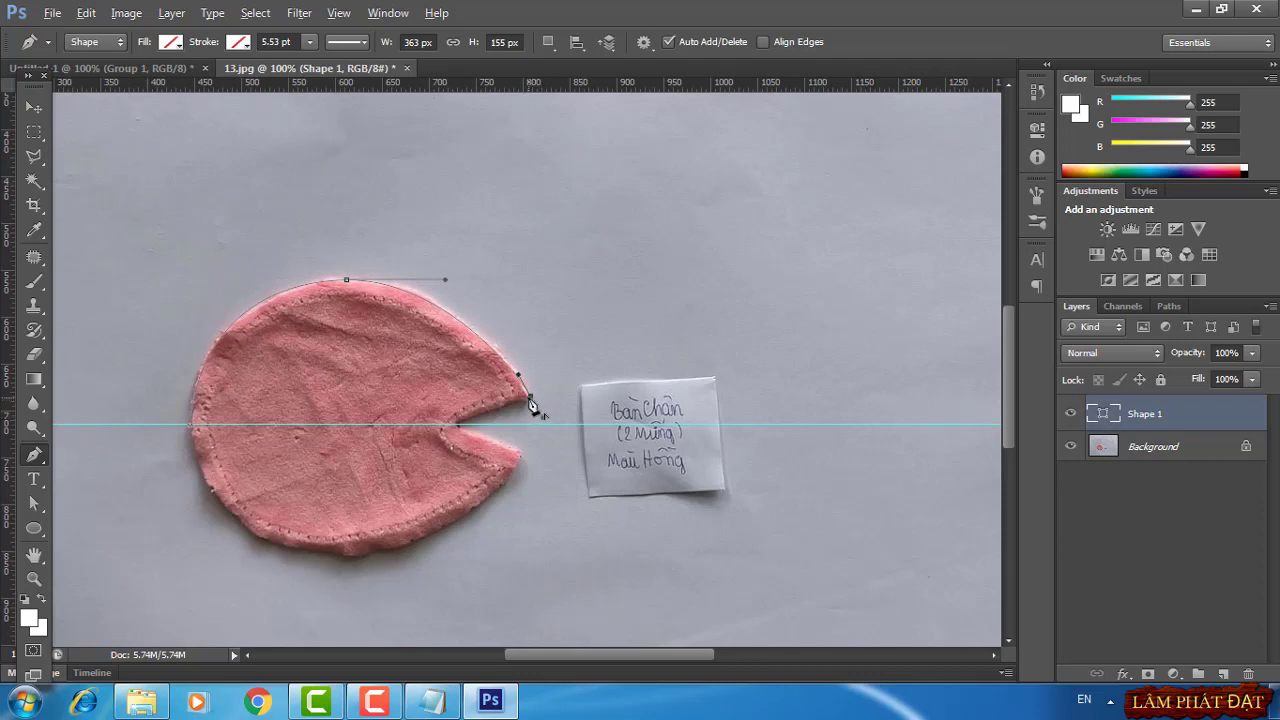
{"action": "left_click", "coordinate": [458, 425]}
{"action": "left_click", "coordinate": [191, 432]}
{"action": "left_click", "coordinate": [121, 72]}
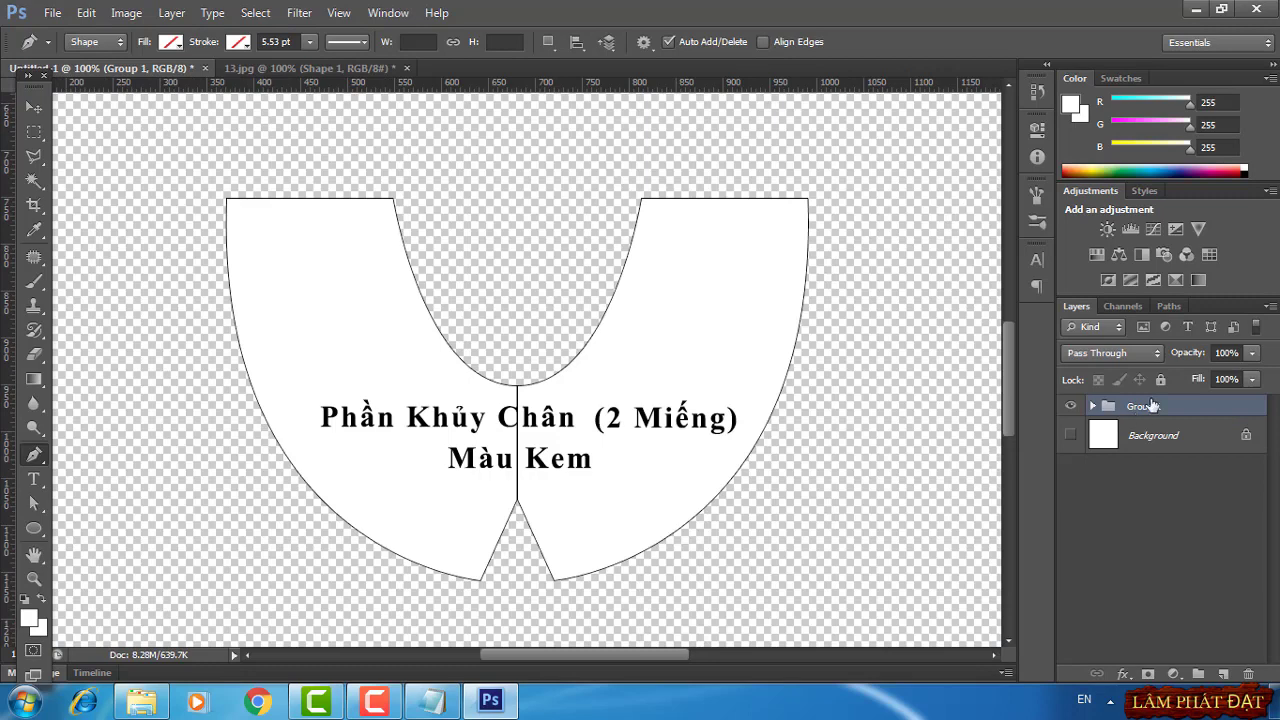
Delete Group 1 with its contents, paste the traced path, and fill it with a white Solid Color layer
{"action": "right_click", "coordinate": [1150, 406]}
{"action": "left_click", "coordinate": [983, 254]}
{"action": "left_click", "coordinate": [595, 280]}
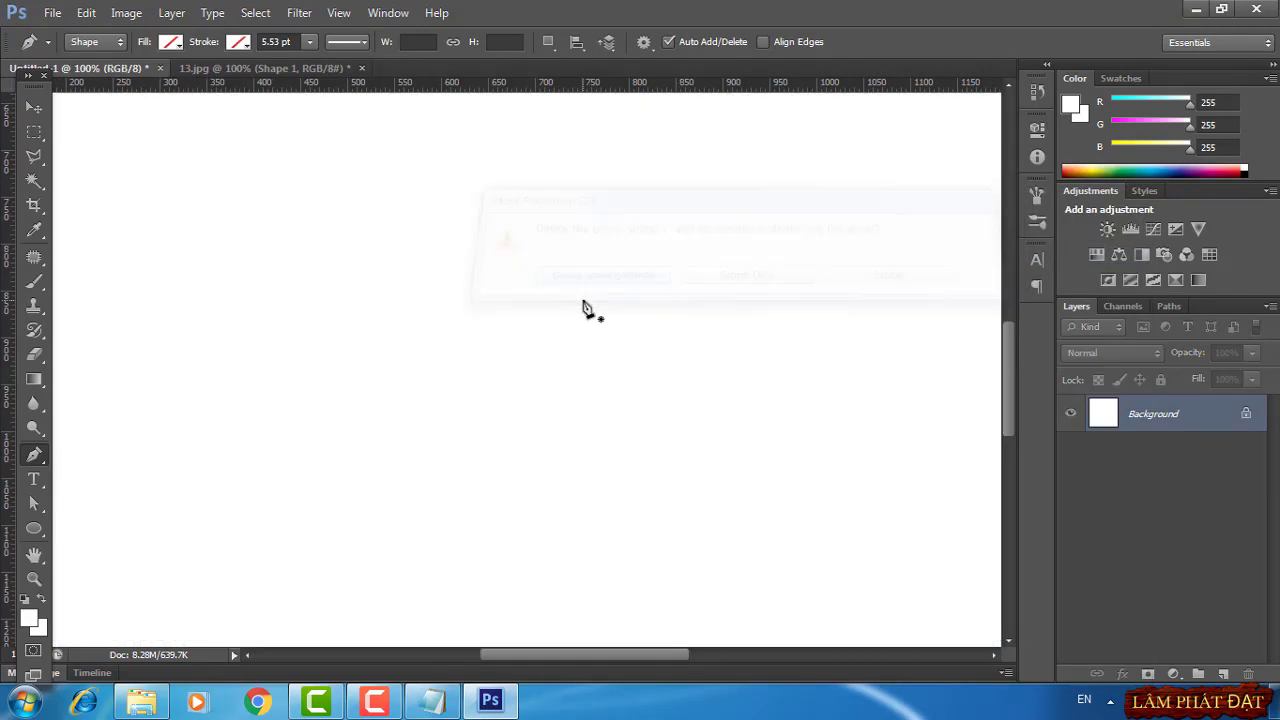
{"action": "key", "text": "ctrl+v"}
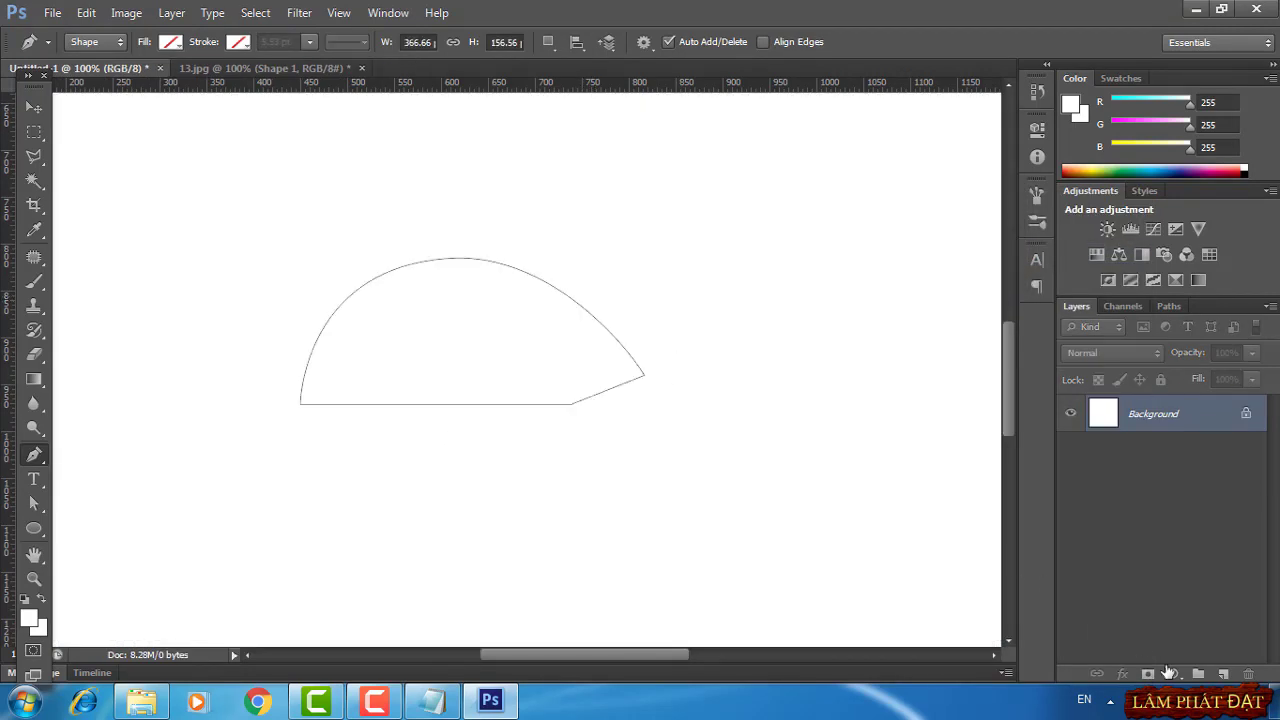
{"action": "left_click", "coordinate": [1172, 673]}
{"action": "left_click", "coordinate": [1137, 265]}
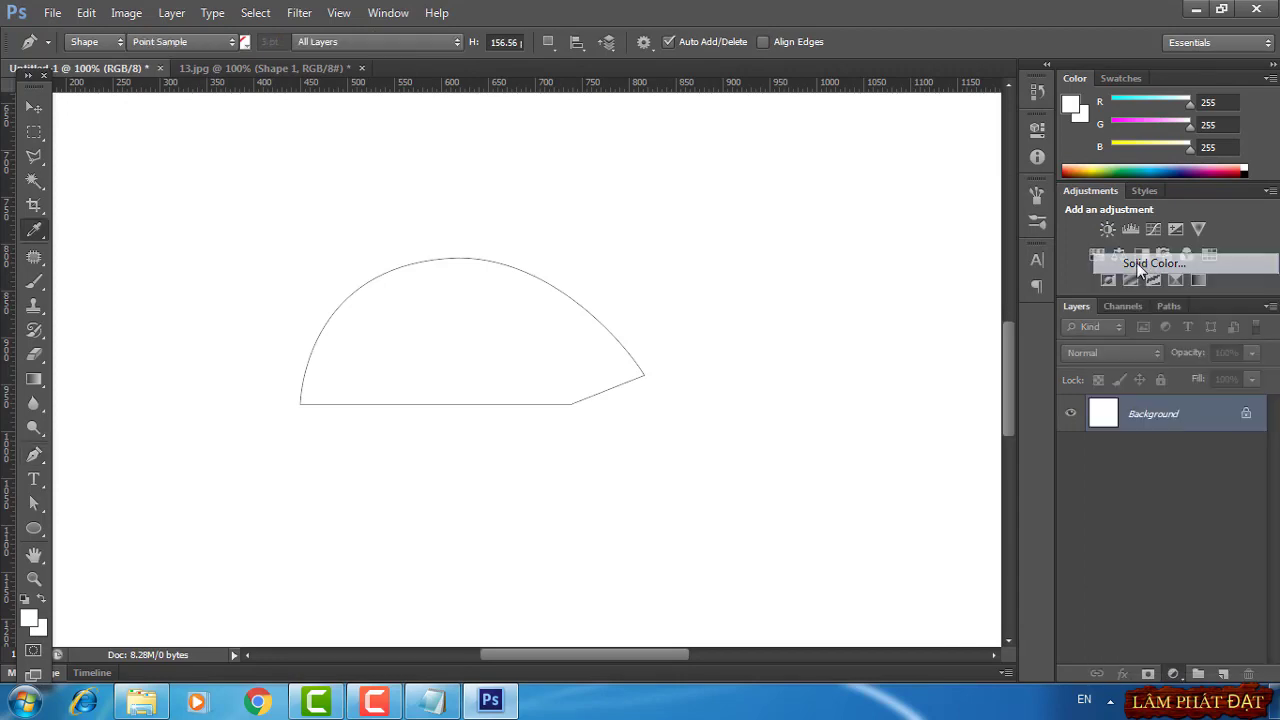
{"action": "left_click", "coordinate": [1117, 55]}
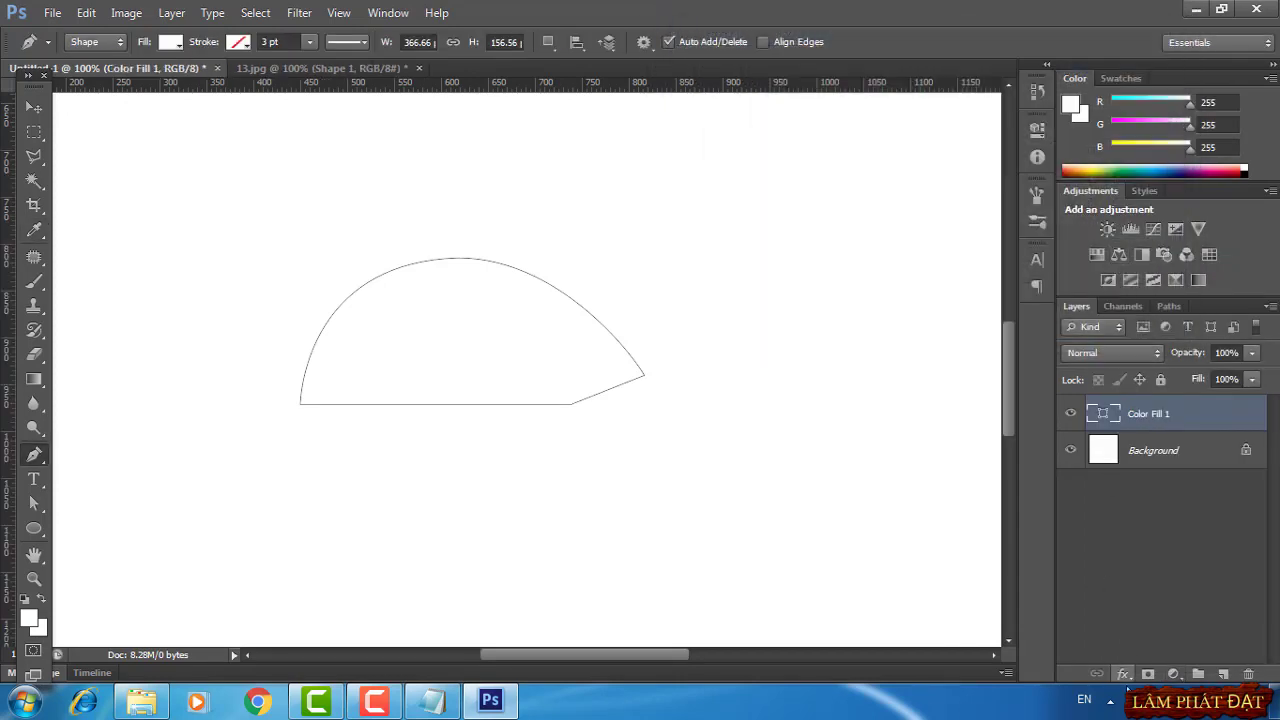
Add a 1 px black Stroke effect positioned Inside to the Color Fill 1 layer
{"action": "left_click", "coordinate": [1123, 674]}
{"action": "left_click", "coordinate": [1142, 500]}
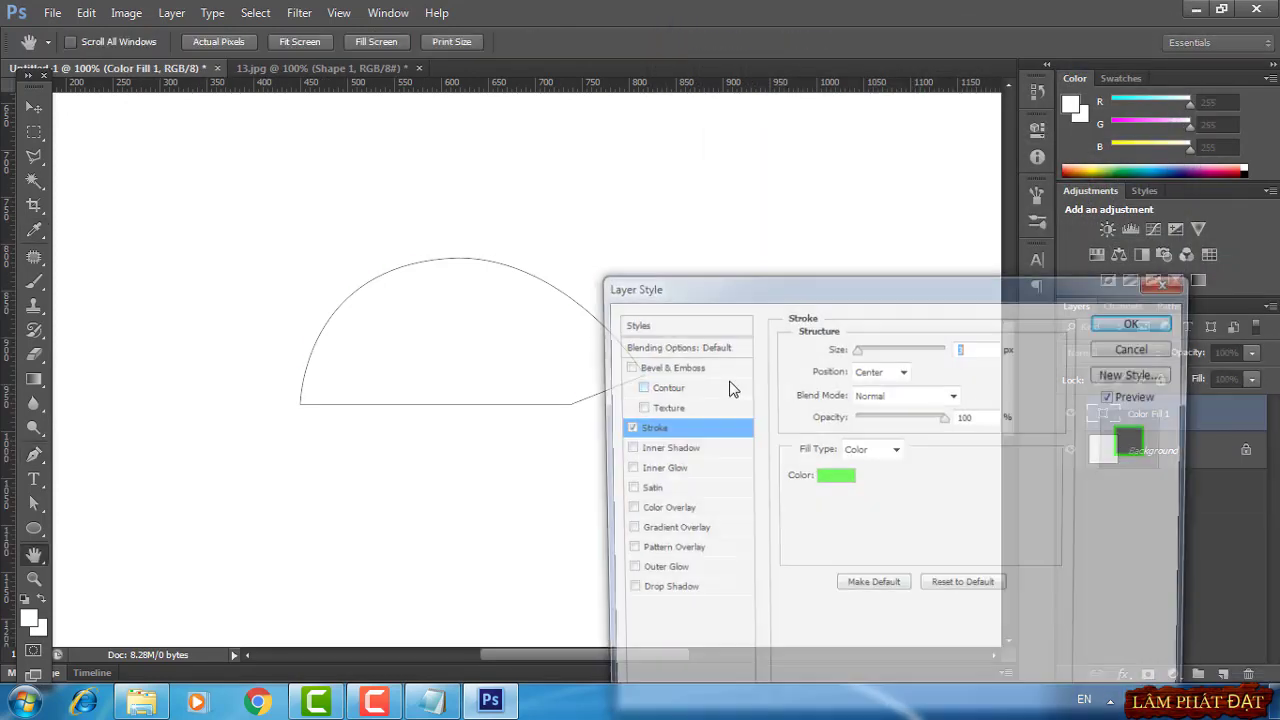
{"action": "left_click", "coordinate": [890, 371]}
{"action": "left_click", "coordinate": [885, 399]}
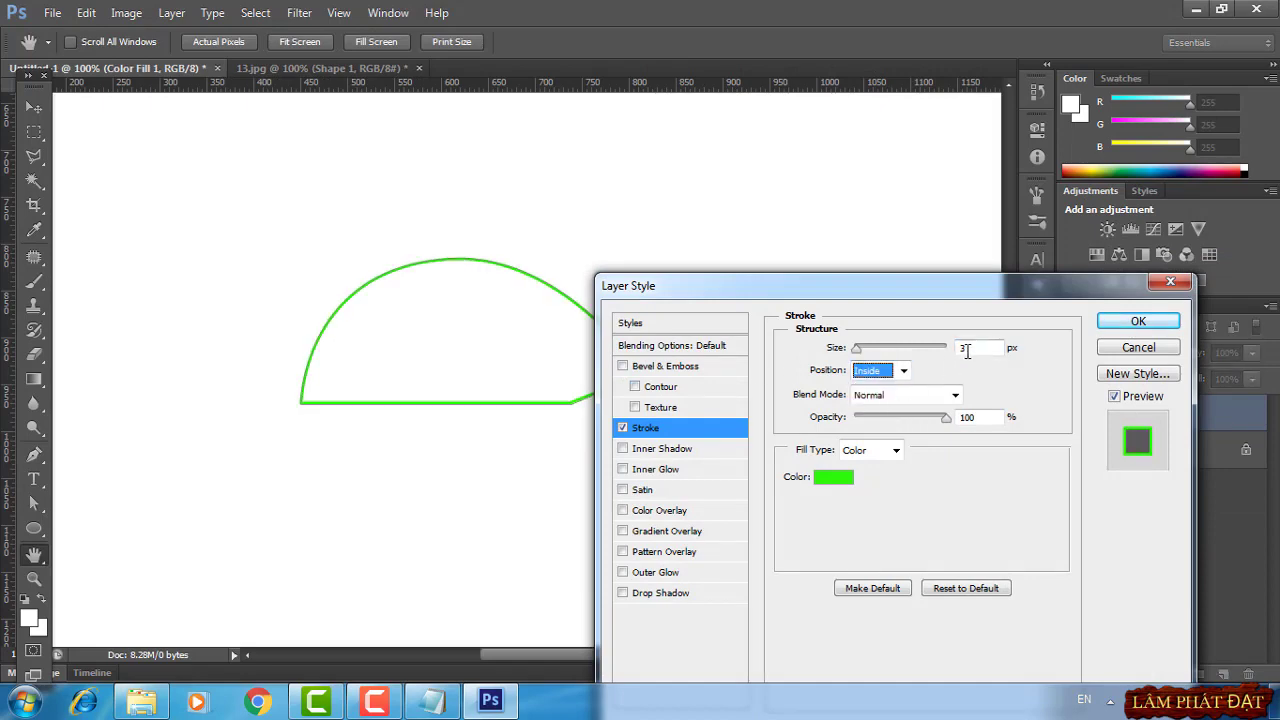
{"action": "type", "text": "1"}
{"action": "left_click", "coordinate": [833, 477]}
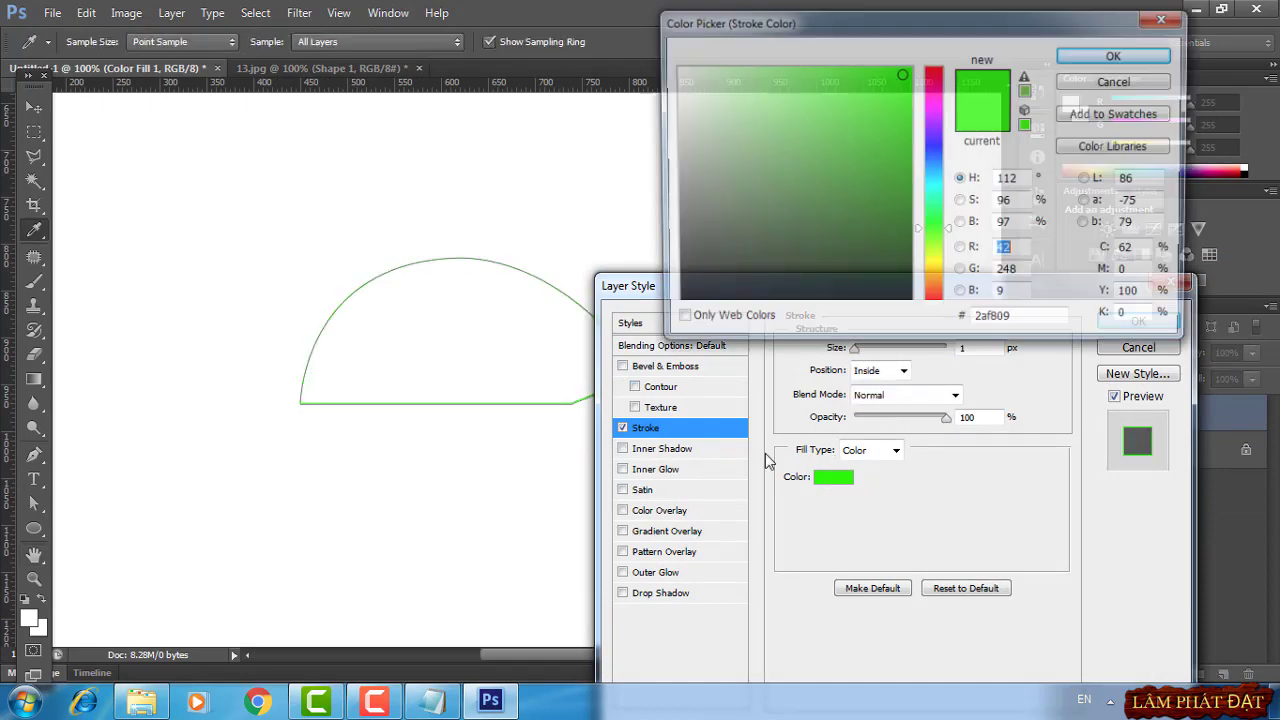
{"action": "left_click", "coordinate": [676, 301]}
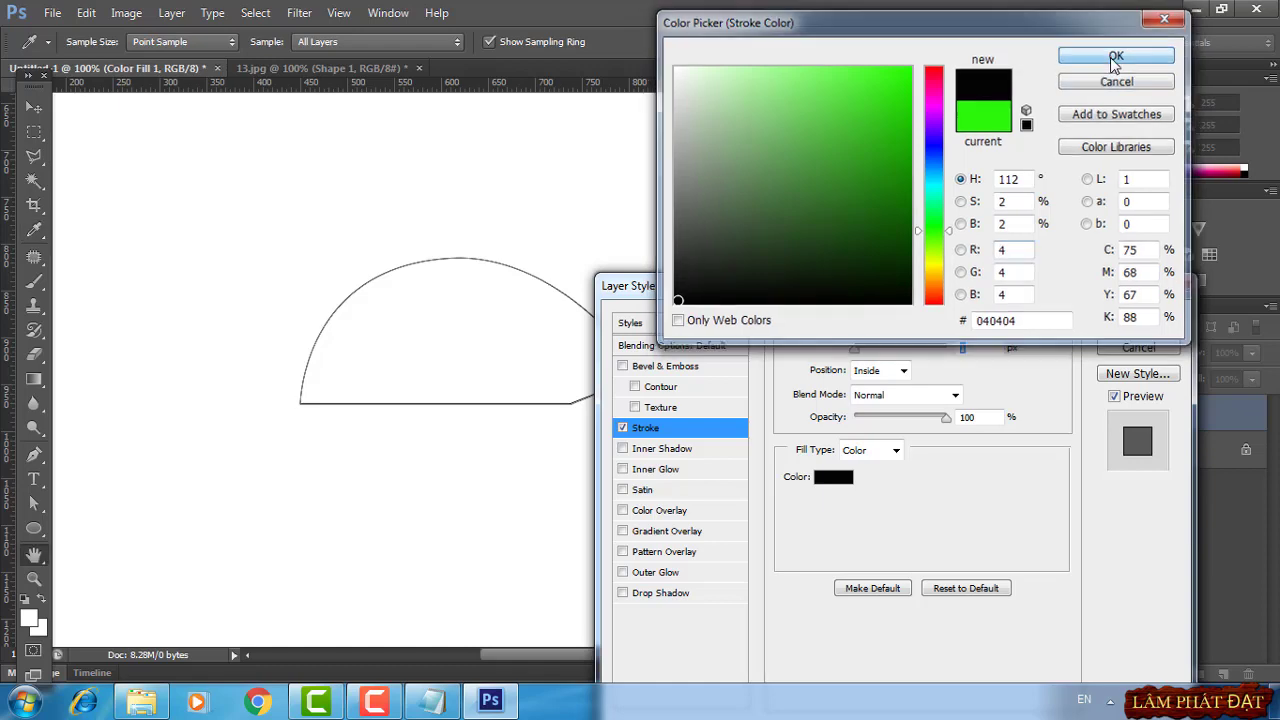
{"action": "left_click", "coordinate": [1080, 55]}
{"action": "left_click", "coordinate": [1127, 326]}
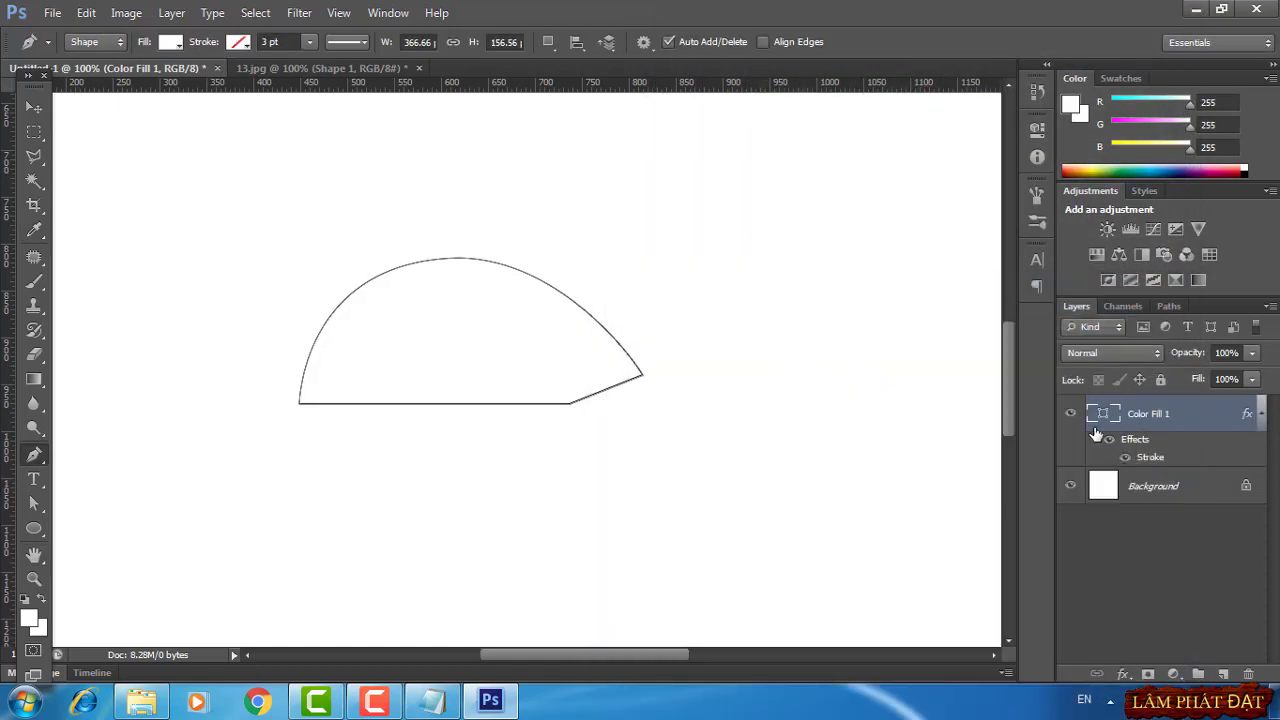
{"action": "key", "text": "ctrl+plus"}
{"action": "key", "text": "ctrl+minus"}
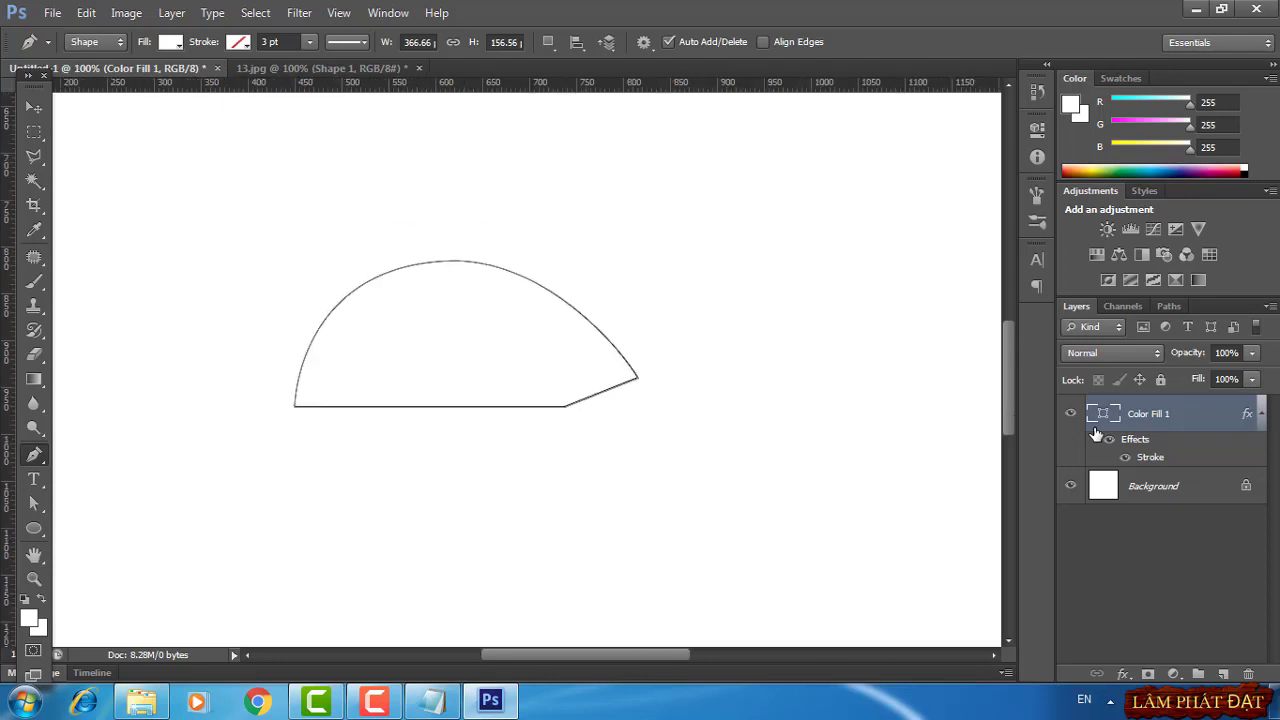
Duplicate the Color Fill 1 layer and move the copy below the original
{"action": "right_click", "coordinate": [1168, 414]}
{"action": "left_click", "coordinate": [1120, 94]}
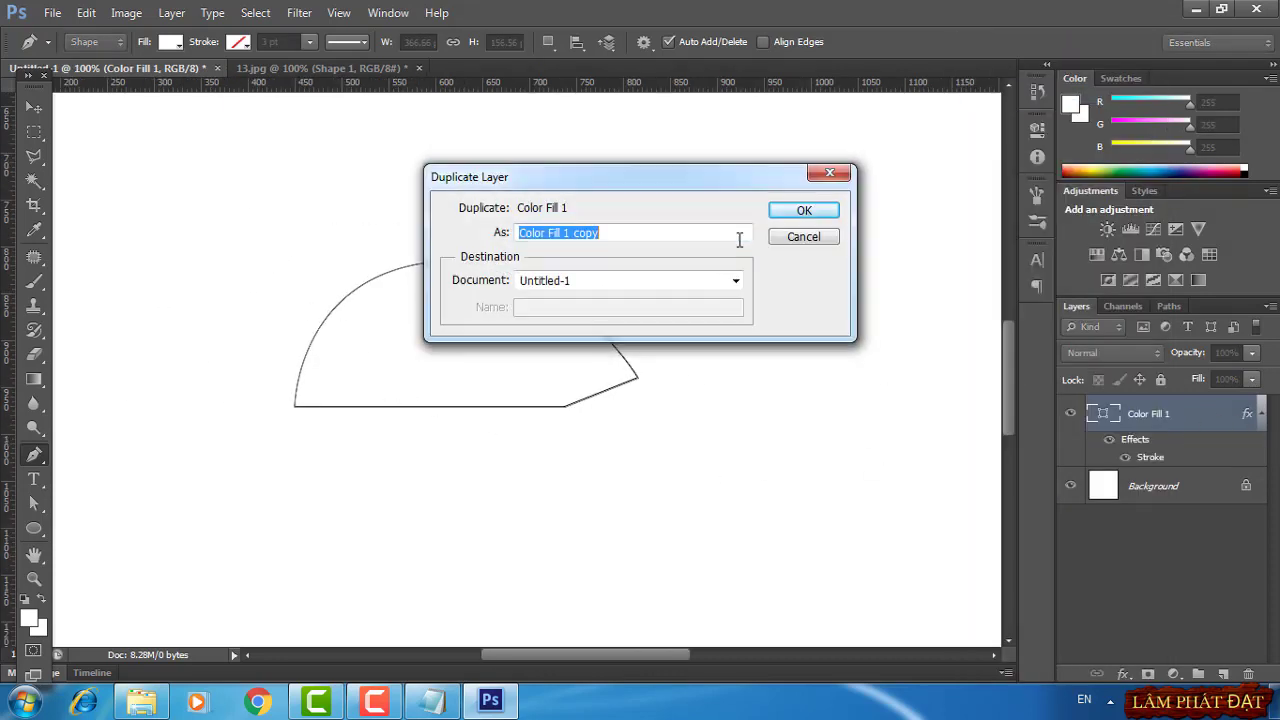
{"action": "left_click", "coordinate": [805, 211]}
{"action": "key", "text": "v"}
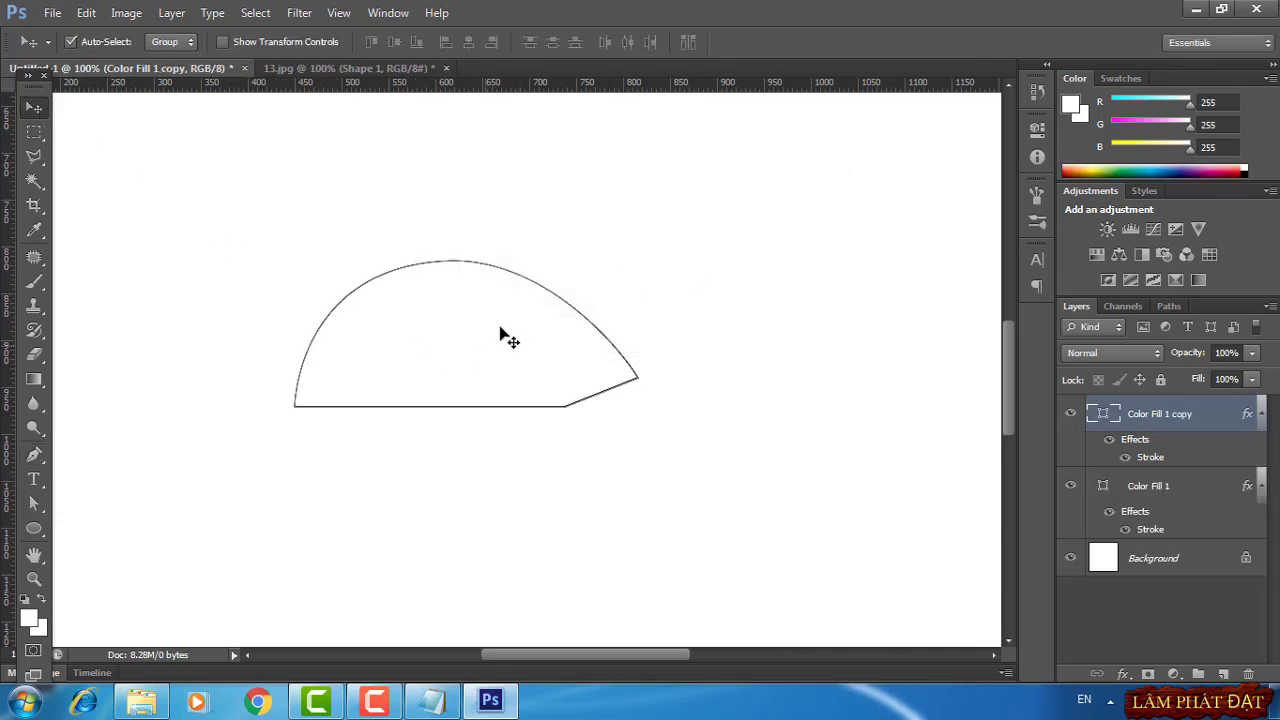
{"action": "left_click_drag", "start_coordinate": [500, 335], "coordinate": [498, 486]}
Flip the copy vertically and nudge it up until it meets the original's straight edge
{"action": "key", "text": "ctrl+t"}
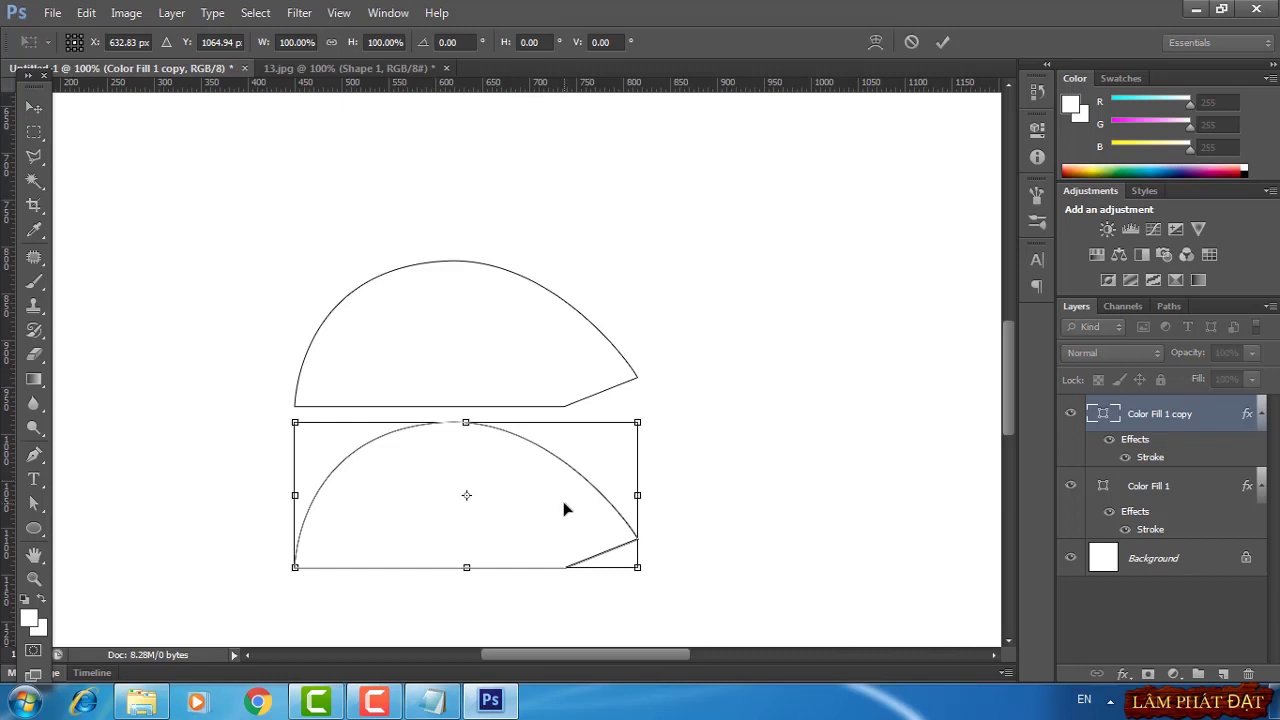
{"action": "right_click", "coordinate": [564, 510]}
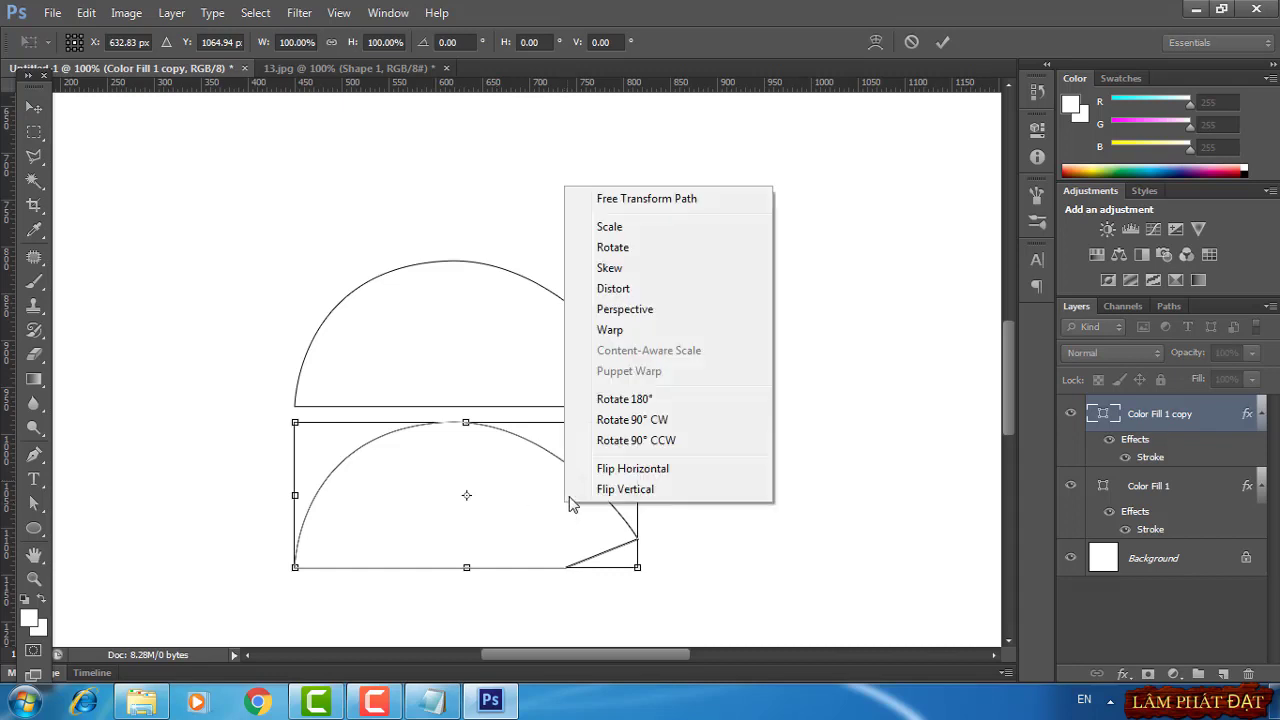
{"action": "left_click", "coordinate": [628, 490]}
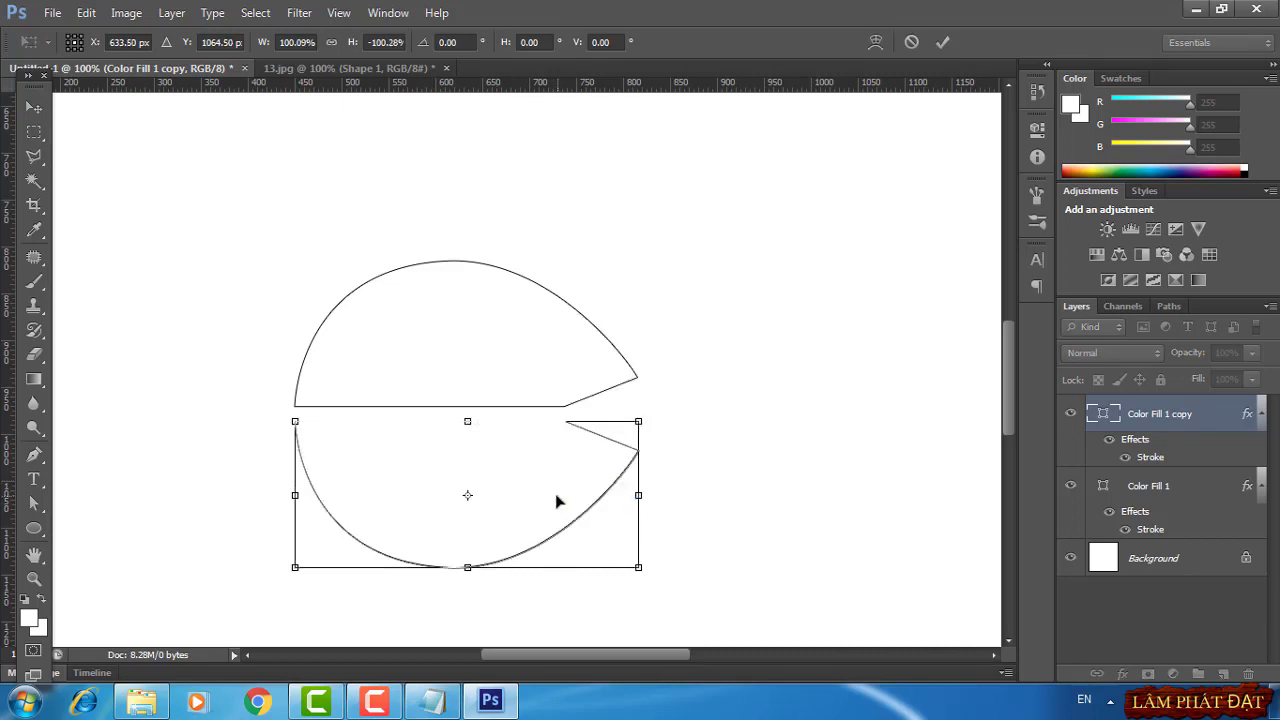
{"action": "left_click", "coordinate": [942, 42]}
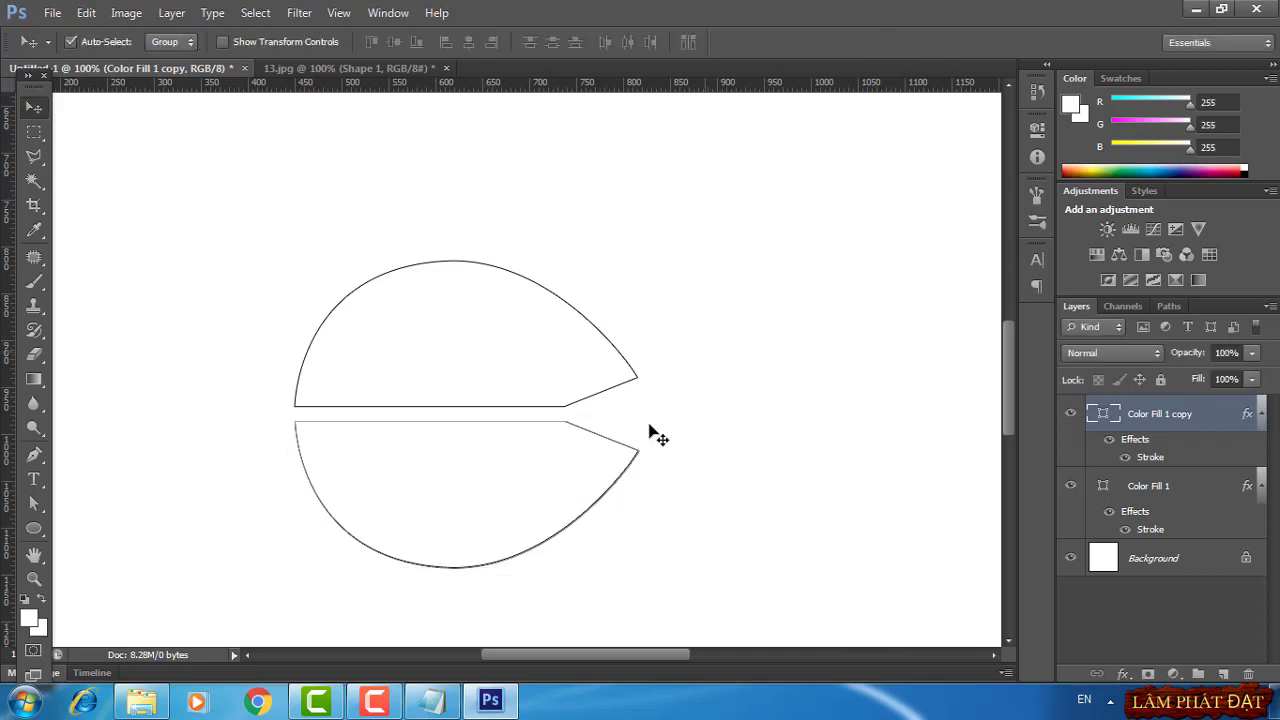
{"action": "left_click_drag", "start_coordinate": [540, 495], "coordinate": [541, 478]}
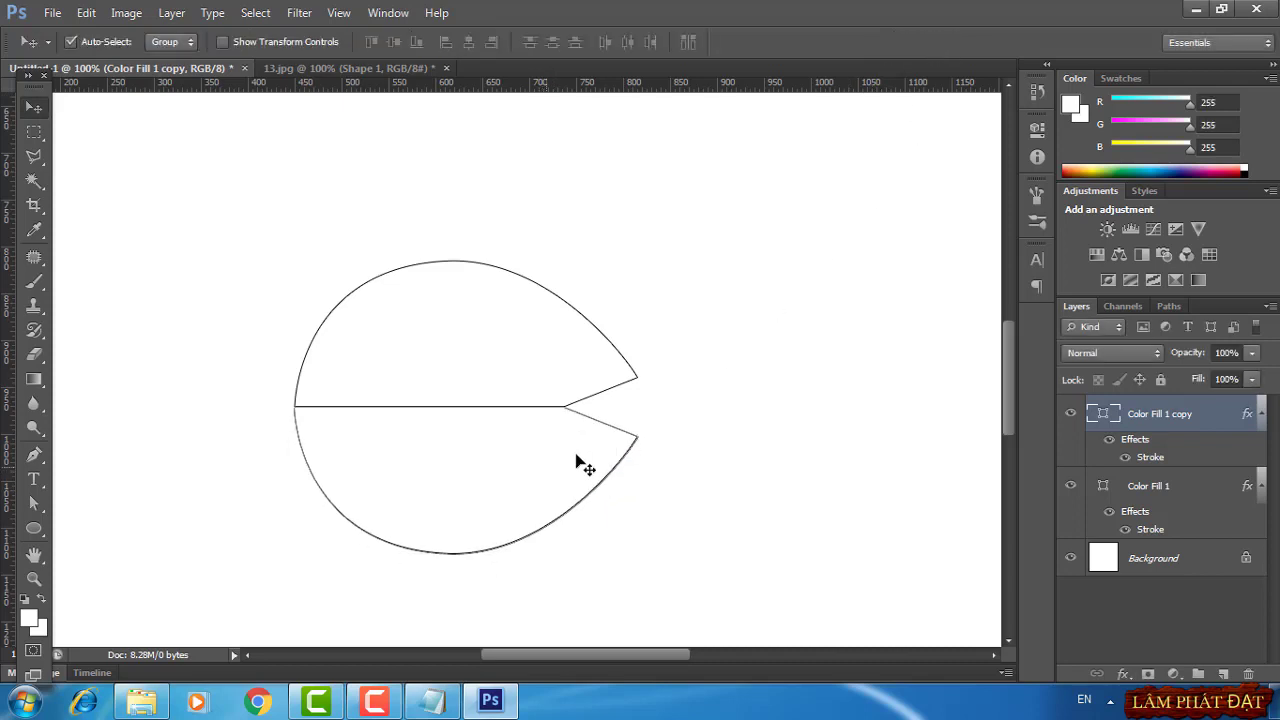
{"action": "key", "text": "ctrl+plus"}
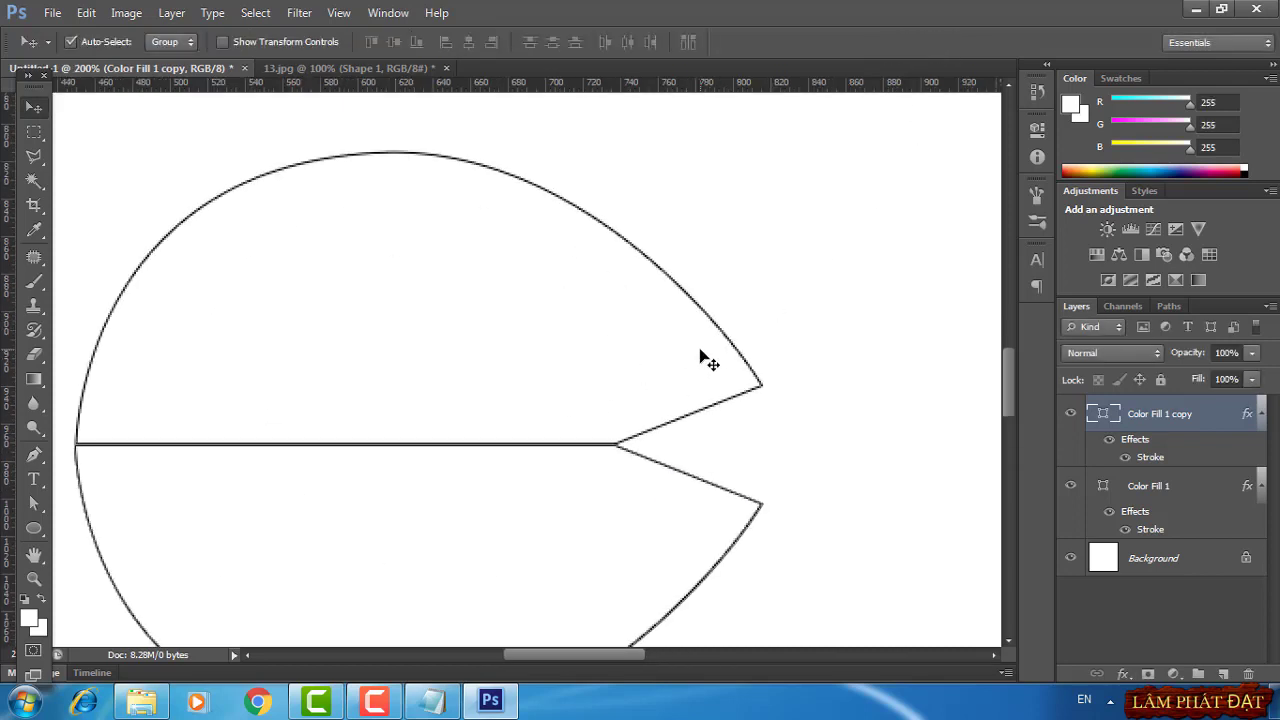
{"action": "key", "text": "Up"}
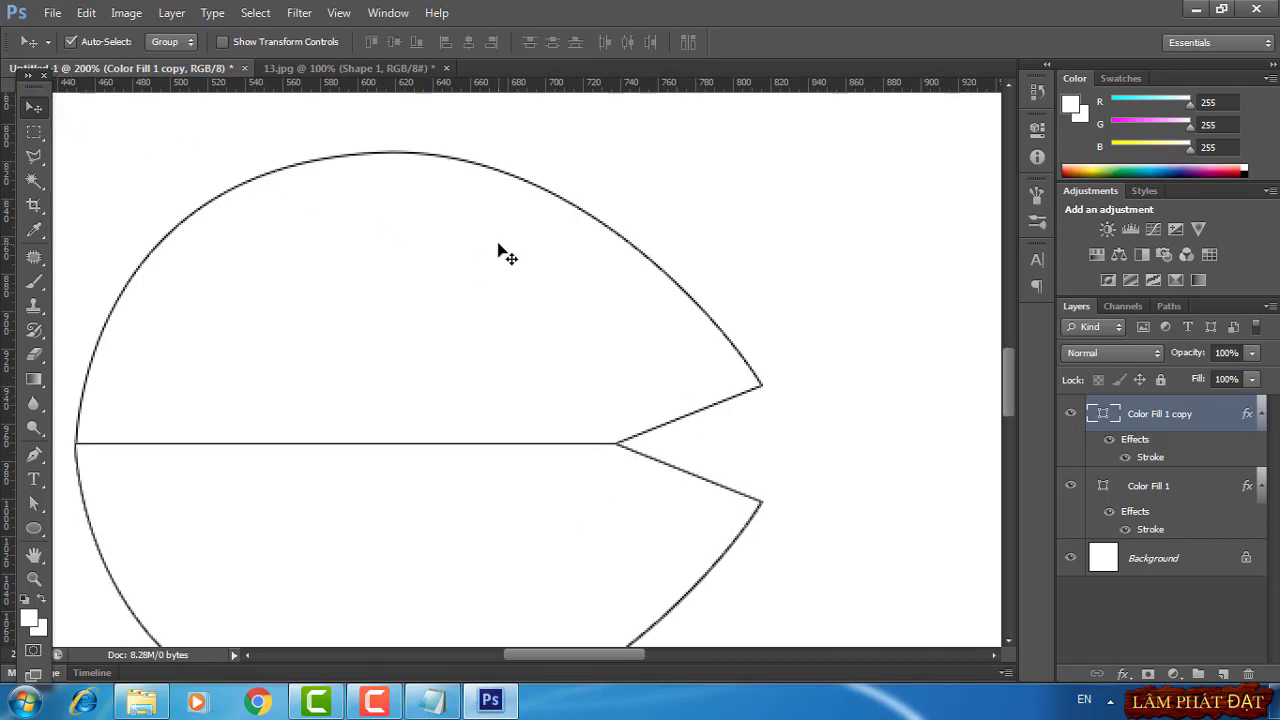
{"action": "key", "text": "ctrl+minus"}
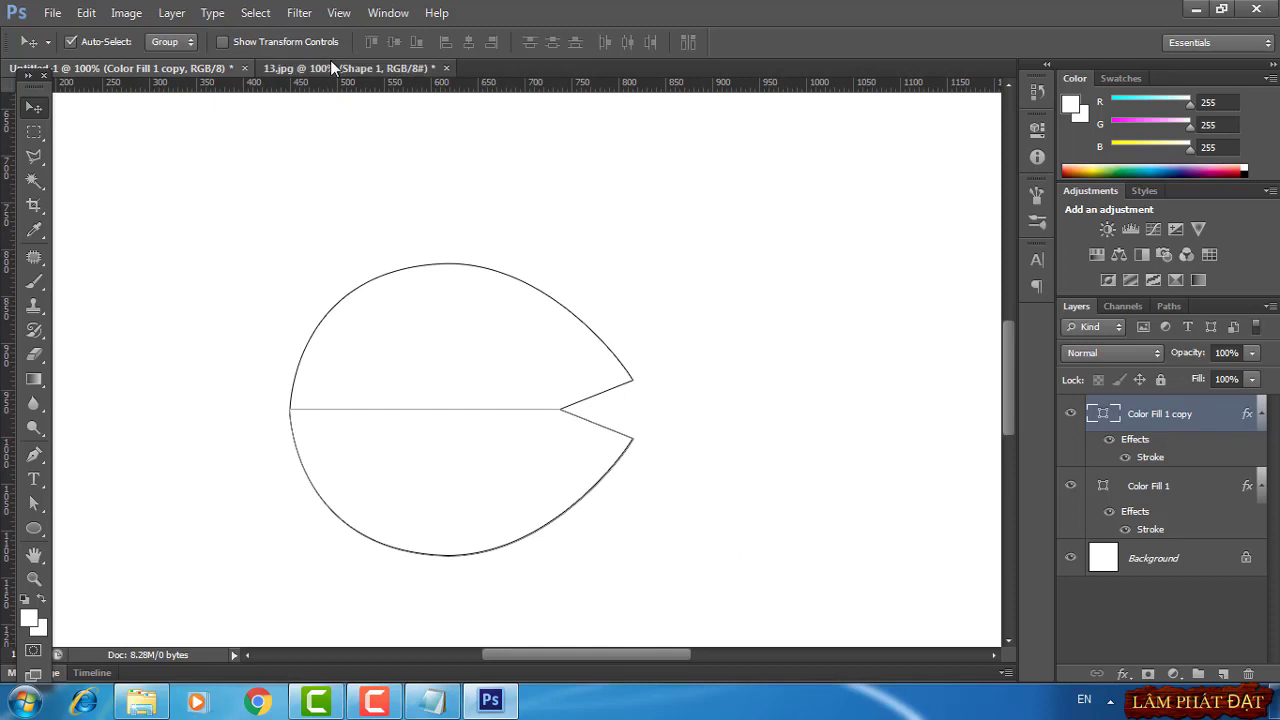
{"action": "left_click", "coordinate": [330, 66]}
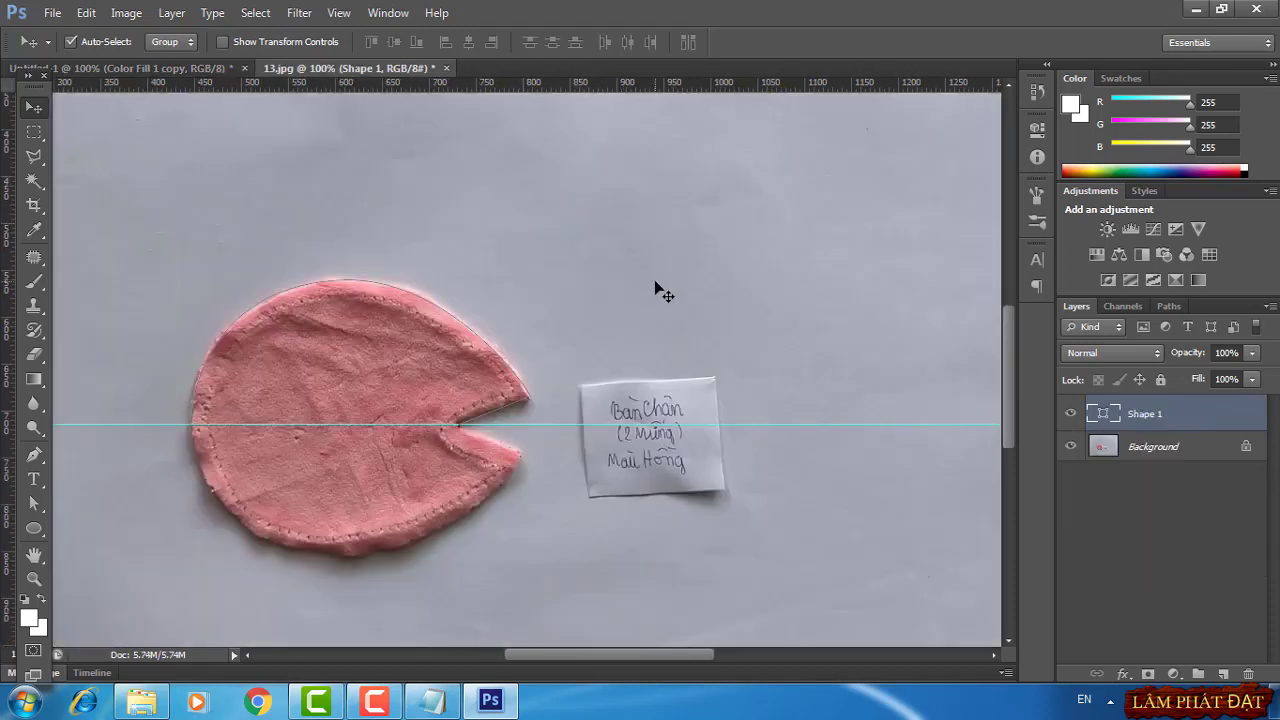
In Untitled-1, group the shape and label layers and hide the Background layer for transparency
{"action": "left_click", "coordinate": [174, 70]}
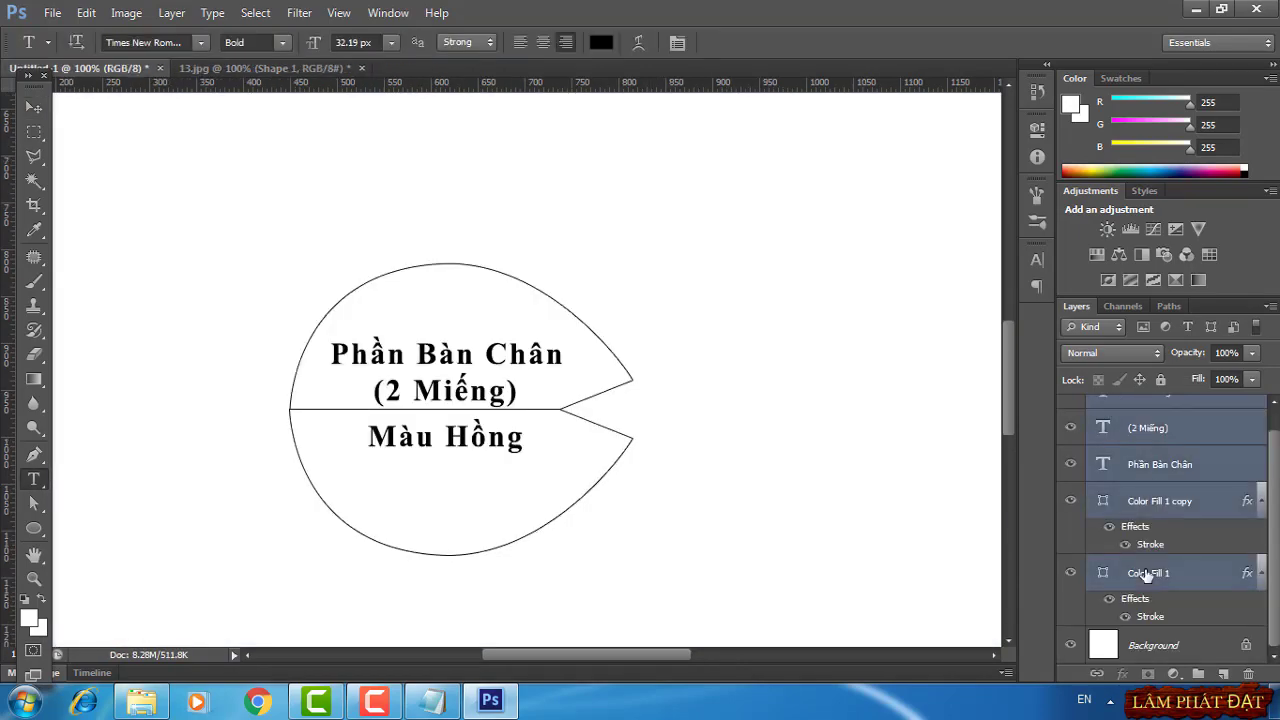
{"action": "key", "text": "ctrl+g"}
{"action": "left_click", "coordinate": [1070, 435]}
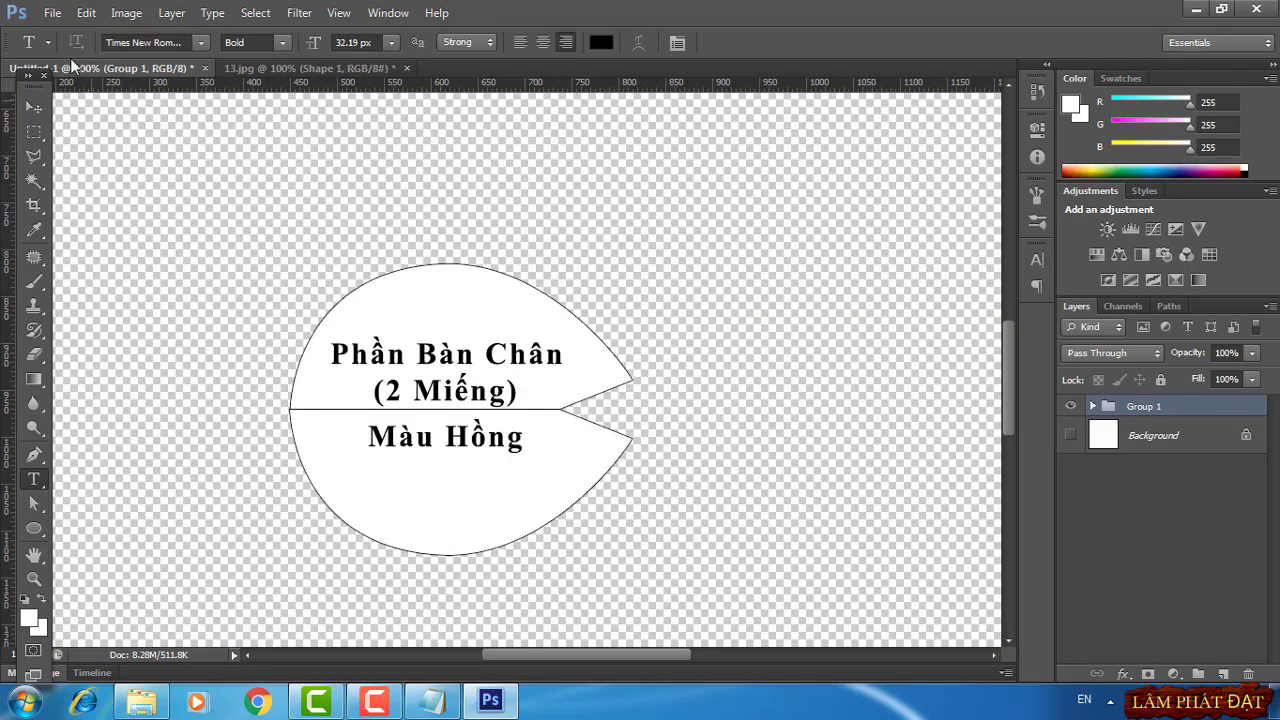
{"action": "left_click", "coordinate": [52, 13]}
Export the piece via Save for Web as a transparent PNG named '13'
{"action": "left_click", "coordinate": [120, 270]}
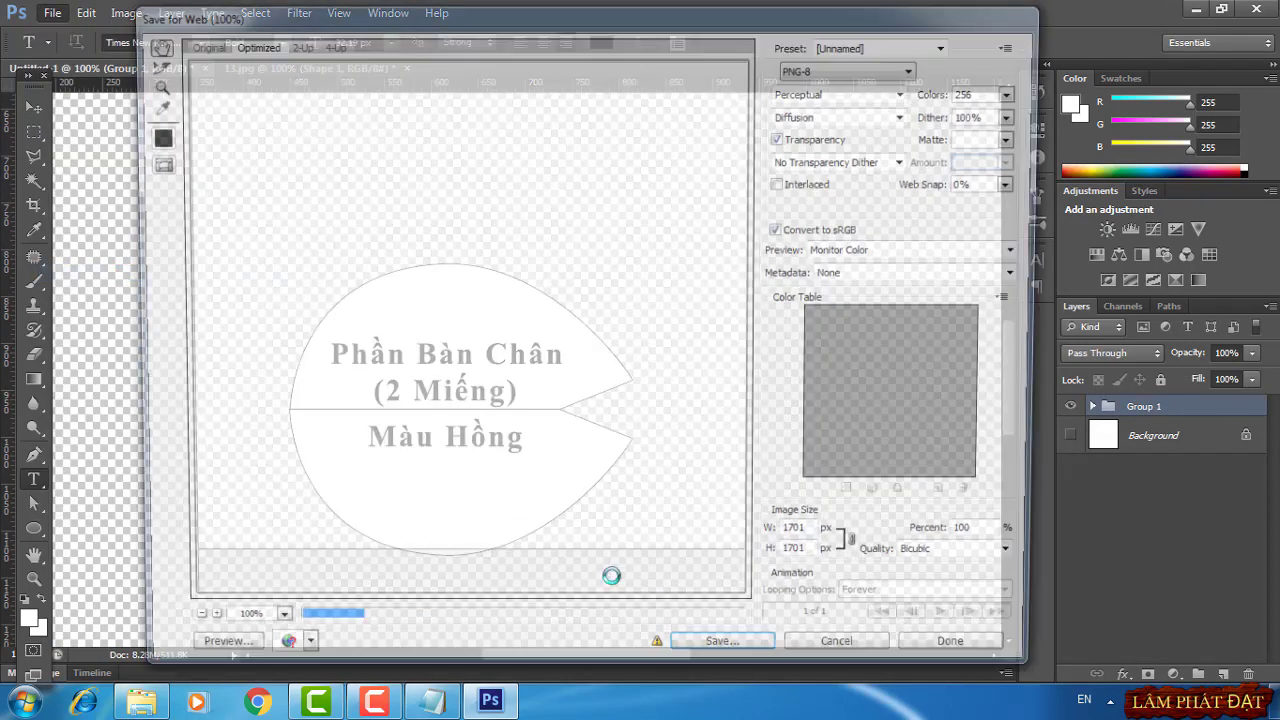
{"action": "left_click", "coordinate": [729, 661]}
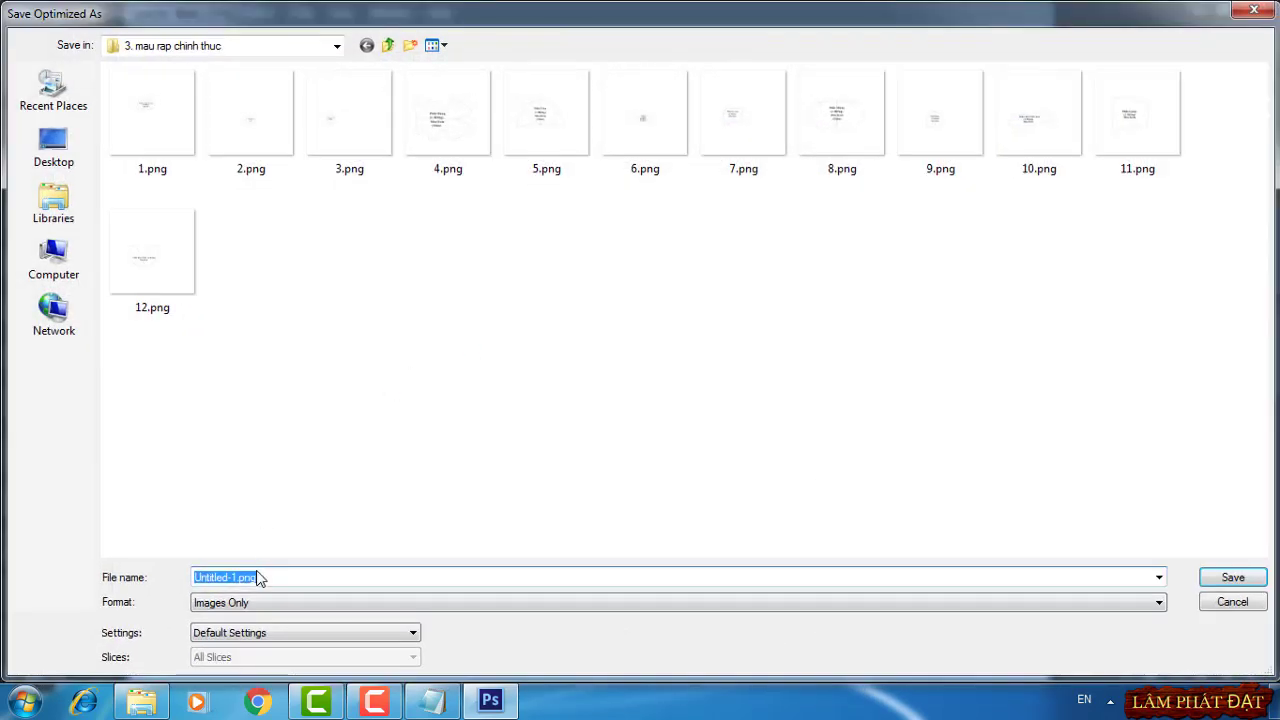
{"action": "left_click_drag", "start_coordinate": [240, 581], "coordinate": [171, 577]}
{"action": "type", "text": "1"}
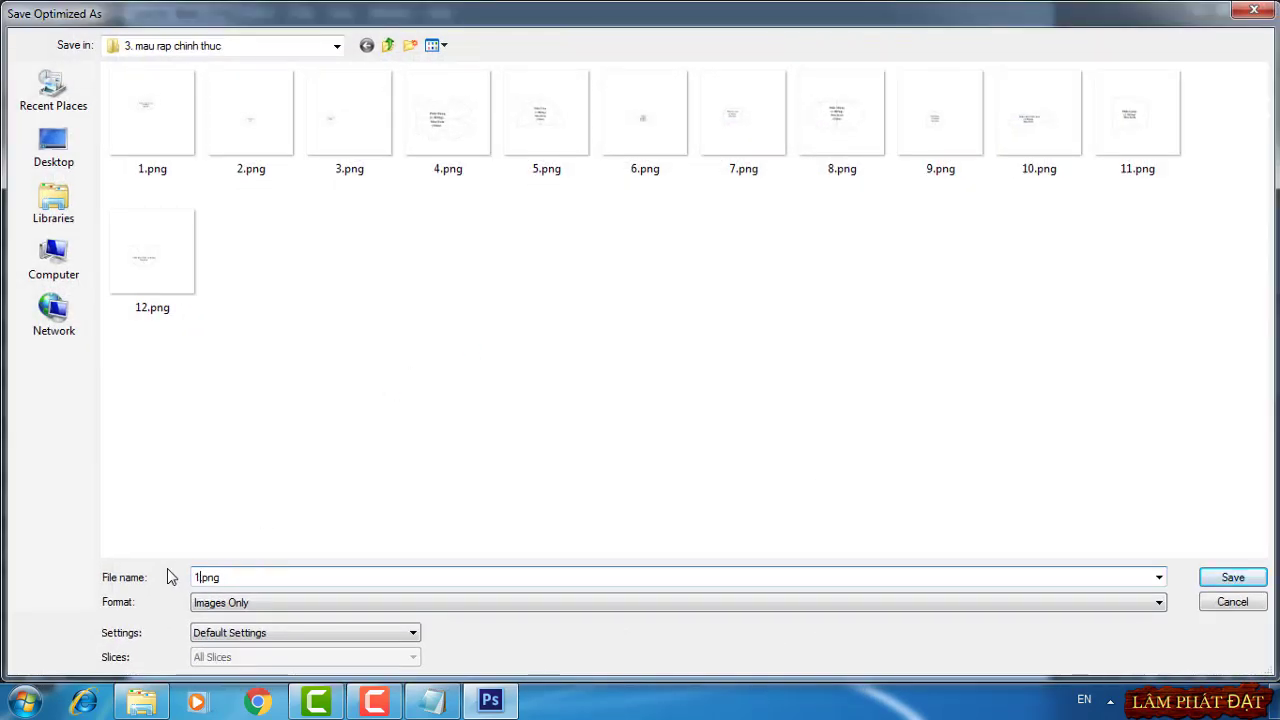
{"action": "type", "text": "3"}
{"action": "left_click", "coordinate": [1236, 580]}
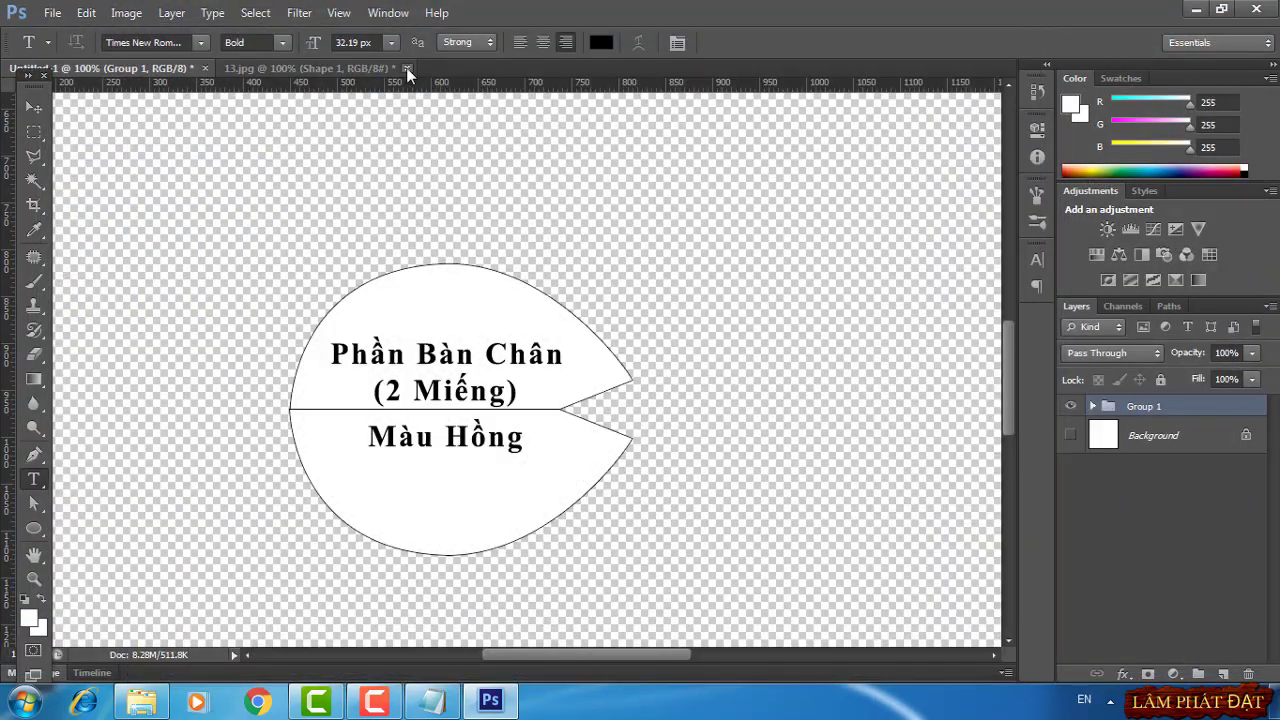
Close 13.jpg without saving and open the 14.jpg fabric photo
{"action": "left_click", "coordinate": [406, 67]}
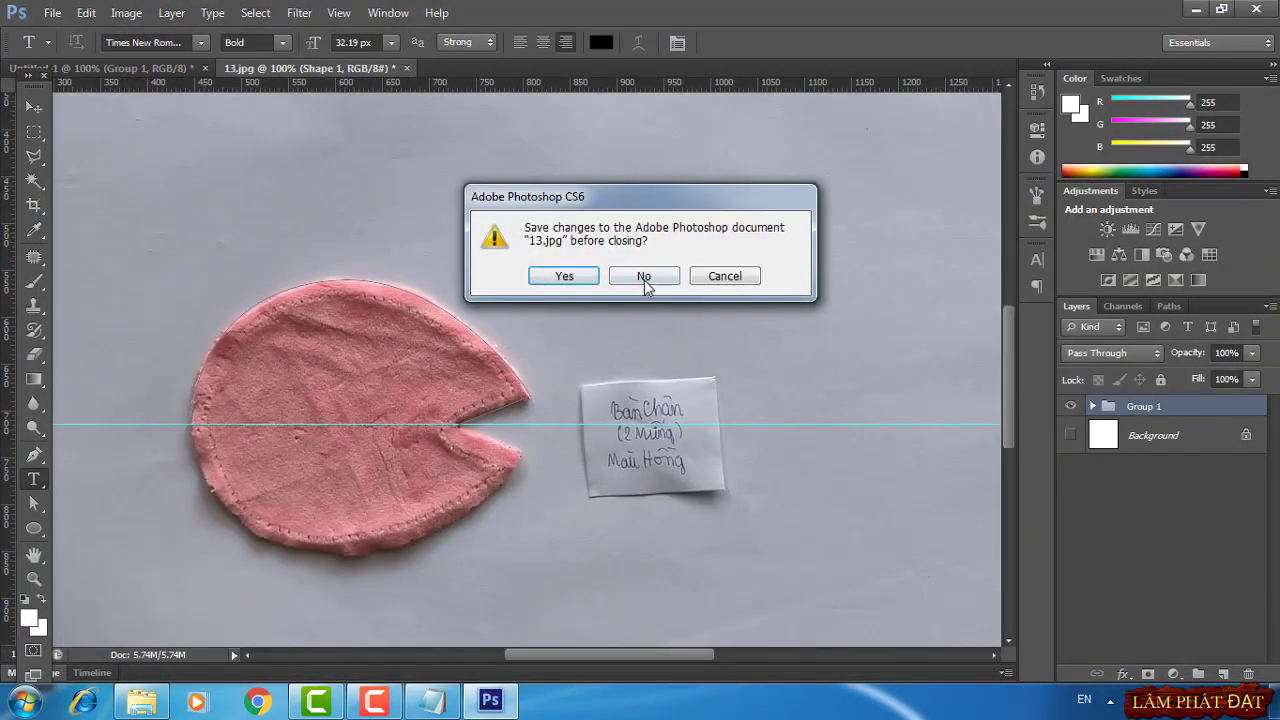
{"action": "left_click", "coordinate": [643, 281]}
{"action": "left_click", "coordinate": [53, 13]}
{"action": "left_click", "coordinate": [84, 52]}
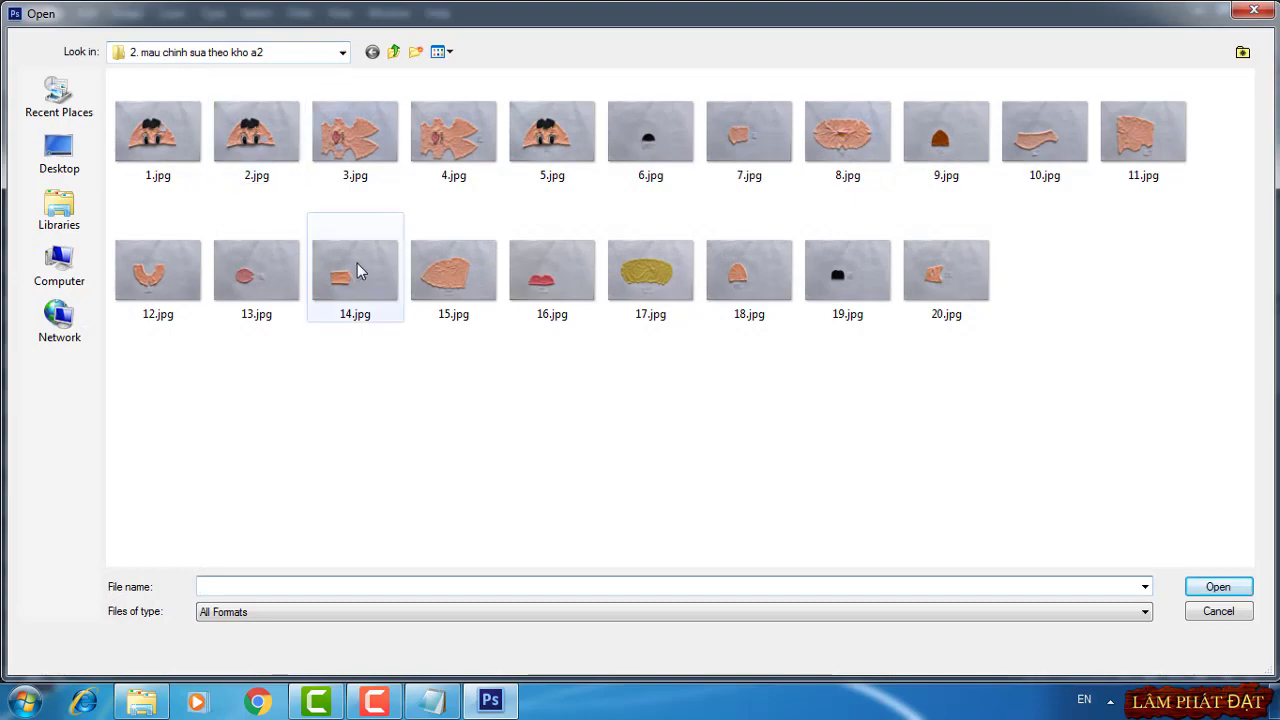
{"action": "double_click", "coordinate": [355, 270]}
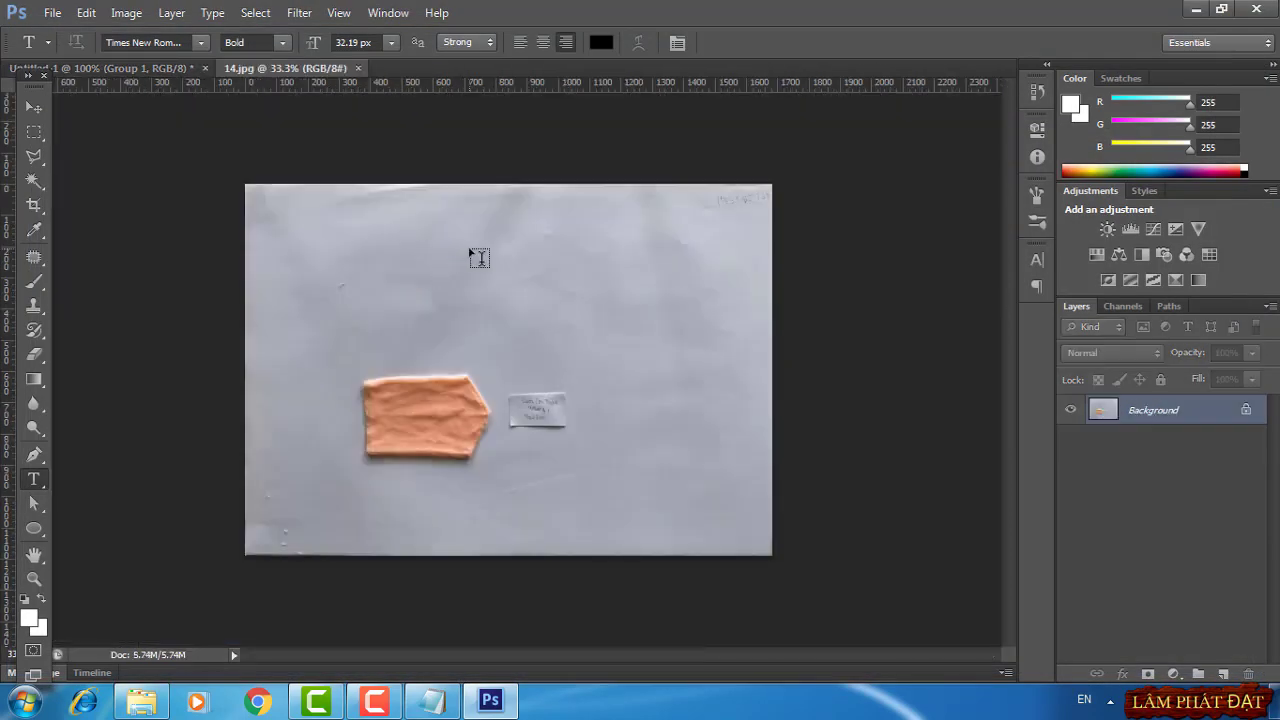
Zoom 14.jpg to 100% and place a horizontal guide at about Y 747 px across the peach piece
{"action": "left_click", "coordinate": [385, 706]}
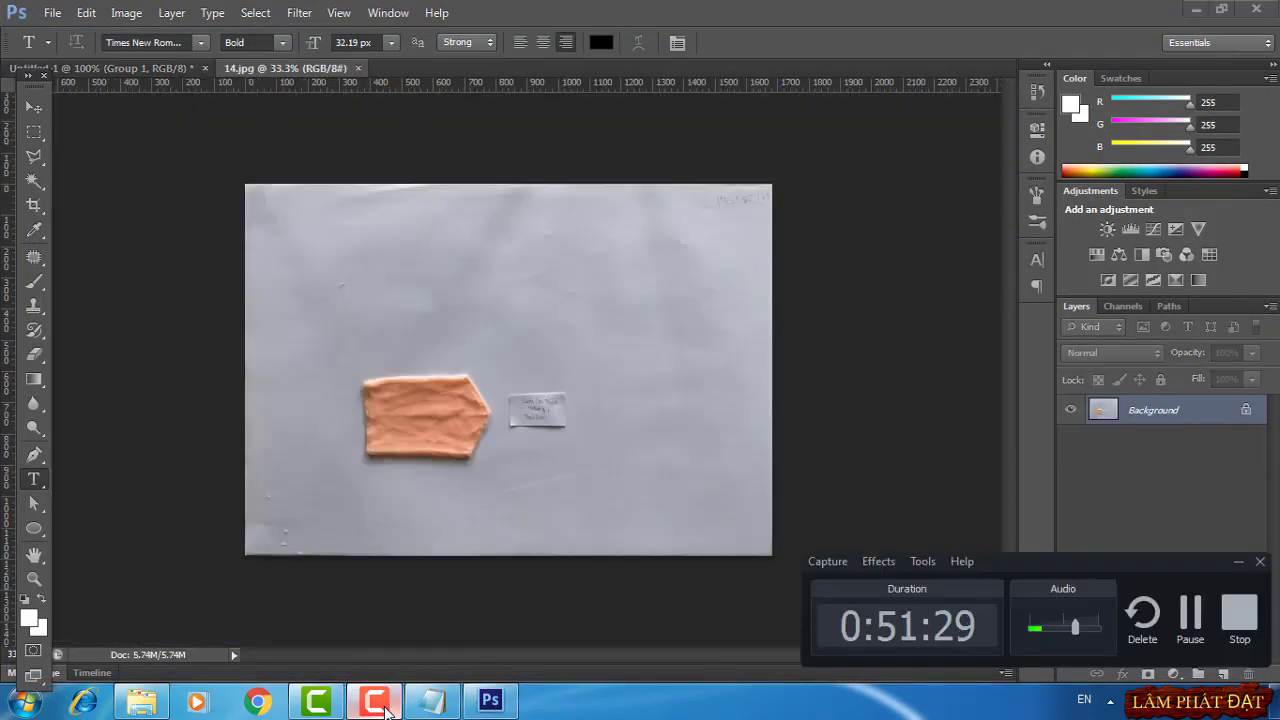
{"action": "left_click", "coordinate": [385, 706]}
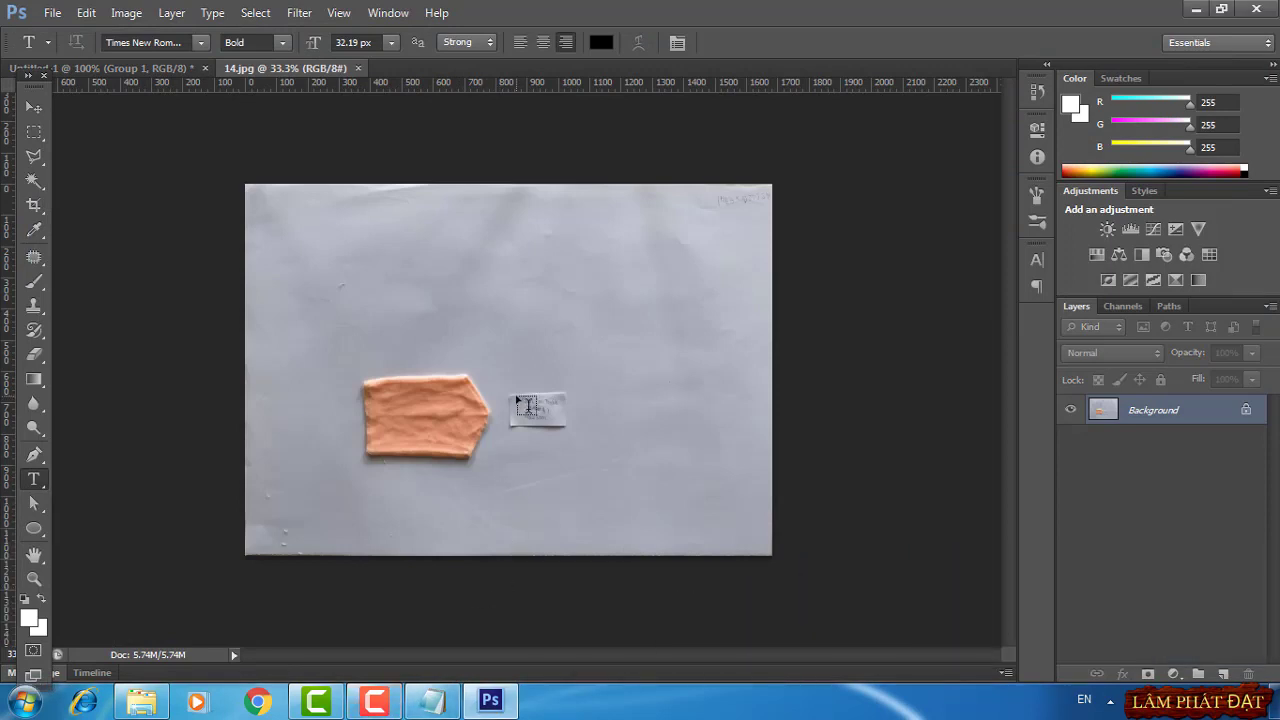
{"action": "key", "text": "ctrl+plus"}
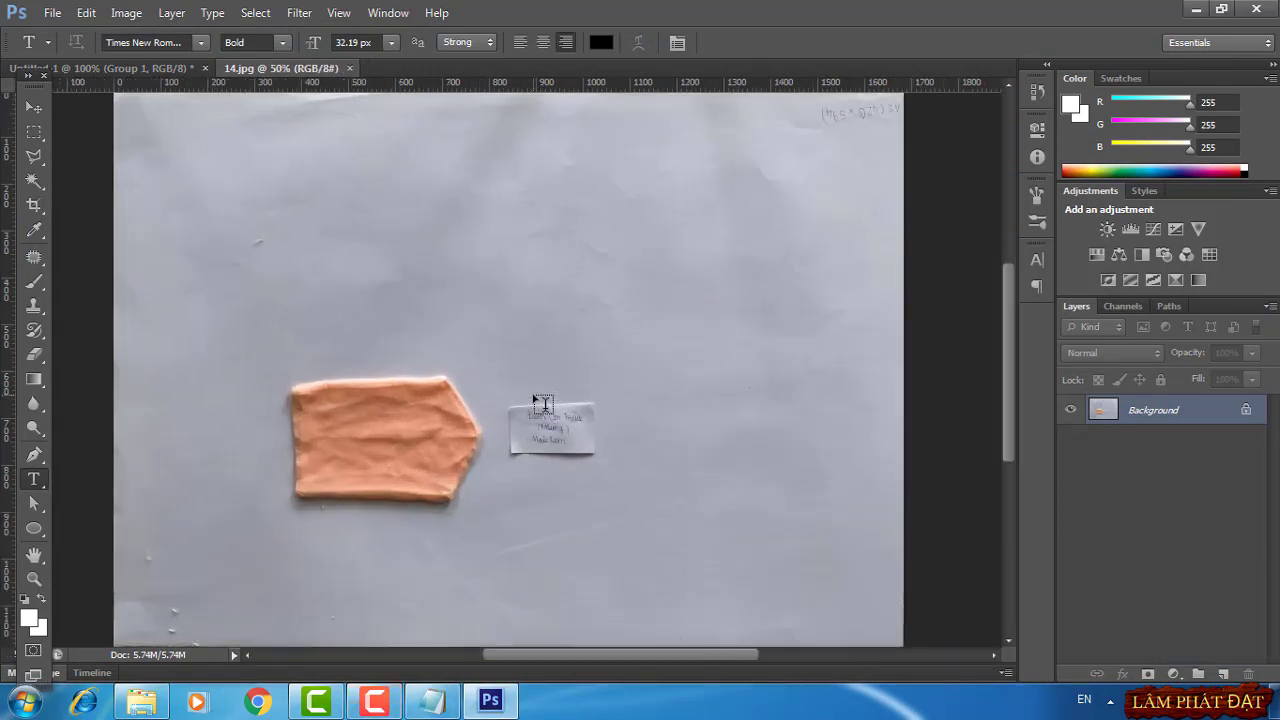
{"action": "key", "text": "ctrl+plus"}
{"action": "left_click_drag", "start_coordinate": [545, 528], "coordinate": [583, 430]}
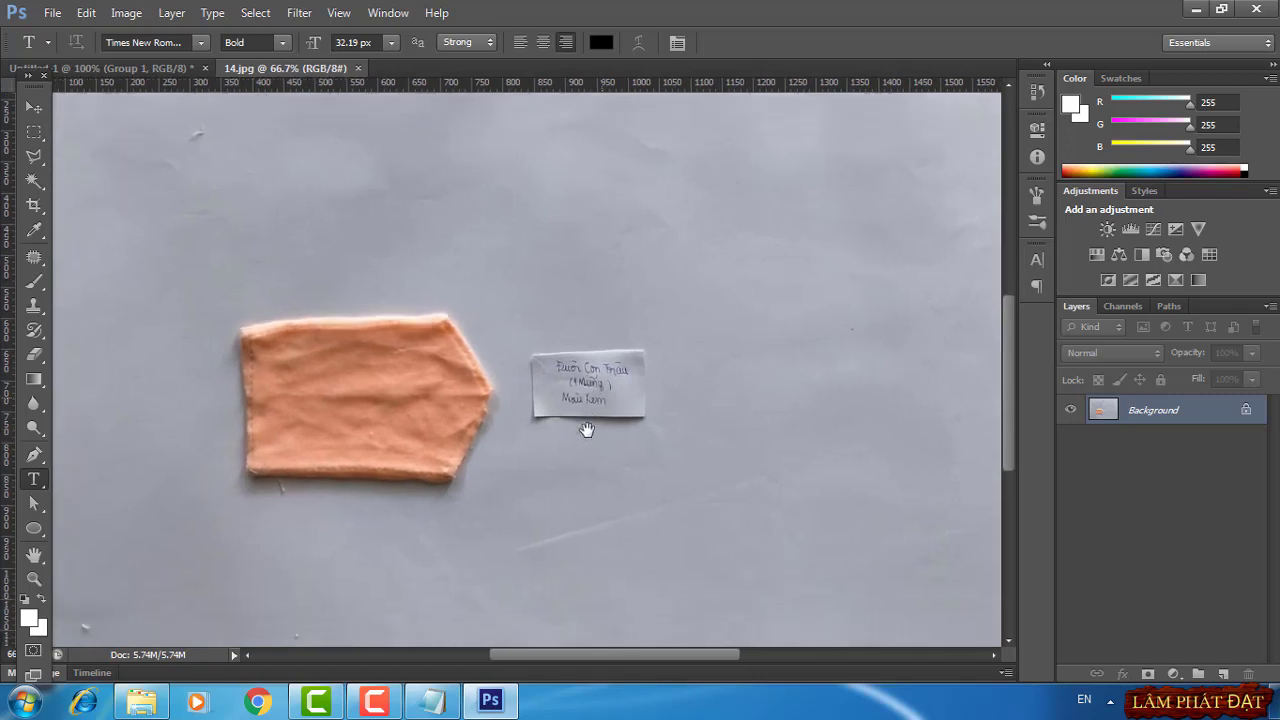
{"action": "key", "text": "ctrl+plus"}
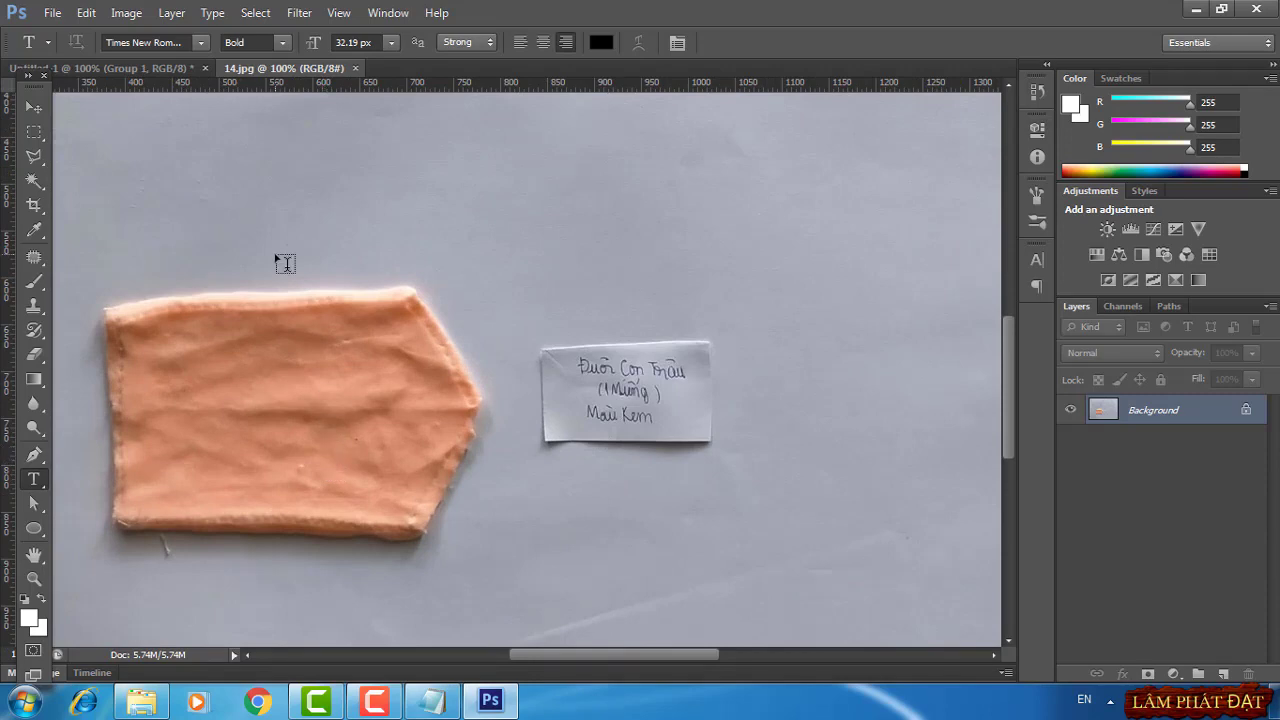
{"action": "left_click_drag", "start_coordinate": [348, 82], "coordinate": [358, 413]}
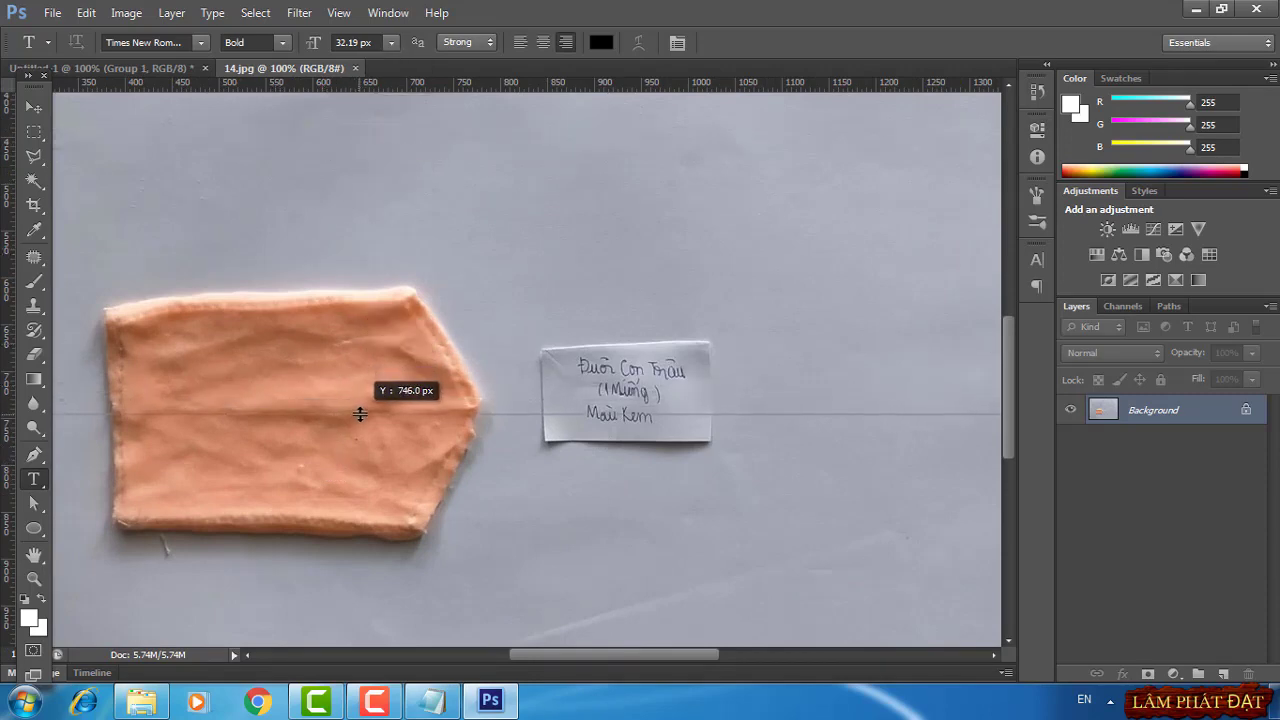
{"action": "left_click_drag", "start_coordinate": [358, 413], "coordinate": [366, 415]}
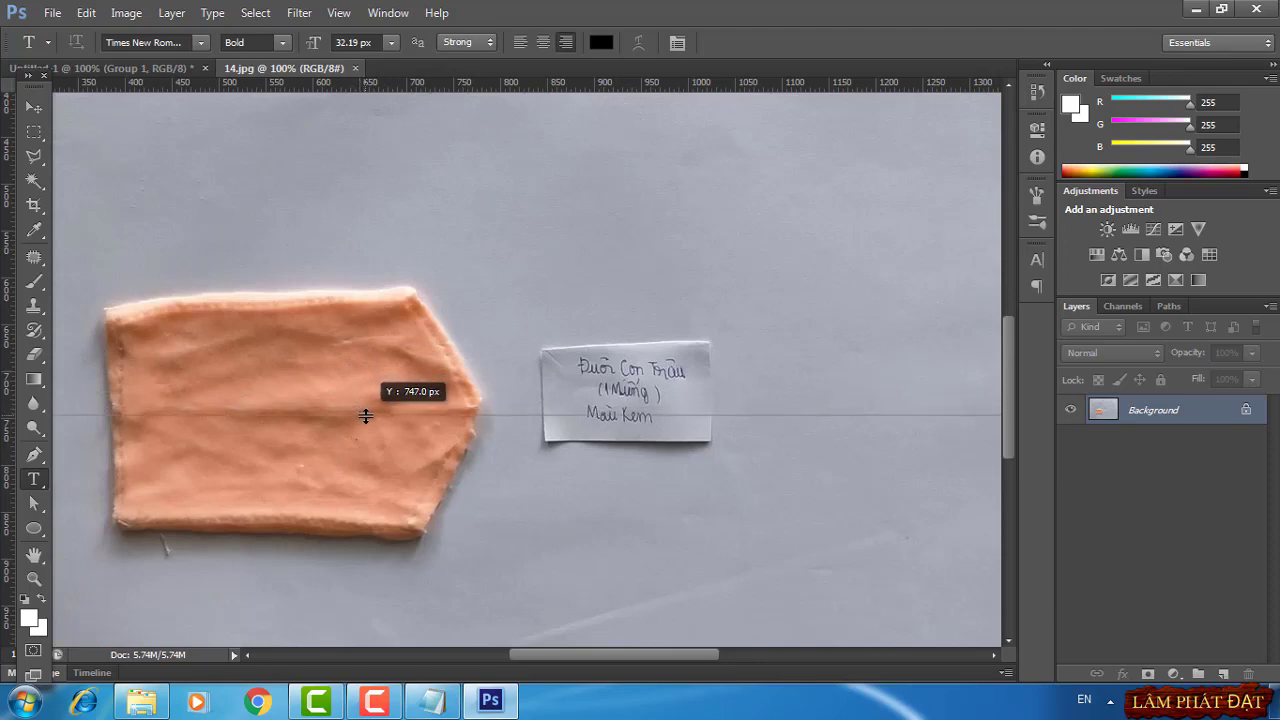
{"action": "left_click_drag", "start_coordinate": [366, 415], "coordinate": [366, 414]}
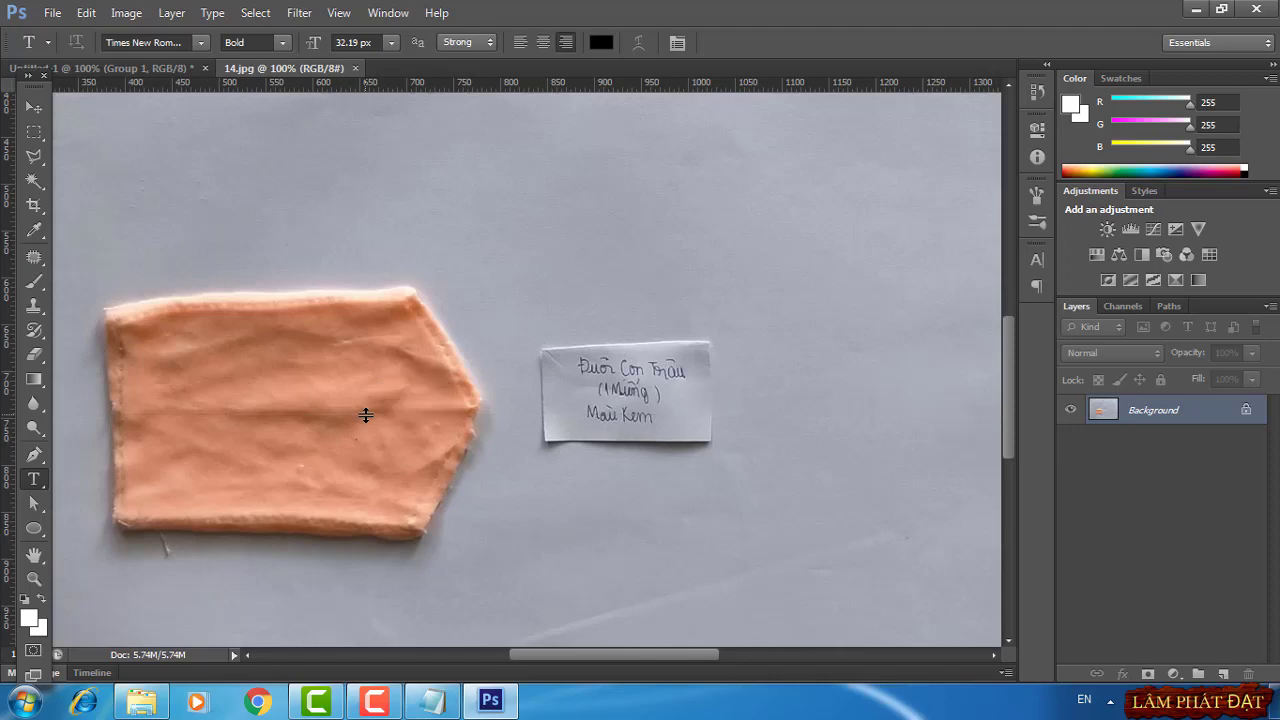
Duplicate the Background layer and zoom out to 50% to see the whole photo
{"action": "right_click", "coordinate": [1208, 424]}
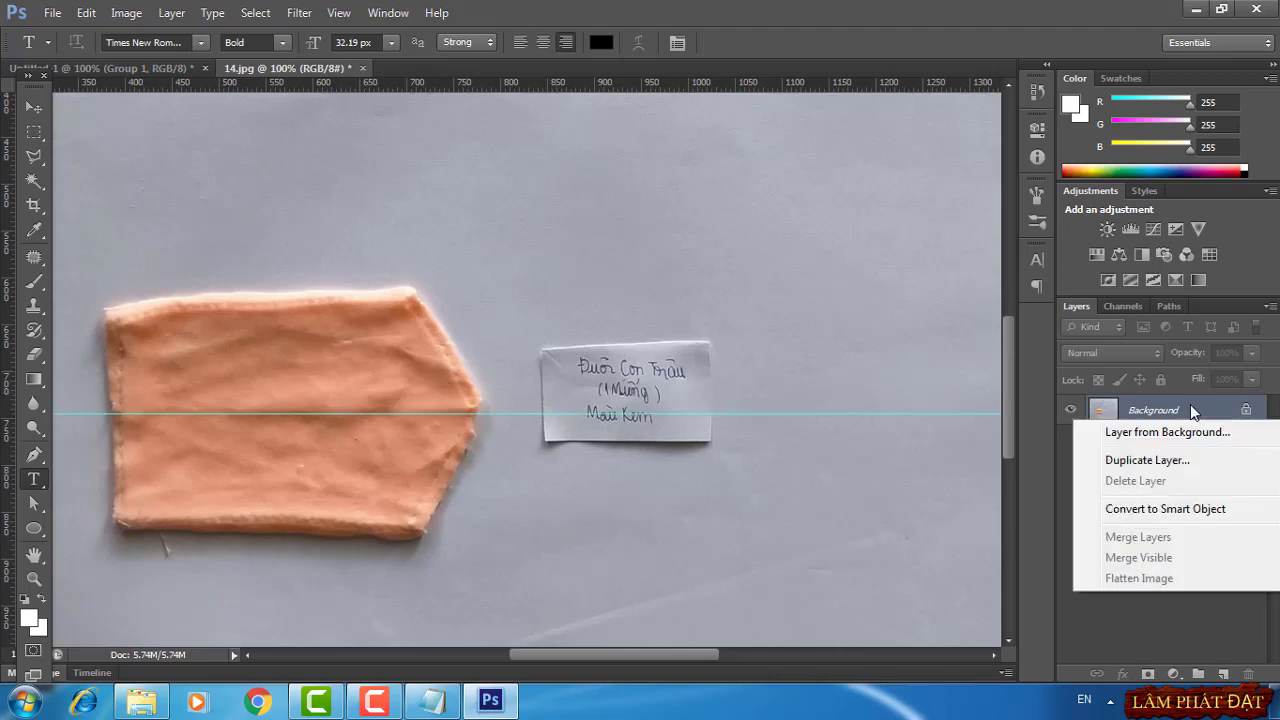
{"action": "left_click", "coordinate": [1140, 458]}
{"action": "left_click", "coordinate": [800, 212]}
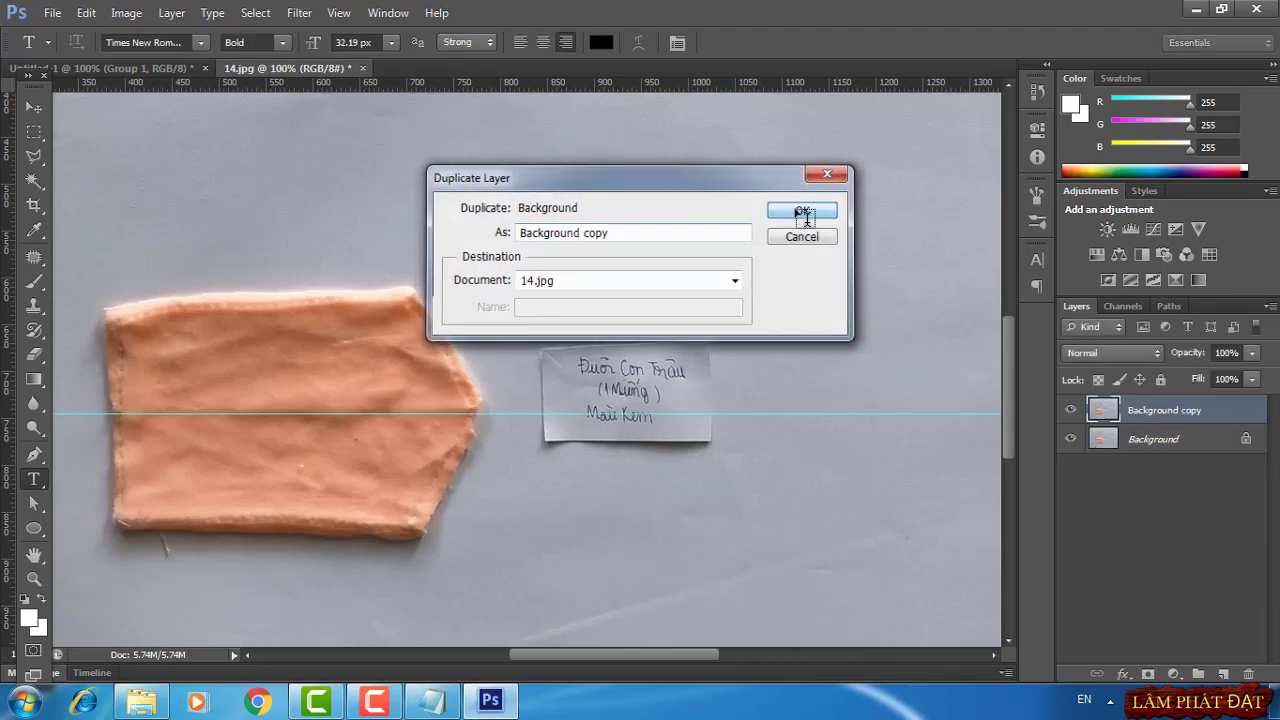
{"action": "key", "text": "ctrl+minus"}
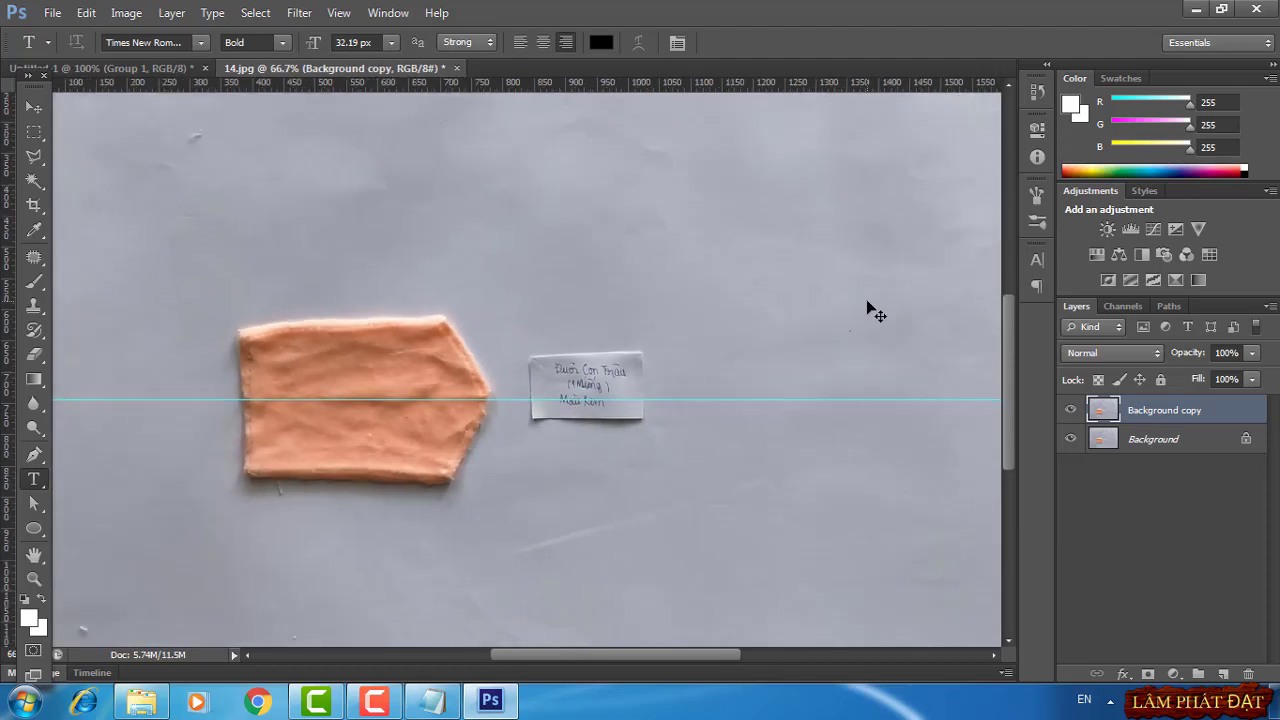
{"action": "key", "text": "ctrl+minus"}
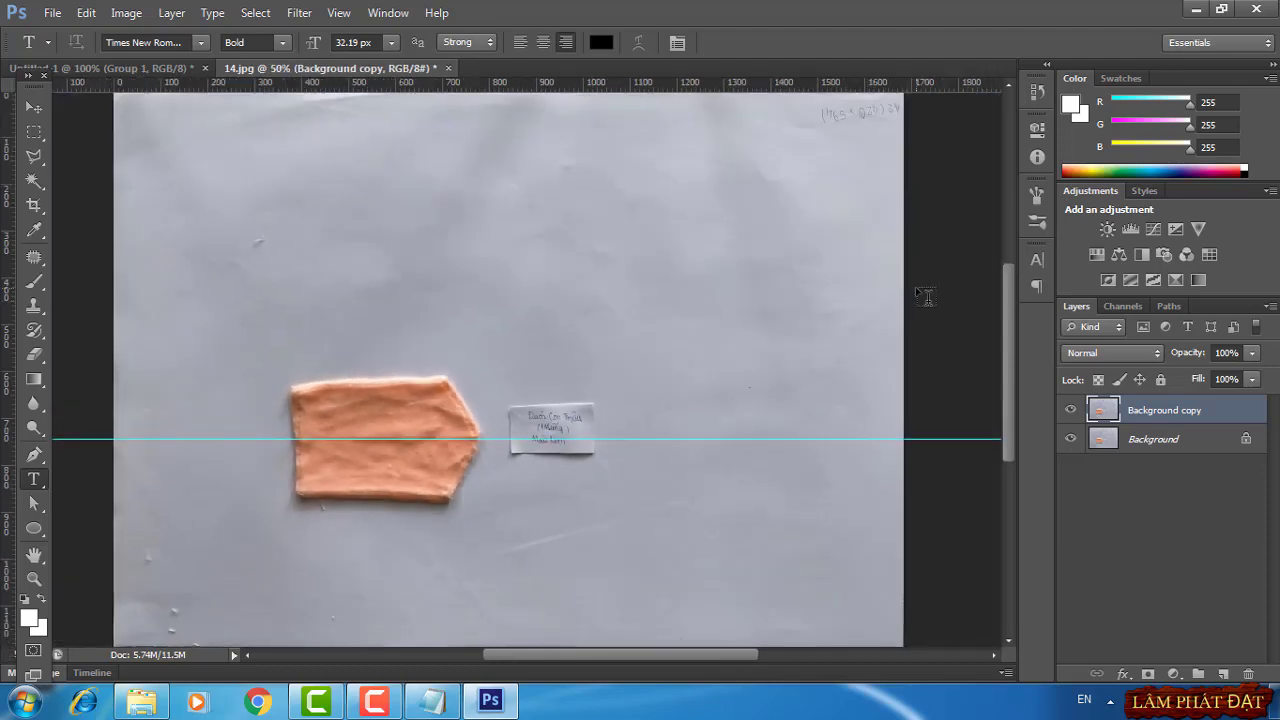
Rotate the Background copy about 2° to level the fabric piece, then view it at 100%
{"action": "key", "text": "ctrl+t"}
{"action": "left_click_drag", "start_coordinate": [942, 213], "coordinate": [946, 227]}
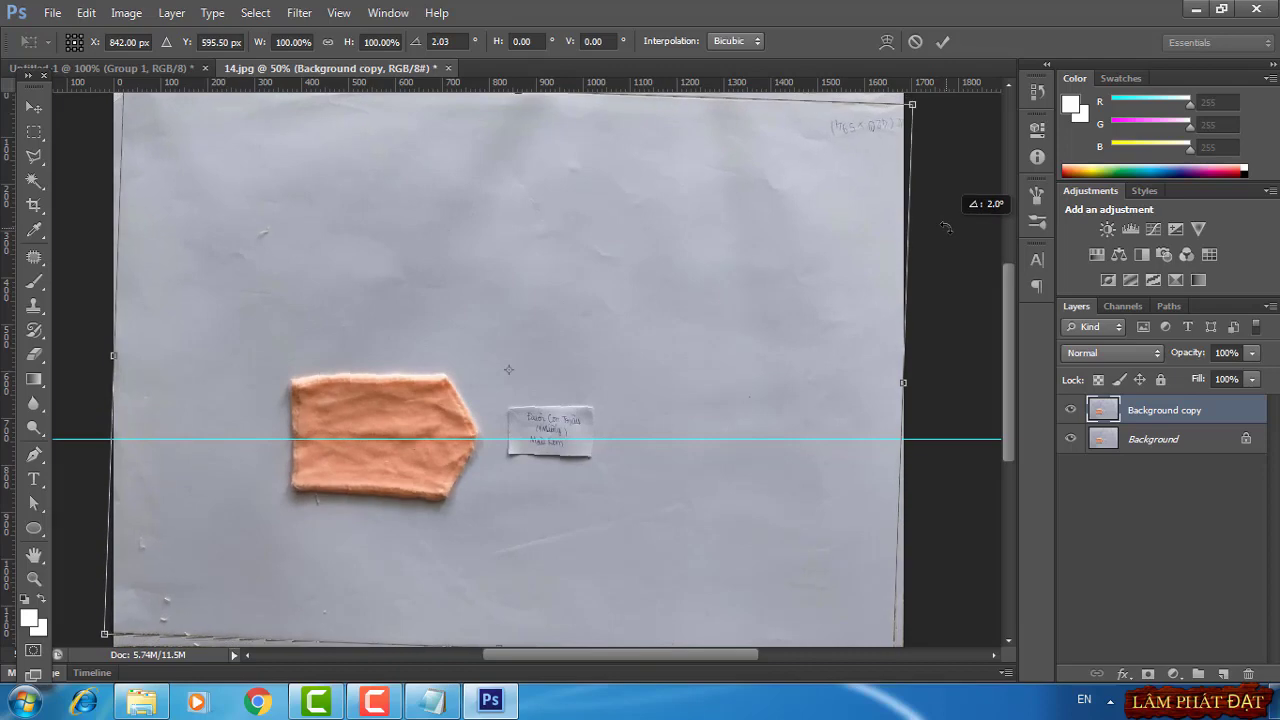
{"action": "left_click_drag", "start_coordinate": [945, 227], "coordinate": [947, 225]}
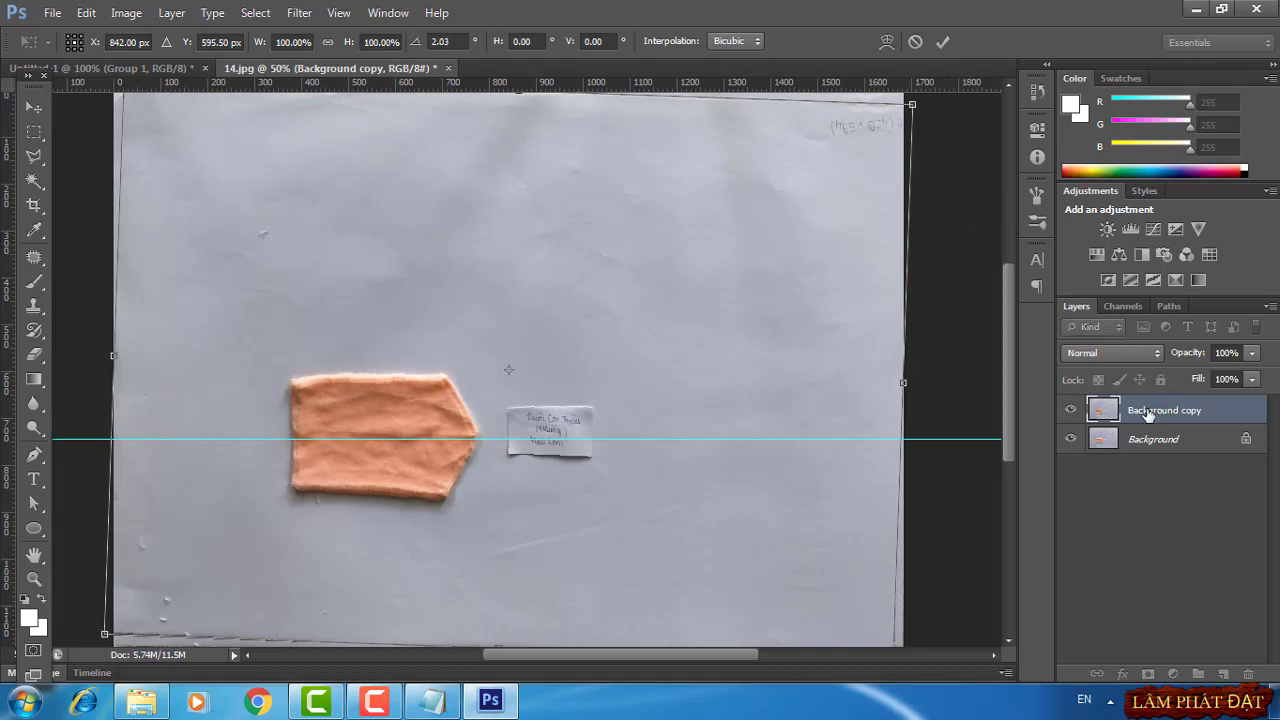
{"action": "left_click", "coordinate": [942, 42]}
{"action": "key", "text": "t"}
{"action": "key", "text": "ctrl+plus"}
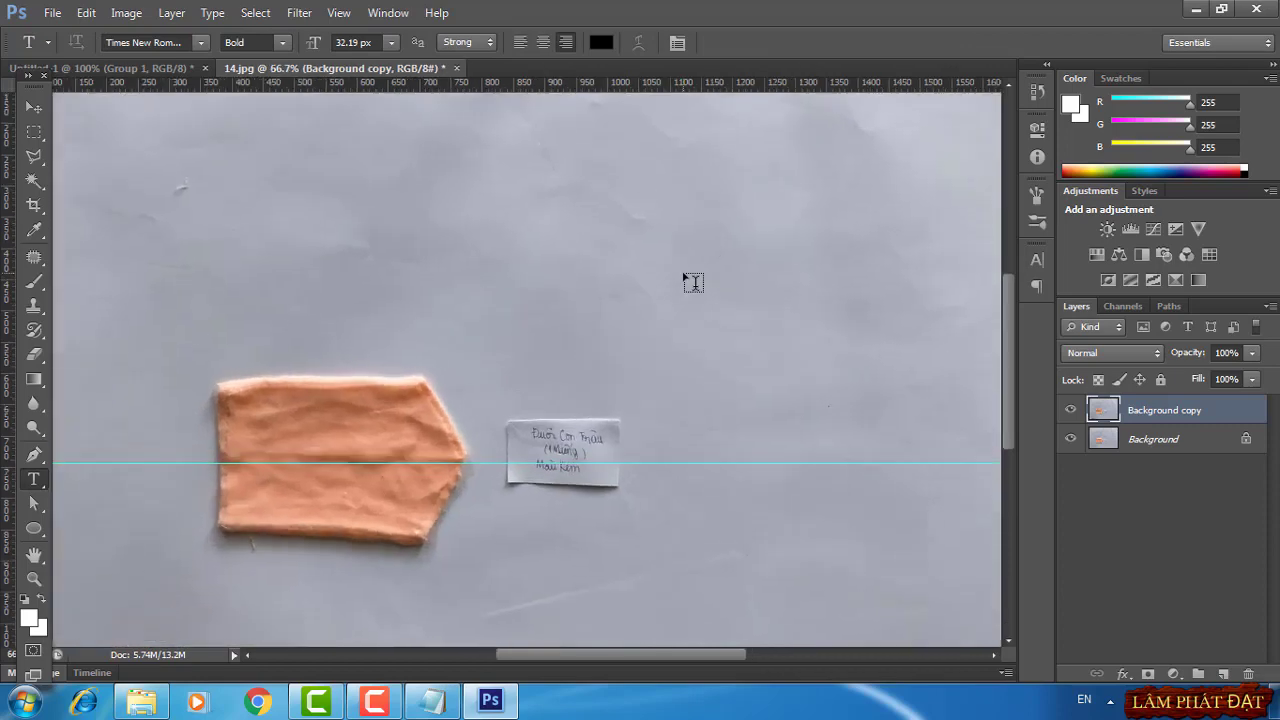
{"action": "key", "text": "ctrl+plus"}
{"action": "left_click_drag", "start_coordinate": [586, 397], "coordinate": [703, 332]}
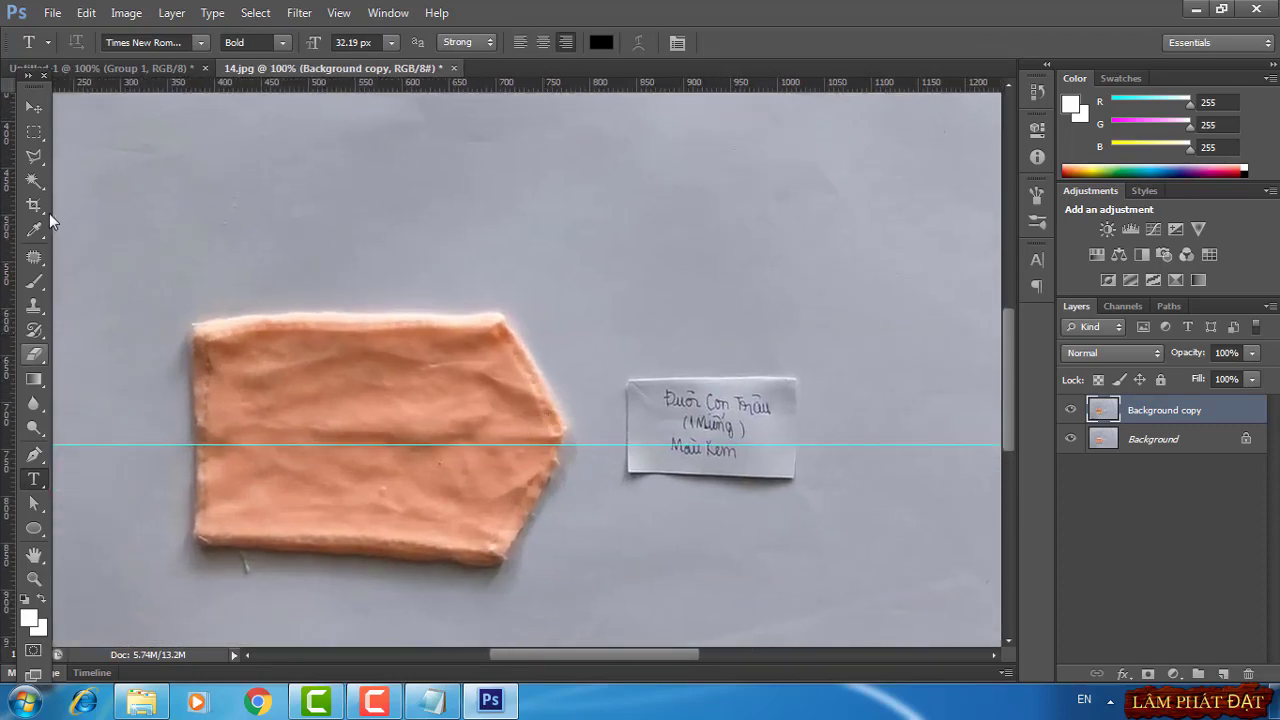
Reposition the guide along the fabric's middle and undo a first, misplaced outline attempt
{"action": "left_click", "coordinate": [40, 107]}
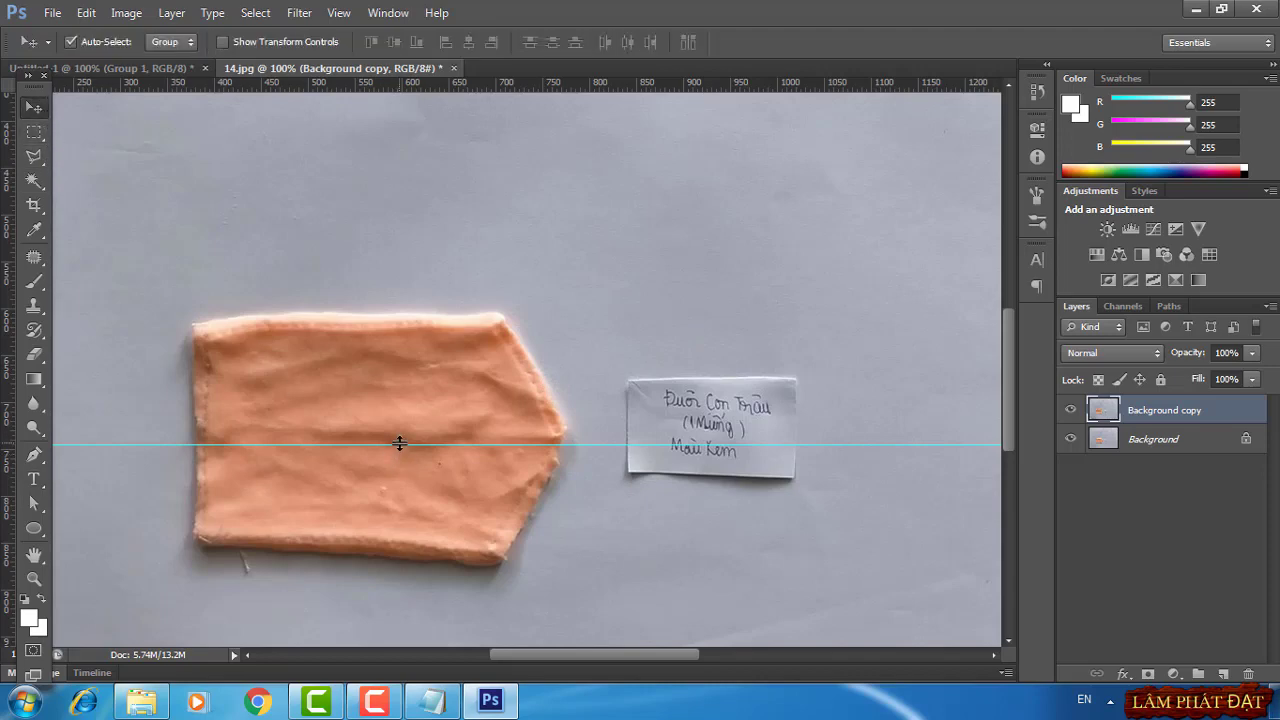
{"action": "left_click_drag", "start_coordinate": [399, 446], "coordinate": [401, 438]}
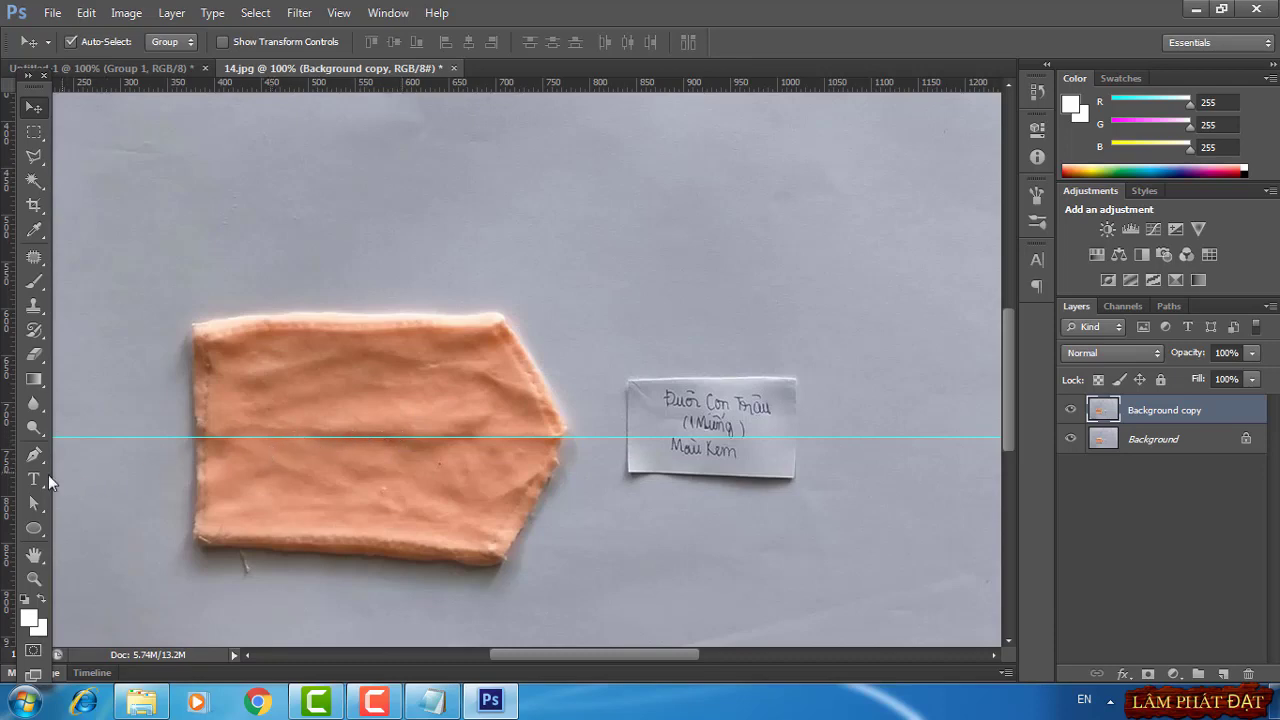
{"action": "left_click", "coordinate": [34, 458]}
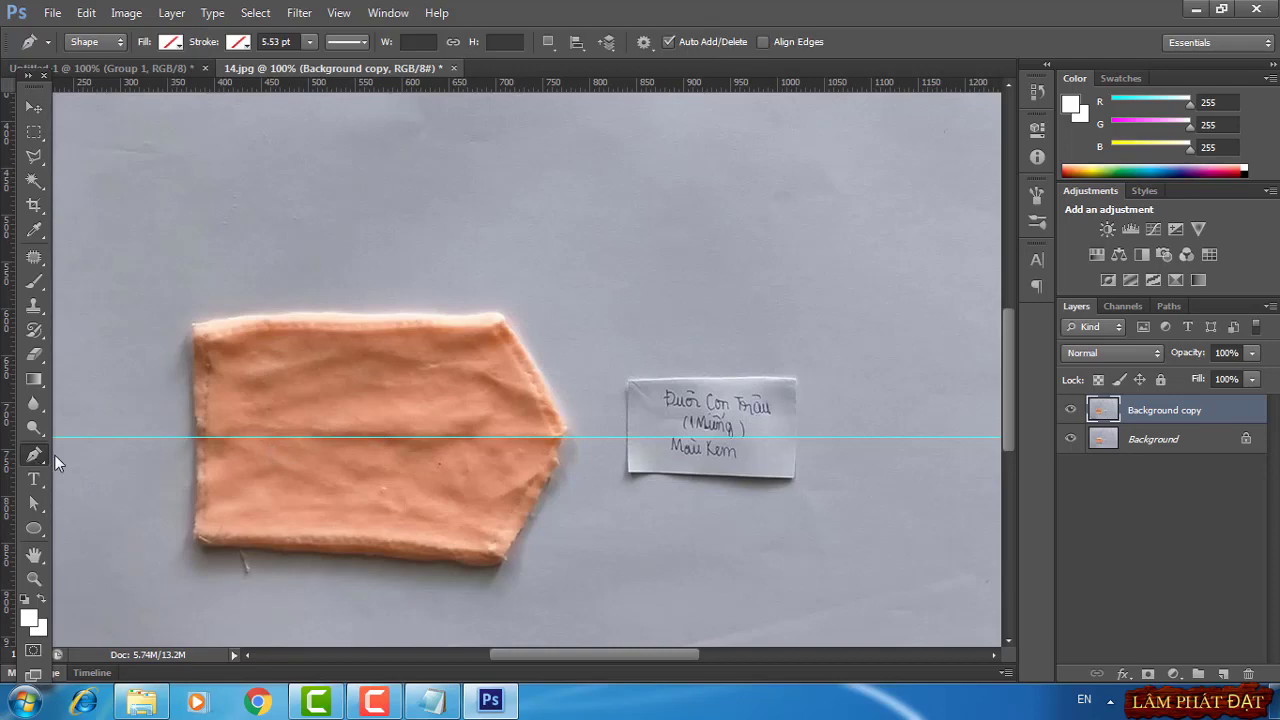
{"action": "left_click", "coordinate": [197, 428]}
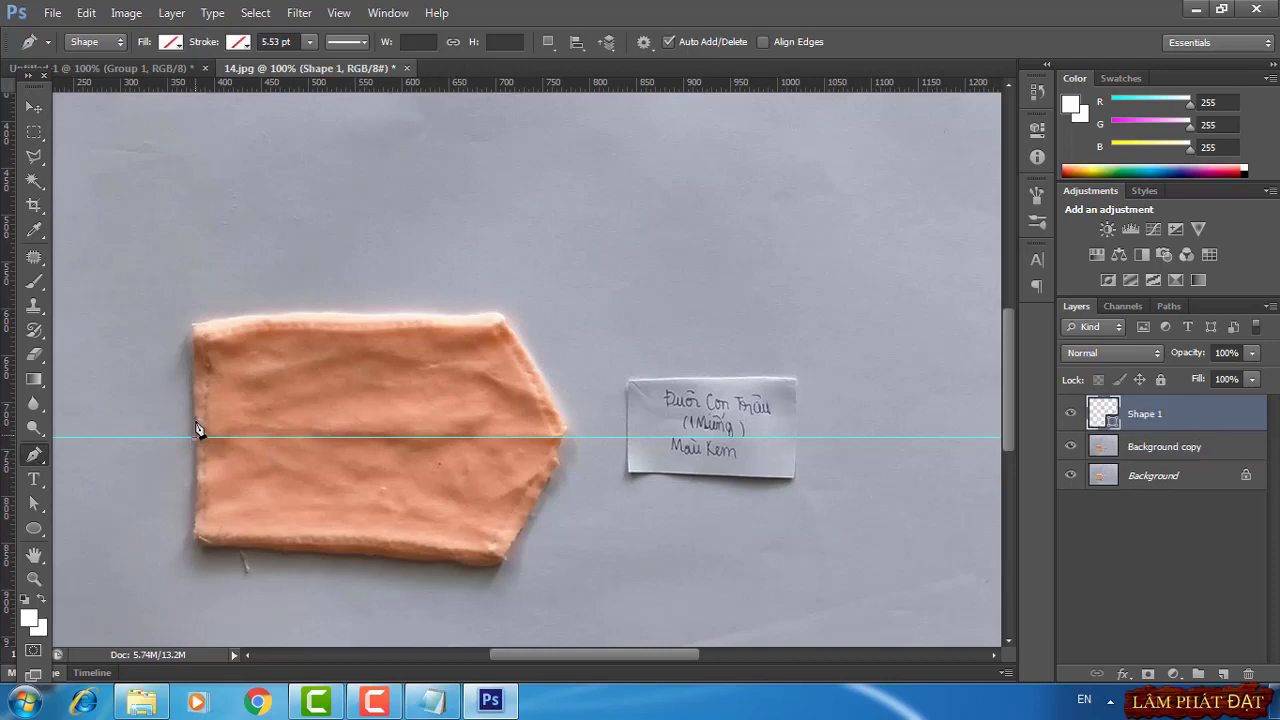
{"action": "left_click", "coordinate": [195, 324]}
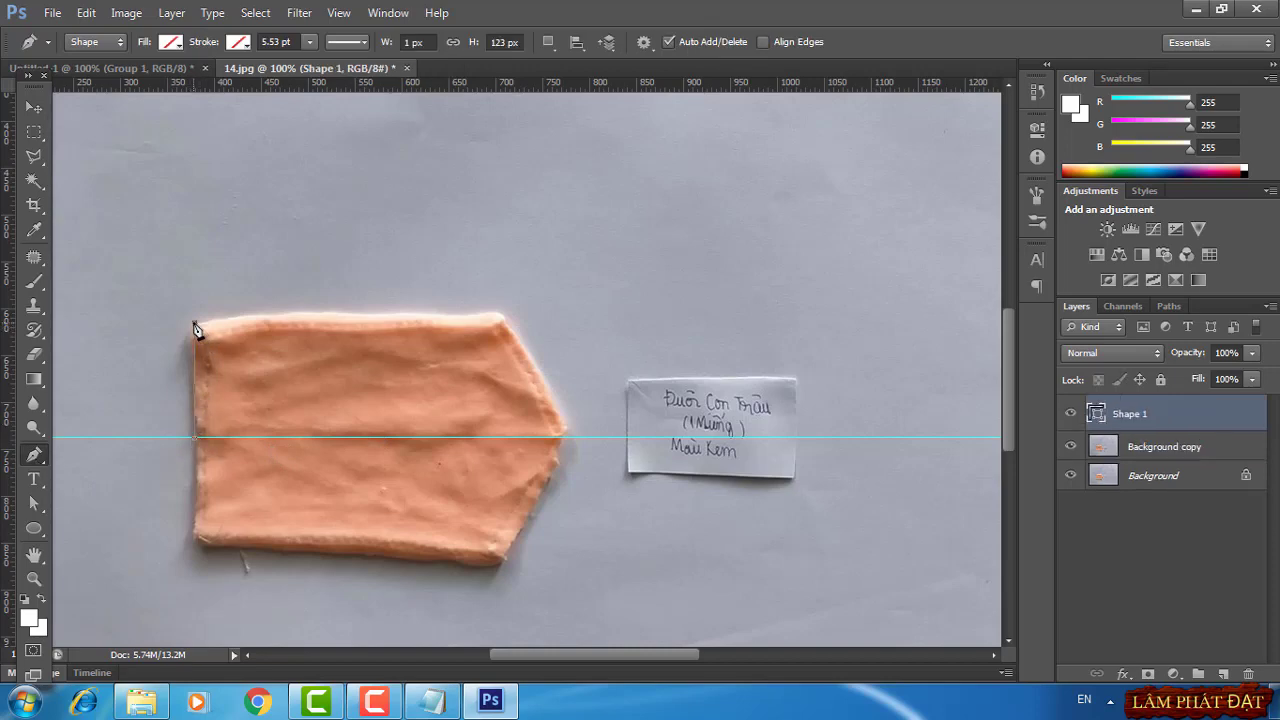
{"action": "left_click", "coordinate": [504, 323]}
{"action": "key", "text": "ctrl+z"}
{"action": "key", "text": "ctrl+z"}
{"action": "key", "text": "ctrl+z"}
{"action": "key", "text": "ctrl+z"}
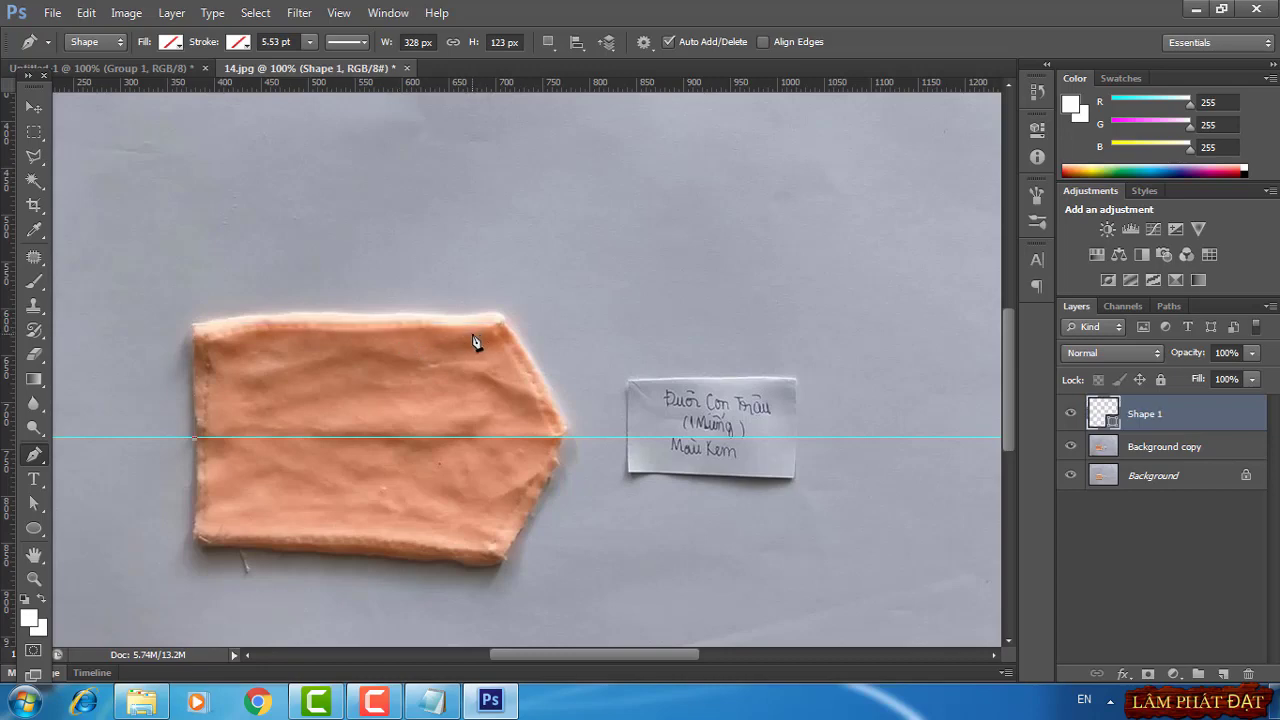
{"action": "key", "text": "ctrl+z"}
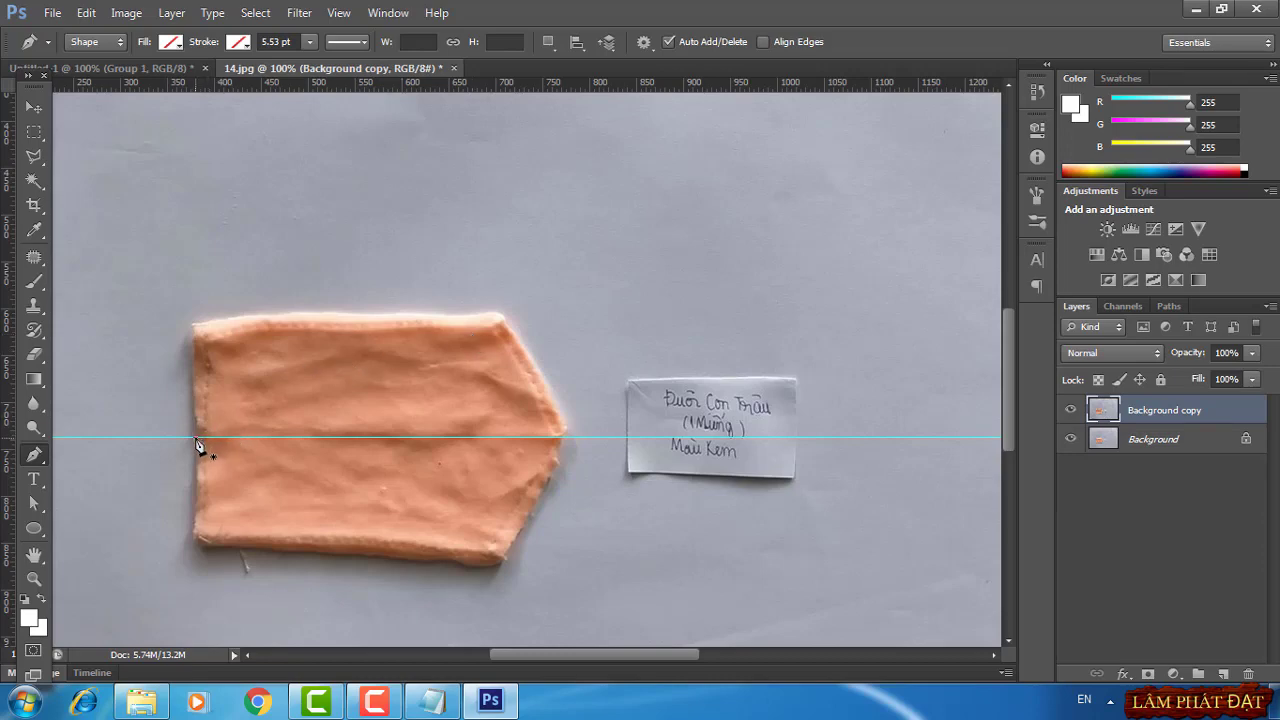
Trace the peach piece's upper half from the guide through the top corners to the right point, closing it
{"action": "left_click", "coordinate": [197, 440]}
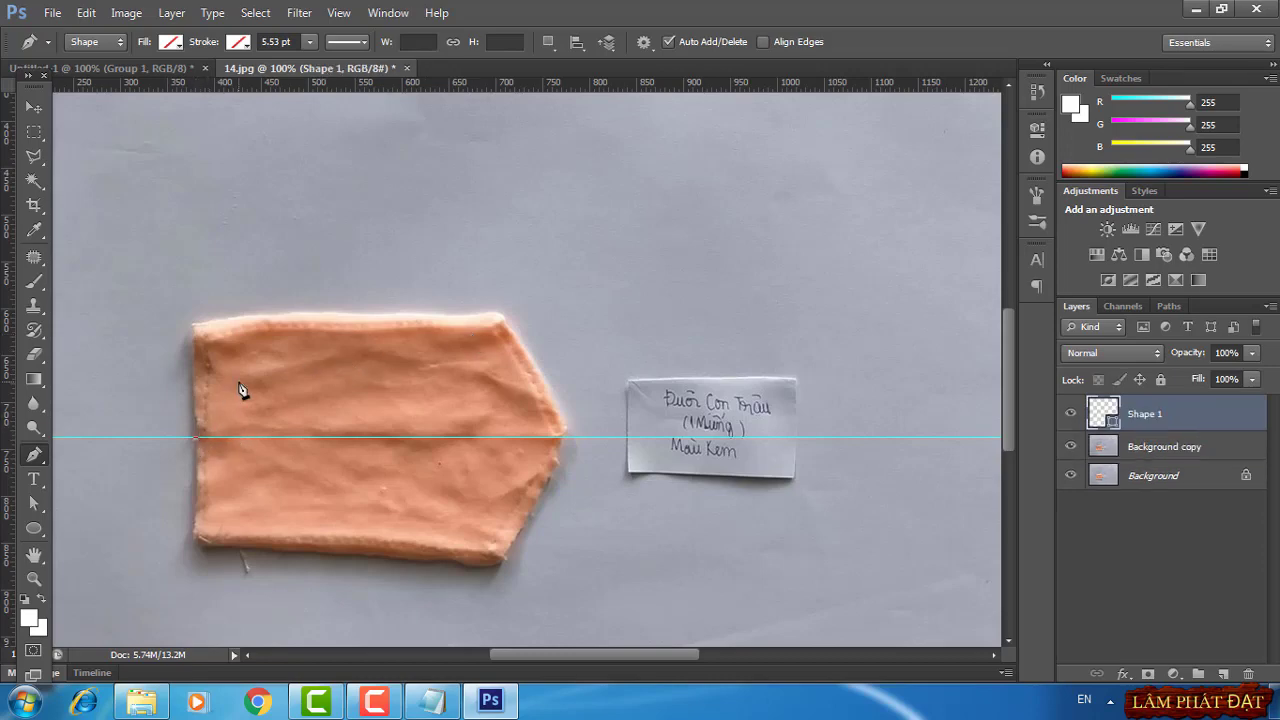
{"action": "left_click", "coordinate": [195, 321]}
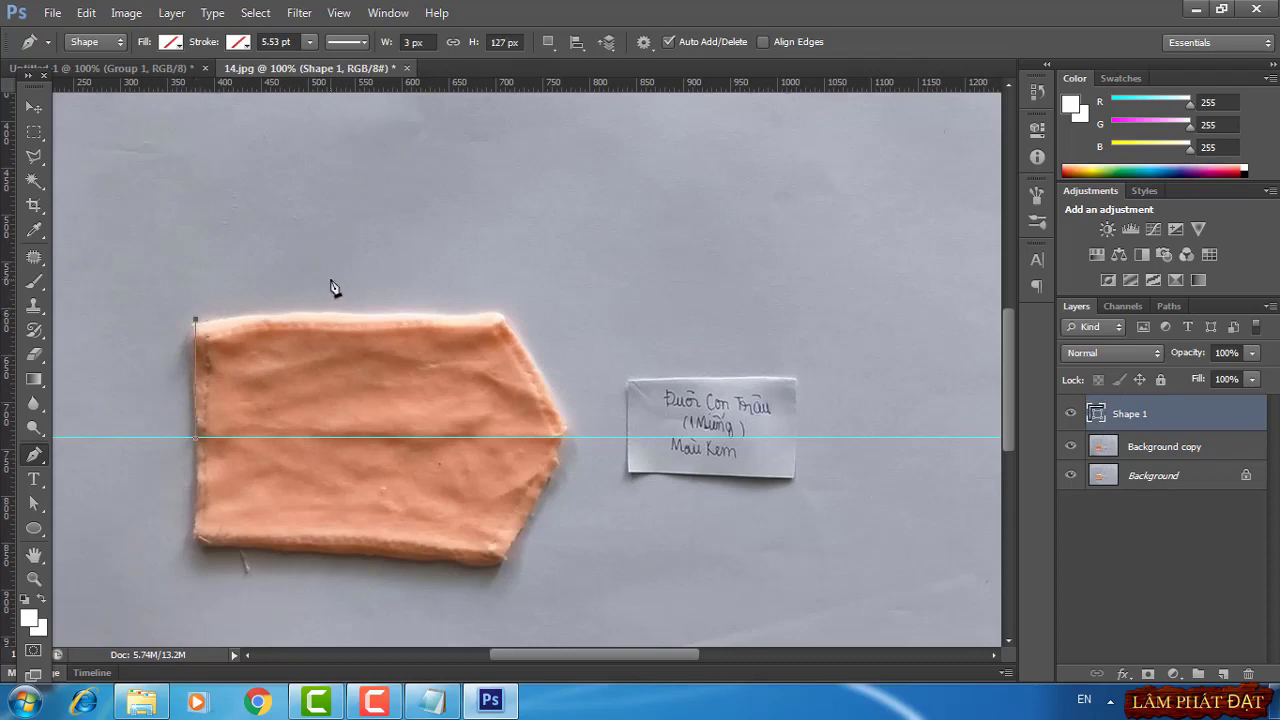
{"action": "left_click", "coordinate": [505, 318]}
{"action": "left_click", "coordinate": [566, 438]}
{"action": "left_click", "coordinate": [196, 440]}
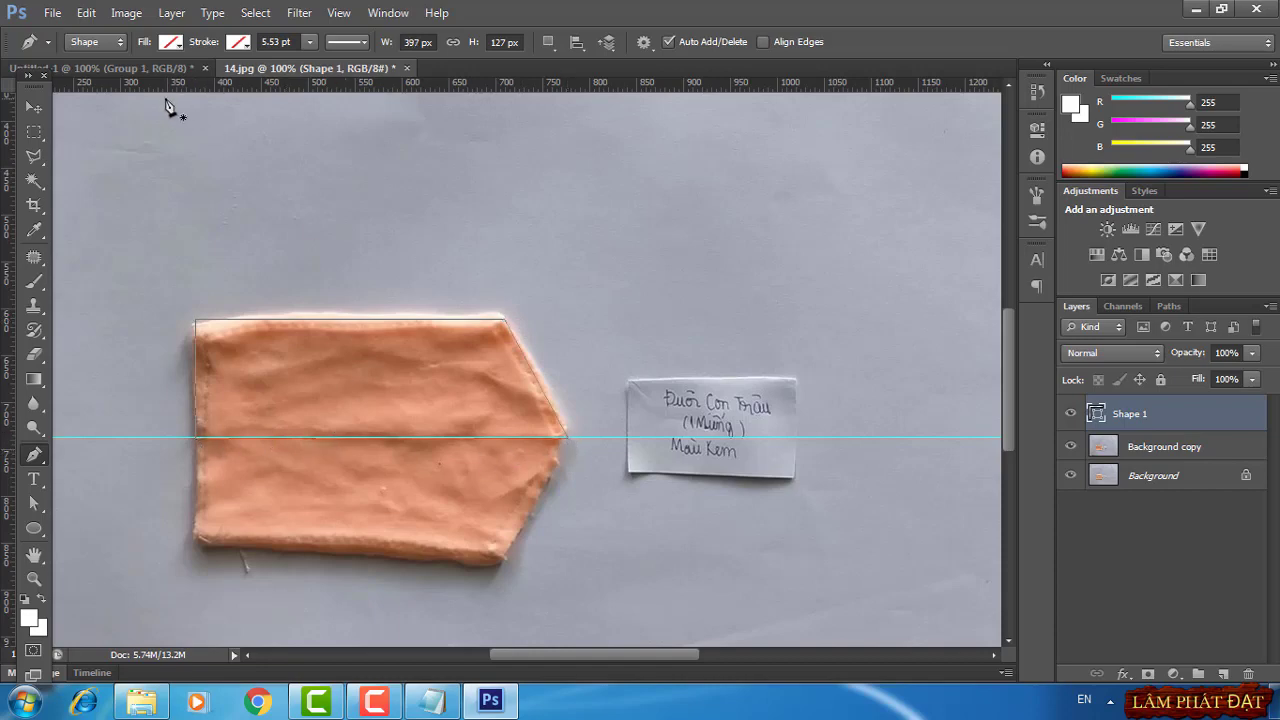
{"action": "left_click", "coordinate": [152, 72]}
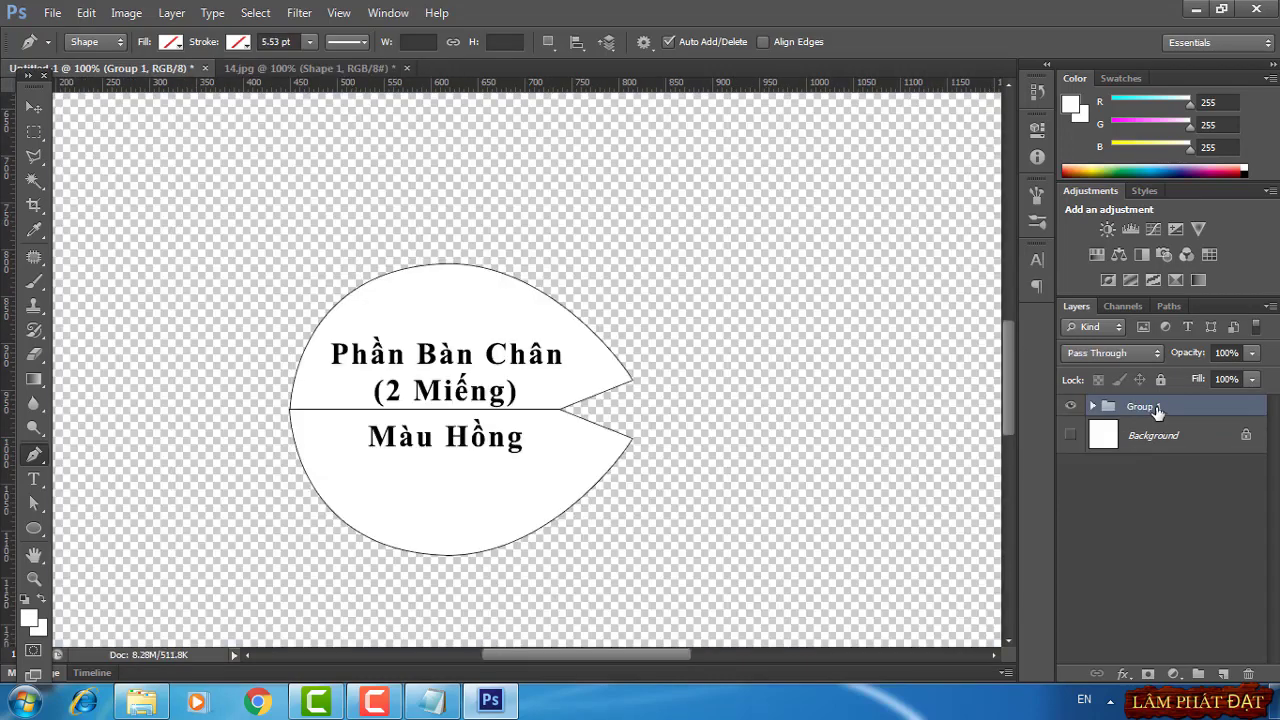
Delete Group 1 and its contents, then fill the traced outline with a white Solid Color layer
{"action": "right_click", "coordinate": [1155, 410]}
{"action": "left_click", "coordinate": [1013, 253]}
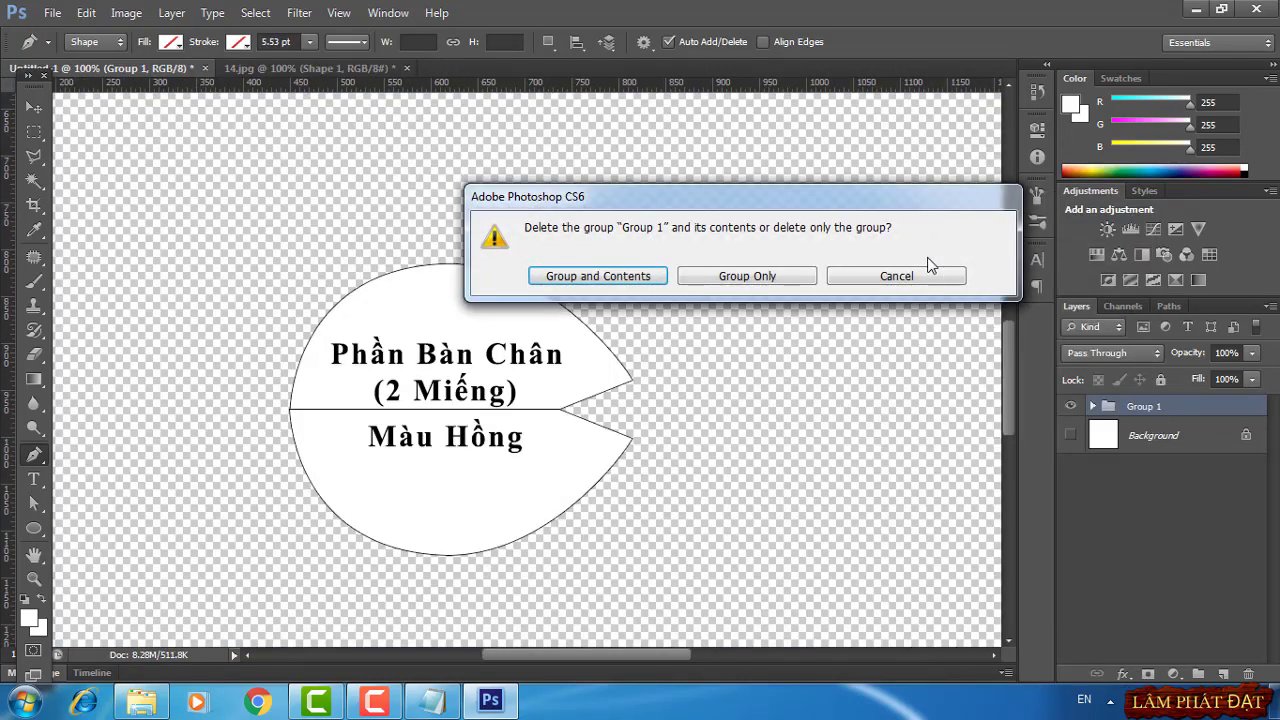
{"action": "left_click", "coordinate": [880, 285]}
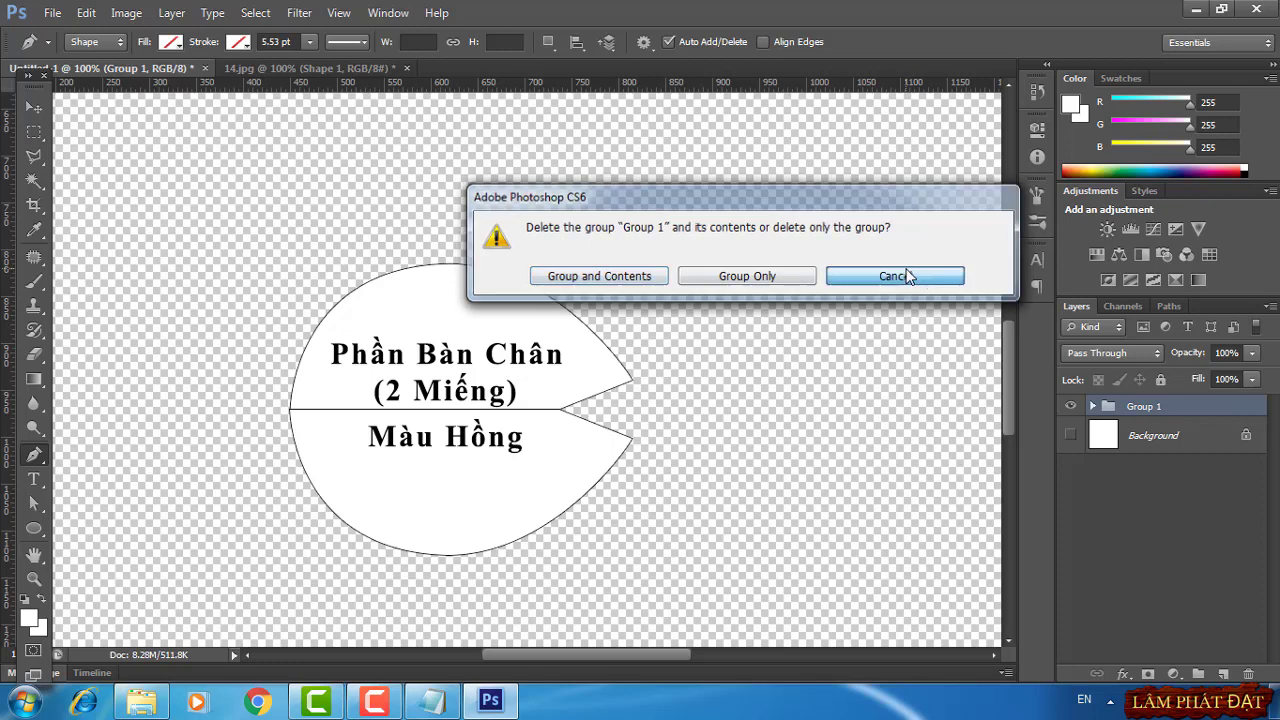
{"action": "right_click", "coordinate": [1146, 398]}
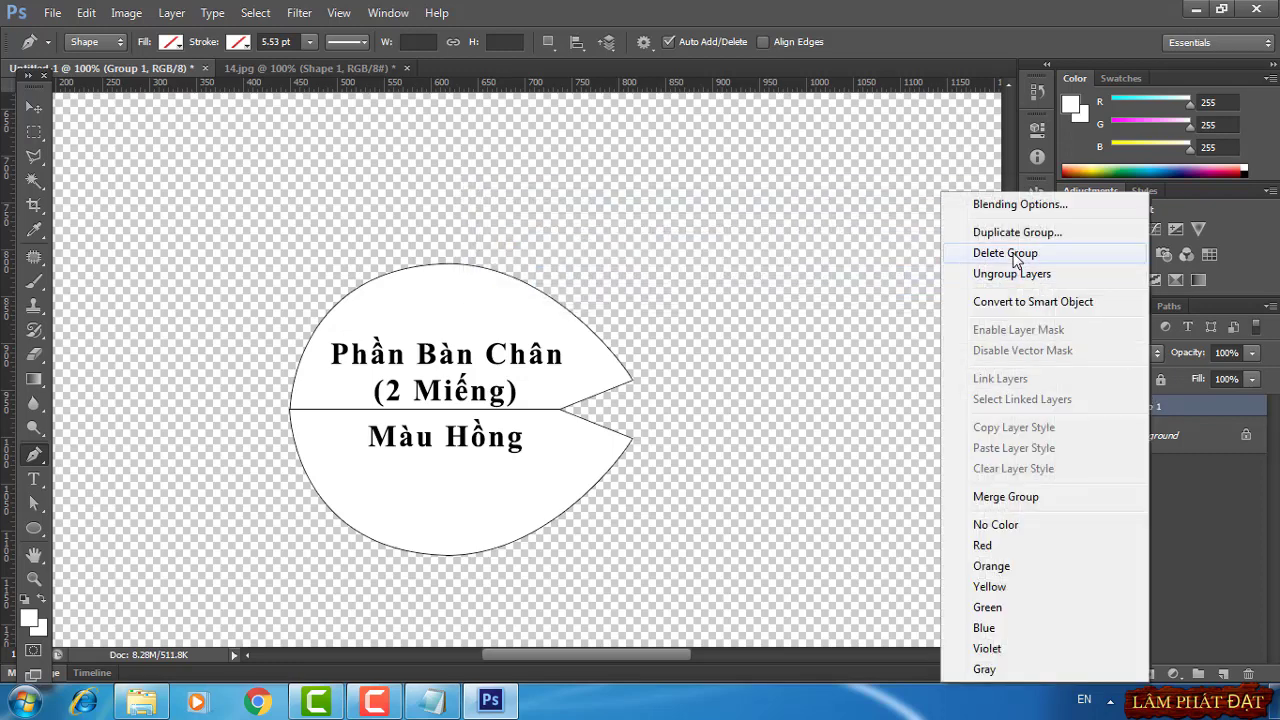
{"action": "left_click", "coordinate": [1018, 253]}
{"action": "left_click", "coordinate": [618, 283]}
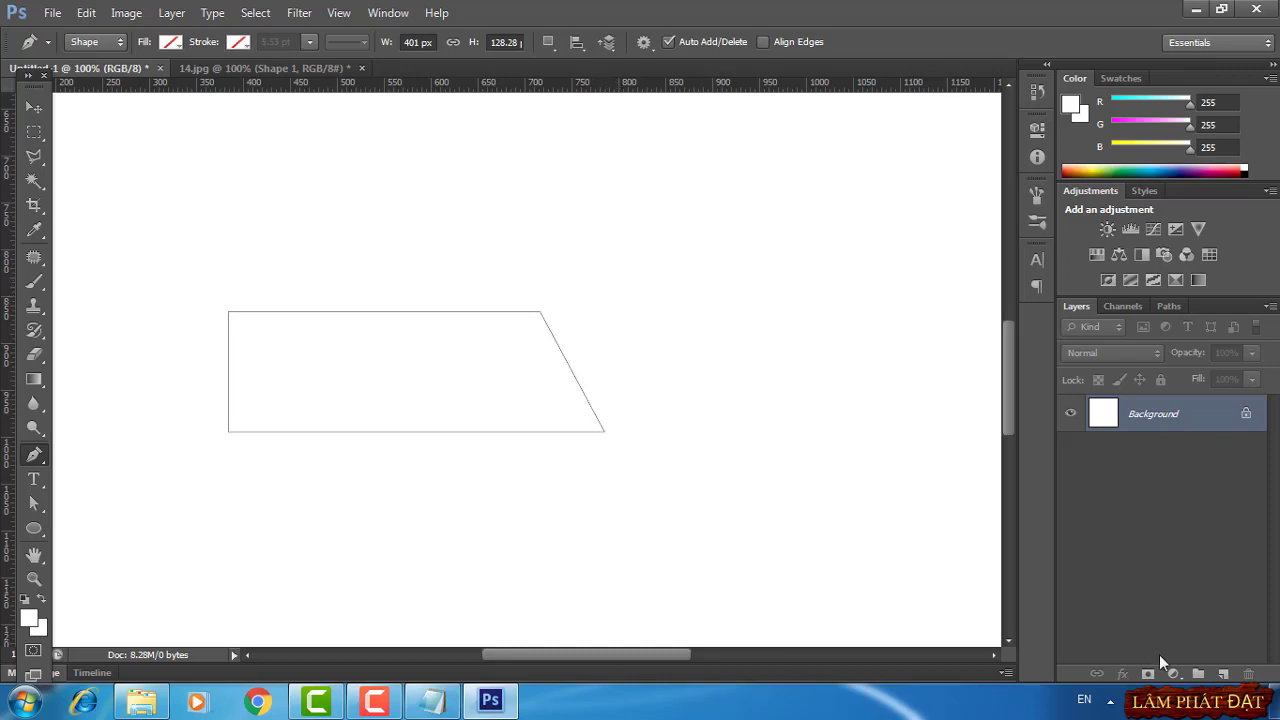
{"action": "left_click", "coordinate": [1174, 677]}
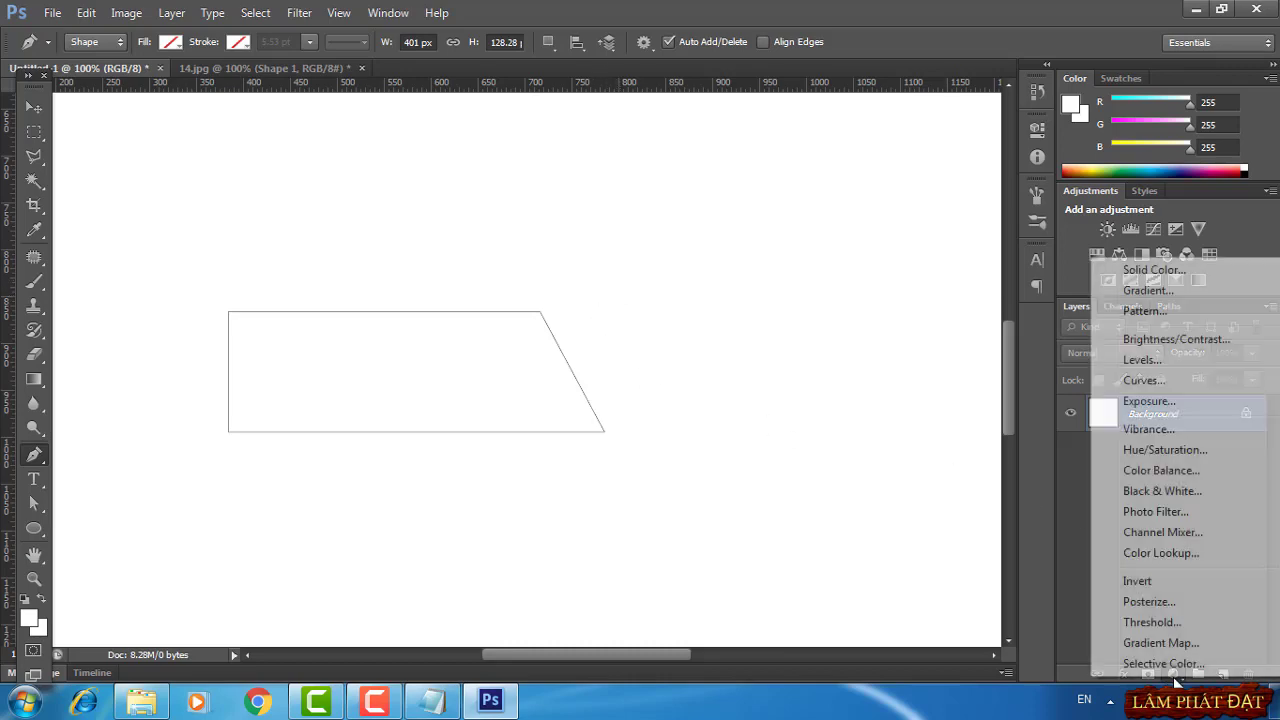
{"action": "left_click", "coordinate": [1146, 268]}
{"action": "left_click", "coordinate": [1116, 55]}
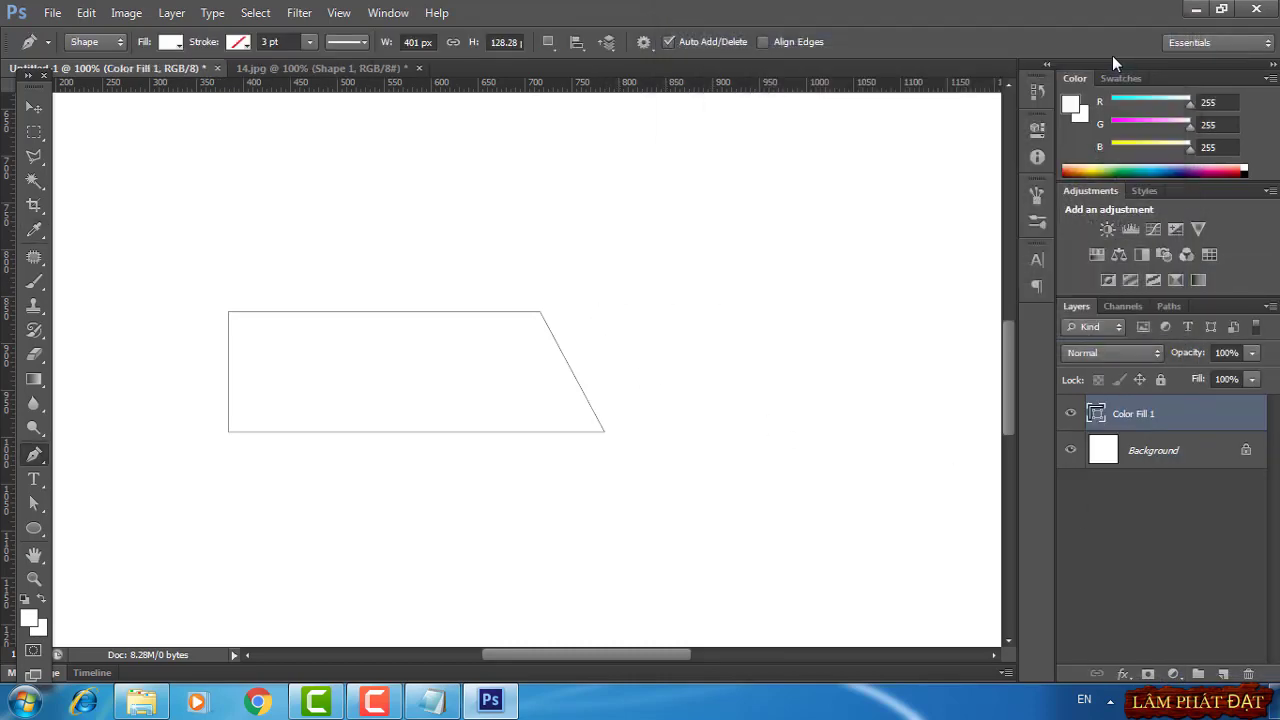
Give the fill layer a 1 px black Inside stroke and view it at 200%
{"action": "left_click", "coordinate": [1124, 676]}
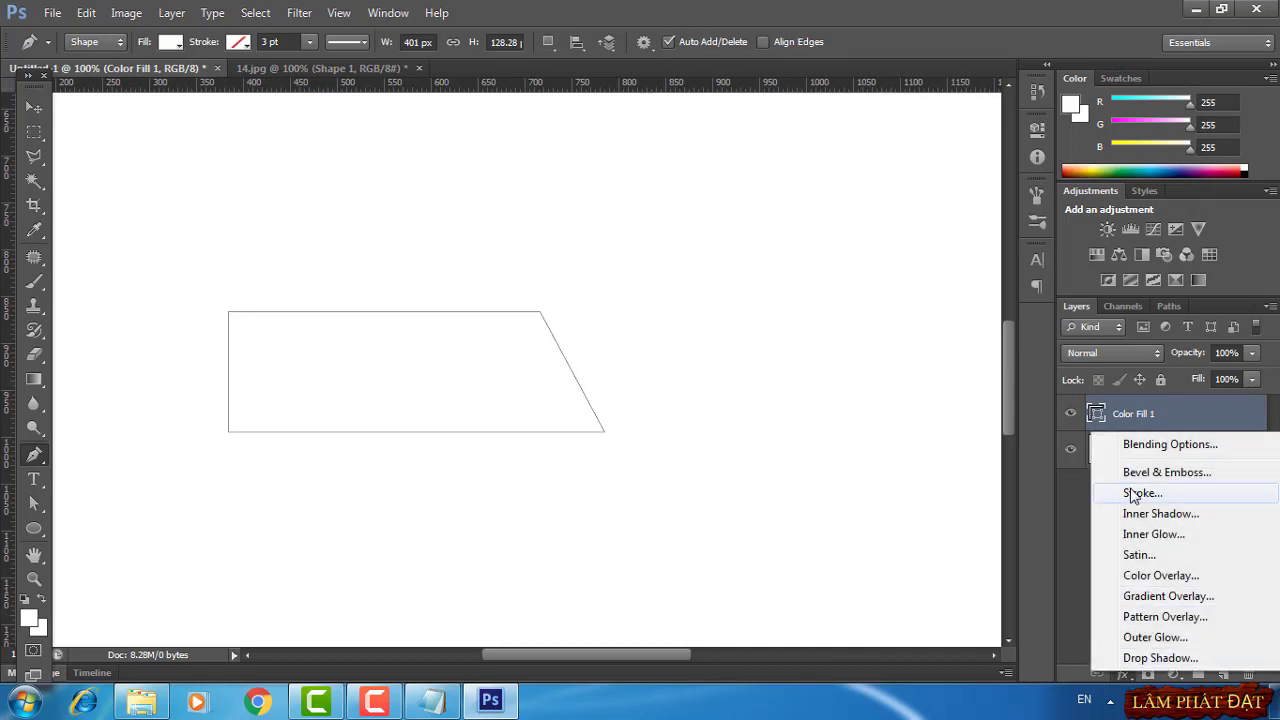
{"action": "left_click", "coordinate": [1095, 491]}
{"action": "left_click", "coordinate": [900, 372]}
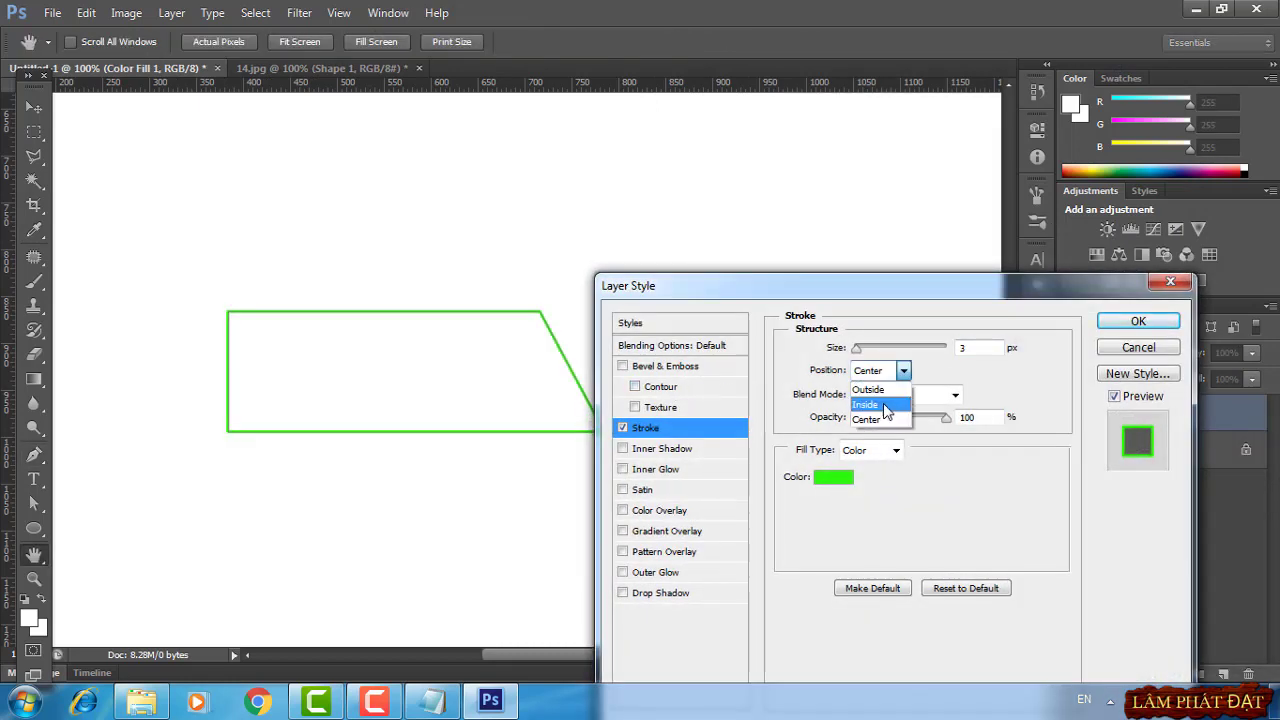
{"action": "left_click", "coordinate": [886, 400]}
{"action": "type", "text": "1"}
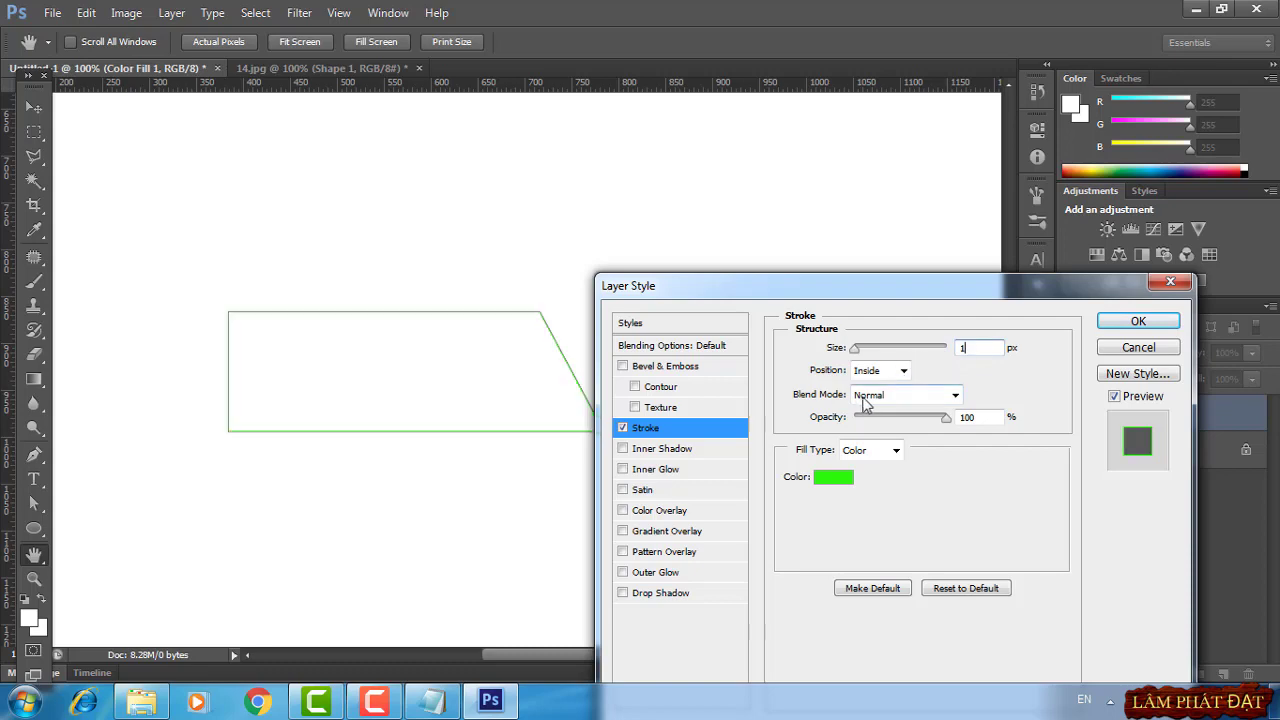
{"action": "left_click", "coordinate": [835, 478]}
{"action": "left_click", "coordinate": [675, 301]}
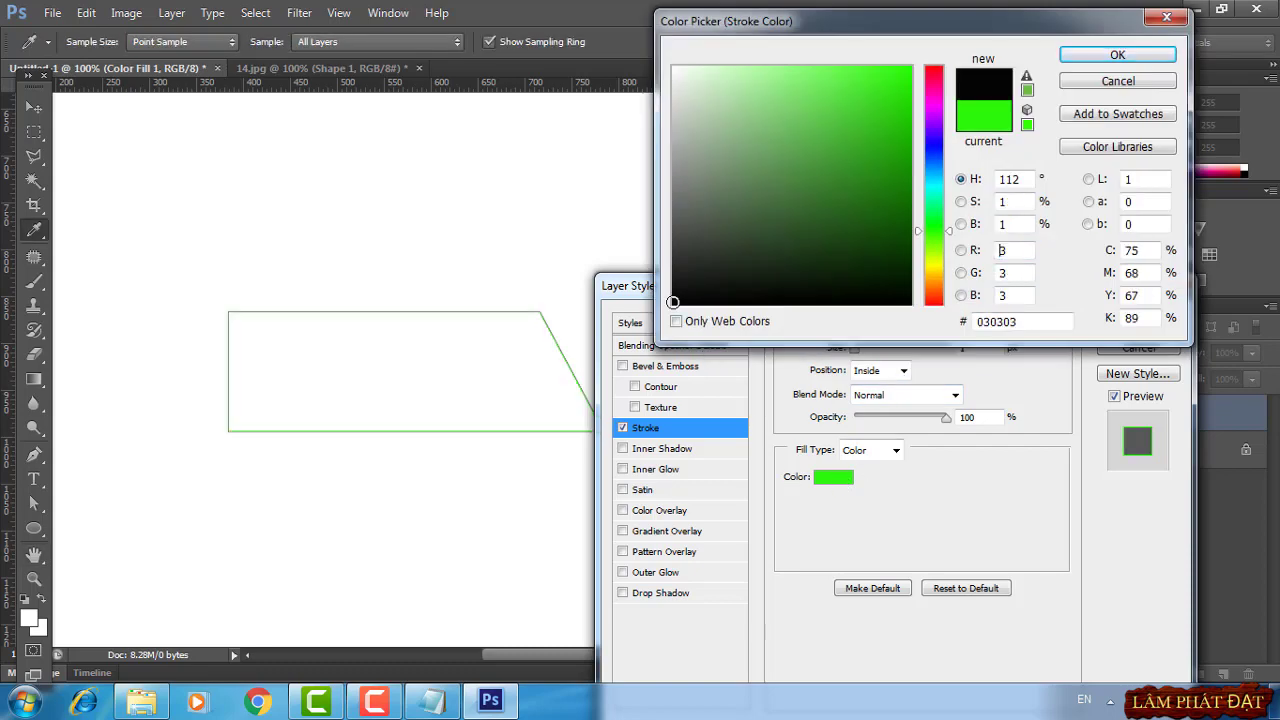
{"action": "left_click", "coordinate": [1117, 55]}
{"action": "left_click", "coordinate": [1150, 323]}
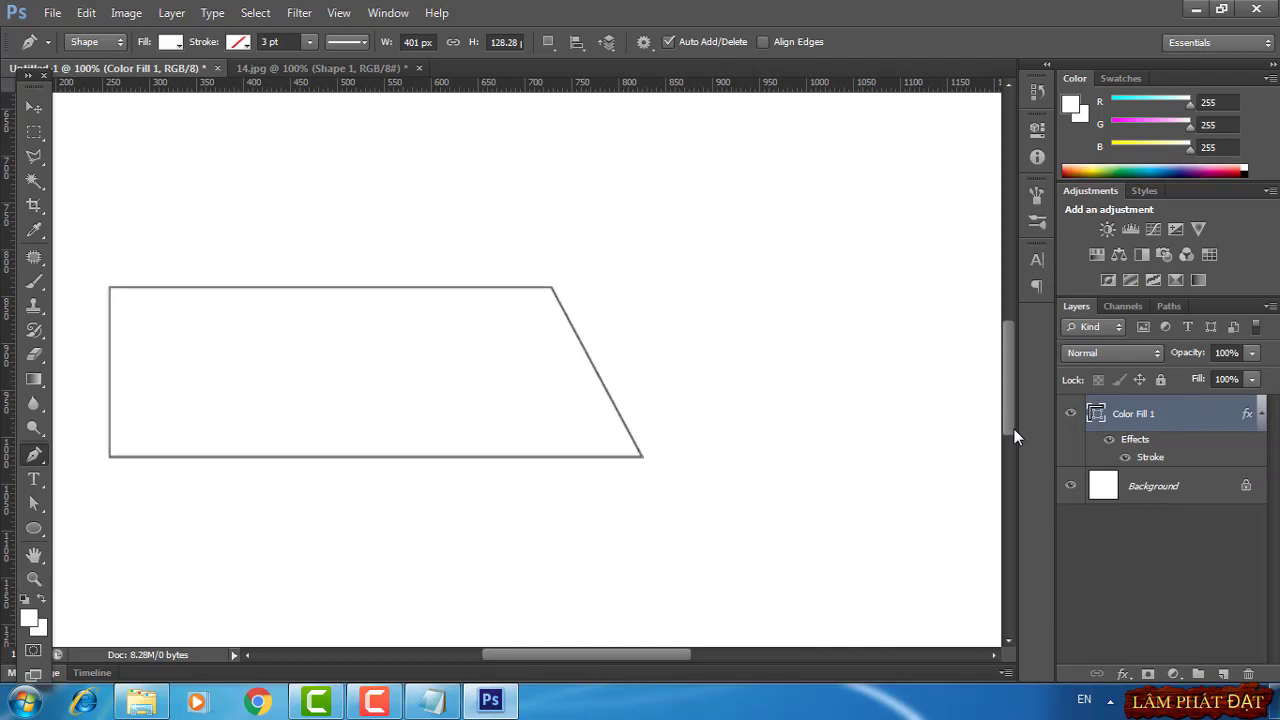
{"action": "key", "text": "ctrl+plus"}
{"action": "mouse_move", "coordinate": [485, 365]}
{"action": "left_mouse_down"}
{"action": "mouse_move", "coordinate": [654, 320]}
{"action": "mouse_move", "coordinate": [691, 280]}
{"action": "mouse_move", "coordinate": [697, 228]}
{"action": "left_mouse_up"}
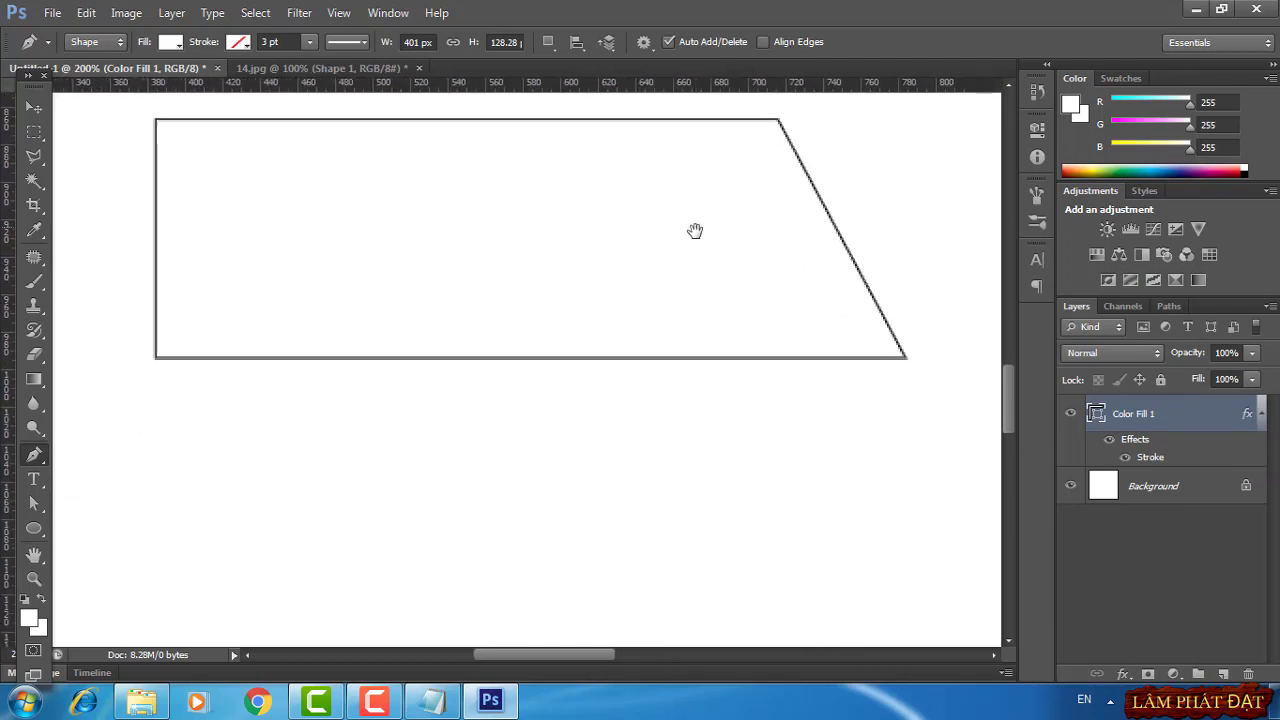
Duplicate the Color Fill 1 layer and drag the copy down below the original
{"action": "right_click", "coordinate": [1197, 418]}
{"action": "left_click", "coordinate": [1058, 94]}
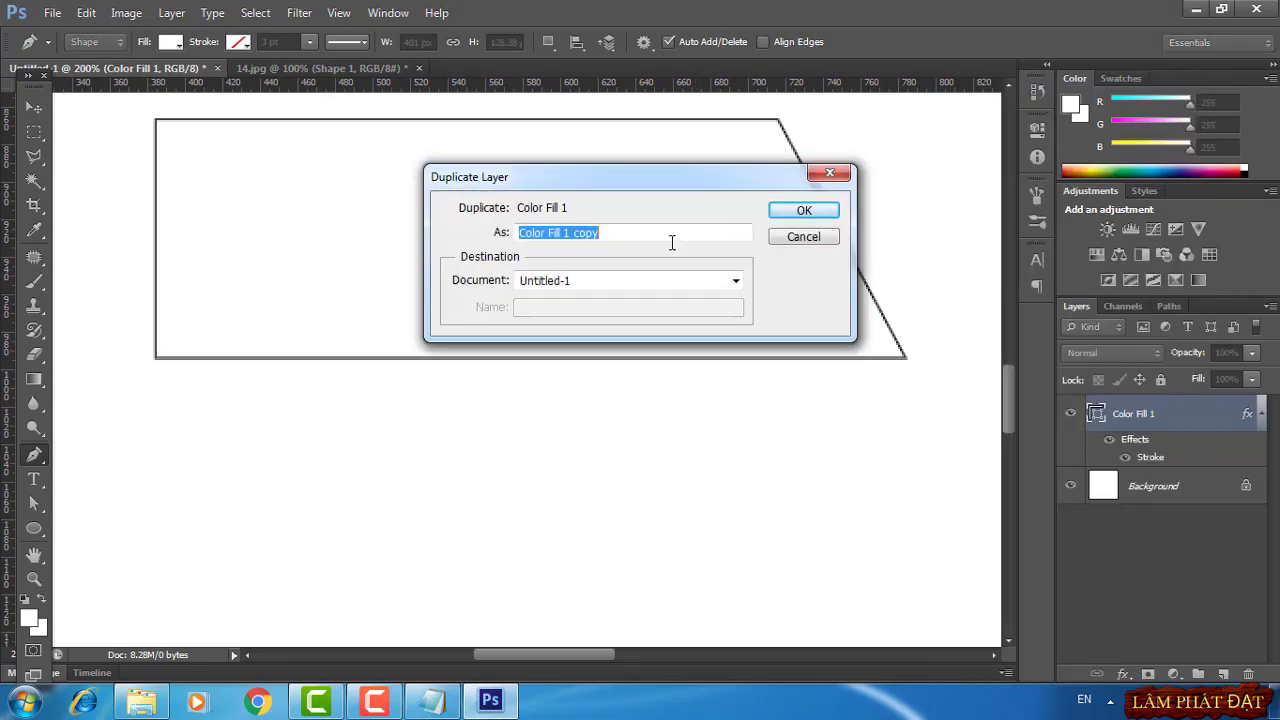
{"action": "left_click", "coordinate": [806, 211]}
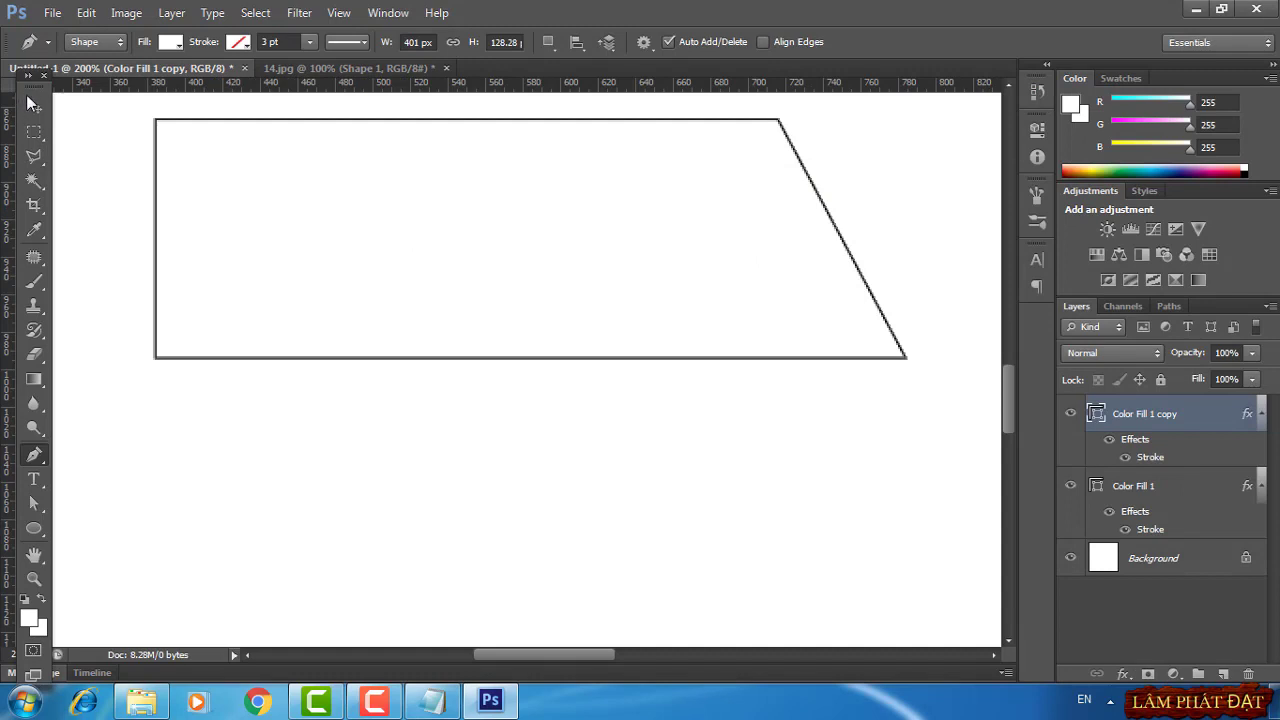
{"action": "left_click", "coordinate": [33, 106]}
{"action": "left_click_drag", "start_coordinate": [542, 252], "coordinate": [563, 468]}
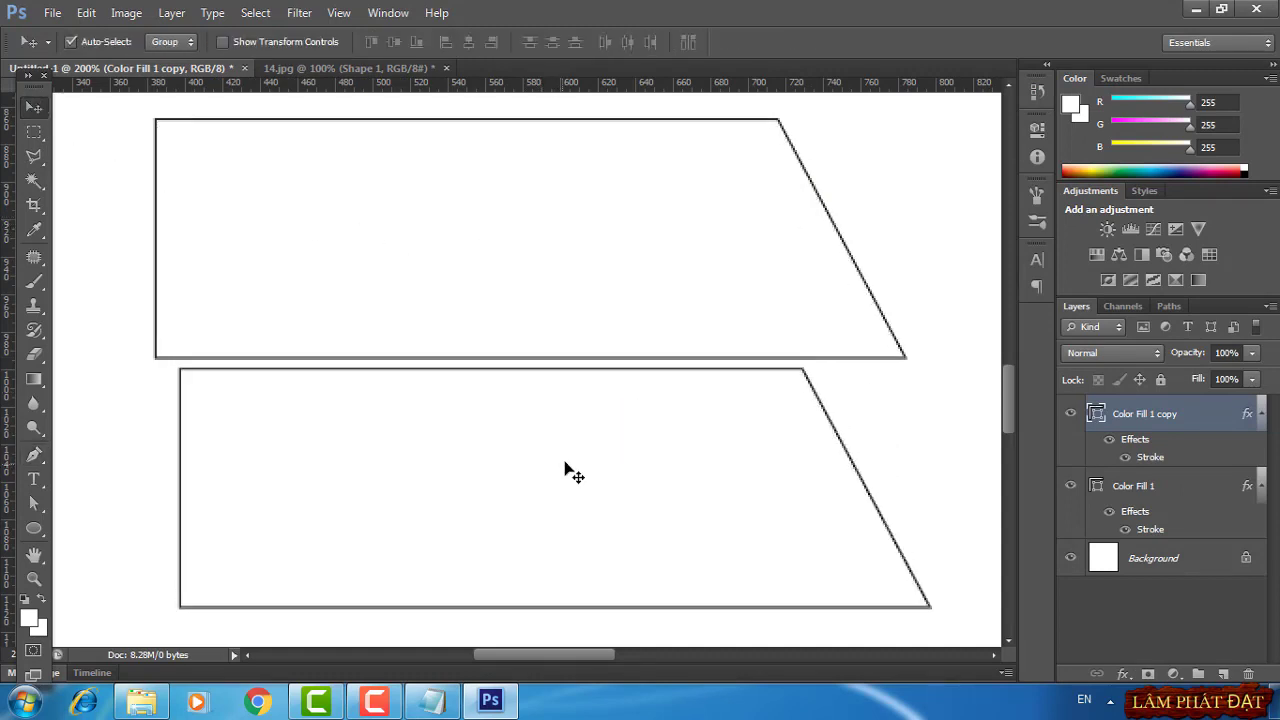
Flip the copy vertically and butt it against the original to form the pointed piece
{"action": "key", "text": "ctrl+t"}
{"action": "right_click", "coordinate": [689, 440]}
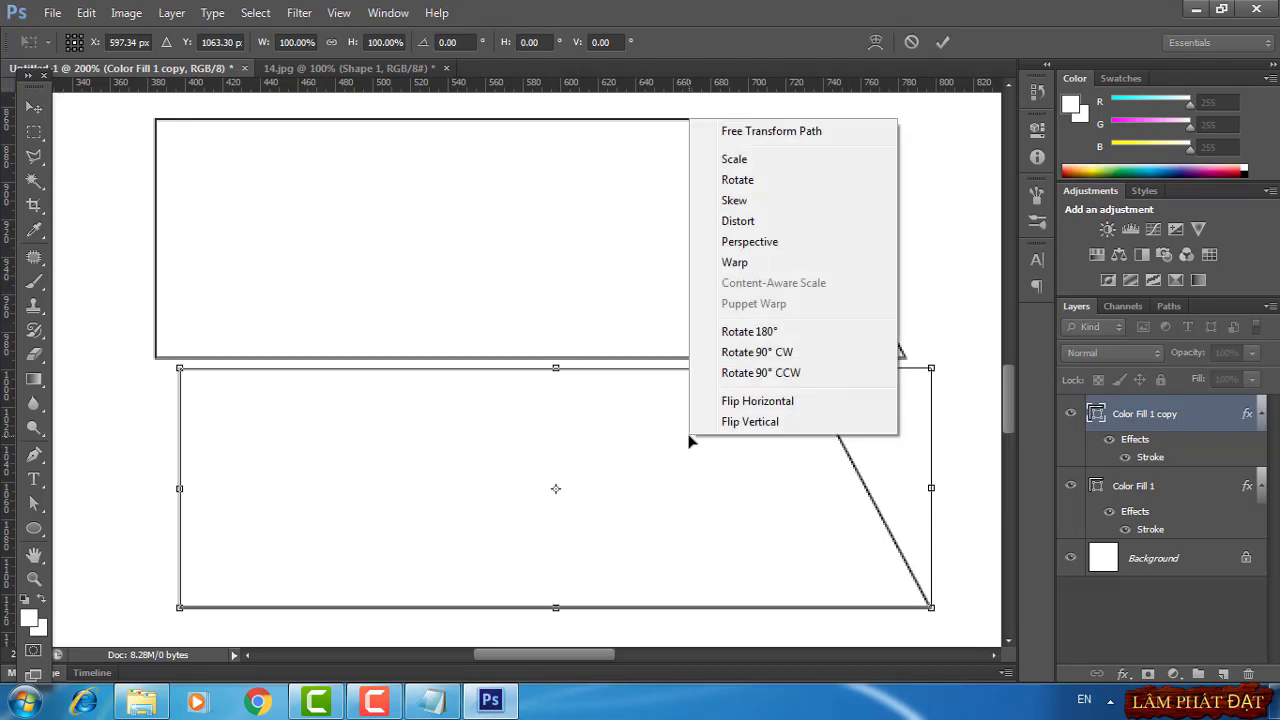
{"action": "left_click", "coordinate": [755, 422]}
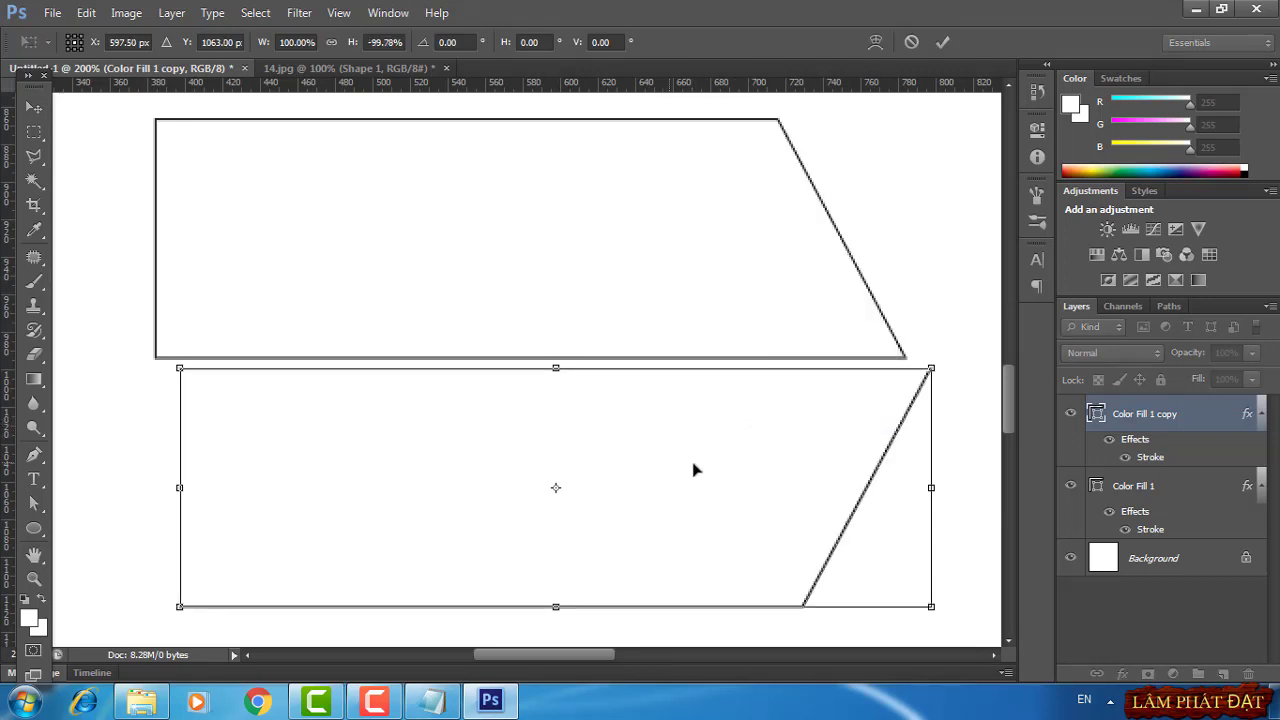
{"action": "left_click_drag", "start_coordinate": [702, 462], "coordinate": [677, 450]}
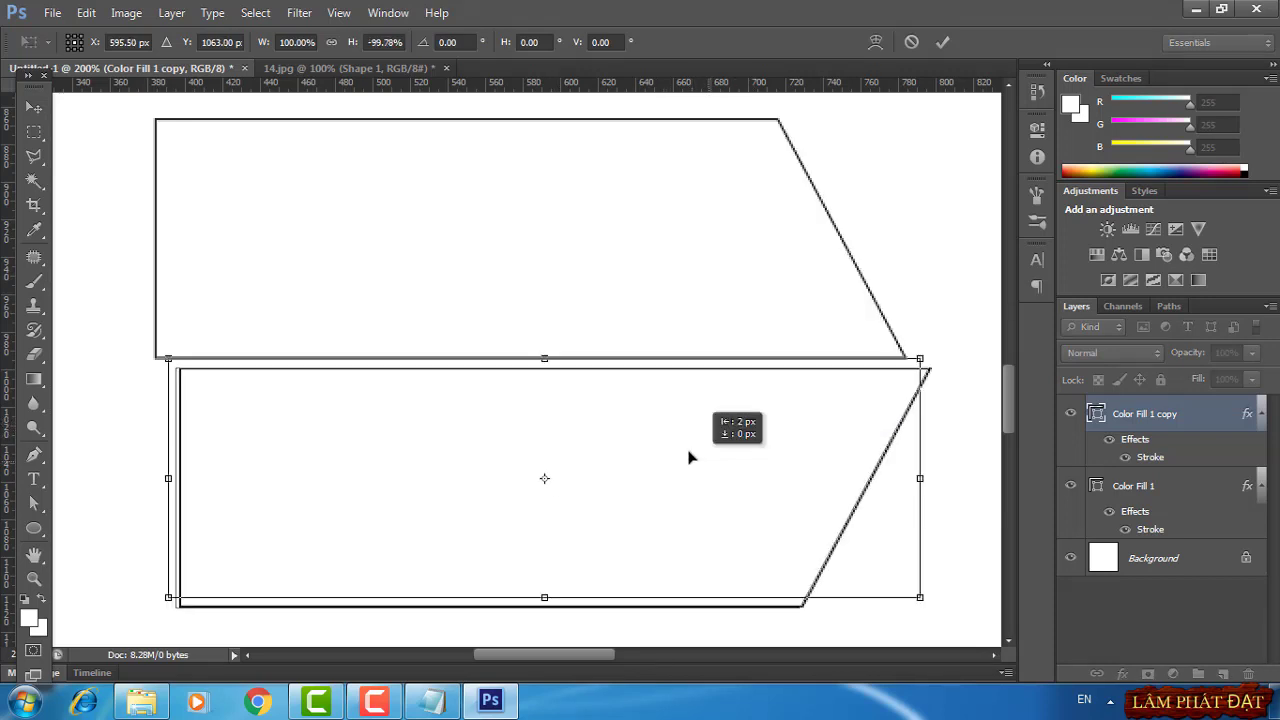
{"action": "left_click", "coordinate": [945, 42]}
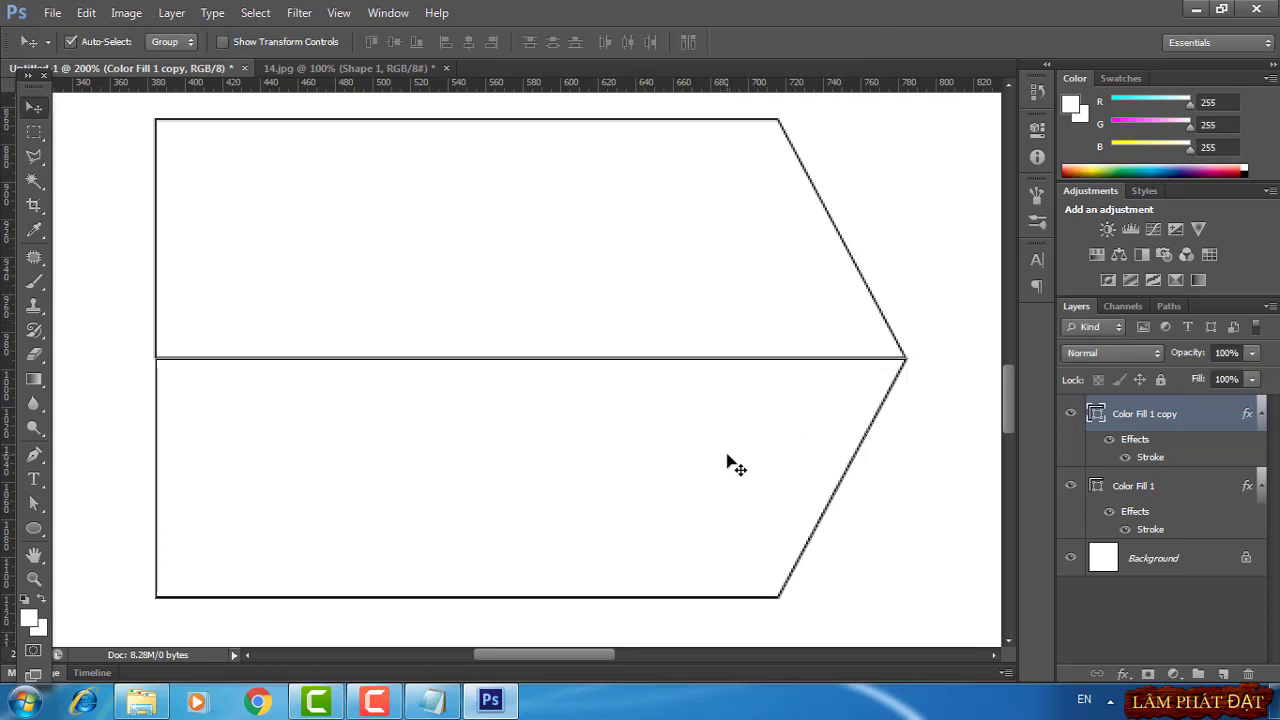
Nudge the lower half into rough alignment and zoom to 300% to inspect the join
{"action": "key", "text": "Up"}
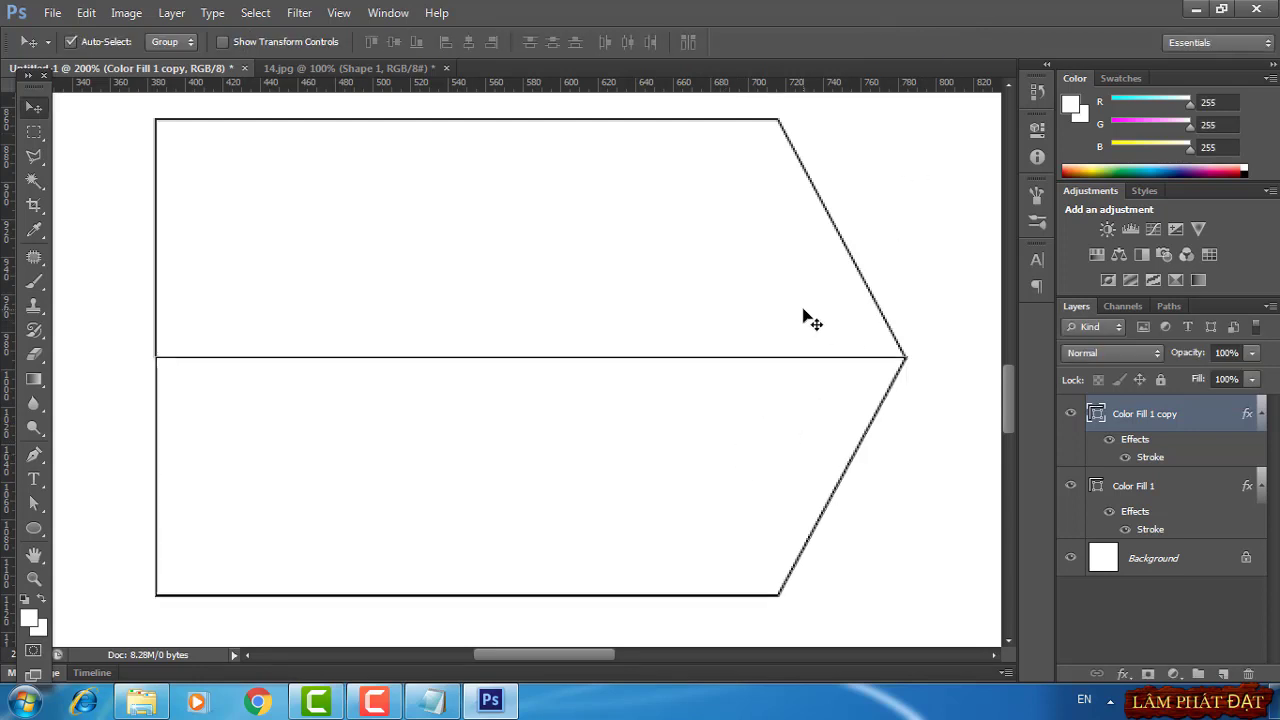
{"action": "key", "text": "Left"}
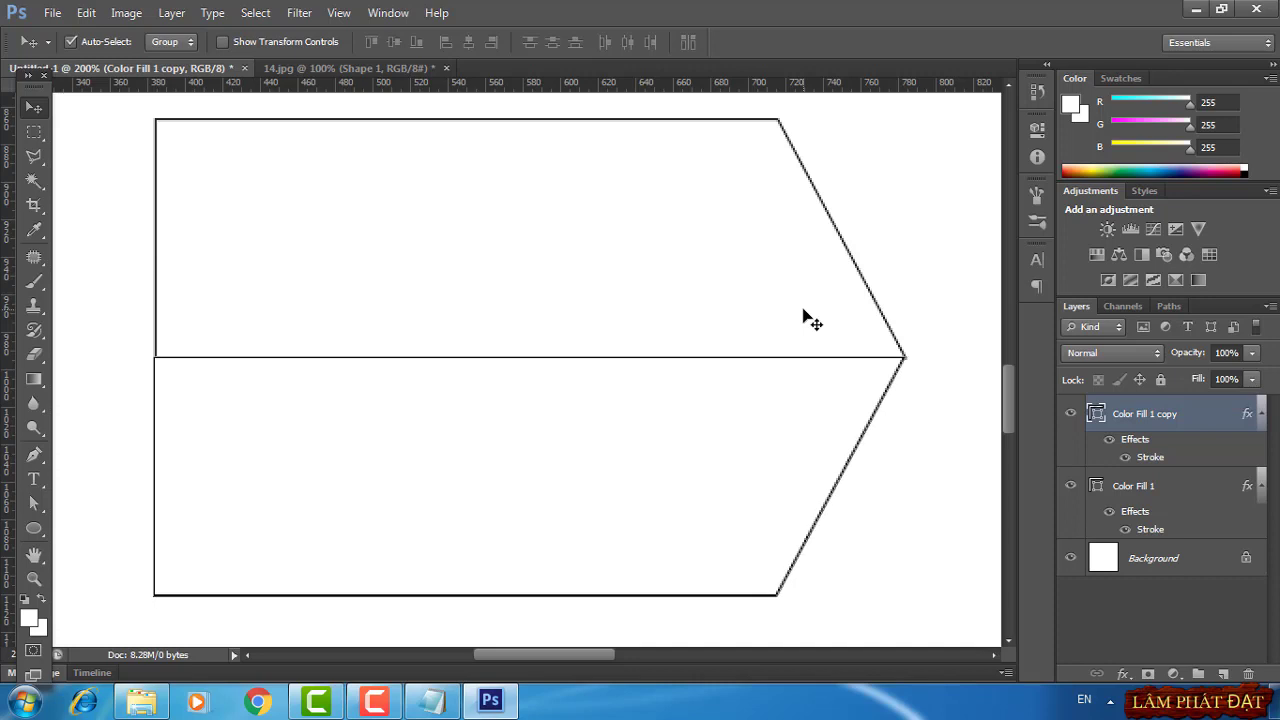
{"action": "key", "text": "Right"}
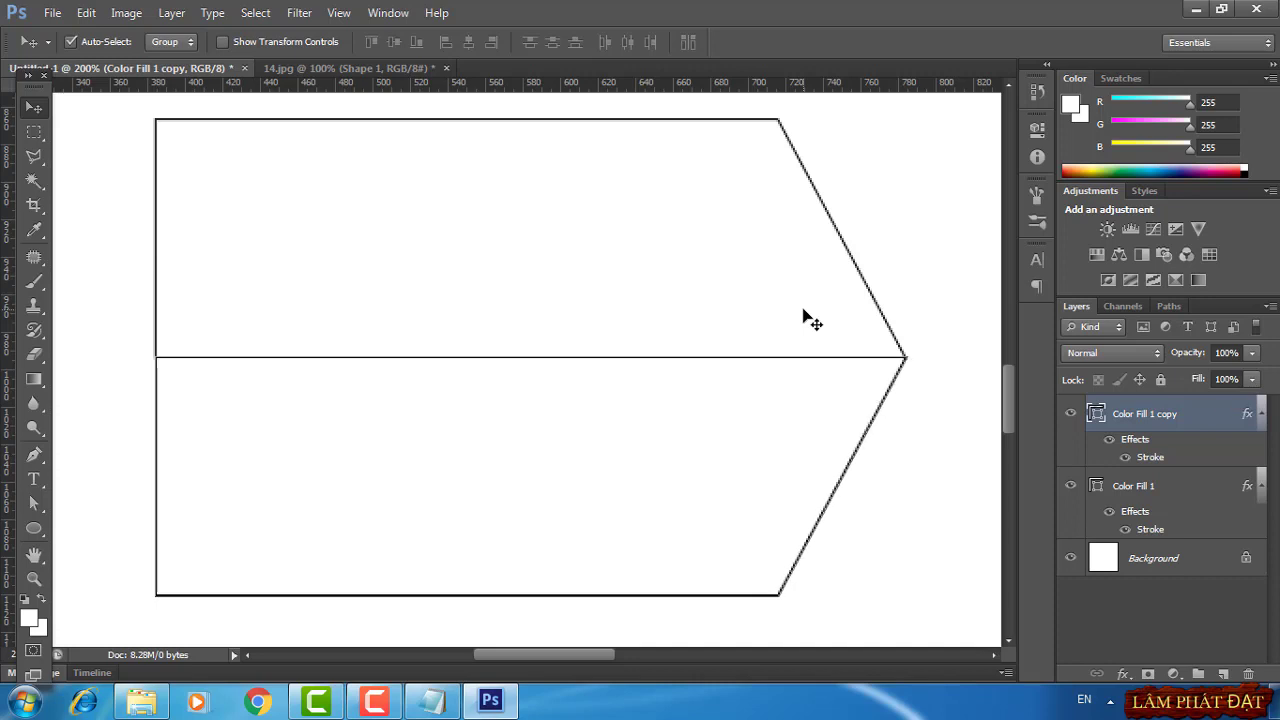
{"action": "key", "text": "ctrl+plus"}
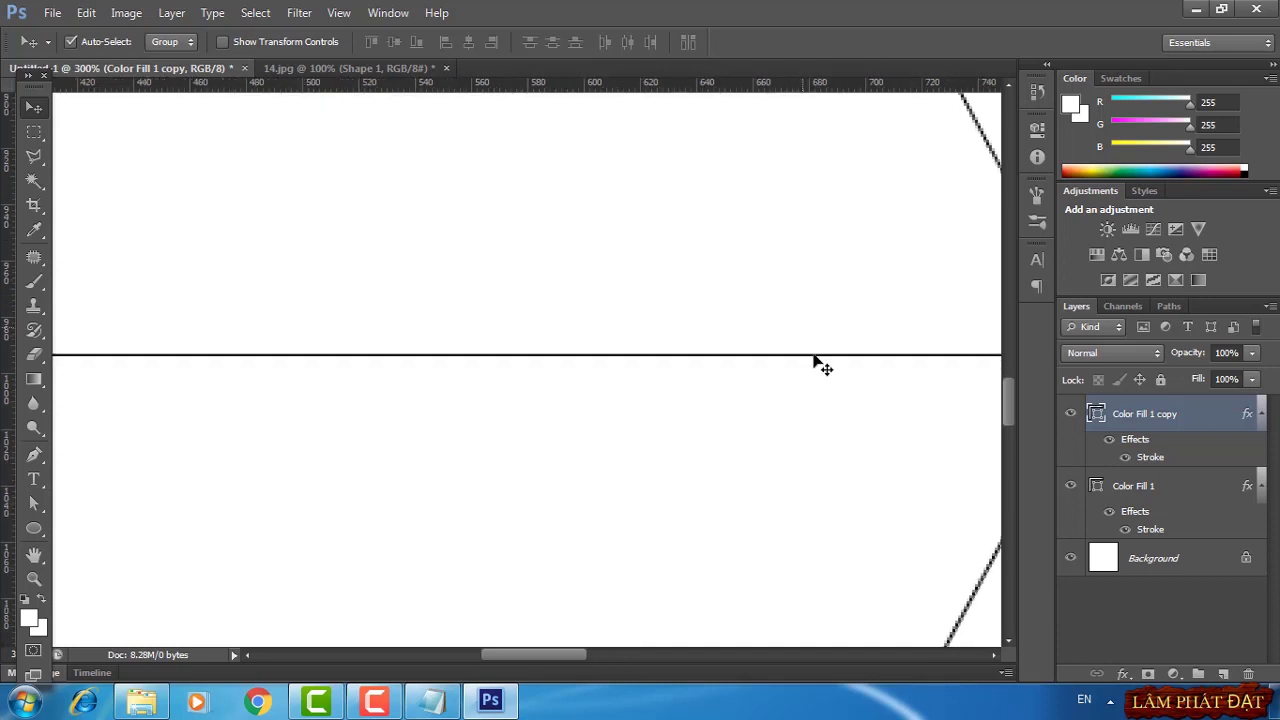
{"action": "left_click_drag", "start_coordinate": [791, 426], "coordinate": [683, 425]}
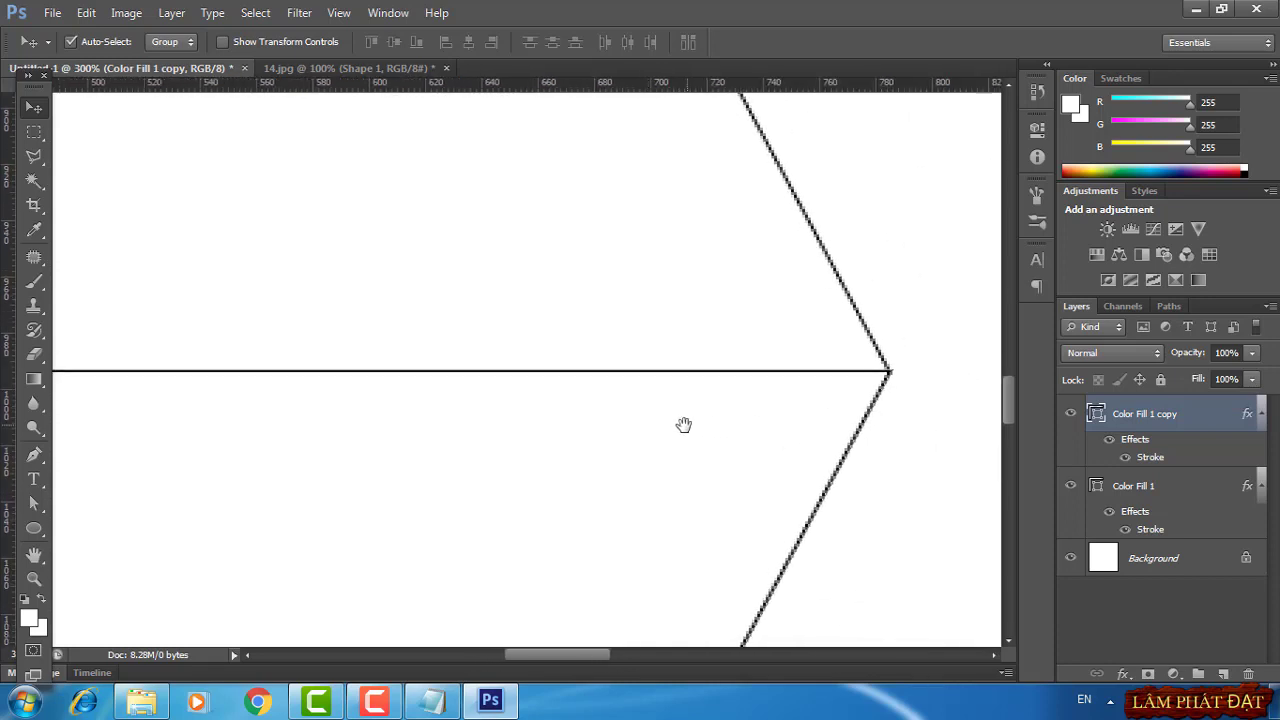
Shift the lower half flush against the upper edges, zoom back to 200%, and return to 14.jpg
{"action": "mouse_move", "coordinate": [446, 503]}
{"action": "left_mouse_down"}
{"action": "mouse_move", "coordinate": [815, 485]}
{"action": "mouse_move", "coordinate": [766, 477]}
{"action": "left_mouse_up"}
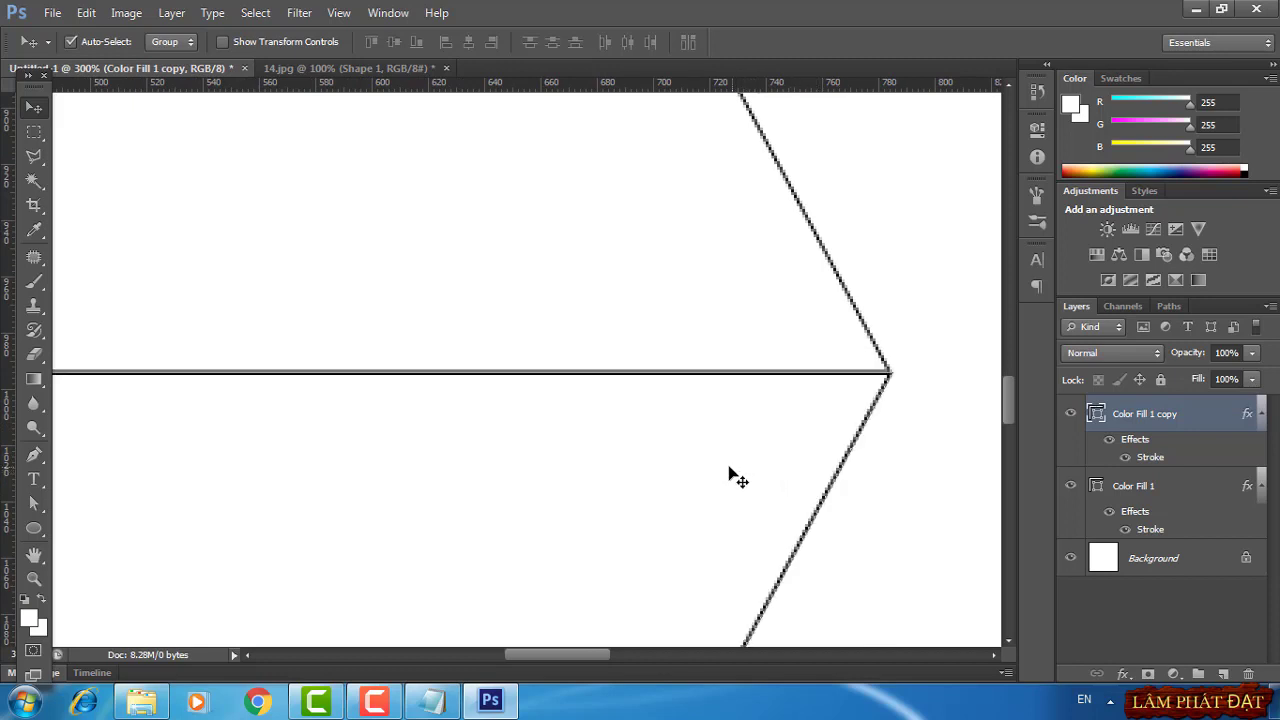
{"action": "left_click_drag", "start_coordinate": [604, 421], "coordinate": [846, 414]}
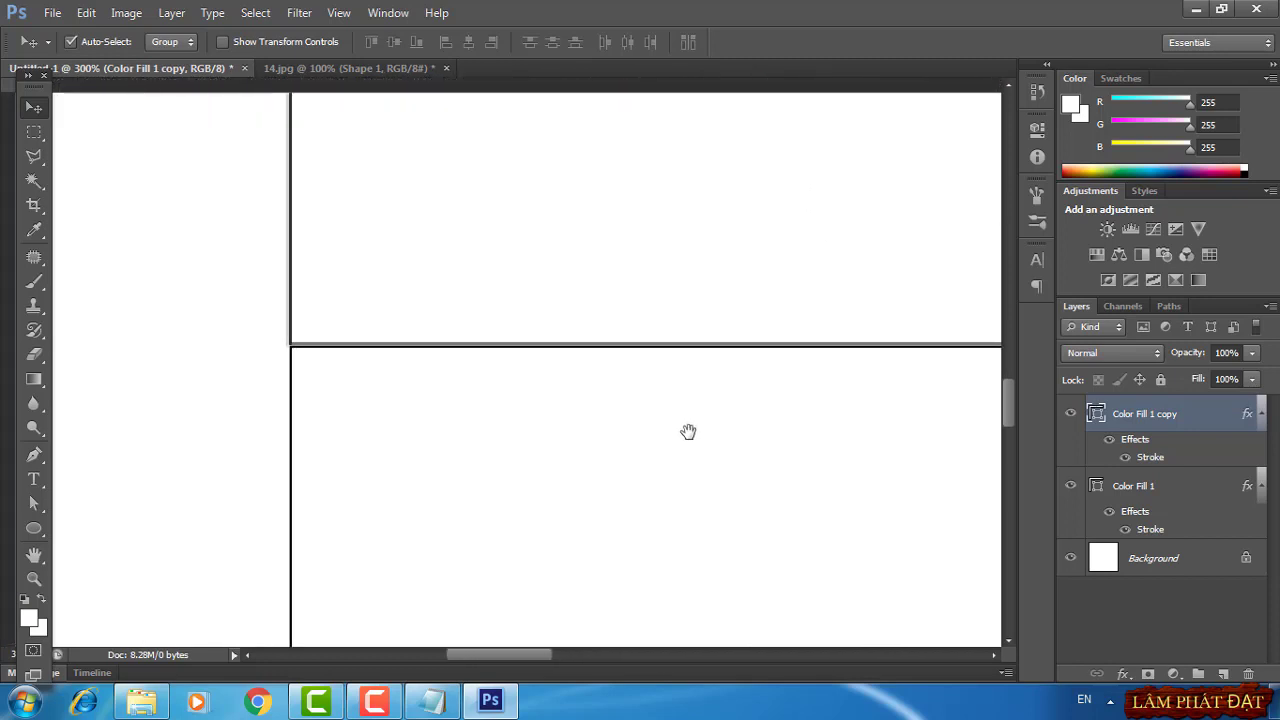
{"action": "left_click_drag", "start_coordinate": [651, 434], "coordinate": [637, 431]}
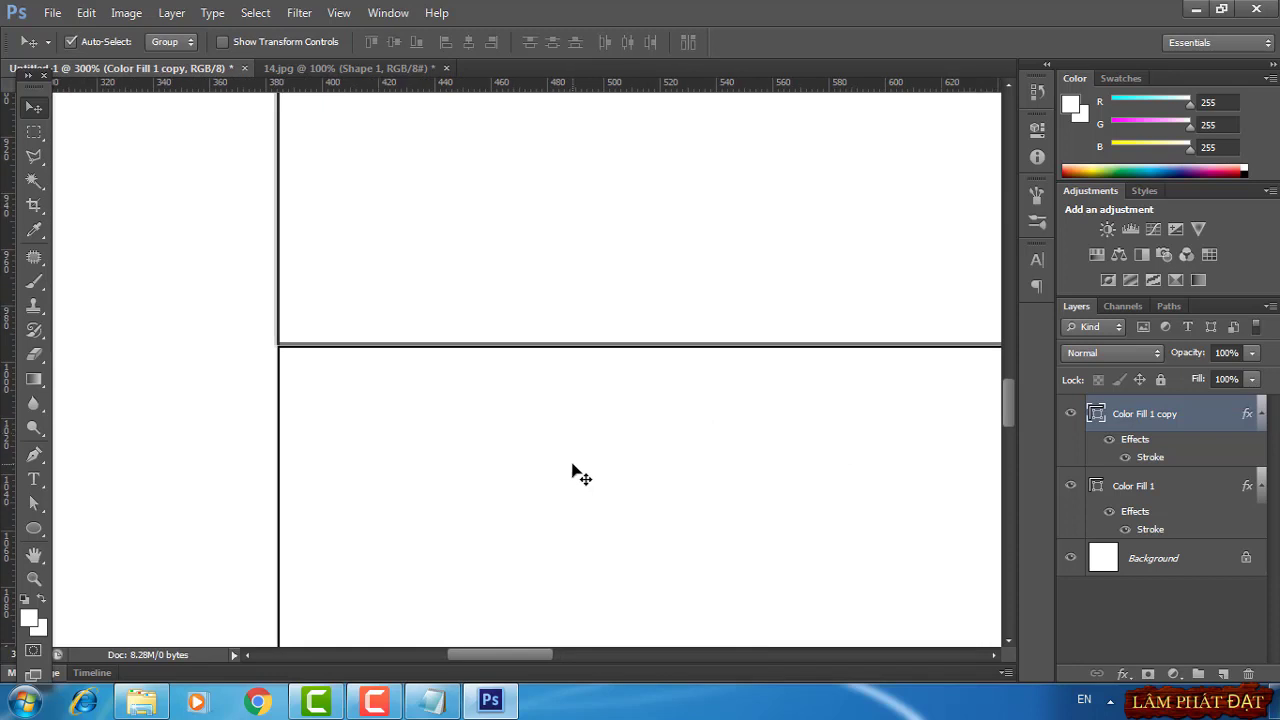
{"action": "key", "text": "Up"}
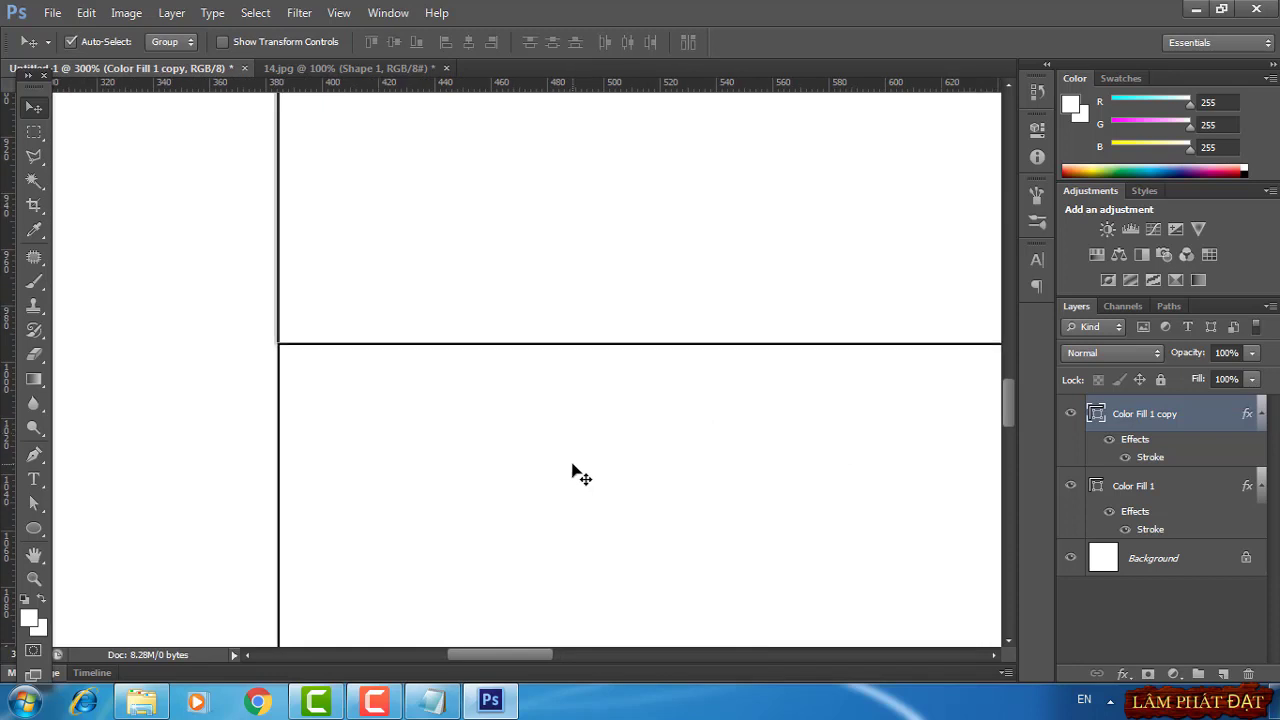
{"action": "key", "text": "ctrl+minus"}
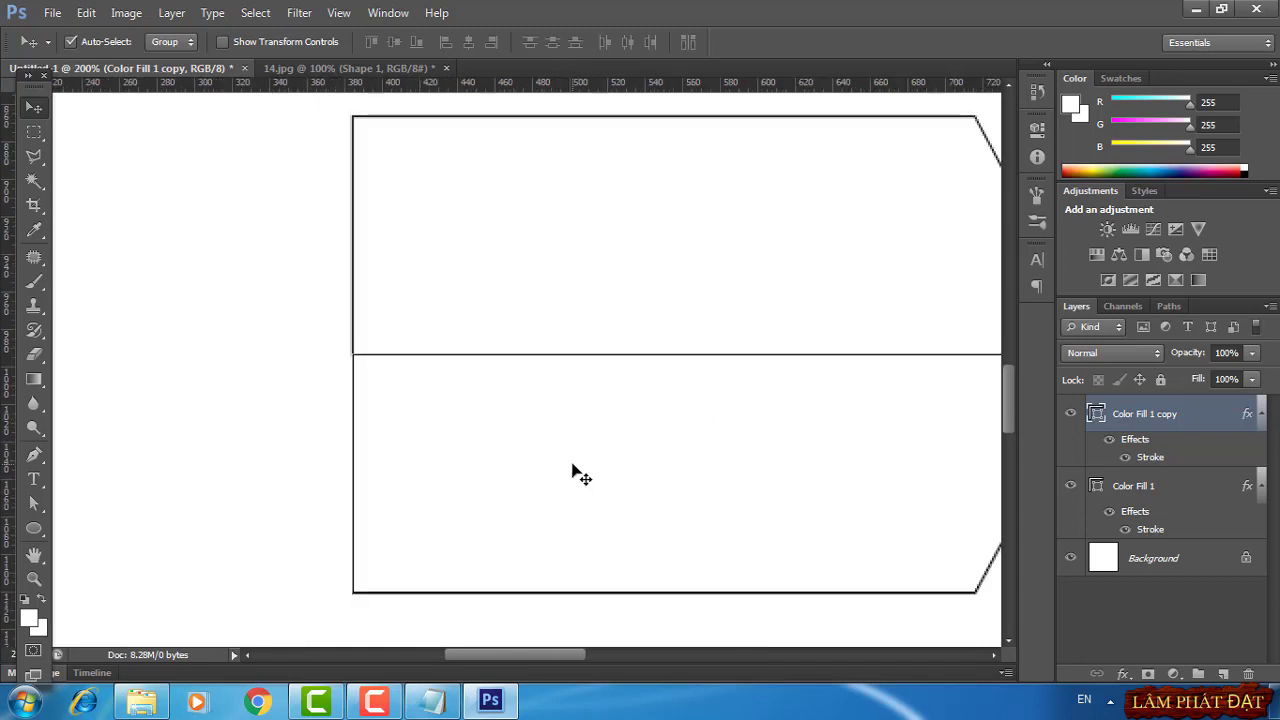
{"action": "left_click_drag", "start_coordinate": [737, 465], "coordinate": [555, 489]}
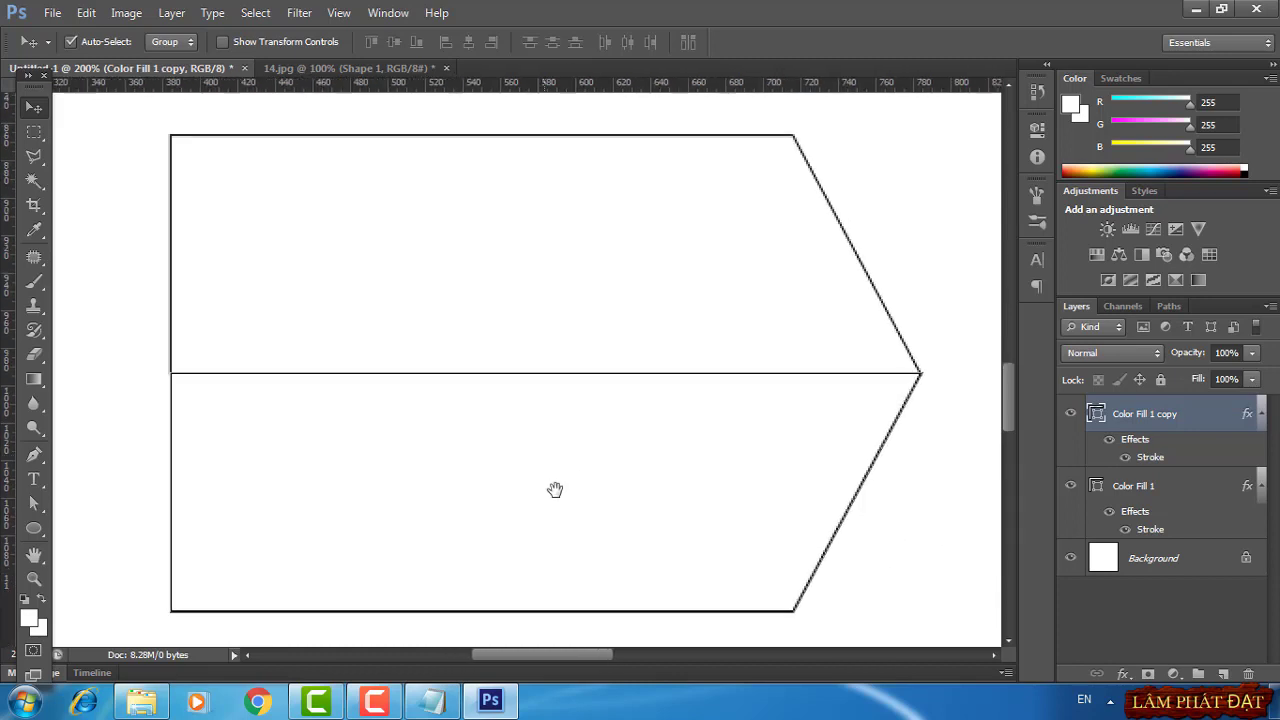
{"action": "left_click", "coordinate": [291, 68]}
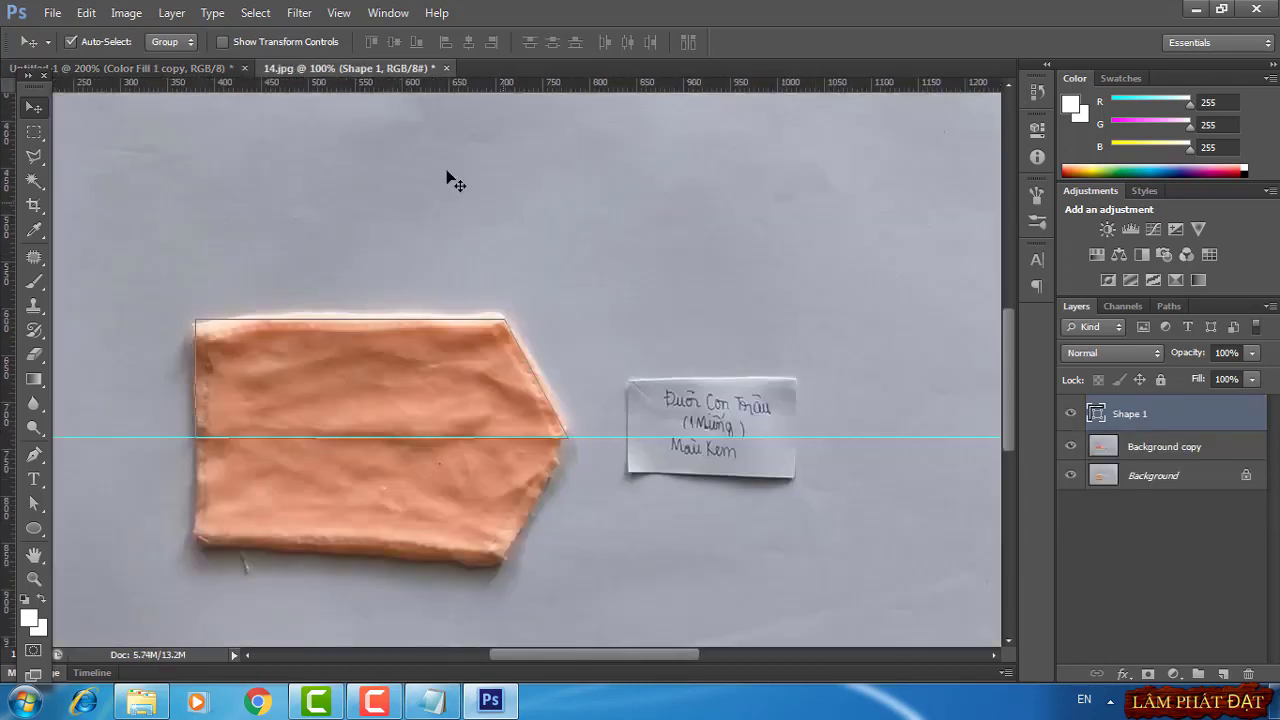
Group the tail piece's layers and hide the white Background layer
{"action": "left_click", "coordinate": [180, 67]}
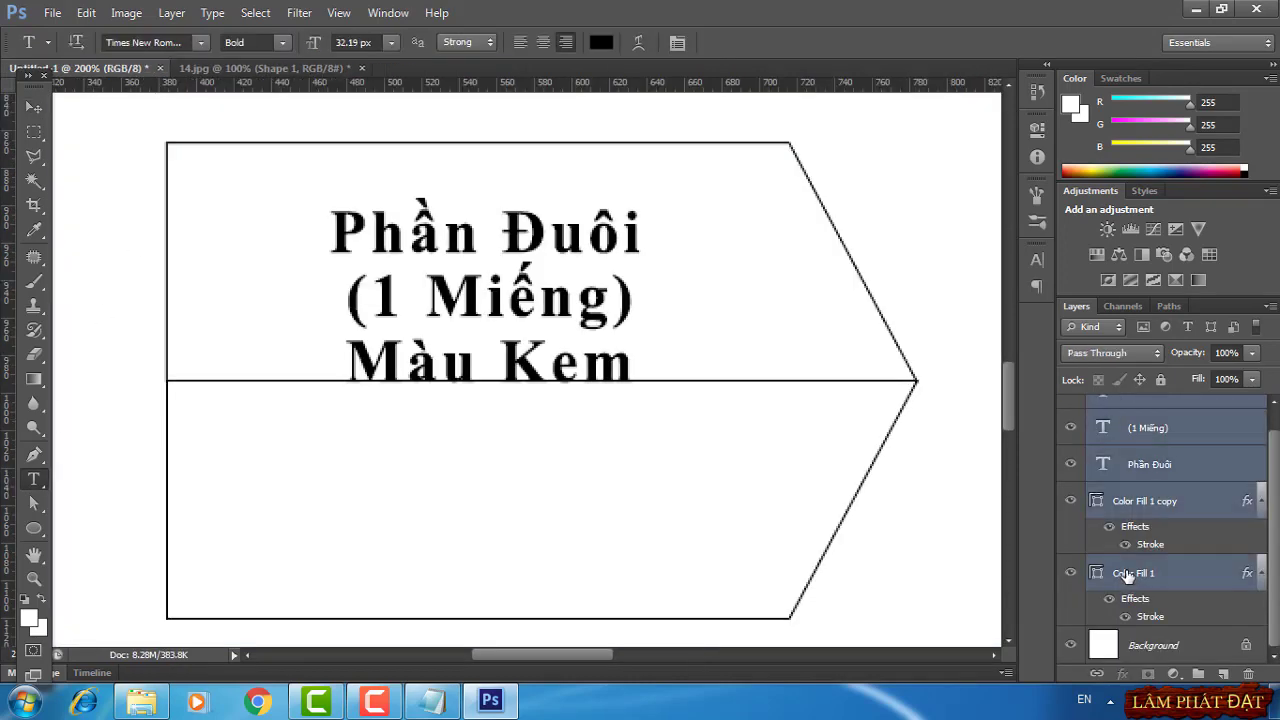
{"action": "key", "text": "ctrl+g"}
{"action": "left_click", "coordinate": [1071, 435]}
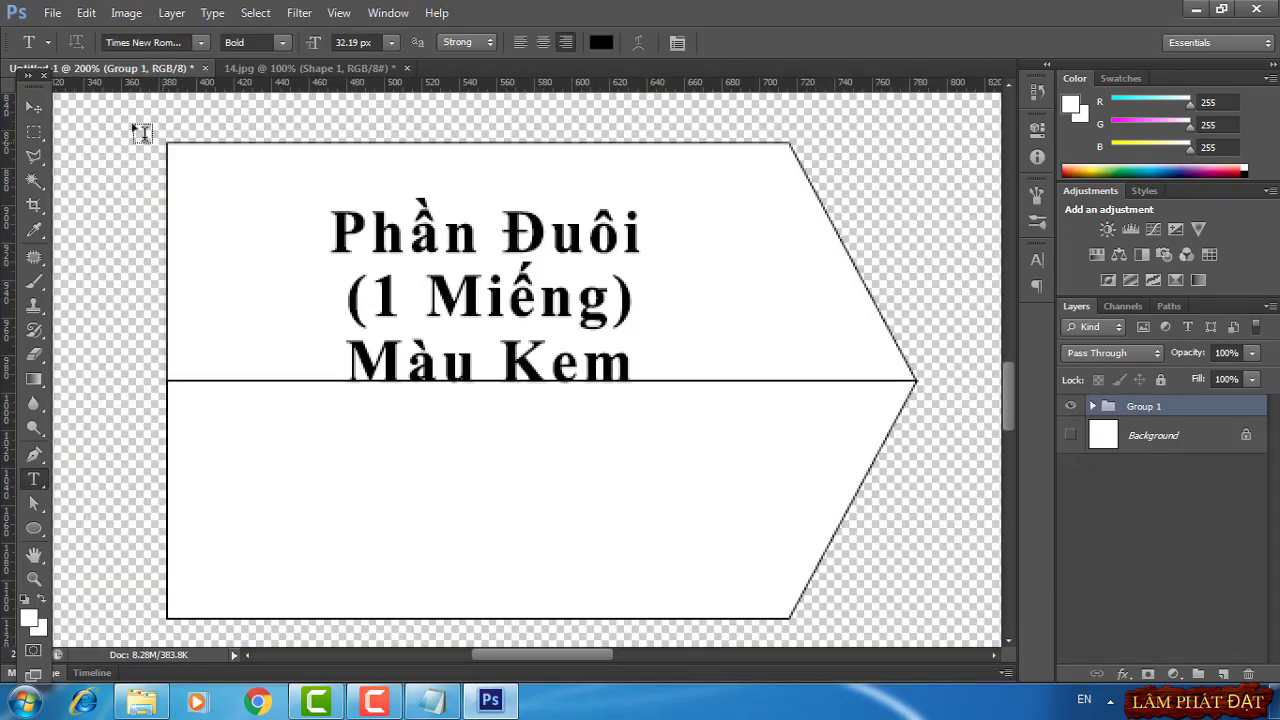
Export the piece with Save for Web as transparent 14.png in '3. mau rap chinh thuc'
{"action": "left_click", "coordinate": [52, 13]}
{"action": "left_click", "coordinate": [91, 273]}
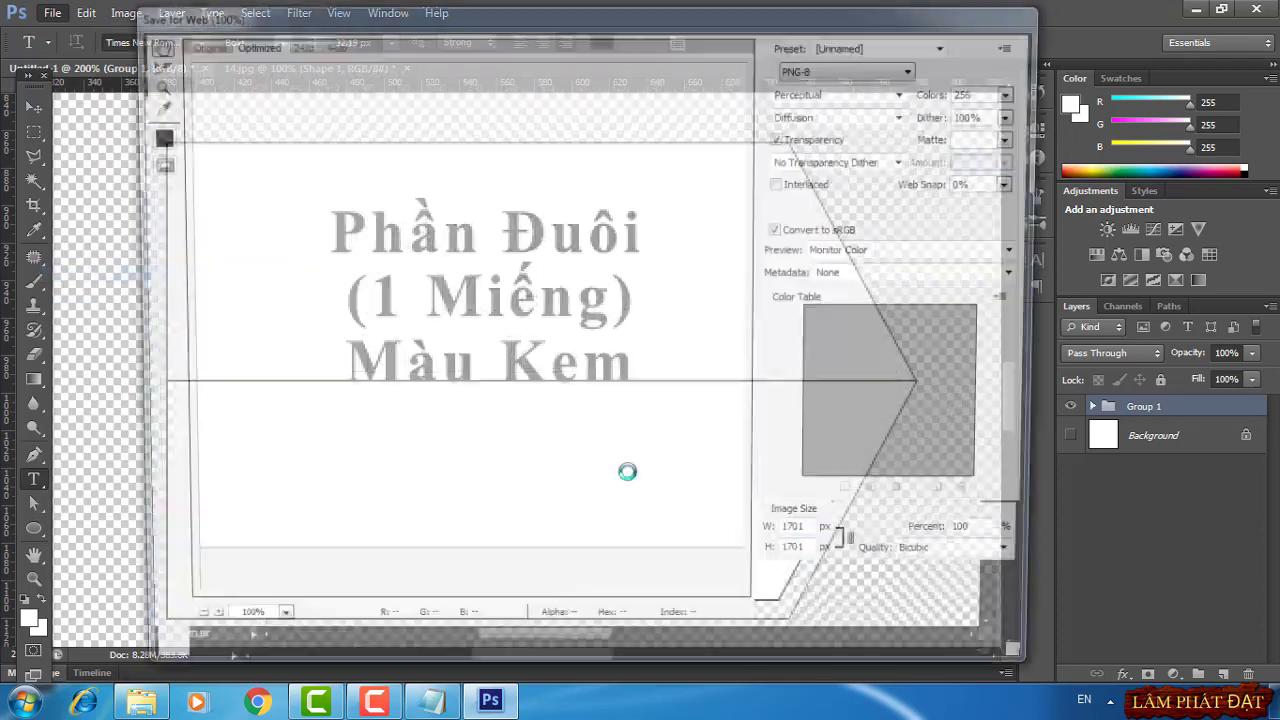
{"action": "left_click", "coordinate": [727, 664]}
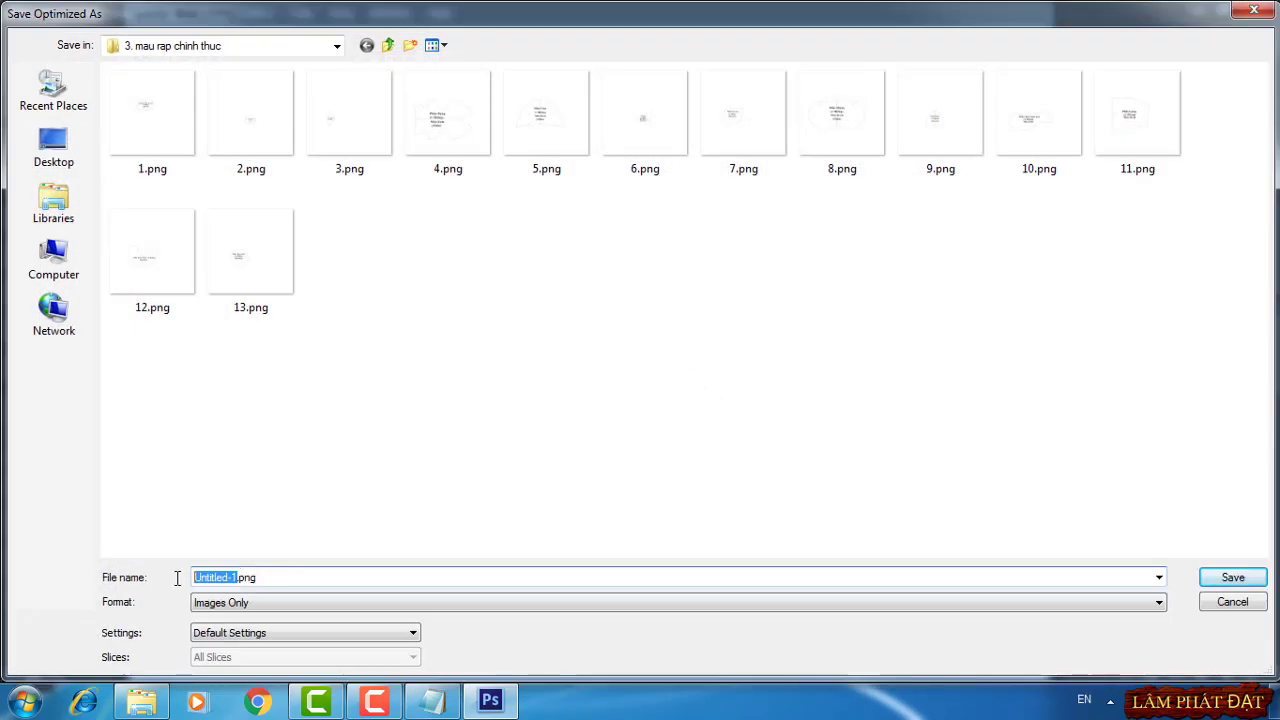
{"action": "type", "text": "14"}
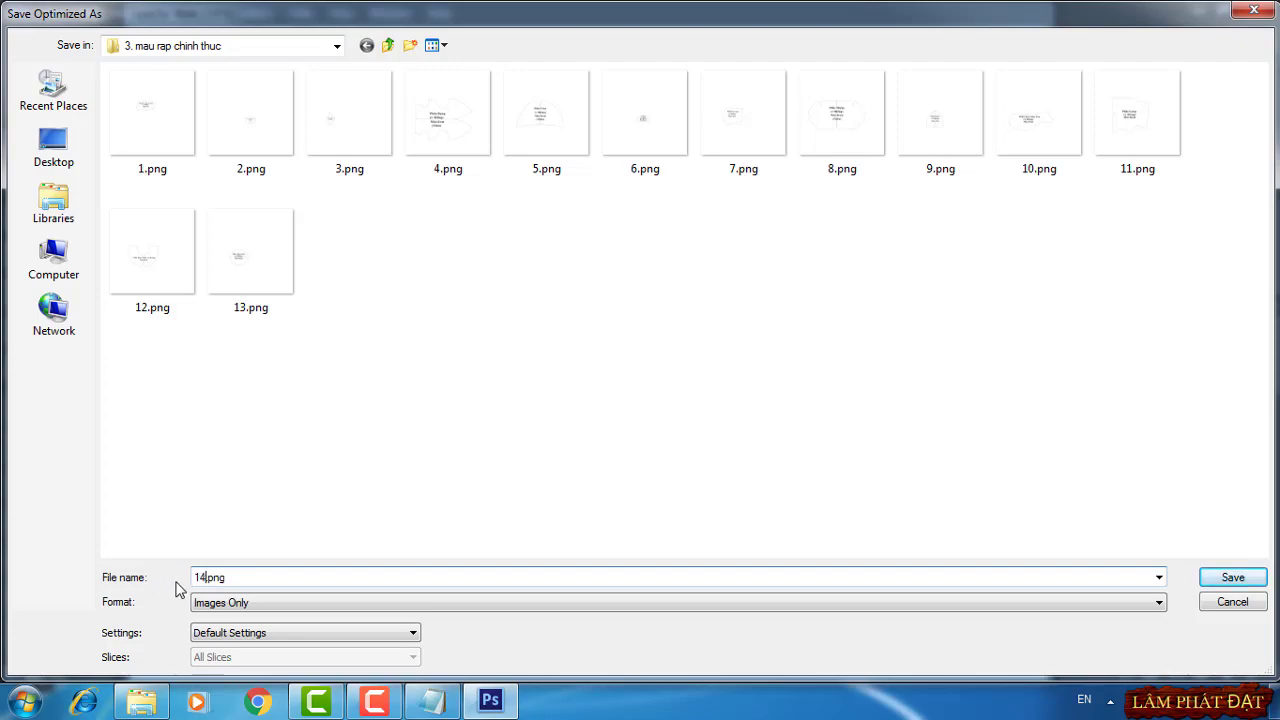
{"action": "left_click", "coordinate": [1230, 580]}
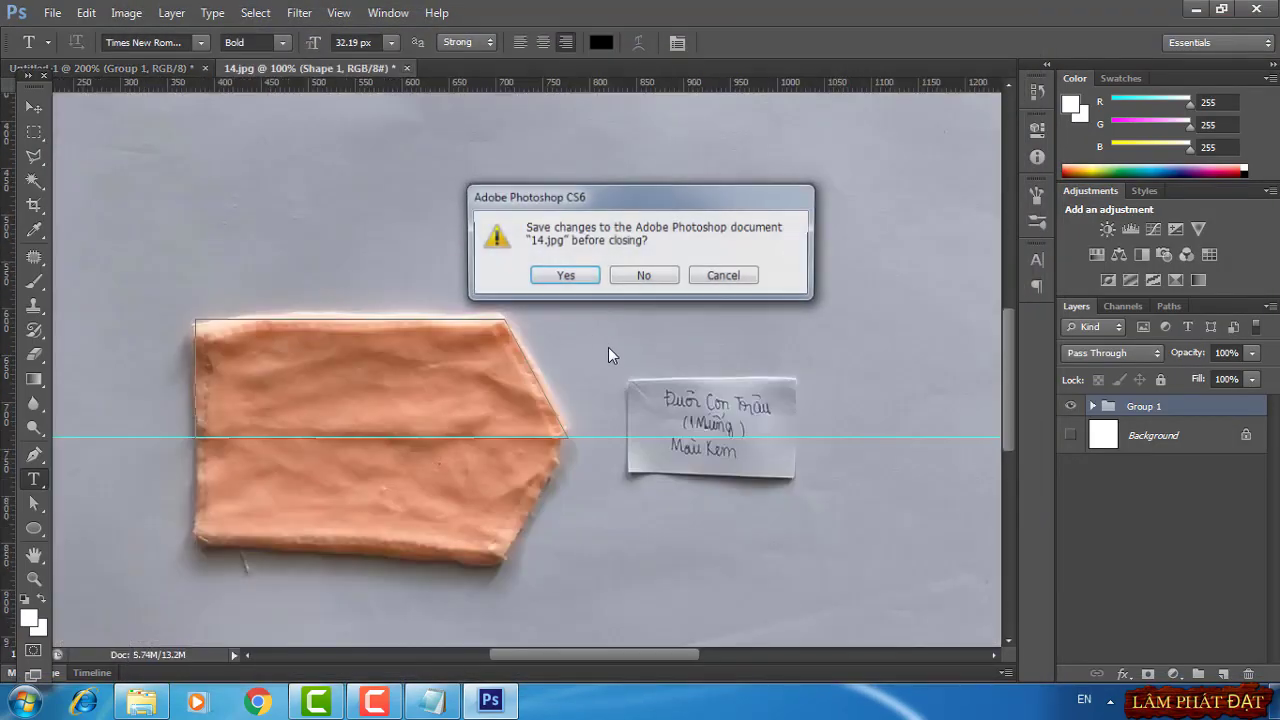
Close 14.jpg without saving, open 15.jpg, and zoom in to centre the peach fabric piece
{"action": "left_click", "coordinate": [643, 275]}
{"action": "left_click", "coordinate": [52, 13]}
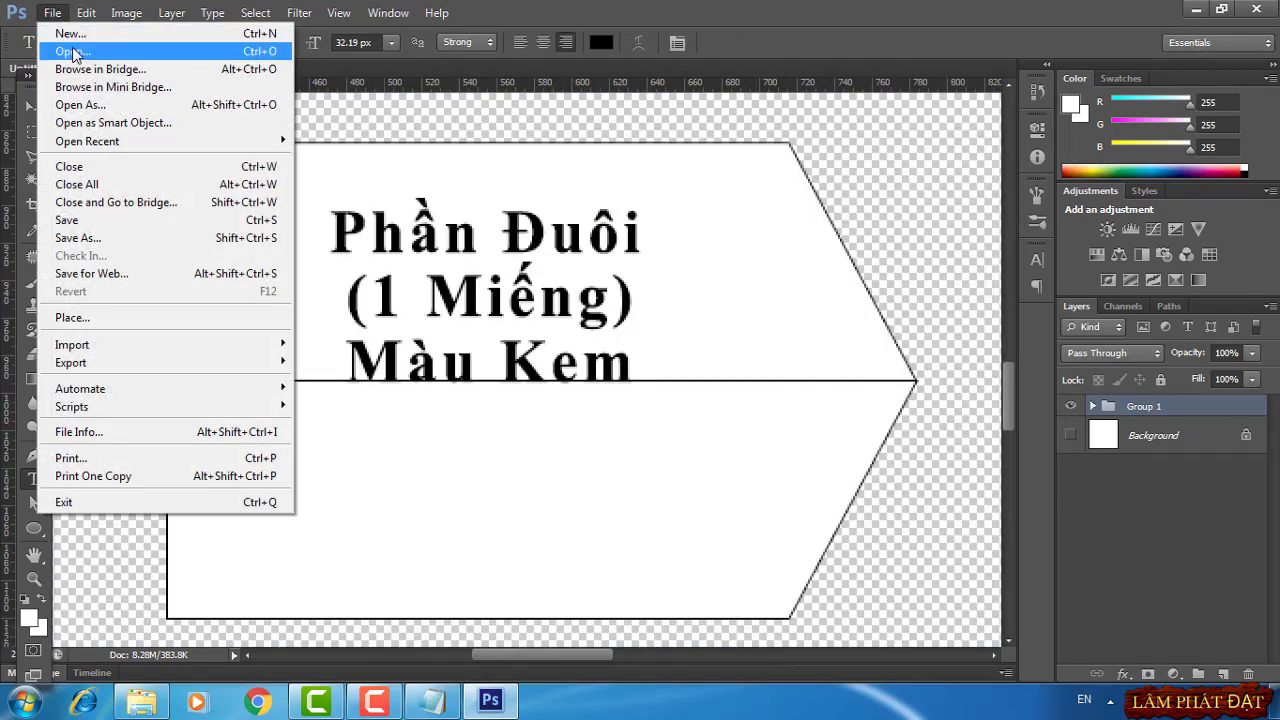
{"action": "left_click", "coordinate": [57, 48]}
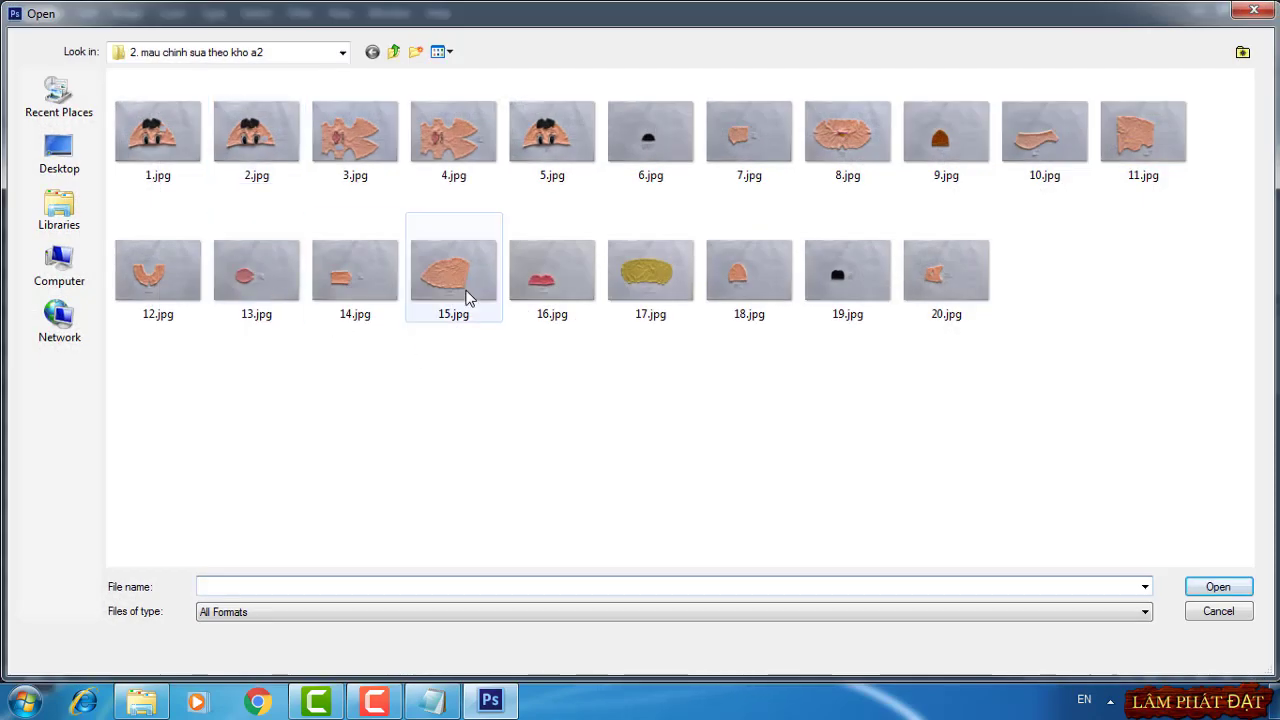
{"action": "double_click", "coordinate": [463, 278]}
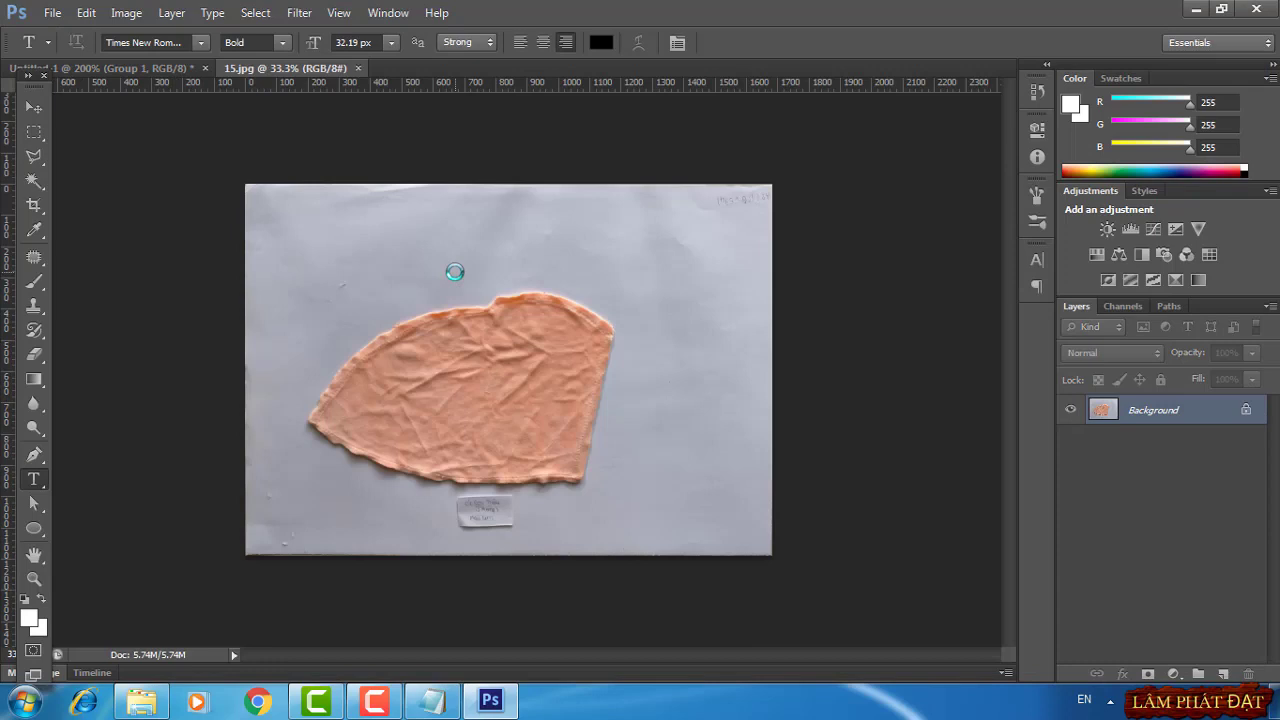
{"action": "key", "text": "ctrl+plus"}
{"action": "key", "text": "ctrl+plus"}
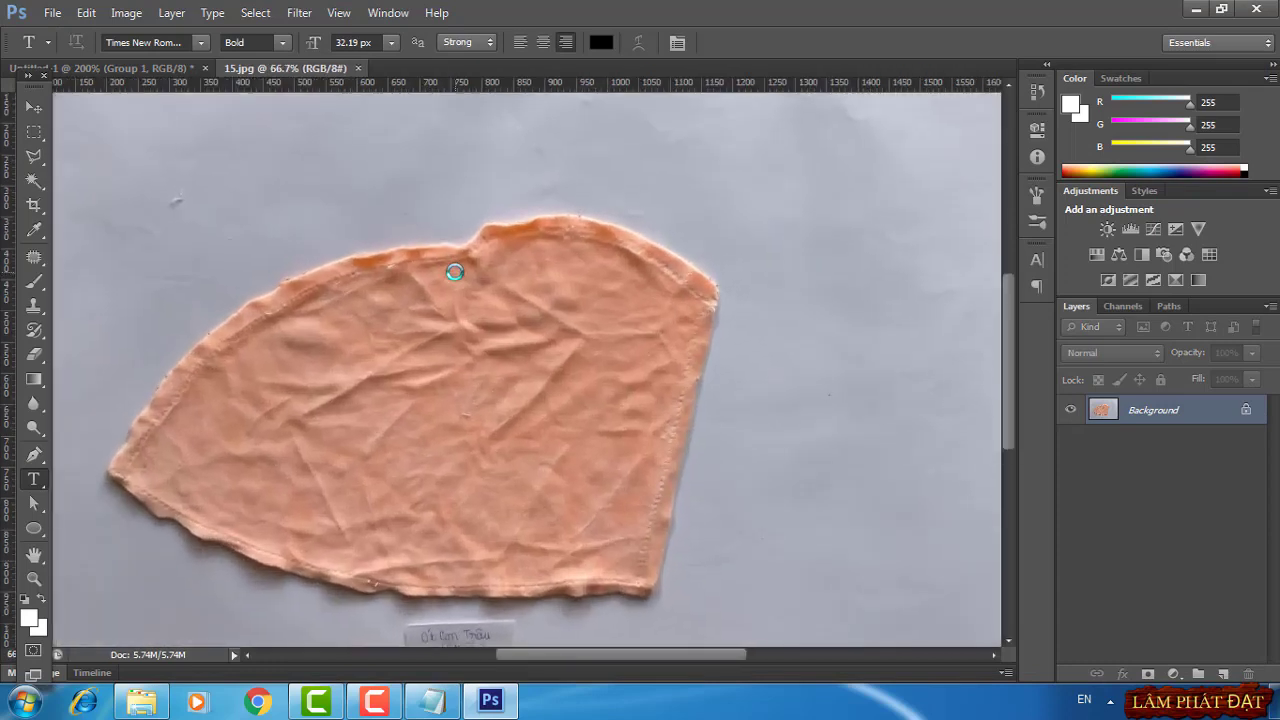
{"action": "left_click_drag", "start_coordinate": [551, 423], "coordinate": [567, 384]}
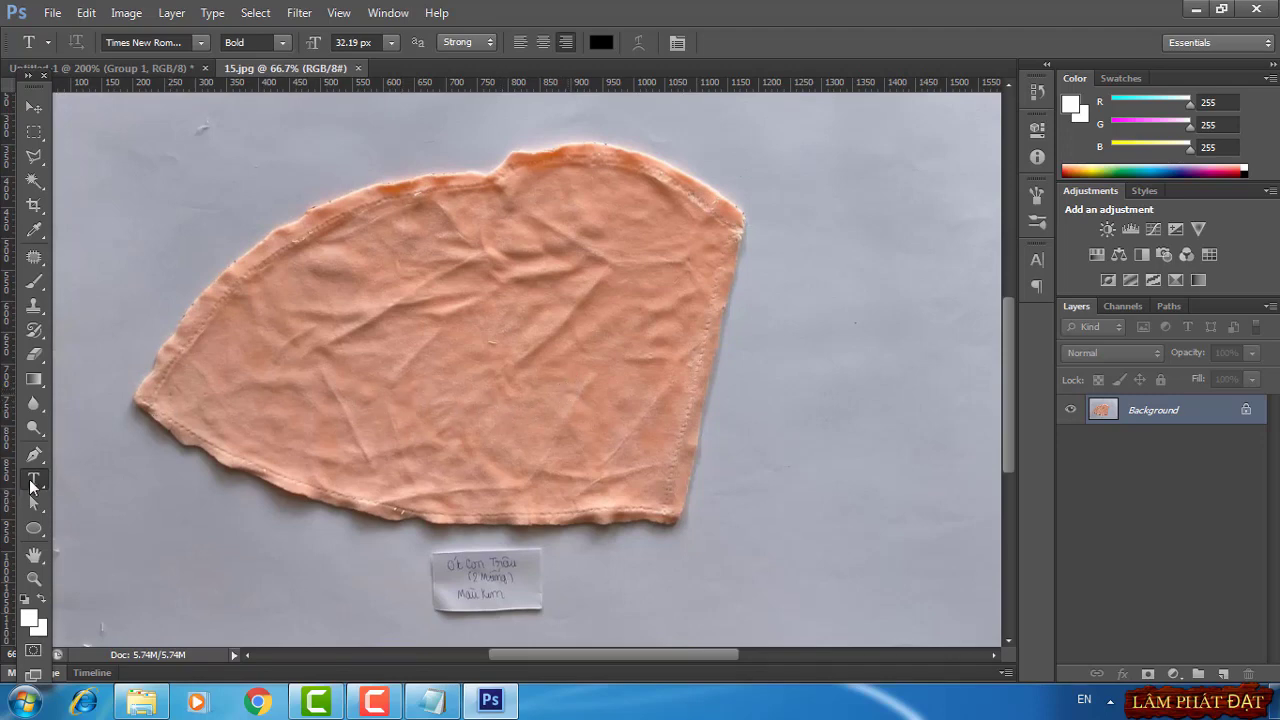
Trace from the left tip through the top notch and along the curved top to the top-right corner
{"action": "left_click", "coordinate": [37, 458]}
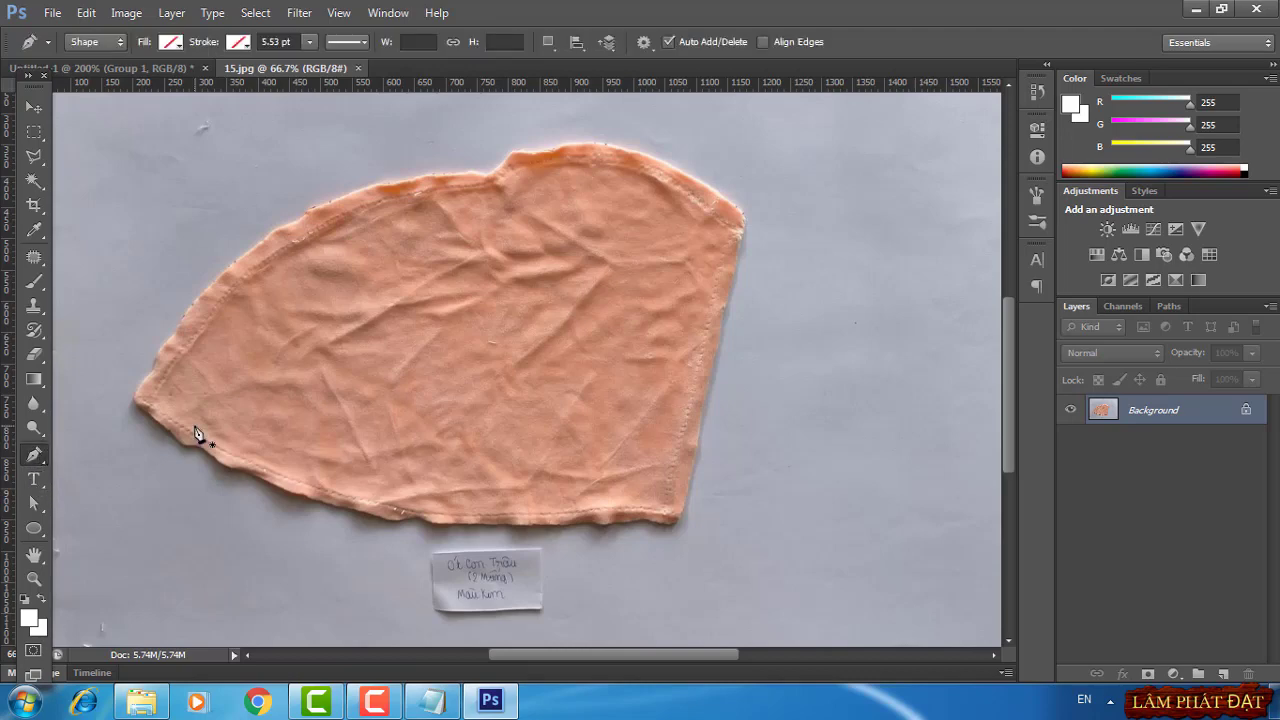
{"action": "left_click", "coordinate": [134, 400]}
{"action": "left_click", "coordinate": [490, 178]}
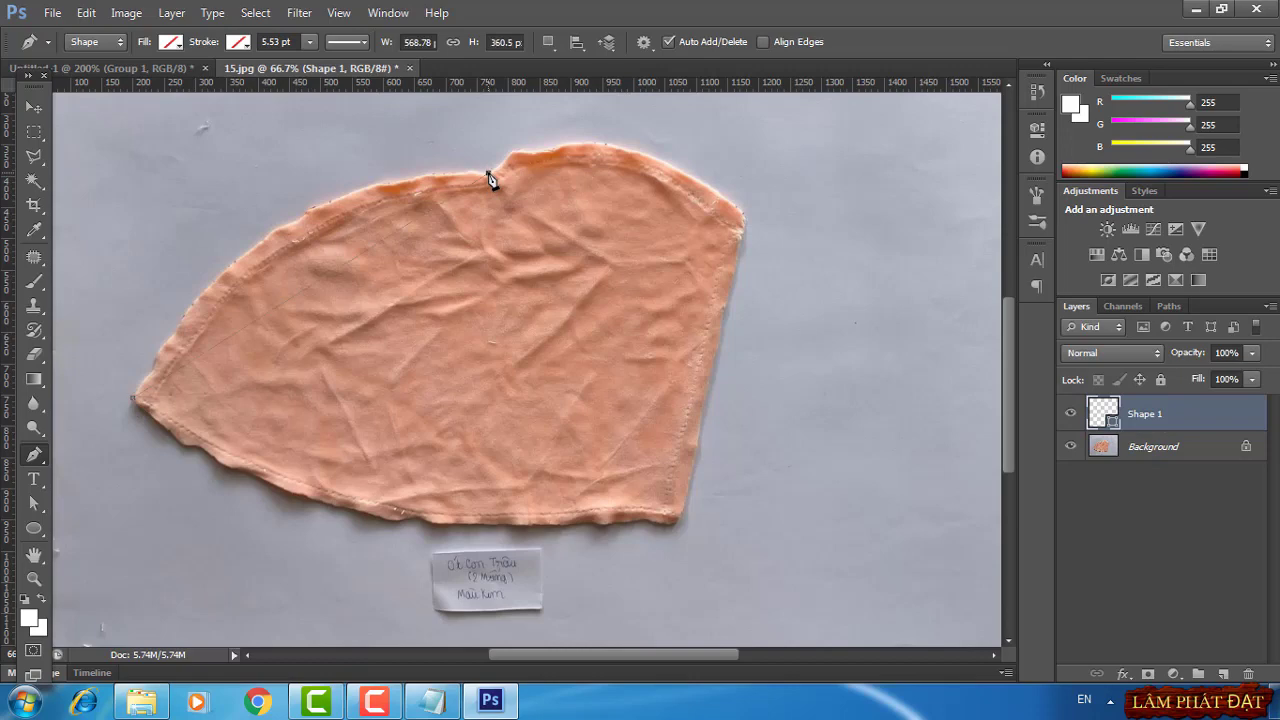
{"action": "left_click_drag", "start_coordinate": [601, 190], "coordinate": [733, 193]}
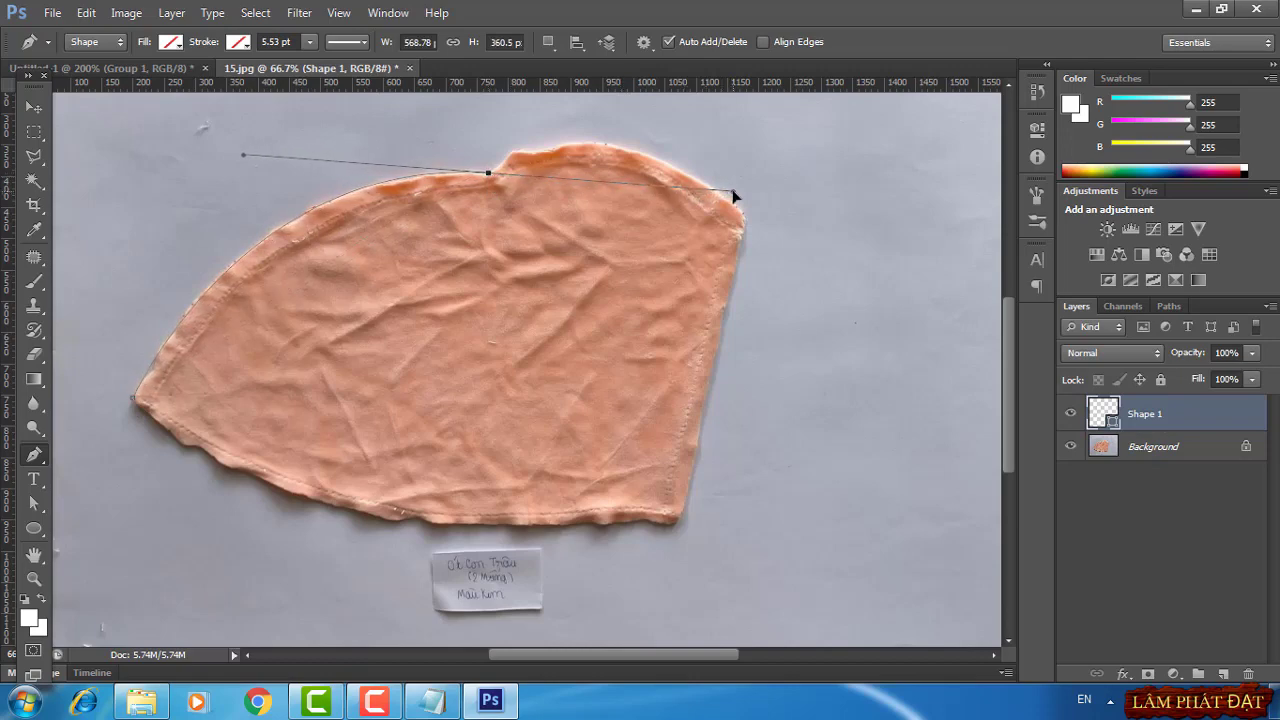
{"action": "left_click", "coordinate": [490, 175], "text": "alt"}
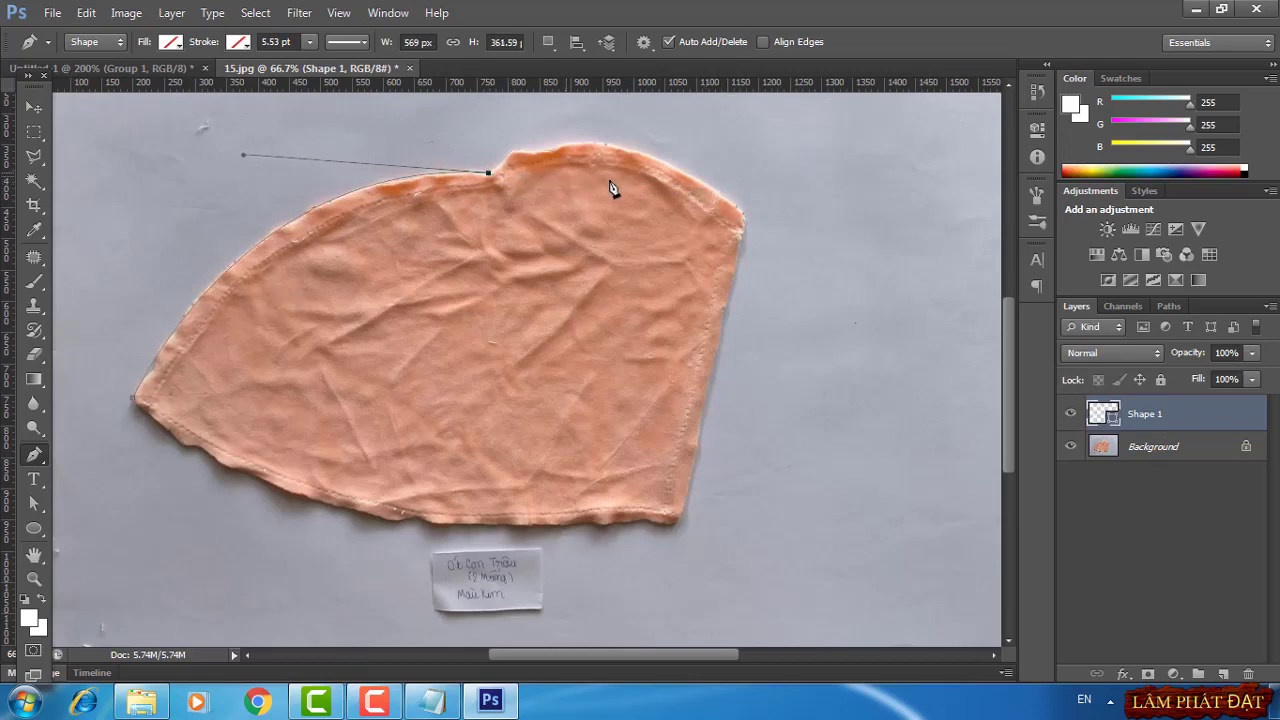
{"action": "left_click", "coordinate": [744, 219]}
{"action": "left_click_drag", "start_coordinate": [778, 259], "coordinate": [888, 348]}
{"action": "left_click", "coordinate": [745, 216], "text": "alt"}
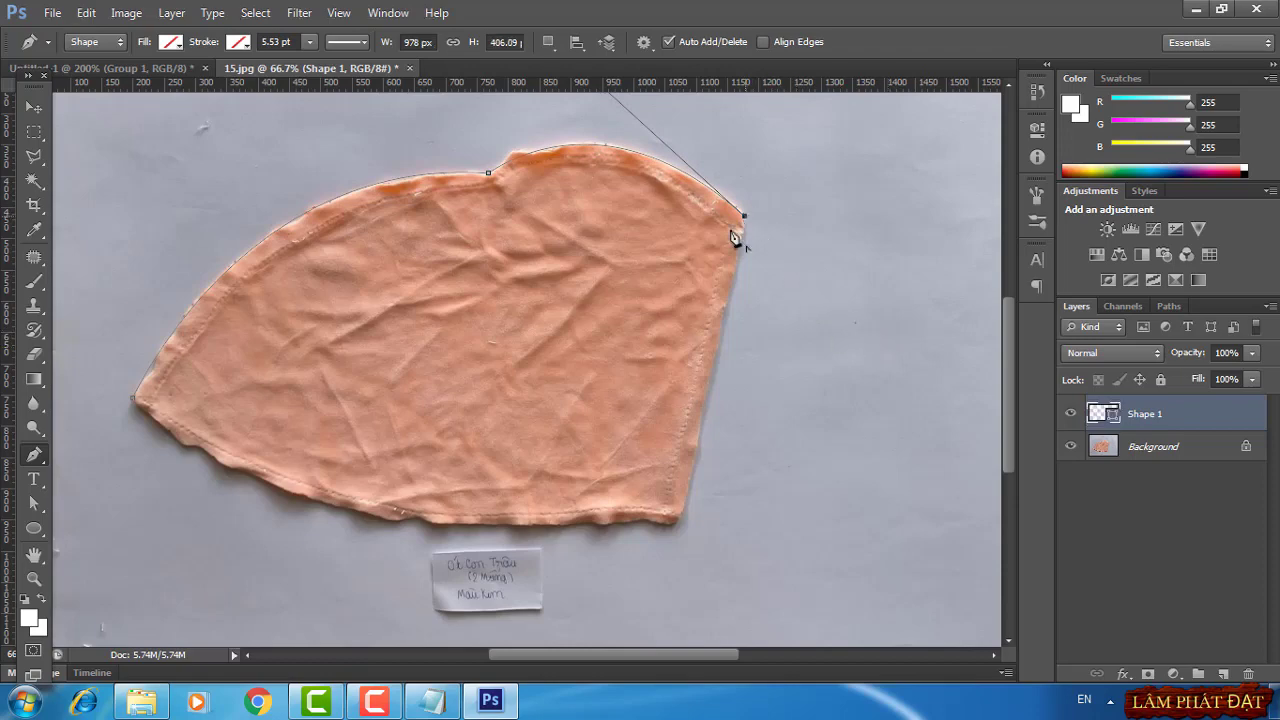
Add the bottom-right corner and close the outline at the left tip with a curved bottom edge
{"action": "left_click", "coordinate": [677, 528]}
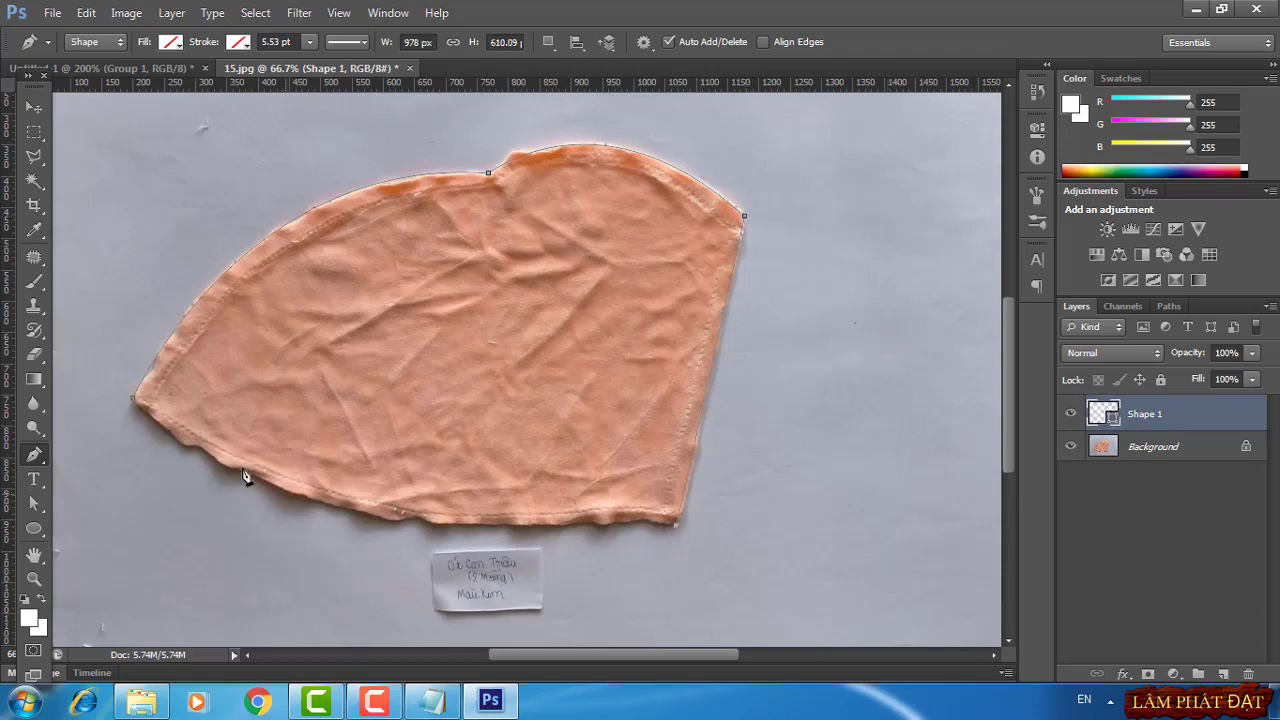
{"action": "left_click_drag", "start_coordinate": [133, 399], "coordinate": [25, 258]}
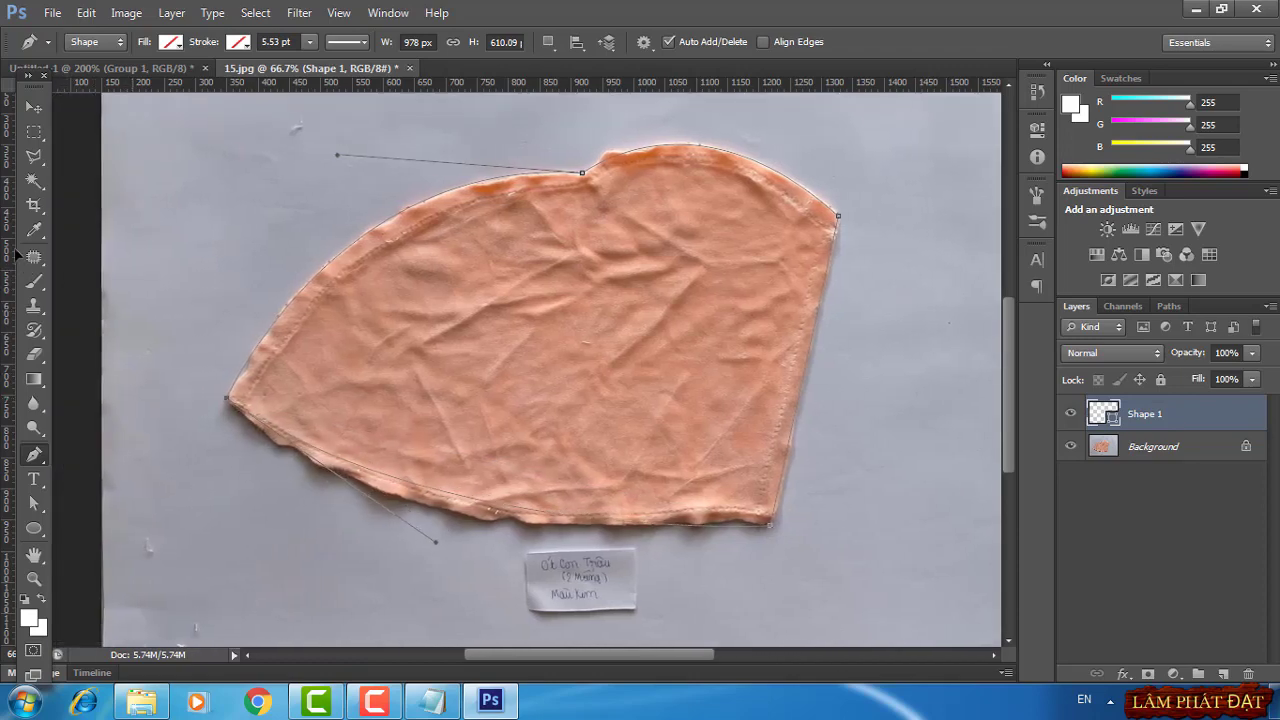
{"action": "mouse_move", "coordinate": [19, 255]}
{"action": "left_mouse_down"}
{"action": "mouse_move", "coordinate": [23, 218]}
{"action": "mouse_move", "coordinate": [33, 222]}
{"action": "left_mouse_up"}
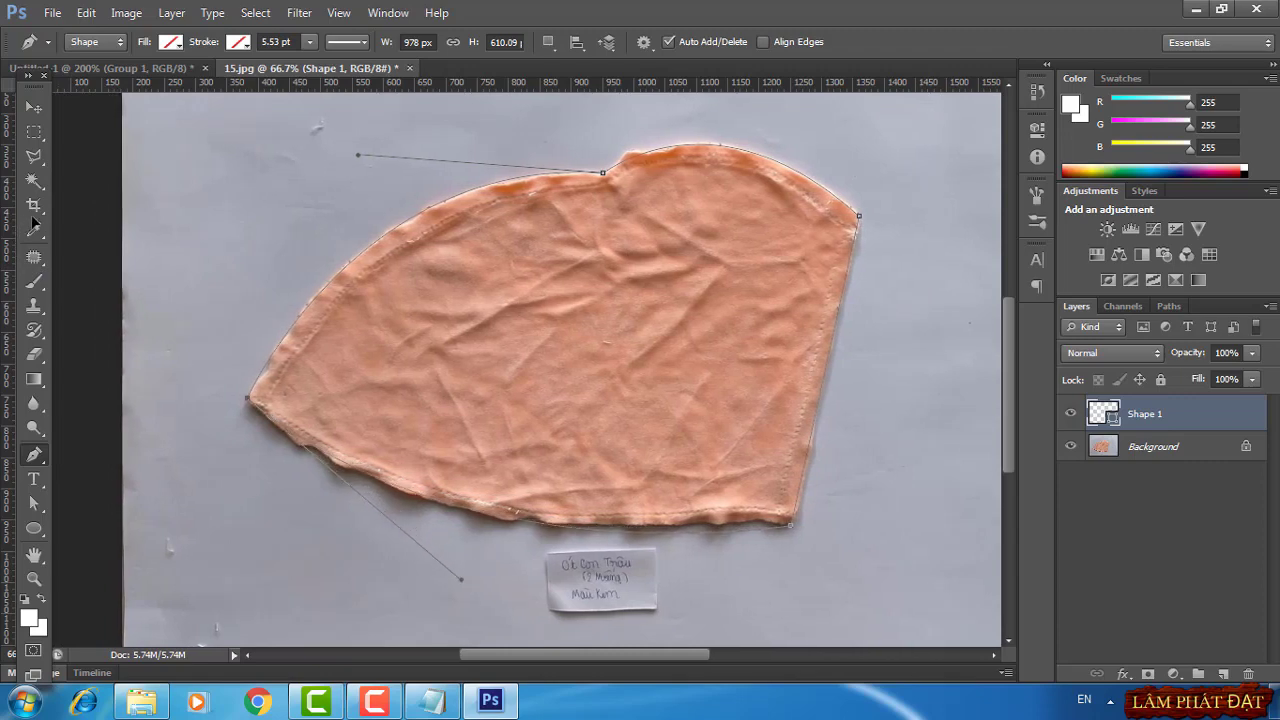
{"action": "left_click_drag", "start_coordinate": [33, 222], "coordinate": [46, 222]}
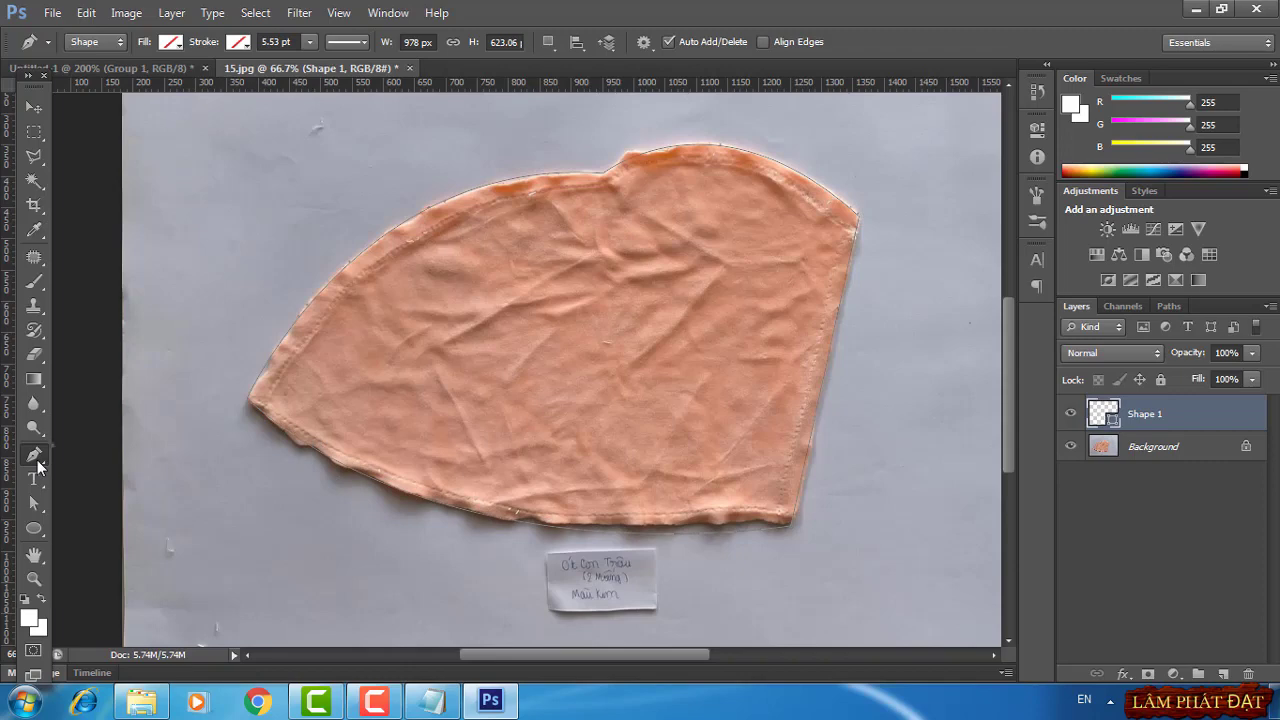
Reshape the lower-left curve with the Convert Point Tool to match the cloth edge
{"action": "right_click", "coordinate": [37, 463]}
{"action": "left_click", "coordinate": [113, 525]}
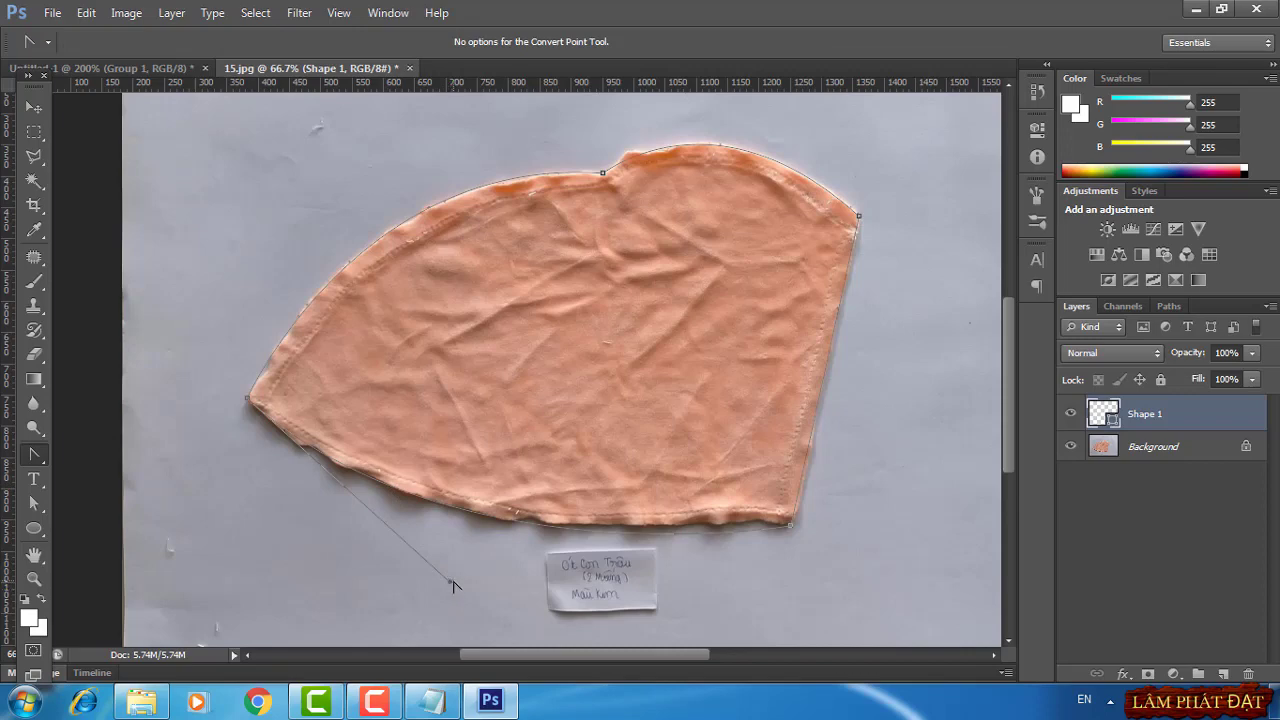
{"action": "left_click_drag", "start_coordinate": [450, 587], "coordinate": [386, 558]}
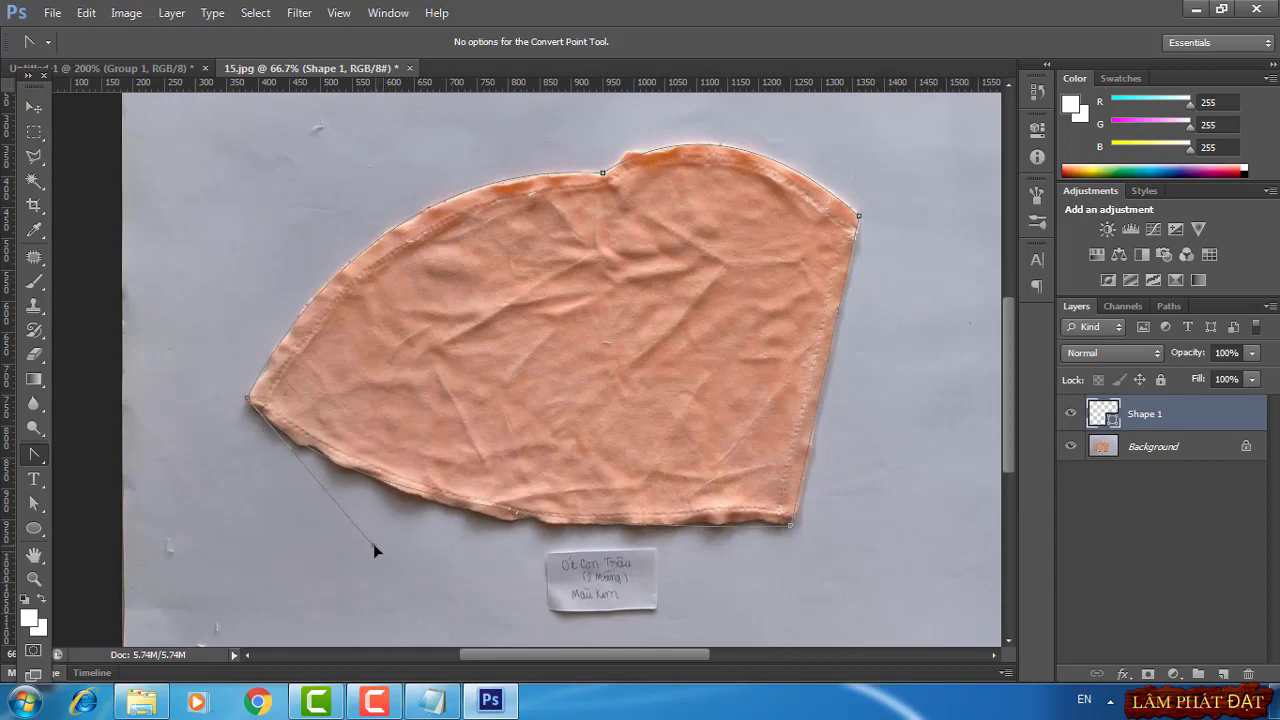
{"action": "mouse_move", "coordinate": [386, 558]}
{"action": "left_mouse_down"}
{"action": "mouse_move", "coordinate": [346, 550]}
{"action": "mouse_move", "coordinate": [371, 544]}
{"action": "mouse_move", "coordinate": [384, 558]}
{"action": "left_mouse_up"}
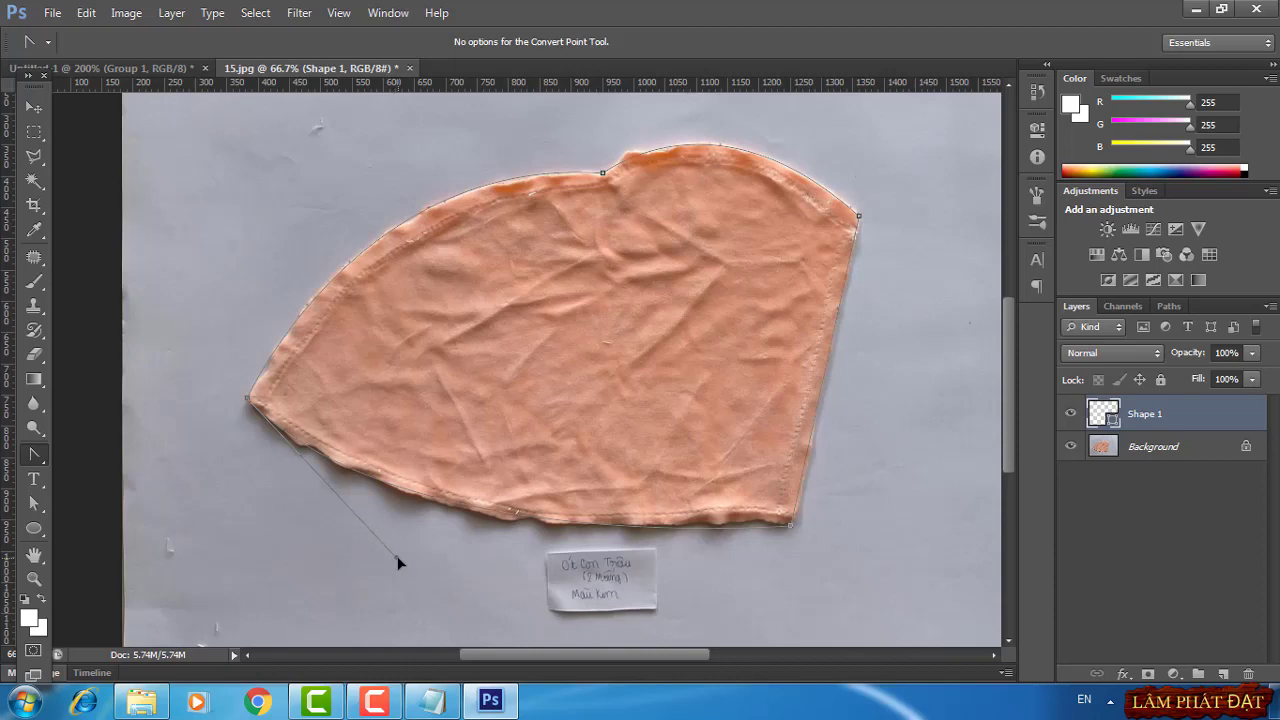
{"action": "left_click_drag", "start_coordinate": [398, 563], "coordinate": [409, 569]}
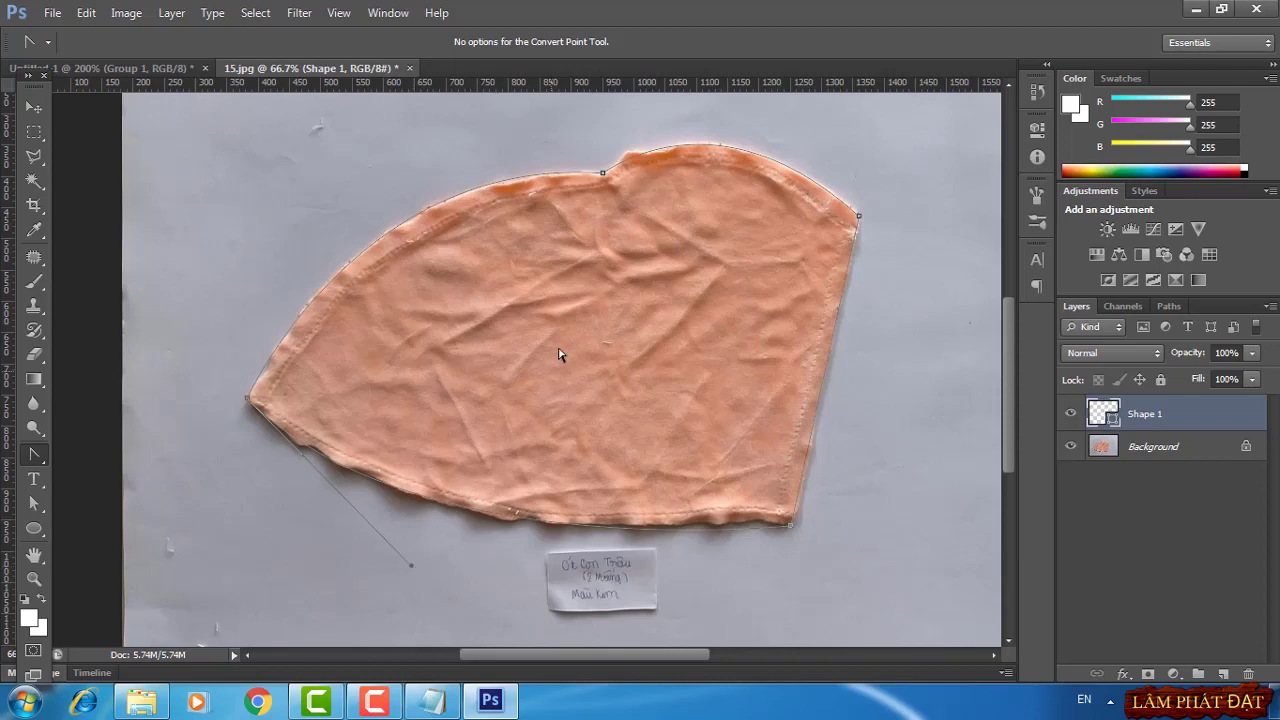
{"action": "key", "text": "v"}
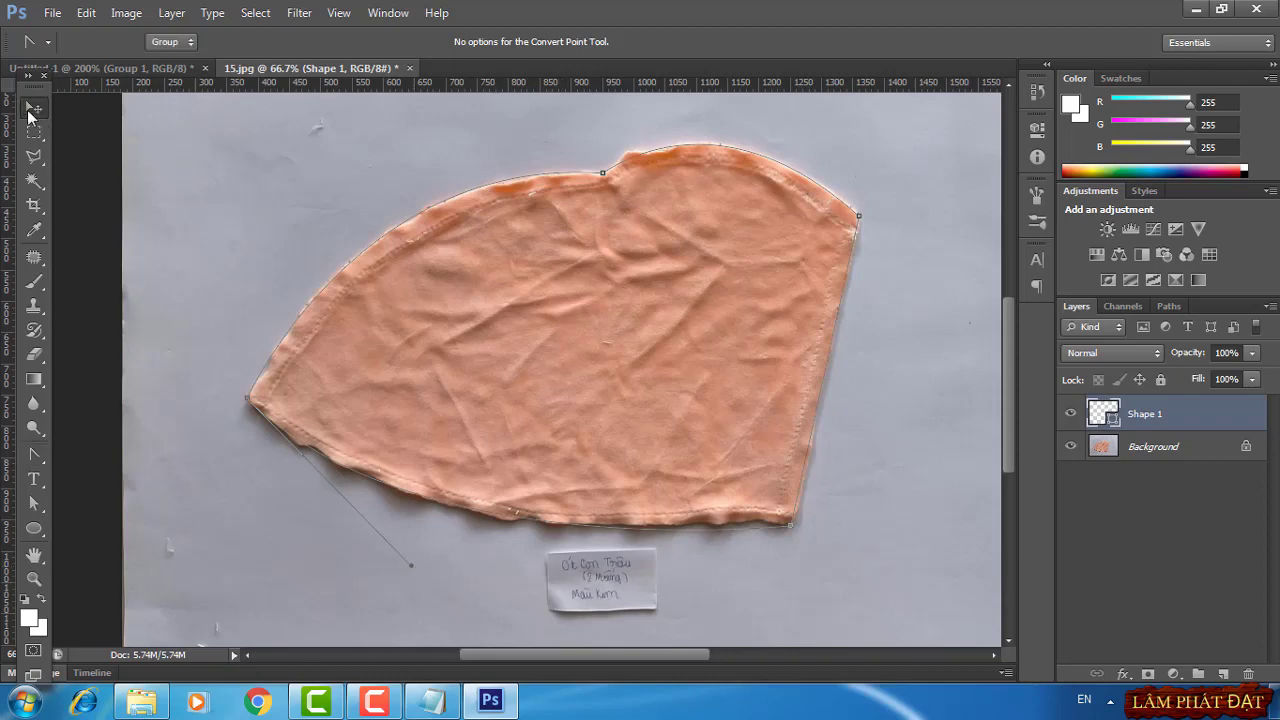
Delete the old tail piece group from the pattern document and zoom out
{"action": "left_click", "coordinate": [110, 68]}
{"action": "right_click", "coordinate": [1147, 410]}
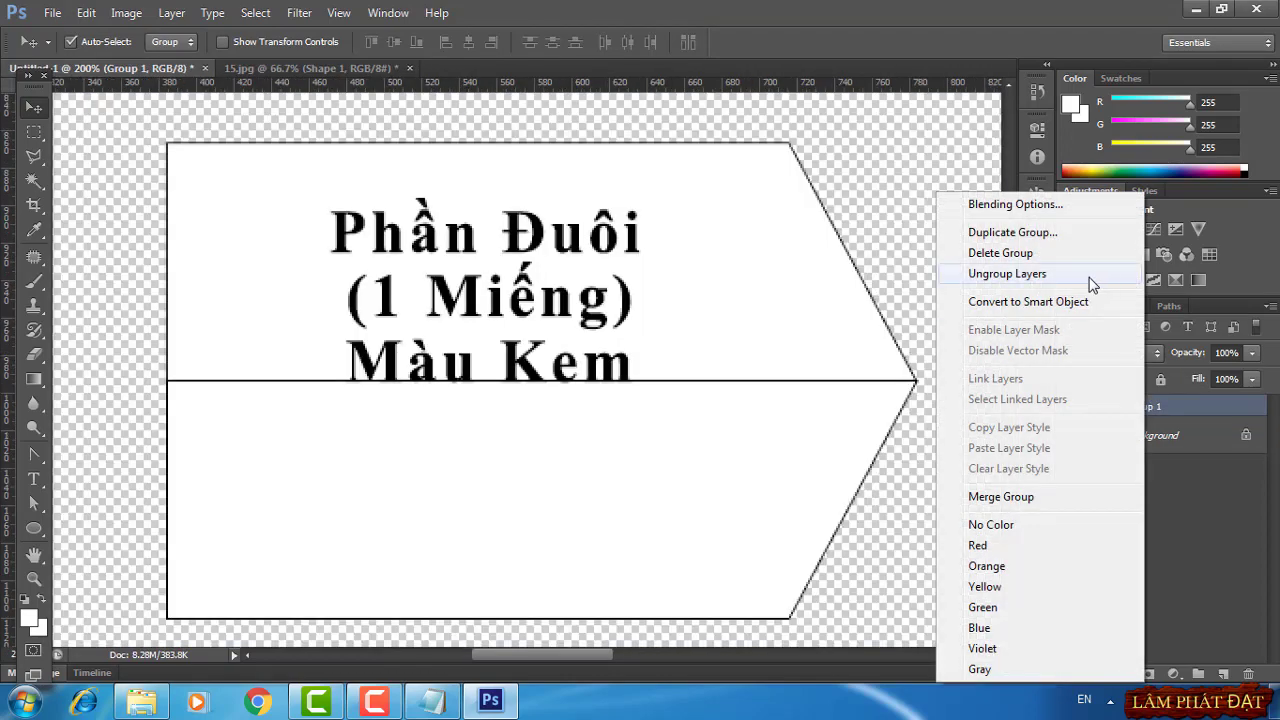
{"action": "left_click", "coordinate": [1016, 253]}
{"action": "left_click", "coordinate": [612, 279]}
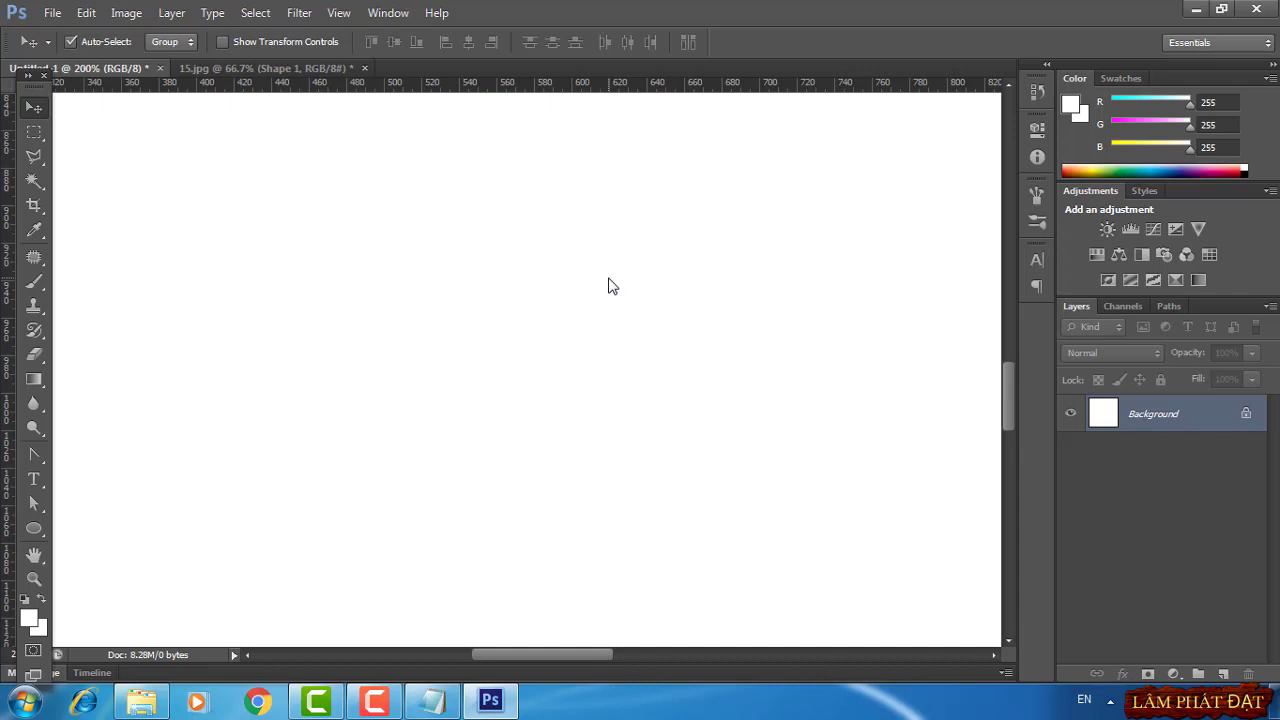
{"action": "key", "text": "ctrl+minus"}
{"action": "key", "text": "ctrl+minus"}
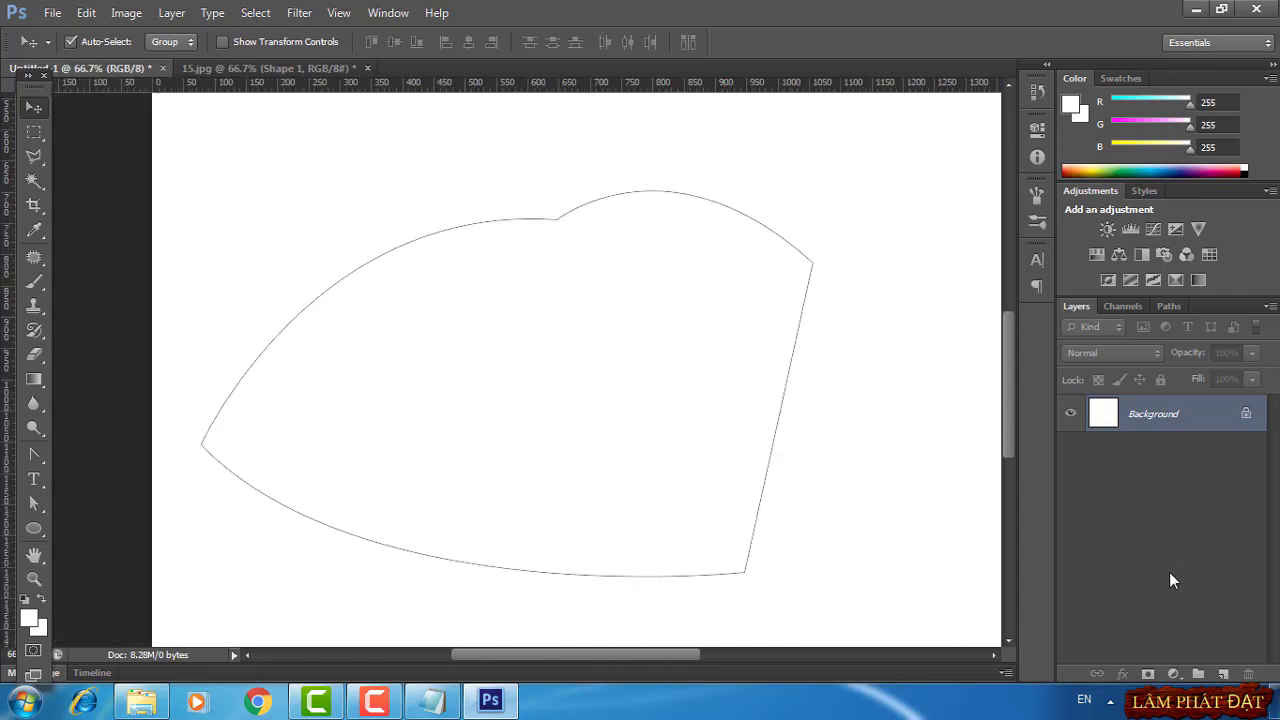
Add a white Solid Color fill layer to the traced fan-shaped outline
{"action": "left_click", "coordinate": [288, 66]}
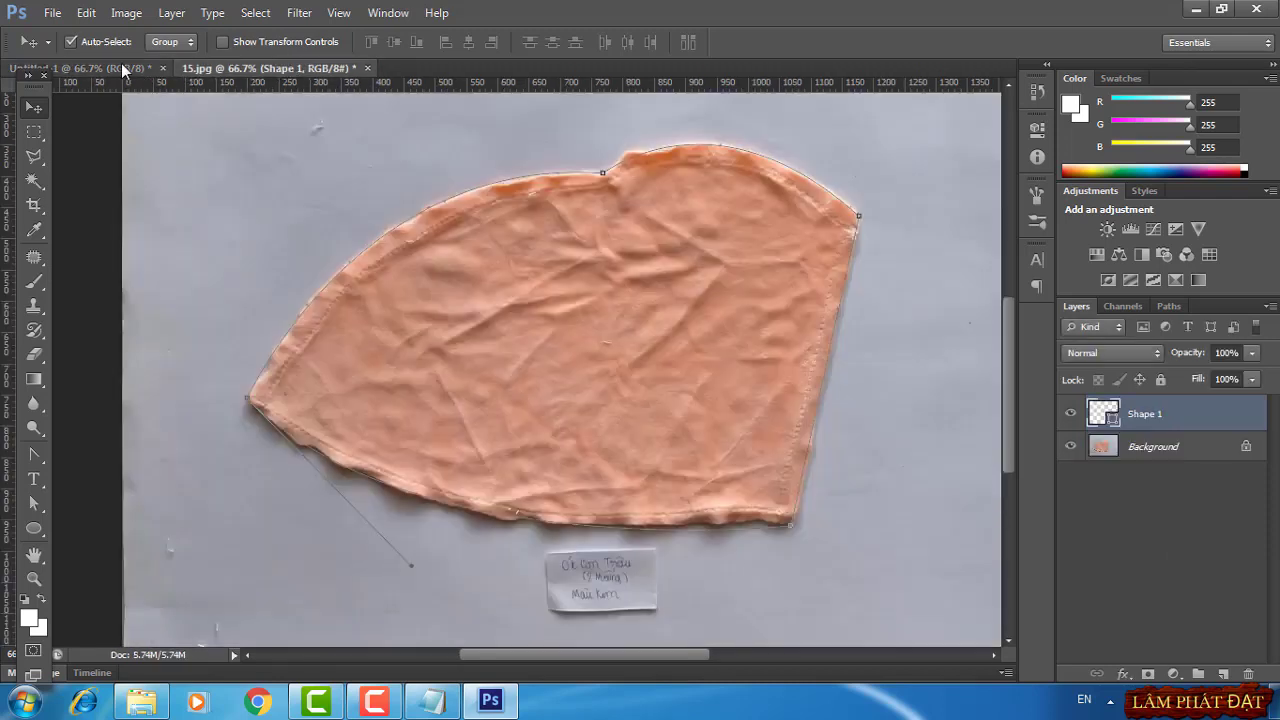
{"action": "left_click", "coordinate": [90, 68]}
{"action": "left_click", "coordinate": [1173, 674]}
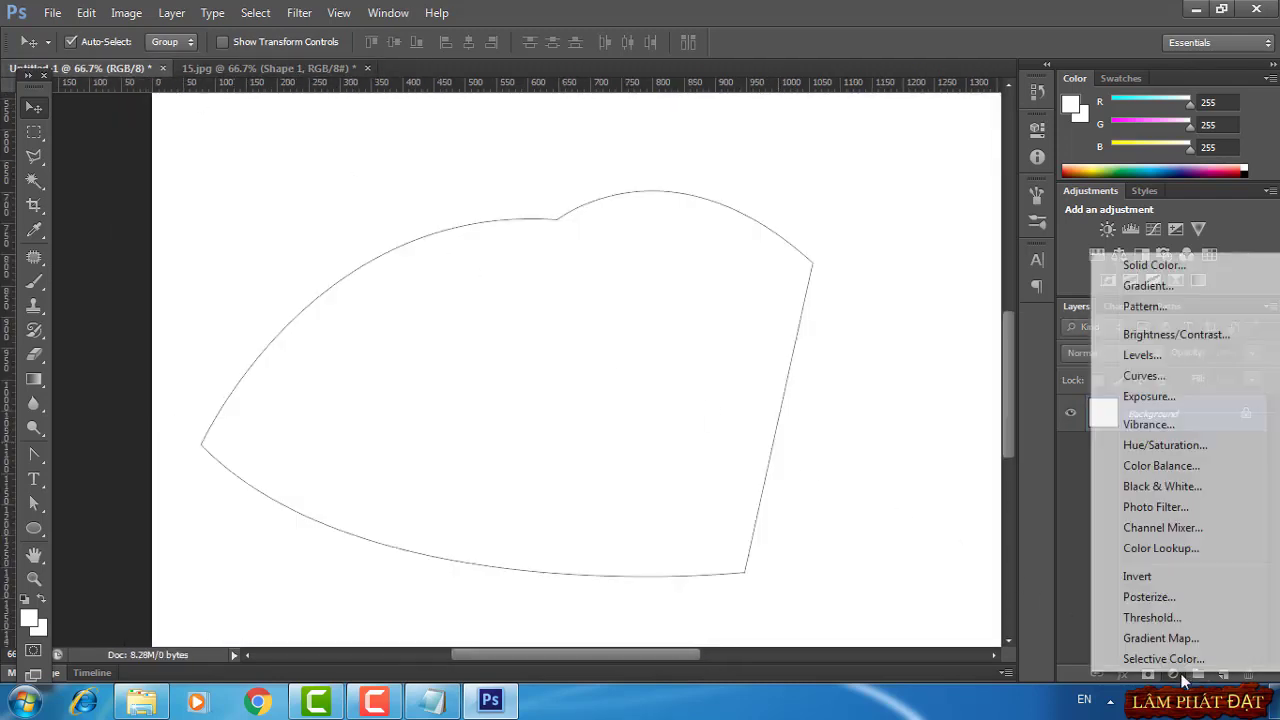
{"action": "left_click", "coordinate": [1129, 266]}
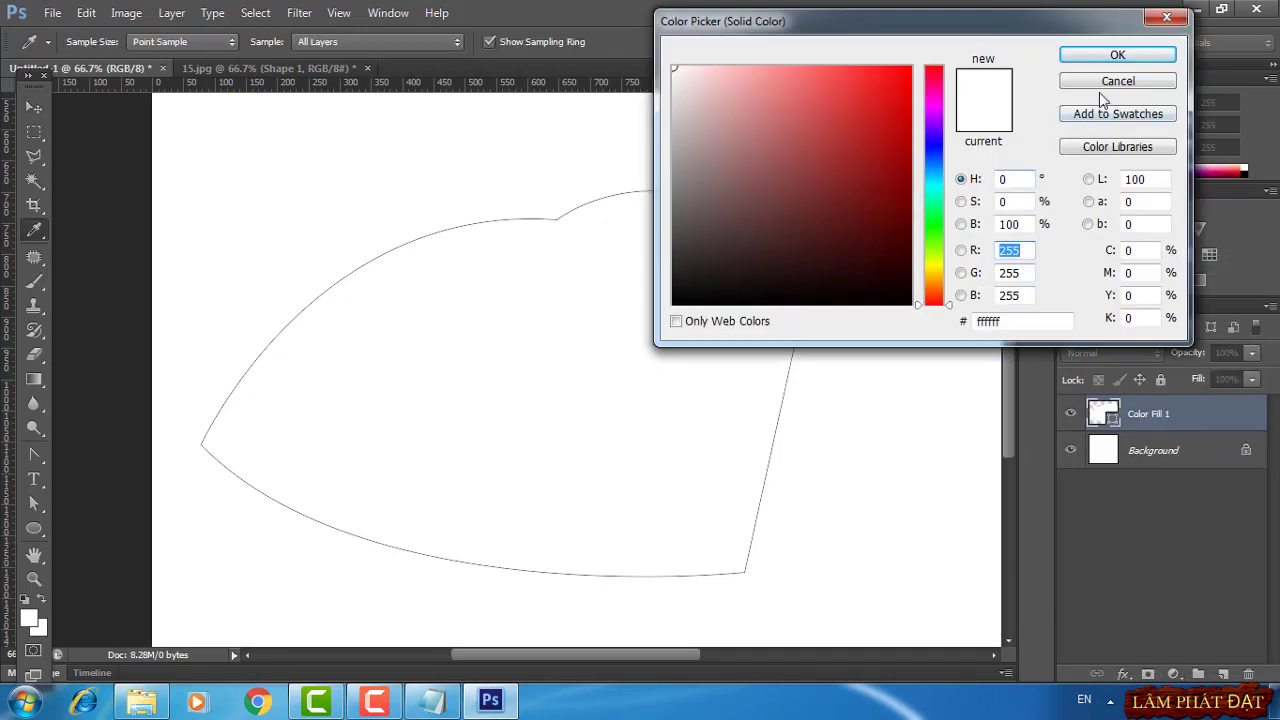
{"action": "left_click", "coordinate": [1115, 52]}
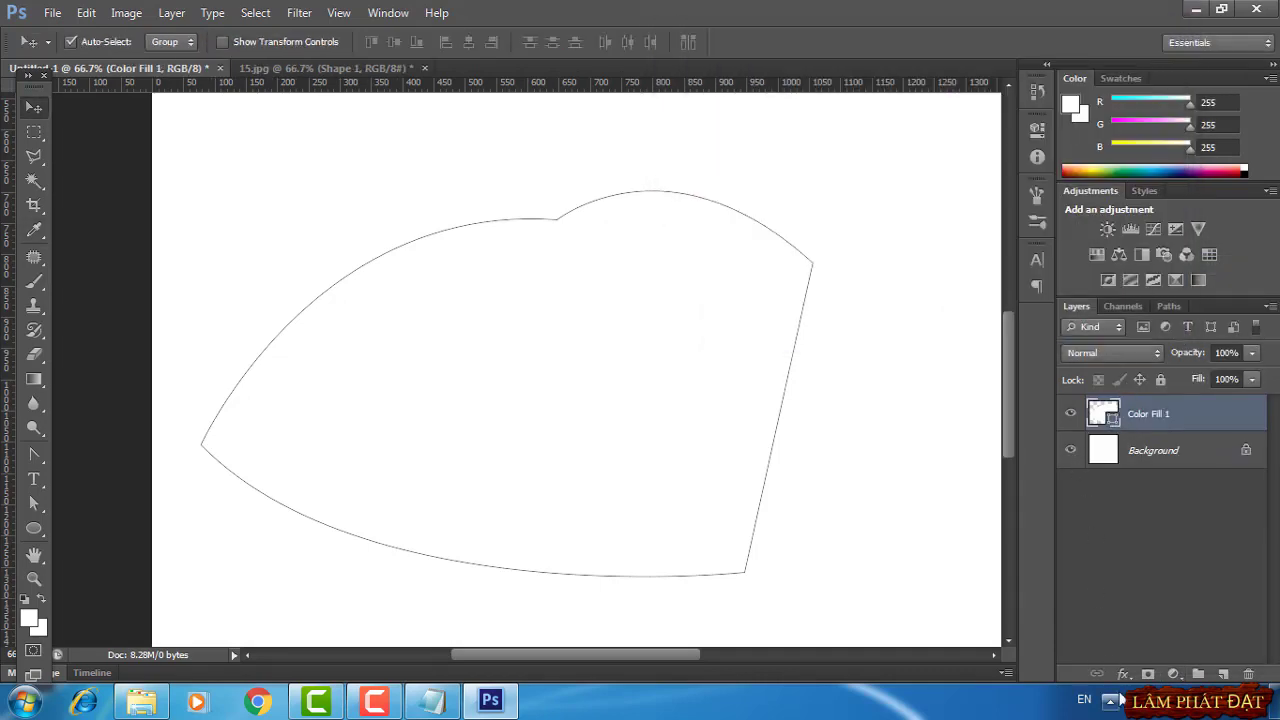
Give the fill layer a 1 px black Stroke positioned Inside
{"action": "left_click", "coordinate": [1122, 674]}
{"action": "left_click", "coordinate": [1130, 491]}
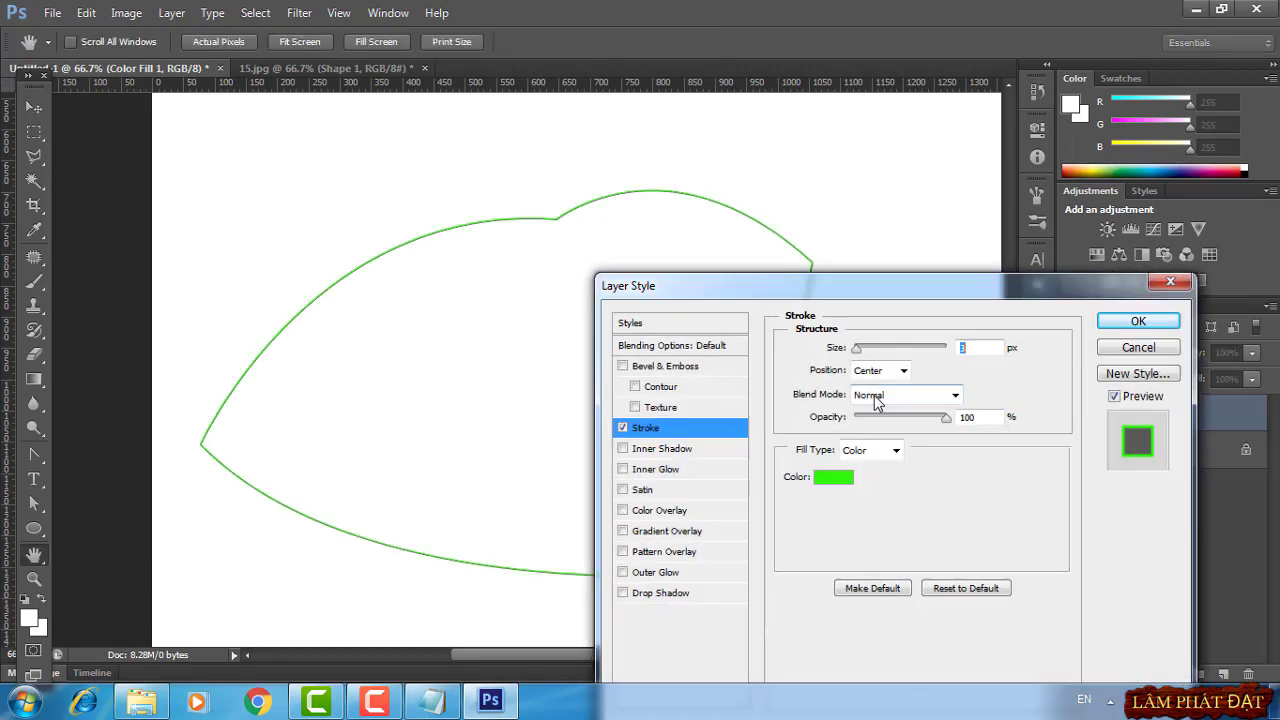
{"action": "left_click", "coordinate": [880, 370]}
{"action": "left_click", "coordinate": [868, 398]}
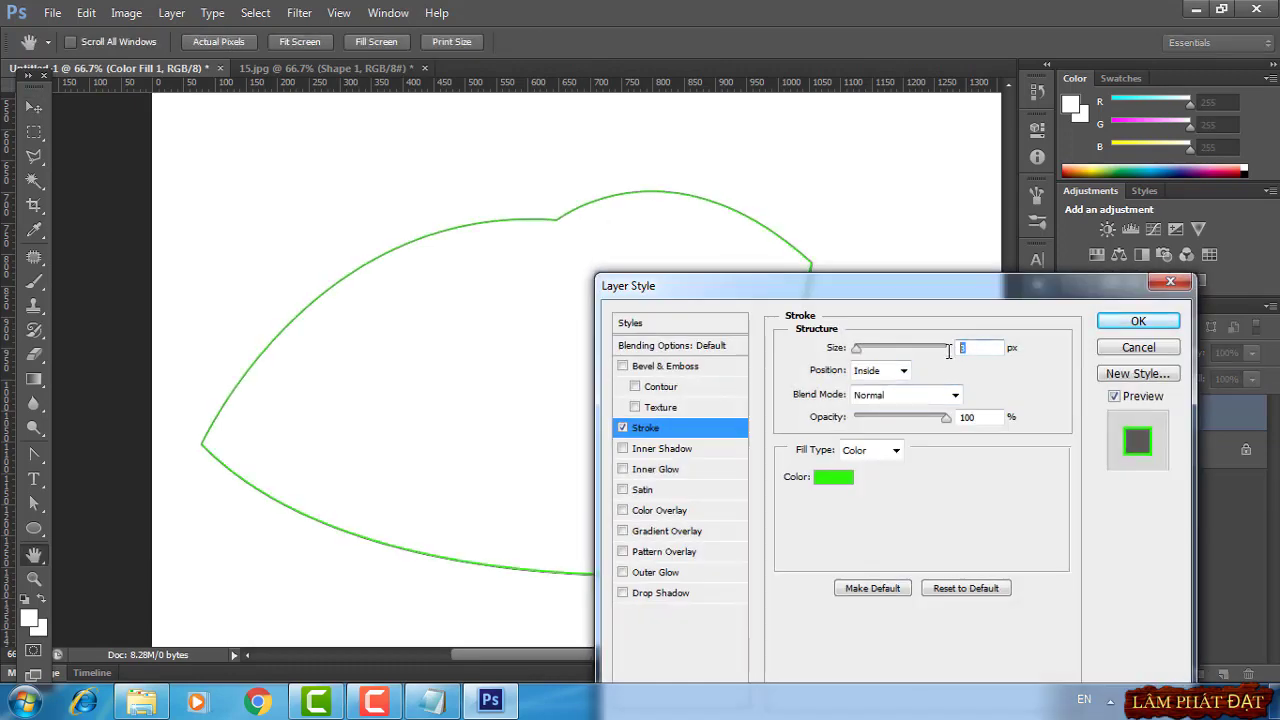
{"action": "type", "text": "1"}
{"action": "left_click", "coordinate": [834, 477]}
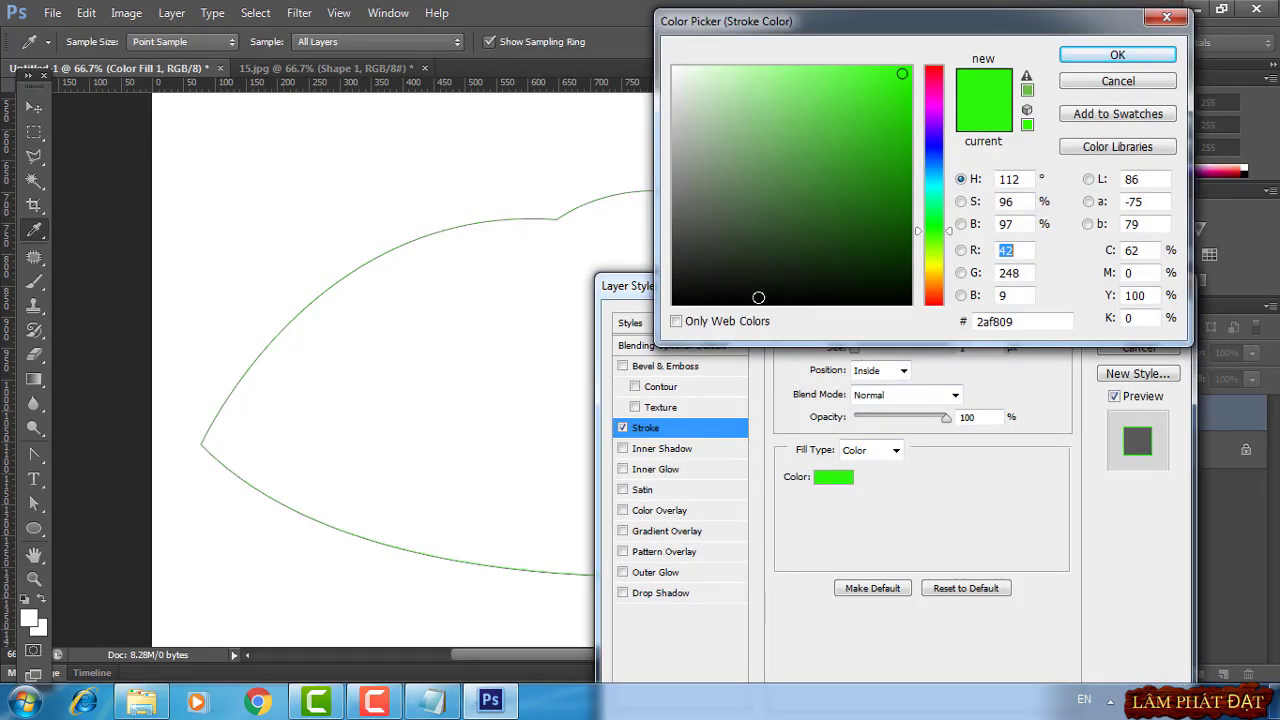
{"action": "left_click", "coordinate": [682, 301]}
{"action": "left_click", "coordinate": [1117, 55]}
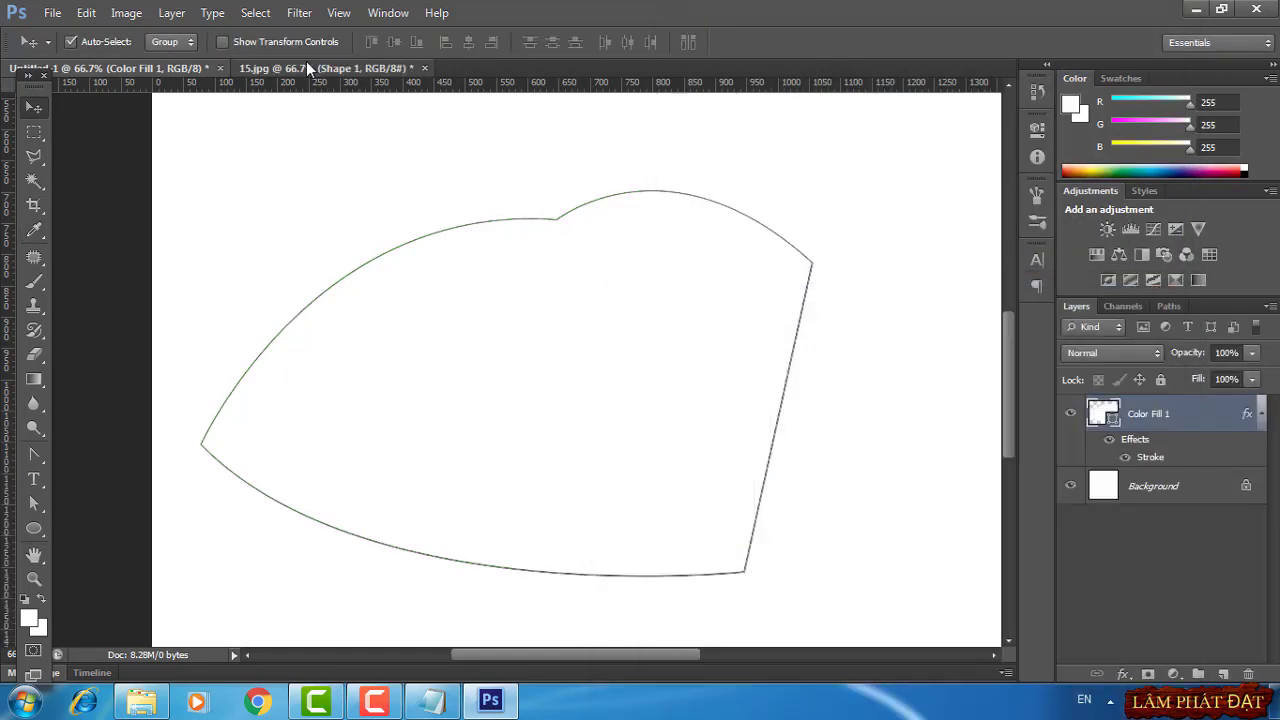
{"action": "left_click", "coordinate": [306, 67]}
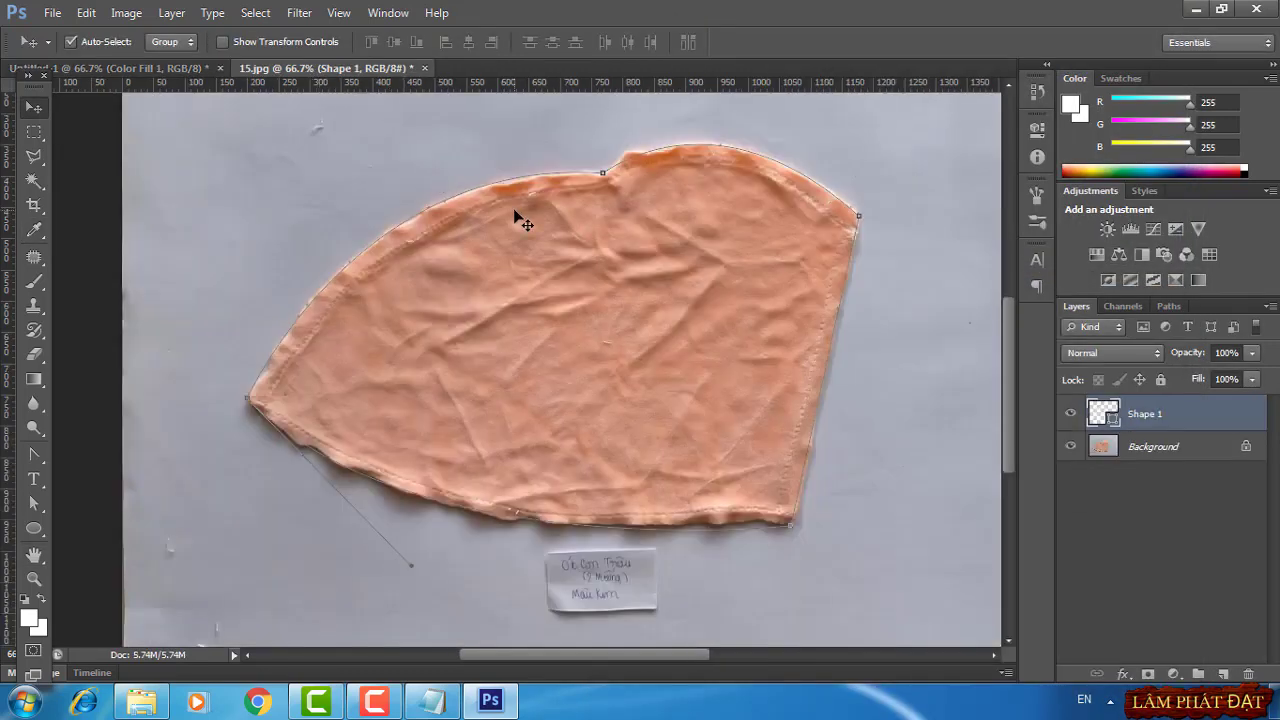
Group the piece's fill and label layers and hide the white Background
{"action": "left_click", "coordinate": [137, 68]}
{"action": "key", "text": "ctrl+g"}
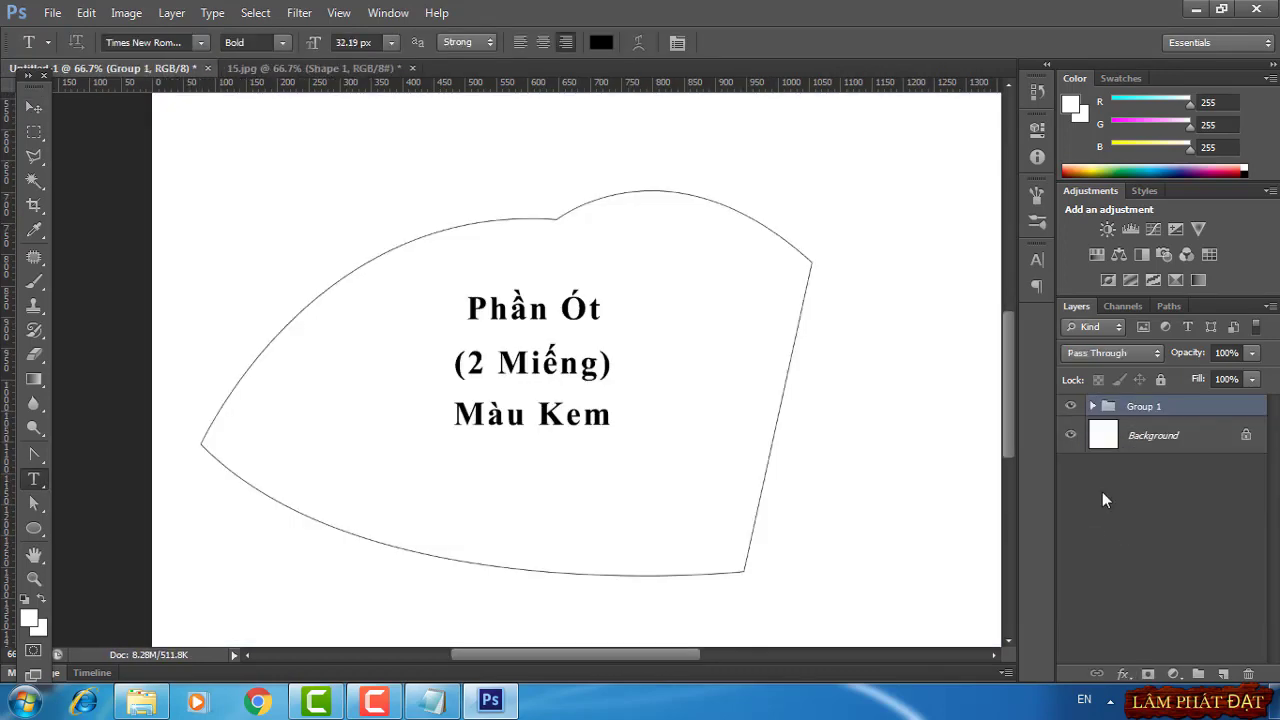
{"action": "left_click", "coordinate": [1071, 435]}
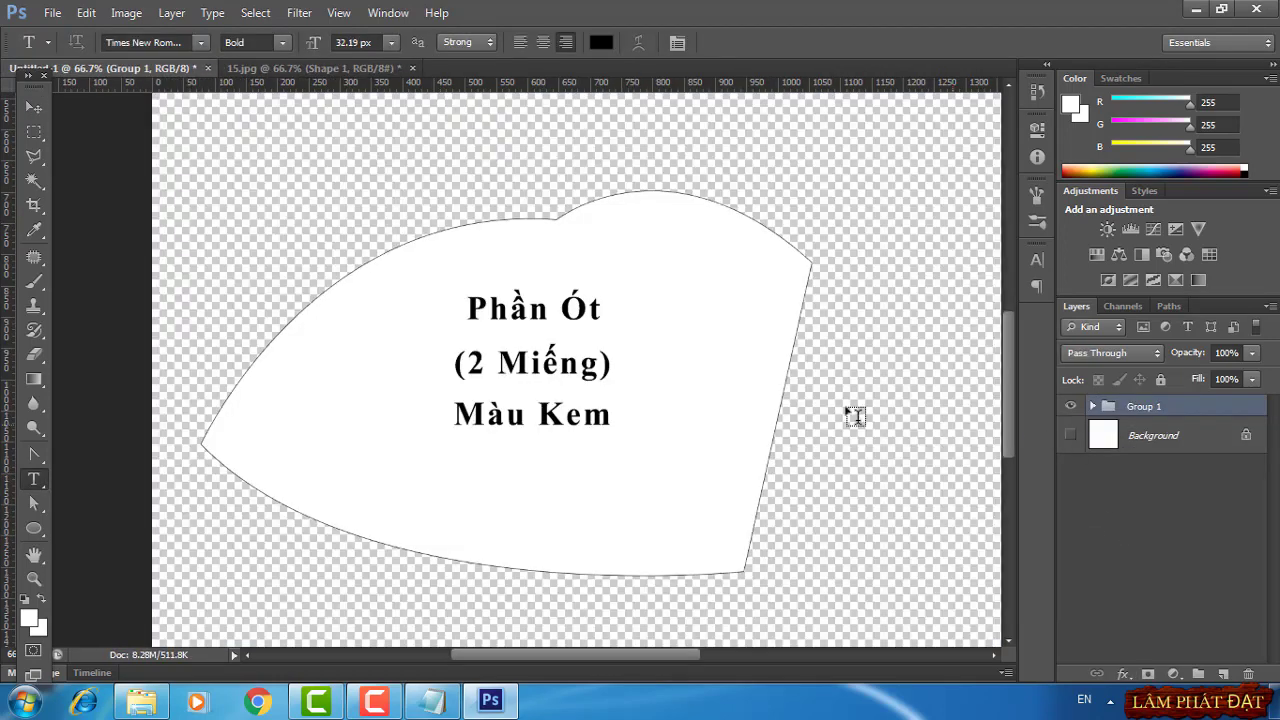
Export the piece with Save for Web as a transparent PNG named 15.png
{"action": "left_click", "coordinate": [62, 13]}
{"action": "left_click", "coordinate": [100, 191]}
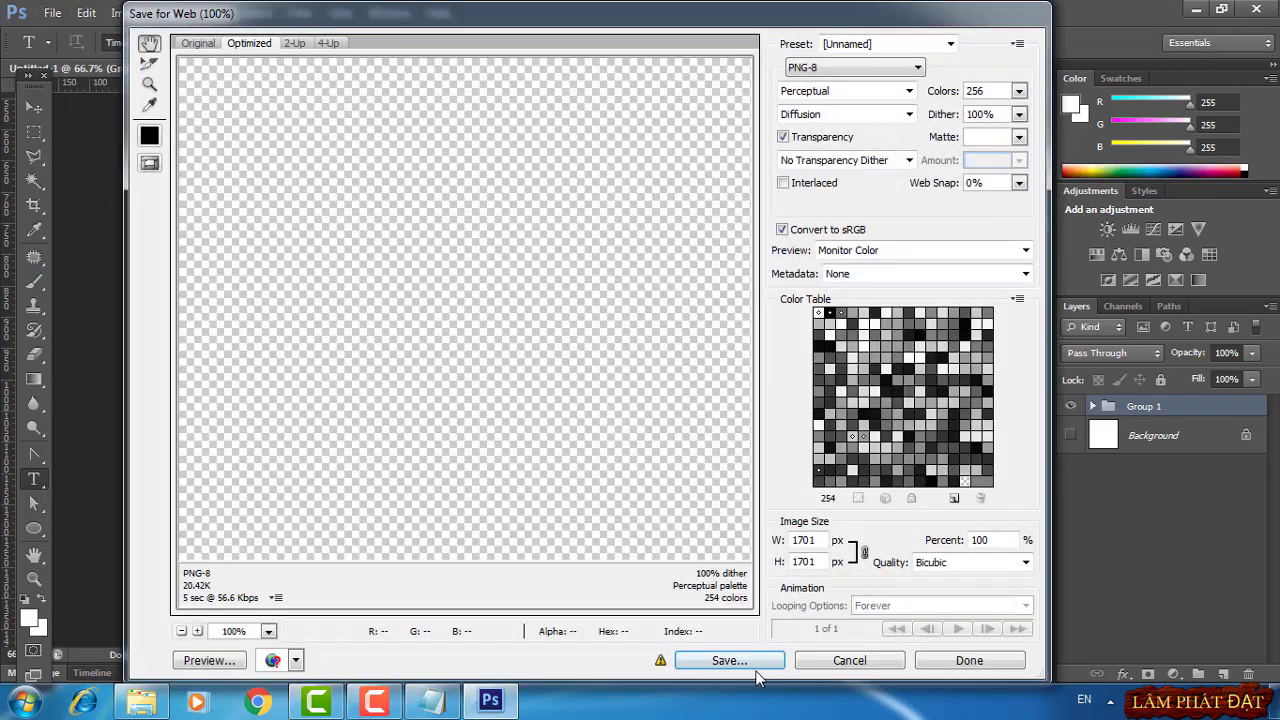
{"action": "left_click", "coordinate": [743, 666]}
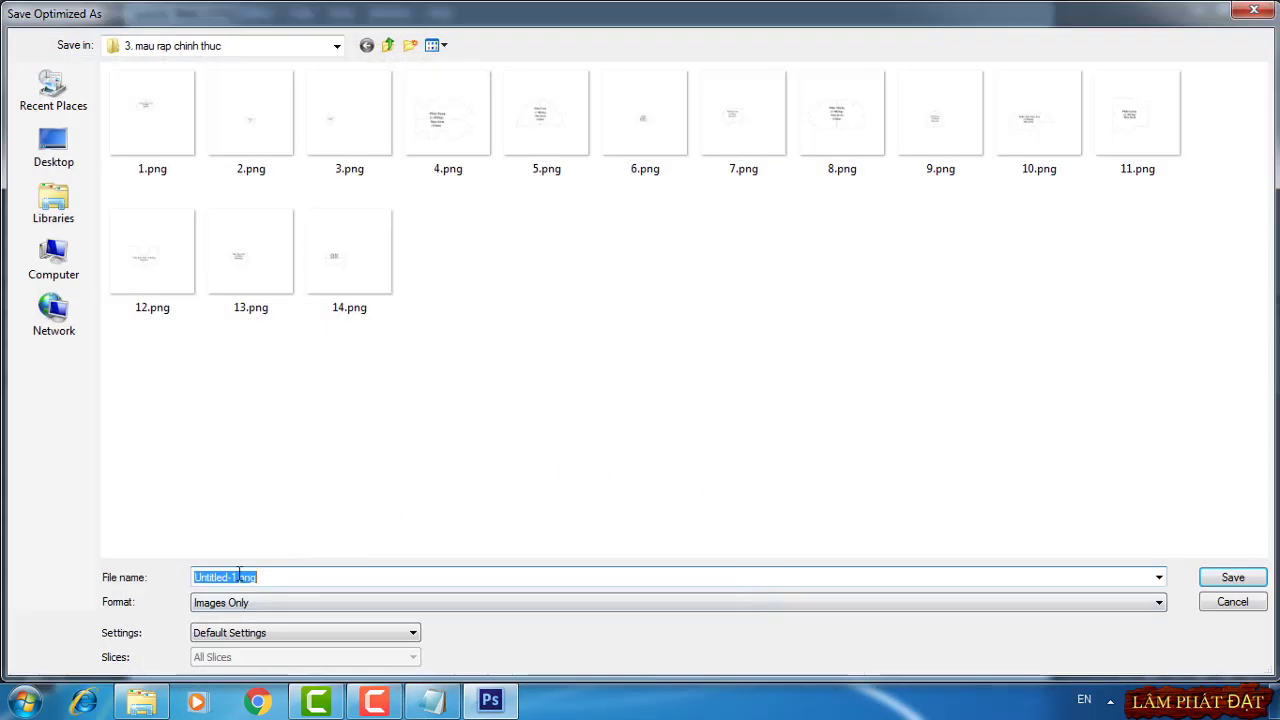
{"action": "left_click_drag", "start_coordinate": [239, 577], "coordinate": [134, 585]}
{"action": "type", "text": "1"}
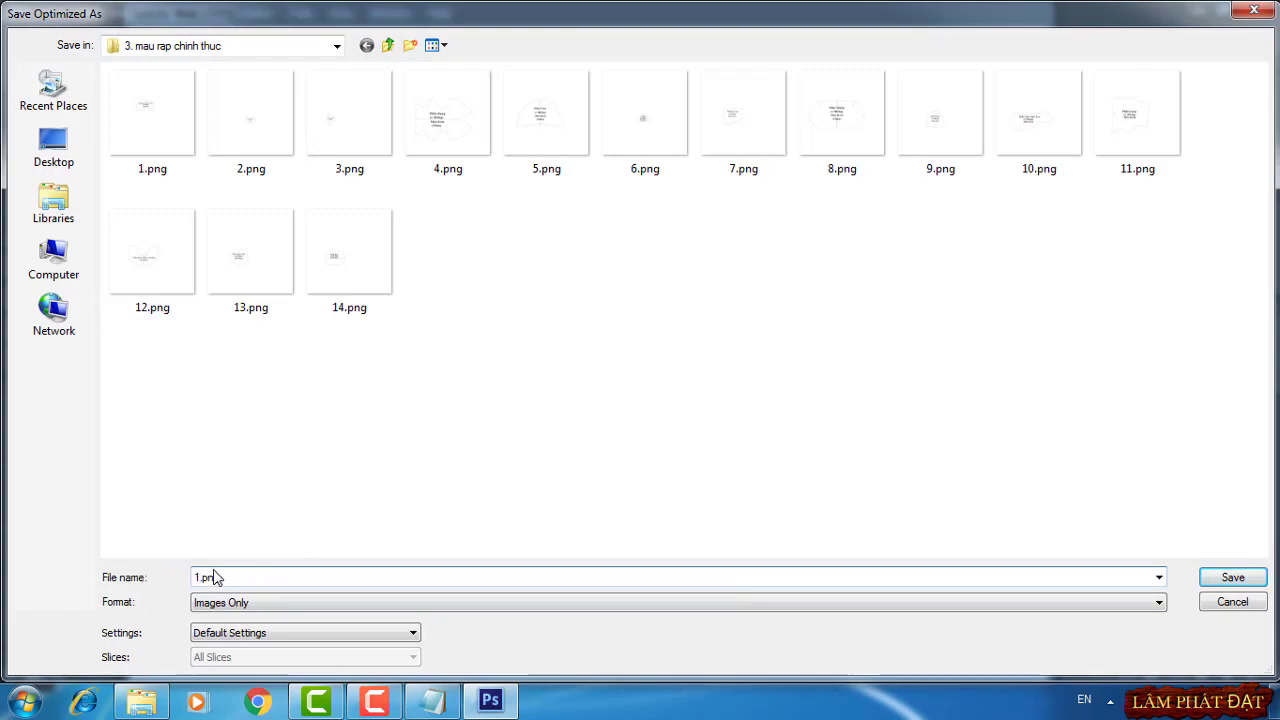
{"action": "type", "text": "5"}
{"action": "left_click", "coordinate": [1230, 577]}
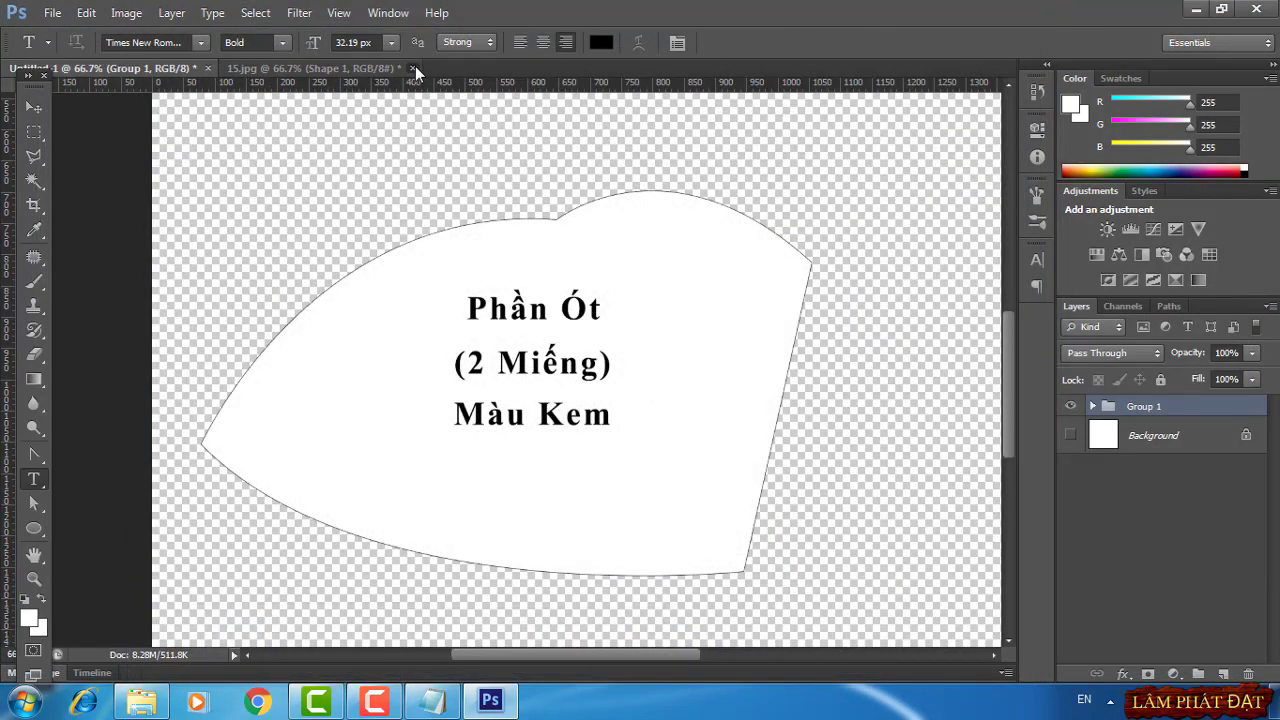
Close the 15.jpg photo without saving its changes
{"action": "left_click", "coordinate": [395, 68]}
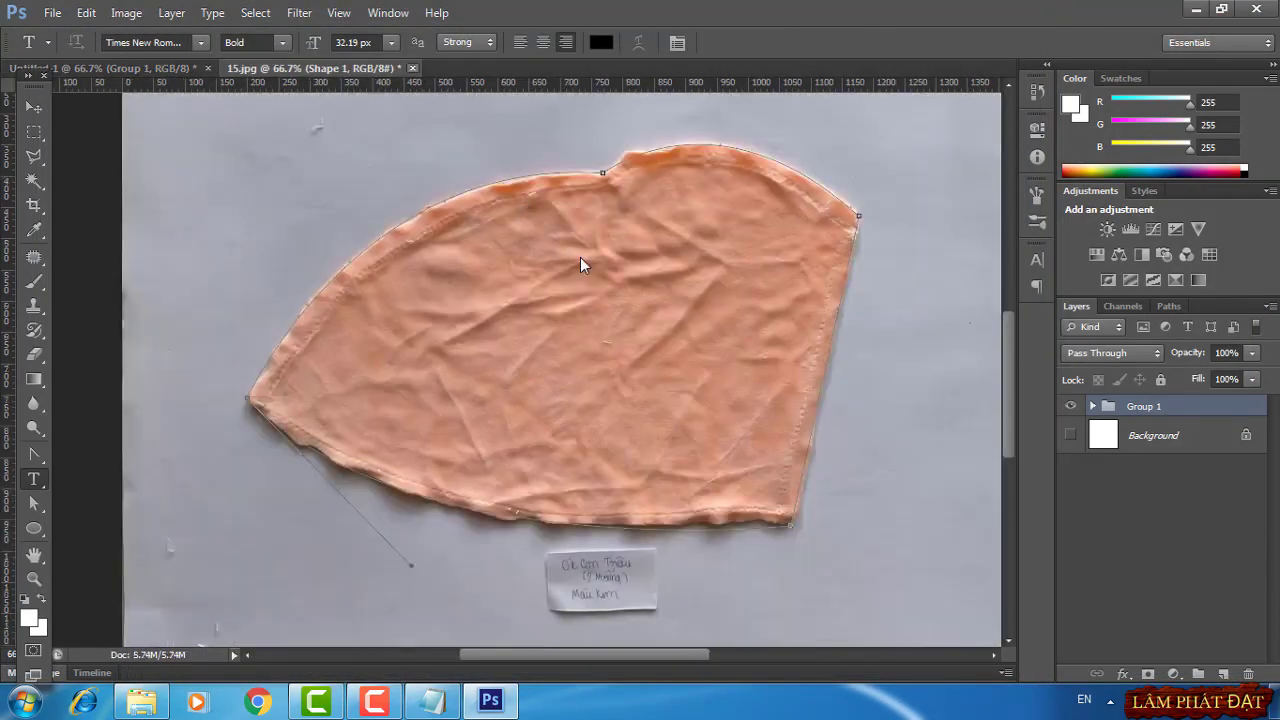
{"action": "key", "text": "ctrl+w"}
{"action": "left_click", "coordinate": [646, 277]}
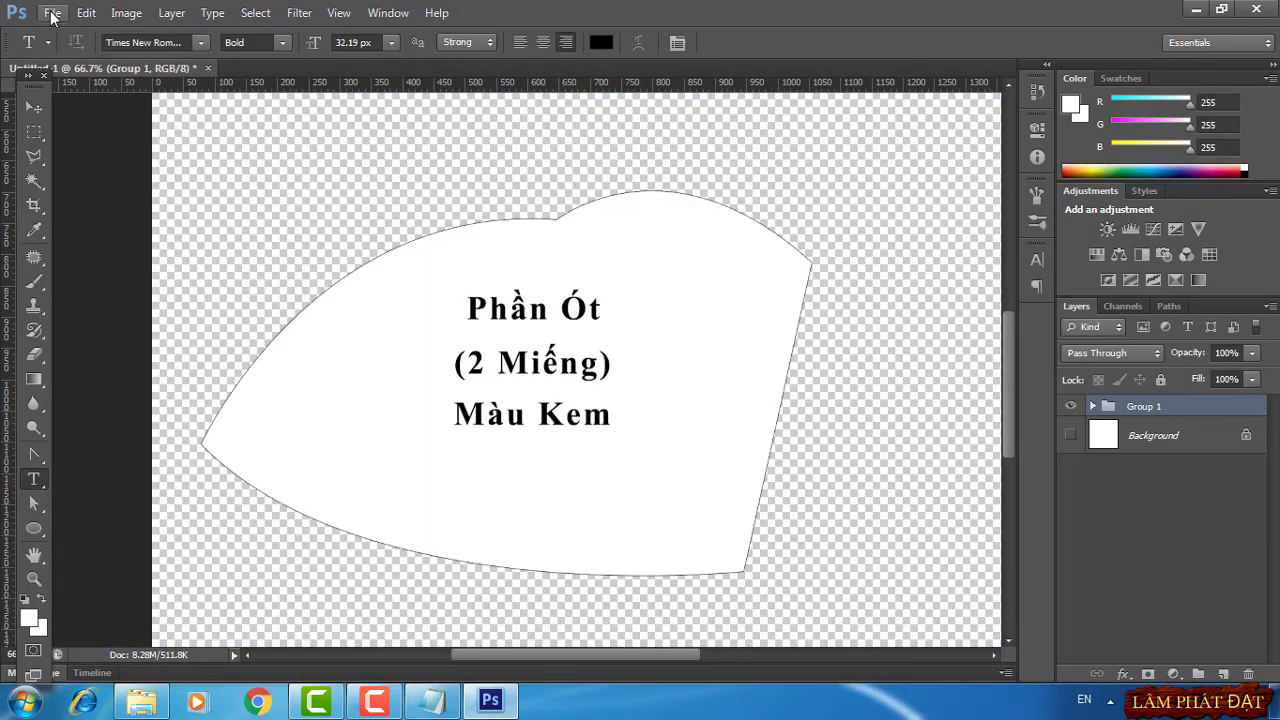
{"action": "left_click", "coordinate": [52, 14]}
Open 16.jpg, zoom in on the red piece, and place a vertical guide at about 636 px through its centre
{"action": "left_click", "coordinate": [70, 52]}
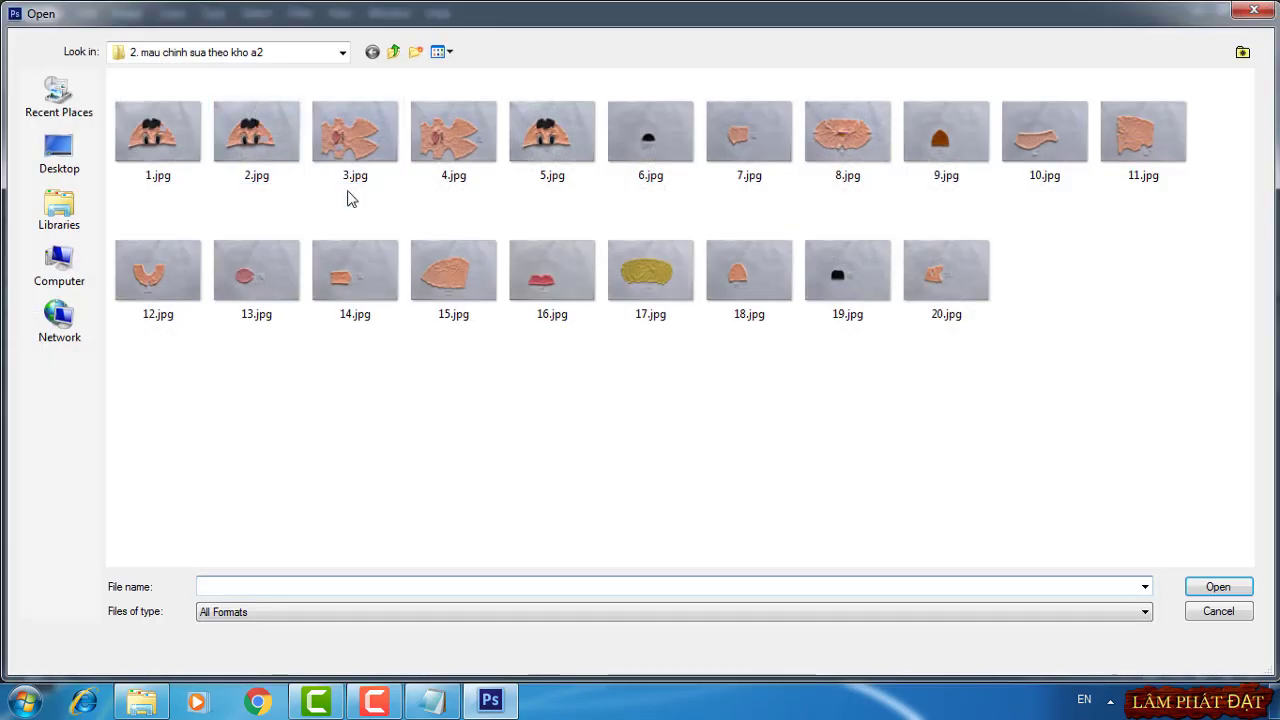
{"action": "double_click", "coordinate": [555, 277]}
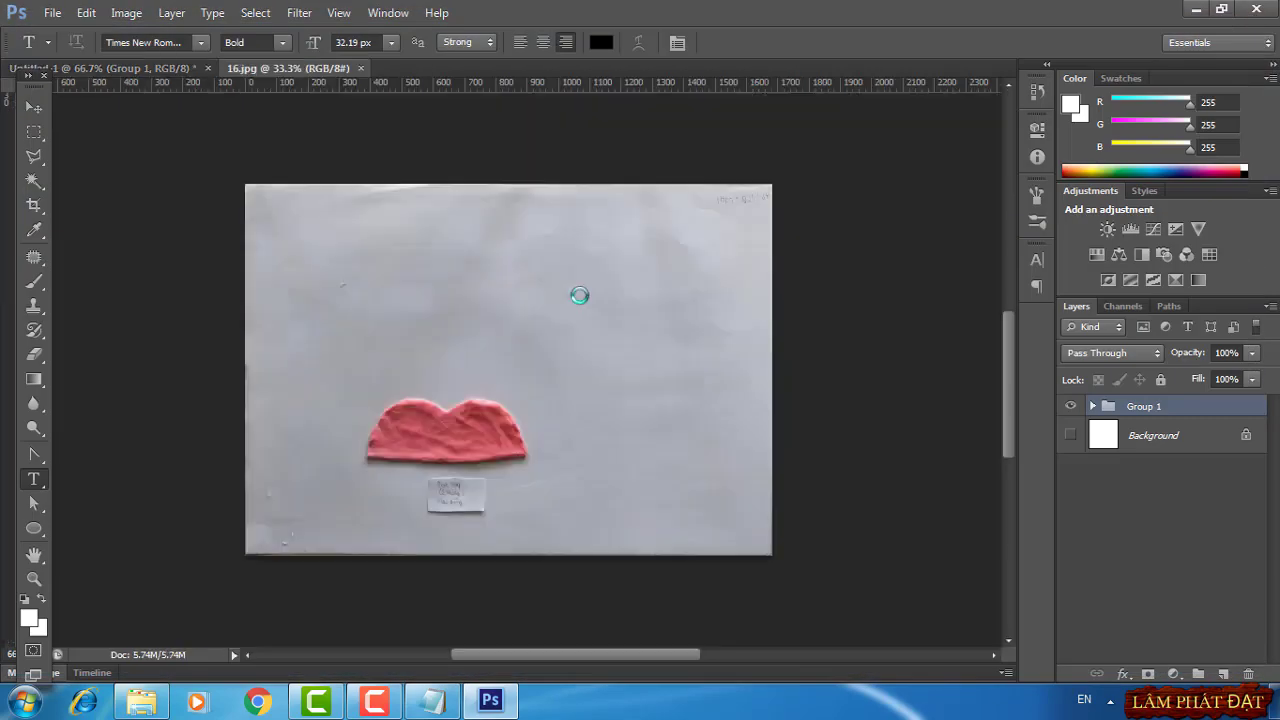
{"action": "key", "text": "ctrl+plus"}
{"action": "key", "text": "ctrl+plus"}
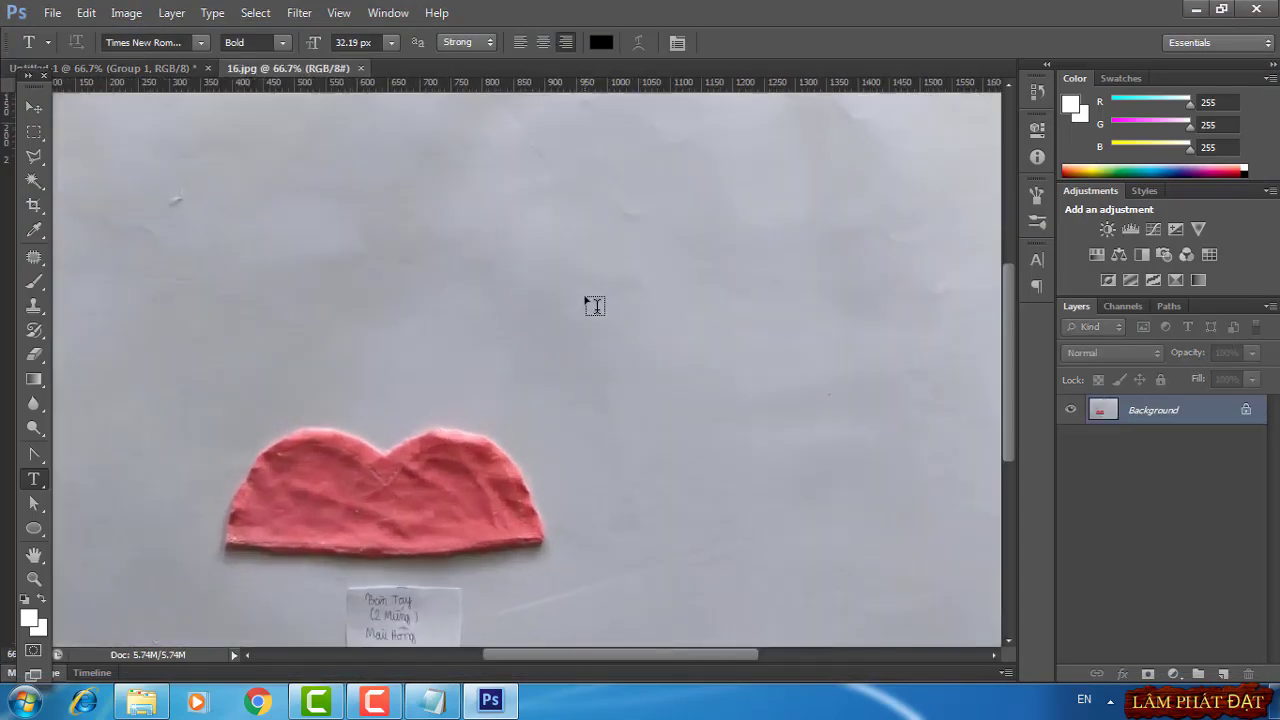
{"action": "left_click_drag", "start_coordinate": [575, 474], "coordinate": [608, 380]}
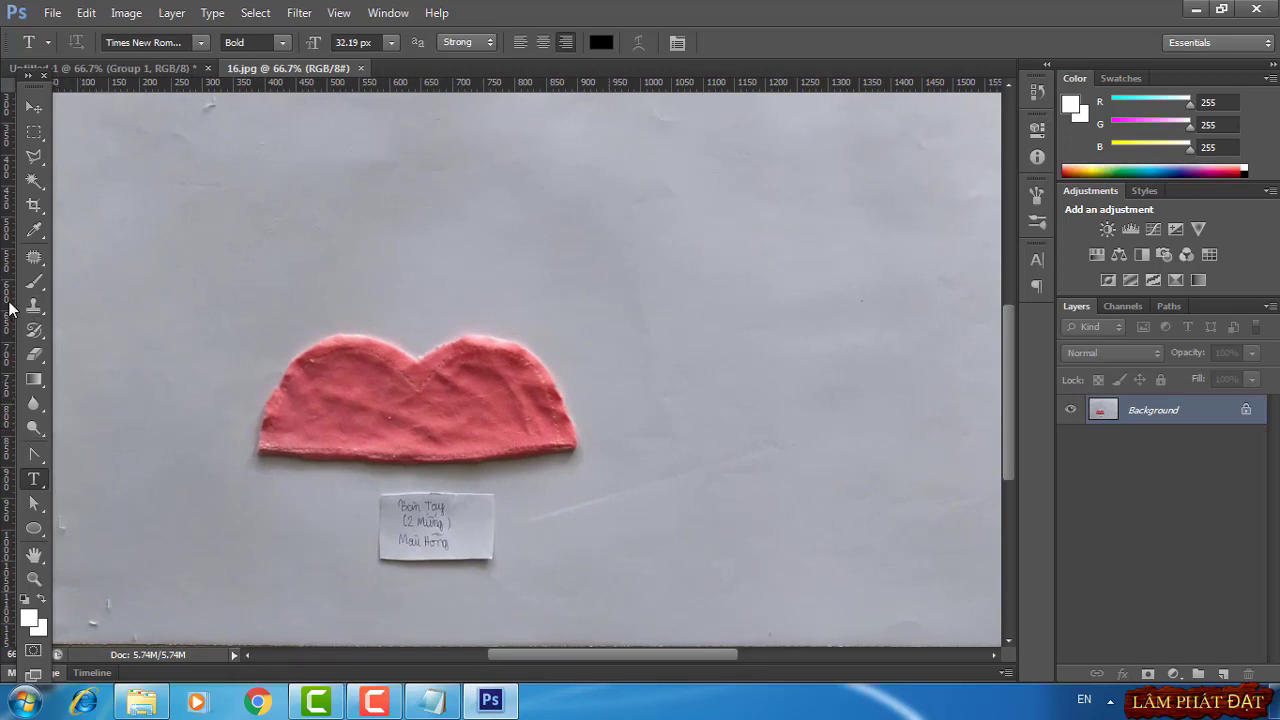
{"action": "left_click_drag", "start_coordinate": [9, 306], "coordinate": [418, 337]}
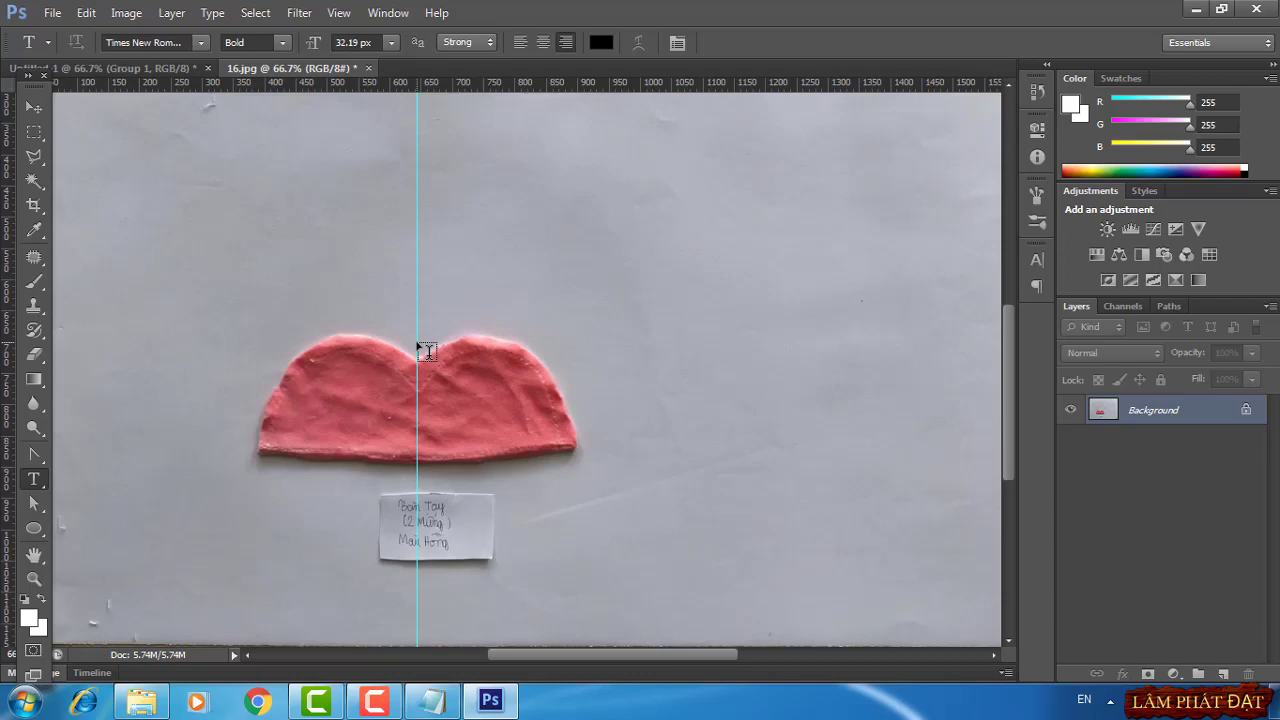
With the Pen in Shape mode, outline the left half from the lower-left corner over the bump to the centre guide
{"action": "left_click", "coordinate": [34, 461]}
{"action": "left_click", "coordinate": [106, 452]}
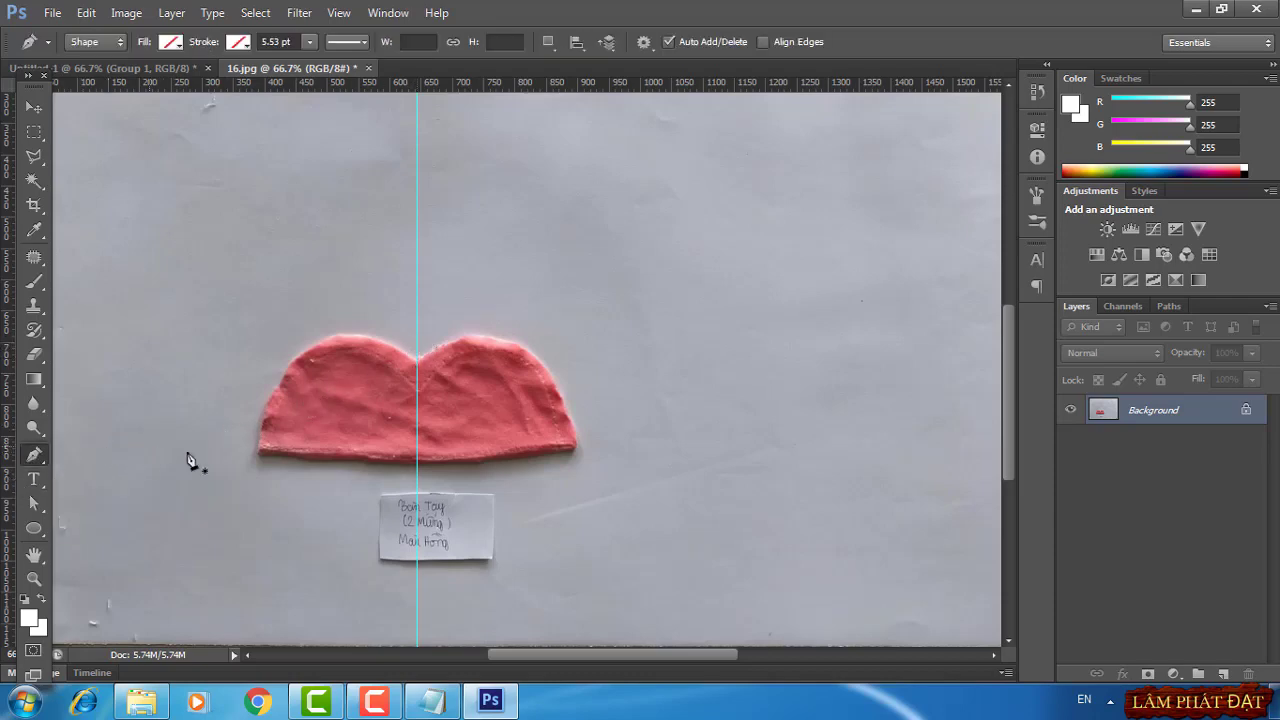
{"action": "left_click", "coordinate": [258, 461]}
{"action": "left_click", "coordinate": [418, 360]}
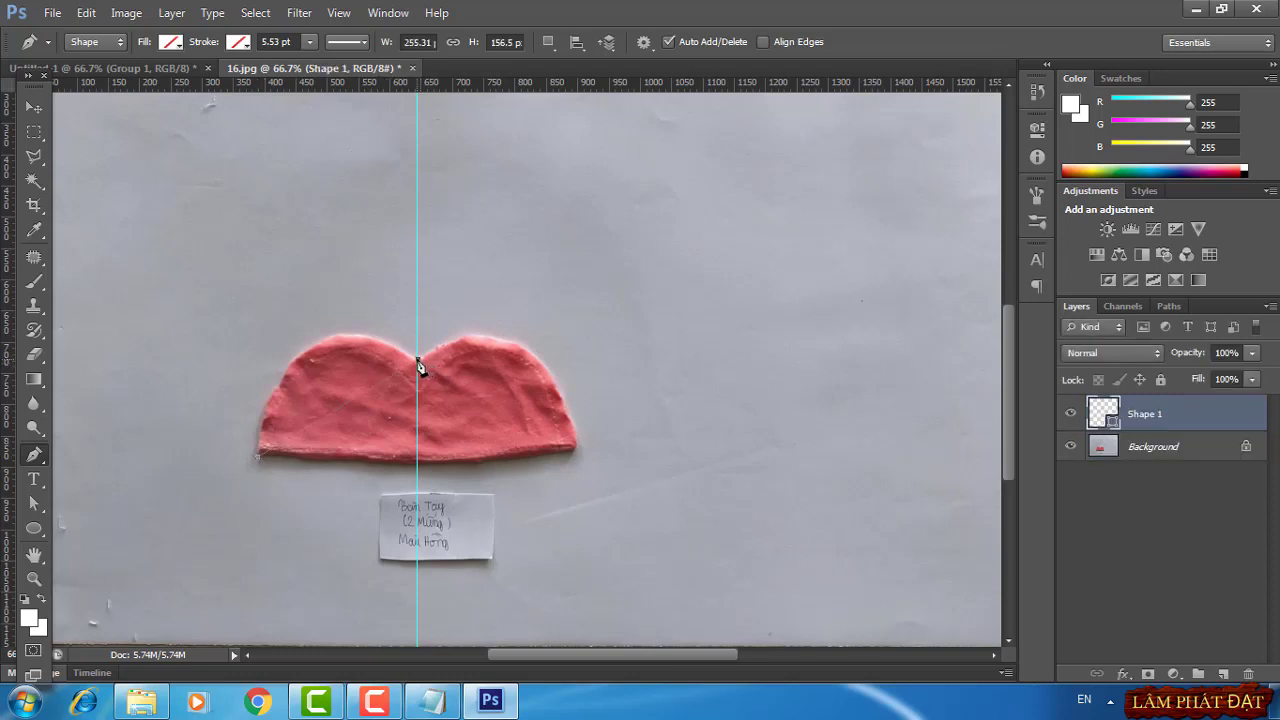
{"action": "left_click_drag", "start_coordinate": [497, 381], "coordinate": [567, 450]}
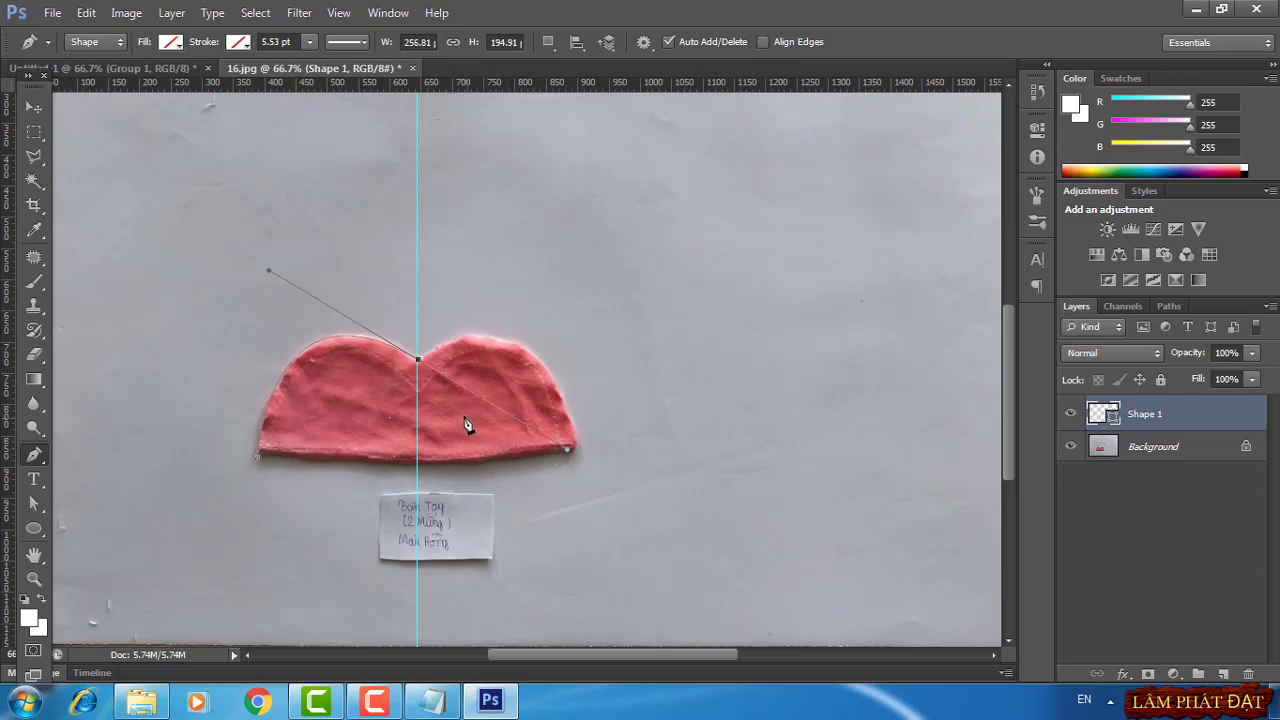
{"action": "left_click", "coordinate": [419, 361], "text": "alt"}
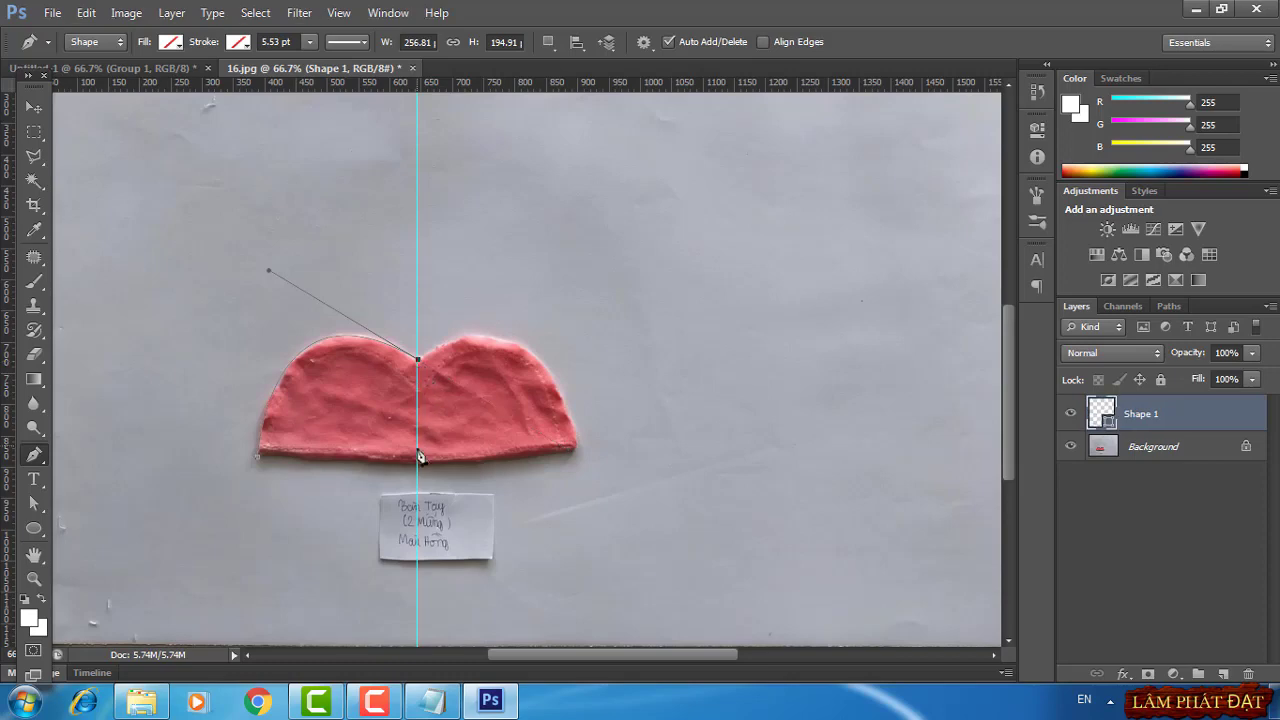
{"action": "left_click", "coordinate": [418, 466]}
{"action": "left_click", "coordinate": [258, 463]}
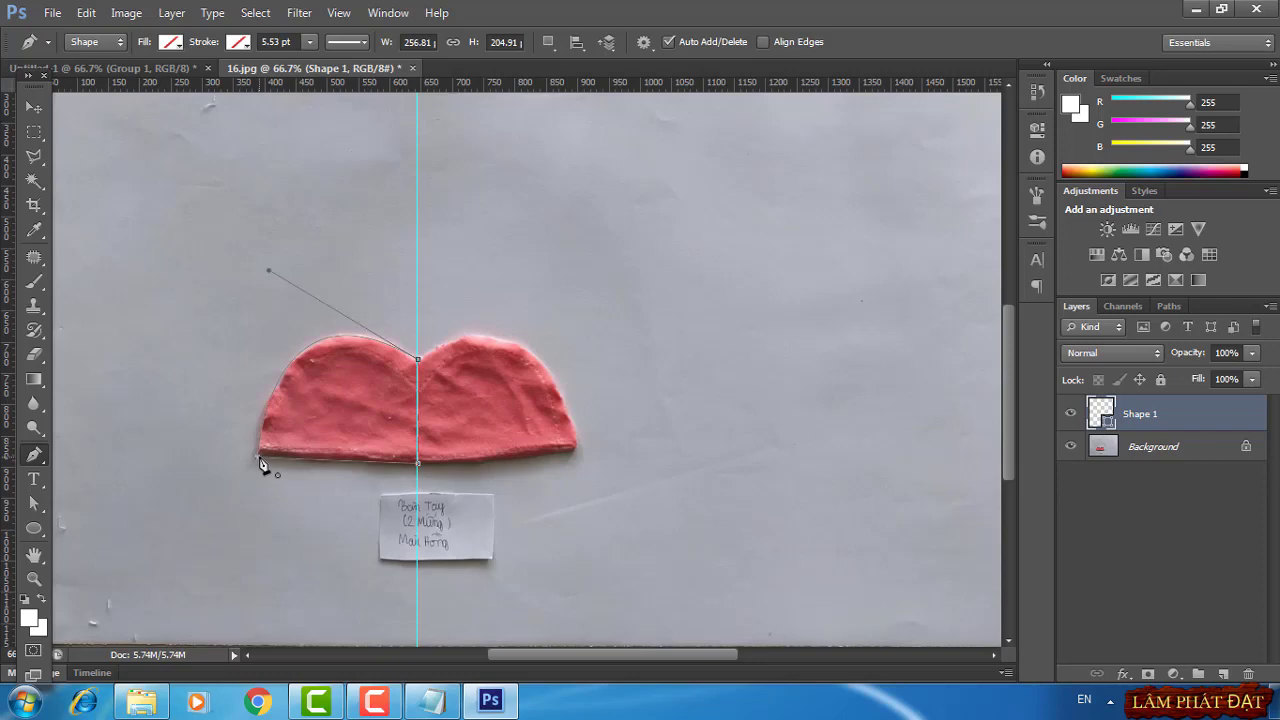
{"action": "key", "text": "Return"}
{"action": "left_click", "coordinate": [258, 463]}
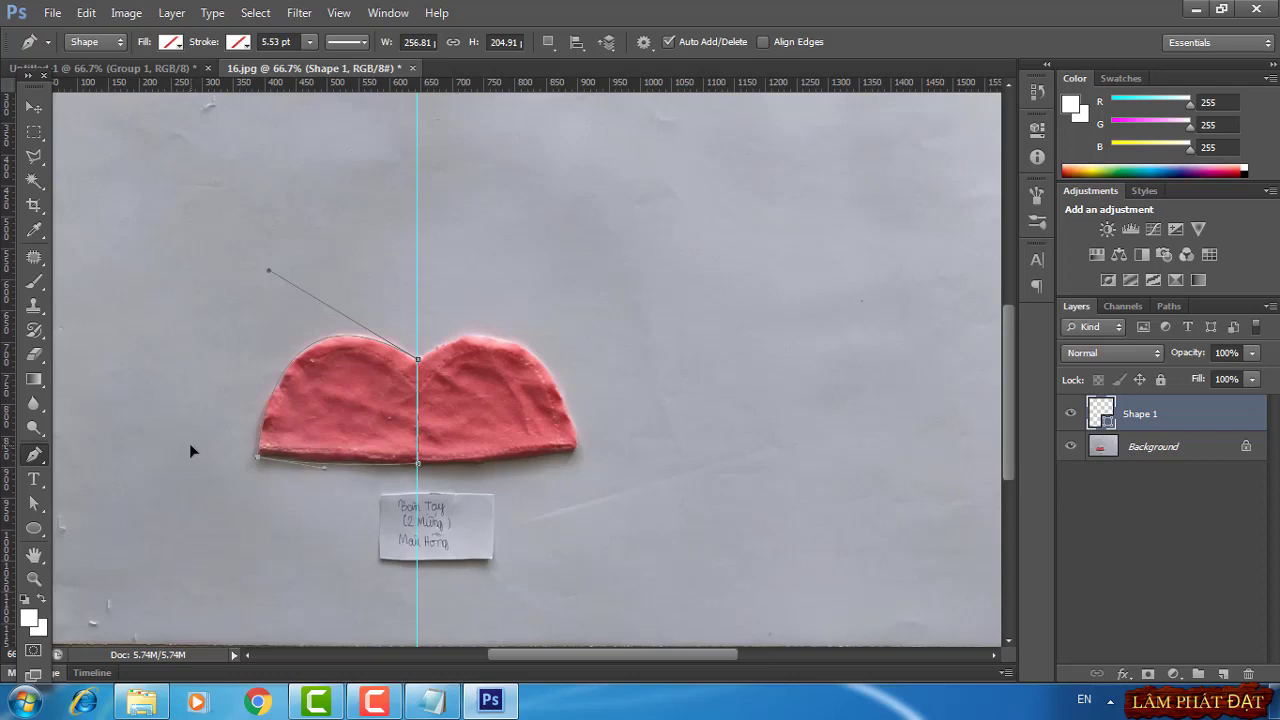
Close the traced path, delete Group 1 and its contents from Untitled-1, and zoom to 200%
{"action": "key", "text": "Return"}
{"action": "left_click", "coordinate": [177, 66]}
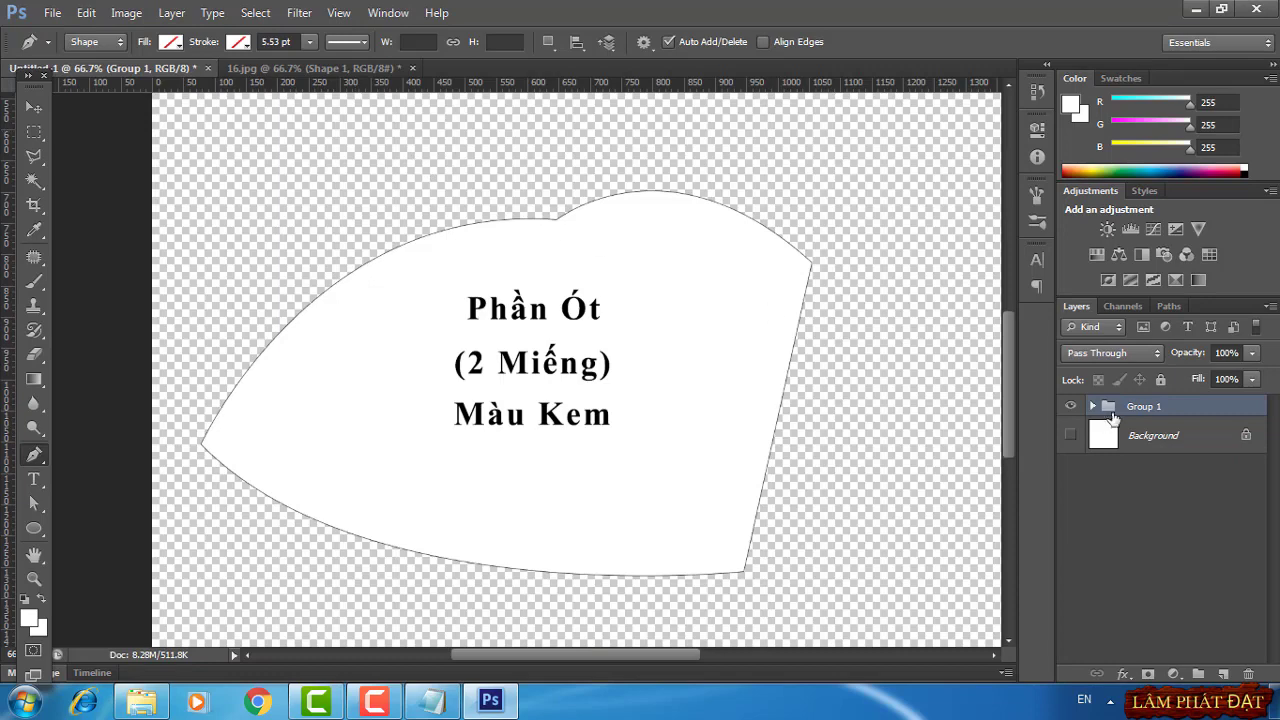
{"action": "right_click", "coordinate": [1113, 418]}
{"action": "left_click", "coordinate": [1010, 251]}
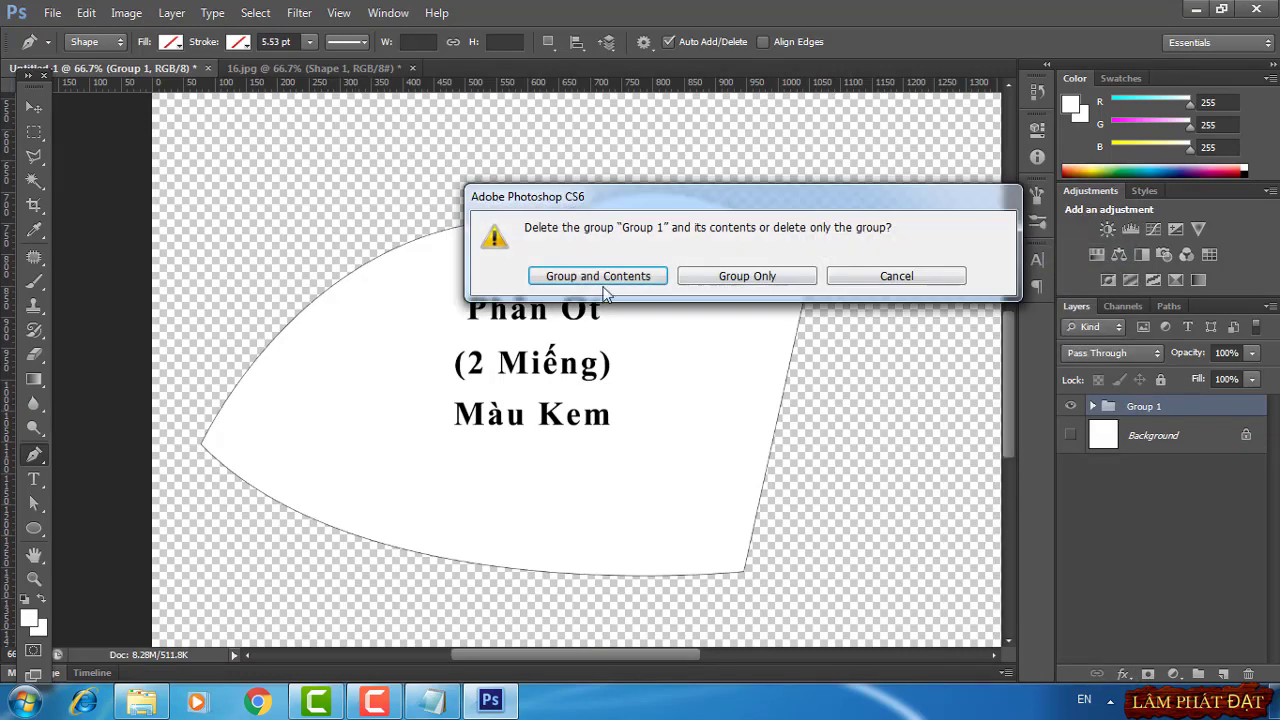
{"action": "left_click", "coordinate": [603, 286]}
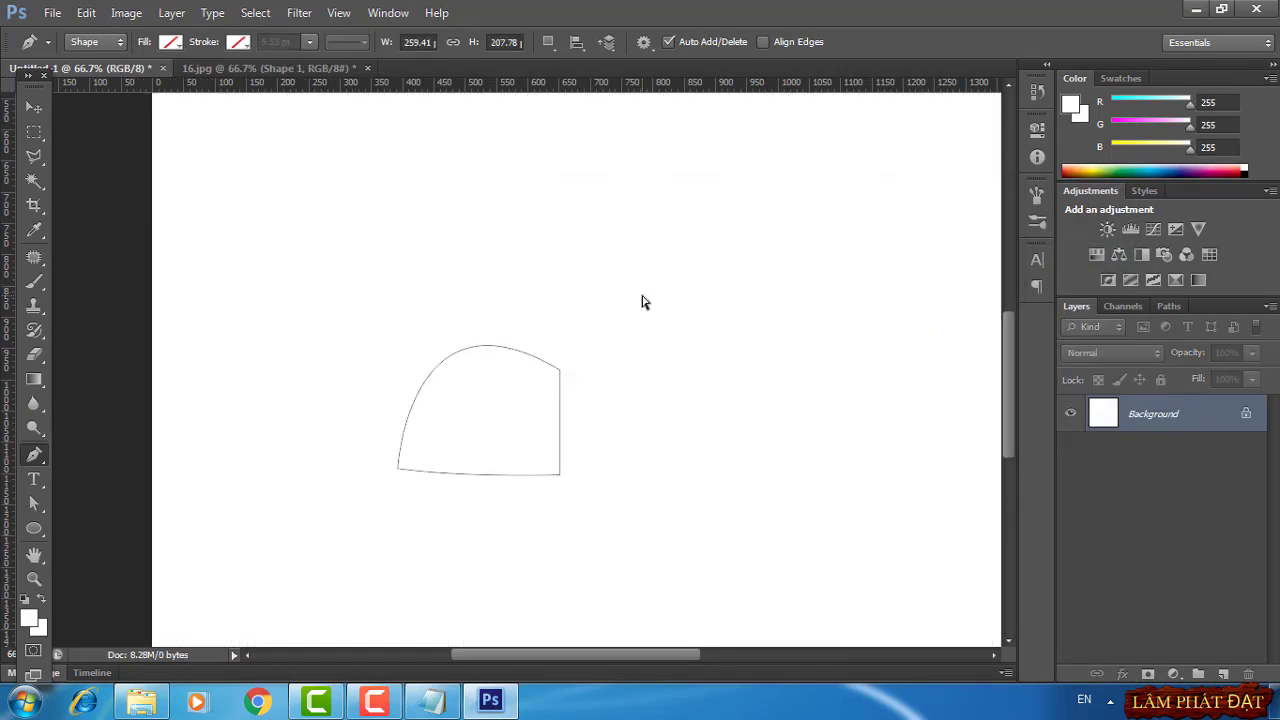
{"action": "key", "text": "ctrl+plus"}
{"action": "key", "text": "ctrl+plus"}
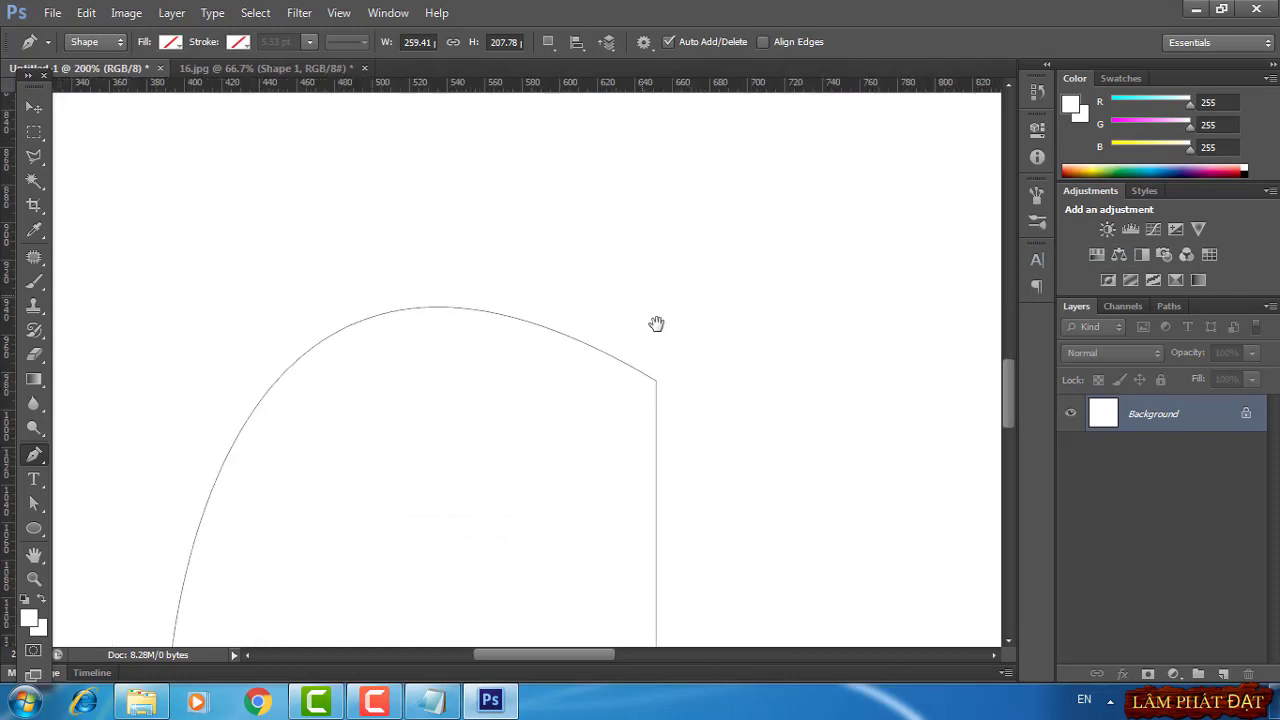
{"action": "left_click_drag", "start_coordinate": [709, 475], "coordinate": [647, 332]}
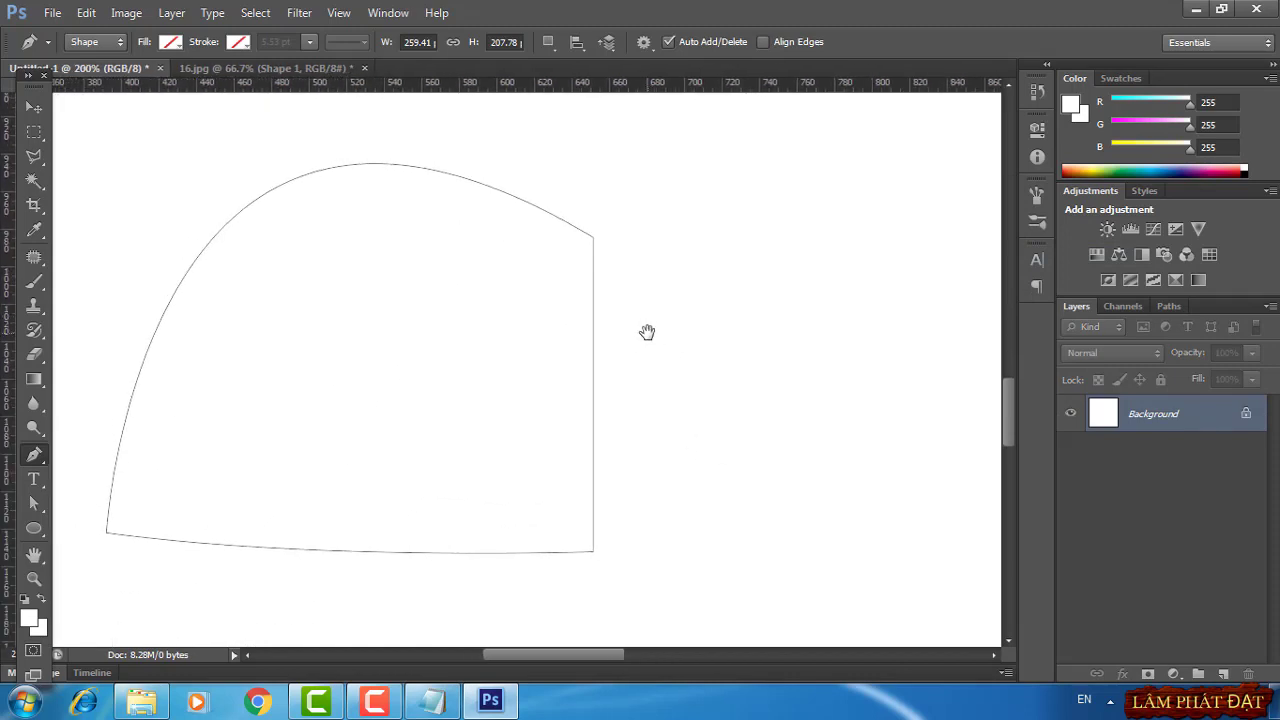
{"action": "left_click", "coordinate": [1173, 674]}
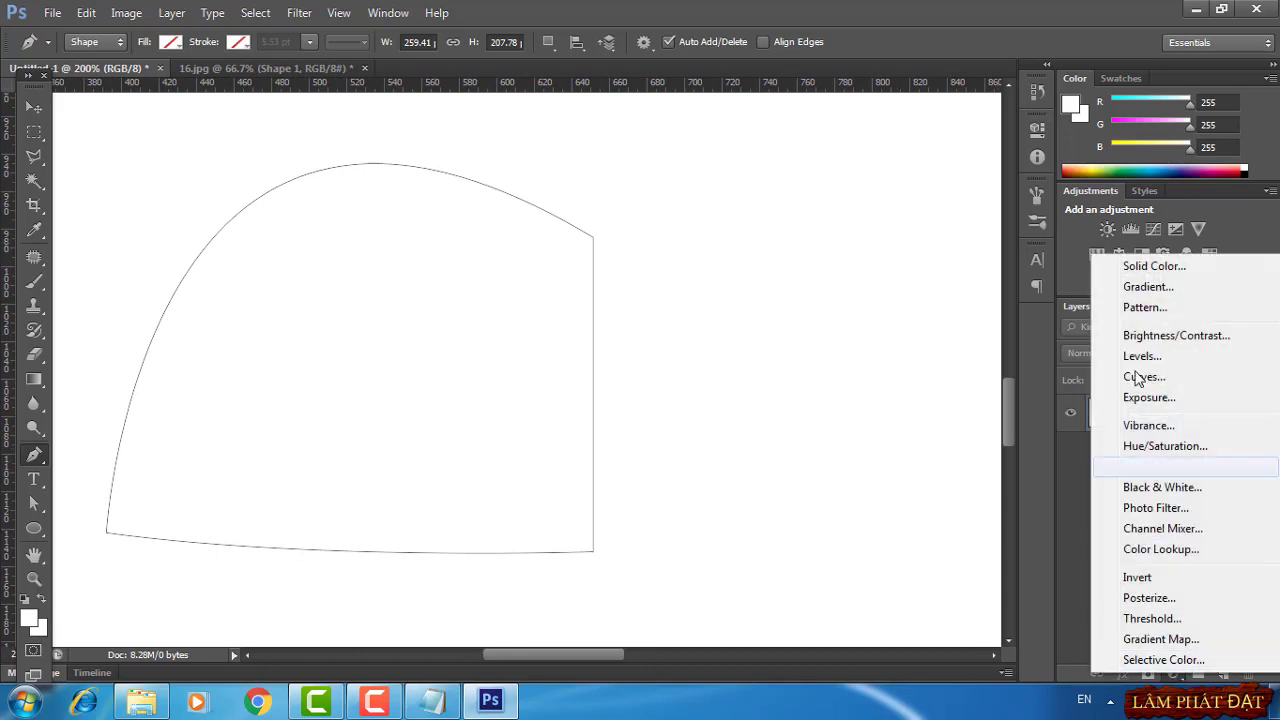
Fill the outline with white and add a 1 px inside stroke in colour 080808
{"action": "left_click", "coordinate": [1147, 268]}
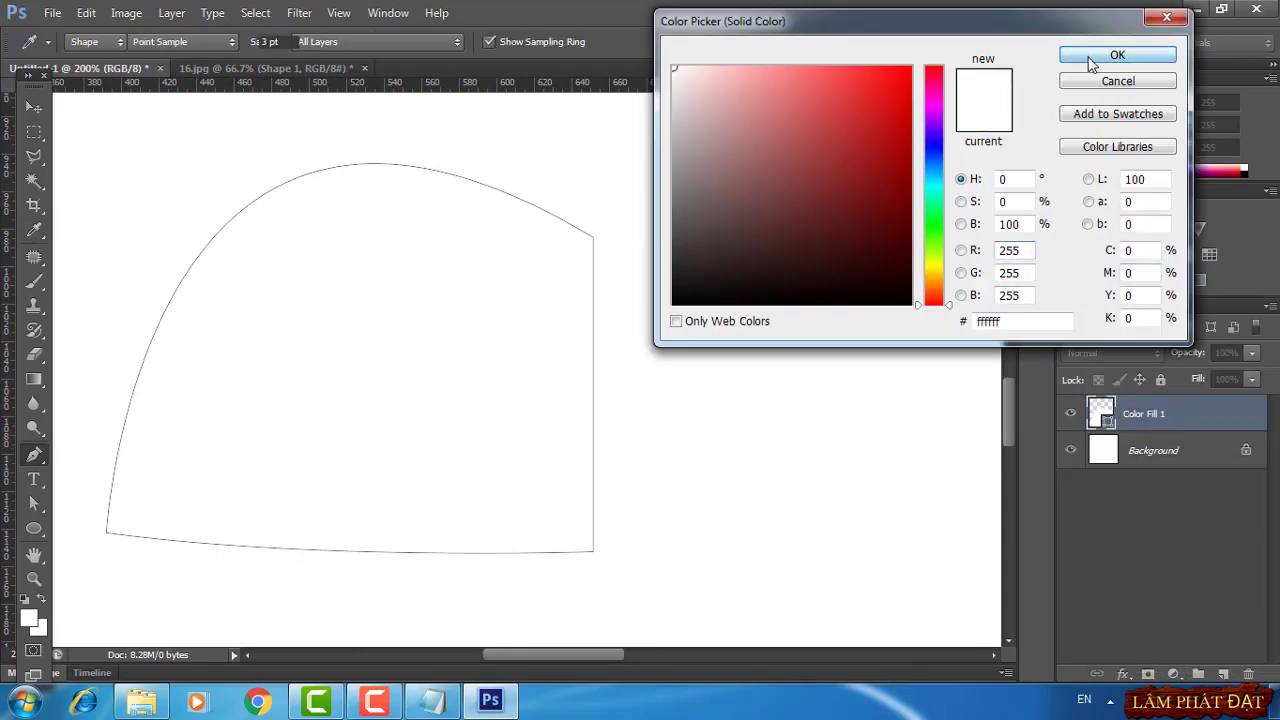
{"action": "left_click", "coordinate": [1092, 62]}
{"action": "left_click", "coordinate": [1123, 674]}
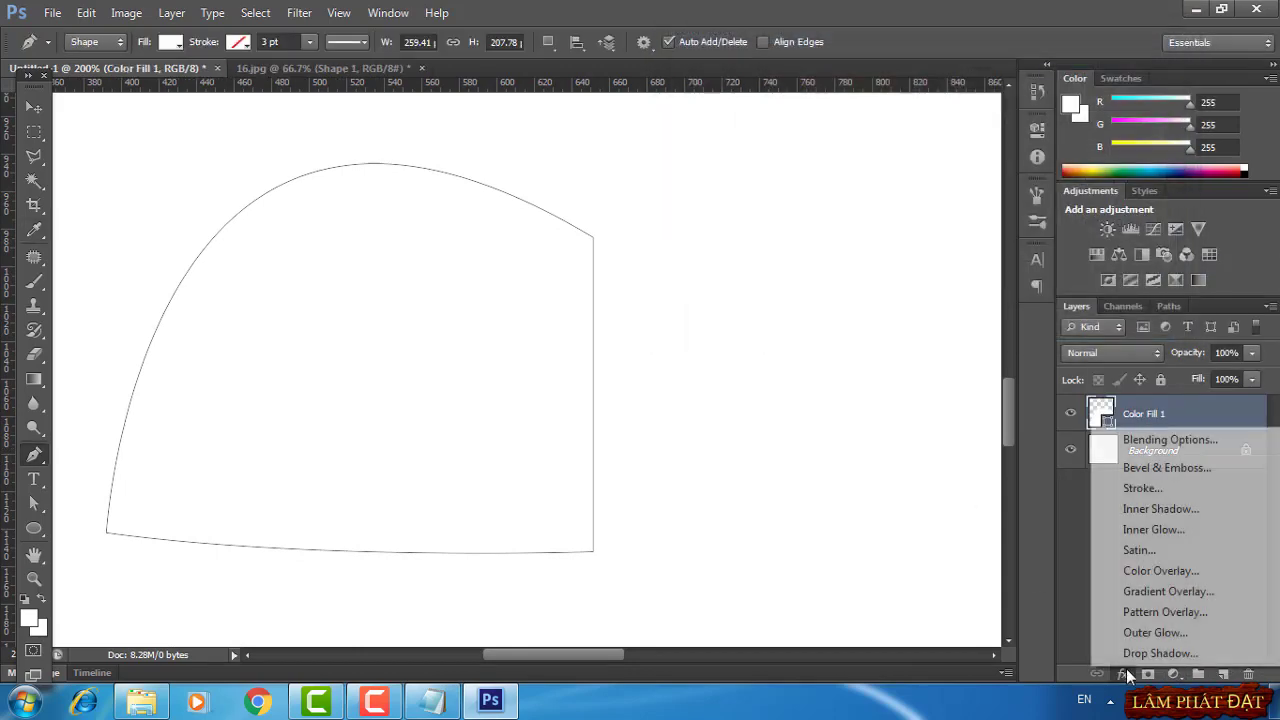
{"action": "left_click", "coordinate": [1134, 490]}
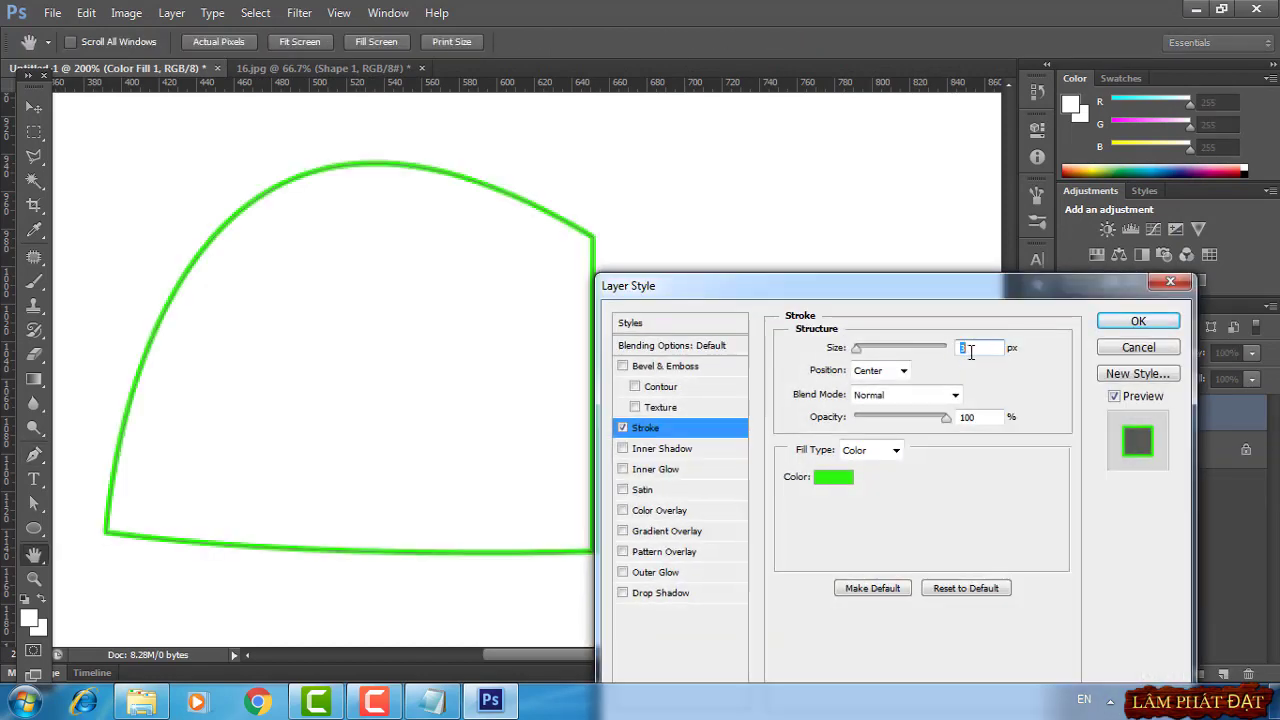
{"action": "type", "text": "1"}
{"action": "left_click", "coordinate": [903, 370]}
{"action": "left_click", "coordinate": [880, 402]}
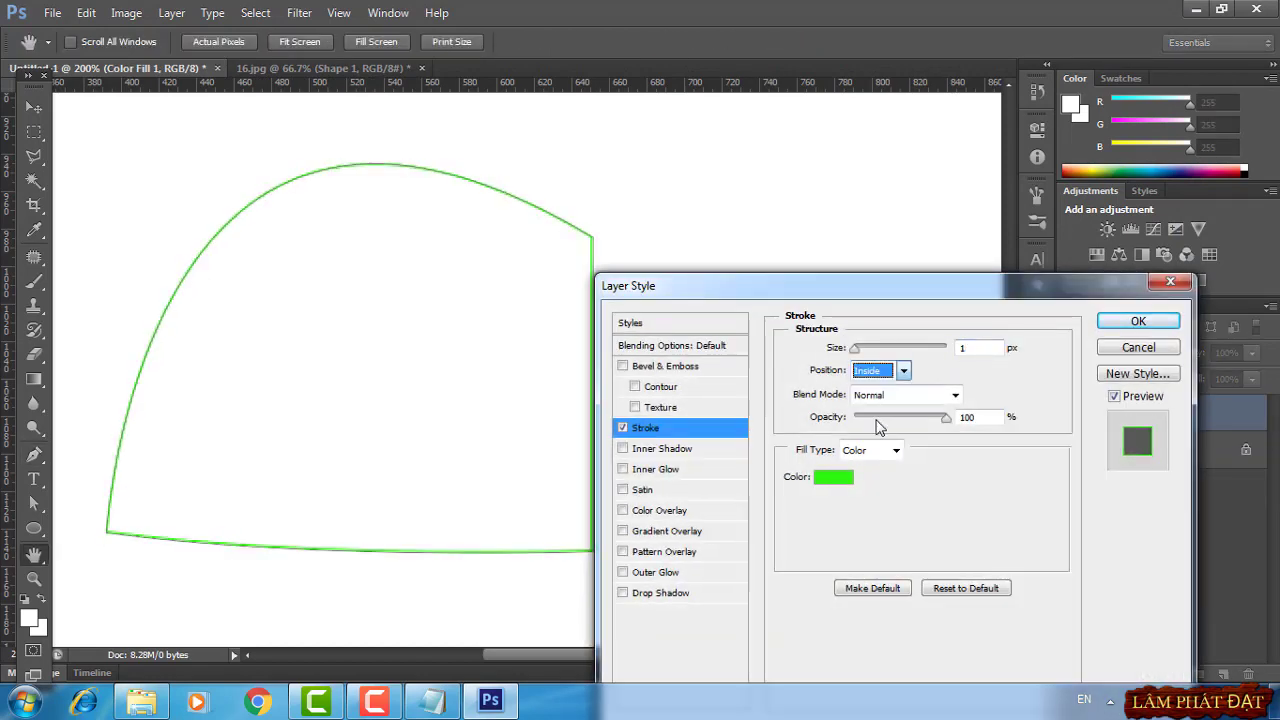
{"action": "left_click", "coordinate": [833, 478]}
{"action": "left_click", "coordinate": [675, 297]}
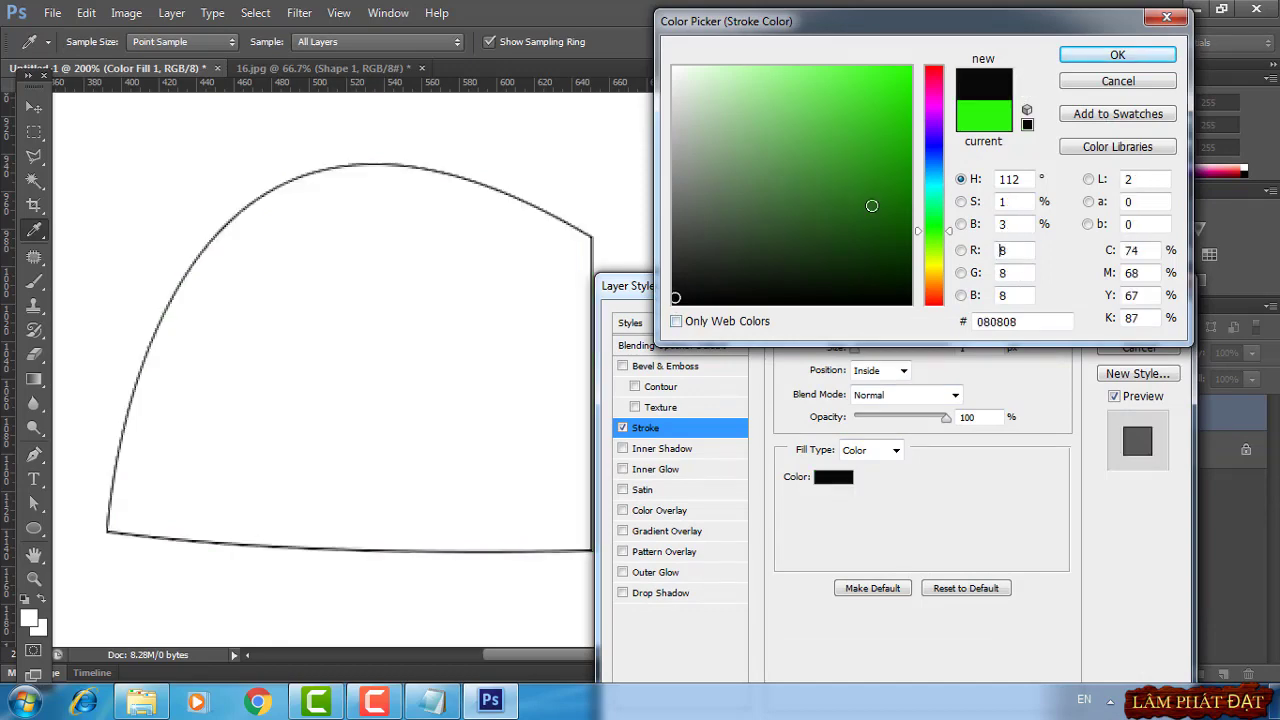
{"action": "left_click", "coordinate": [1104, 58]}
{"action": "left_click", "coordinate": [1137, 320]}
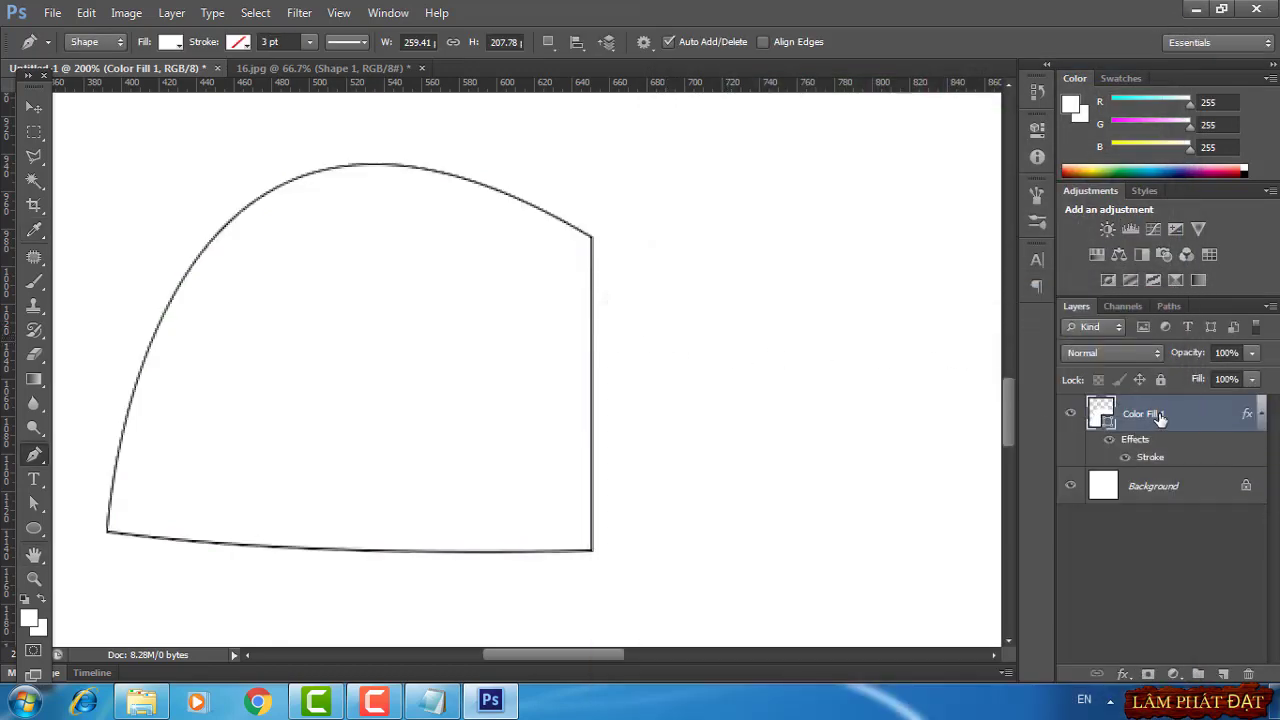
Duplicate the Color Fill 1 layer as Color Fill 1 copy
{"action": "right_click", "coordinate": [1160, 420]}
{"action": "left_click", "coordinate": [1020, 95]}
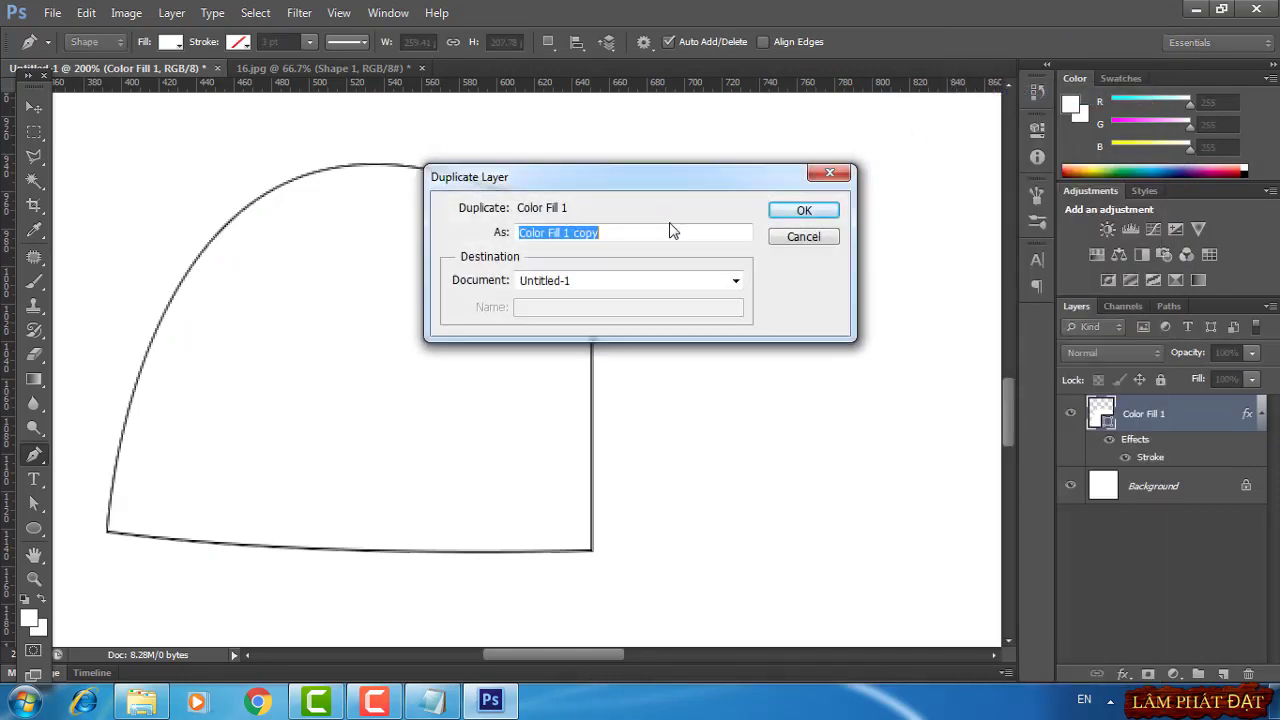
{"action": "left_click", "coordinate": [806, 211]}
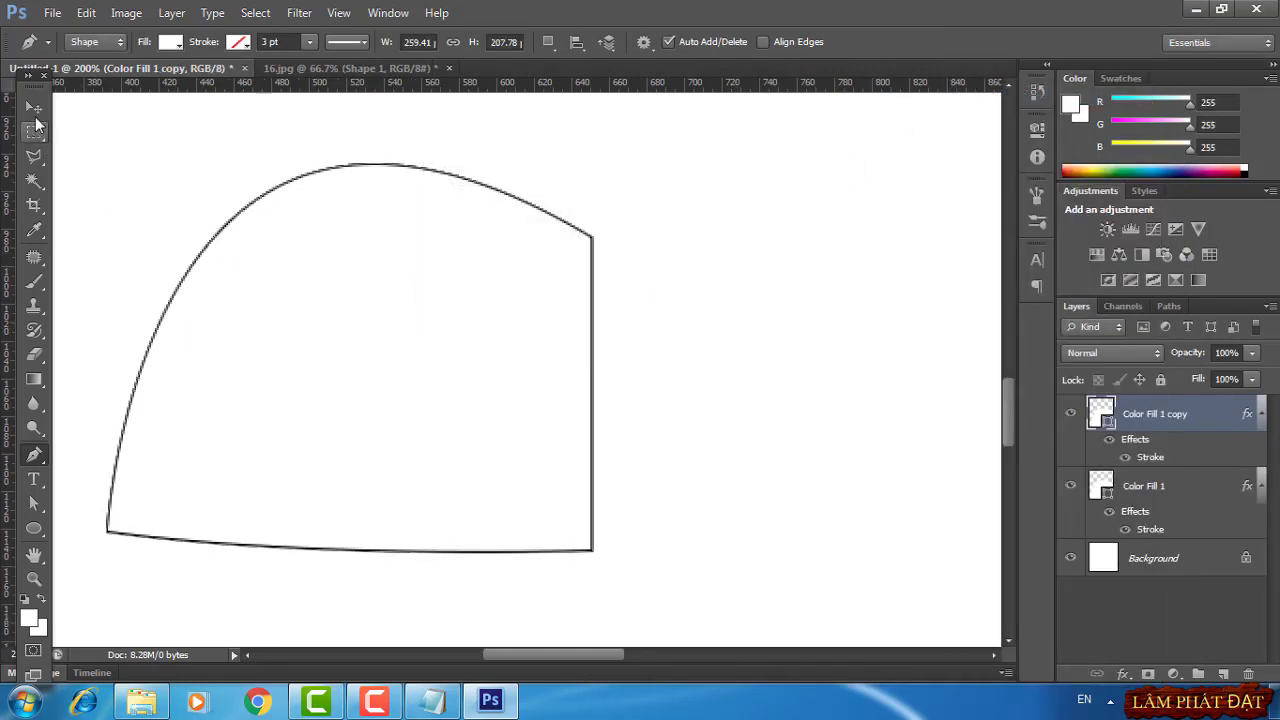
{"action": "left_click", "coordinate": [36, 108]}
Move the copied shape to the right and flip it horizontally
{"action": "mouse_move", "coordinate": [366, 329]}
{"action": "left_mouse_down"}
{"action": "mouse_move", "coordinate": [823, 318]}
{"action": "mouse_move", "coordinate": [864, 333]}
{"action": "left_mouse_up"}
{"action": "key", "text": "ctrl+minus"}
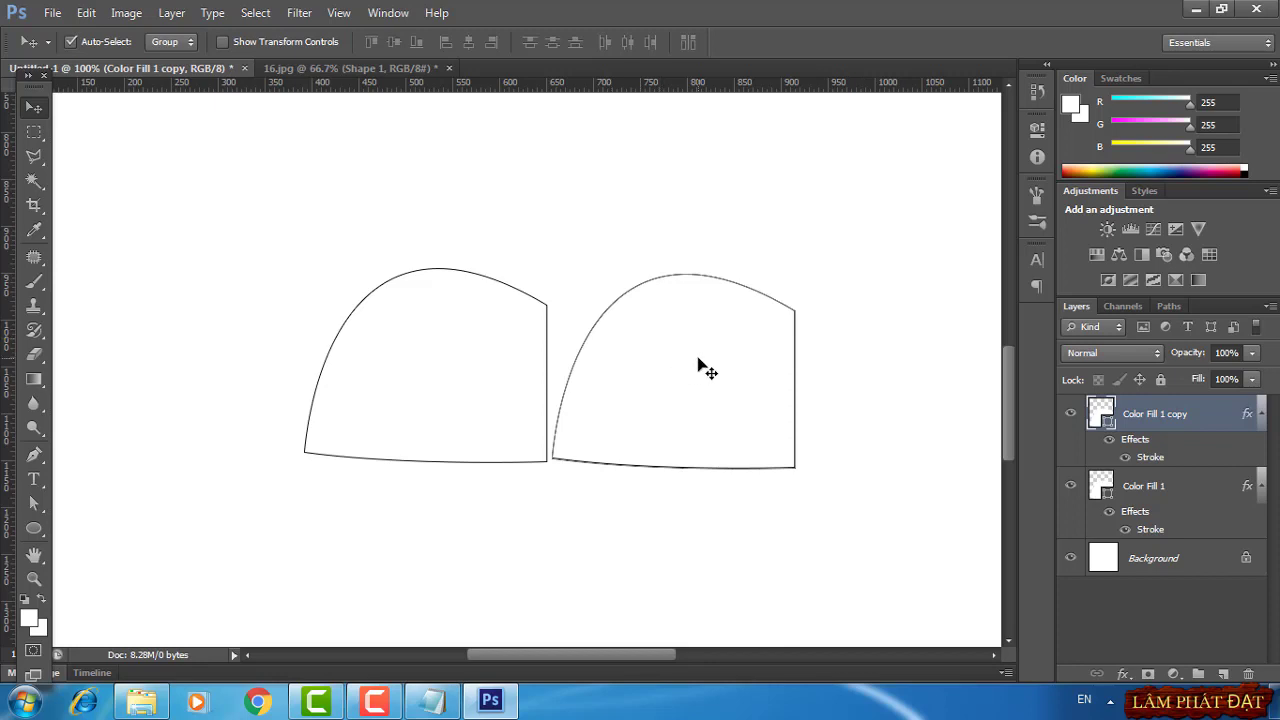
{"action": "key", "text": "ctrl+t"}
{"action": "right_click", "coordinate": [714, 340]}
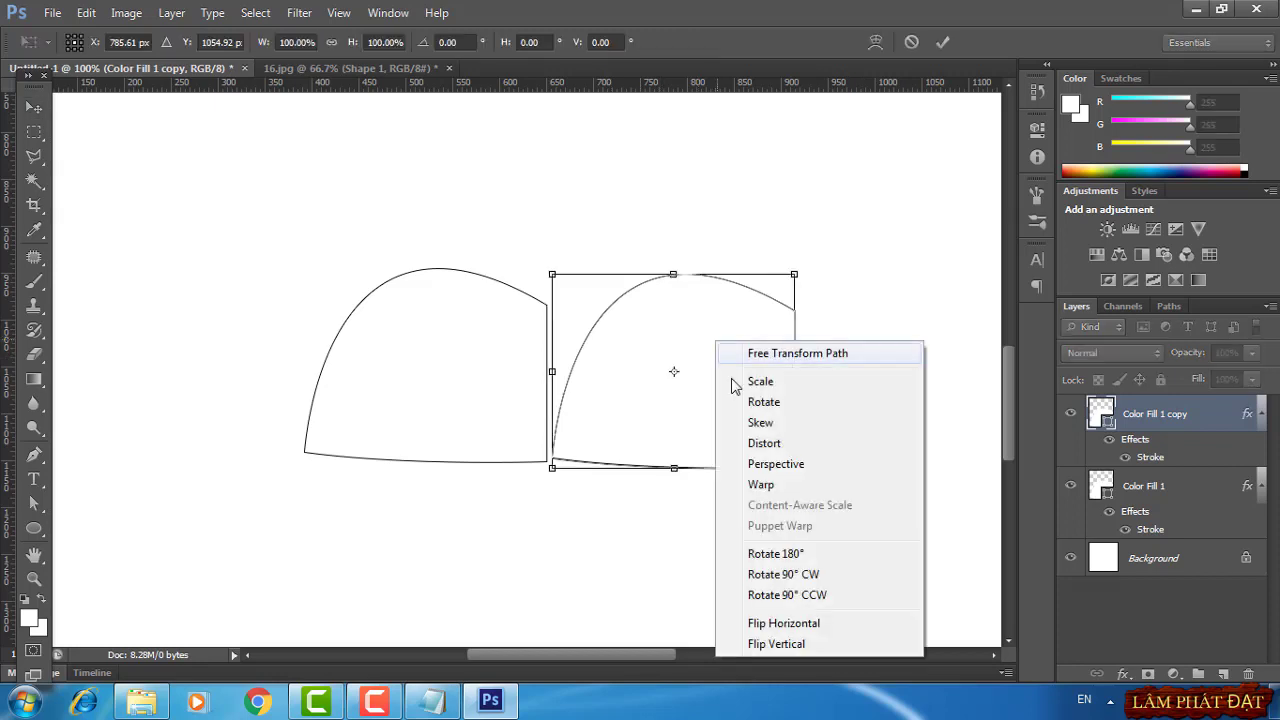
{"action": "left_click", "coordinate": [791, 624]}
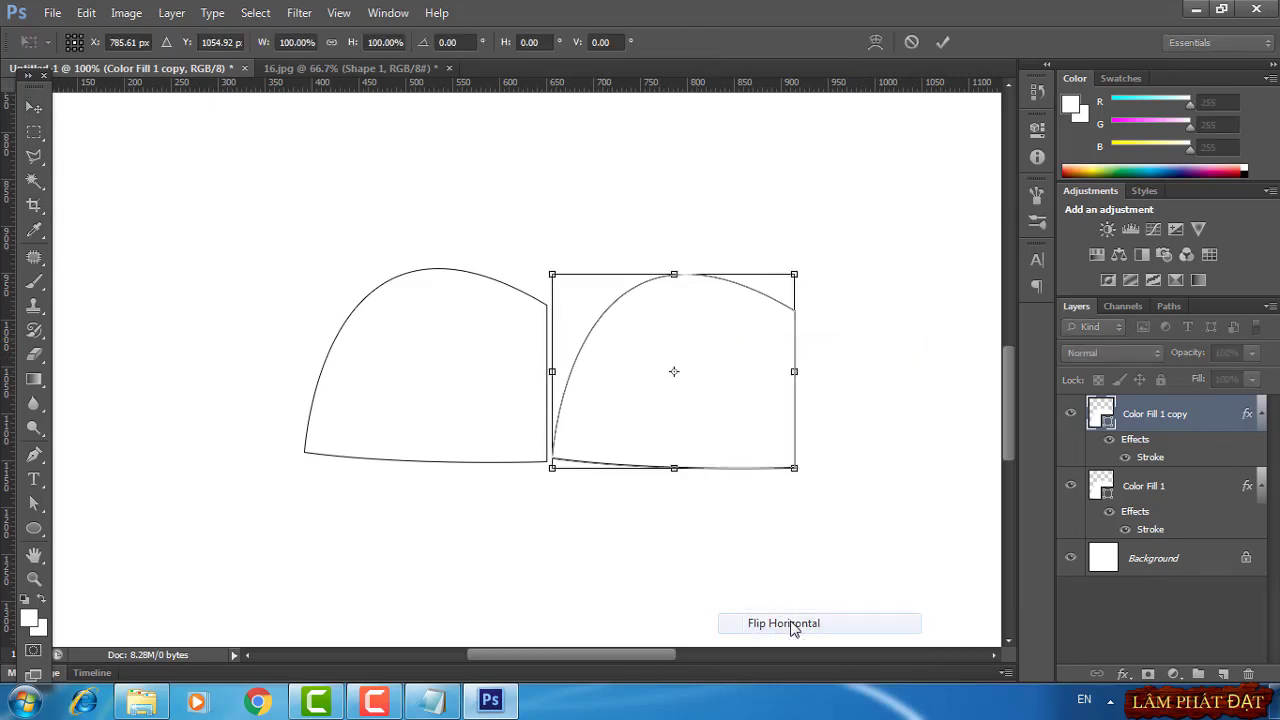
{"action": "left_click", "coordinate": [943, 42]}
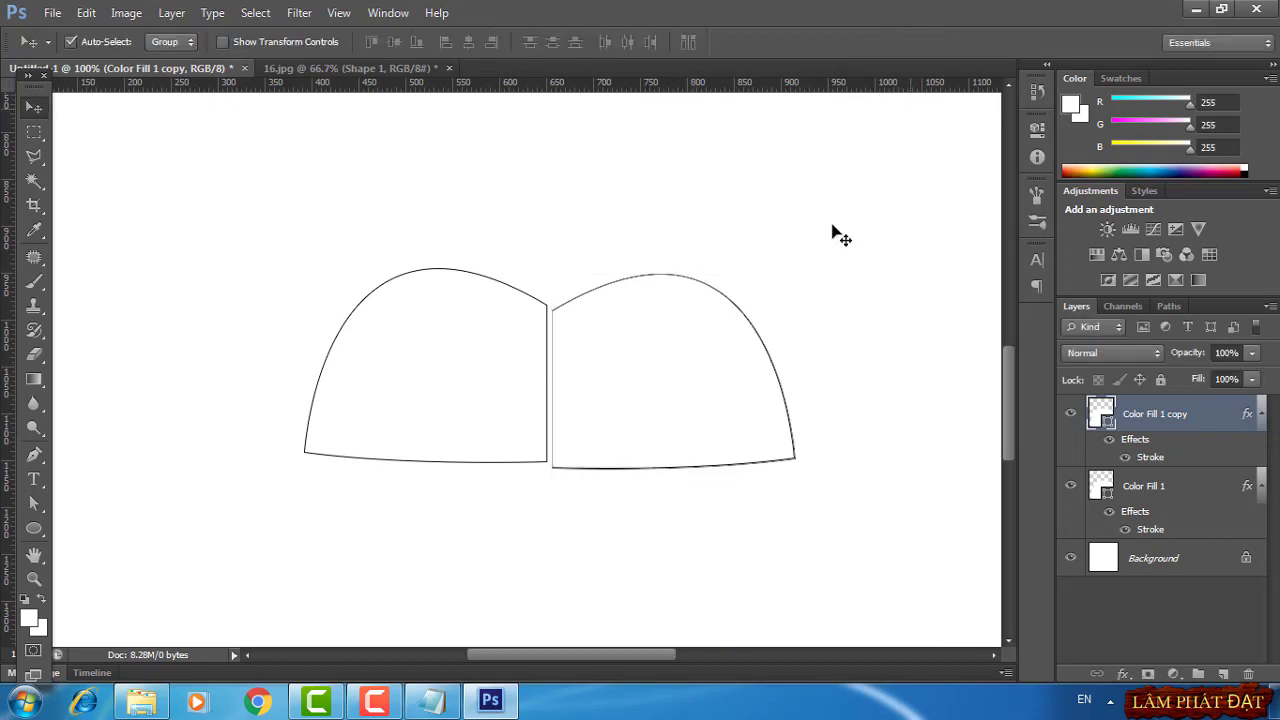
Butt the flipped copy flush against the original, checking the seam at 200%
{"action": "left_click_drag", "start_coordinate": [714, 400], "coordinate": [702, 397]}
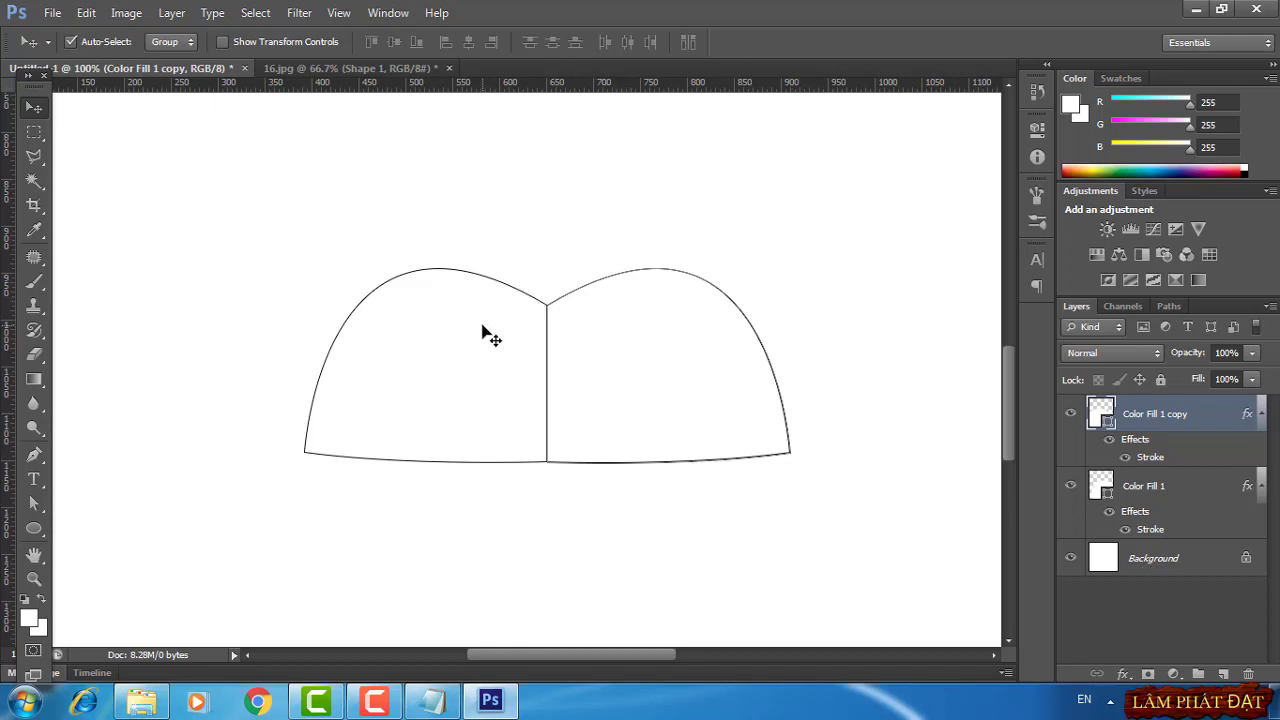
{"action": "key", "text": "ctrl+plus"}
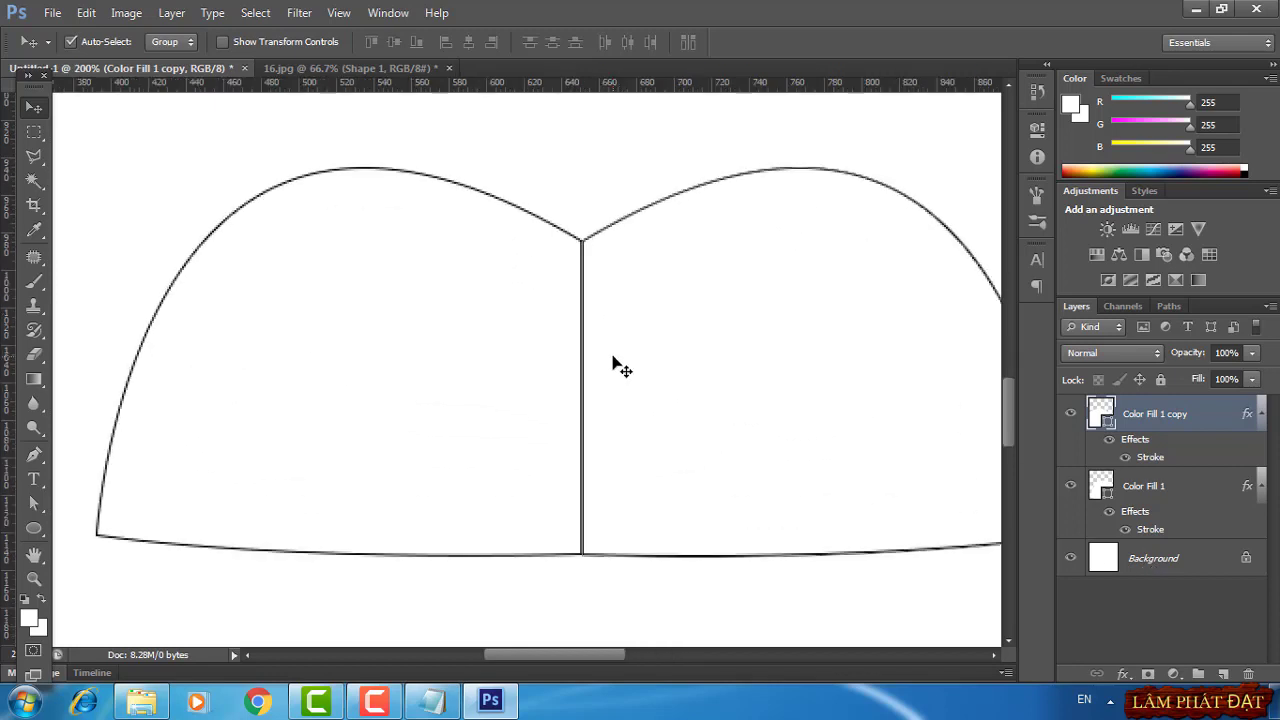
{"action": "key", "text": "Left"}
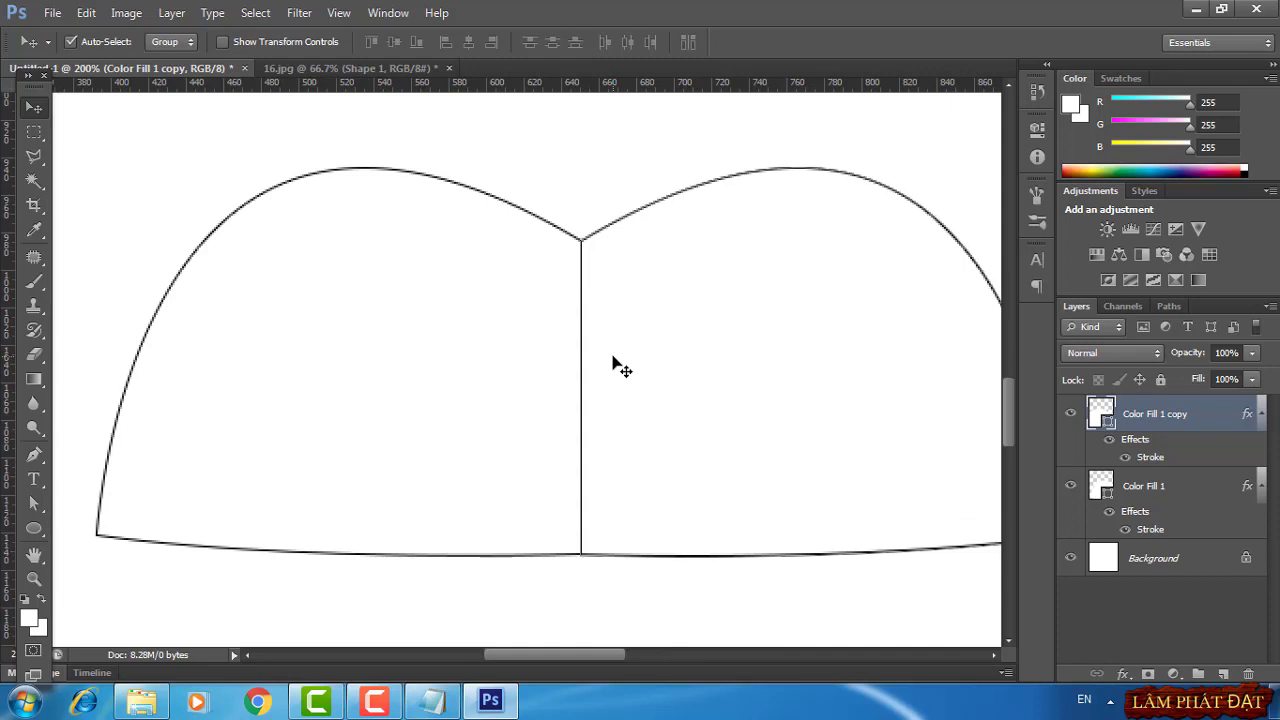
{"action": "left_click", "coordinate": [366, 326]}
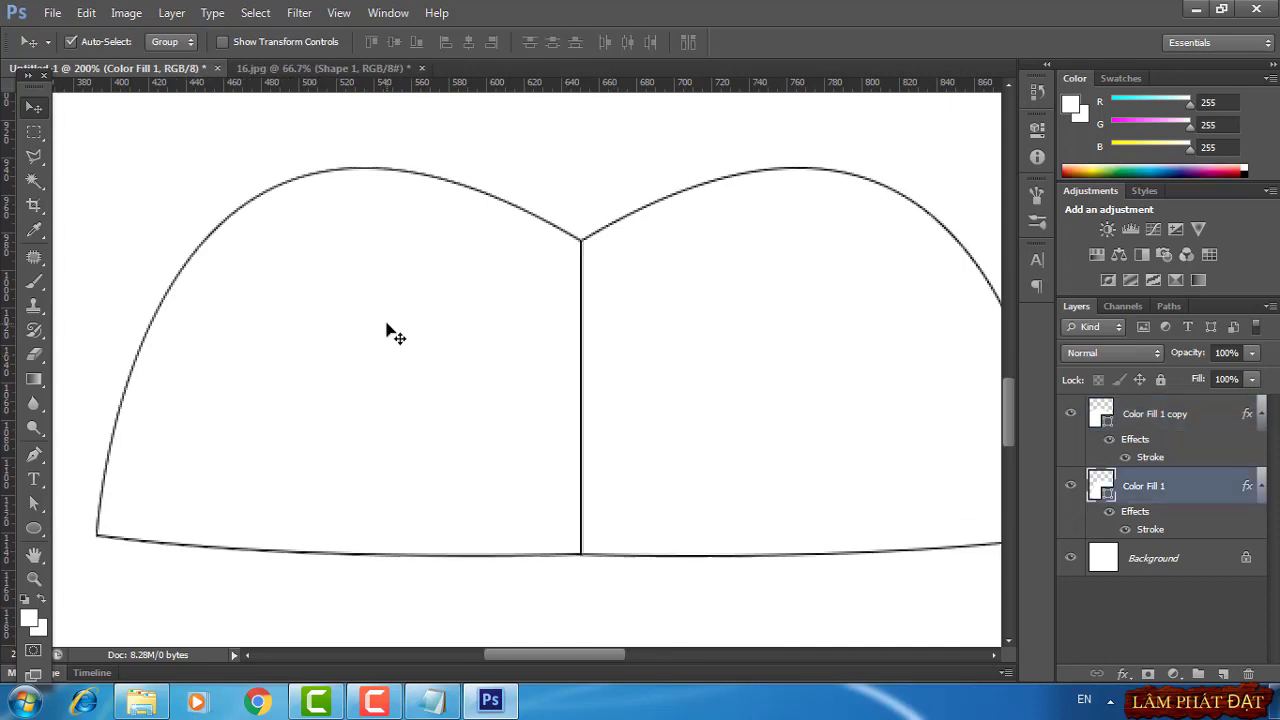
{"action": "key", "text": "ctrl+minus"}
Group the Phần Bàn Tay piece's layers and hide the white background
{"action": "left_click", "coordinate": [312, 67]}
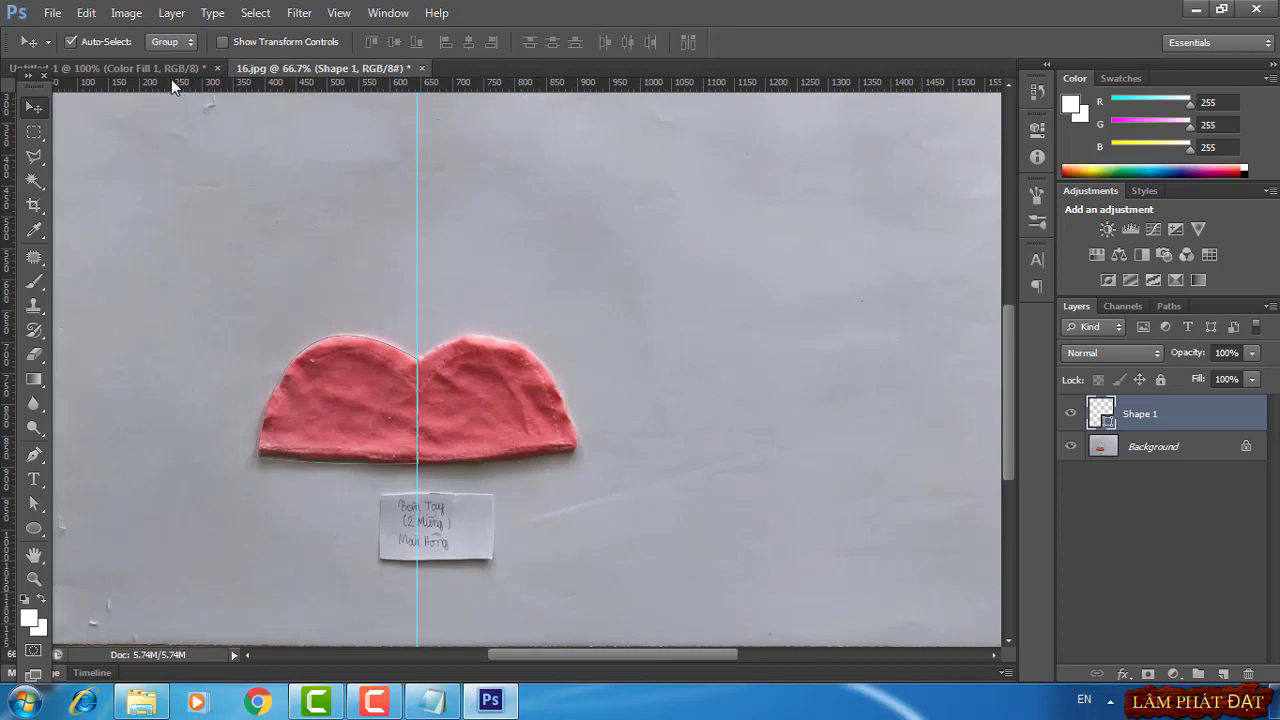
{"action": "left_click", "coordinate": [123, 67]}
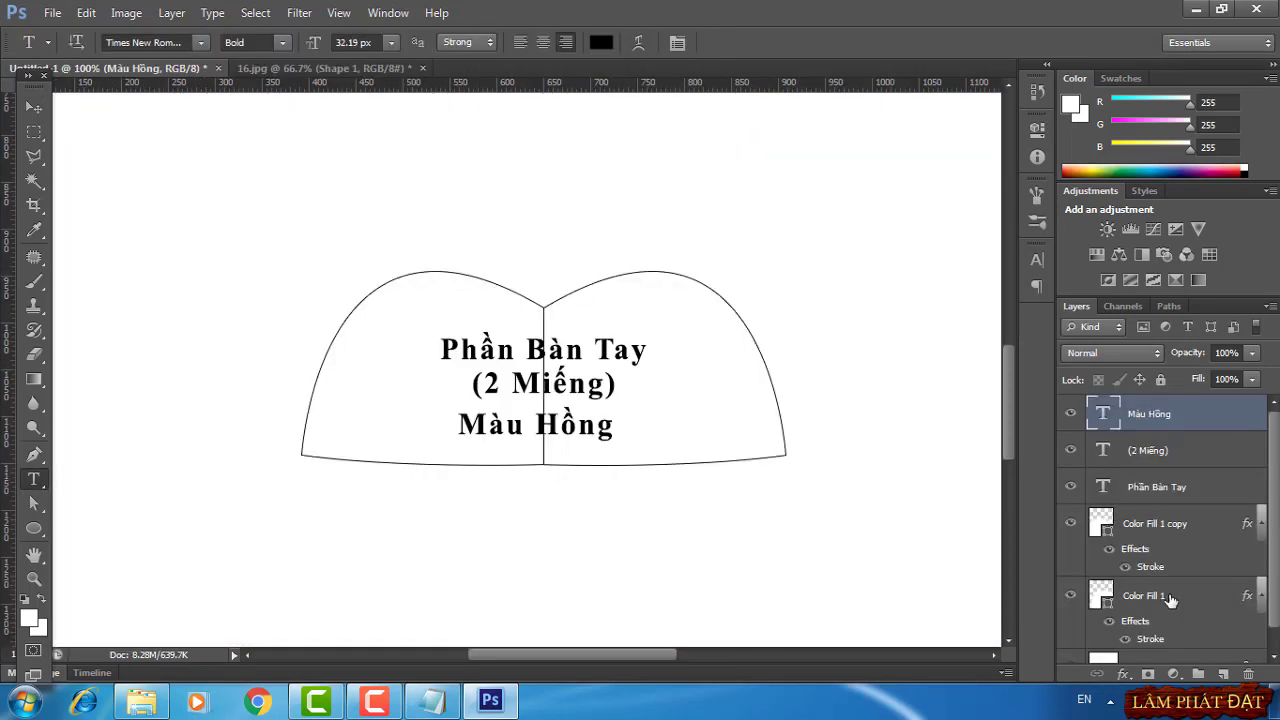
{"action": "key", "text": "ctrl+g"}
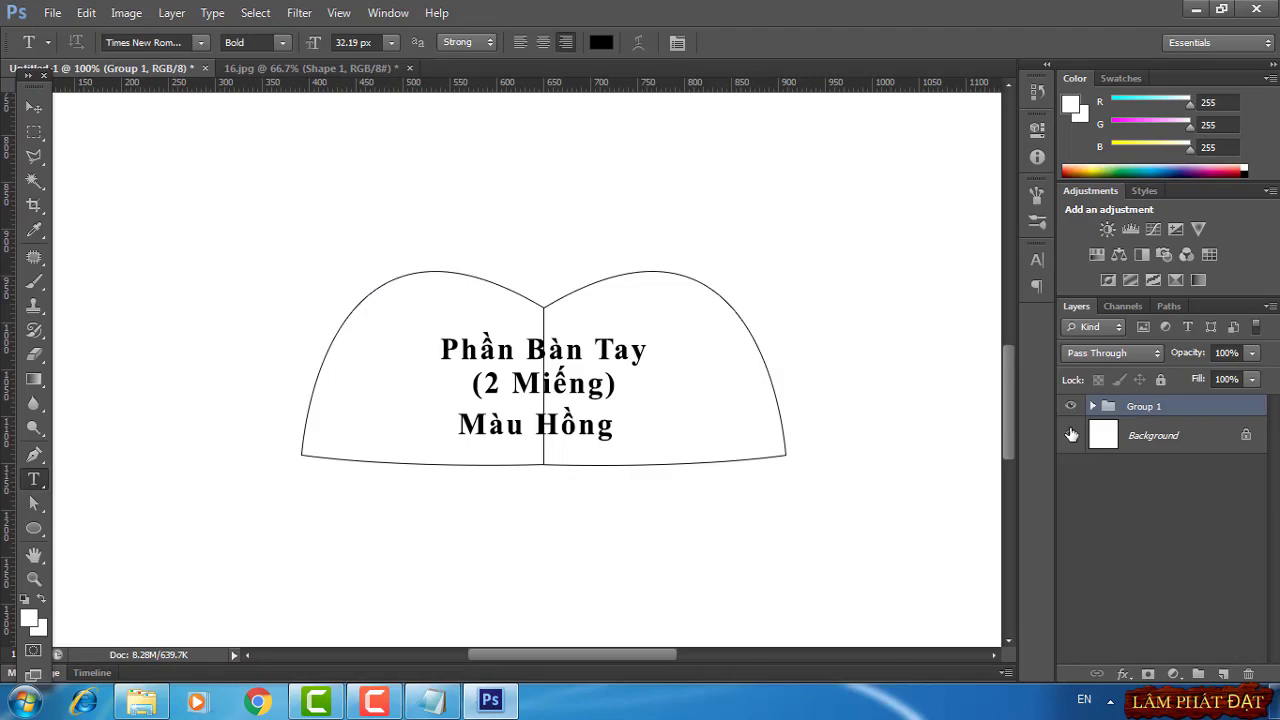
{"action": "left_click", "coordinate": [1070, 435]}
Save the template for web as PNG-8 named 16.png, then close 16.jpg
{"action": "left_click", "coordinate": [52, 12]}
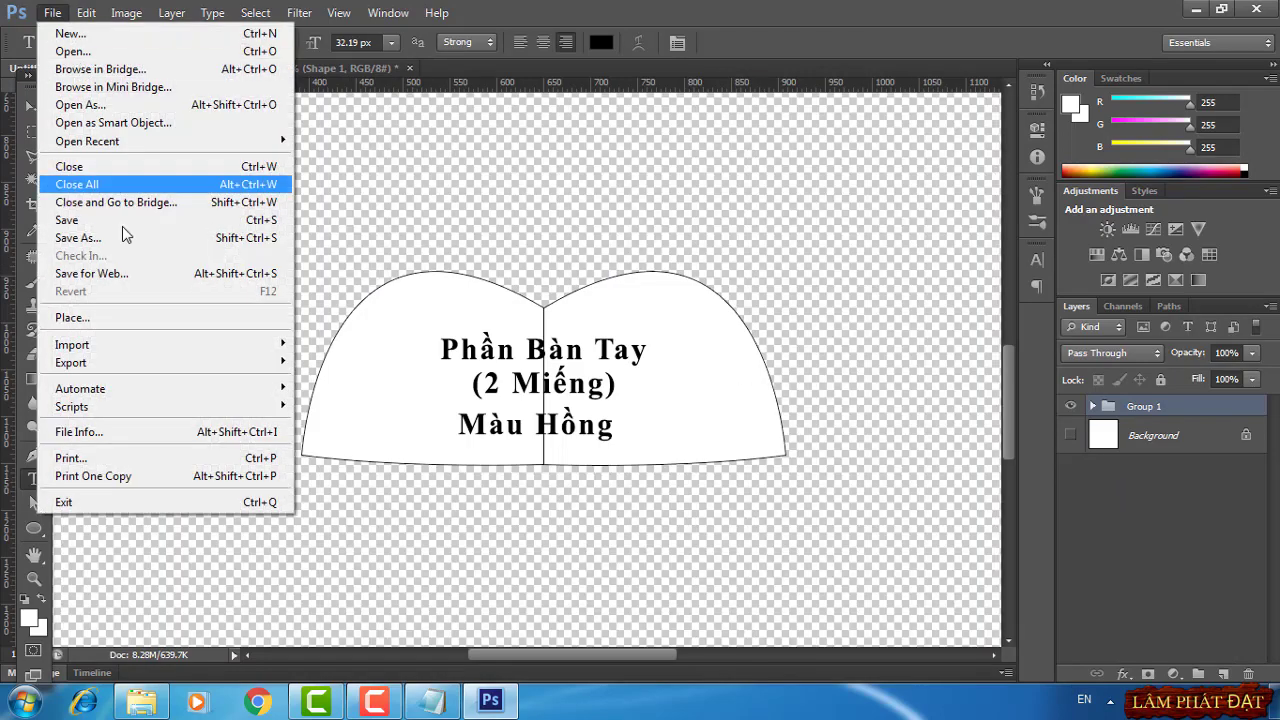
{"action": "left_click", "coordinate": [135, 274]}
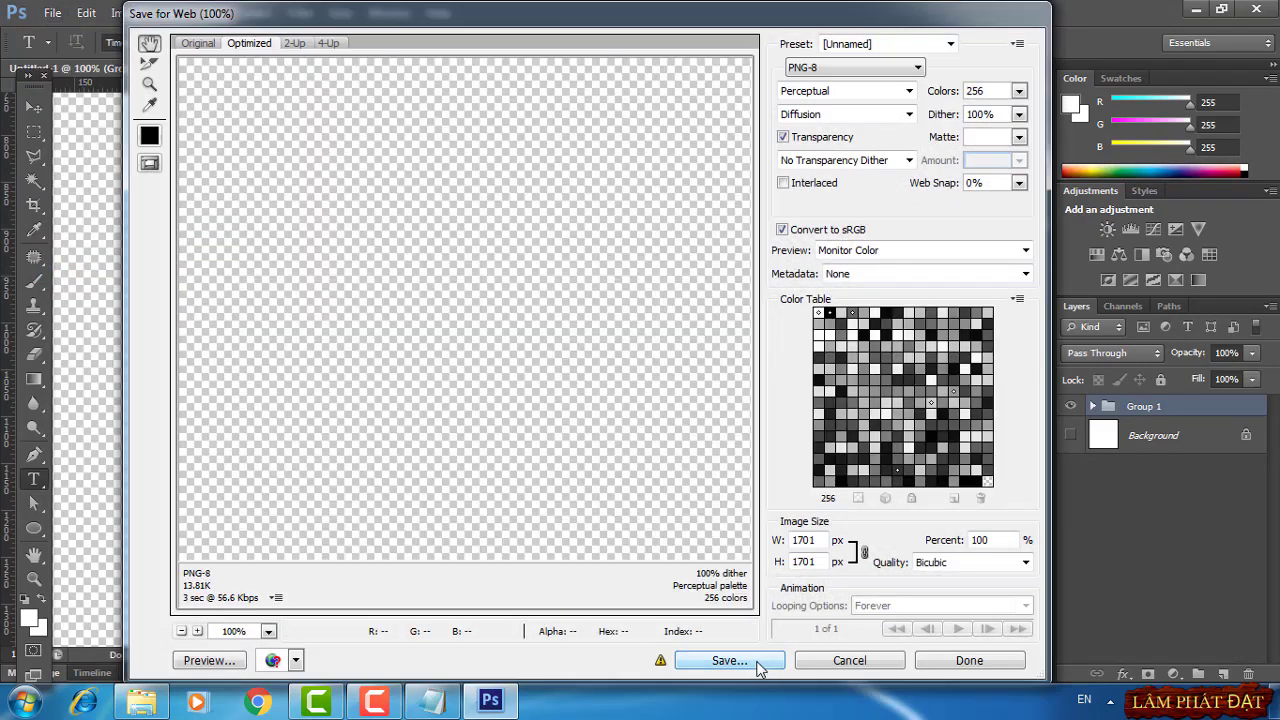
{"action": "left_click", "coordinate": [730, 658]}
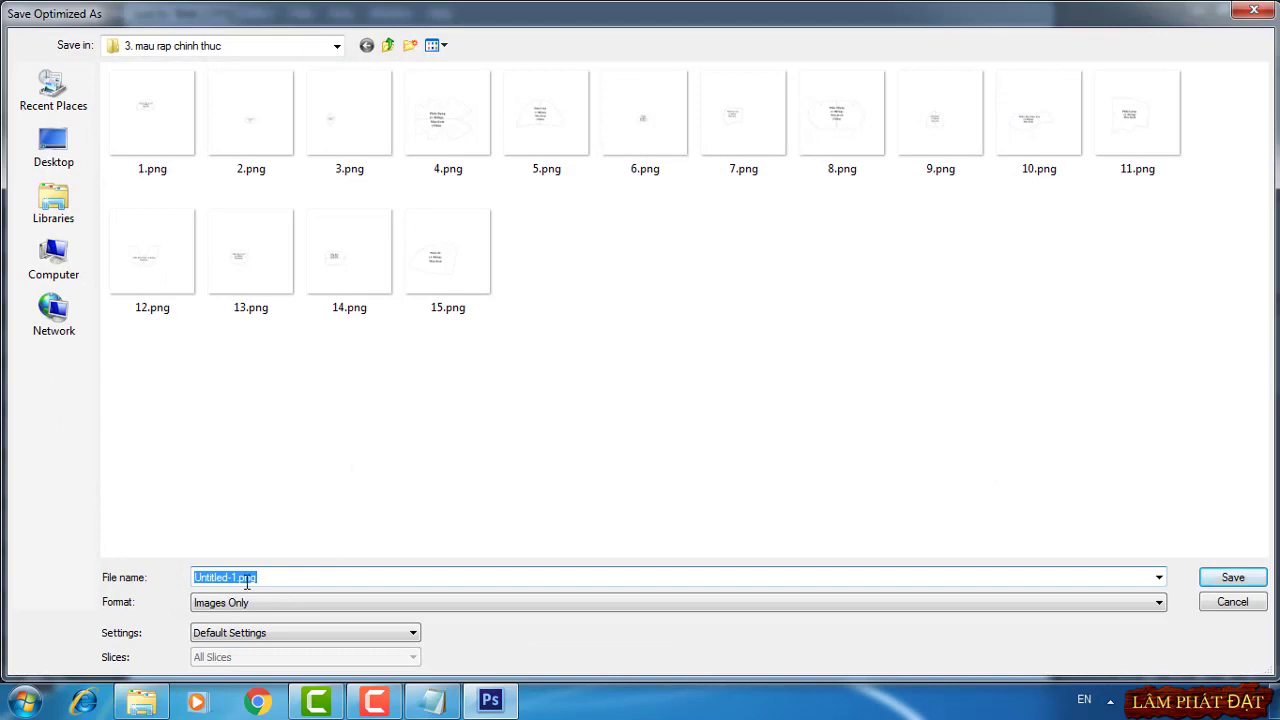
{"action": "type", "text": "16"}
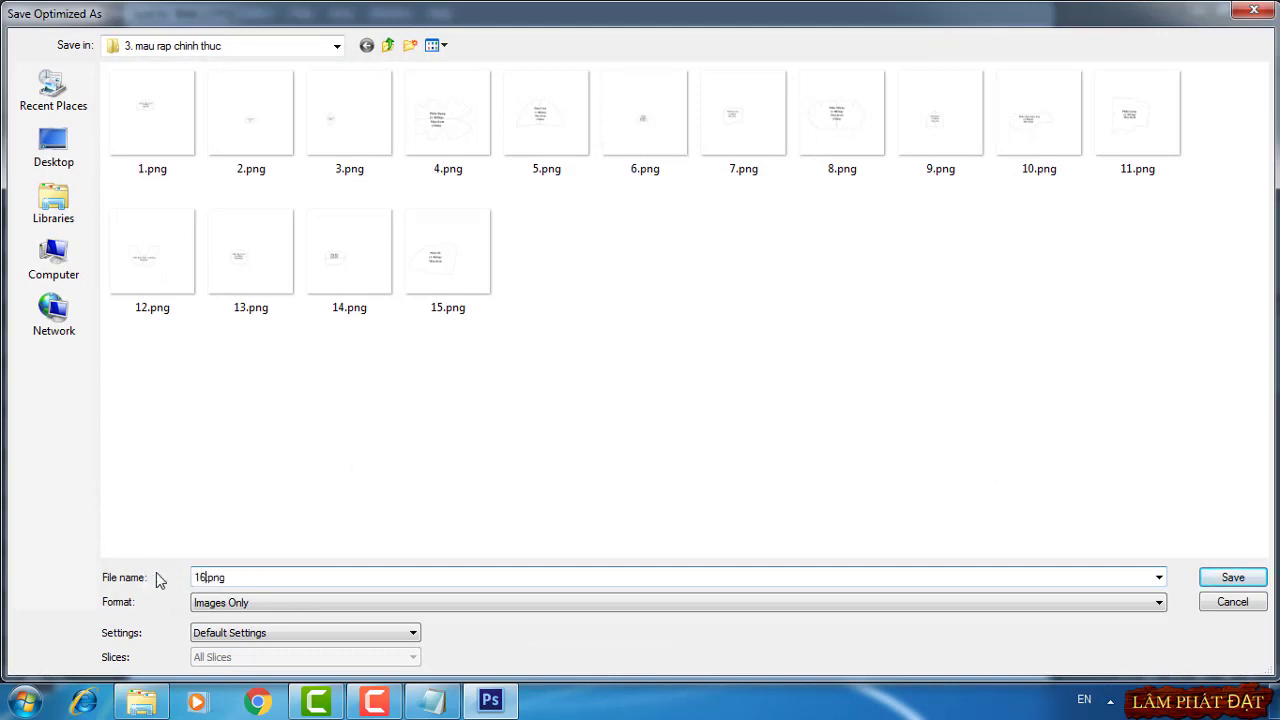
{"action": "left_click", "coordinate": [1232, 577]}
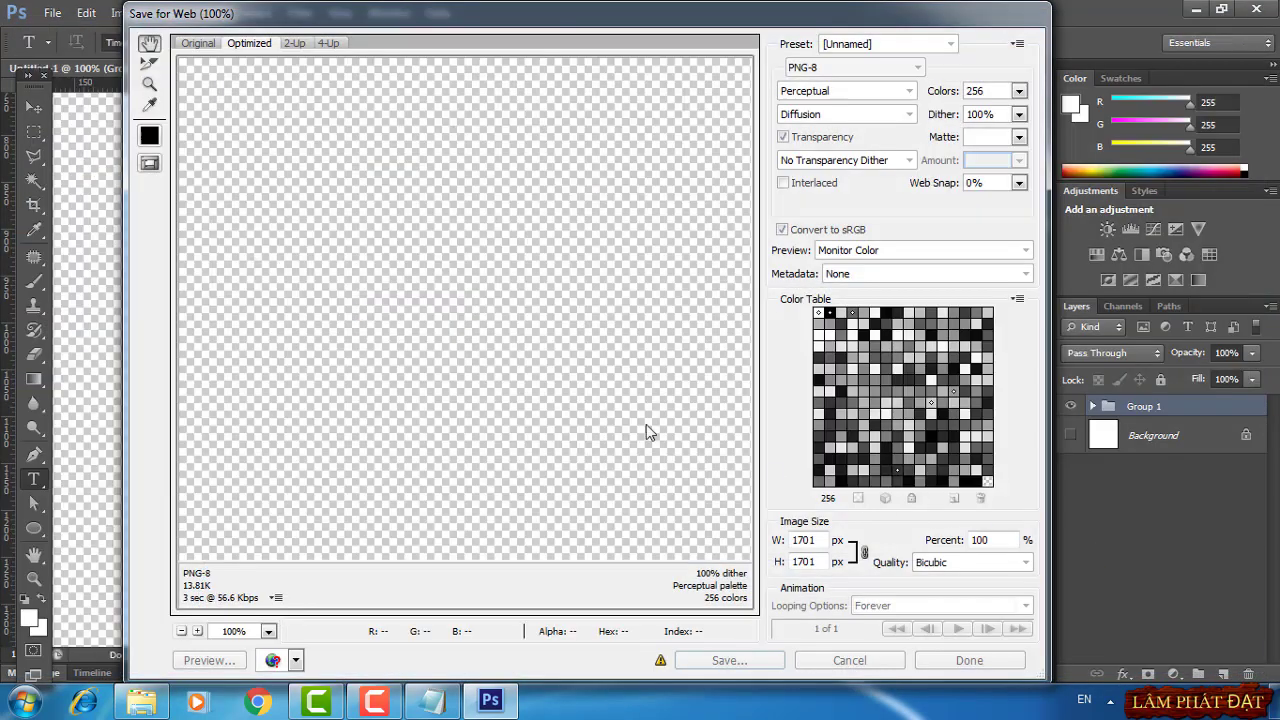
{"action": "left_click", "coordinate": [410, 67]}
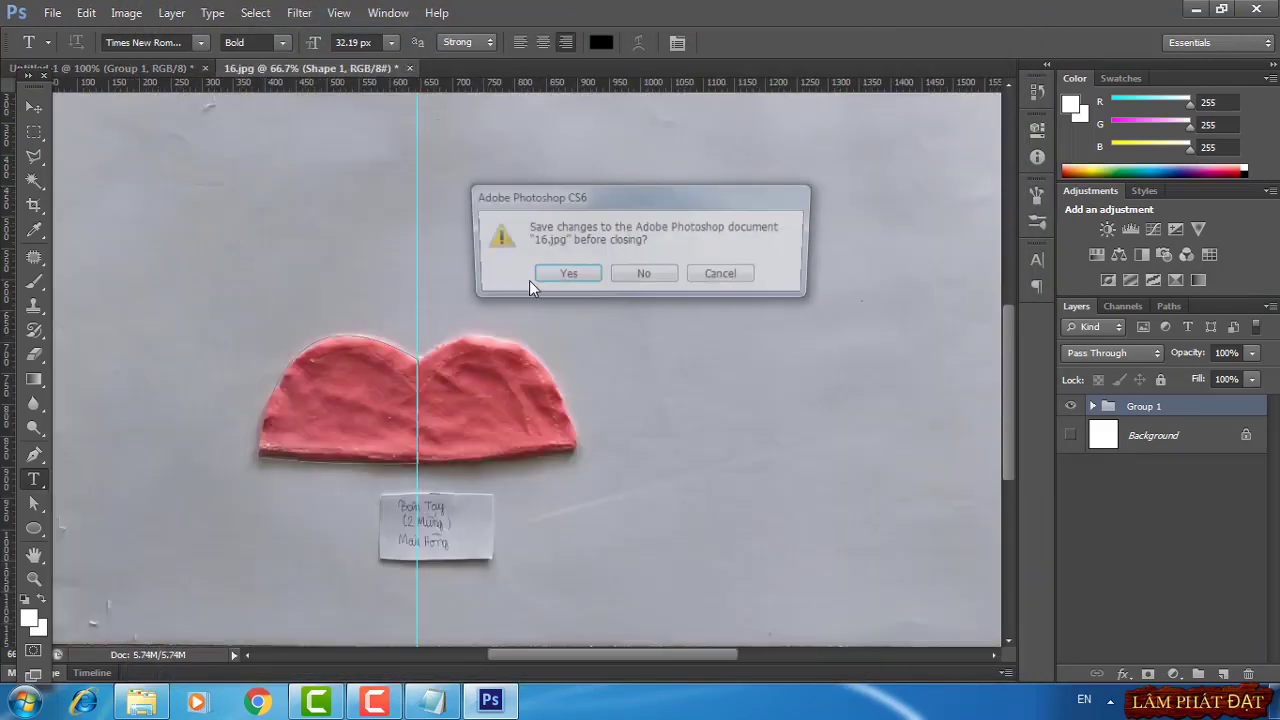
{"action": "left_click", "coordinate": [628, 283]}
Open 17.jpg at 50% and place a vertical centre guide at X 792 px and a bottom guide
{"action": "left_click", "coordinate": [53, 12]}
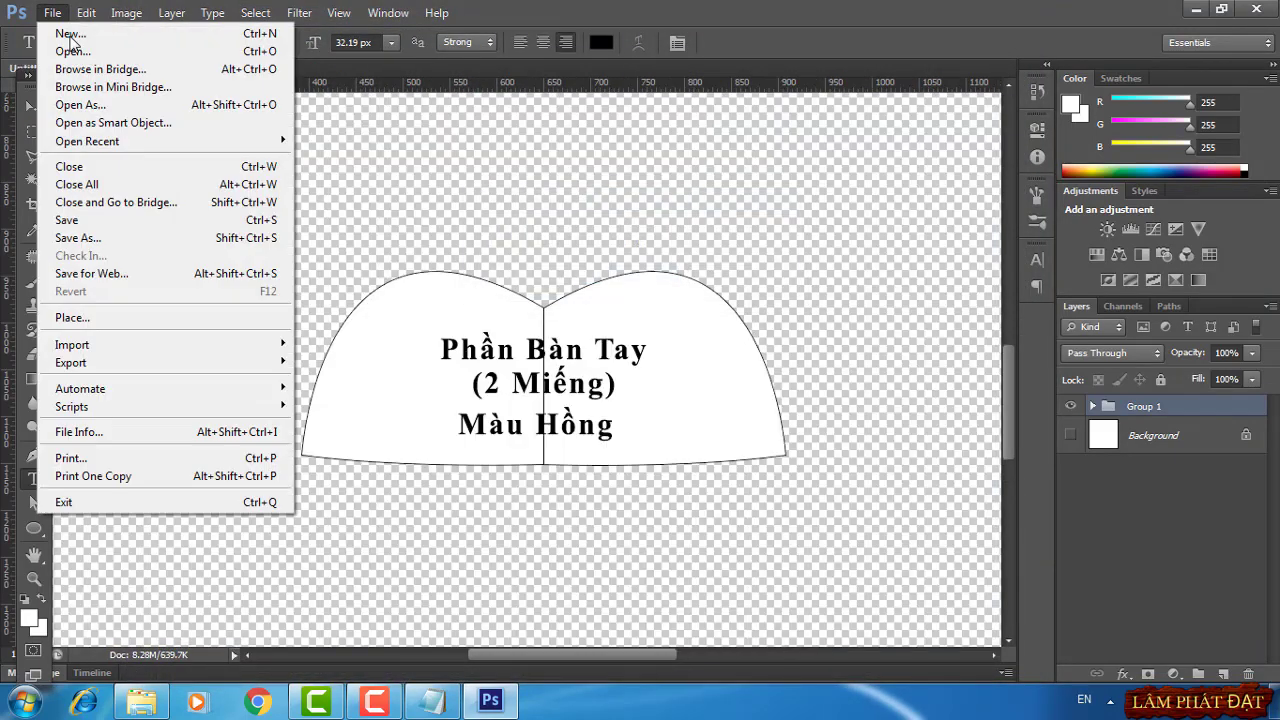
{"action": "left_click", "coordinate": [84, 48]}
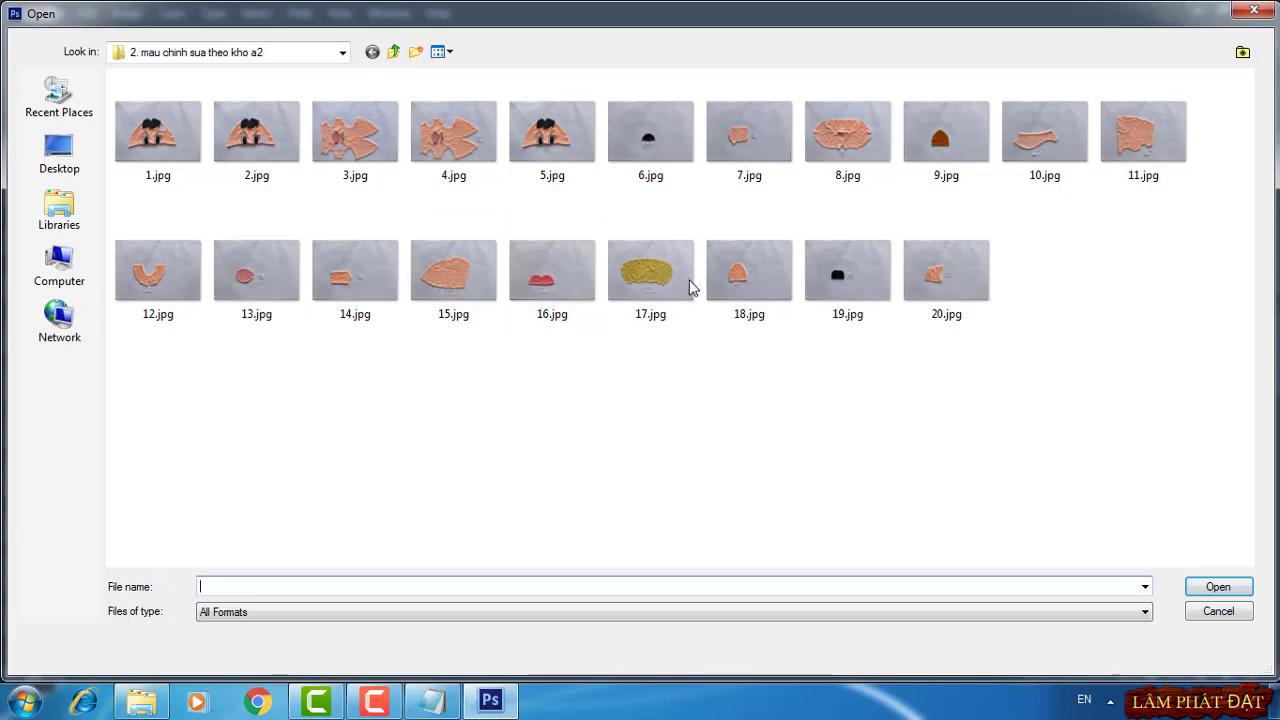
{"action": "double_click", "coordinate": [655, 270]}
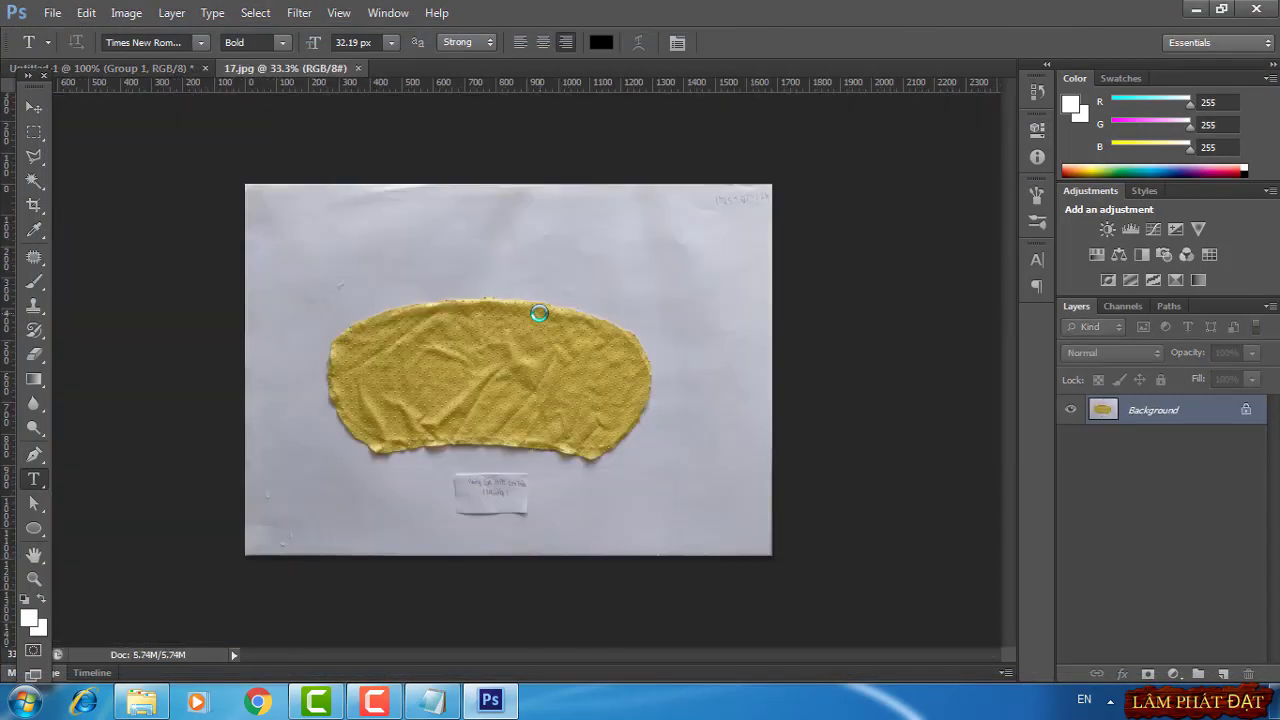
{"action": "key", "text": "ctrl+plus"}
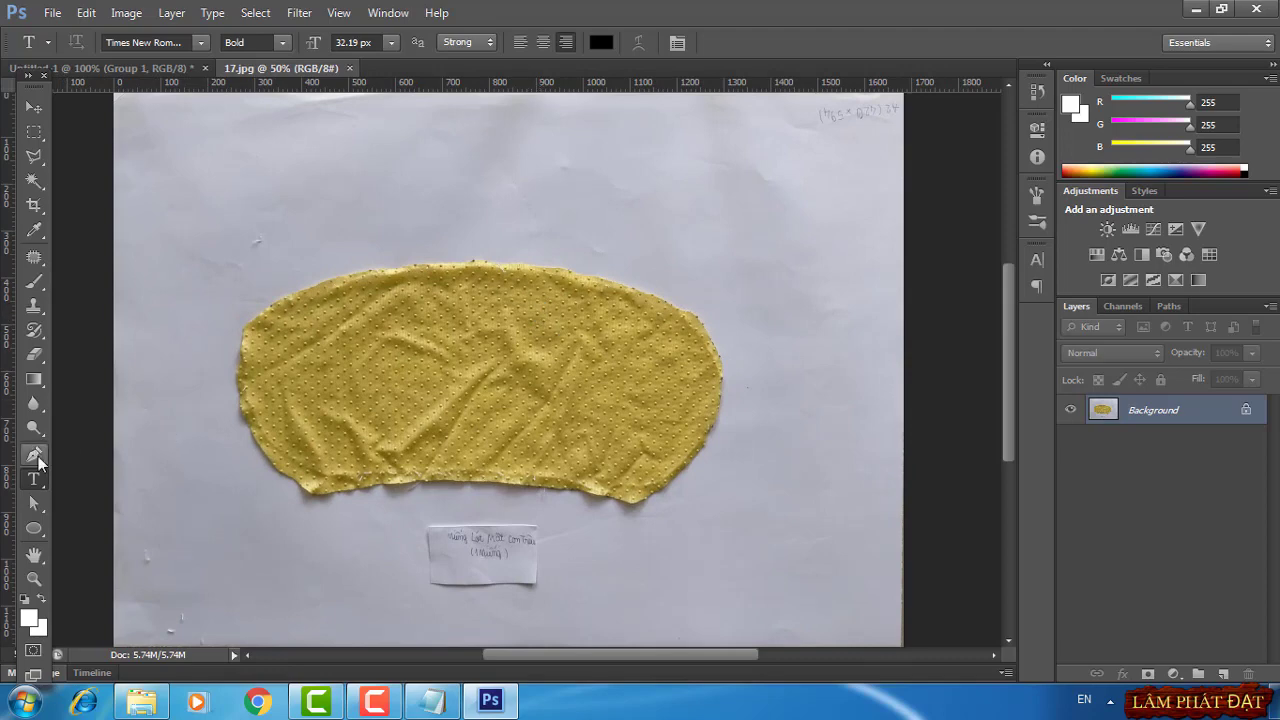
{"action": "left_click_drag", "start_coordinate": [12, 310], "coordinate": [490, 314]}
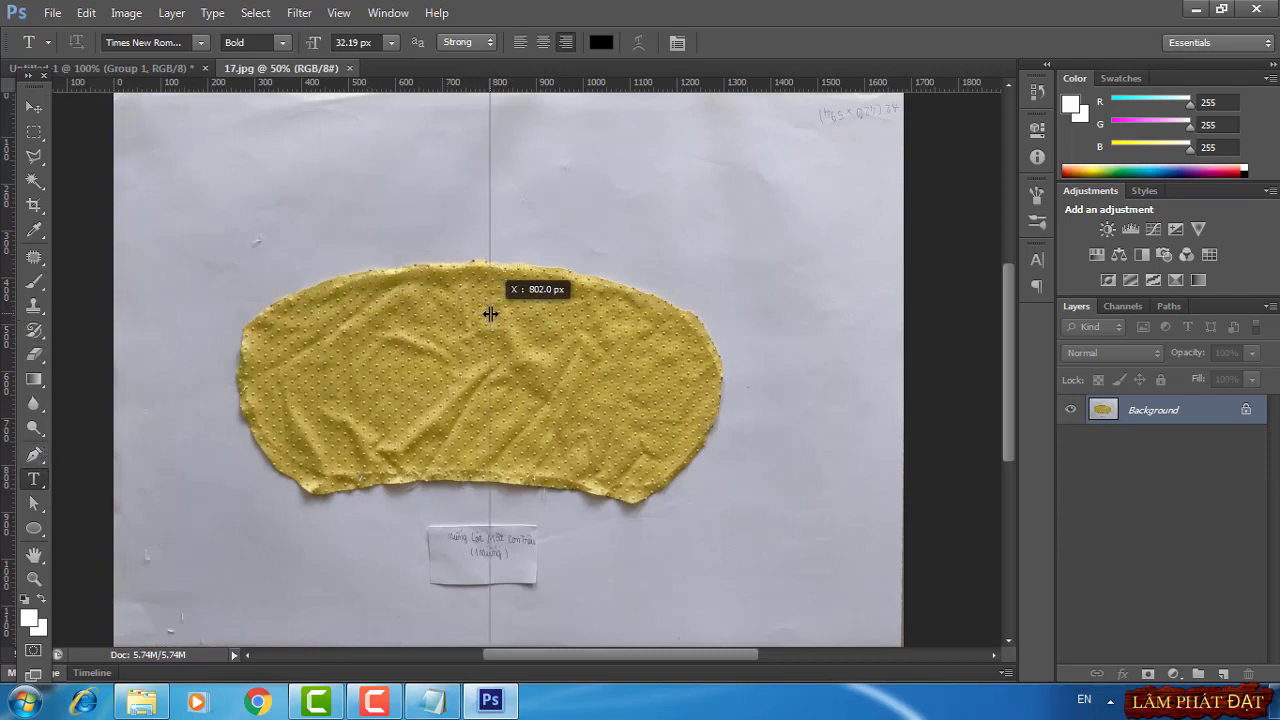
{"action": "left_click_drag", "start_coordinate": [490, 314], "coordinate": [488, 316]}
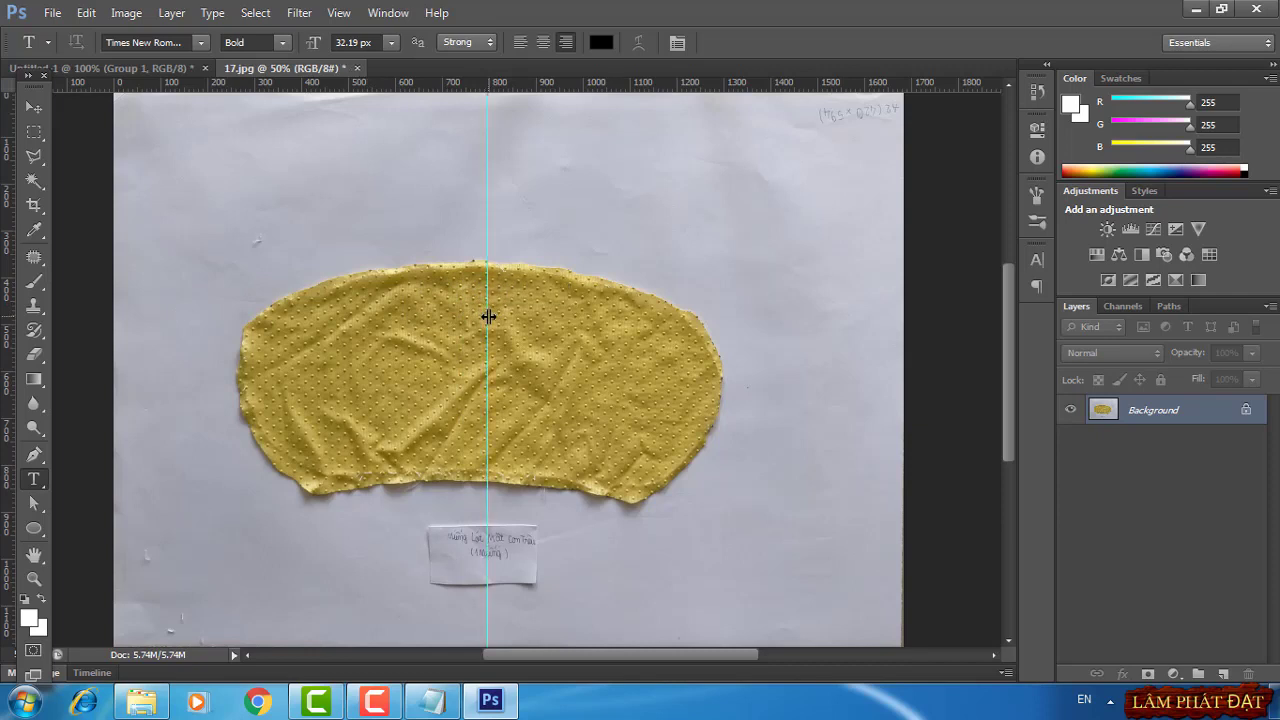
{"action": "left_click_drag", "start_coordinate": [526, 97], "coordinate": [561, 504]}
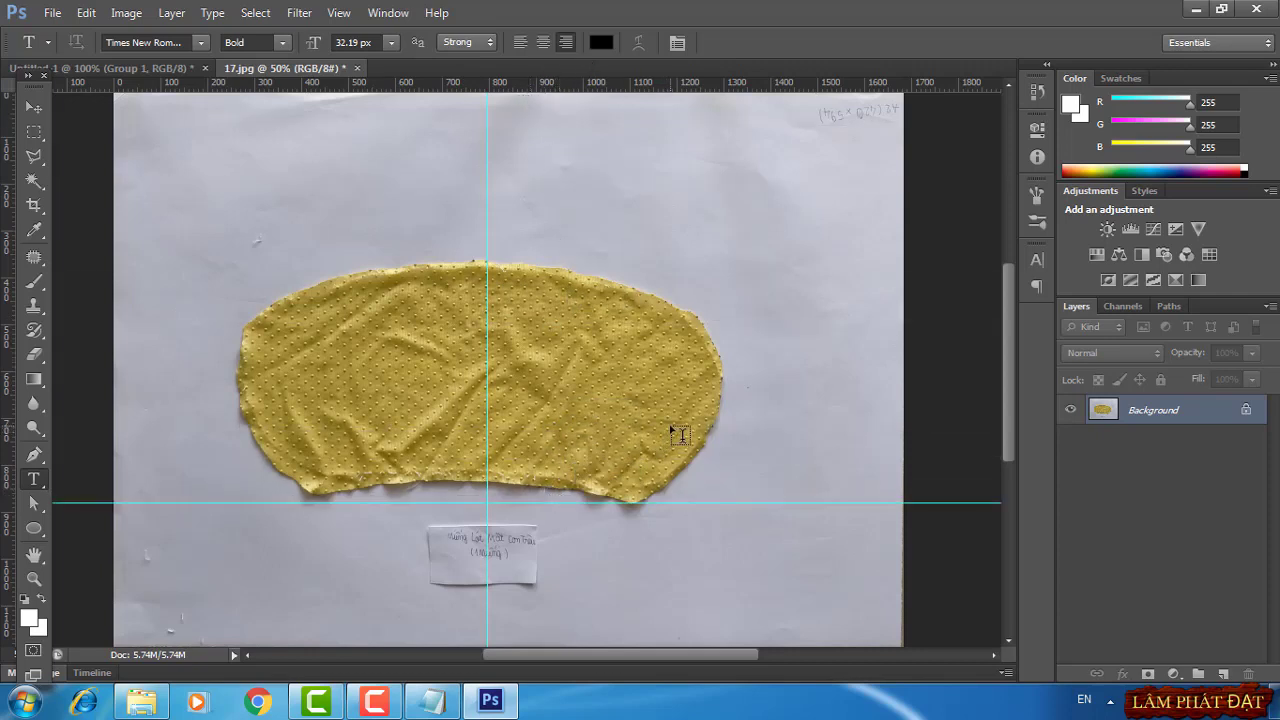
Duplicate the Background layer and rotate the copy -1.44° to level it
{"action": "right_click", "coordinate": [1153, 409]}
{"action": "left_click", "coordinate": [1140, 444]}
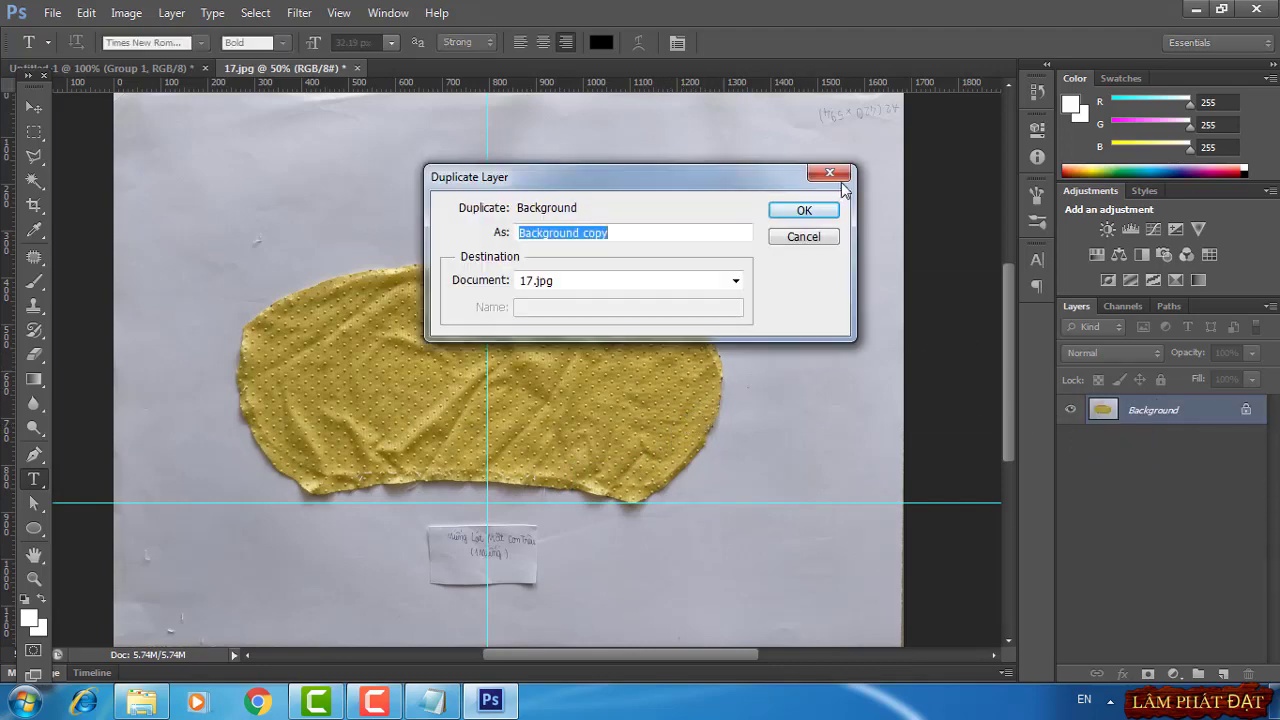
{"action": "left_click", "coordinate": [806, 212]}
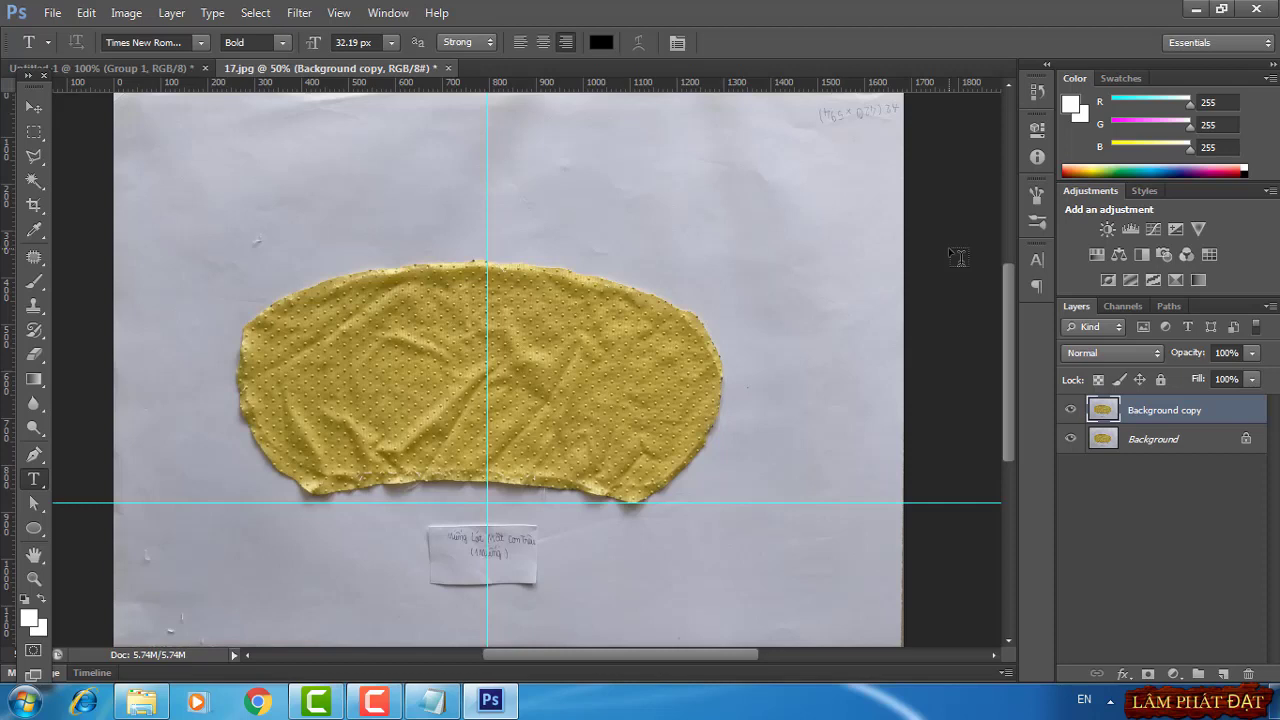
{"action": "key", "text": "ctrl+t"}
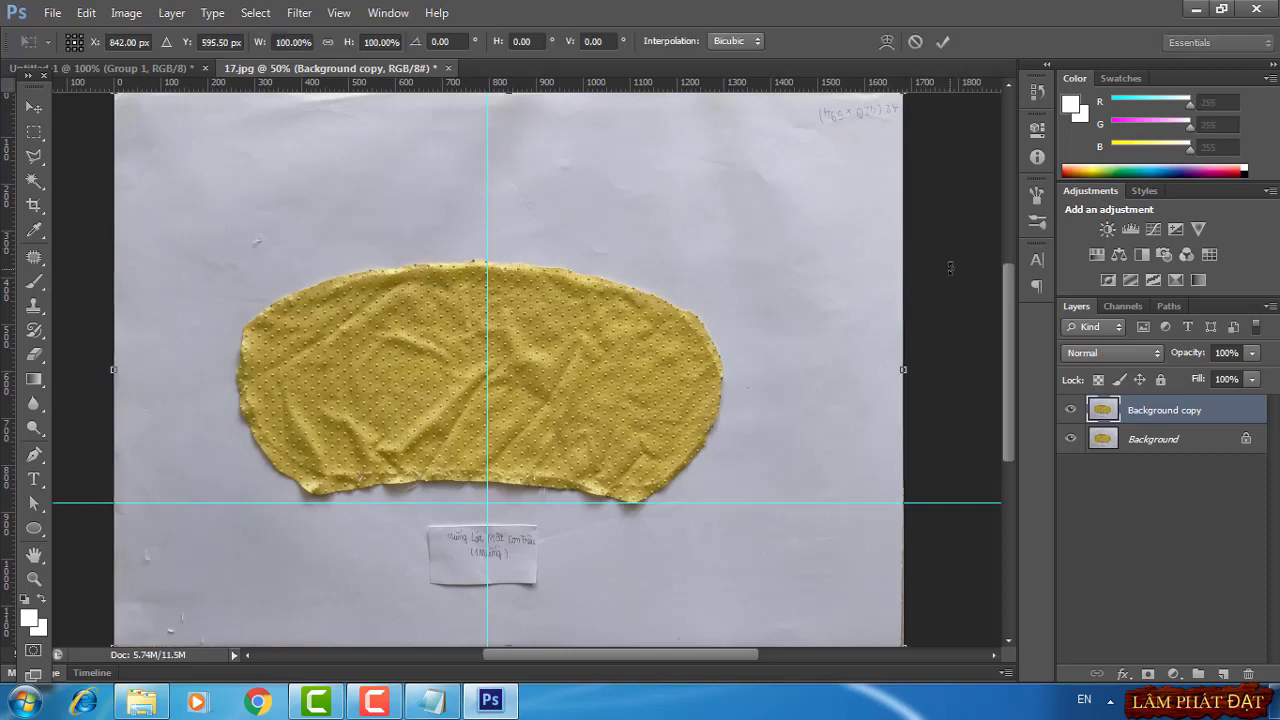
{"action": "left_click_drag", "start_coordinate": [950, 268], "coordinate": [947, 257]}
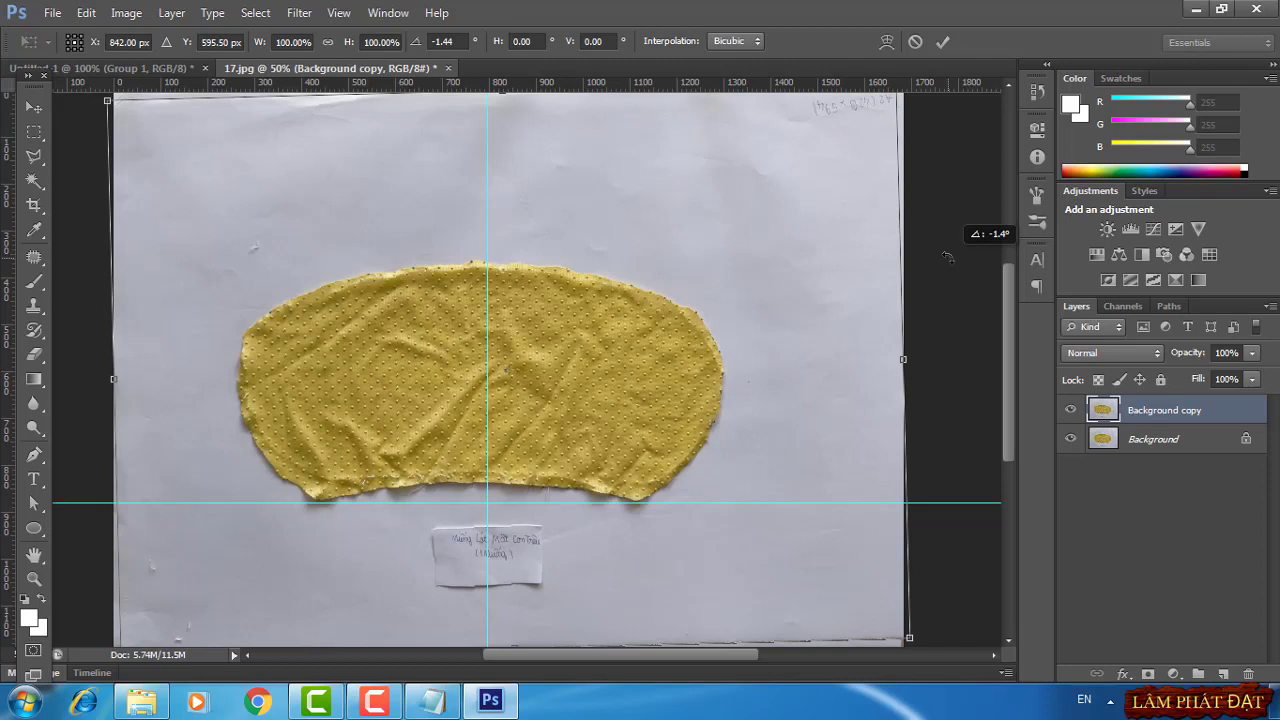
{"action": "left_click_drag", "start_coordinate": [947, 257], "coordinate": [947, 257]}
{"action": "left_click", "coordinate": [943, 42]}
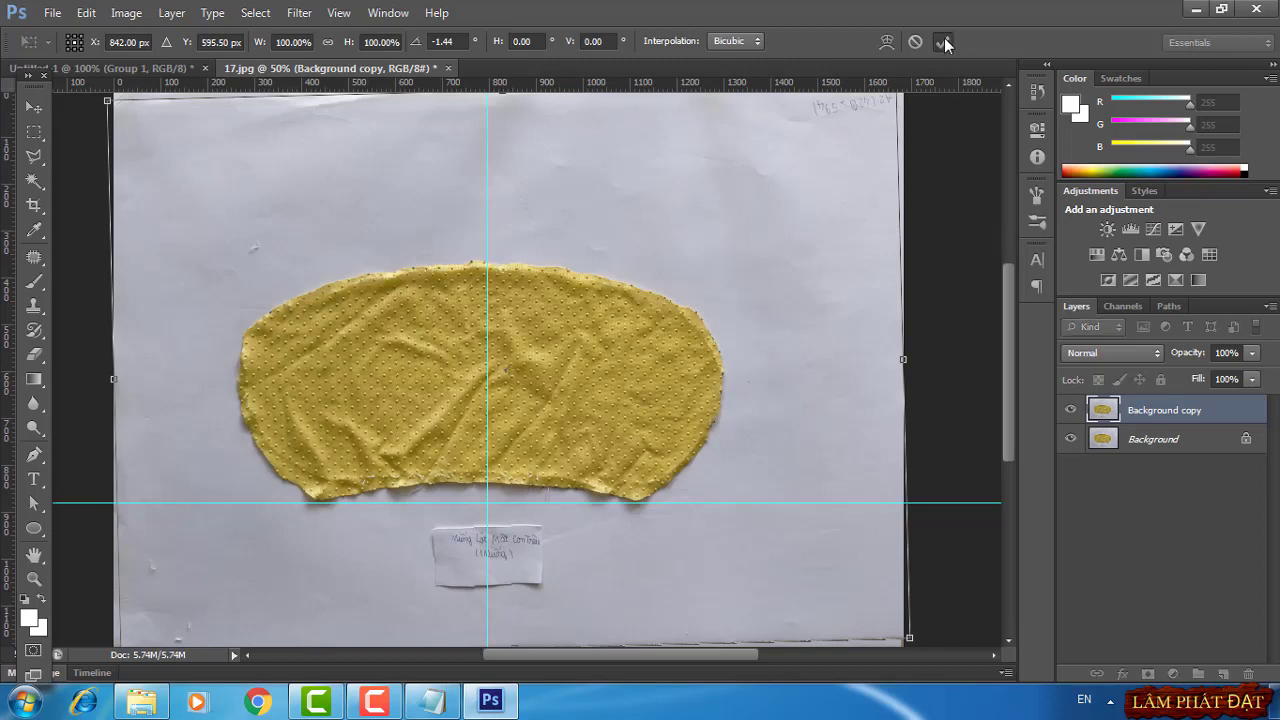
{"action": "left_click", "coordinate": [30, 107]}
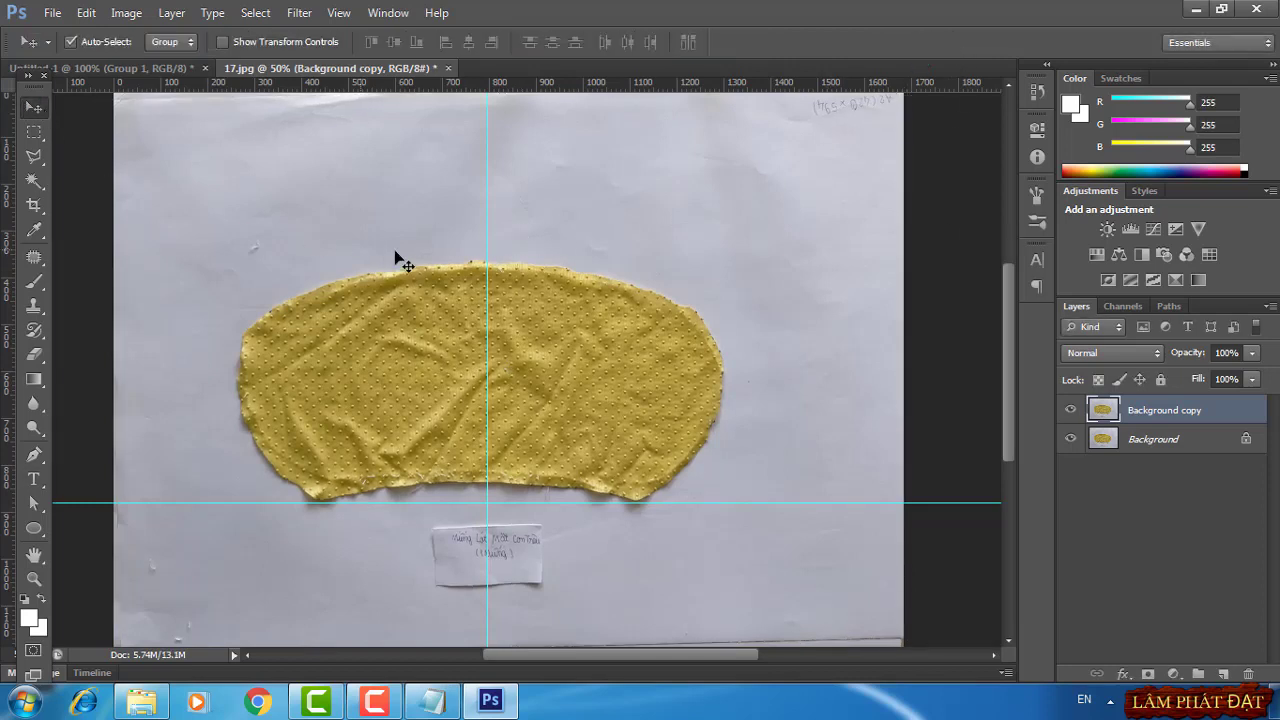
Start a Pen shape at the guide intersection, lower the bottom guide, and add the lower-left corner
{"action": "left_click", "coordinate": [35, 458]}
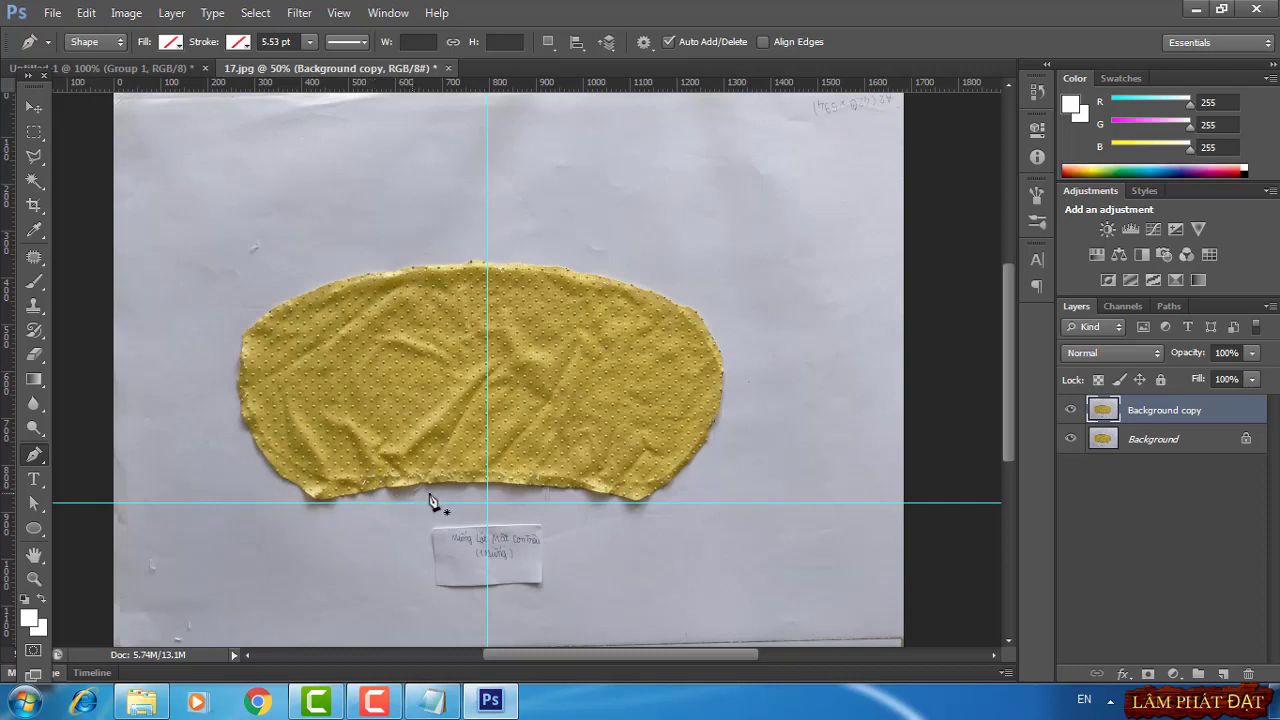
{"action": "left_click", "coordinate": [489, 486]}
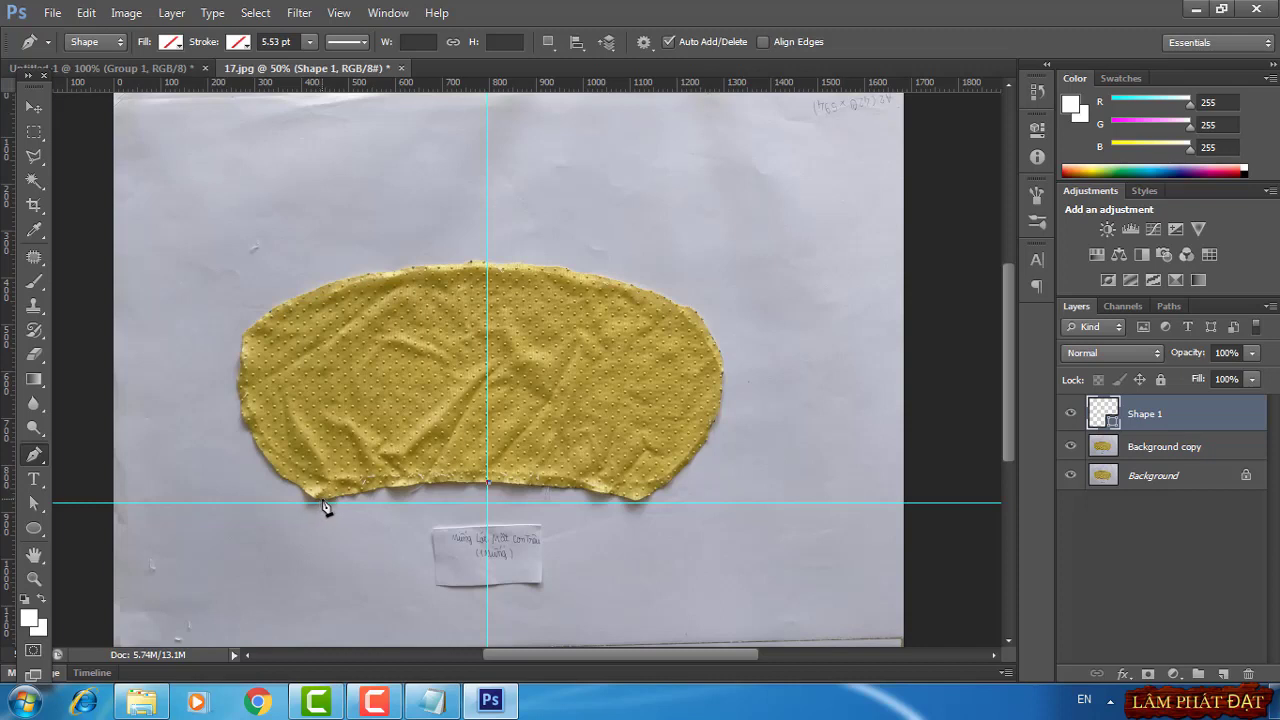
{"action": "left_click", "coordinate": [33, 107]}
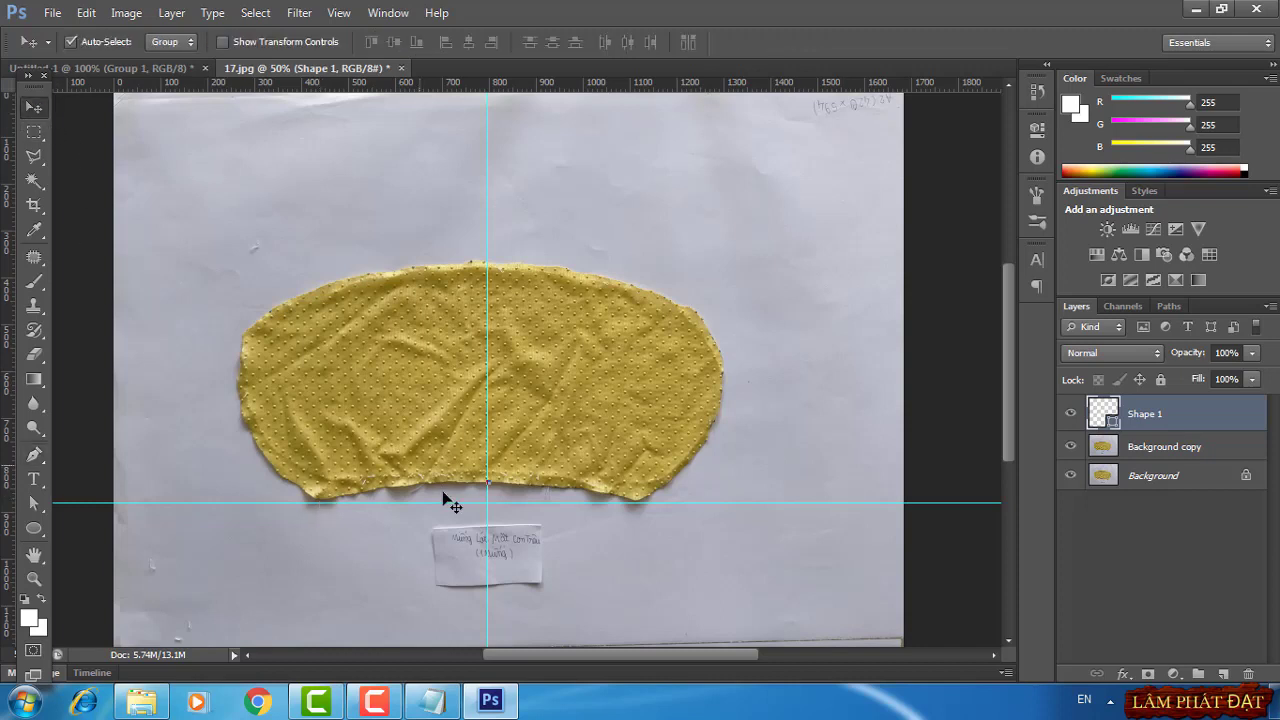
{"action": "left_click_drag", "start_coordinate": [444, 503], "coordinate": [425, 543]}
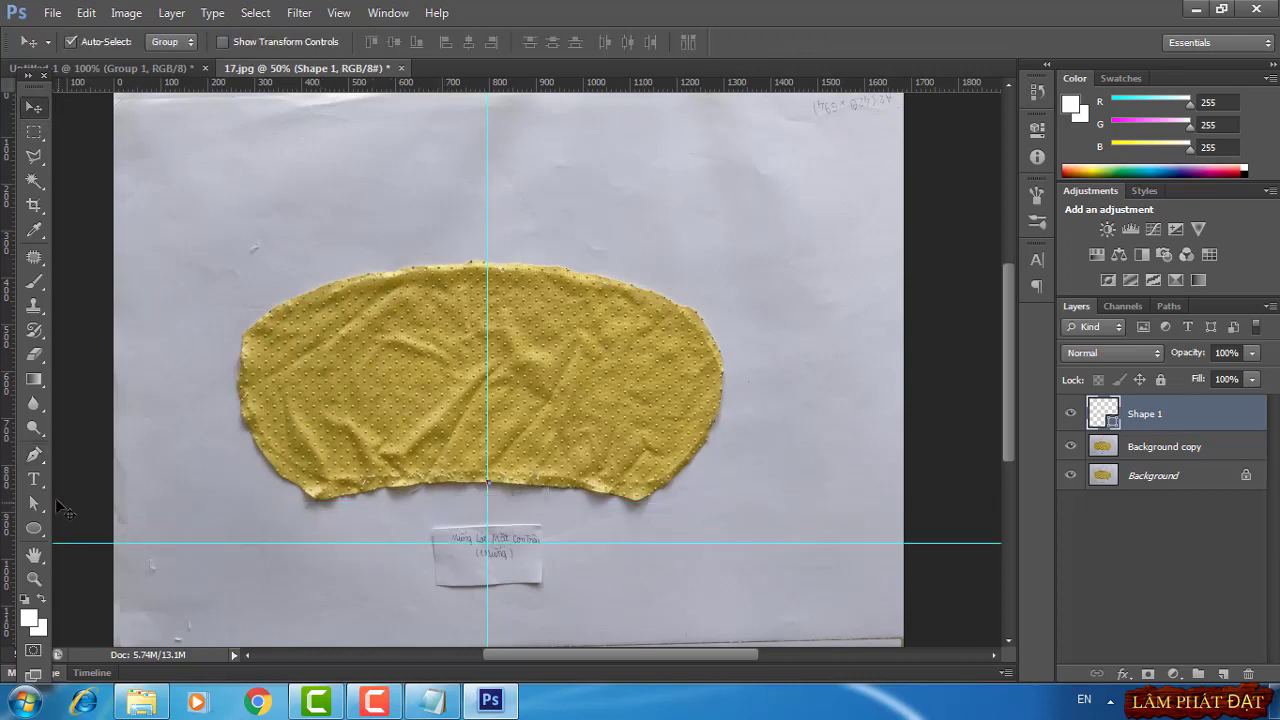
{"action": "left_click", "coordinate": [35, 457]}
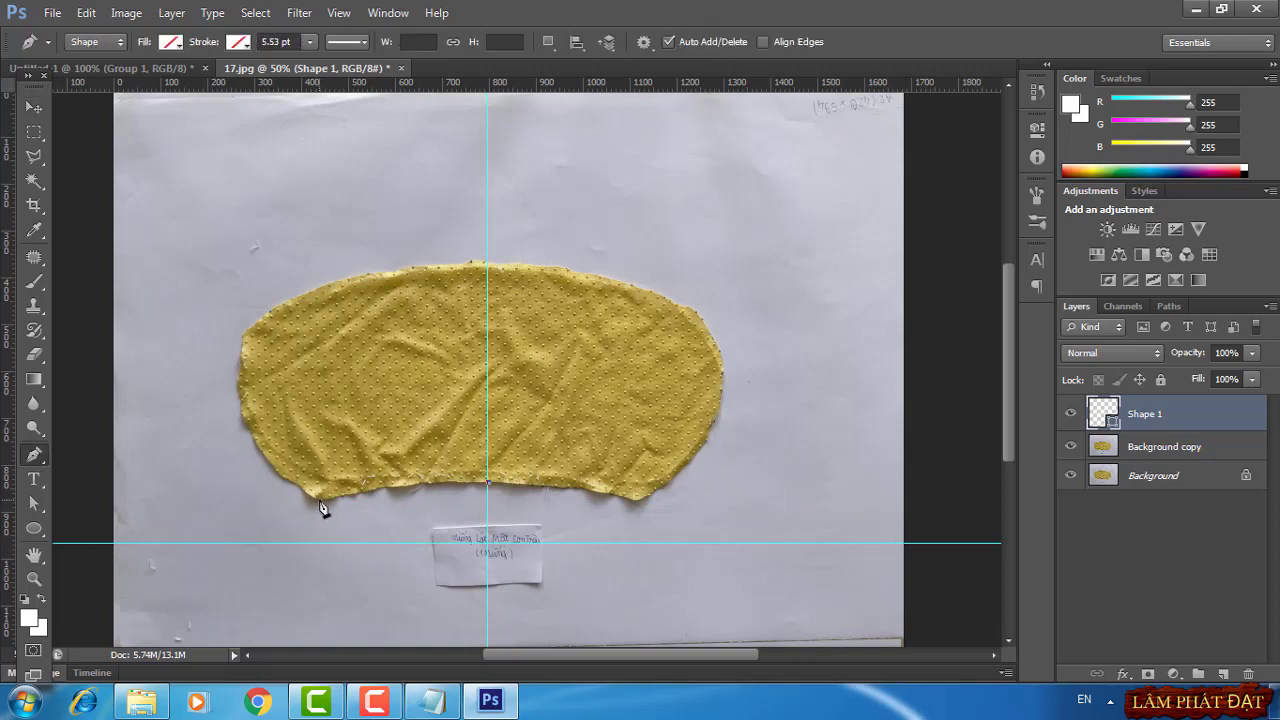
{"action": "left_click", "coordinate": [322, 508]}
{"action": "left_click", "coordinate": [251, 519]}
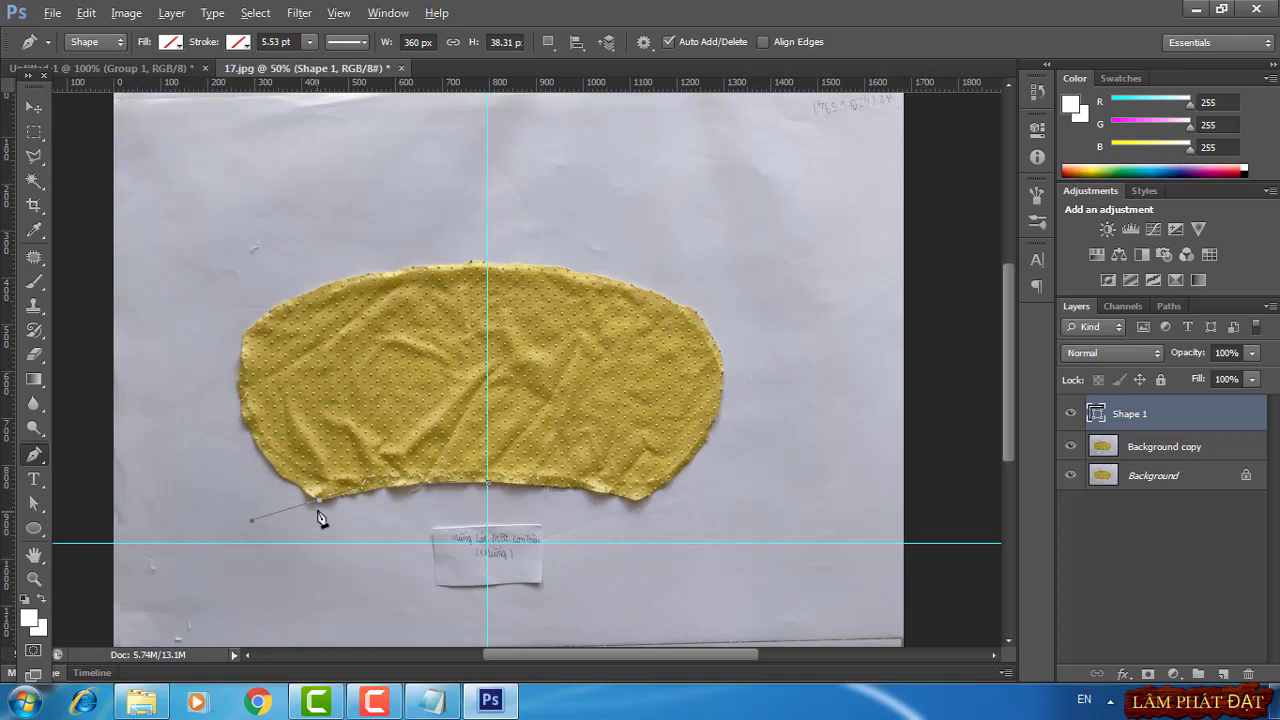
{"action": "key", "text": "ctrl+z"}
Curve the outline up the left edge to the top centre and along the top, then finish
{"action": "left_click_drag", "start_coordinate": [246, 330], "coordinate": [285, 246]}
{"action": "left_click_drag", "start_coordinate": [287, 234], "coordinate": [283, 216]}
{"action": "left_click_drag", "start_coordinate": [283, 216], "coordinate": [251, 307]}
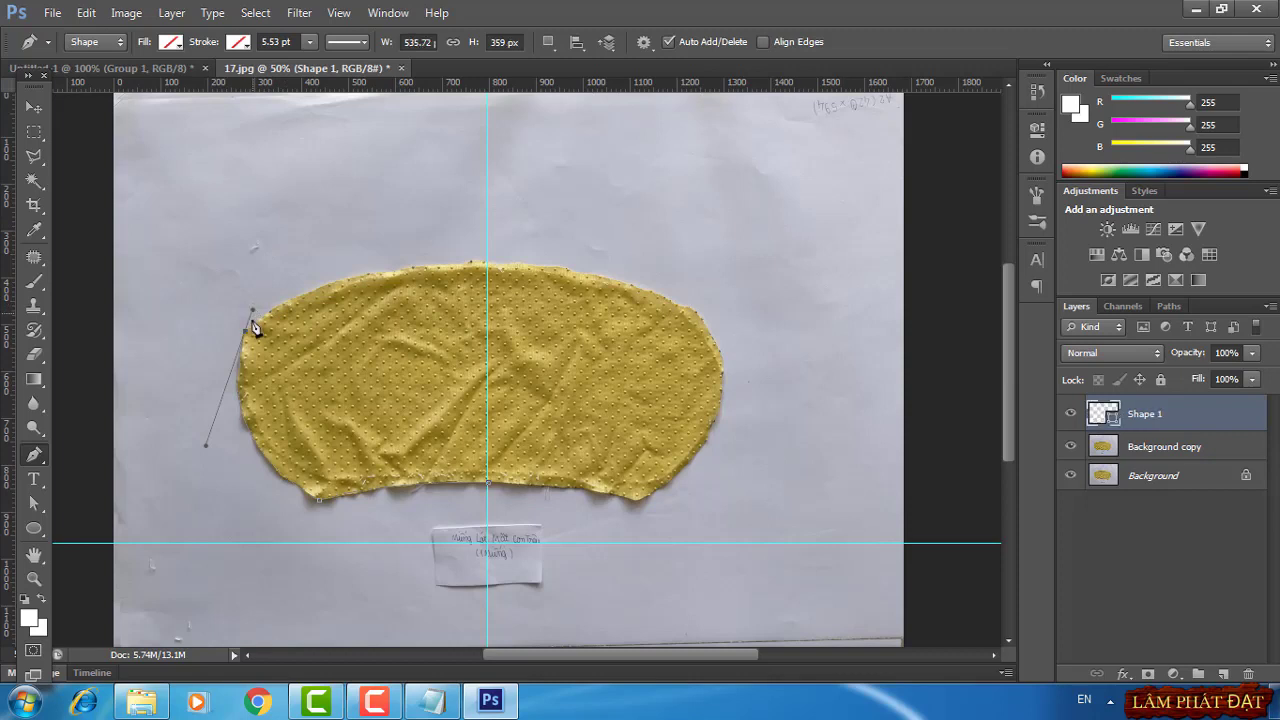
{"action": "left_click", "coordinate": [245, 331], "text": "alt"}
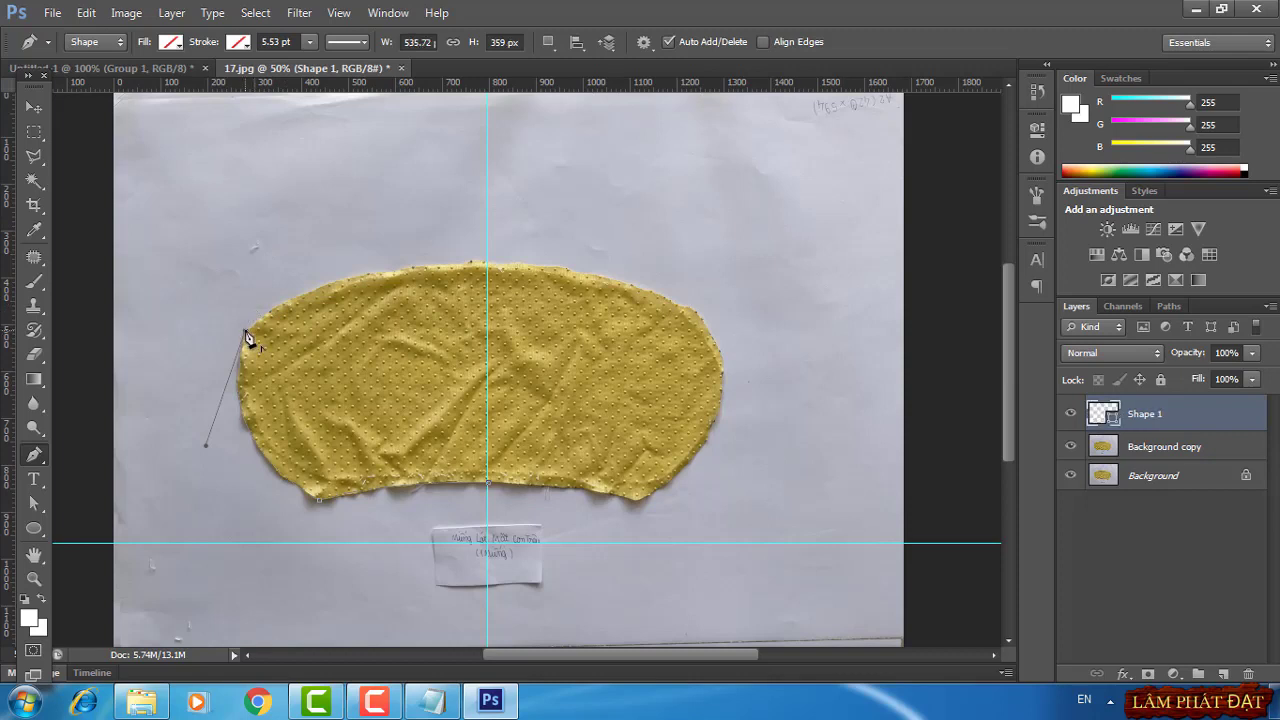
{"action": "left_click", "coordinate": [489, 268]}
{"action": "left_click_drag", "start_coordinate": [518, 260], "coordinate": [672, 270]}
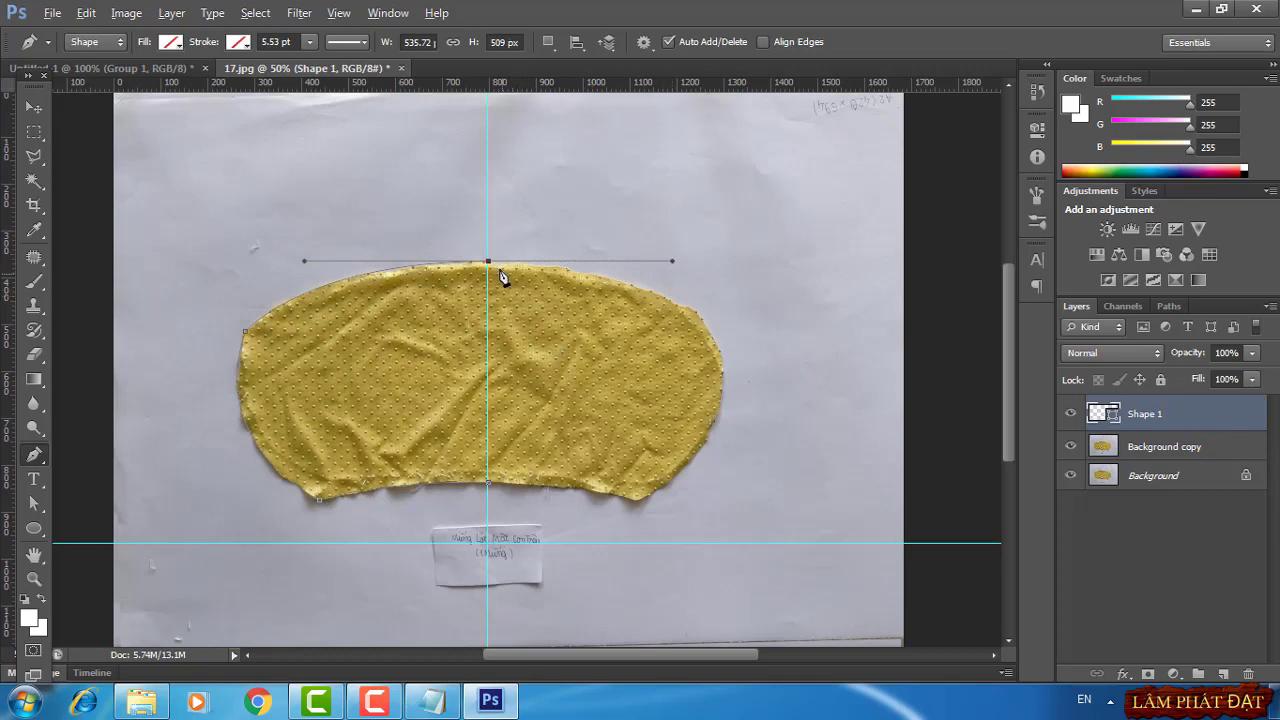
{"action": "key", "text": "Return"}
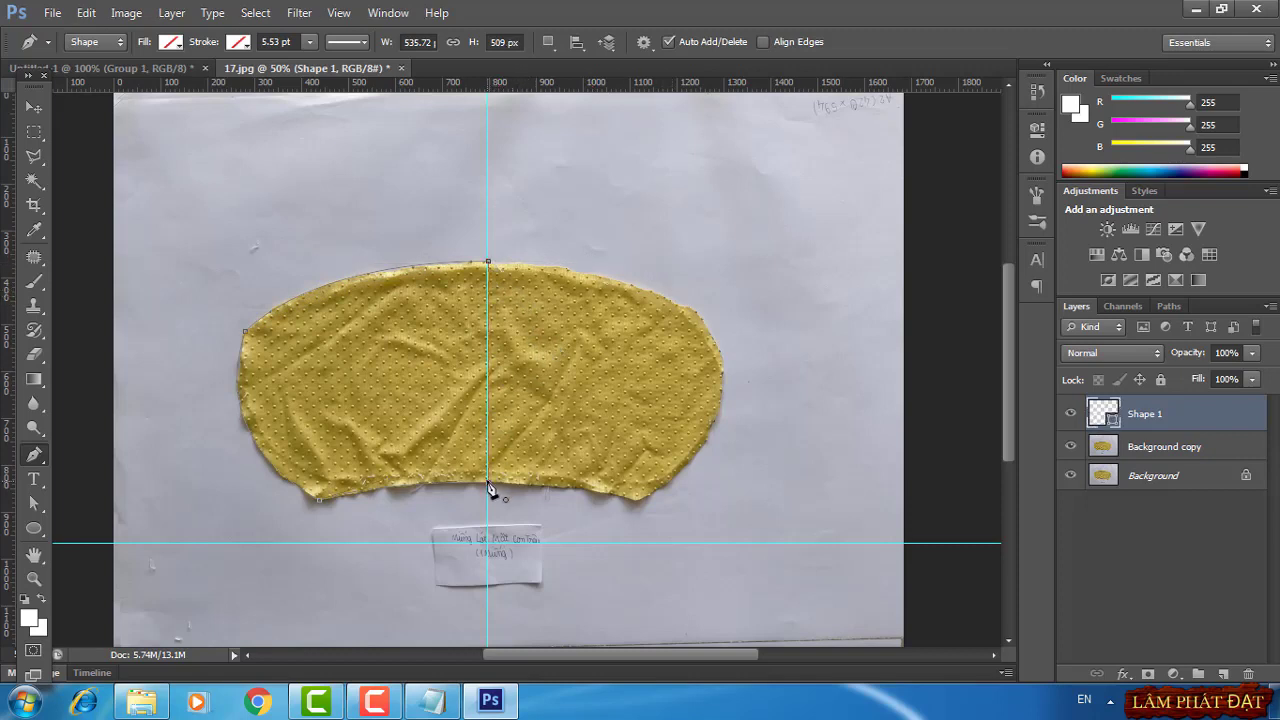
Delete Group 1 and its contents from Untitled-1 and view the outline at 66.7%
{"action": "left_click", "coordinate": [169, 70]}
{"action": "right_click", "coordinate": [1140, 406]}
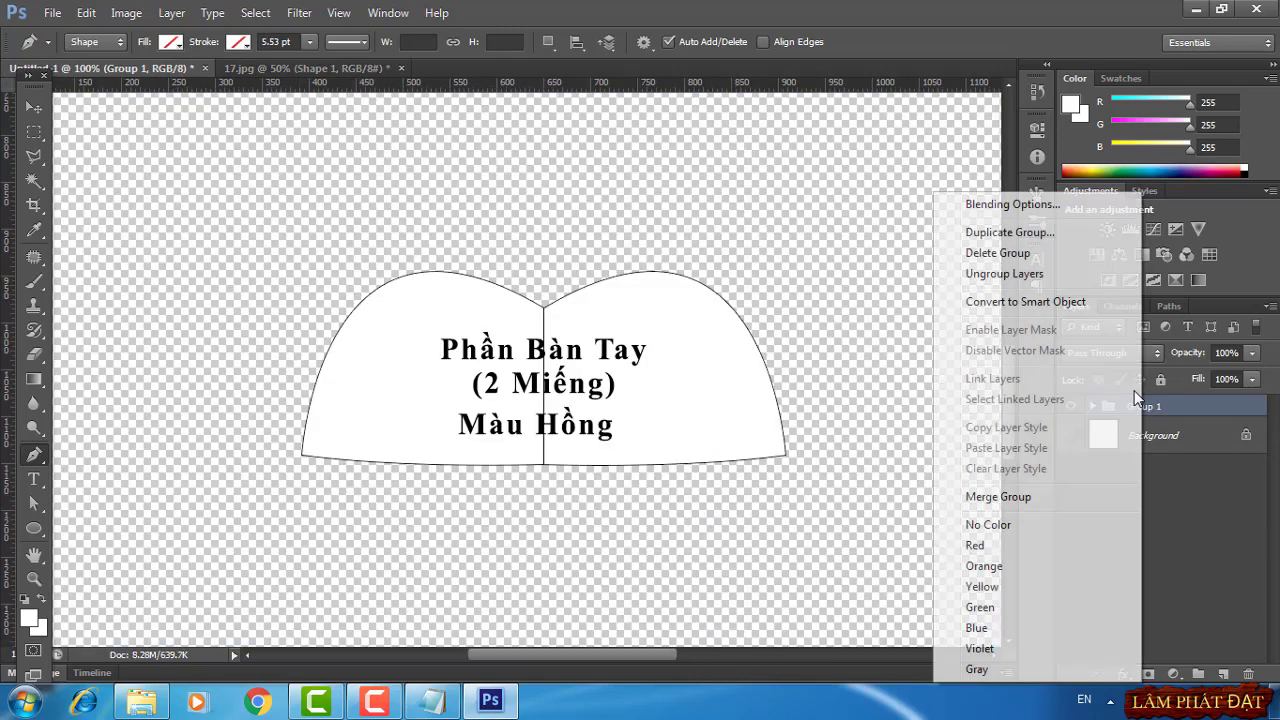
{"action": "left_click", "coordinate": [990, 253]}
{"action": "left_click", "coordinate": [605, 275]}
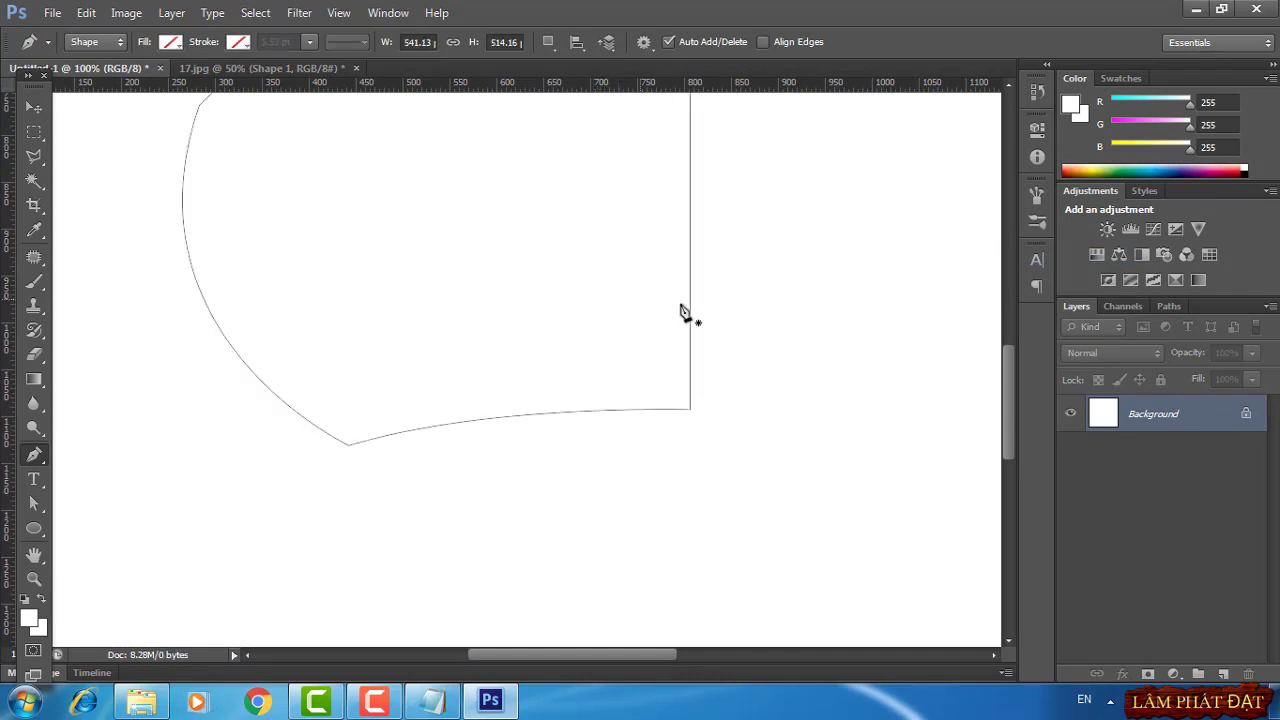
{"action": "key", "text": "ctrl+minus"}
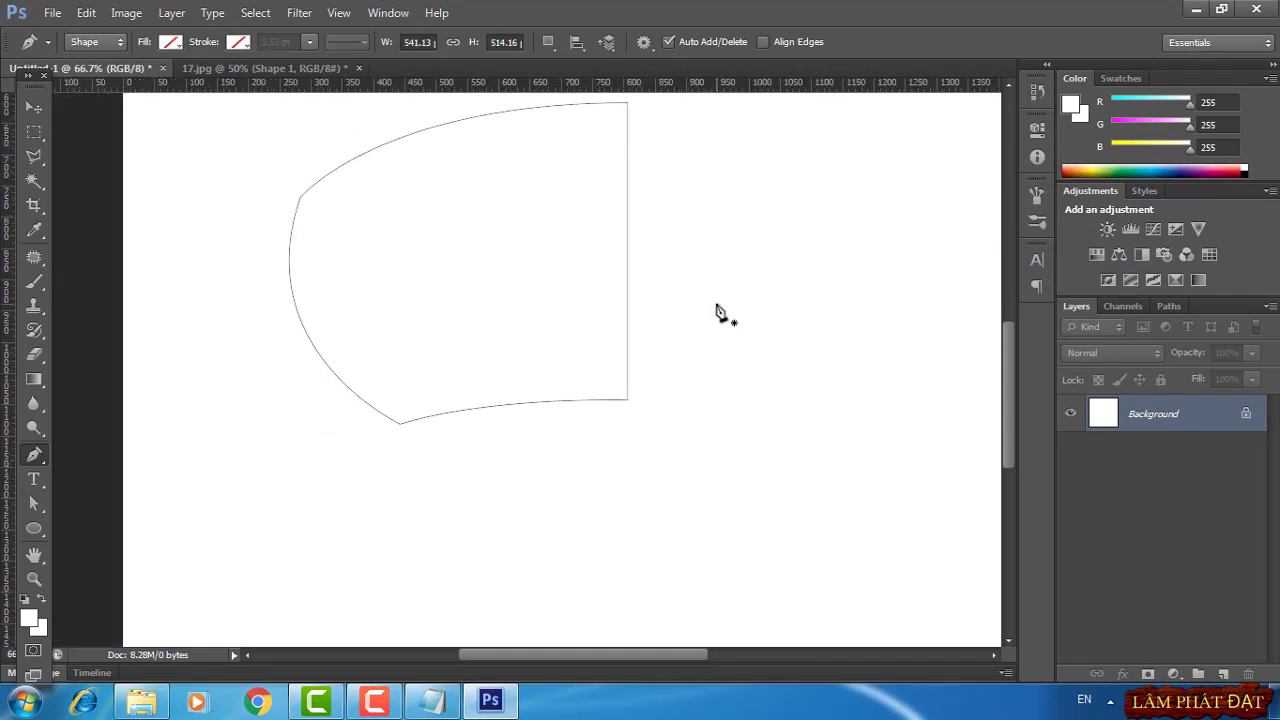
{"action": "left_click_drag", "start_coordinate": [803, 240], "coordinate": [776, 335]}
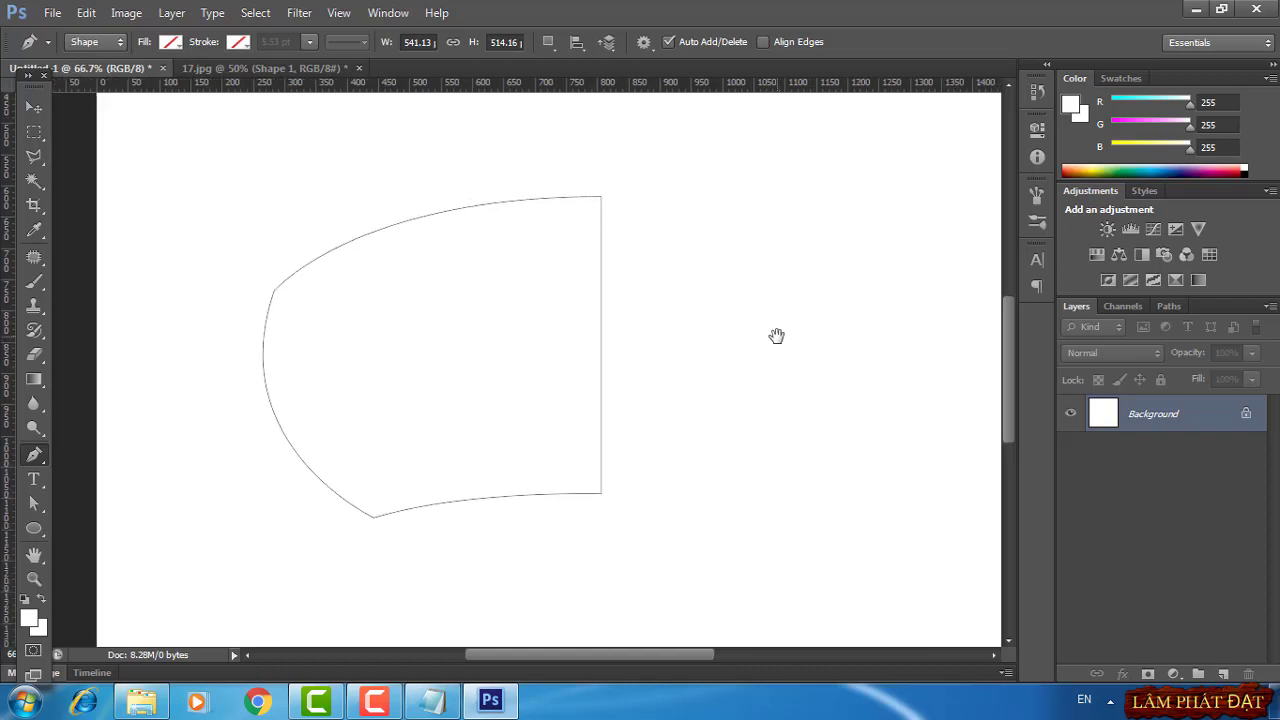
Fill the traced shape with white and give it a 1 px inside black stroke
{"action": "left_click", "coordinate": [1174, 675]}
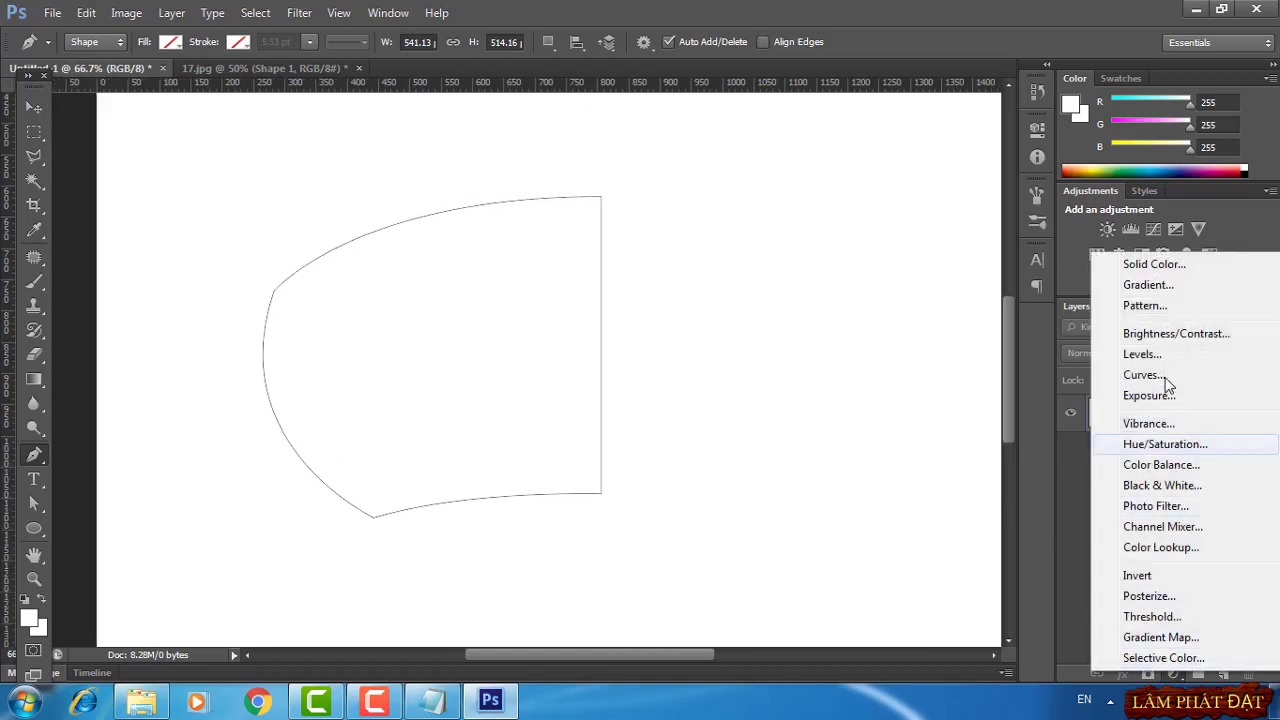
{"action": "left_click", "coordinate": [1150, 263]}
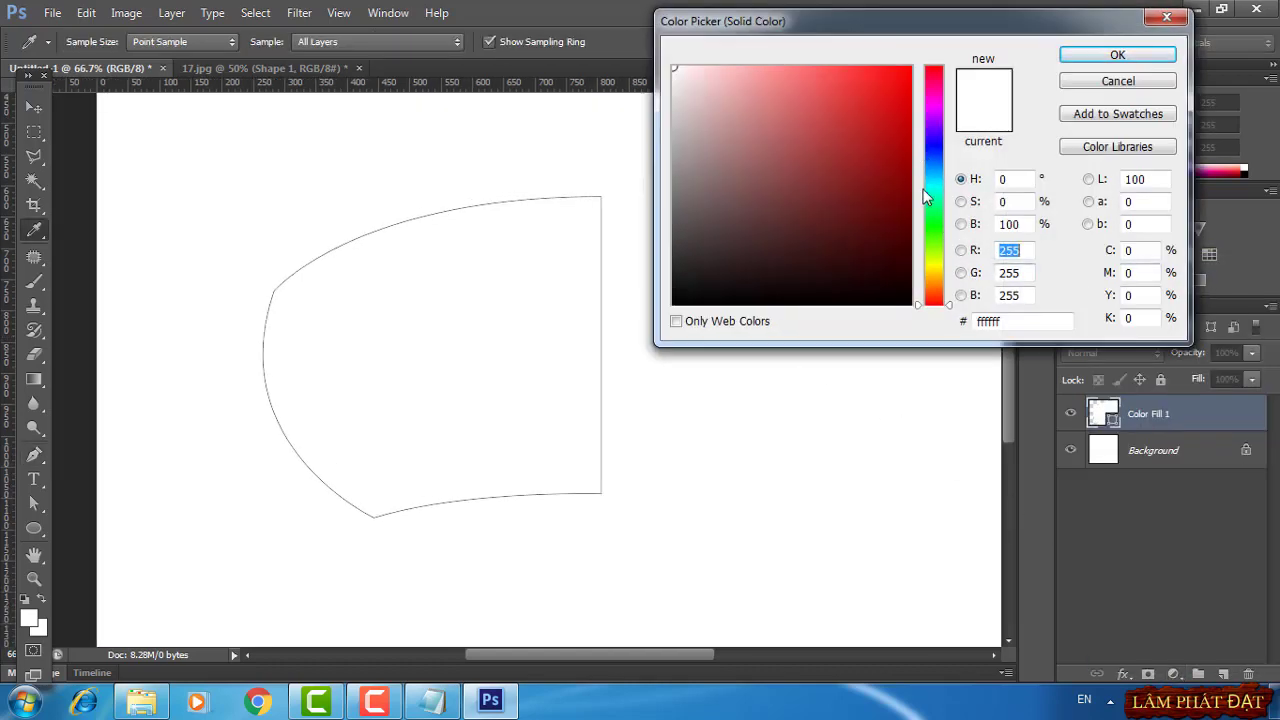
{"action": "left_click", "coordinate": [1117, 55]}
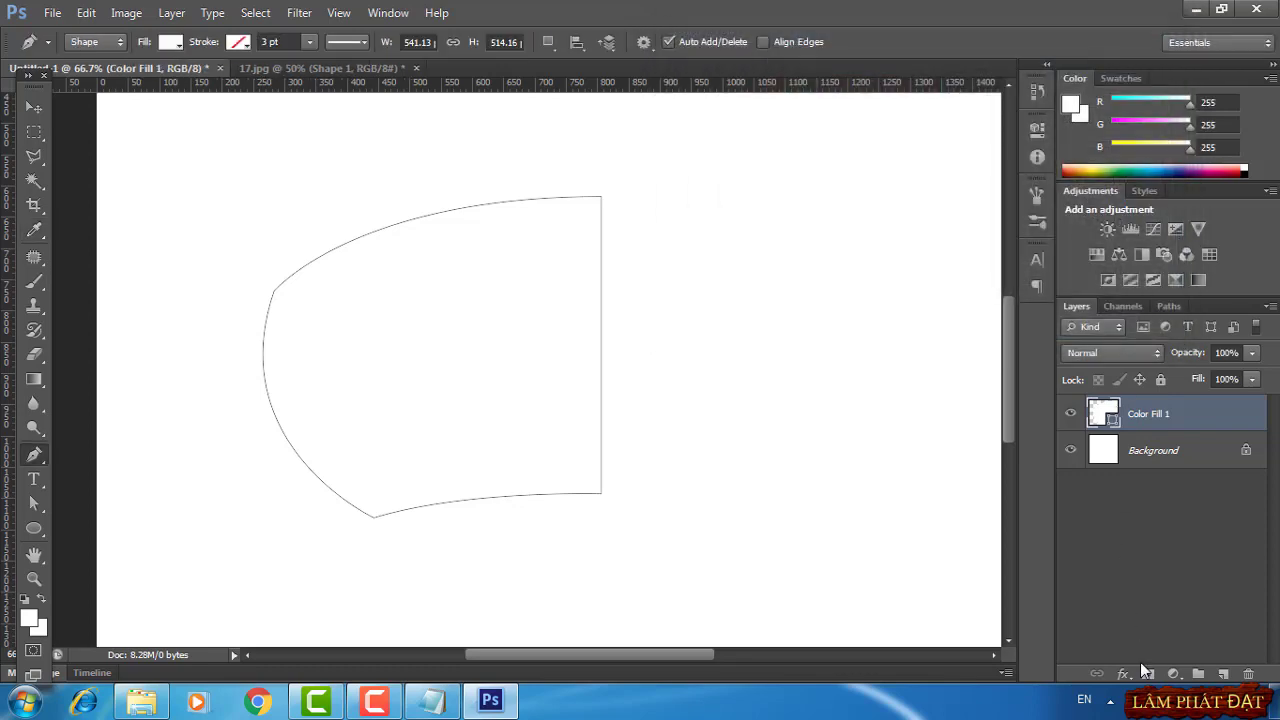
{"action": "left_click", "coordinate": [1127, 673]}
{"action": "left_click", "coordinate": [1100, 486]}
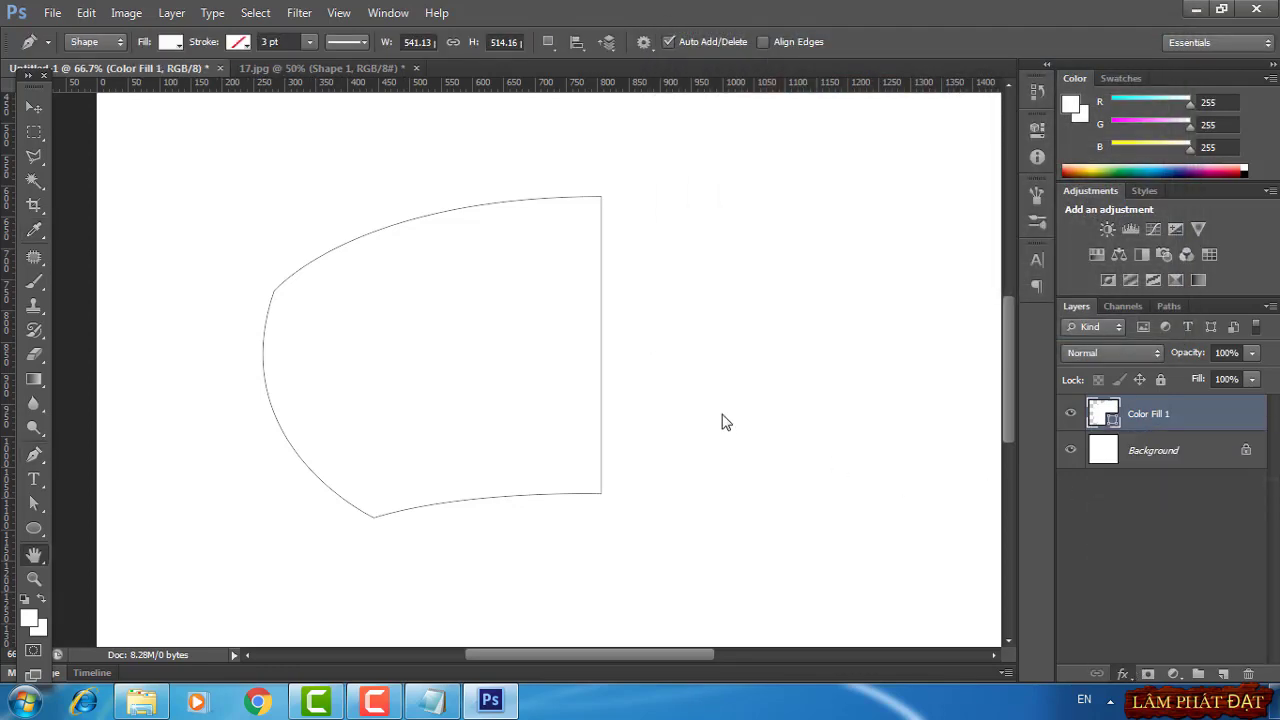
{"action": "left_click", "coordinate": [880, 371]}
{"action": "left_click", "coordinate": [868, 397]}
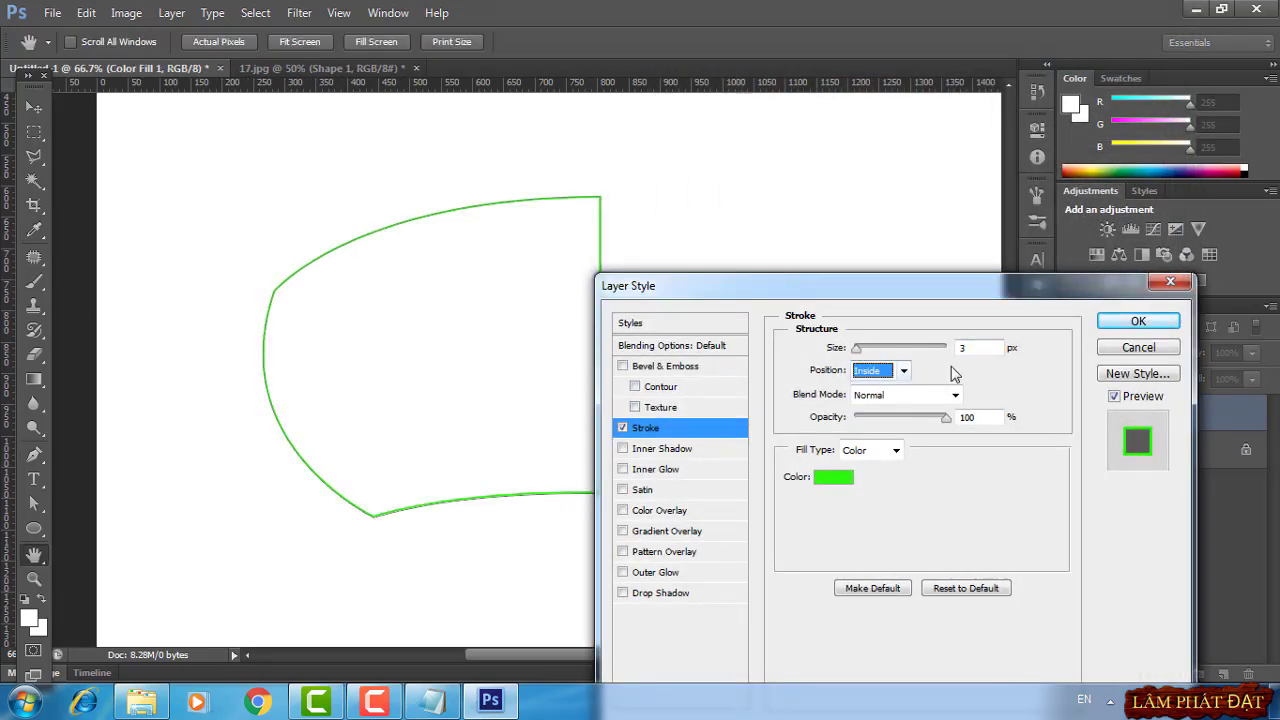
{"action": "type", "text": "1"}
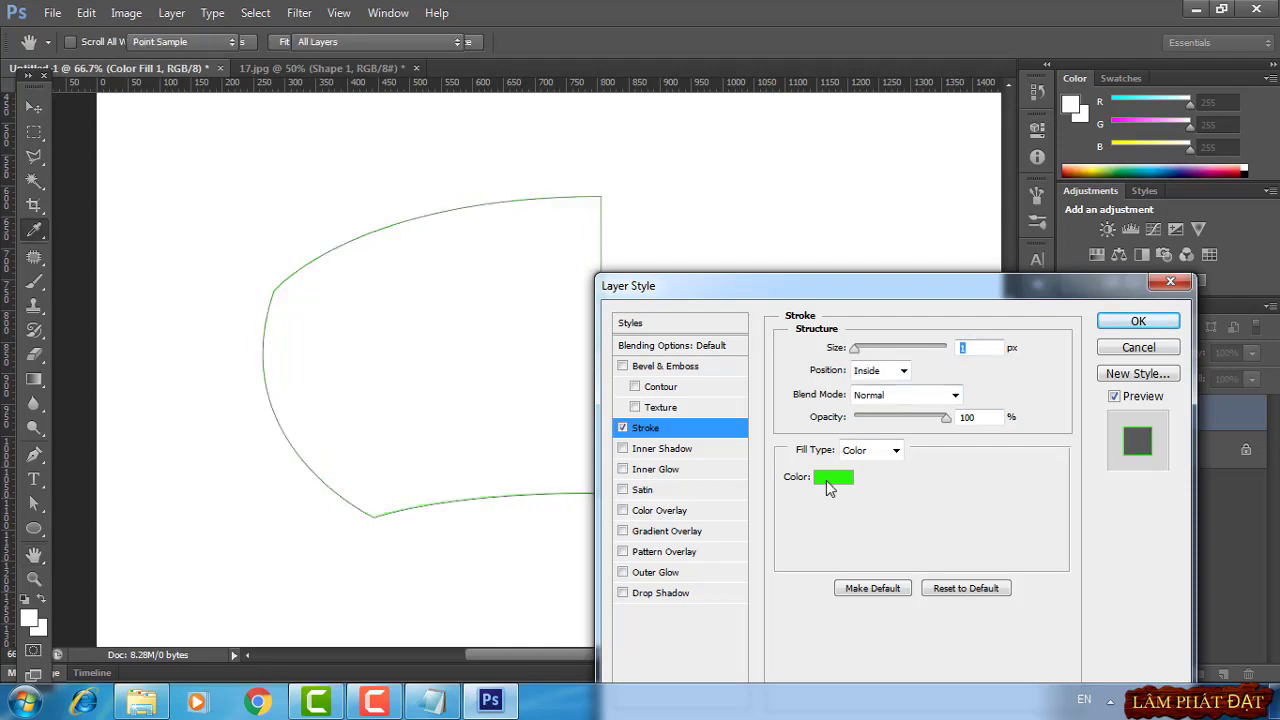
{"action": "left_click", "coordinate": [830, 478]}
{"action": "left_click", "coordinate": [674, 302]}
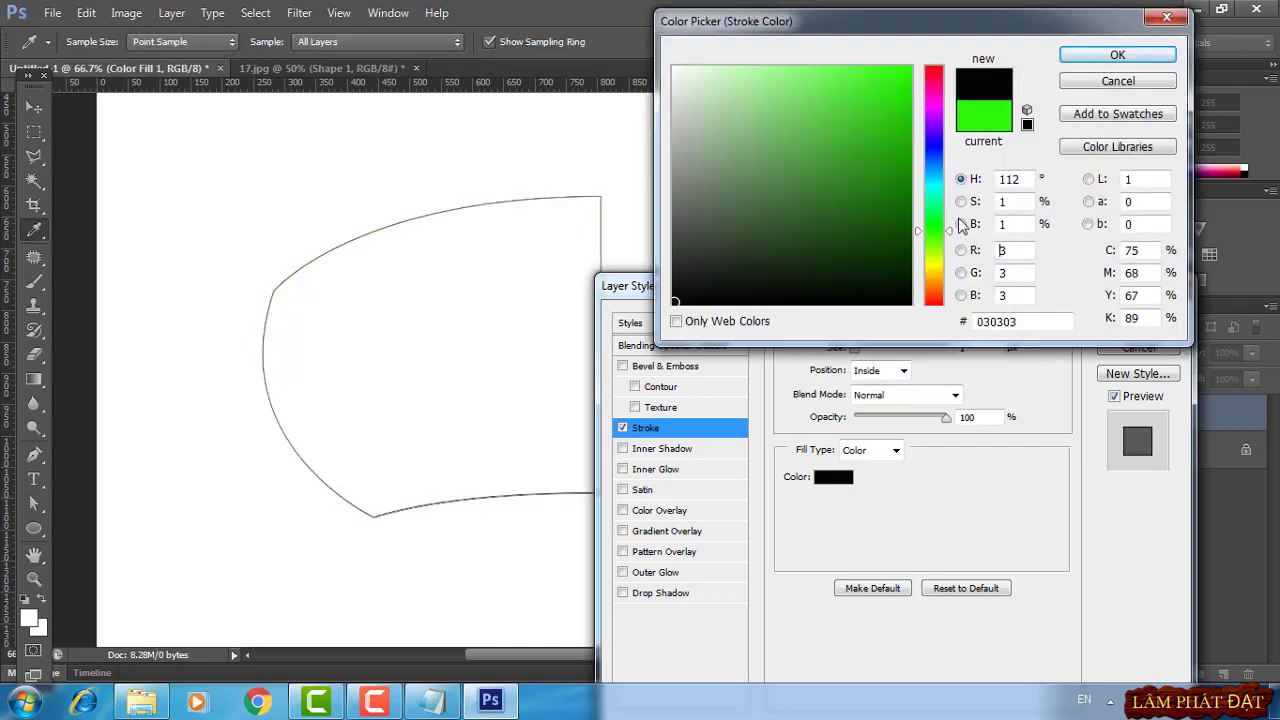
{"action": "left_click", "coordinate": [1117, 55]}
{"action": "left_click", "coordinate": [1137, 321]}
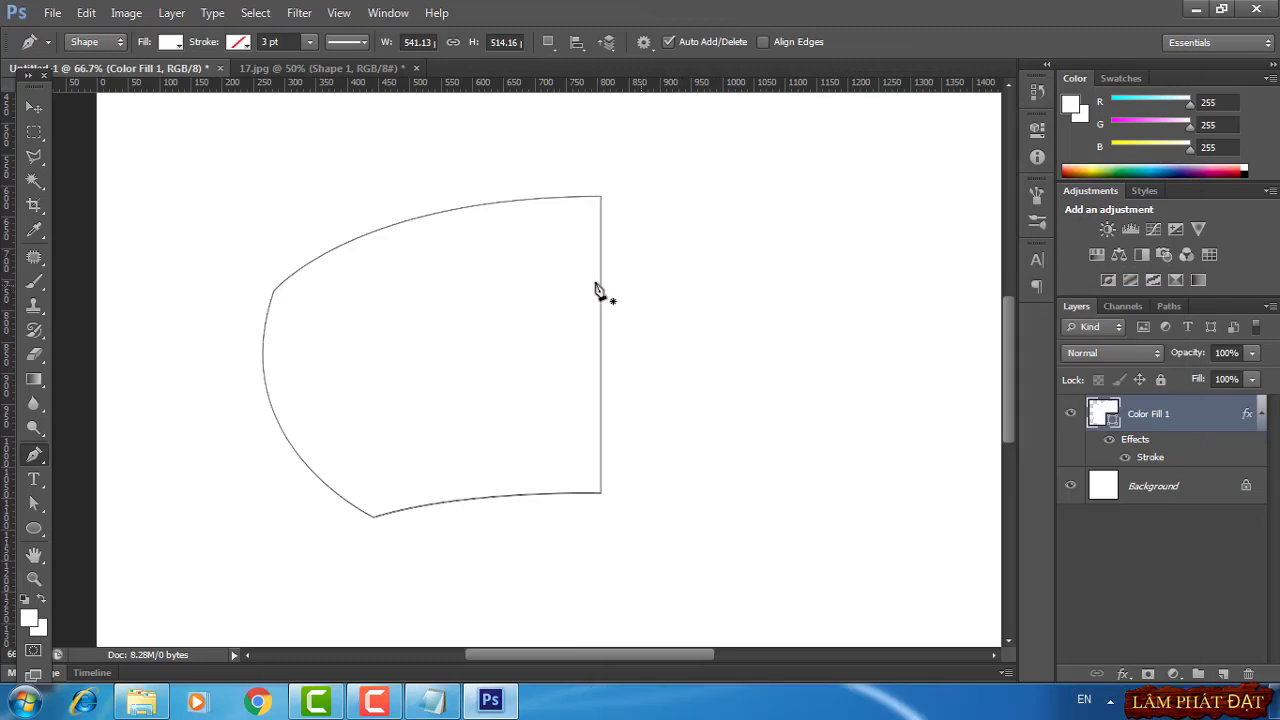
{"action": "left_click", "coordinate": [30, 108]}
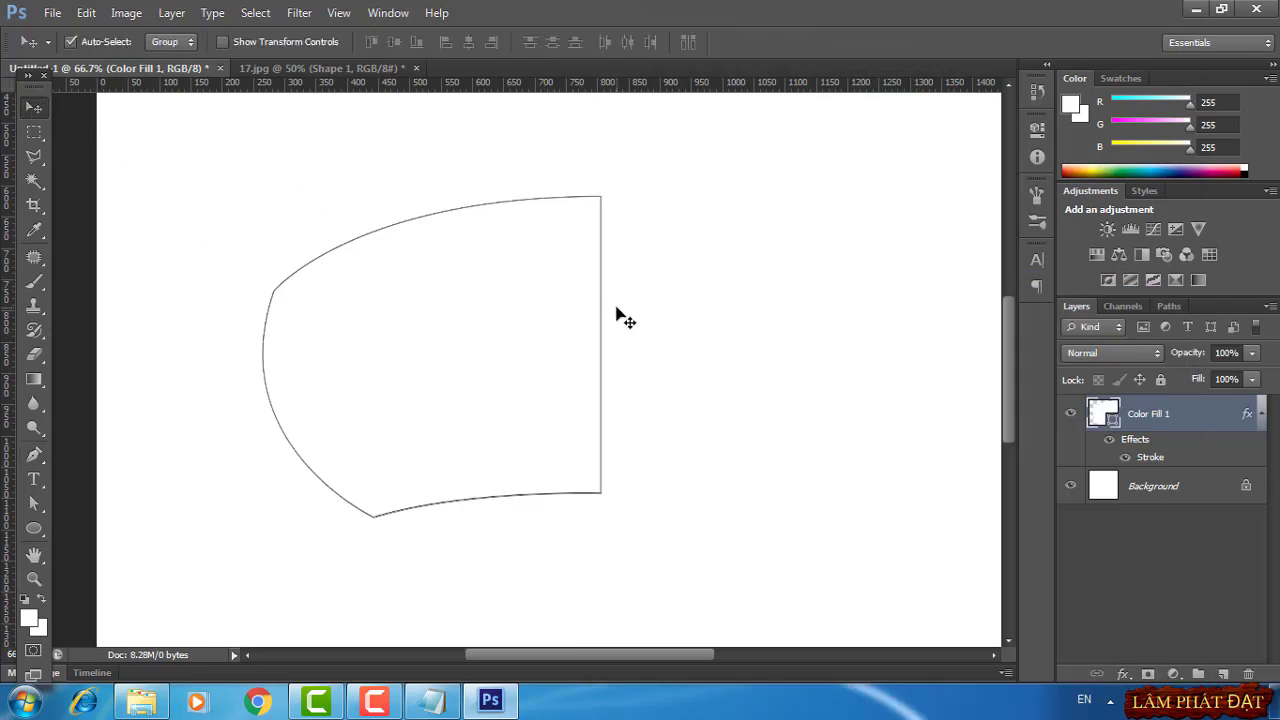
Duplicate Color Fill 1 and move the copy to the right of the original
{"action": "right_click", "coordinate": [1172, 416]}
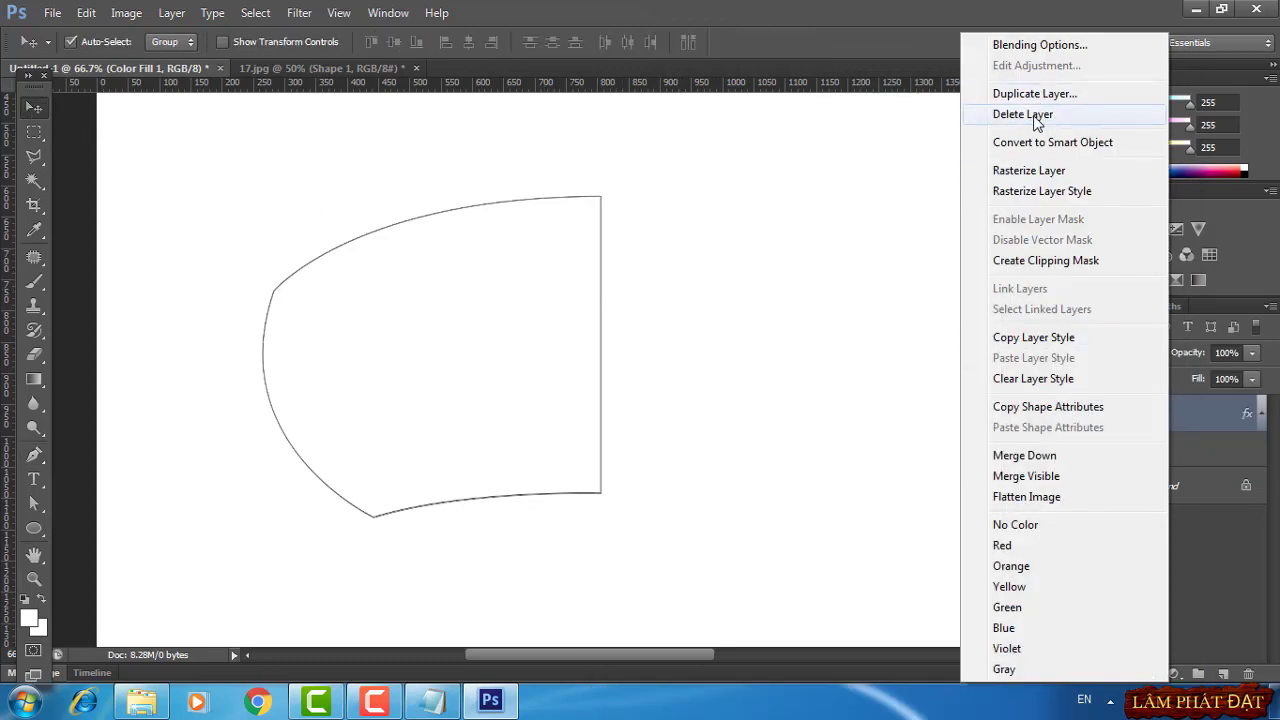
{"action": "left_click", "coordinate": [1020, 94]}
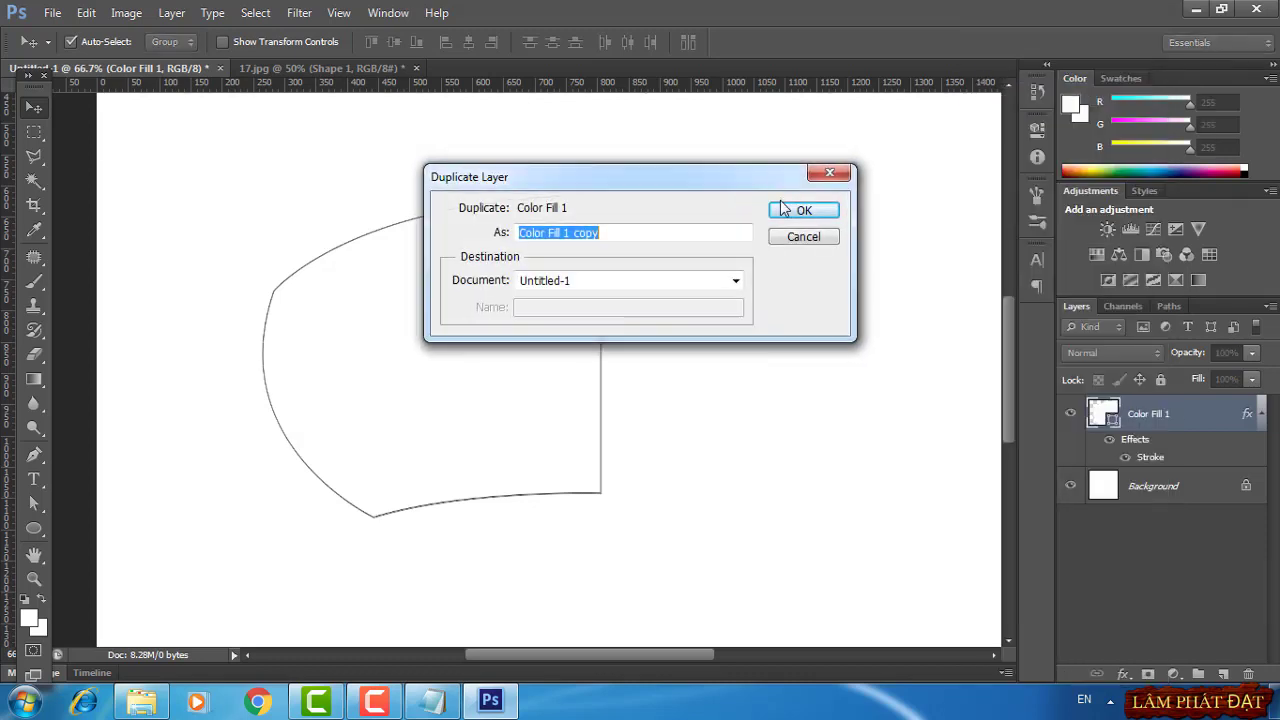
{"action": "left_click", "coordinate": [806, 211]}
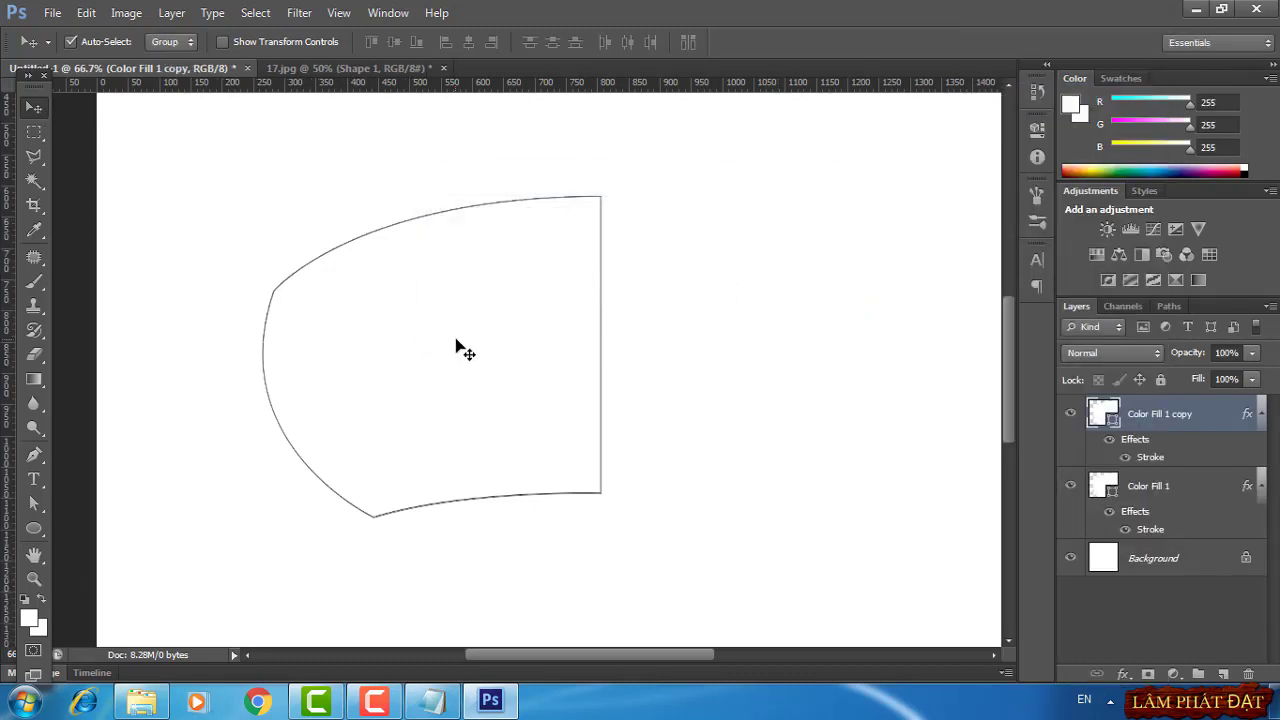
{"action": "left_click_drag", "start_coordinate": [458, 345], "coordinate": [811, 324]}
Flip the copy horizontally, butt it against the original's straight edge, and return to 17.jpg
{"action": "key", "text": "ctrl+t"}
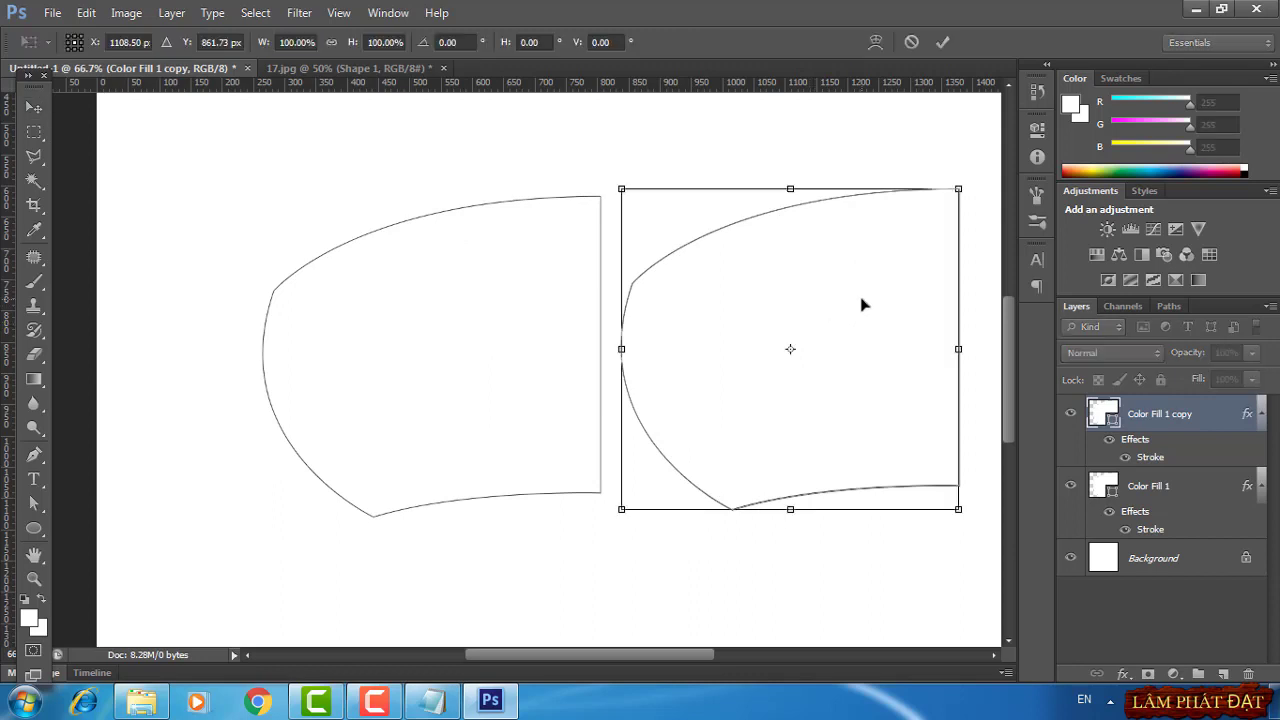
{"action": "right_click", "coordinate": [860, 300]}
{"action": "left_click", "coordinate": [935, 583]}
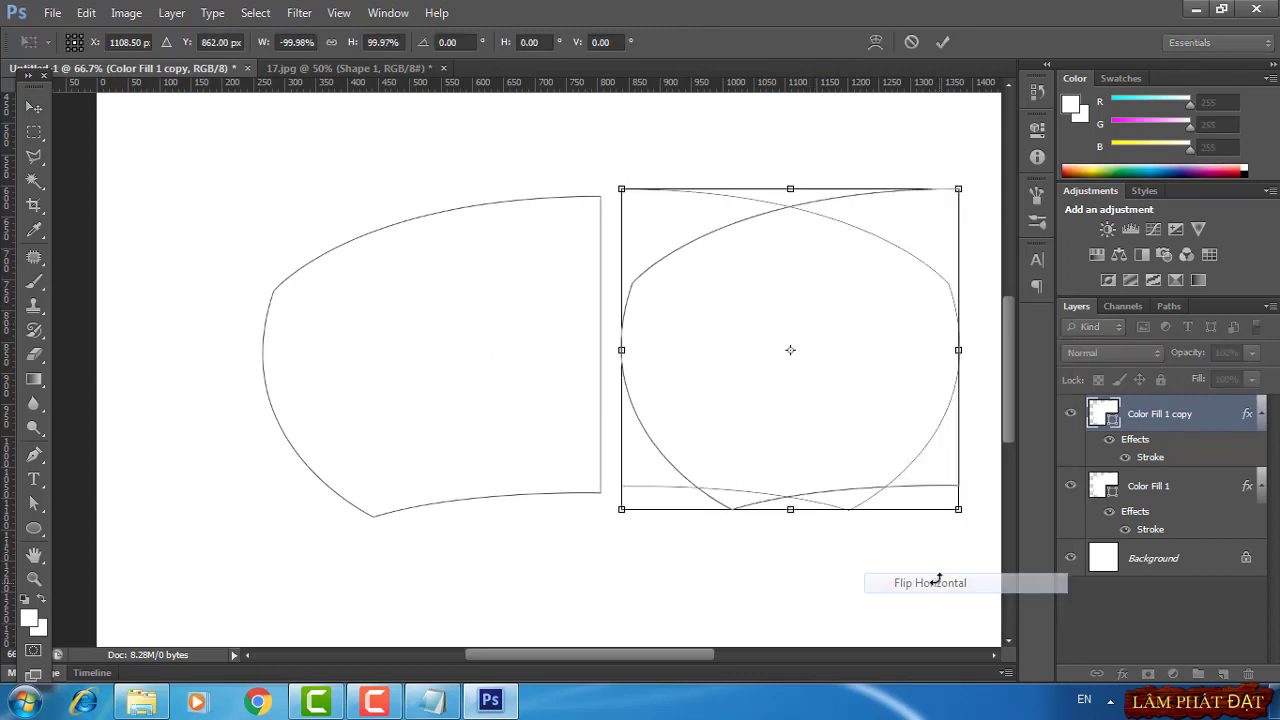
{"action": "left_click", "coordinate": [941, 43]}
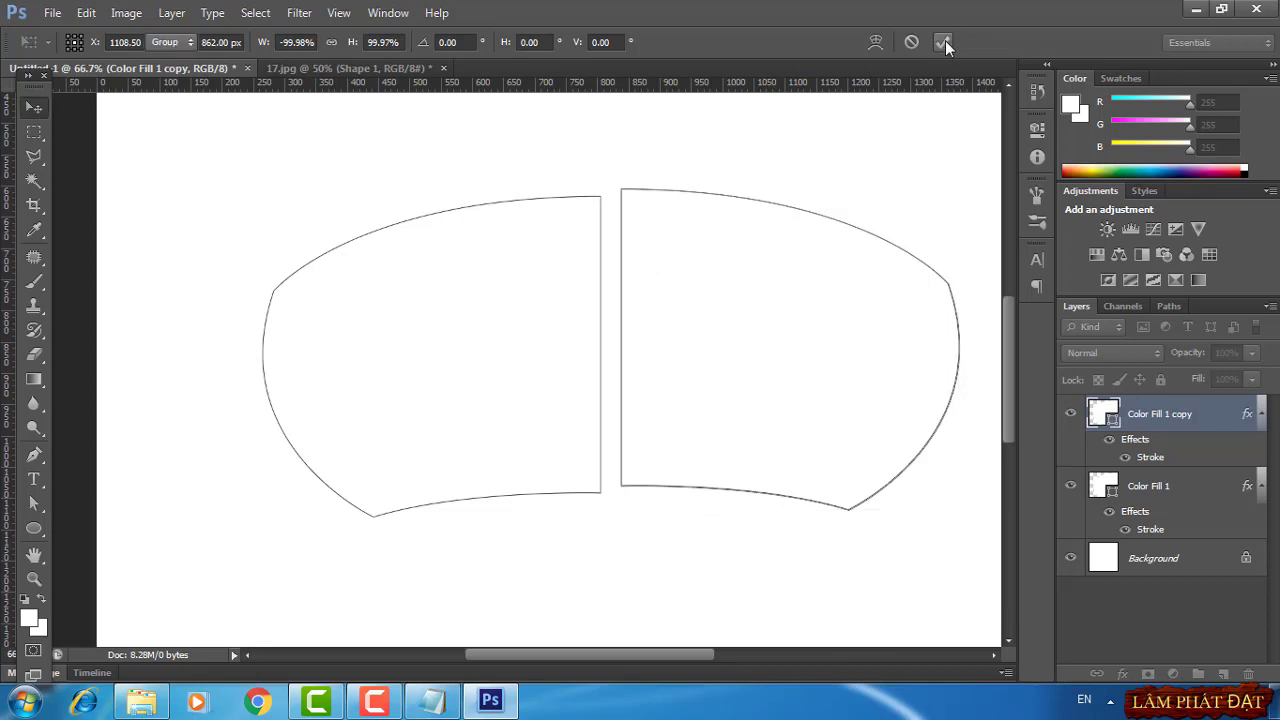
{"action": "left_click_drag", "start_coordinate": [838, 310], "coordinate": [817, 318]}
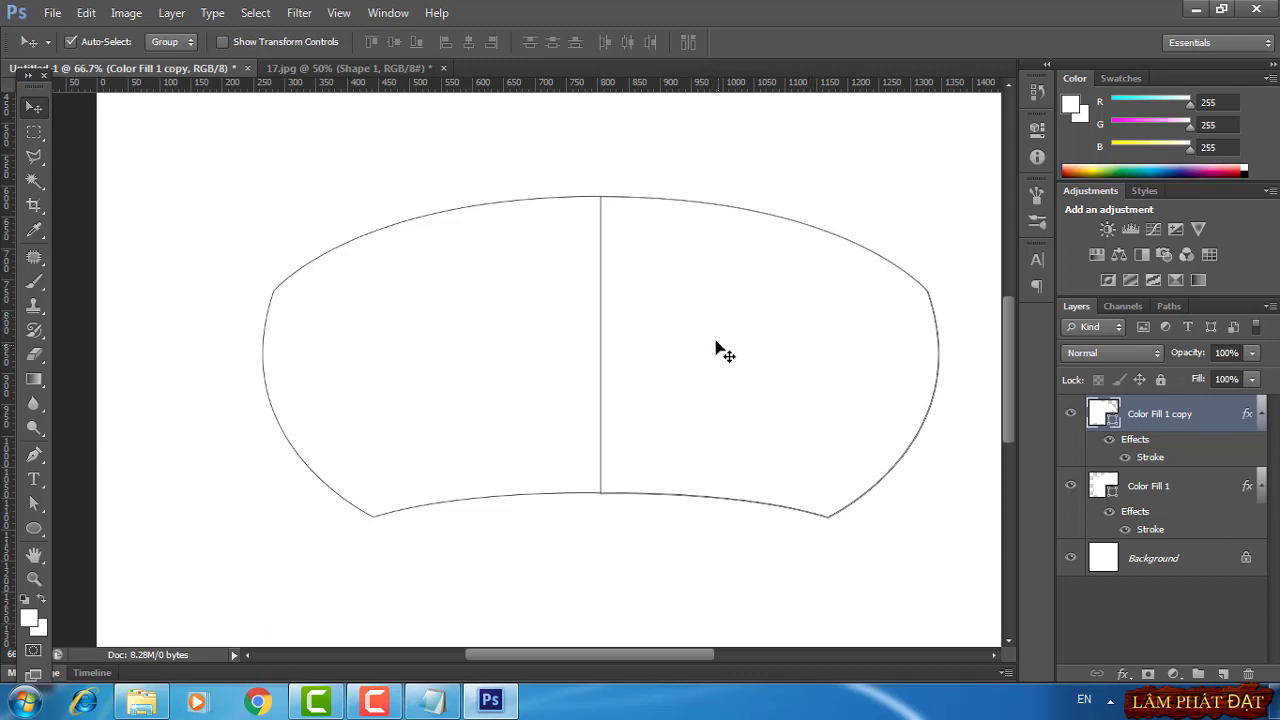
{"action": "left_click", "coordinate": [315, 68]}
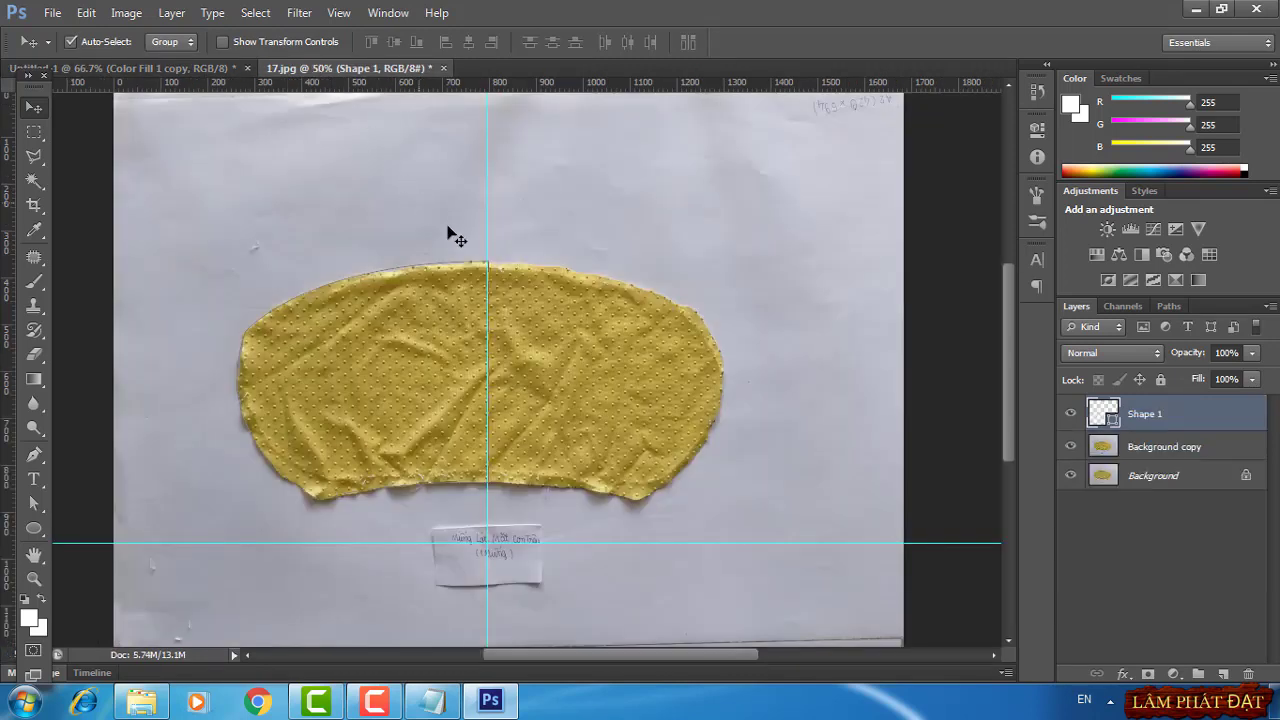
Group the piece and label layers and hide the white Background
{"action": "scroll", "coordinate": [592, 300], "scroll_direction": "down", "scroll_amount": 1}
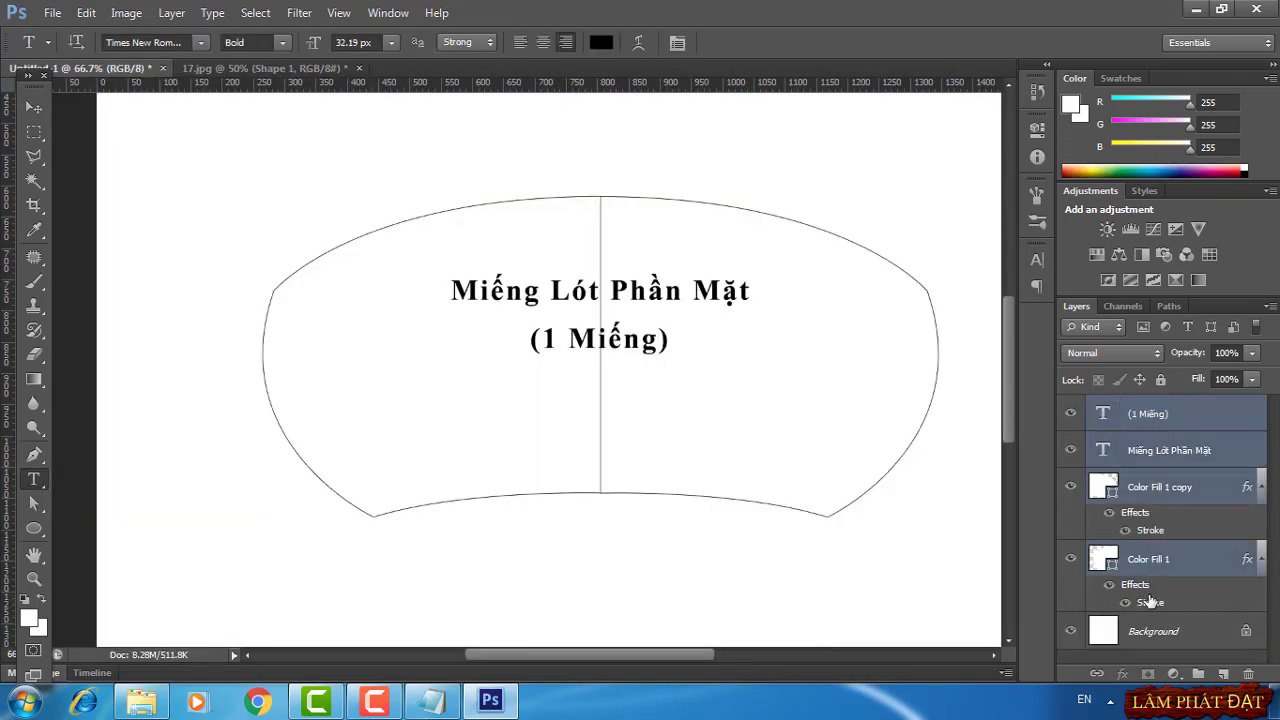
{"action": "key", "text": "ctrl+g"}
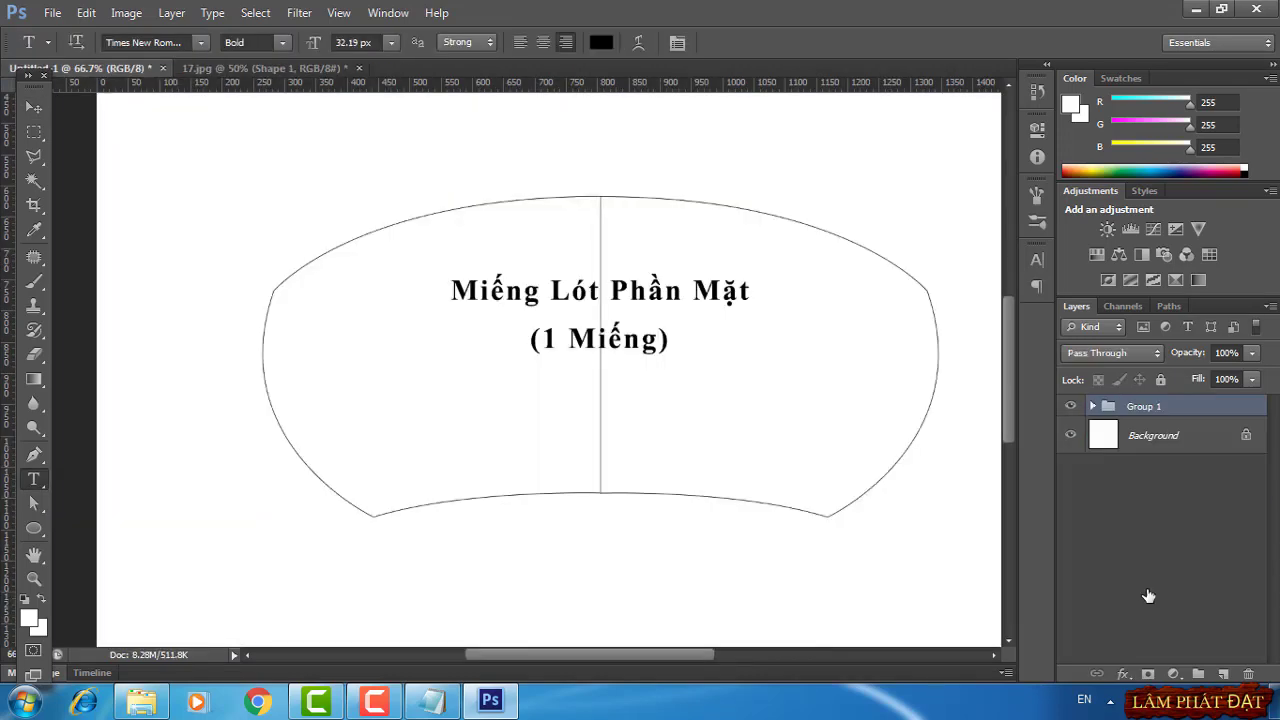
{"action": "left_click", "coordinate": [1071, 435]}
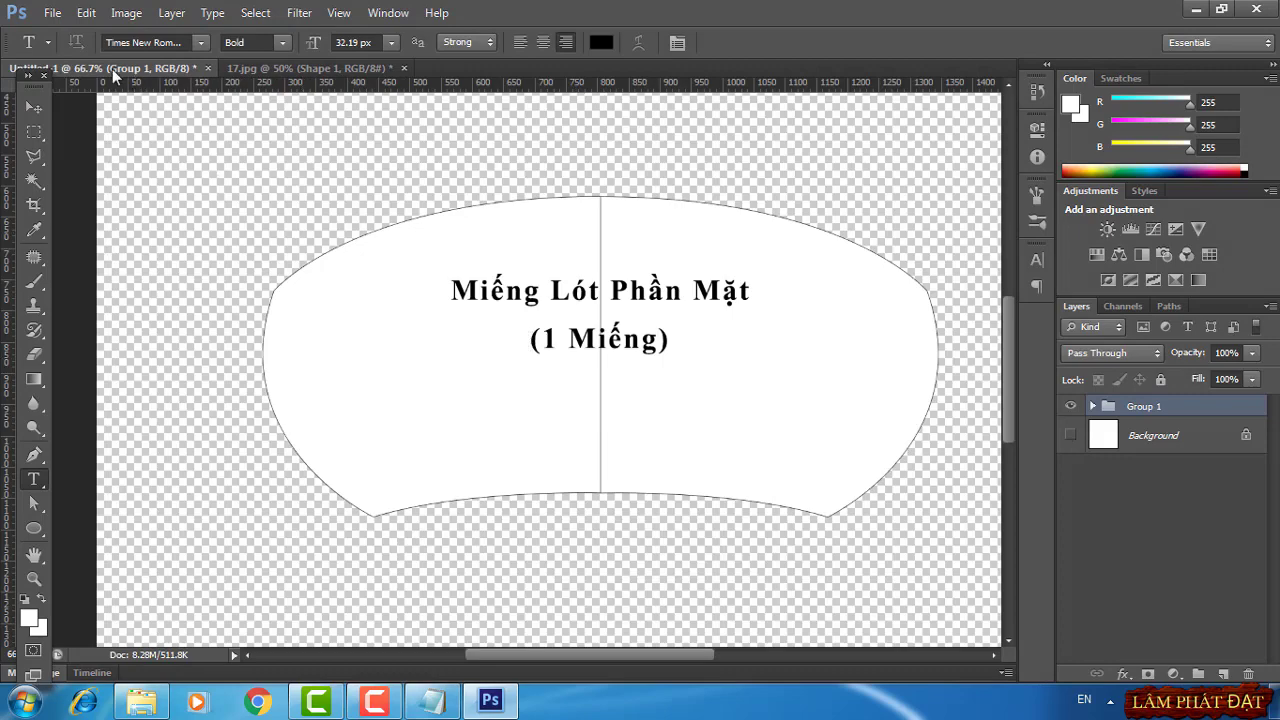
Save for web as PNG-8 named 17.png, then close 17.jpg without saving
{"action": "left_click", "coordinate": [52, 12]}
{"action": "left_click", "coordinate": [117, 276]}
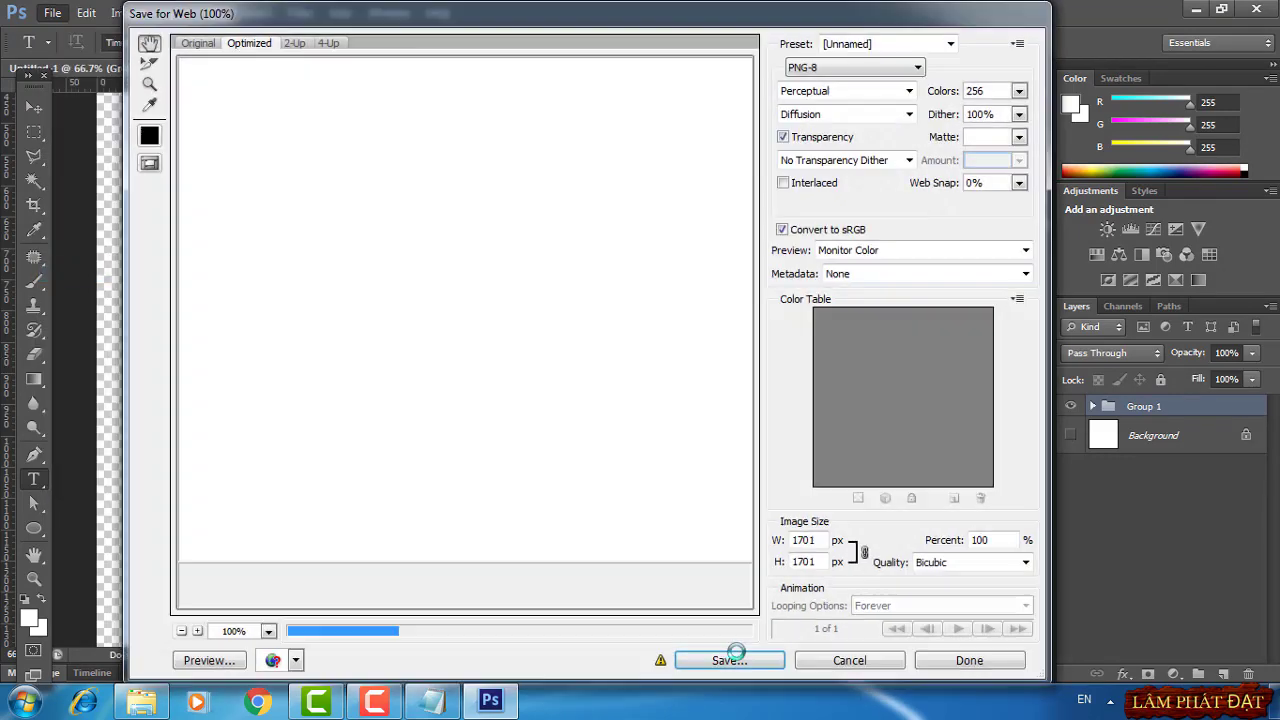
{"action": "left_click", "coordinate": [729, 659]}
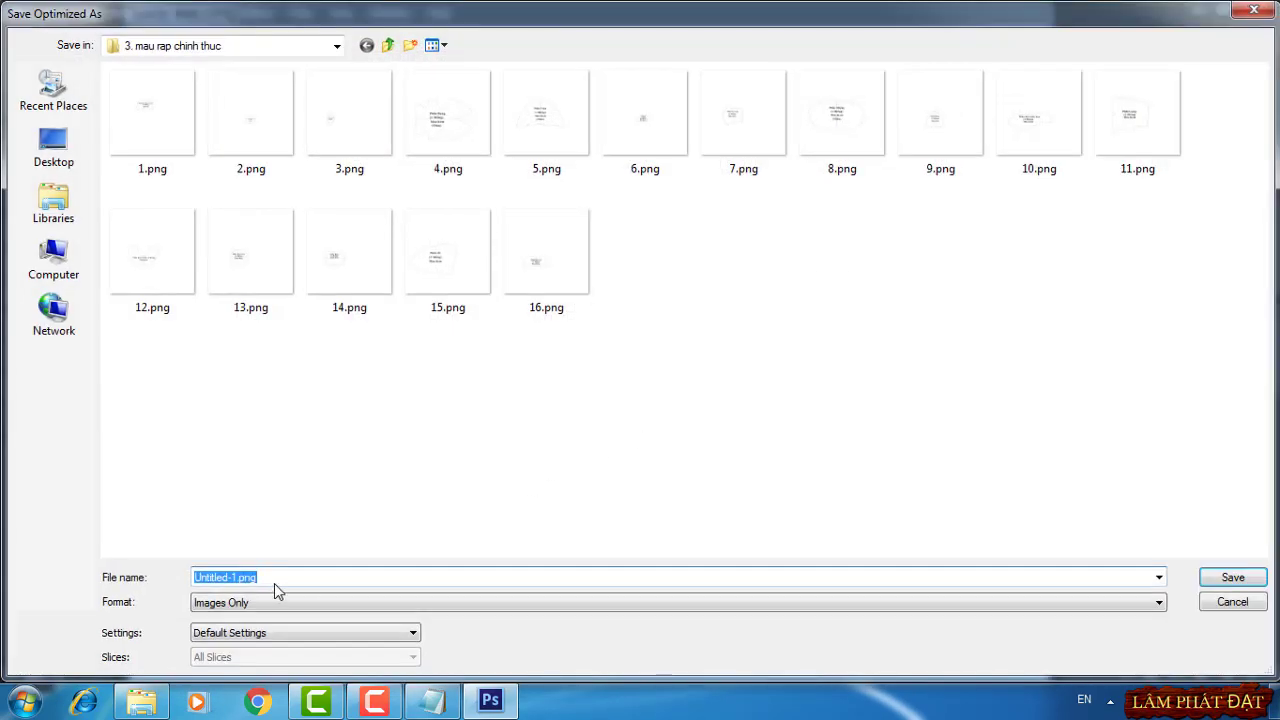
{"action": "left_click_drag", "start_coordinate": [240, 578], "coordinate": [178, 579]}
{"action": "type", "text": "17"}
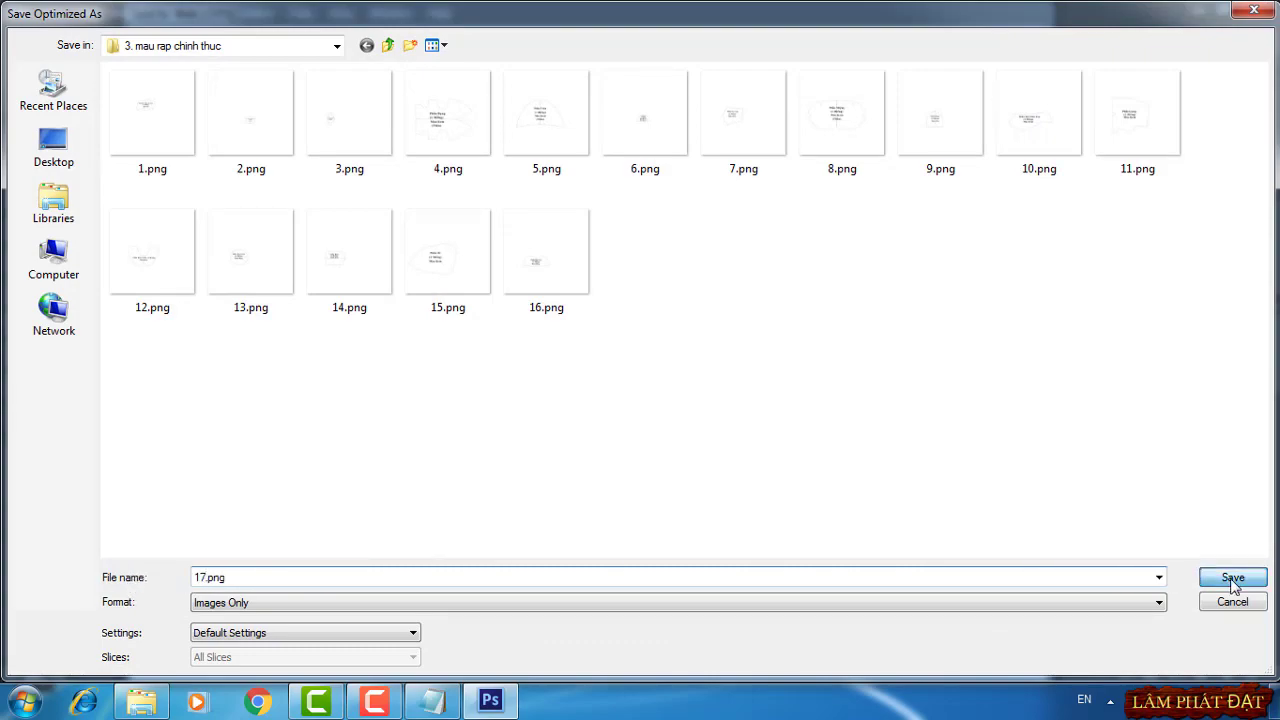
{"action": "left_click", "coordinate": [1233, 580]}
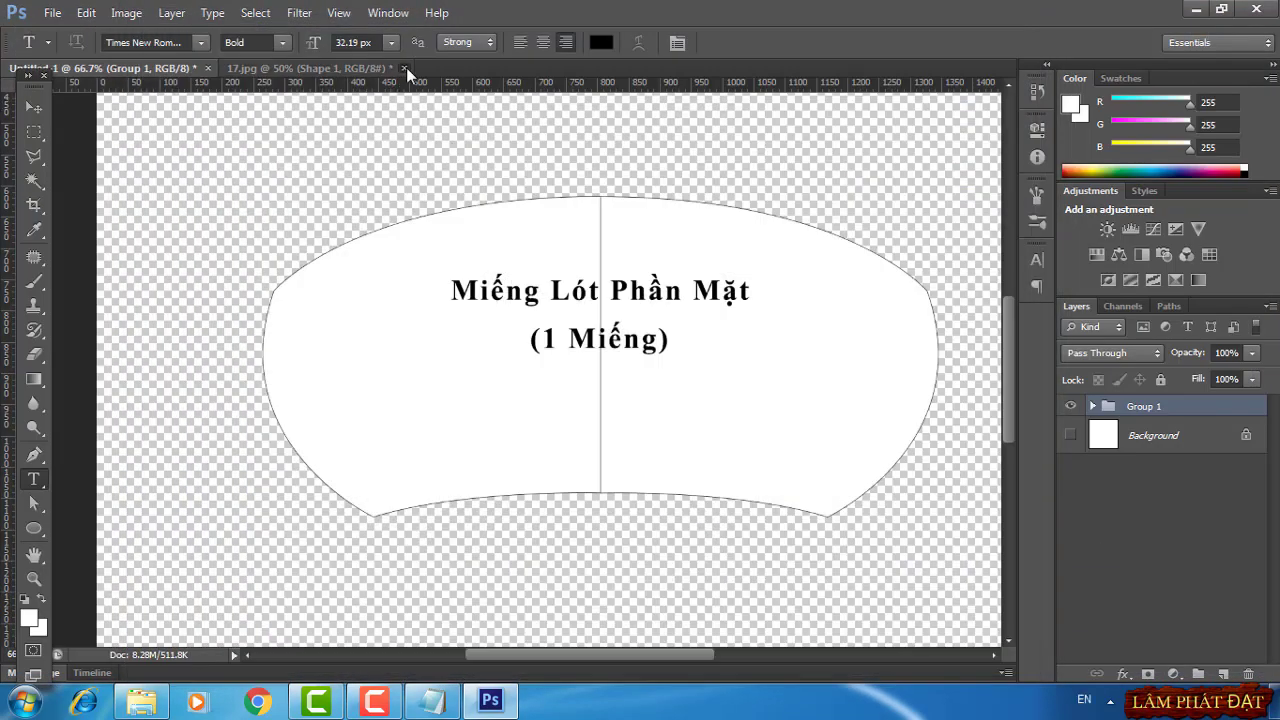
{"action": "left_click", "coordinate": [406, 67]}
{"action": "left_click", "coordinate": [648, 277]}
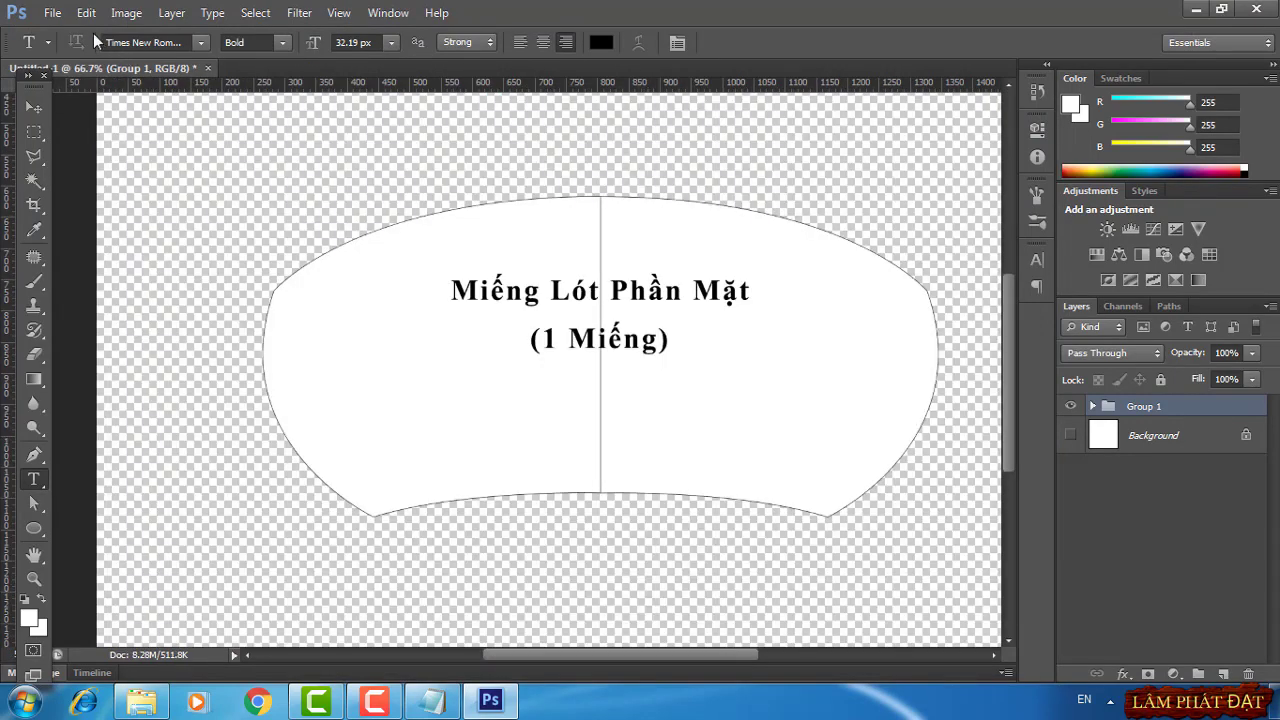
{"action": "left_click", "coordinate": [52, 12]}
Open 18.jpg zoomed in, with a vertical guide on the piece's peak and a horizontal guide across it
{"action": "left_click", "coordinate": [72, 50]}
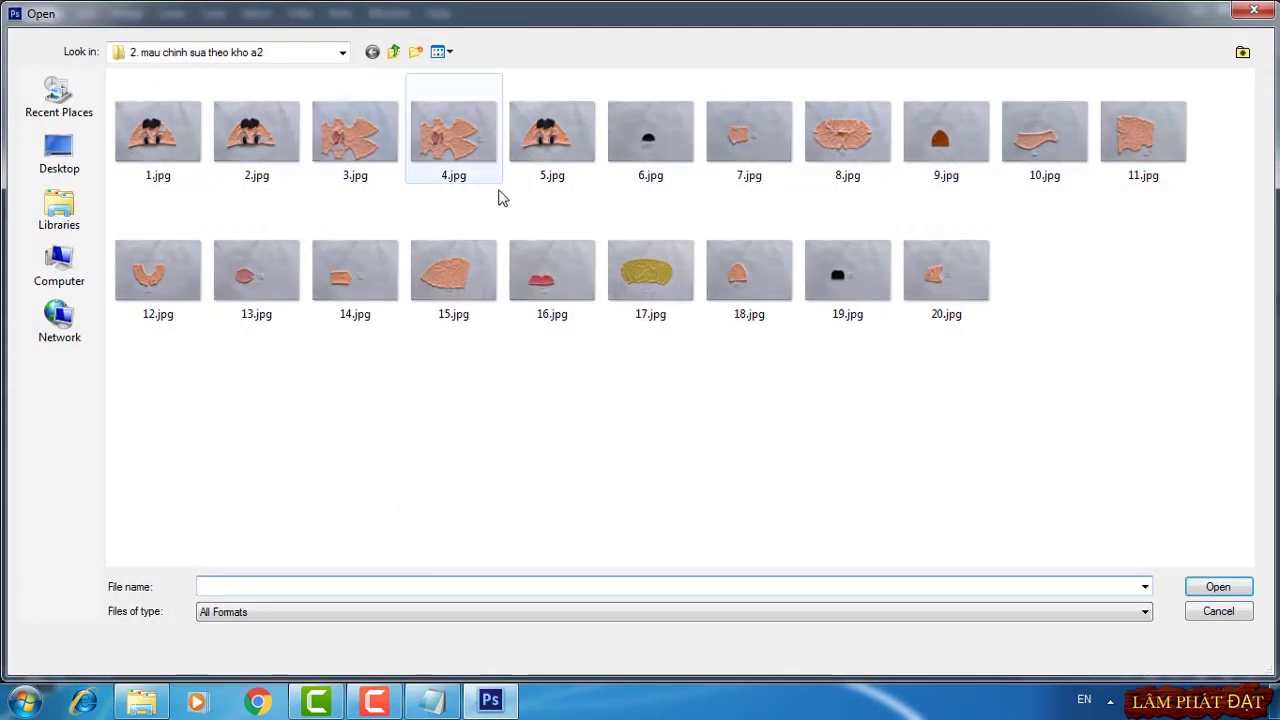
{"action": "double_click", "coordinate": [751, 270]}
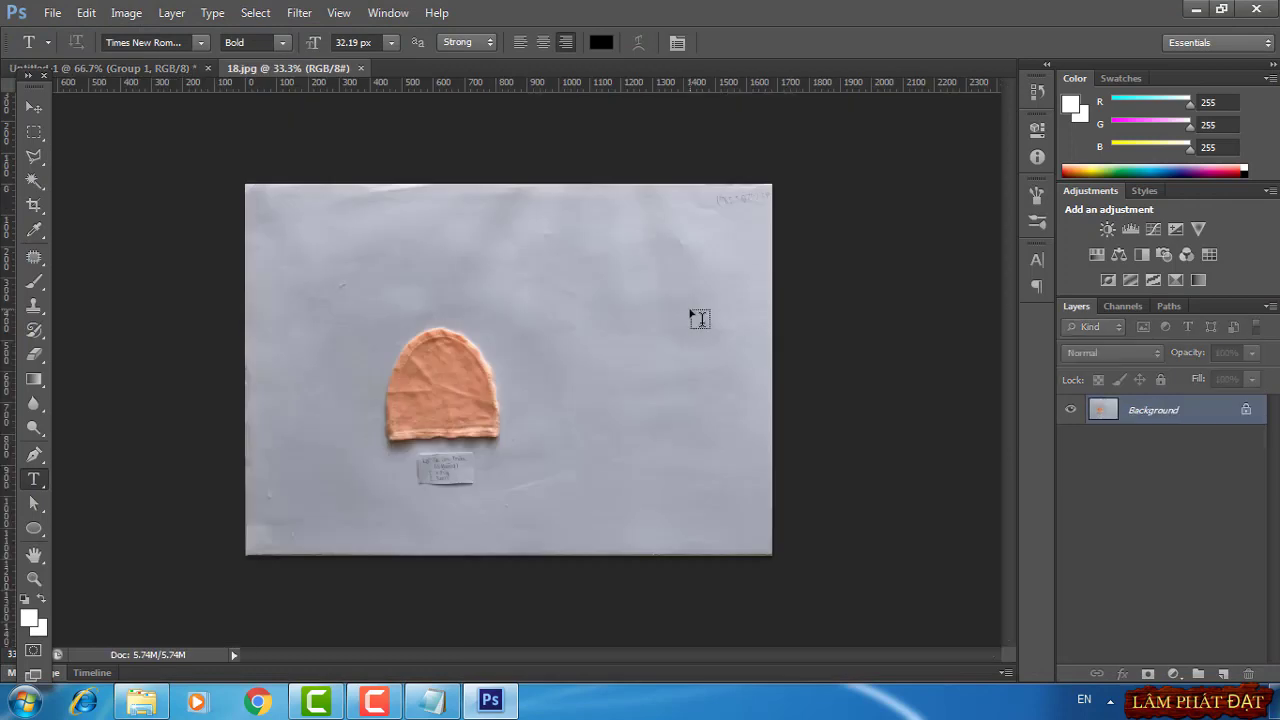
{"action": "key", "text": "ctrl+plus"}
{"action": "key", "text": "ctrl+plus"}
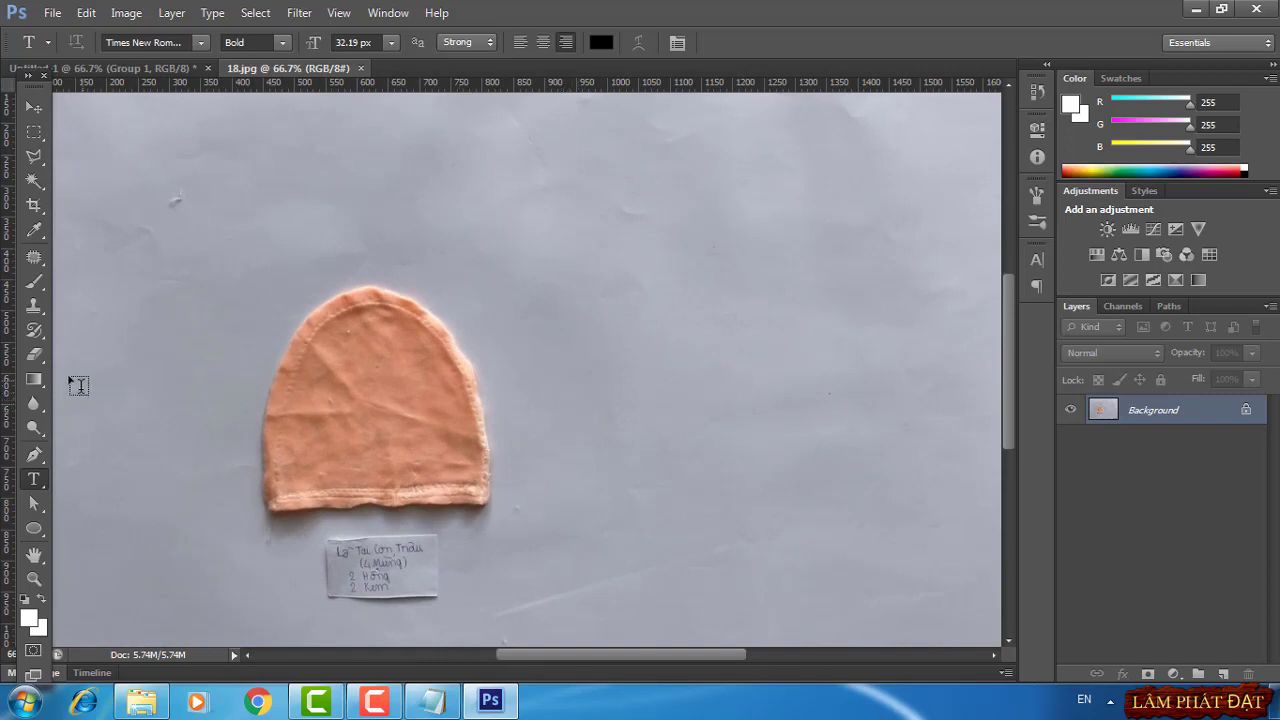
{"action": "left_click_drag", "start_coordinate": [8, 320], "coordinate": [375, 314]}
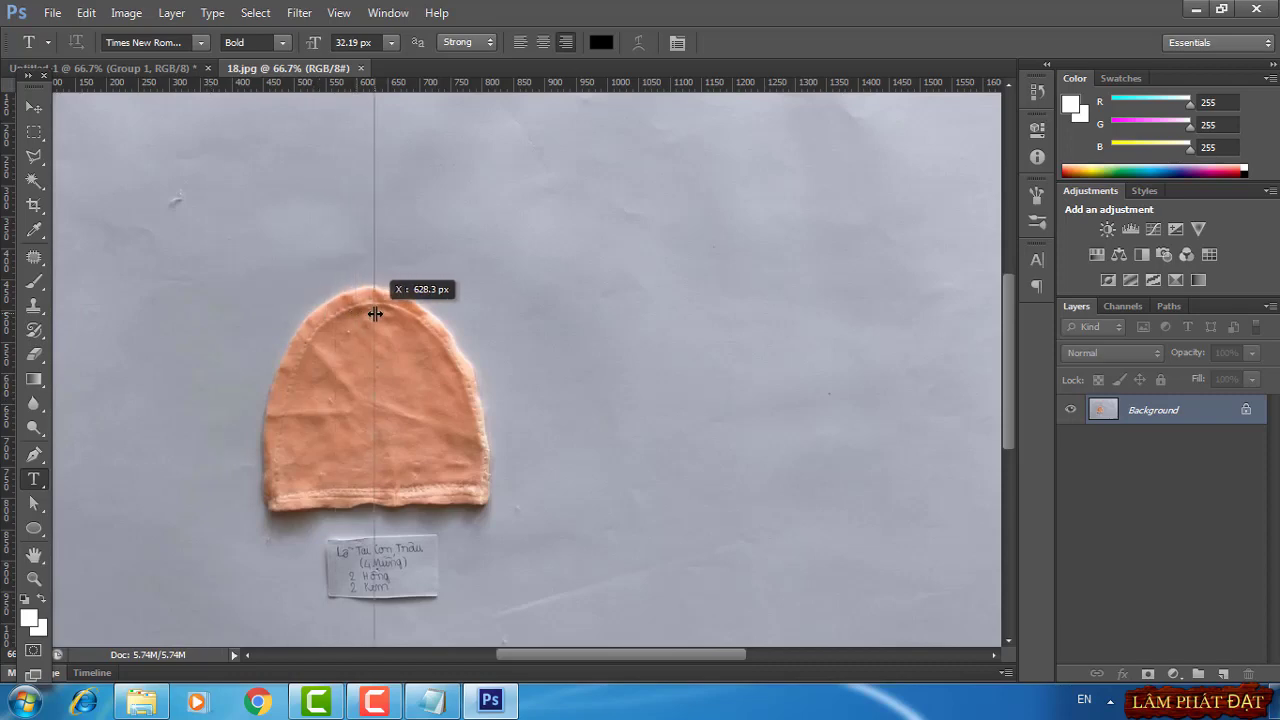
{"action": "left_click_drag", "start_coordinate": [375, 314], "coordinate": [380, 306]}
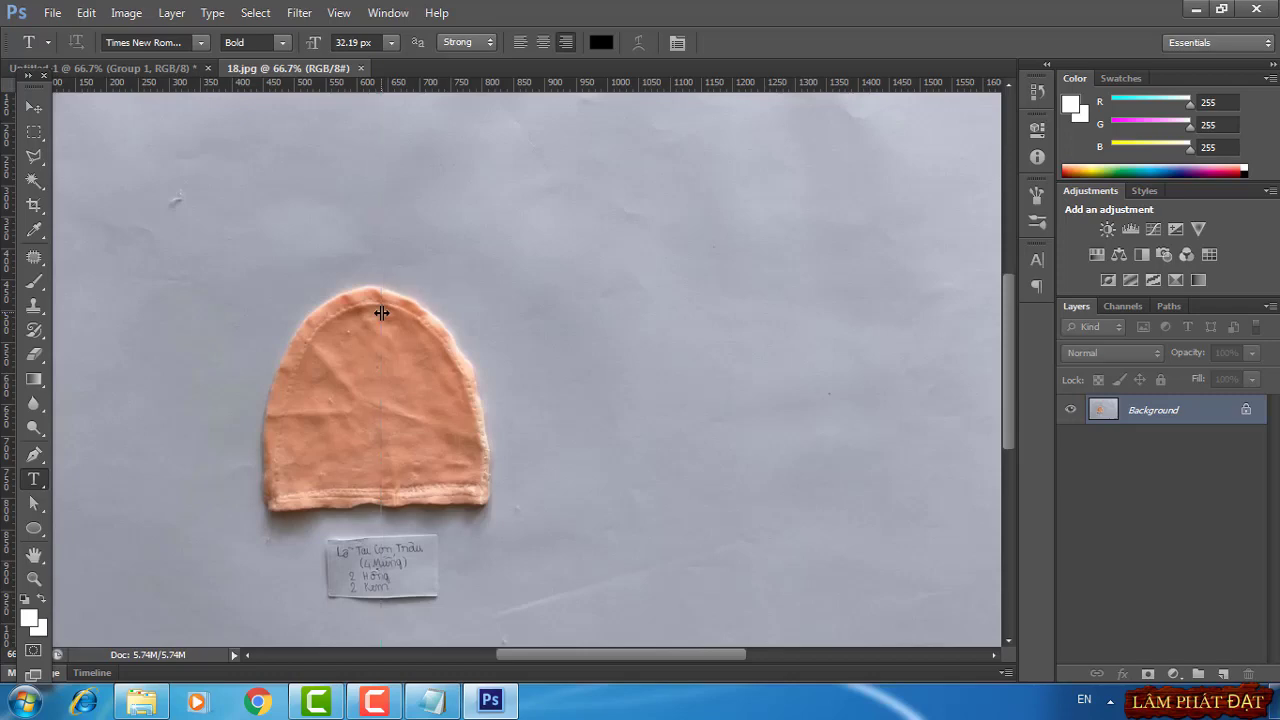
{"action": "left_click_drag", "start_coordinate": [462, 82], "coordinate": [477, 513]}
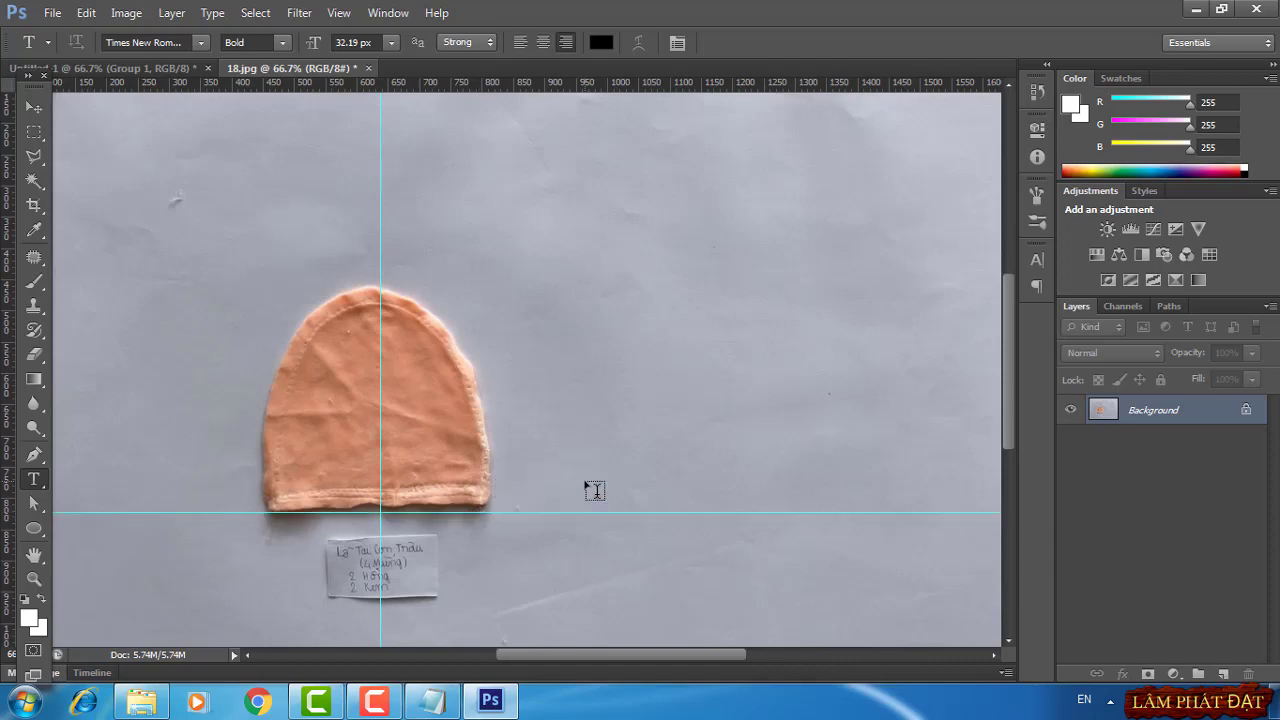
Duplicate the 18.jpg Background layer and rotate the copy about 2.2° to level the hat piece
{"action": "right_click", "coordinate": [1128, 410]}
{"action": "left_click", "coordinate": [1114, 449]}
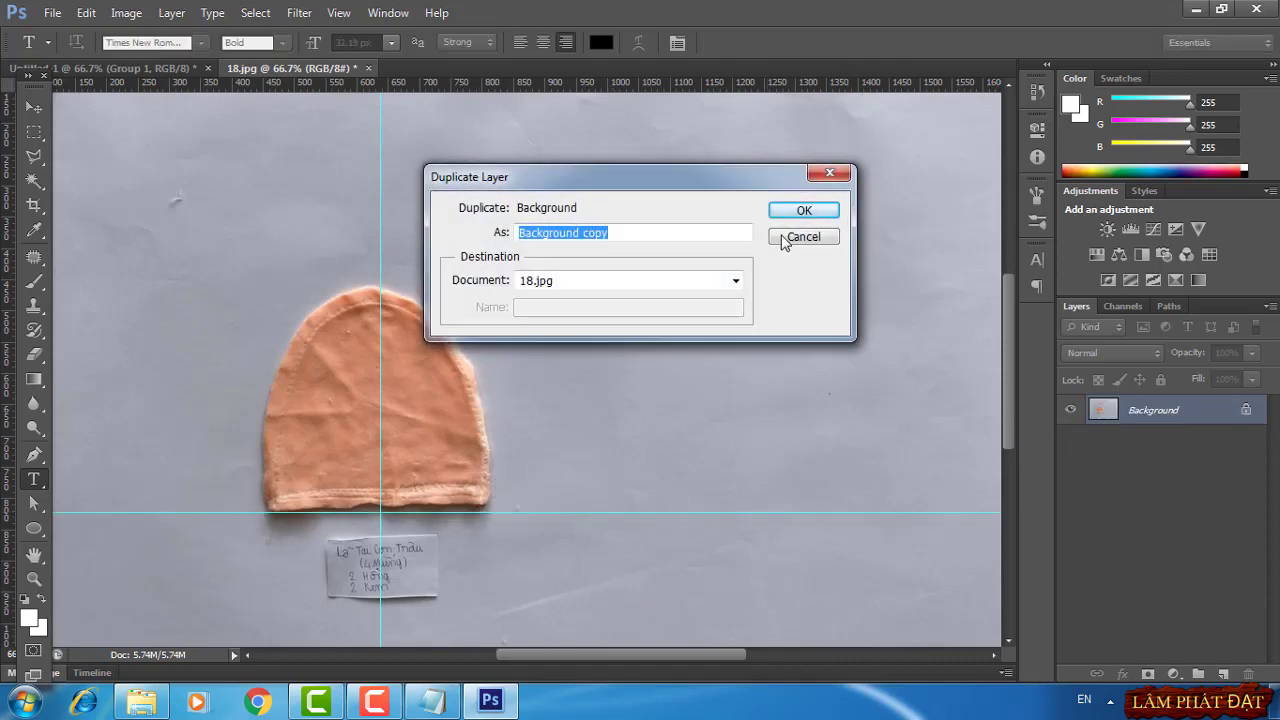
{"action": "left_click", "coordinate": [804, 211]}
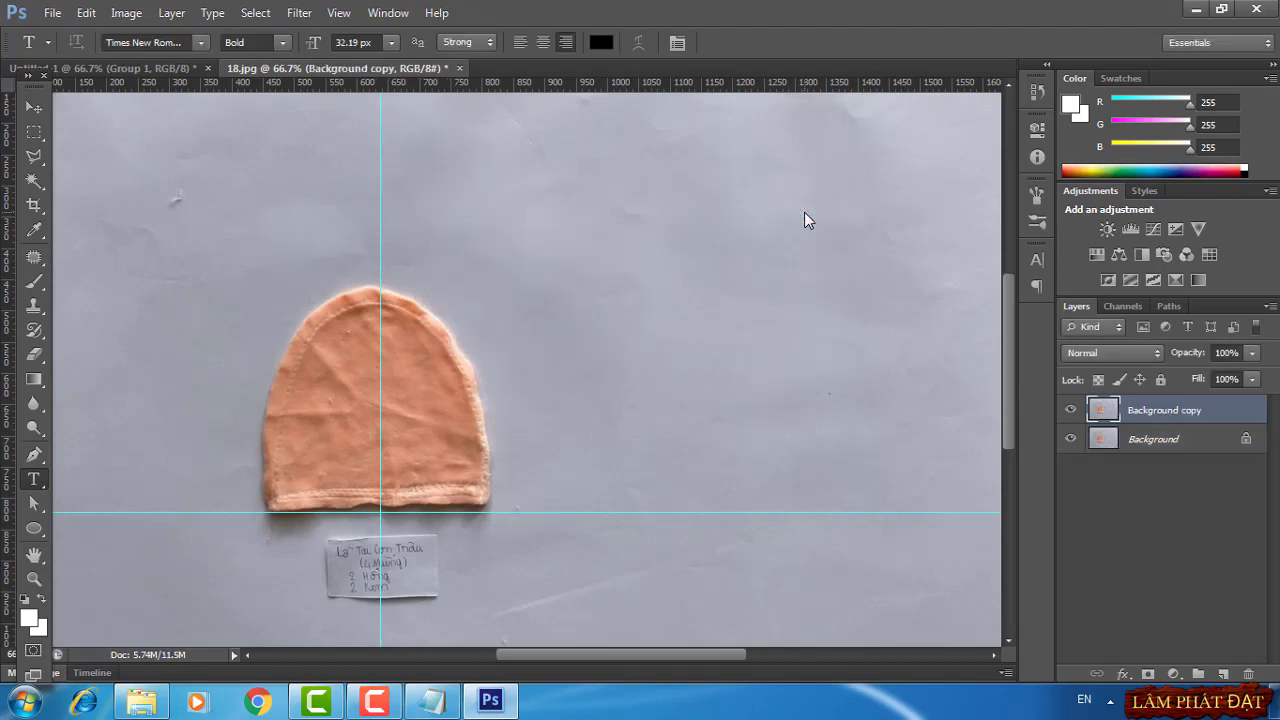
{"action": "key", "text": "ctrl+minus"}
{"action": "key", "text": "ctrl+t"}
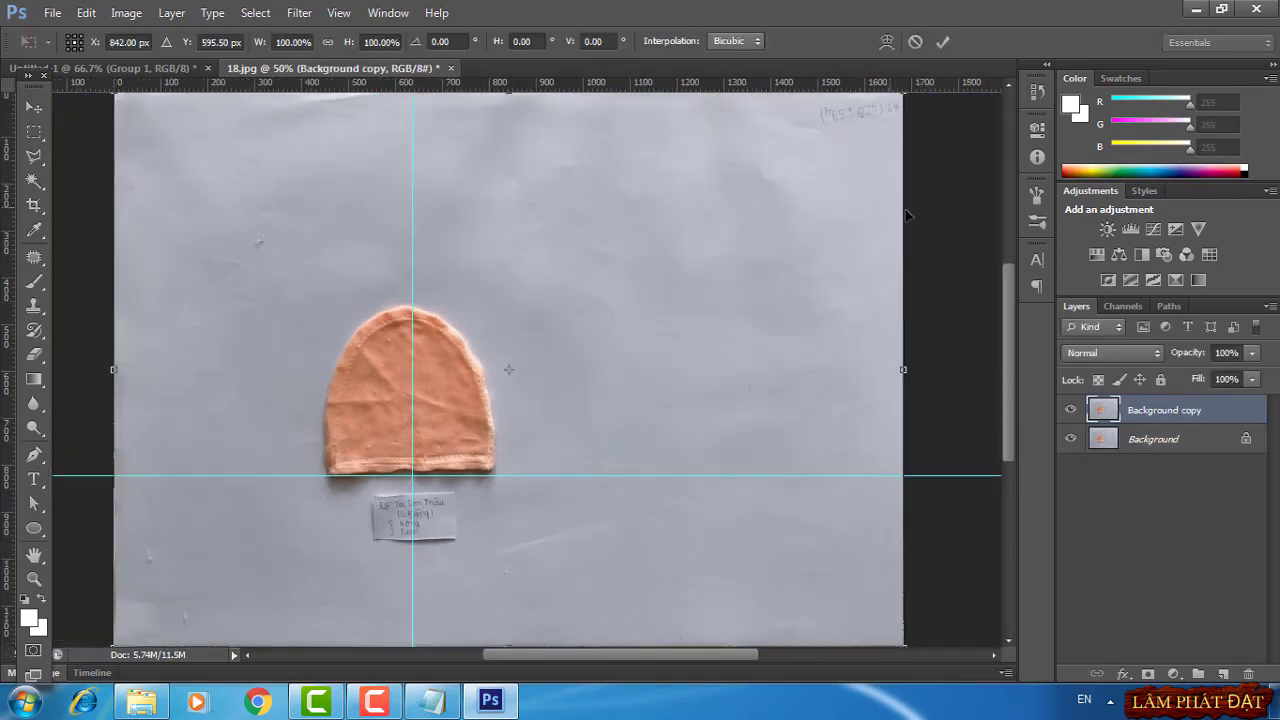
{"action": "left_click_drag", "start_coordinate": [940, 213], "coordinate": [942, 226]}
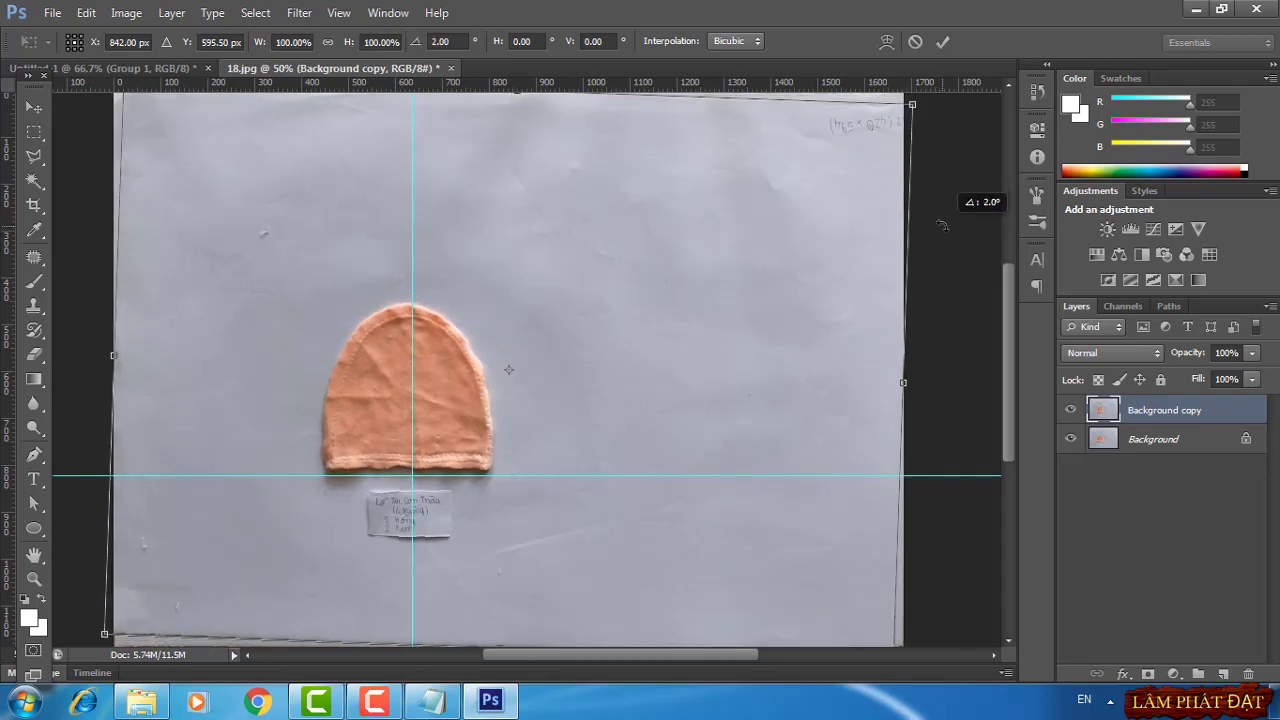
{"action": "left_click_drag", "start_coordinate": [942, 226], "coordinate": [943, 229]}
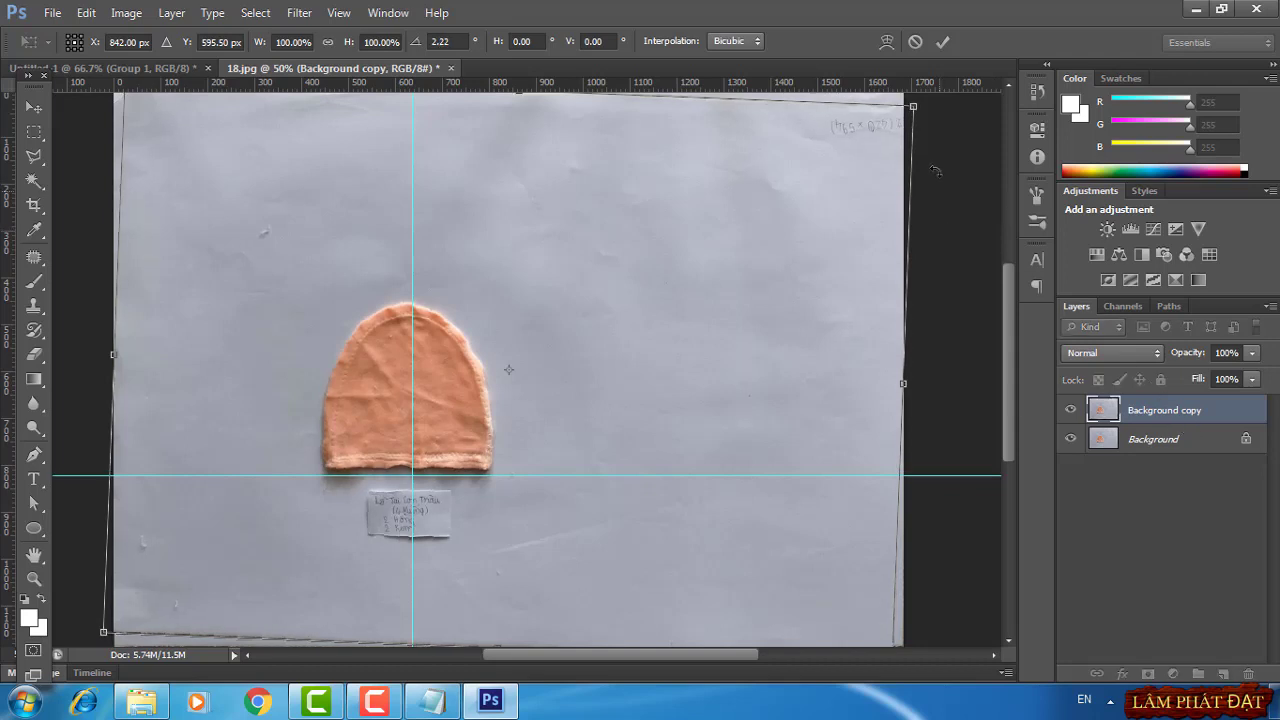
{"action": "left_click", "coordinate": [942, 42]}
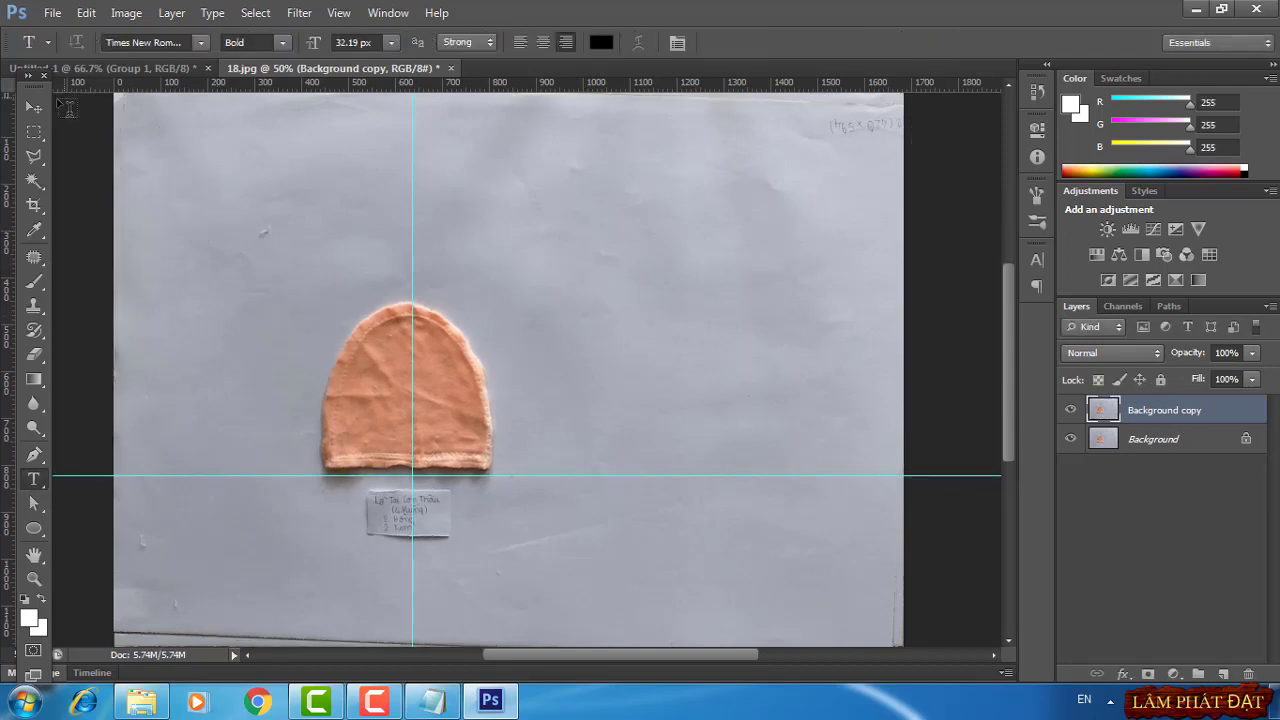
{"action": "left_click", "coordinate": [33, 107]}
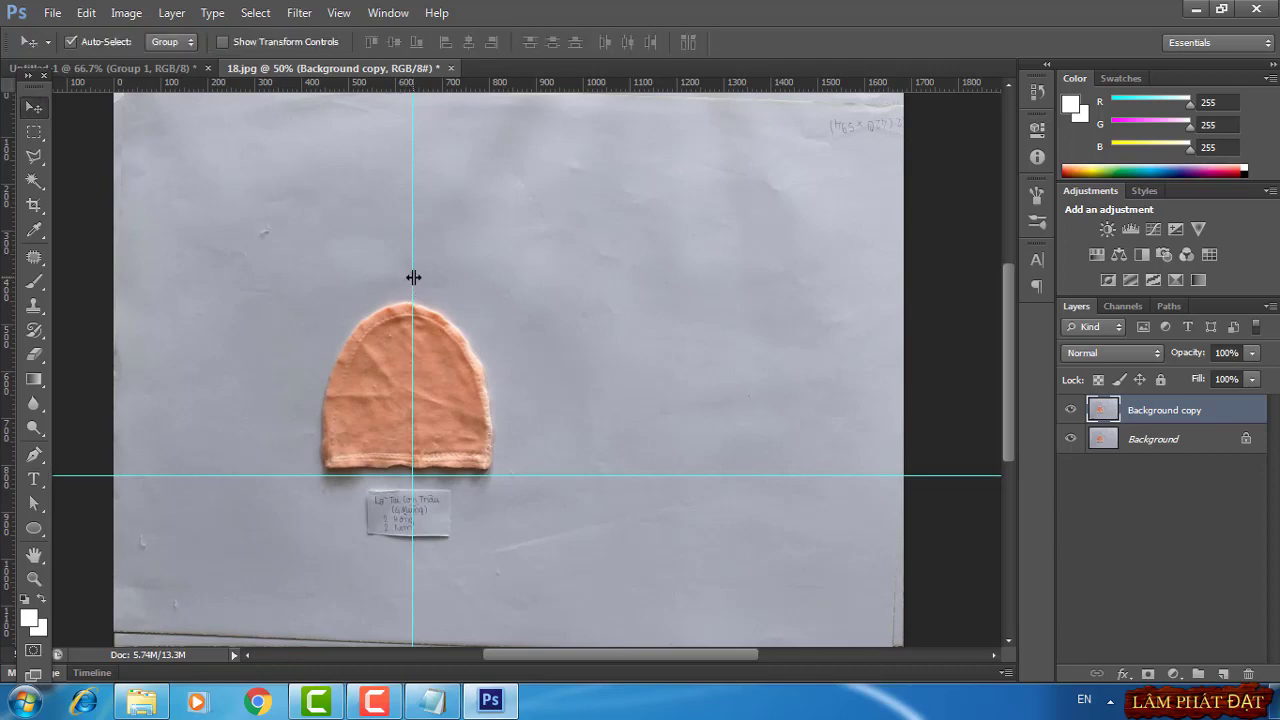
Move the vertical guide to the hat's centre and zoom in on the piece
{"action": "left_click_drag", "start_coordinate": [410, 277], "coordinate": [408, 277]}
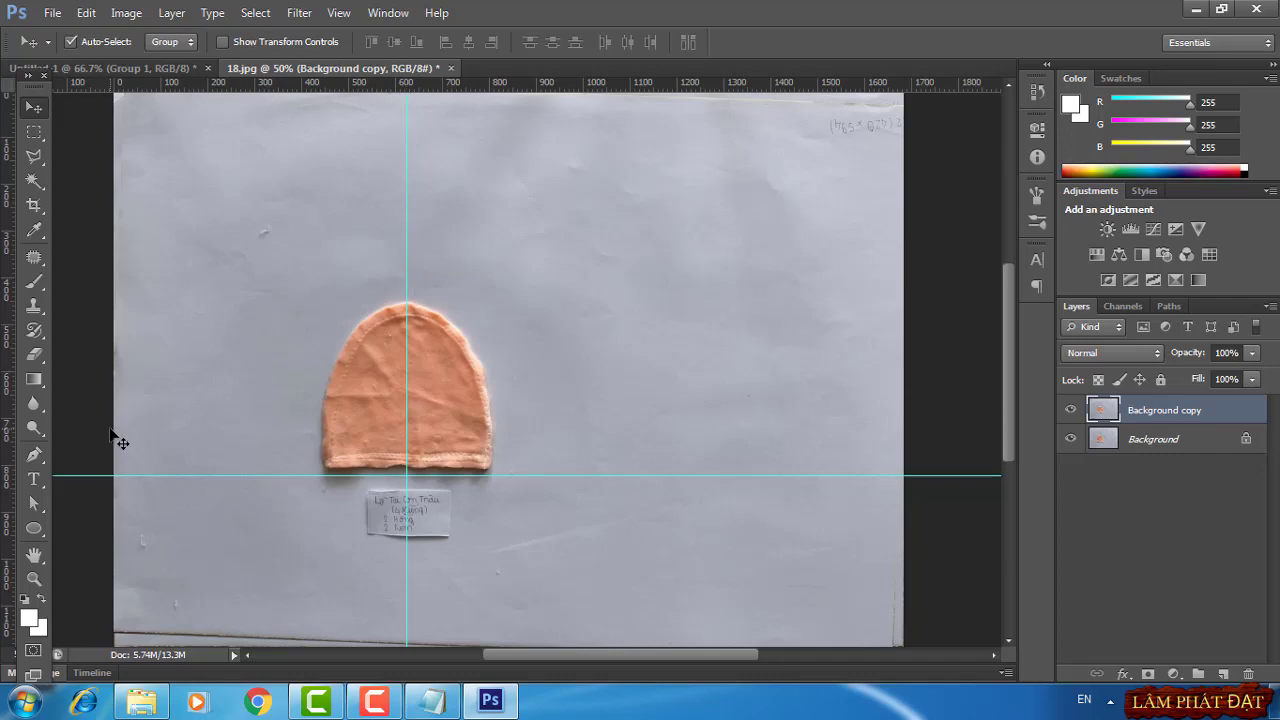
{"action": "key", "text": "ctrl+plus"}
{"action": "key", "text": "ctrl+plus"}
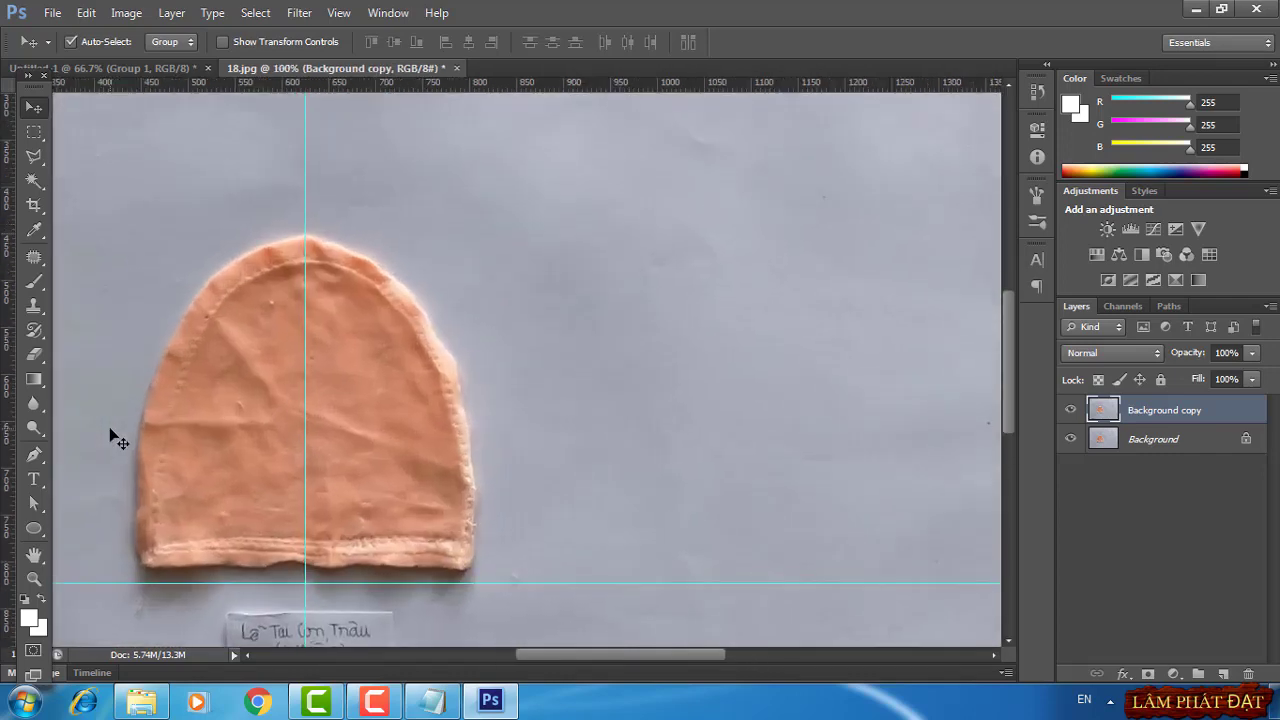
{"action": "left_click_drag", "start_coordinate": [571, 380], "coordinate": [760, 363]}
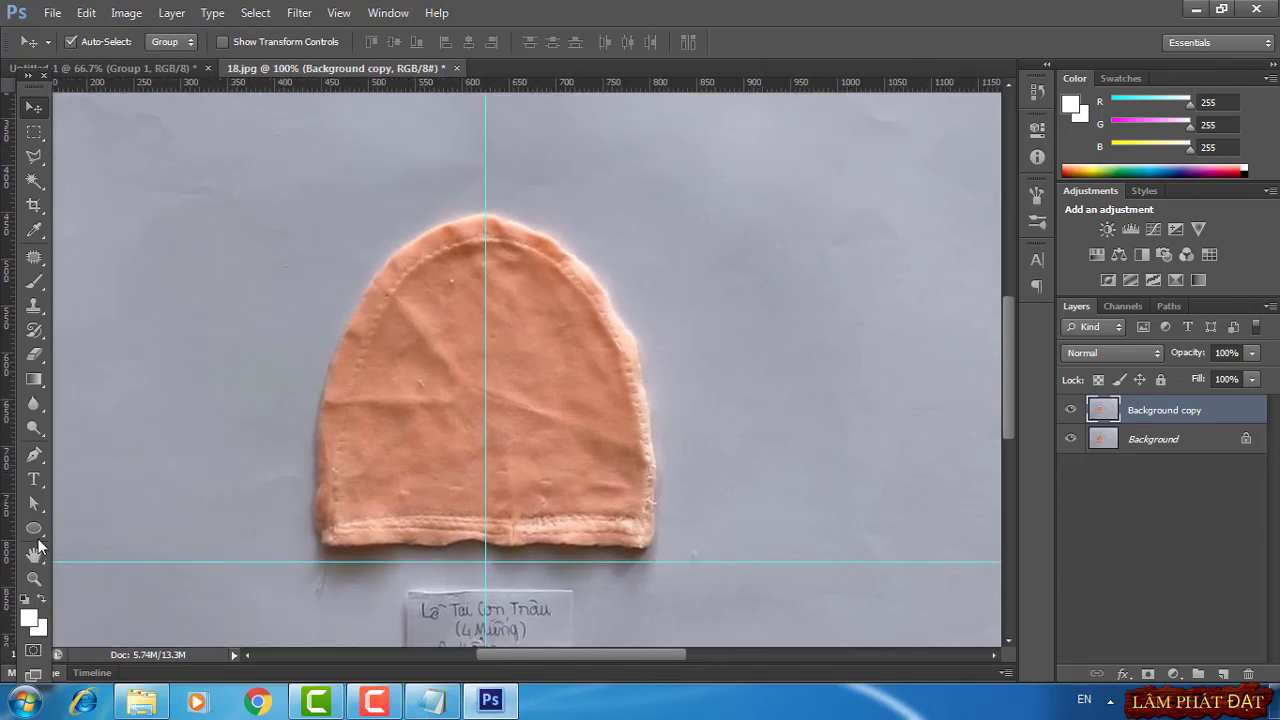
Trace the hat's right half as a closed curved Pen shape, then return to Untitled-1
{"action": "left_click", "coordinate": [33, 454]}
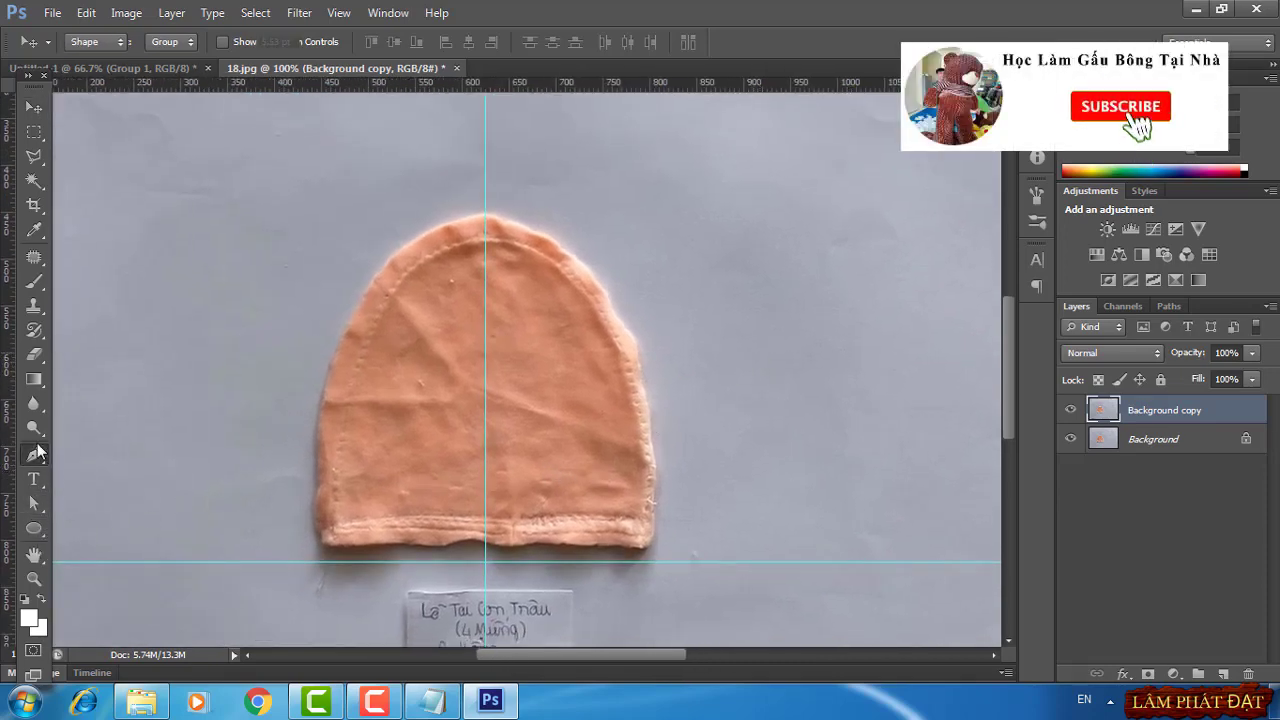
{"action": "left_click", "coordinate": [489, 550]}
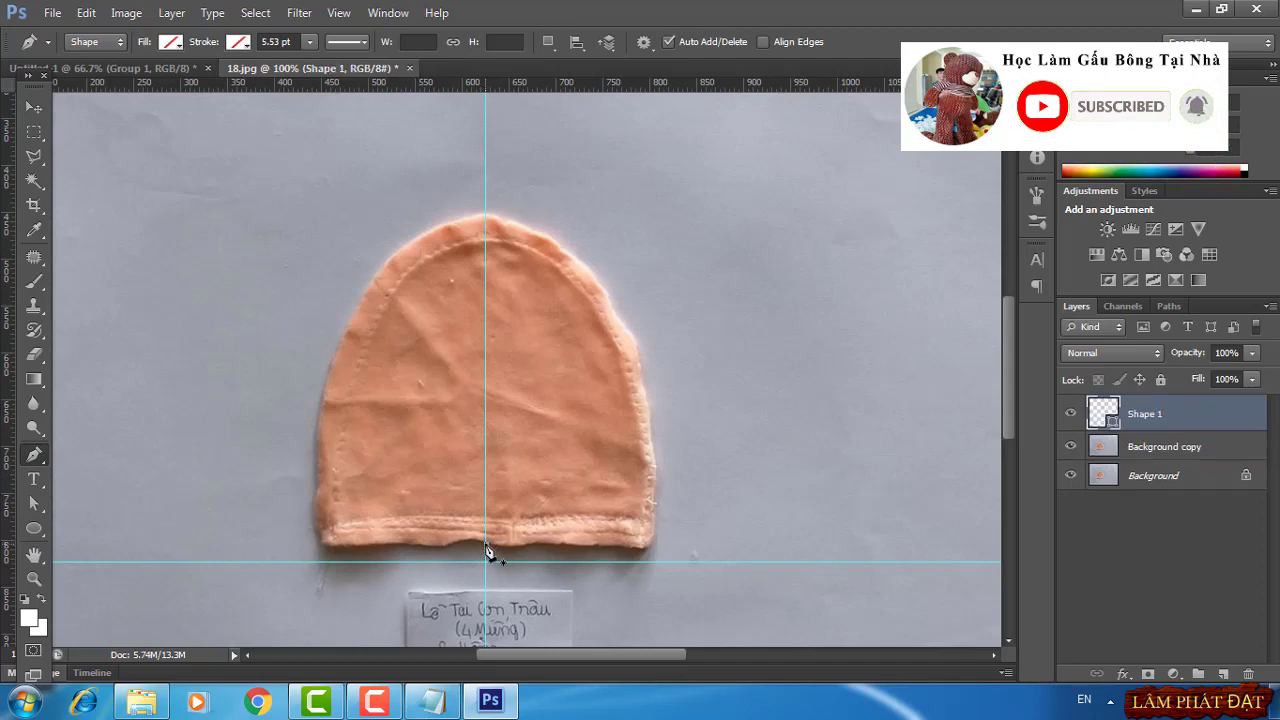
{"action": "left_click", "coordinate": [650, 548]}
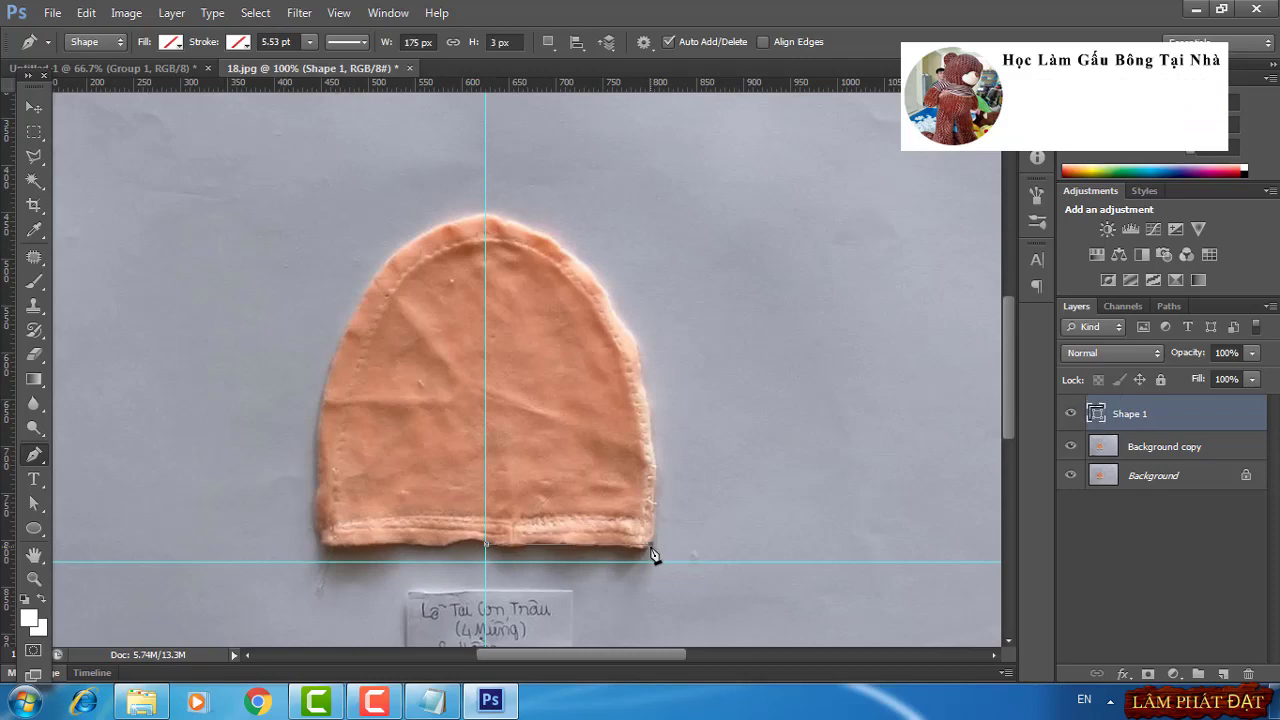
{"action": "left_click", "coordinate": [488, 220]}
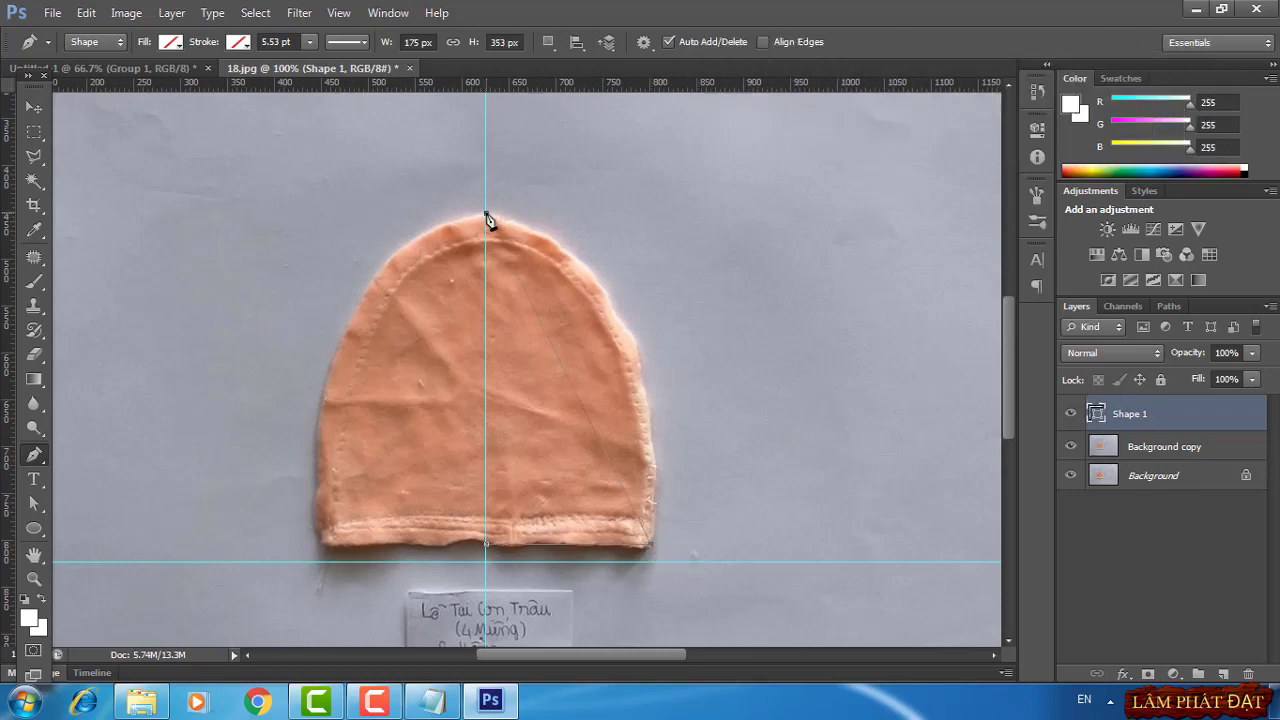
{"action": "left_click_drag", "start_coordinate": [398, 206], "coordinate": [279, 168]}
{"action": "left_click", "coordinate": [485, 215], "text": "alt"}
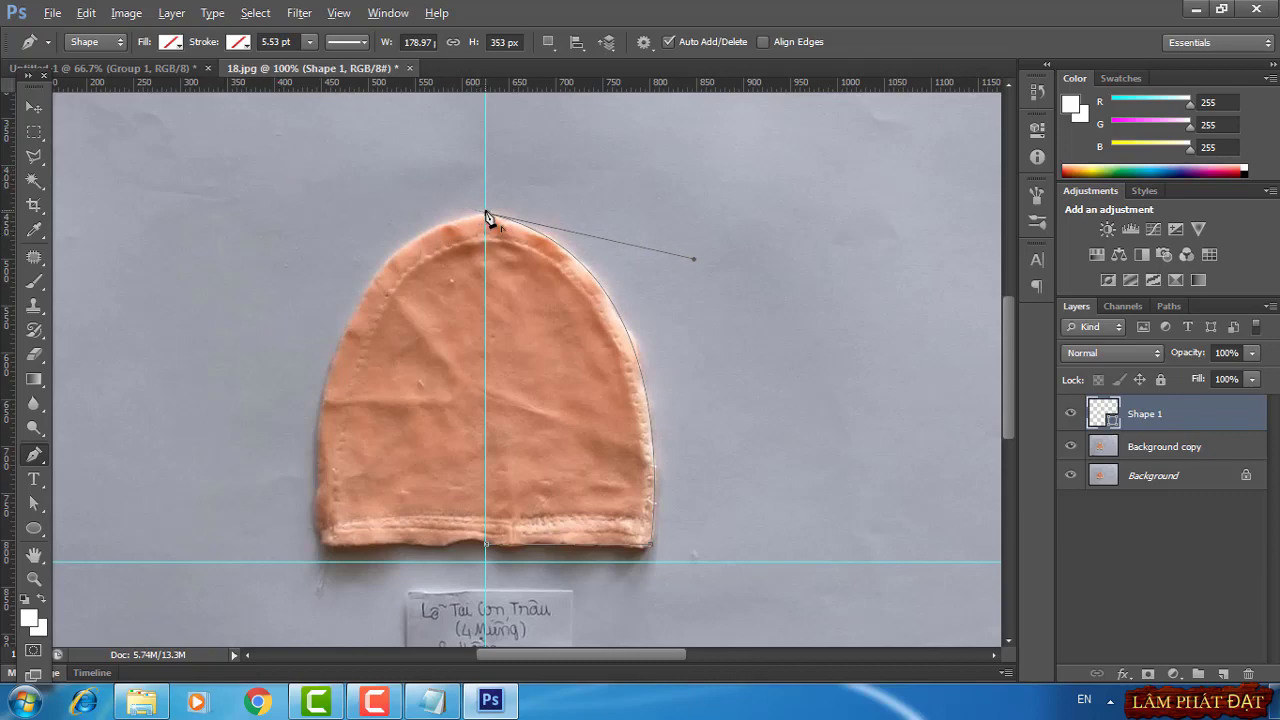
{"action": "left_click", "coordinate": [488, 547]}
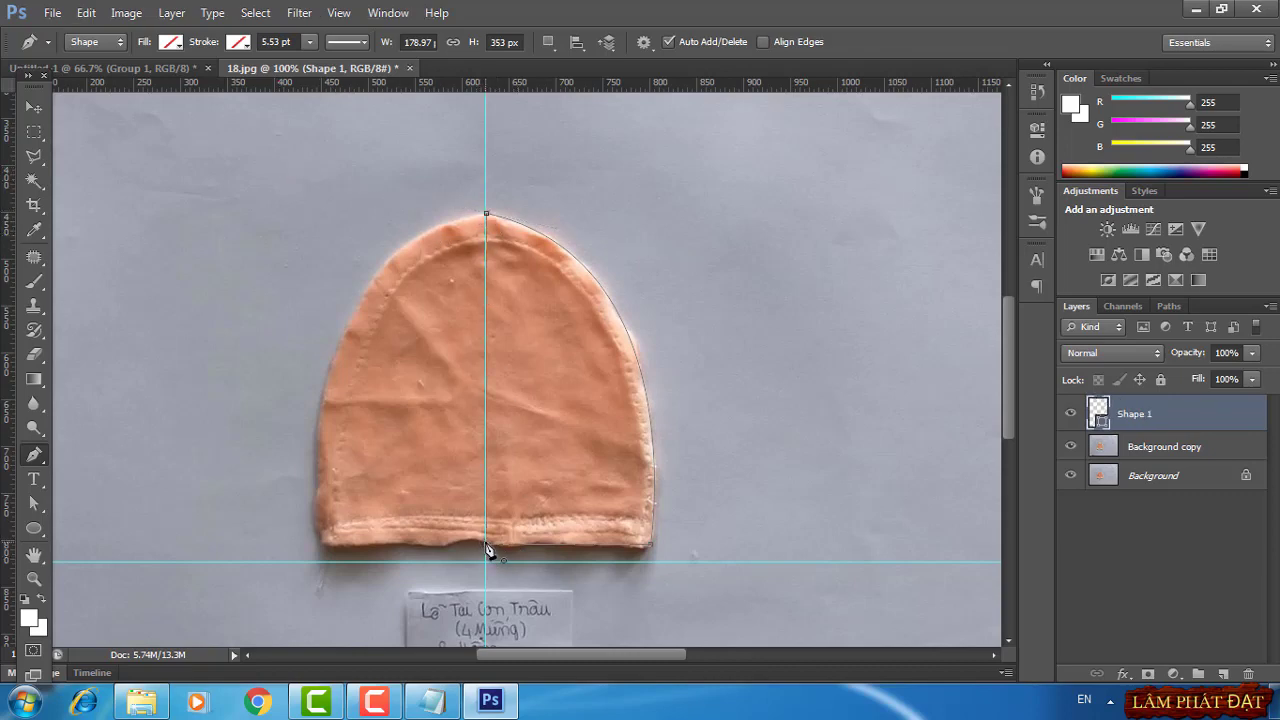
{"action": "left_click", "coordinate": [160, 69]}
{"action": "right_click", "coordinate": [1131, 413]}
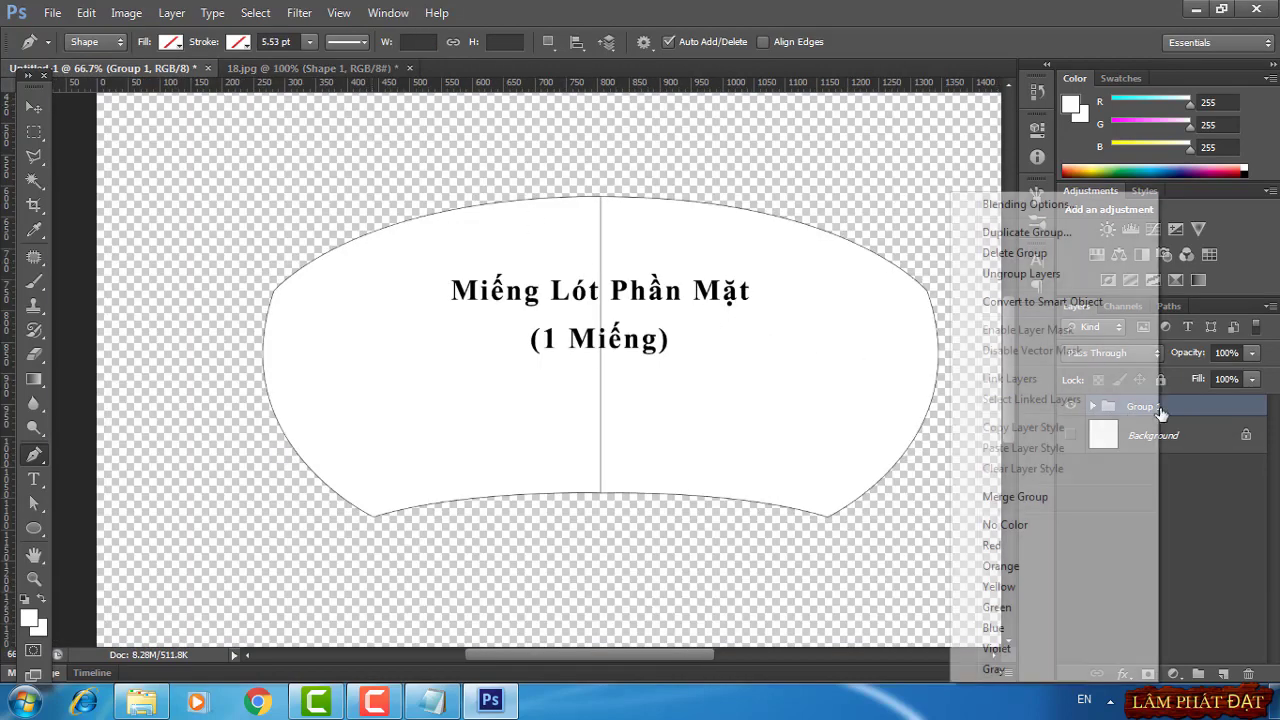
Replace the old Group 1 with the pasted half-hat outline and fill it white
{"action": "left_click", "coordinate": [1045, 258]}
{"action": "left_click", "coordinate": [607, 280]}
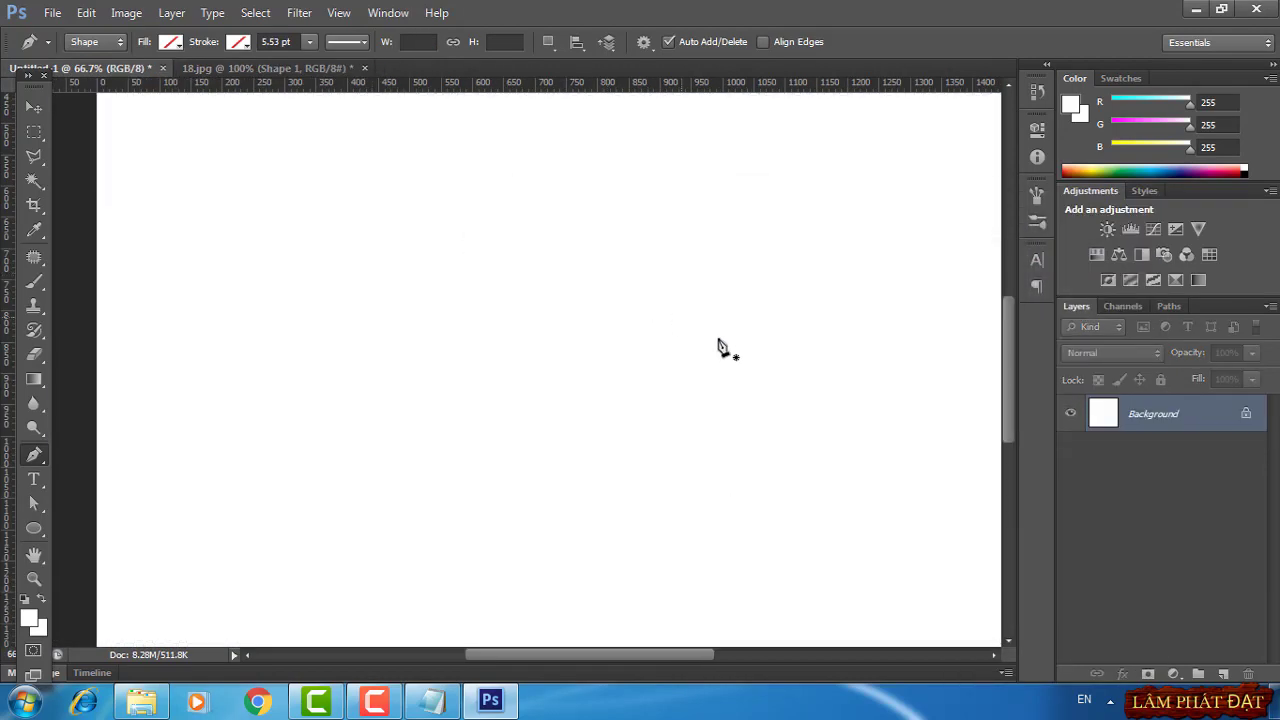
{"action": "key", "text": "ctrl+v"}
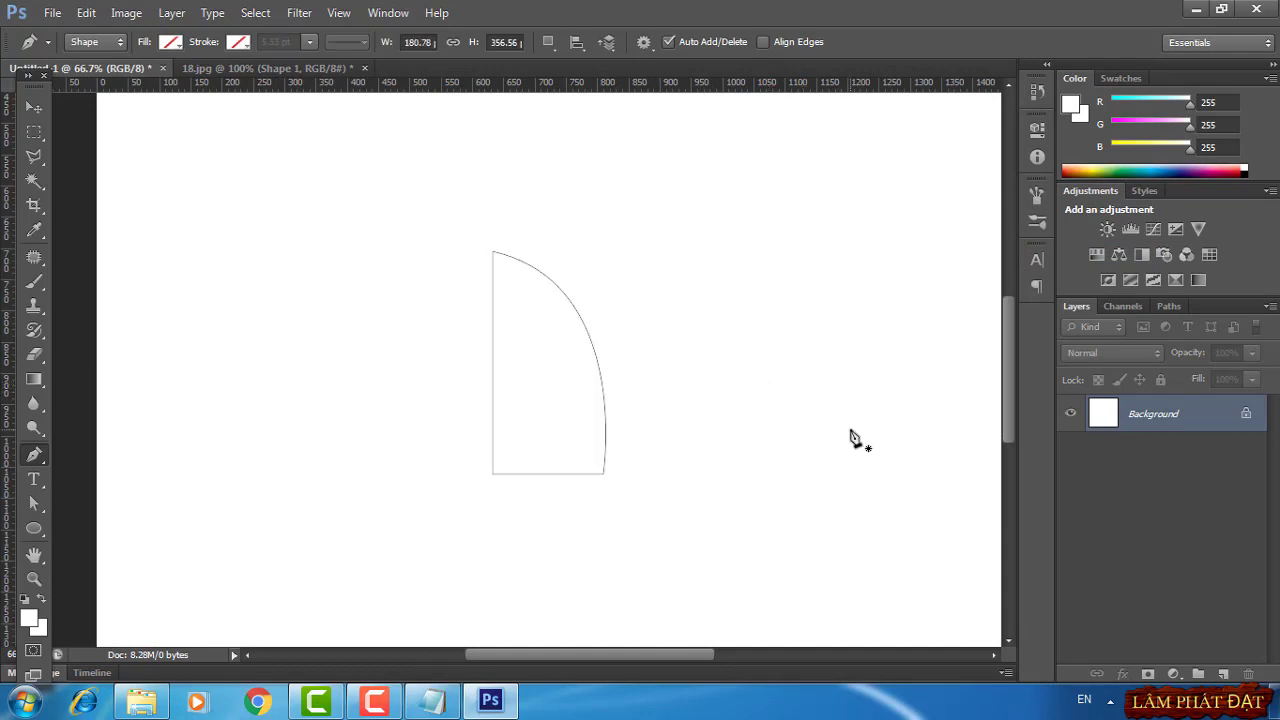
{"action": "key", "text": "ctrl+plus"}
{"action": "key", "text": "ctrl+plus"}
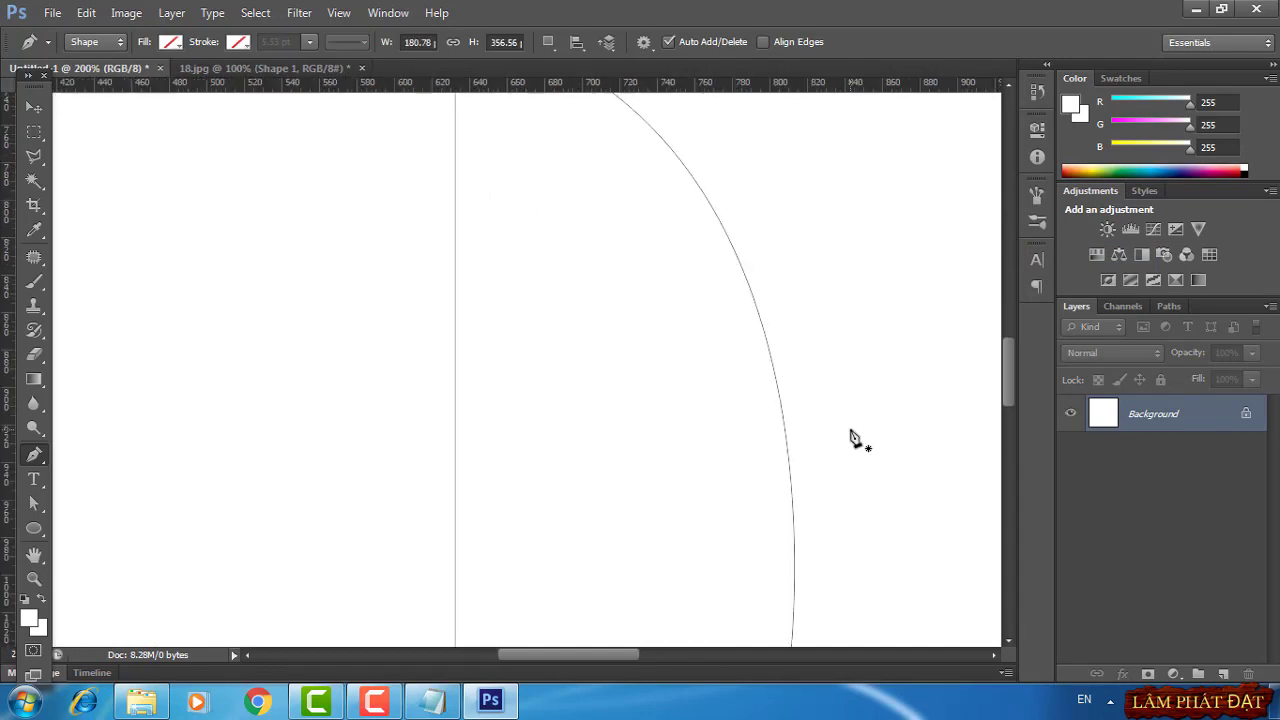
{"action": "key", "text": "ctrl+minus"}
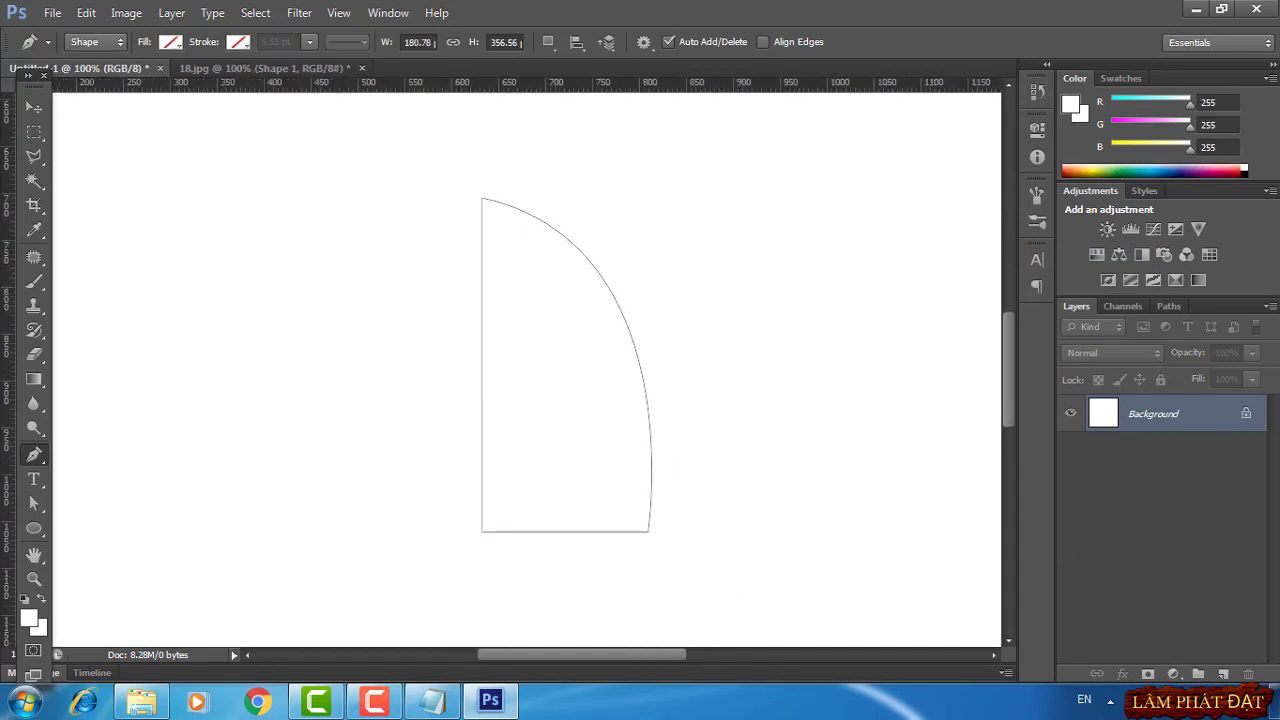
{"action": "left_click", "coordinate": [1174, 674]}
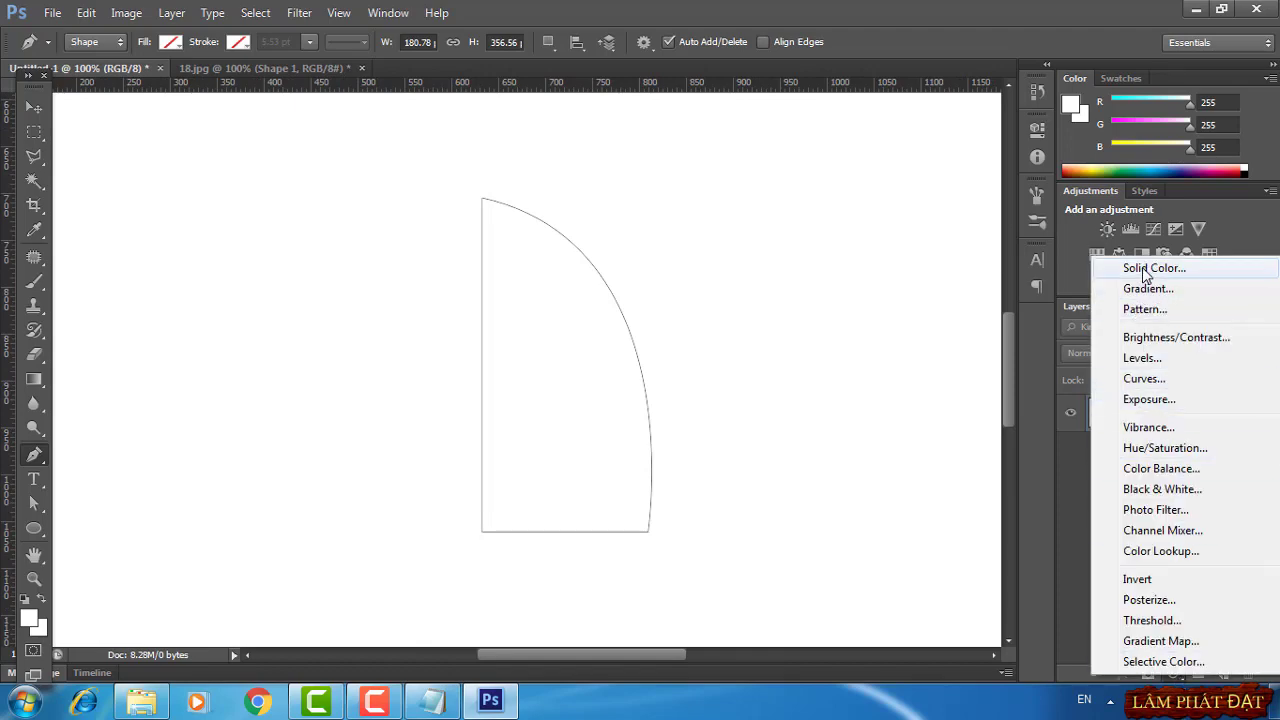
{"action": "left_click", "coordinate": [1145, 270]}
{"action": "left_click", "coordinate": [1080, 56]}
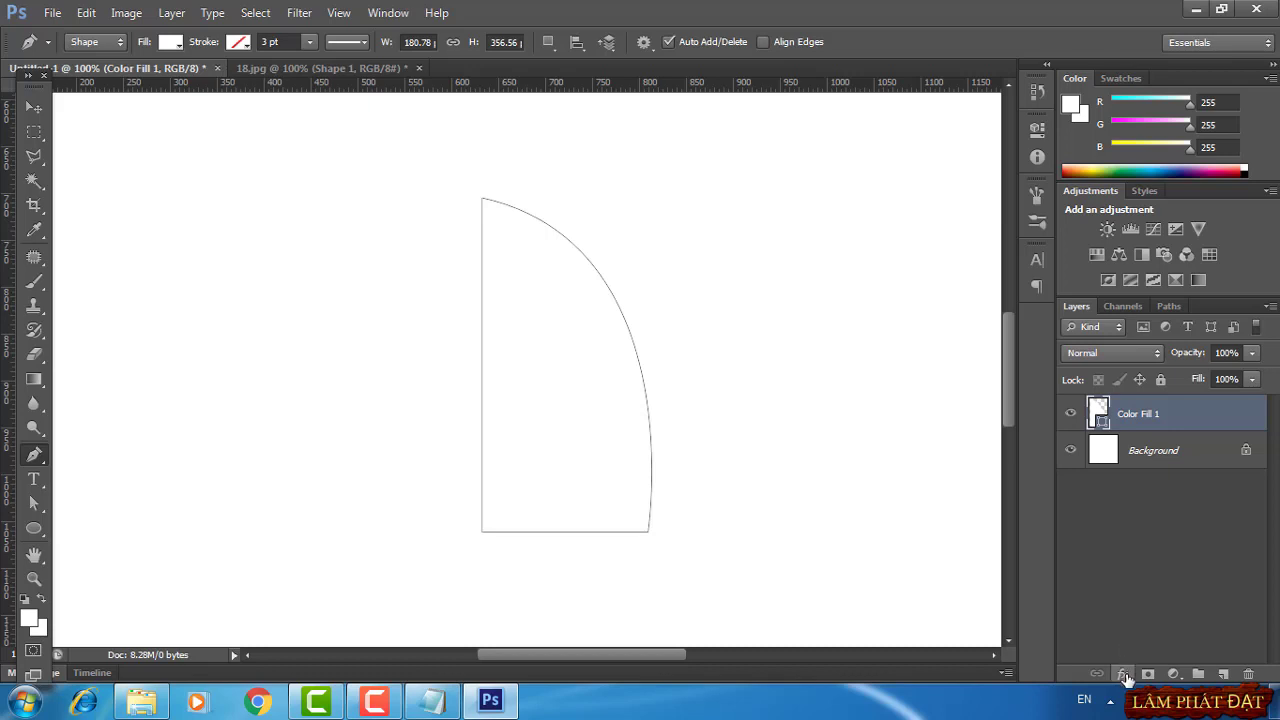
Give the white shape a 1 px near-black inside stroke
{"action": "left_click", "coordinate": [1124, 676]}
{"action": "left_click", "coordinate": [1130, 491]}
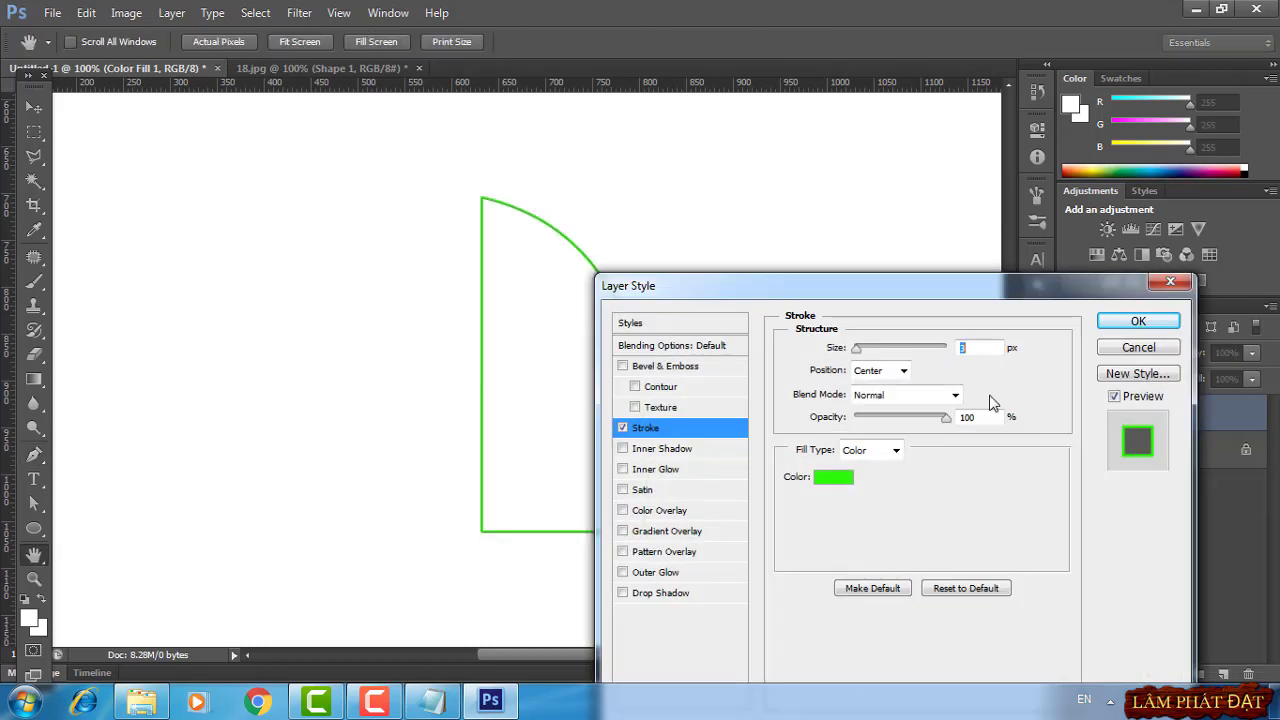
{"action": "type", "text": "1"}
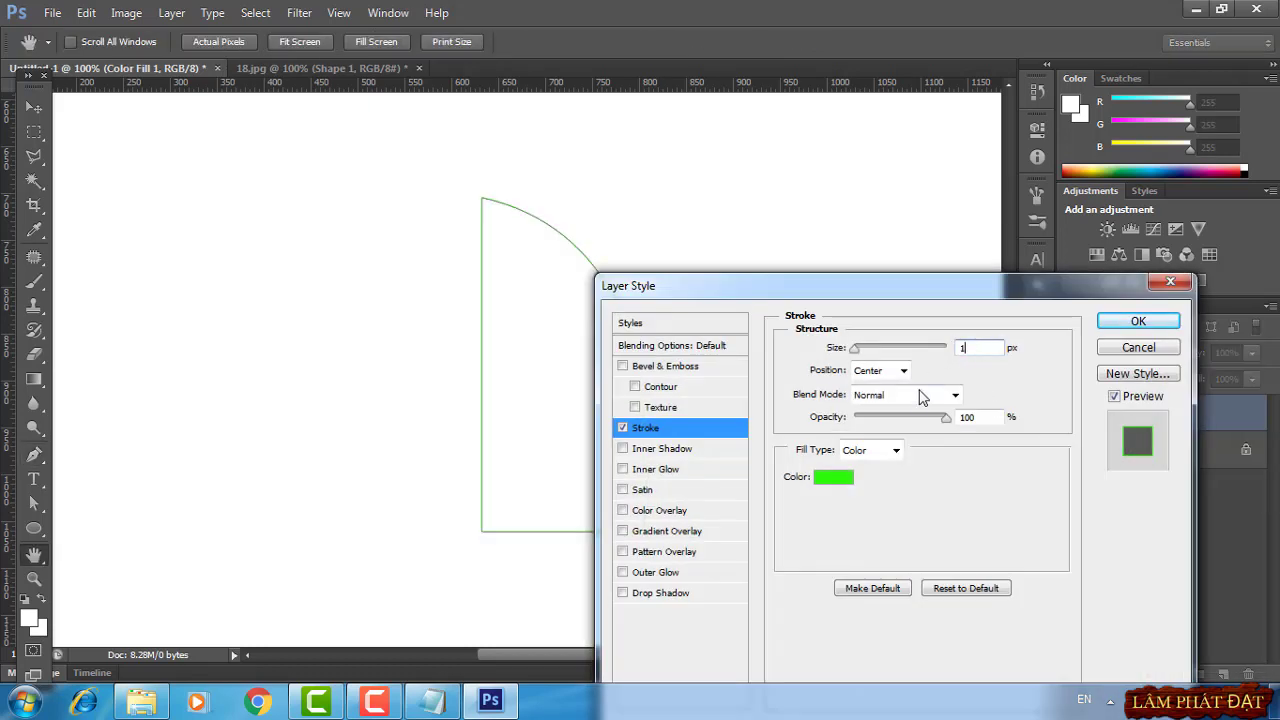
{"action": "left_click", "coordinate": [880, 370]}
{"action": "left_click", "coordinate": [868, 404]}
{"action": "left_click", "coordinate": [834, 476]}
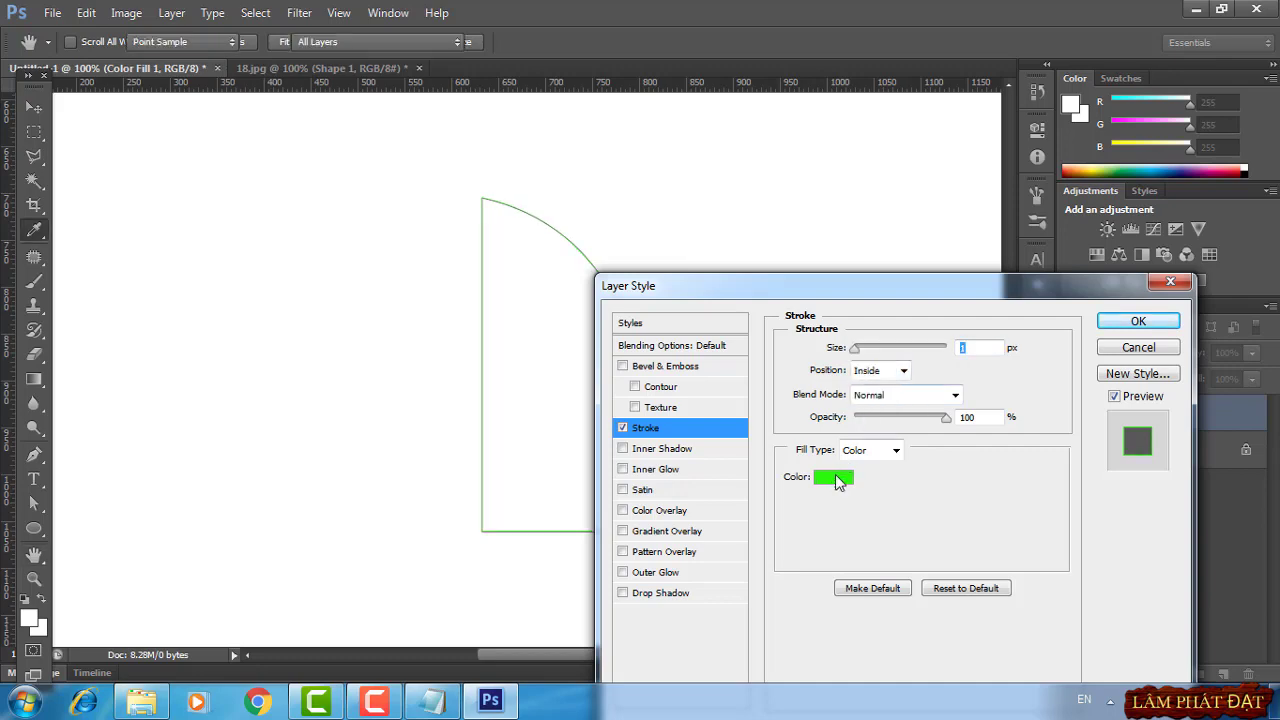
{"action": "left_click", "coordinate": [675, 294]}
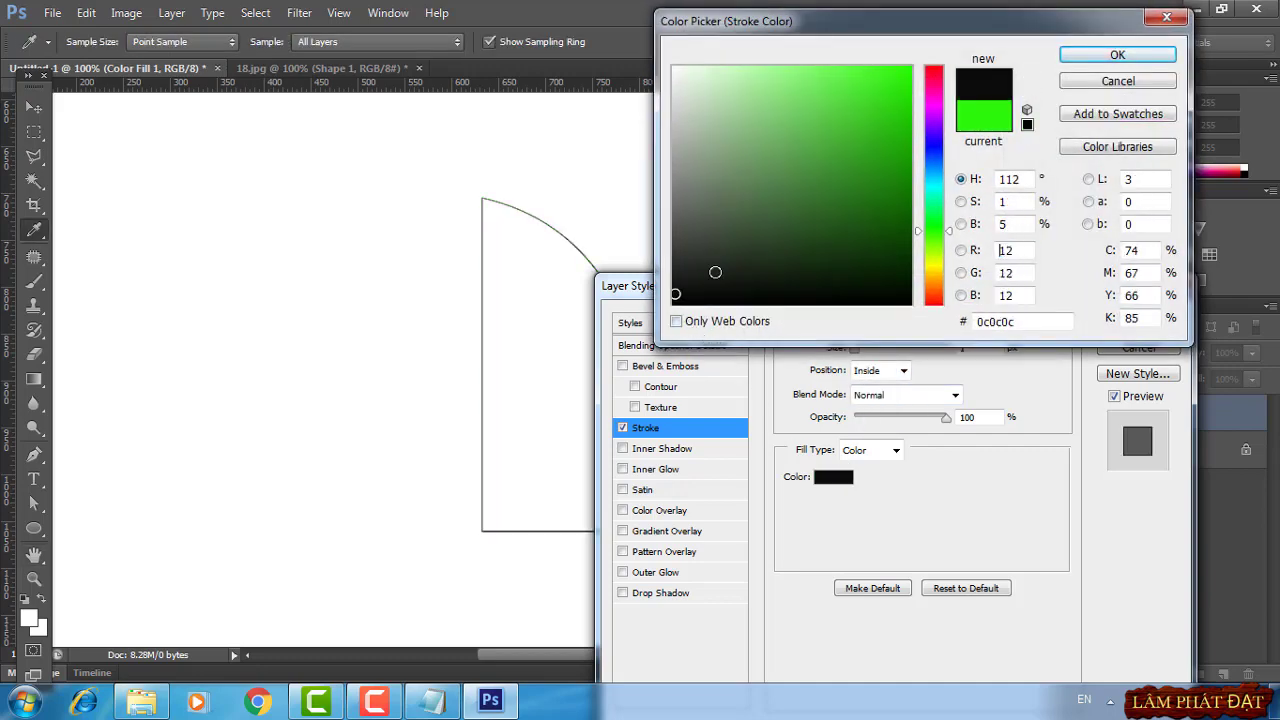
{"action": "left_click", "coordinate": [1090, 56]}
{"action": "left_click", "coordinate": [1137, 322]}
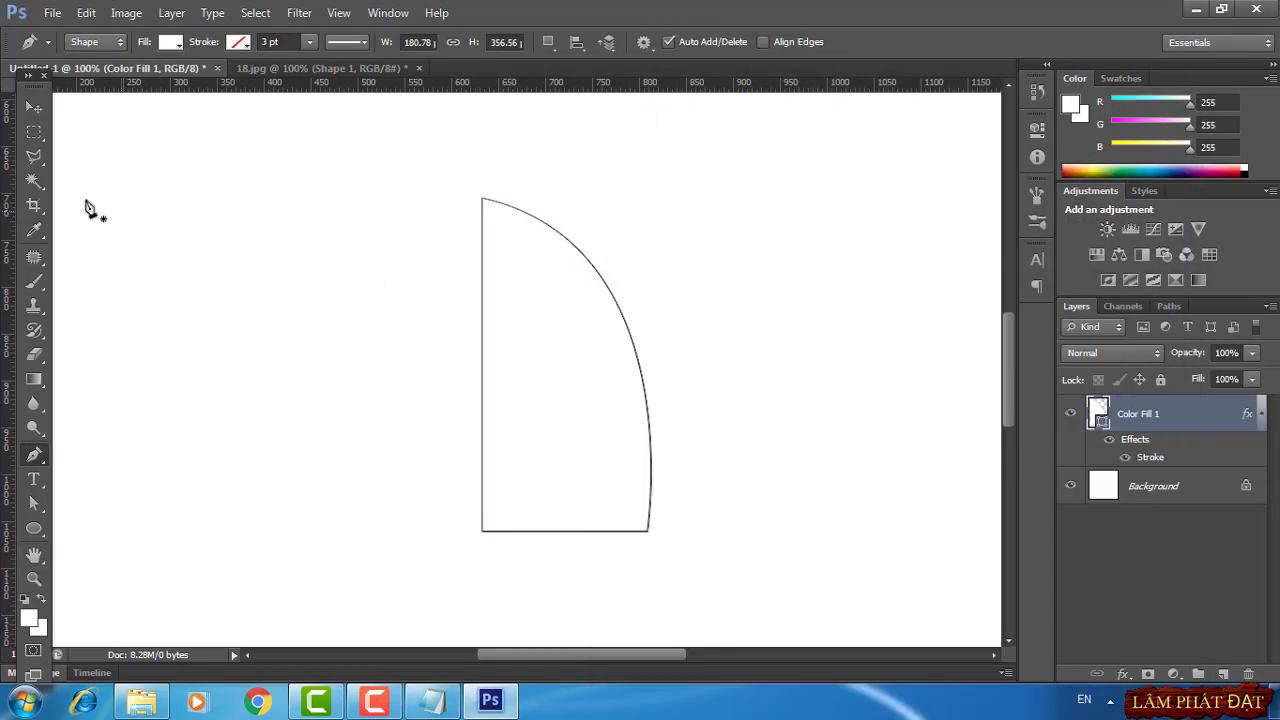
Duplicate the Color Fill 1 shape and move the copy about 181 px left
{"action": "right_click", "coordinate": [1185, 413]}
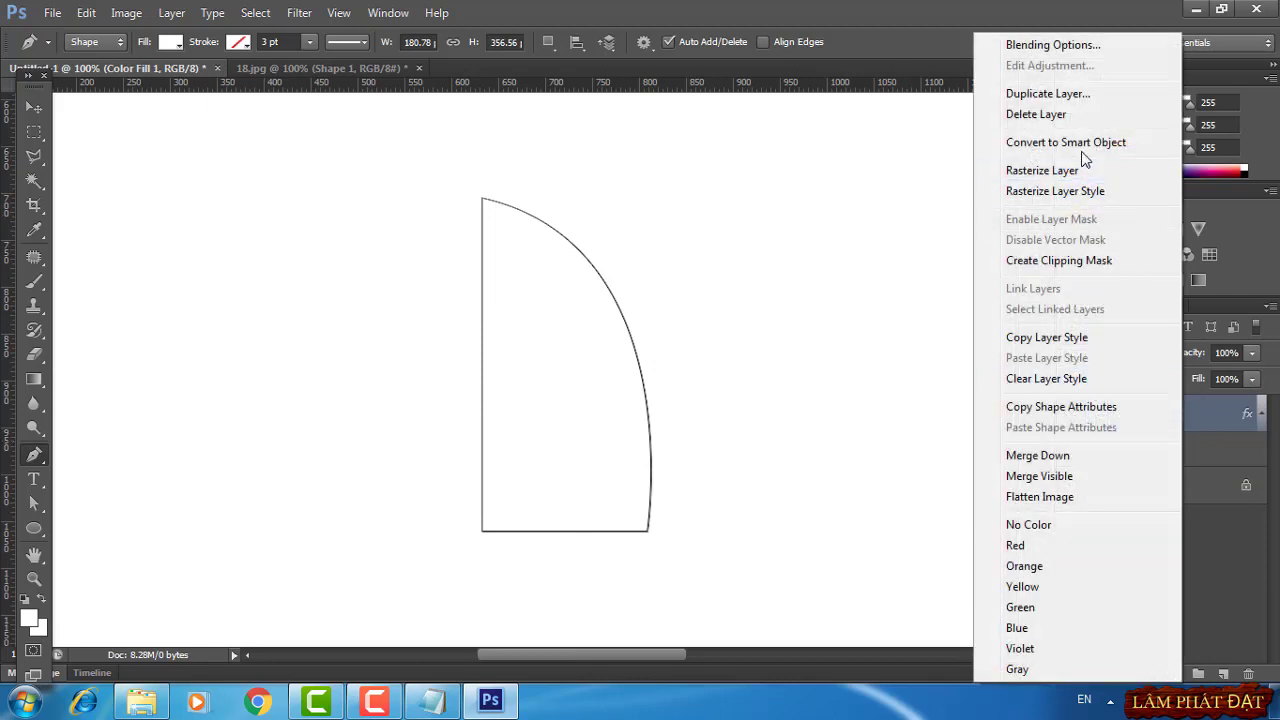
{"action": "left_click", "coordinate": [1040, 94]}
{"action": "left_click", "coordinate": [806, 210]}
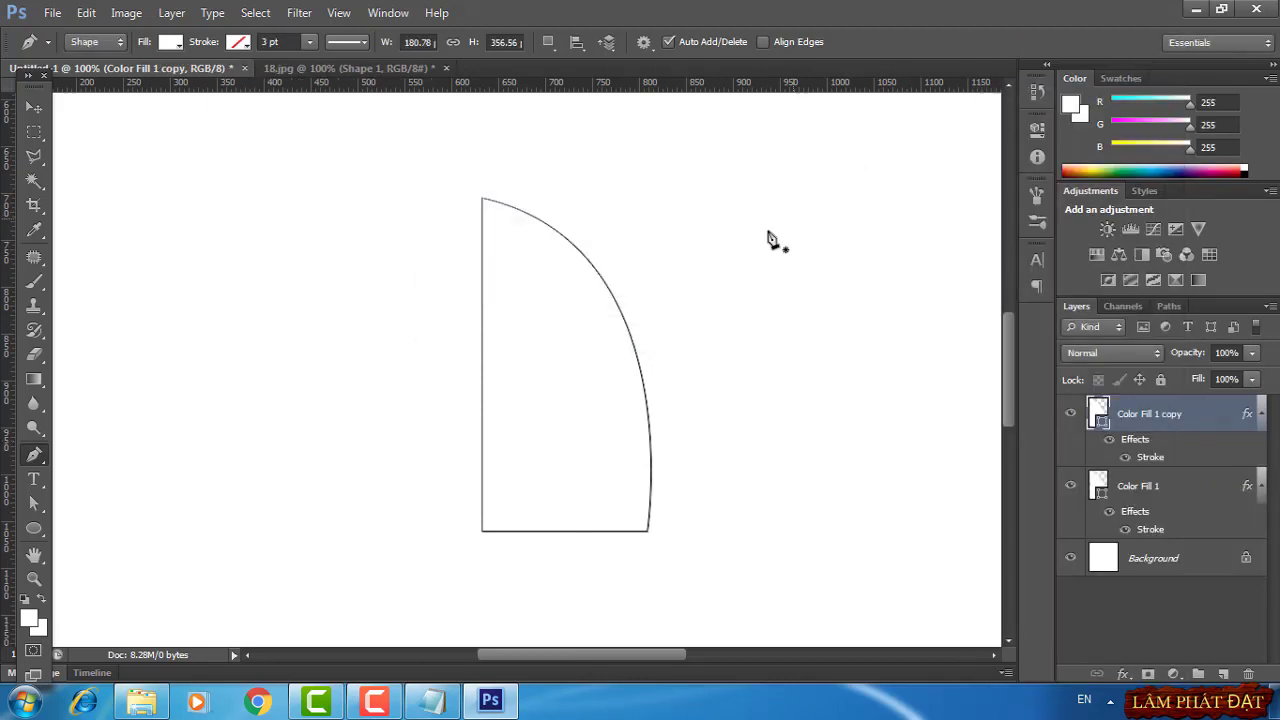
{"action": "left_click", "coordinate": [34, 108]}
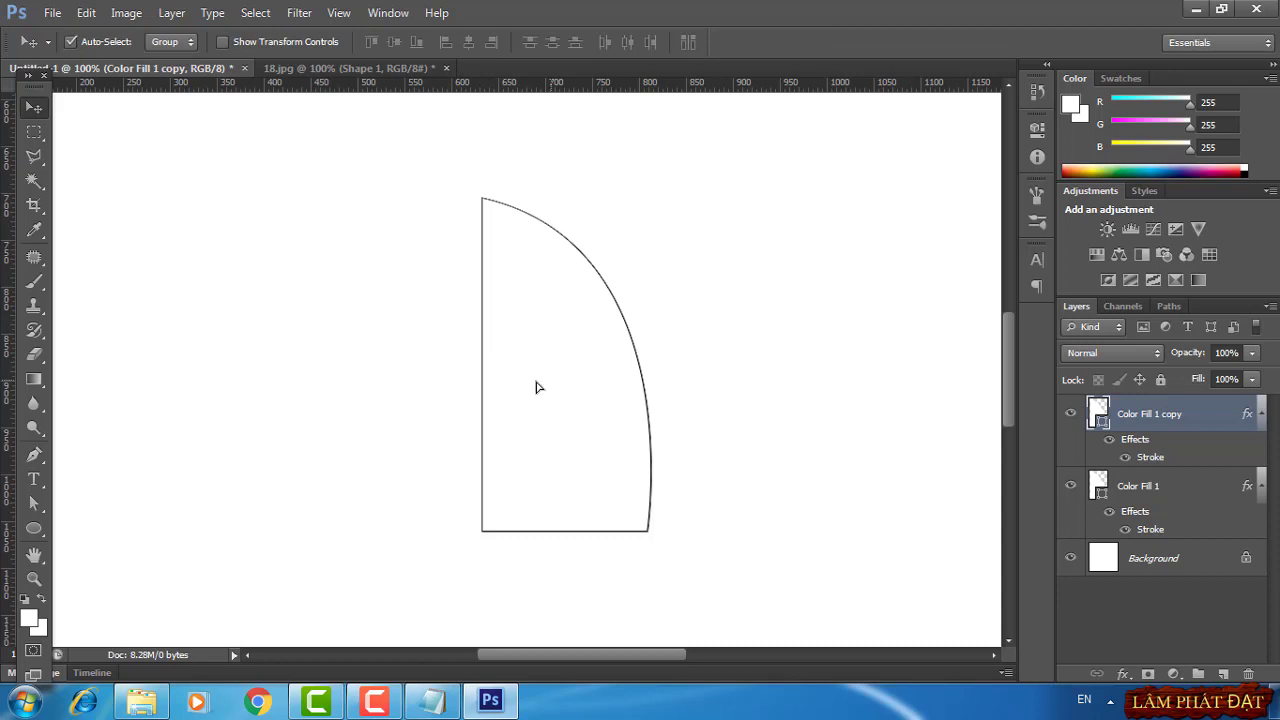
{"action": "left_click_drag", "start_coordinate": [540, 385], "coordinate": [349, 381]}
Flip the copy horizontally and butt it against the original half, nudged 1 px right
{"action": "key", "text": "ctrl+t"}
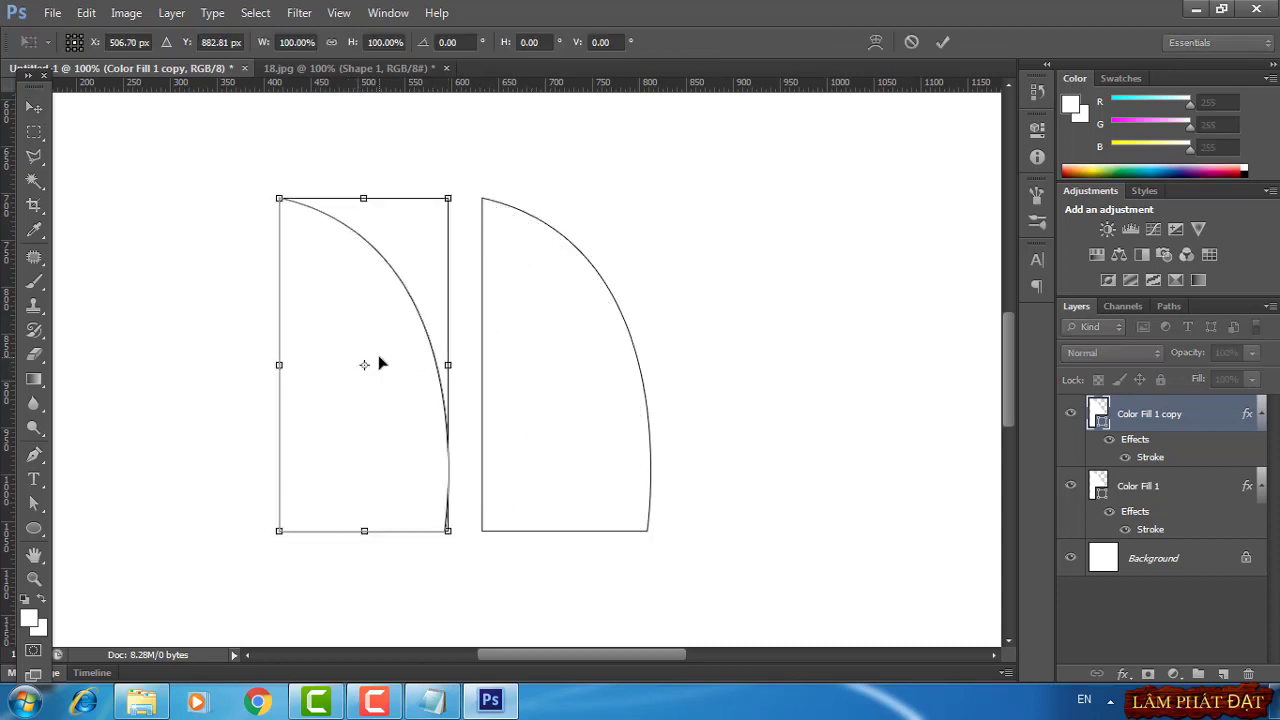
{"action": "right_click", "coordinate": [394, 354]}
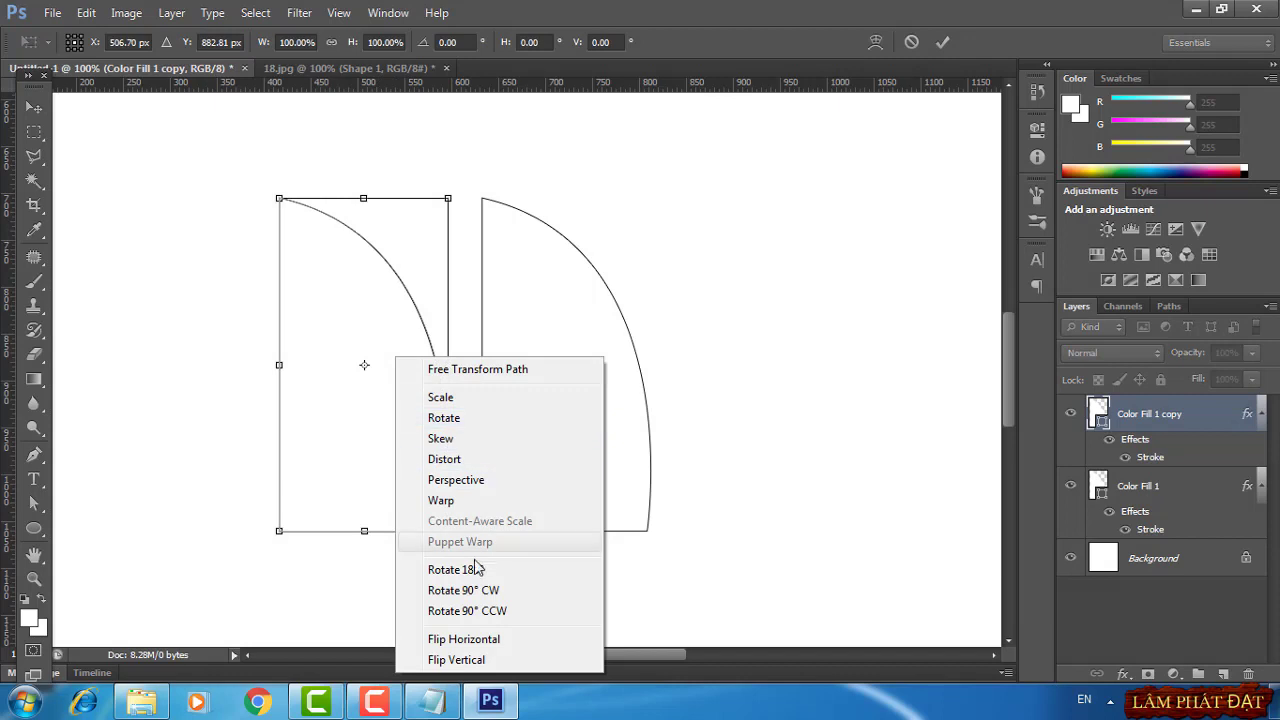
{"action": "left_click", "coordinate": [469, 641]}
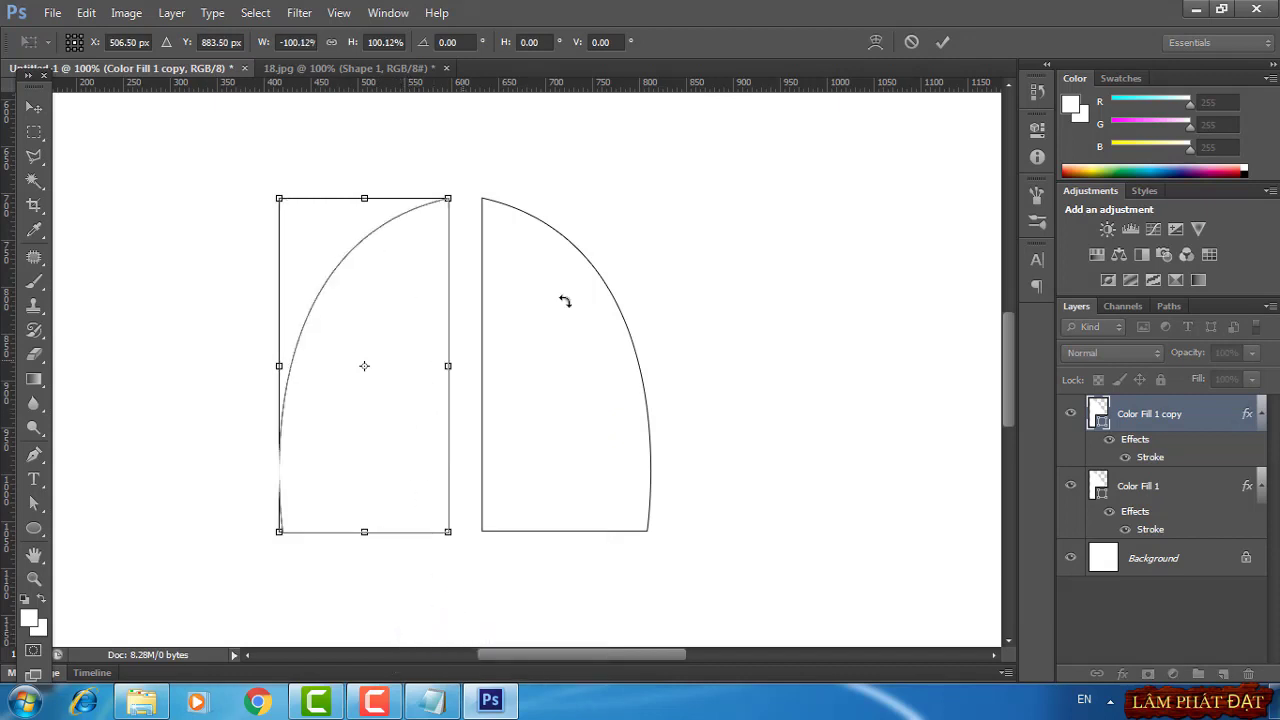
{"action": "left_click", "coordinate": [942, 42]}
{"action": "left_click_drag", "start_coordinate": [400, 428], "coordinate": [428, 419]}
{"action": "key", "text": "Right"}
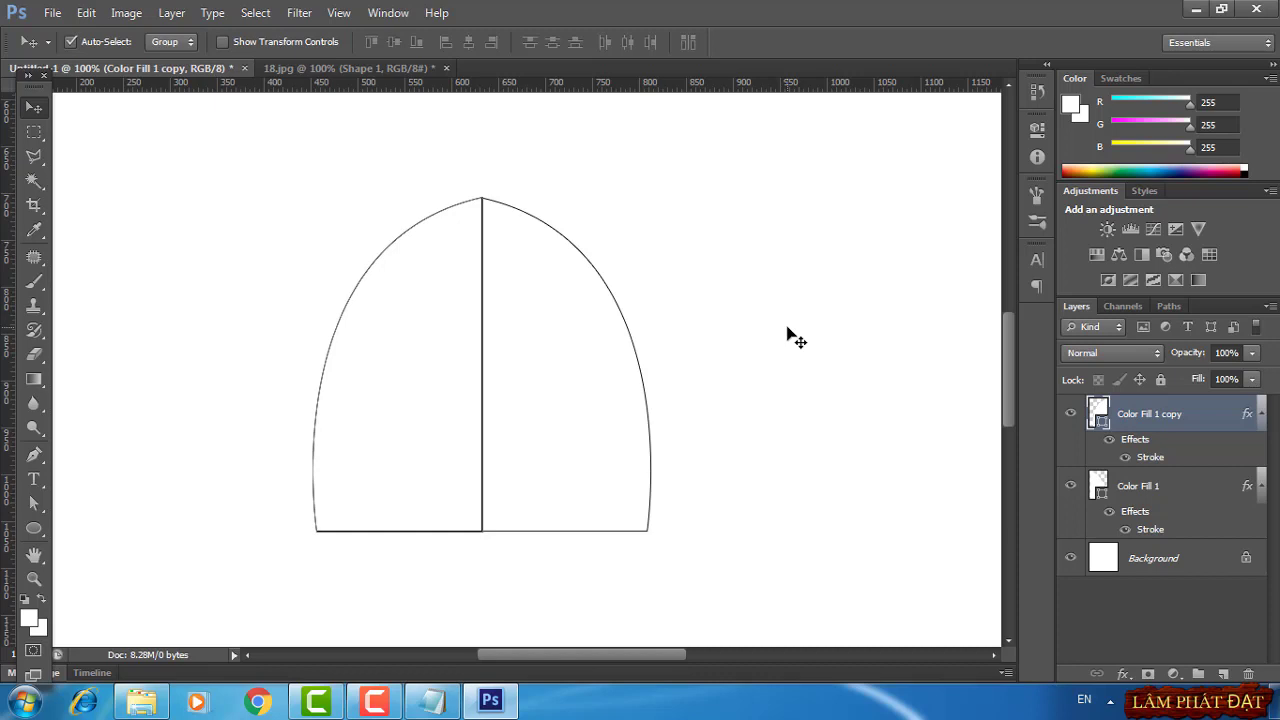
Check the 18.jpg photo, then group all template layers and hide the white Background
{"action": "left_click", "coordinate": [336, 68]}
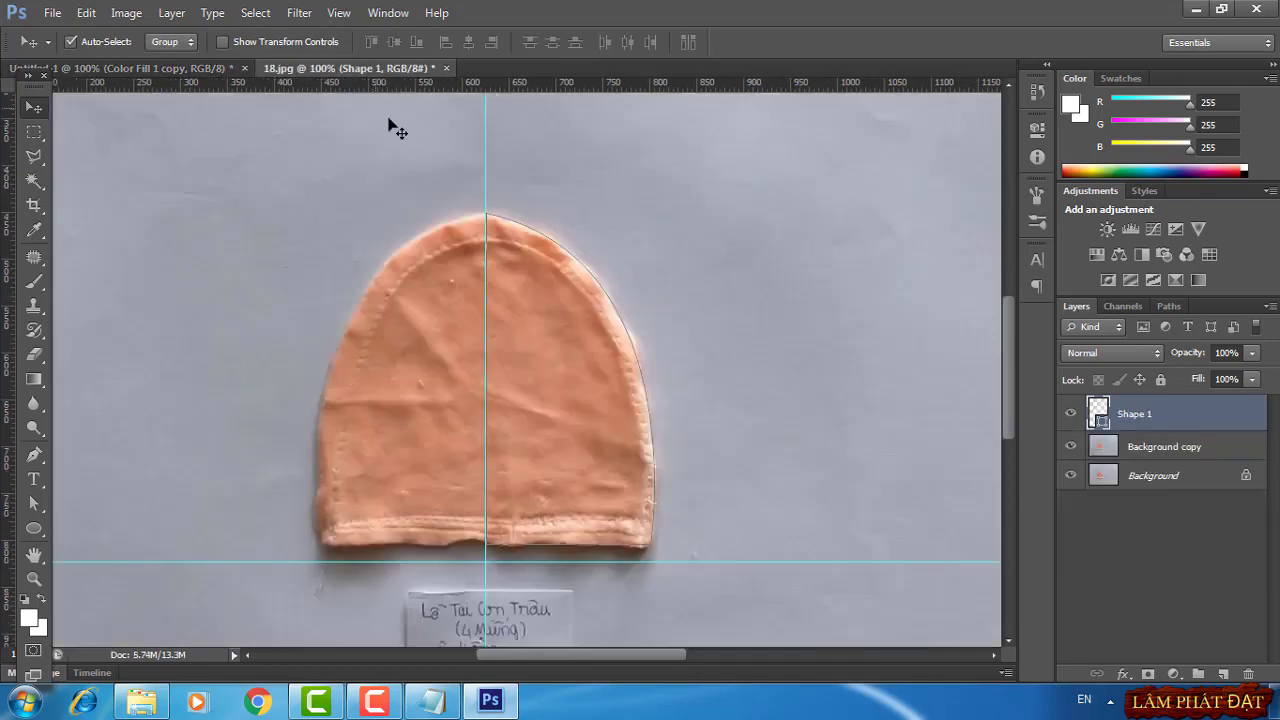
{"action": "scroll", "coordinate": [622, 266], "scroll_direction": "down", "scroll_amount": 2}
{"action": "scroll", "coordinate": [623, 263], "scroll_direction": "down", "scroll_amount": 1}
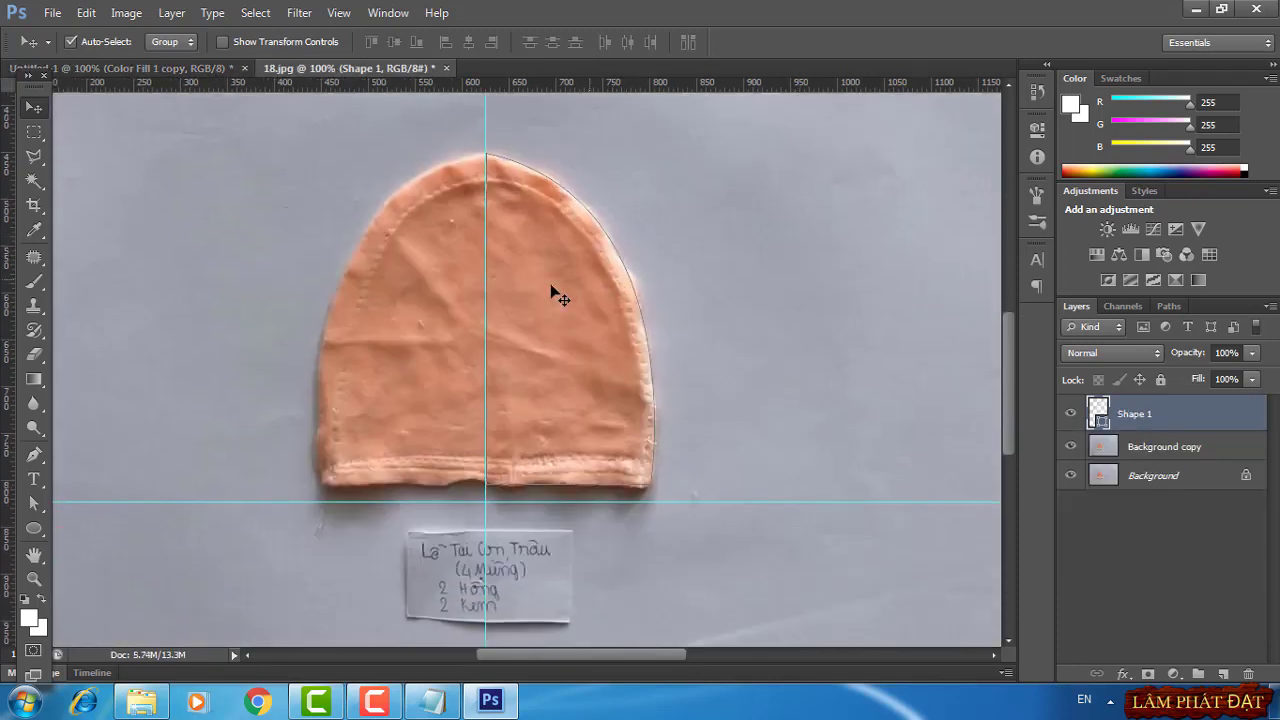
{"action": "left_click", "coordinate": [117, 70]}
{"action": "key", "text": "ctrl+alt+a"}
{"action": "key", "text": "ctrl+g"}
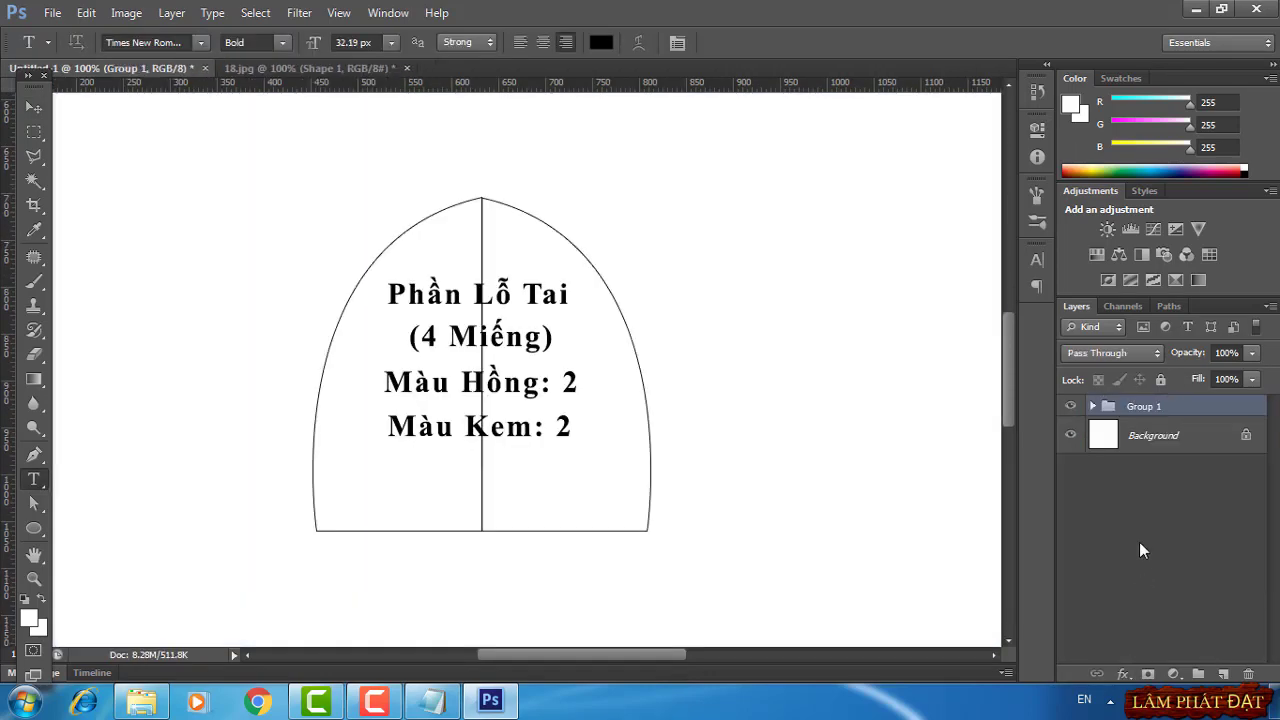
{"action": "left_click", "coordinate": [1071, 435]}
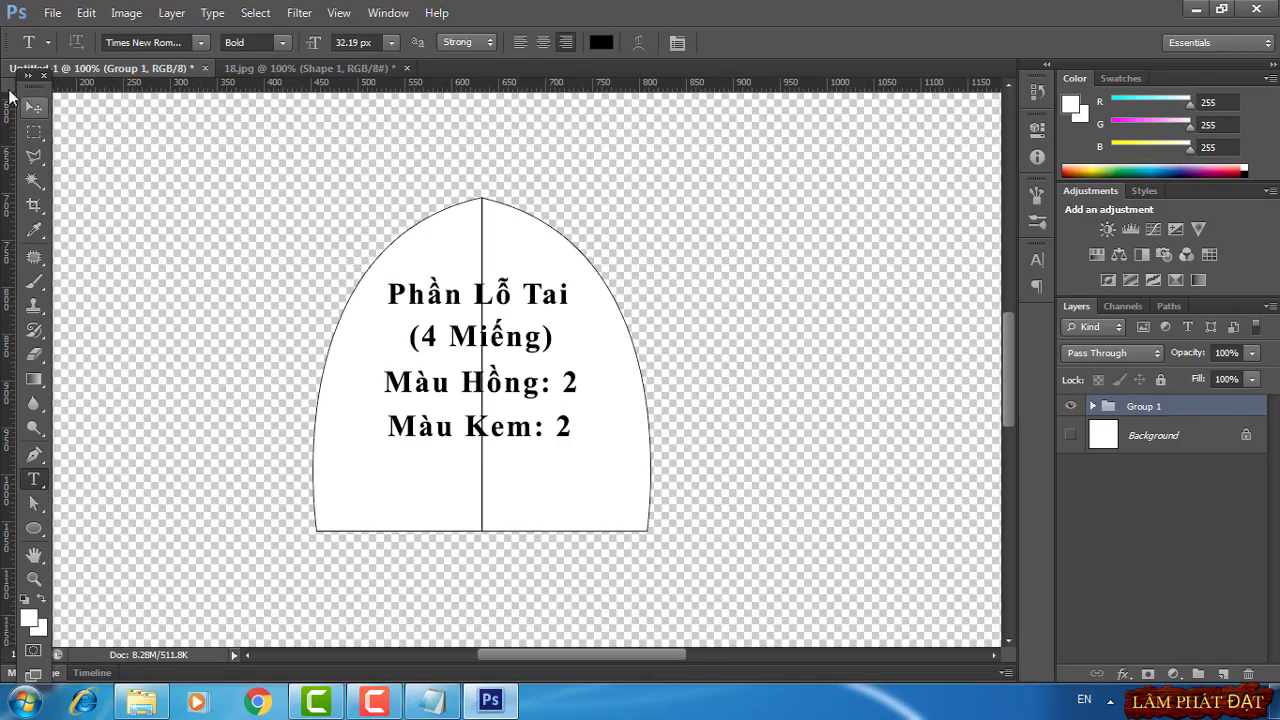
Export the template via Save for Web as transparent 18.png and close 18.jpg
{"action": "left_click", "coordinate": [52, 13]}
{"action": "left_click", "coordinate": [80, 189]}
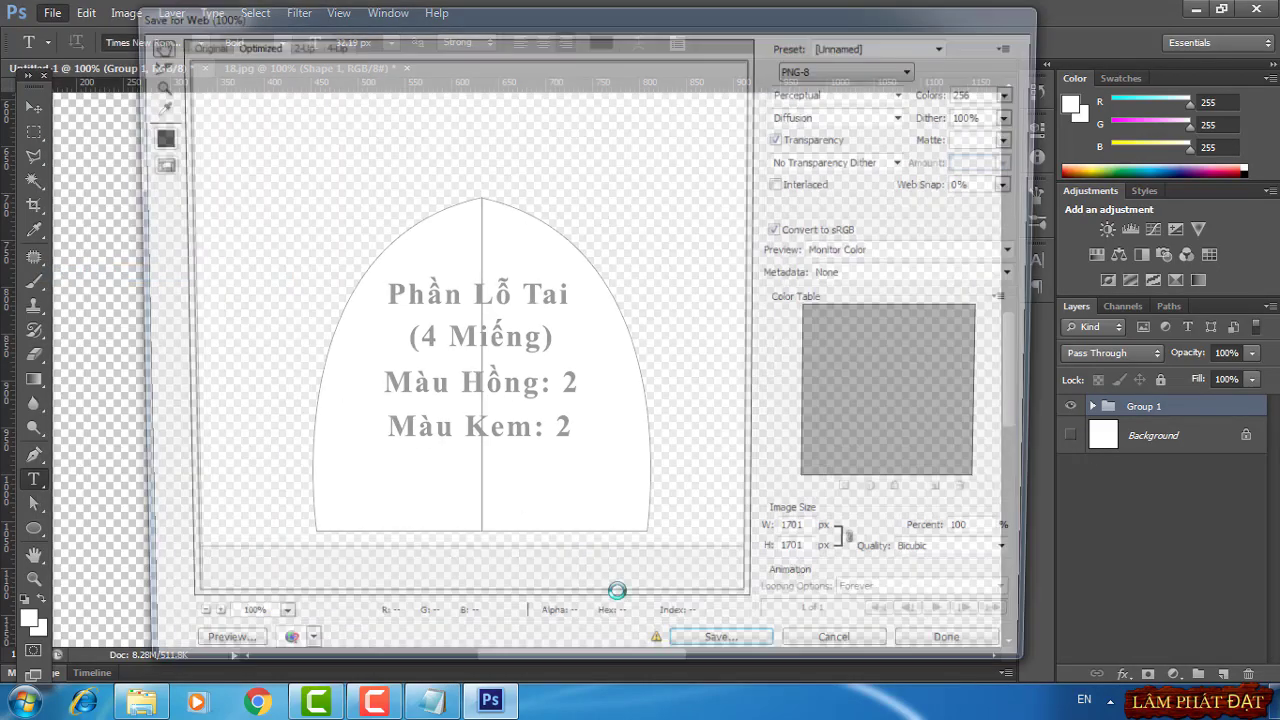
{"action": "left_click", "coordinate": [703, 663]}
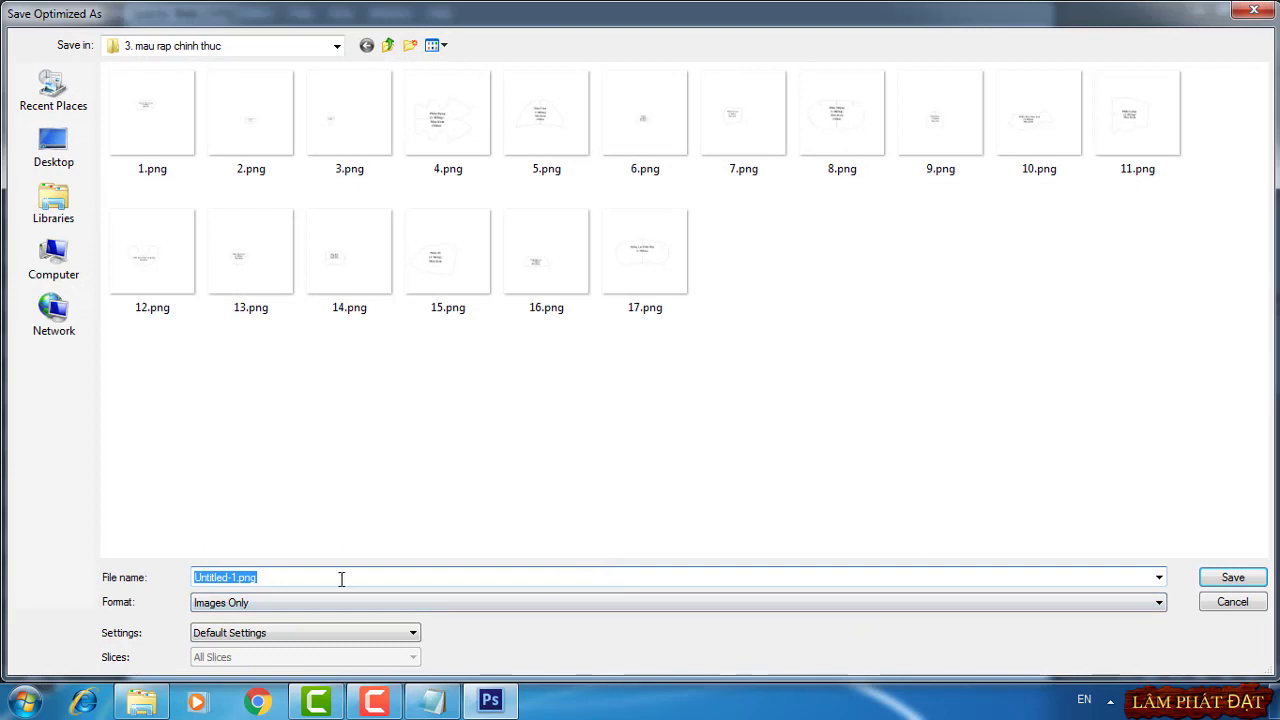
{"action": "left_click_drag", "start_coordinate": [237, 578], "coordinate": [126, 585]}
{"action": "type", "text": "1"}
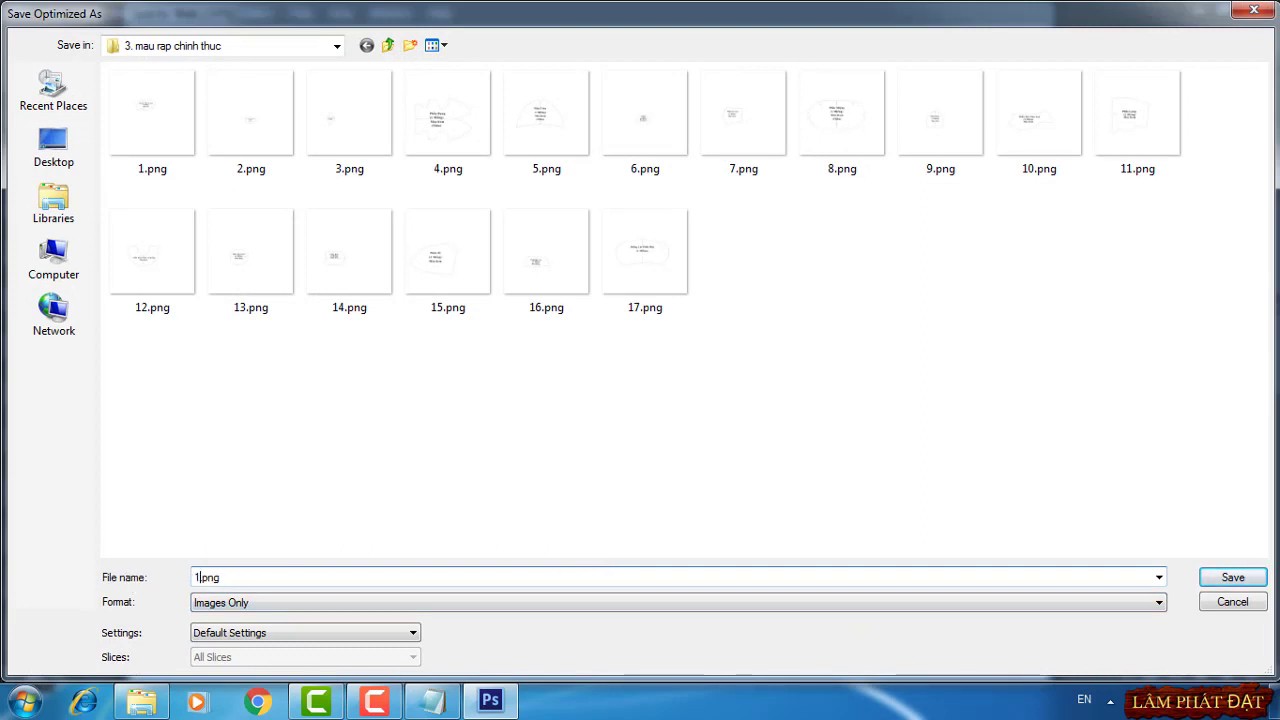
{"action": "type", "text": "8"}
{"action": "left_click", "coordinate": [1240, 581]}
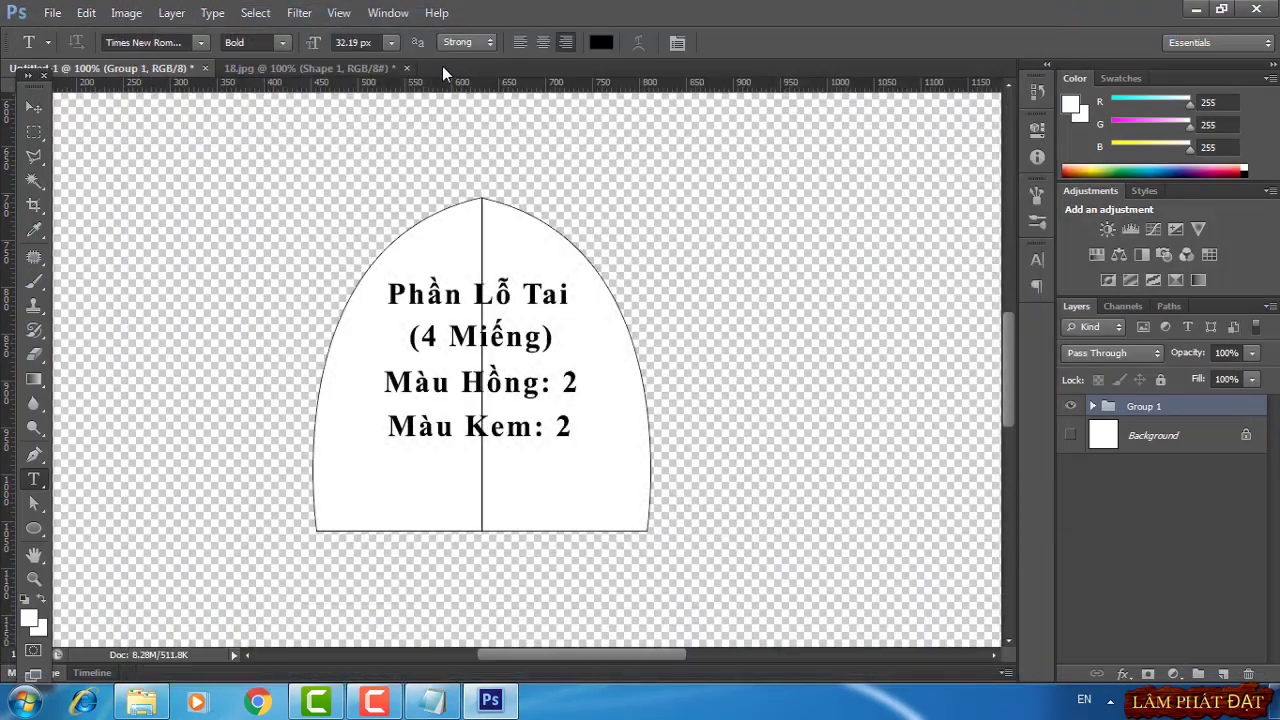
{"action": "left_click", "coordinate": [405, 67]}
Discard the 18.jpg changes, then open 19.jpg and view it at 100%
{"action": "left_click", "coordinate": [644, 276]}
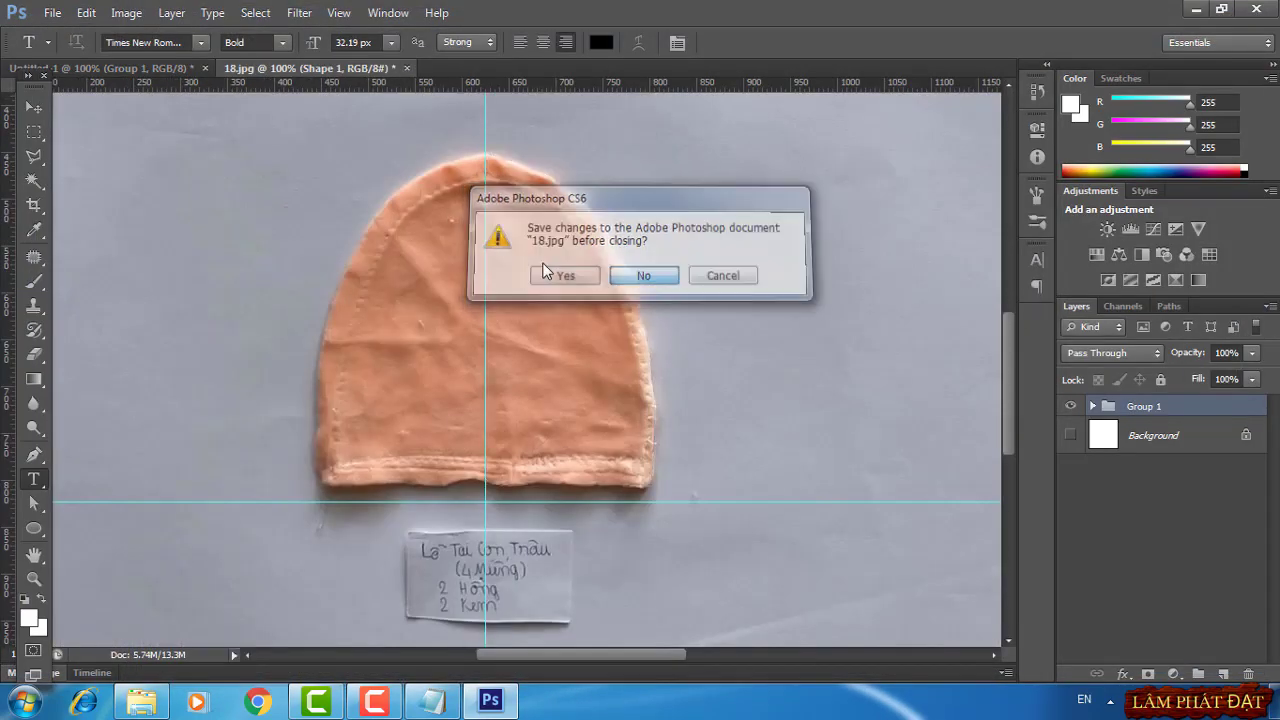
{"action": "left_click", "coordinate": [52, 13]}
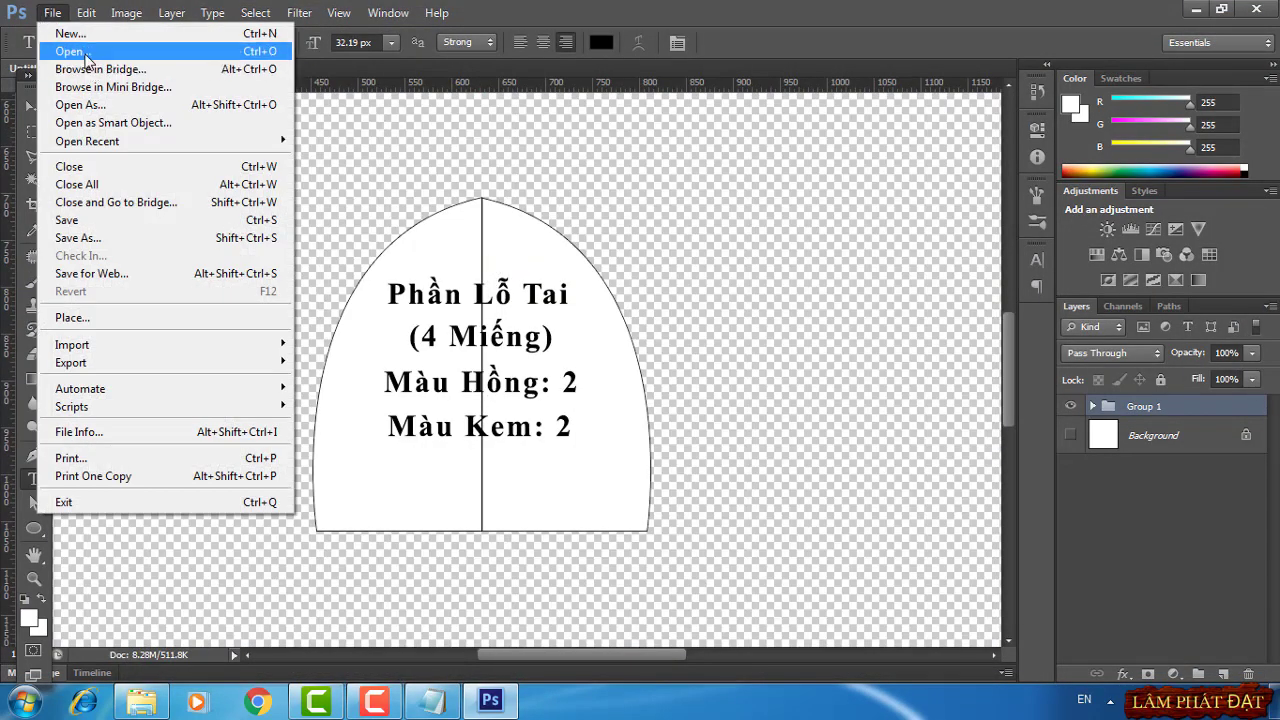
{"action": "left_click", "coordinate": [70, 49]}
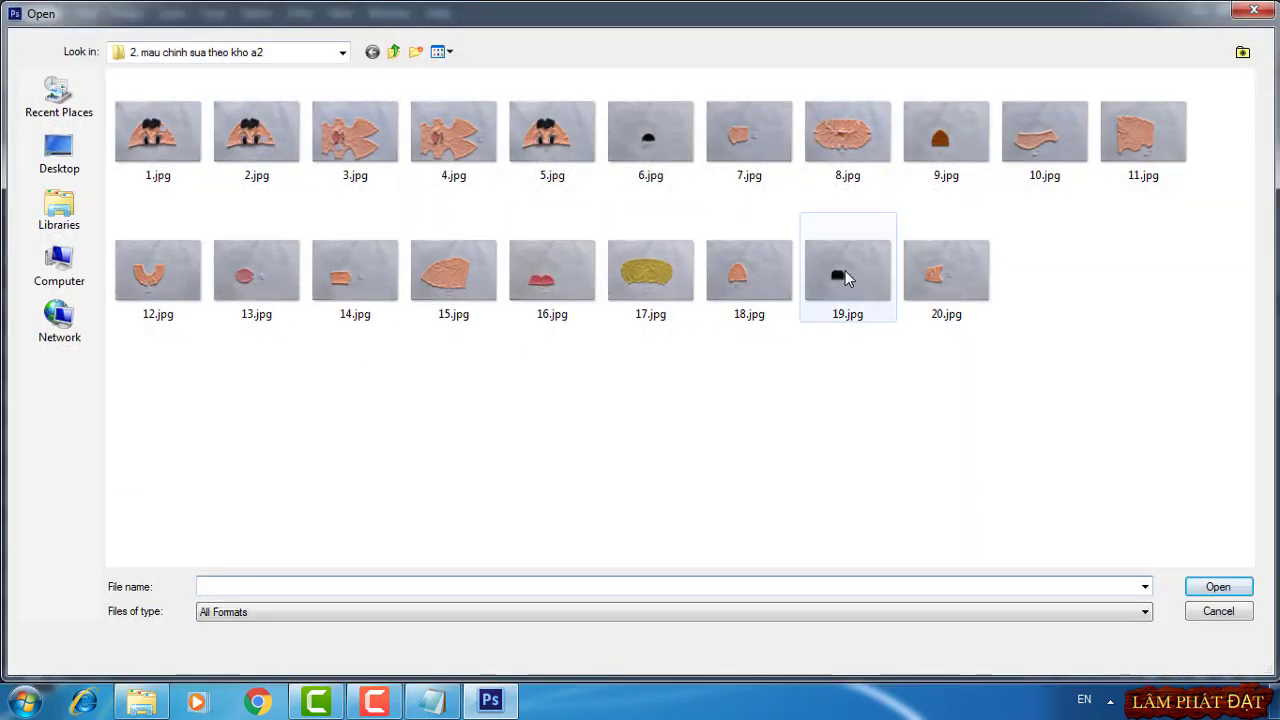
{"action": "left_click", "coordinate": [846, 274]}
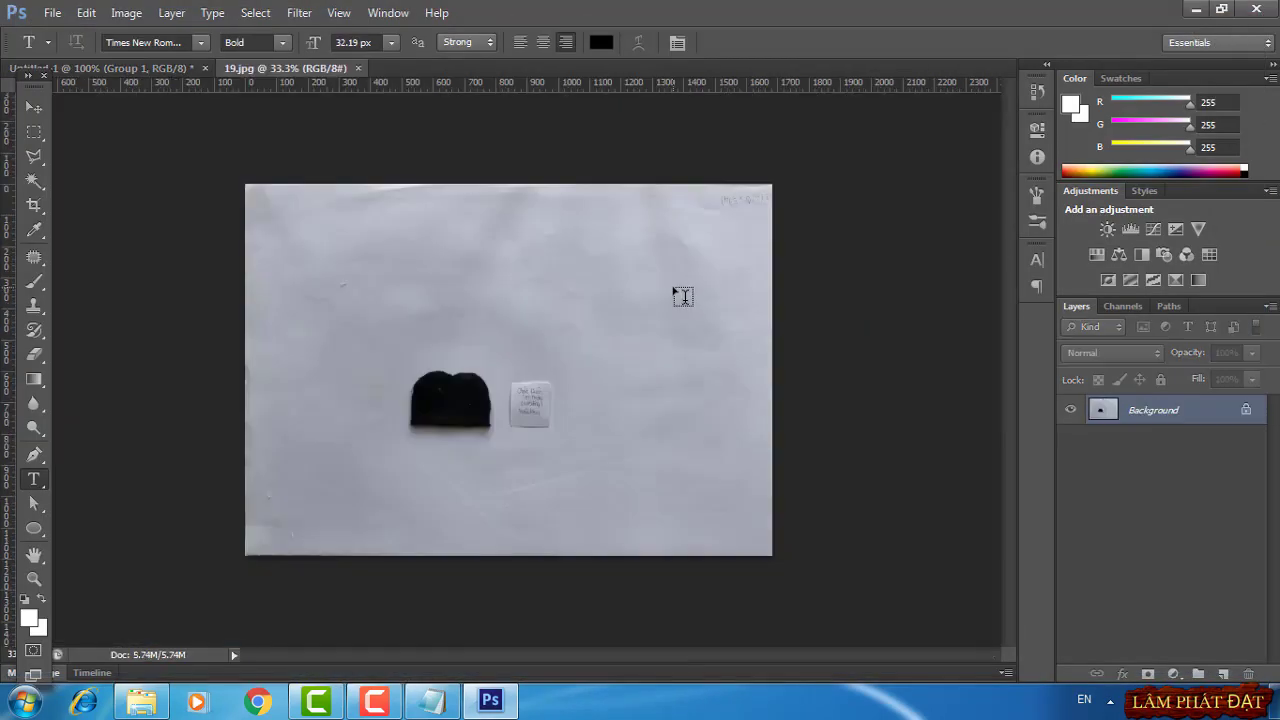
{"action": "key", "text": "ctrl+plus"}
{"action": "key", "text": "ctrl+plus"}
{"action": "key", "text": "ctrl+plus"}
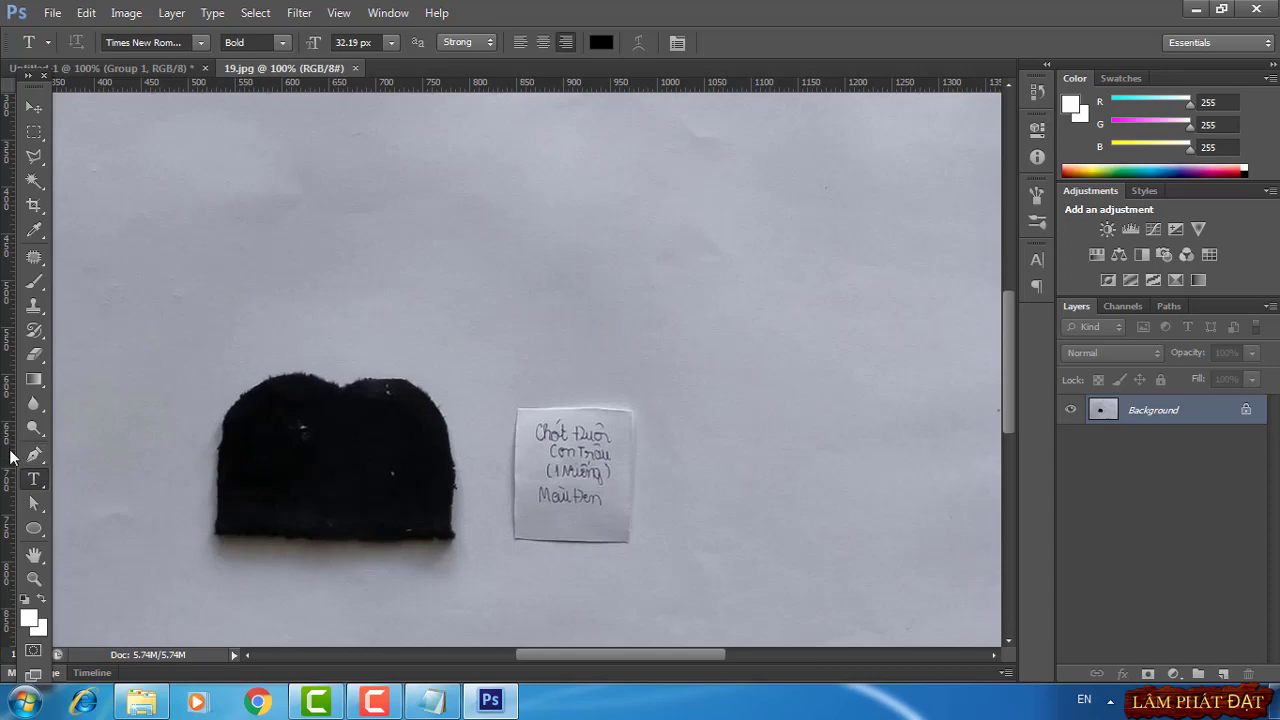
Place a vertical guide at the black piece's centre and start a Shape outline along its bottom edge
{"action": "left_click_drag", "start_coordinate": [42, 450], "coordinate": [340, 468]}
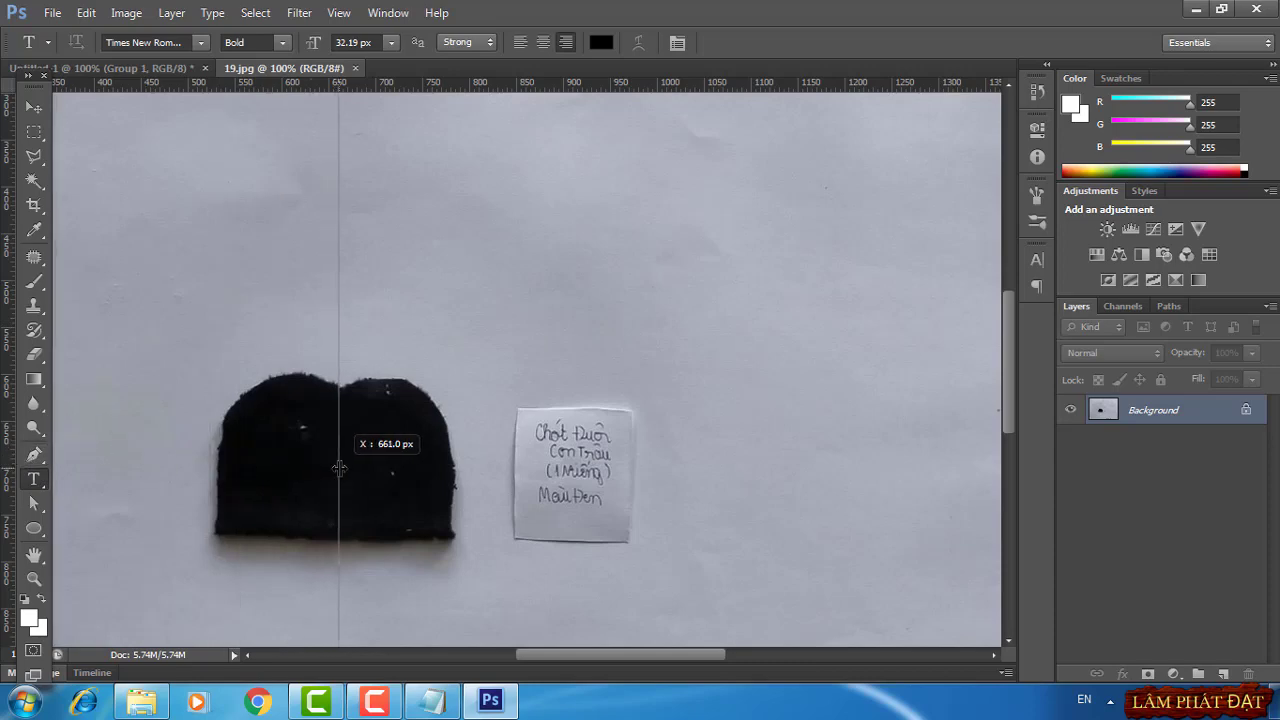
{"action": "left_click_drag", "start_coordinate": [340, 468], "coordinate": [340, 468]}
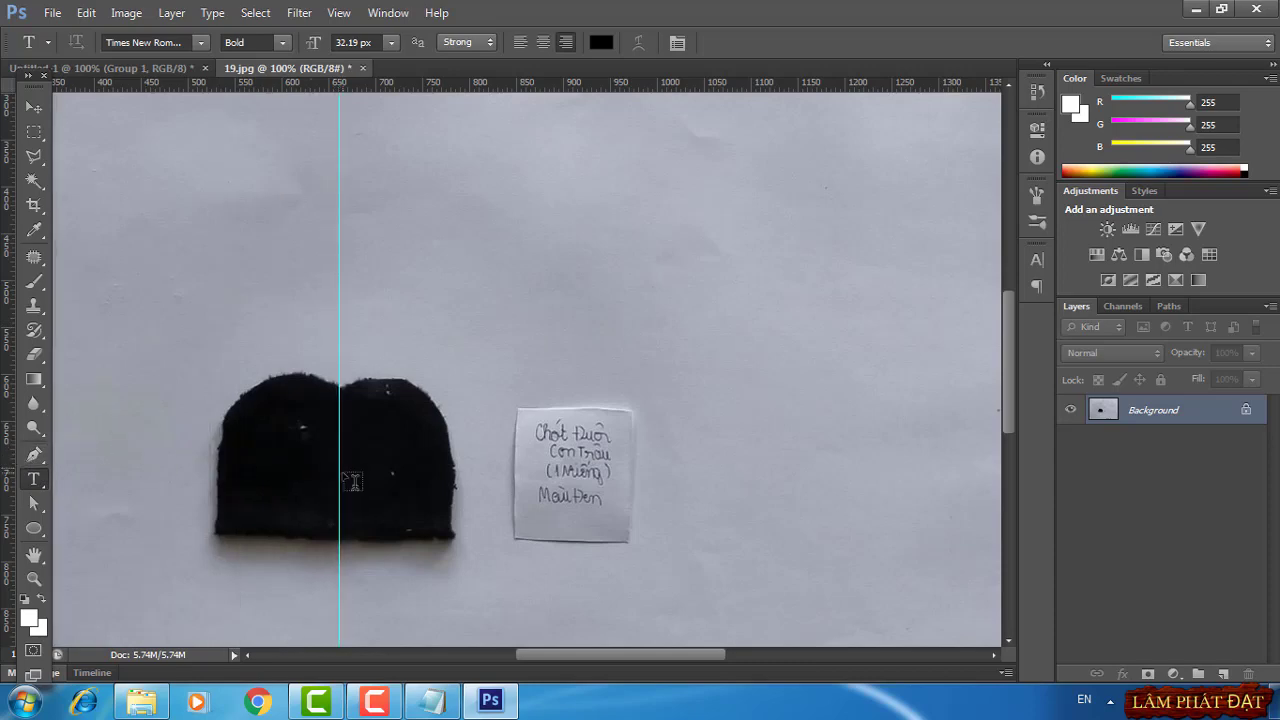
{"action": "left_click", "coordinate": [35, 457]}
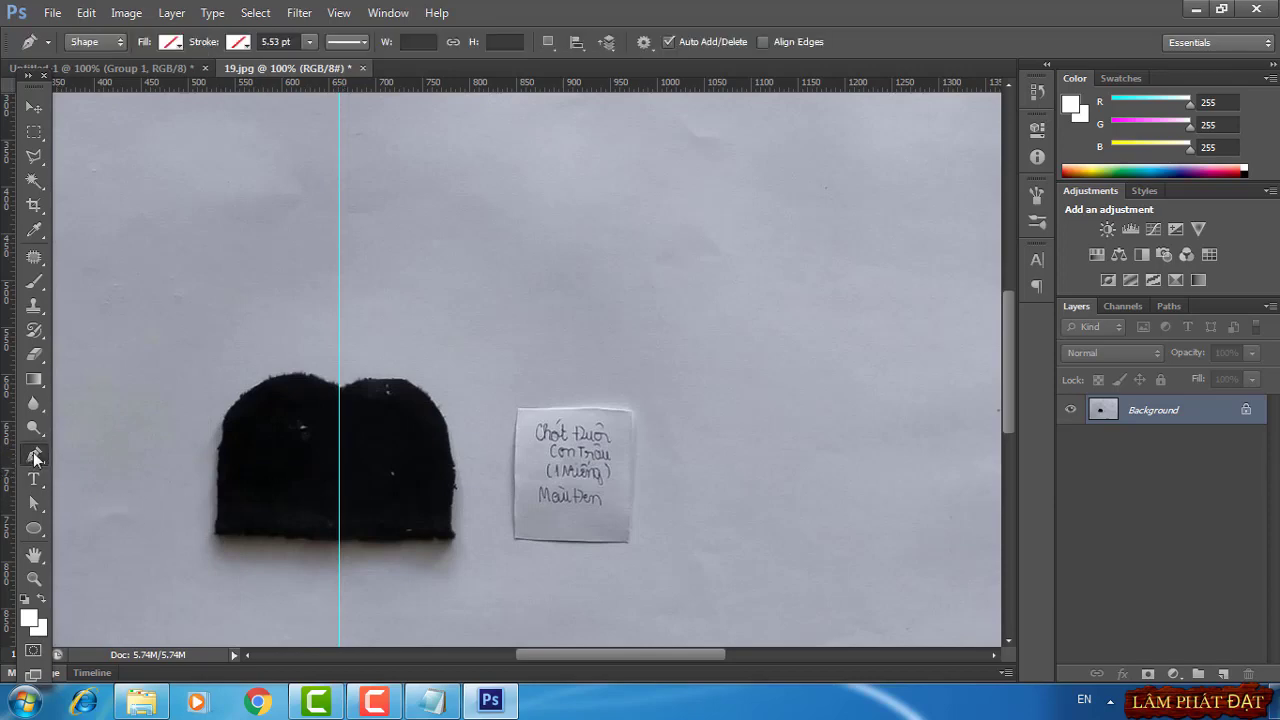
{"action": "left_click", "coordinate": [340, 543]}
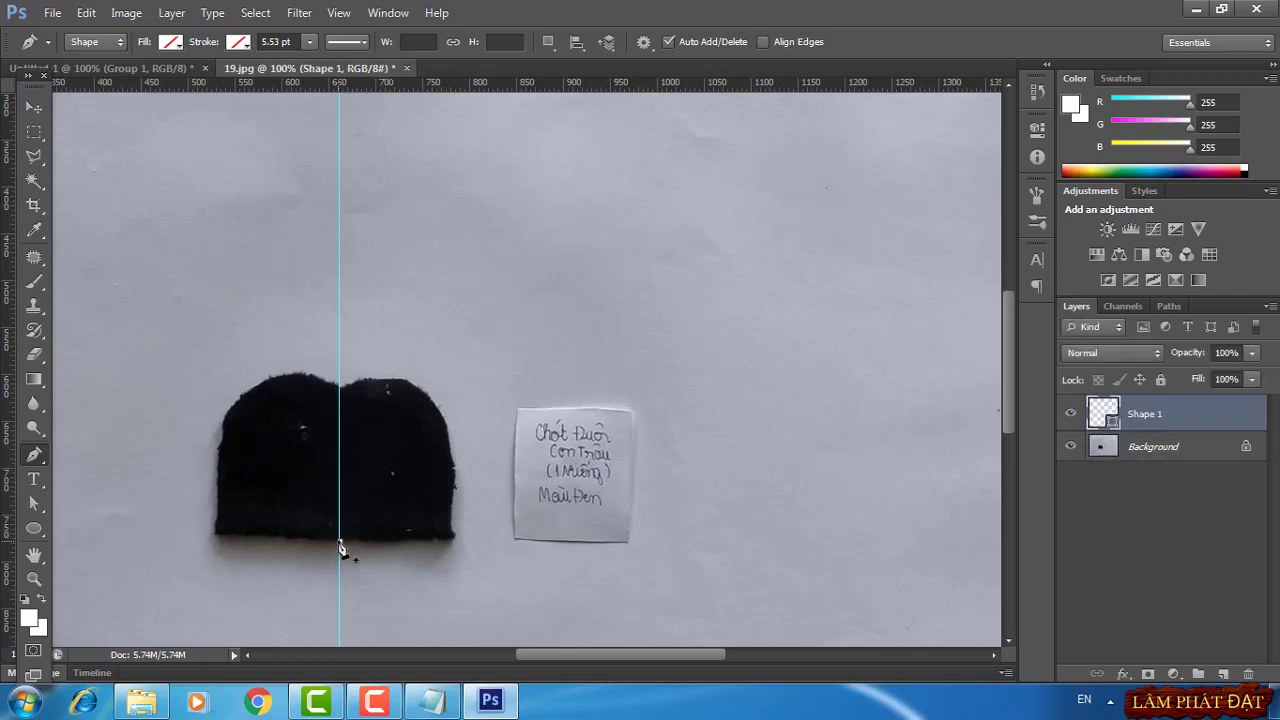
{"action": "left_click", "coordinate": [217, 542]}
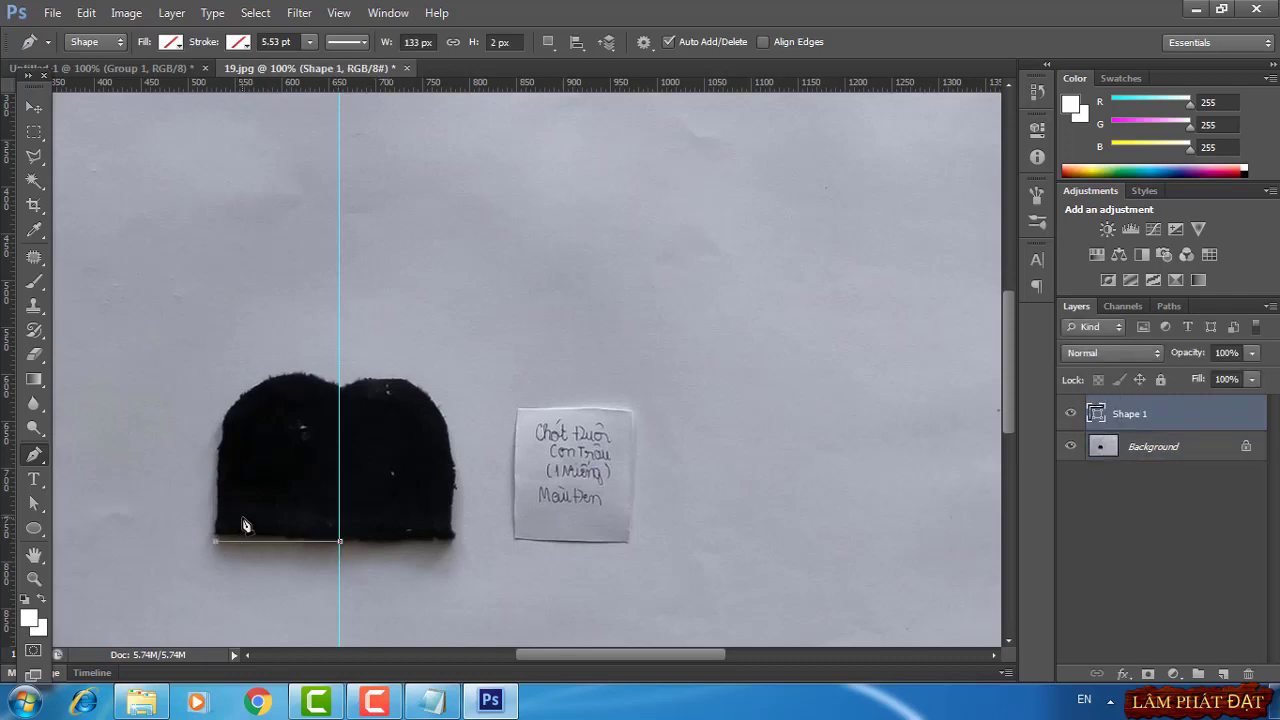
{"action": "key", "text": "Return"}
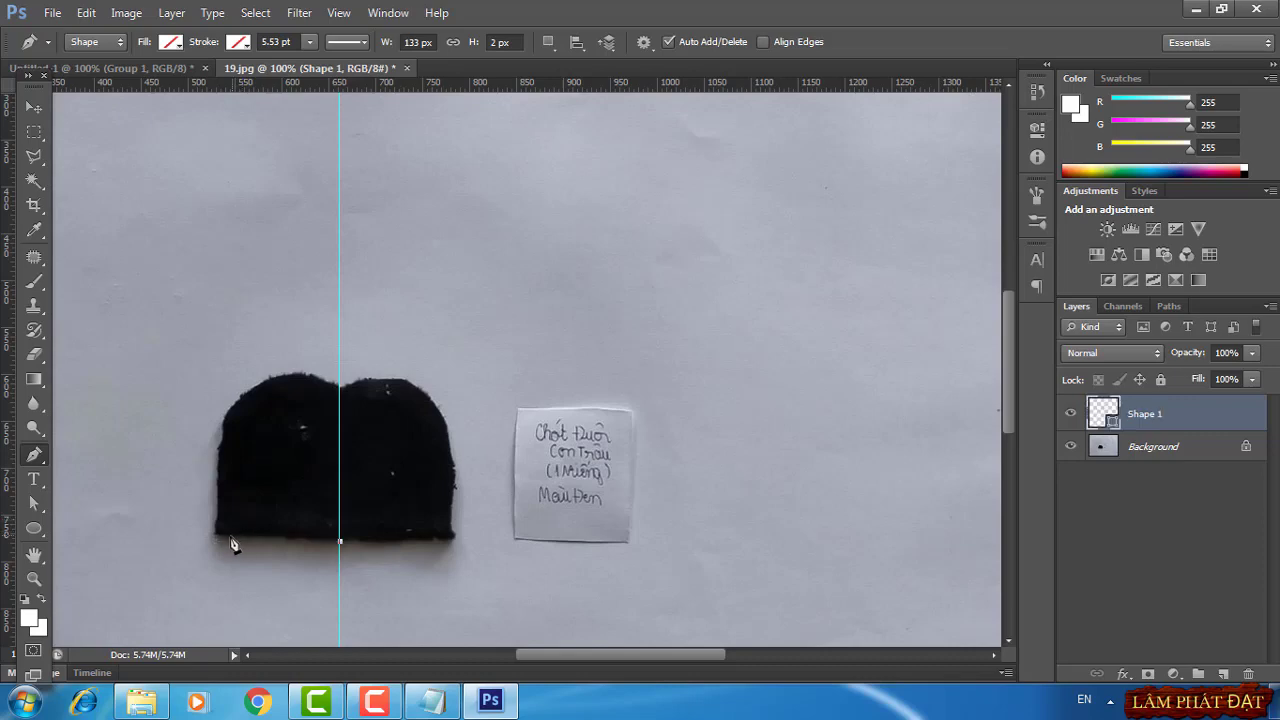
Curve the outline around the left lobe, close it at the start, and return to Untitled-1
{"action": "left_click", "coordinate": [217, 545]}
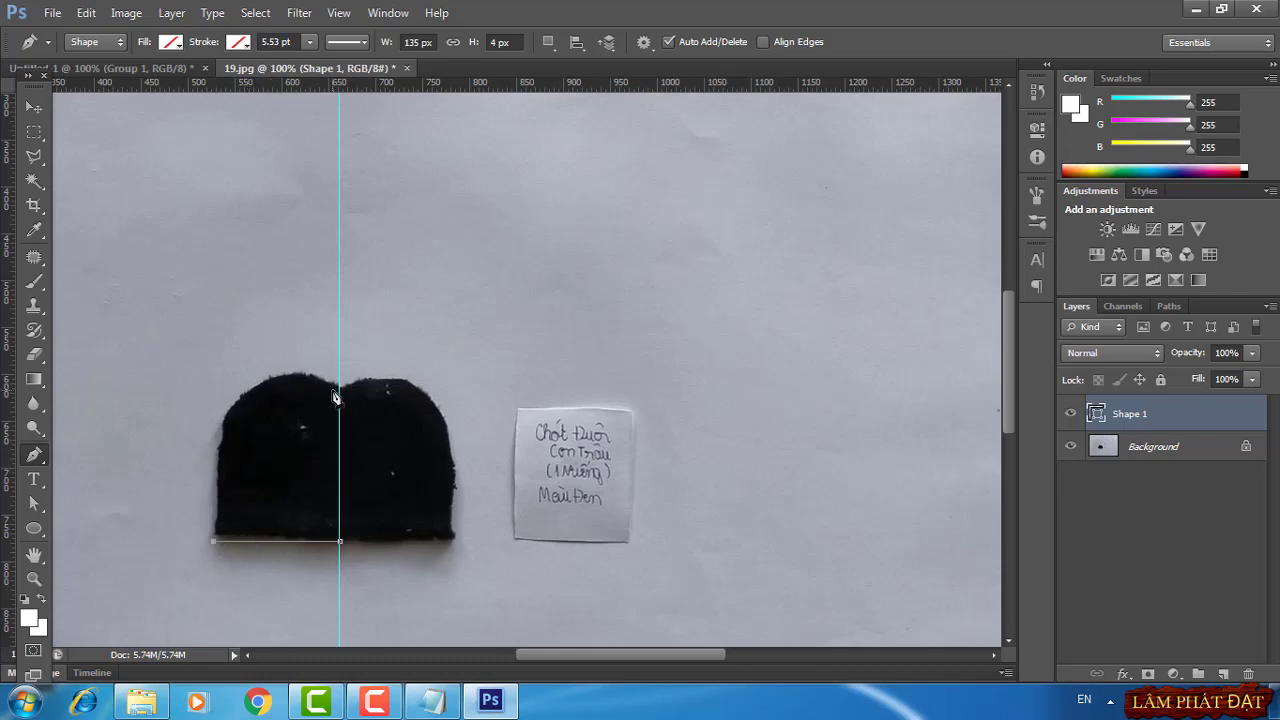
{"action": "mouse_move", "coordinate": [341, 387]}
{"action": "left_mouse_down"}
{"action": "mouse_move", "coordinate": [437, 428]}
{"action": "mouse_move", "coordinate": [477, 462]}
{"action": "mouse_move", "coordinate": [490, 443]}
{"action": "mouse_move", "coordinate": [493, 456]}
{"action": "left_mouse_up"}
{"action": "left_click_drag", "start_coordinate": [493, 451], "coordinate": [493, 449]}
{"action": "mouse_move", "coordinate": [492, 453]}
{"action": "left_mouse_down"}
{"action": "mouse_move", "coordinate": [507, 452]}
{"action": "mouse_move", "coordinate": [492, 450]}
{"action": "left_mouse_up"}
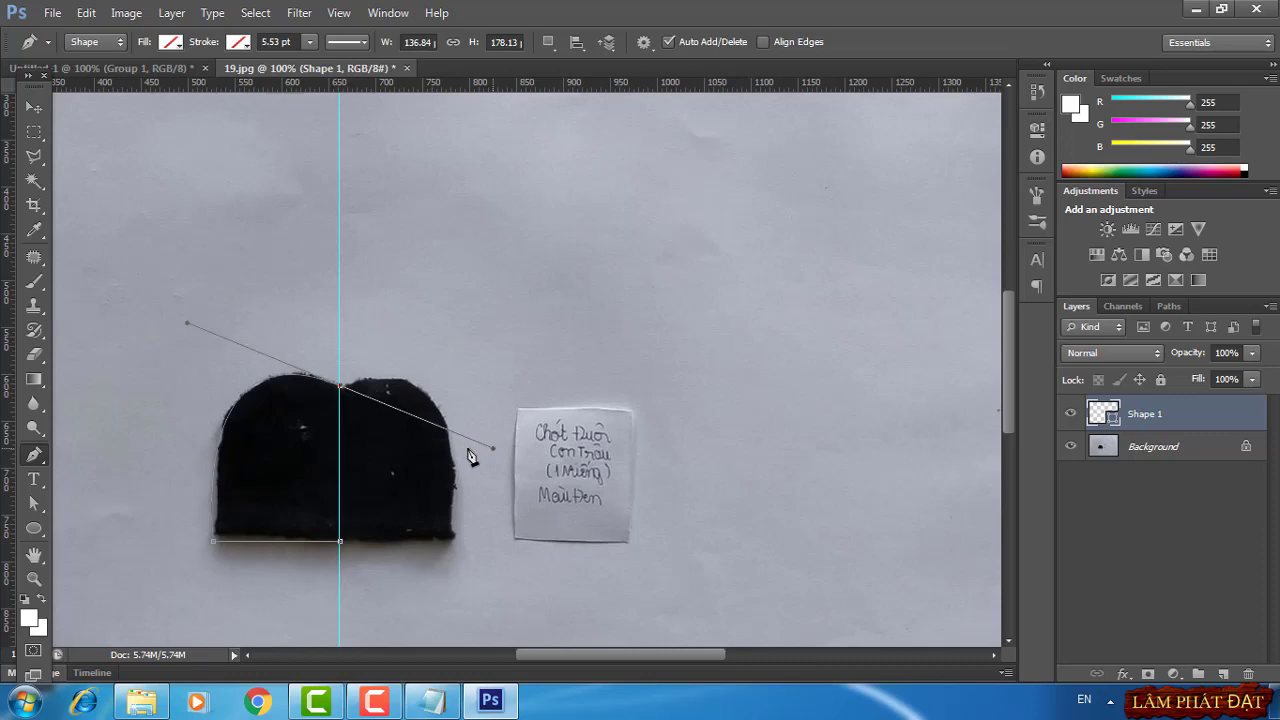
{"action": "left_click", "coordinate": [342, 389], "text": "alt"}
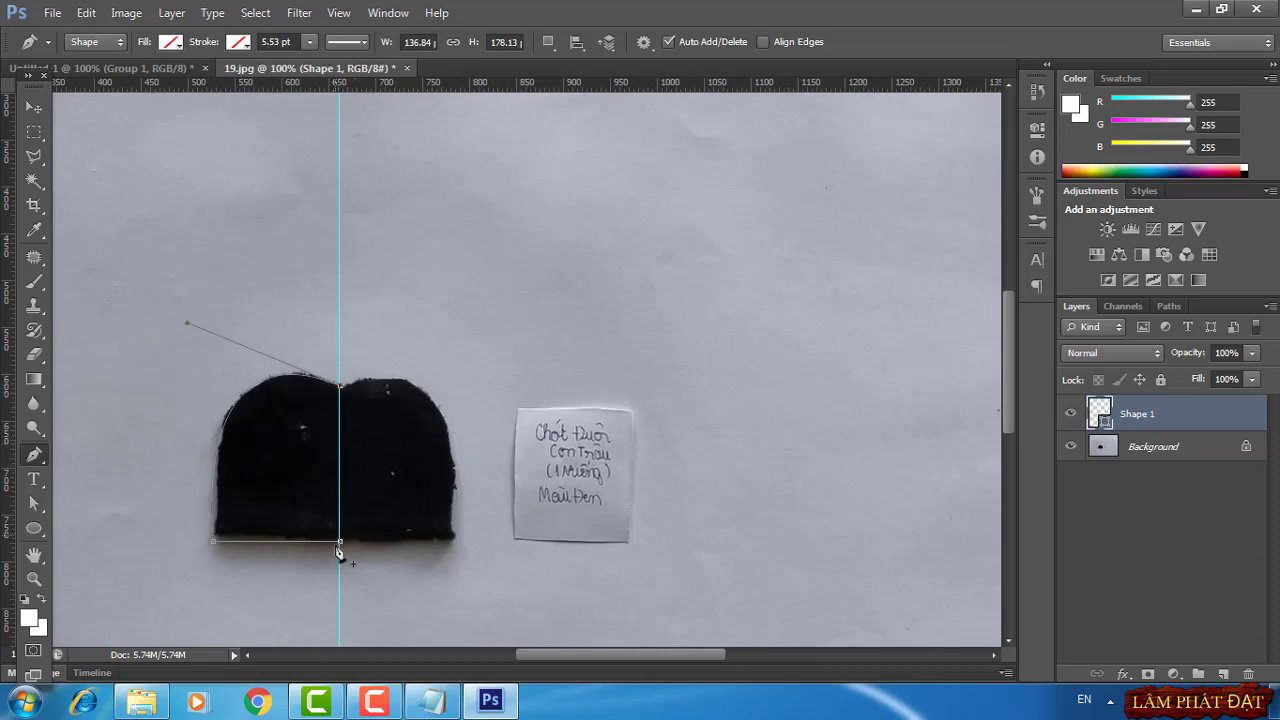
{"action": "left_click", "coordinate": [341, 543]}
{"action": "left_click", "coordinate": [140, 69]}
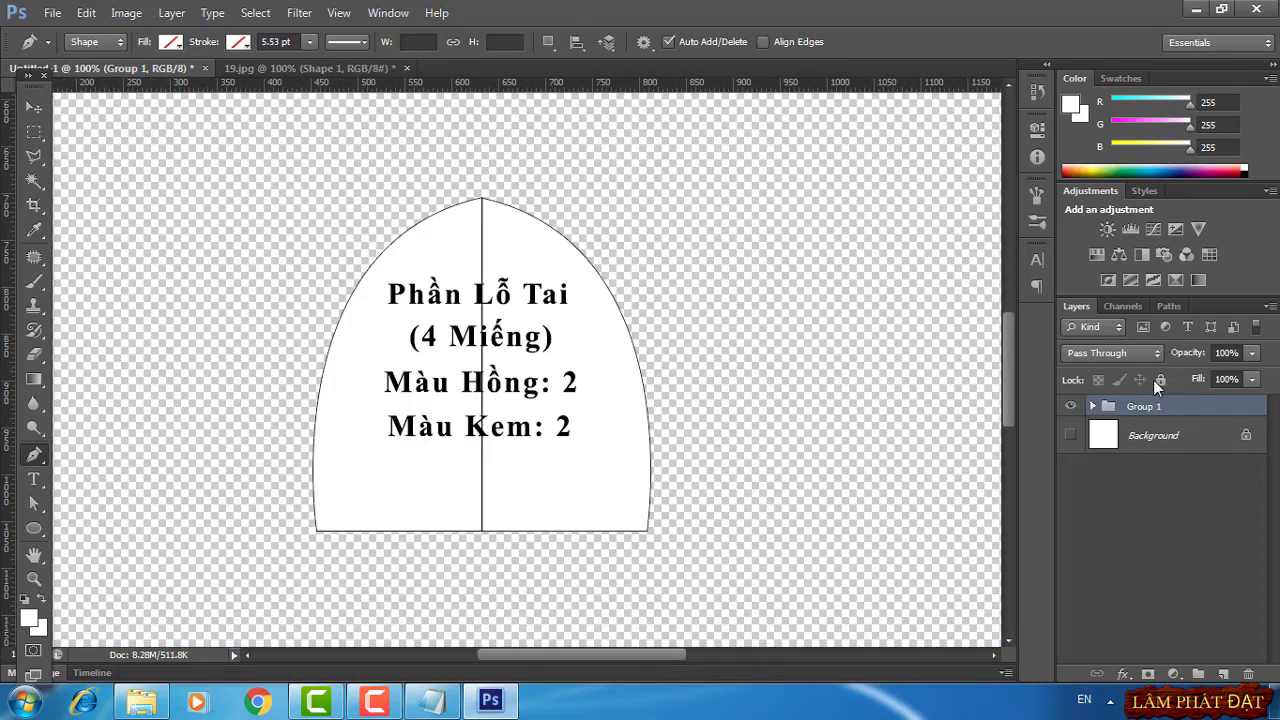
Replace Group 1 with the pasted lobe outline and fill it with white
{"action": "right_click", "coordinate": [1163, 407]}
{"action": "left_click", "coordinate": [1050, 252]}
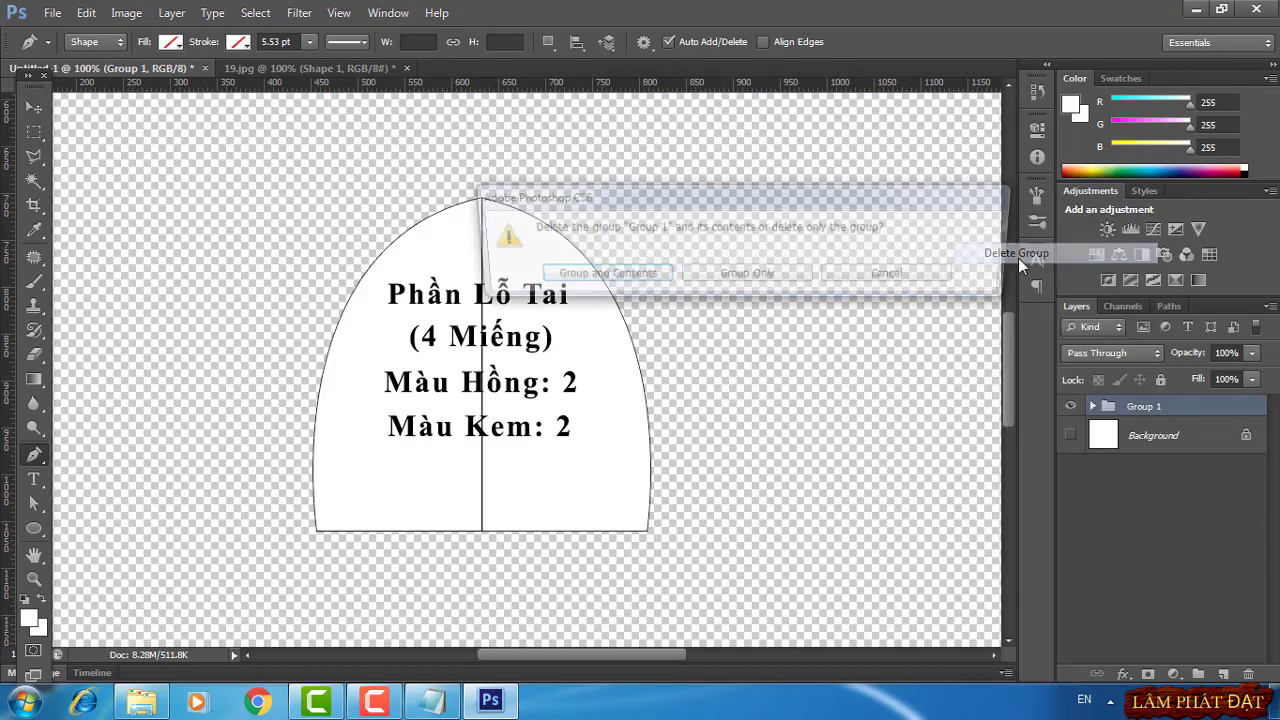
{"action": "left_click", "coordinate": [598, 276]}
{"action": "key", "text": "ctrl+v"}
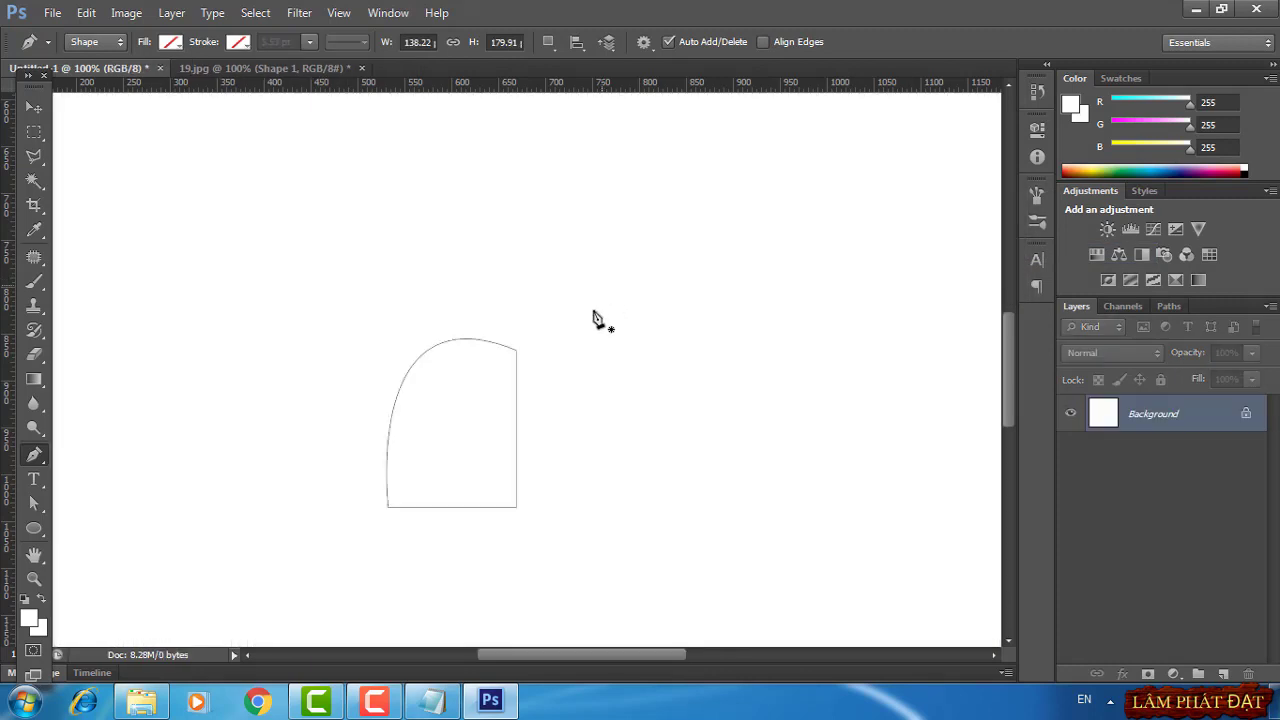
{"action": "key", "text": "ctrl+plus"}
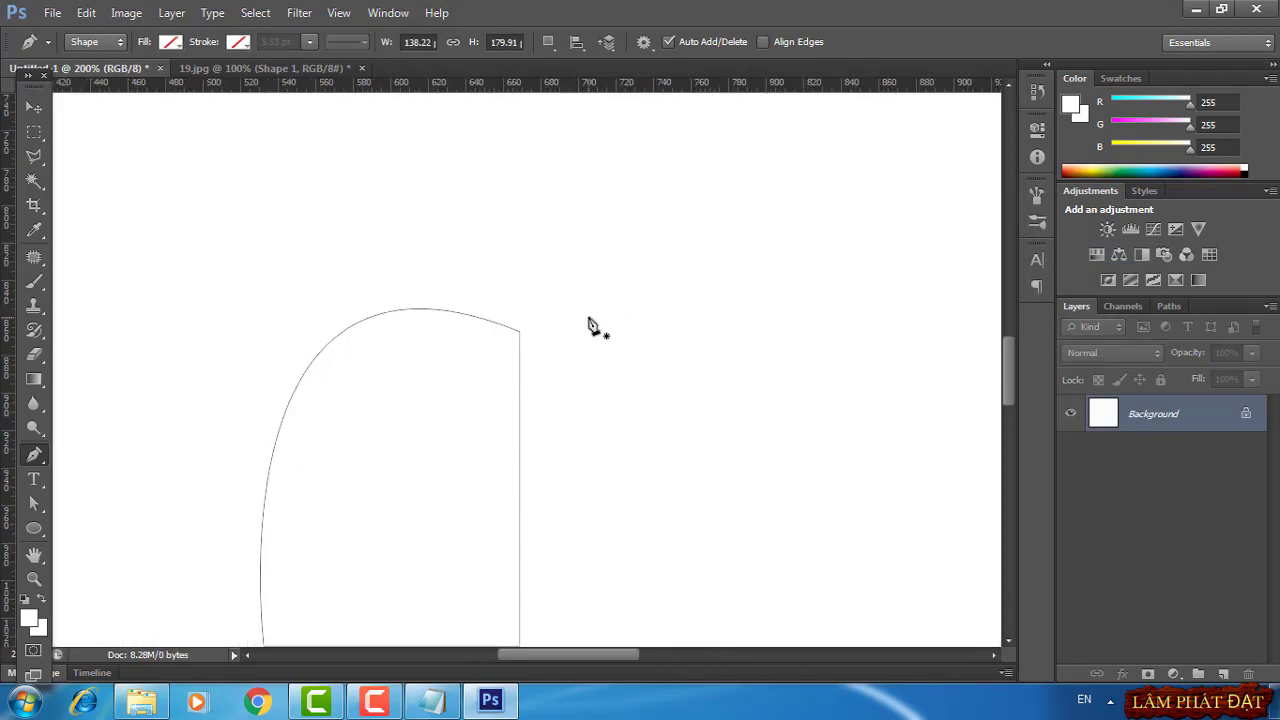
{"action": "left_click_drag", "start_coordinate": [570, 400], "coordinate": [548, 310]}
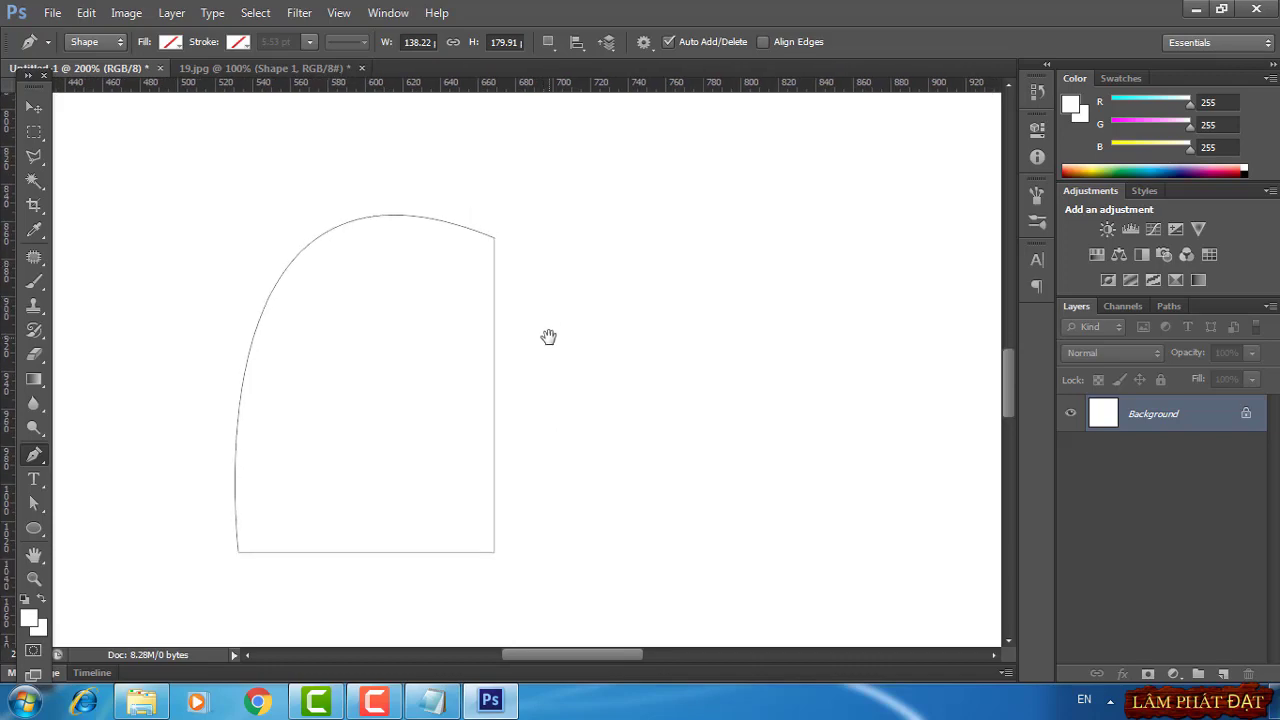
{"action": "left_click", "coordinate": [1173, 674]}
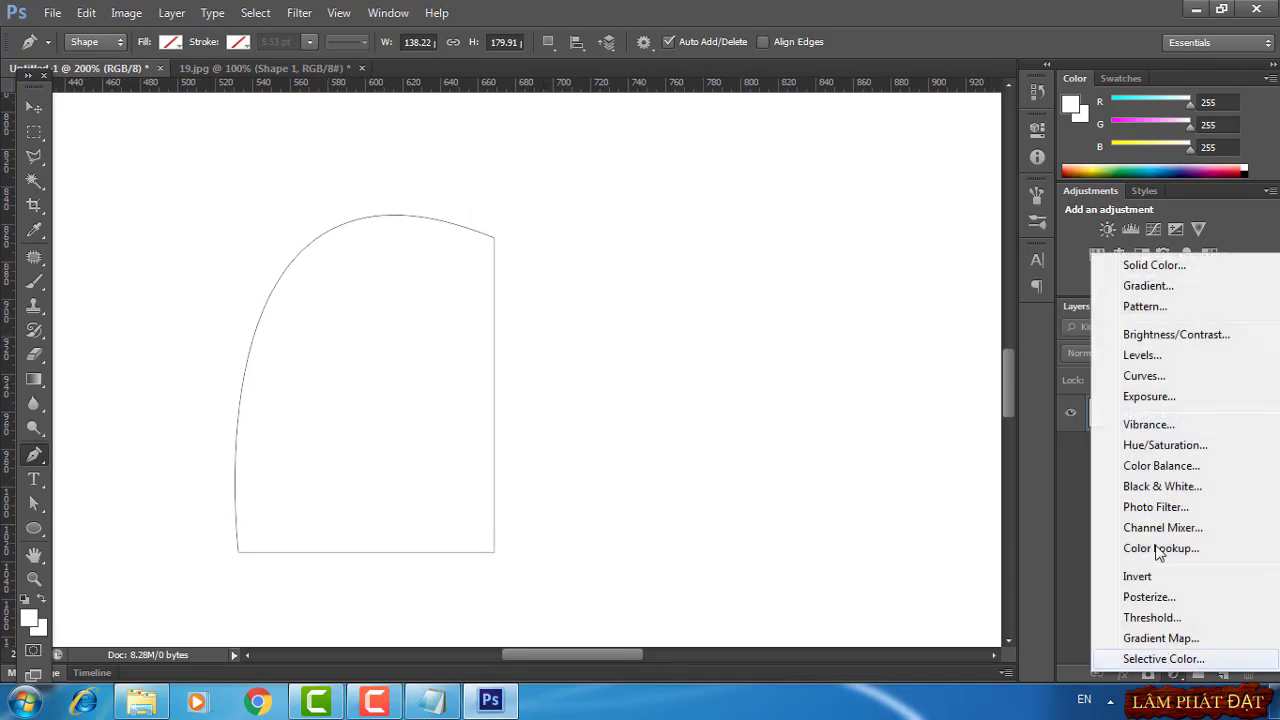
{"action": "left_click", "coordinate": [1150, 265]}
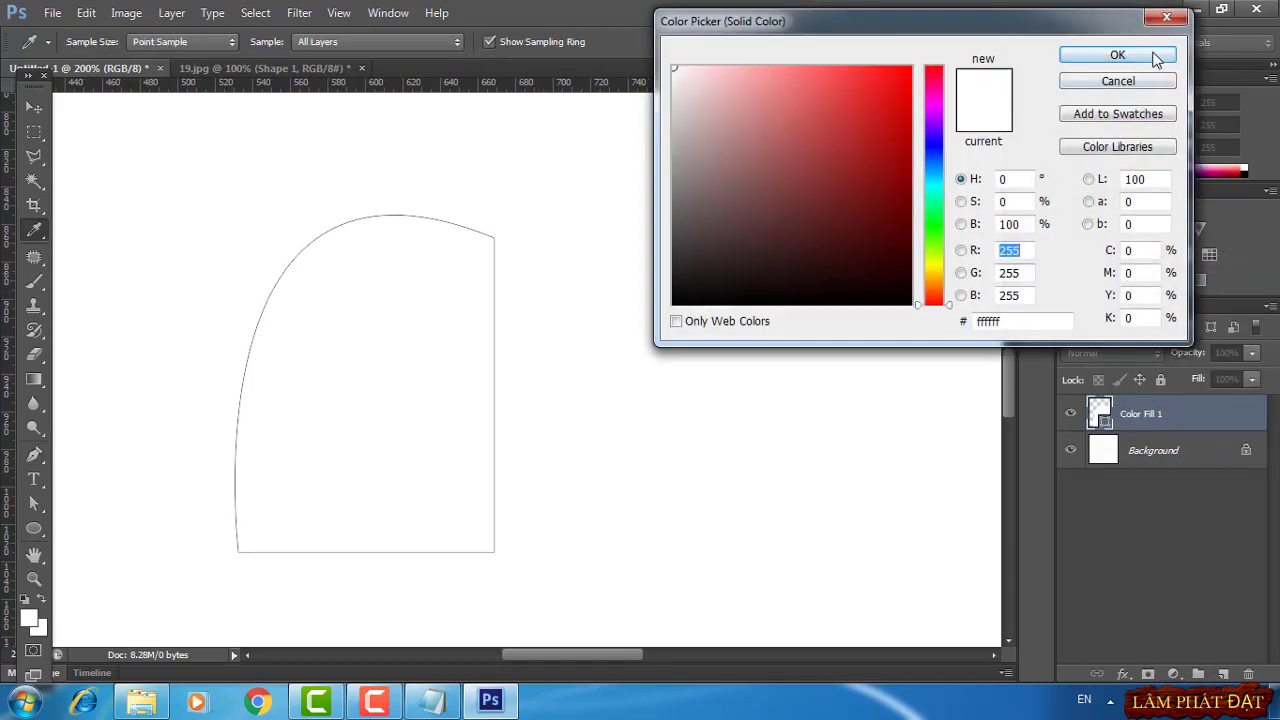
{"action": "left_click", "coordinate": [1077, 51]}
Add a 1 px black inside stroke to the Color Fill 1 layer and recheck it
{"action": "left_click", "coordinate": [1120, 674]}
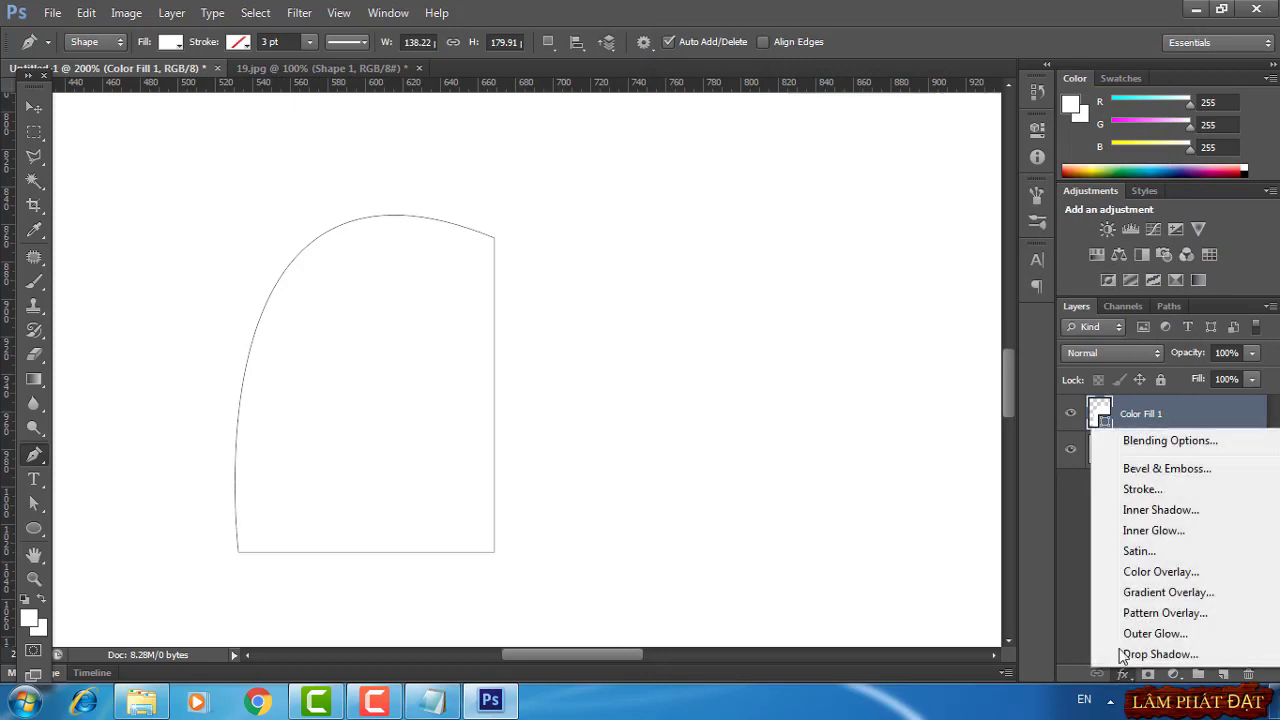
{"action": "left_click", "coordinate": [1143, 491]}
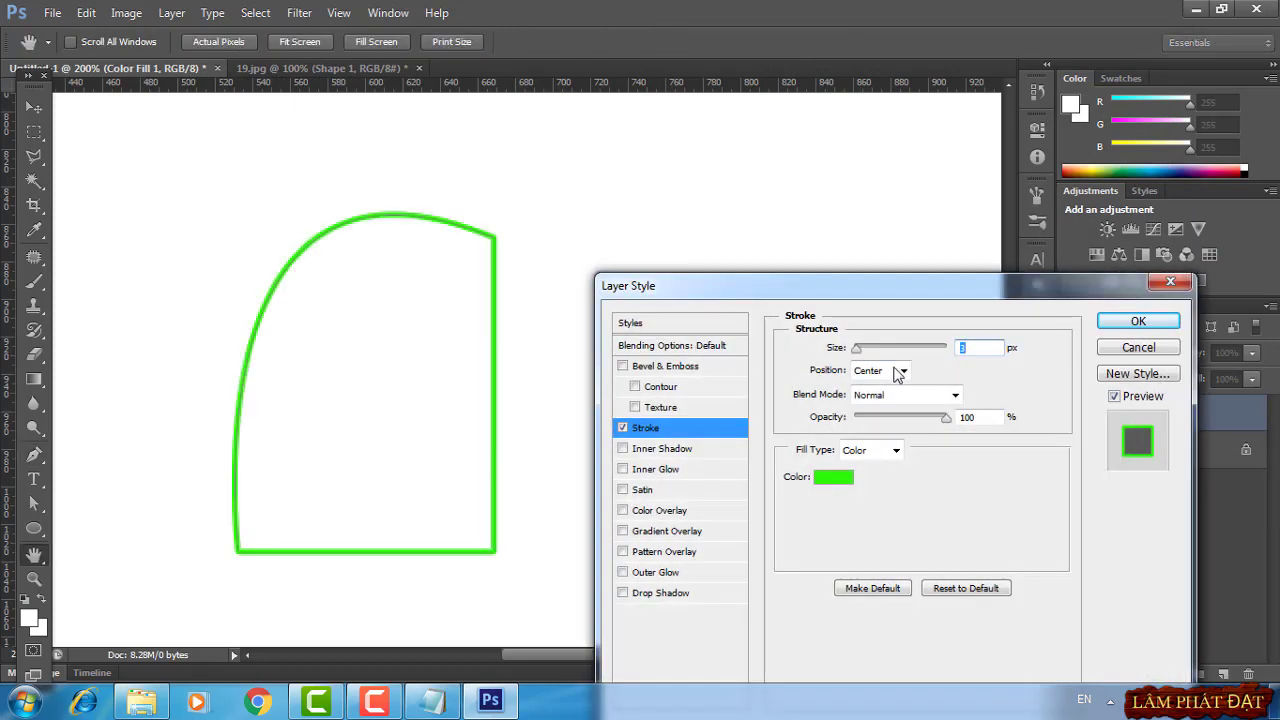
{"action": "type", "text": "1"}
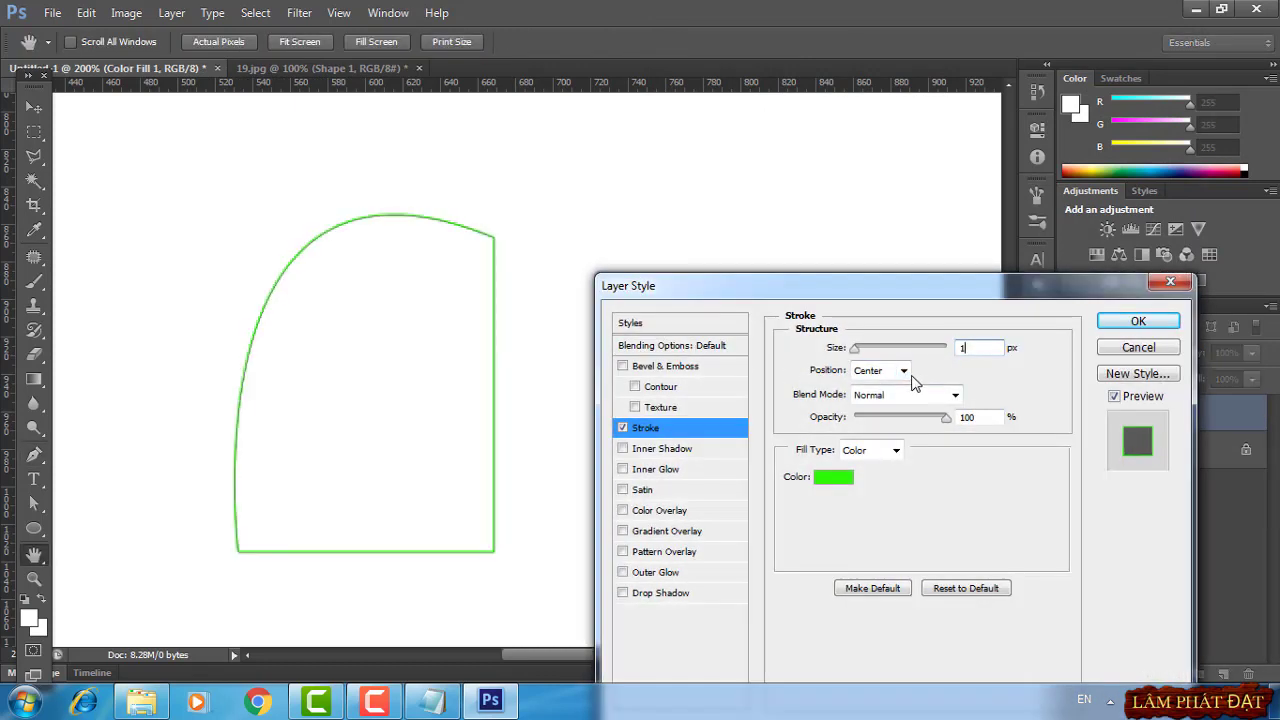
{"action": "left_click", "coordinate": [880, 370]}
{"action": "left_click", "coordinate": [878, 405]}
{"action": "left_click", "coordinate": [833, 477]}
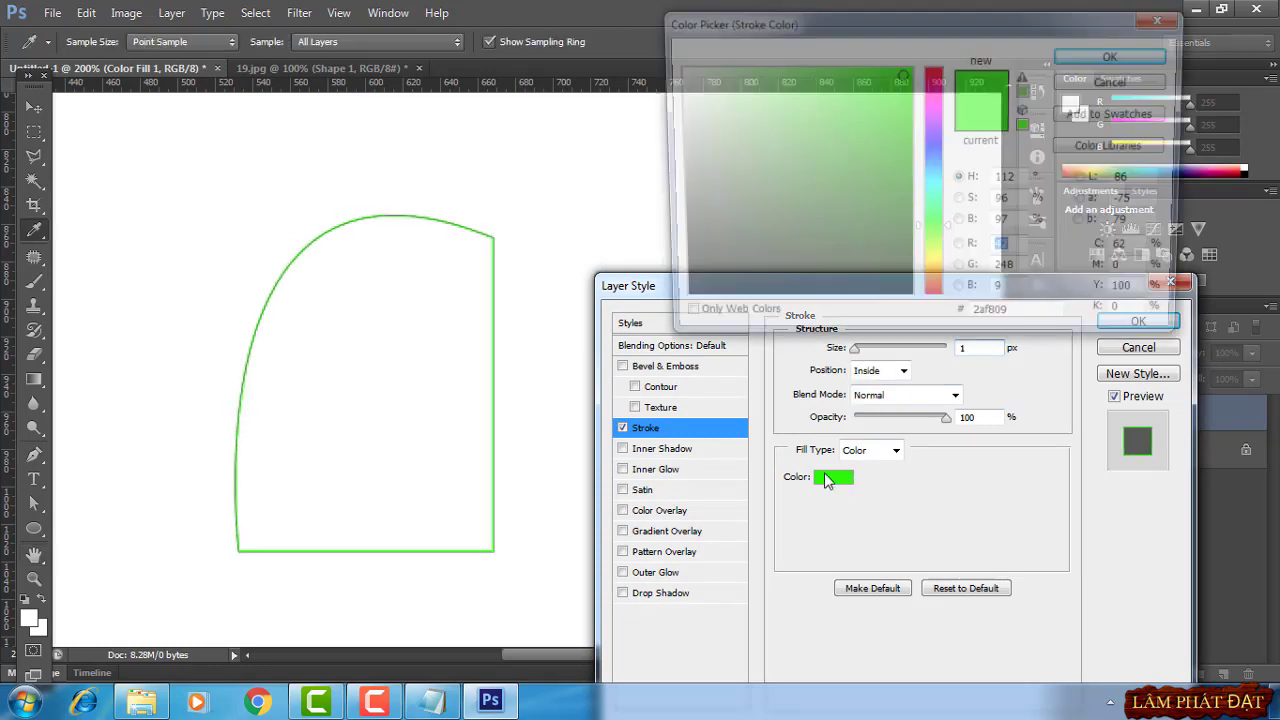
{"action": "left_click", "coordinate": [675, 301]}
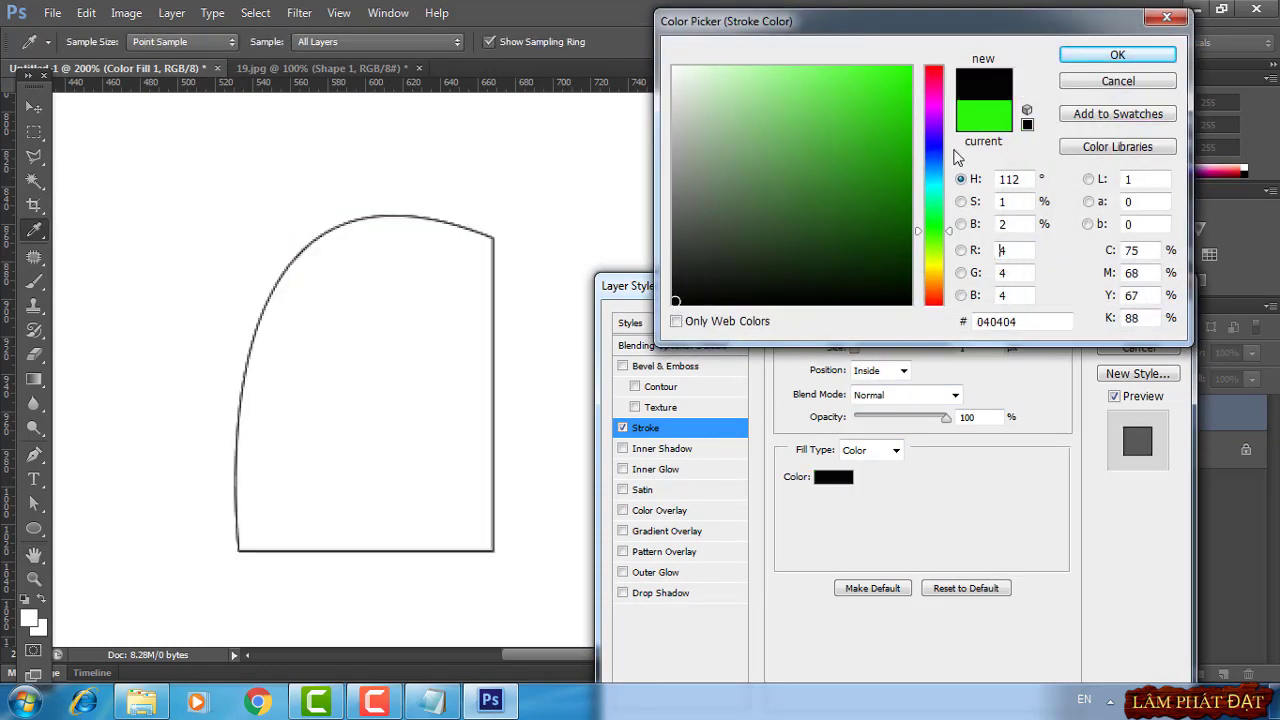
{"action": "left_click", "coordinate": [1117, 55]}
{"action": "left_click", "coordinate": [1137, 321]}
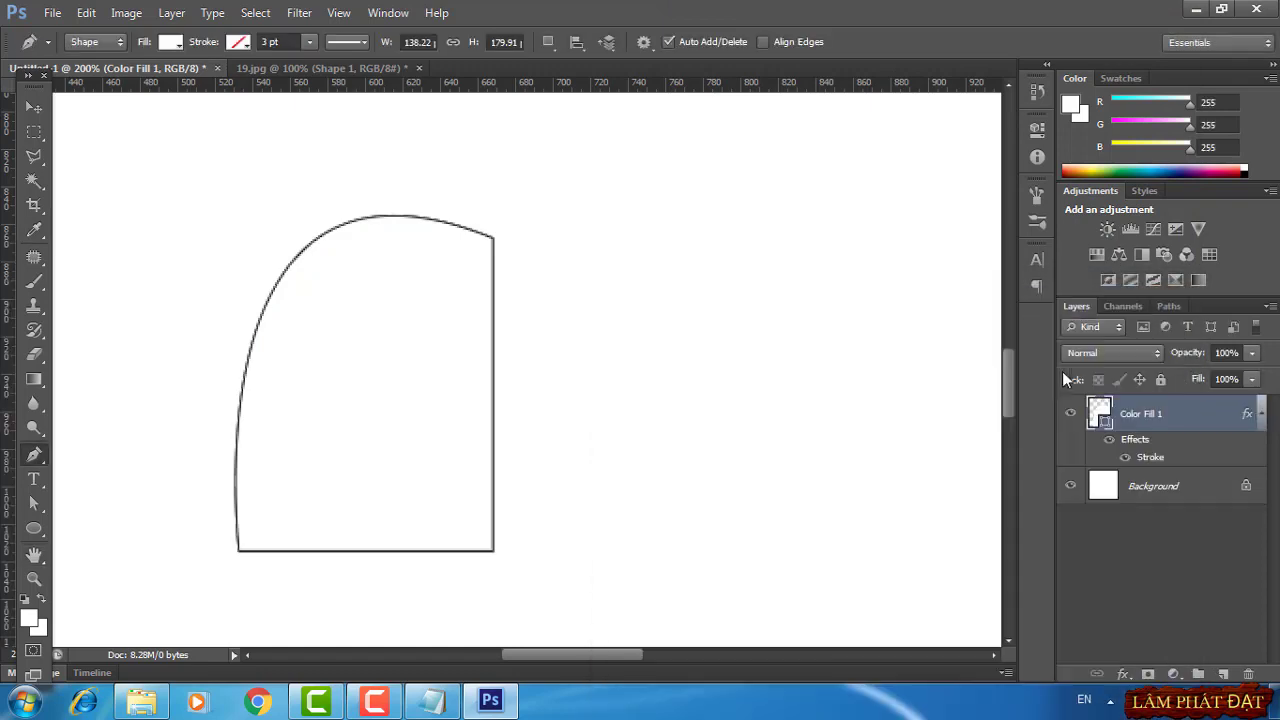
{"action": "double_click", "coordinate": [1150, 457]}
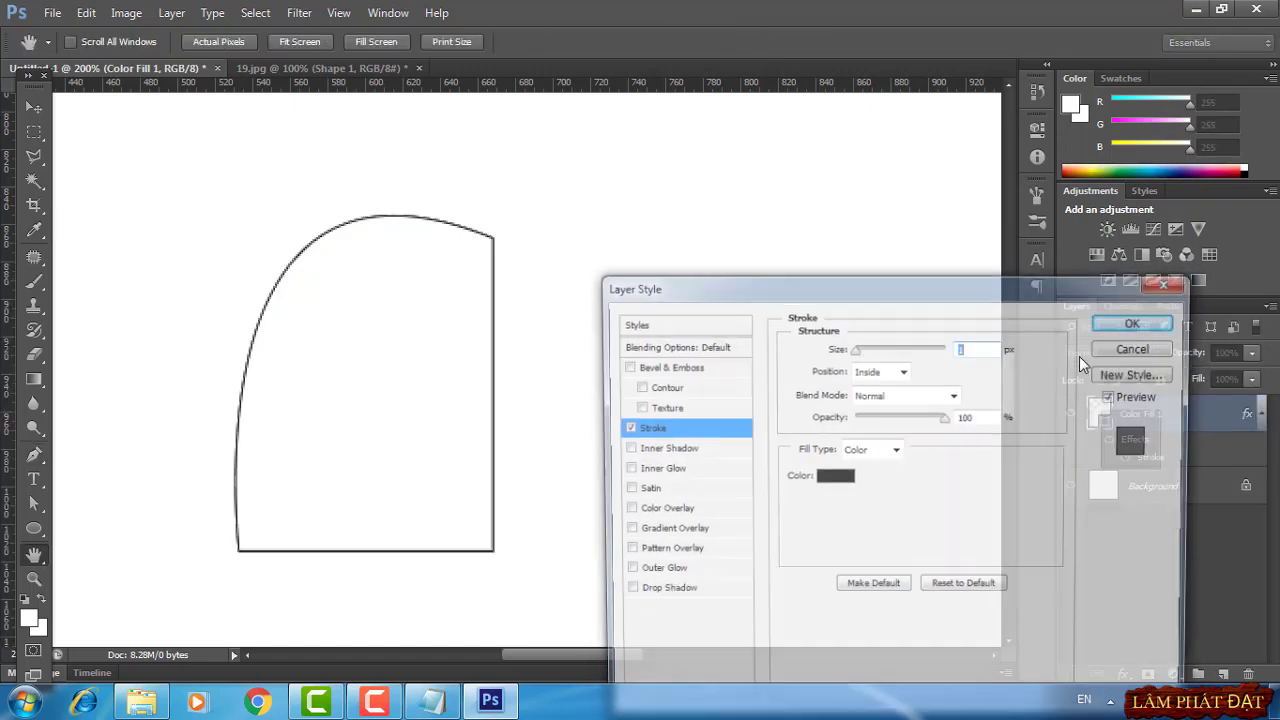
{"action": "left_click", "coordinate": [1137, 321]}
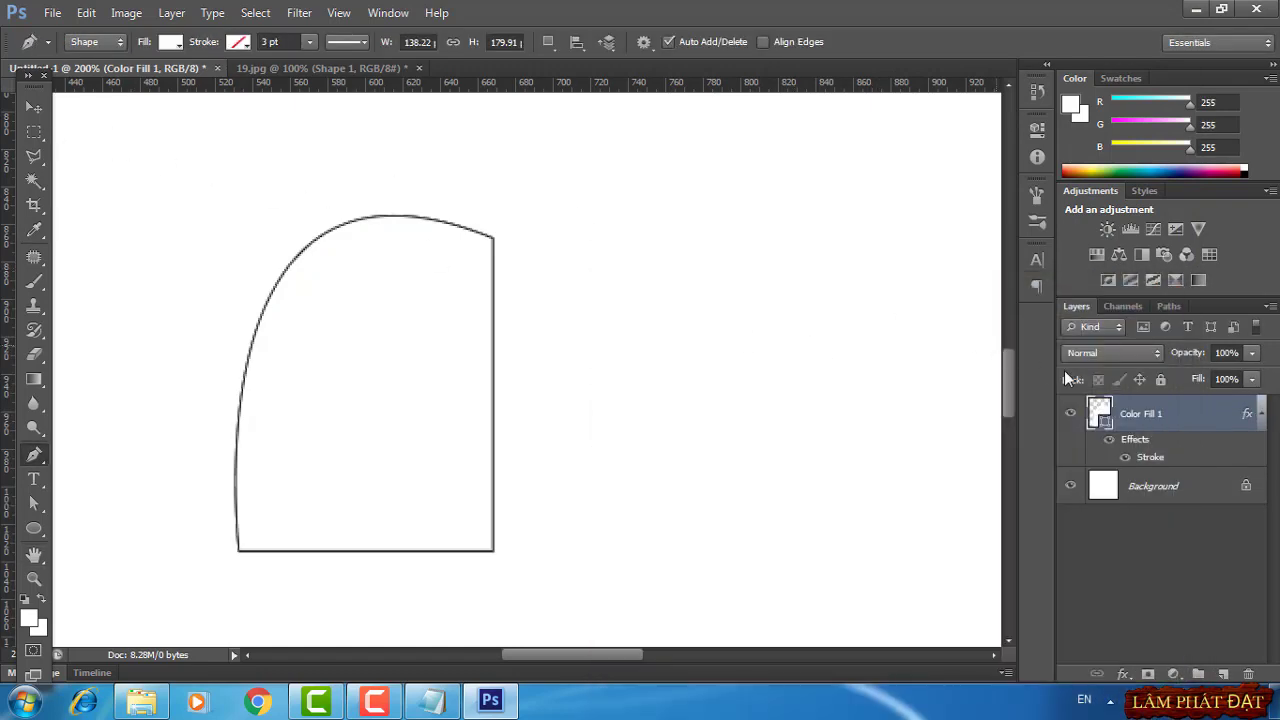
Duplicate the Color Fill 1 layer and move the copy right of the original
{"action": "right_click", "coordinate": [1170, 419]}
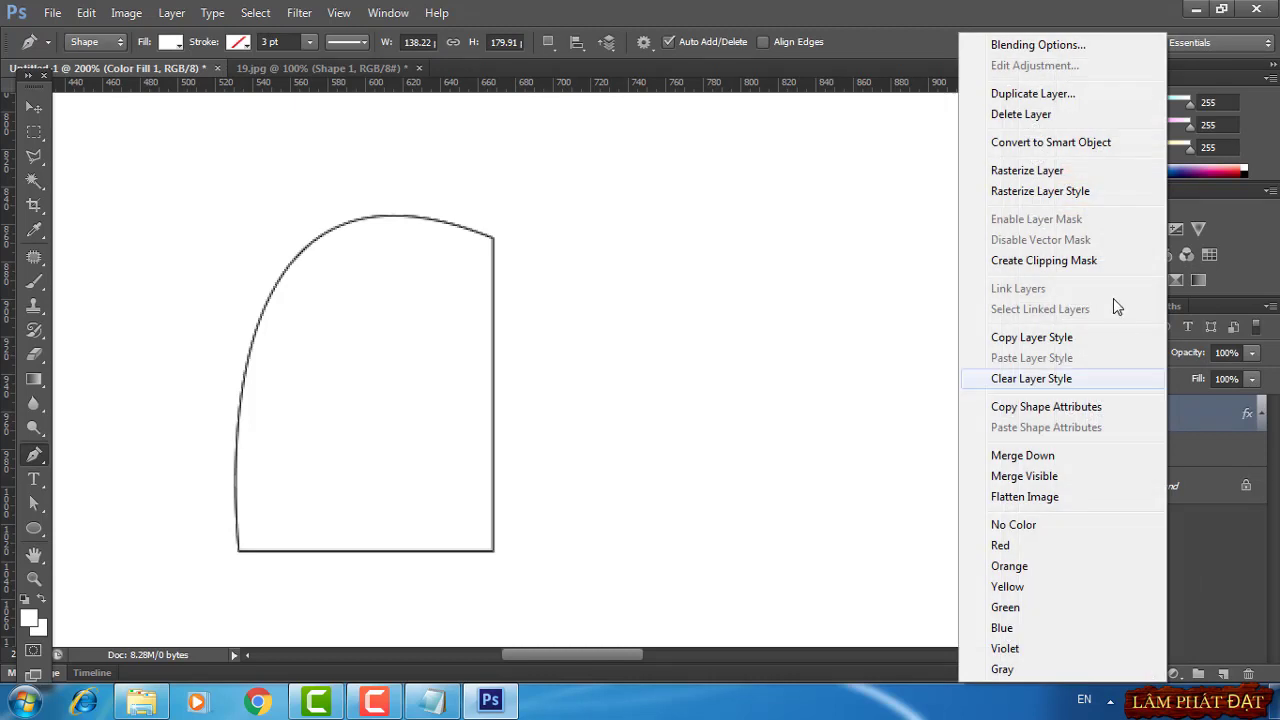
{"action": "left_click", "coordinate": [1030, 97]}
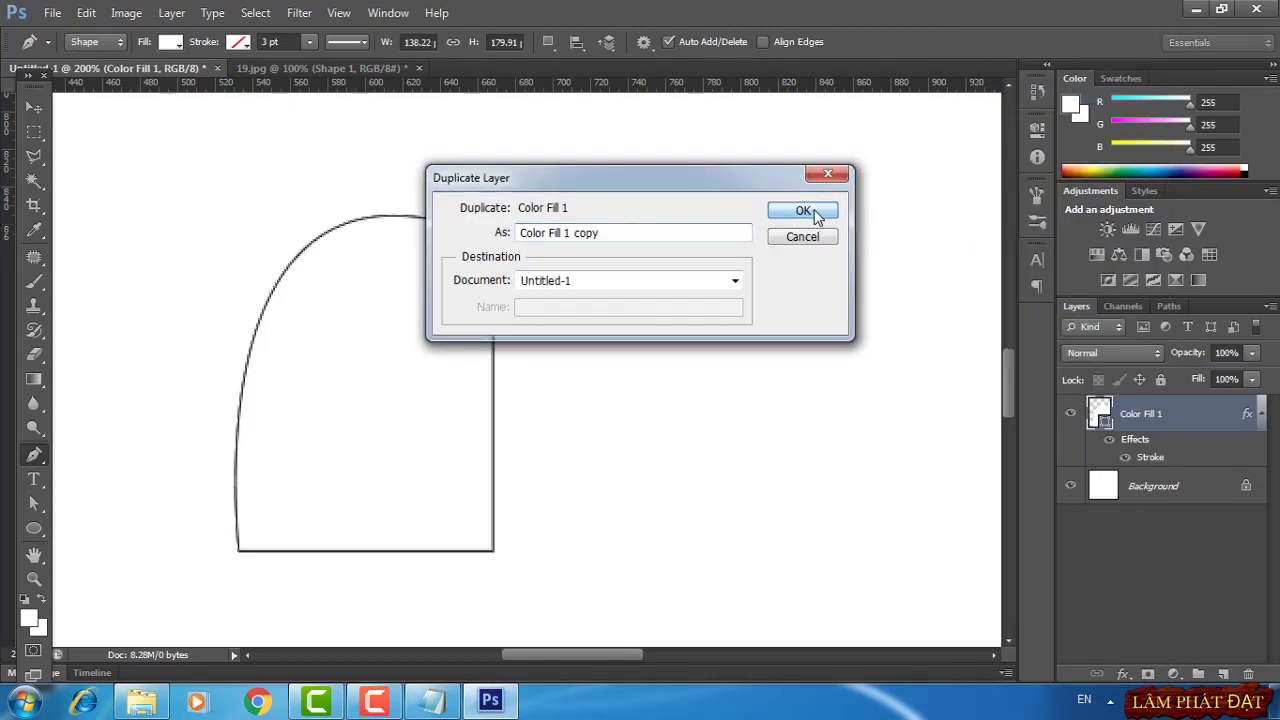
{"action": "left_click", "coordinate": [813, 210]}
{"action": "left_click", "coordinate": [35, 107]}
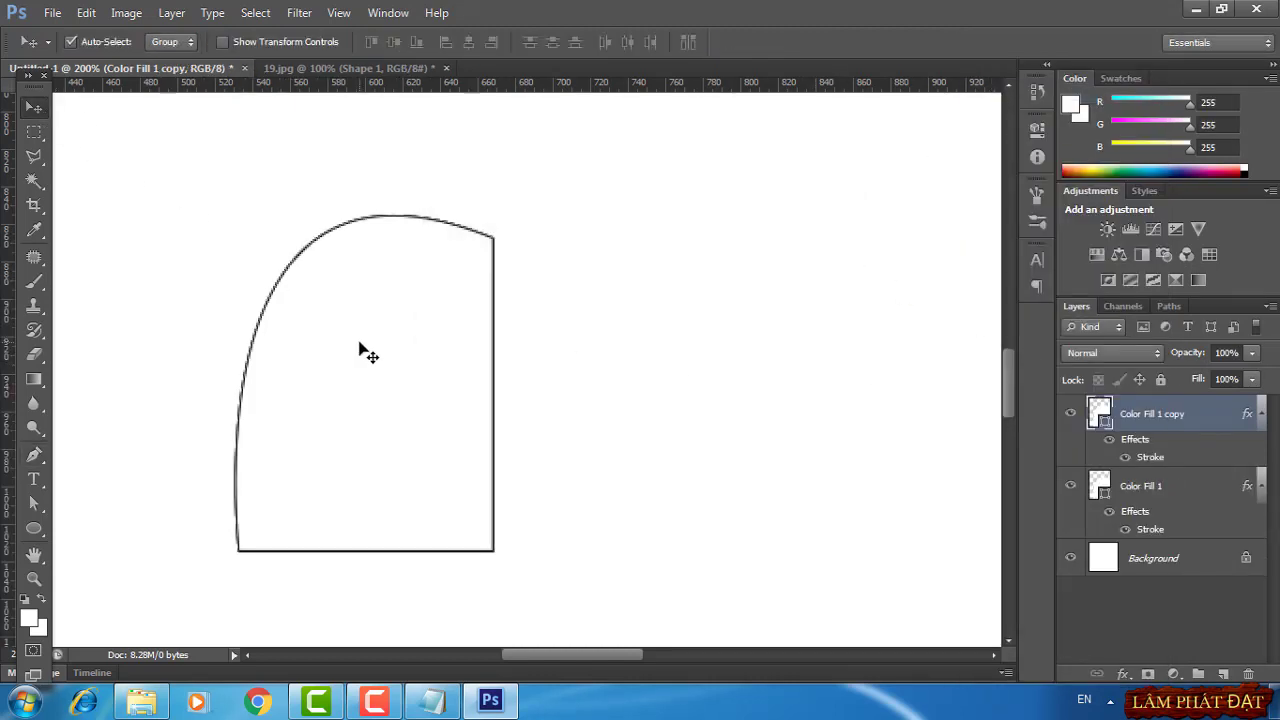
{"action": "left_click_drag", "start_coordinate": [360, 344], "coordinate": [651, 342]}
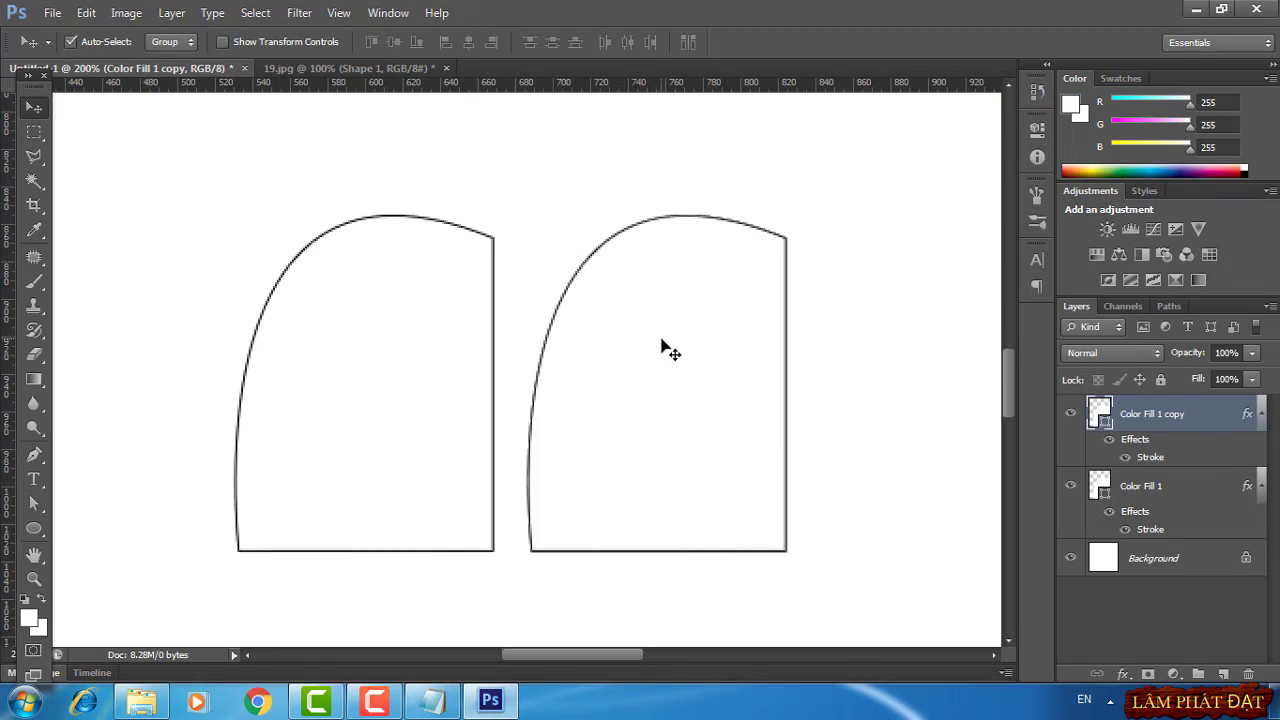
Flip the copy horizontally and nudge it until its edge meets the original lobe
{"action": "key", "text": "ctrl+t"}
{"action": "right_click", "coordinate": [703, 328]}
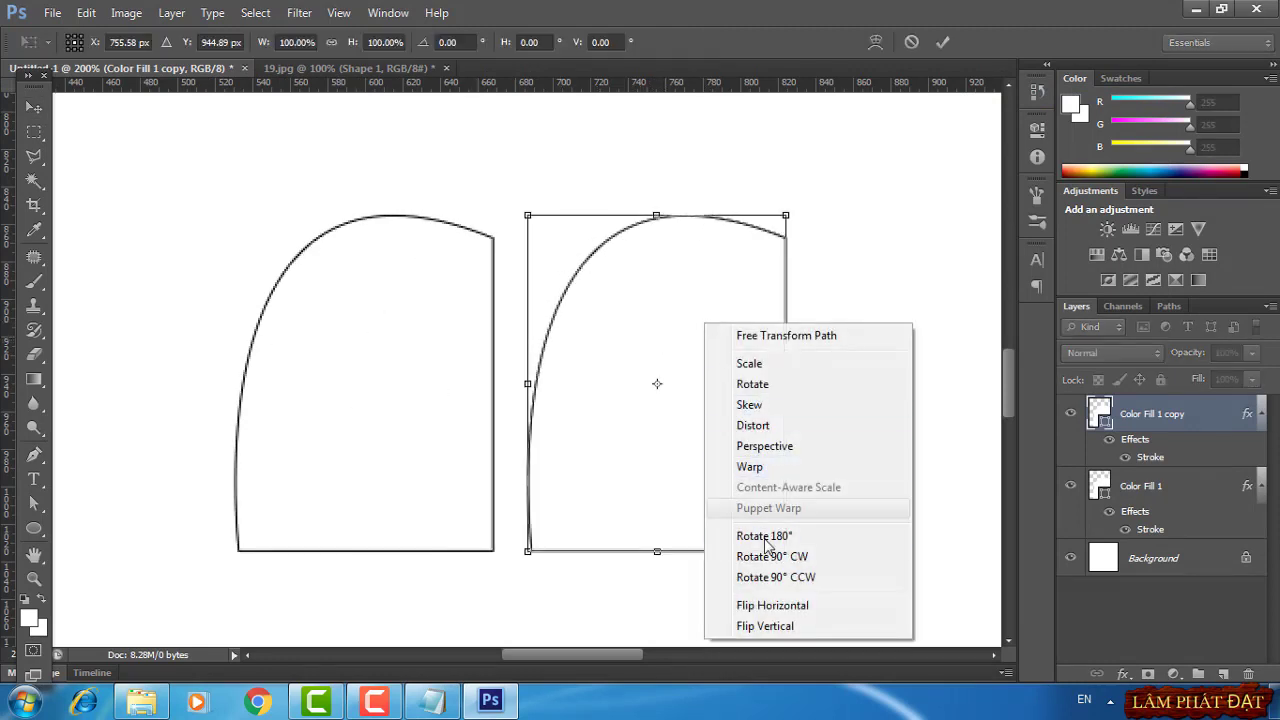
{"action": "left_click", "coordinate": [781, 604]}
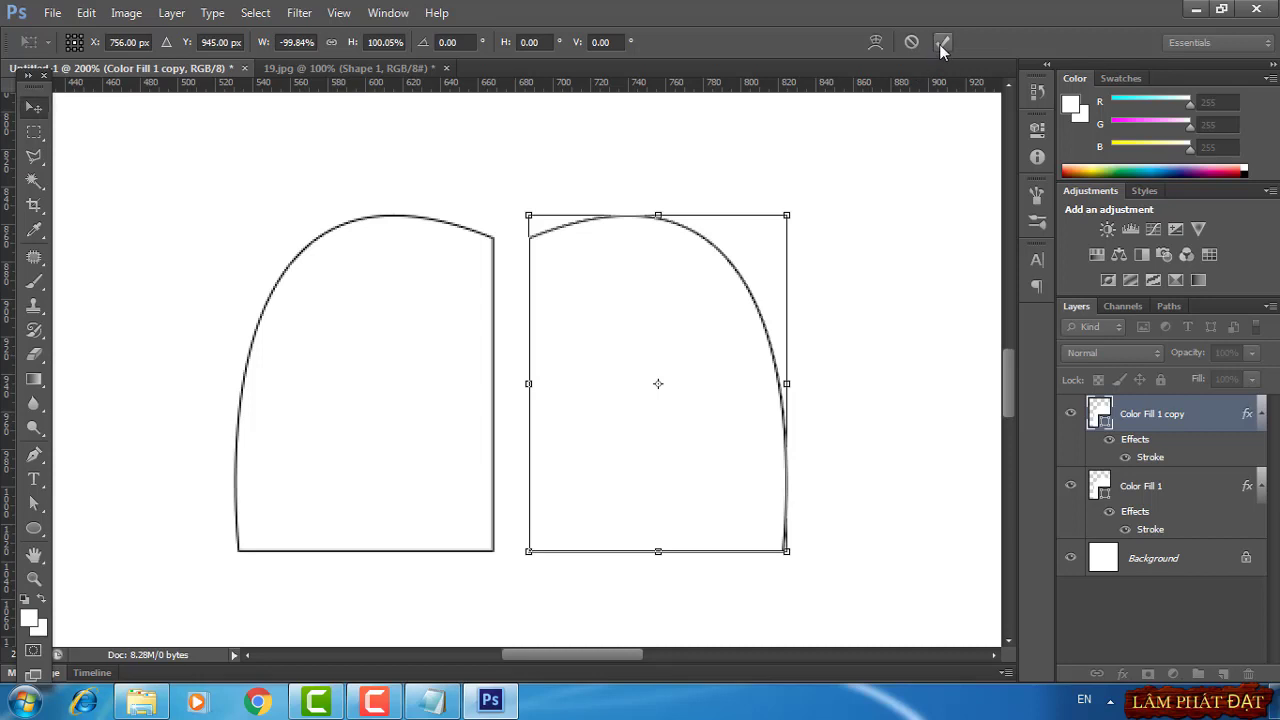
{"action": "left_click", "coordinate": [942, 42]}
{"action": "left_click_drag", "start_coordinate": [660, 386], "coordinate": [626, 381]}
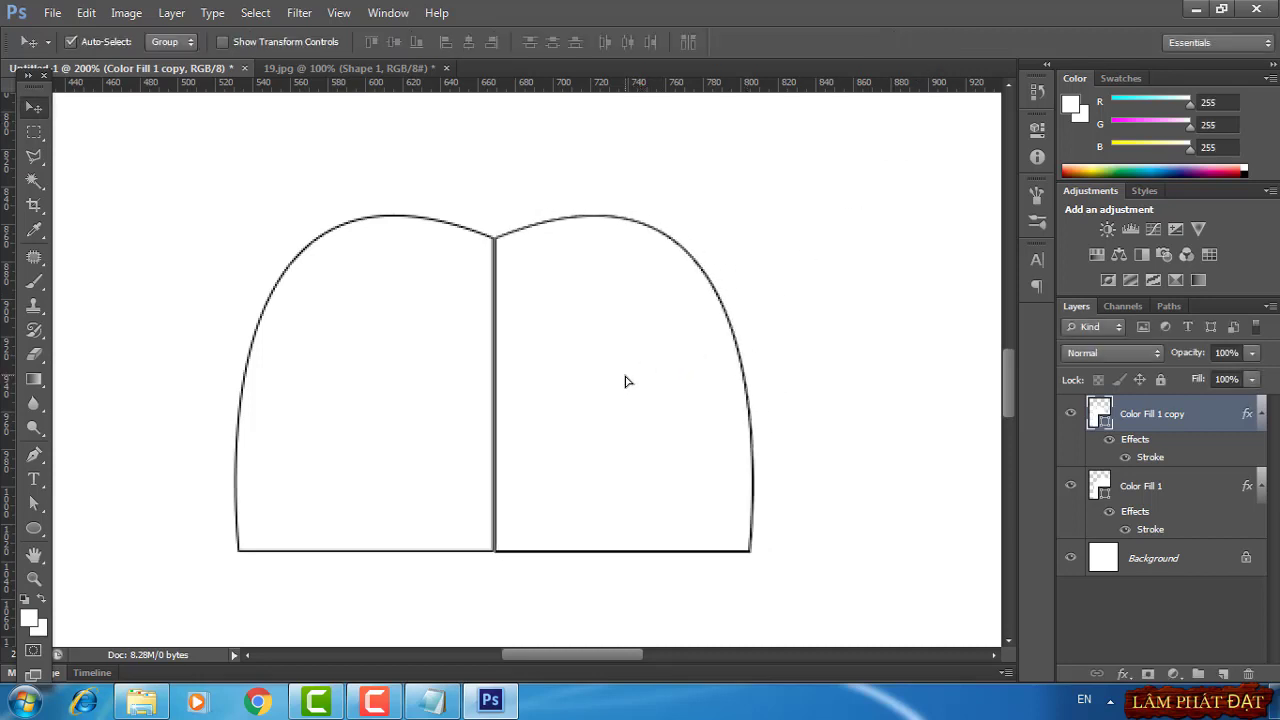
{"action": "key", "text": "Left"}
{"action": "key", "text": "Left"}
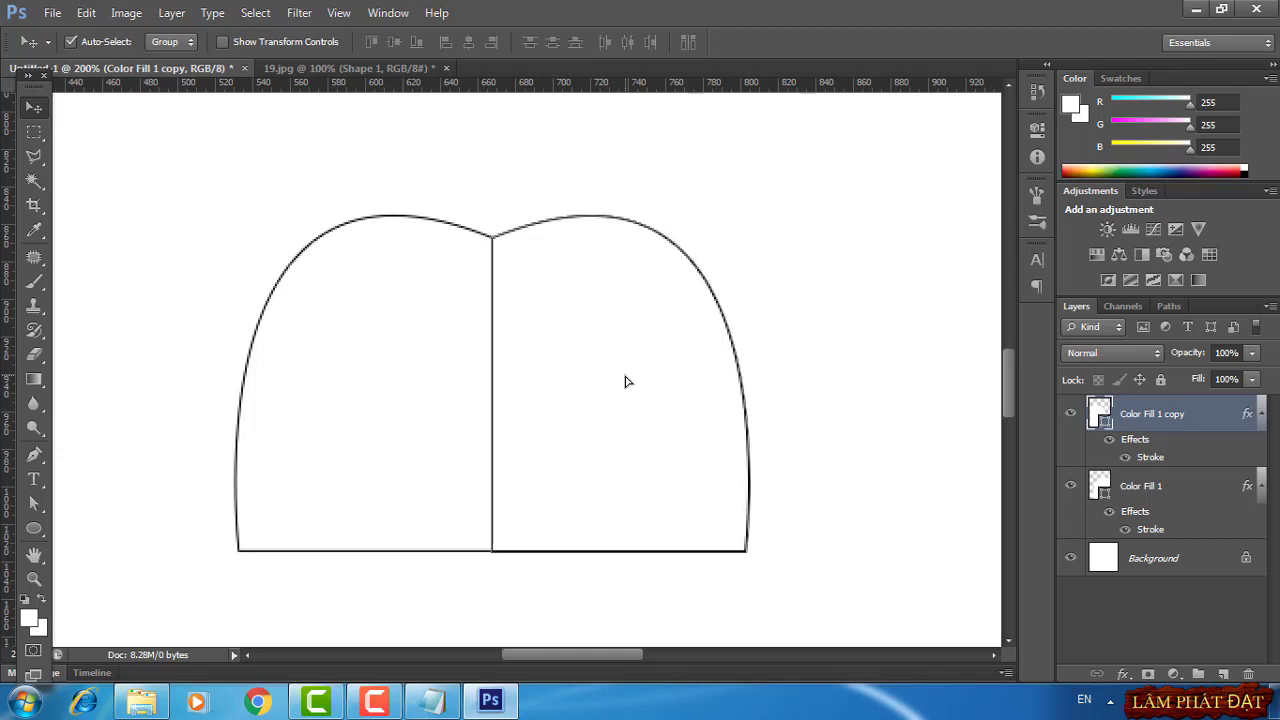
{"action": "key", "text": "Left"}
{"action": "key", "text": "Right"}
Compare with 19.jpg, then group the text and shape layers and hide the Background
{"action": "left_click", "coordinate": [311, 67]}
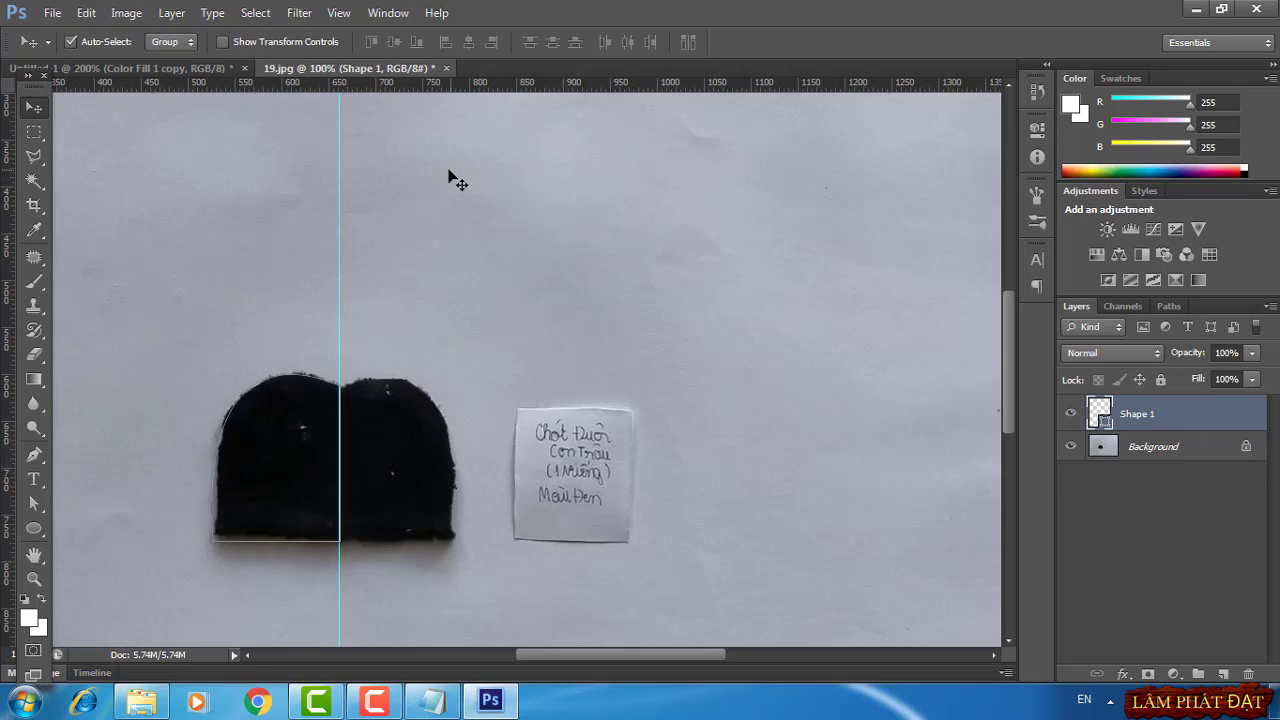
{"action": "left_click", "coordinate": [138, 68]}
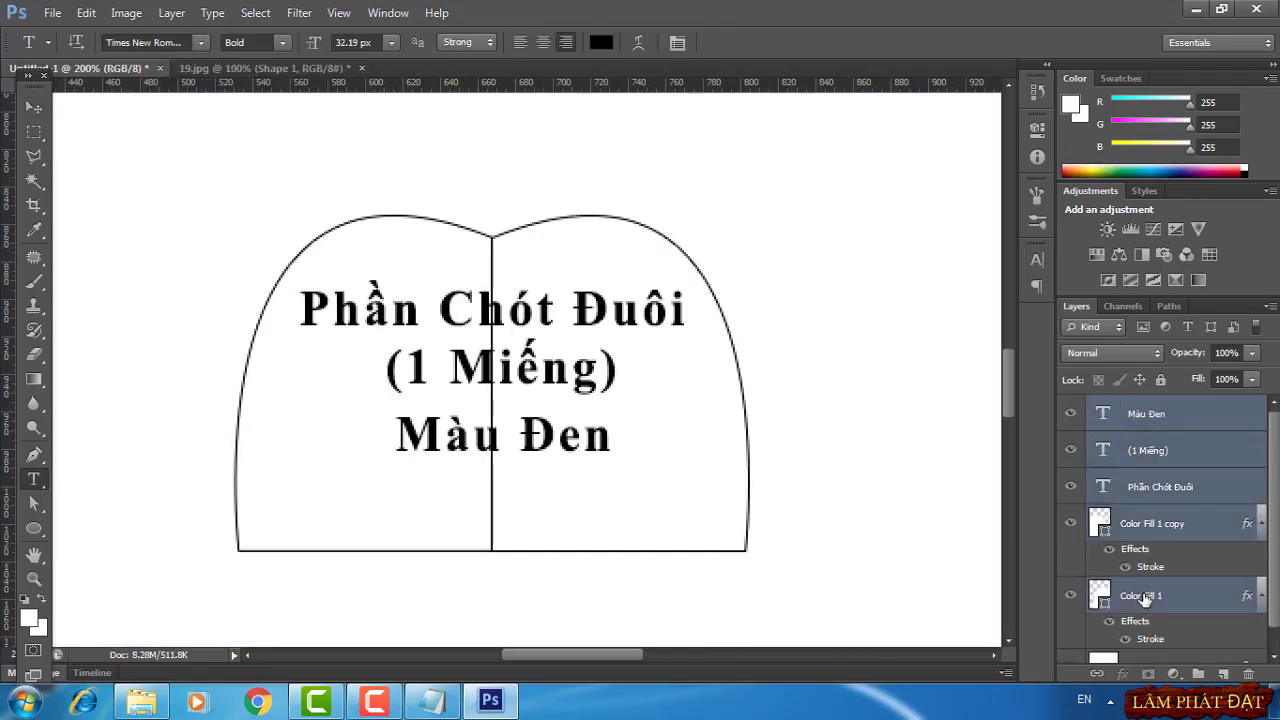
{"action": "key", "text": "ctrl+g"}
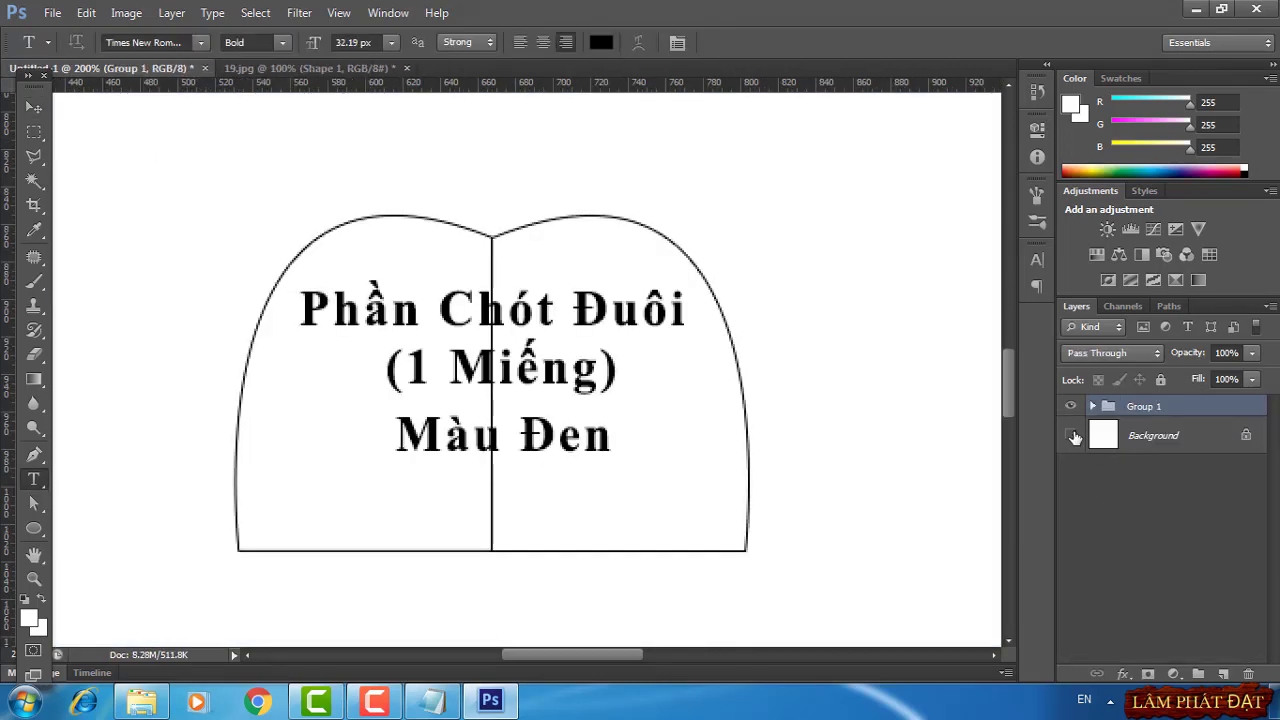
{"action": "left_click", "coordinate": [1071, 434]}
Export the template via Save for Web as transparent 19.png
{"action": "left_click", "coordinate": [63, 13]}
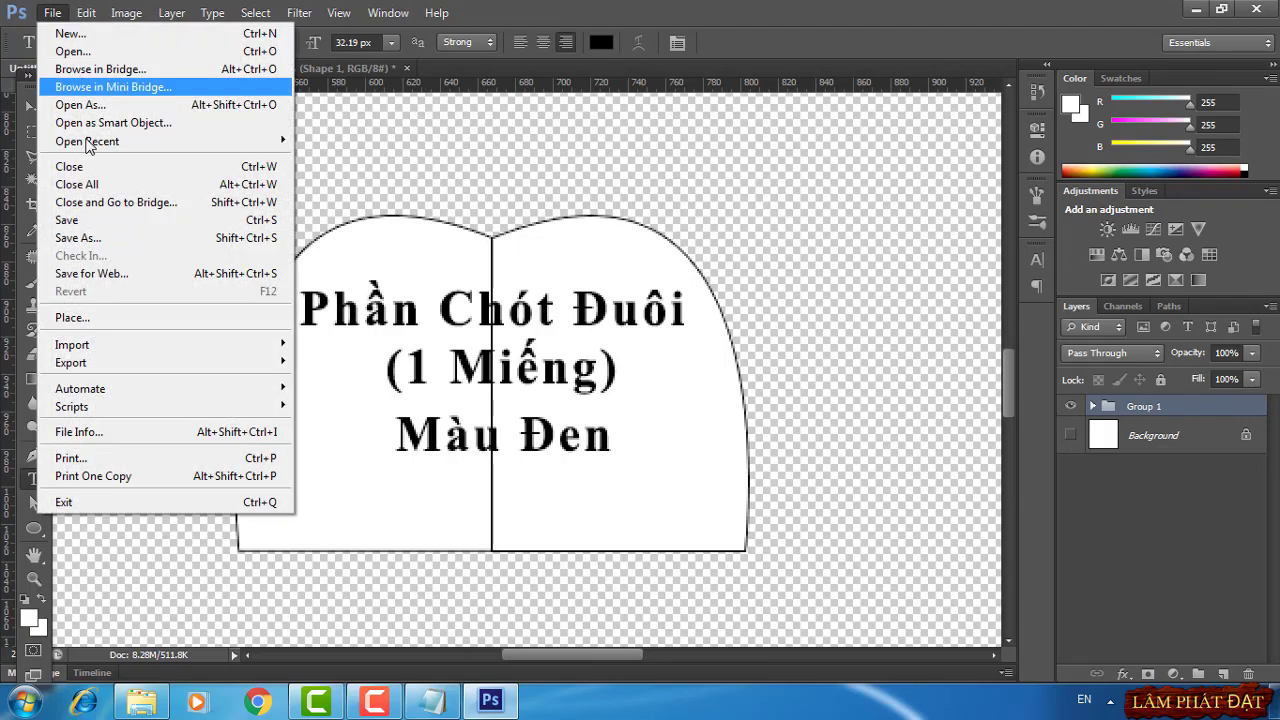
{"action": "left_click", "coordinate": [110, 272]}
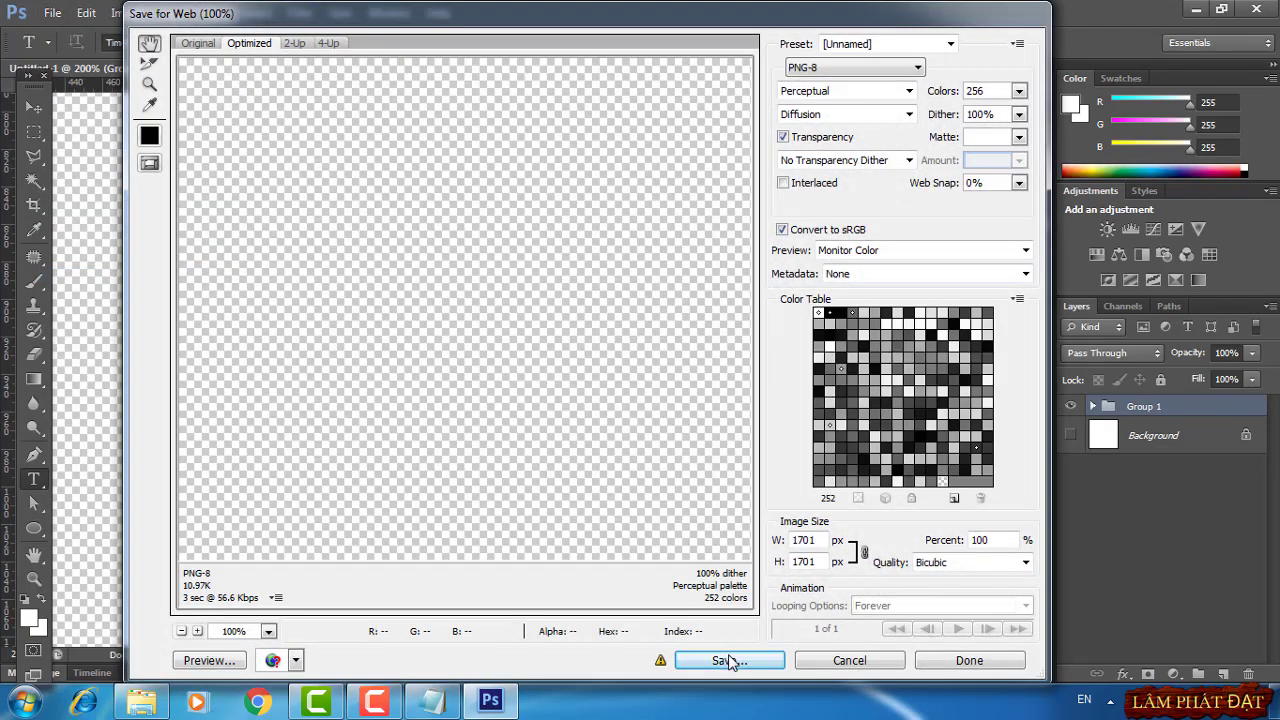
{"action": "left_click", "coordinate": [729, 660]}
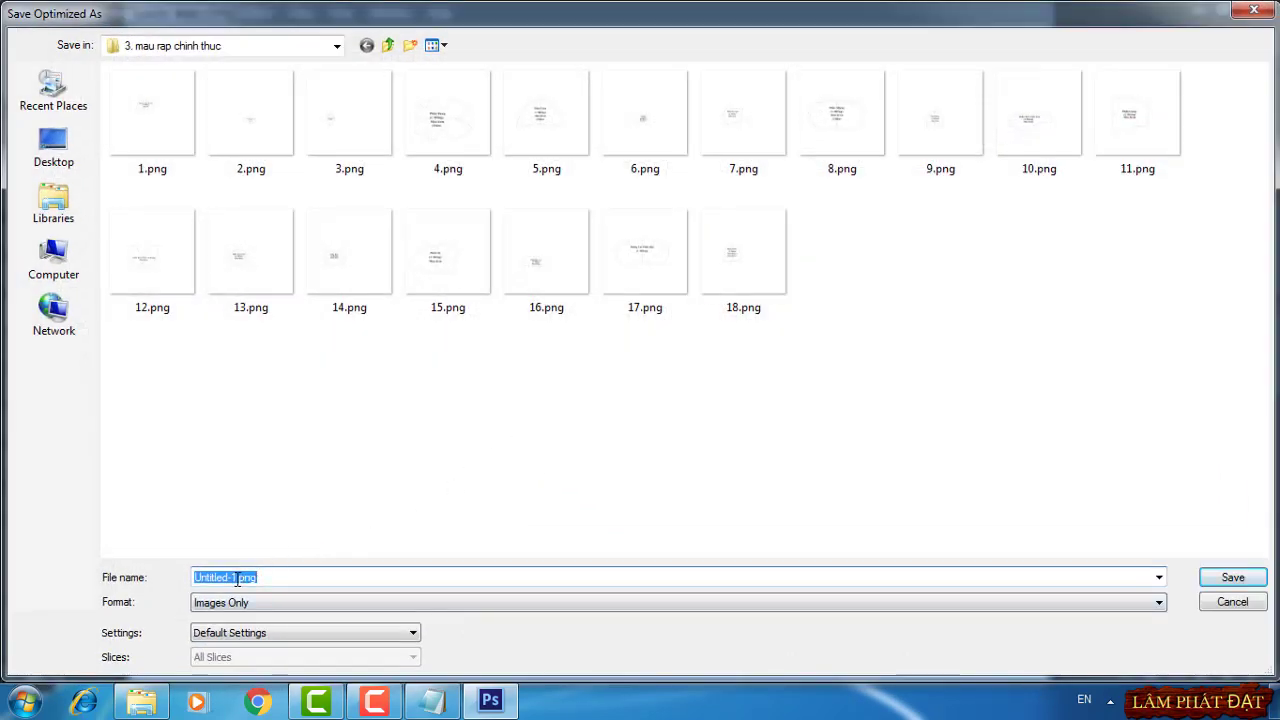
{"action": "type", "text": "19"}
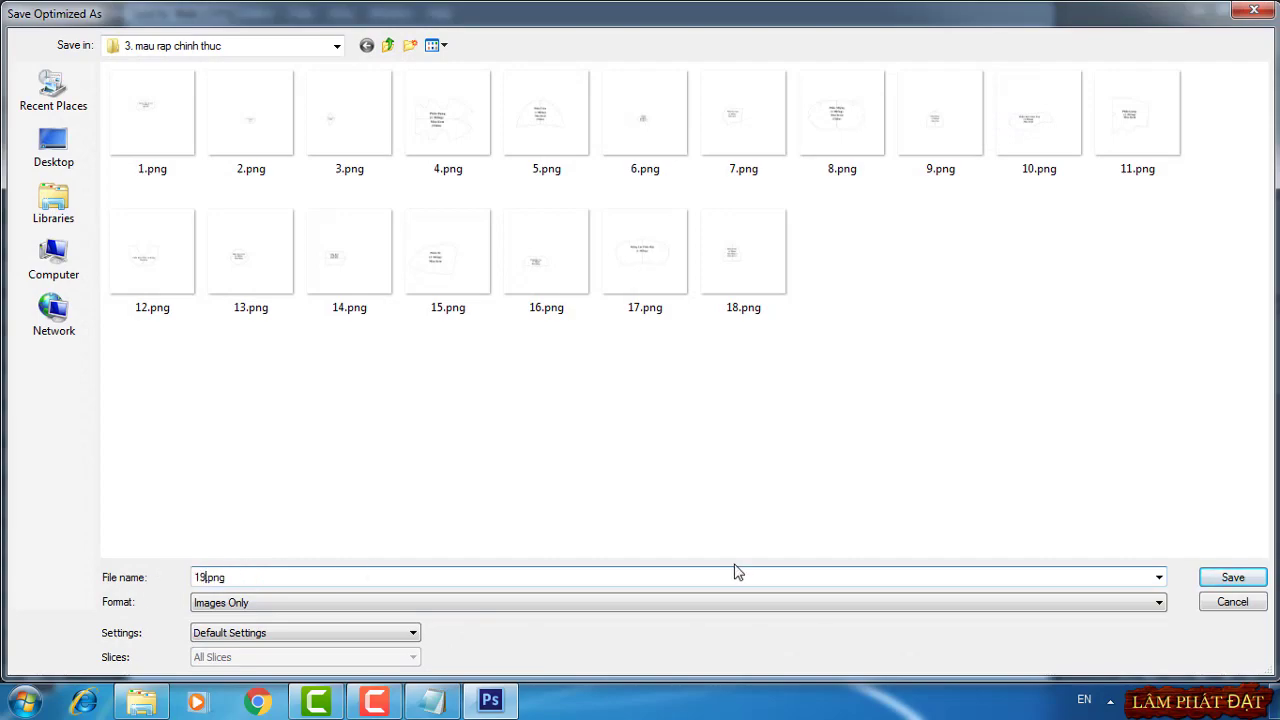
{"action": "left_click", "coordinate": [1229, 574]}
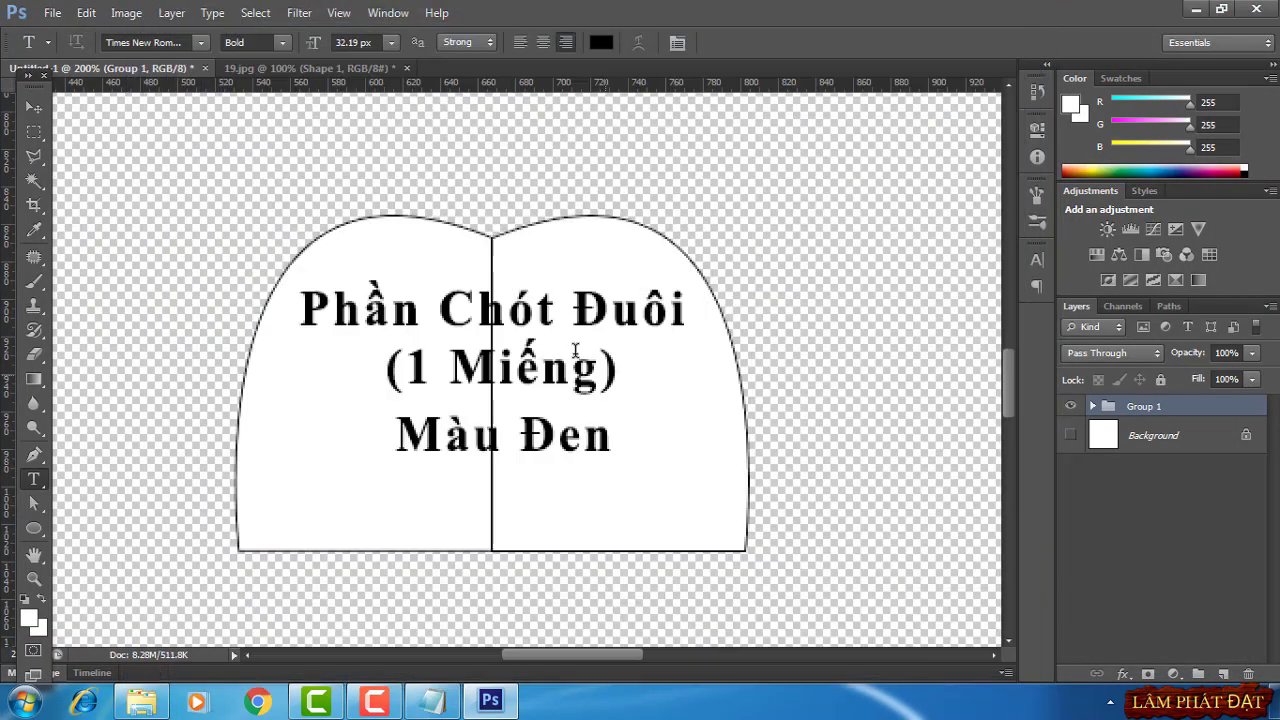
Close 19.jpg without saving, open 20.jpg and zoom it to 100%
{"action": "left_click", "coordinate": [406, 67]}
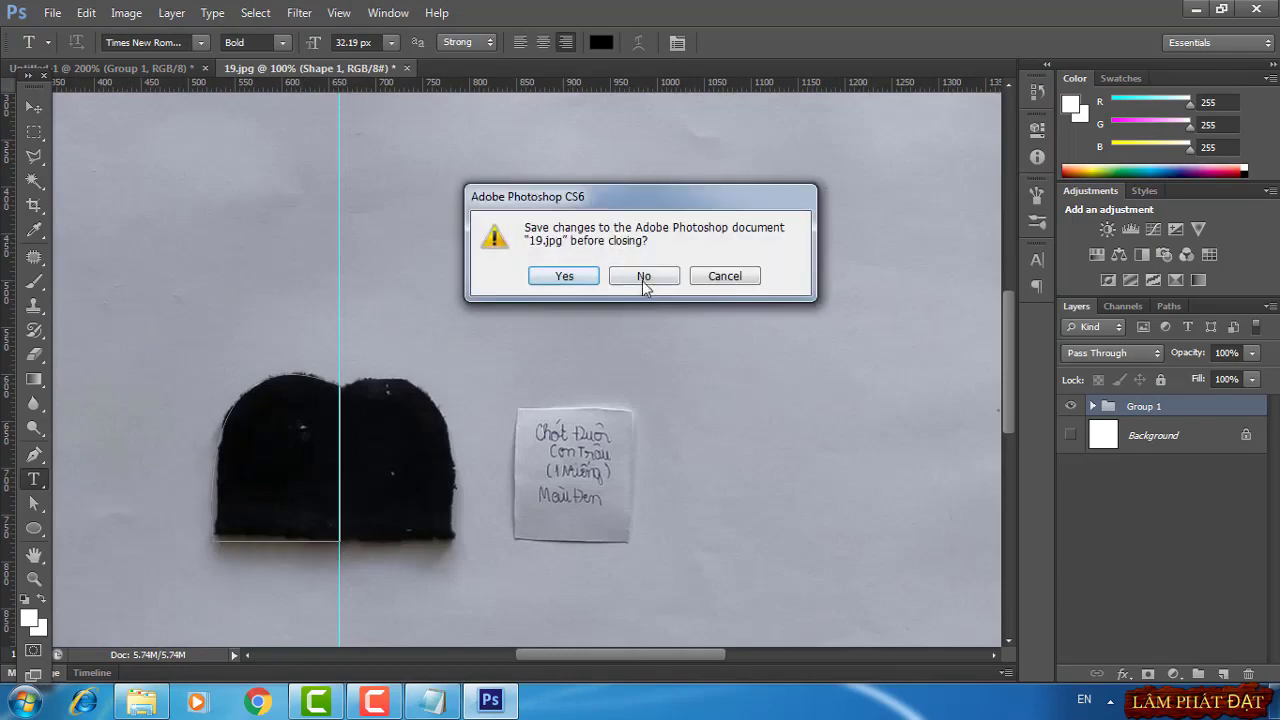
{"action": "left_click", "coordinate": [645, 278]}
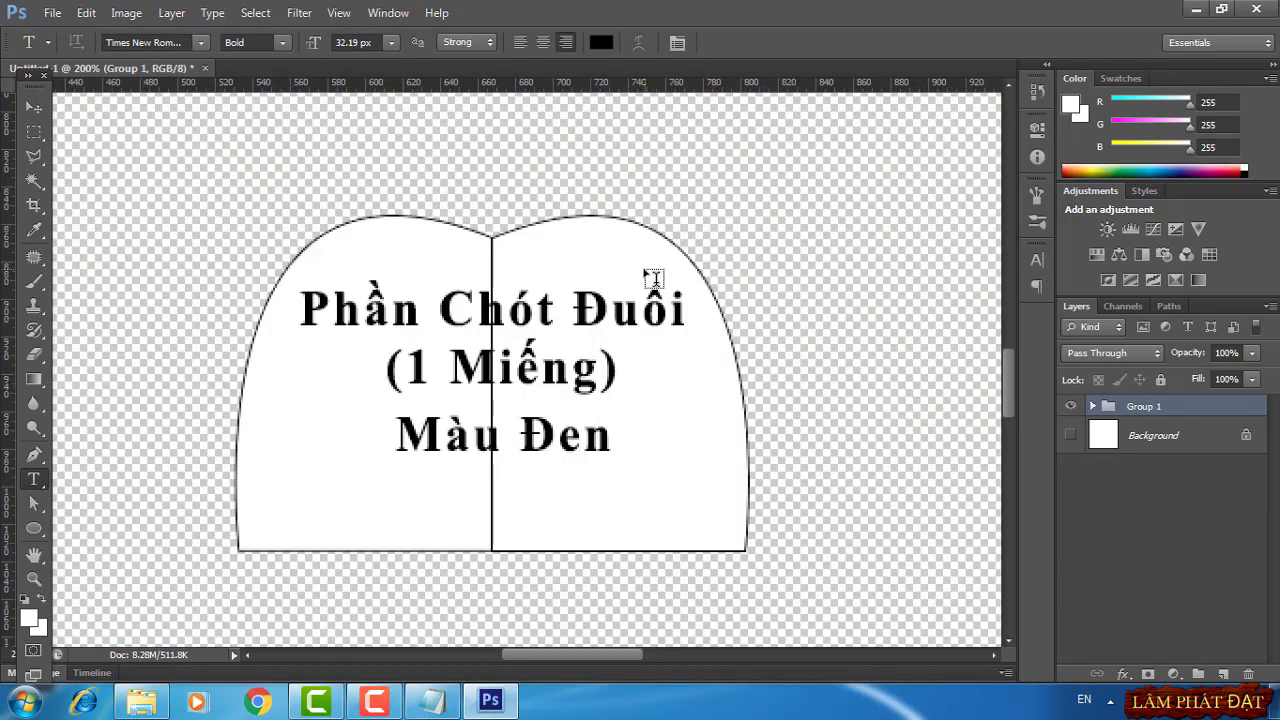
{"action": "left_click", "coordinate": [50, 12]}
{"action": "left_click", "coordinate": [60, 48]}
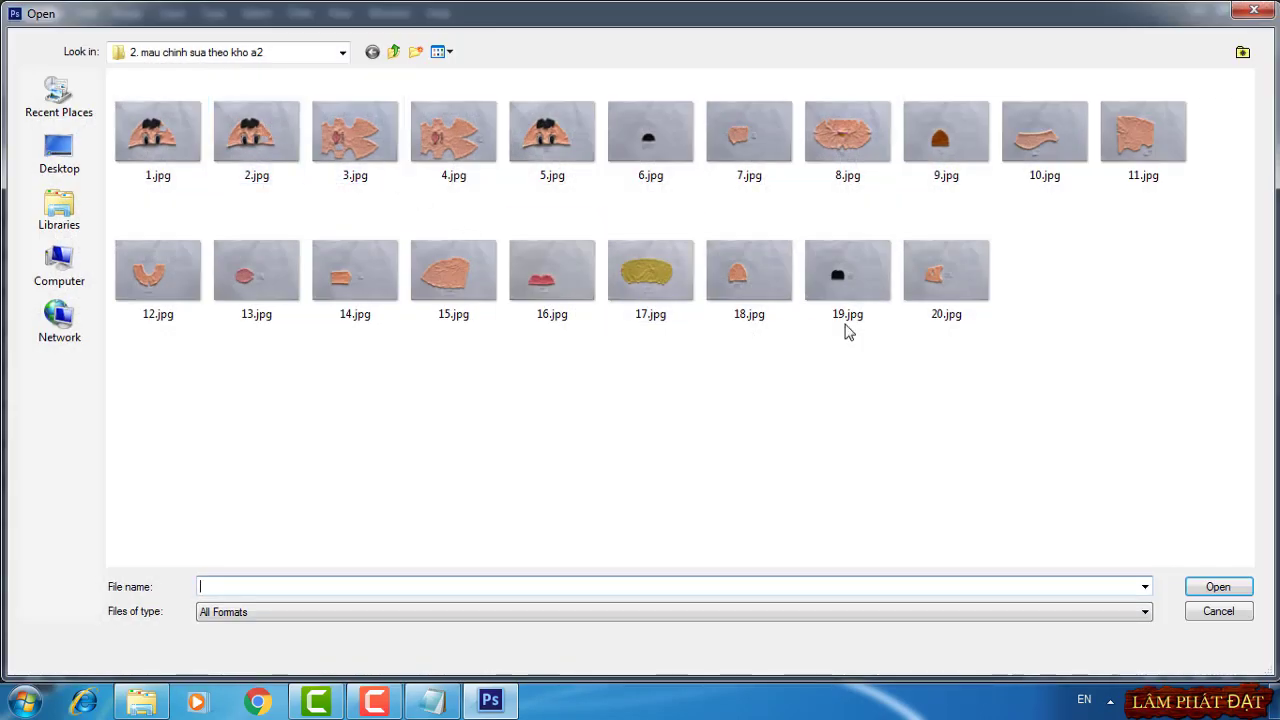
{"action": "double_click", "coordinate": [945, 282]}
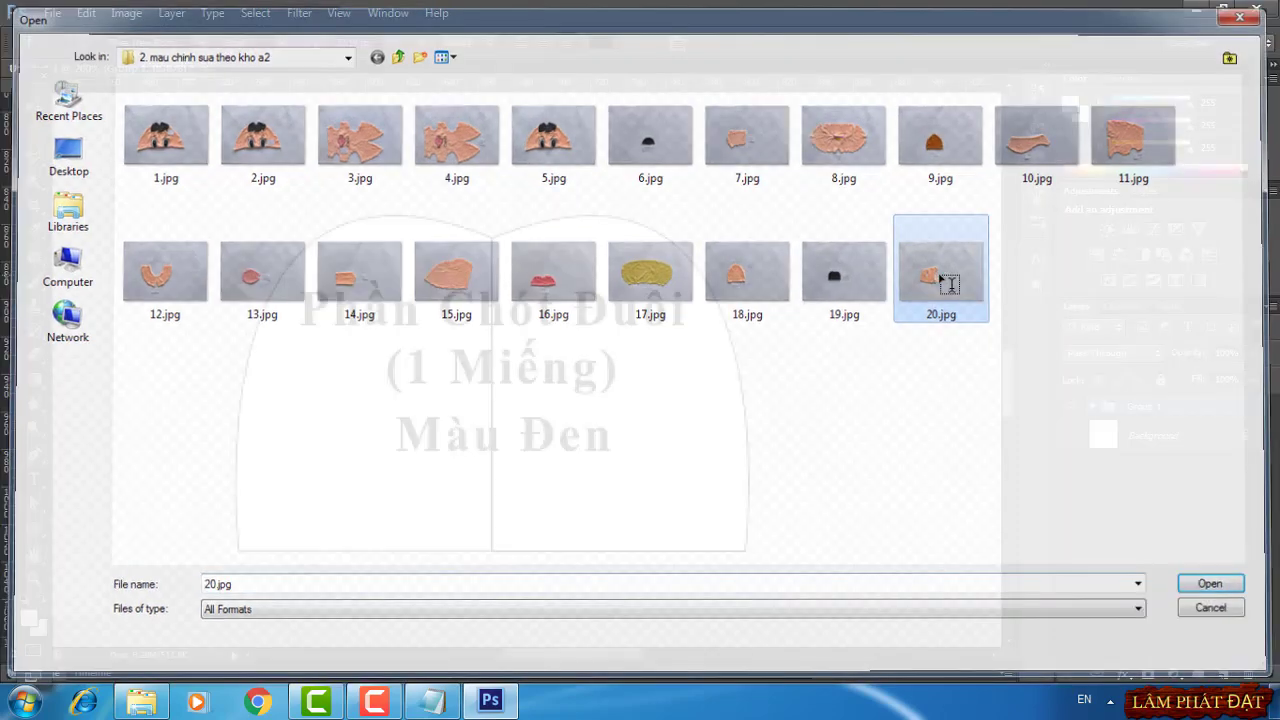
{"action": "key", "text": "ctrl+plus"}
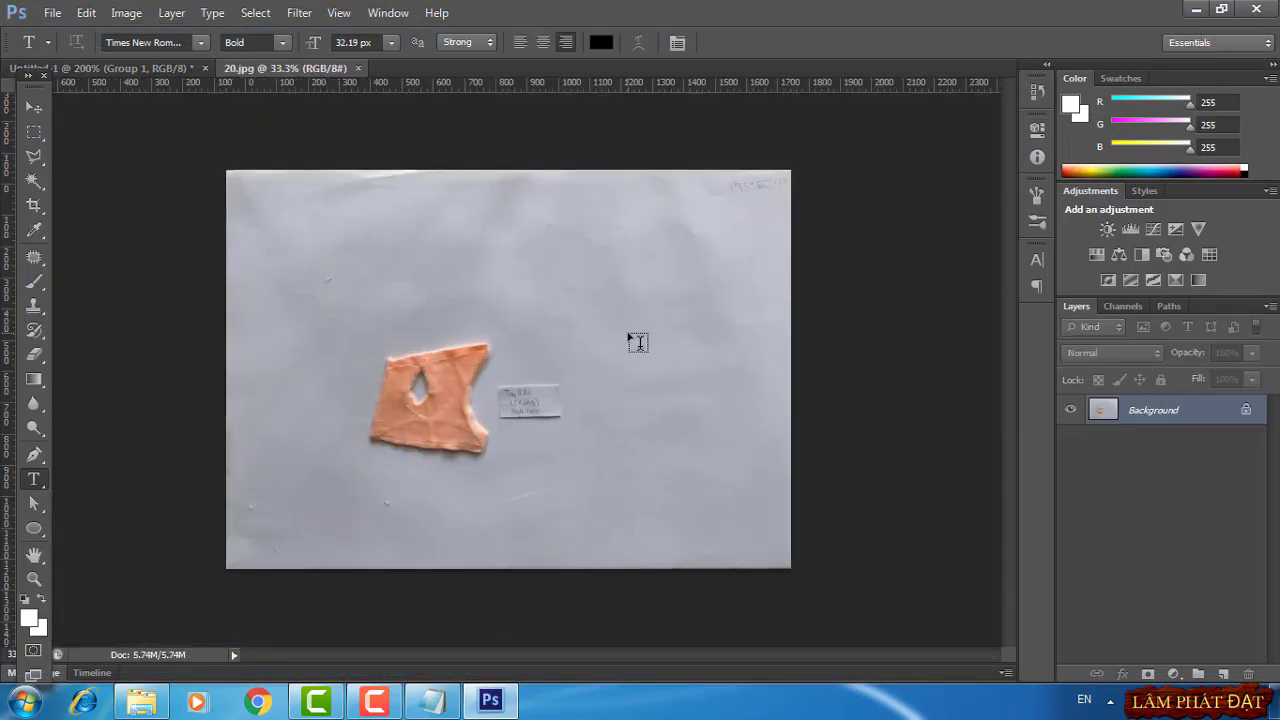
{"action": "key", "text": "ctrl+plus"}
{"action": "key", "text": "ctrl+plus"}
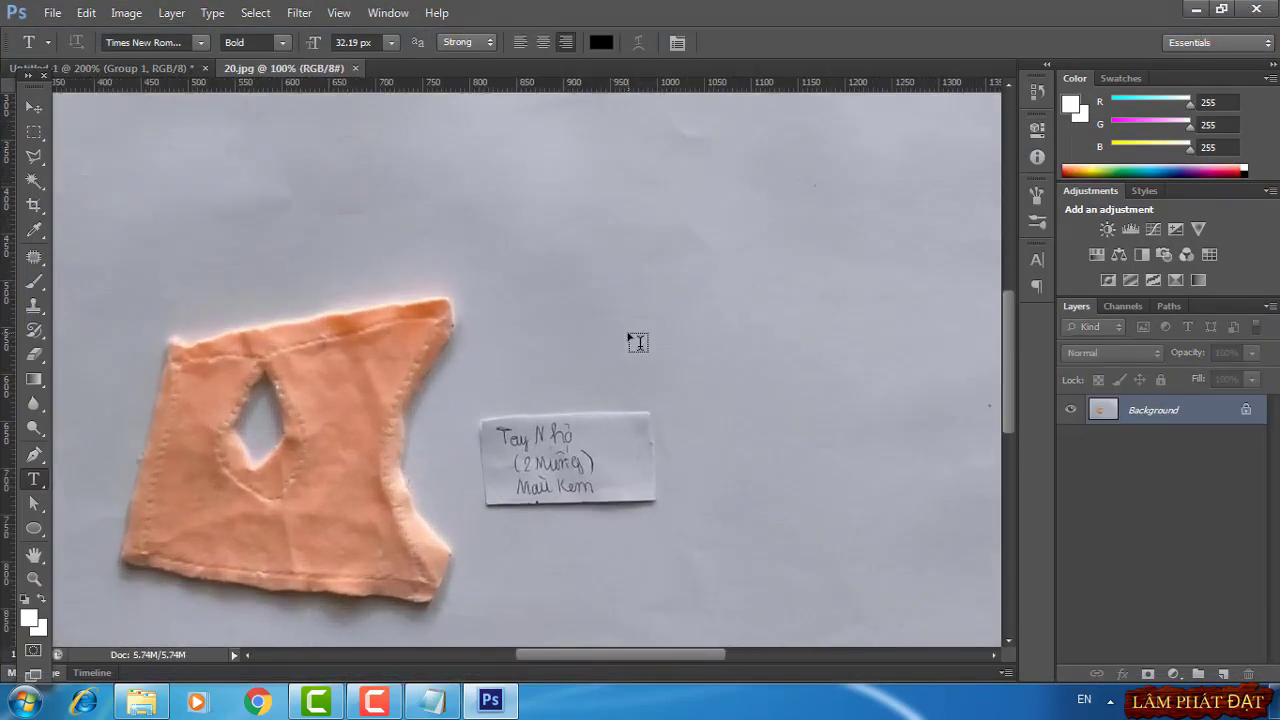
Trace the peach fabric piece's outer edge on 20.jpg as a closed Pen shape outline, 357 × 327 px
{"action": "left_click_drag", "start_coordinate": [537, 406], "coordinate": [571, 394]}
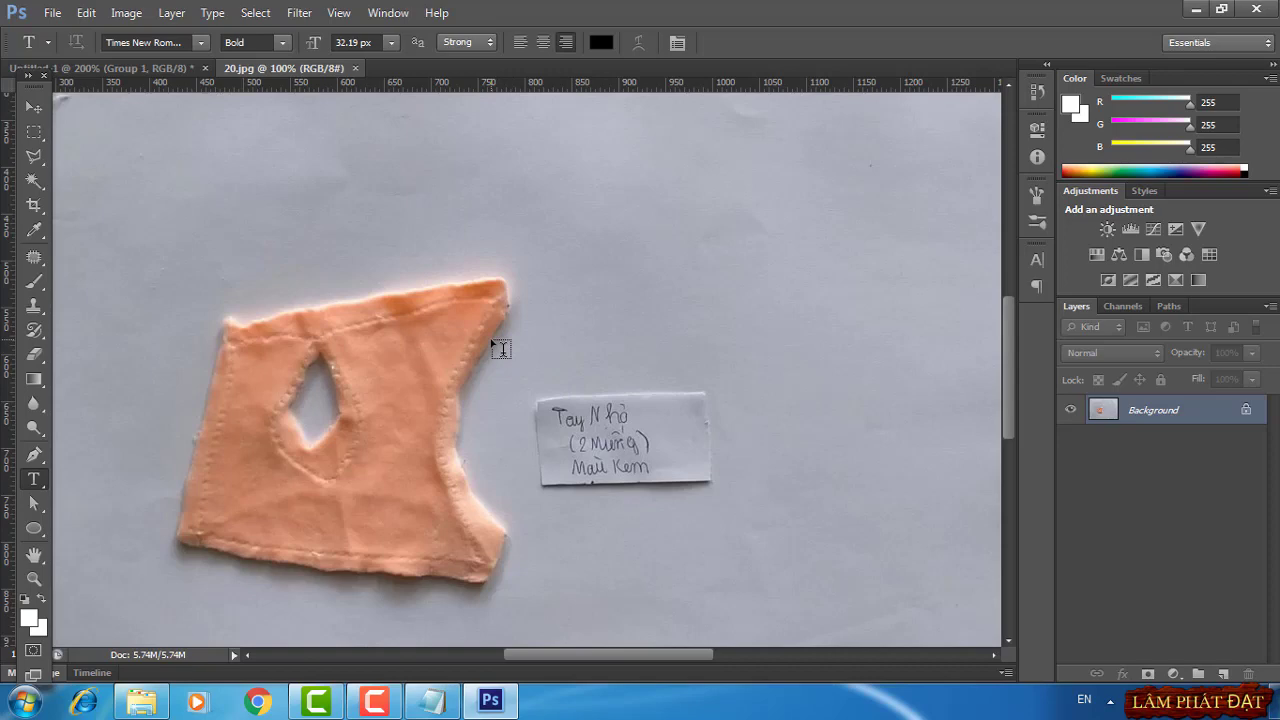
{"action": "left_click", "coordinate": [33, 456]}
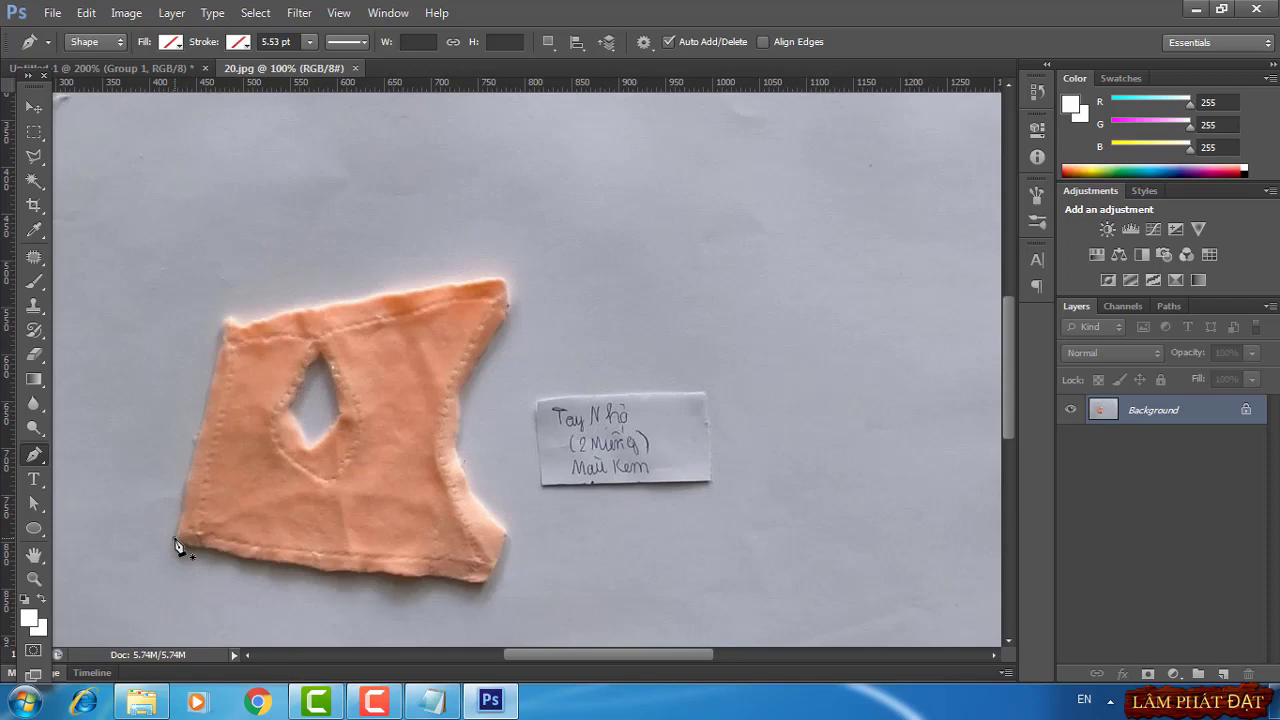
{"action": "left_click", "coordinate": [176, 546]}
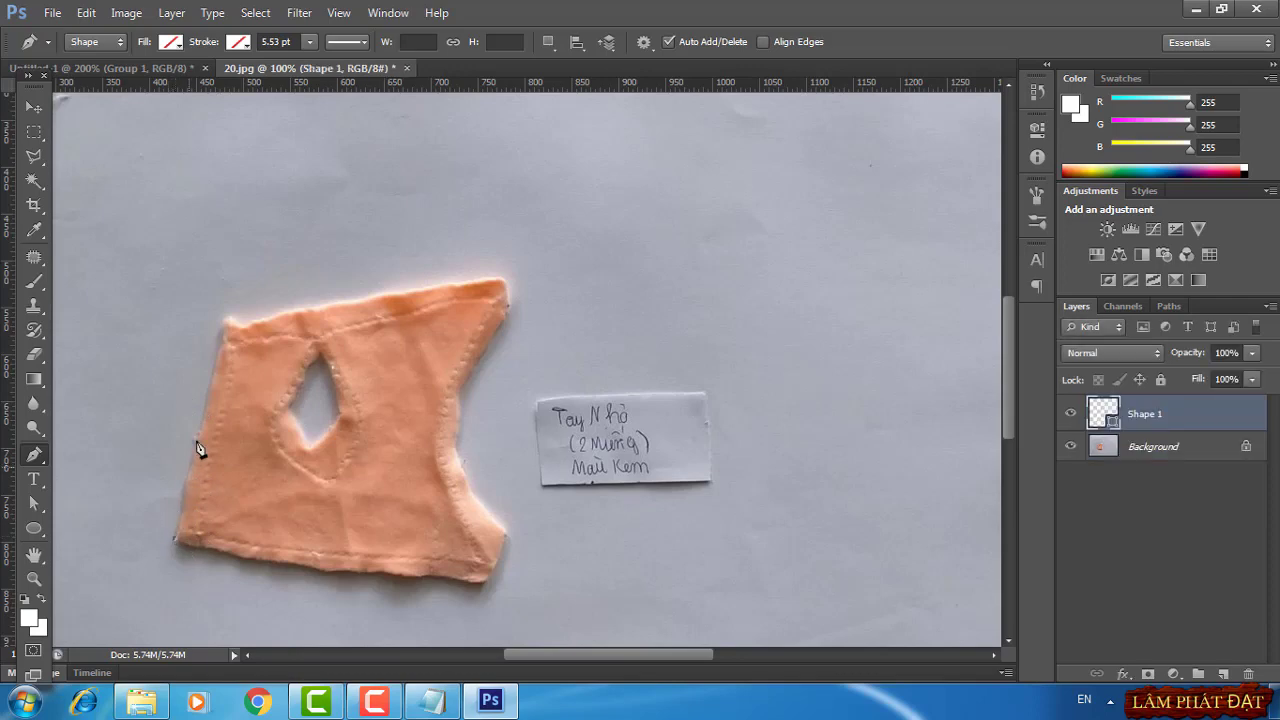
{"action": "left_click", "coordinate": [227, 320]}
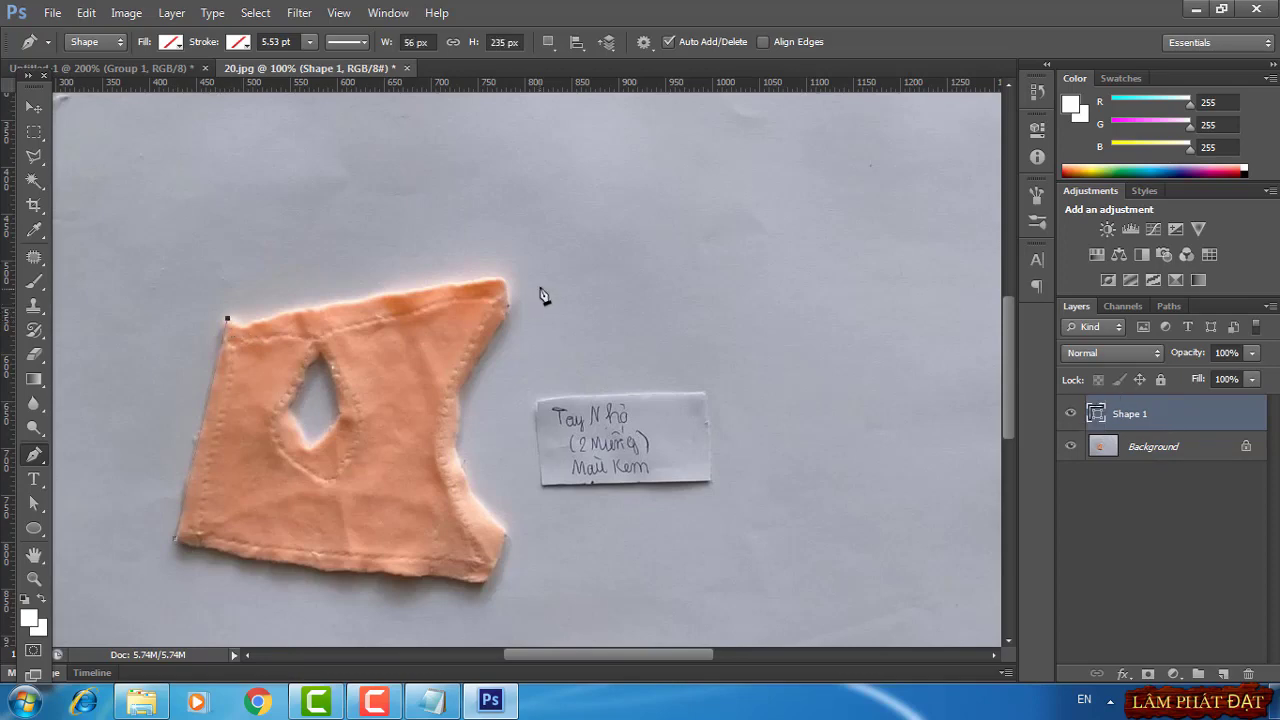
{"action": "left_click", "coordinate": [504, 278]}
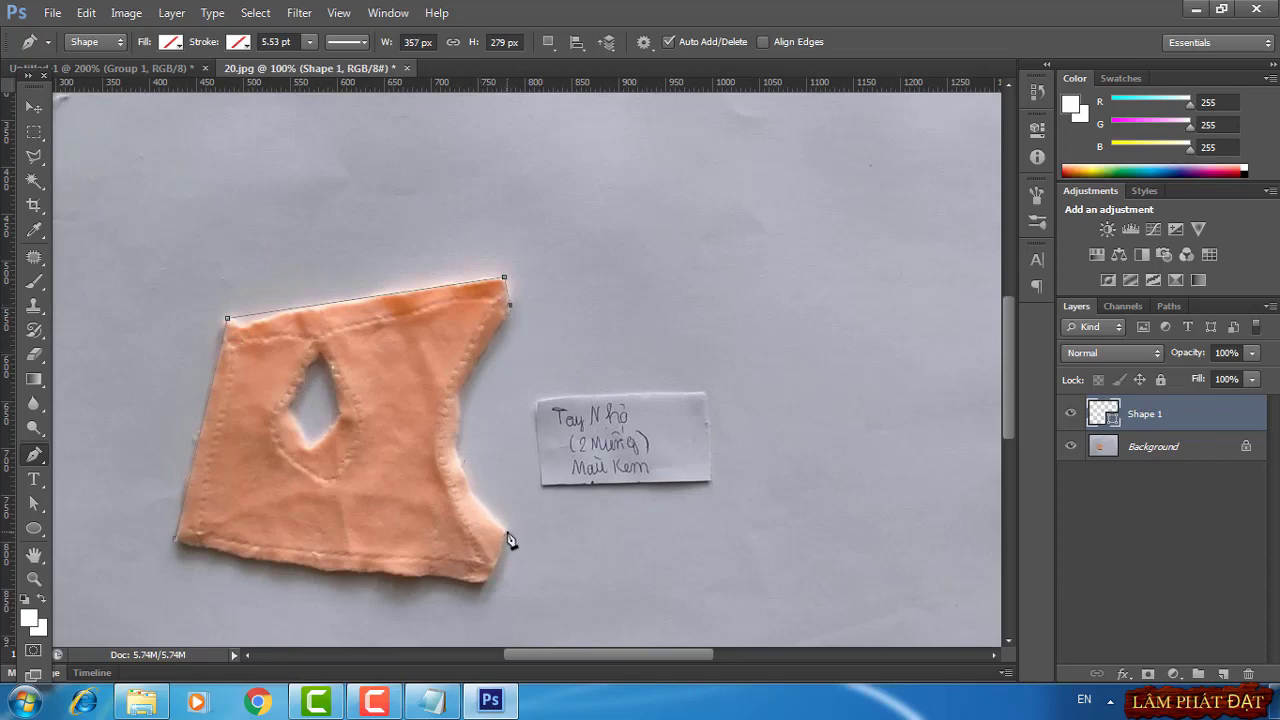
{"action": "left_click_drag", "start_coordinate": [507, 532], "coordinate": [617, 638]}
{"action": "left_click", "coordinate": [507, 533], "text": "alt"}
{"action": "left_click", "coordinate": [486, 583]}
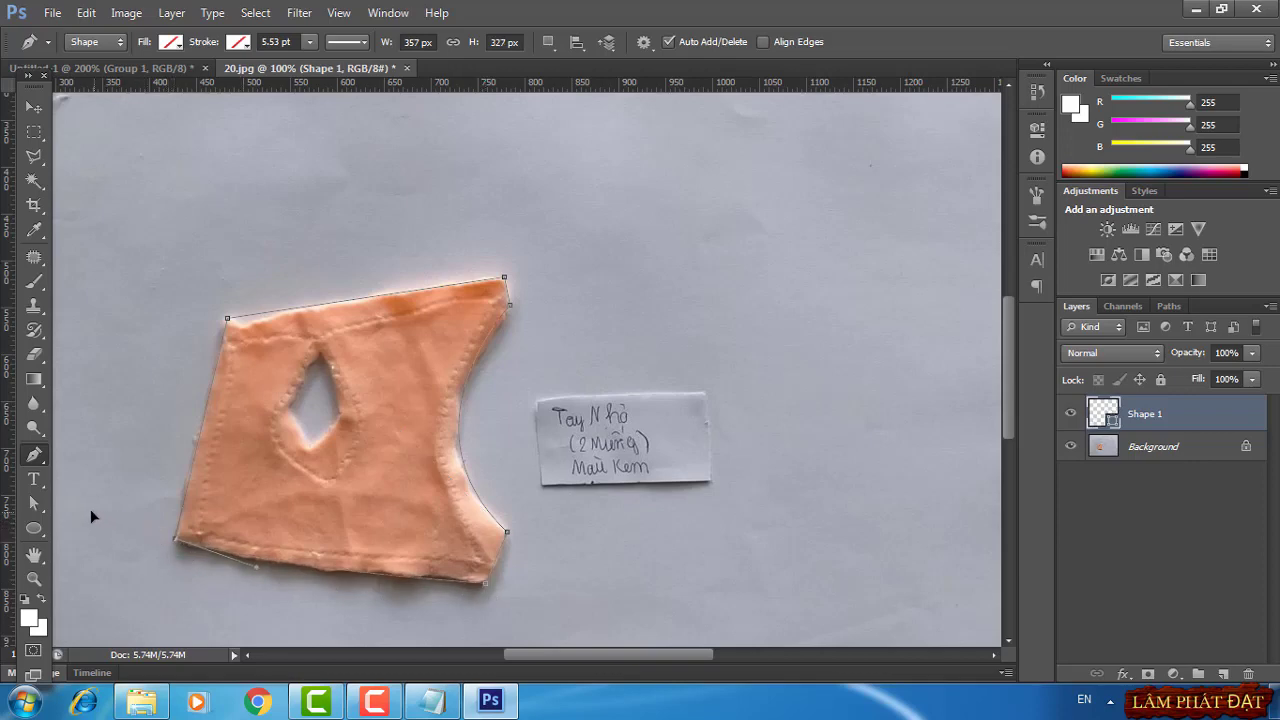
{"action": "left_click", "coordinate": [176, 541]}
{"action": "left_click", "coordinate": [548, 42]}
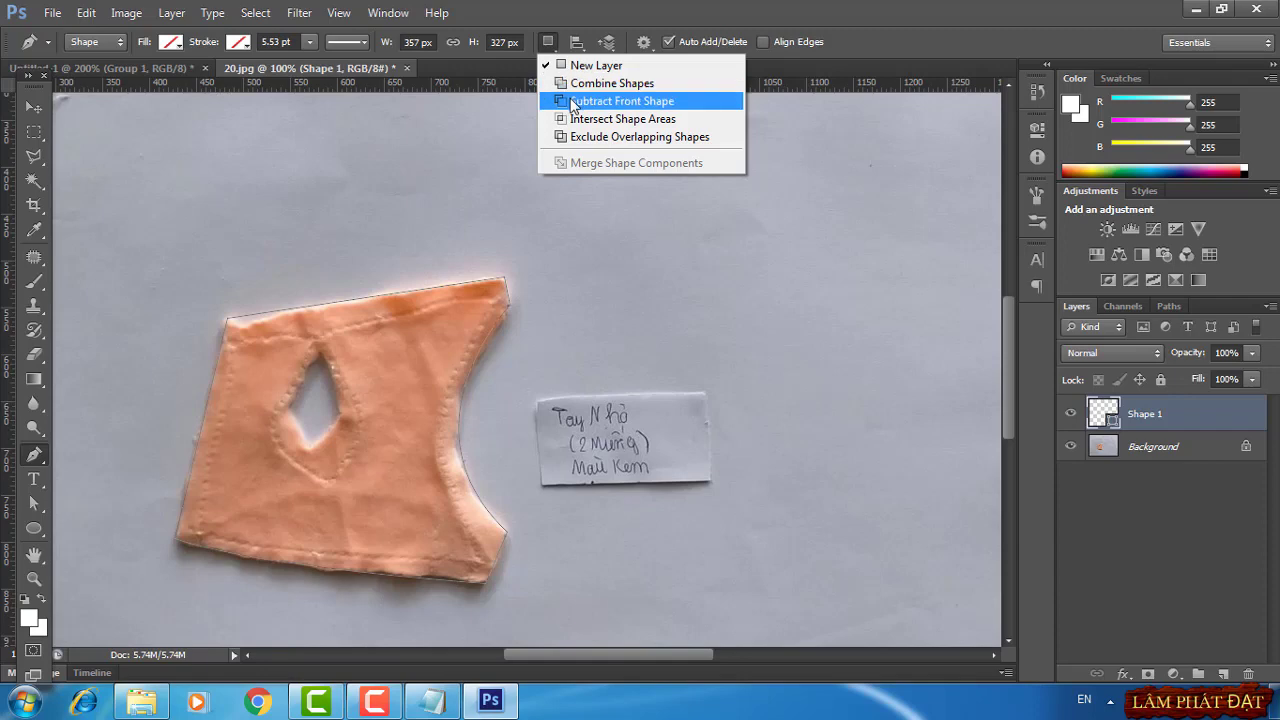
Use Exclude Overlapping Shapes and trace the inner diamond hole with curved Pen points
{"action": "left_click", "coordinate": [601, 145]}
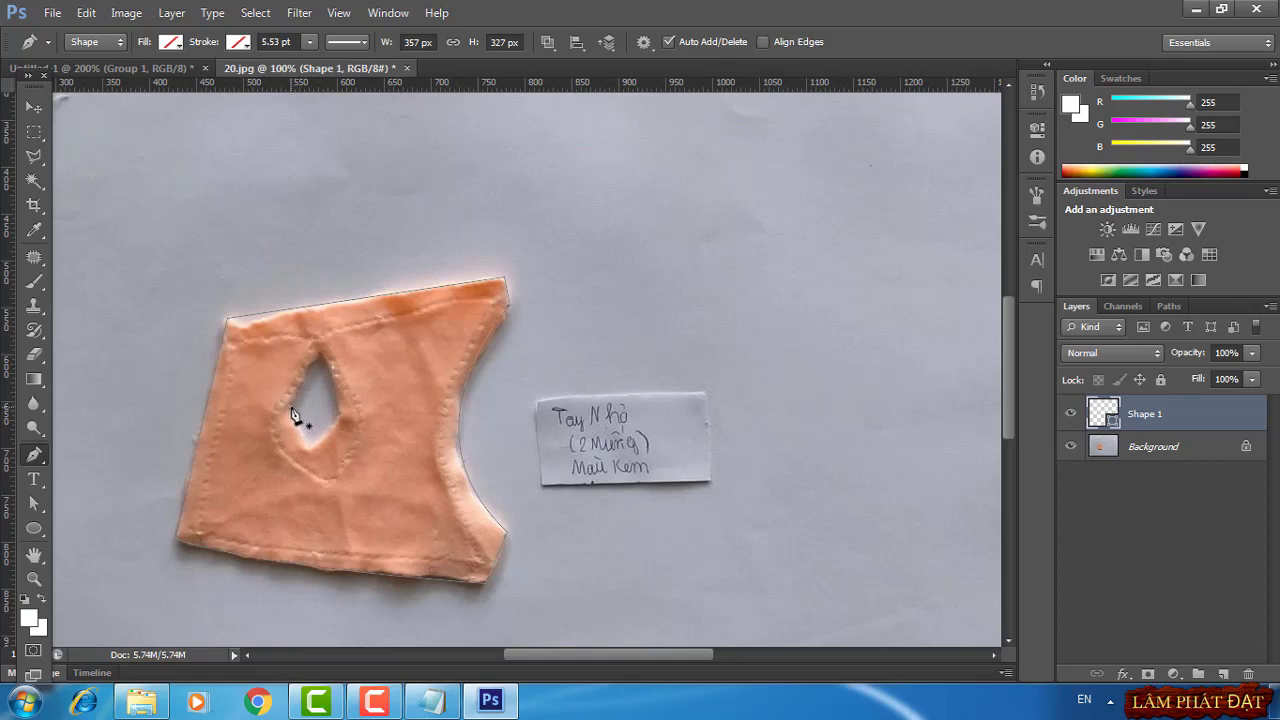
{"action": "left_click", "coordinate": [292, 409]}
{"action": "left_click_drag", "start_coordinate": [319, 356], "coordinate": [341, 342]}
{"action": "left_click", "coordinate": [320, 357], "text": "alt"}
{"action": "left_click_drag", "start_coordinate": [339, 409], "coordinate": [341, 428]}
{"action": "left_click_drag", "start_coordinate": [299, 447], "coordinate": [311, 455]}
{"action": "left_click", "coordinate": [309, 449], "text": "alt"}
{"action": "left_click_drag", "start_coordinate": [289, 393], "coordinate": [290, 389]}
Delete the old Group 1 and its contents from Untitled-1
{"action": "left_click", "coordinate": [169, 68]}
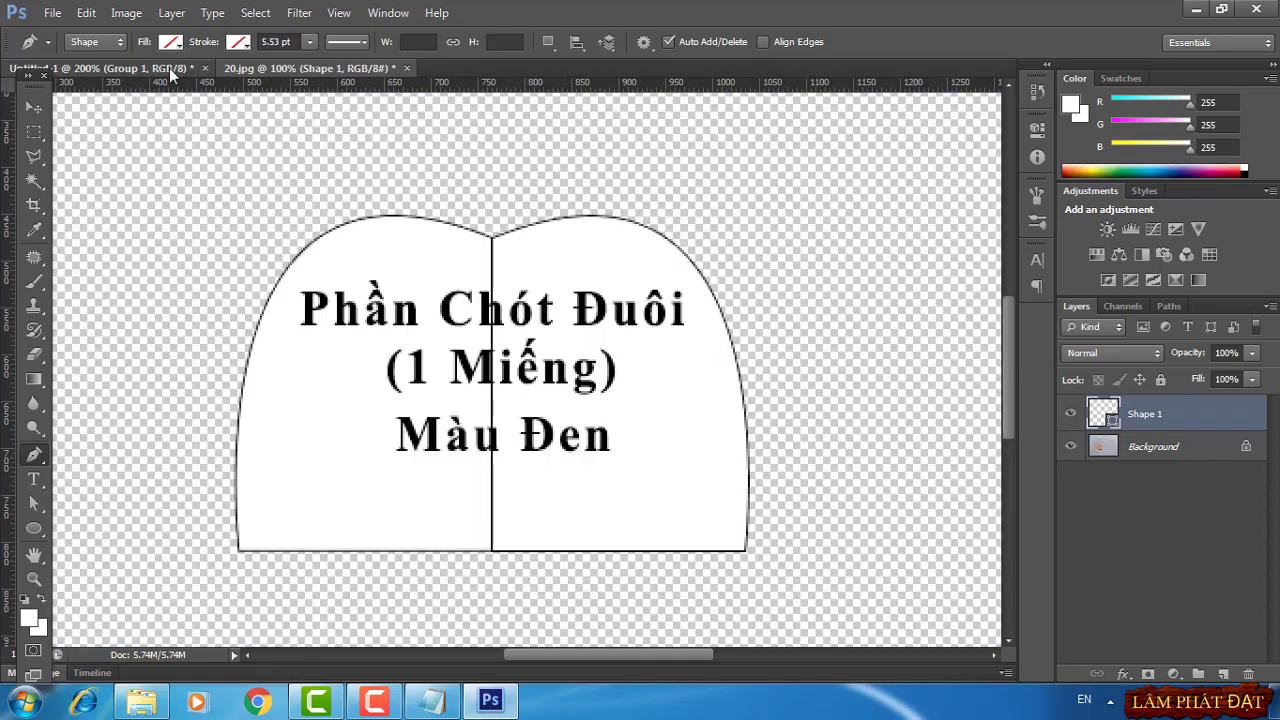
{"action": "right_click", "coordinate": [1120, 405]}
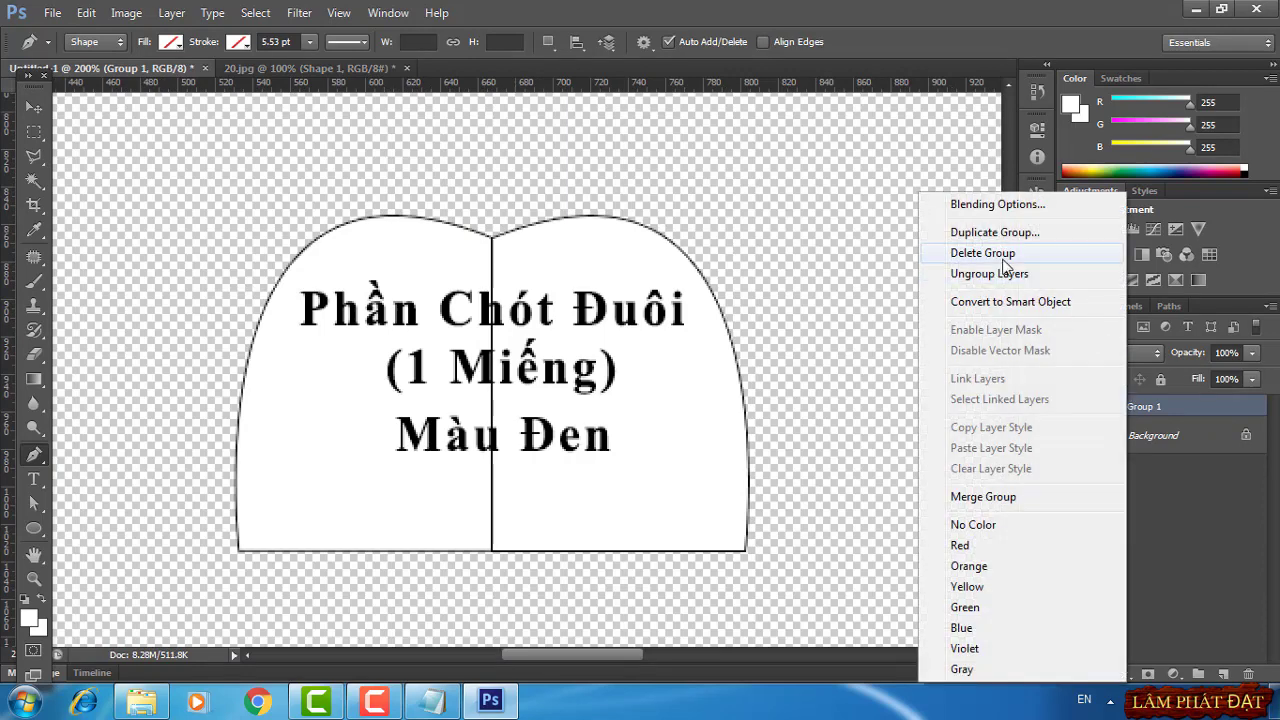
{"action": "left_click", "coordinate": [950, 254]}
{"action": "left_click", "coordinate": [575, 276]}
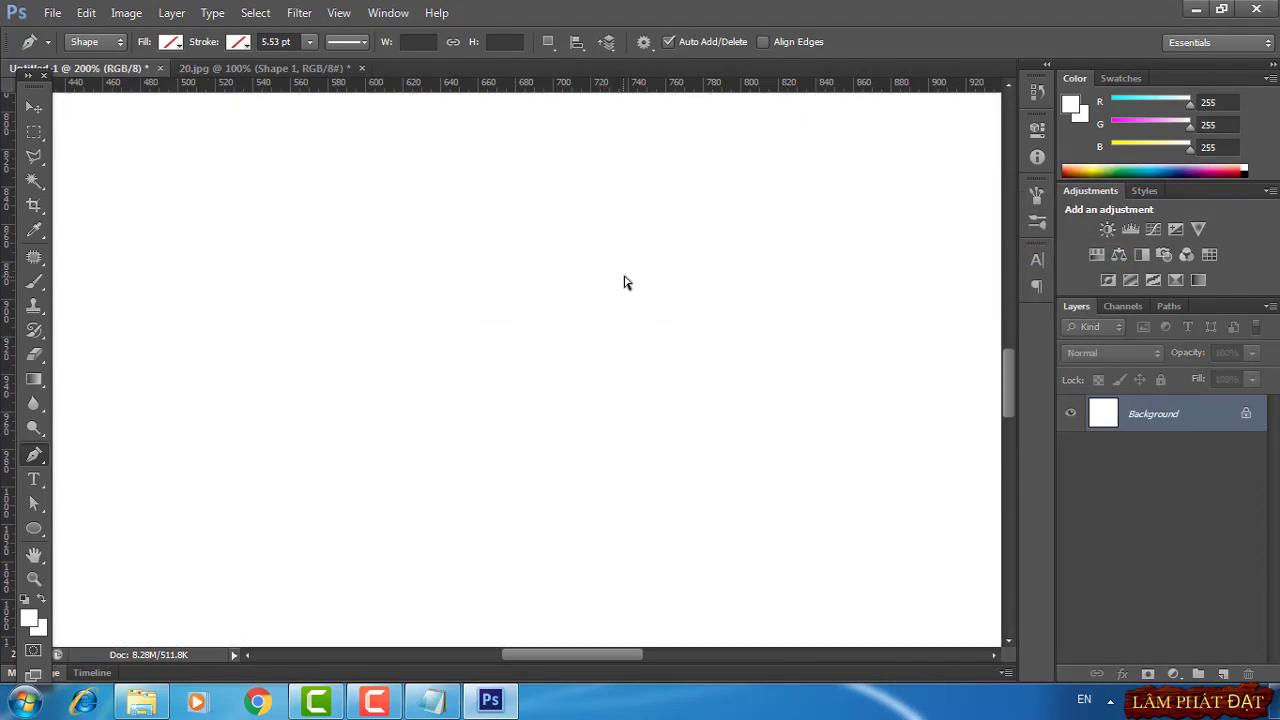
Paste the traced outline into Untitled-1, zoom out, and deselect the path on 20.jpg
{"action": "key", "text": "ctrl+v"}
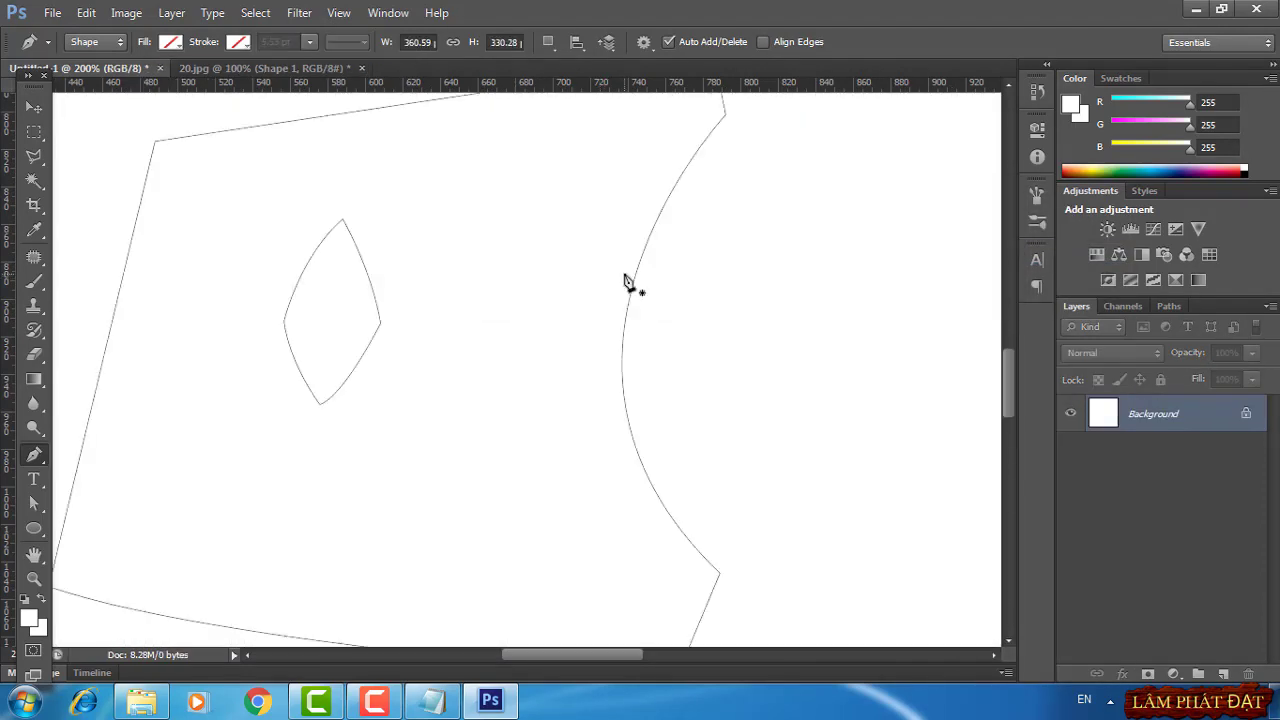
{"action": "key", "text": "ctrl+minus"}
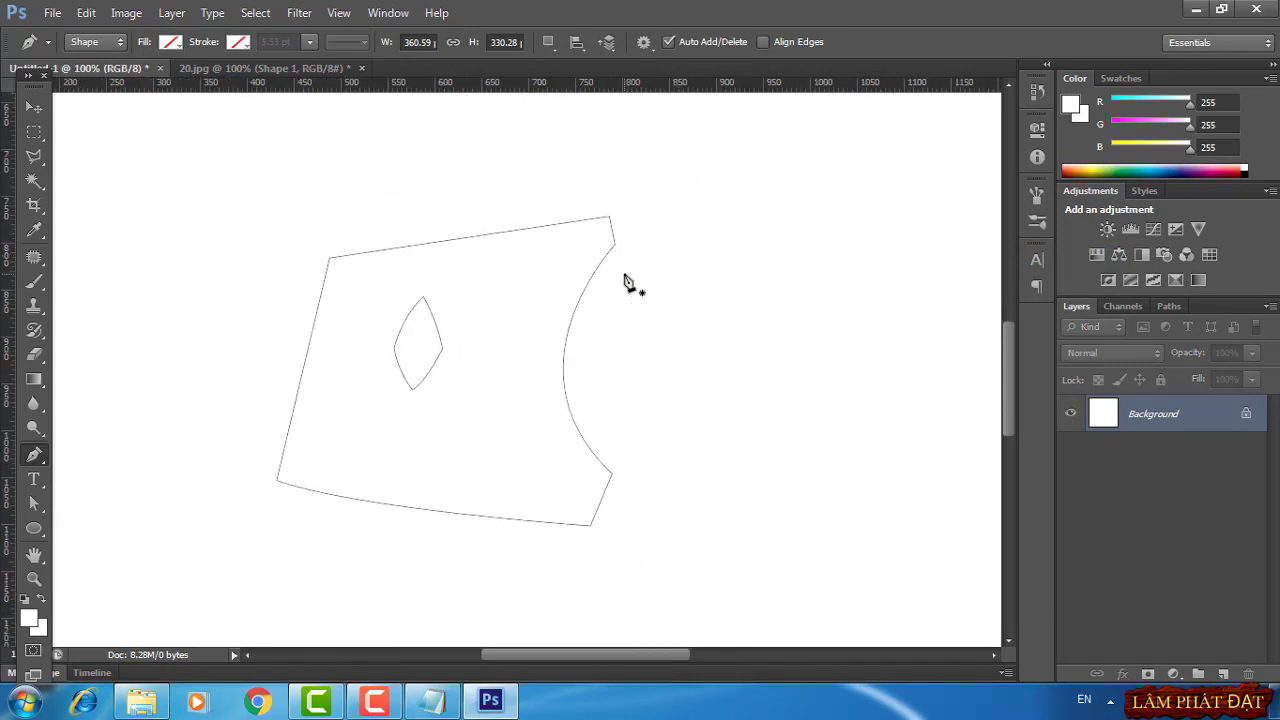
{"action": "left_click", "coordinate": [288, 67]}
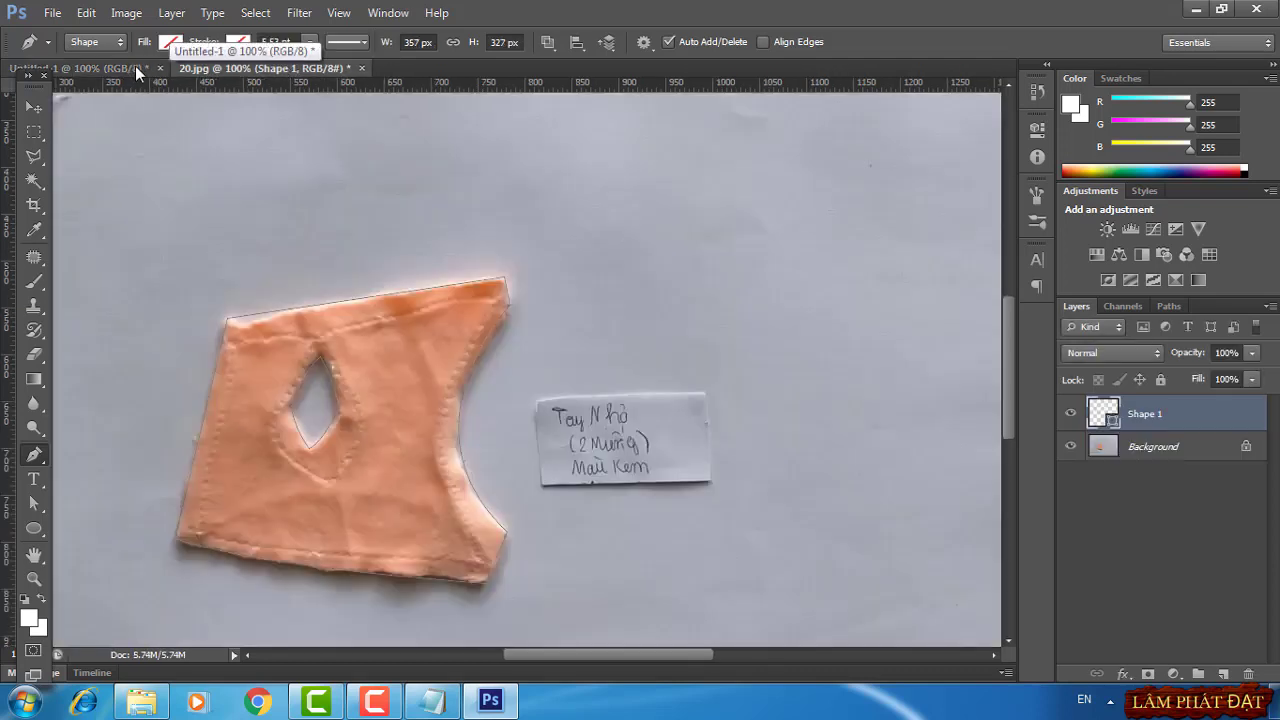
{"action": "key", "text": "Escape"}
{"action": "left_click", "coordinate": [110, 67]}
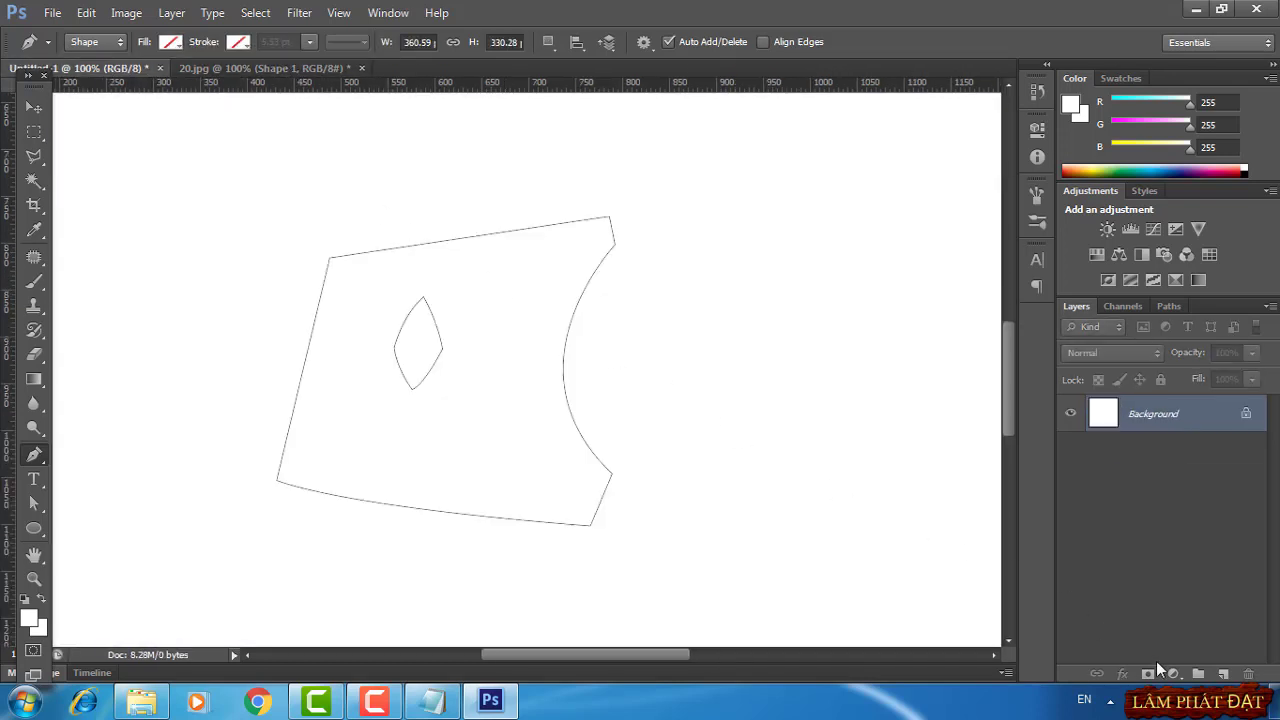
{"action": "left_click", "coordinate": [1173, 675]}
Fill the outline with a white Solid Color layer and give it a 1 px black inside stroke
{"action": "left_click", "coordinate": [1150, 266]}
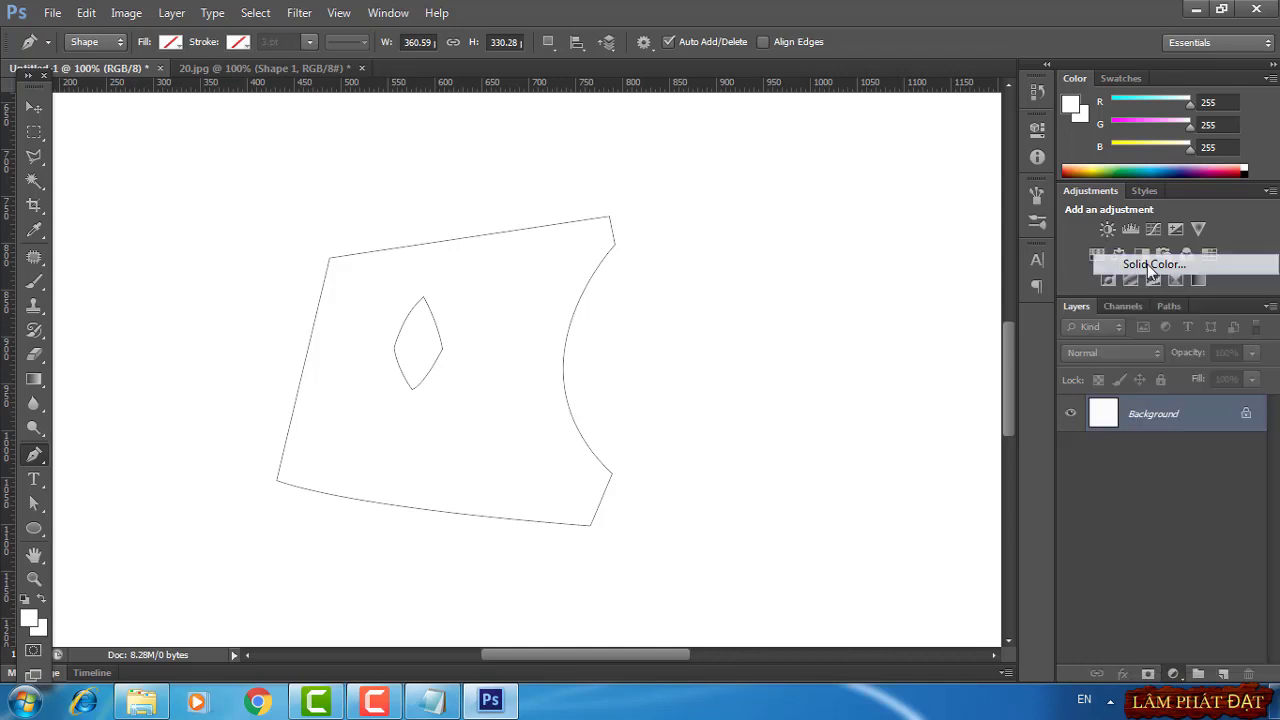
{"action": "left_click", "coordinate": [1117, 56]}
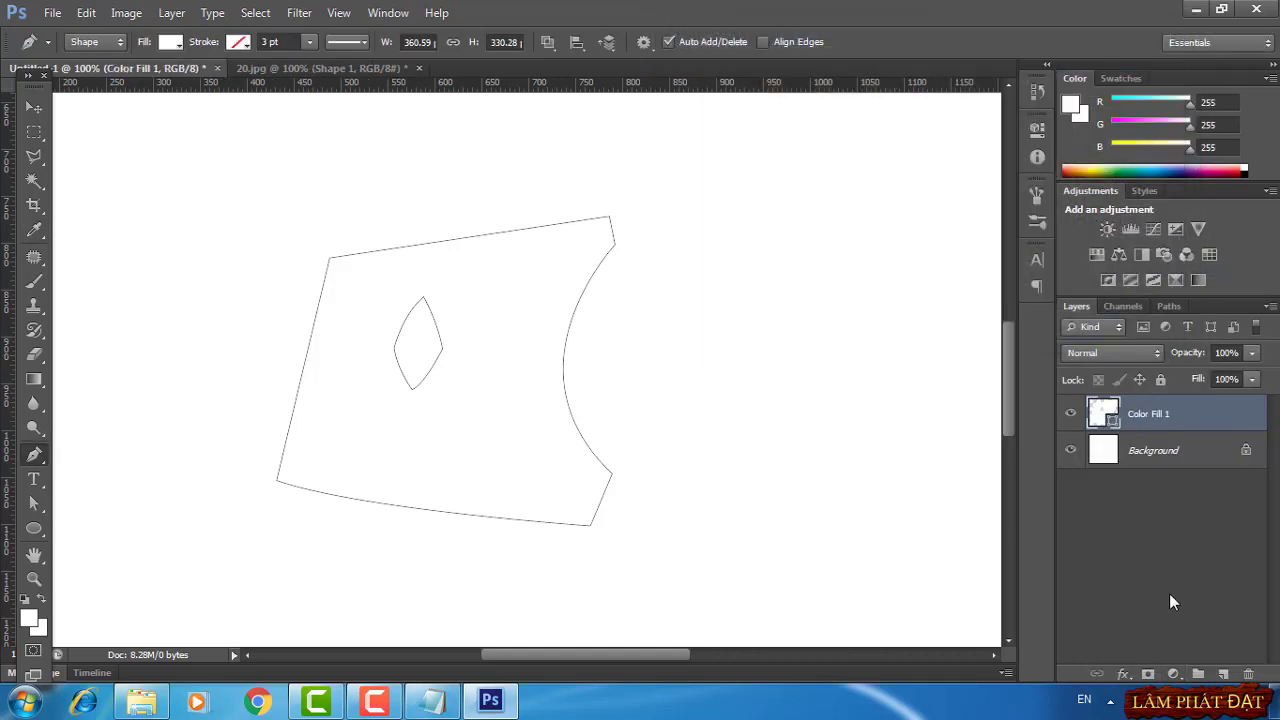
{"action": "left_click", "coordinate": [1123, 674]}
{"action": "left_click", "coordinate": [1137, 491]}
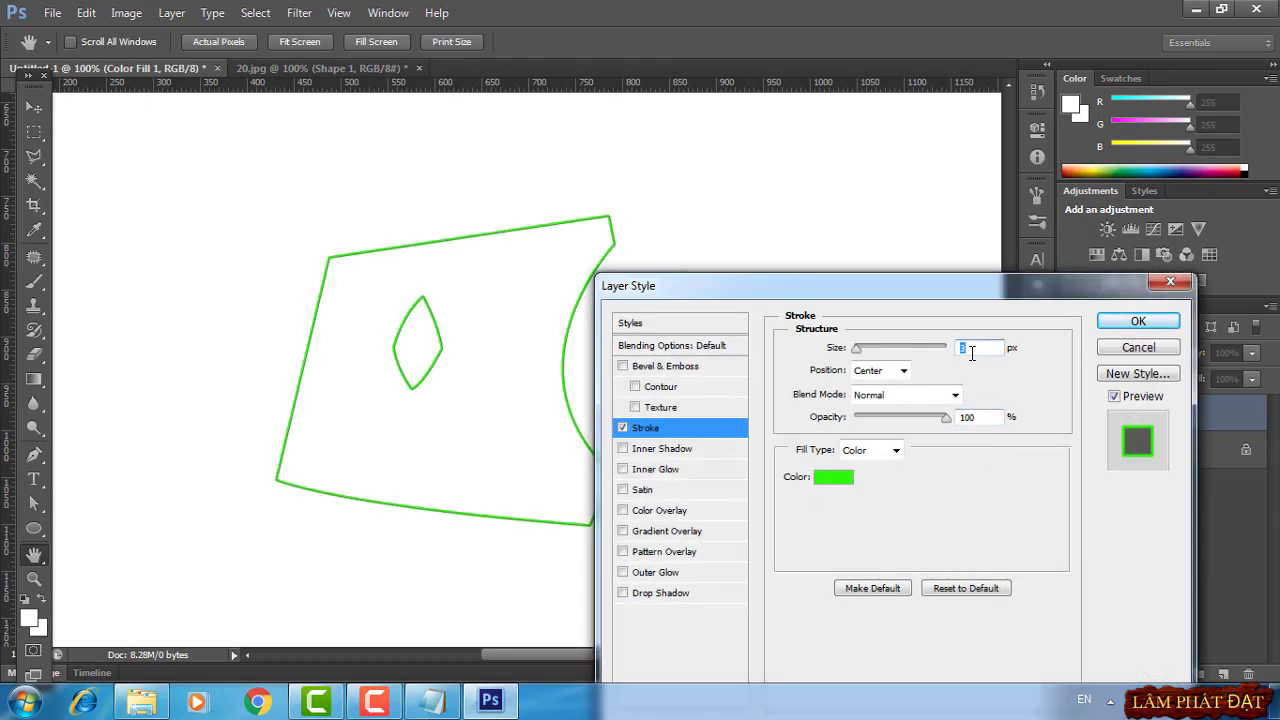
{"action": "type", "text": "1"}
{"action": "left_click", "coordinate": [903, 370]}
{"action": "left_click", "coordinate": [885, 405]}
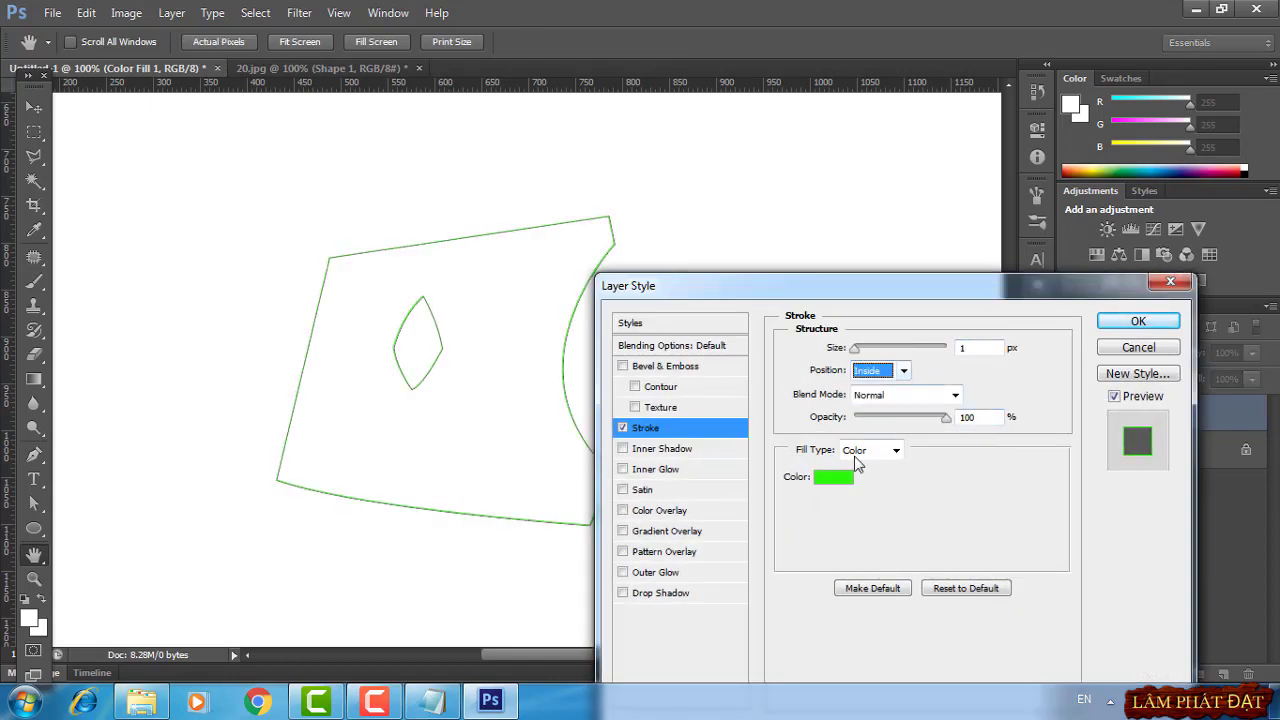
{"action": "left_click", "coordinate": [838, 477]}
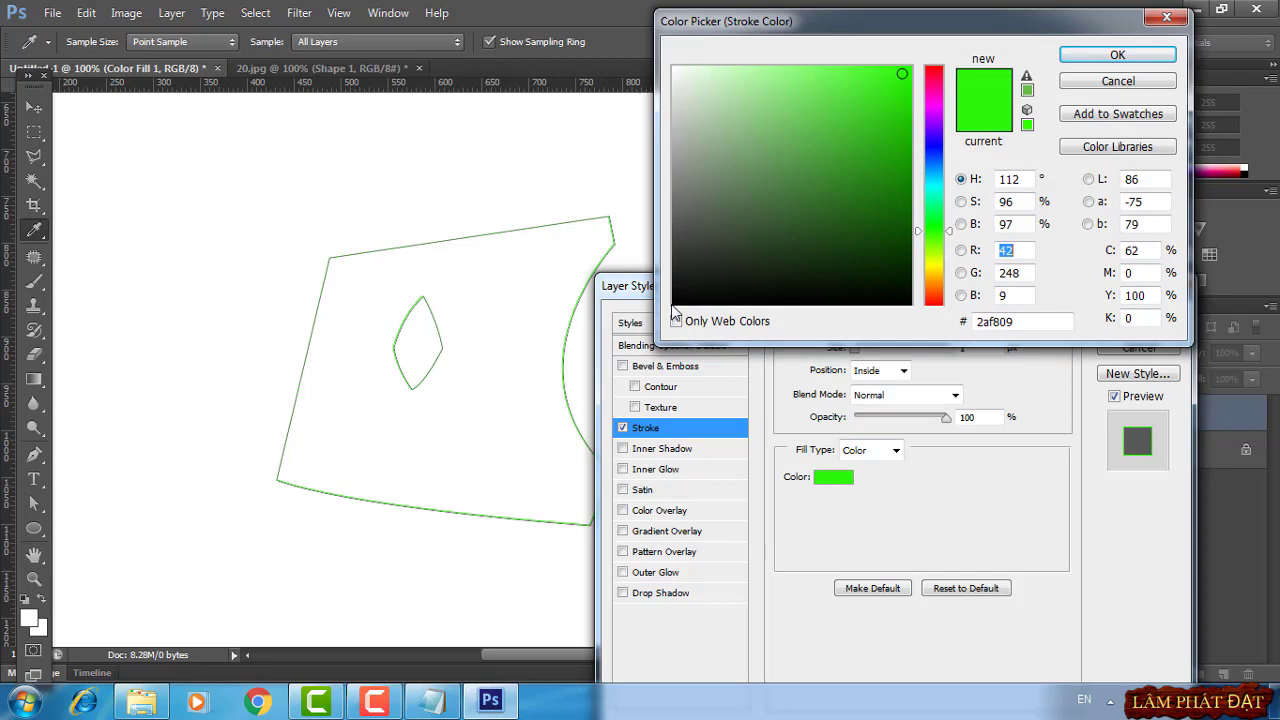
{"action": "left_click", "coordinate": [673, 304]}
{"action": "left_click", "coordinate": [1117, 55]}
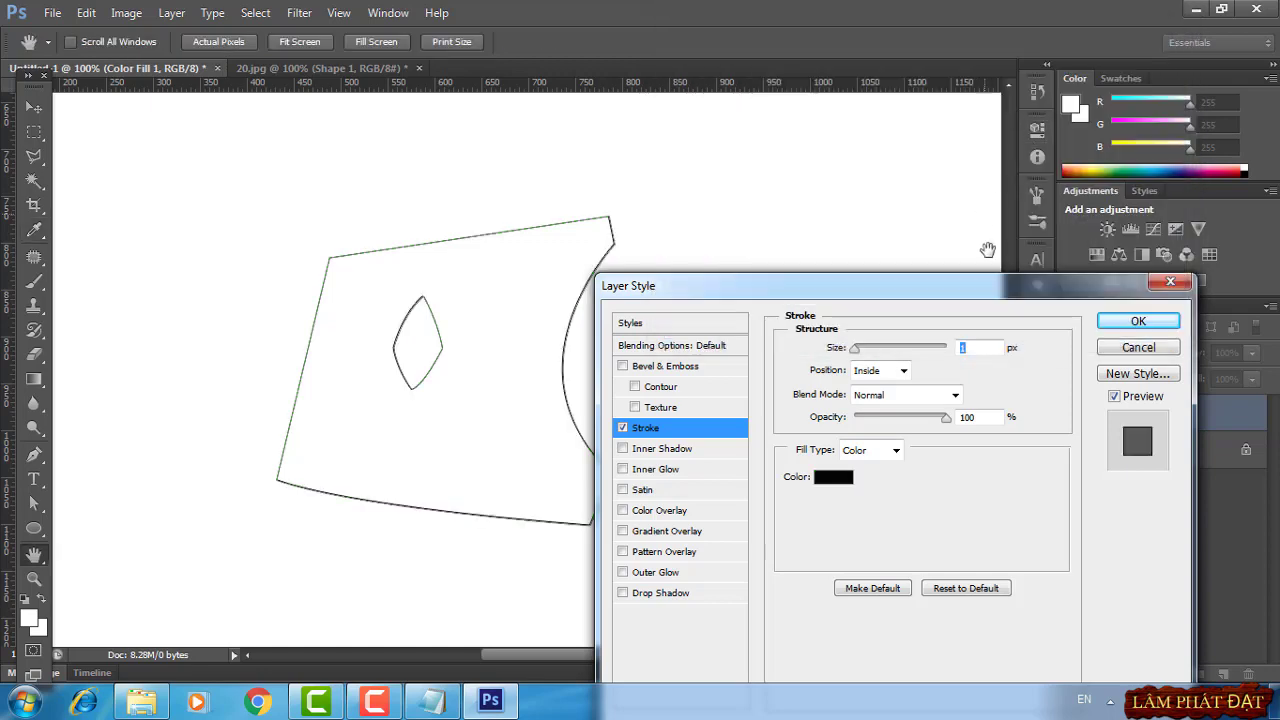
{"action": "left_click", "coordinate": [1138, 321]}
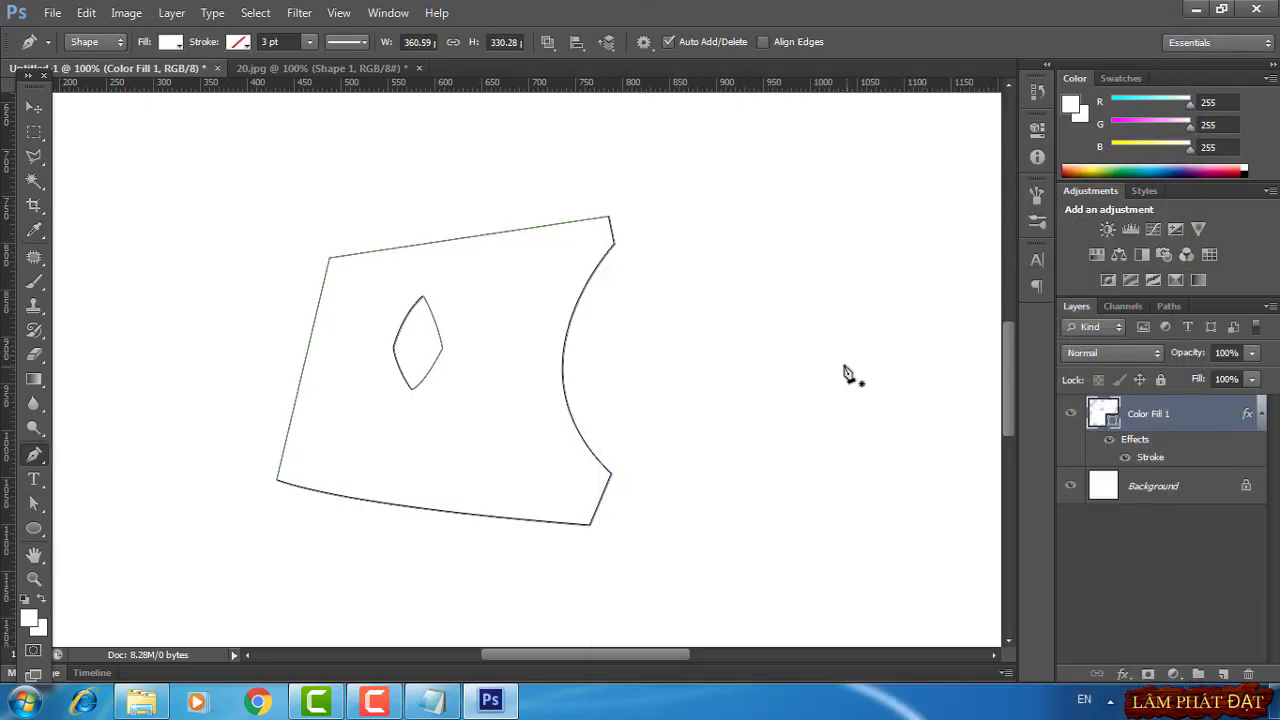
{"action": "left_click", "coordinate": [303, 66]}
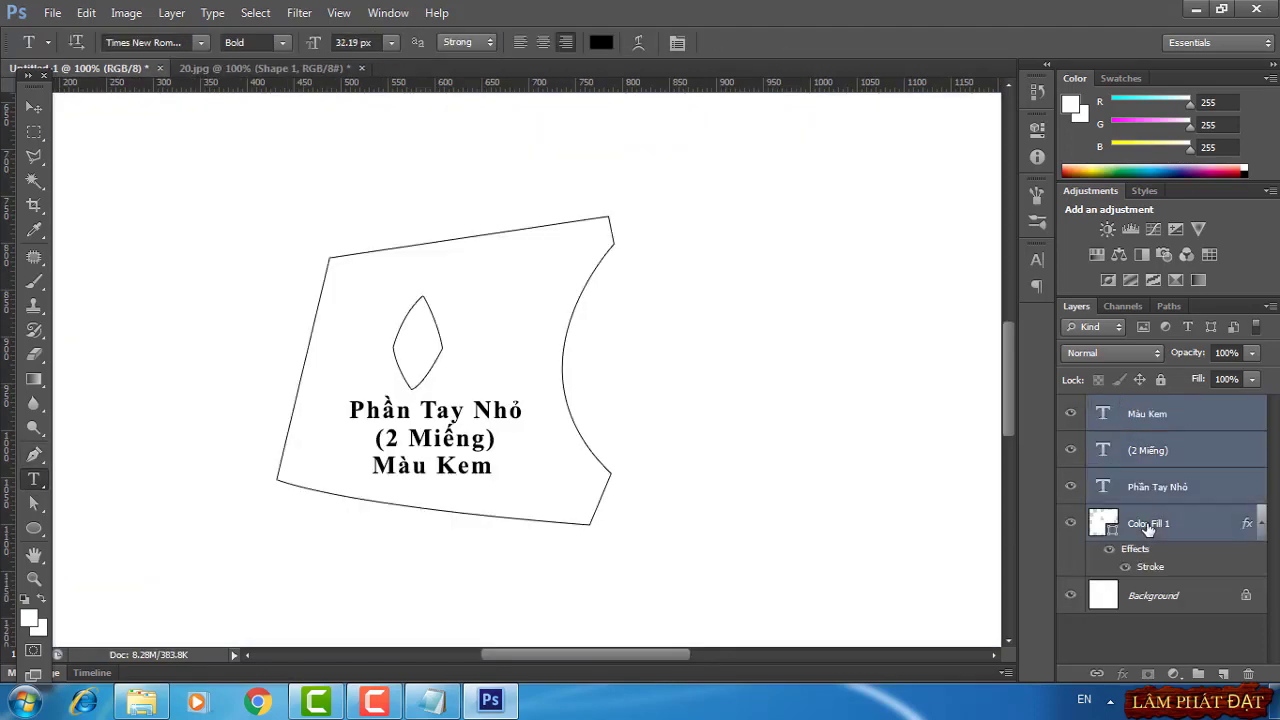
Group the layers, hide the white background, and save the template for web as 20.png
{"action": "key", "text": "ctrl+g"}
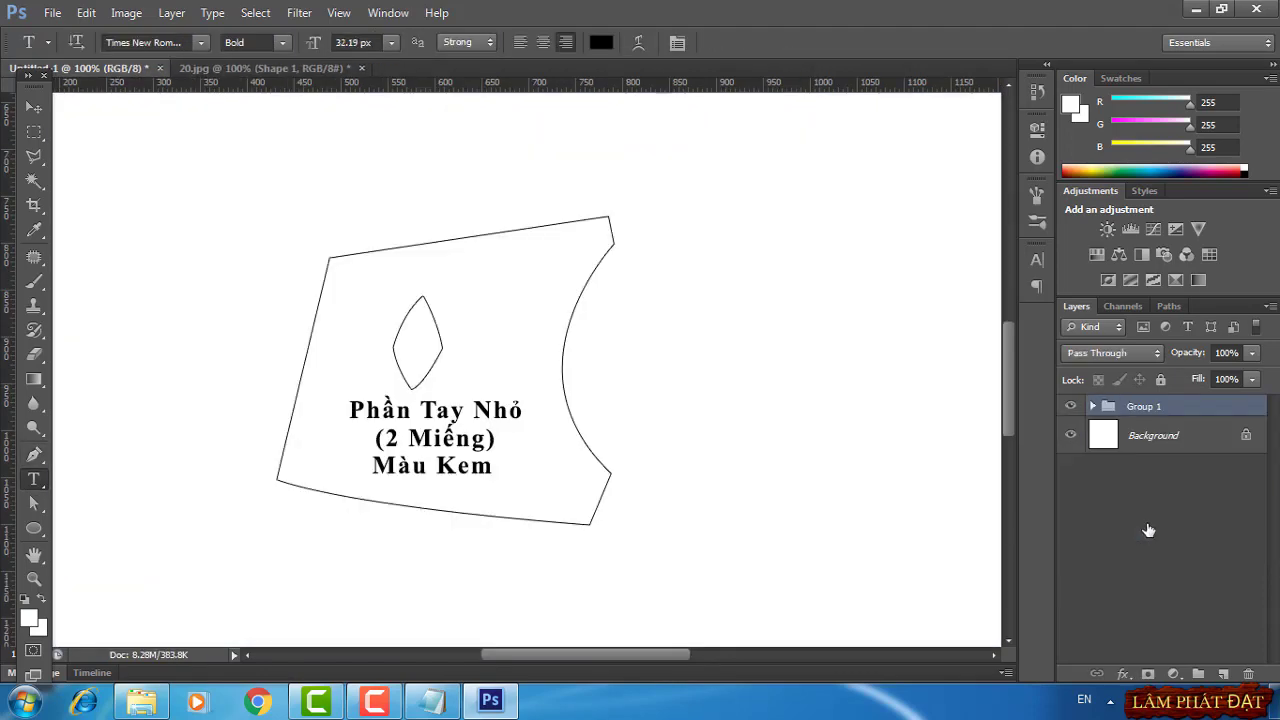
{"action": "left_click", "coordinate": [1070, 435]}
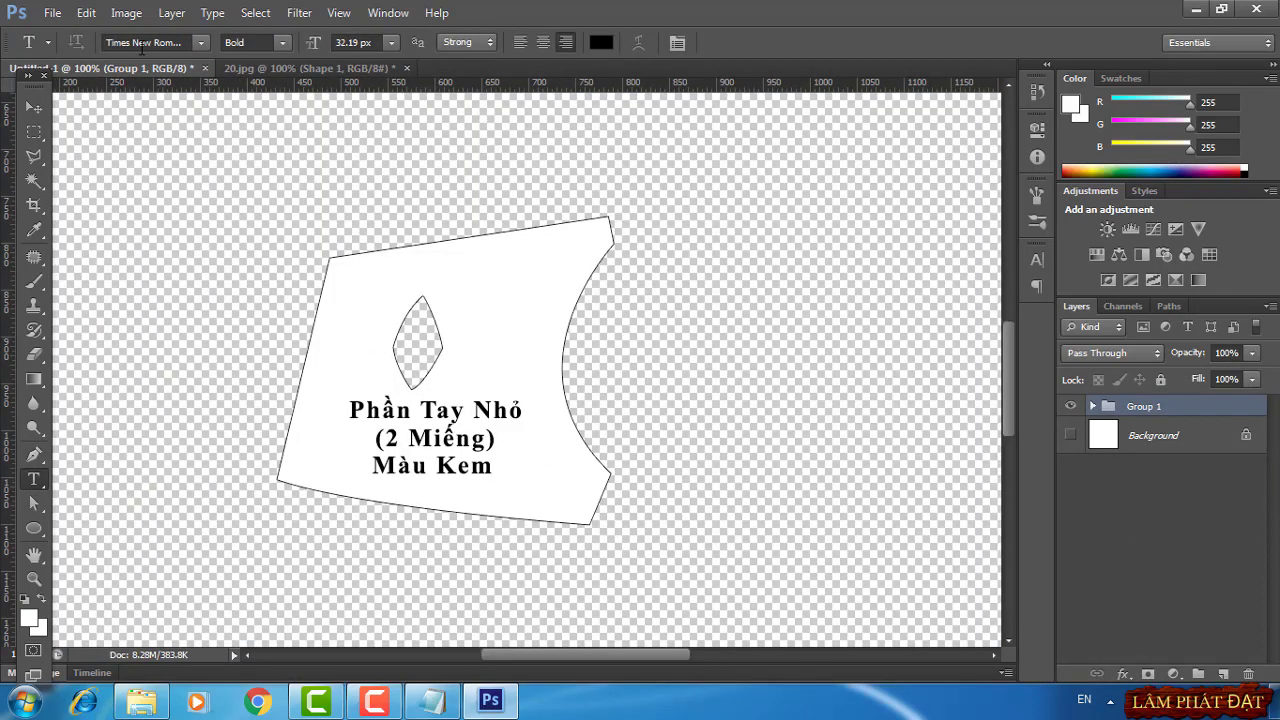
{"action": "left_click", "coordinate": [52, 12]}
{"action": "left_click", "coordinate": [113, 274]}
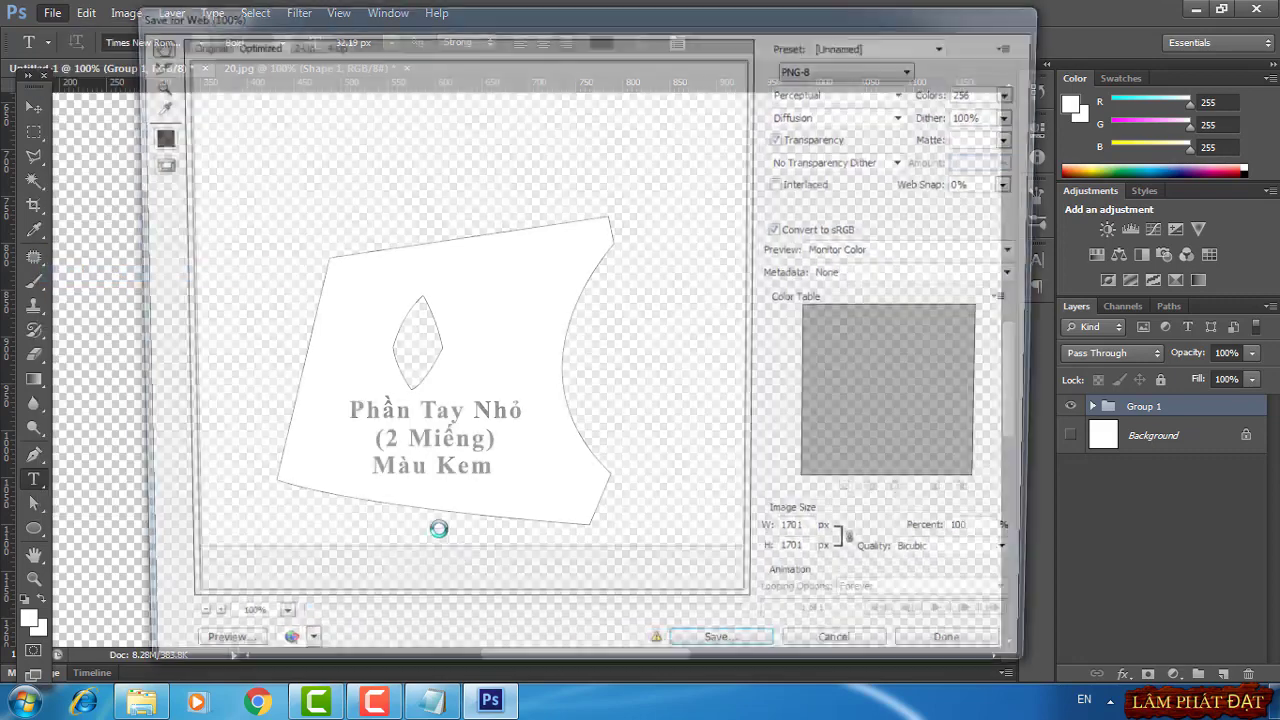
{"action": "left_click", "coordinate": [725, 659]}
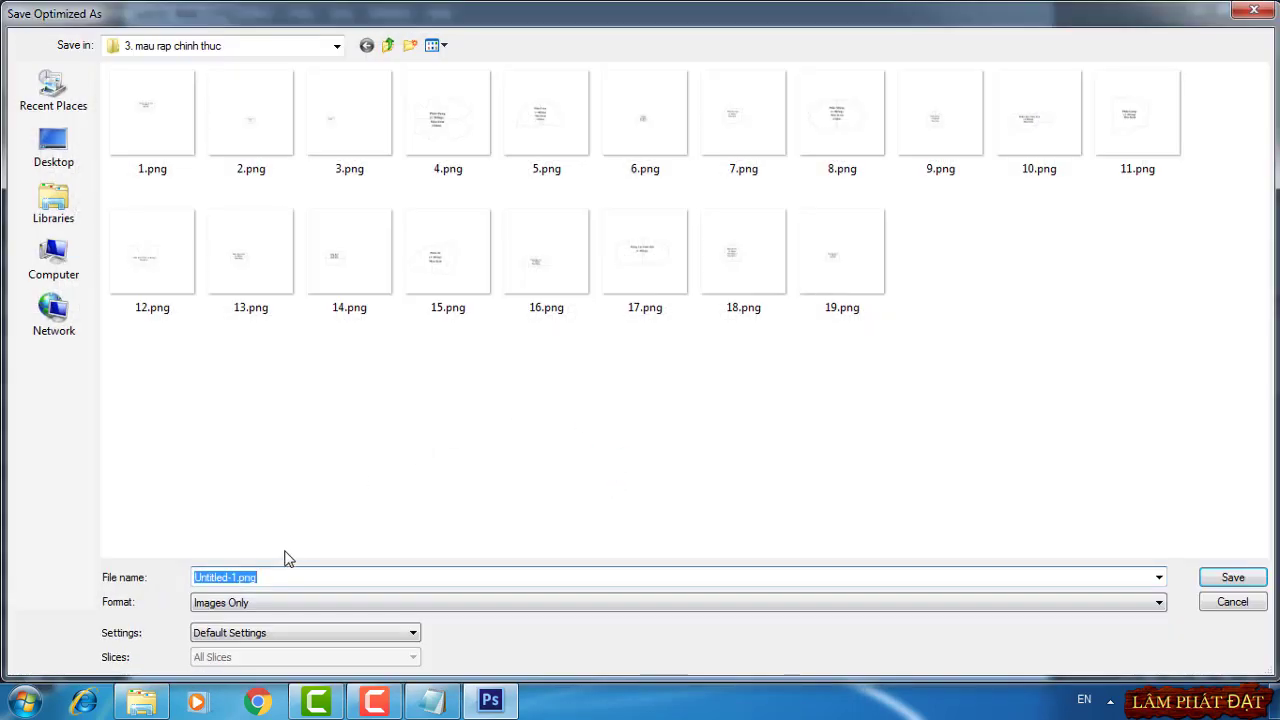
{"action": "left_click", "coordinate": [236, 580]}
{"action": "left_click_drag", "start_coordinate": [234, 577], "coordinate": [137, 585]}
{"action": "type", "text": "2"}
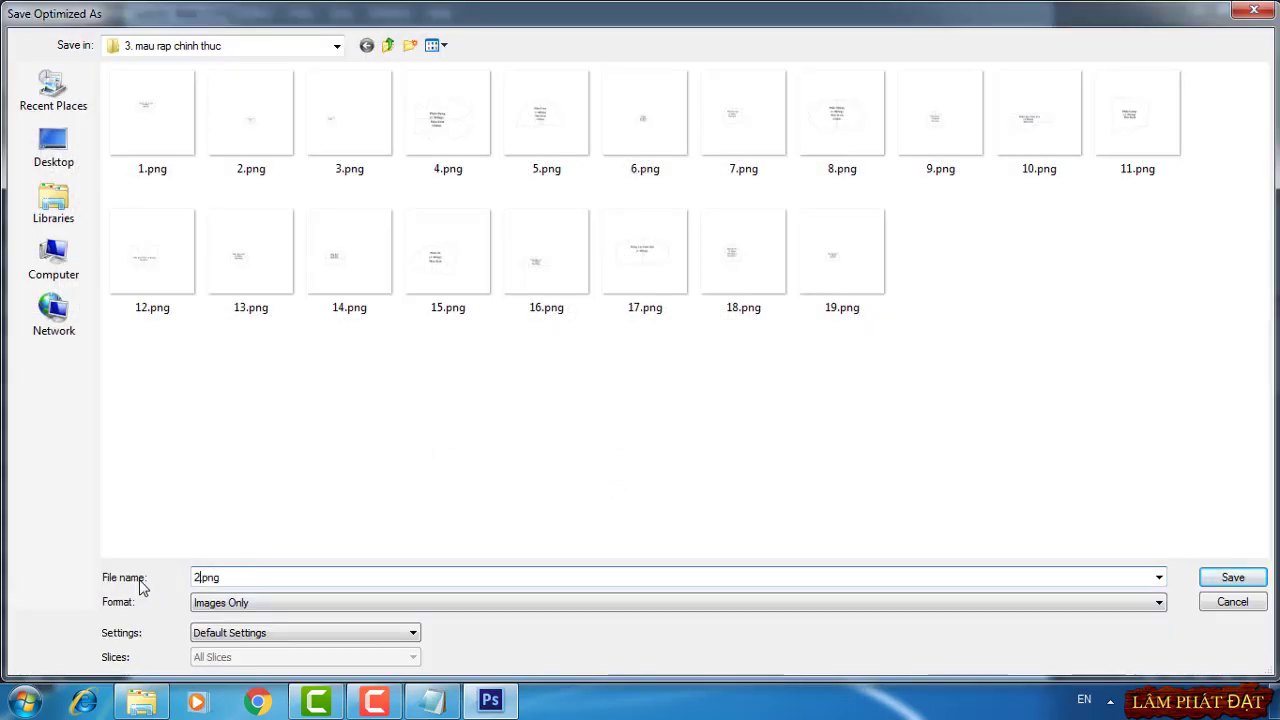
{"action": "type", "text": "0"}
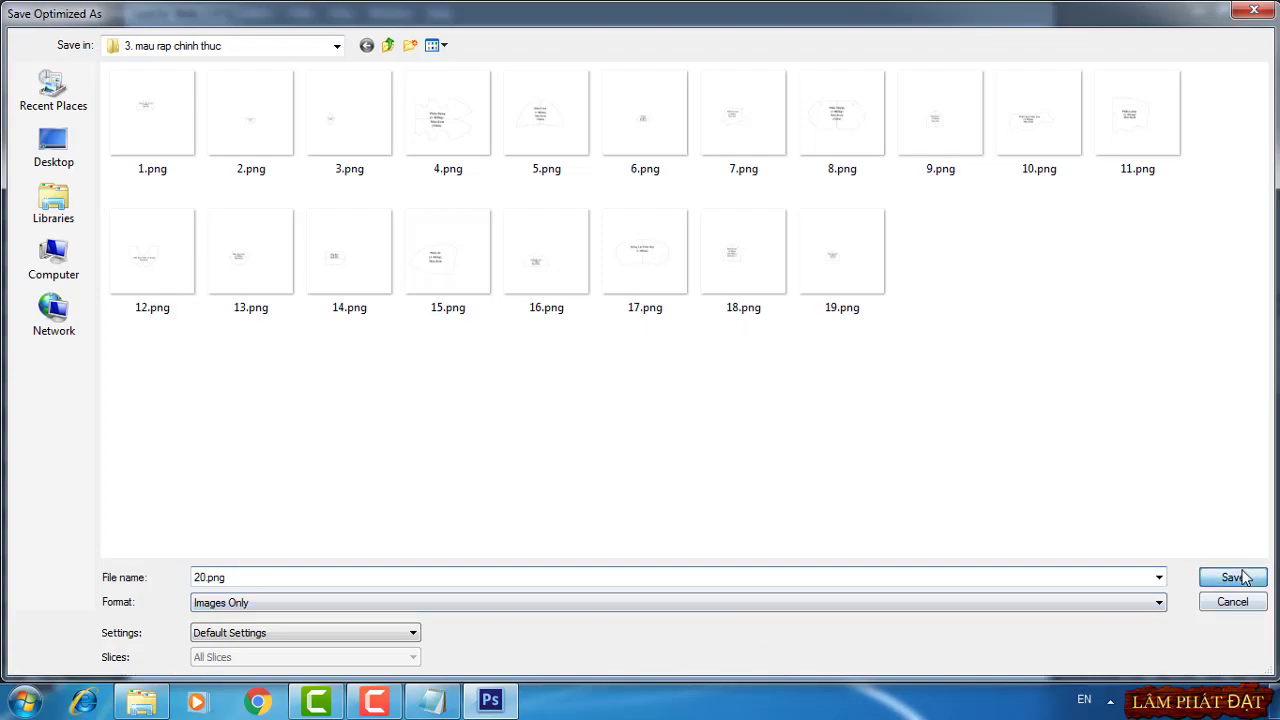
{"action": "left_click", "coordinate": [1233, 577]}
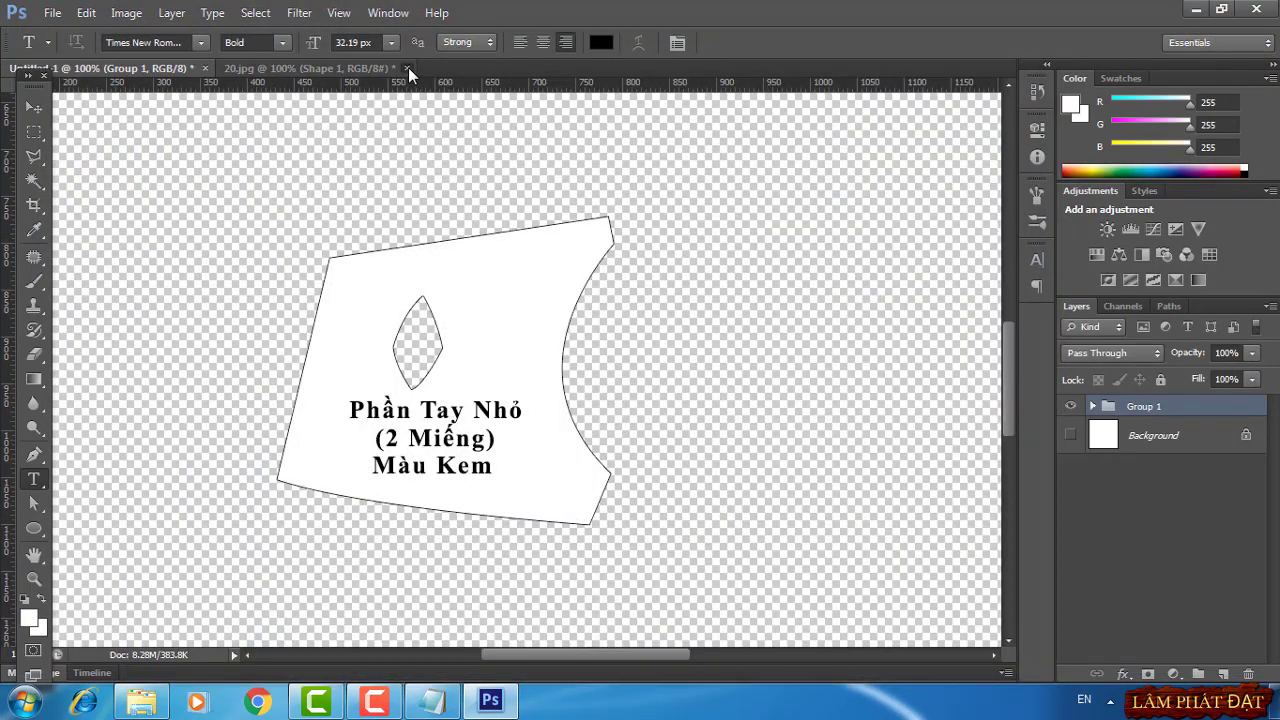
Close 20.jpg and Untitled-1 without saving changes
{"action": "left_click", "coordinate": [408, 73]}
{"action": "left_click", "coordinate": [644, 278]}
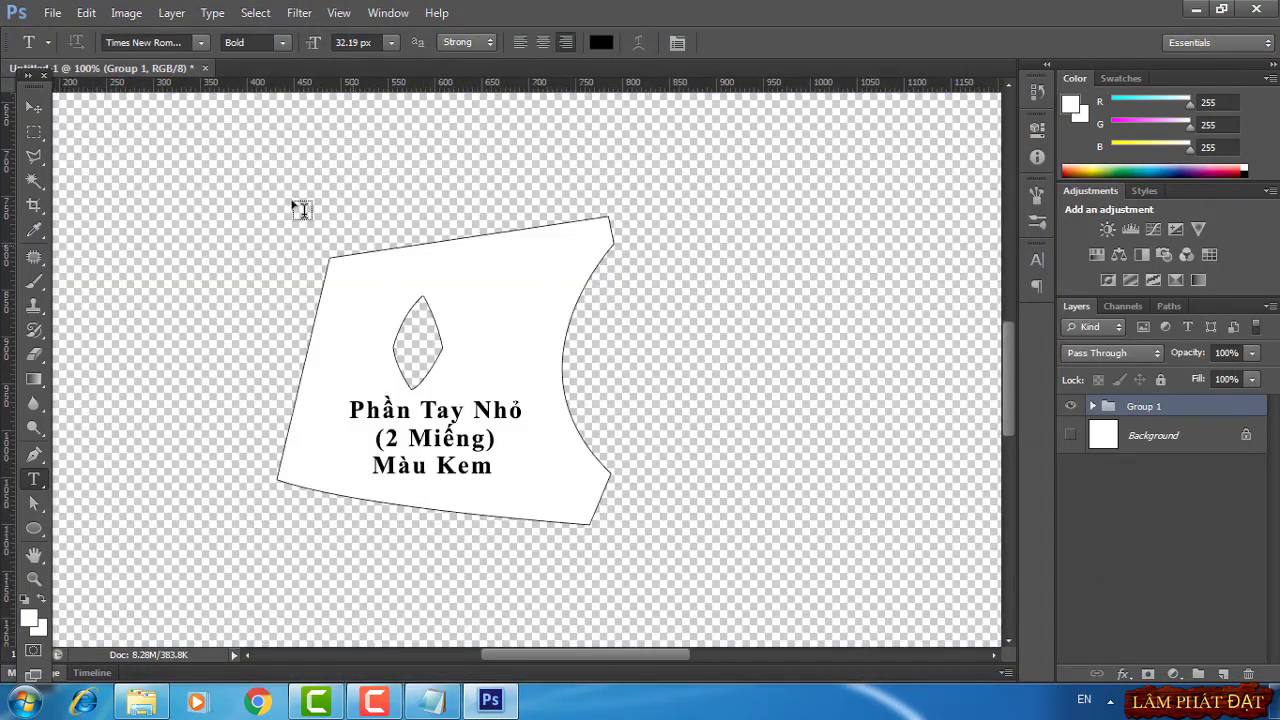
{"action": "left_click", "coordinate": [206, 68]}
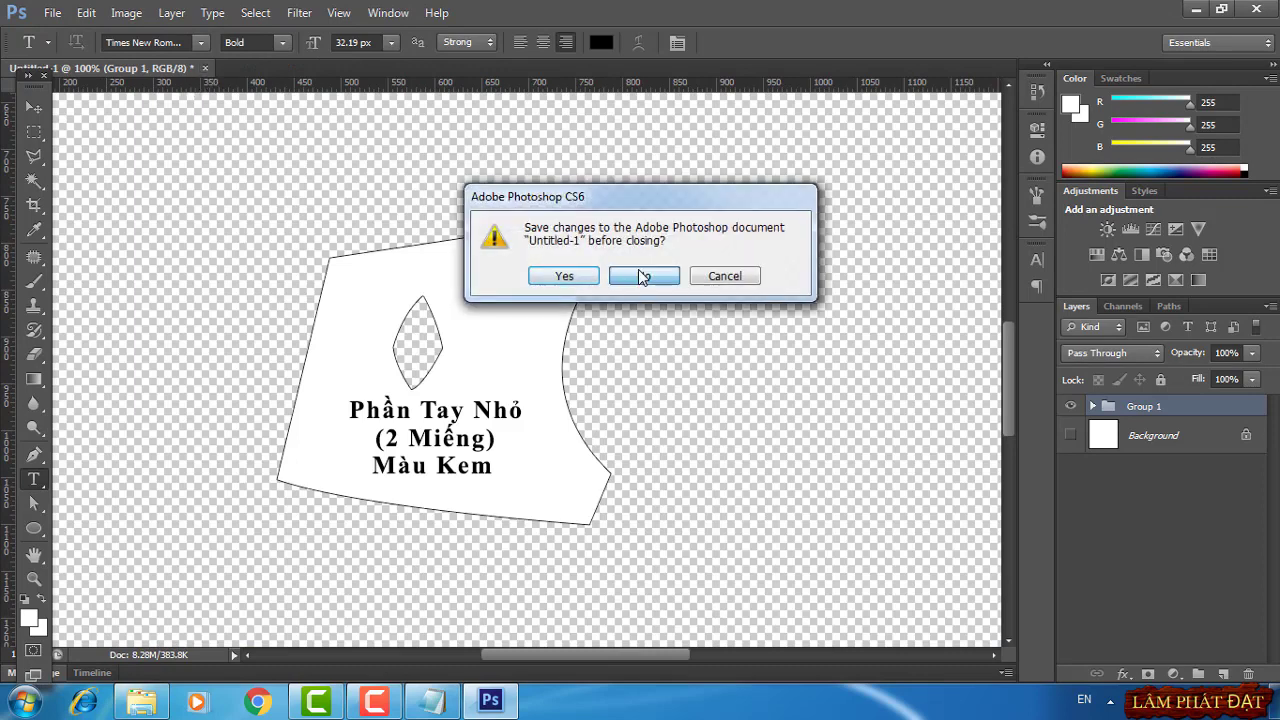
{"action": "left_click", "coordinate": [643, 277]}
In Explorer, open 3. mau rap chinh thuc and box-select all 20 PNGs, 1.png through 20.png
{"action": "mouse_move", "coordinate": [141, 701]}
{"action": "left_click", "coordinate": [200, 654]}
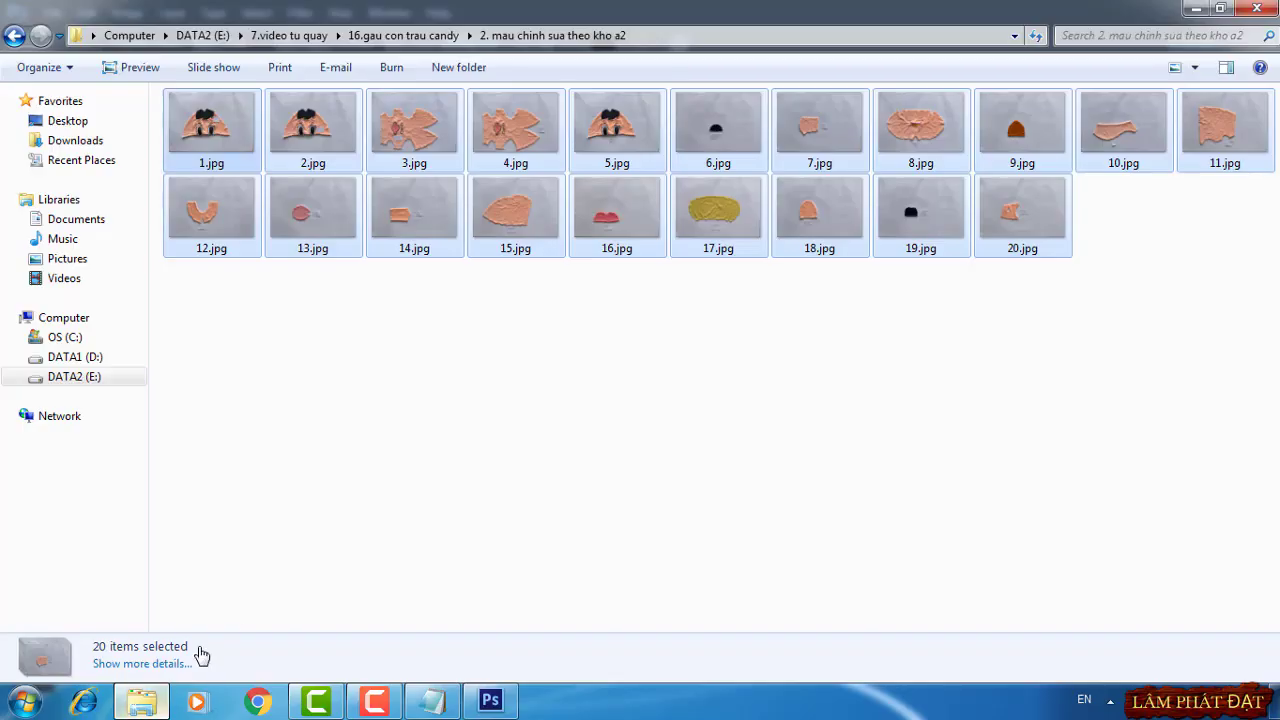
{"action": "left_click", "coordinate": [410, 35]}
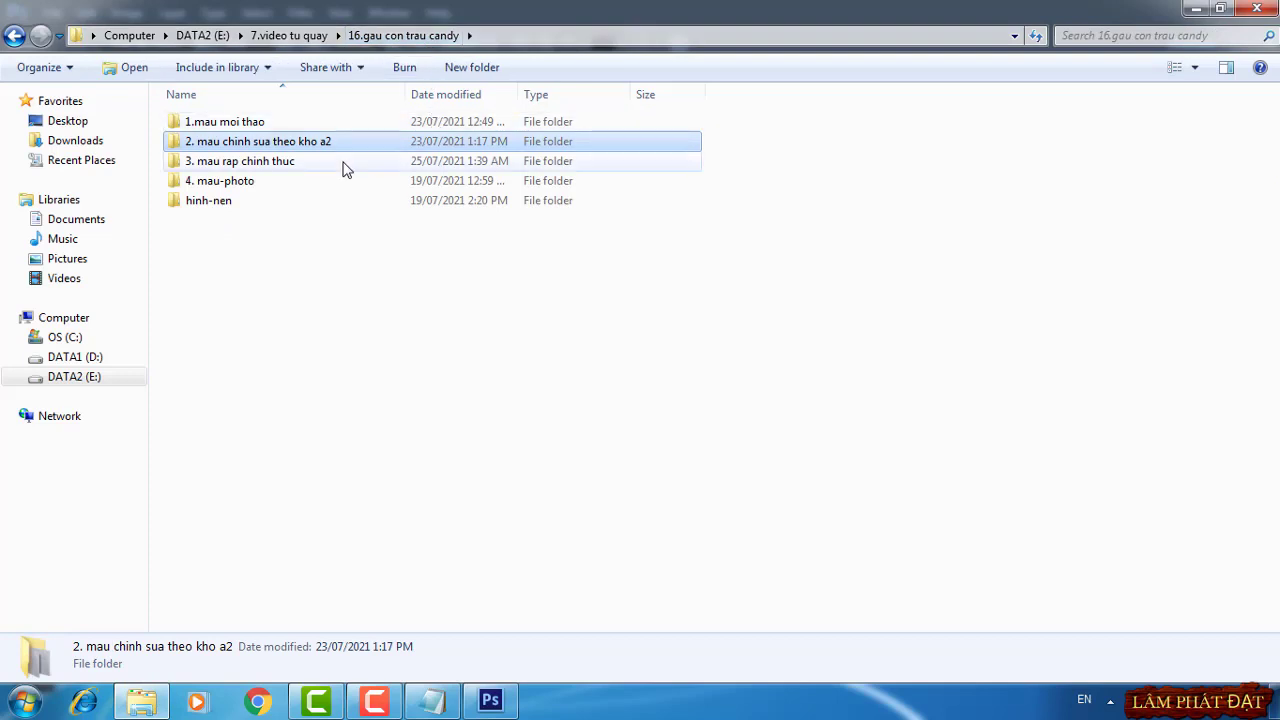
{"action": "left_click", "coordinate": [258, 180]}
{"action": "double_click", "coordinate": [256, 162]}
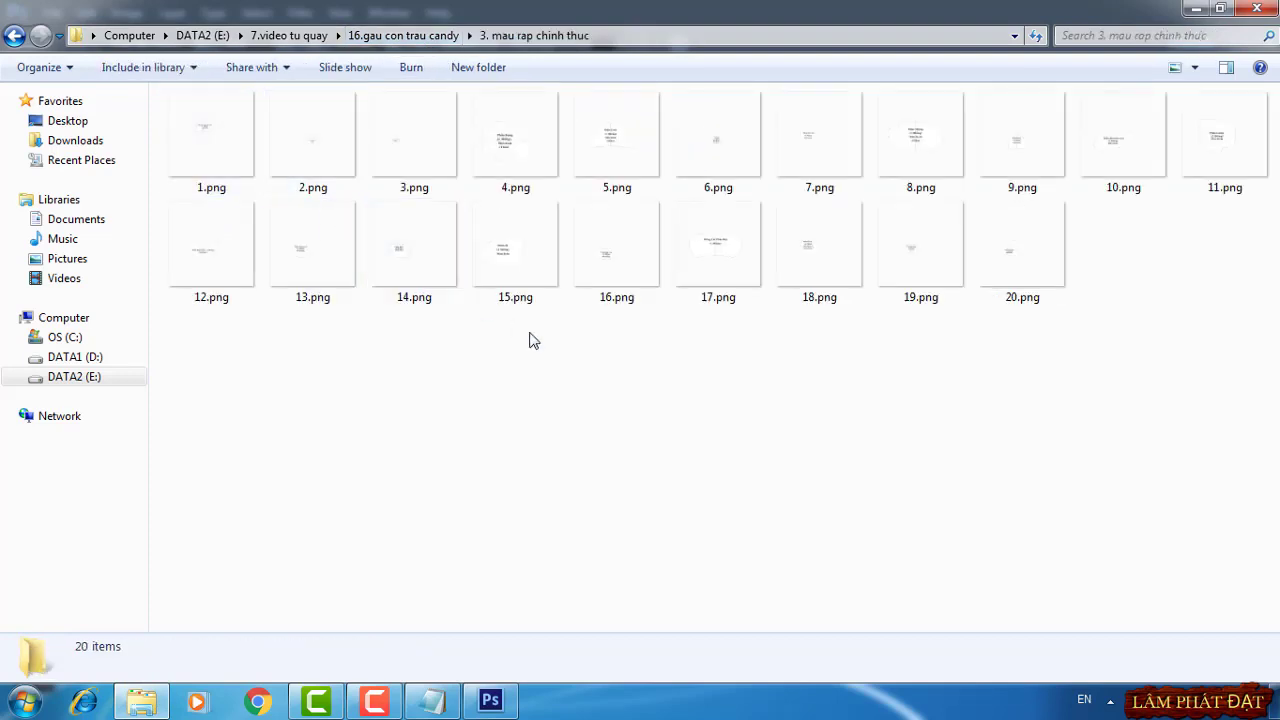
{"action": "left_click_drag", "start_coordinate": [228, 362], "coordinate": [1240, 110]}
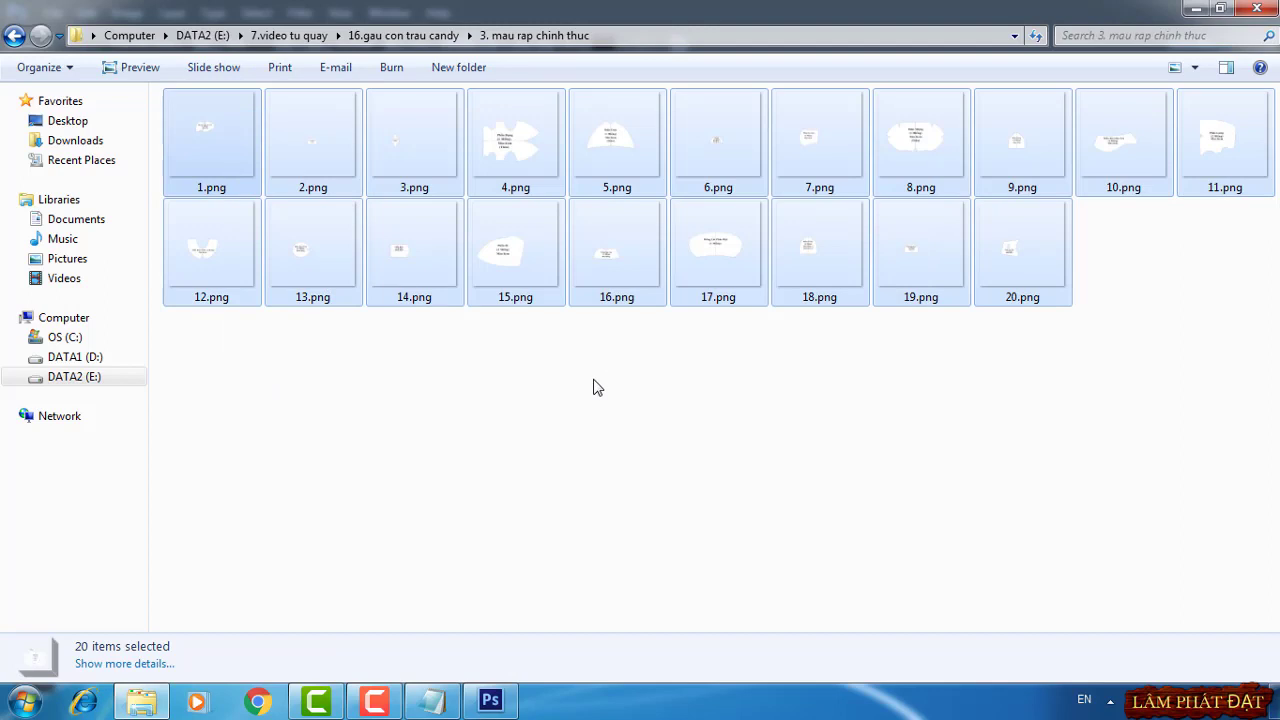
Create a new white 118.9 × 84.1 cm A0 landscape document after checking the paper-size table
{"action": "mouse_move", "coordinate": [490, 700]}
{"action": "left_click", "coordinate": [500, 708]}
{"action": "left_click", "coordinate": [53, 13]}
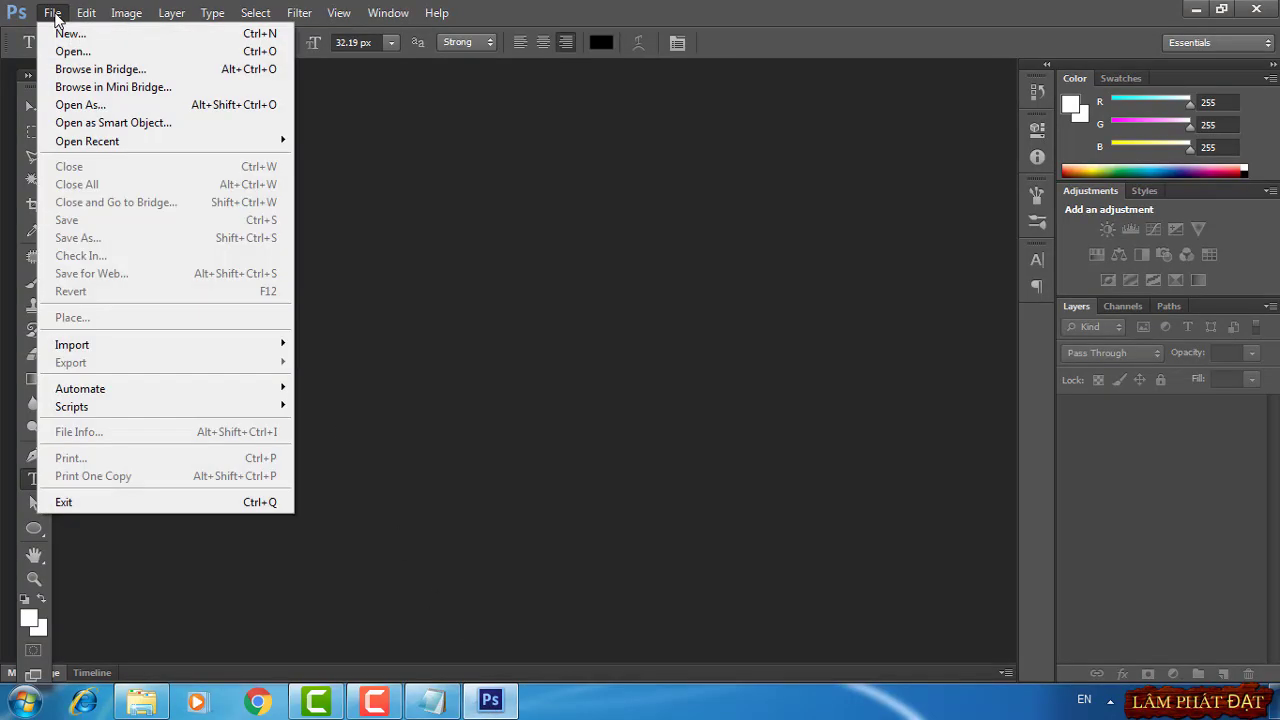
{"action": "left_click", "coordinate": [62, 36]}
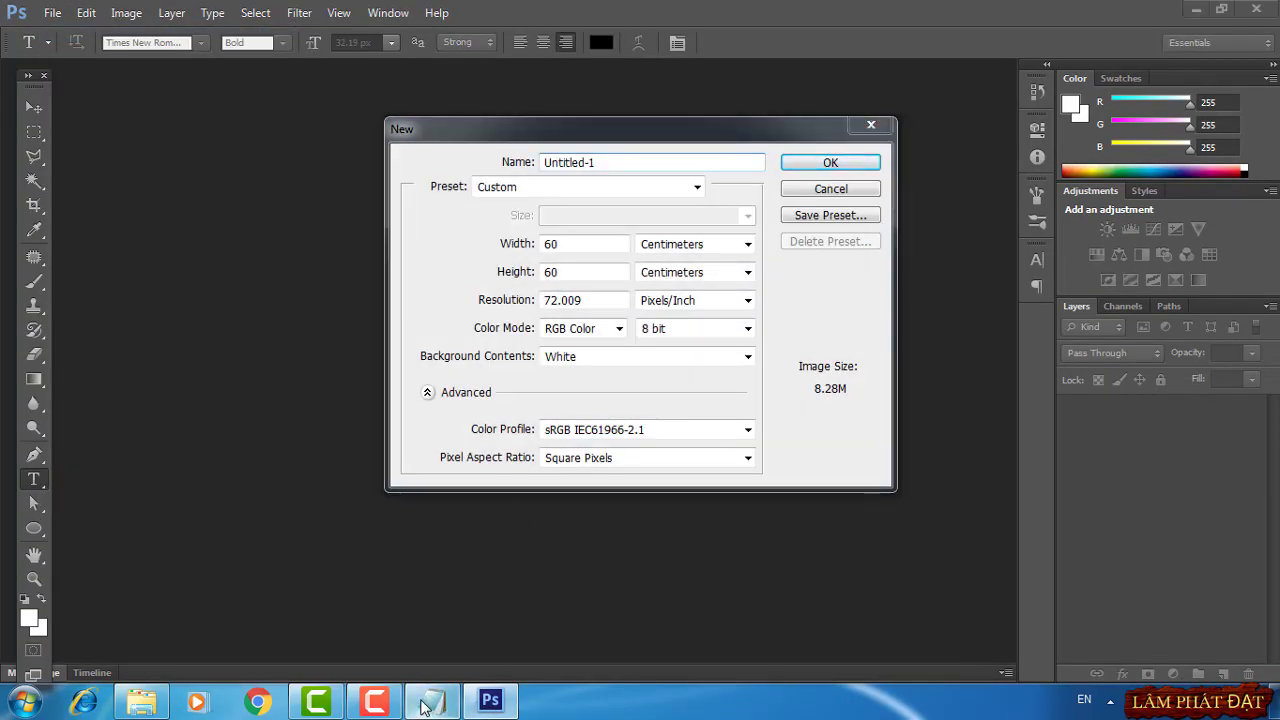
{"action": "left_click", "coordinate": [433, 700]}
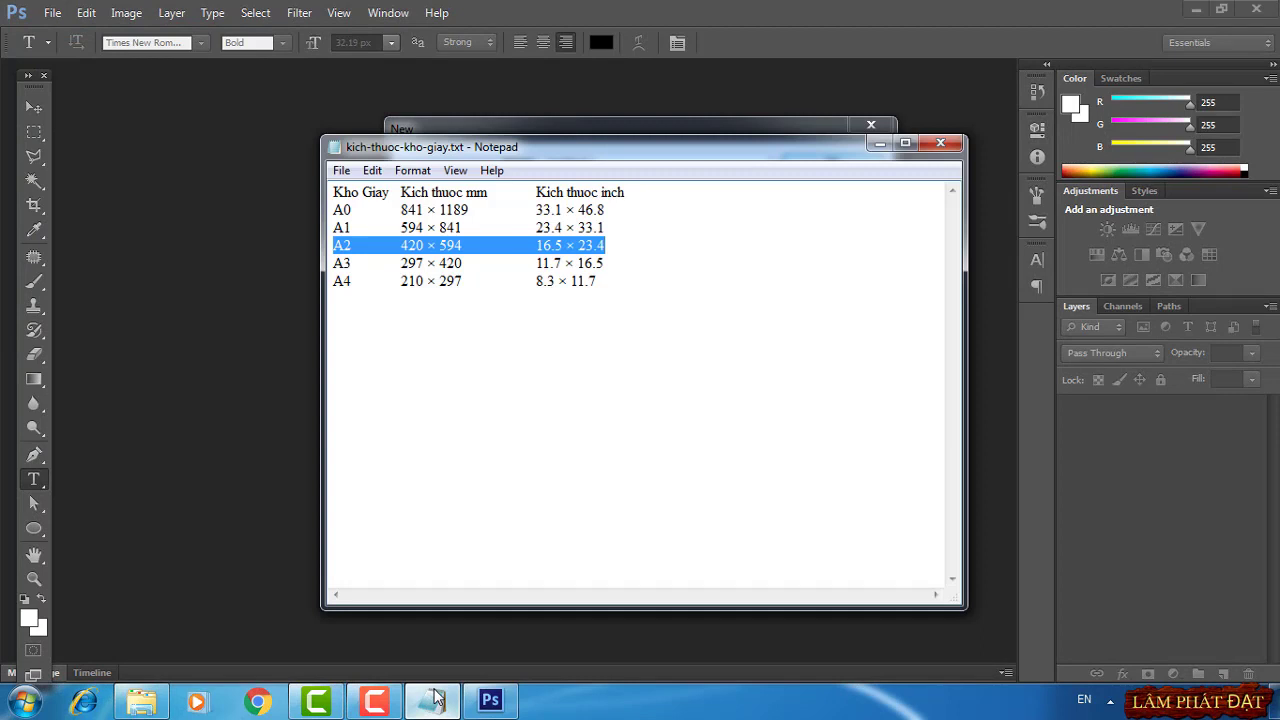
{"action": "left_click", "coordinate": [435, 702]}
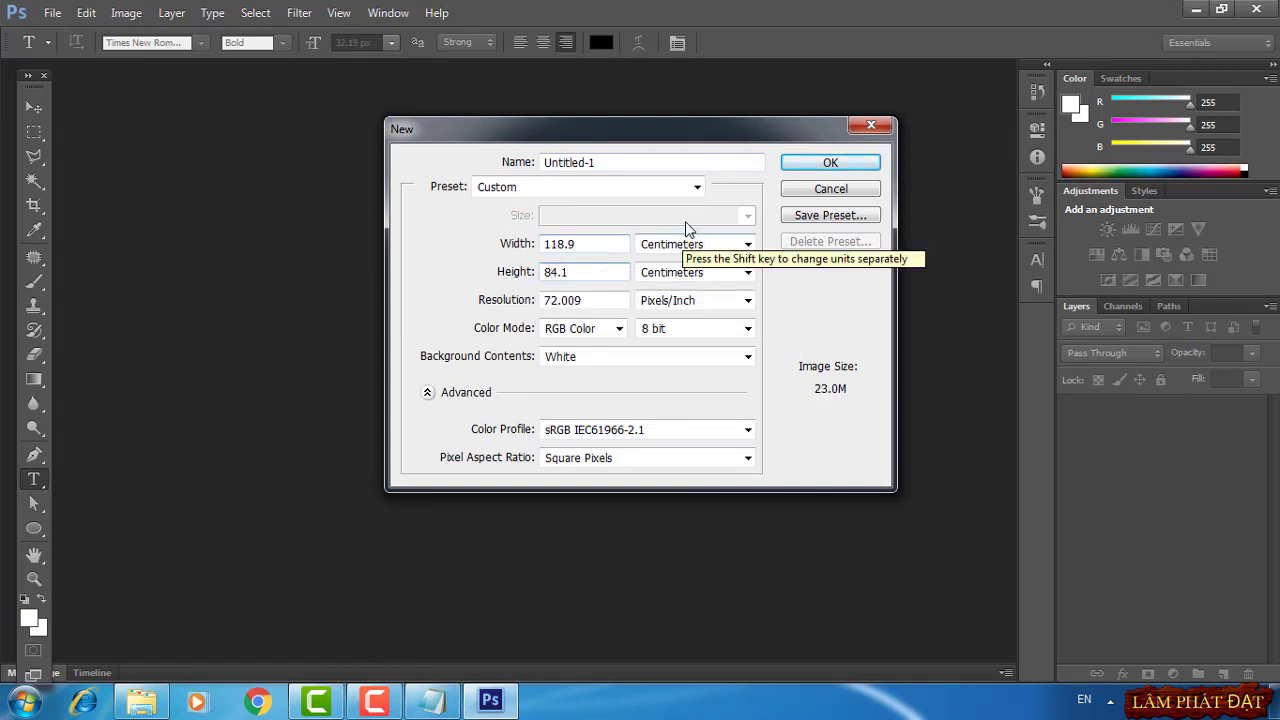
{"action": "left_click", "coordinate": [830, 163]}
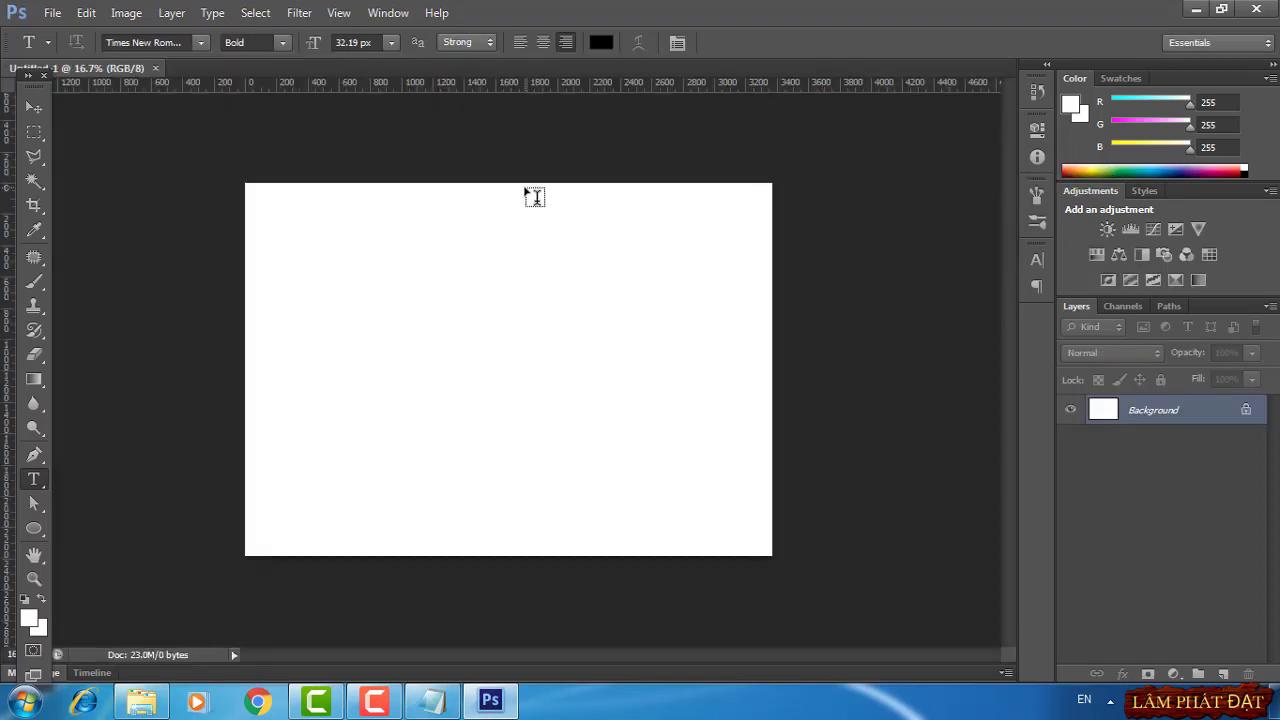
Open 1.png through 20.png from the 3. mau rap chinh thuc folder as separate documents
{"action": "key", "text": "ctrl+plus"}
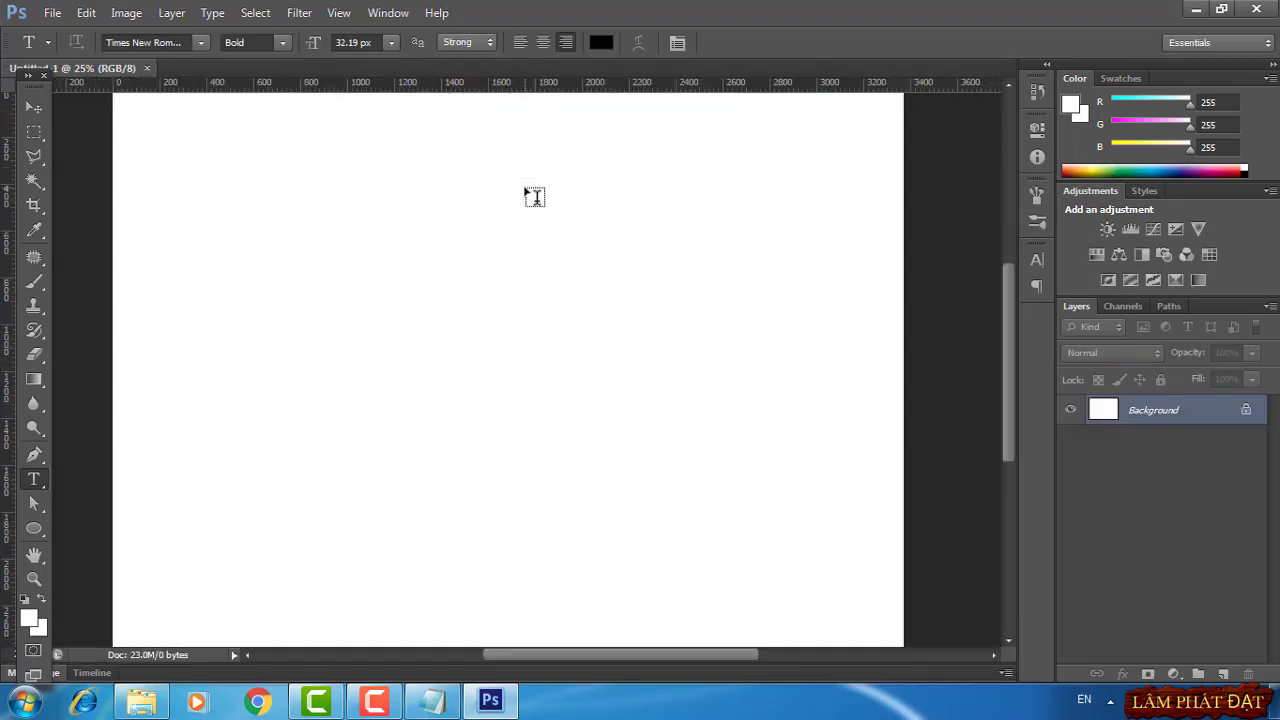
{"action": "left_click_drag", "start_coordinate": [533, 187], "coordinate": [534, 193]}
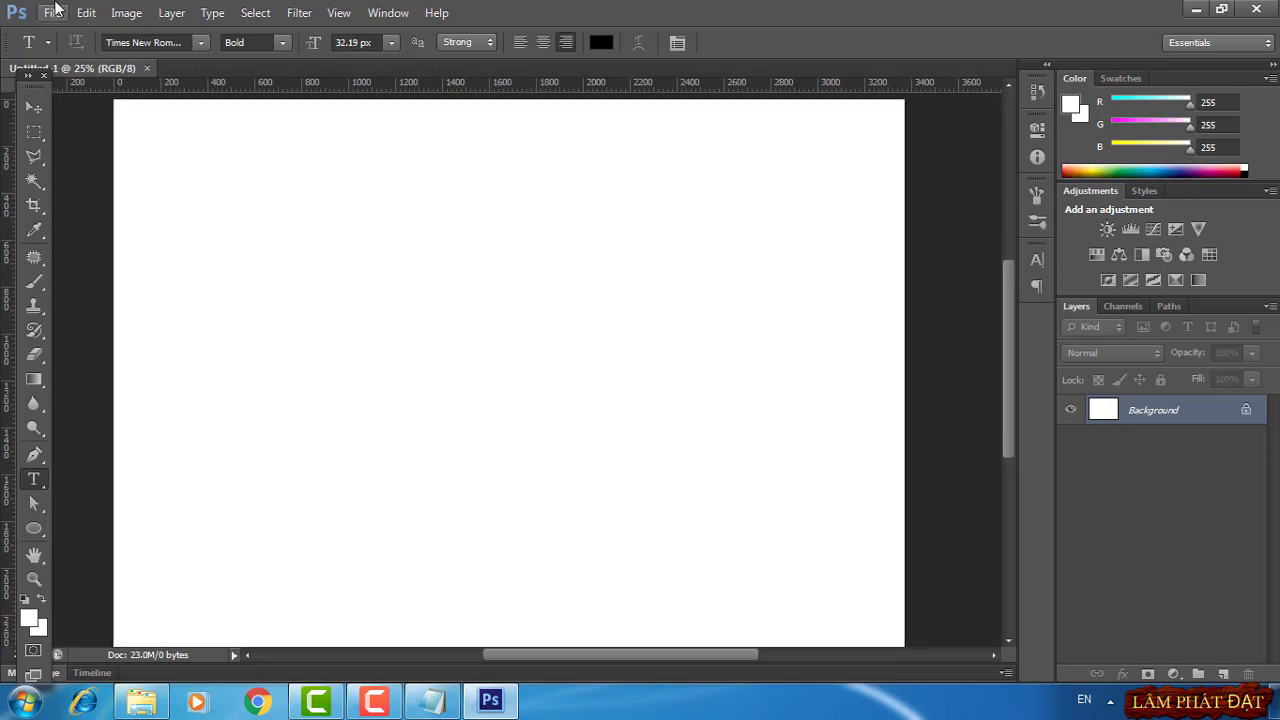
{"action": "left_click", "coordinate": [55, 12]}
{"action": "left_click", "coordinate": [65, 50]}
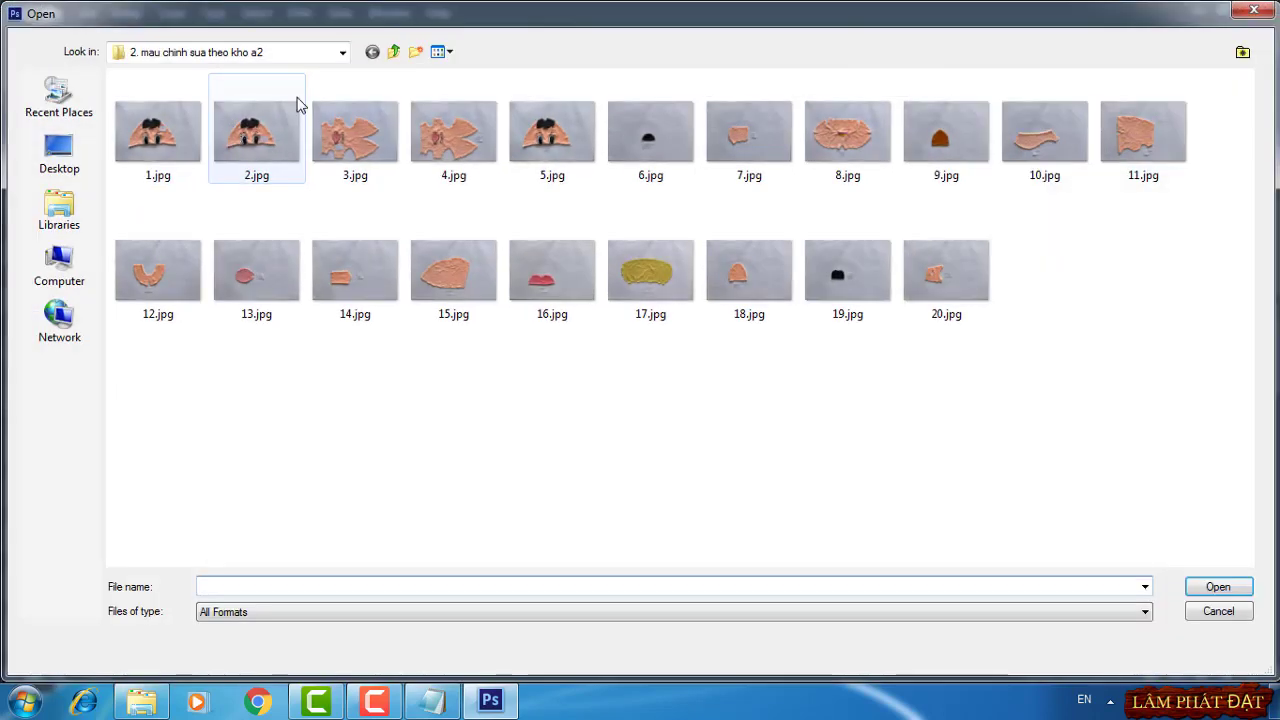
{"action": "left_click", "coordinate": [393, 51]}
{"action": "left_click", "coordinate": [190, 140]}
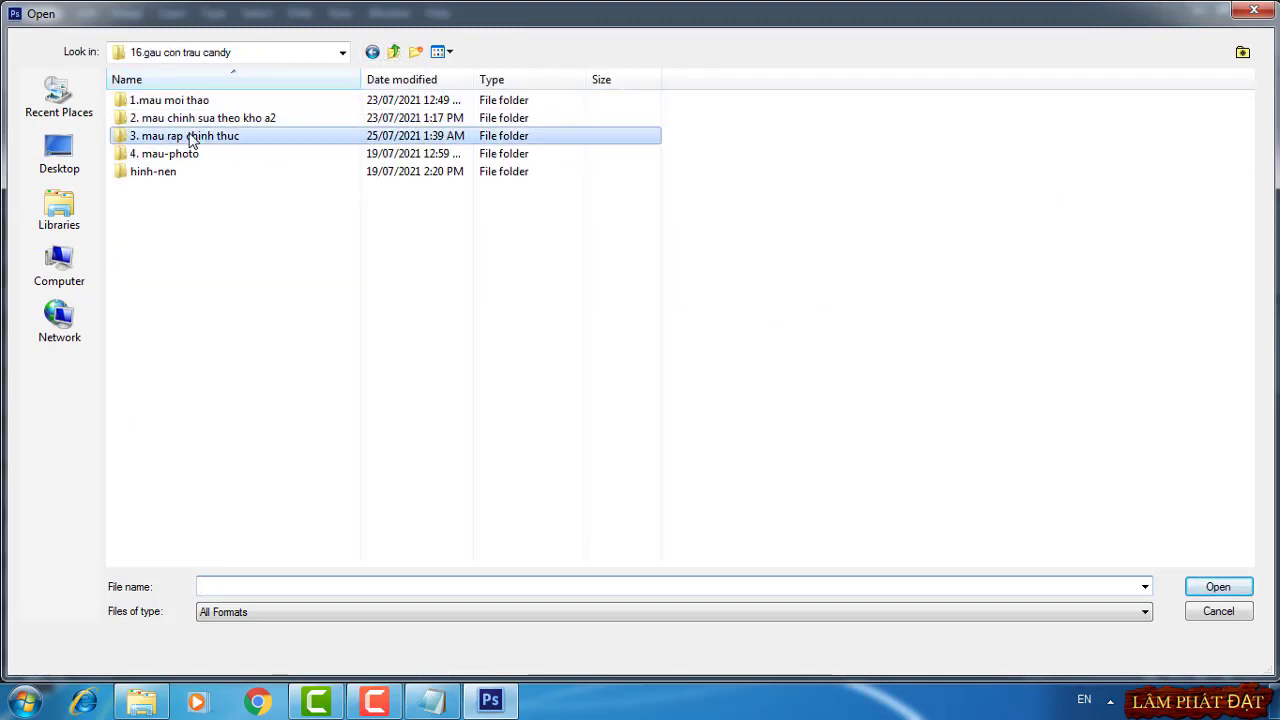
{"action": "double_click", "coordinate": [188, 136]}
{"action": "left_click", "coordinate": [165, 137]}
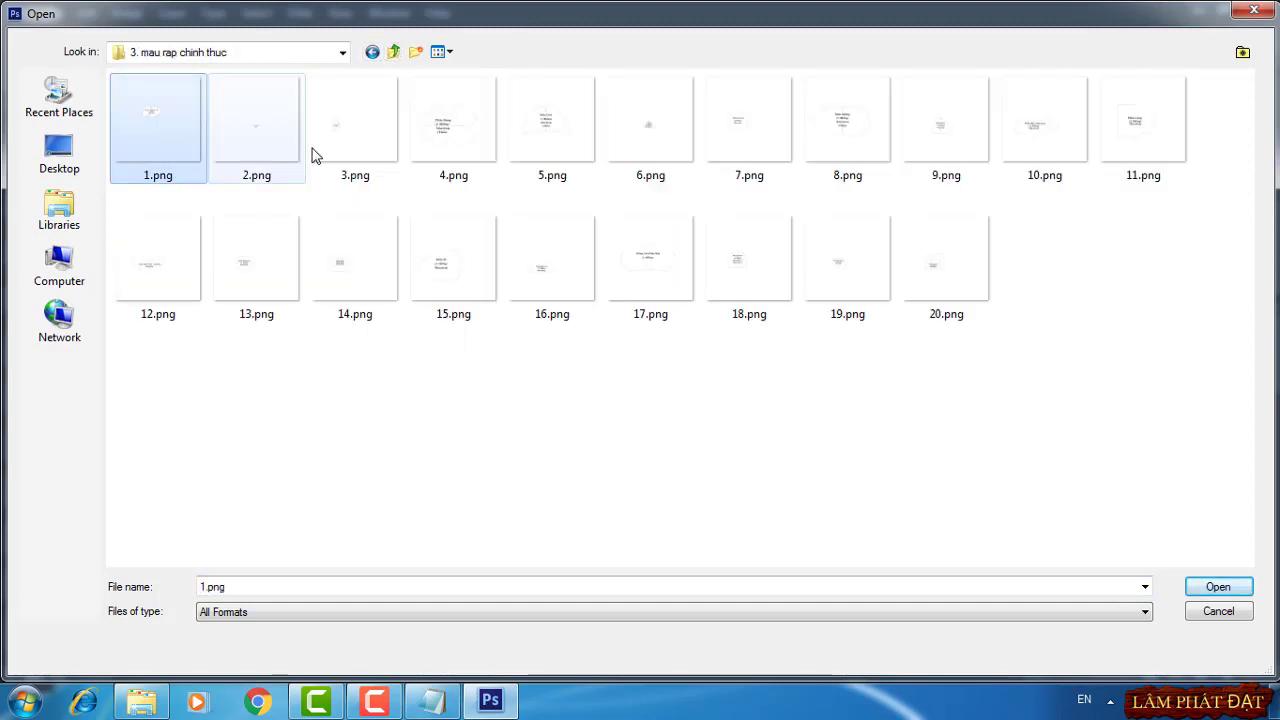
{"action": "left_click", "coordinate": [921, 258], "text": "shift"}
{"action": "left_click", "coordinate": [1210, 586]}
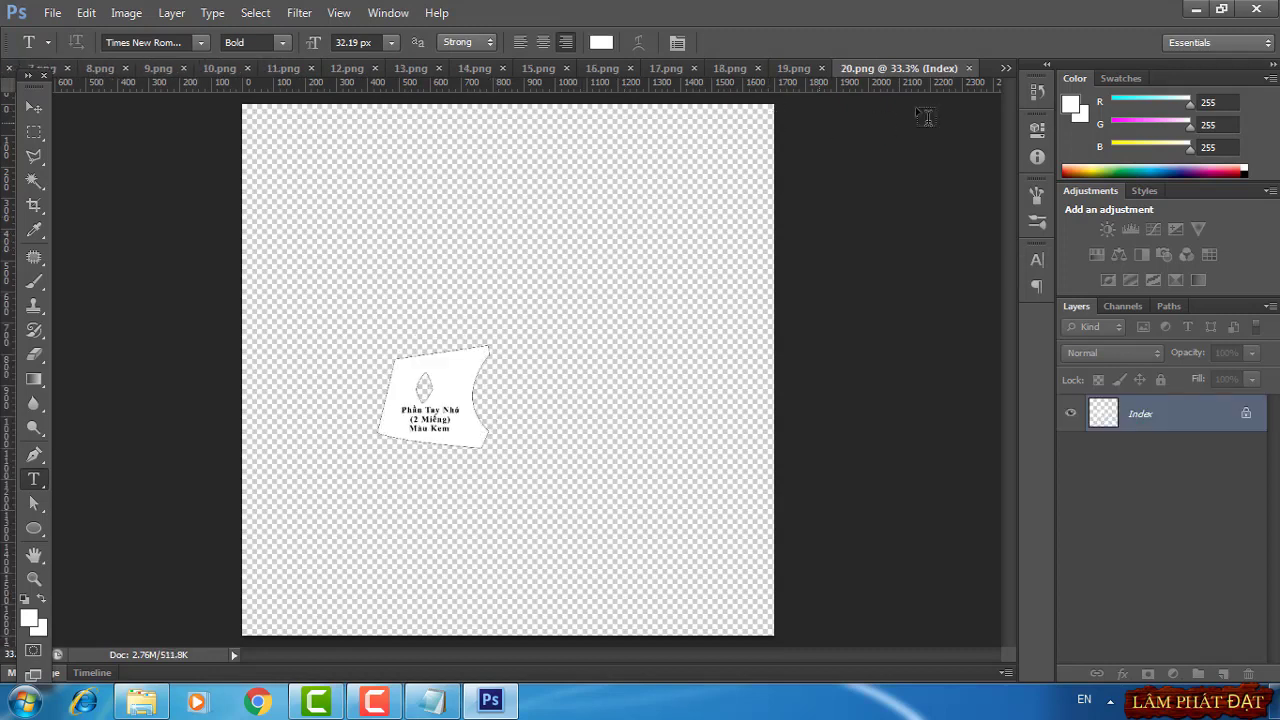
Paste the 1.png piece onto the A0 sheet and move it to the top-left corner
{"action": "left_click", "coordinate": [1005, 68]}
{"action": "left_click", "coordinate": [1052, 96]}
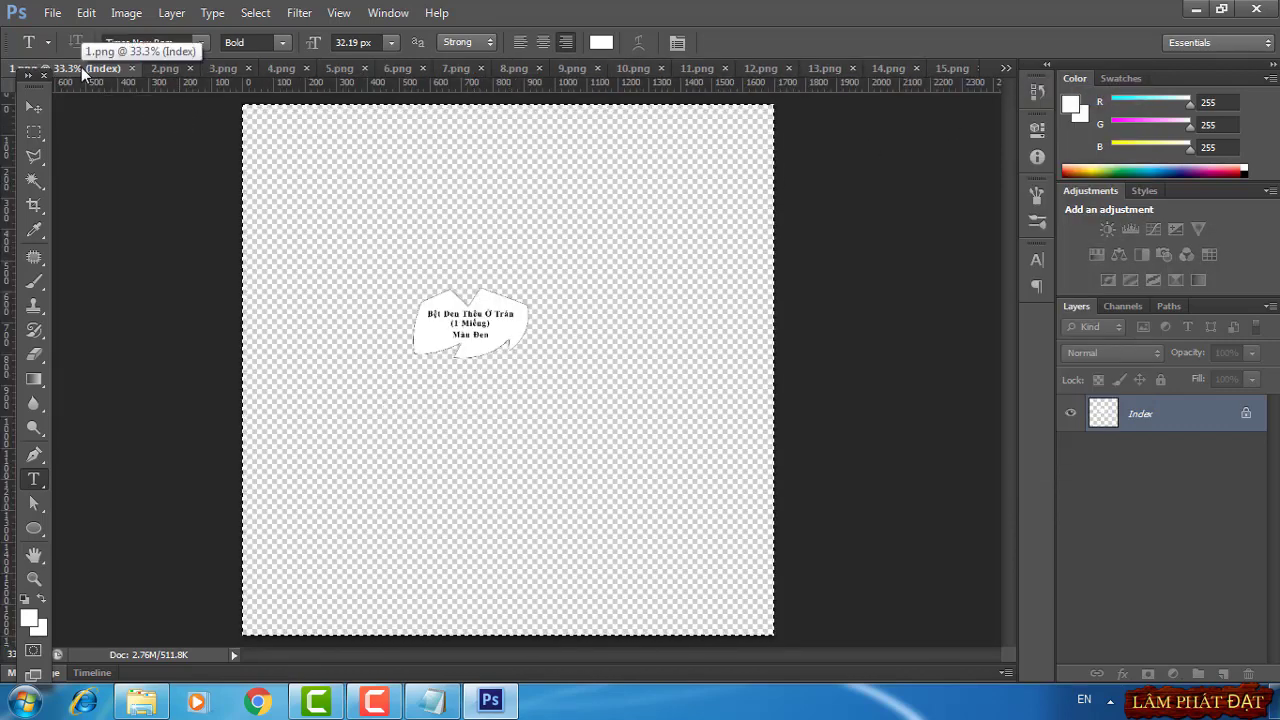
{"action": "left_click", "coordinate": [1005, 68]}
{"action": "left_click", "coordinate": [1055, 78]}
{"action": "key", "text": "ctrl+v"}
{"action": "key", "text": "ctrl+t"}
{"action": "mouse_move", "coordinate": [506, 367]}
{"action": "left_mouse_down"}
{"action": "mouse_move", "coordinate": [175, 142]}
{"action": "mouse_move", "coordinate": [205, 142]}
{"action": "left_mouse_up"}
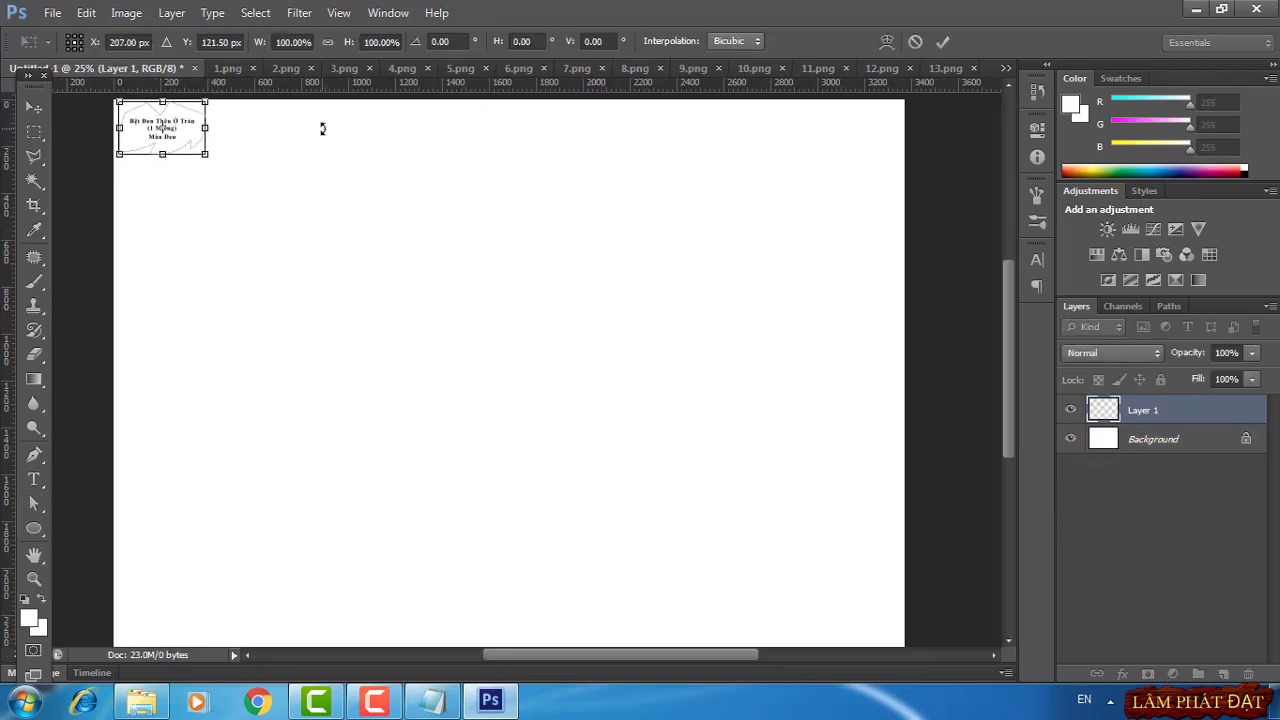
Paste the 2.png piece onto the sheet beside the first piece
{"action": "key", "text": "Return"}
{"action": "key", "text": "t"}
{"action": "left_click", "coordinate": [1005, 68]}
{"action": "left_click", "coordinate": [1050, 111]}
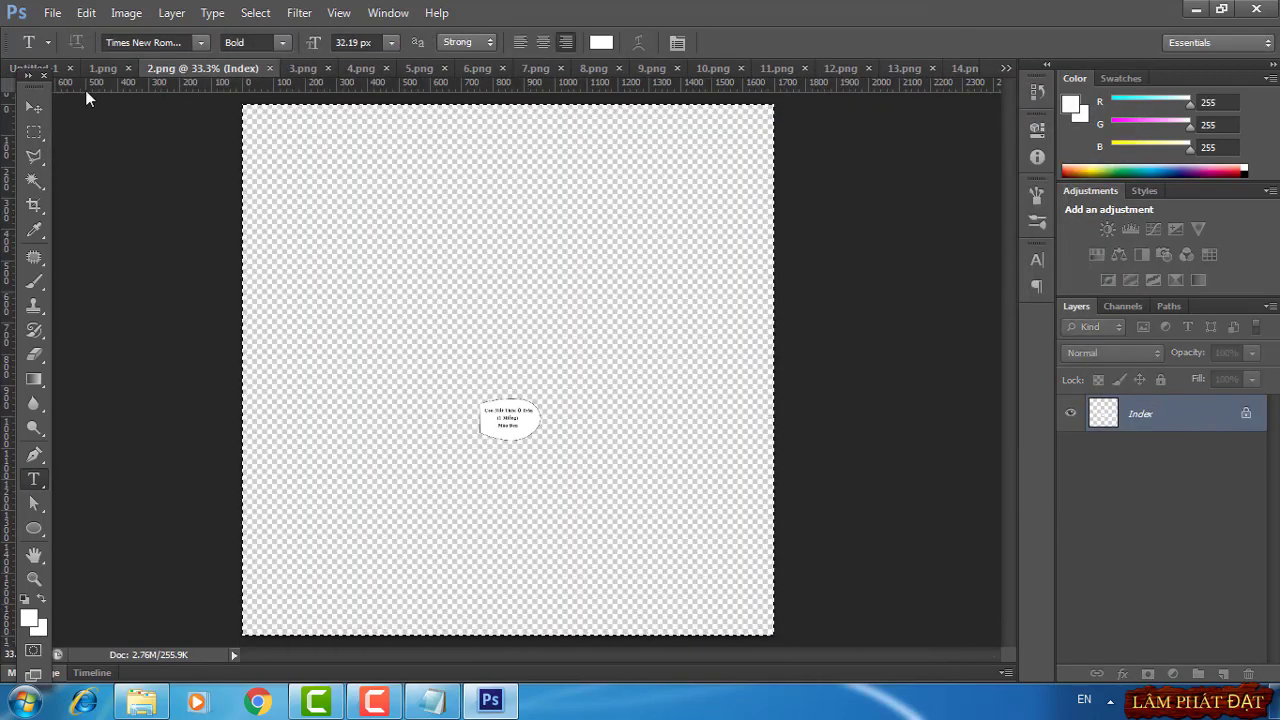
{"action": "left_click_drag", "start_coordinate": [534, 220], "coordinate": [316, 175]}
{"action": "key", "text": "ctrl+t"}
{"action": "left_click_drag", "start_coordinate": [515, 370], "coordinate": [257, 125]}
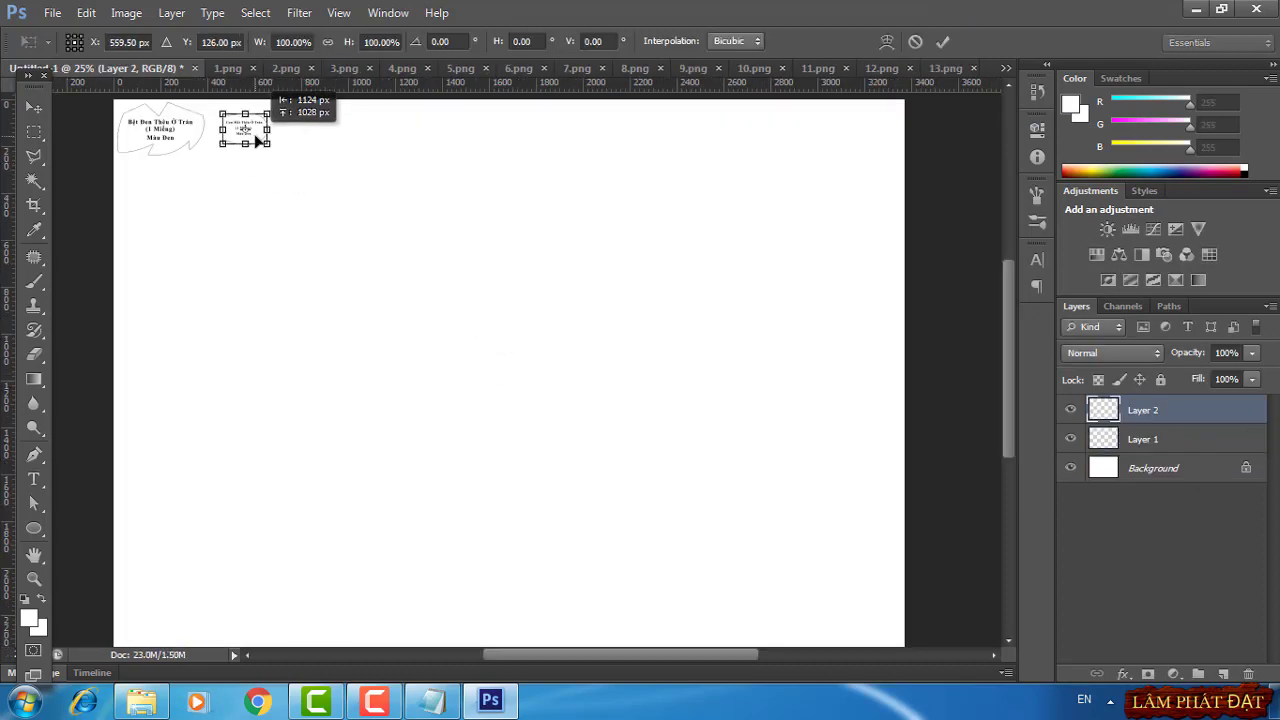
{"action": "key", "text": "Return"}
Copy the 3.png piece onto the sheet and place it beside the second
{"action": "left_click", "coordinate": [1006, 68]}
{"action": "left_click", "coordinate": [1050, 375]}
{"action": "key", "text": "ctrl+a"}
{"action": "key", "text": "ctrl+c"}
{"action": "left_click", "coordinate": [1006, 68]}
{"action": "left_click", "coordinate": [1050, 70]}
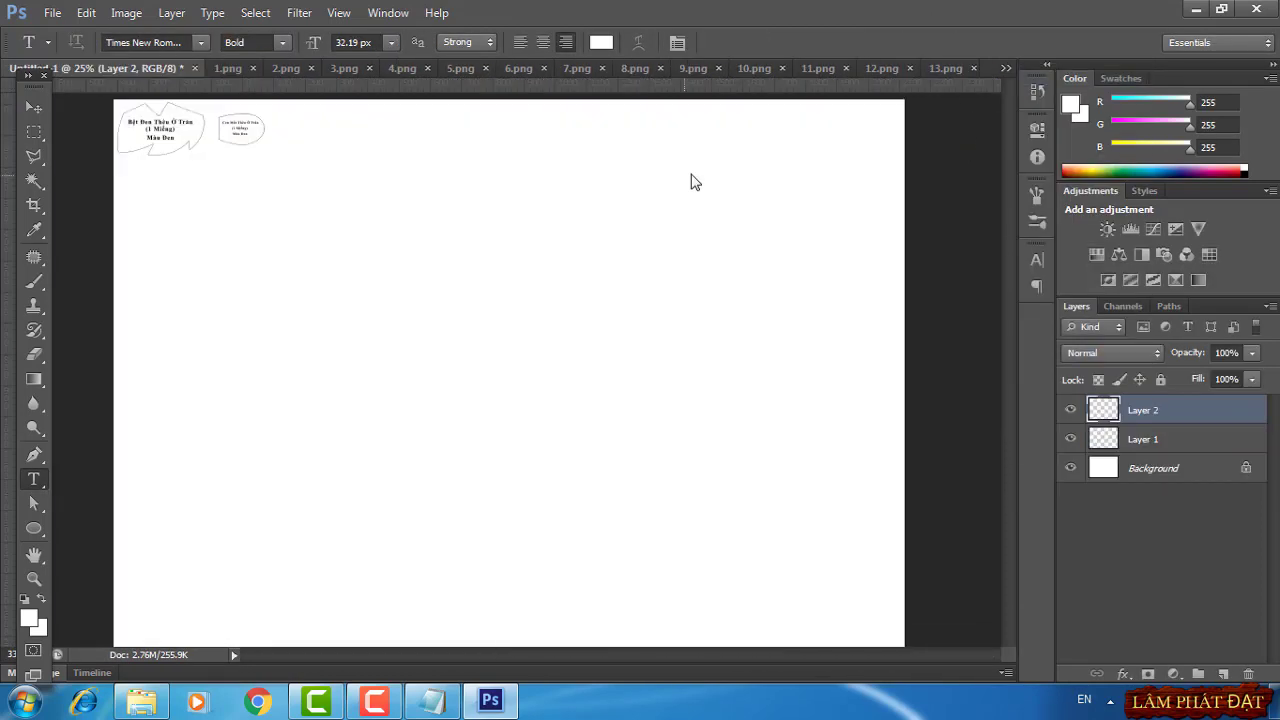
{"action": "key", "text": "ctrl+v"}
{"action": "key", "text": "ctrl+t"}
{"action": "left_click_drag", "start_coordinate": [520, 377], "coordinate": [310, 163]}
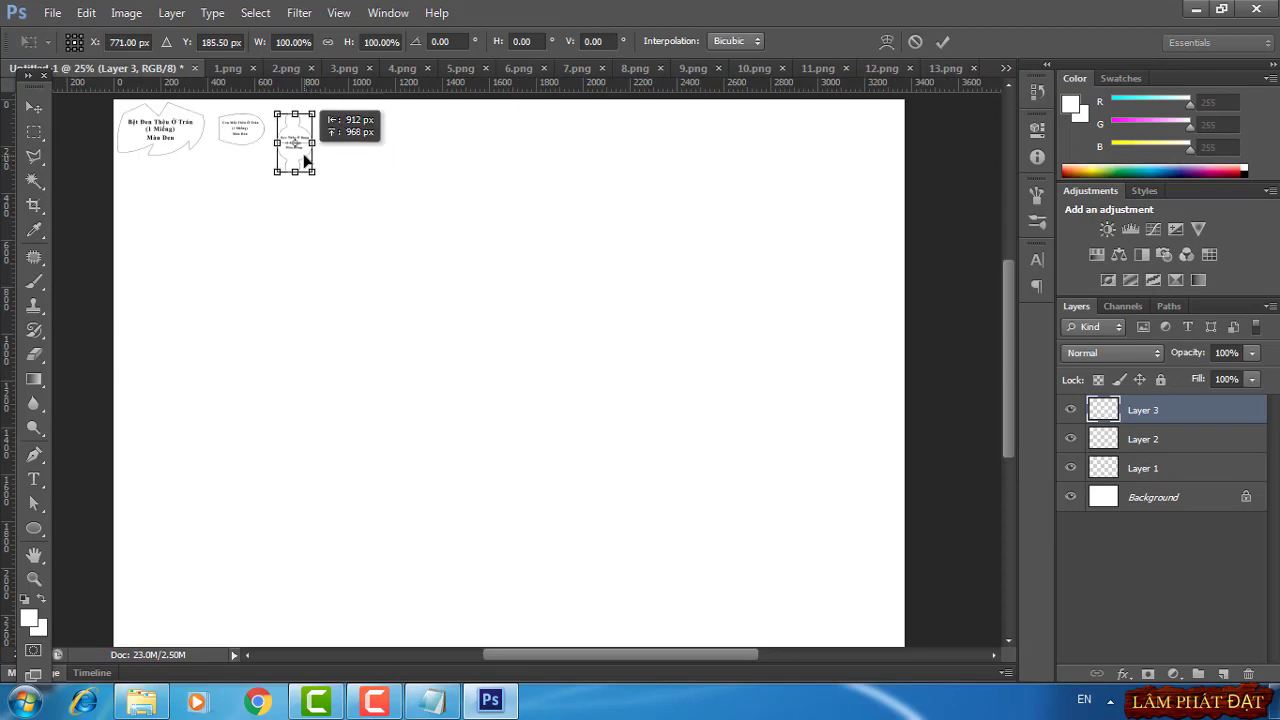
{"action": "left_click", "coordinate": [940, 42]}
Paste the 4.png Phần Bụng piece below the small pieces
{"action": "left_click", "coordinate": [1006, 68]}
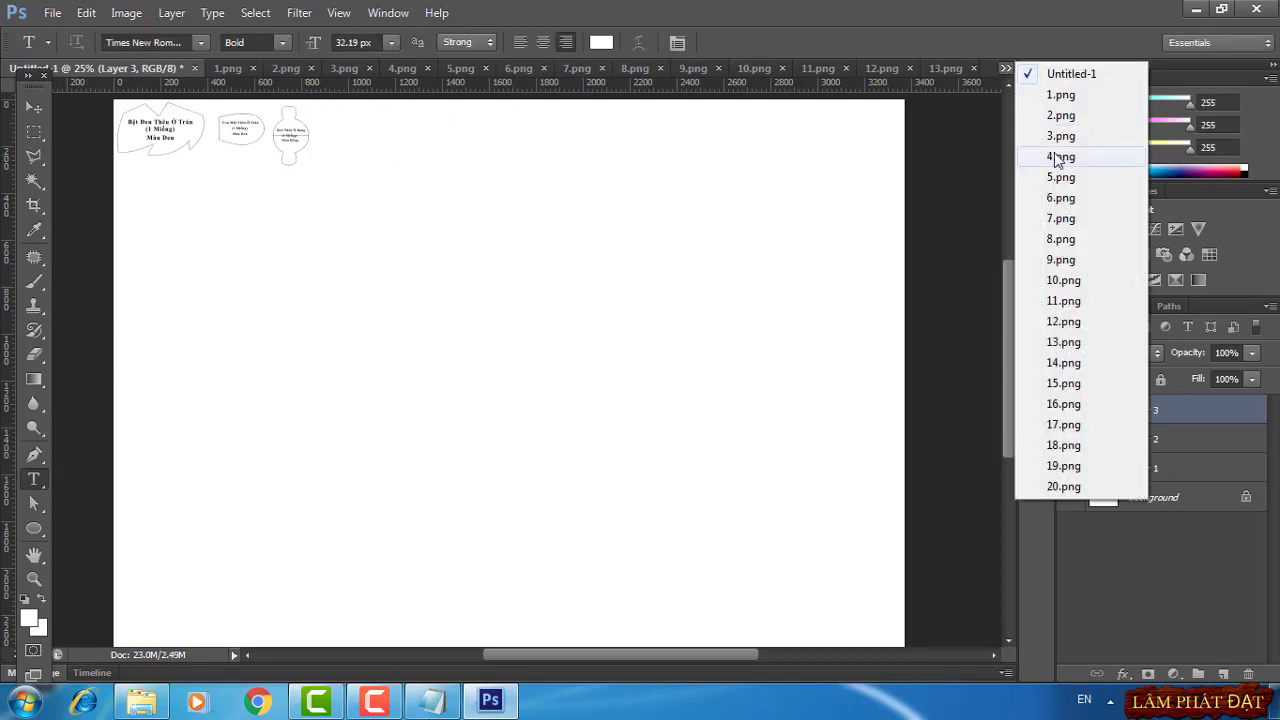
{"action": "left_click", "coordinate": [1057, 154]}
{"action": "left_click", "coordinate": [1006, 68]}
{"action": "left_click", "coordinate": [1050, 70]}
{"action": "key", "text": "ctrl+v"}
{"action": "key", "text": "ctrl+t"}
{"action": "left_click_drag", "start_coordinate": [580, 360], "coordinate": [326, 257]}
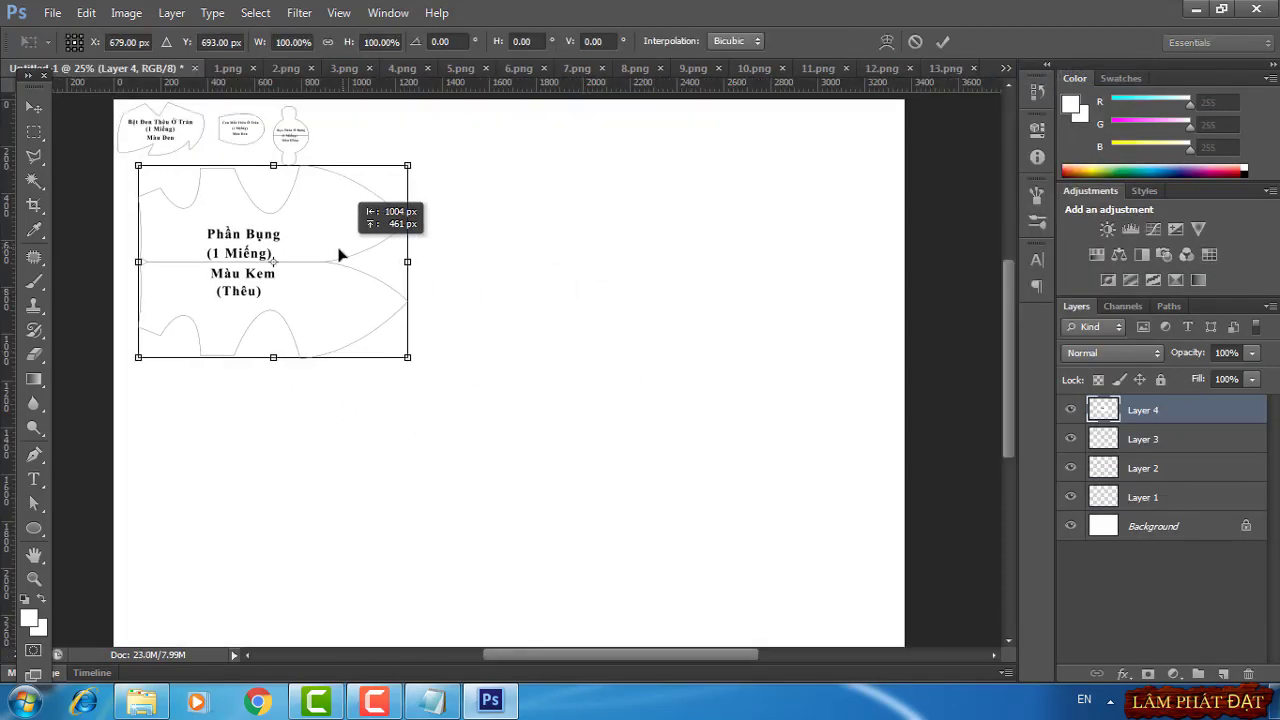
{"action": "left_click", "coordinate": [940, 42]}
Paste the 5.png Phần Trán piece to the right of Phần Bụng
{"action": "left_click", "coordinate": [1006, 68]}
{"action": "left_click", "coordinate": [1030, 175]}
{"action": "left_click", "coordinate": [1006, 68]}
{"action": "left_click", "coordinate": [1050, 70]}
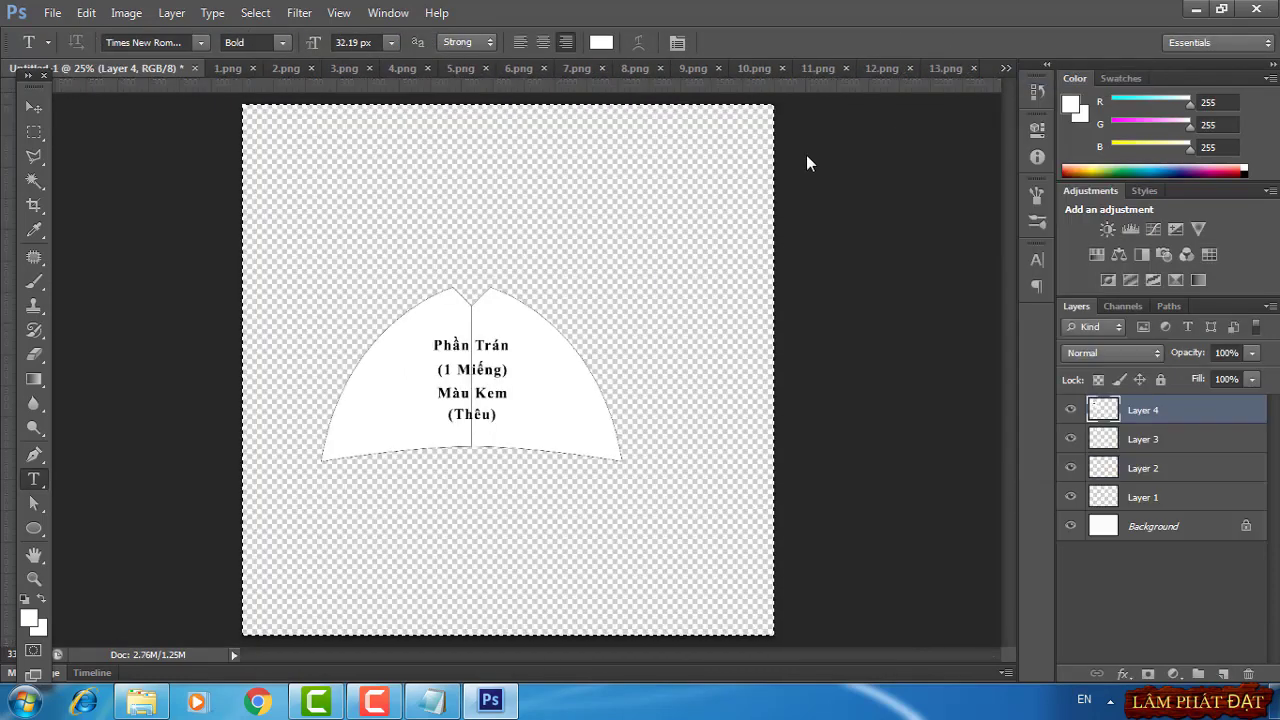
{"action": "key", "text": "ctrl+v"}
{"action": "key", "text": "ctrl+t"}
{"action": "left_click_drag", "start_coordinate": [551, 380], "coordinate": [583, 263]}
{"action": "left_click", "coordinate": [940, 42]}
Paste the 6.png Lỗ Mũi piece into the top row
{"action": "left_click", "coordinate": [1006, 68]}
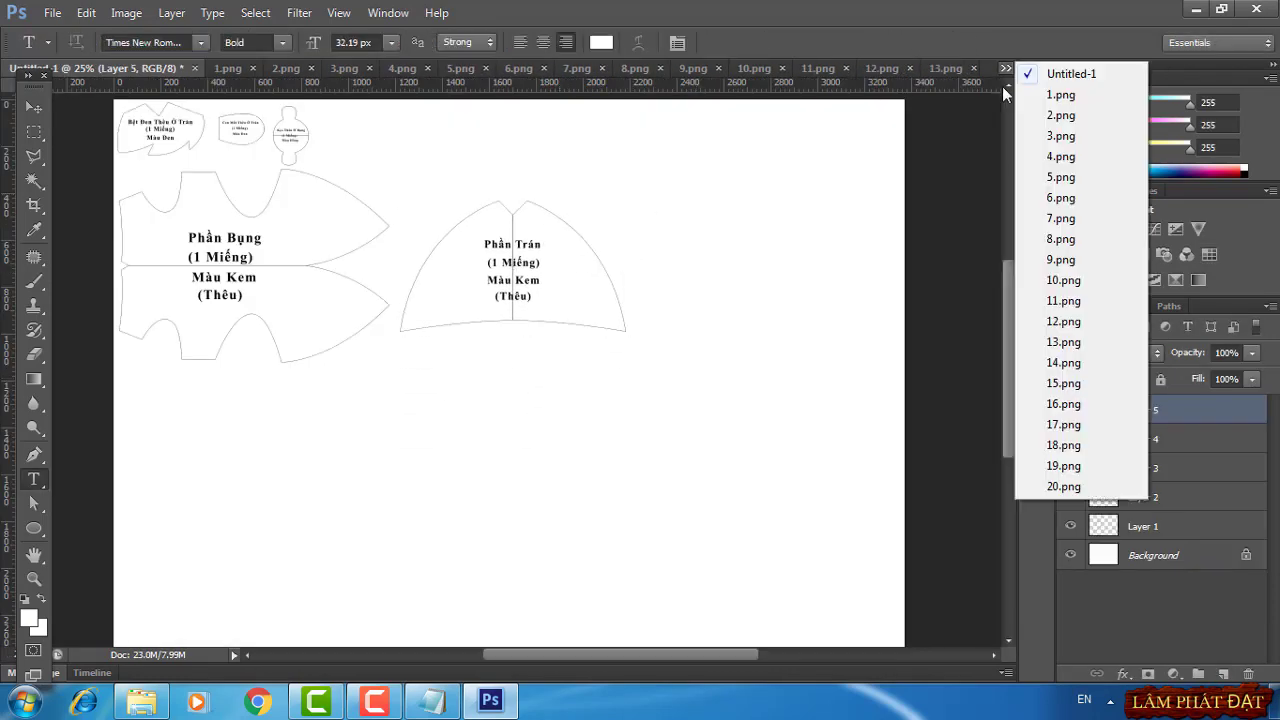
{"action": "left_click", "coordinate": [1045, 177]}
{"action": "left_click", "coordinate": [1006, 68]}
{"action": "left_click", "coordinate": [1049, 197]}
{"action": "left_click", "coordinate": [1006, 68]}
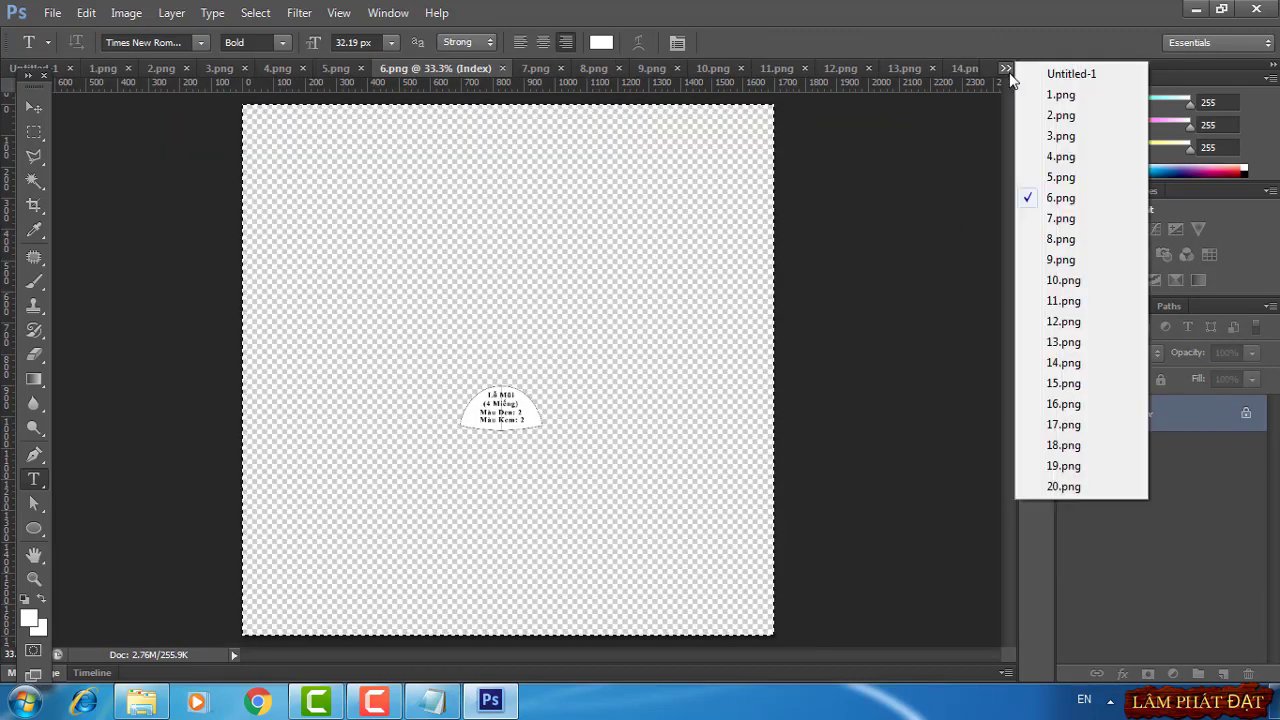
{"action": "left_click", "coordinate": [1070, 73]}
{"action": "key", "text": "ctrl+v"}
{"action": "key", "text": "ctrl+t"}
{"action": "left_click_drag", "start_coordinate": [540, 370], "coordinate": [443, 126]}
{"action": "left_click", "coordinate": [940, 42]}
Paste the 7.png Phần Tay Lớn piece into the top row
{"action": "left_click", "coordinate": [1006, 68]}
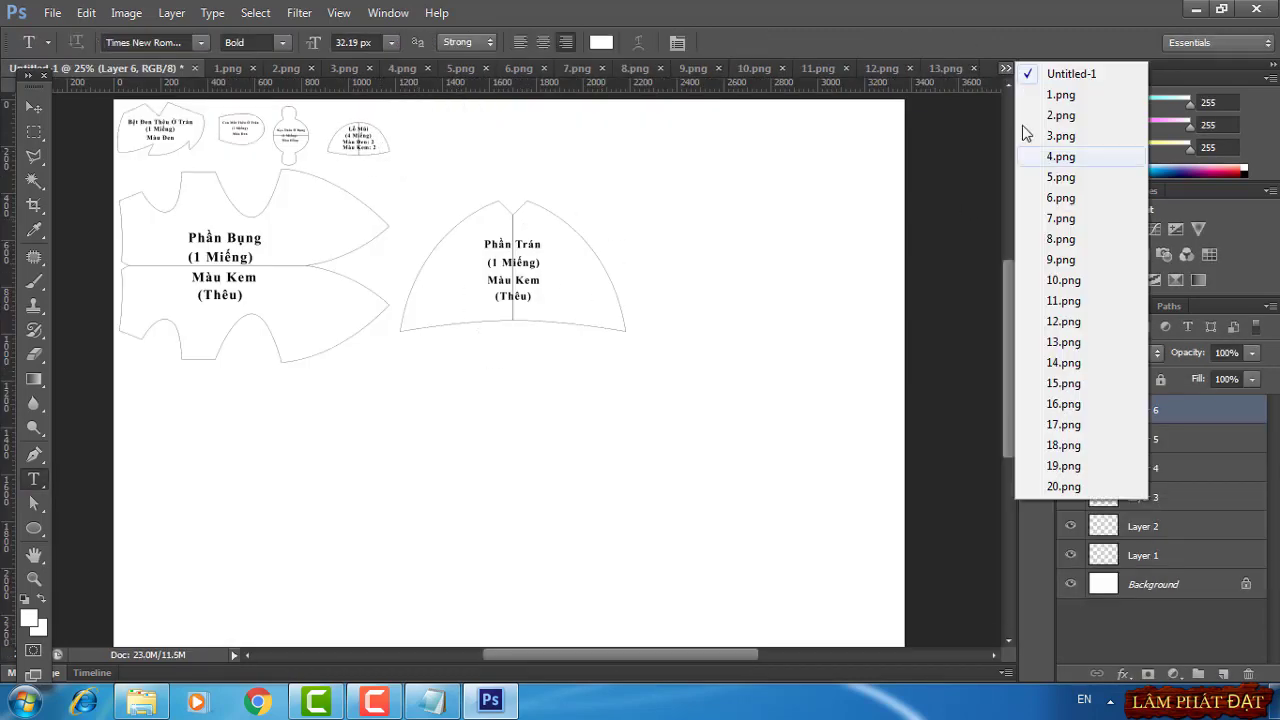
{"action": "left_click", "coordinate": [1060, 218]}
{"action": "left_click", "coordinate": [1006, 68]}
{"action": "left_click", "coordinate": [1070, 73]}
{"action": "key", "text": "ctrl+v"}
{"action": "key", "text": "ctrl+t"}
{"action": "mouse_move", "coordinate": [538, 367]}
{"action": "left_mouse_down"}
{"action": "mouse_move", "coordinate": [537, 172]}
{"action": "mouse_move", "coordinate": [481, 156]}
{"action": "left_mouse_up"}
{"action": "left_click", "coordinate": [941, 42]}
Paste the 8.png Phần Miệng piece at the sheet's lower left
{"action": "left_click", "coordinate": [1006, 68]}
{"action": "left_click", "coordinate": [1050, 238]}
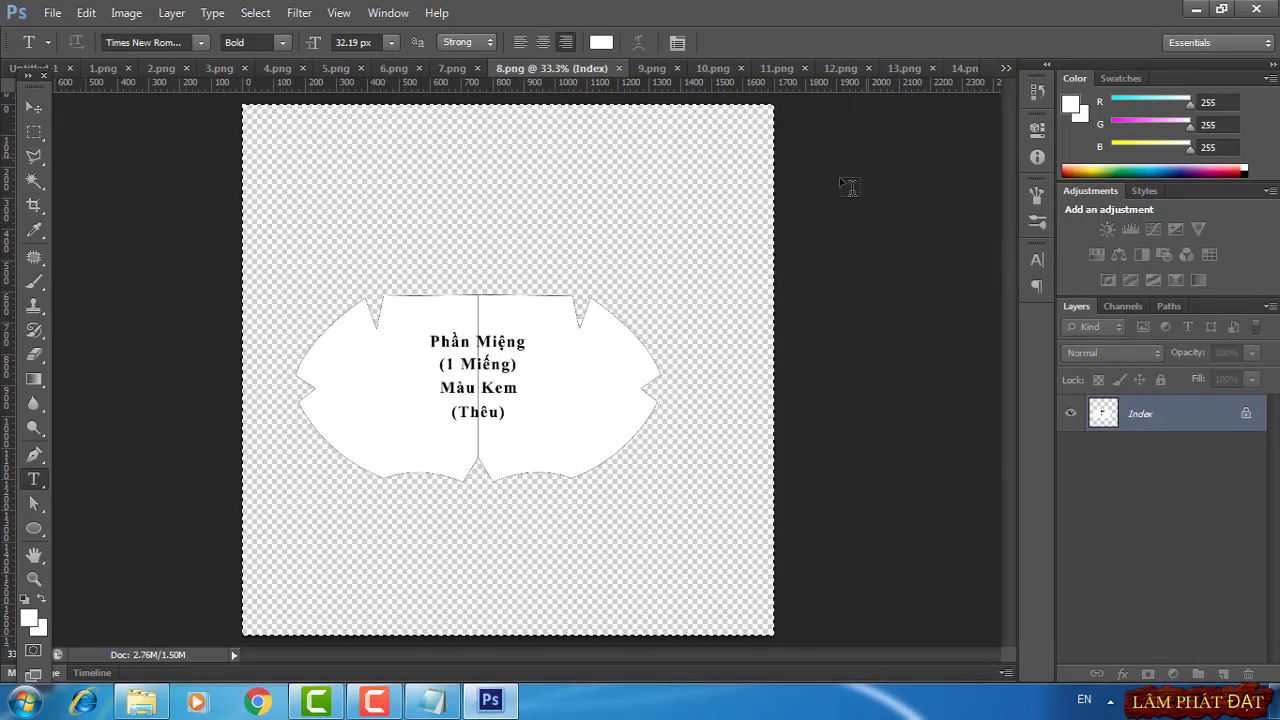
{"action": "left_click", "coordinate": [1006, 68]}
{"action": "left_click", "coordinate": [1070, 73]}
{"action": "key", "text": "ctrl+v"}
{"action": "key", "text": "ctrl+t"}
{"action": "mouse_move", "coordinate": [615, 370]}
{"action": "left_mouse_down"}
{"action": "mouse_move", "coordinate": [371, 423]}
{"action": "mouse_move", "coordinate": [347, 449]}
{"action": "left_mouse_up"}
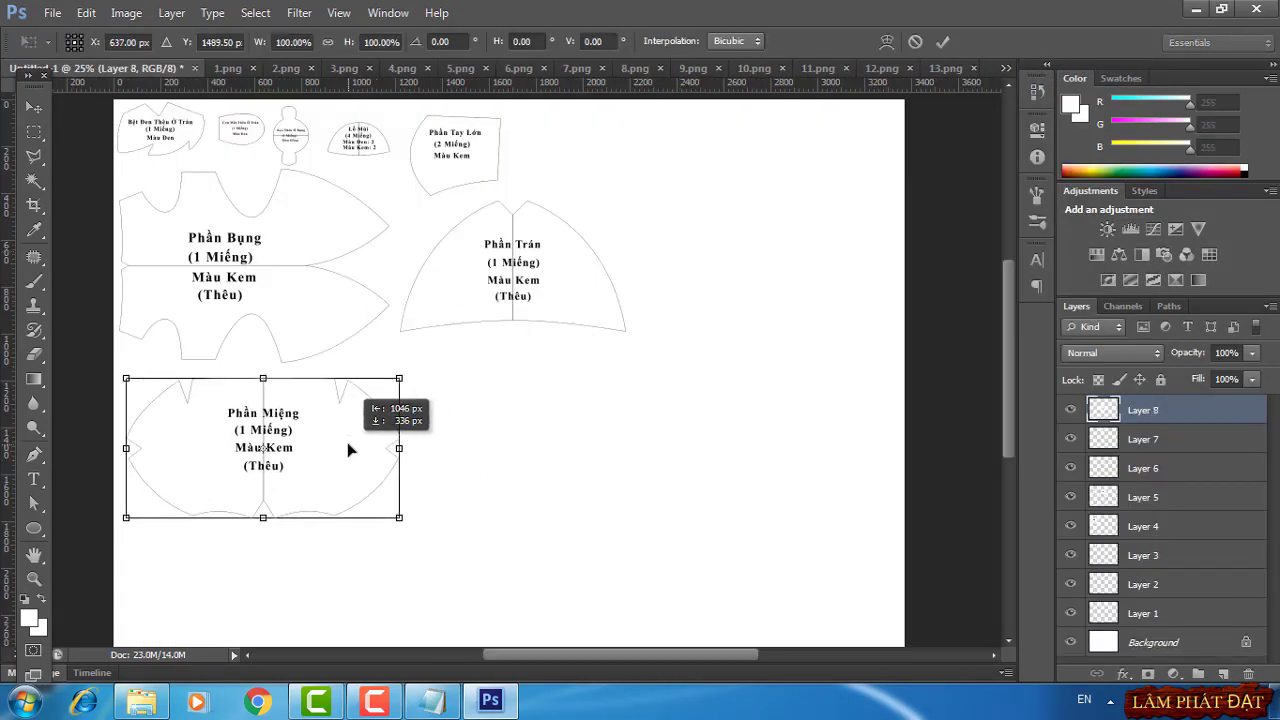
Commit the previous piece, then paste 9.png's Phần Sừng piece into the sheet's top row
{"action": "left_click", "coordinate": [941, 42]}
{"action": "left_click", "coordinate": [1006, 68]}
{"action": "left_click", "coordinate": [1050, 260]}
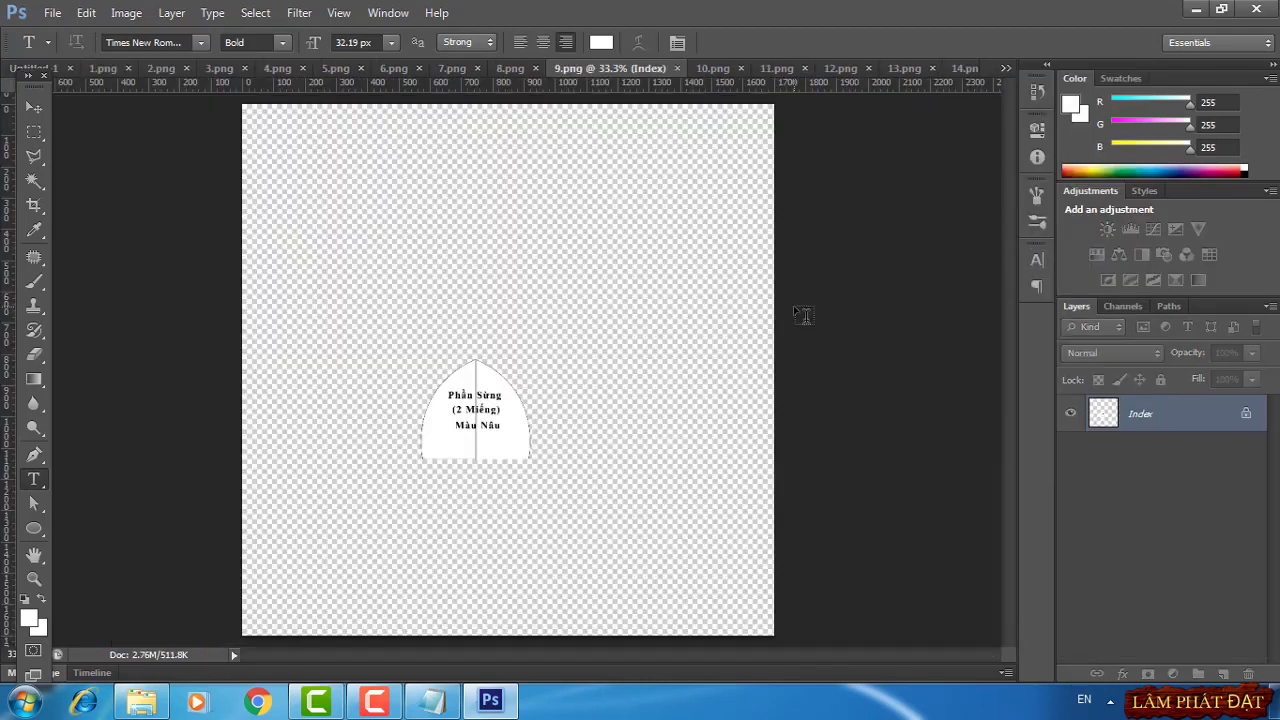
{"action": "left_click", "coordinate": [1006, 68]}
{"action": "left_click", "coordinate": [1070, 73]}
{"action": "key", "text": "ctrl+v"}
{"action": "key", "text": "ctrl+t"}
{"action": "left_click_drag", "start_coordinate": [555, 240], "coordinate": [555, 150]}
{"action": "left_click", "coordinate": [941, 42]}
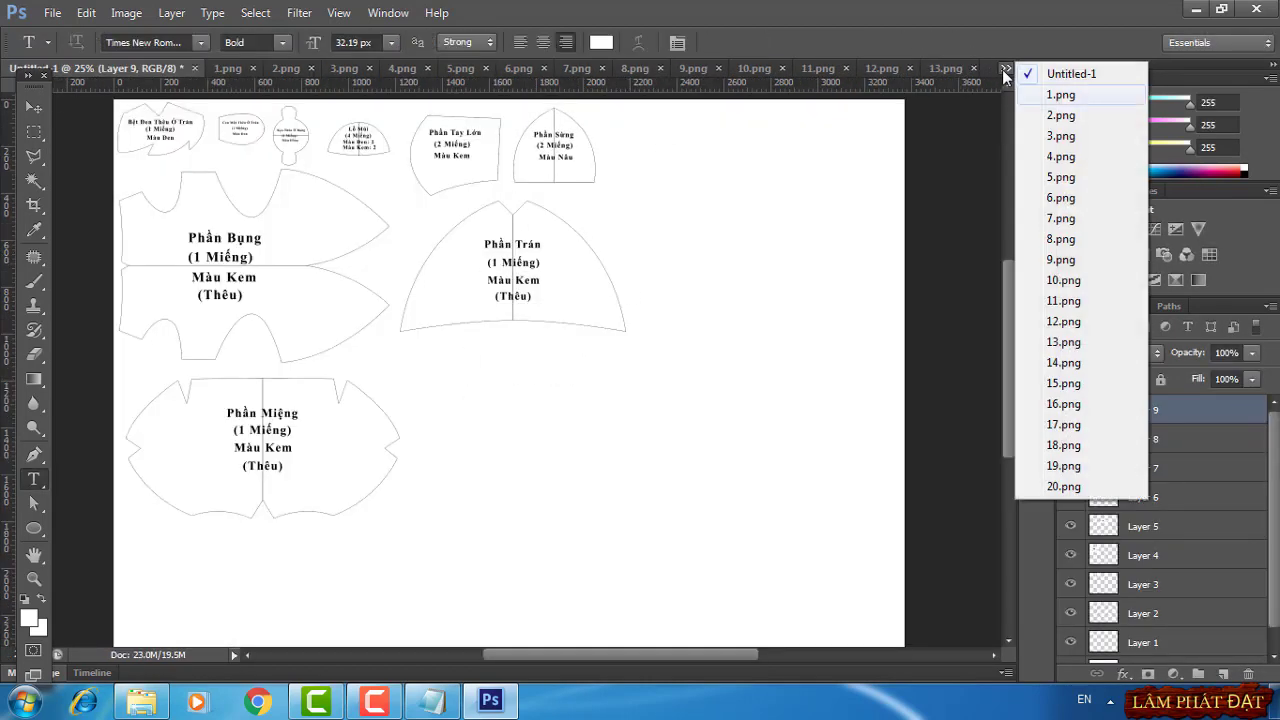
Paste 10.png's Phần Đùi Chân Sau piece onto the sheet below Phần Trán
{"action": "left_click", "coordinate": [1063, 280]}
{"action": "left_click", "coordinate": [1006, 68]}
{"action": "left_click", "coordinate": [1070, 73]}
{"action": "key", "text": "ctrl+v"}
{"action": "key", "text": "ctrl+t"}
{"action": "left_click_drag", "start_coordinate": [539, 364], "coordinate": [553, 373]}
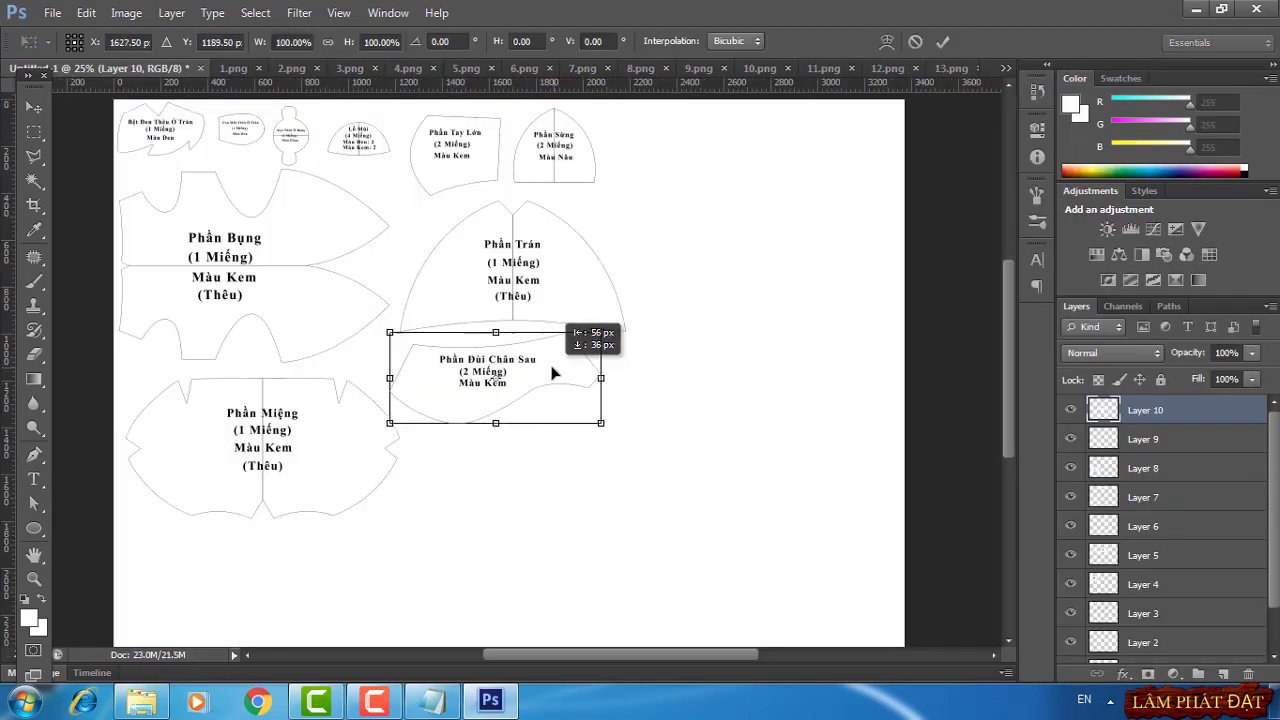
{"action": "left_click", "coordinate": [941, 42]}
Paste 11.png's Phần Lưng piece at the sheet's top right
{"action": "left_click", "coordinate": [1006, 68]}
{"action": "left_click", "coordinate": [1063, 300]}
{"action": "left_click", "coordinate": [1006, 68]}
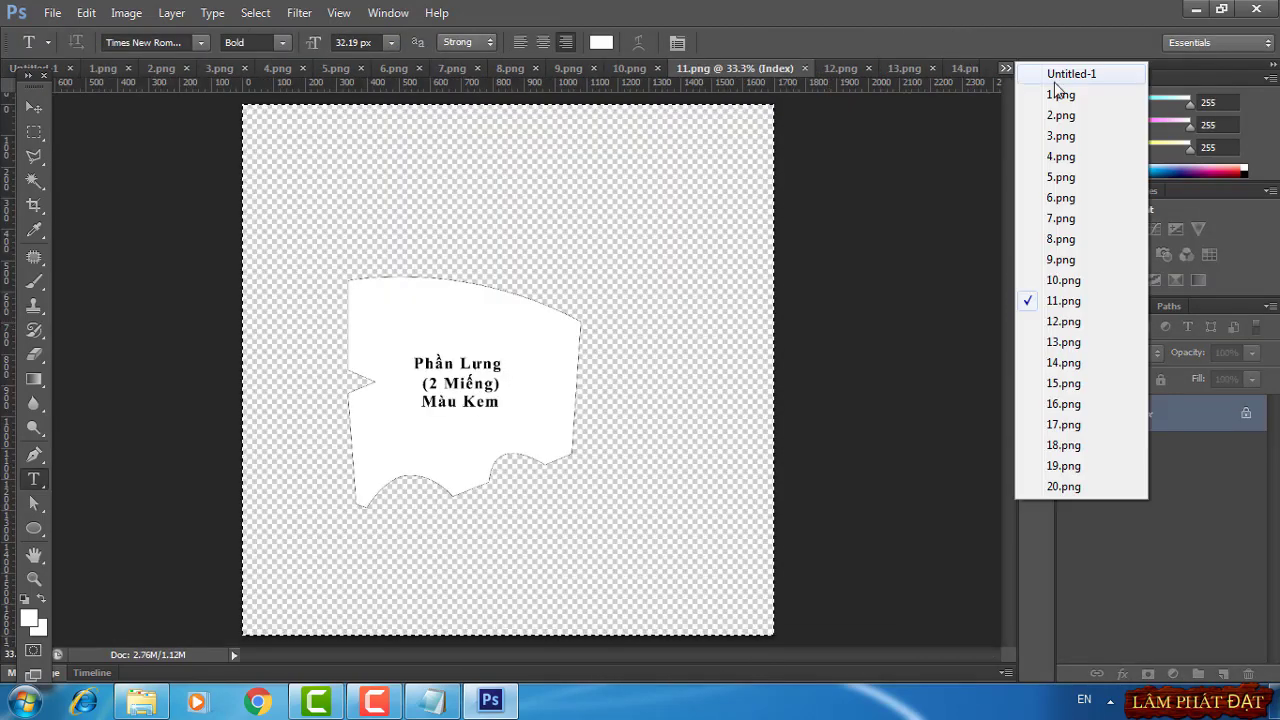
{"action": "left_click", "coordinate": [1070, 73]}
{"action": "key", "text": "ctrl+v"}
{"action": "key", "text": "ctrl+t"}
{"action": "left_click_drag", "start_coordinate": [565, 306], "coordinate": [737, 136]}
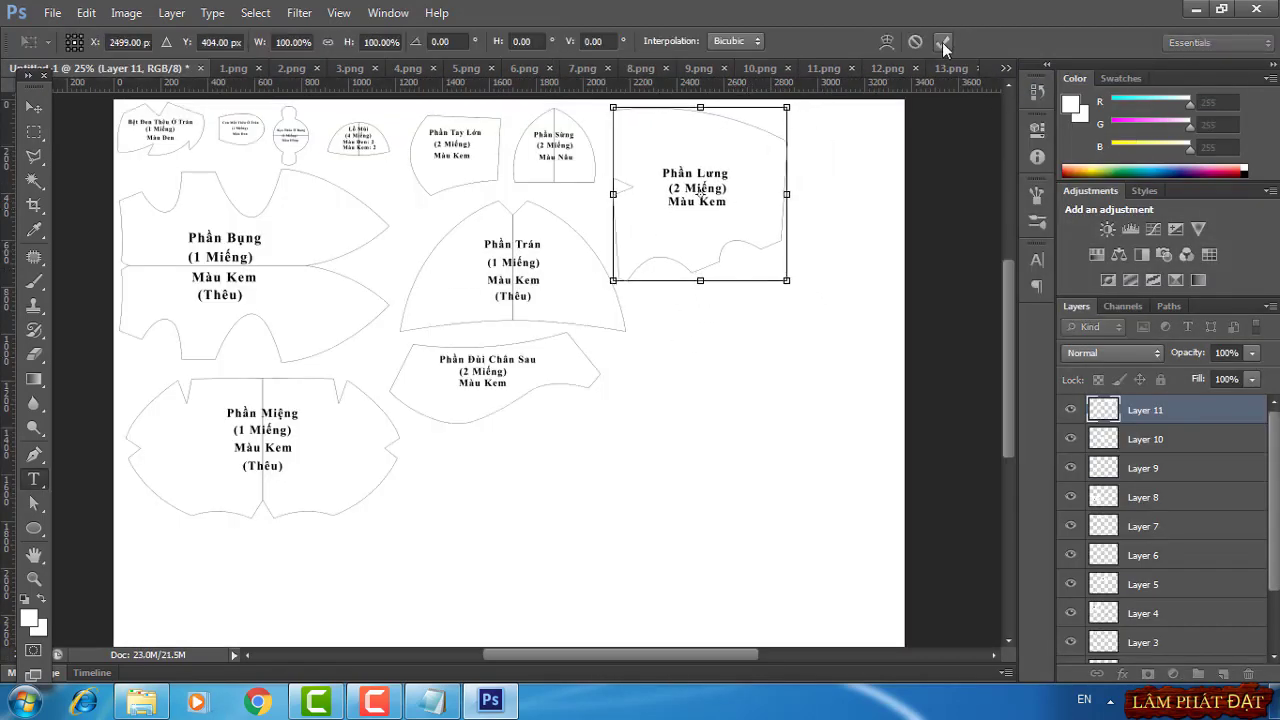
{"action": "left_click", "coordinate": [943, 42]}
Paste 12.png's Phần Khủy Chân piece below Phần Đùi Chân Sau
{"action": "left_click", "coordinate": [1006, 68]}
{"action": "left_click", "coordinate": [1063, 320]}
{"action": "left_click", "coordinate": [1070, 73]}
{"action": "key", "text": "ctrl+v"}
{"action": "key", "text": "ctrl+t"}
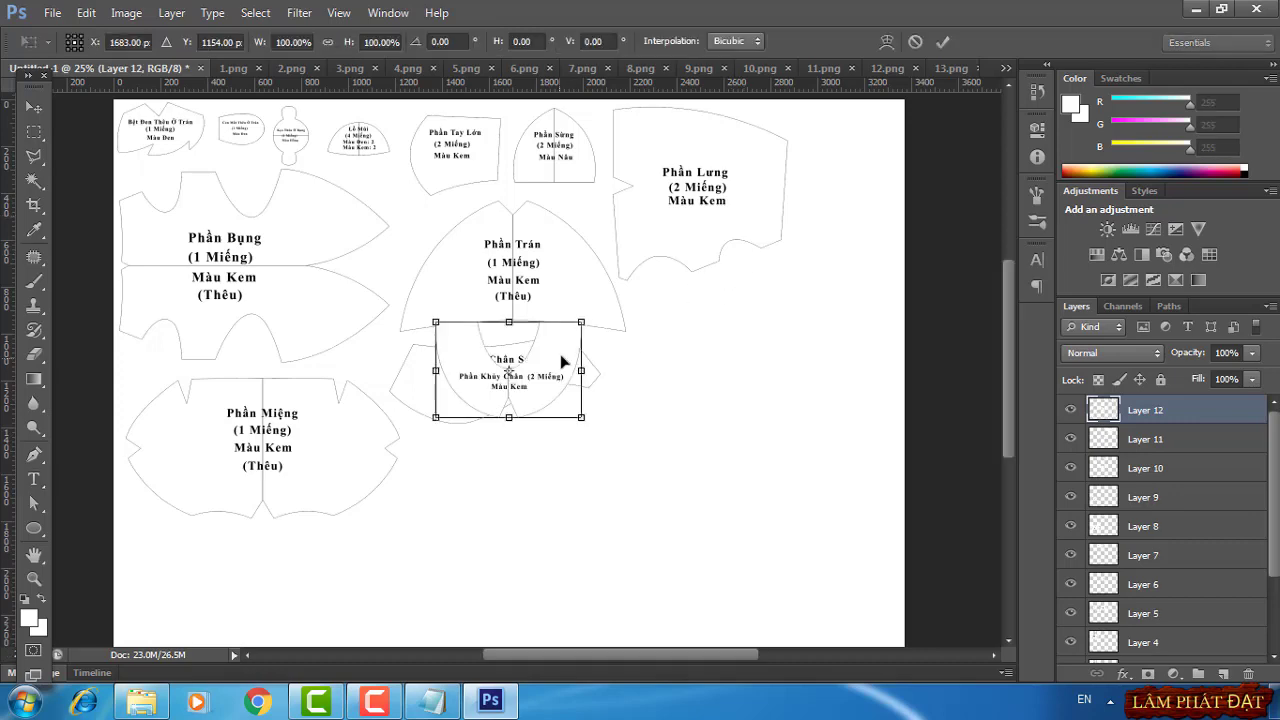
{"action": "left_click_drag", "start_coordinate": [563, 362], "coordinate": [592, 440]}
{"action": "left_click", "coordinate": [941, 42]}
Paste 13.png's Phần Bàn Chân piece into the top right corner
{"action": "left_click", "coordinate": [1006, 68]}
{"action": "left_click", "coordinate": [1063, 340]}
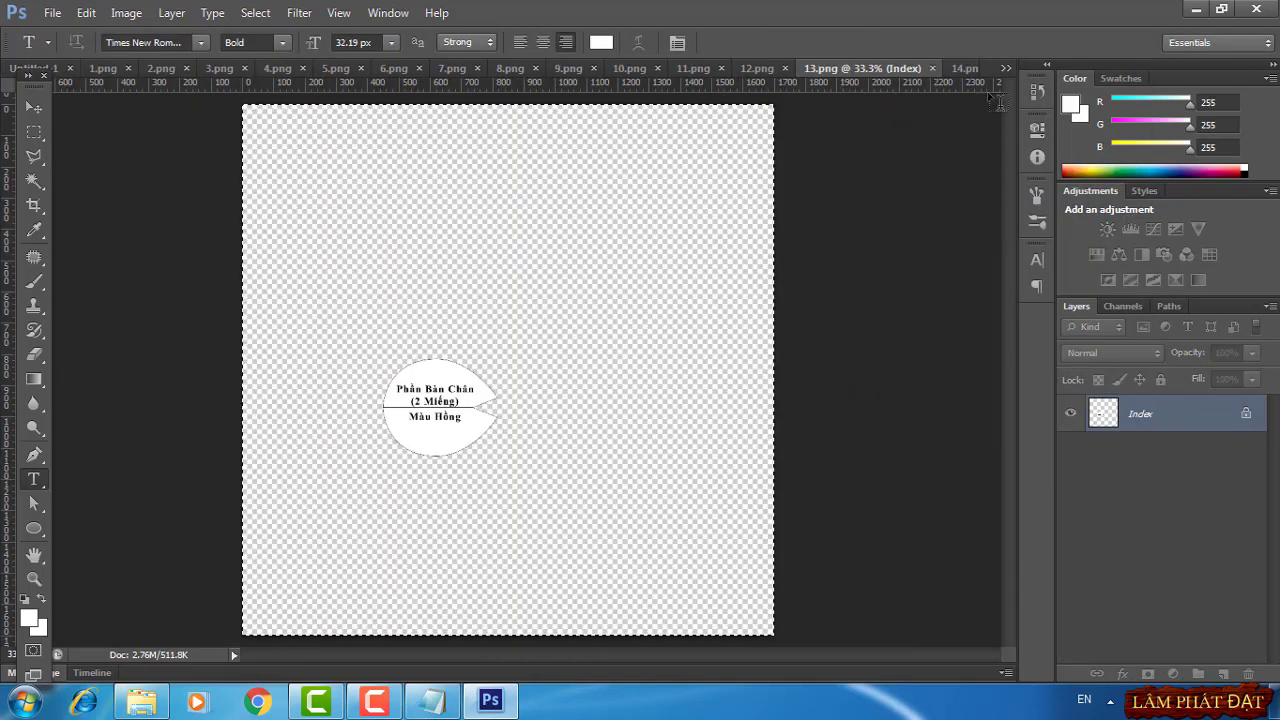
{"action": "left_click", "coordinate": [1006, 68]}
{"action": "left_click", "coordinate": [1070, 73]}
{"action": "key", "text": "ctrl+v"}
{"action": "key", "text": "ctrl+t"}
{"action": "left_click_drag", "start_coordinate": [528, 349], "coordinate": [889, 125]}
{"action": "left_click", "coordinate": [943, 42]}
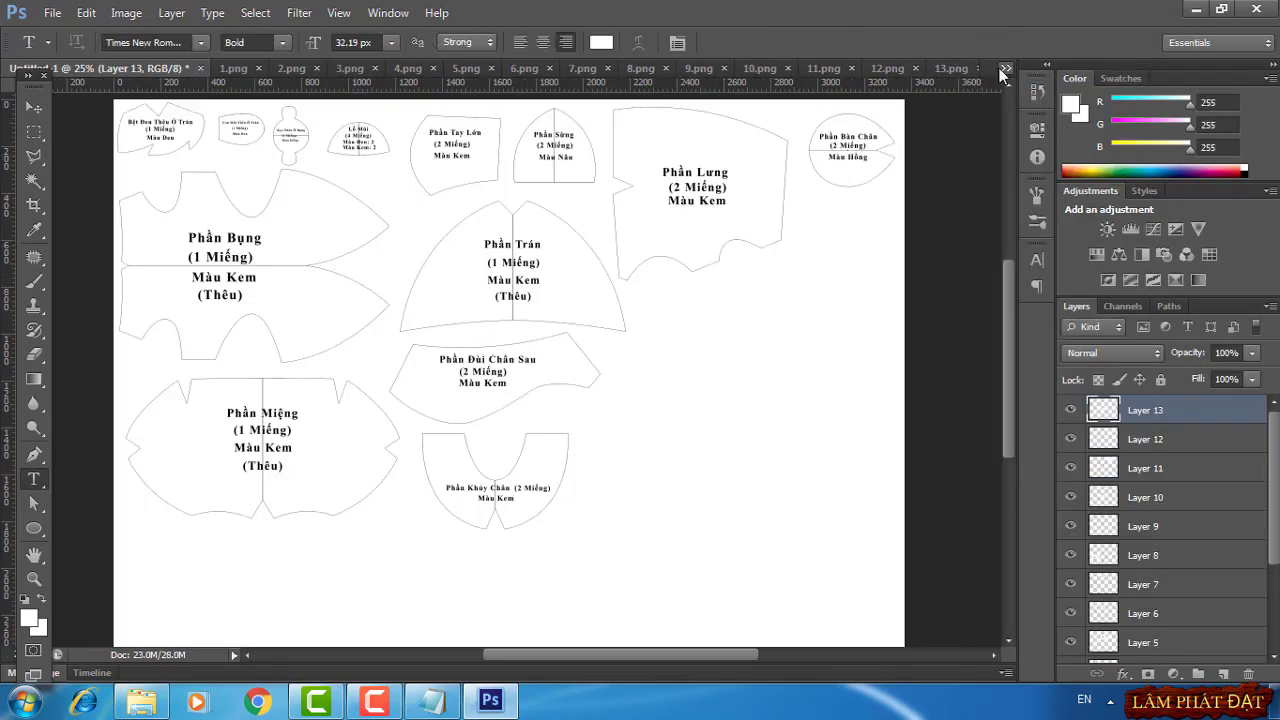
Paste 14.png's Phần Đuôi piece at the sheet's right edge
{"action": "left_click", "coordinate": [1000, 68]}
{"action": "left_click", "coordinate": [1063, 362]}
{"action": "left_click", "coordinate": [1006, 68]}
{"action": "left_click", "coordinate": [1070, 73]}
{"action": "key", "text": "ctrl+v"}
{"action": "key", "text": "ctrl+t"}
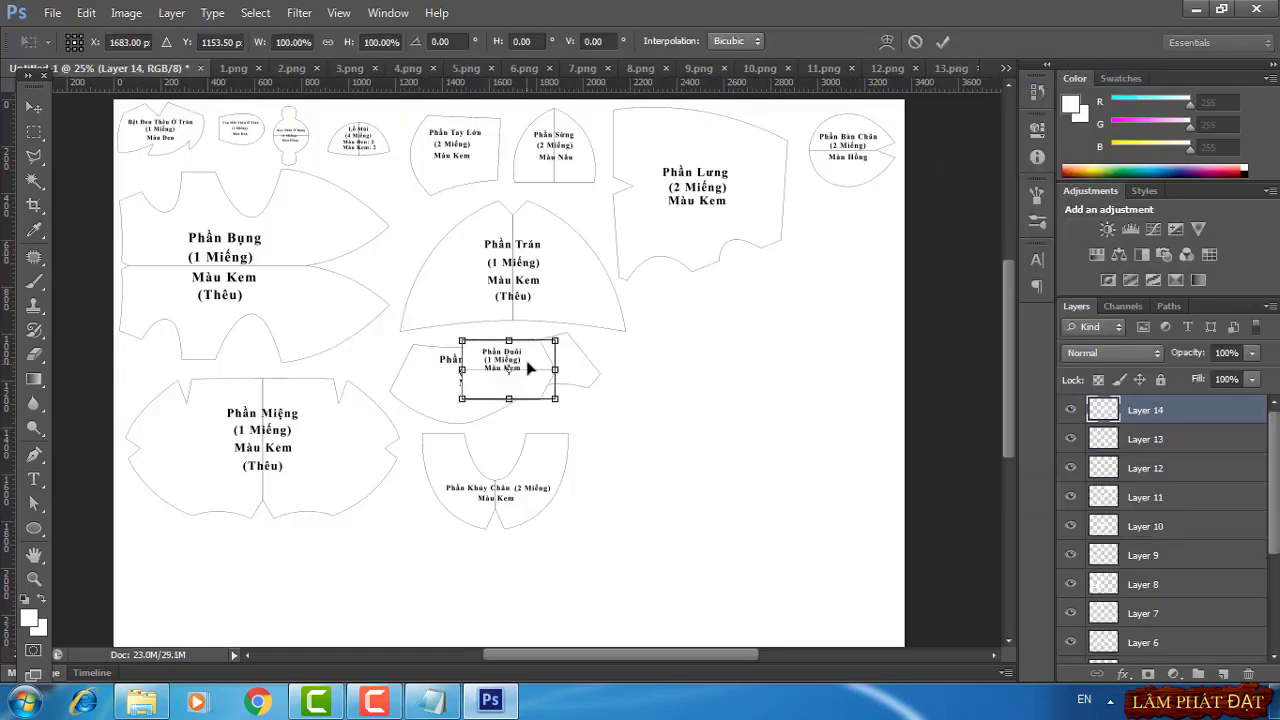
{"action": "left_click_drag", "start_coordinate": [530, 368], "coordinate": [873, 228]}
{"action": "left_click", "coordinate": [943, 42]}
Paste 15.png's Phần Ớt piece on the sheet's right side
{"action": "left_click", "coordinate": [1006, 68]}
{"action": "left_click", "coordinate": [1063, 362]}
{"action": "left_click", "coordinate": [1006, 68]}
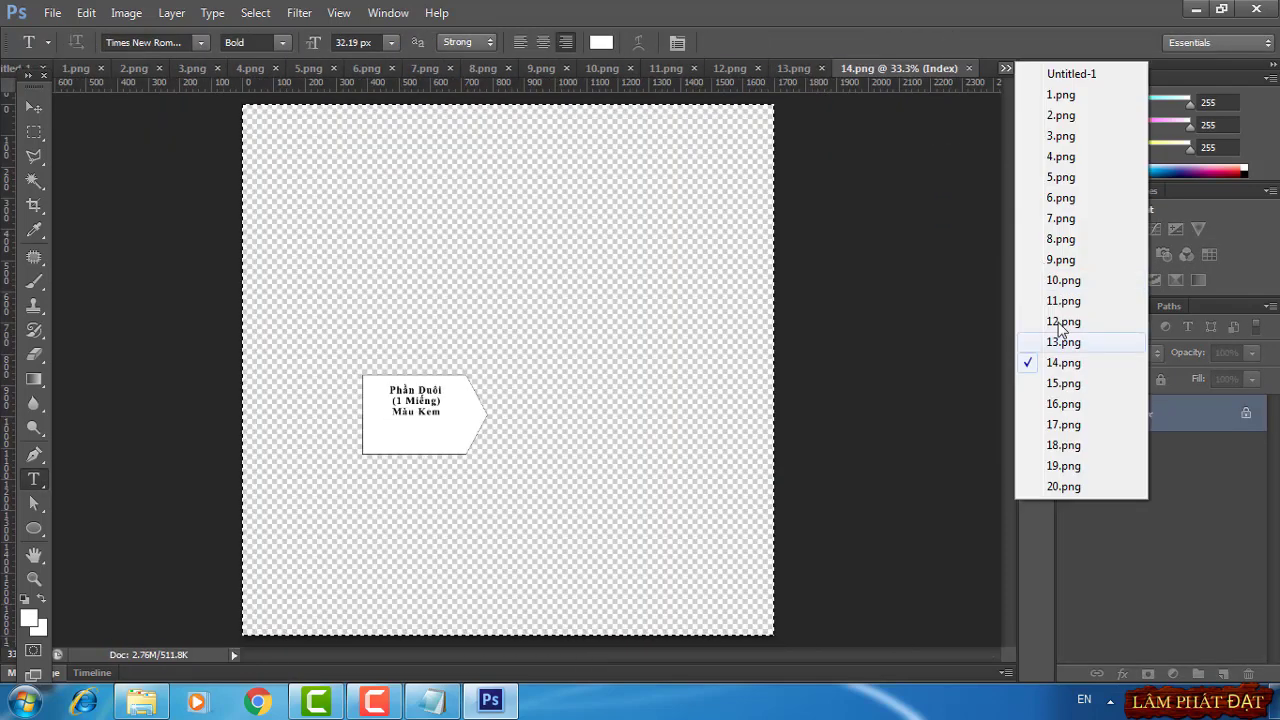
{"action": "left_click", "coordinate": [1063, 383]}
{"action": "left_click", "coordinate": [1006, 68]}
{"action": "left_click", "coordinate": [1070, 73]}
{"action": "key", "text": "ctrl+v"}
{"action": "key", "text": "ctrl+t"}
{"action": "left_click_drag", "start_coordinate": [558, 360], "coordinate": [812, 342]}
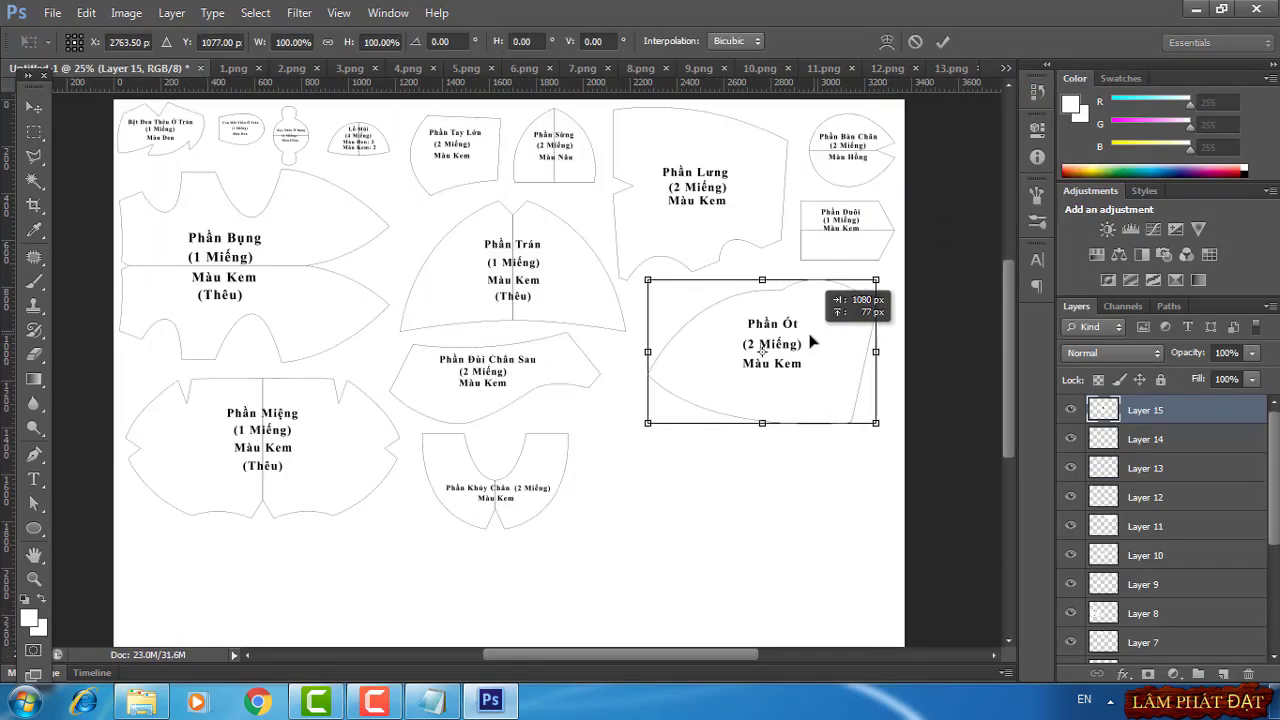
{"action": "left_click", "coordinate": [943, 42]}
Paste 16.png's Phần Bàn Tay piece at the bottom left
{"action": "left_click", "coordinate": [1006, 68]}
{"action": "left_click", "coordinate": [1063, 404]}
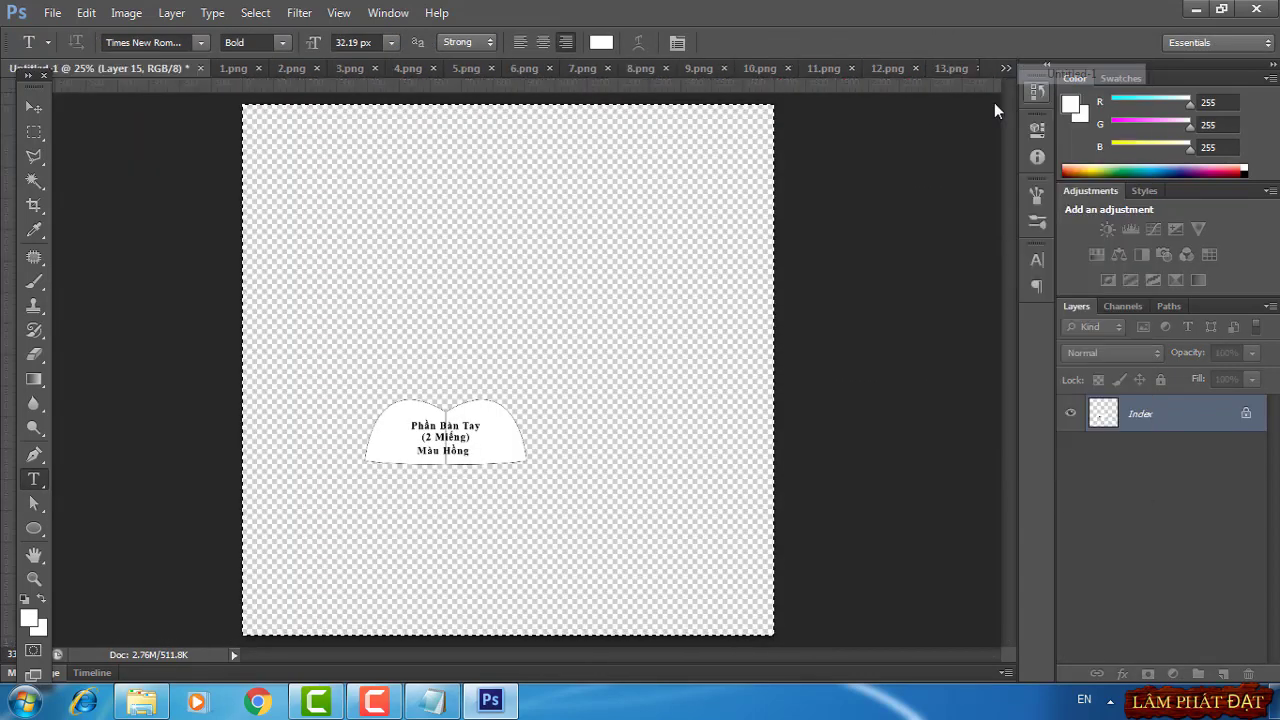
{"action": "key", "text": "ctrl+v"}
{"action": "key", "text": "ctrl+t"}
{"action": "left_click_drag", "start_coordinate": [540, 366], "coordinate": [224, 559]}
{"action": "left_click", "coordinate": [943, 42]}
Paste 17.png's Miếng Lót Phần Mặt piece at the bottom middle
{"action": "left_click", "coordinate": [1006, 68]}
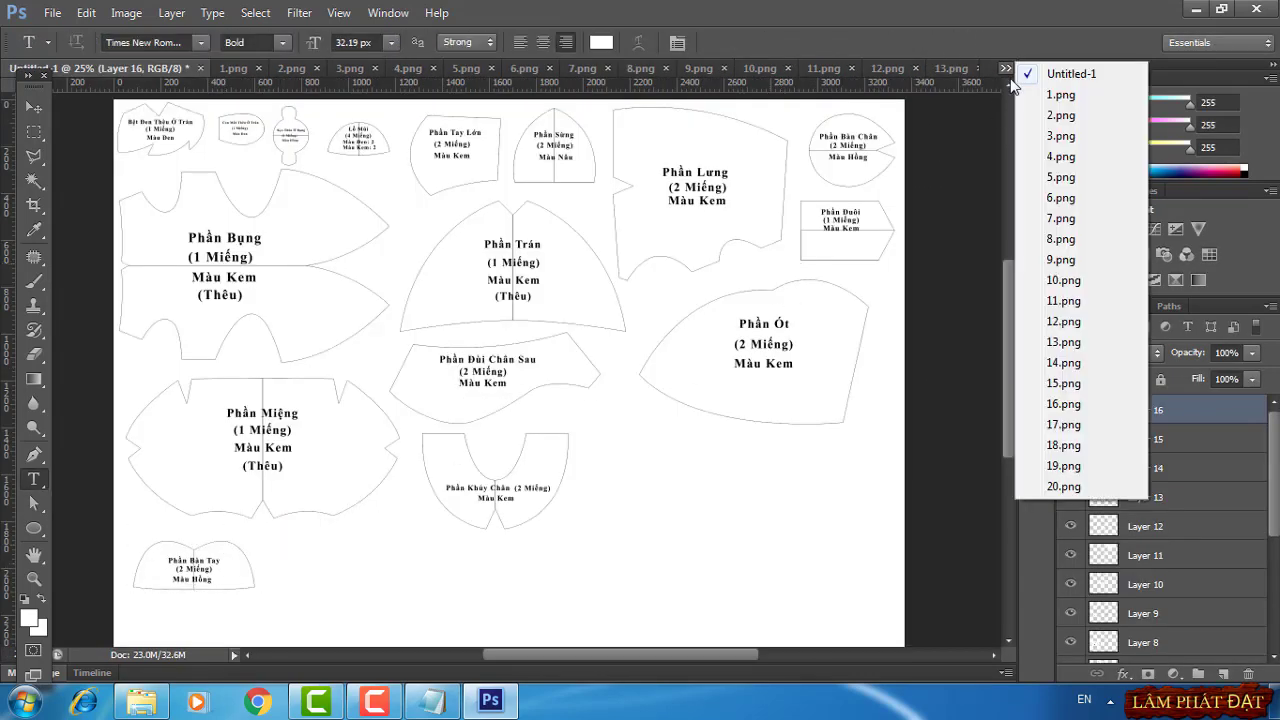
{"action": "left_click", "coordinate": [1063, 424]}
{"action": "left_click", "coordinate": [1006, 68]}
{"action": "left_click", "coordinate": [1070, 73]}
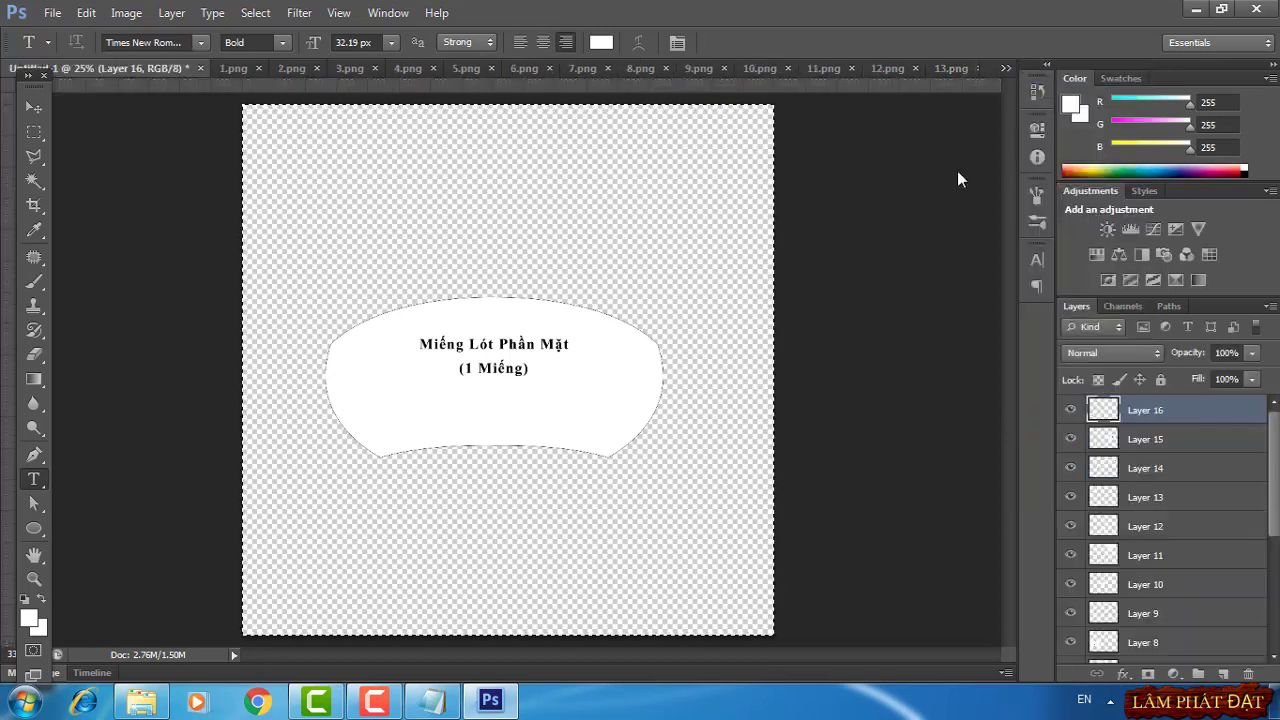
{"action": "key", "text": "ctrl+v"}
{"action": "key", "text": "ctrl+t"}
{"action": "left_click_drag", "start_coordinate": [546, 374], "coordinate": [500, 515]}
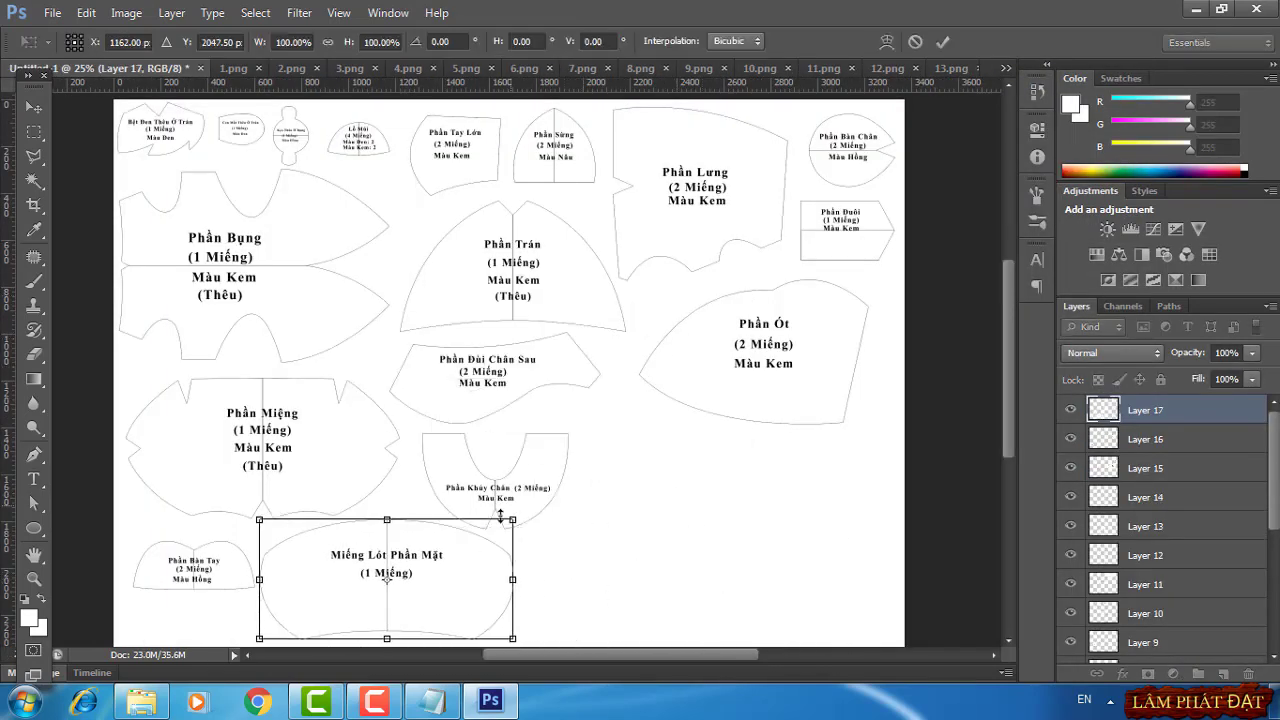
{"action": "left_click", "coordinate": [943, 42]}
Paste 18.png's Phần Lỗ Tai piece along the bottom of the sheet
{"action": "left_click", "coordinate": [1006, 68]}
{"action": "left_click", "coordinate": [1063, 445]}
{"action": "left_click", "coordinate": [1006, 68]}
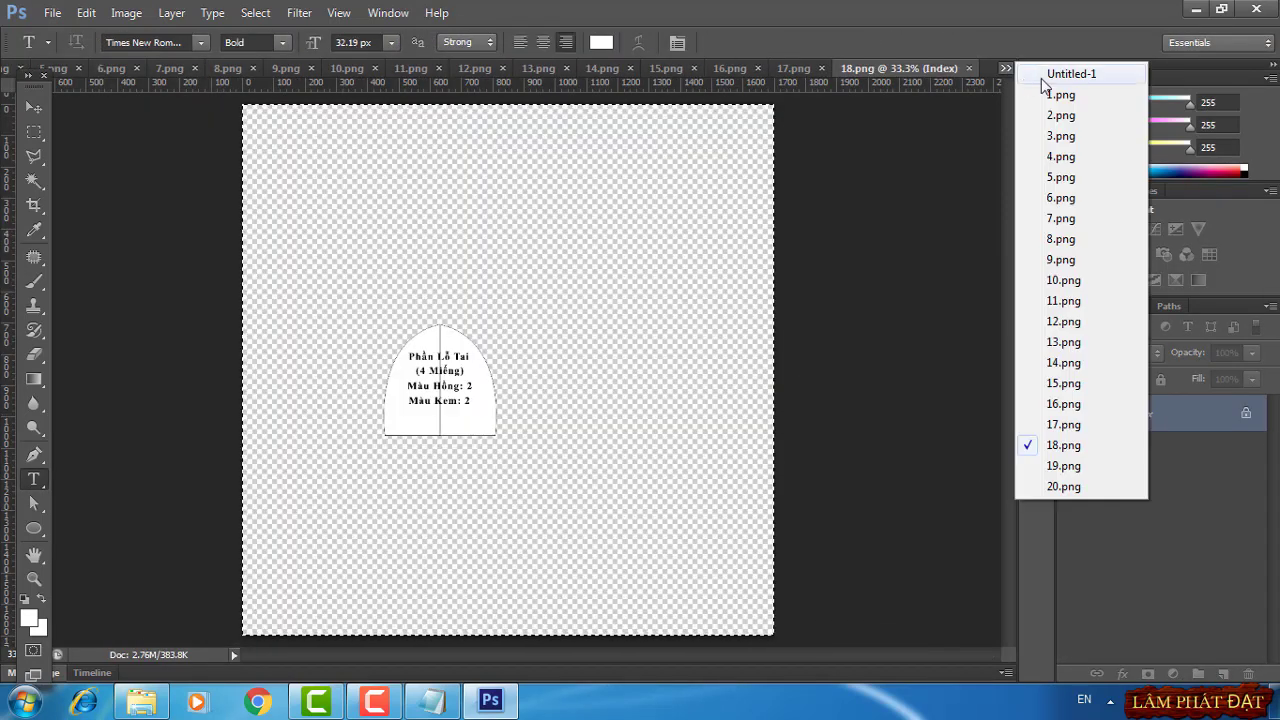
{"action": "left_click", "coordinate": [1070, 73]}
{"action": "key", "text": "ctrl+v"}
{"action": "key", "text": "ctrl+t"}
{"action": "left_click_drag", "start_coordinate": [550, 385], "coordinate": [575, 565]}
Paste 19.png's Phần Chót Đuôi piece at the lower right
{"action": "left_click", "coordinate": [1006, 68]}
{"action": "left_click", "coordinate": [1063, 445]}
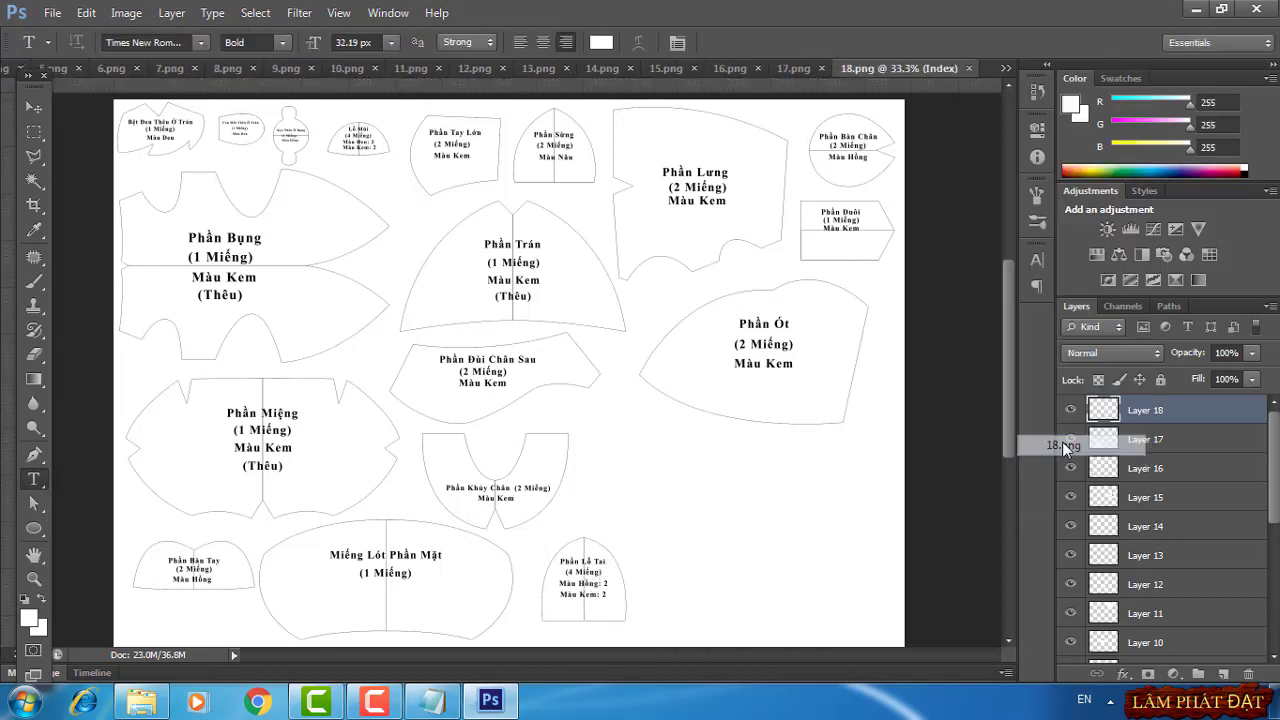
{"action": "left_click", "coordinate": [1006, 68]}
{"action": "left_click", "coordinate": [1063, 465]}
{"action": "left_click", "coordinate": [1006, 68]}
{"action": "left_click", "coordinate": [1050, 78]}
{"action": "key", "text": "ctrl+v"}
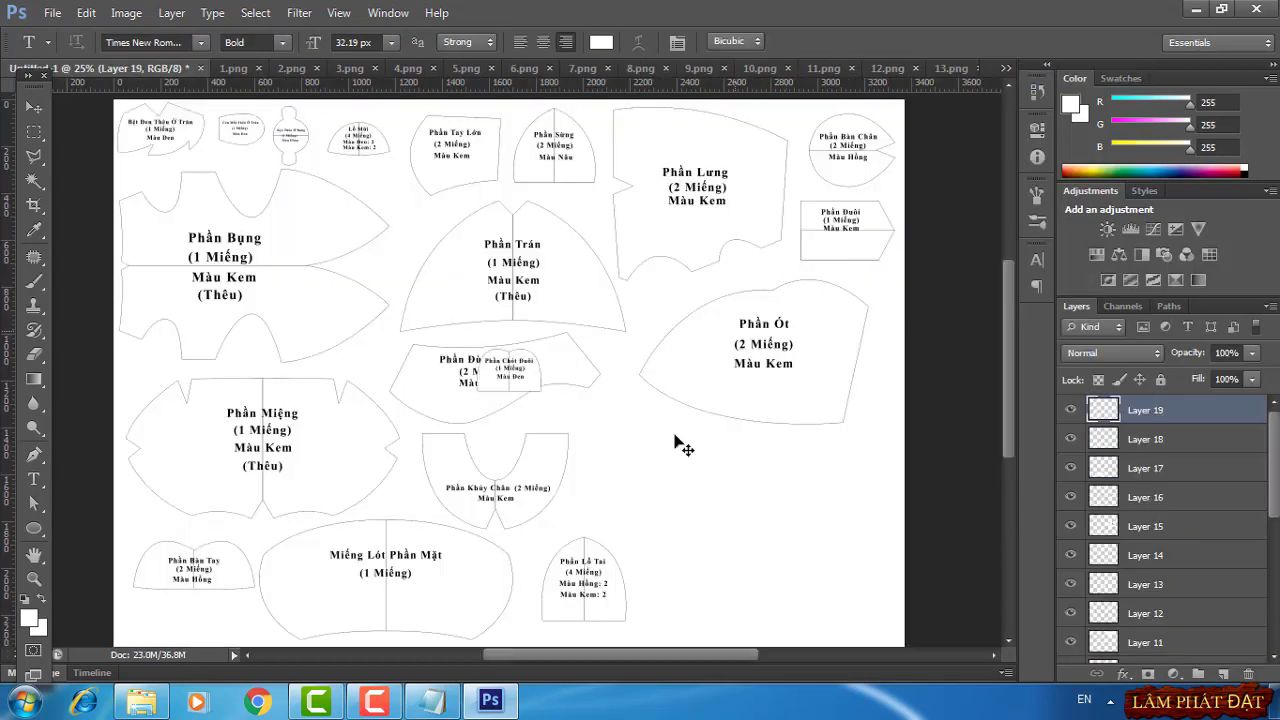
{"action": "key", "text": "ctrl+t"}
{"action": "left_click_drag", "start_coordinate": [511, 373], "coordinate": [600, 452]}
{"action": "left_click", "coordinate": [943, 42]}
Bring over 20.png's piece and paste it onto the Untitled-1 sheet
{"action": "left_click", "coordinate": [1006, 68]}
{"action": "left_click", "coordinate": [1063, 486]}
{"action": "left_click", "coordinate": [1006, 68]}
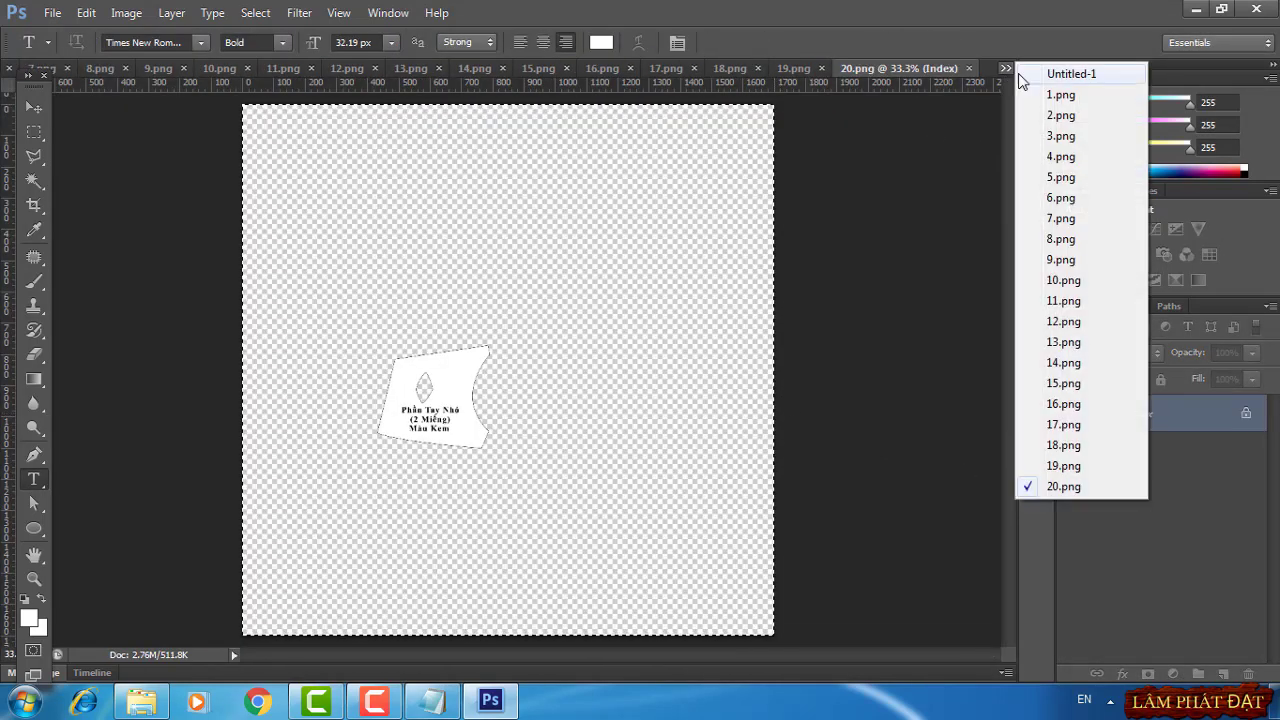
{"action": "left_click", "coordinate": [1070, 73]}
{"action": "key", "text": "ctrl+v"}
Position the Phần Tay Nhỏ piece at the sheet's lower right and commit it
{"action": "key", "text": "ctrl+t"}
{"action": "left_click_drag", "start_coordinate": [510, 370], "coordinate": [853, 582]}
{"action": "key", "text": "Return"}
With the Move tool, shift Phần Tay Nhỏ, Lỗ Tai, Chót Đuôi, Khủy Chân and Miếng Lót apart
{"action": "key", "text": "v"}
{"action": "left_click_drag", "start_coordinate": [606, 614], "coordinate": [733, 615]}
{"action": "left_click_drag", "start_coordinate": [626, 458], "coordinate": [786, 473]}
{"action": "mouse_move", "coordinate": [509, 500]}
{"action": "left_mouse_down"}
{"action": "mouse_move", "coordinate": [605, 490]}
{"action": "mouse_move", "coordinate": [631, 508]}
{"action": "left_mouse_up"}
{"action": "left_click_drag", "start_coordinate": [487, 380], "coordinate": [507, 405]}
{"action": "left_click_drag", "start_coordinate": [385, 573], "coordinate": [455, 573]}
{"action": "left_click", "coordinate": [885, 143]}
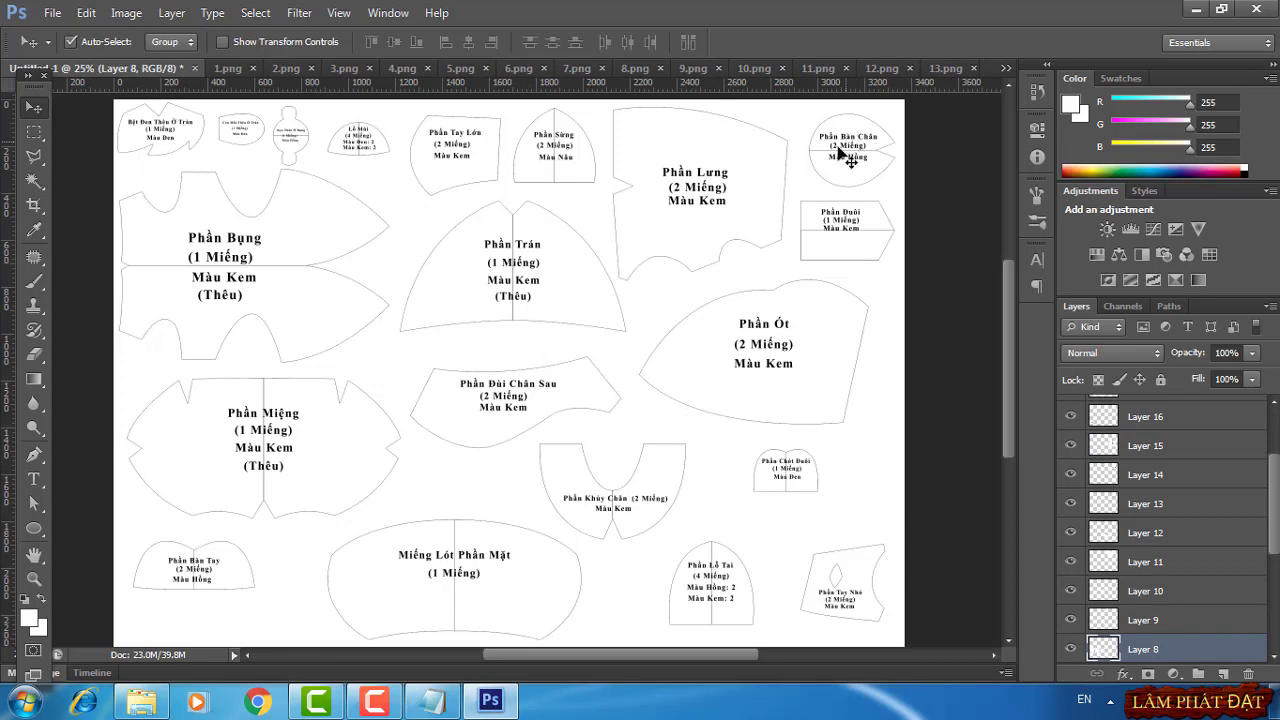